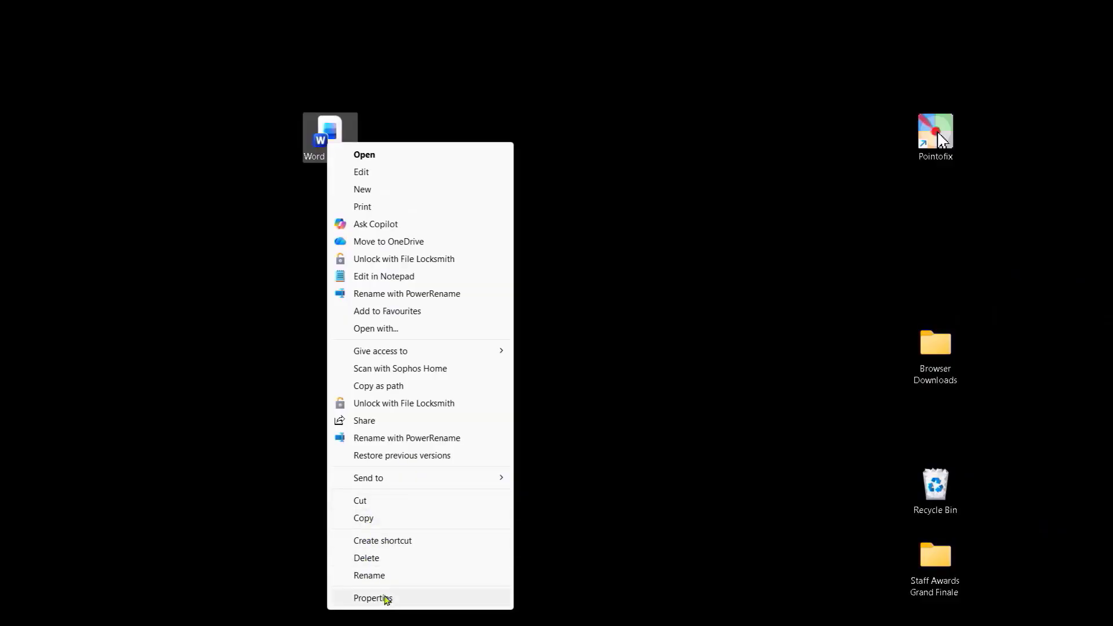
Step: Check the previous versions listed in the Word Tutorial file's properties and close the properties
left_click(386, 599)
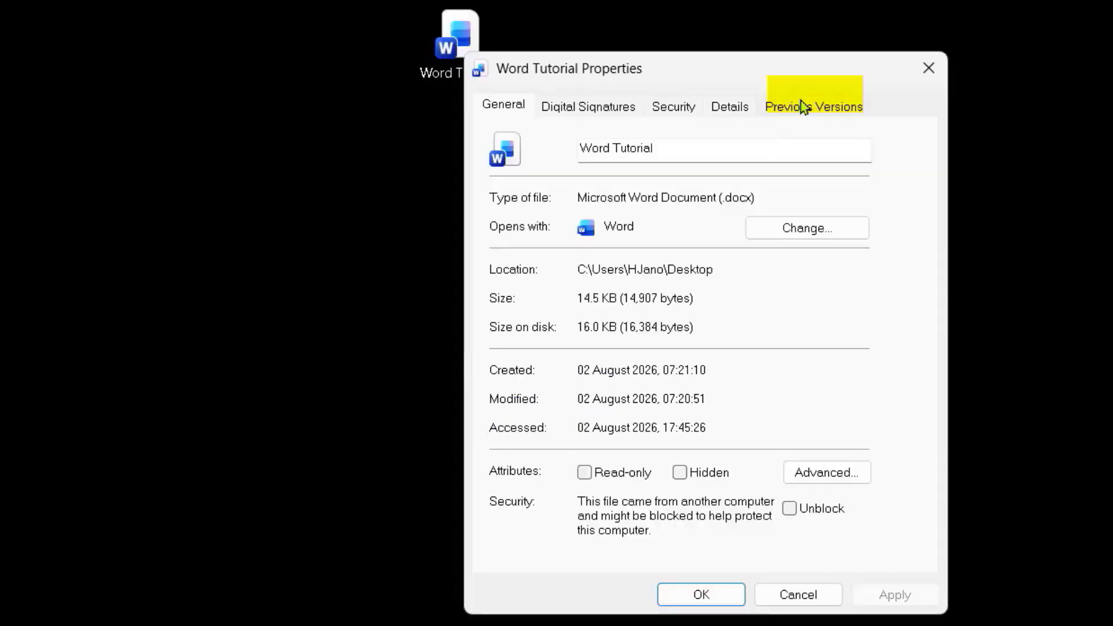
left_click(801, 104)
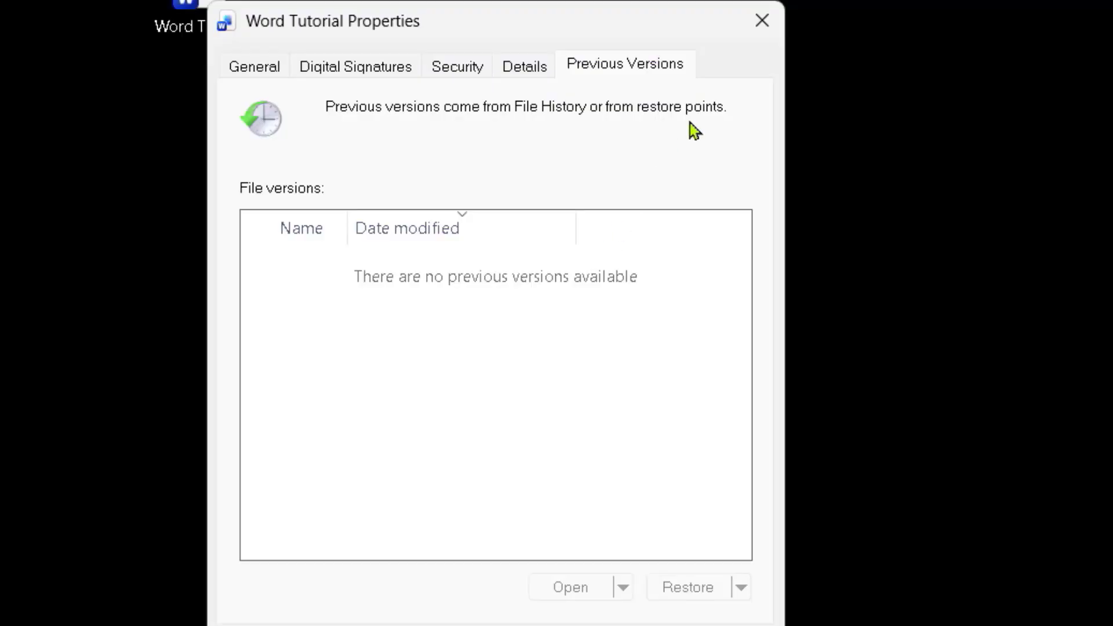
left_click(762, 21)
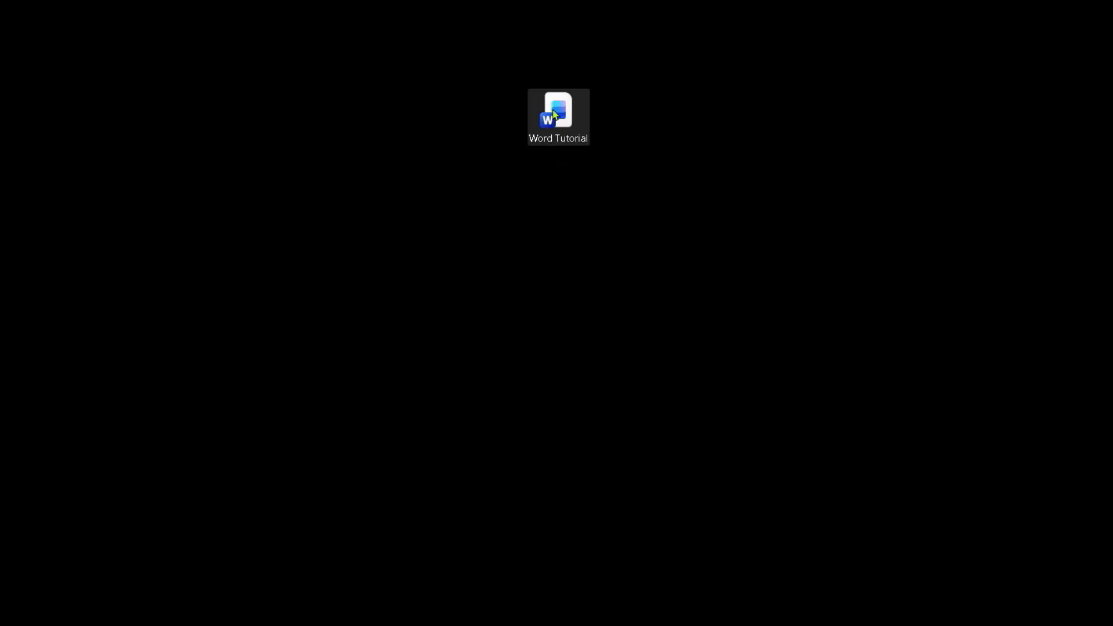
Step: Open the Word Tutorial document from the desktop in Word
right_click(554, 114)
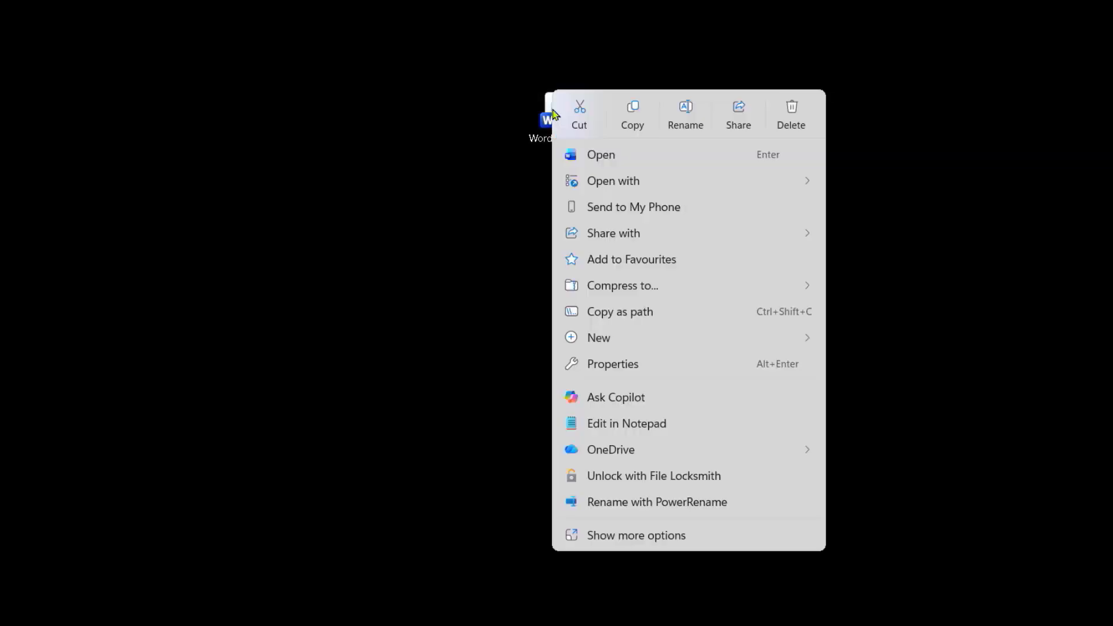
left_click(452, 135)
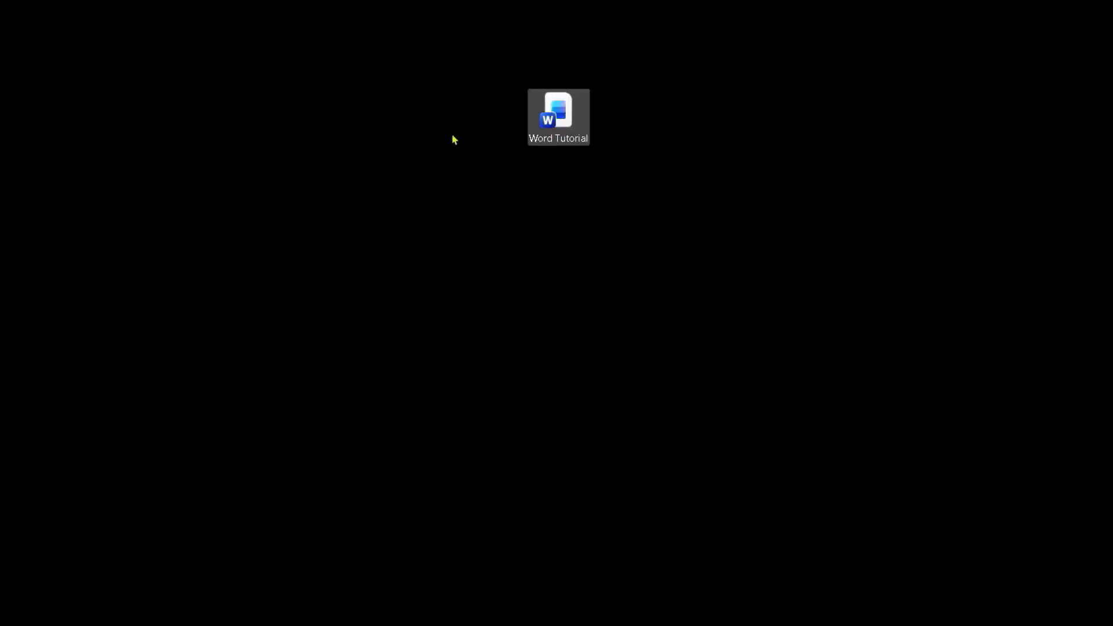
double_click(561, 115)
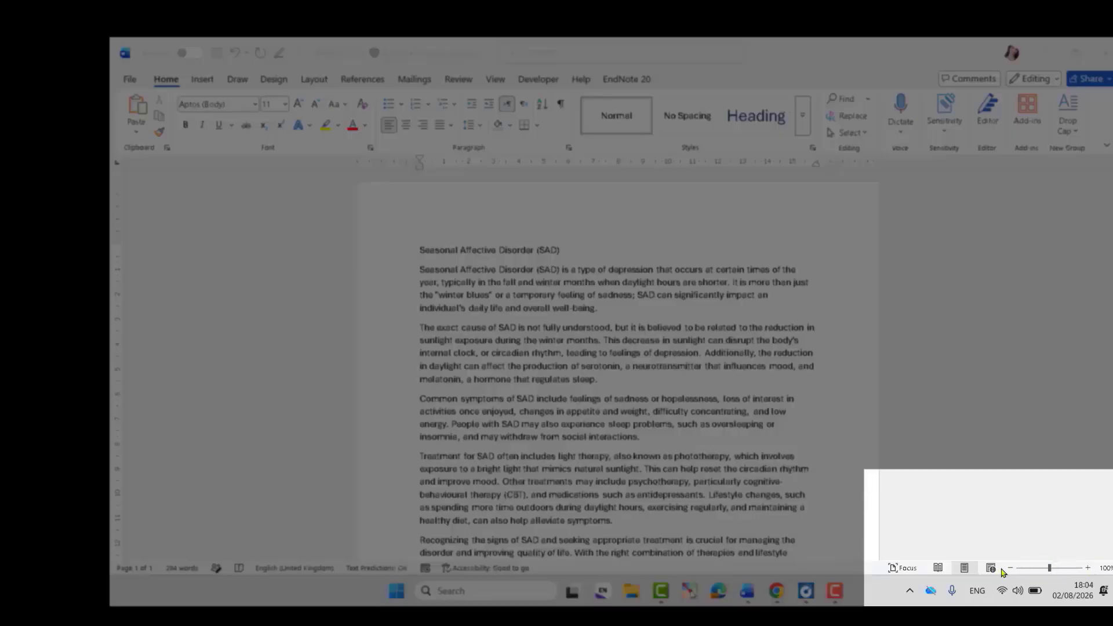
Step: Zoom the document in to 180%
left_click(1088, 572)
left_click(1089, 572)
left_click(1088, 572)
left_click(1088, 571)
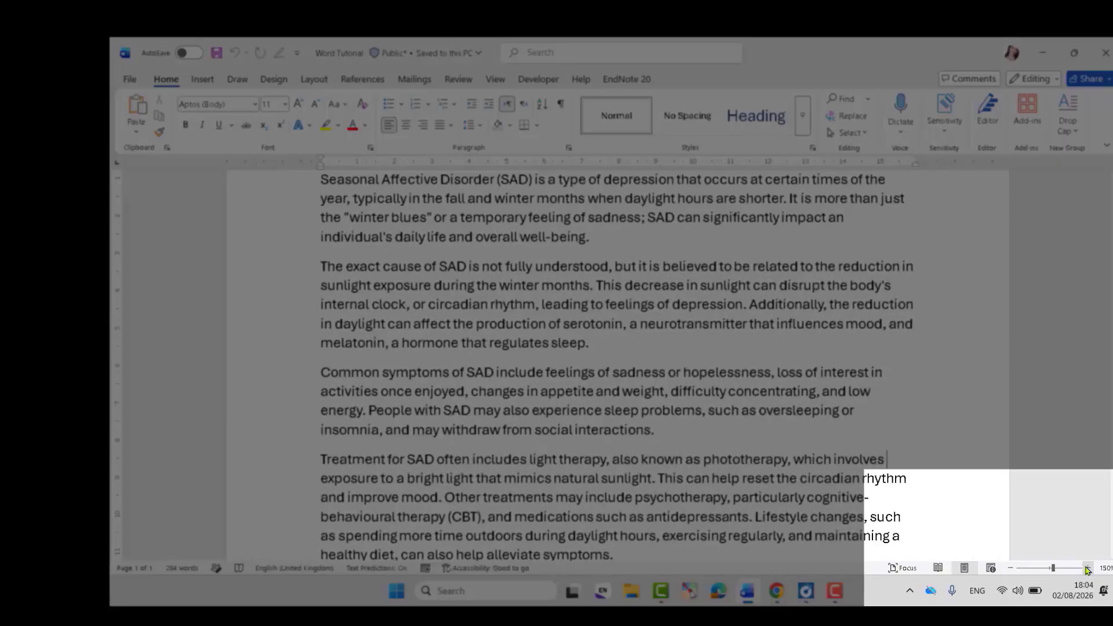
left_click(1088, 572)
left_click(1088, 571)
left_click(1088, 571)
left_click(1088, 571)
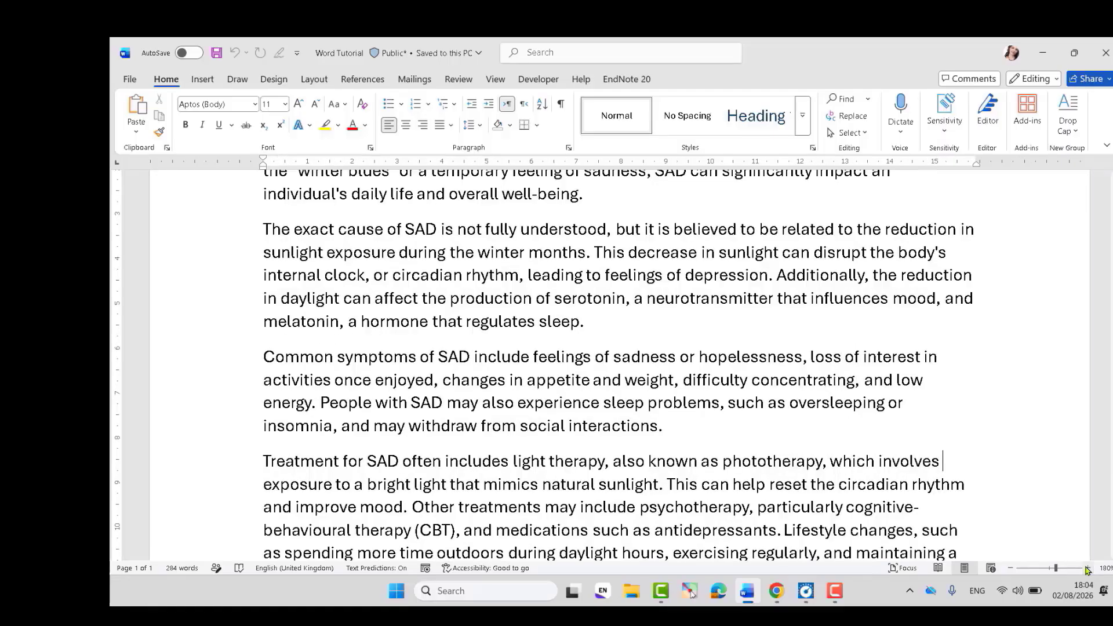
Step: Zoom the document out to 20%, bring it back to 100% and set it to 110% with the start of the page in view
left_click(1022, 570)
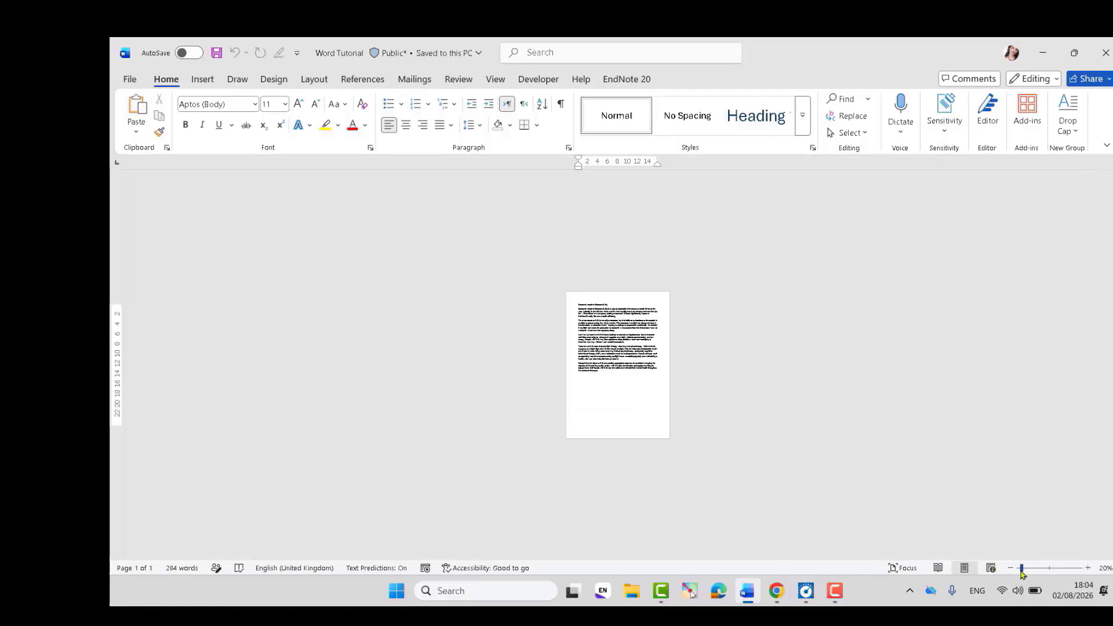
left_click(1088, 569)
left_click(1088, 569)
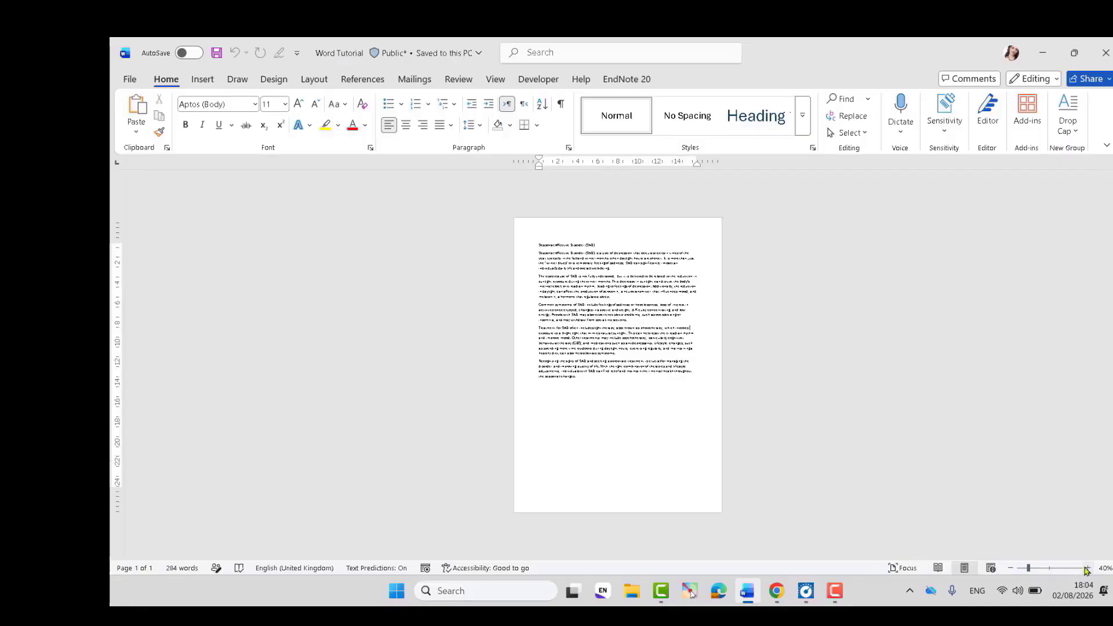
left_click(1087, 570)
left_click(1087, 571)
left_click(1087, 570)
left_click(1087, 570)
left_click(1087, 571)
left_click(1087, 570)
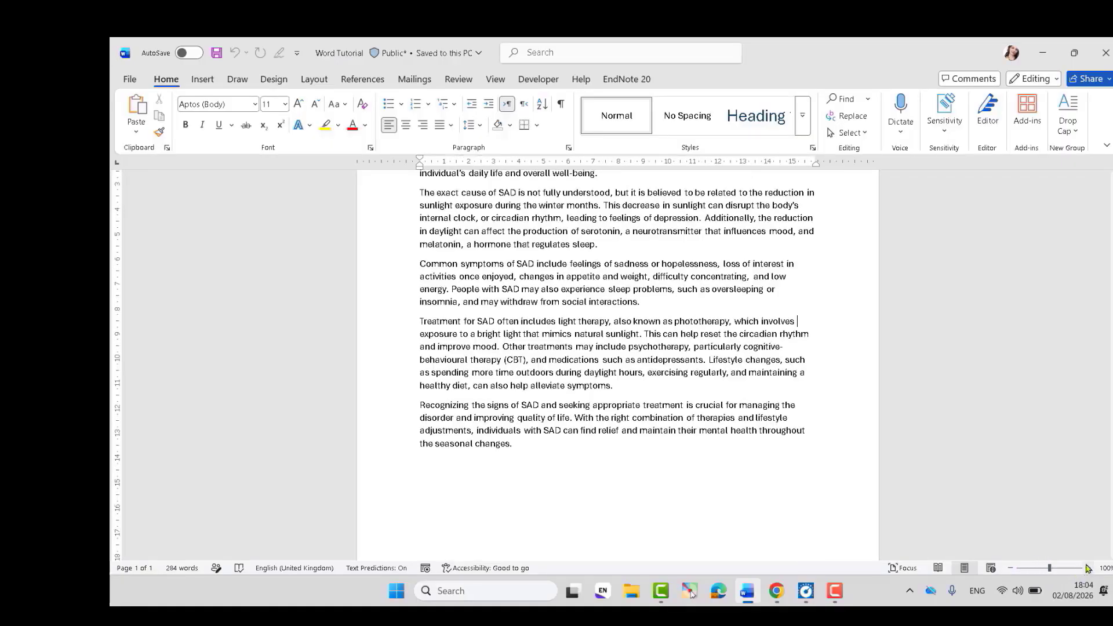
scroll(615, 365, "up", 4)
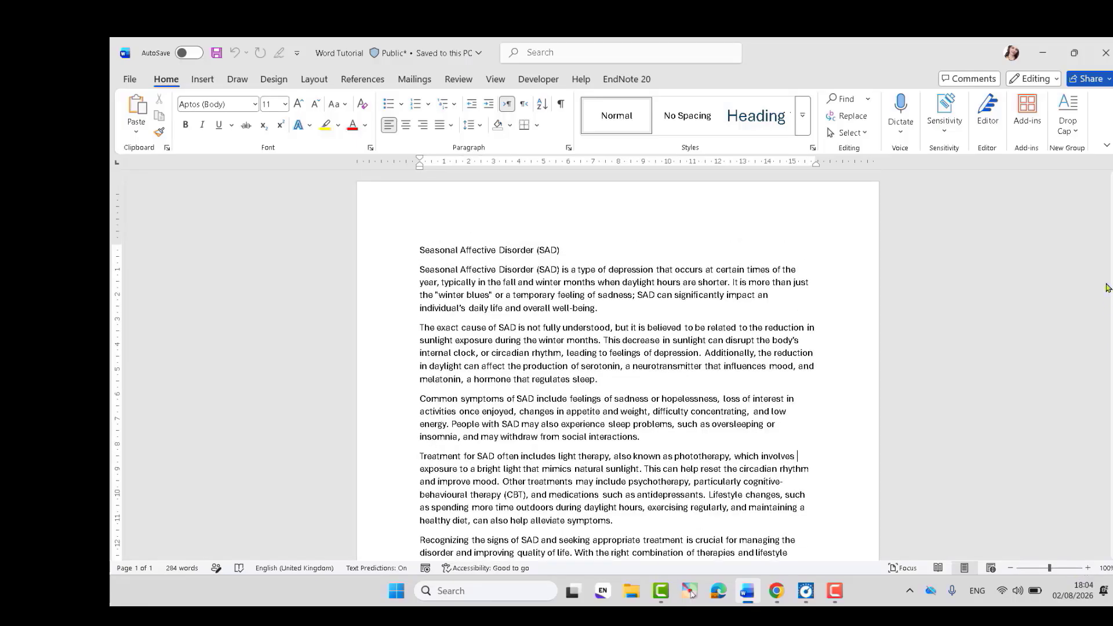
left_click(1087, 568)
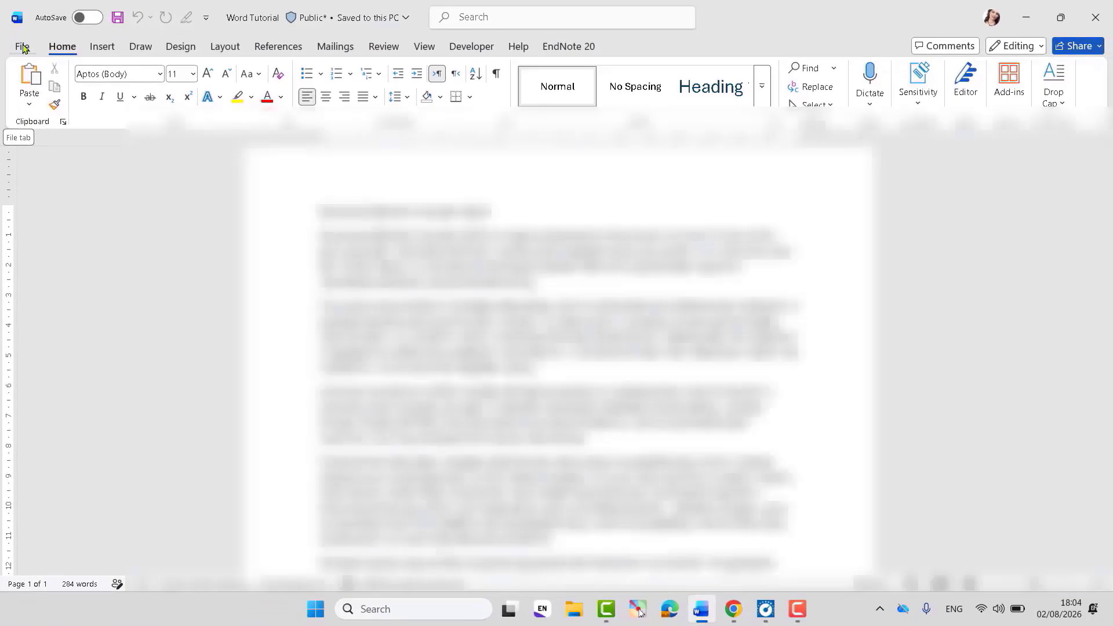
Step: Open Word's save options and raise the AutoRecover save interval to 6 minutes
left_click(24, 184)
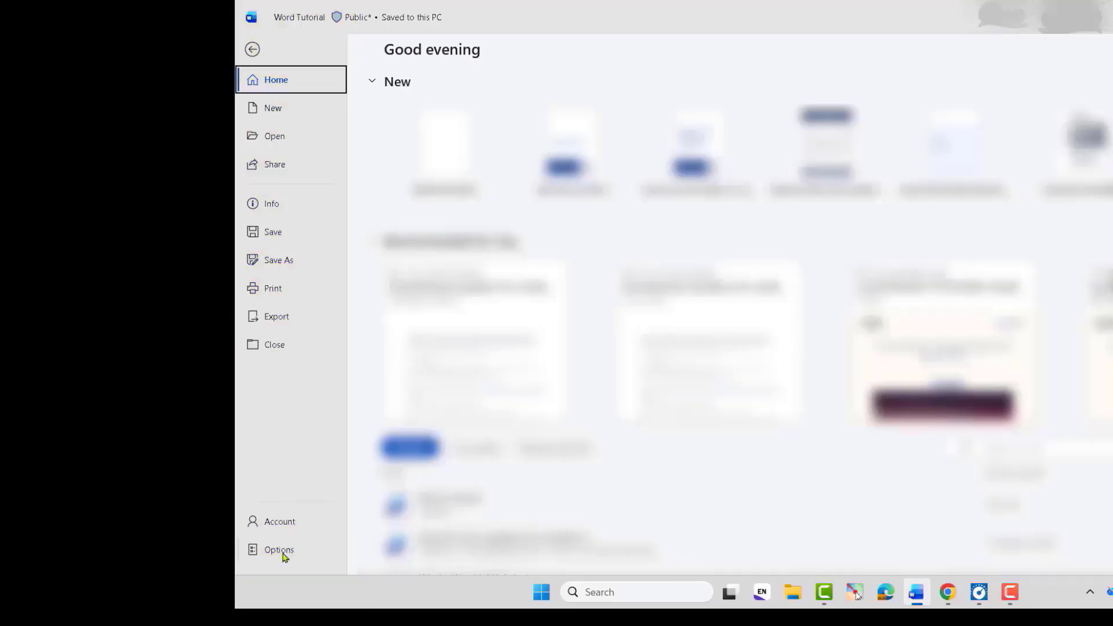
left_click(271, 554)
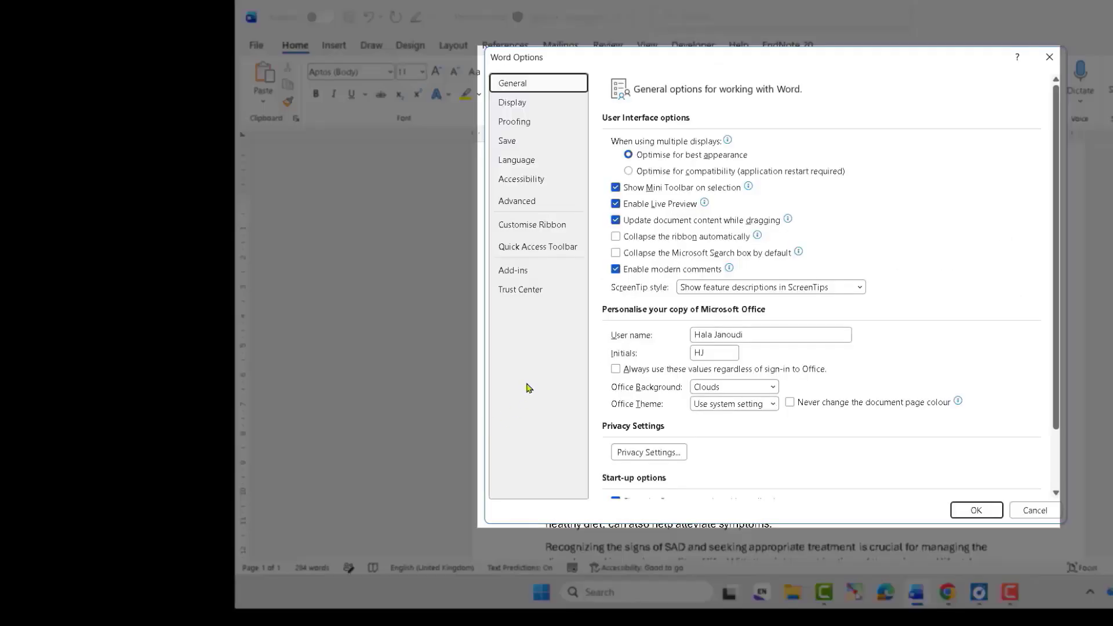
left_click(506, 143)
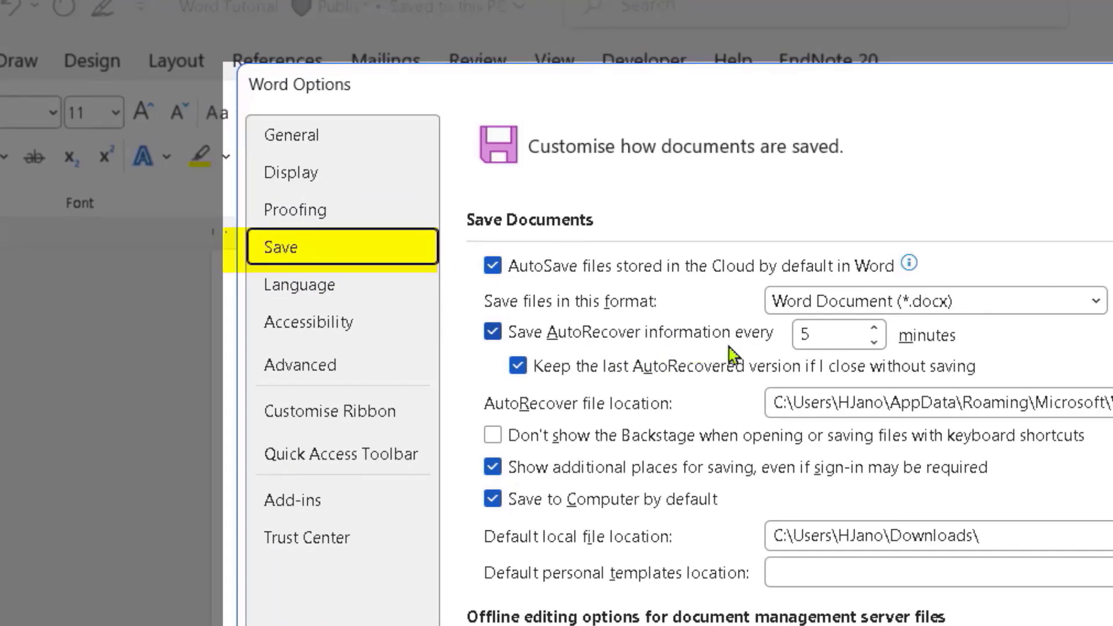
left_click(875, 330)
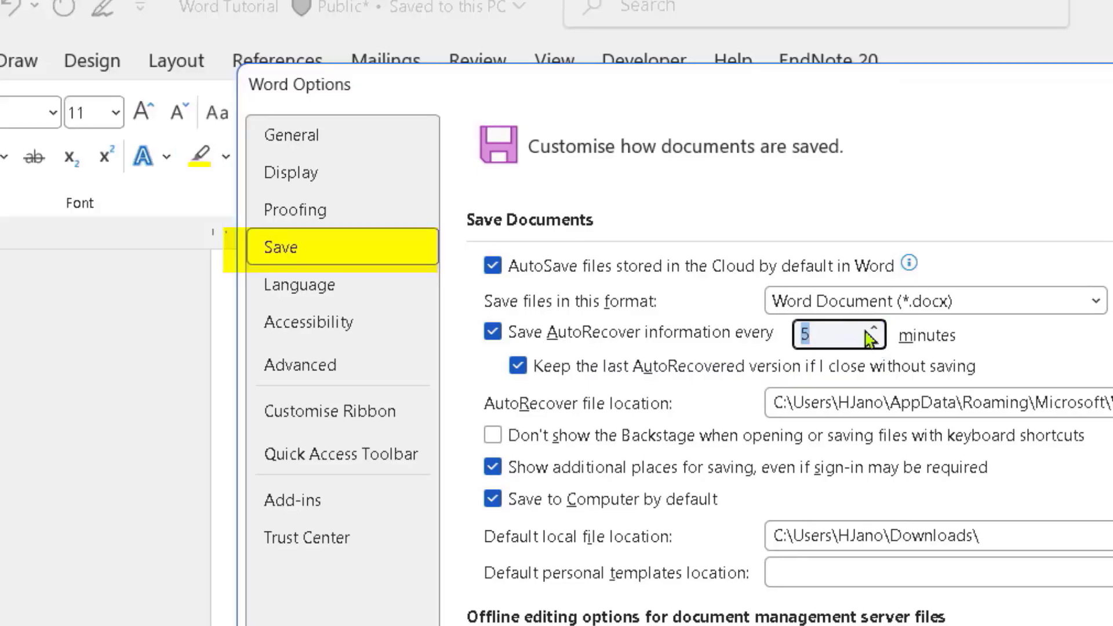
left_click(874, 328)
left_click(839, 336)
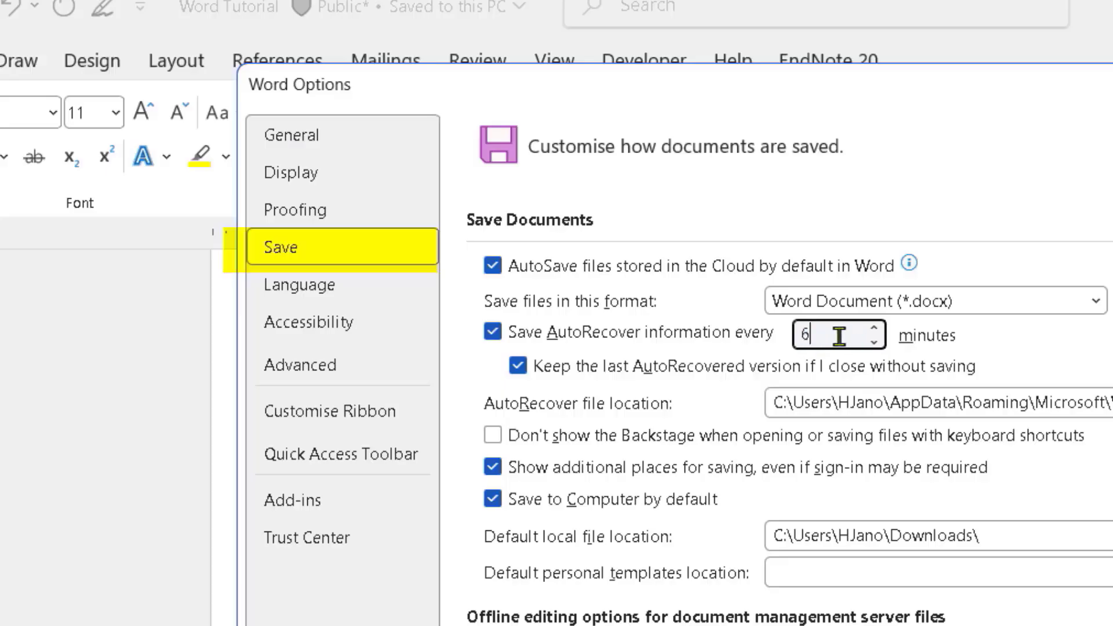
Step: Set the AutoRecover save interval to 10 minutes, lower it to 5 minutes and accept the options
left_click_drag(811, 338, 792, 337)
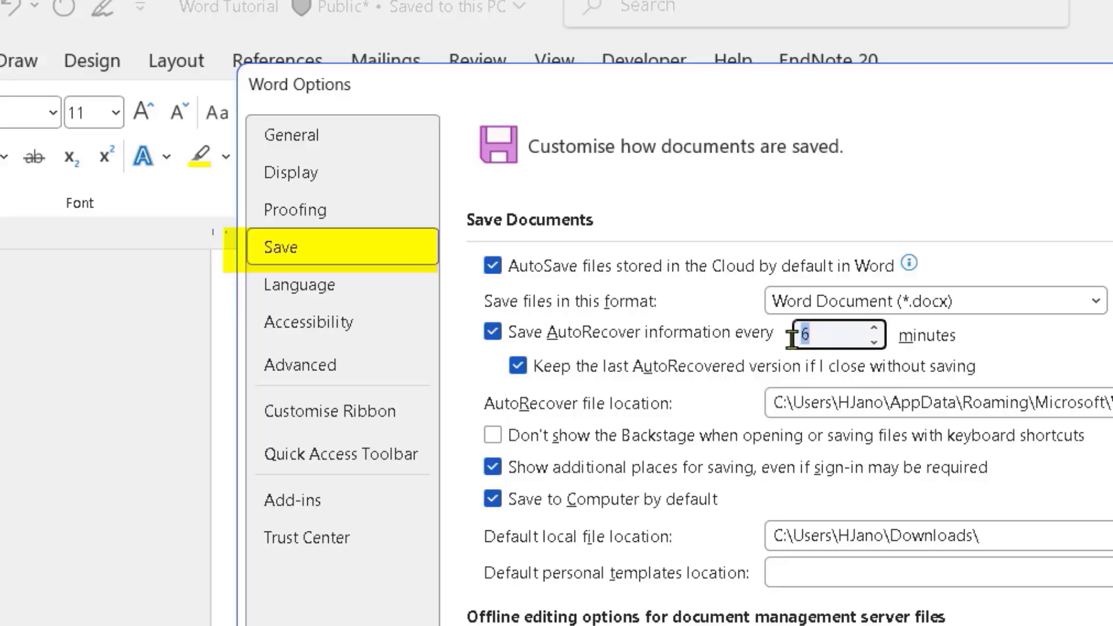
type("10")
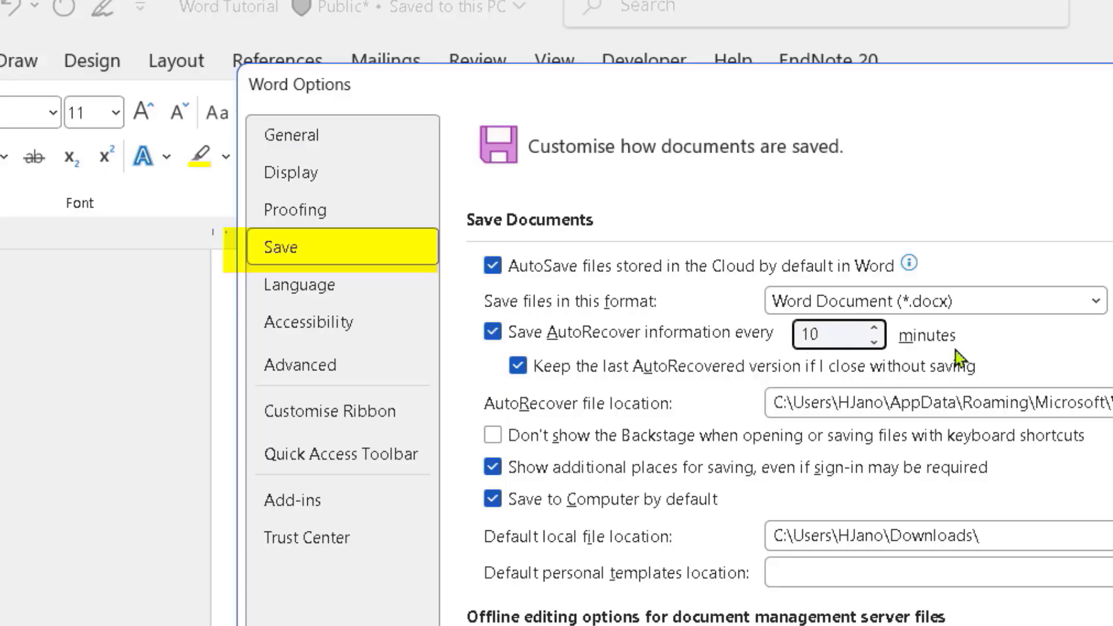
left_click(874, 342)
left_click(873, 342)
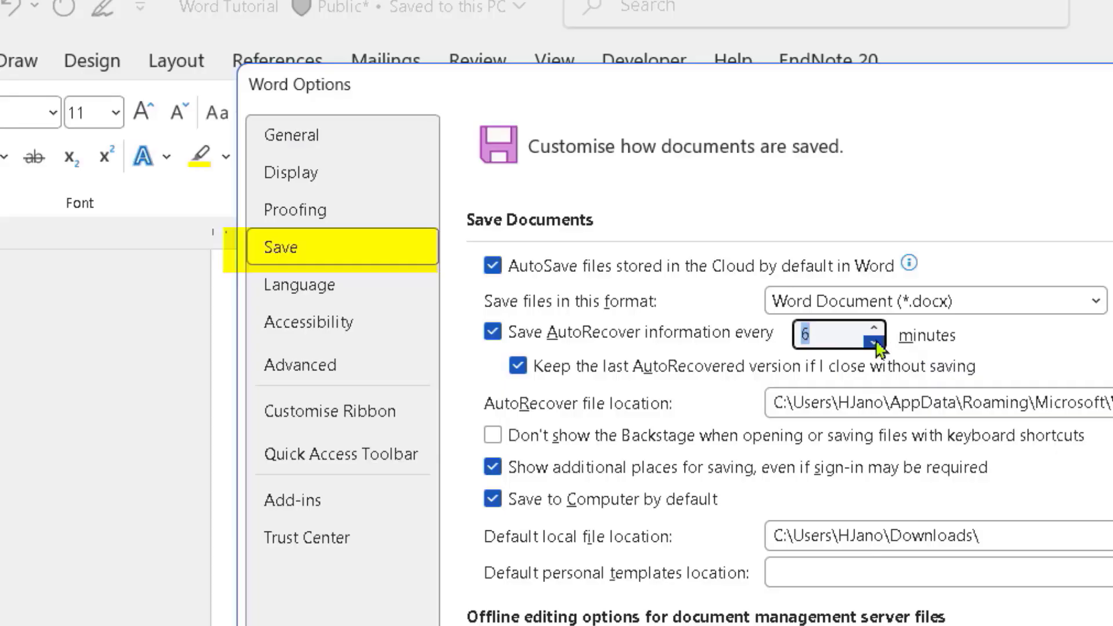
left_click(873, 342)
key("Return")
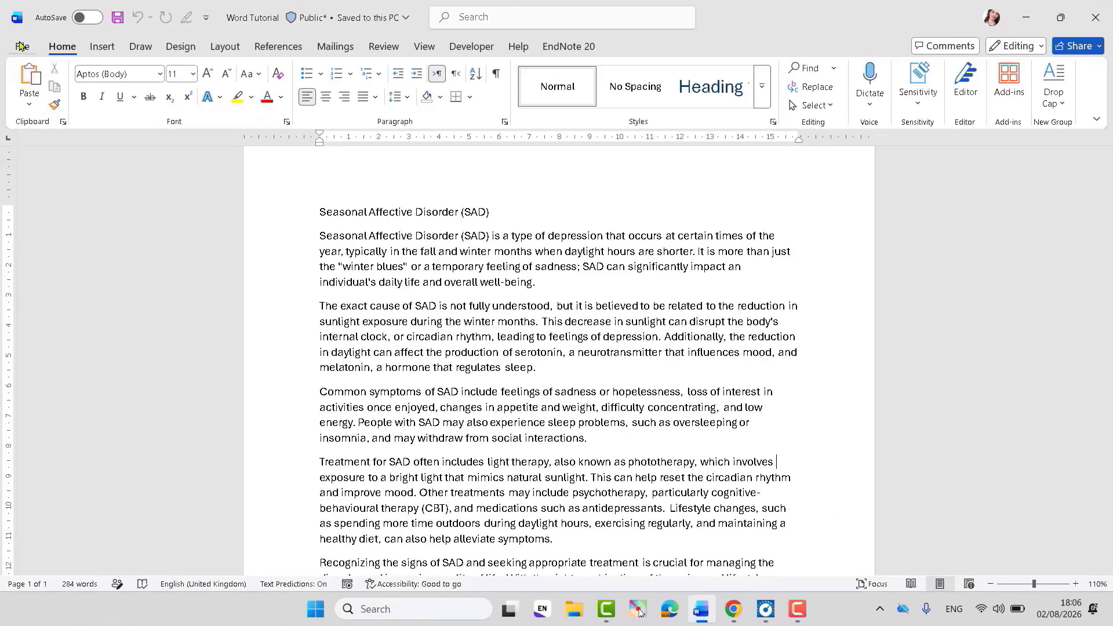
Step: Reopen Word's save options, raise the AutoRecover interval to 6 minutes, return it to 5 minutes and accept
left_click(22, 46)
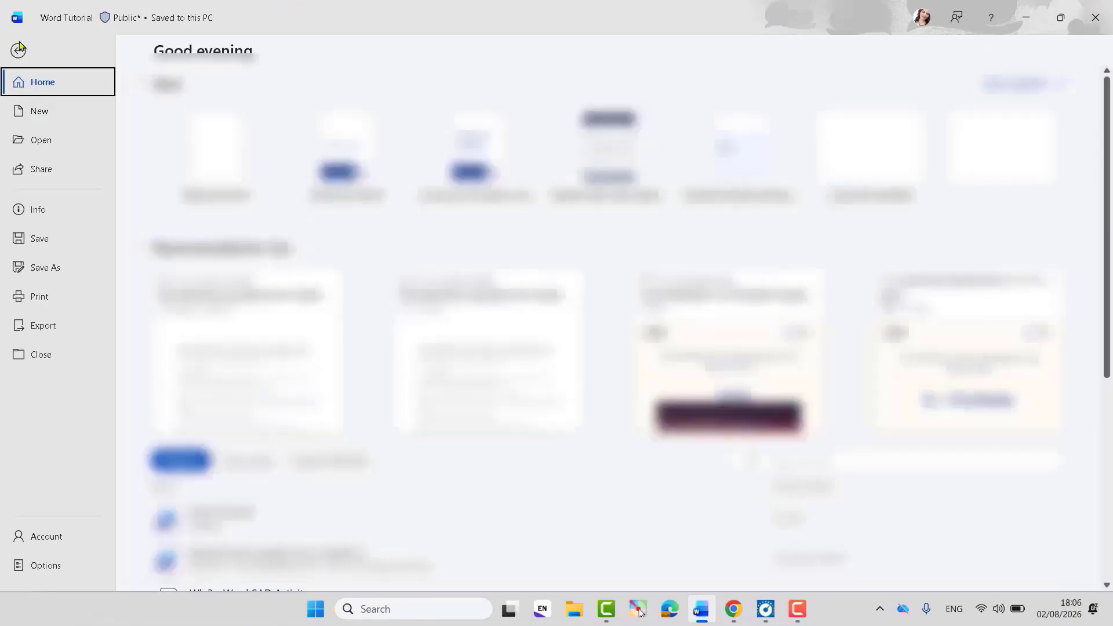
left_click(47, 564)
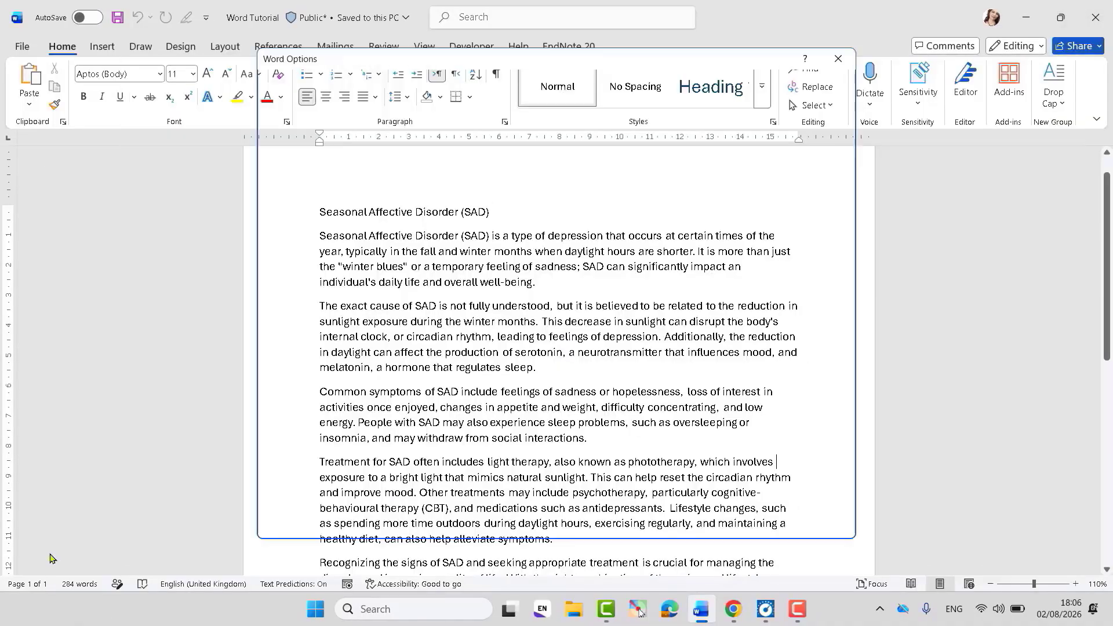
left_click(290, 149)
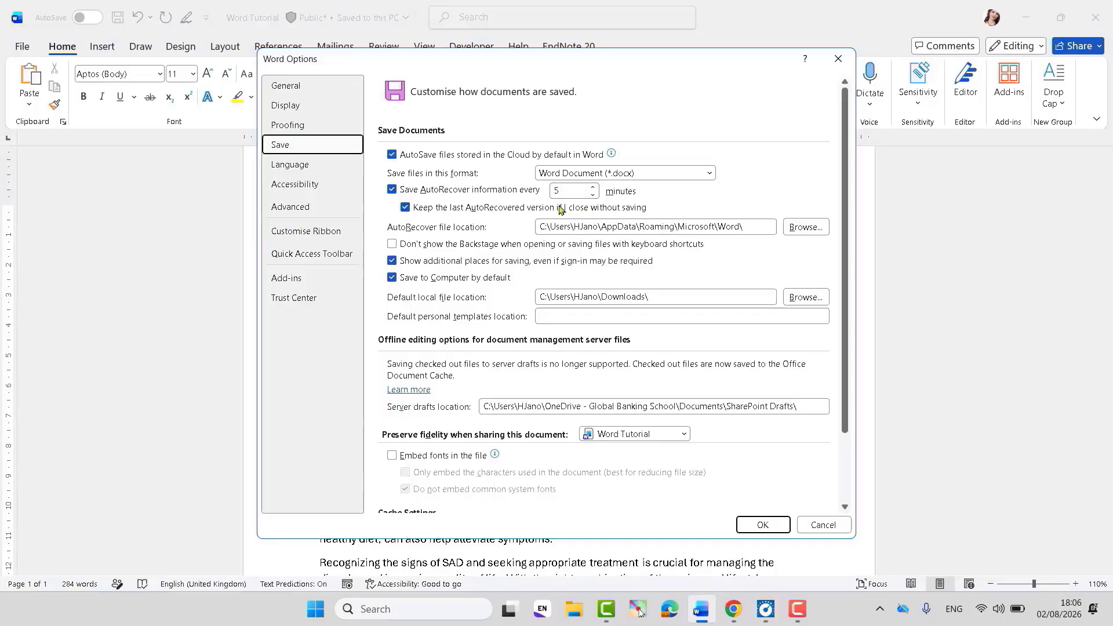
left_click(592, 189)
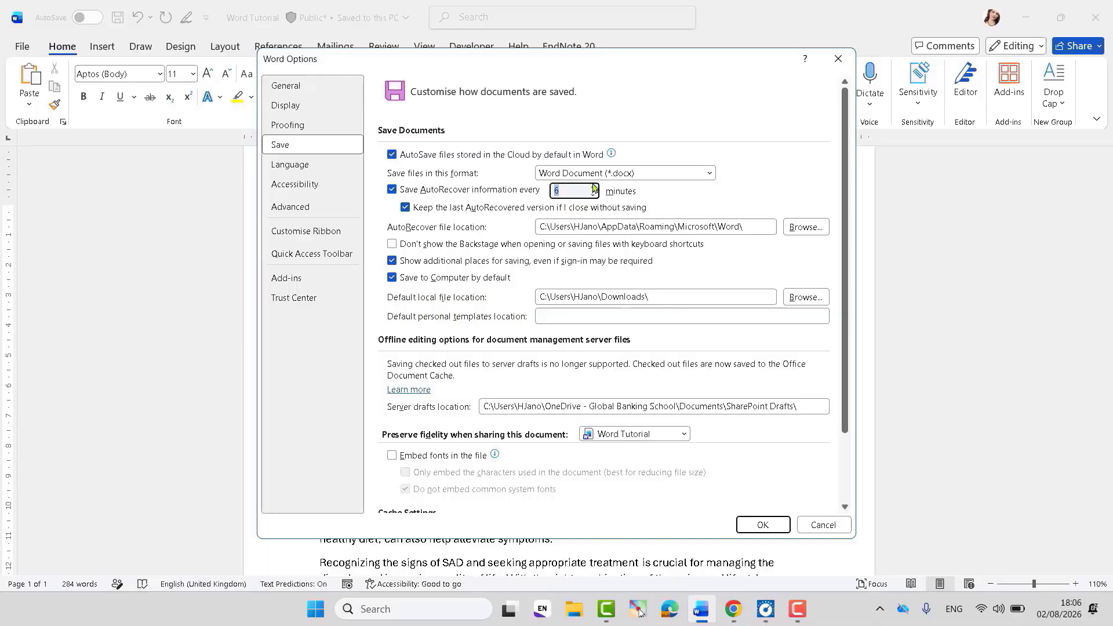
left_click(593, 195)
left_click(759, 525)
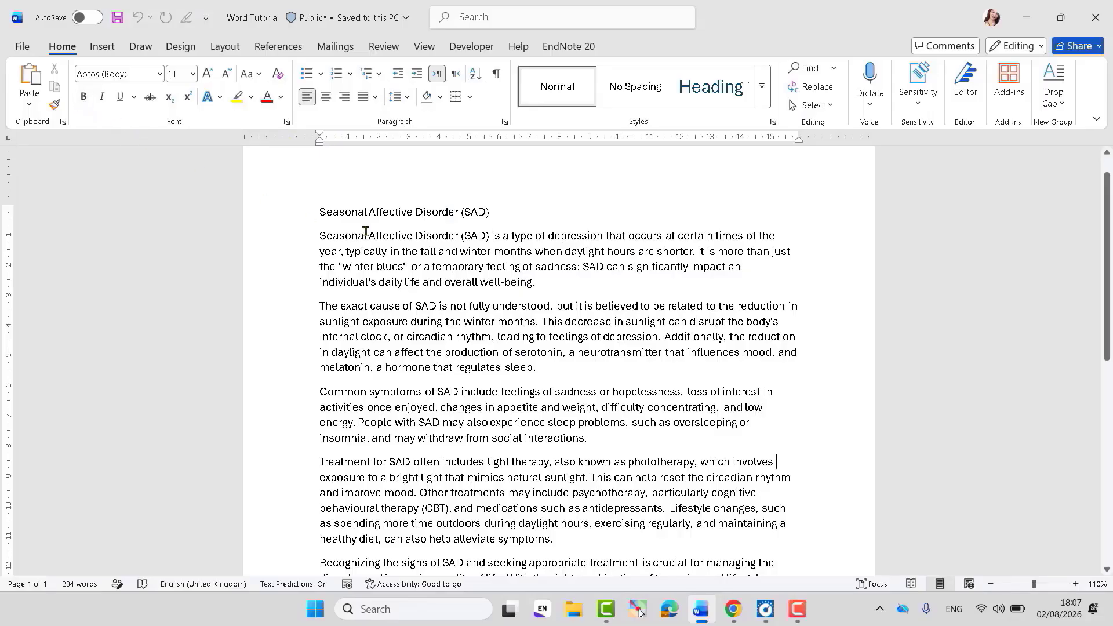
Step: Make the title line "Seasonal Affective Disorder (SAD)" bold
triple_click(382, 210)
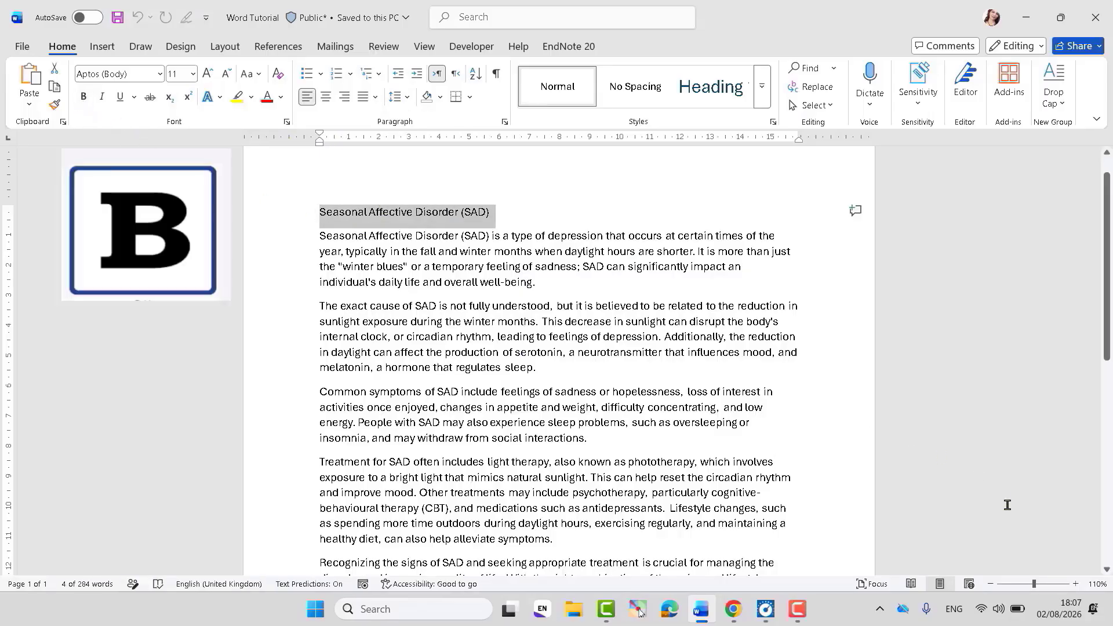
left_click(1076, 584)
left_click(1076, 584)
left_click(1076, 584)
left_click(1076, 585)
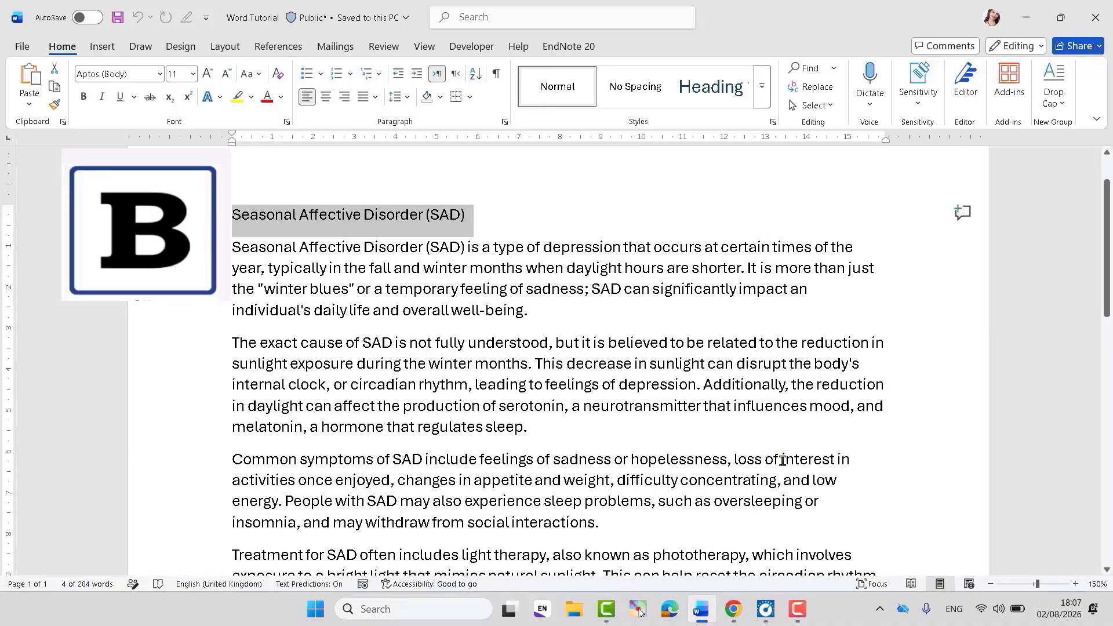
left_click(83, 97)
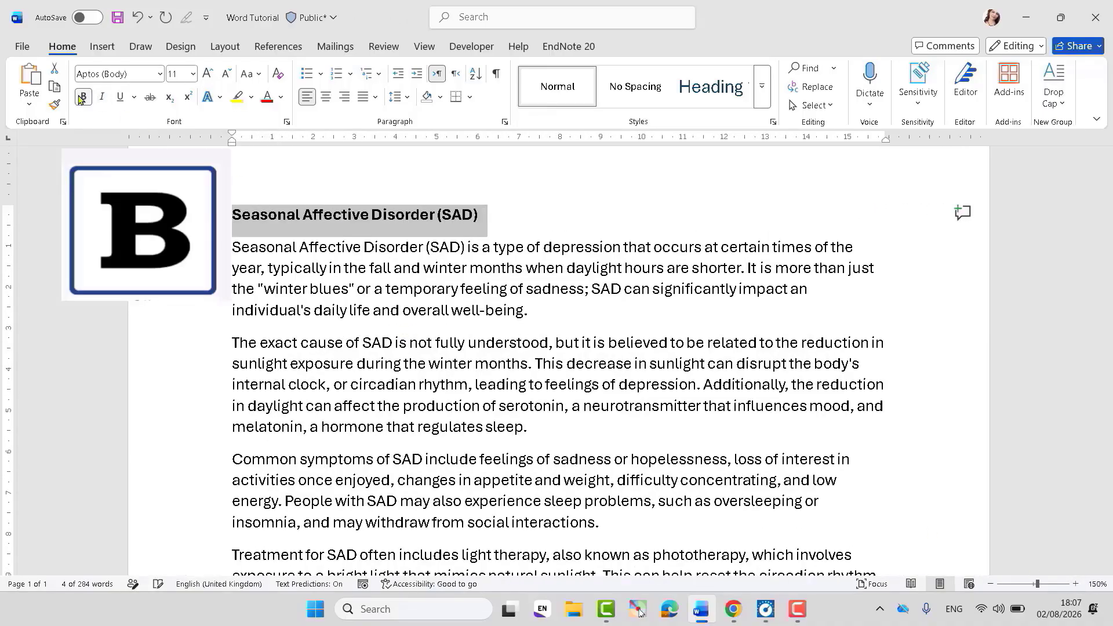
left_click(528, 252)
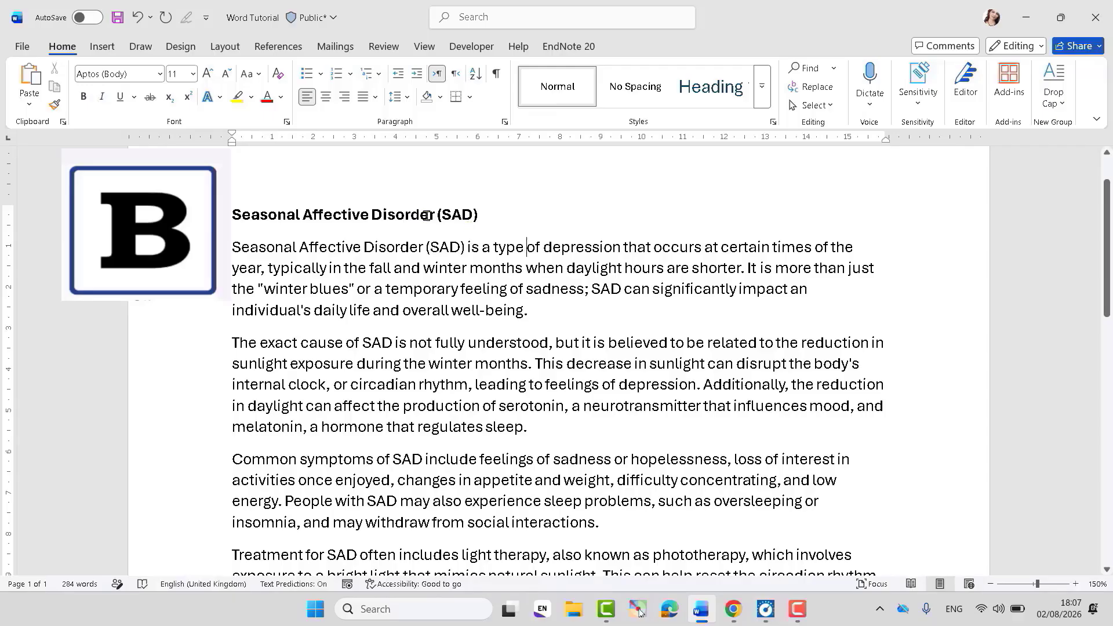
Step: Remove the bold formatting from the title line and apply bold to the whole line again
triple_click(410, 217)
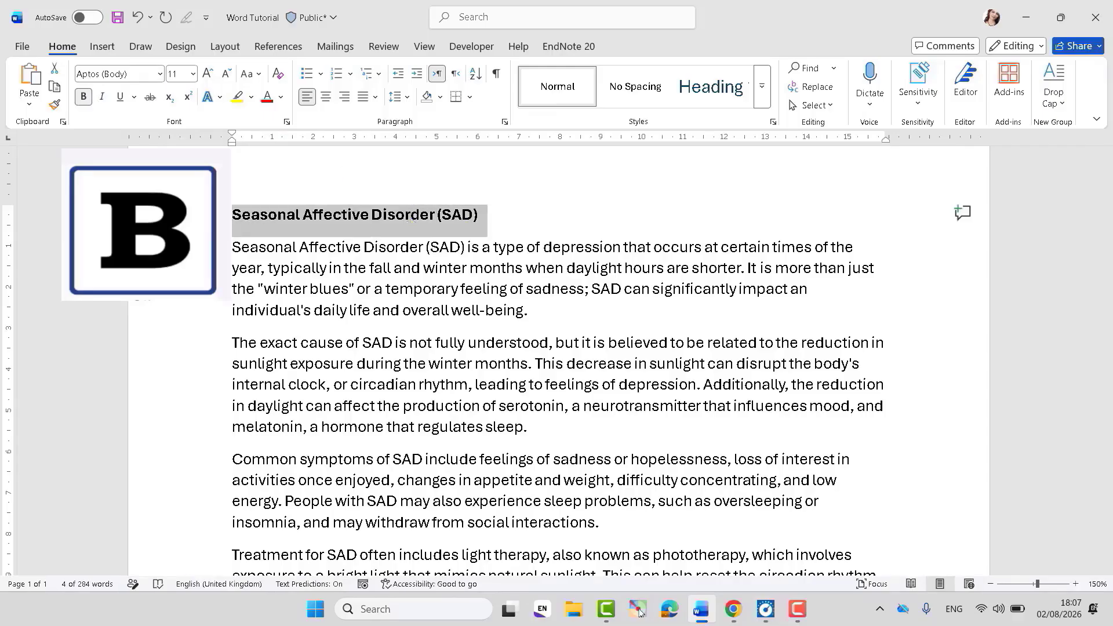
left_click(83, 98)
left_click(369, 287)
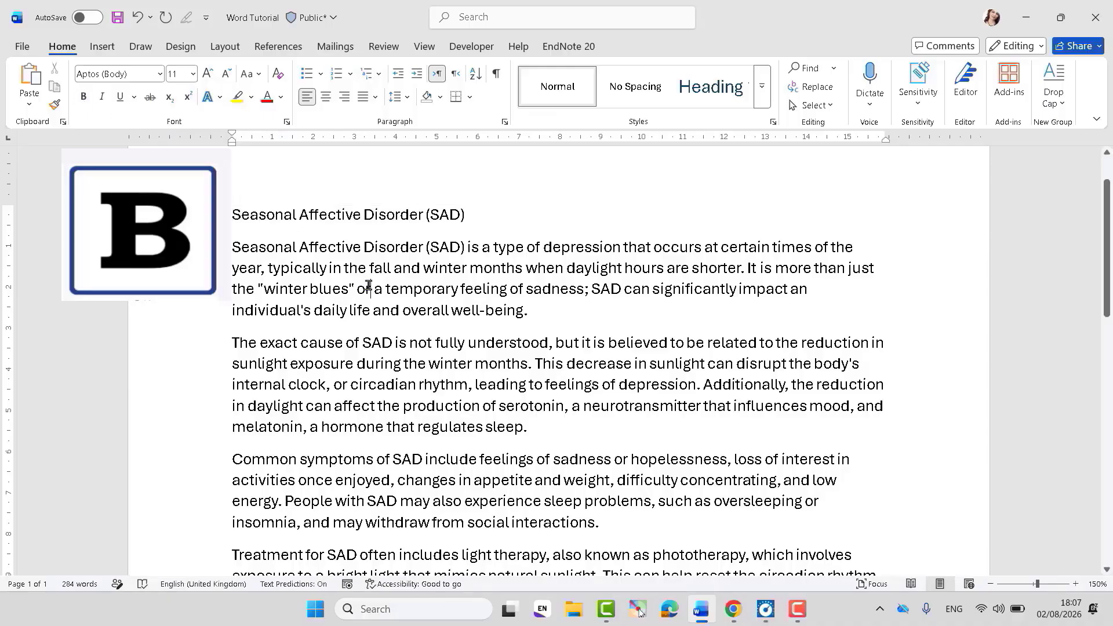
triple_click(352, 216)
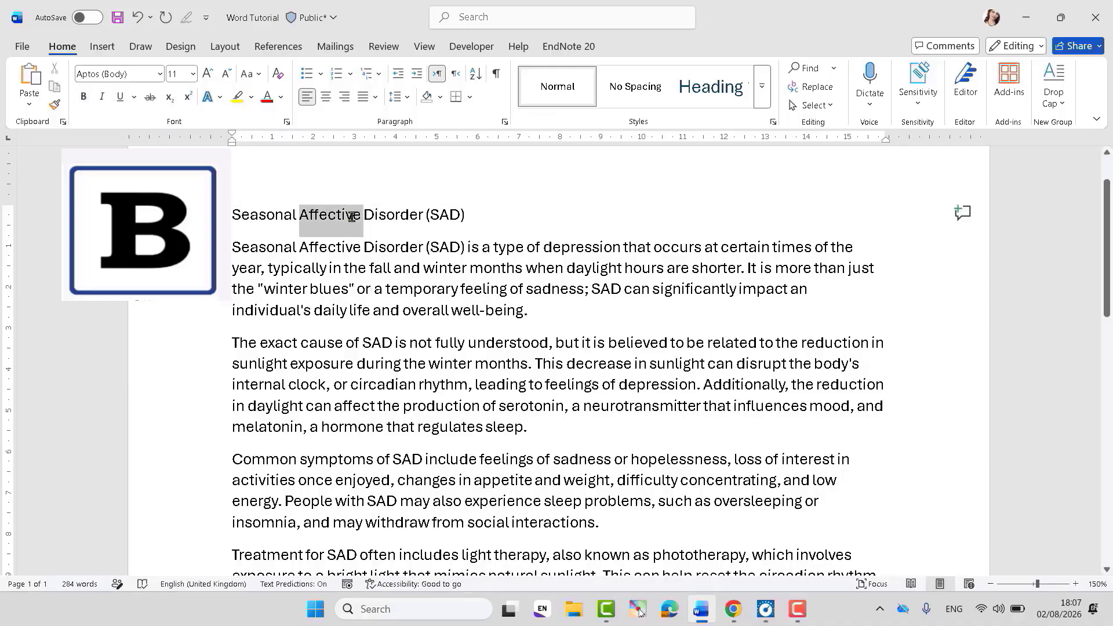
left_click(84, 100)
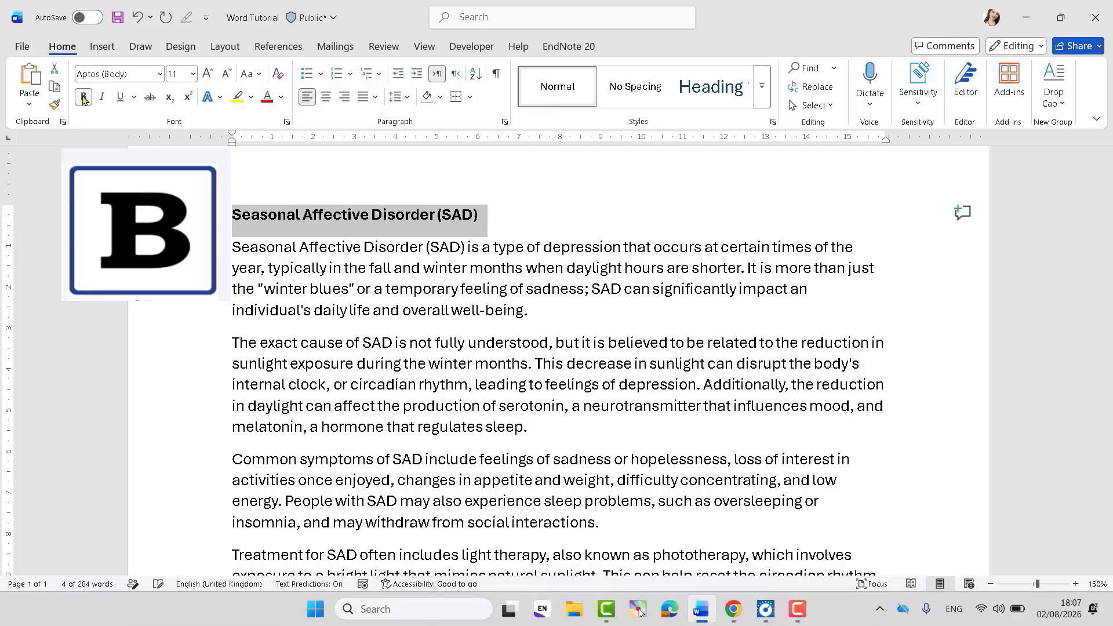
Step: Italicize the title line "Seasonal Affective Disorder (SAD)", and clear both its italic and bold formatting
left_click(102, 100)
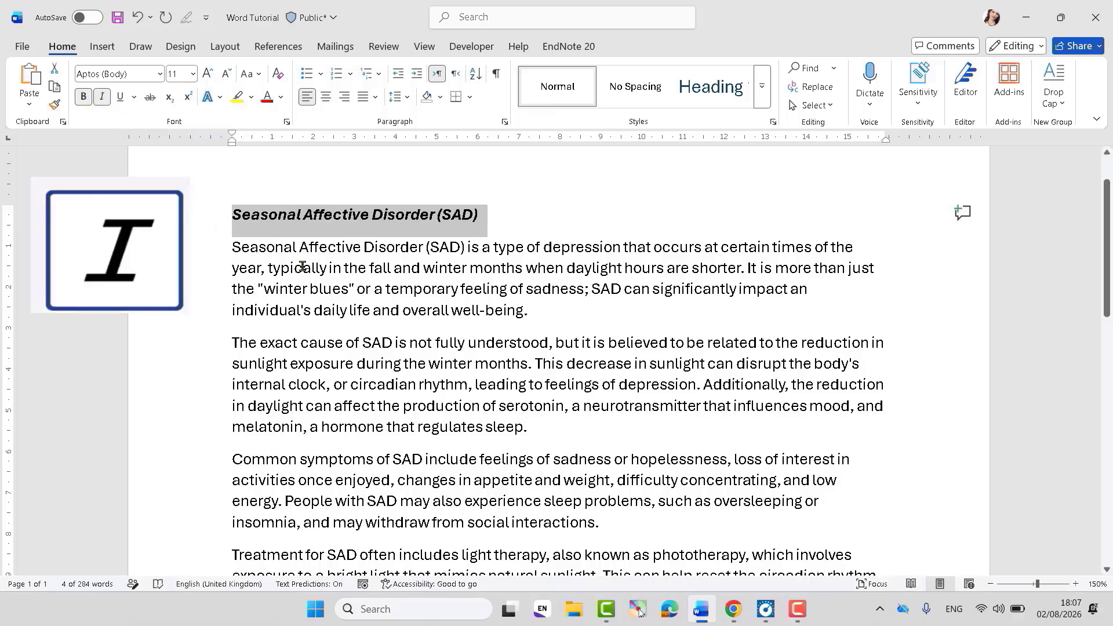
left_click(375, 290)
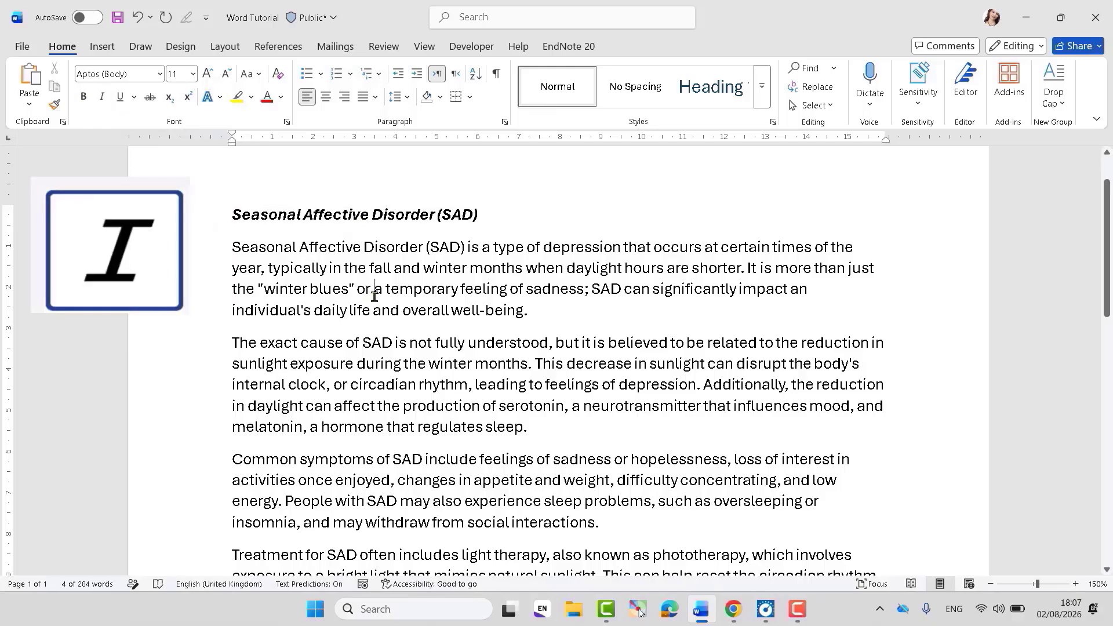
triple_click(387, 214)
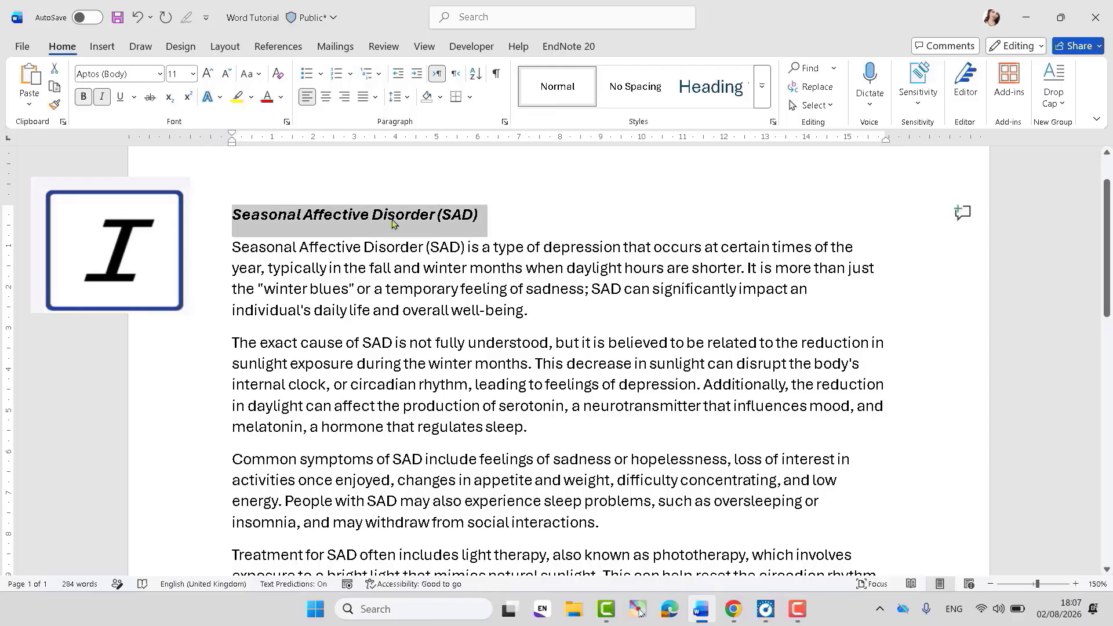
left_click(102, 99)
left_click(83, 97)
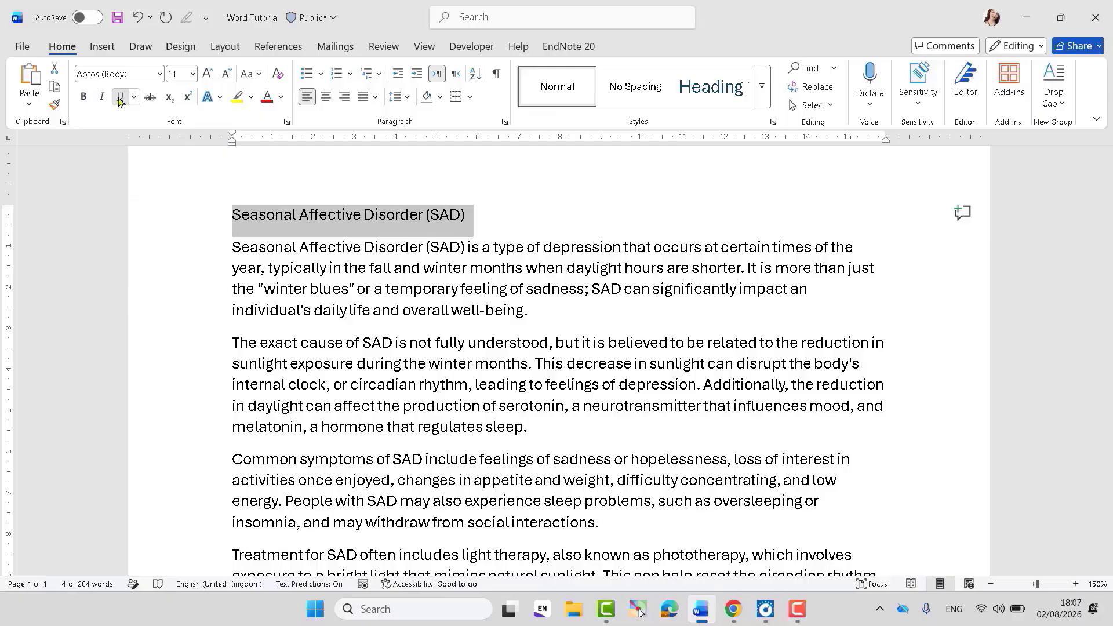
Step: Underline the title line "Seasonal Affective Disorder (SAD)" and make the whole line bold
left_click(120, 97)
left_click(330, 246)
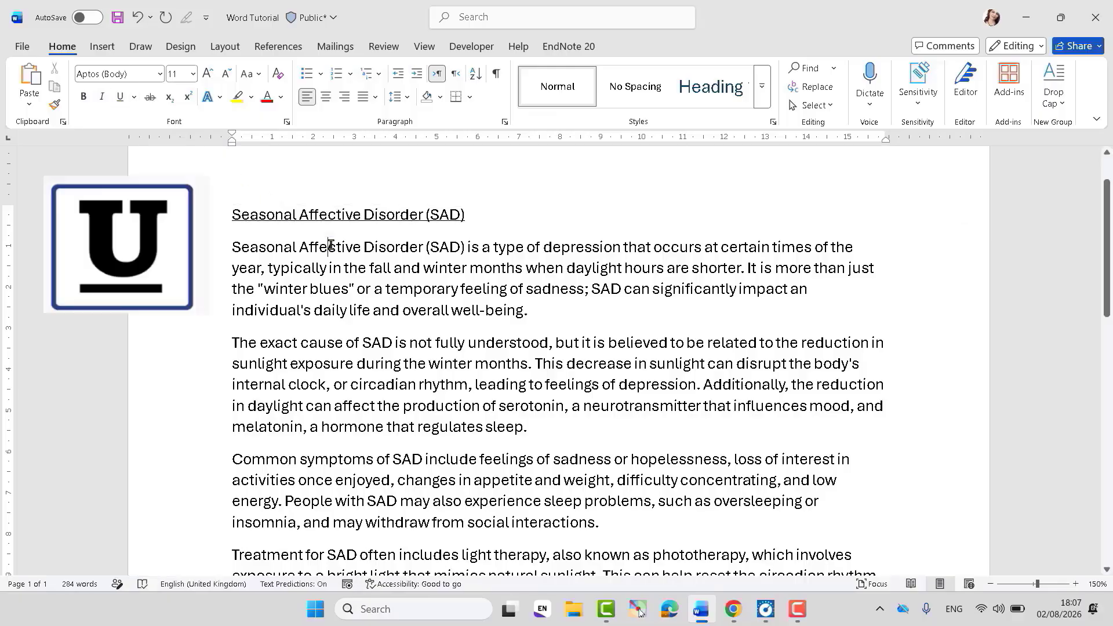
double_click(335, 216)
left_click(334, 215)
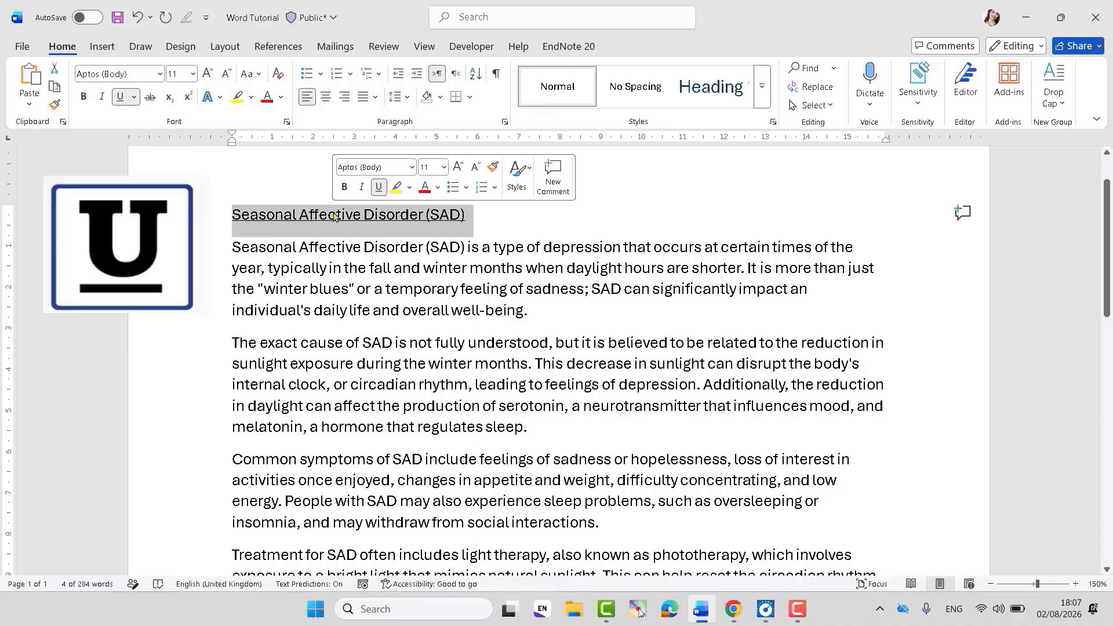
left_click(84, 98)
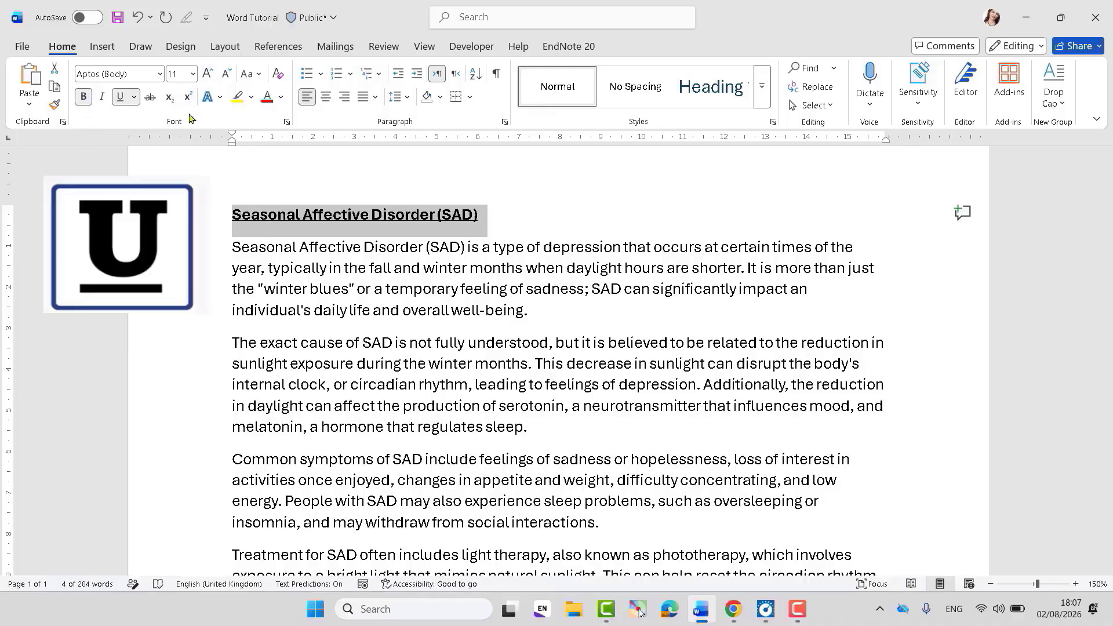
Step: Give the title line a dashed underline and set the underline colour to the standard dark red
left_click(135, 97)
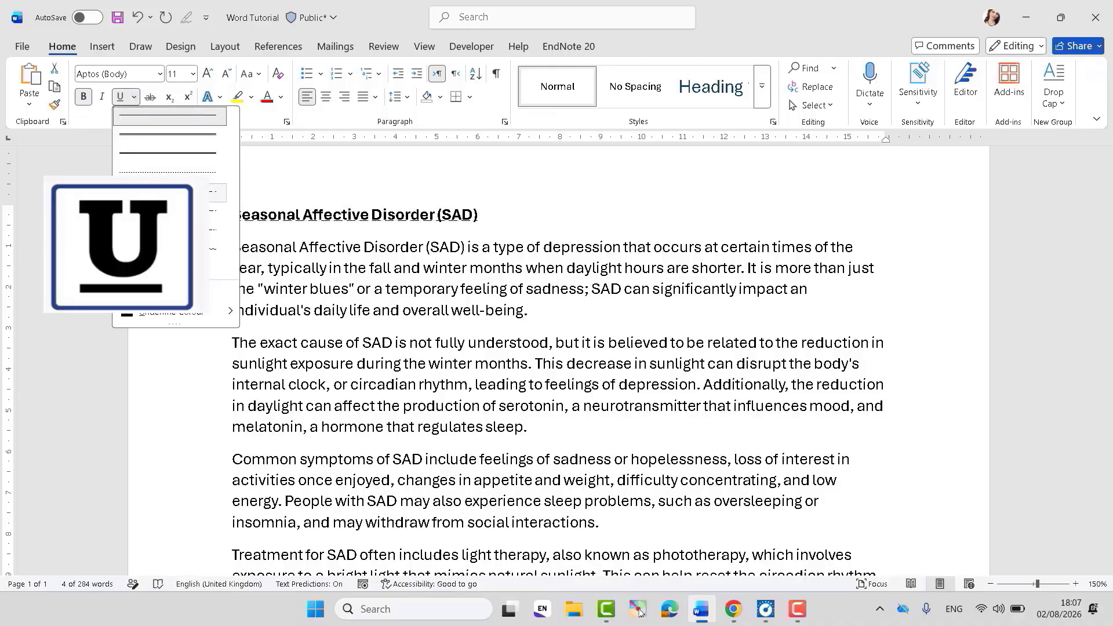
left_click(152, 193)
left_click(133, 97)
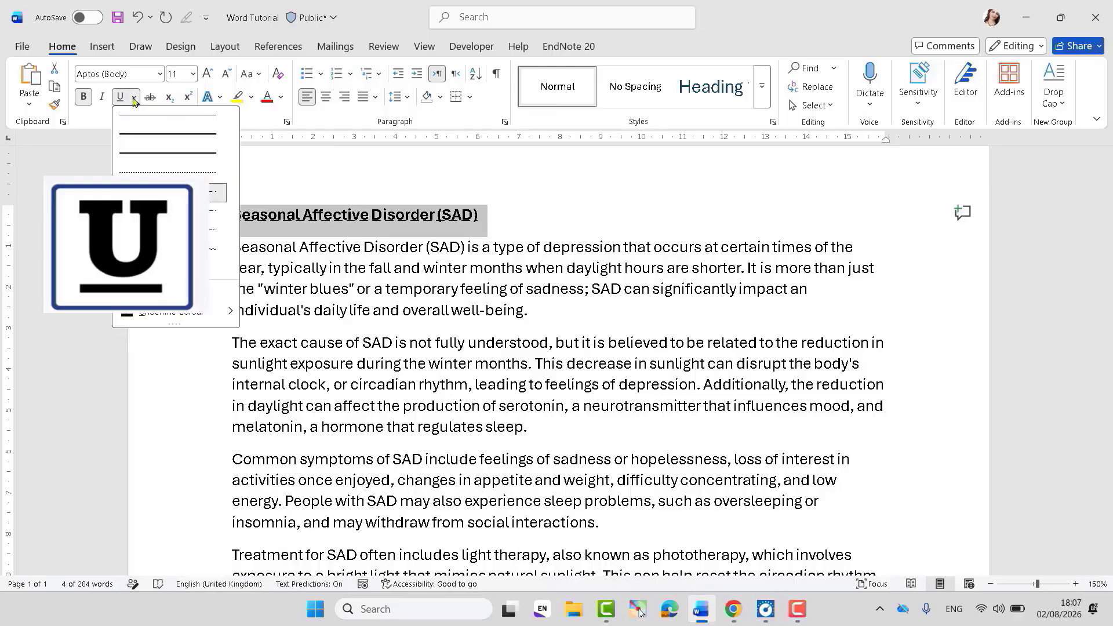
mouse_move(176, 318)
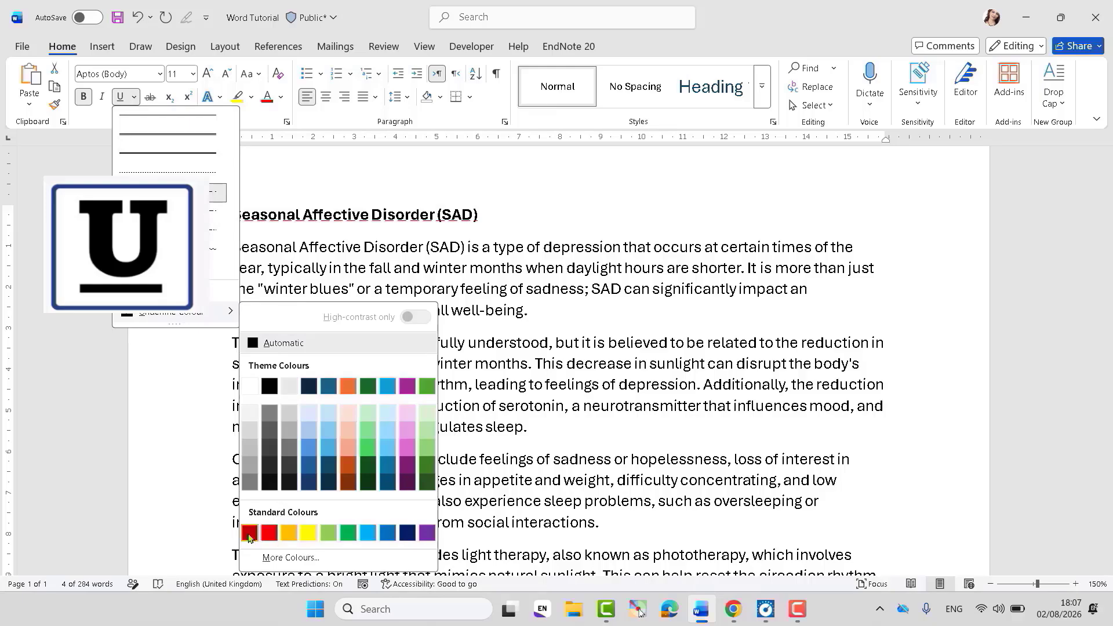
left_click(249, 536)
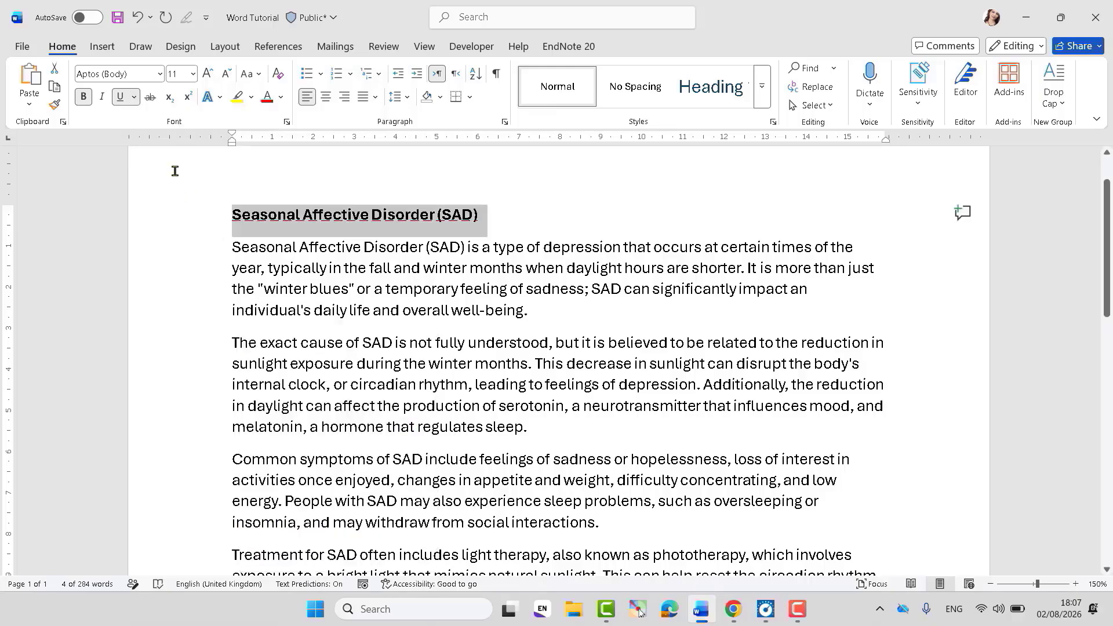
Step: Try the double and dotted underline styles on the title line and return it to a single solid underline
left_click(138, 101)
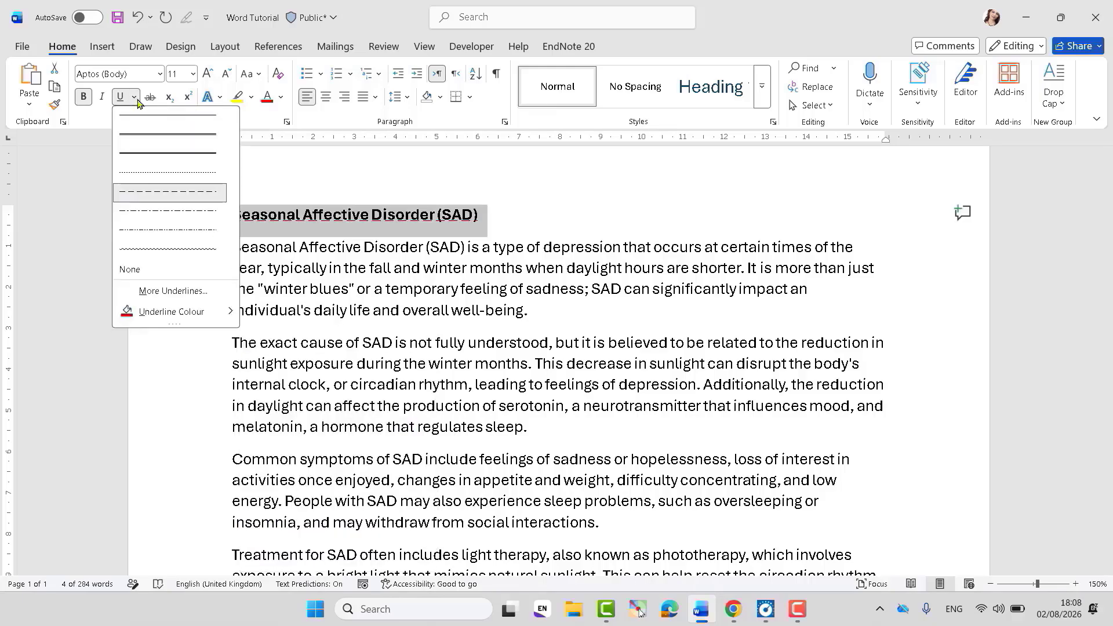
left_click(162, 135)
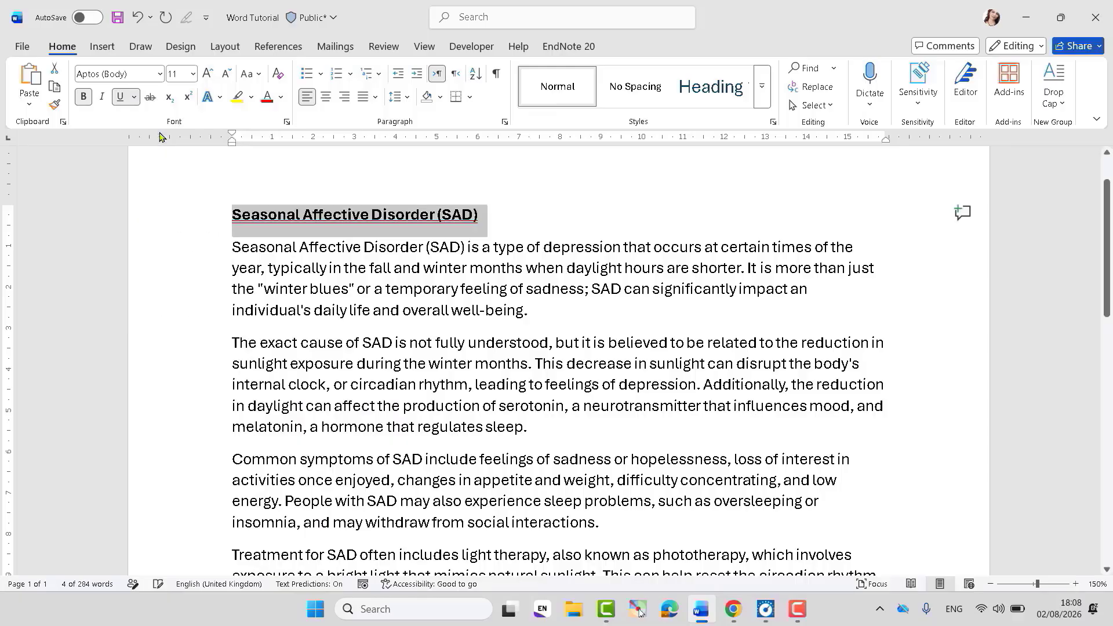
left_click(133, 99)
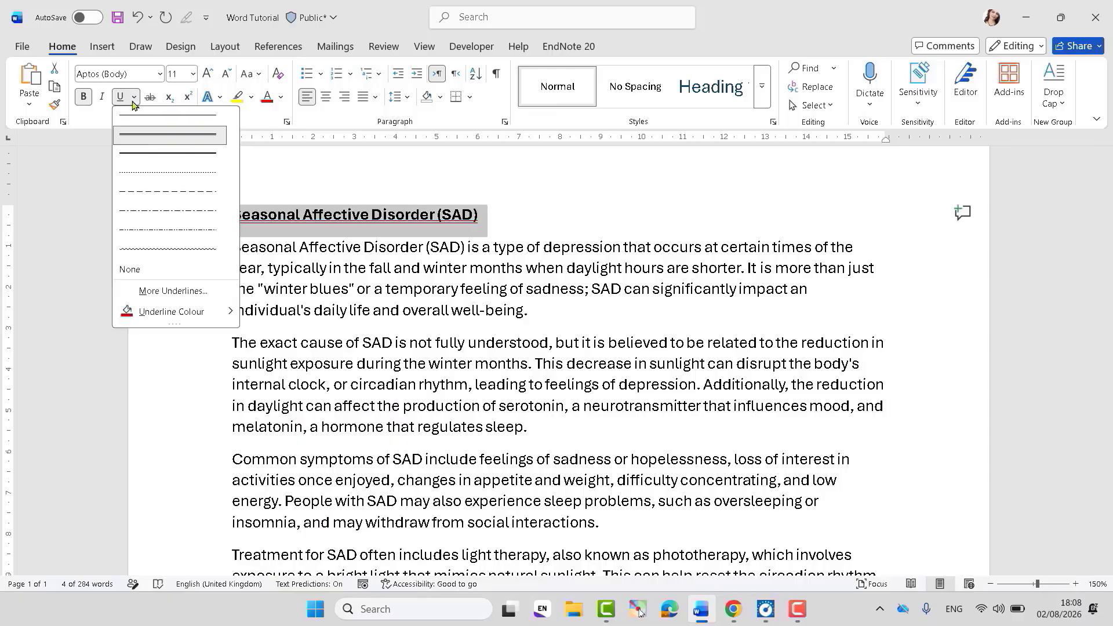
left_click(150, 174)
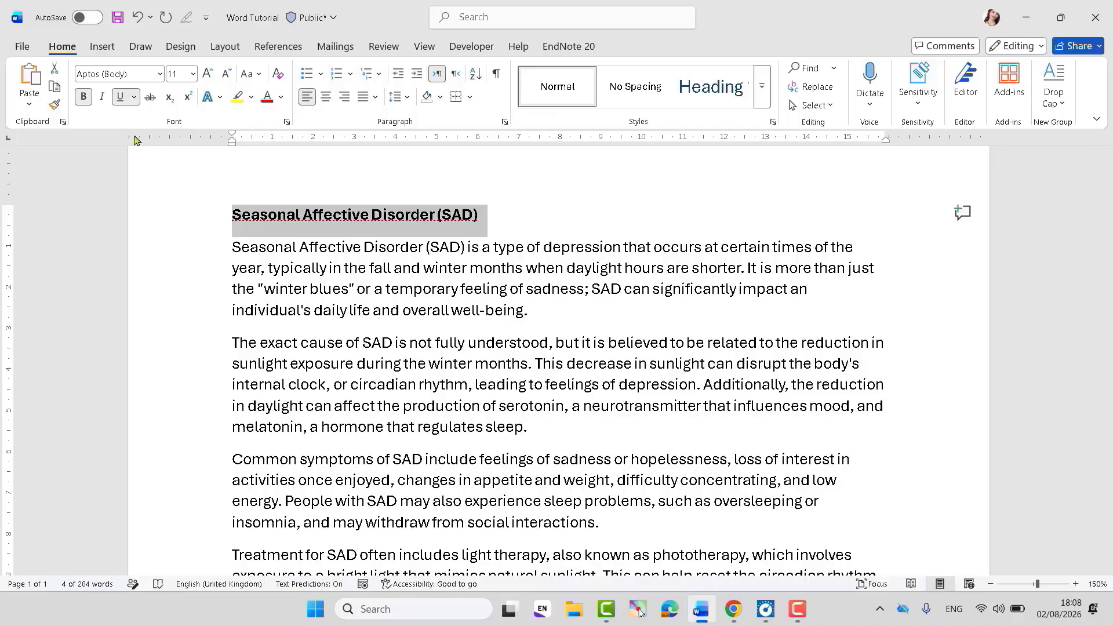
left_click(135, 97)
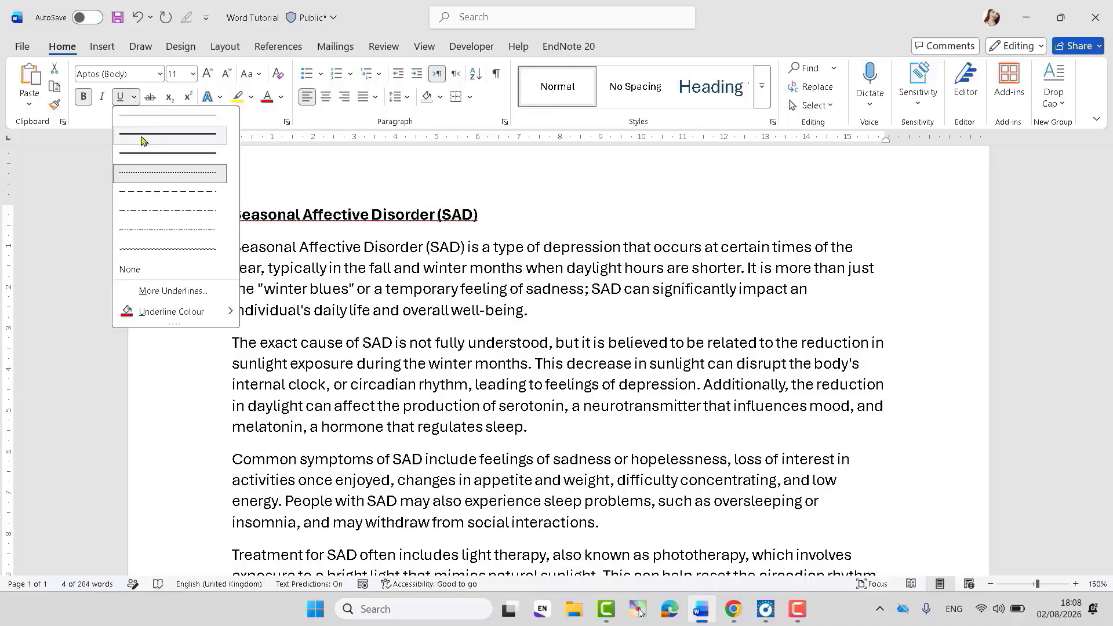
left_click(153, 117)
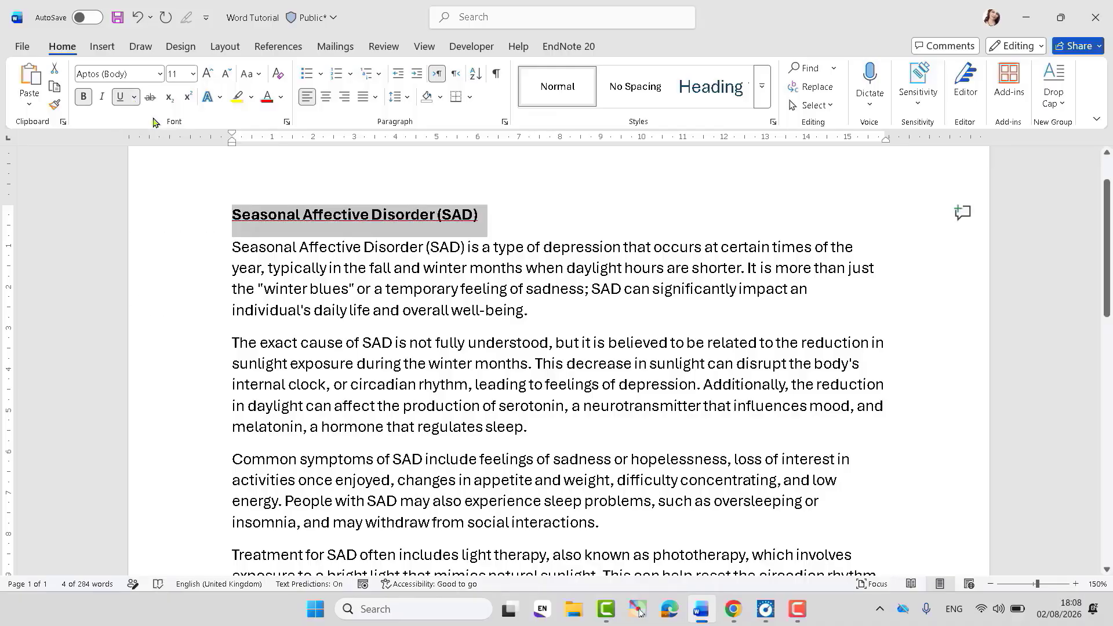
Step: Try a dark teal dashed underline and font size 18 for the title in the Font dialog, and discard the changes
left_click(135, 100)
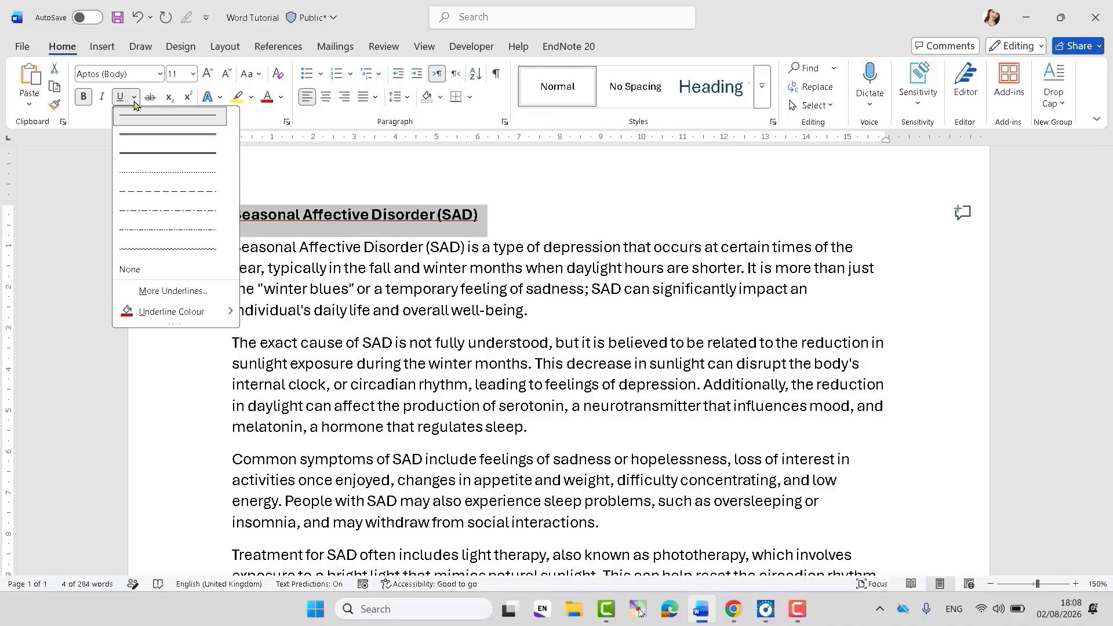
left_click(174, 291)
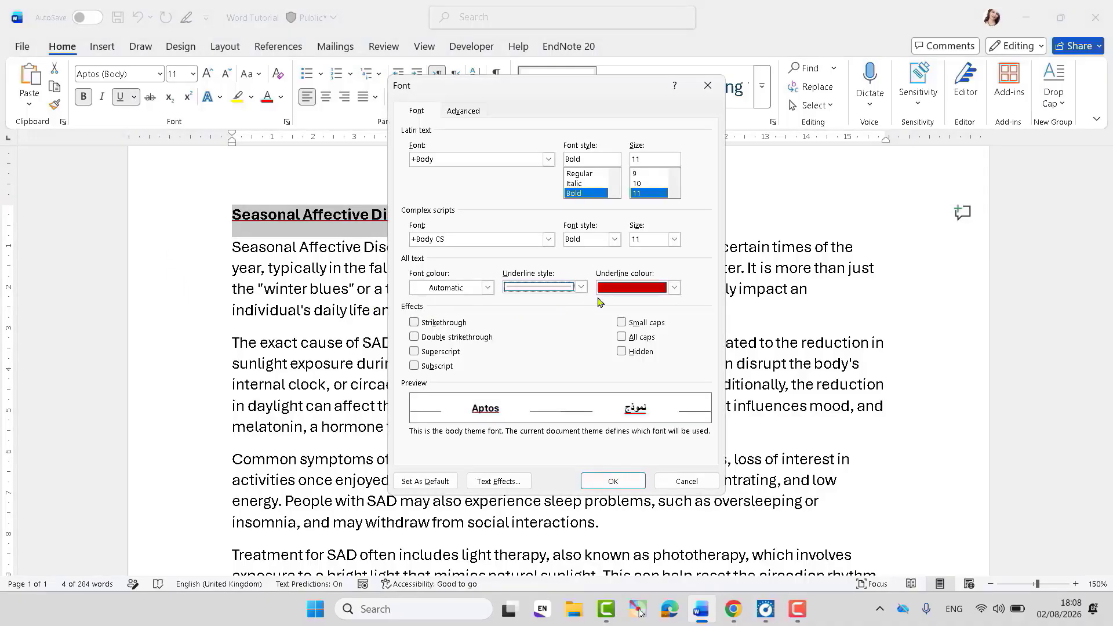
left_click(674, 288)
left_click(688, 351)
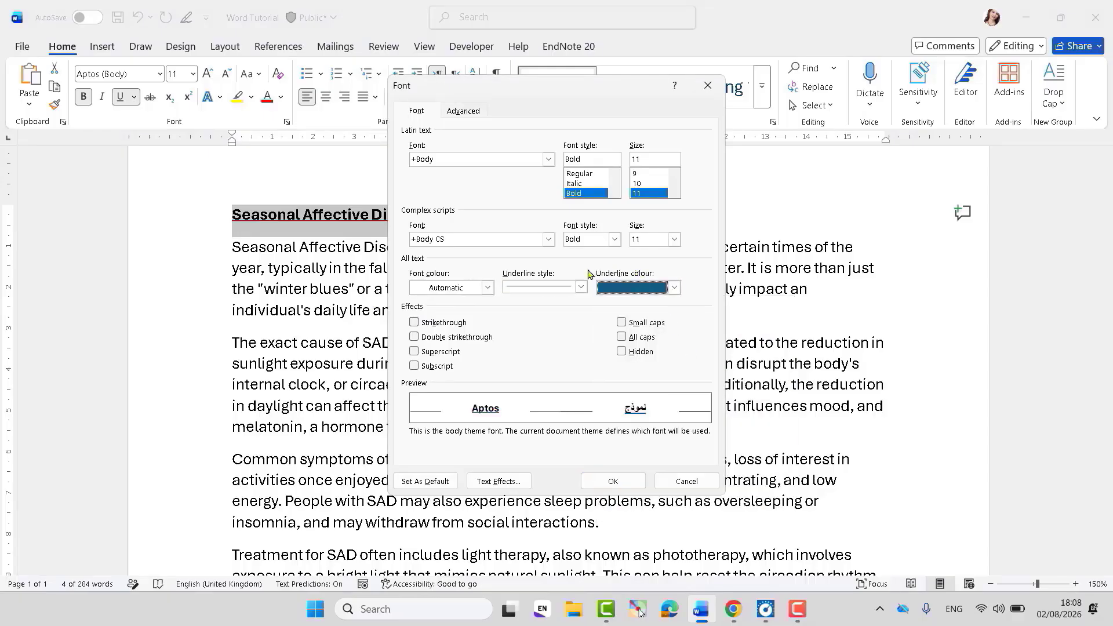
left_click(582, 286)
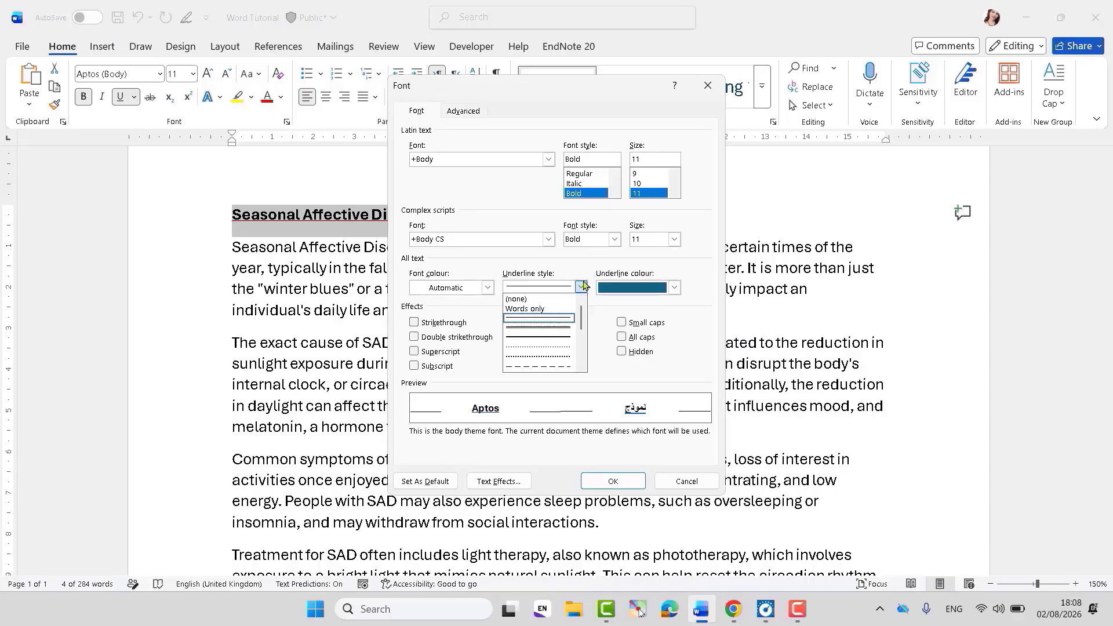
left_click(557, 366)
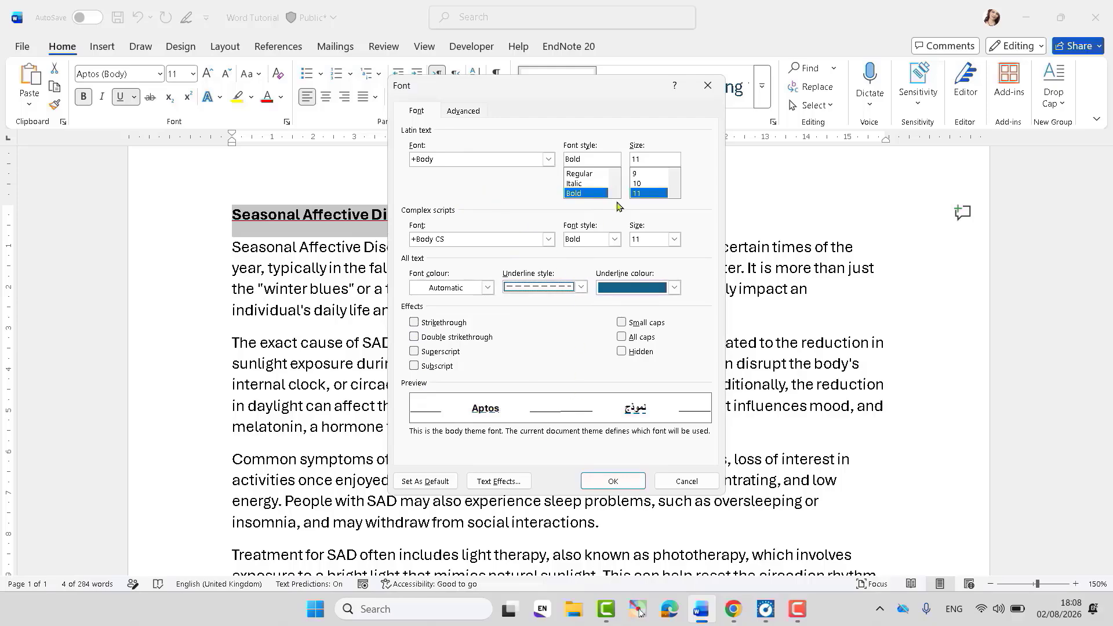
left_click(636, 175)
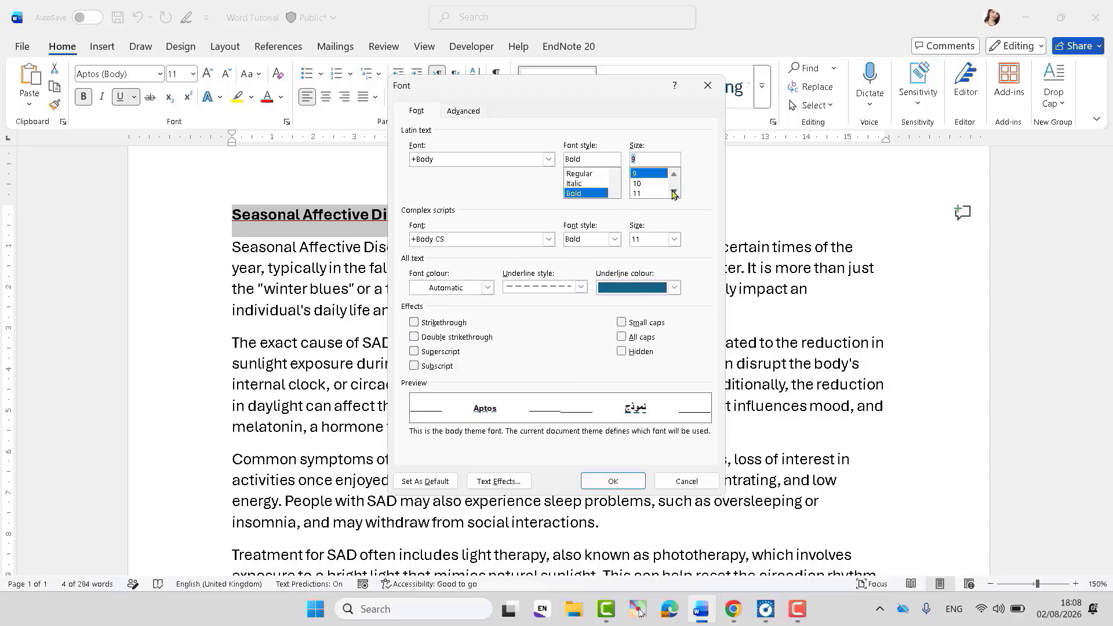
scroll(674, 193, "down", 1)
left_click(638, 194)
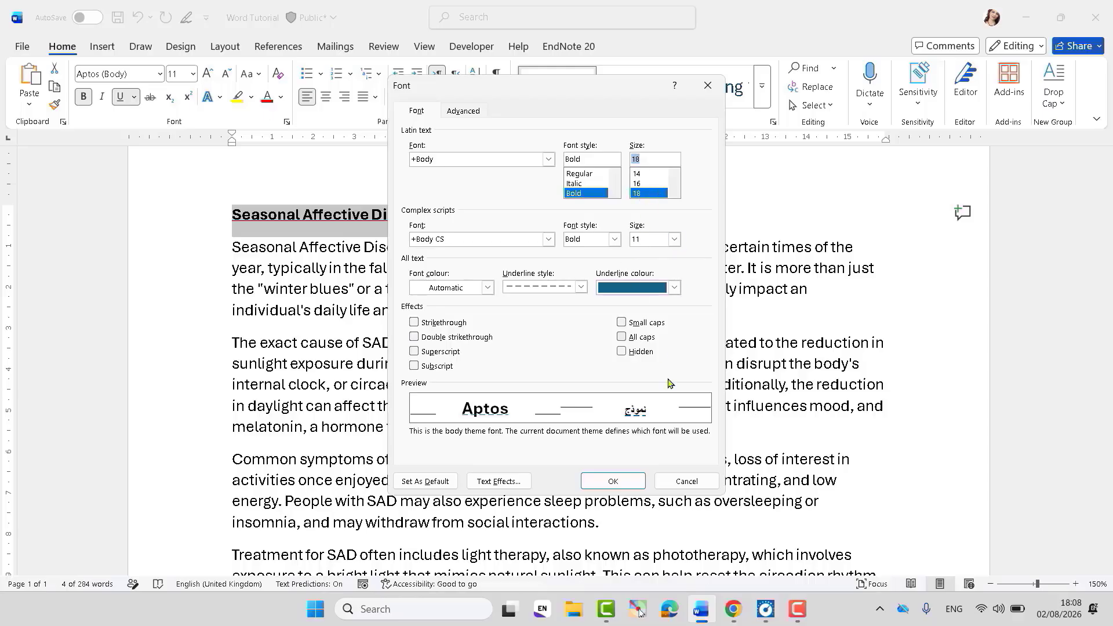
left_click(694, 481)
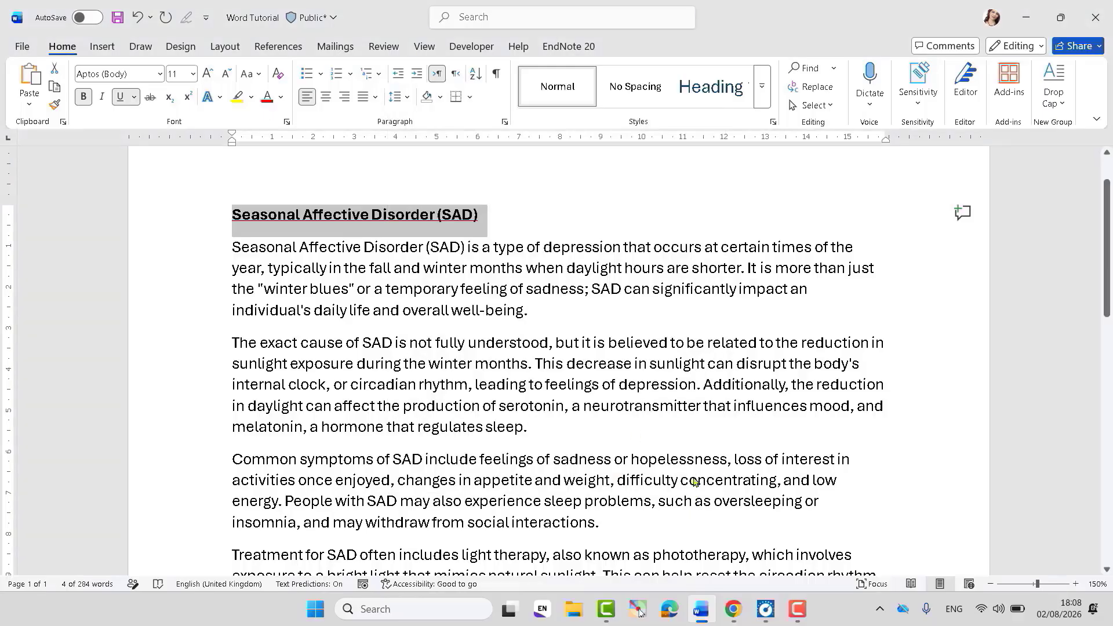
left_click(387, 303)
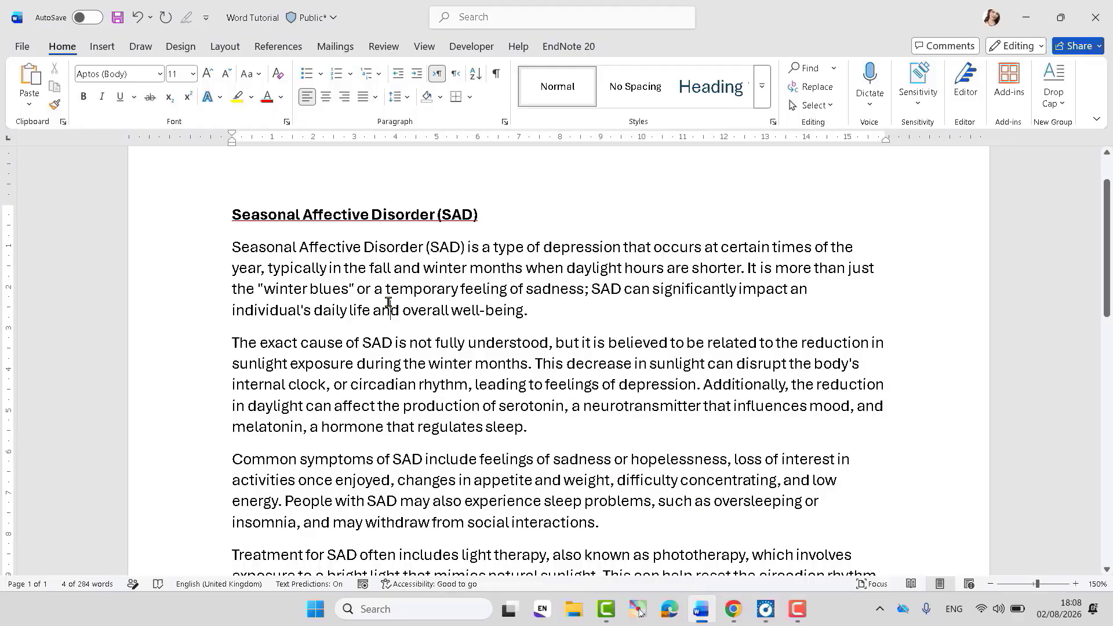
Step: Set the underline colour of the title line "Seasonal Affective Disorder (SAD)" to Automatic
triple_click(300, 208)
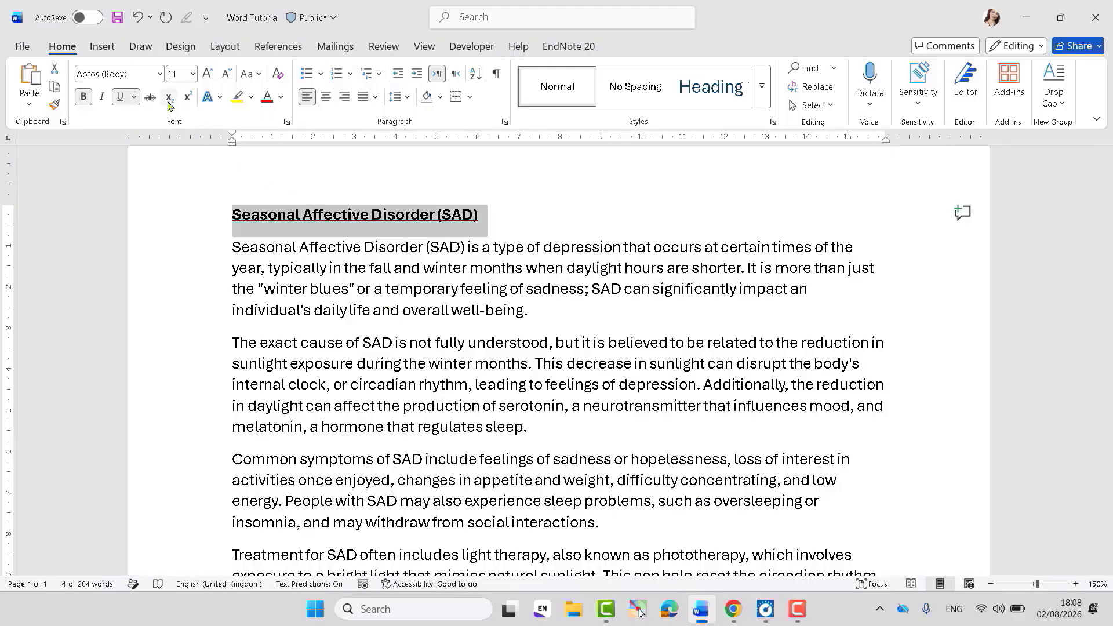
left_click(135, 98)
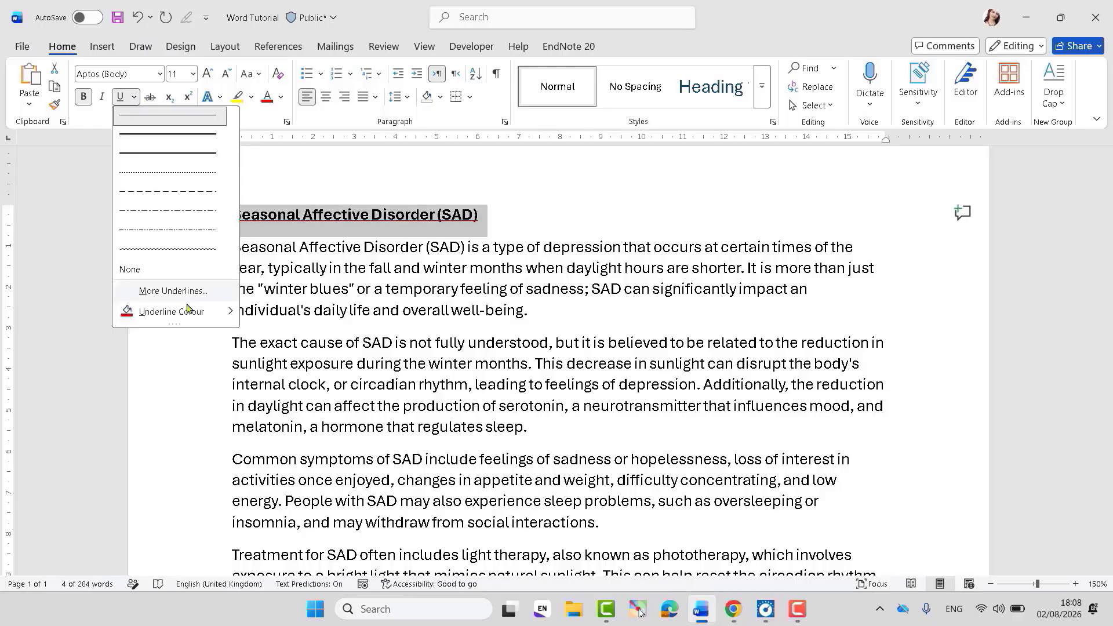
mouse_move(226, 312)
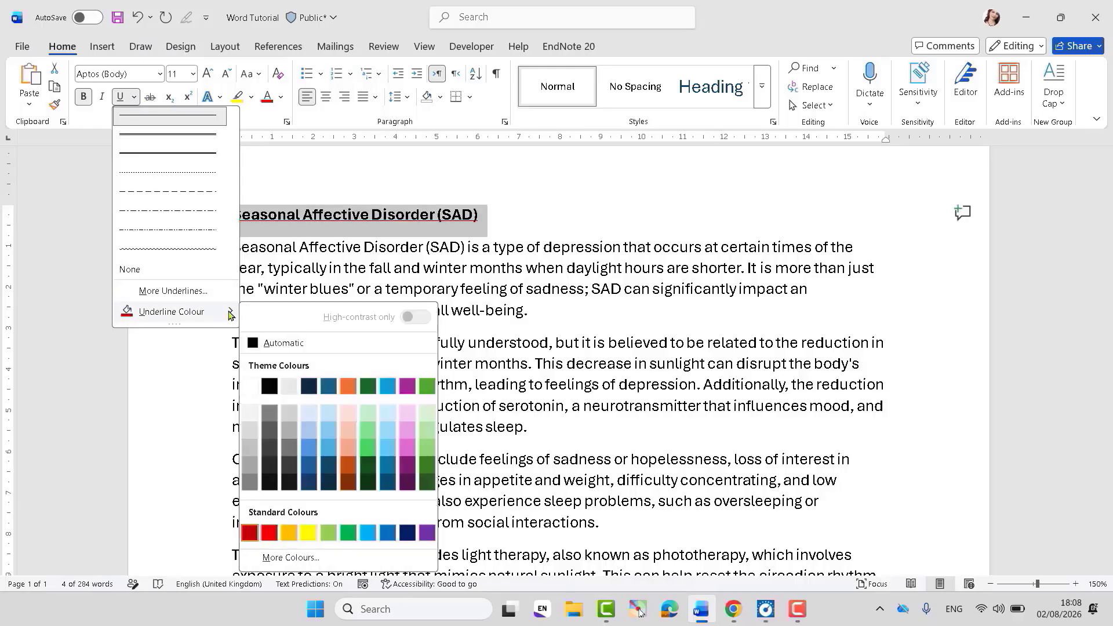
left_click(273, 347)
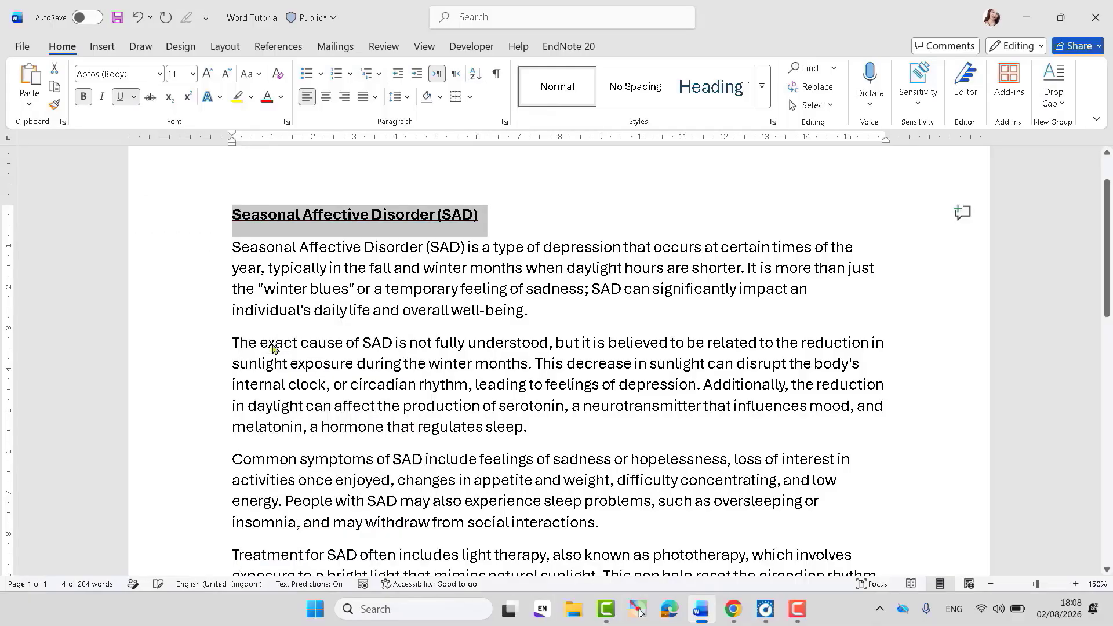
left_click(318, 312)
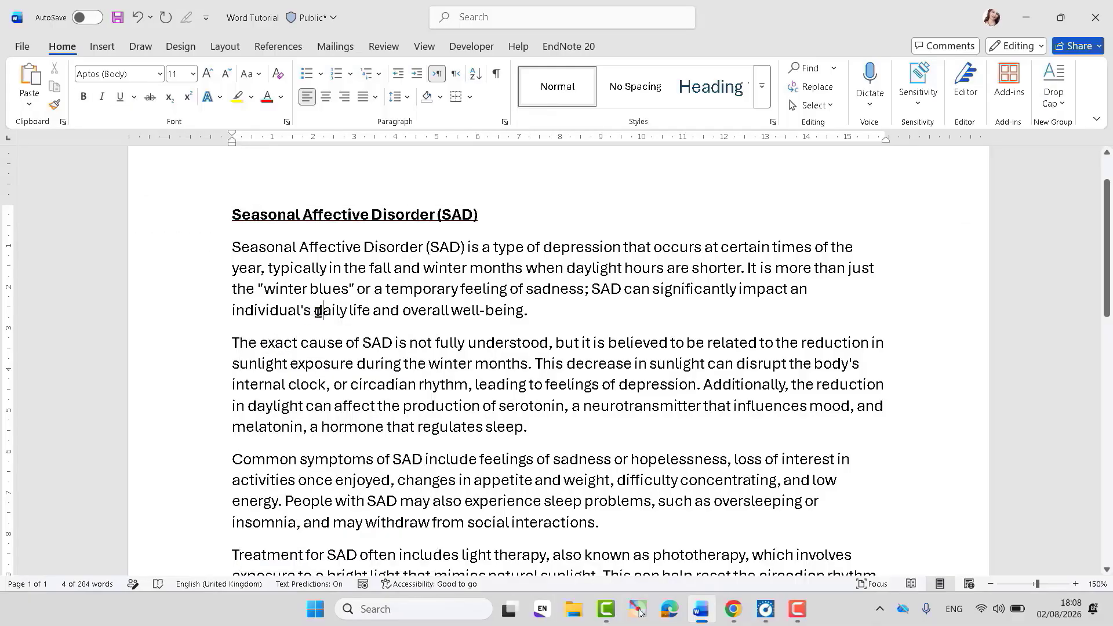
Step: Remove the underline and bold formatting from the title line "Seasonal Affective Disorder (SAD)"
triple_click(313, 214)
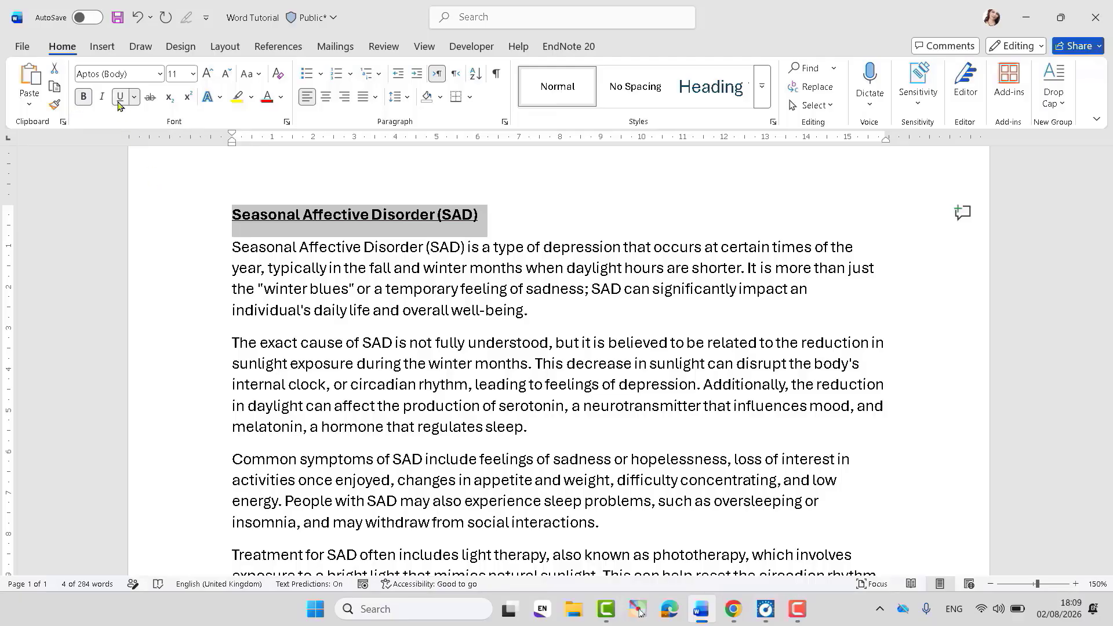
left_click(119, 103)
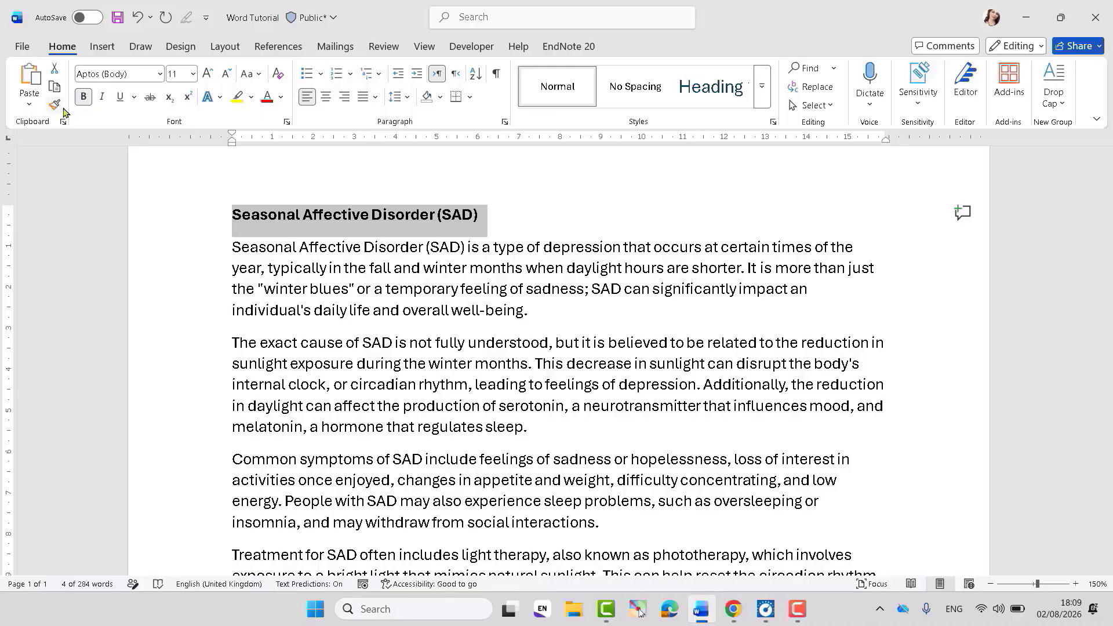
left_click(84, 99)
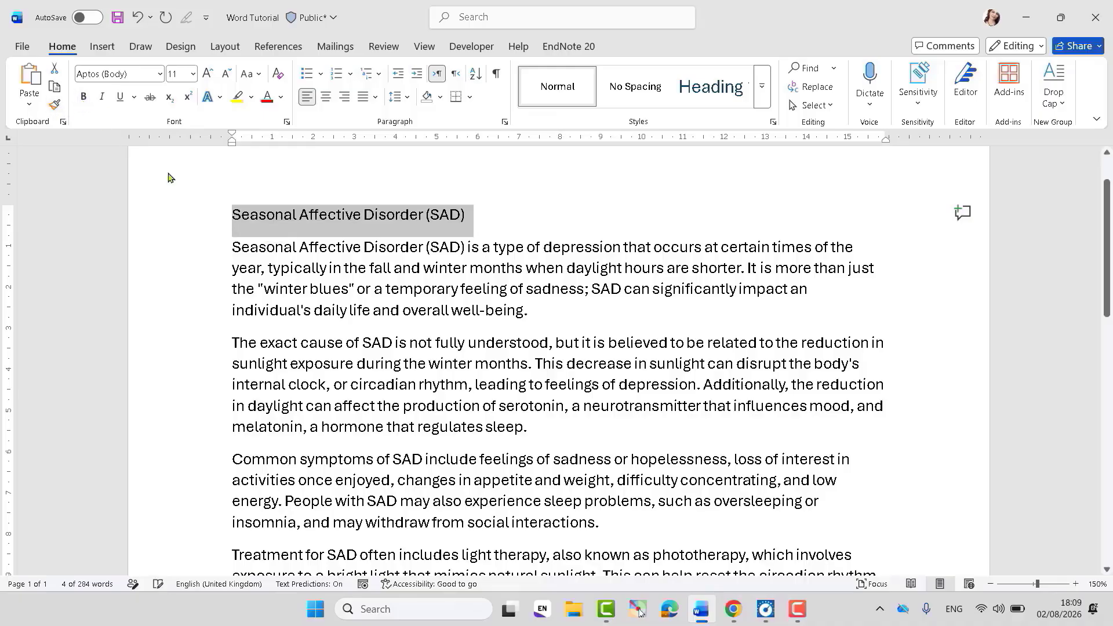
left_click(450, 261)
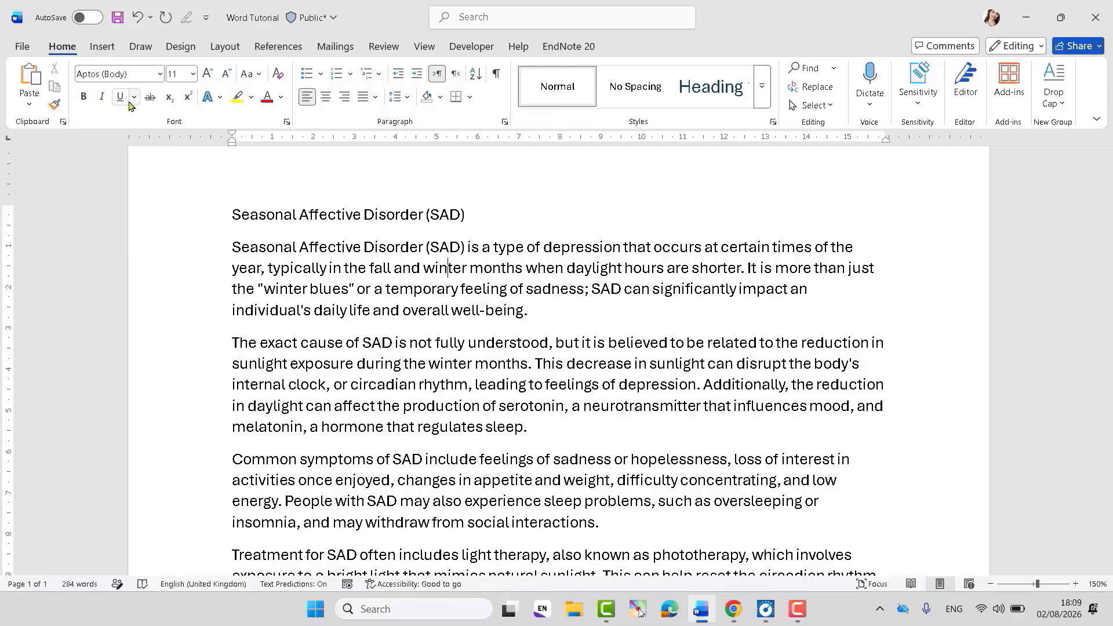
Step: Make only the word "Seasonal" in the title line bold and remove the bold again
double_click(268, 216)
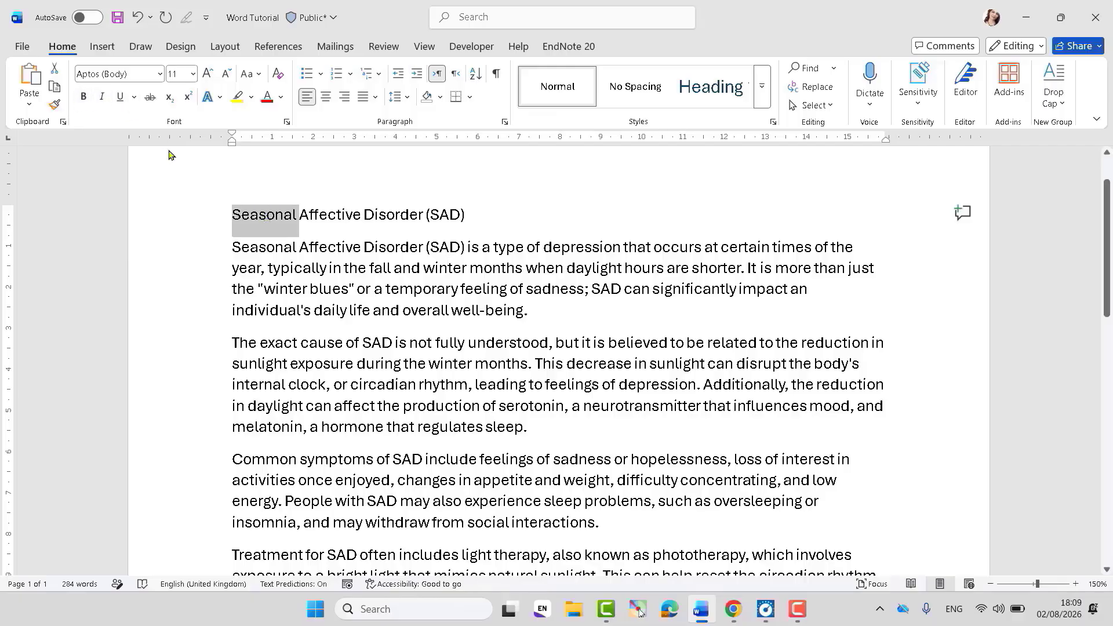
left_click(84, 97)
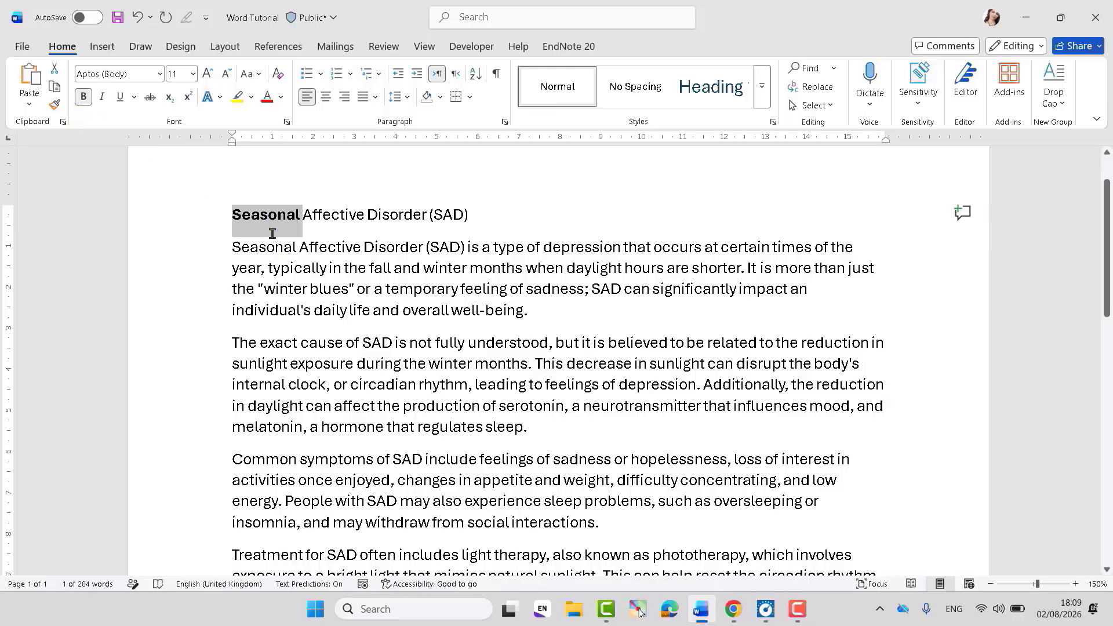
left_click(83, 97)
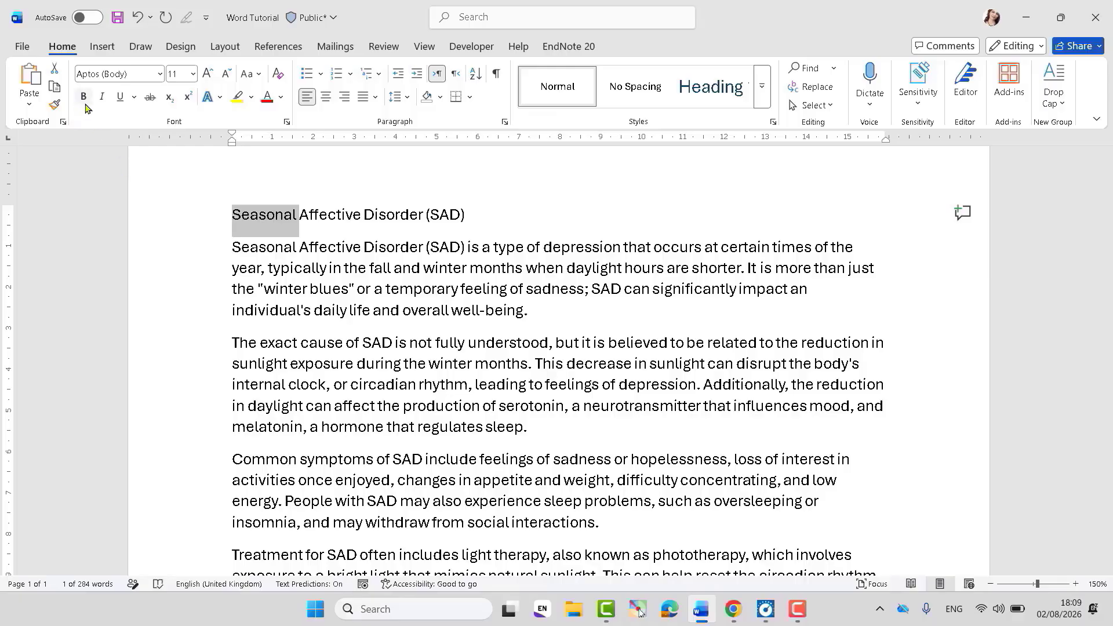
left_click(322, 288)
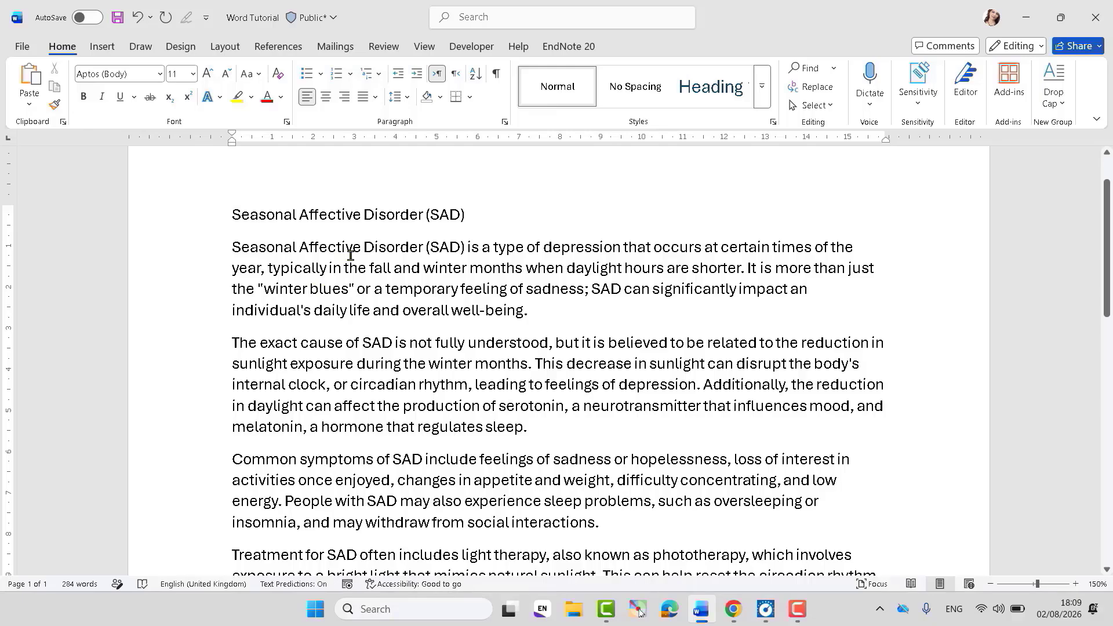
Step: Enlarge the whole title line "Seasonal Affective Disorder (SAD)" step by step to font size 20
triple_click(328, 210)
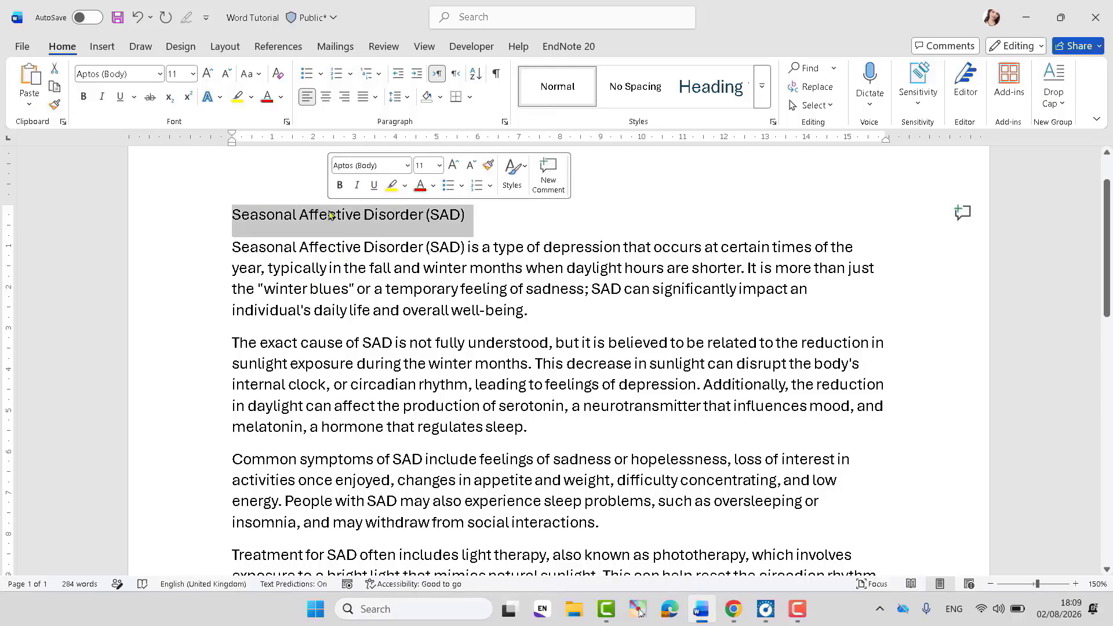
left_click(207, 74)
left_click(207, 74)
left_click(207, 74)
left_click(207, 74)
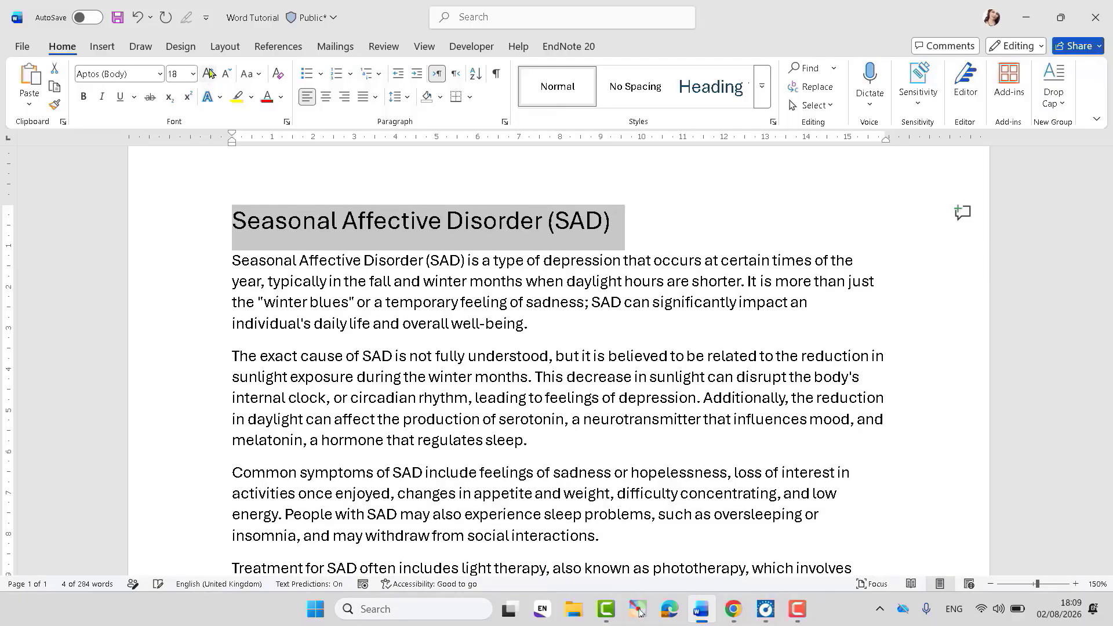
left_click(207, 74)
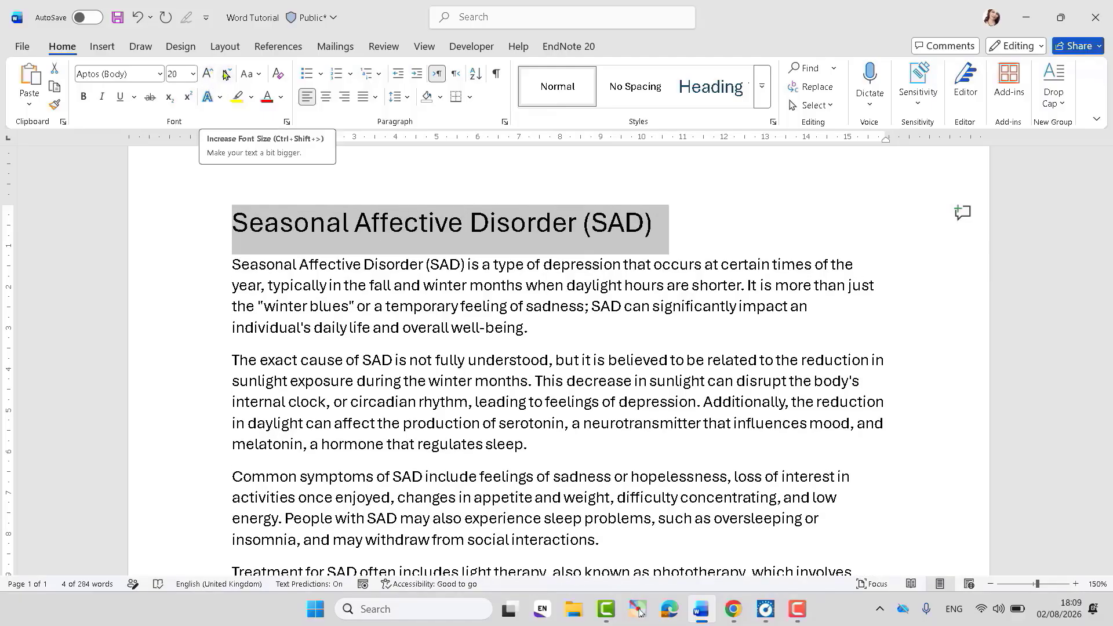
Step: Shrink the title line's font size gradually to one step below 11
left_click(227, 74)
left_click(227, 74)
left_click(227, 75)
left_click(227, 74)
left_click(227, 74)
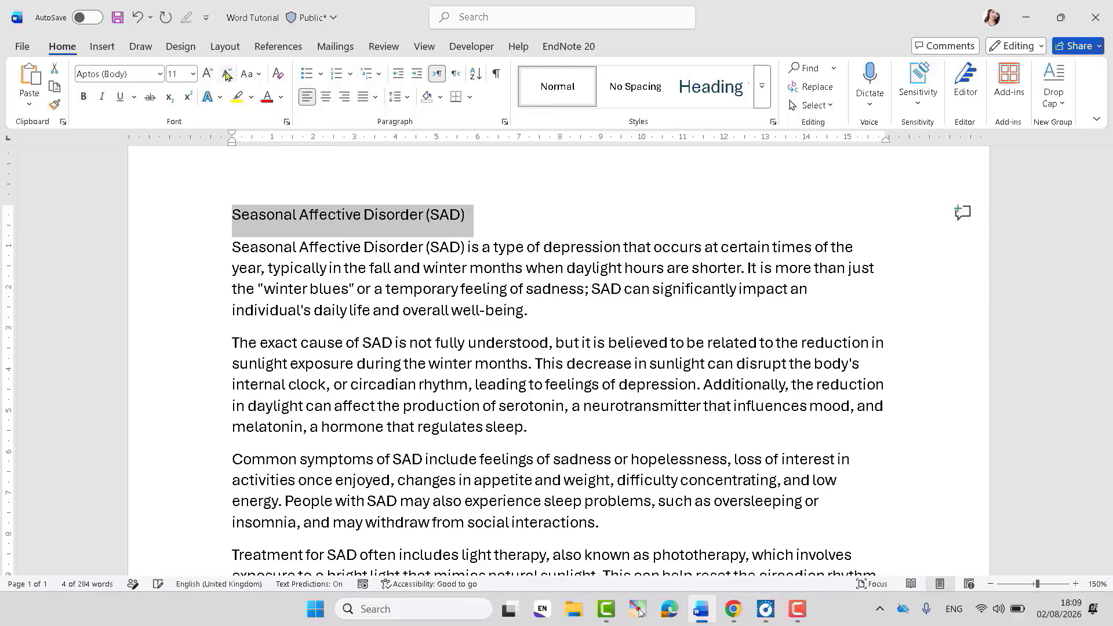
left_click(227, 75)
Step: Grow the title line's font size gradually to 20 and return it to 11 from the preset sizes
left_click(207, 75)
left_click(207, 75)
left_click(207, 75)
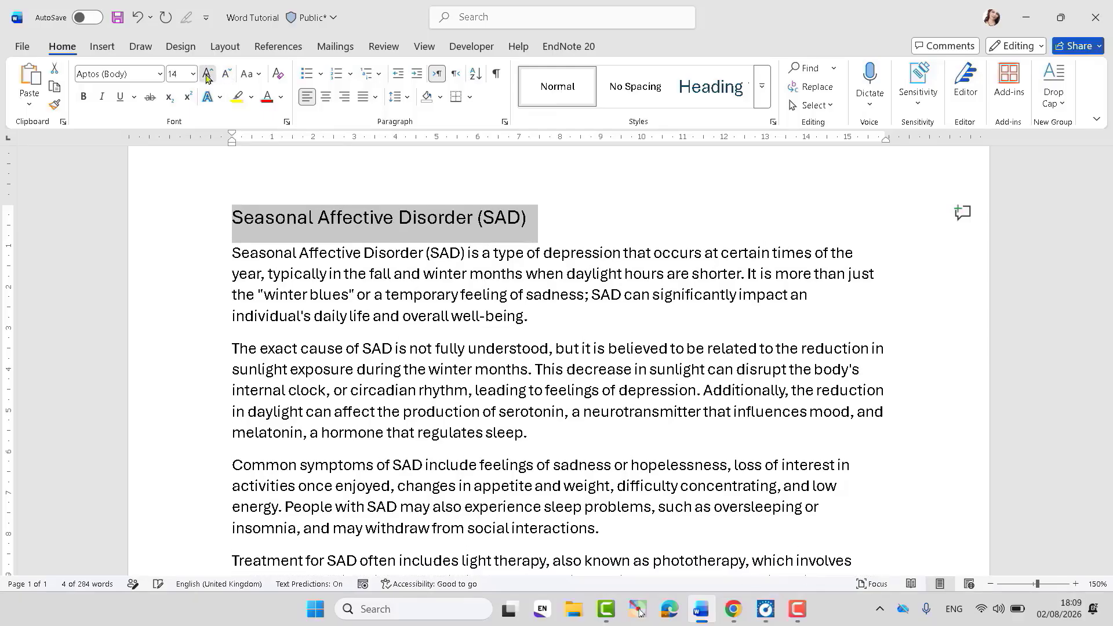
left_click(207, 75)
left_click(207, 75)
left_click(206, 75)
left_click(192, 75)
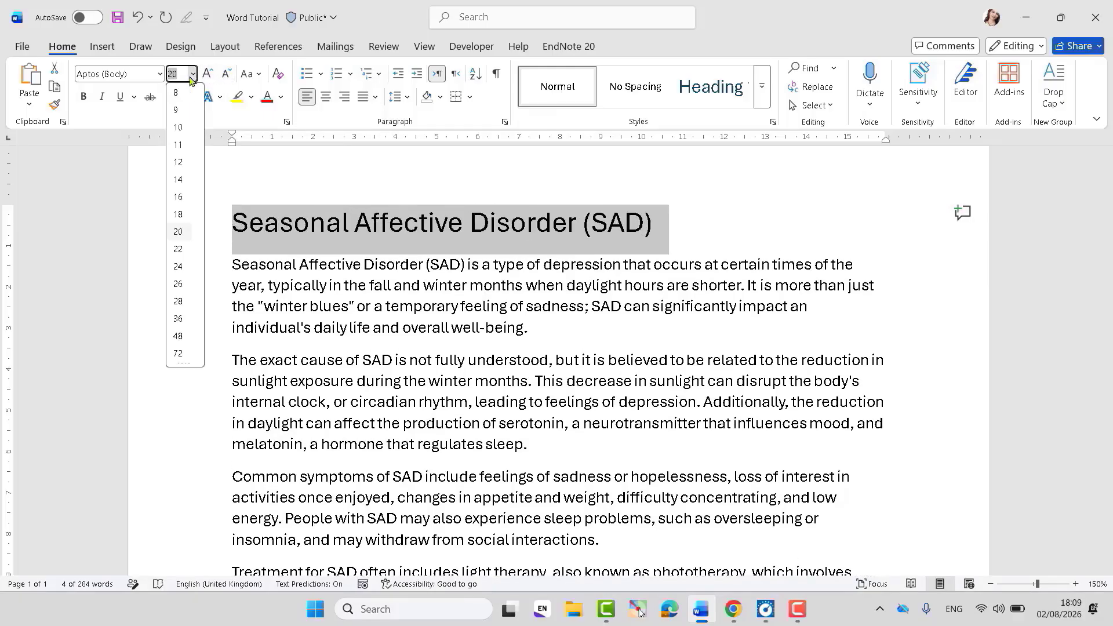
left_click(177, 145)
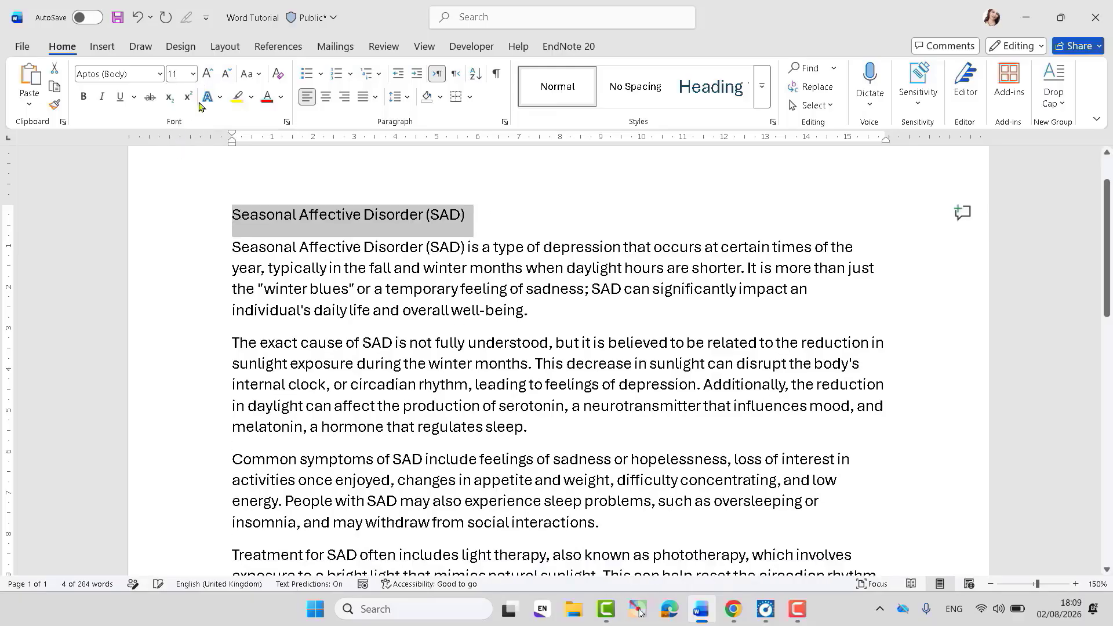
Step: Set the title line's font size to 48
left_click(193, 74)
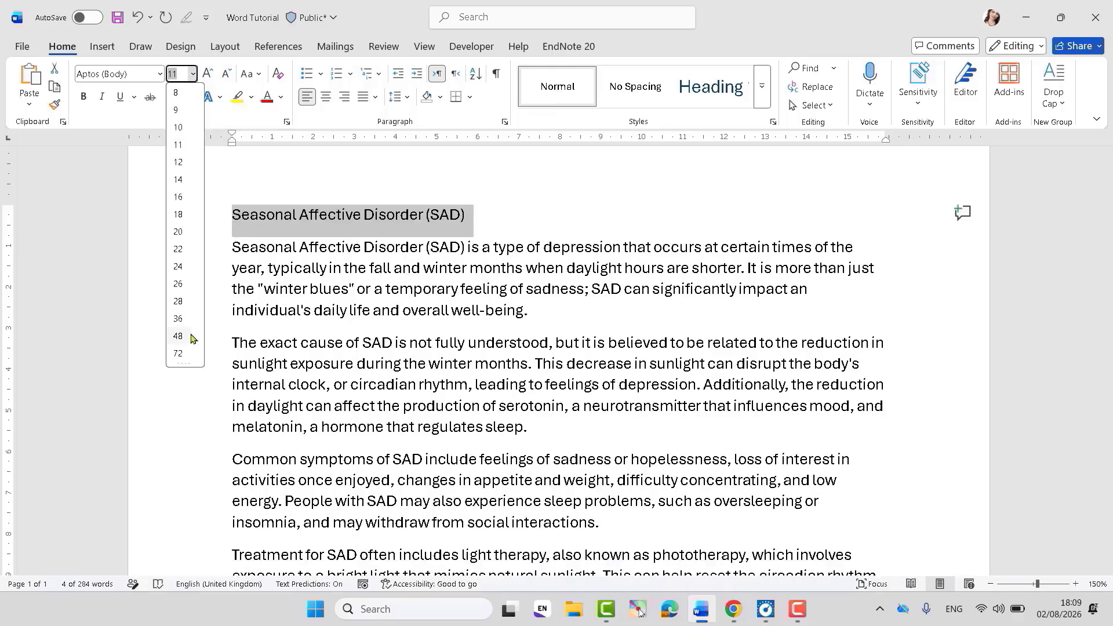
left_click(185, 337)
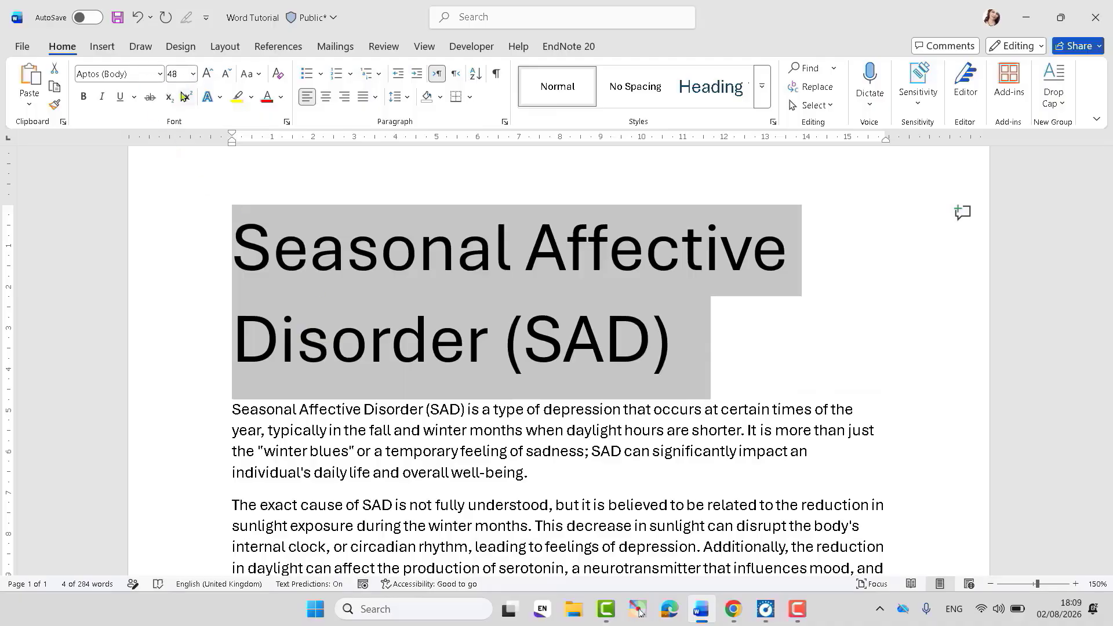
left_click(194, 74)
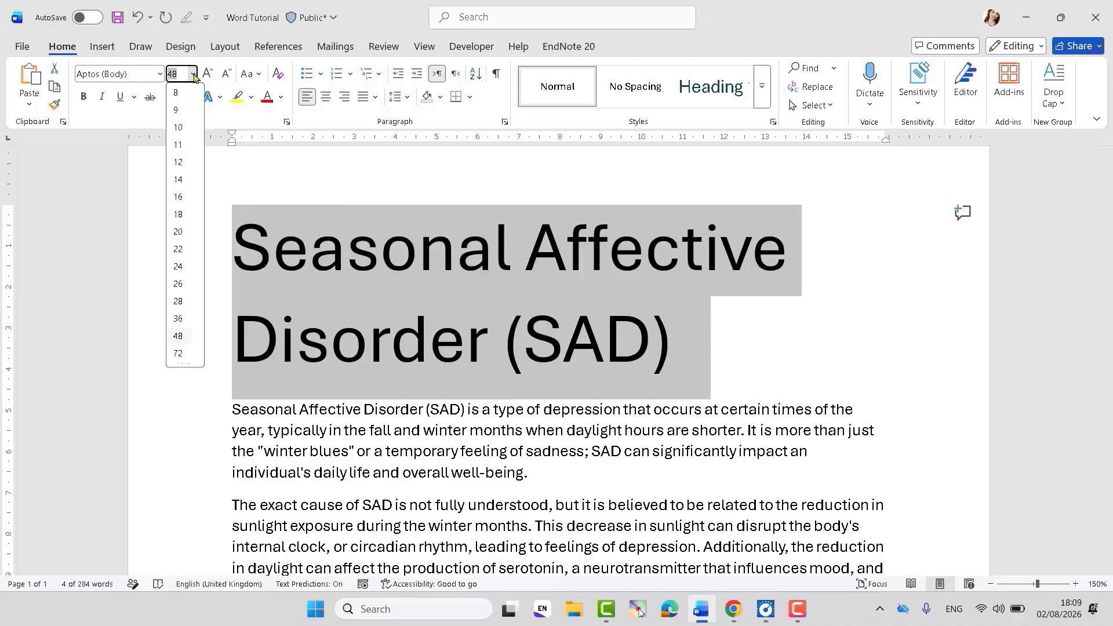
left_click(267, 177)
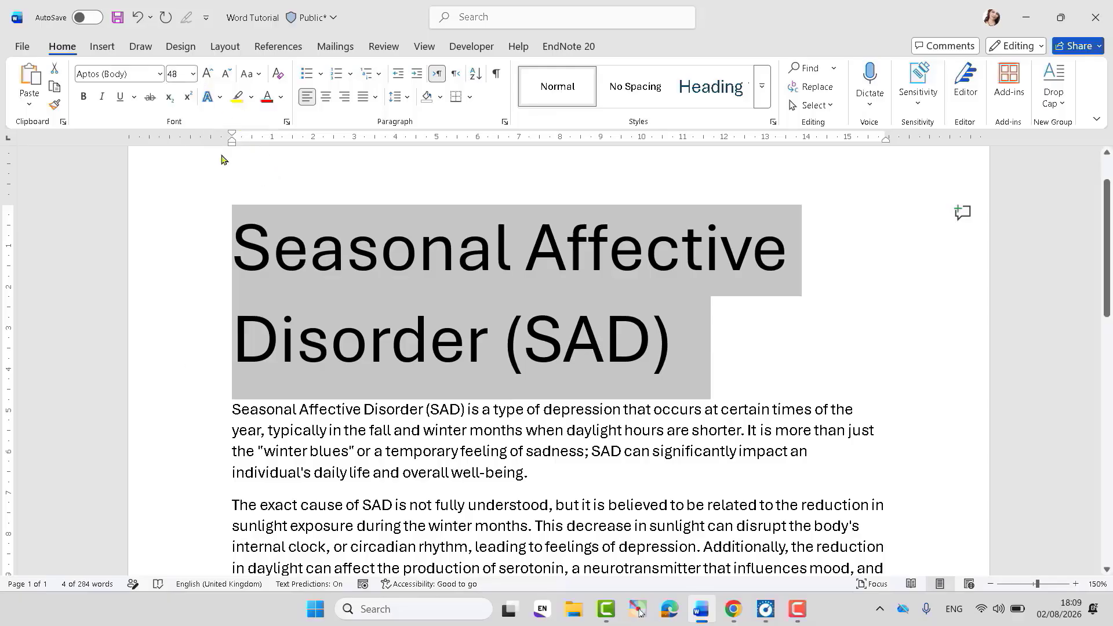
Step: Try the fonts Times New Roman, Calibri and Brush Script MT on the title line
left_click(160, 75)
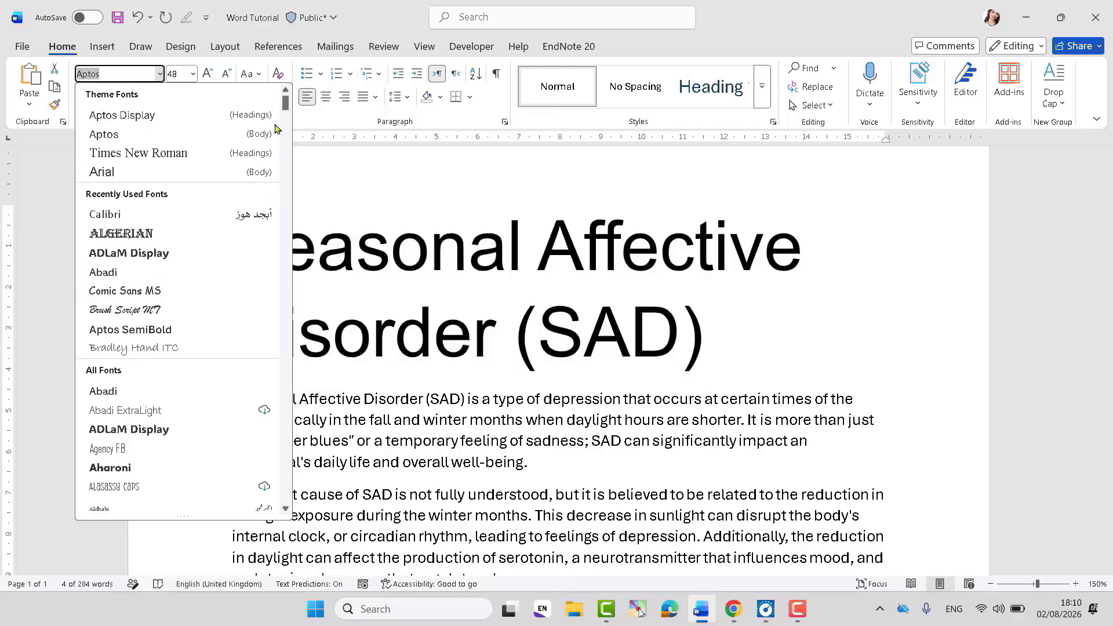
left_click(139, 154)
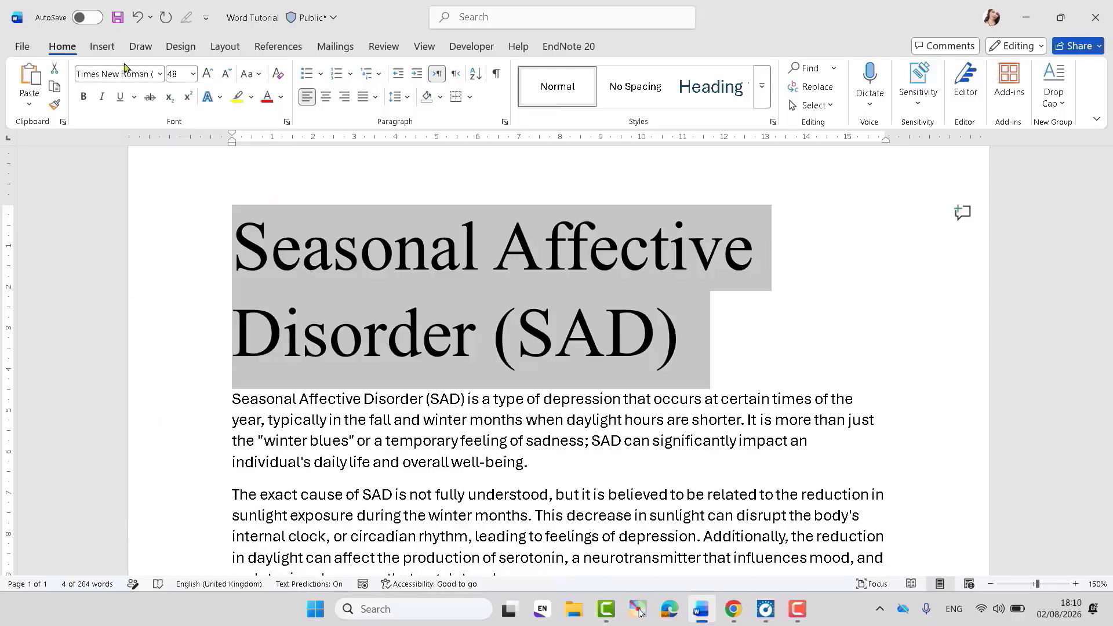
left_click(160, 74)
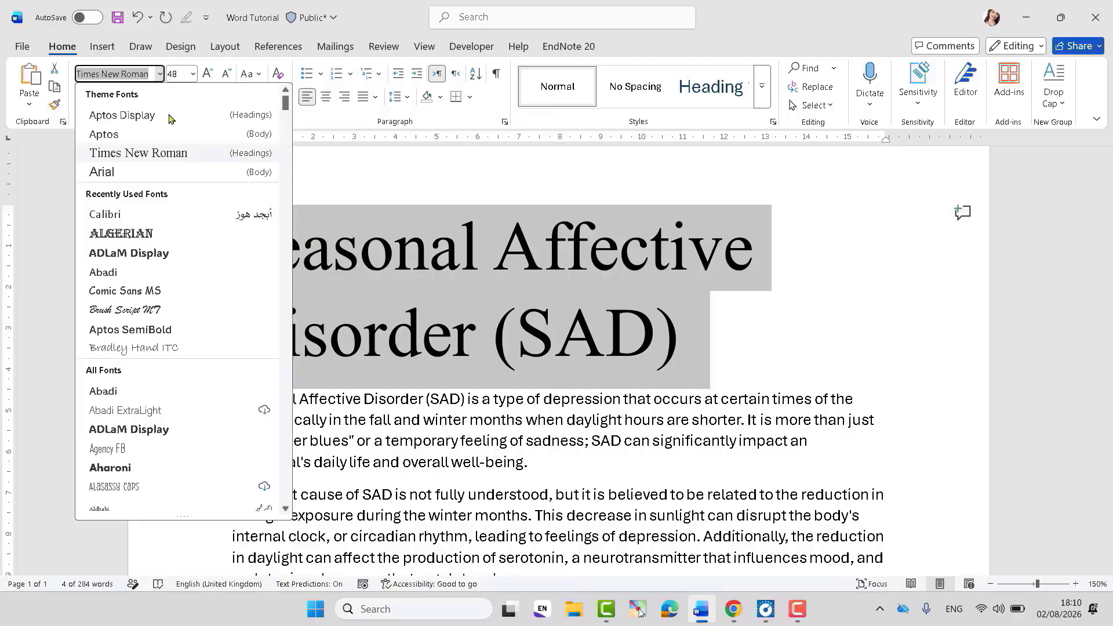
left_click(160, 220)
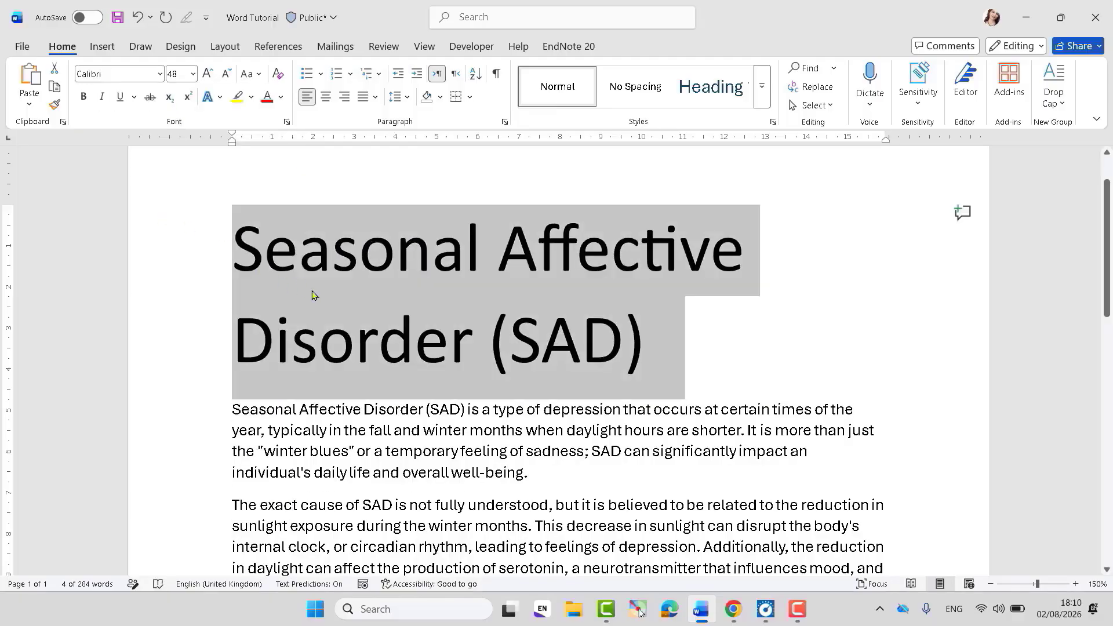
left_click(160, 74)
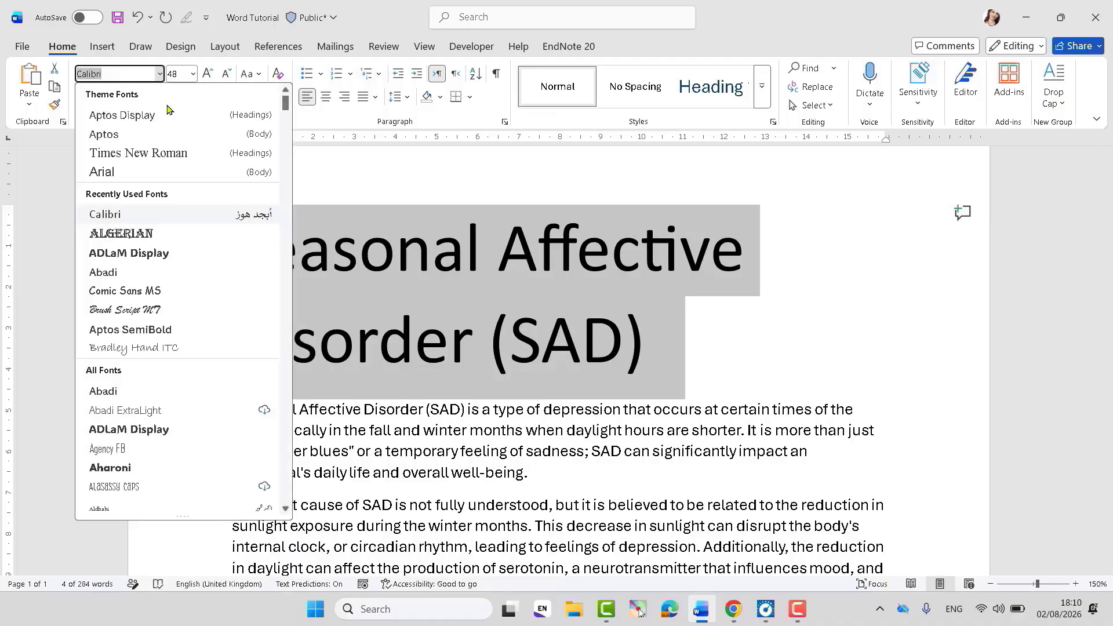
left_click(156, 310)
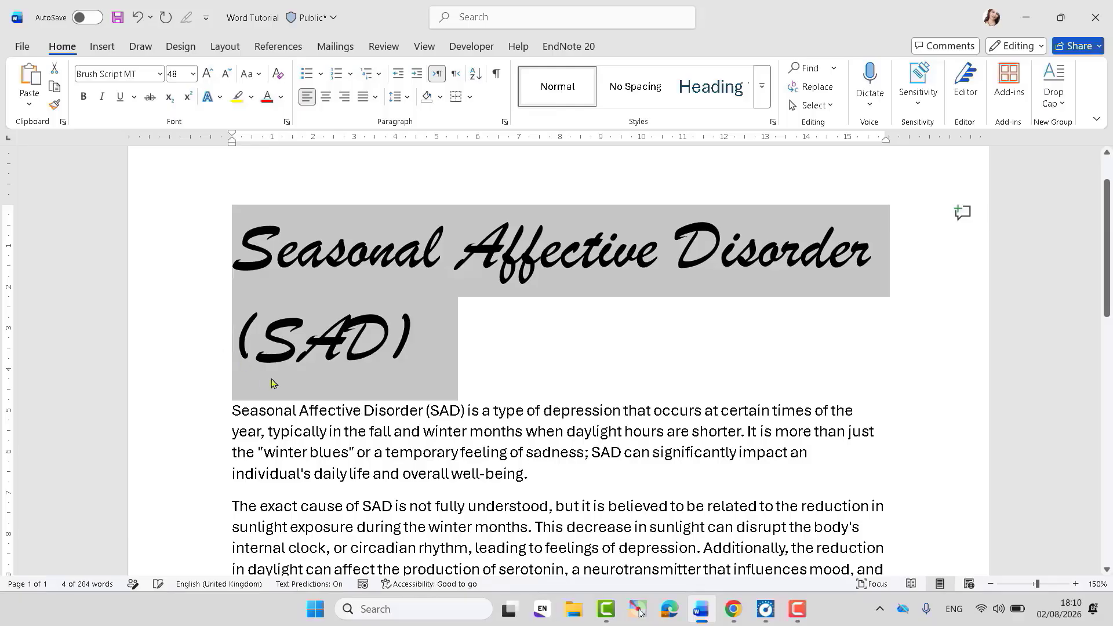
Step: Try the fonts Algerian, Alasassy Caps and ADLaM Display on the title line
left_click(160, 74)
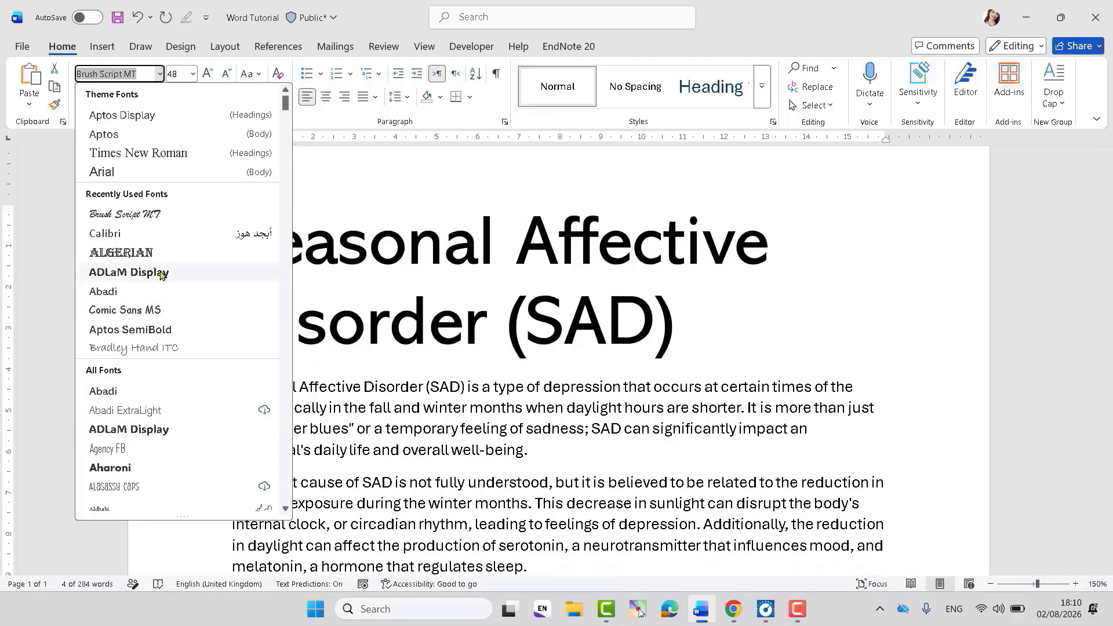
left_click(162, 254)
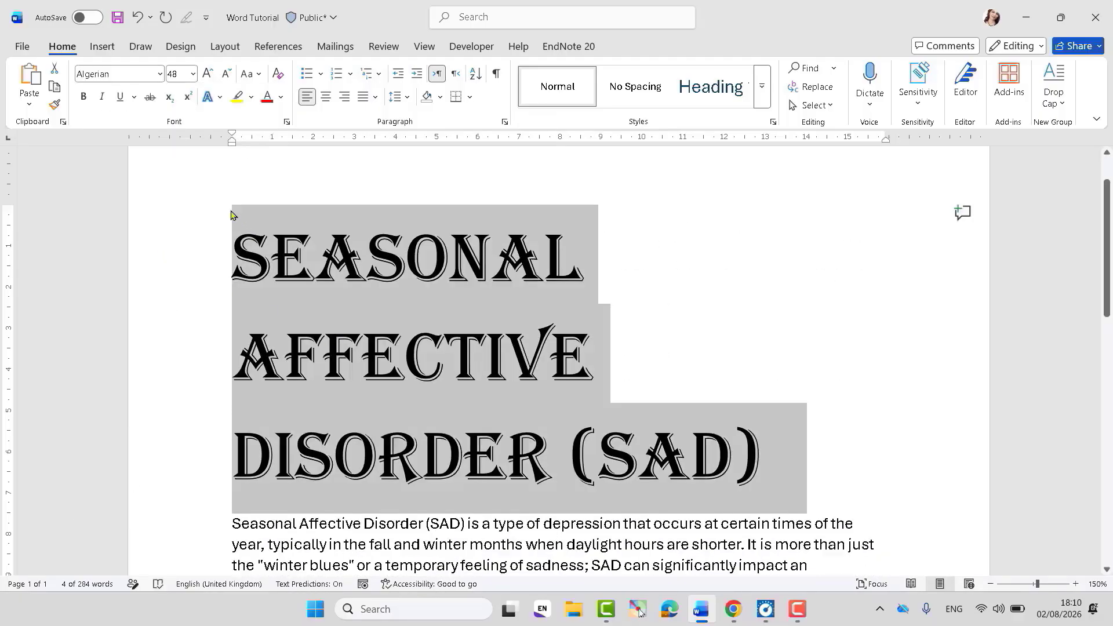
left_click(161, 73)
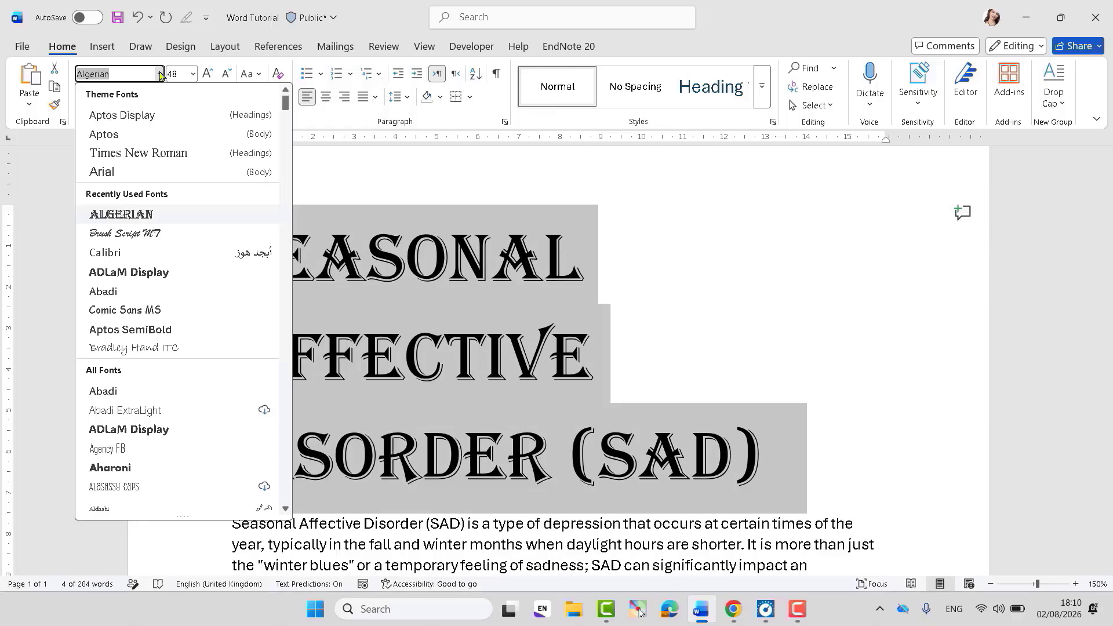
left_click(177, 491)
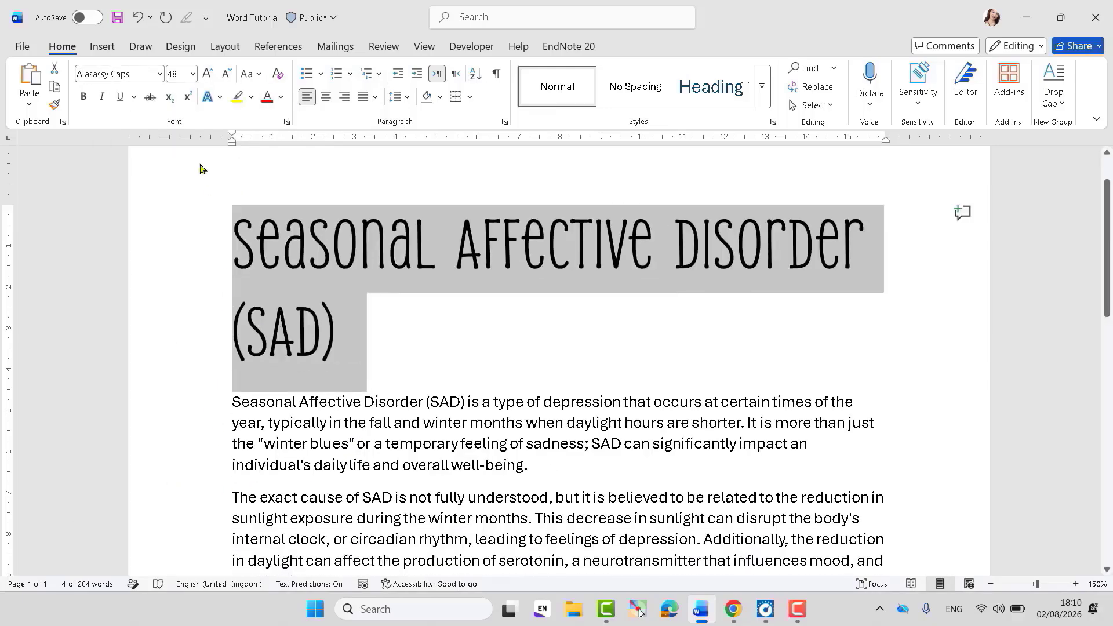
left_click(160, 75)
left_click(174, 293)
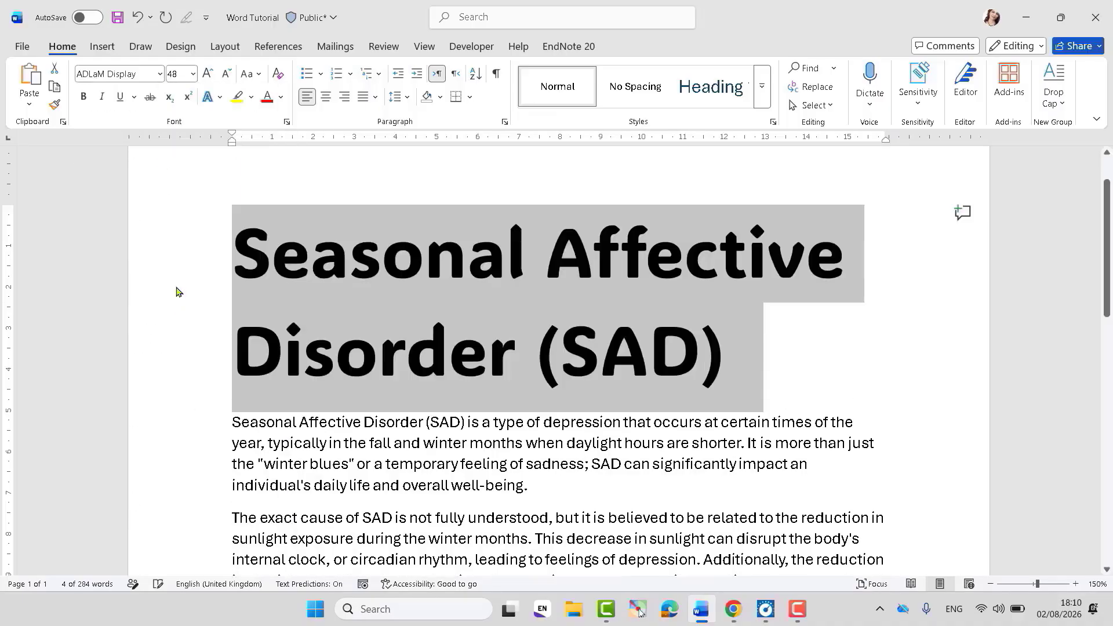
Step: Change the title line's font to Comic Sans MS and reduce its size to 28
left_click(161, 74)
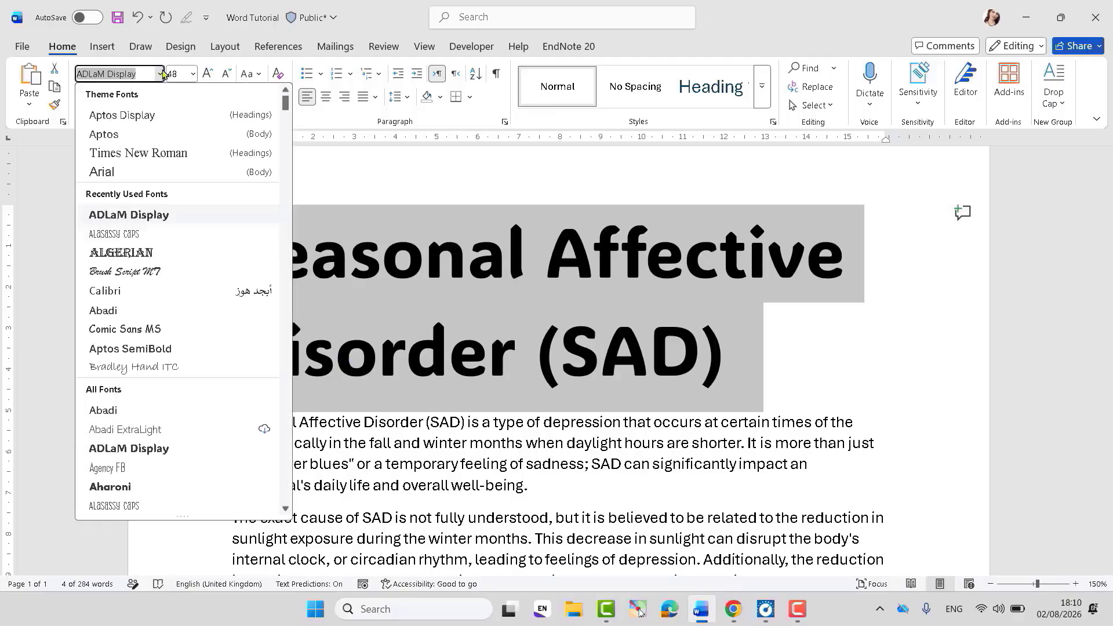
left_click(158, 330)
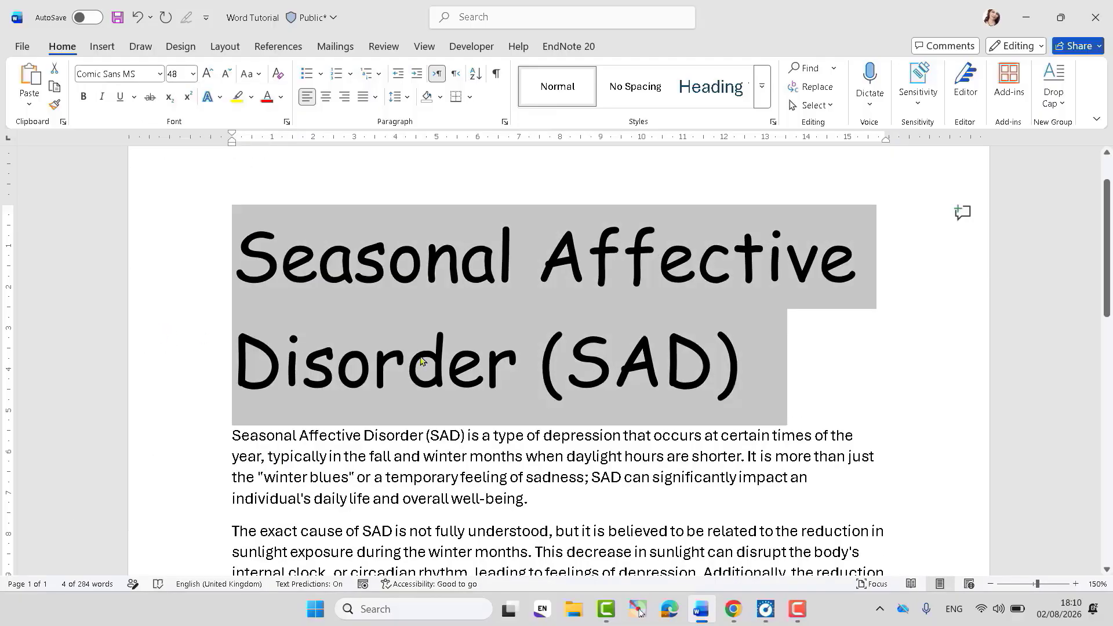
left_click(225, 72)
left_click(225, 72)
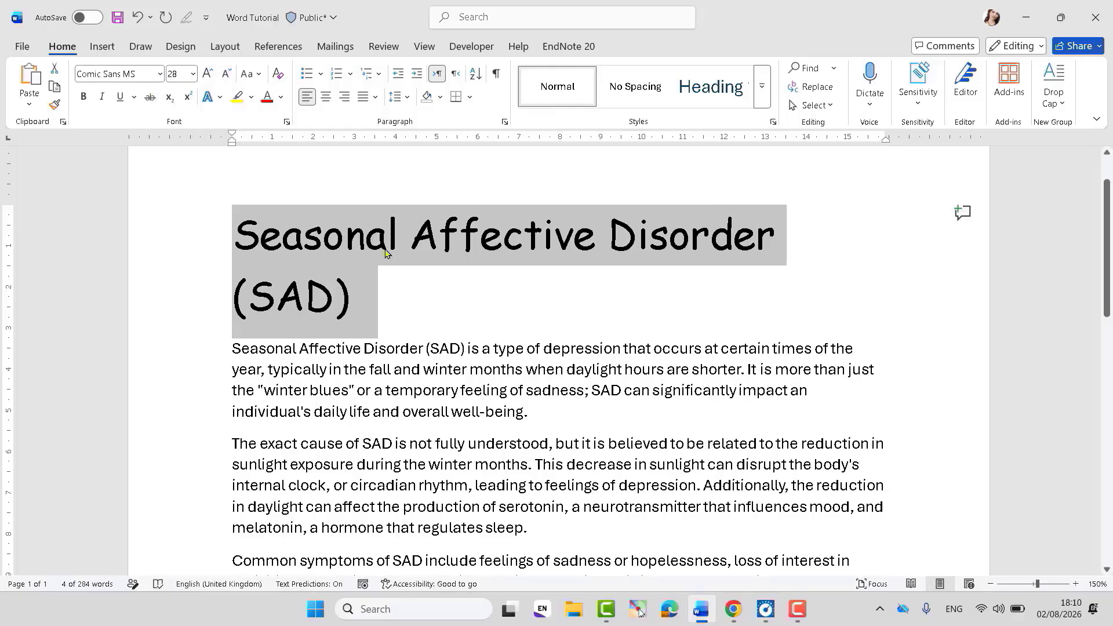
Step: Add the test text "jjj" at the end of the title line and delete it
left_click(375, 299)
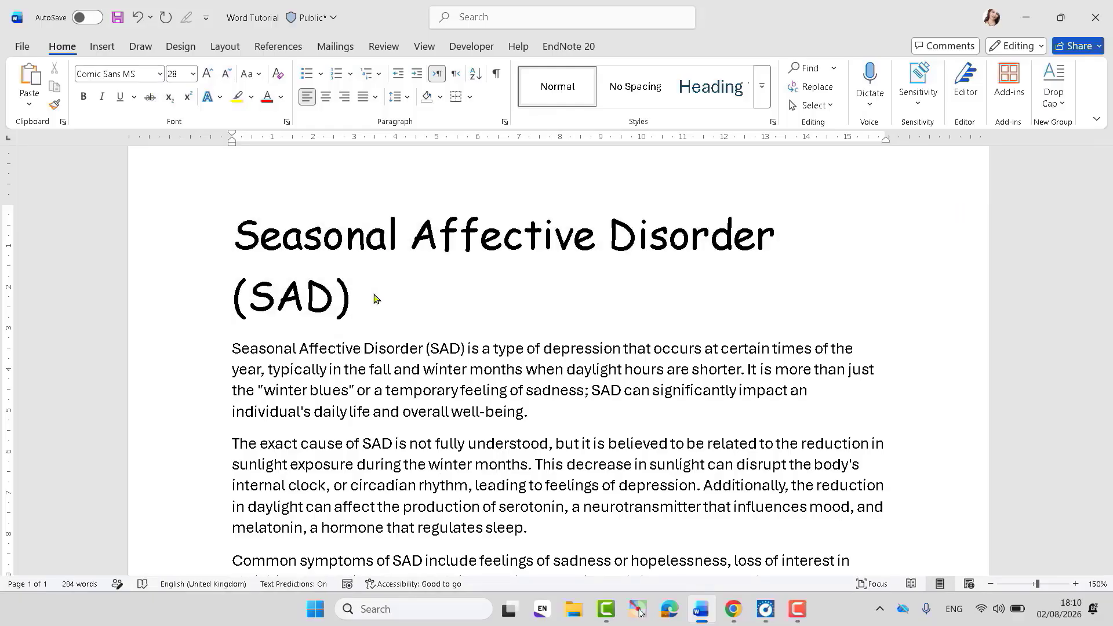
type("jjj")
key("BackSpace")
key("BackSpace")
key("BackSpace")
left_click(357, 369)
Step: Set the title line "Seasonal Affective Disorder (SAD)" to font size 12 and the Calibri font
left_click_drag(228, 232, 363, 311)
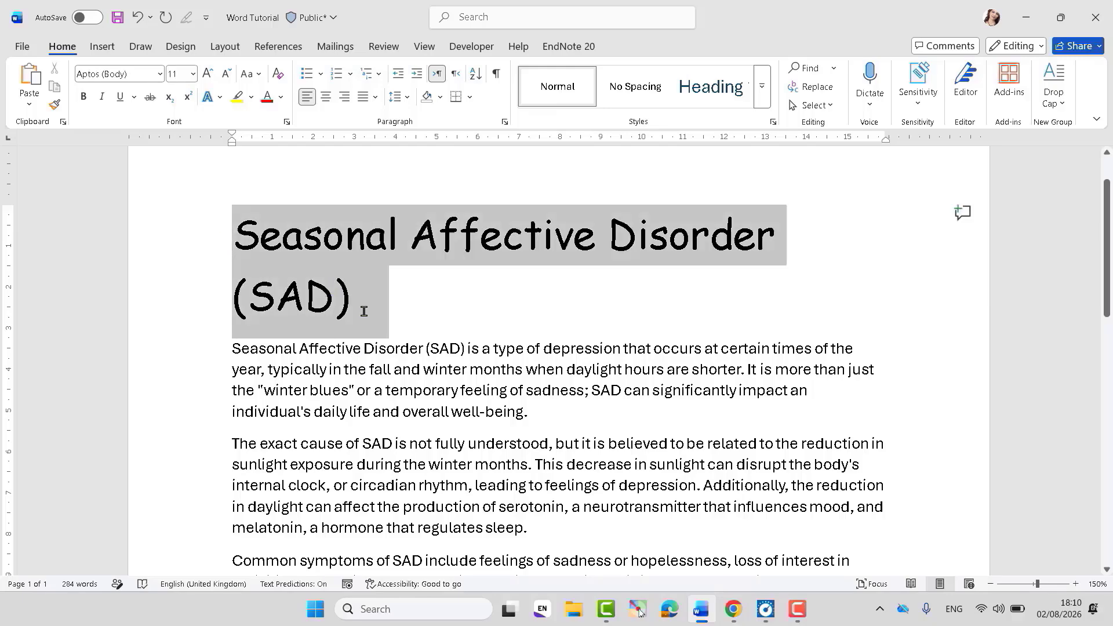
left_click(193, 74)
left_click(180, 162)
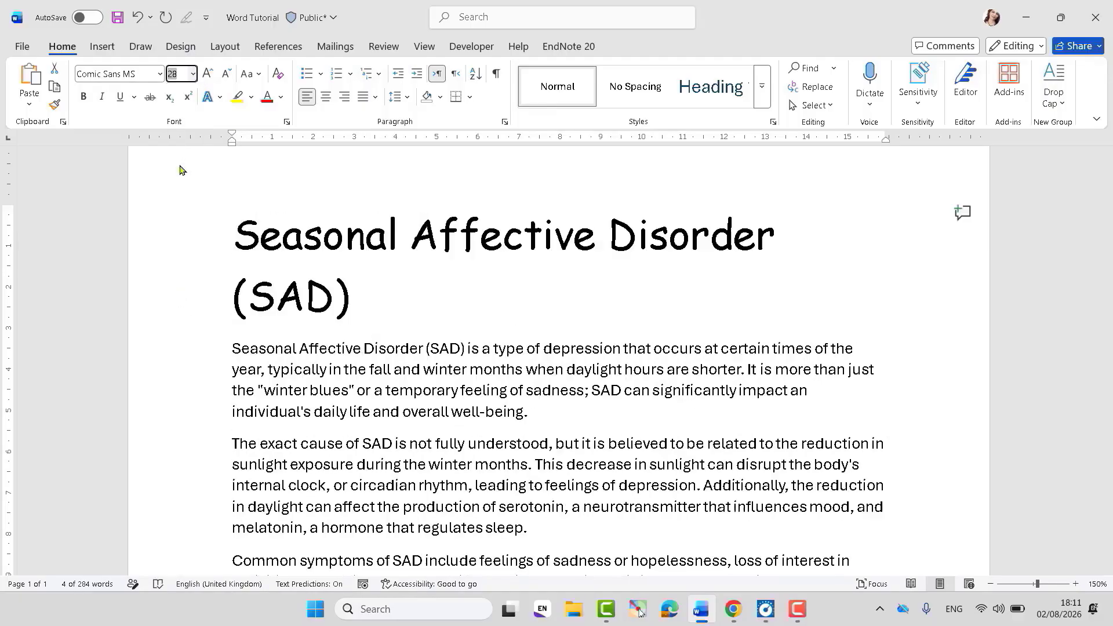
left_click(159, 74)
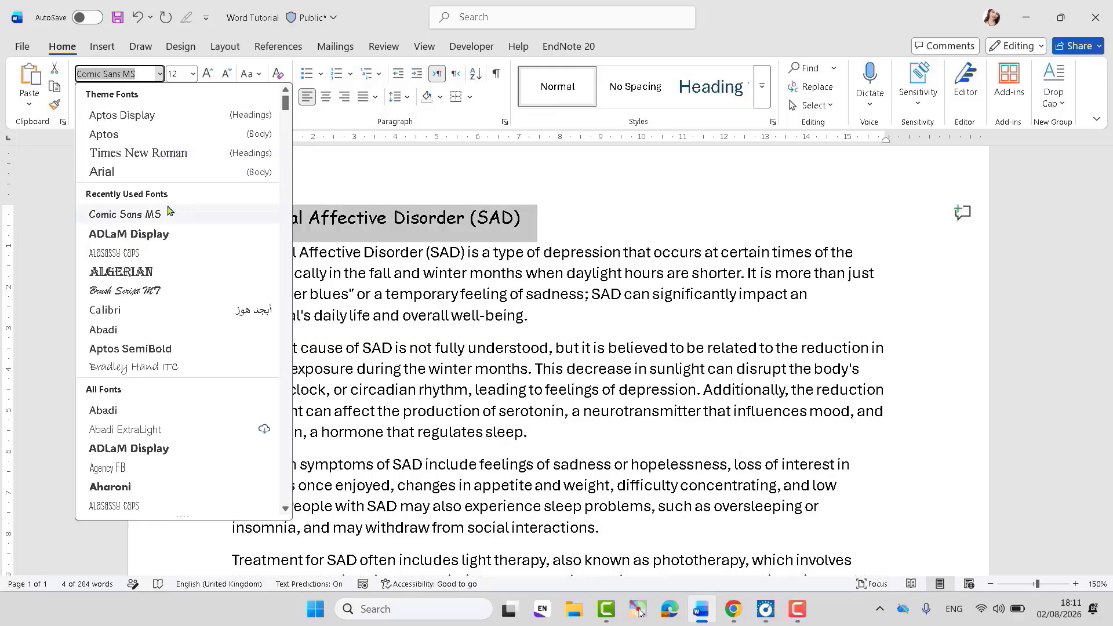
left_click(156, 310)
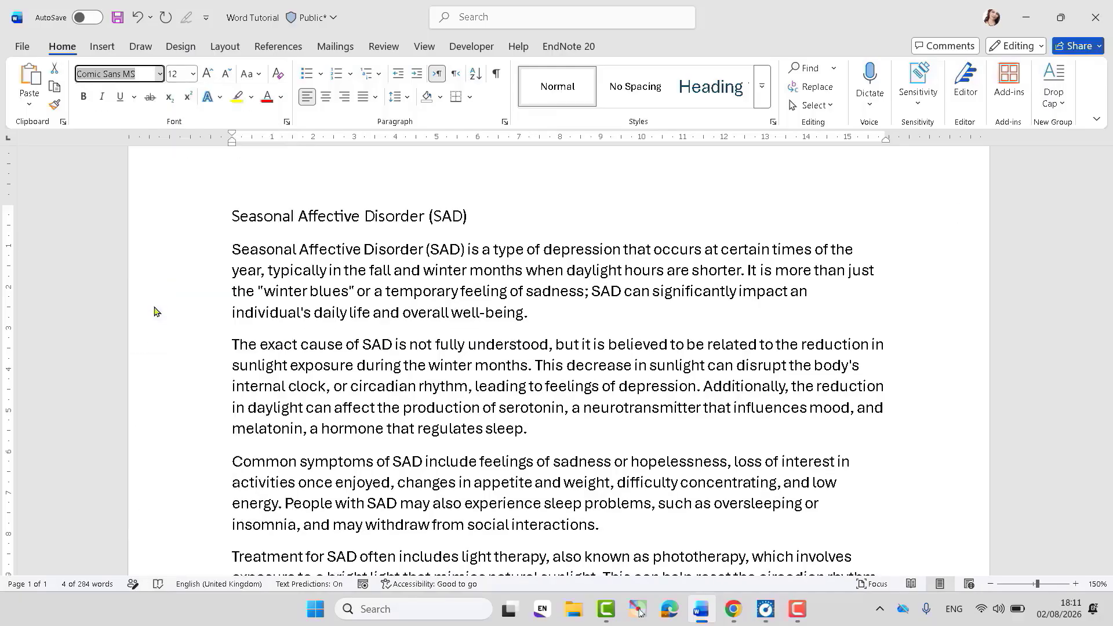
left_click(331, 309)
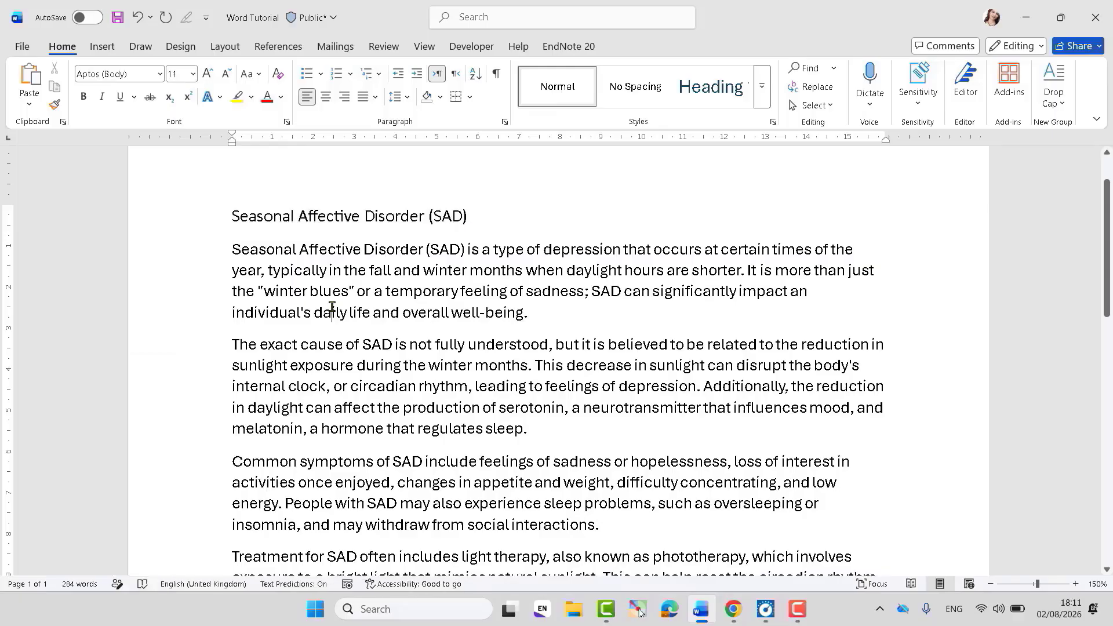
Step: Make the title line "Seasonal Affective Disorder (SAD)" bold
triple_click(325, 216)
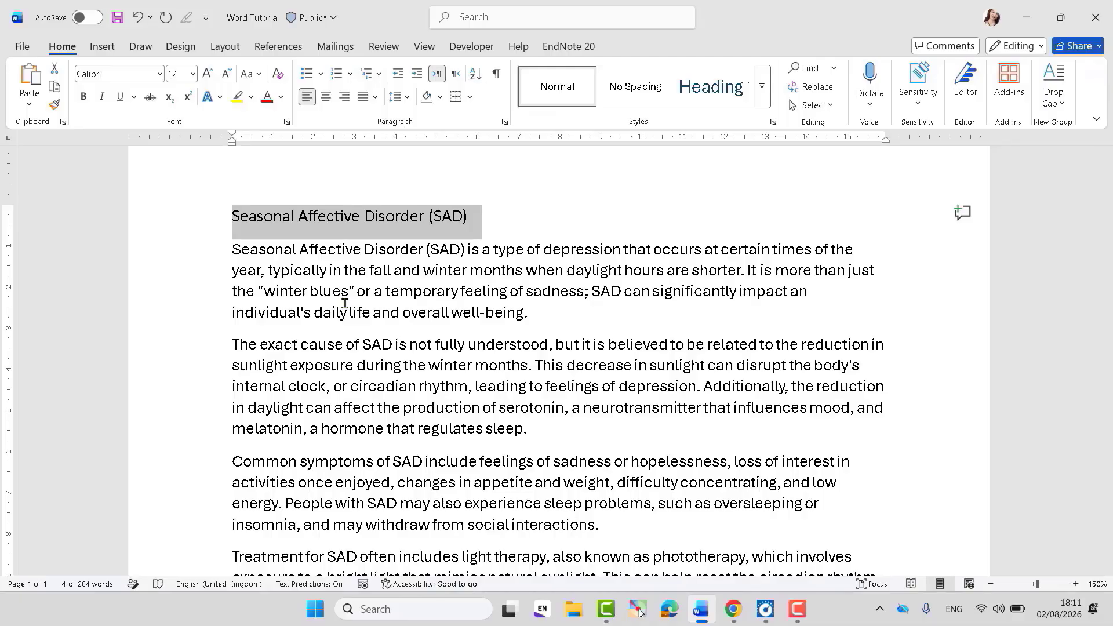
left_click(346, 306)
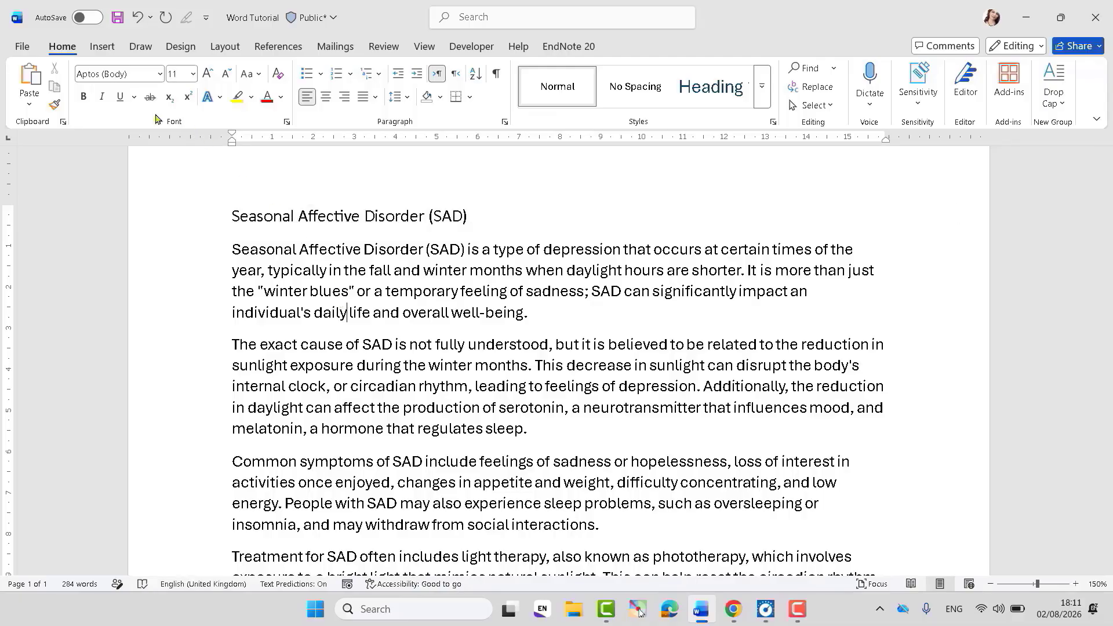
triple_click(276, 219)
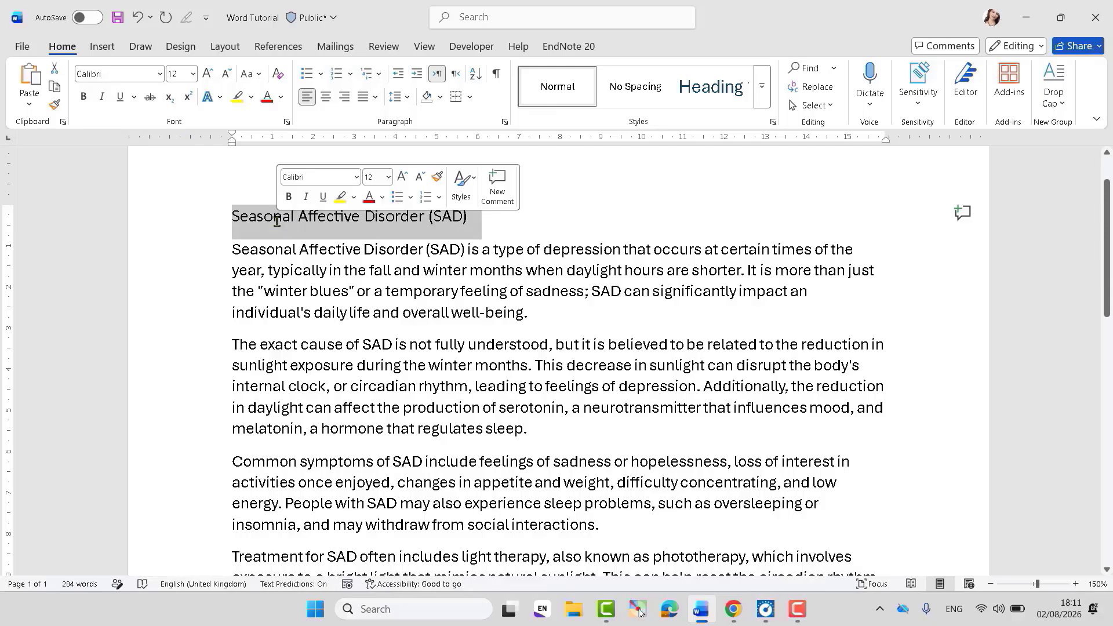
left_click(84, 97)
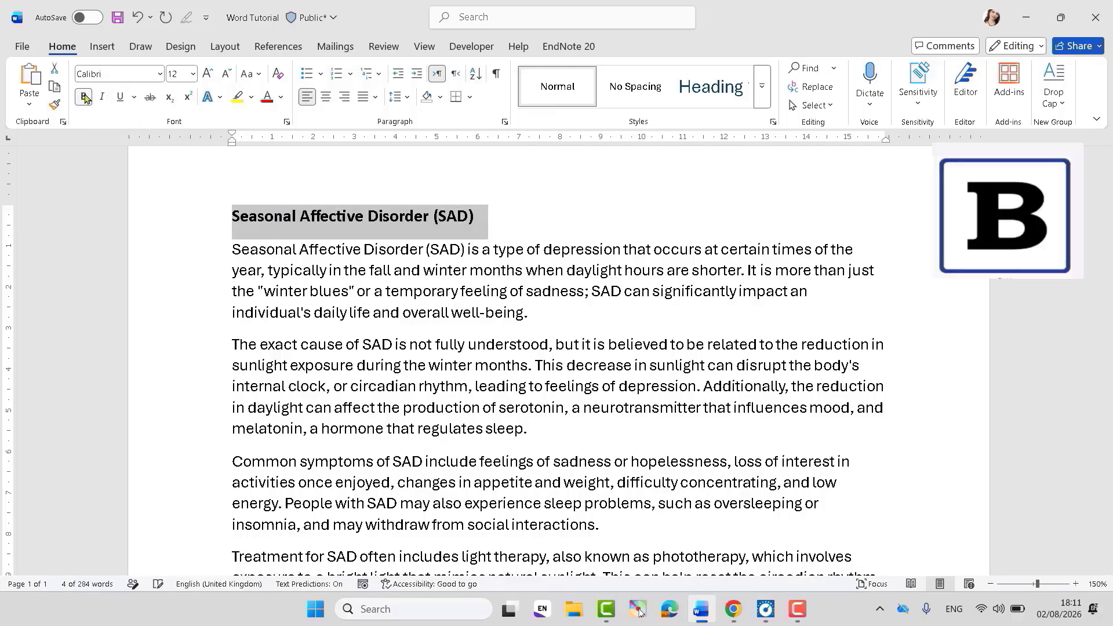
left_click(320, 216)
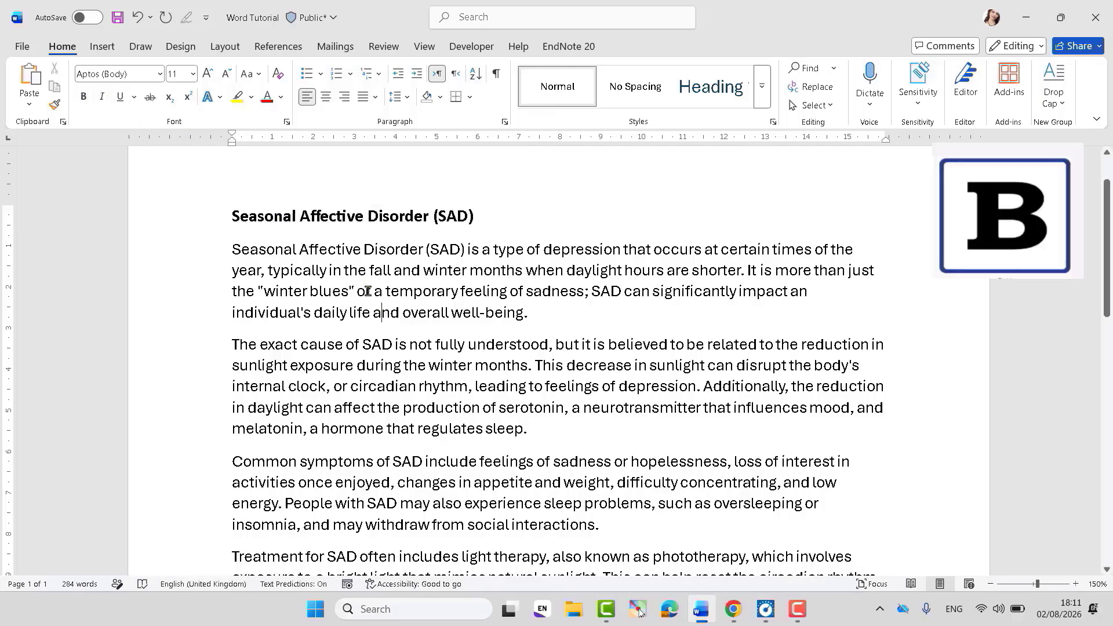
Step: Apply italics to the title line and remove them again
triple_click(320, 215)
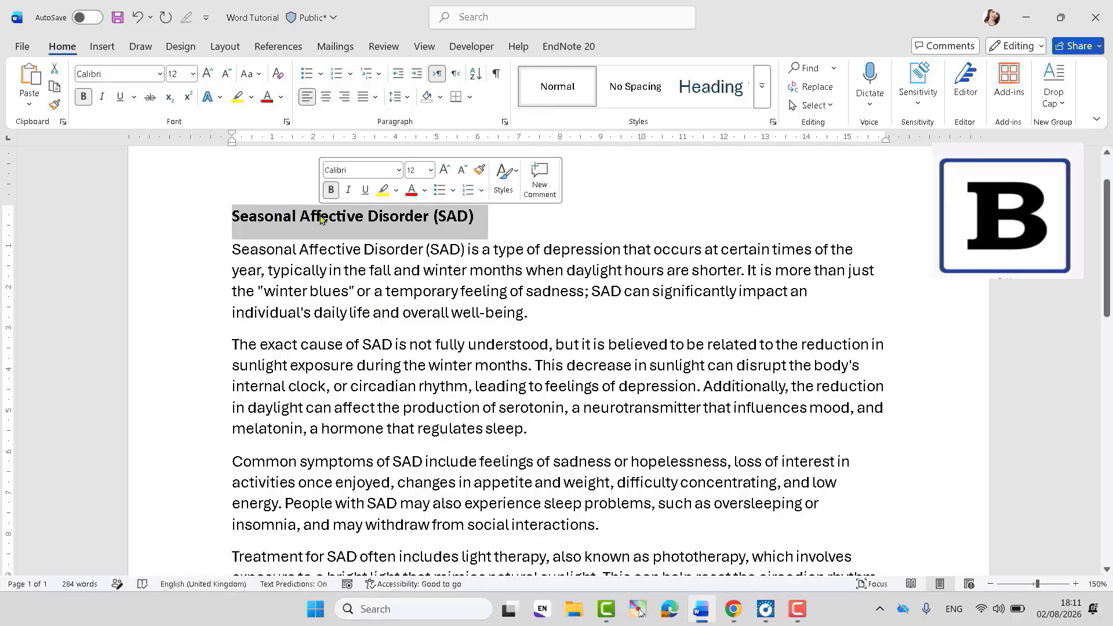
left_click(102, 97)
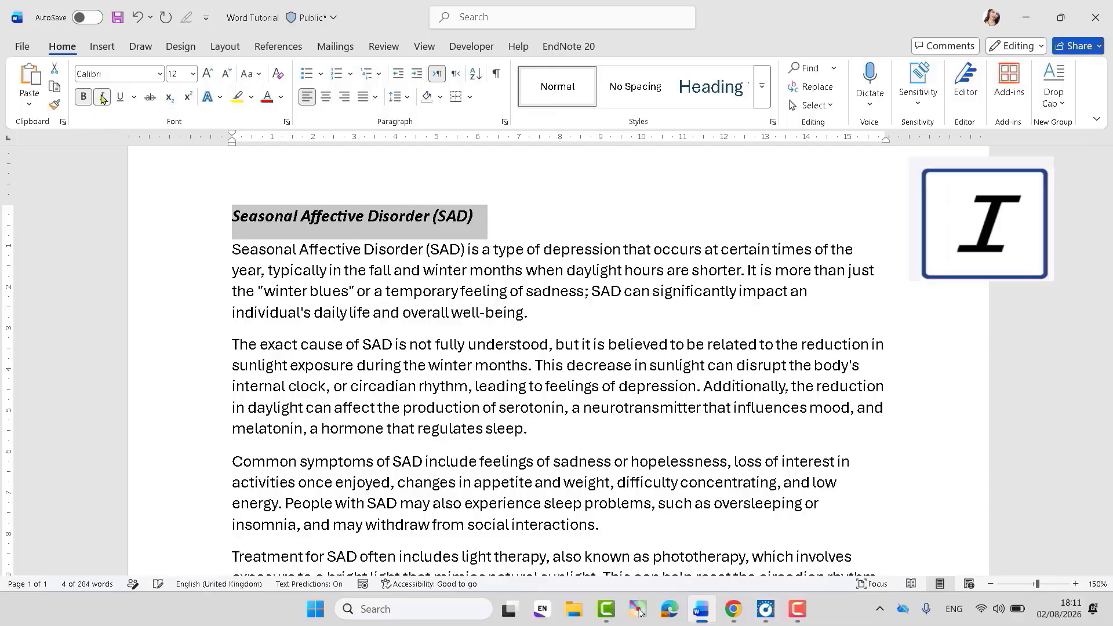
left_click(350, 271)
left_click_drag(232, 215, 487, 220)
left_click(104, 100)
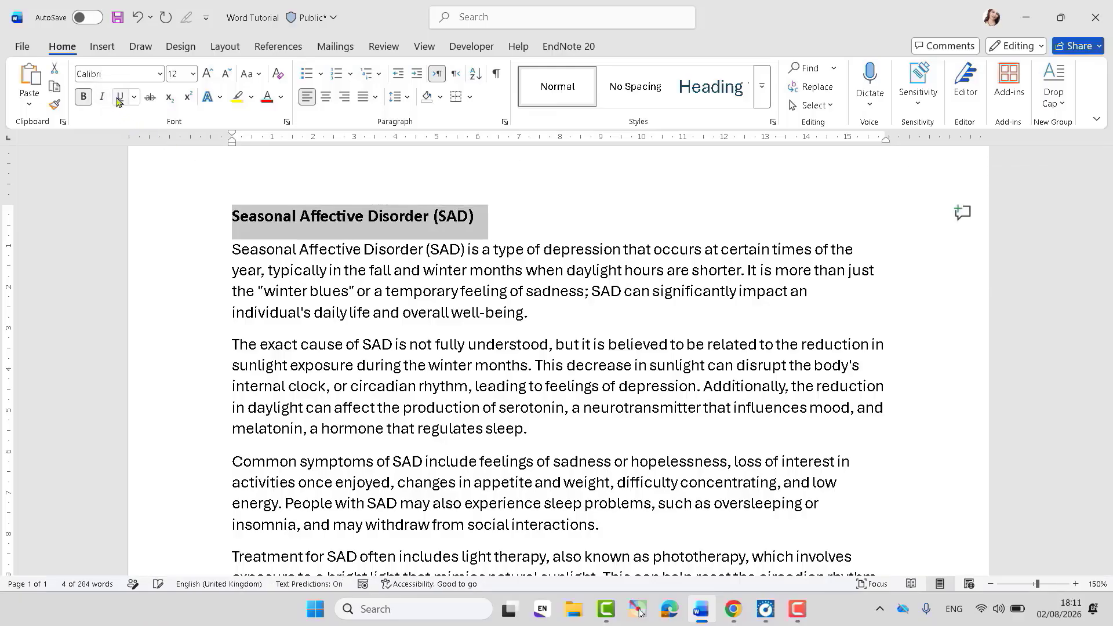
Step: Underline the title line, look through the further underline and advanced font settings, and close them without changes
left_click(120, 99)
left_click(333, 291)
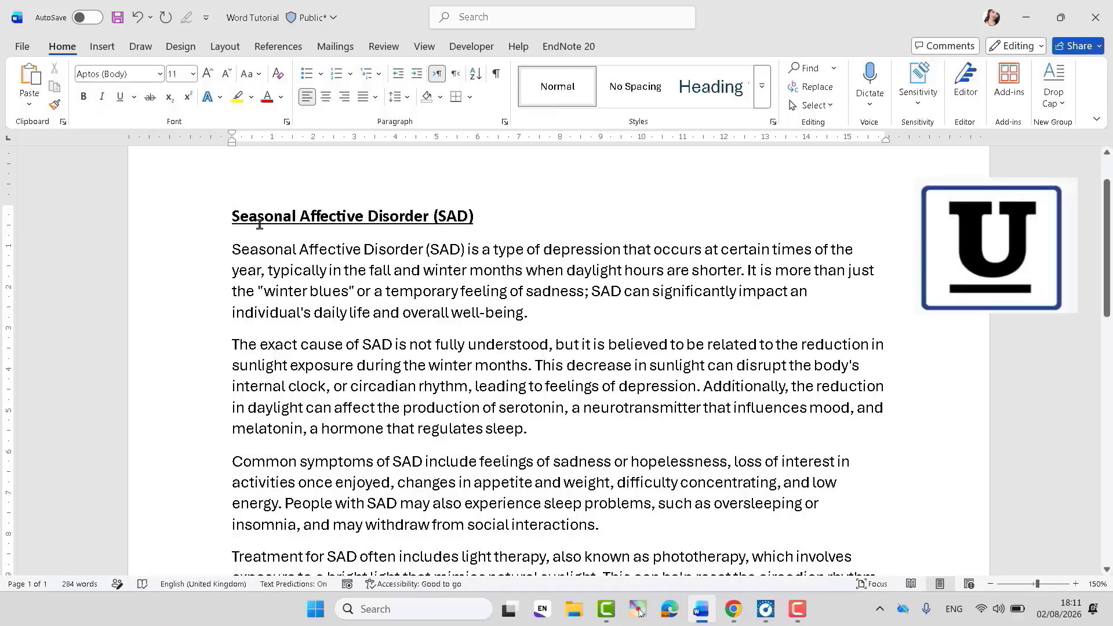
left_click(137, 98)
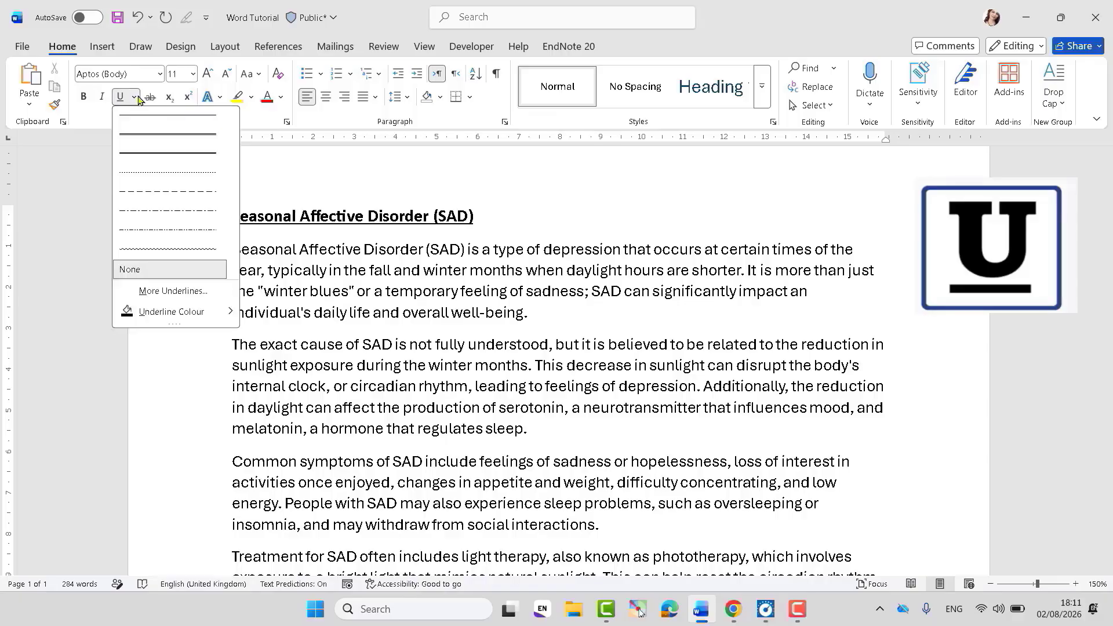
left_click(183, 290)
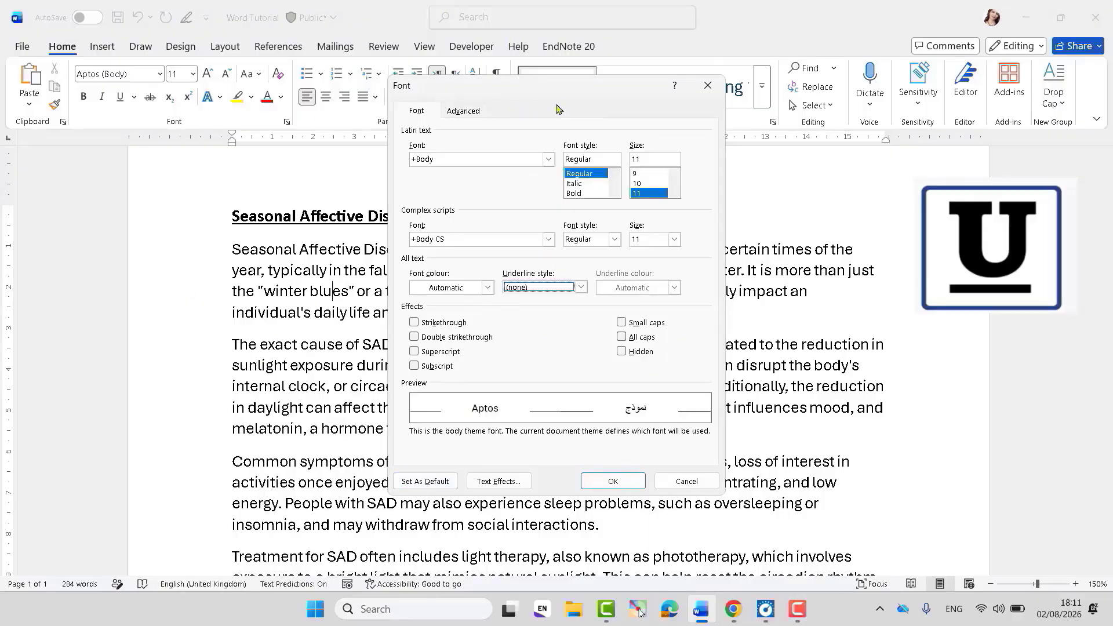
left_click(474, 112)
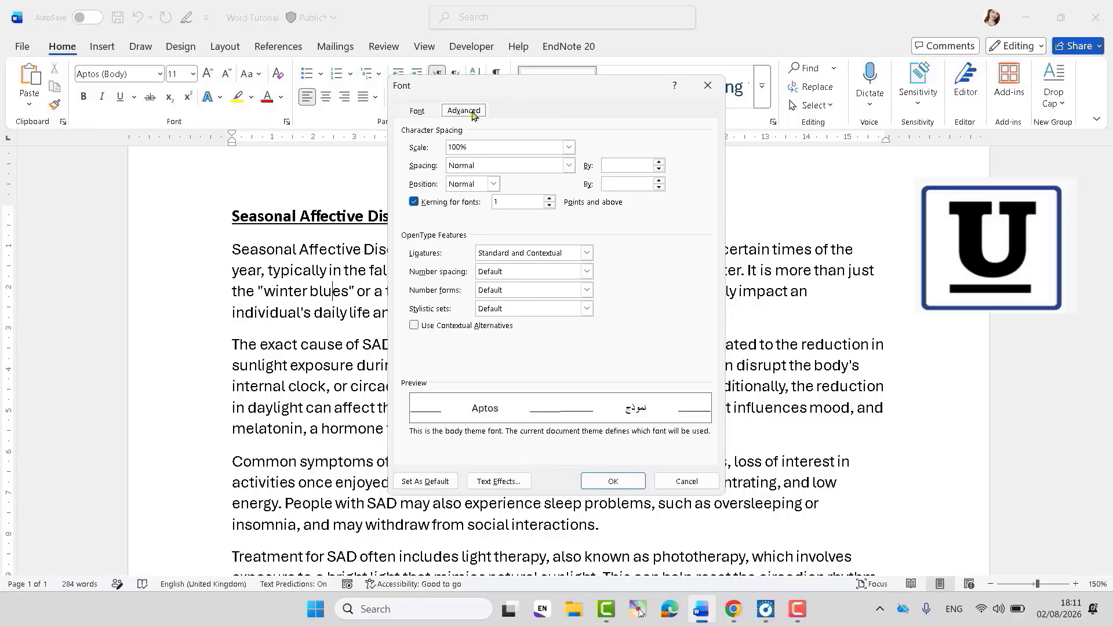
left_click(707, 86)
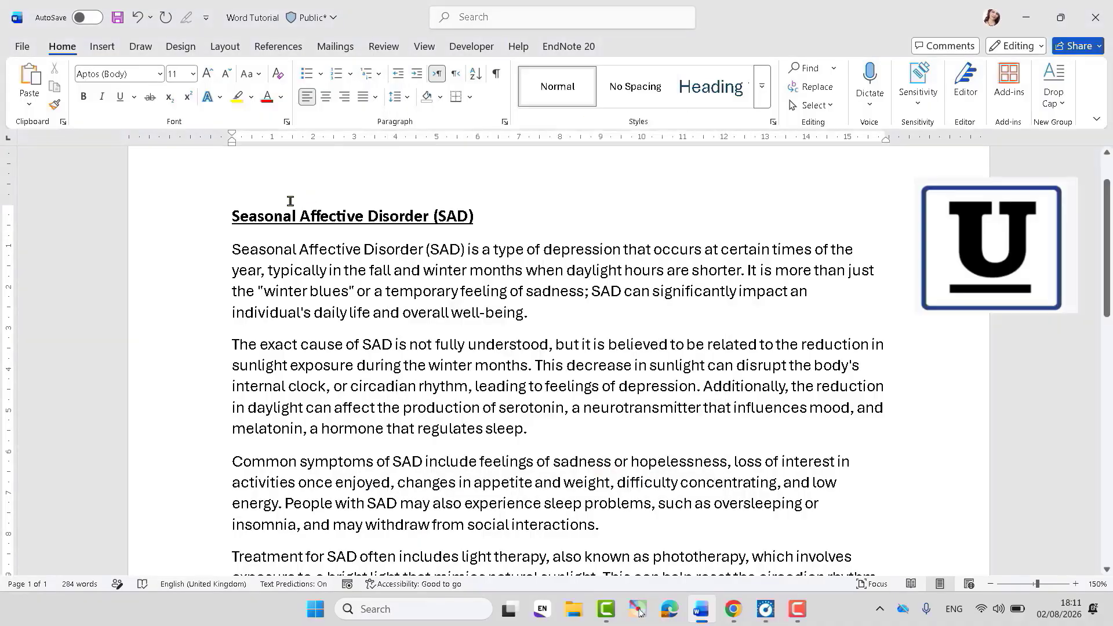
Step: Remove the underline and bold formatting from the title line
triple_click(284, 226)
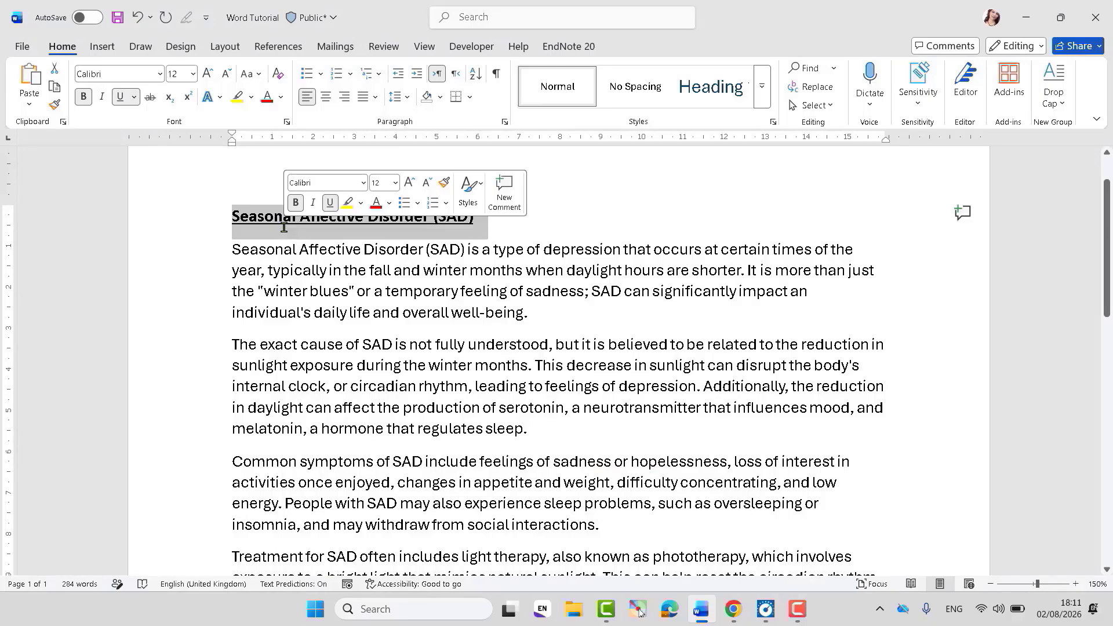
left_click(120, 97)
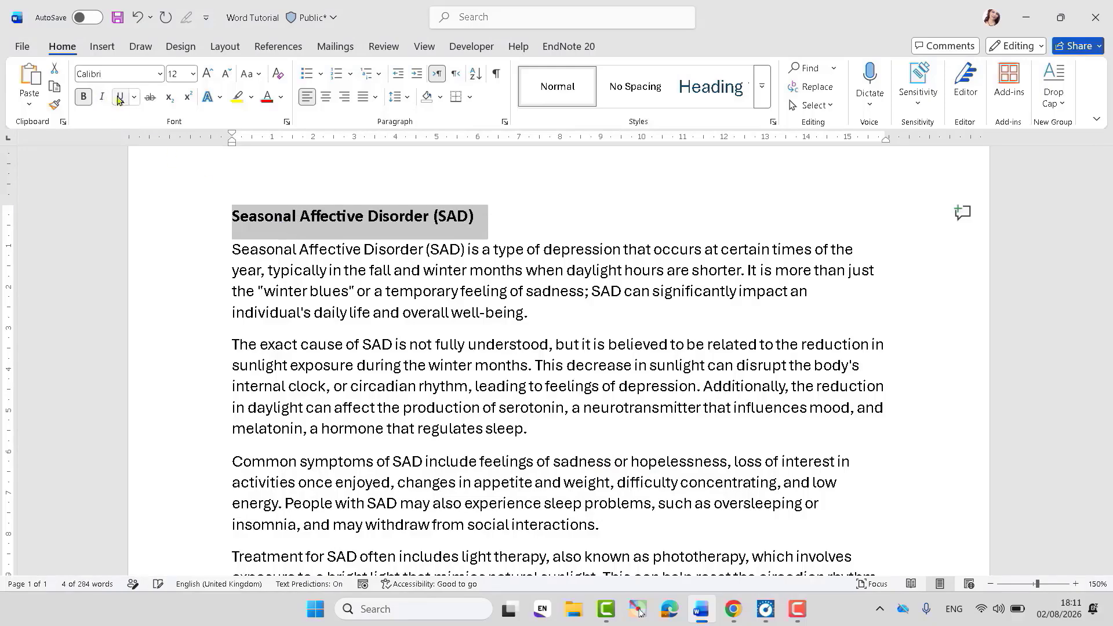
left_click(84, 99)
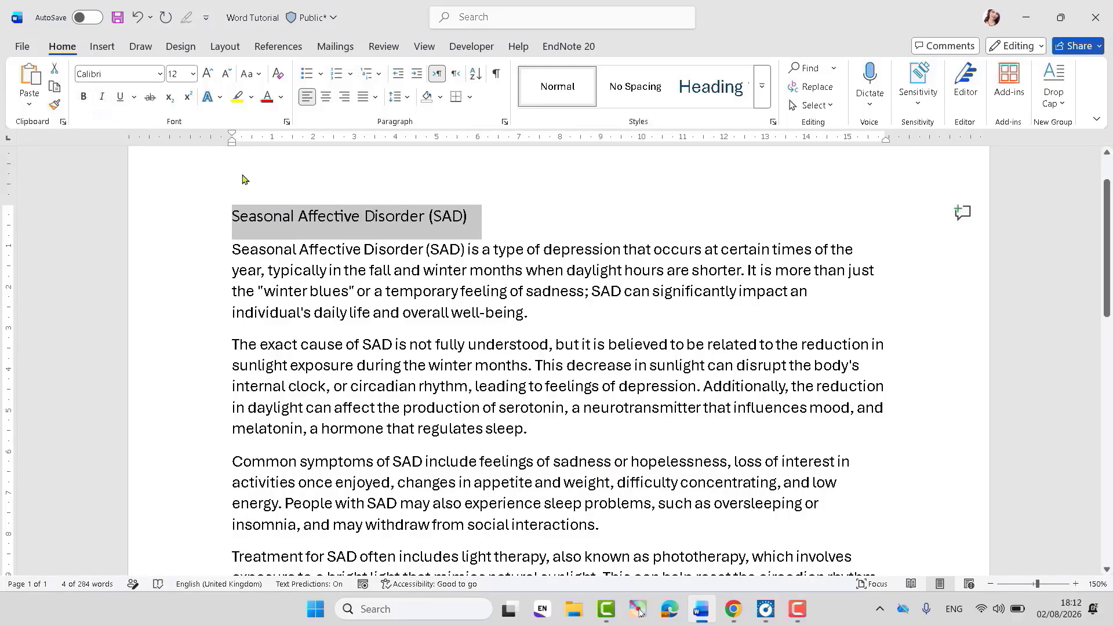
Step: Enlarge the title line's font size to 22 and reduce it back to 12
left_click(207, 73)
left_click(208, 73)
left_click(208, 73)
left_click(208, 74)
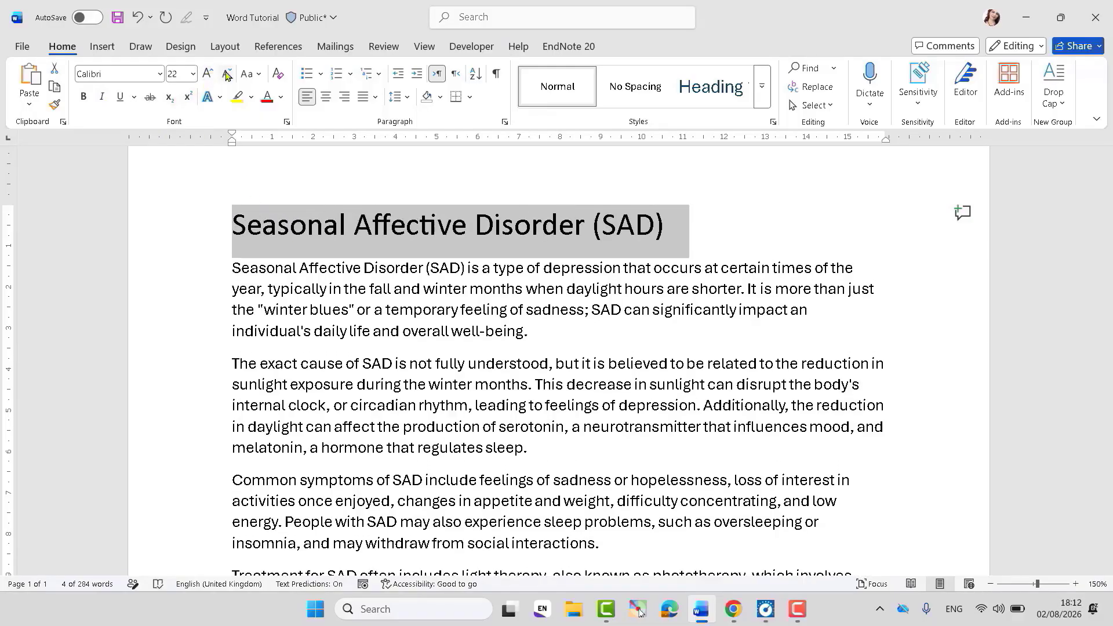
left_click(226, 74)
left_click(226, 74)
left_click(226, 74)
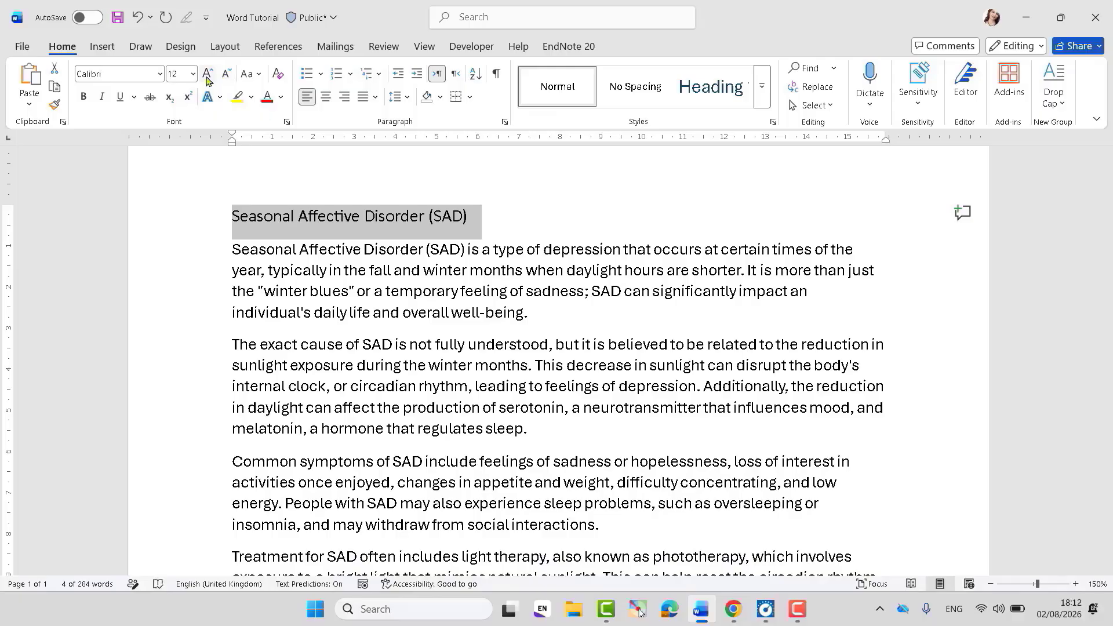
Step: Set the title line's font size to 18 and make it bold
left_click(208, 74)
left_click(207, 74)
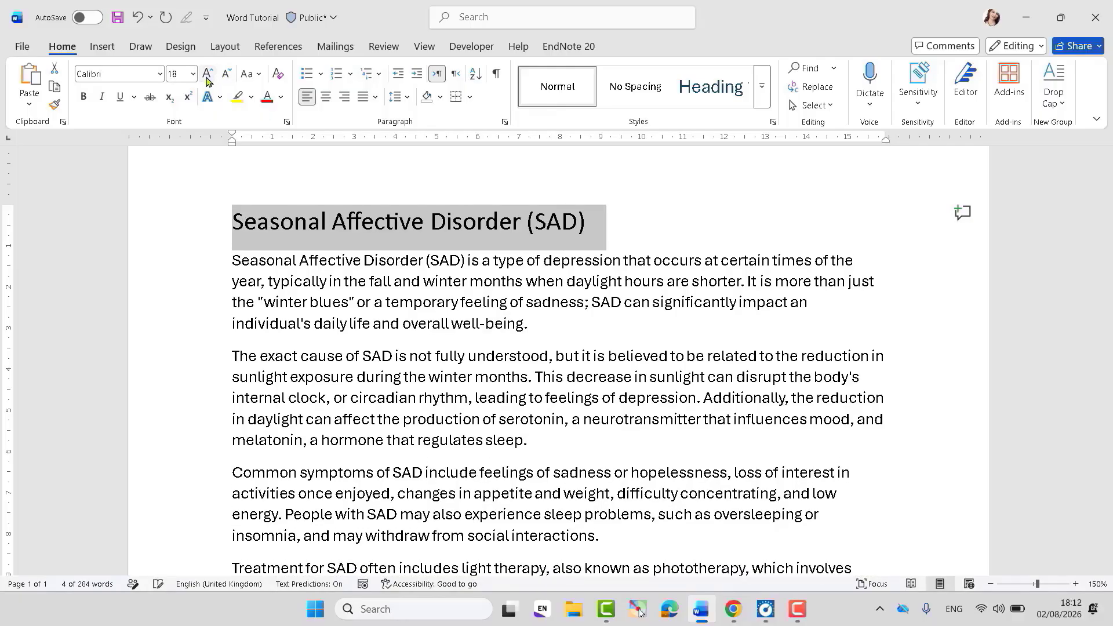
left_click(83, 96)
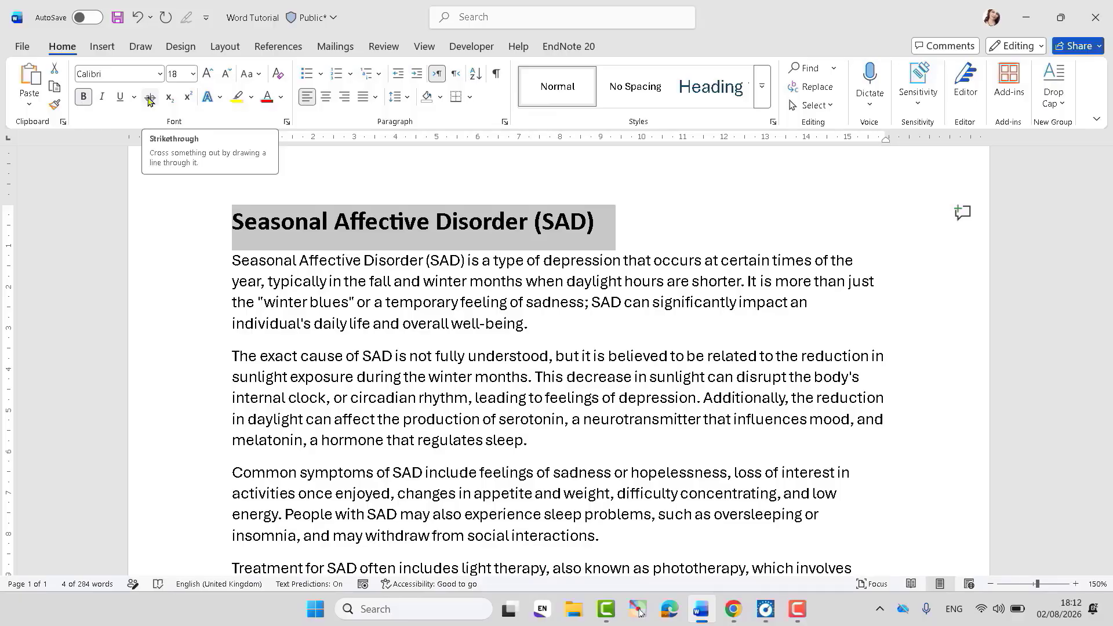
Step: Apply strikethrough to the title line and remove it again
left_click(150, 98)
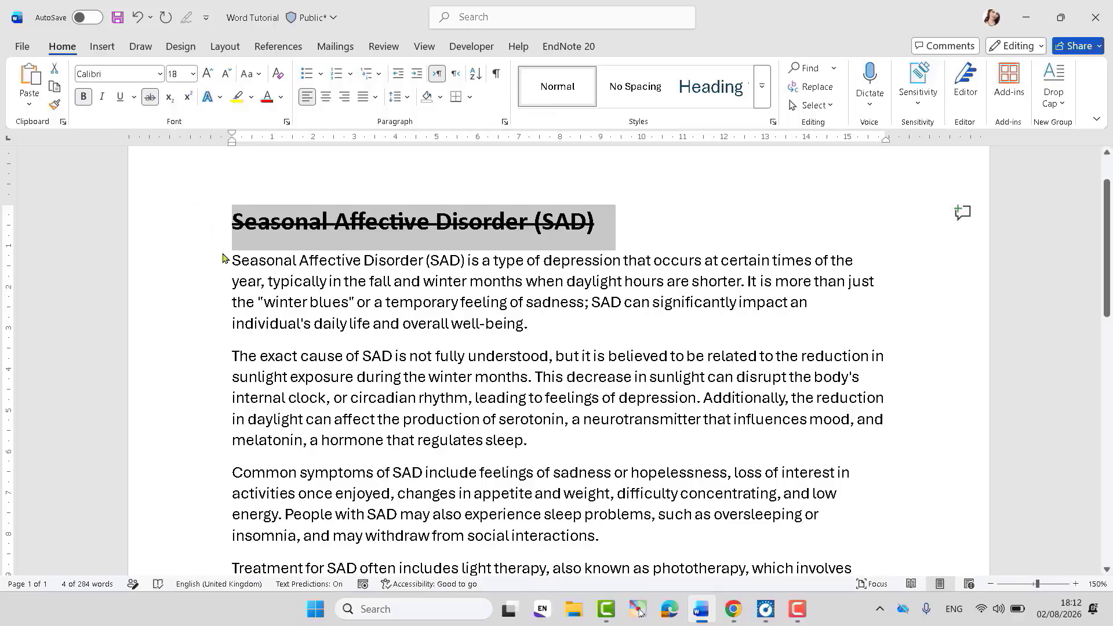
left_click(150, 98)
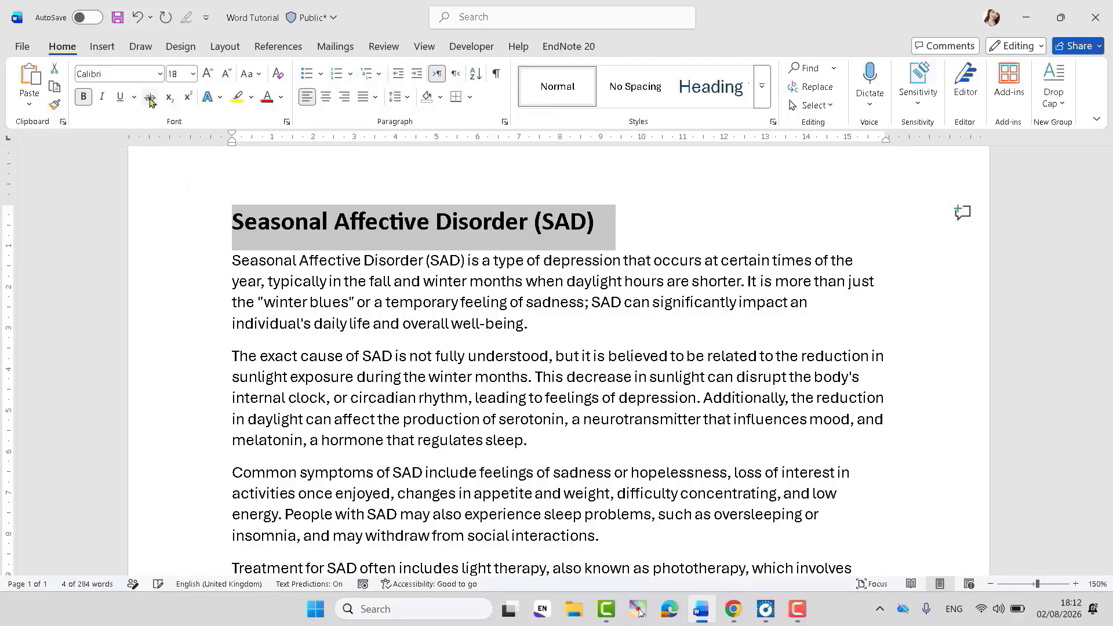
left_click(312, 293)
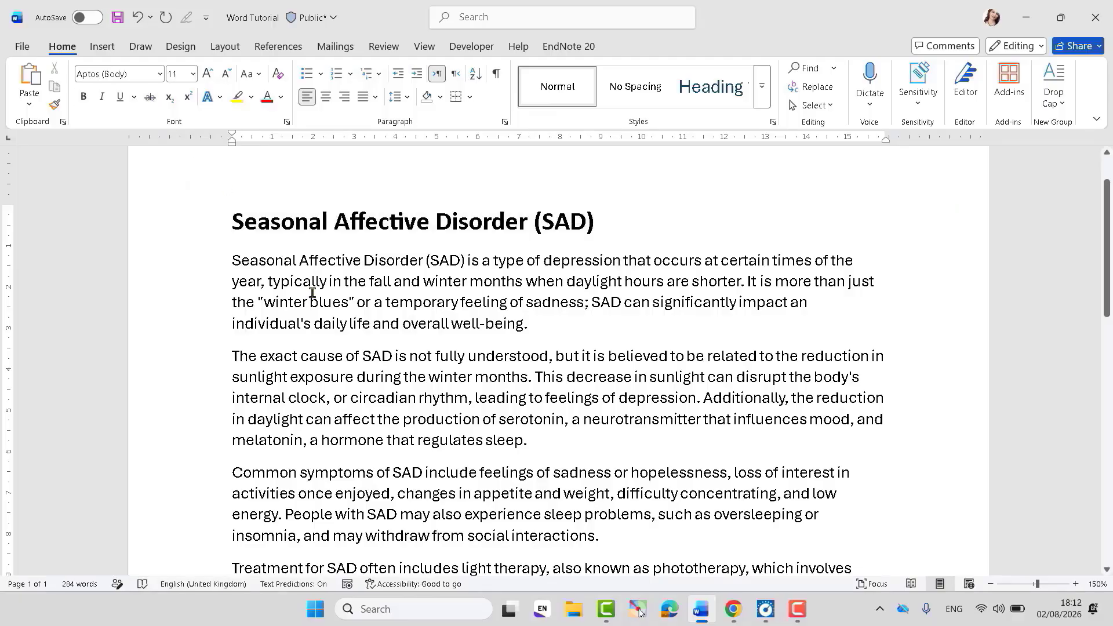
Step: Add the text "H20" on a new line below the title and format its 2 as subscript
left_click(601, 219)
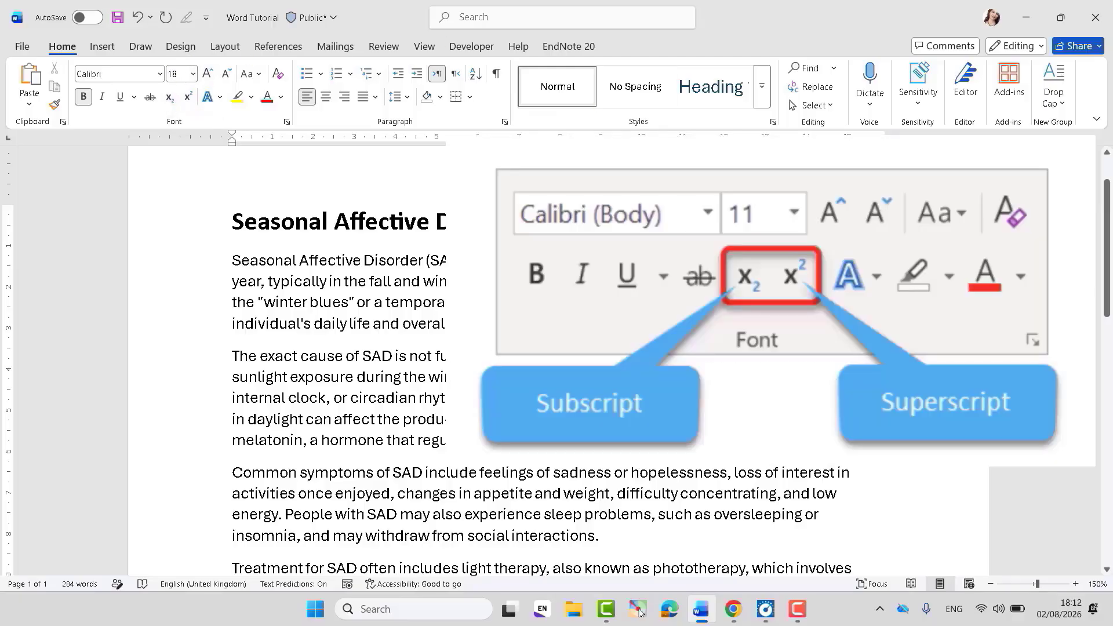
key("Return")
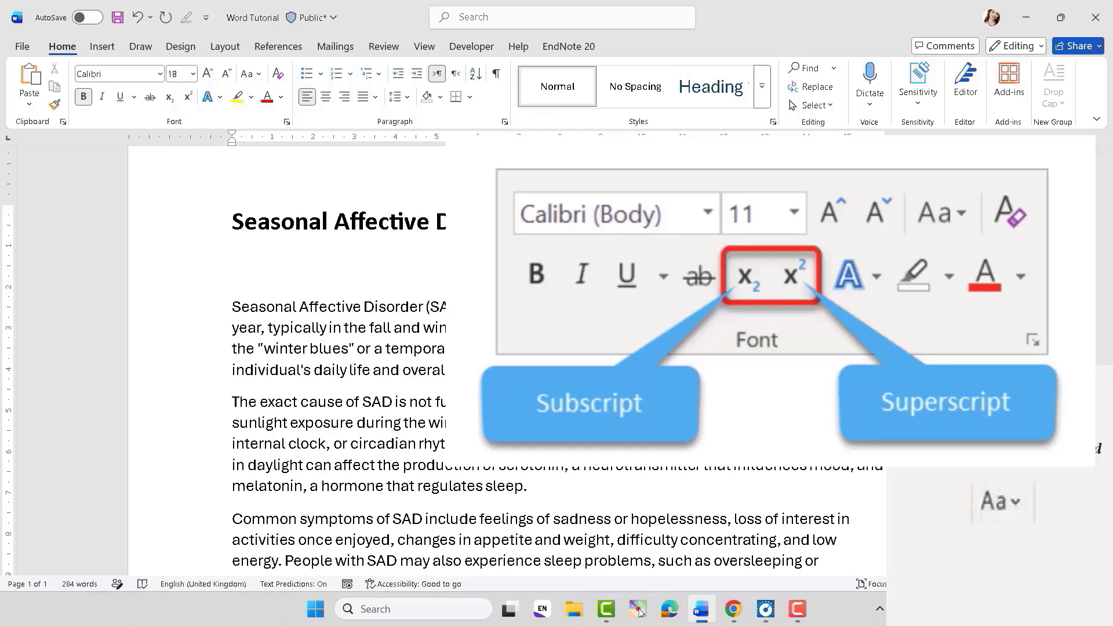
type("H20")
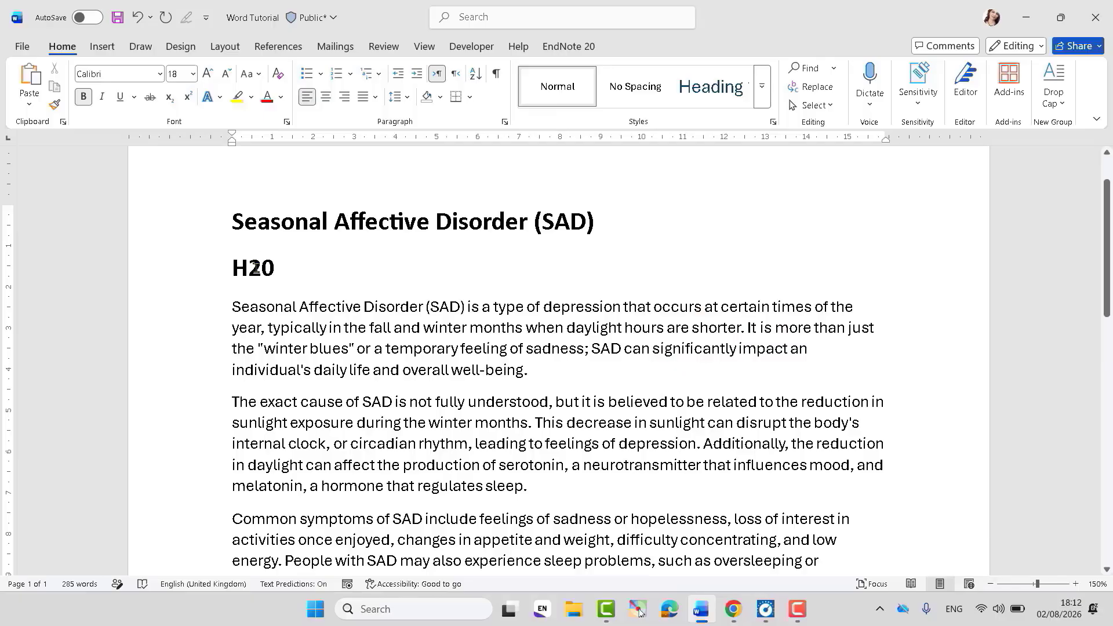
left_click_drag(249, 268, 262, 268)
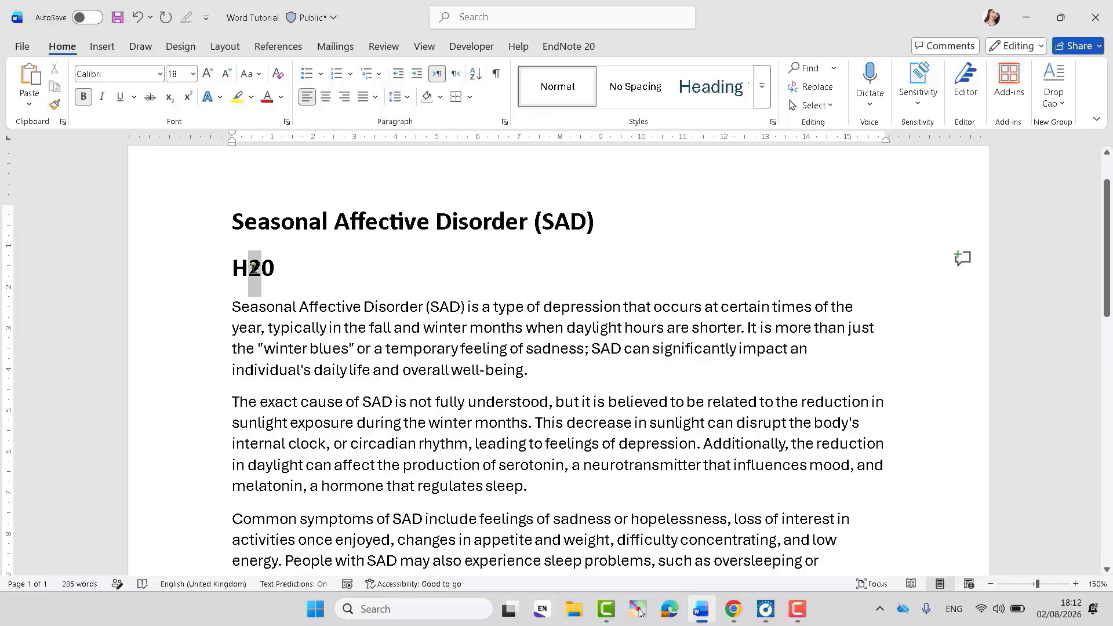
left_click(170, 100)
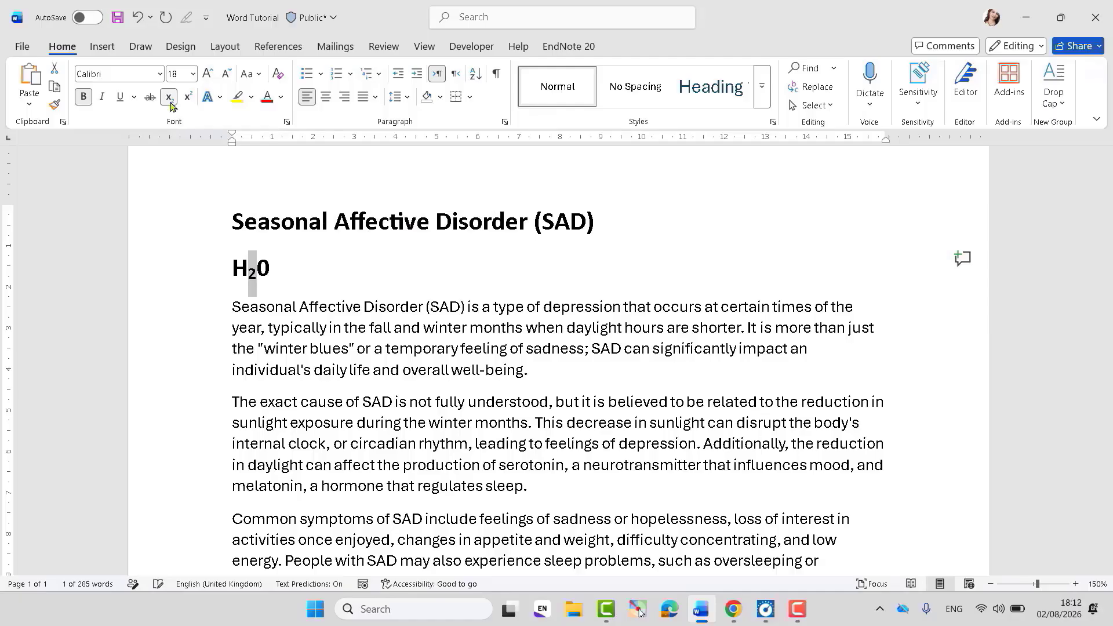
Step: Add "L3" after "H20" on the same line and format its 3 as subscript
left_click(309, 293)
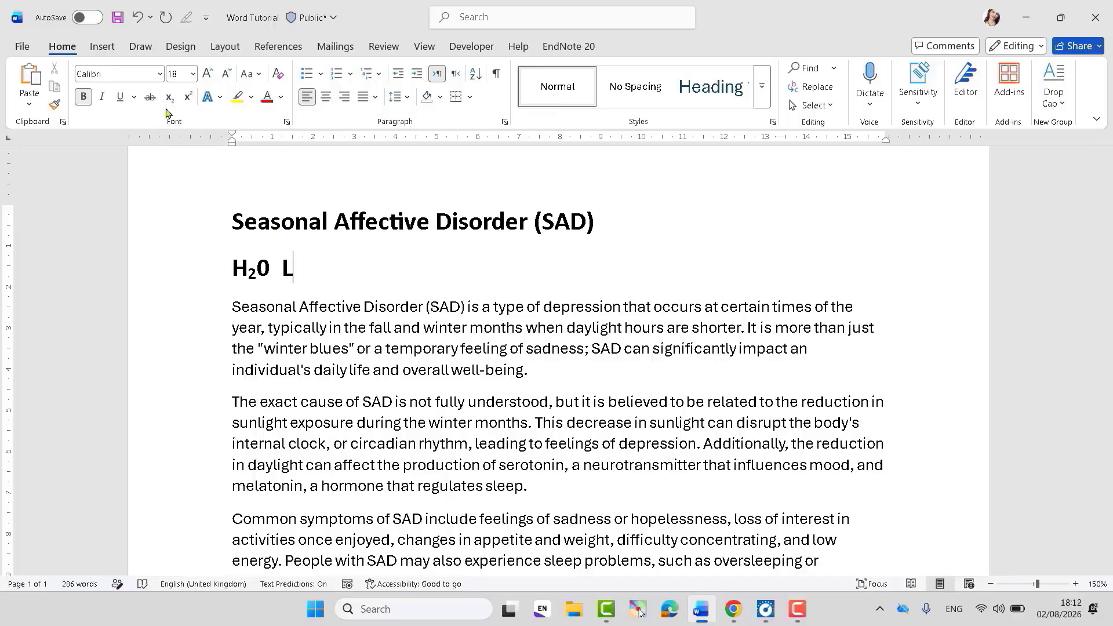
type("L3")
left_click_drag(305, 268, 292, 267)
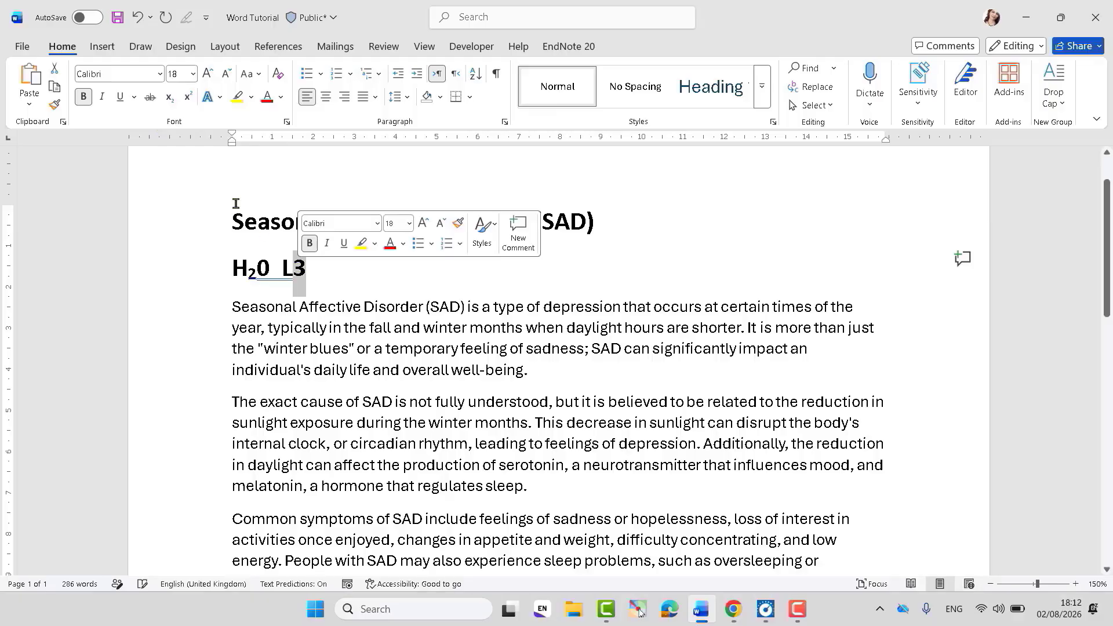
left_click(170, 98)
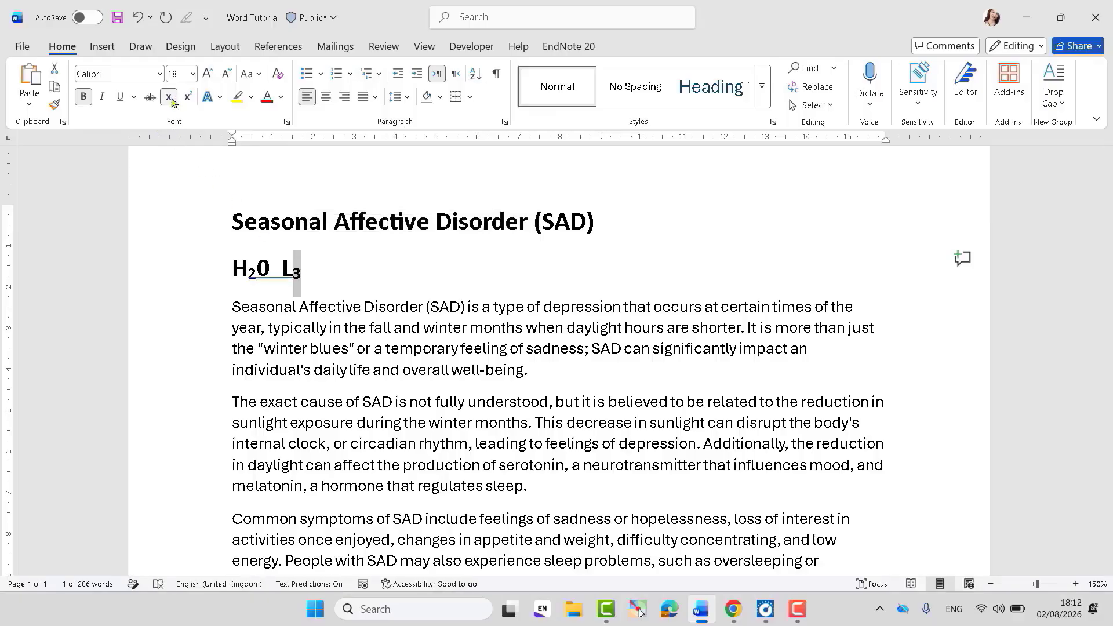
left_click(346, 274)
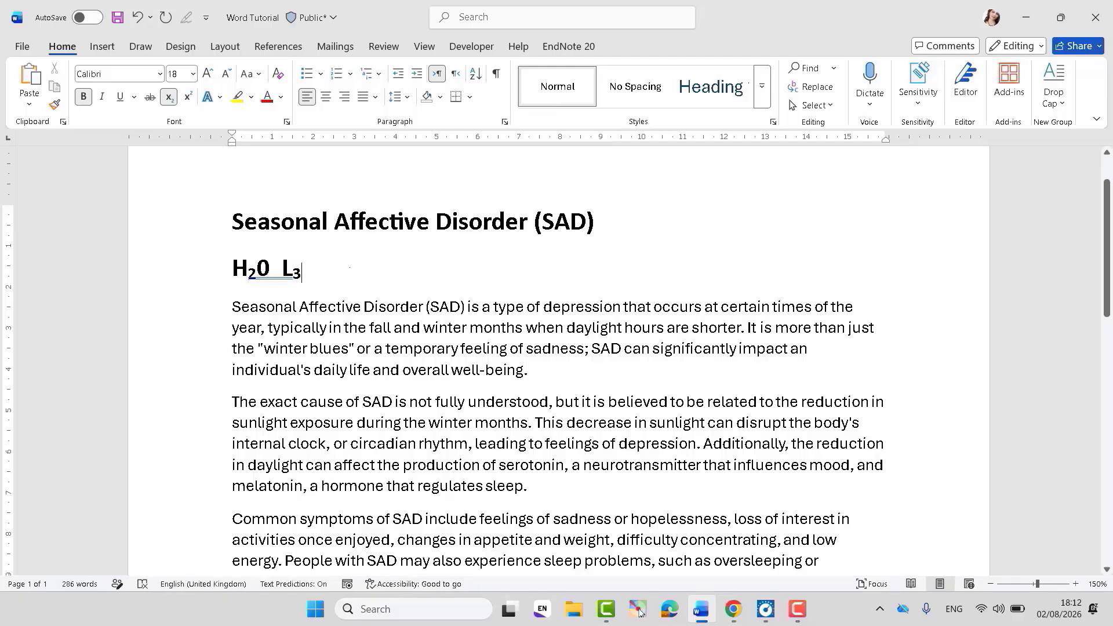
Step: Delete the "H20 L3" line and insert blank lines between the title and the first paragraph
left_click_drag(335, 266, 229, 273)
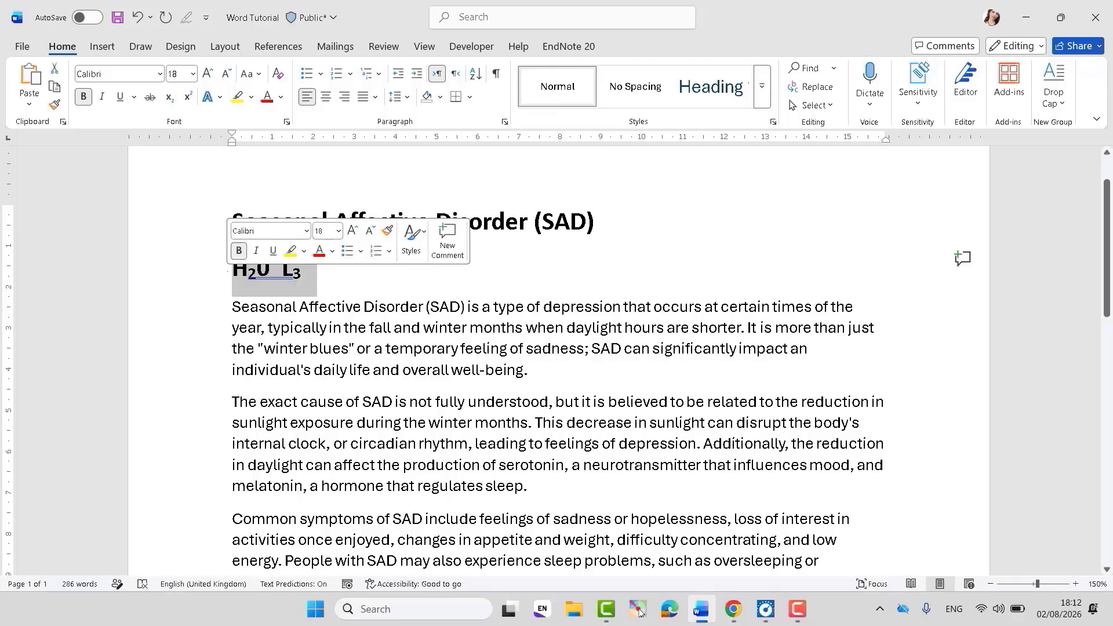
key("BackSpace")
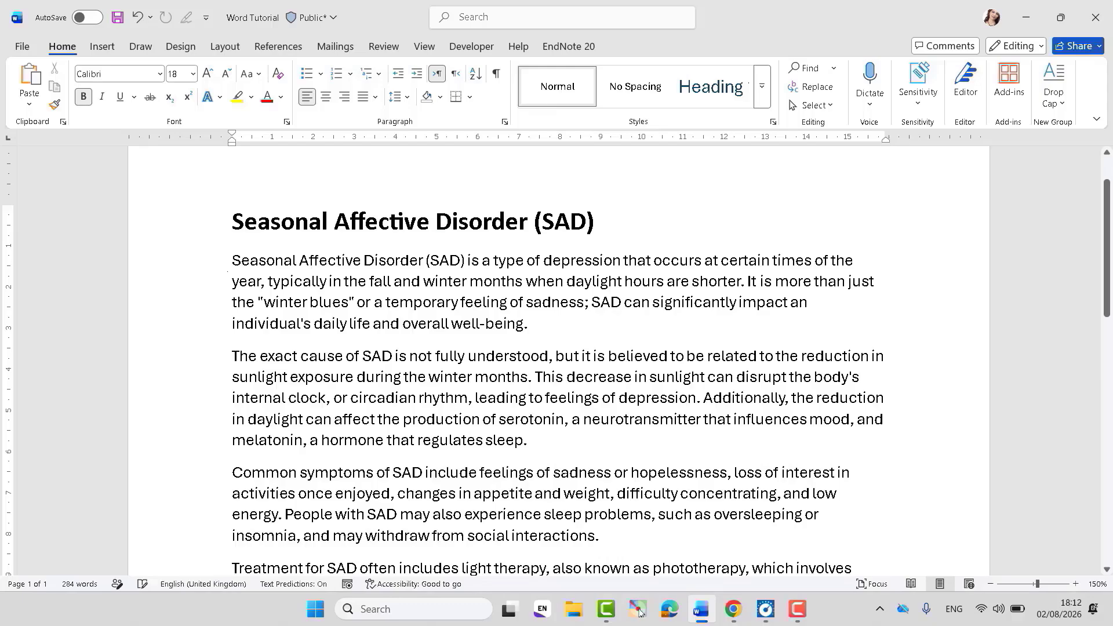
key("Return")
key("Return")
key("Return")
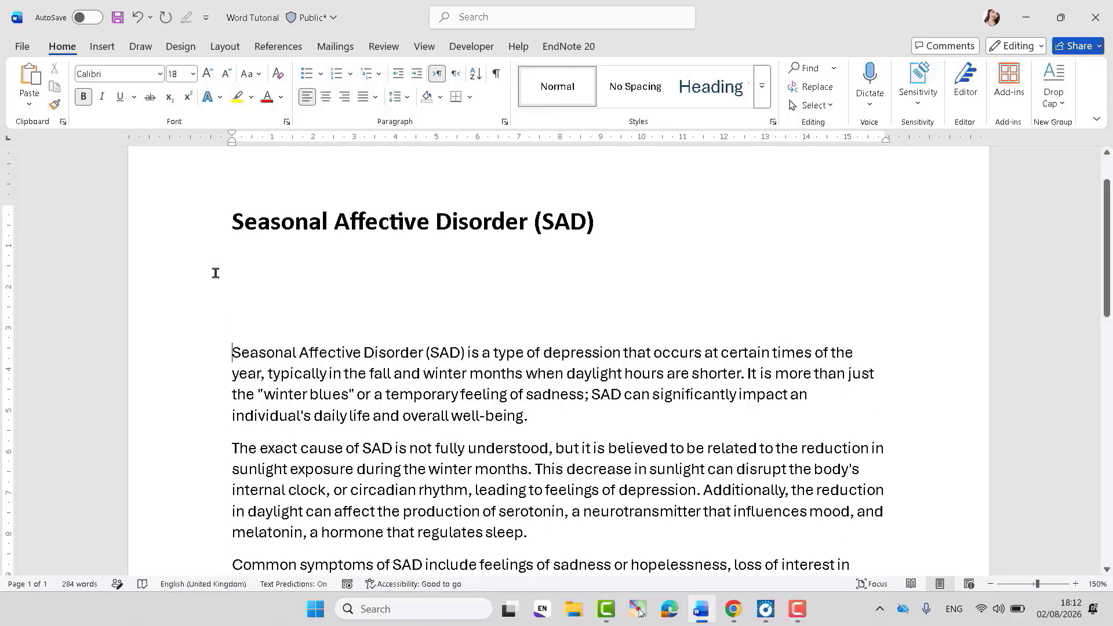
Step: Add the lines "1st year" and "2nd year" between the title and the first paragraph, with superscript ordinal endings
left_click(257, 299)
type("1")
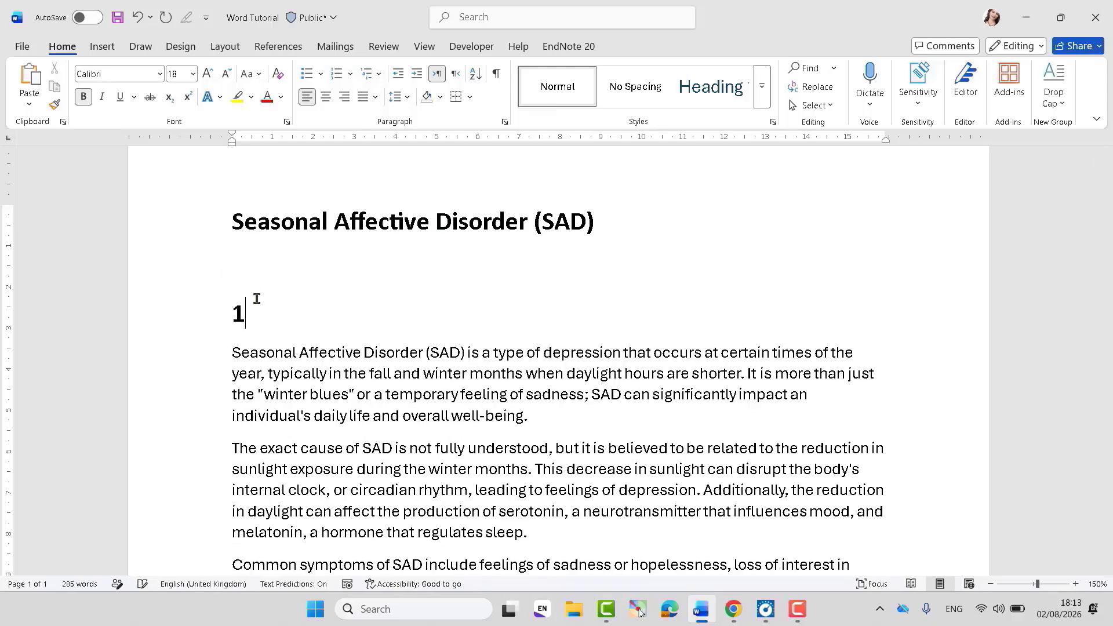
type("st year")
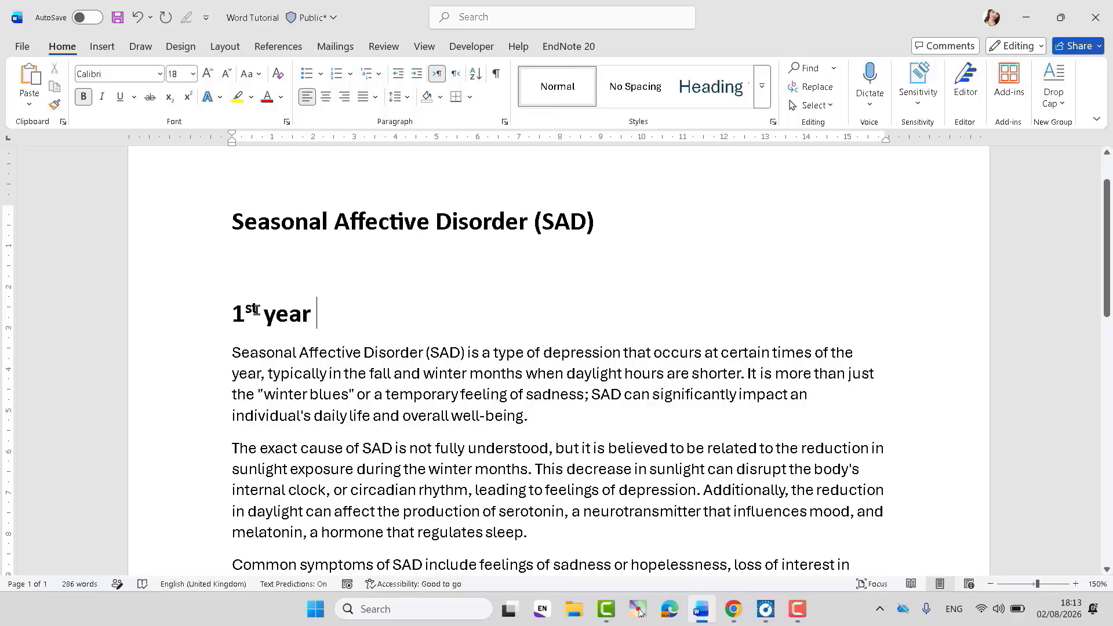
key("Return")
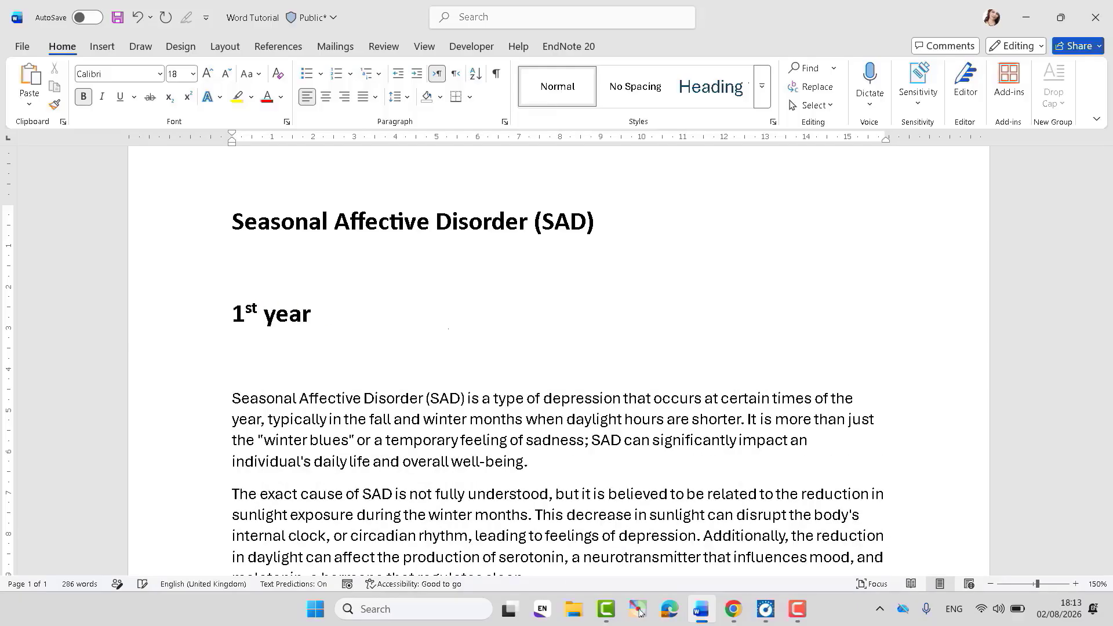
type("2nd")
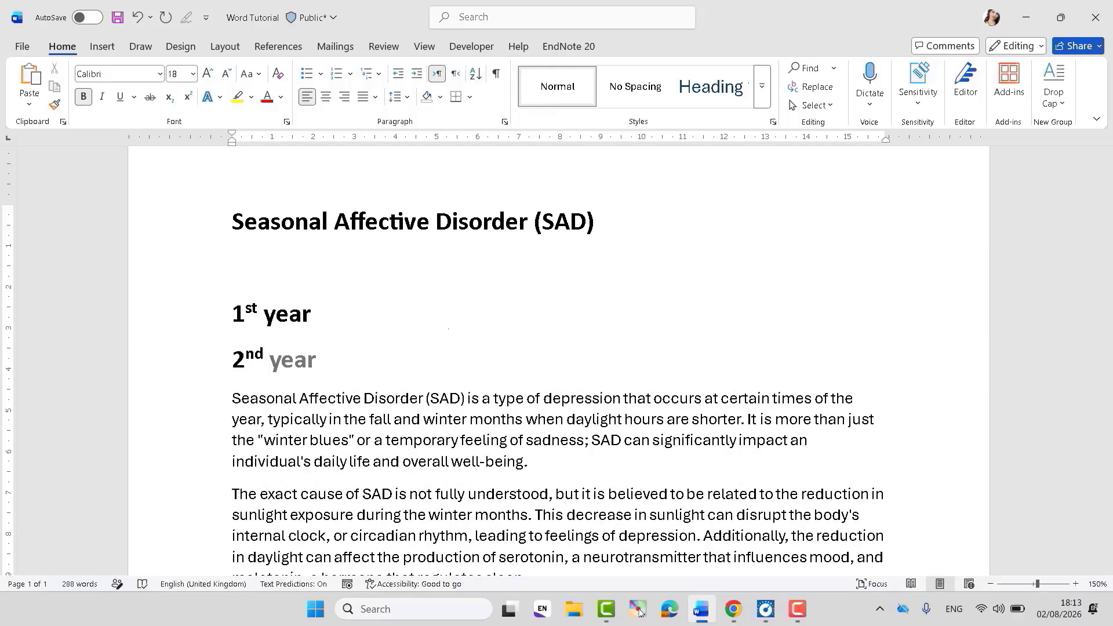
key("Tab")
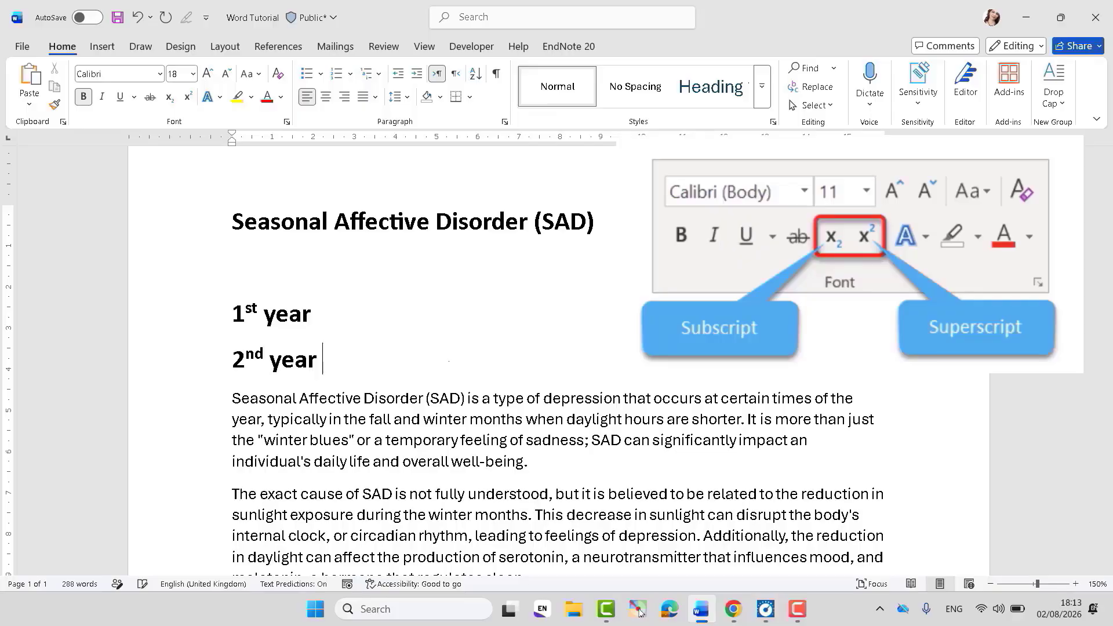
Step: Add another "2nd" after "2nd year" on the same line and format its "nd" as superscript
type("2nd")
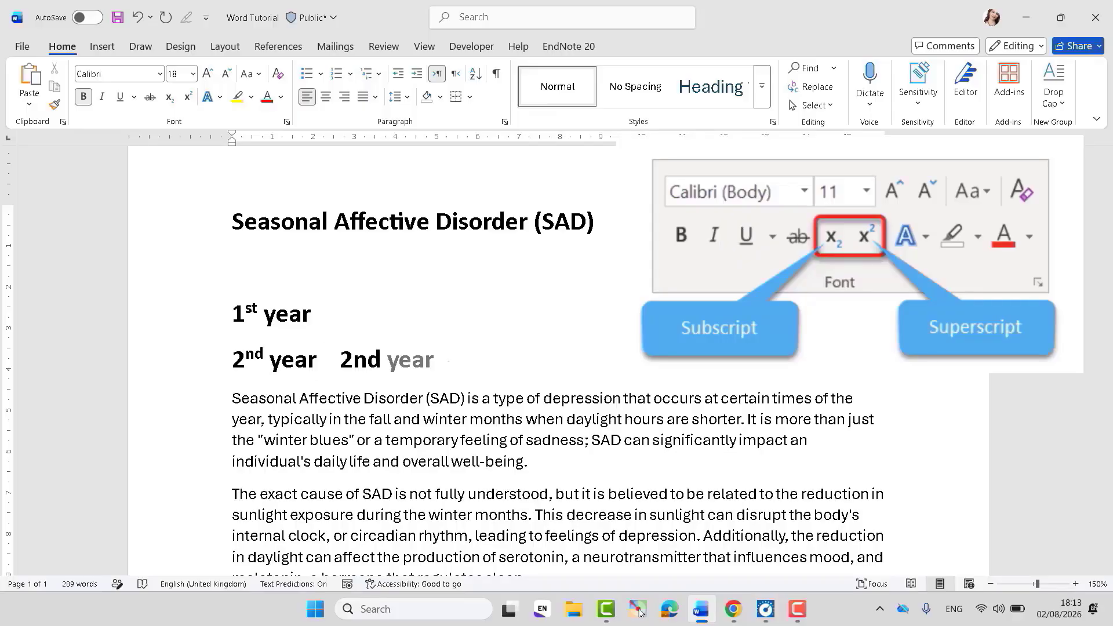
left_click_drag(380, 358, 358, 359)
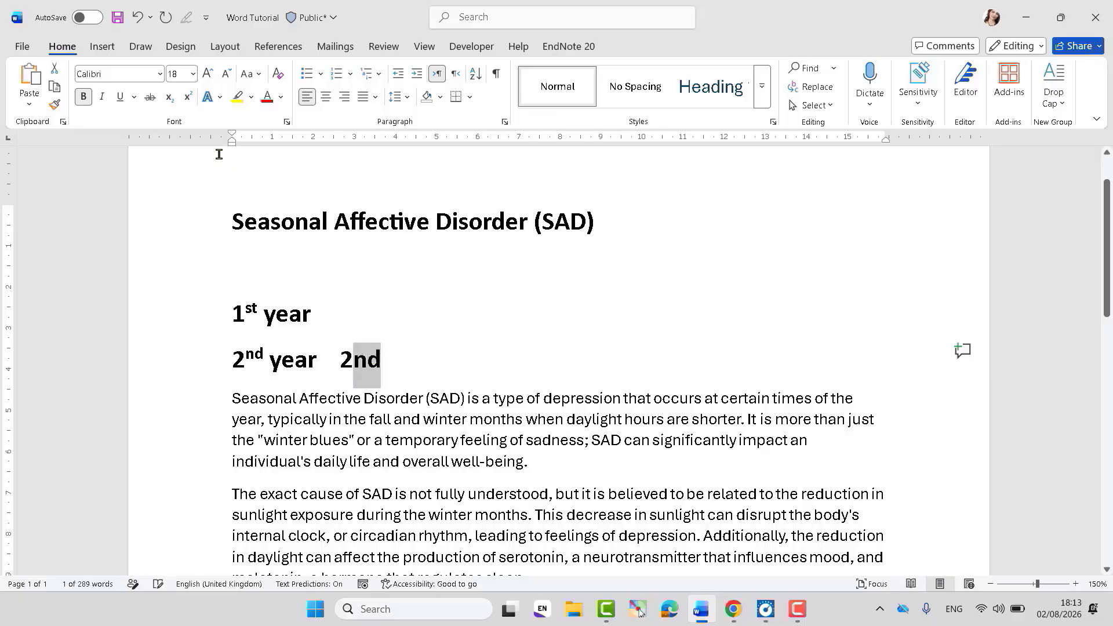
left_click(189, 96)
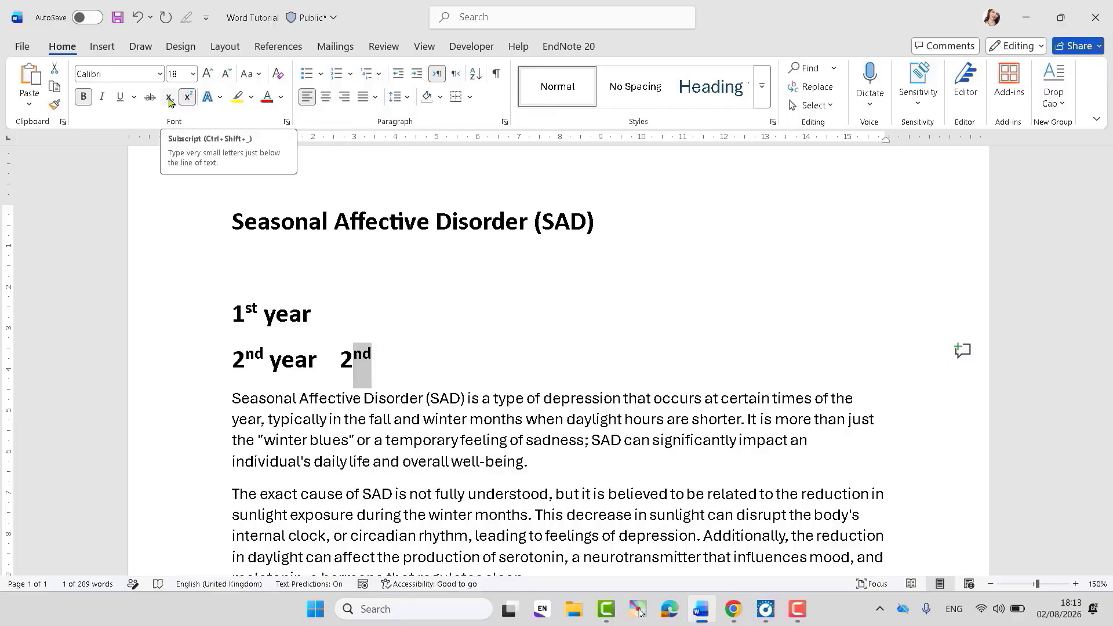
Step: Switch the "nd" of the second "2nd" to subscript and back to superscript
left_click(169, 98)
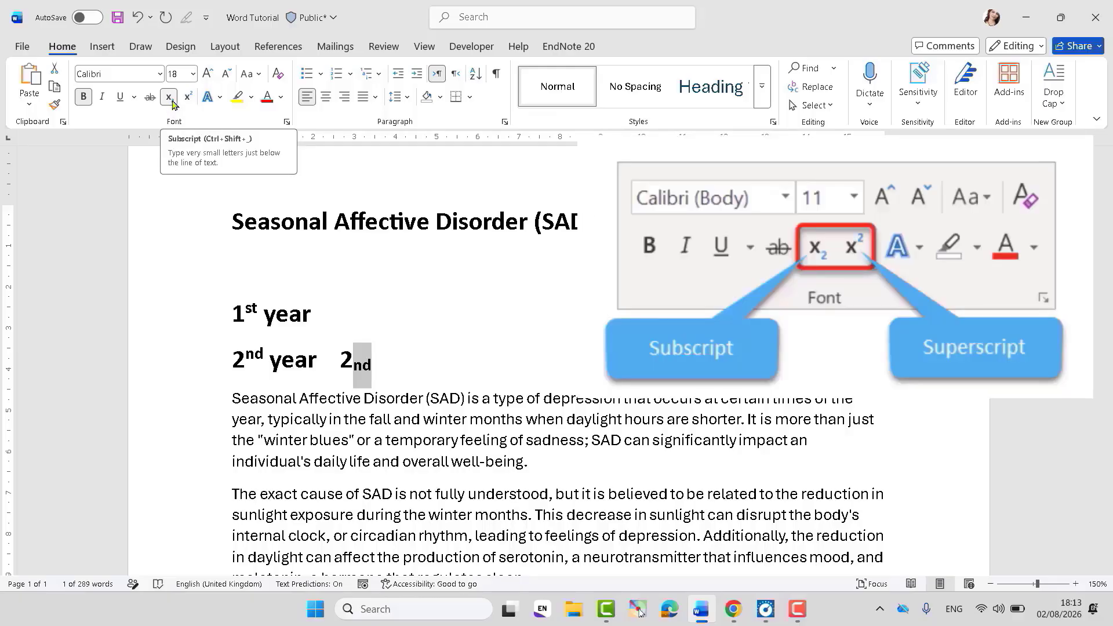
left_click(376, 384)
left_click_drag(372, 367, 353, 368)
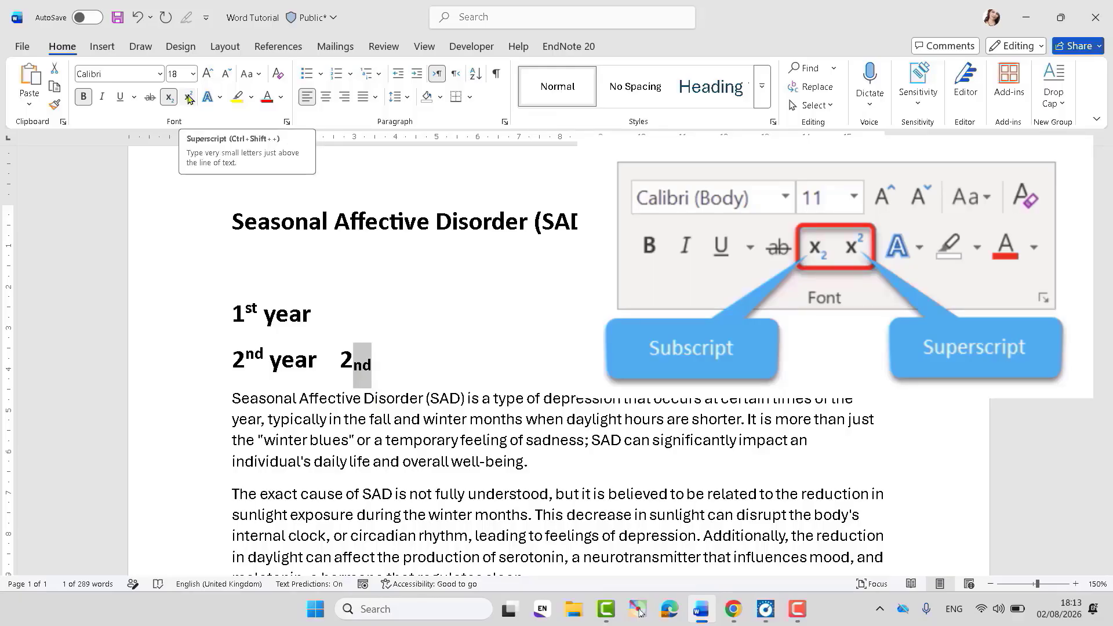
left_click(189, 99)
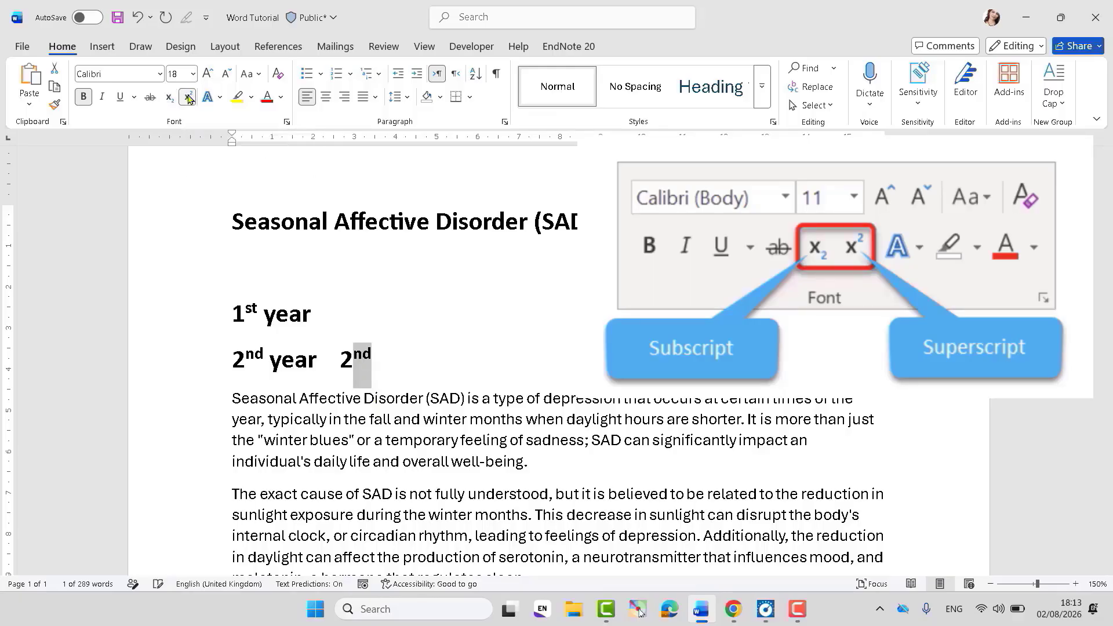
Step: Delete the "1st year" and "2nd year" sample lines below the title
left_click(479, 345)
left_click_drag(376, 357, 203, 309)
key("Delete")
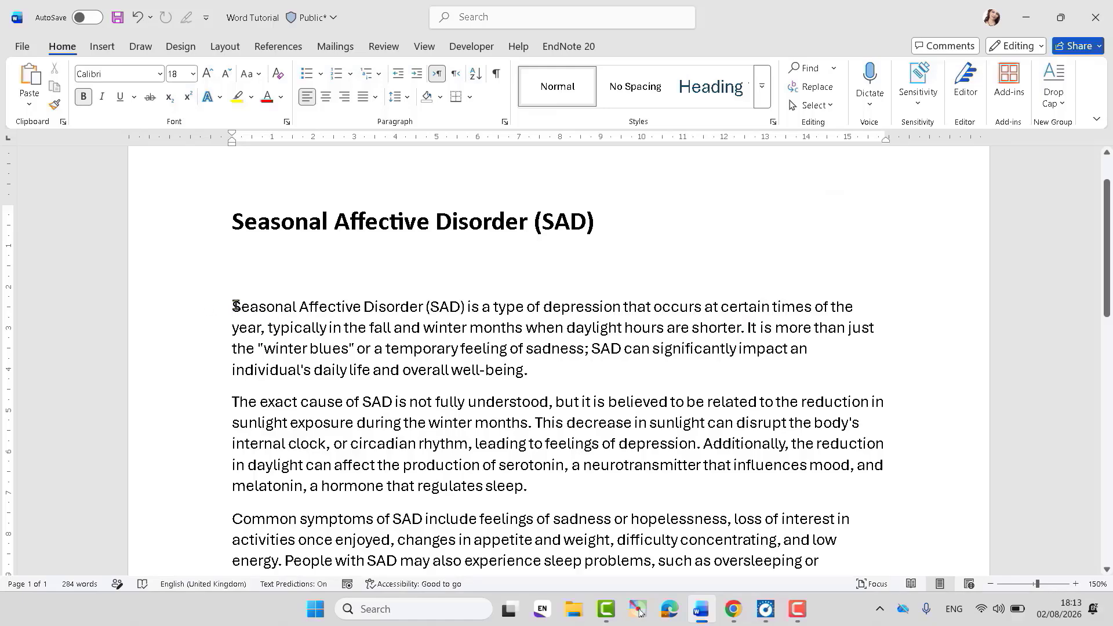
Step: Highlight "Seasonal Affective" at the start of the first paragraph in yellow, also picking yellow from the highlight colour choices
mouse_move(232, 306)
left_mouse_down()
mouse_move(313, 326)
mouse_move(362, 307)
left_mouse_up()
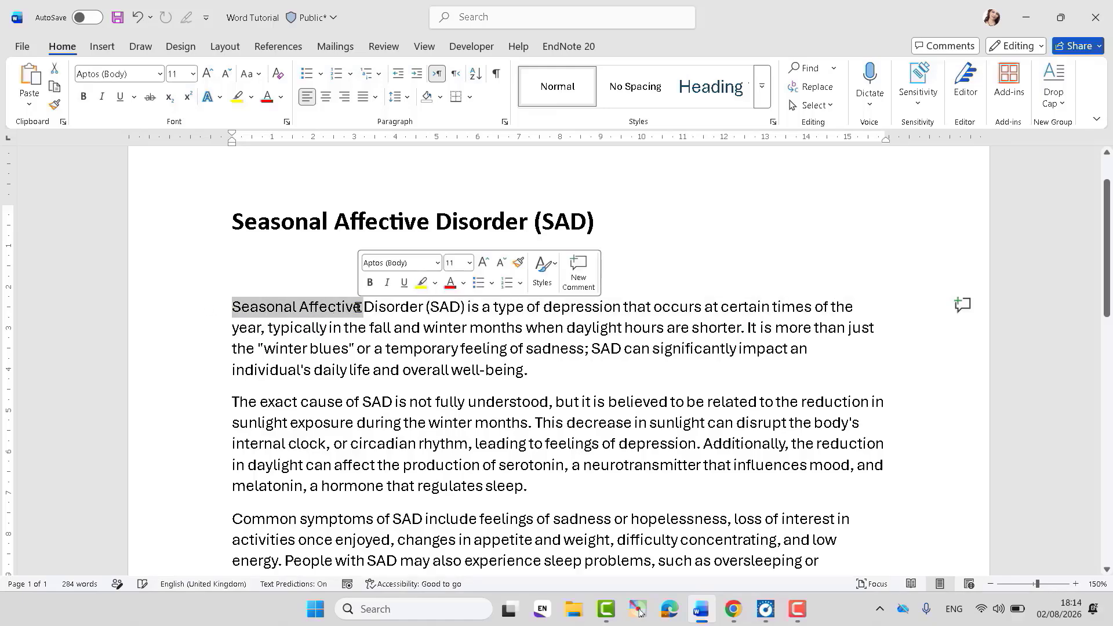
left_click(237, 99)
key("Right")
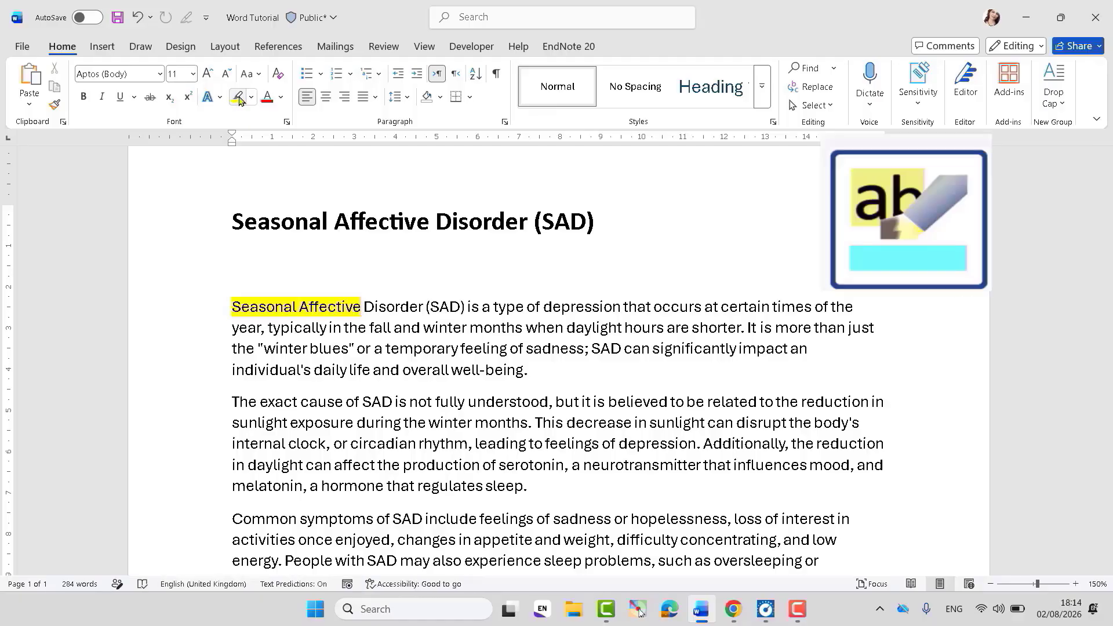
left_click_drag(231, 306, 364, 309)
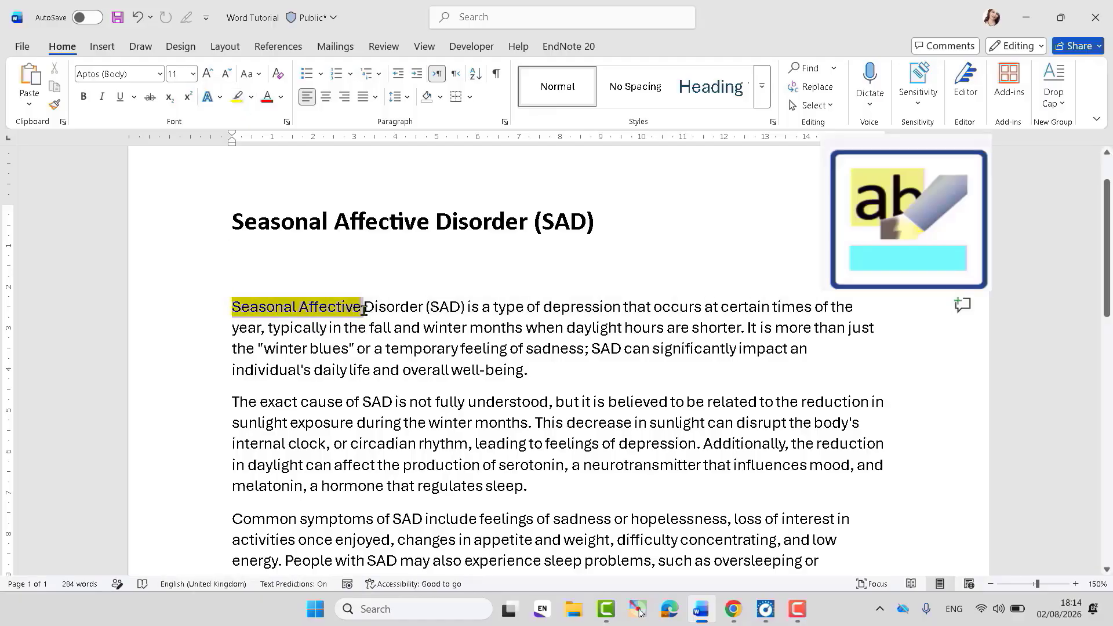
left_click(253, 98)
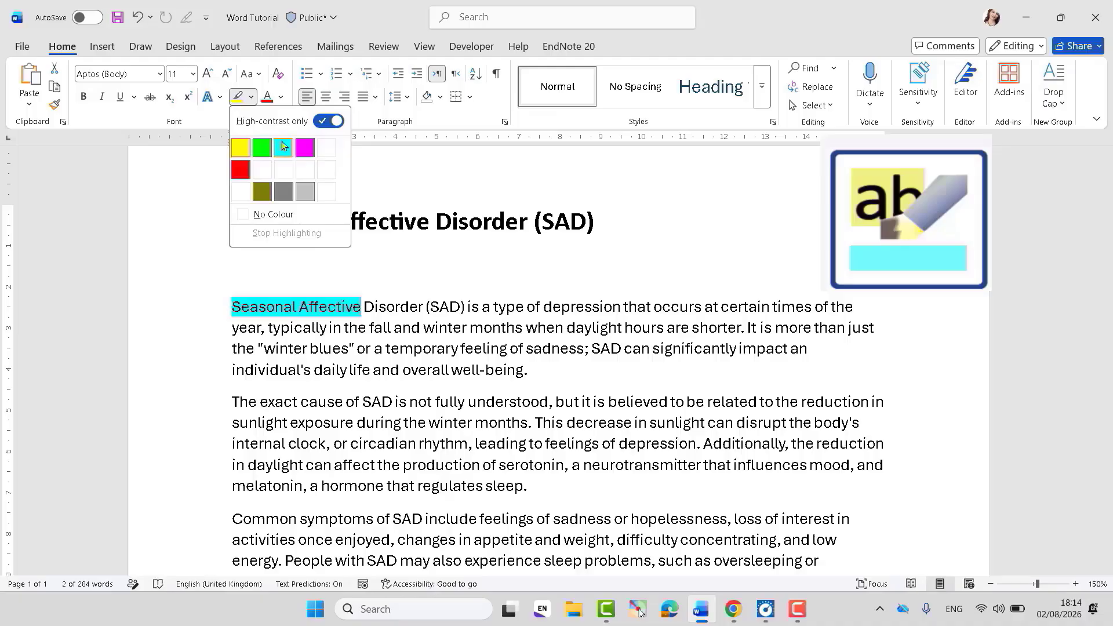
left_click(241, 147)
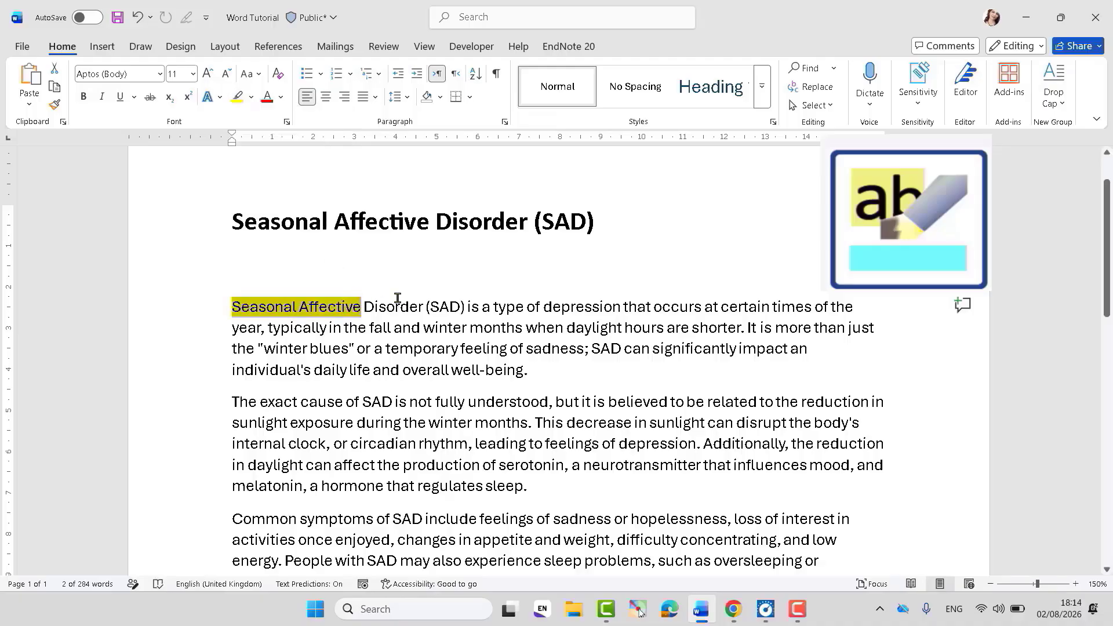
Step: Remove the highlight from "Seasonal Affective" by setting it to No Colour
left_click_drag(394, 303, 232, 306)
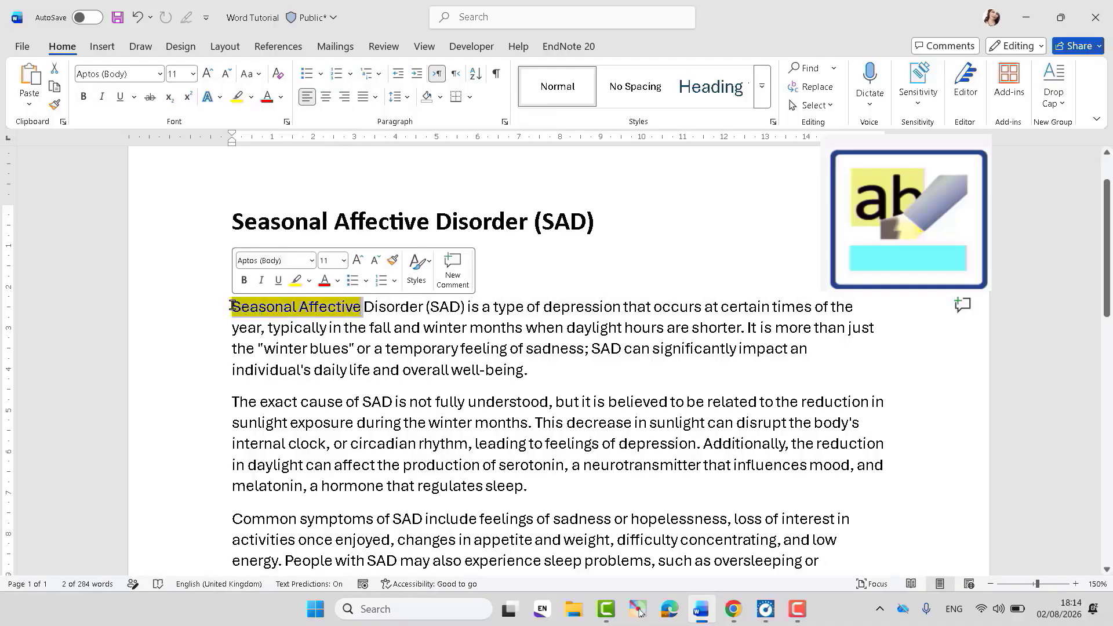
left_click(250, 98)
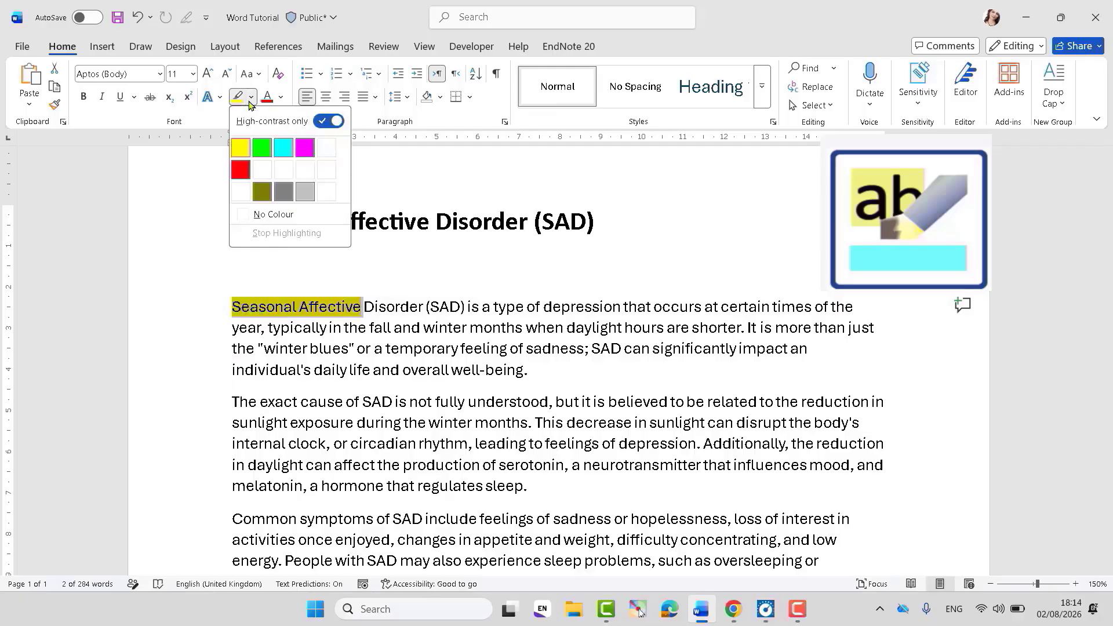
left_click(257, 215)
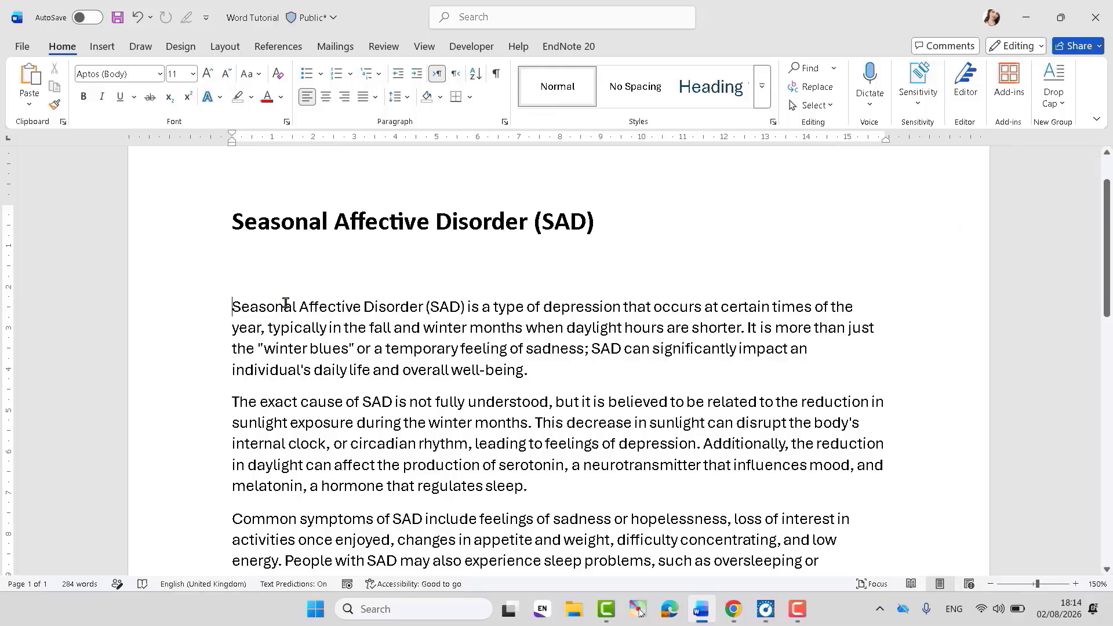
left_click(260, 75)
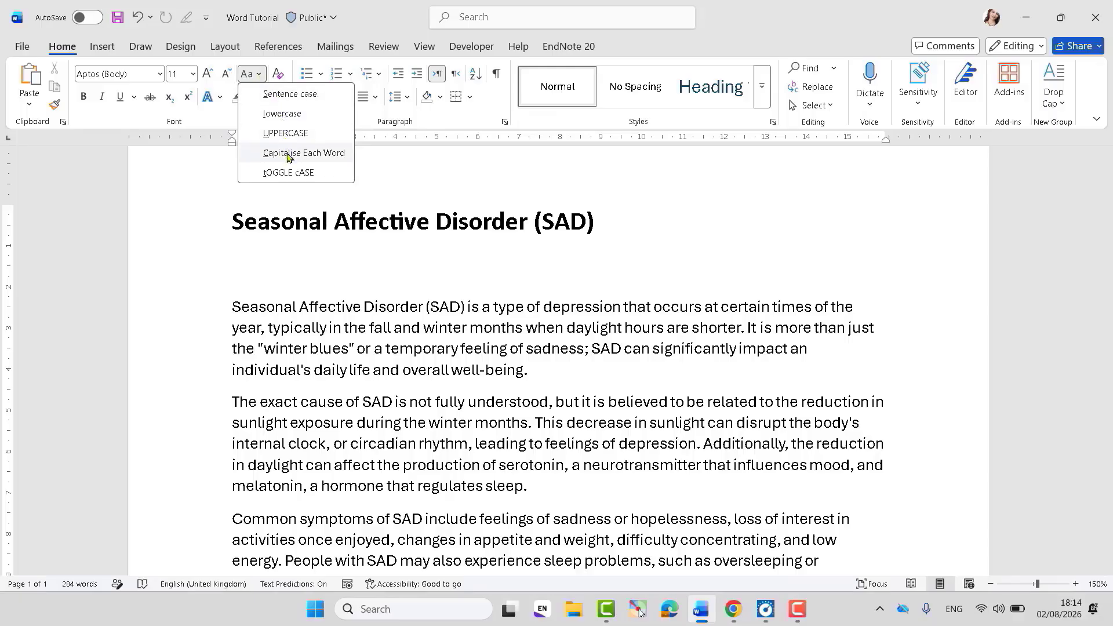
left_click(307, 279)
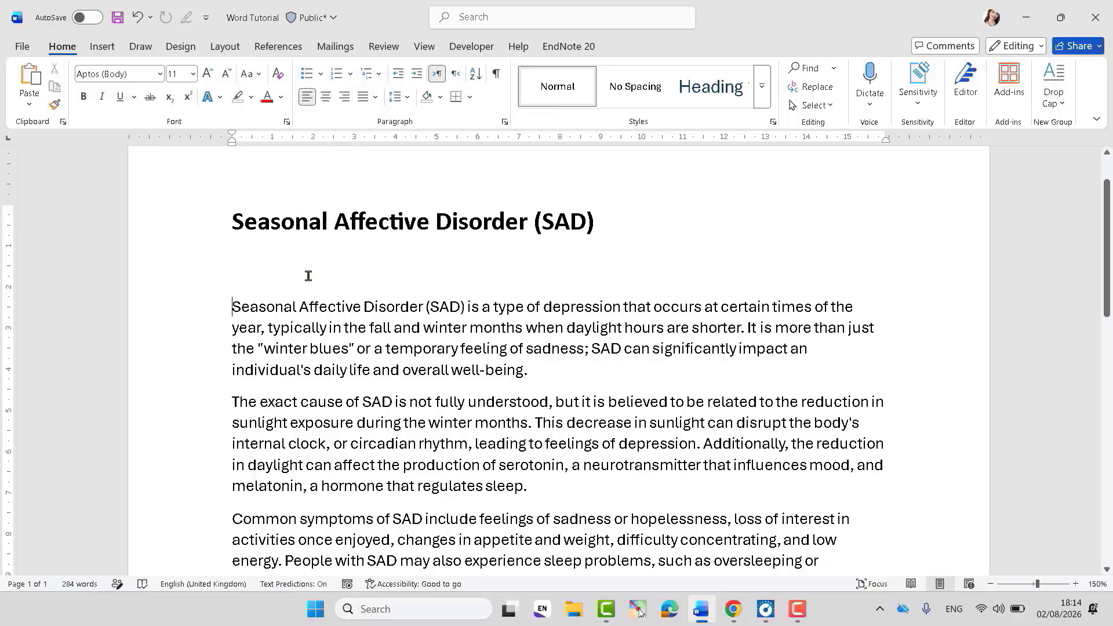
Step: Retype the title's initial capitals in lowercase and delete "(SAD)" so it reads "seasonal affective disorder"
left_click(244, 221)
key("BackSpace")
type("s")
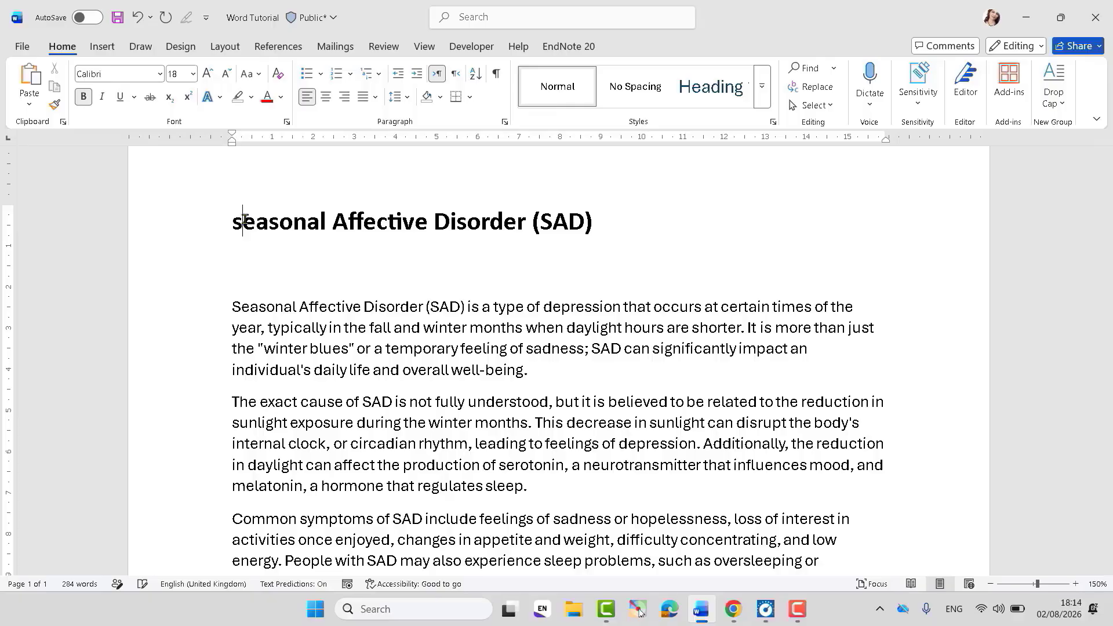
key("BackSpace")
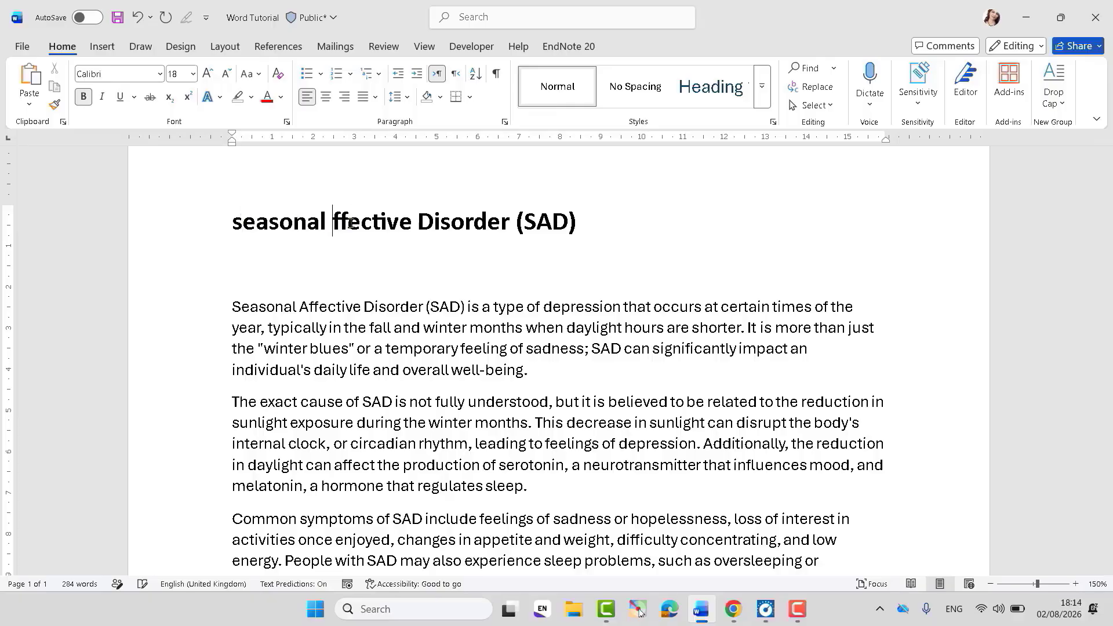
type("a")
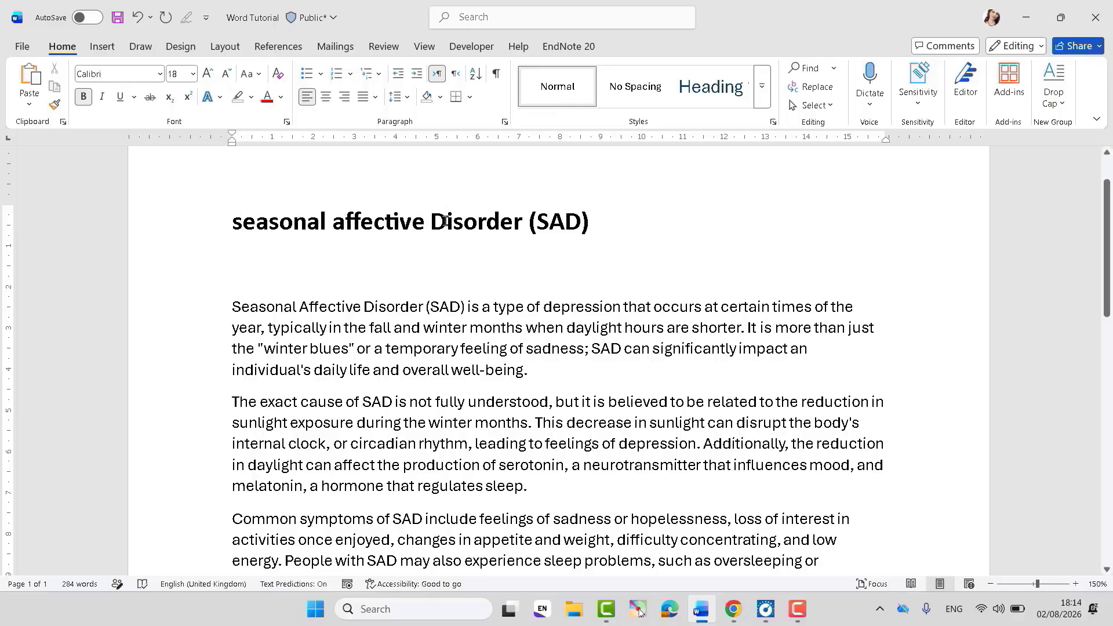
key("BackSpace")
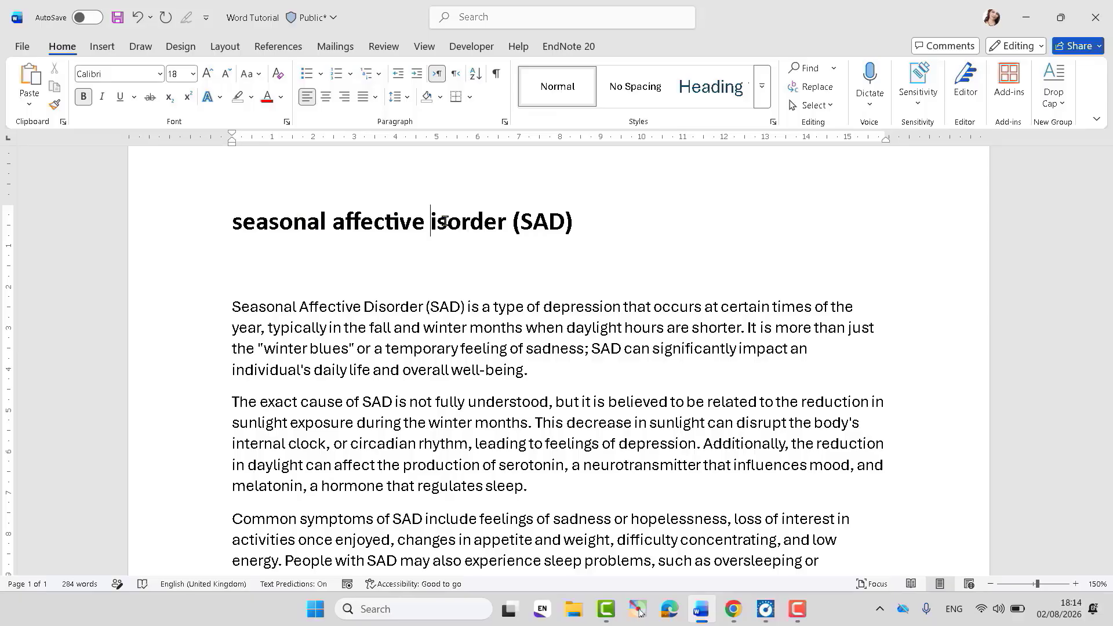
type("d")
left_click_drag(611, 227, 525, 223)
key("BackSpace")
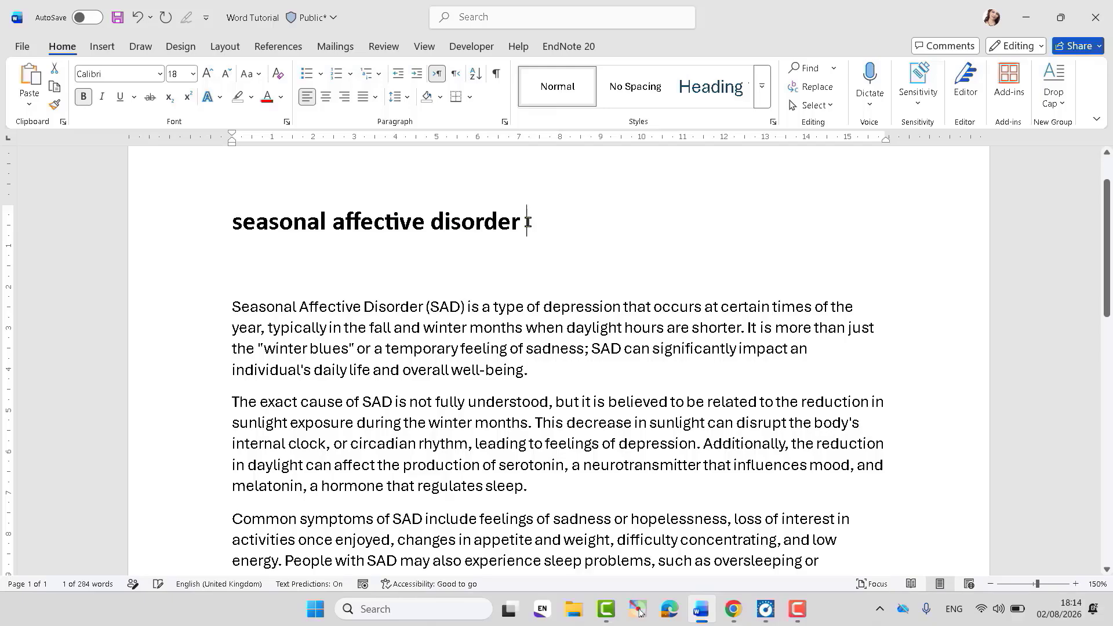
Step: Change the case of the whole title line to UPPERCASE
triple_click(339, 226)
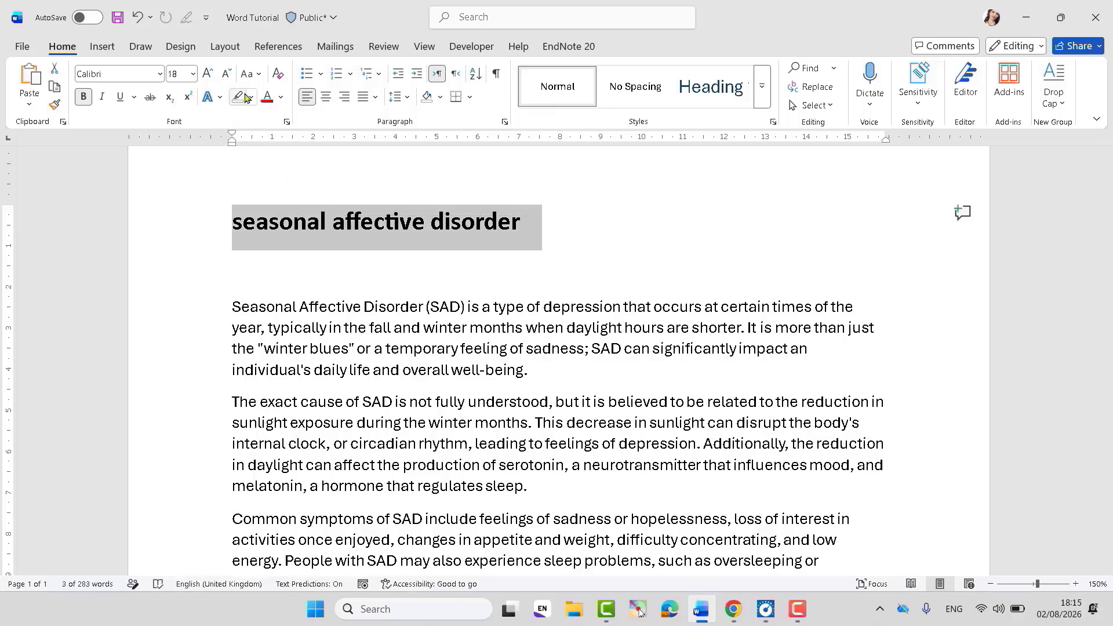
left_click(259, 74)
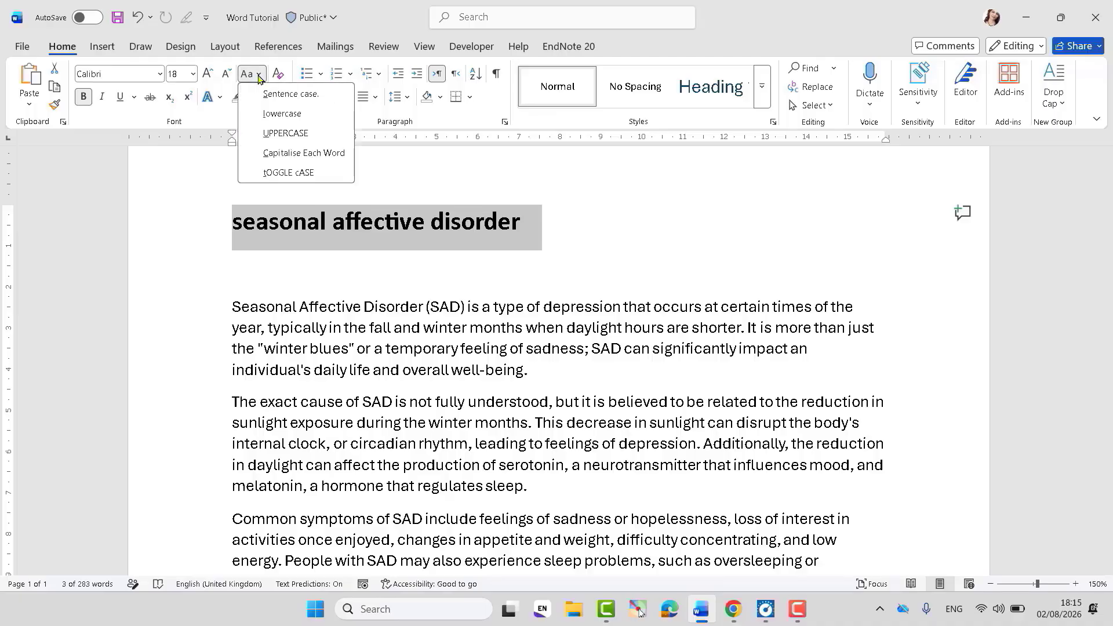
left_click(284, 134)
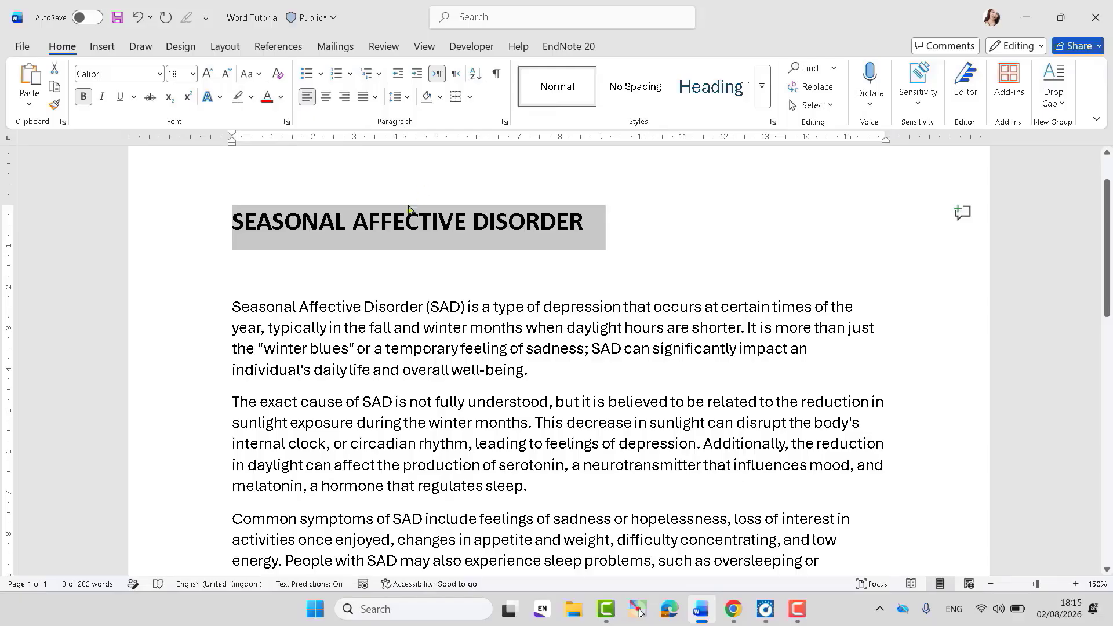
left_click(608, 235)
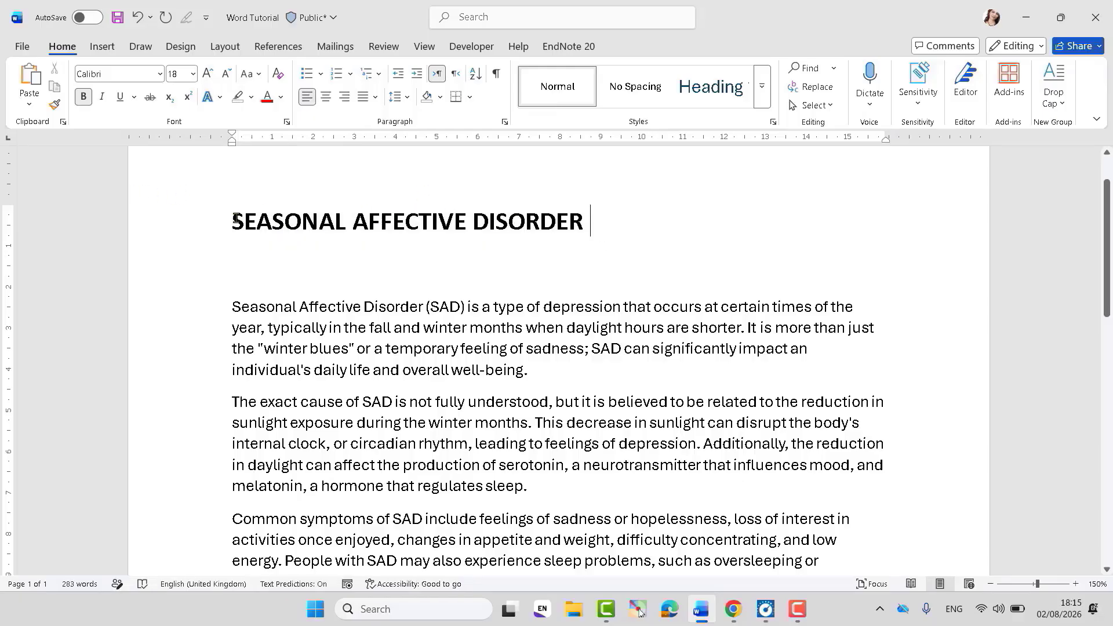
Step: Change the case of the whole title line to lowercase
left_click_drag(239, 217, 551, 214)
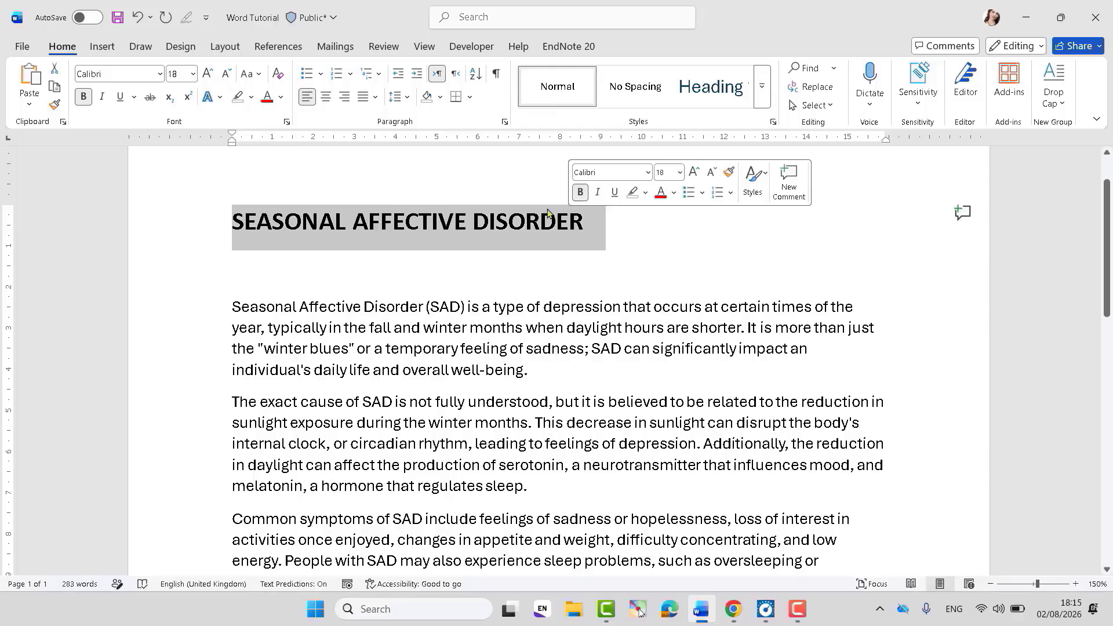
left_click(258, 75)
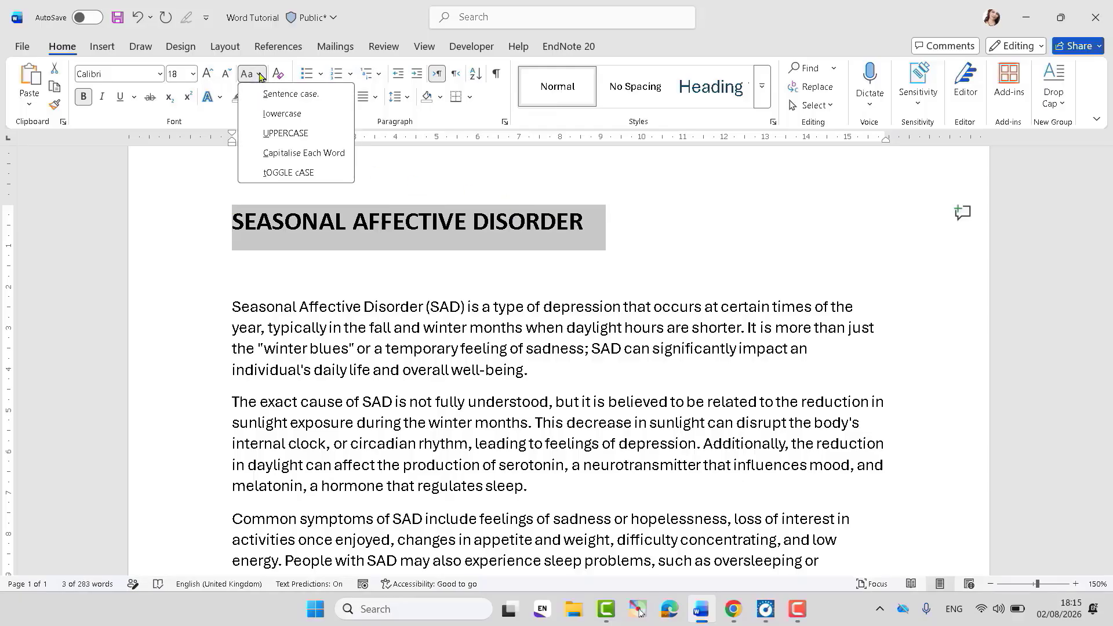
left_click(284, 115)
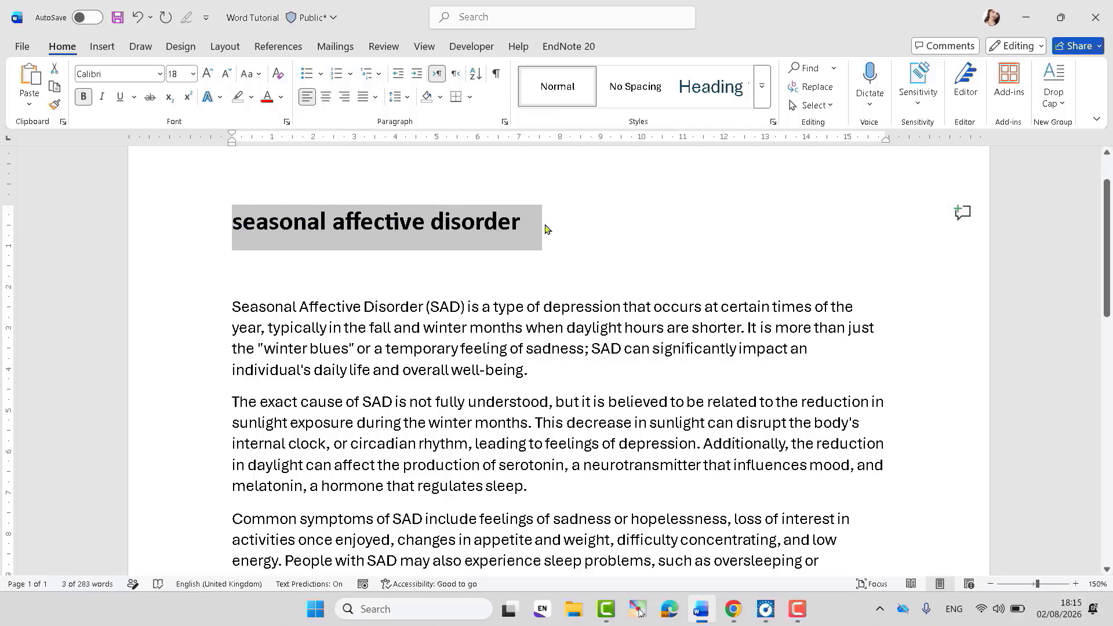
Step: Change the case of the whole title line to Sentence case
left_click(259, 76)
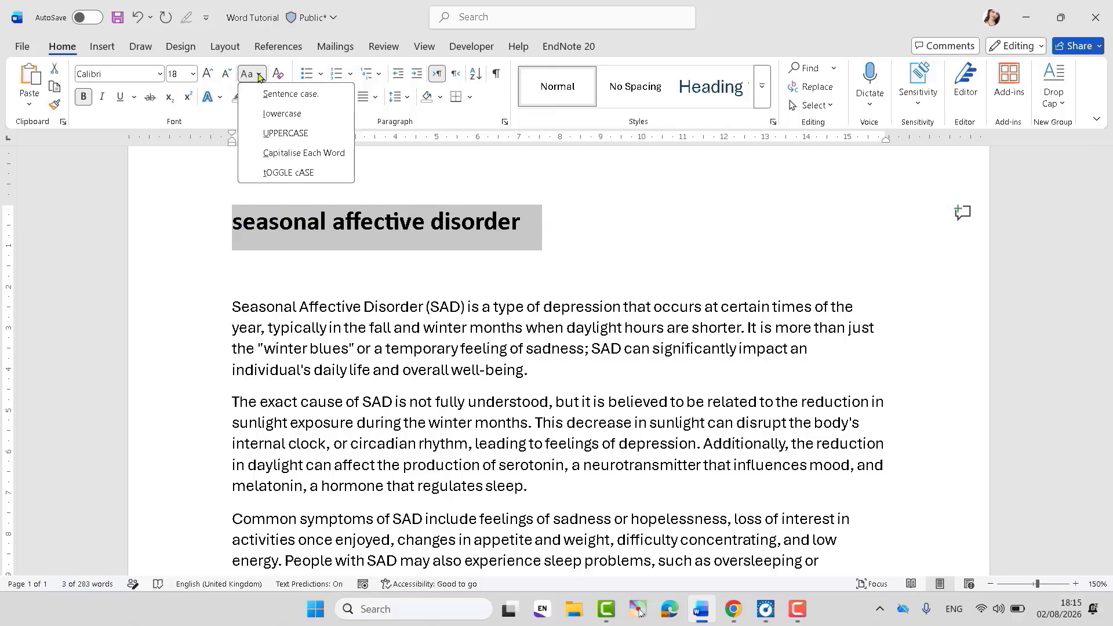
left_click(276, 95)
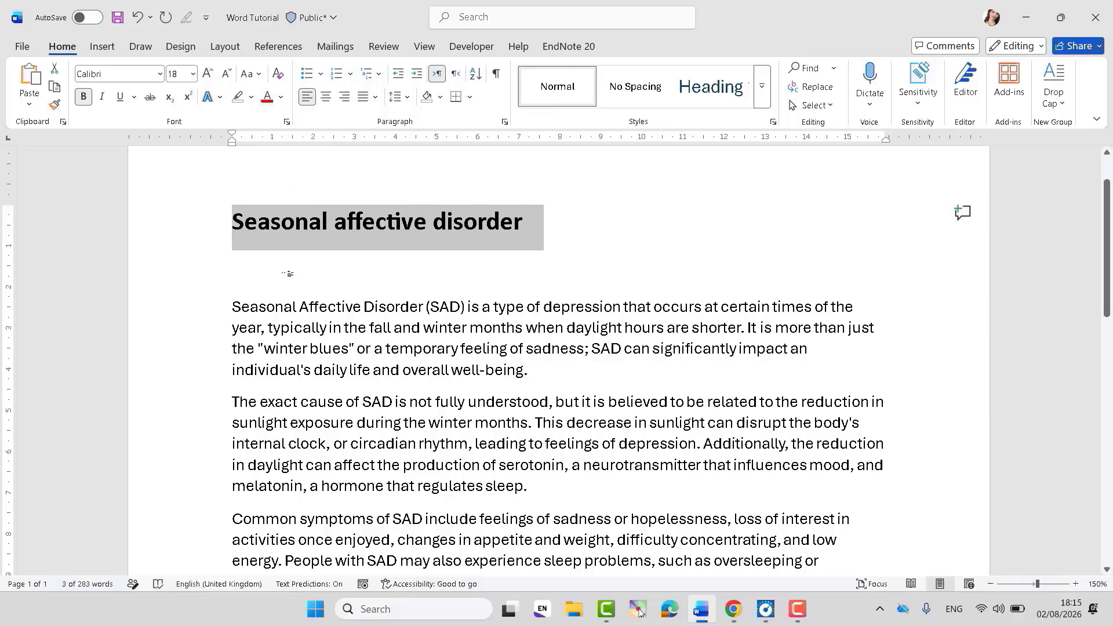
left_click(282, 274)
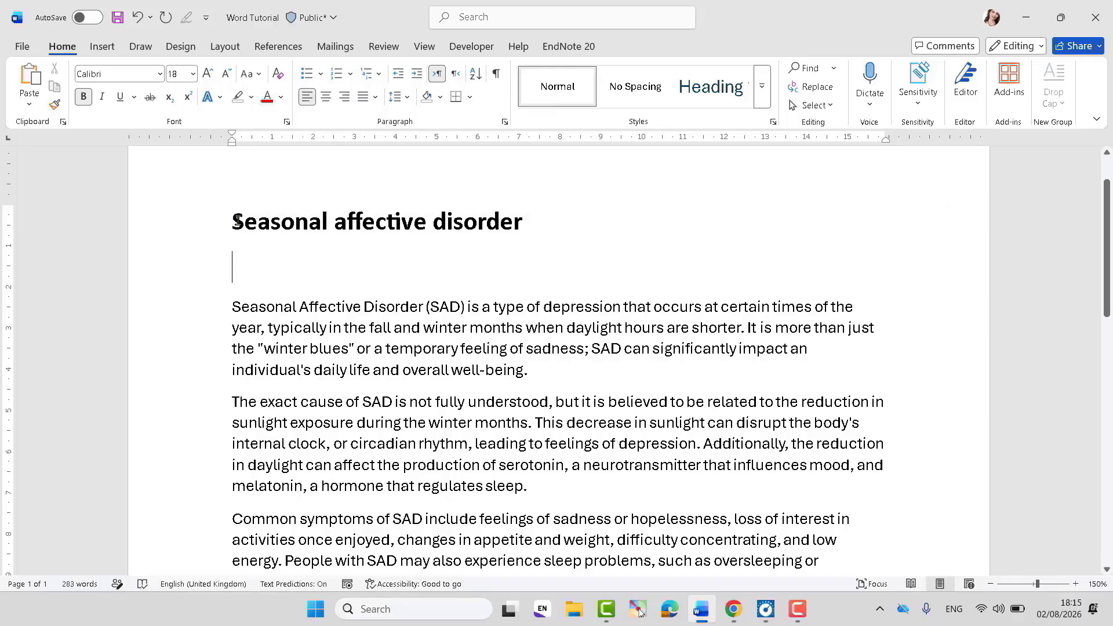
left_click_drag(240, 220, 233, 220)
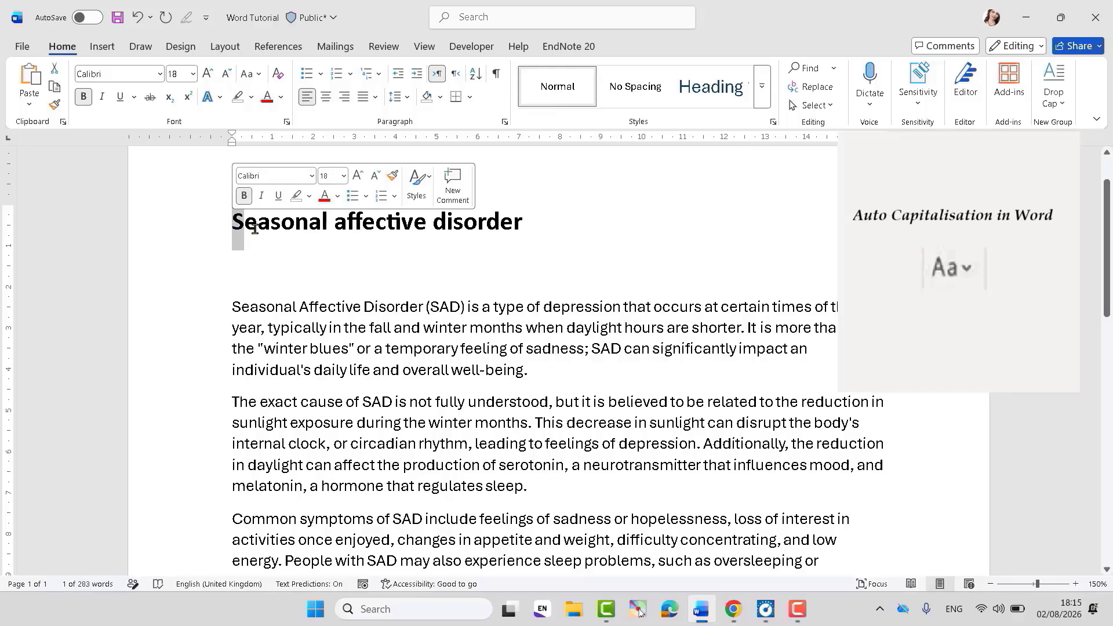
left_click(270, 240)
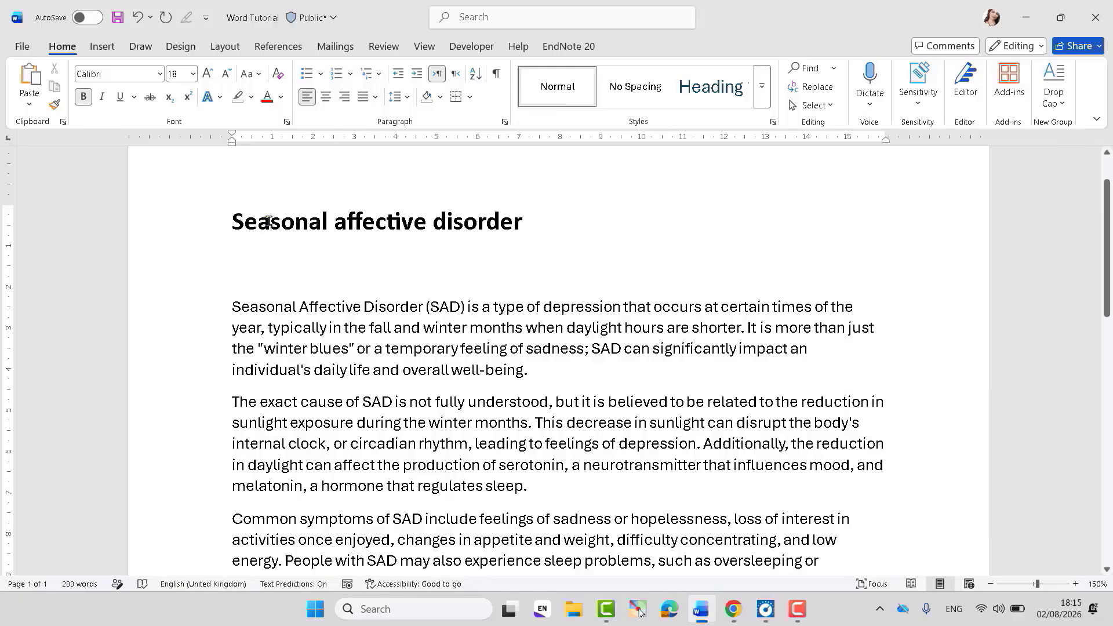
Step: Change the title line's case to Capitalise Each Word and check the initial letter of each word
left_click(259, 74)
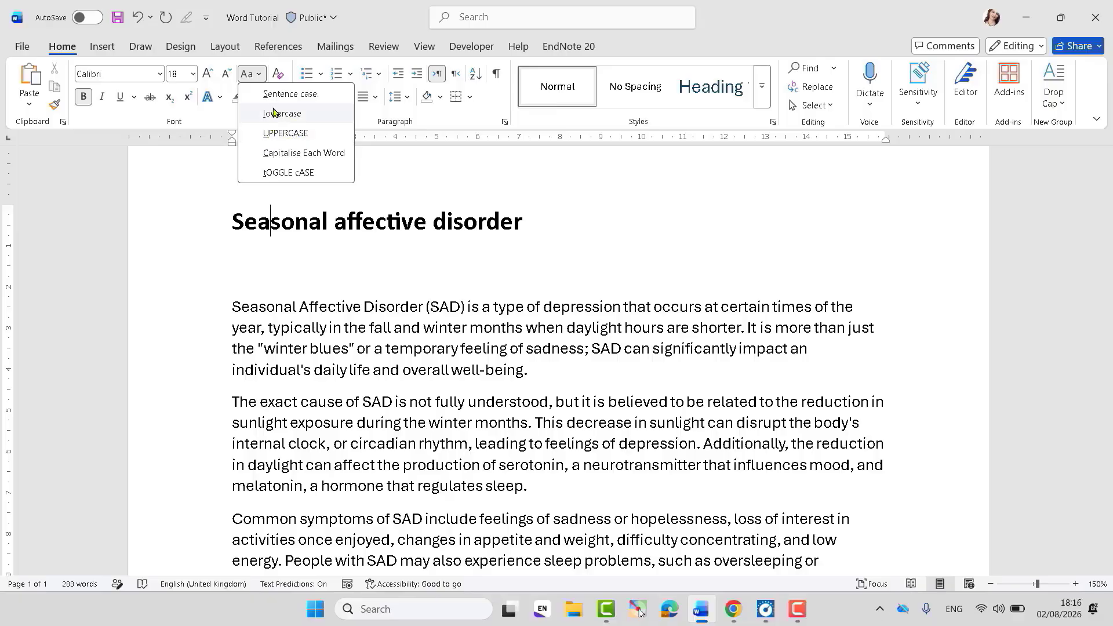
left_click(290, 227)
triple_click(290, 227)
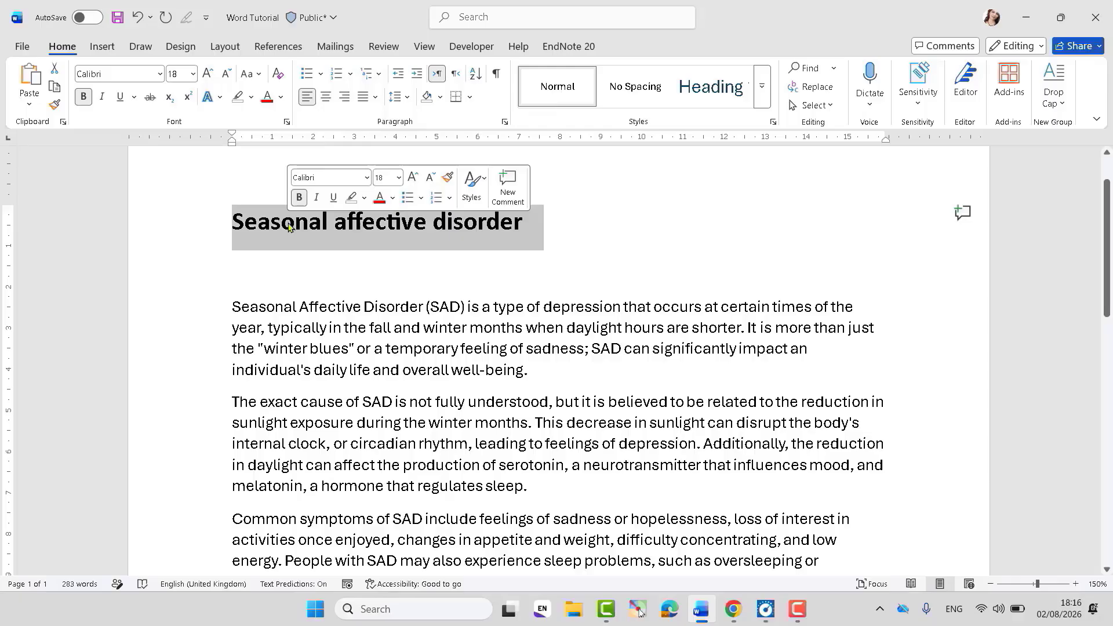
left_click(258, 75)
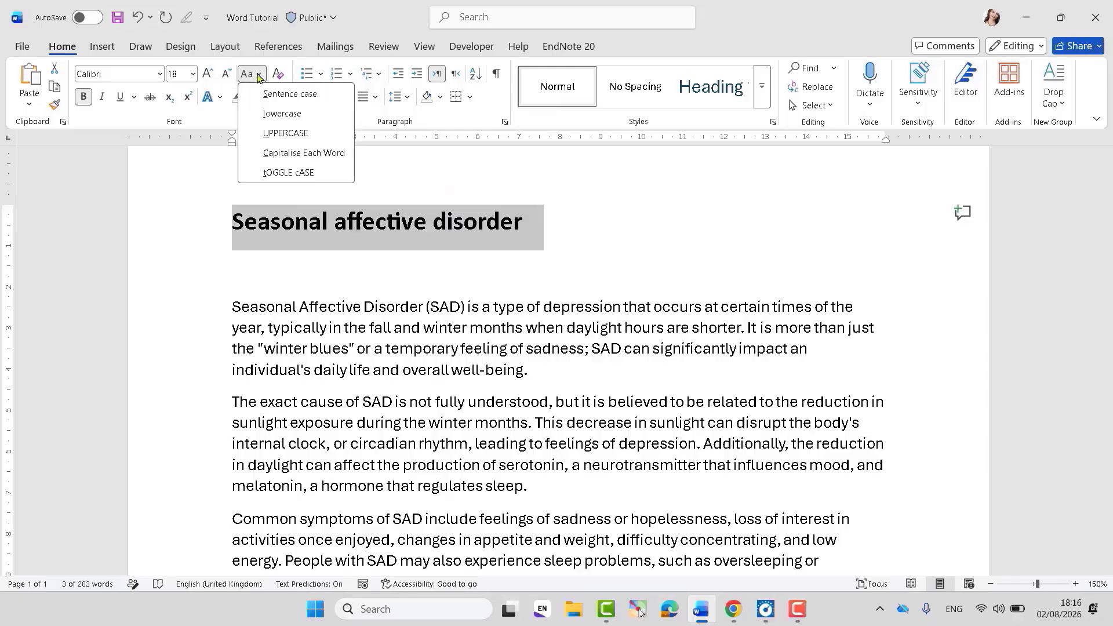
left_click(294, 156)
left_click(245, 229)
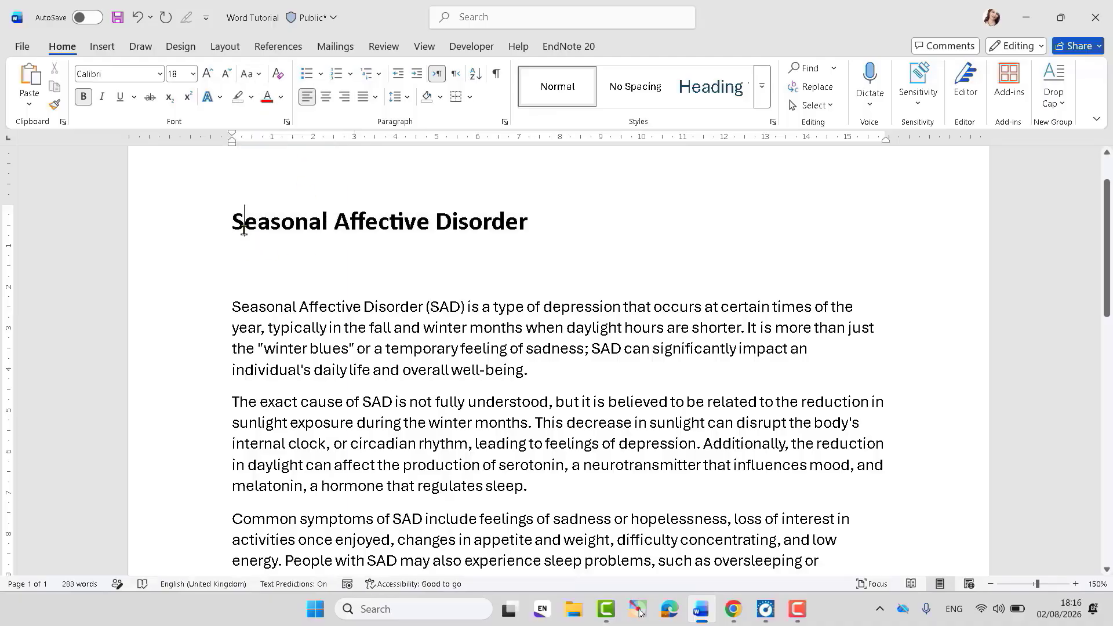
left_click_drag(244, 229, 224, 218)
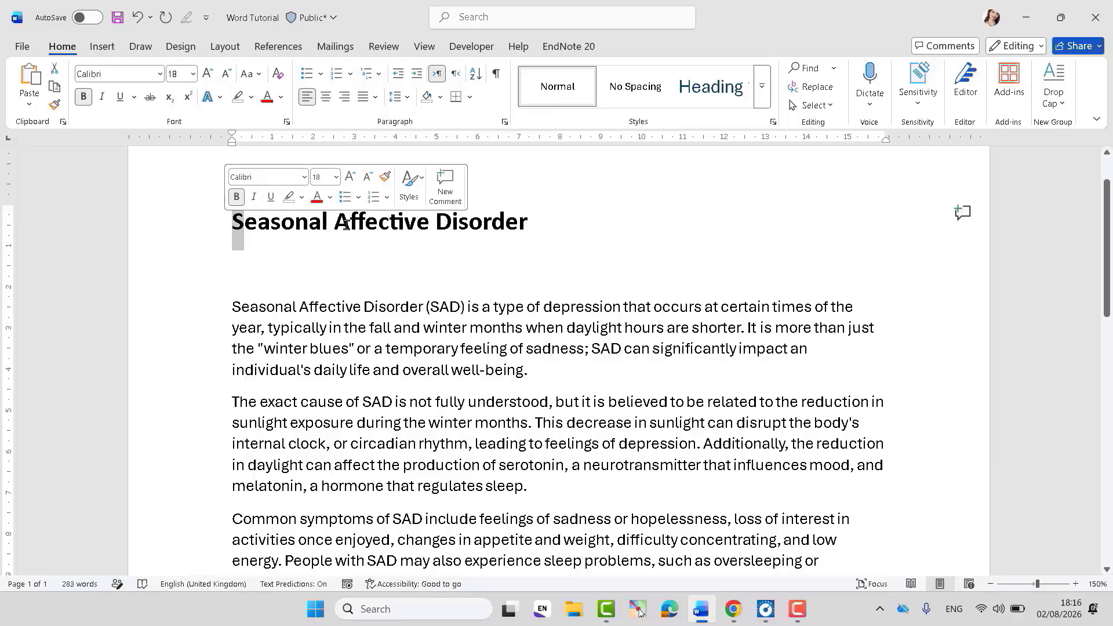
left_click_drag(346, 225, 334, 226)
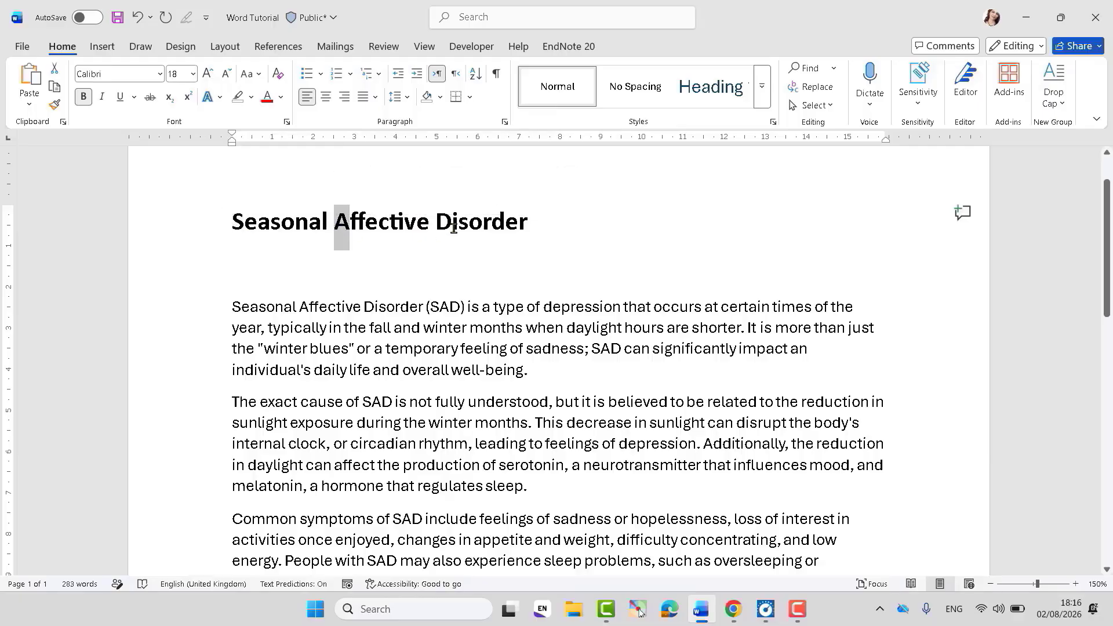
left_click_drag(454, 227, 436, 226)
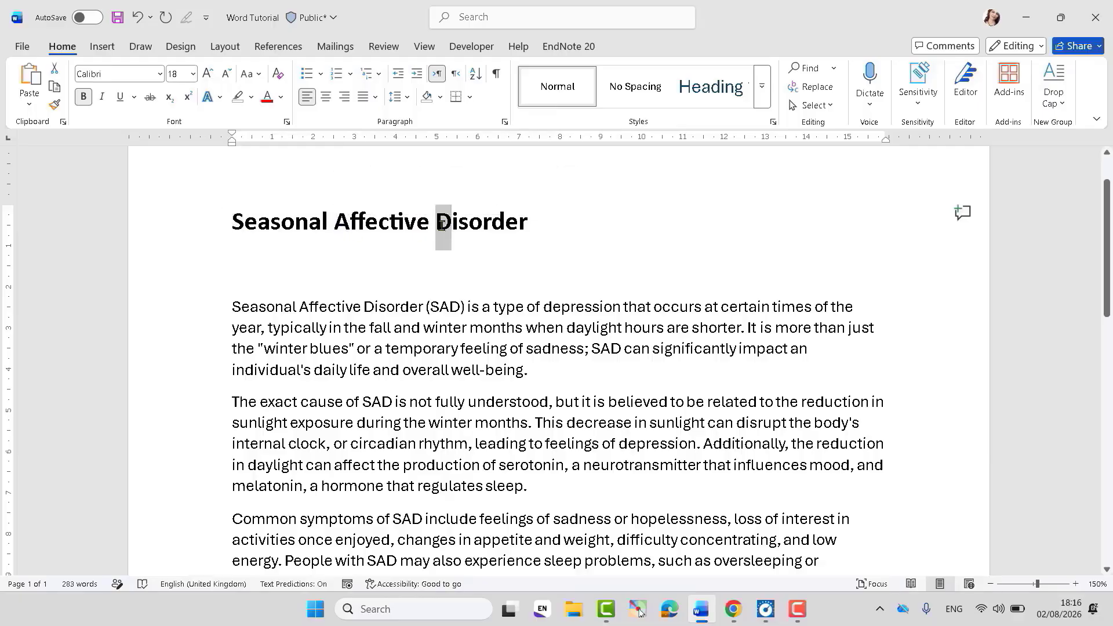
left_click(411, 262)
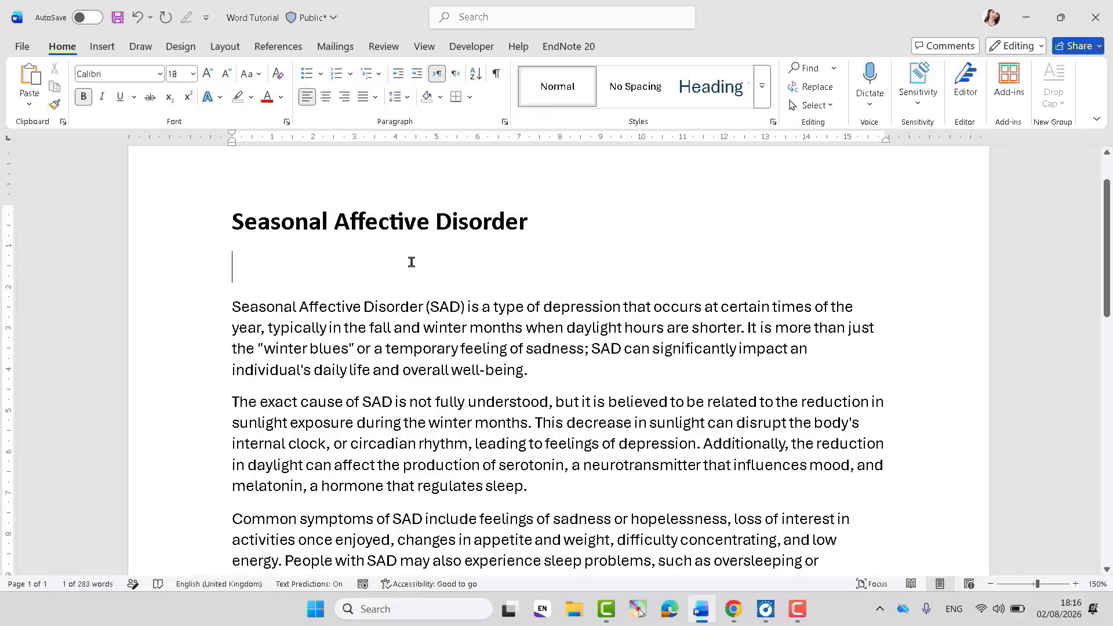
Step: Set the whole title line back to lowercase
triple_click(309, 221)
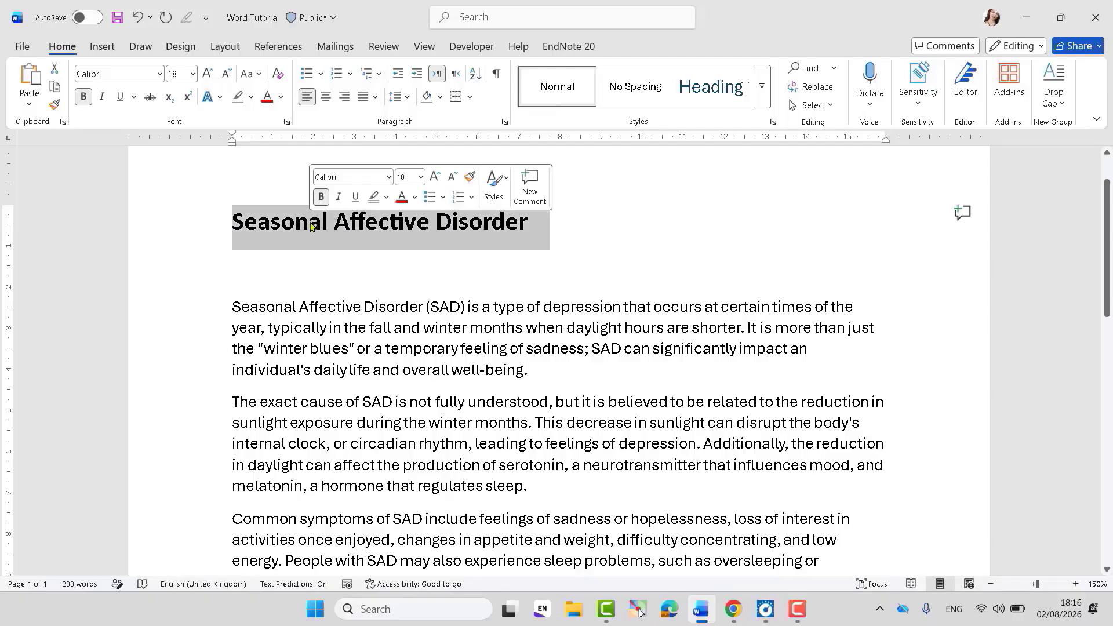
left_click(261, 74)
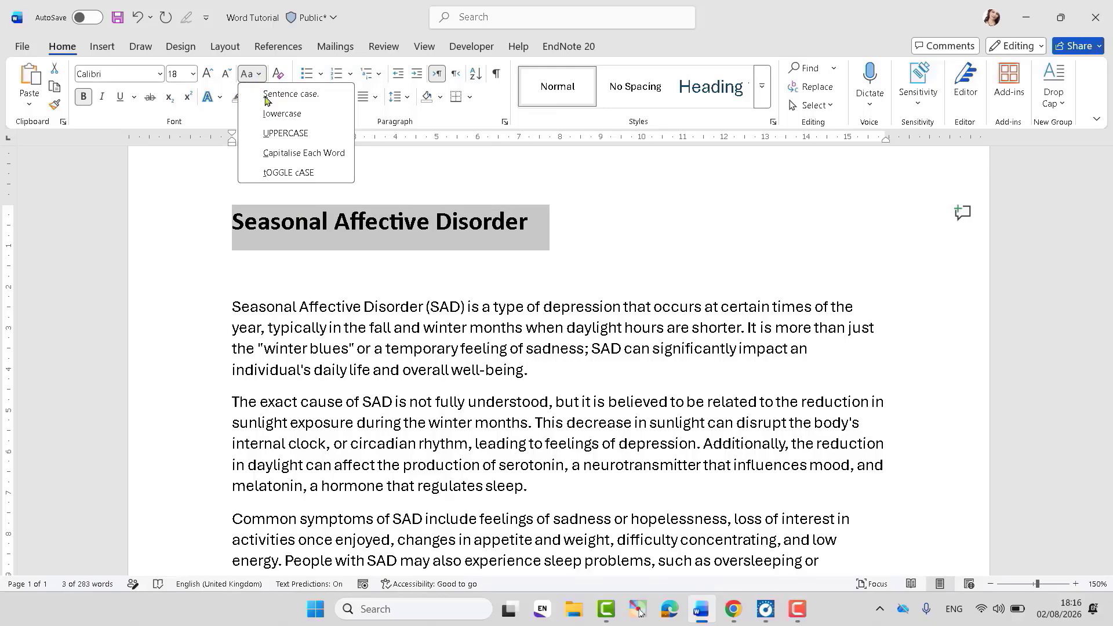
left_click(287, 113)
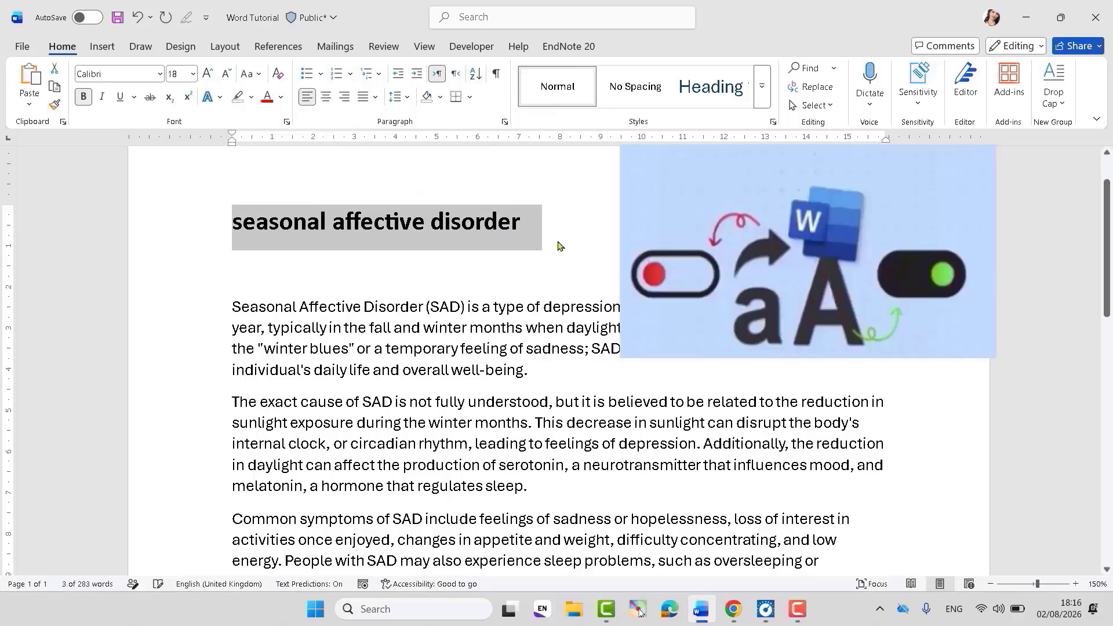
left_click(539, 237)
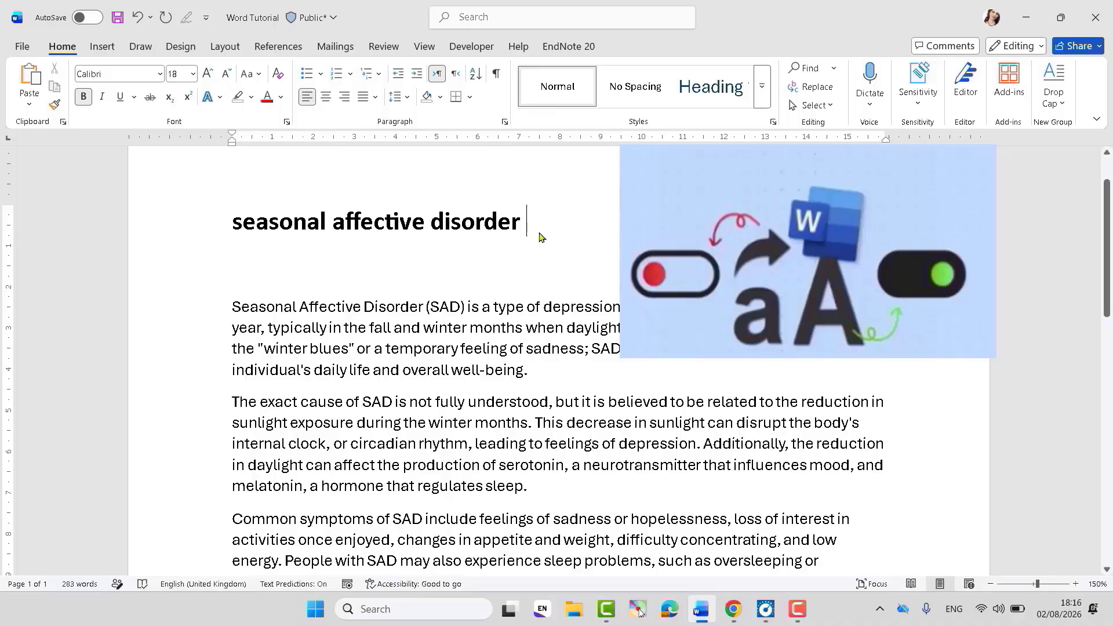
Step: Copy "The exact cause" from the second body paragraph and paste it on its own line between the title and the first paragraph
left_click(421, 307)
left_click_drag(389, 308, 299, 308)
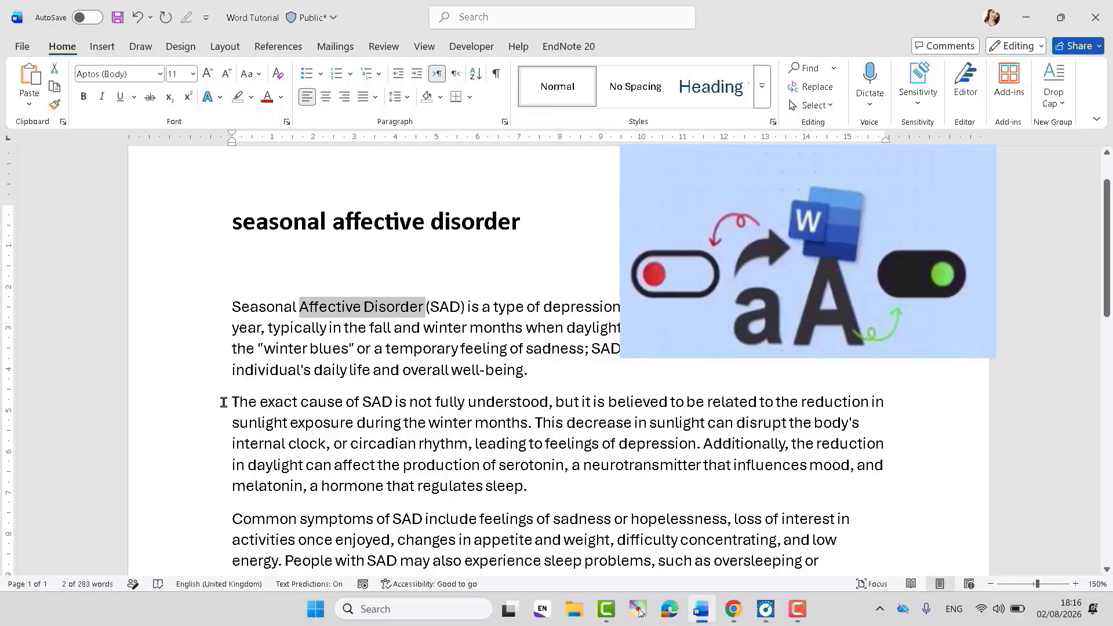
left_click_drag(227, 401, 341, 398)
key("ctrl+c")
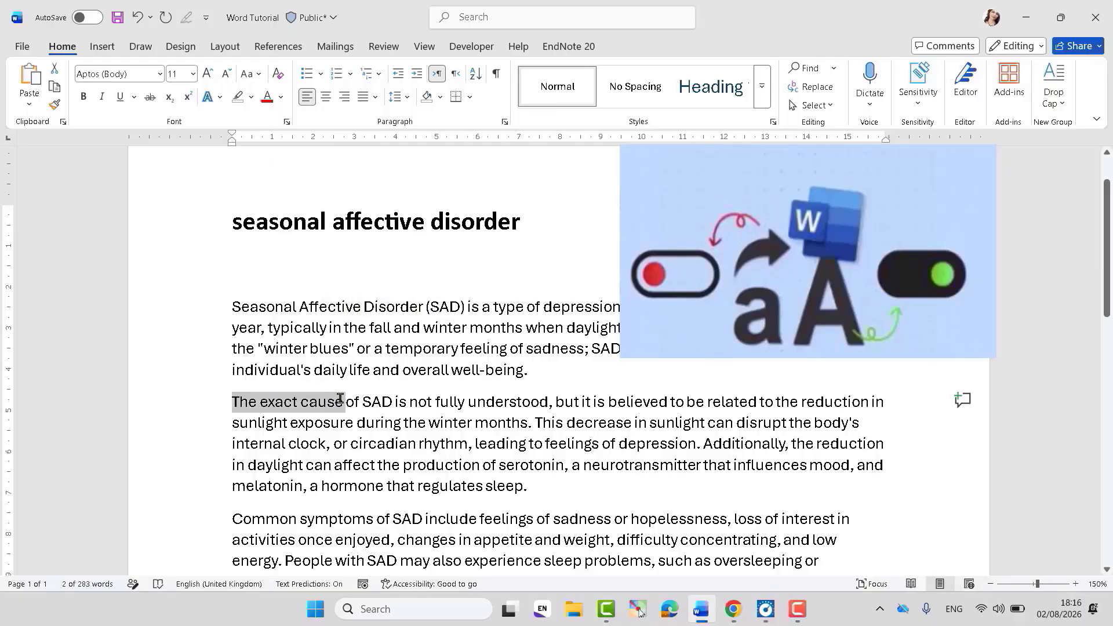
left_click(235, 263)
key("Return")
key("Return")
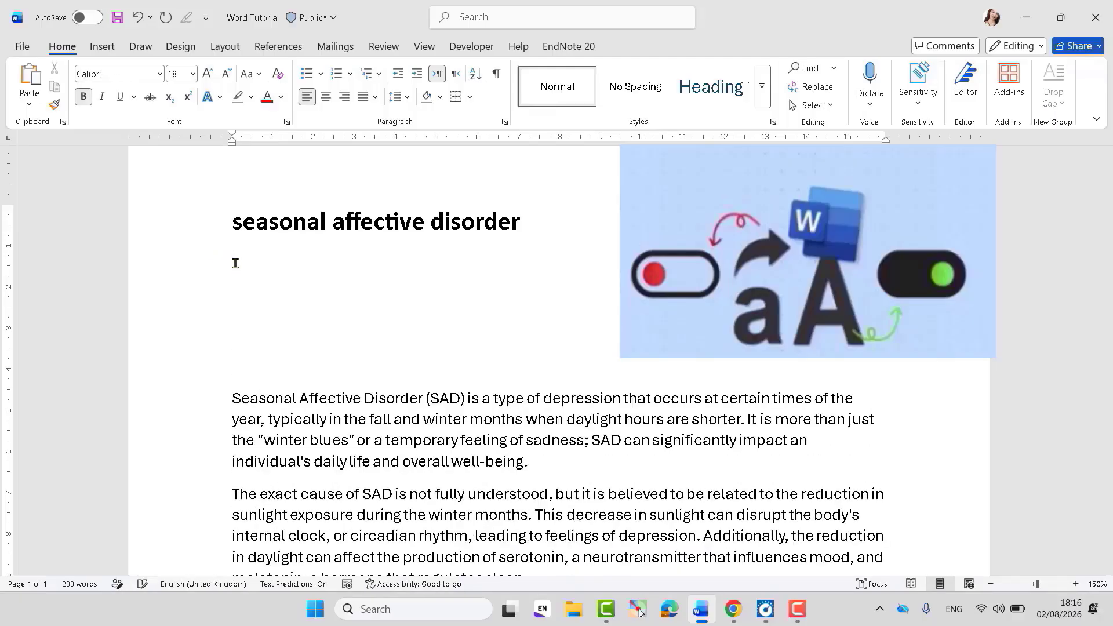
key("ctrl+v")
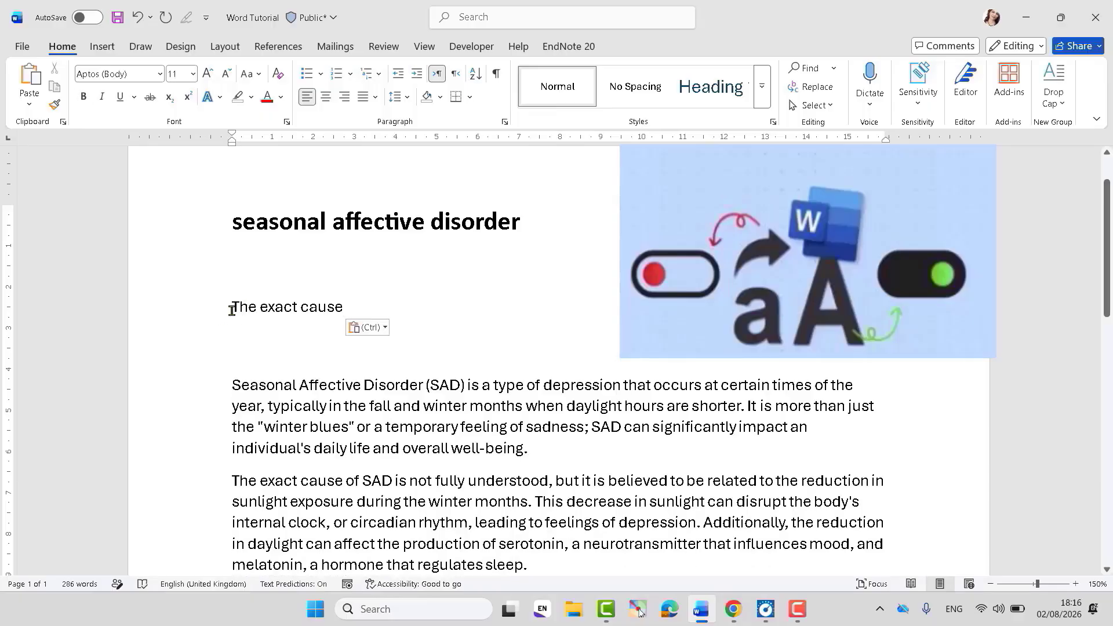
Step: Add a new empty line directly below the pasted "The exact cause" line
left_click_drag(232, 308, 240, 312)
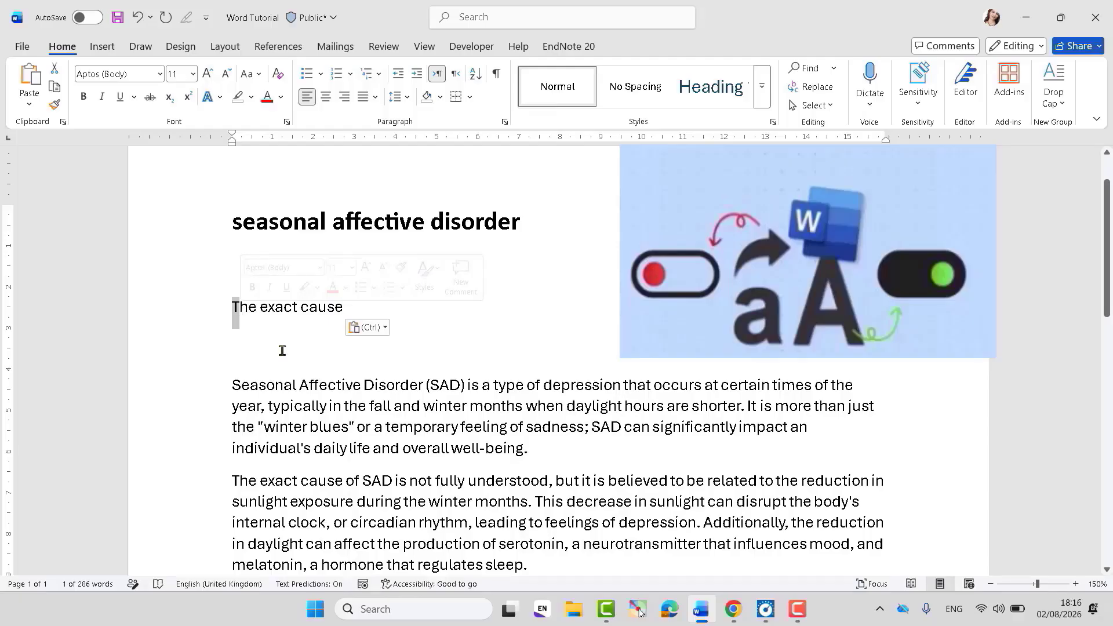
left_click(226, 303)
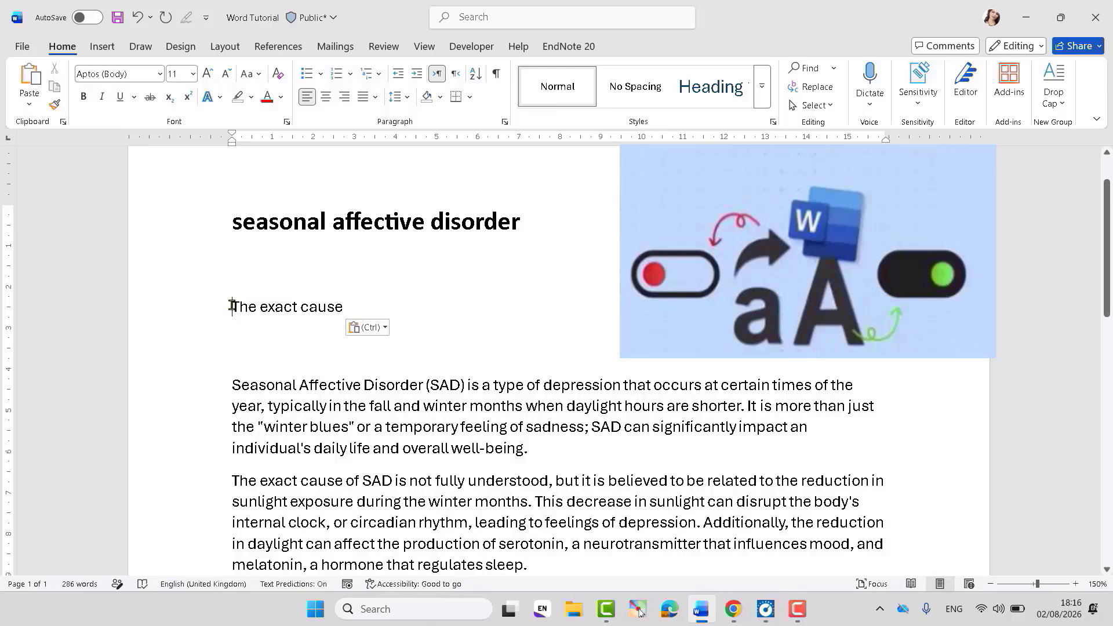
double_click(256, 306)
left_click(346, 307)
key("Return")
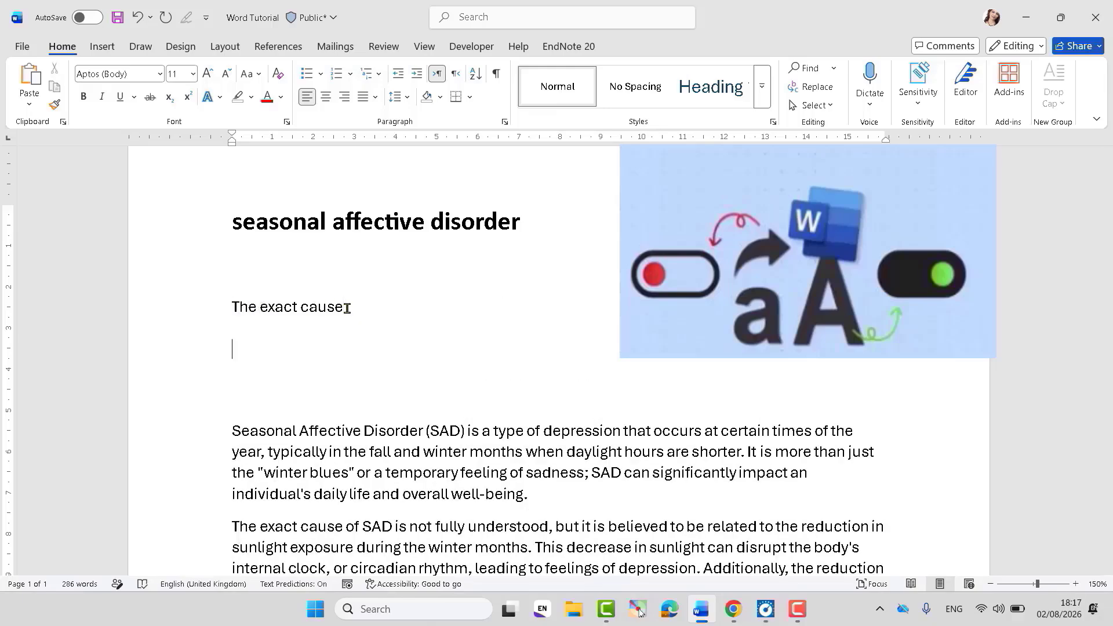
Step: Write "tHE exact cause" on the new line as a toggled-case example, and delete it again
type("t")
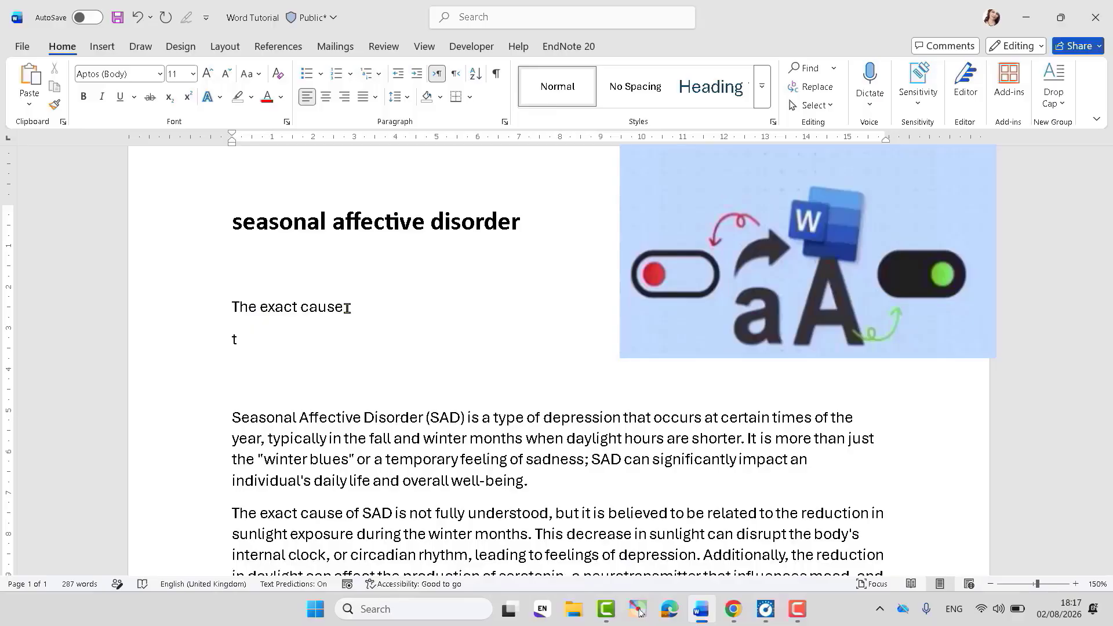
type("HE exact cause")
key("BackSpace")
key("BackSpace")
key("BackSpace")
key("BackSpace")
key("BackSpace")
key("BackSpace")
key("BackSpace")
key("BackSpace")
key("BackSpace")
key("BackSpace")
key("BackSpace")
key("BackSpace")
key("BackSpace")
key("BackSpace")
key("BackSpace")
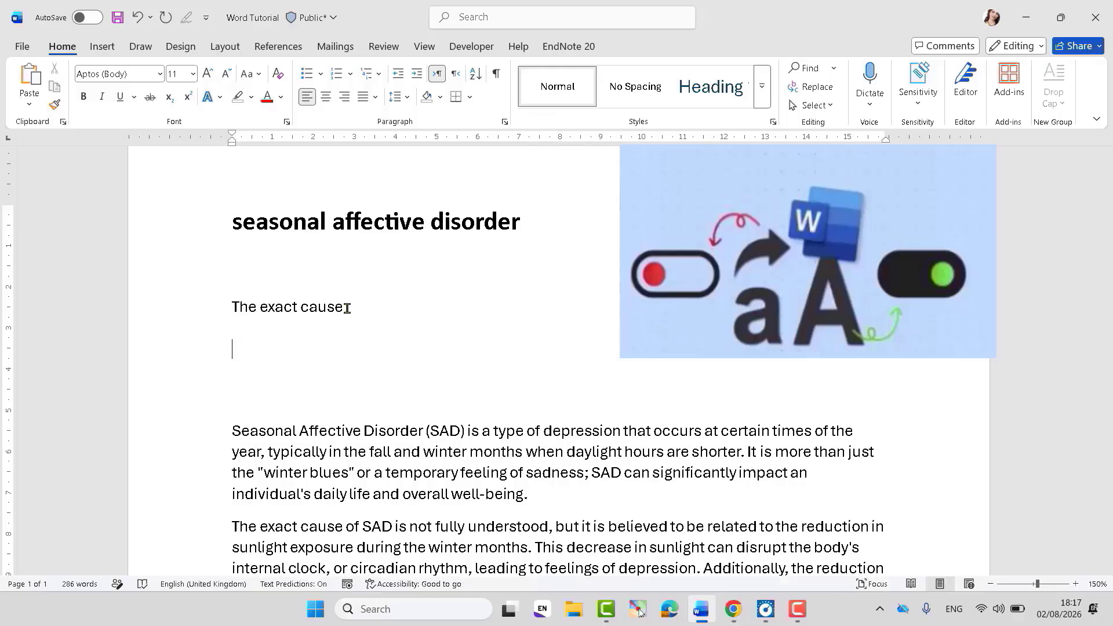
Step: Write "tHE" on the empty line below "The exact cause" and remove it again
type("t")
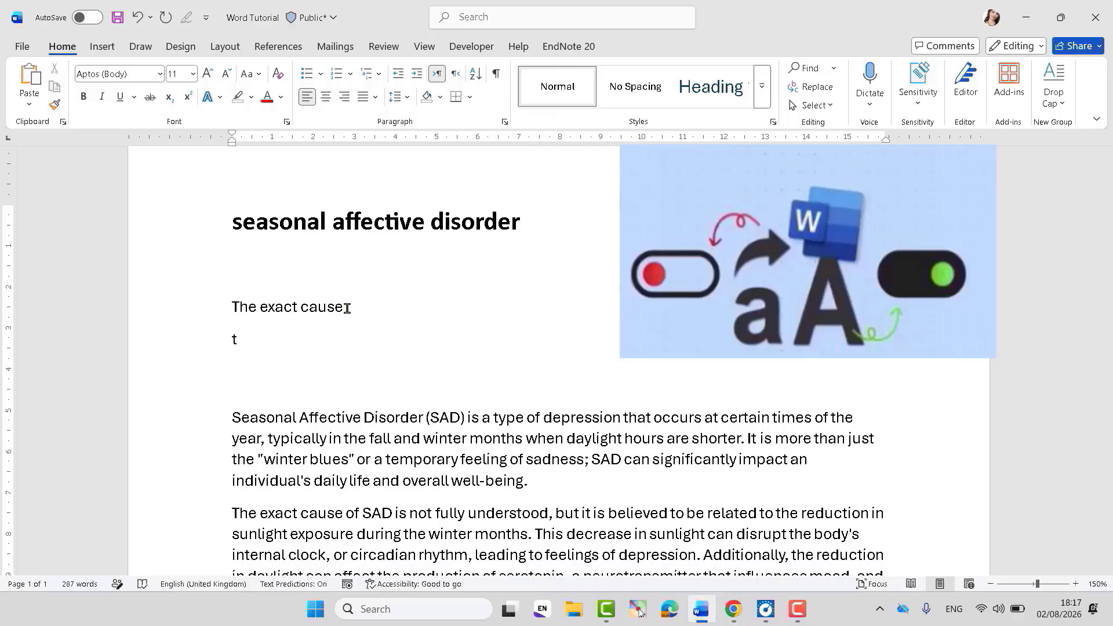
type("HE")
key("BackSpace")
key("BackSpace")
key("BackSpace")
key("BackSpace")
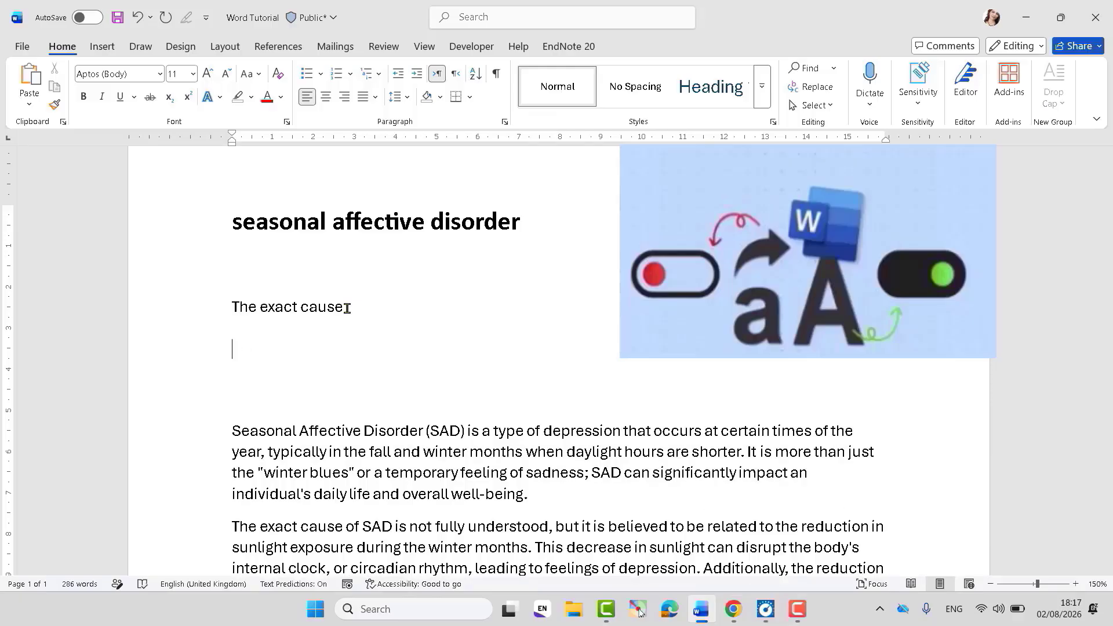
Step: Apply tOGGLE cASE to the pasted "The exact cause" line
left_click_drag(348, 307, 229, 305)
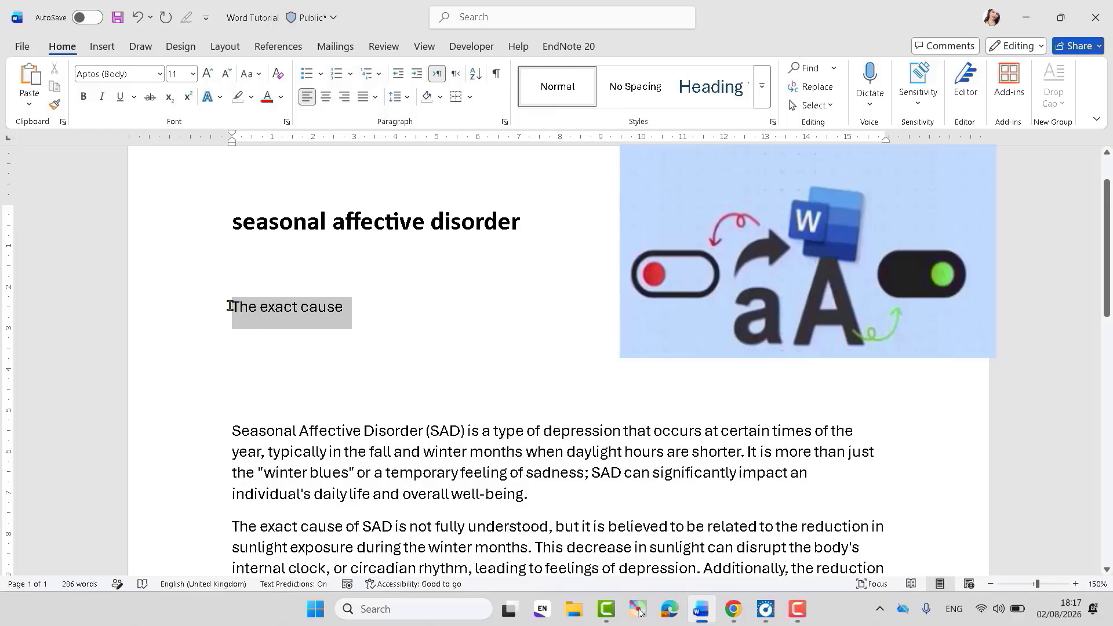
left_click(259, 77)
left_click(282, 173)
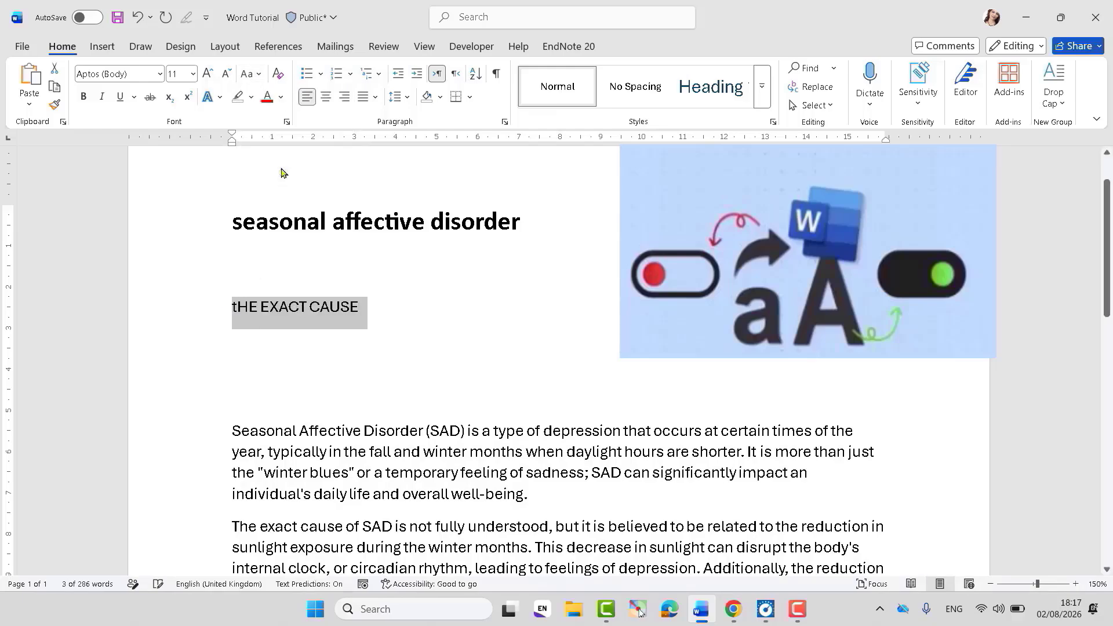
left_click(266, 359)
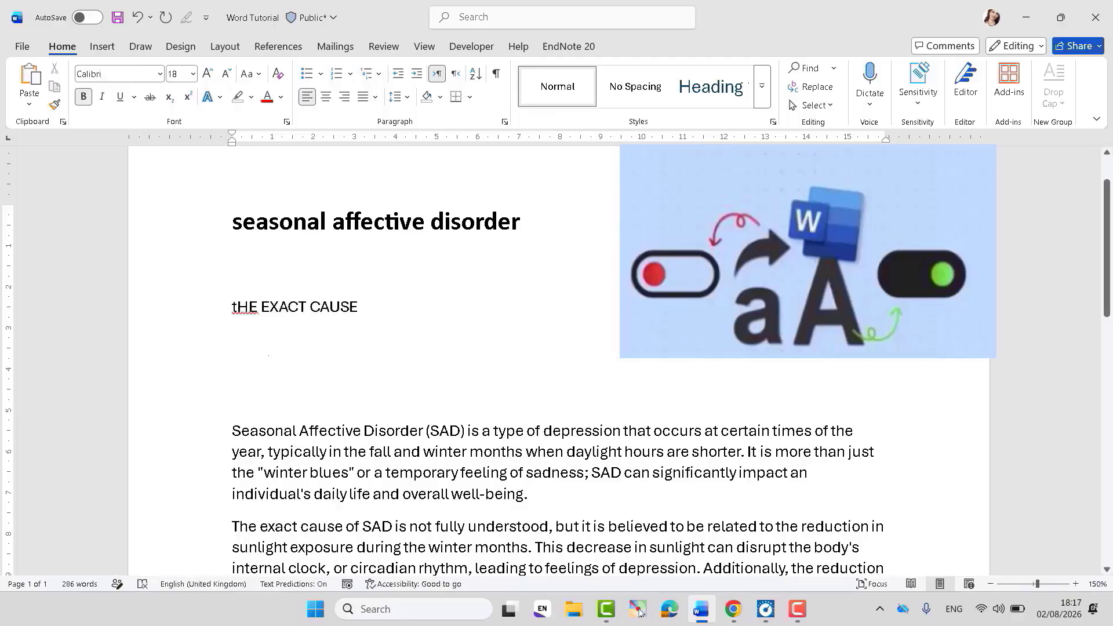
Step: Increase the font size of the "tHE EXACT CAUSE" line to 20
left_click_drag(233, 306, 377, 305)
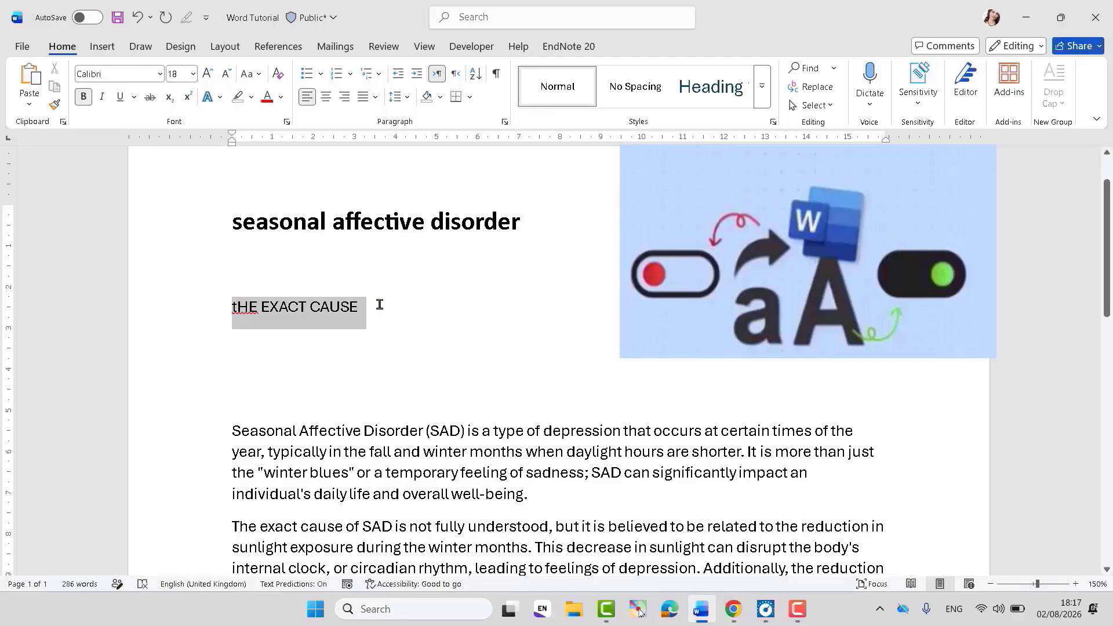
left_click(209, 78)
left_click(208, 79)
left_click(208, 78)
left_click(208, 78)
left_click(208, 79)
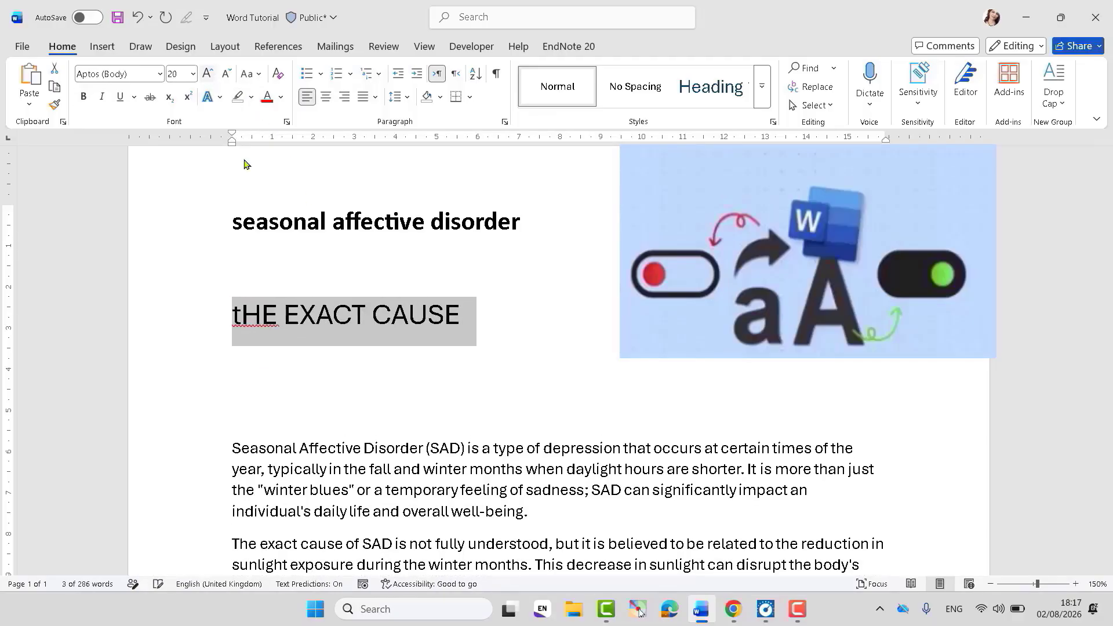
left_click(259, 458)
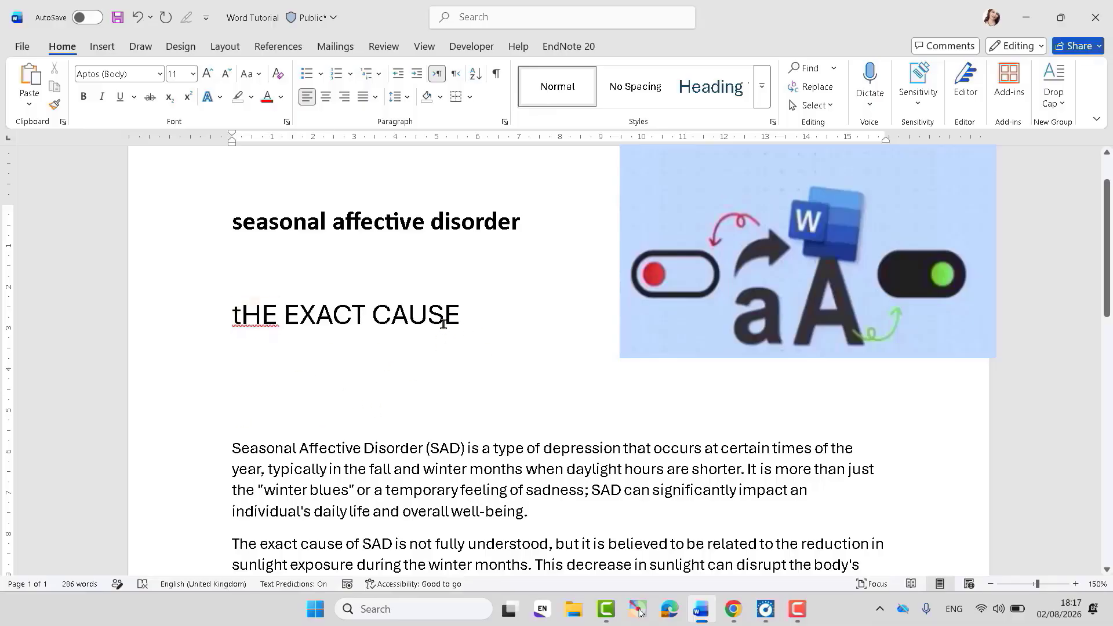
Step: Apply tOGGLE cASE to the "tHE EXACT CAUSE" line again
triple_click(222, 313)
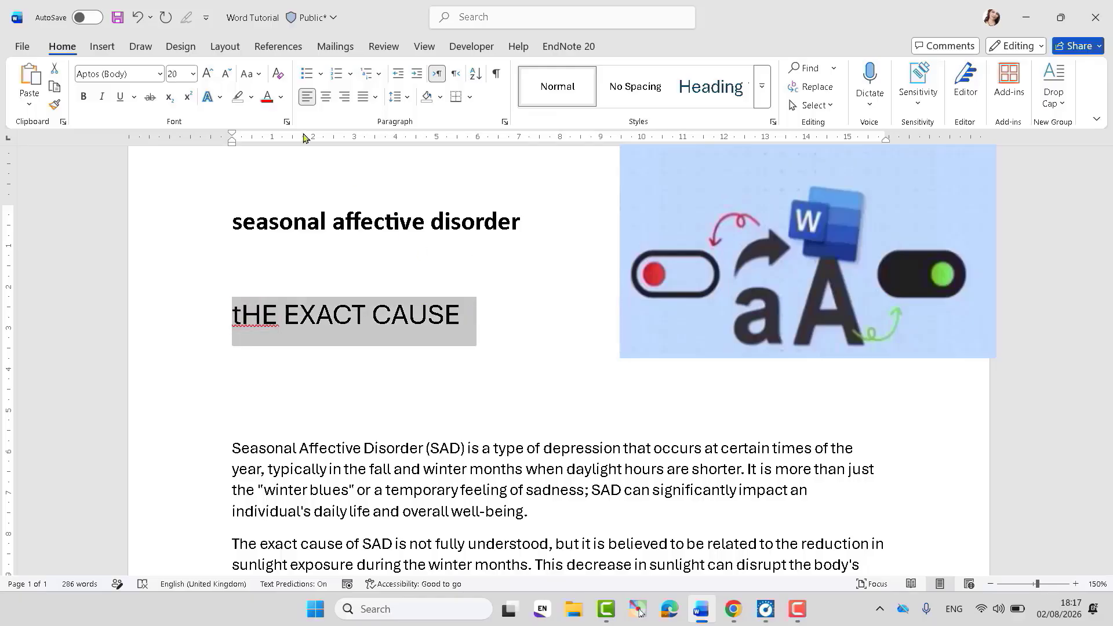
left_click(257, 75)
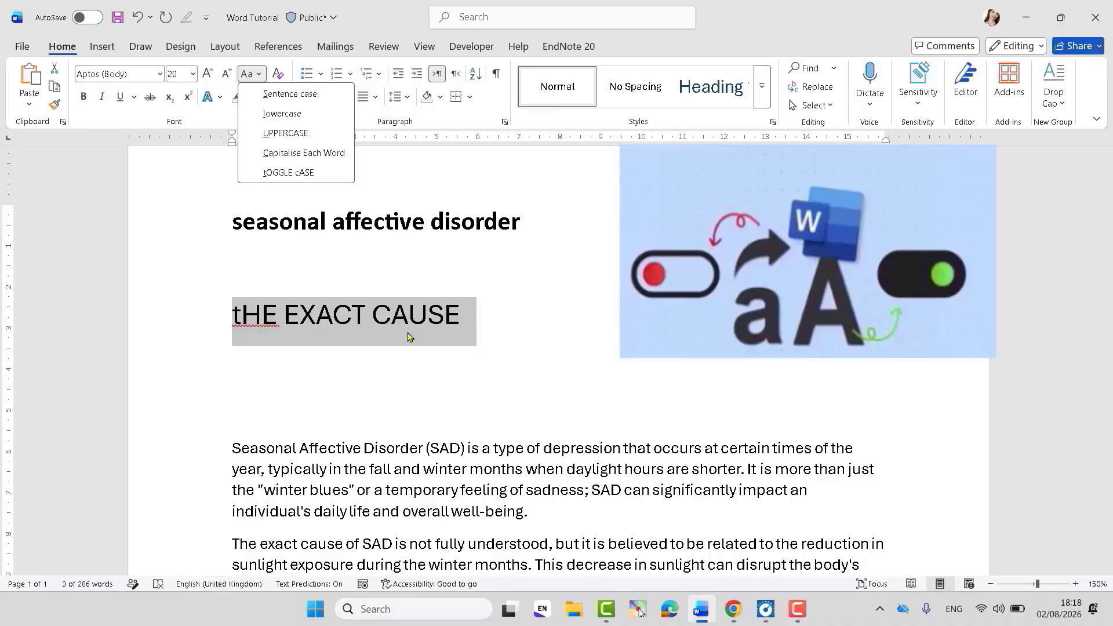
left_click(291, 174)
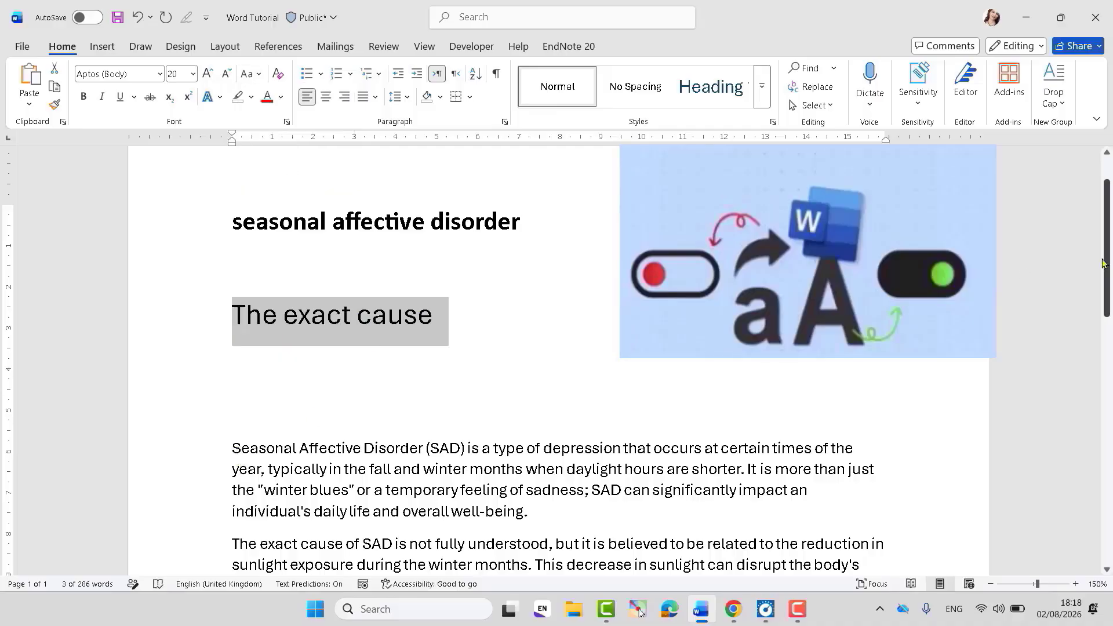
Step: Split "Common symptoms of" from its paragraph onto its own line, leaving two empty lines below it
scroll(1103, 262, "down", 5)
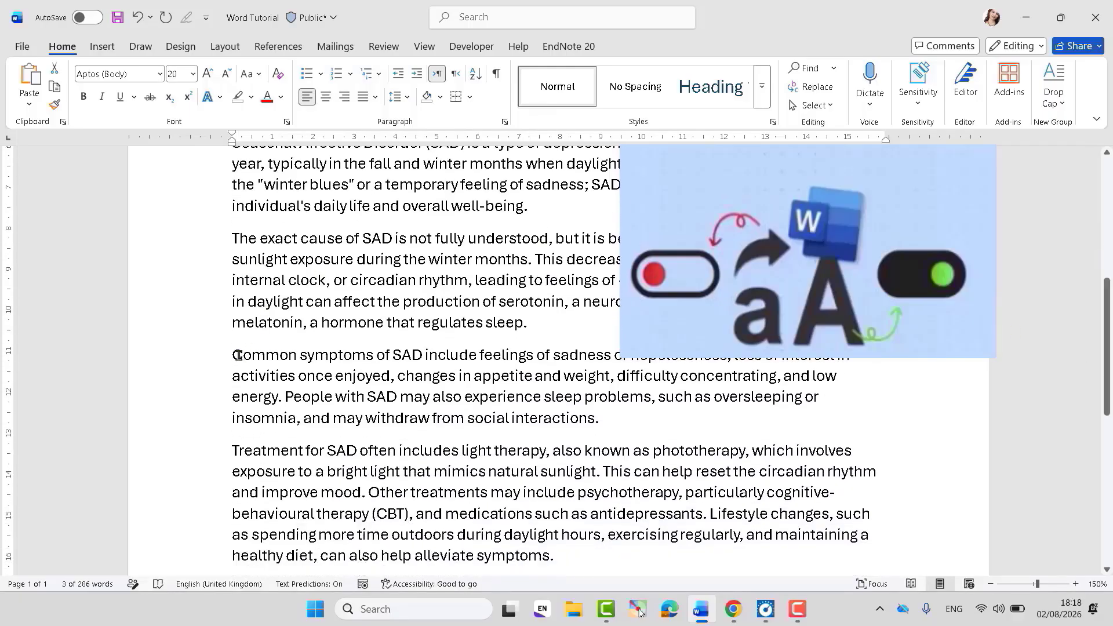
left_click_drag(227, 355, 388, 356)
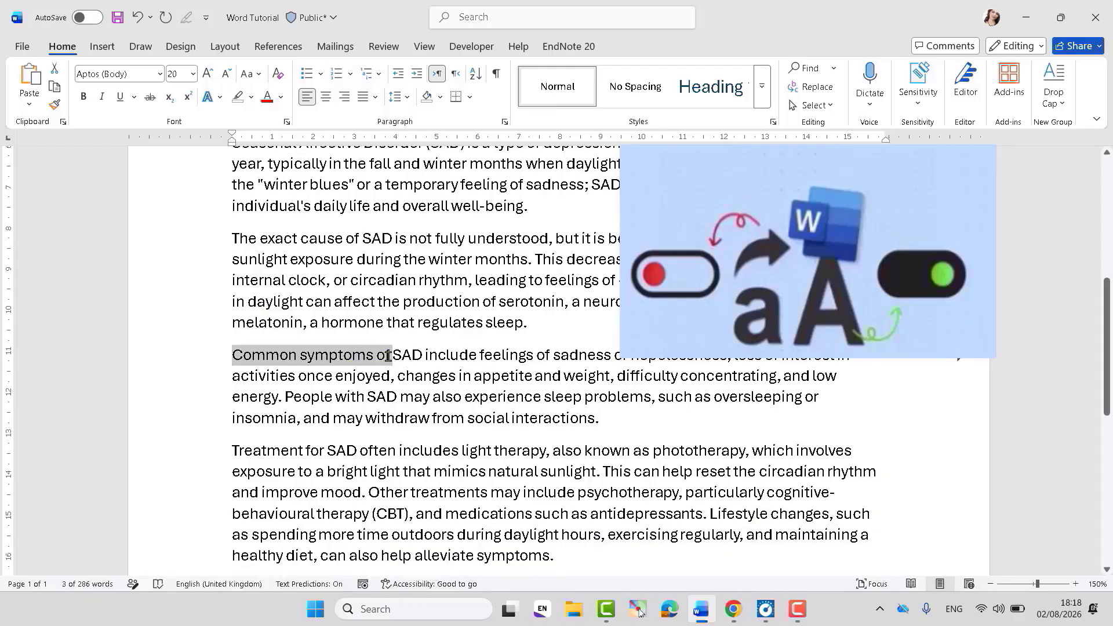
left_click(388, 356)
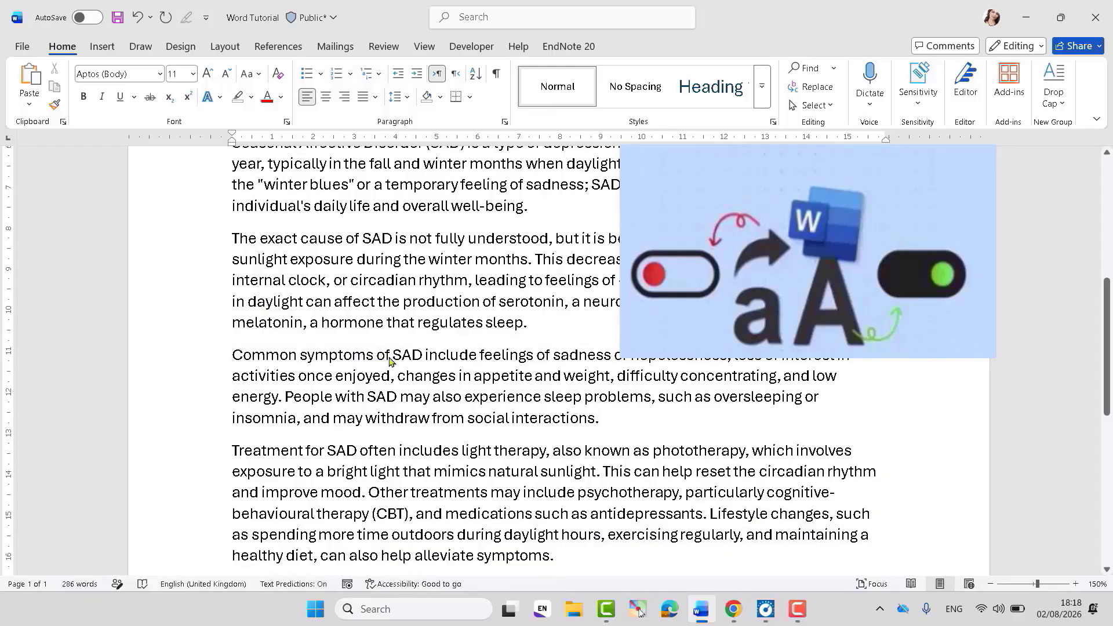
key("Return")
key("Return")
key("Return")
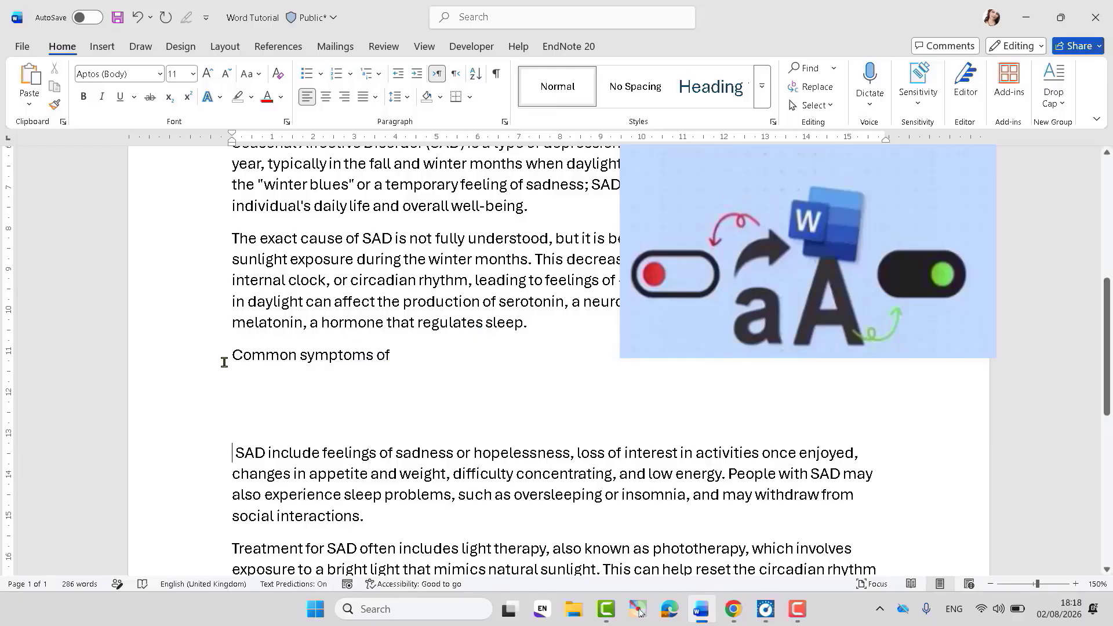
Step: Increase the font size of the "Common symptoms of" line to 16
left_click_drag(226, 359, 398, 359)
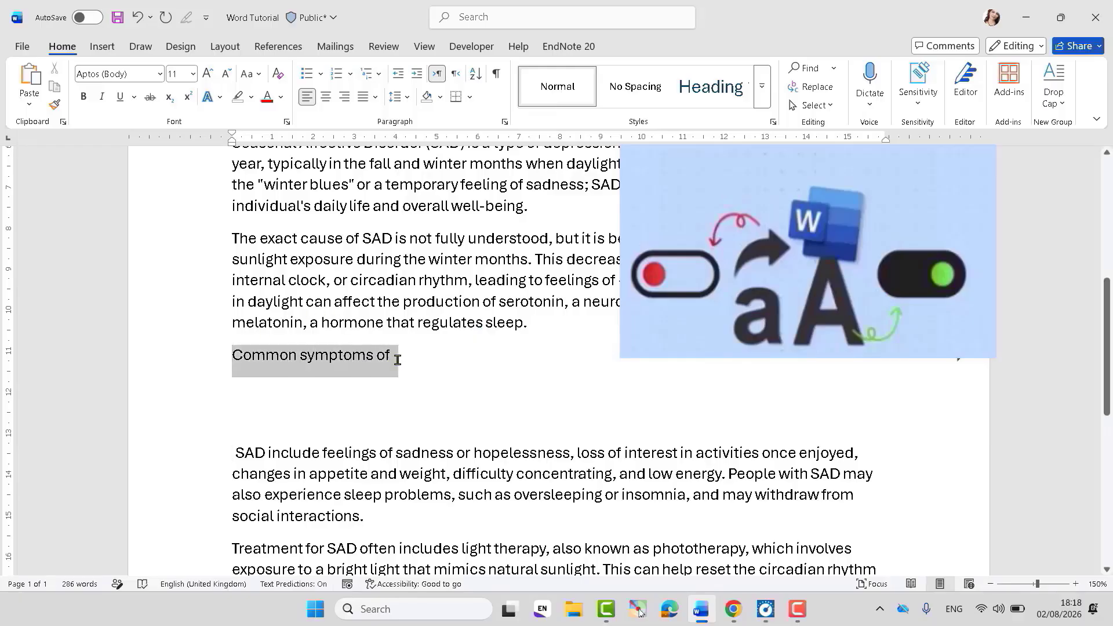
left_click(207, 73)
left_click(207, 74)
left_click(207, 74)
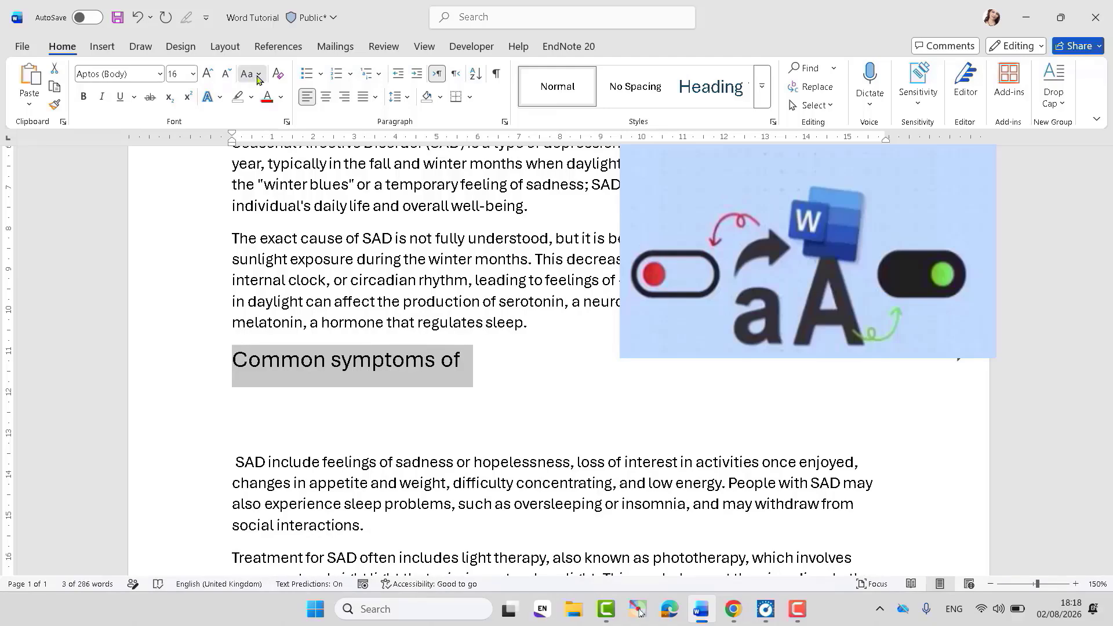
left_click(248, 73)
left_click(296, 421)
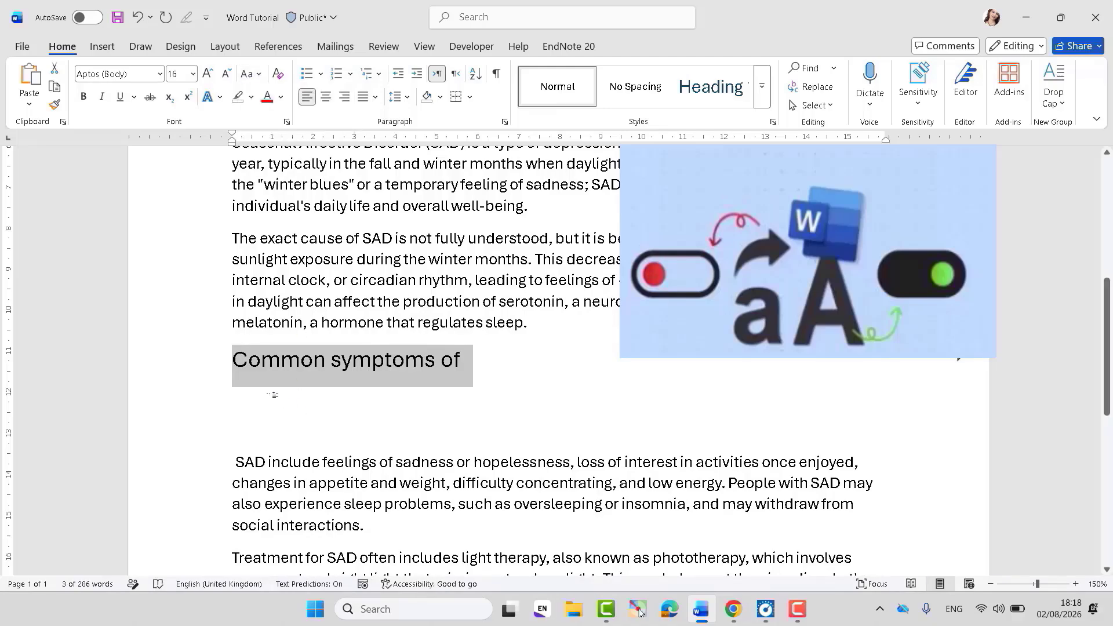
Step: Apply tOGGLE cASE to the whole "Common symptoms of" line
left_click(236, 364)
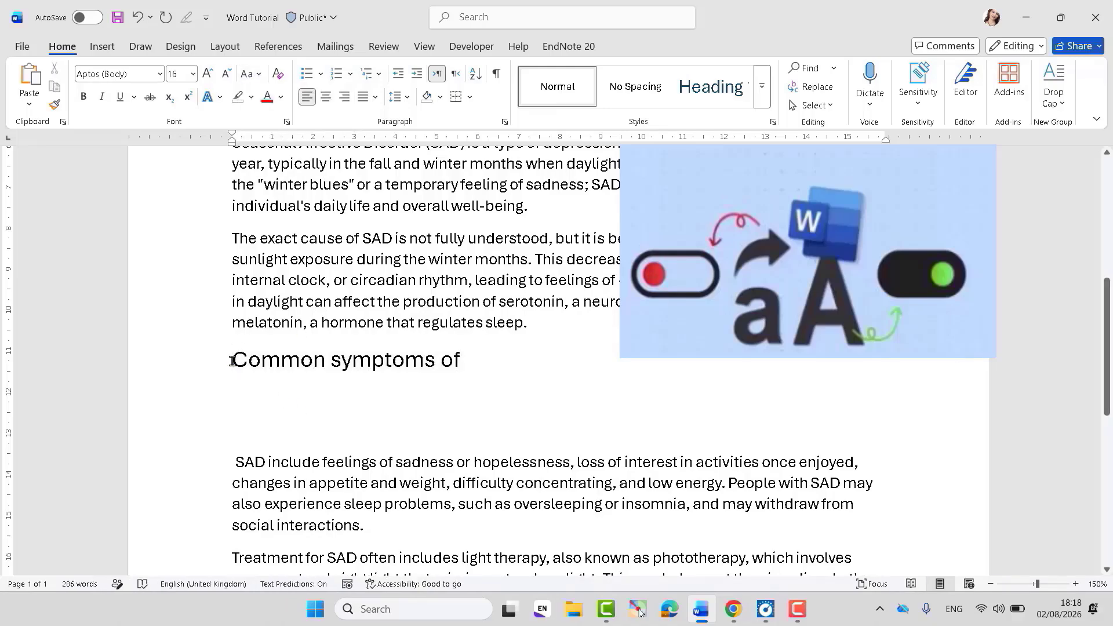
left_click_drag(235, 362, 240, 360)
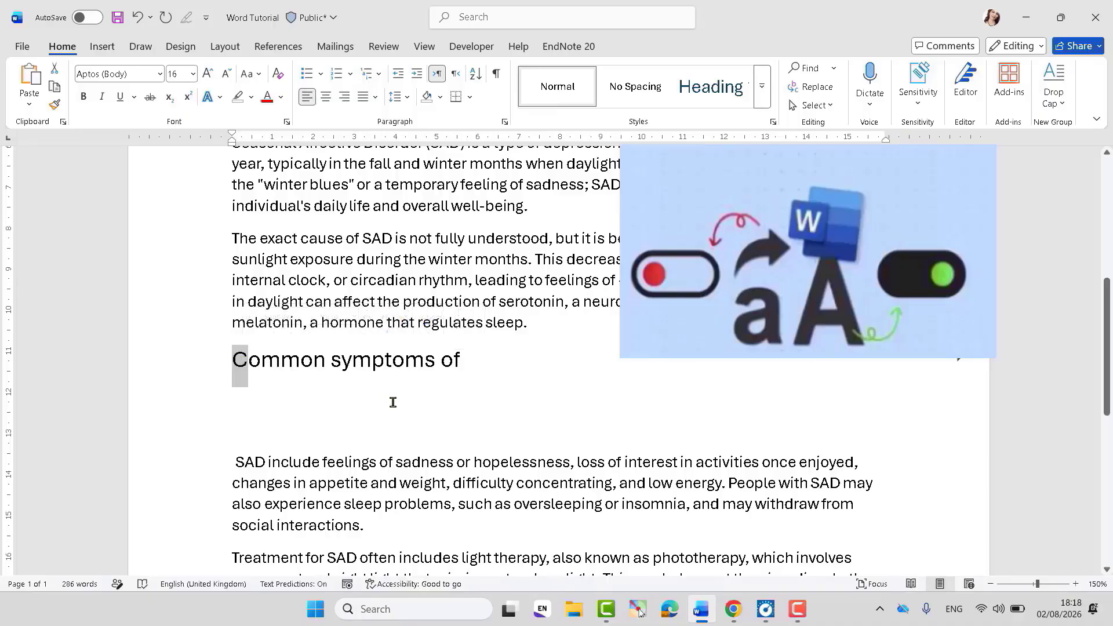
left_click(321, 400)
left_click_drag(247, 360, 231, 359)
left_click(291, 399)
left_click_drag(505, 358, 235, 359)
left_click(259, 74)
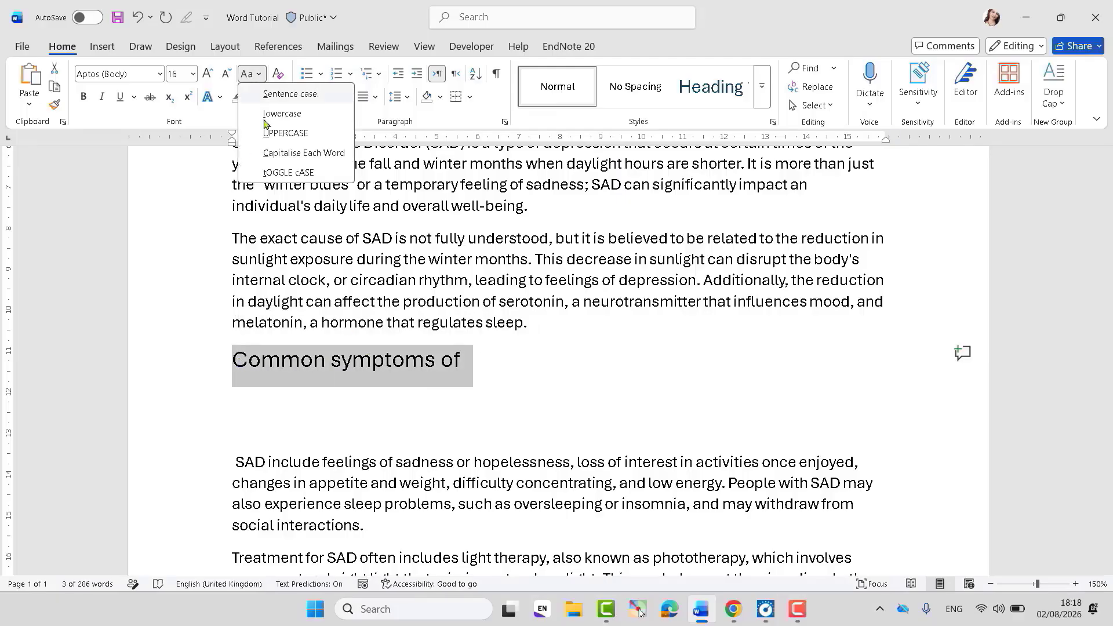
left_click(306, 177)
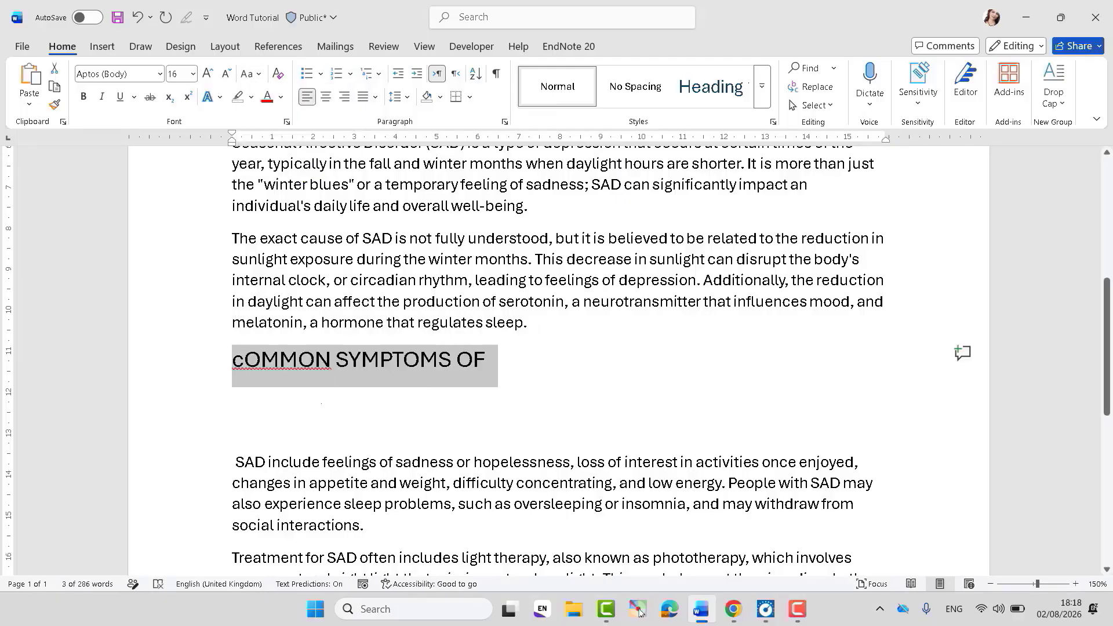
Step: Write "Comm" on the empty line below "cOMMON SYMPTOMS OF" and delete it again
left_click(380, 390)
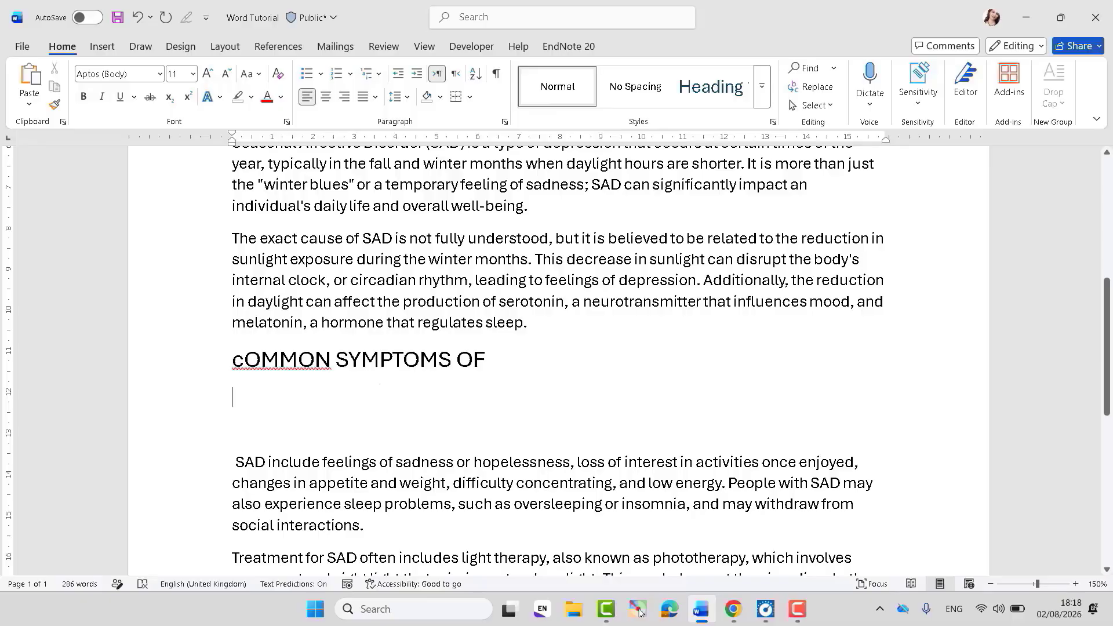
type("C")
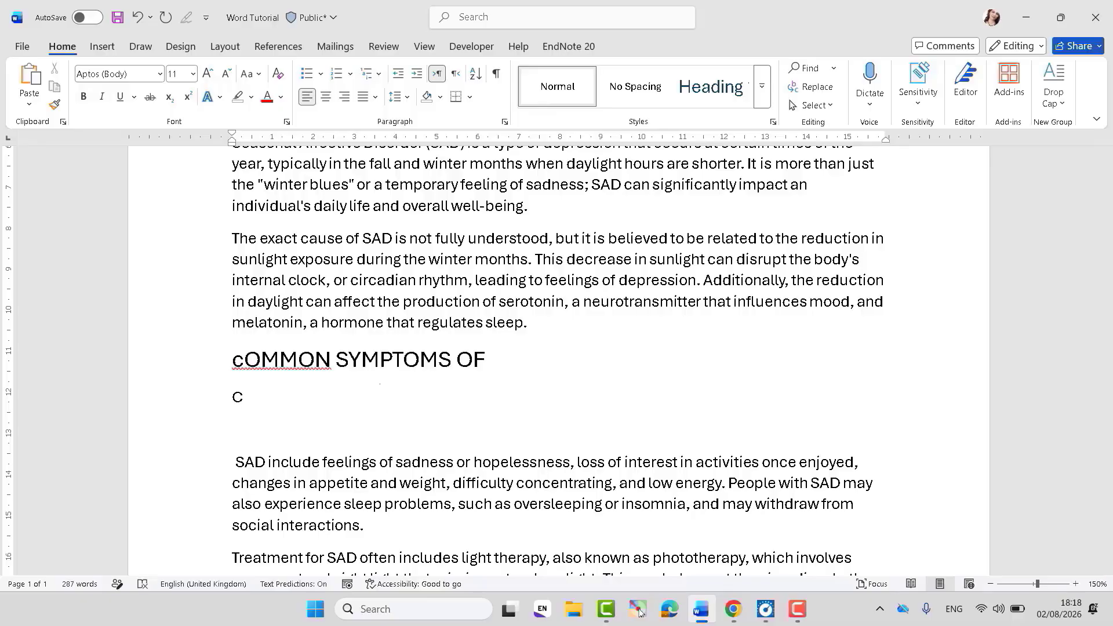
type("omm")
double_click(264, 397)
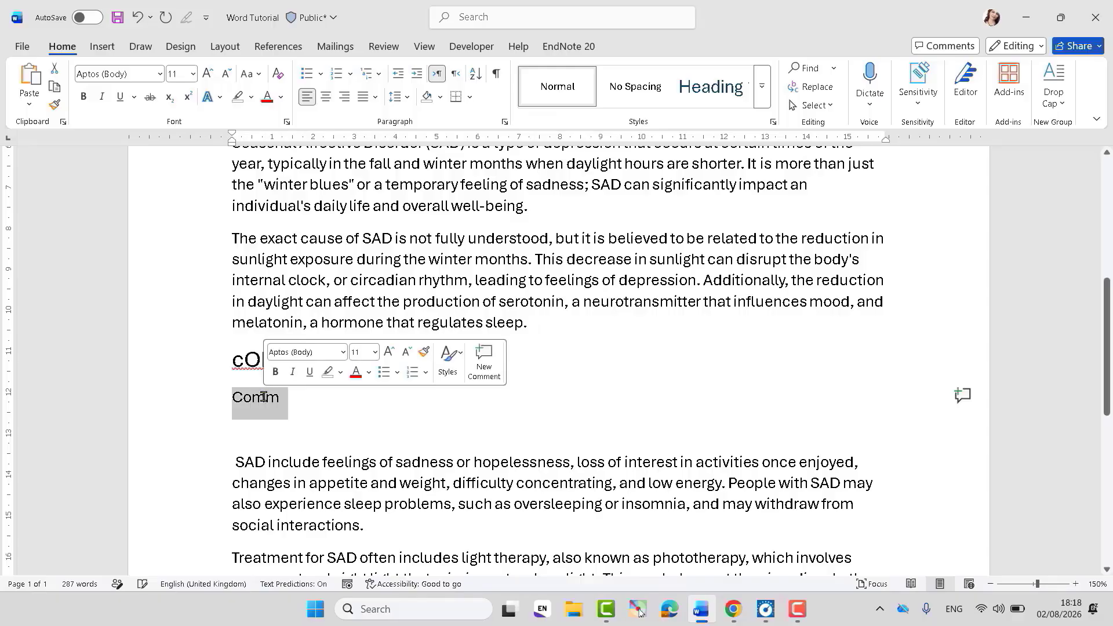
key("BackSpace")
Step: Toggle the case of the "cOMMON SYMPTOMS OF" line once more
left_click_drag(225, 361, 532, 367)
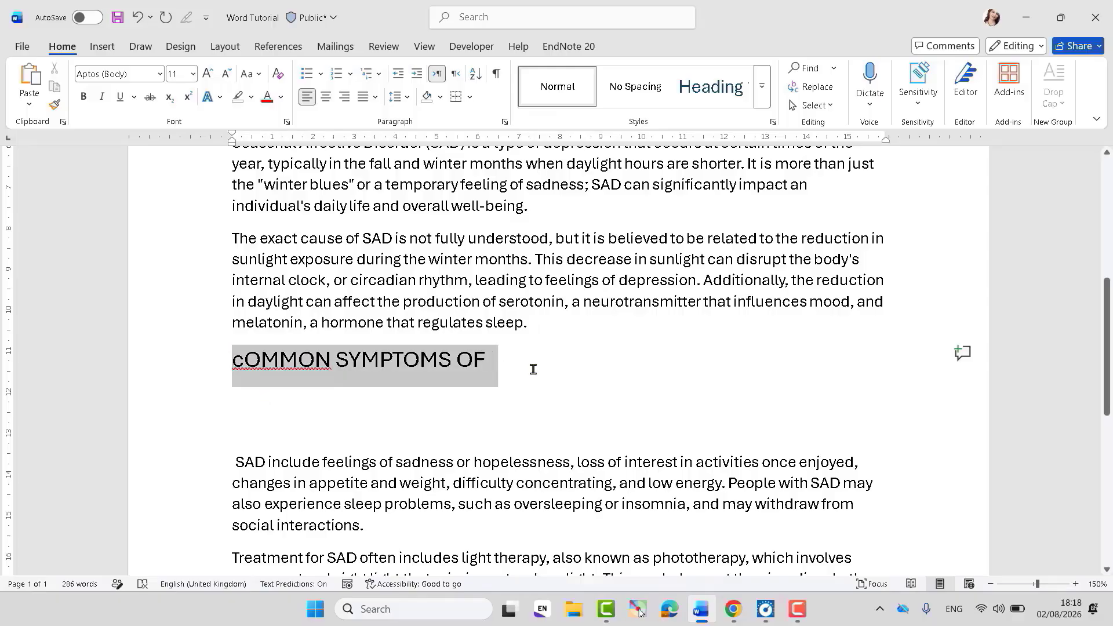
left_click(259, 75)
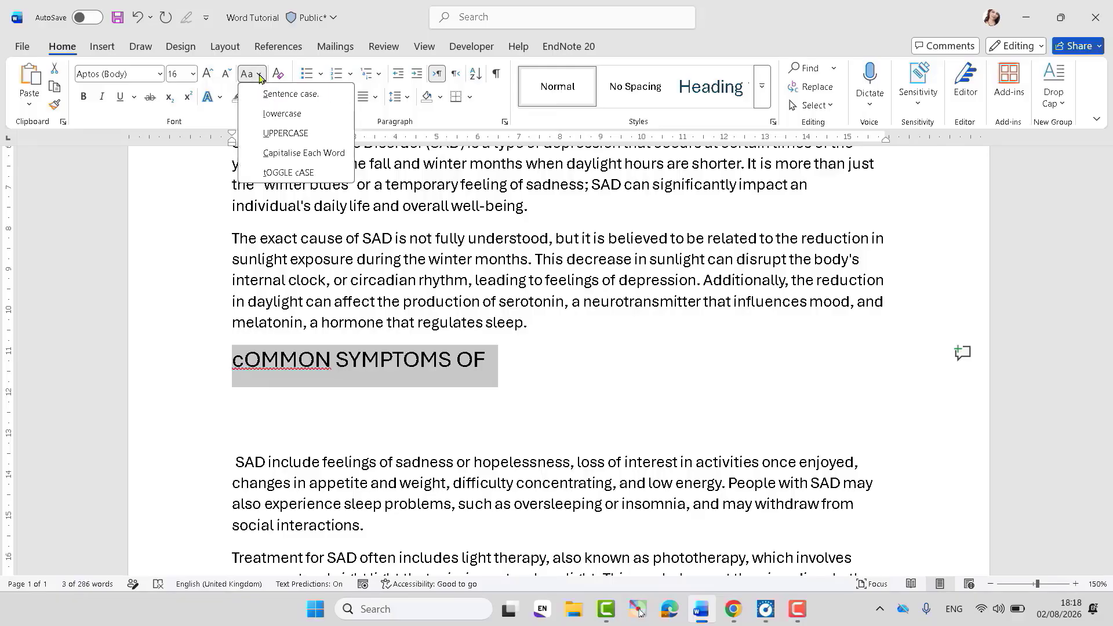
left_click(301, 173)
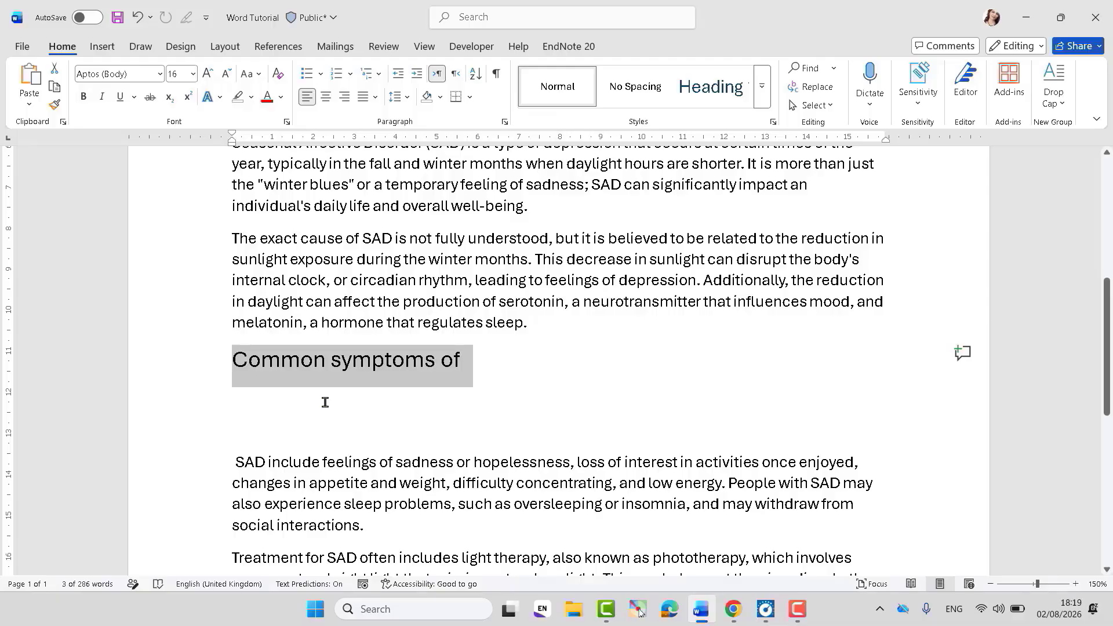
Step: Undo the case, font size, typing and line break changes made to the "Common symptoms of" text
key("ctrl+z")
key("ctrl+z")
key("ctrl+z")
key("ctrl+z")
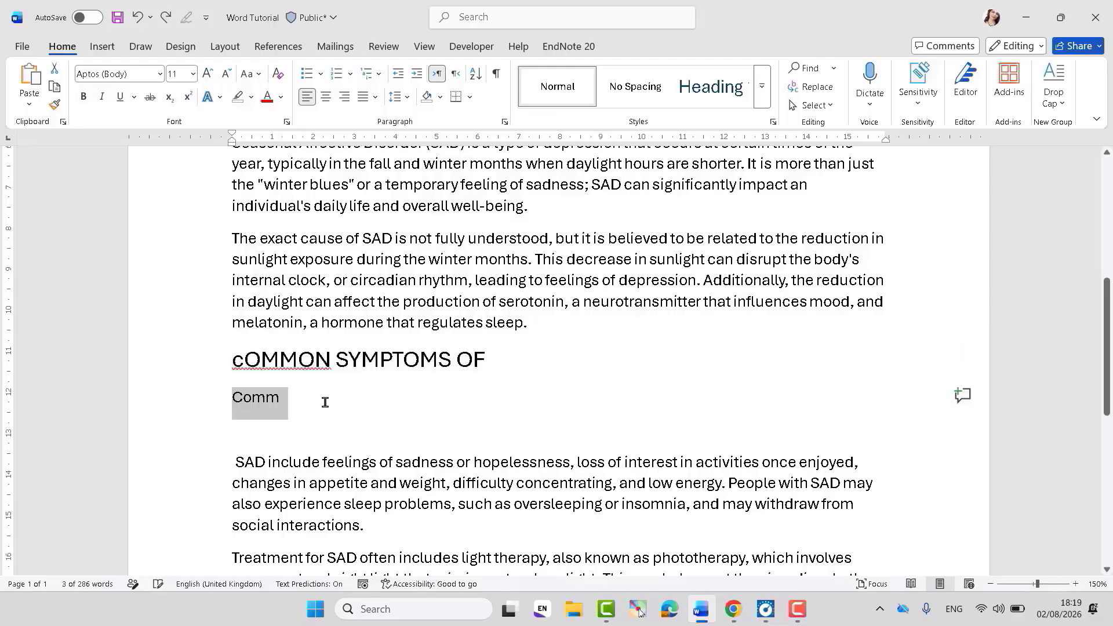
key("ctrl+z")
key("ctrl+z")
key("ctrl+z")
key("ctrl+z")
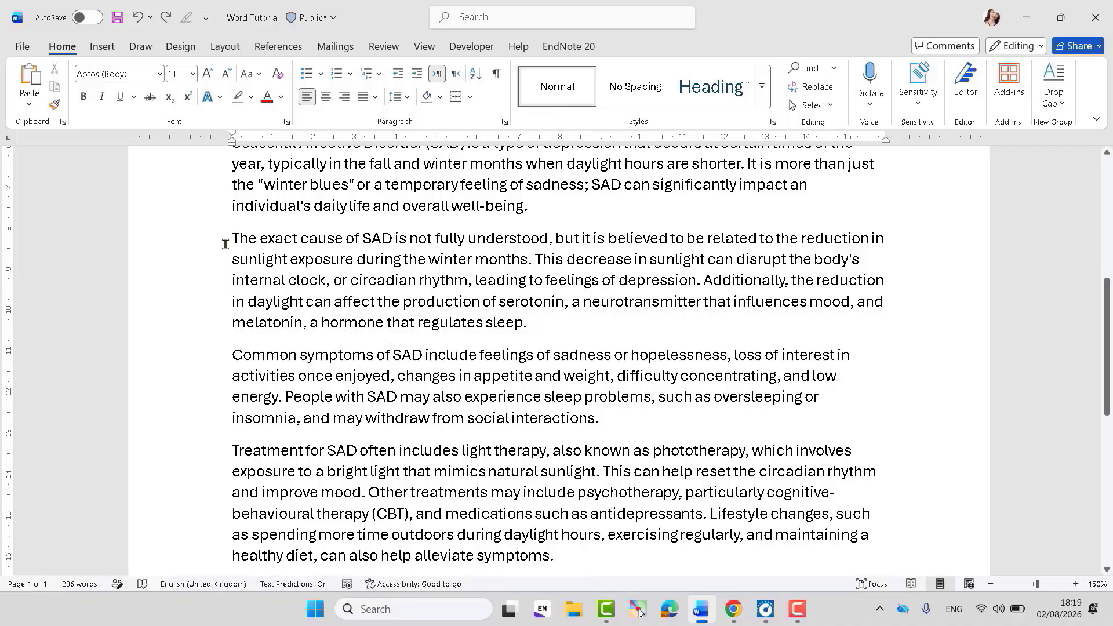
left_click_drag(225, 244, 416, 280)
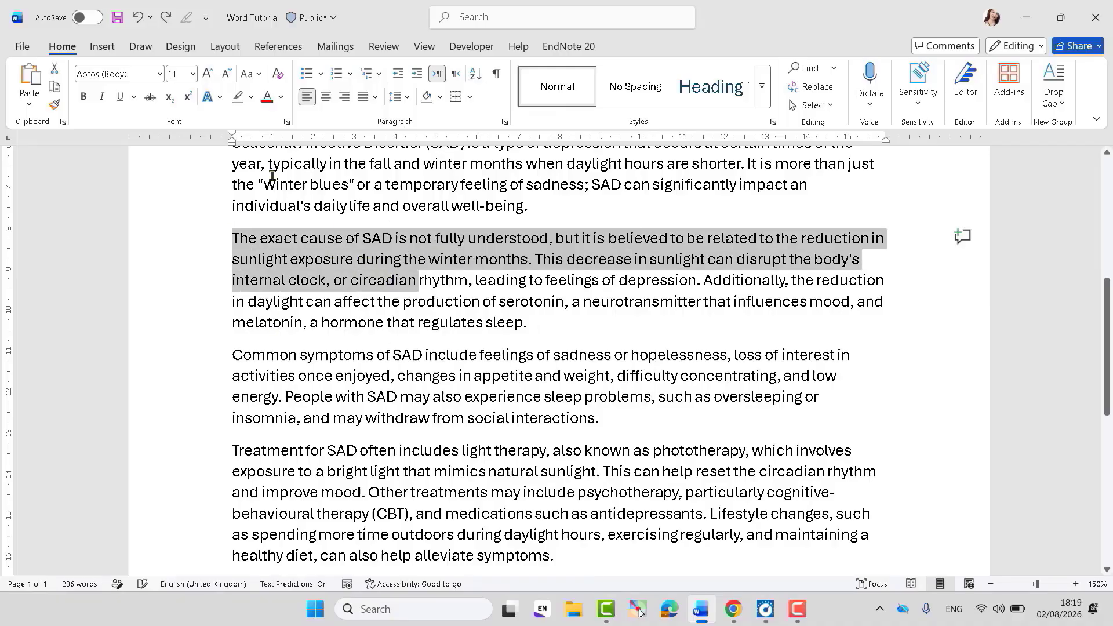
left_click(196, 75)
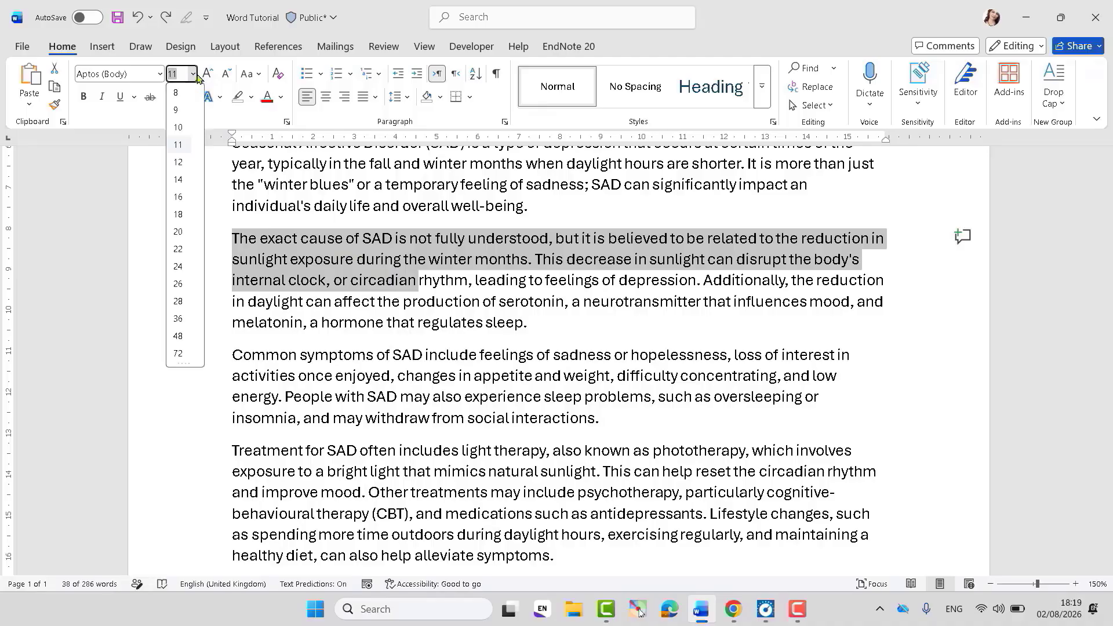
left_click(160, 73)
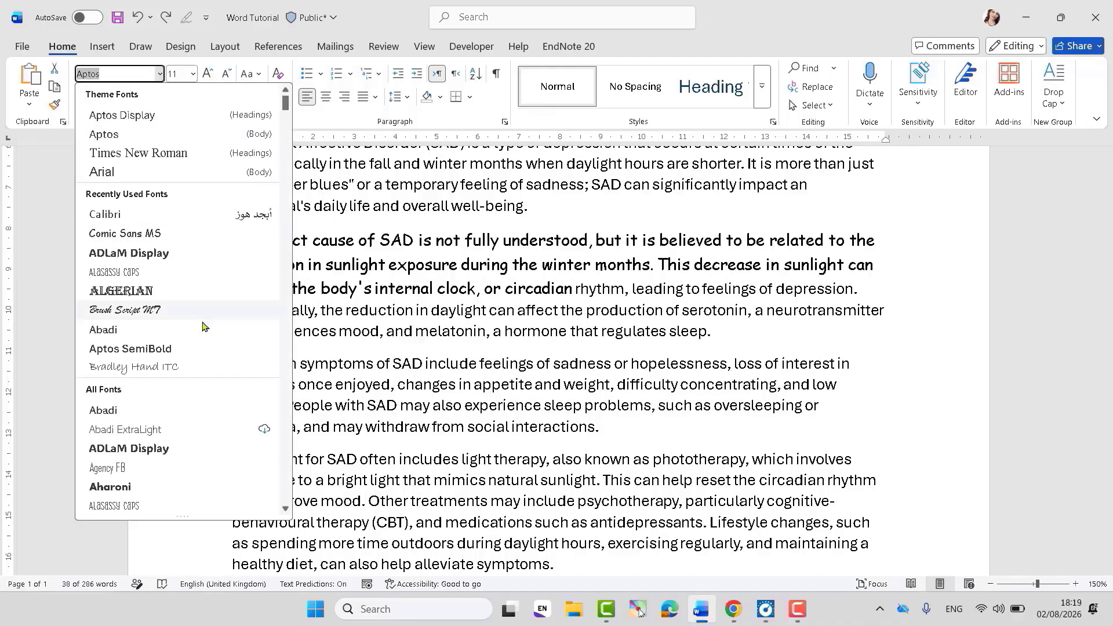
left_click(530, 355)
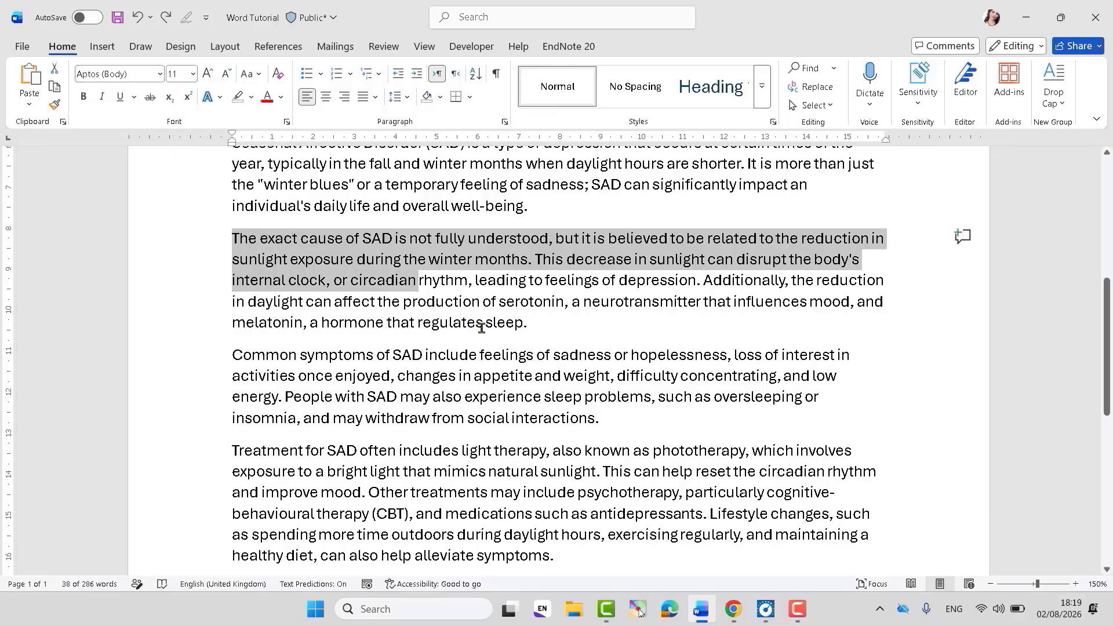
left_click(430, 314)
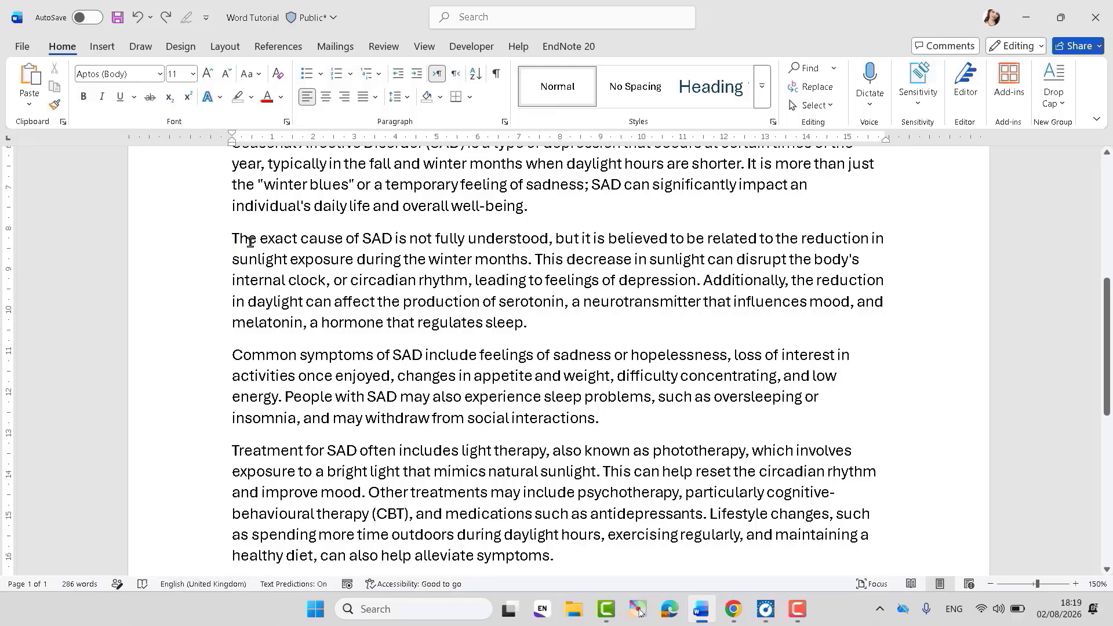
Step: Turn the three paragraphs from "The exact cause of SAD" through "Treatment for SAD" into a bulleted list with four-diamond bullets
left_click_drag(235, 240, 589, 548)
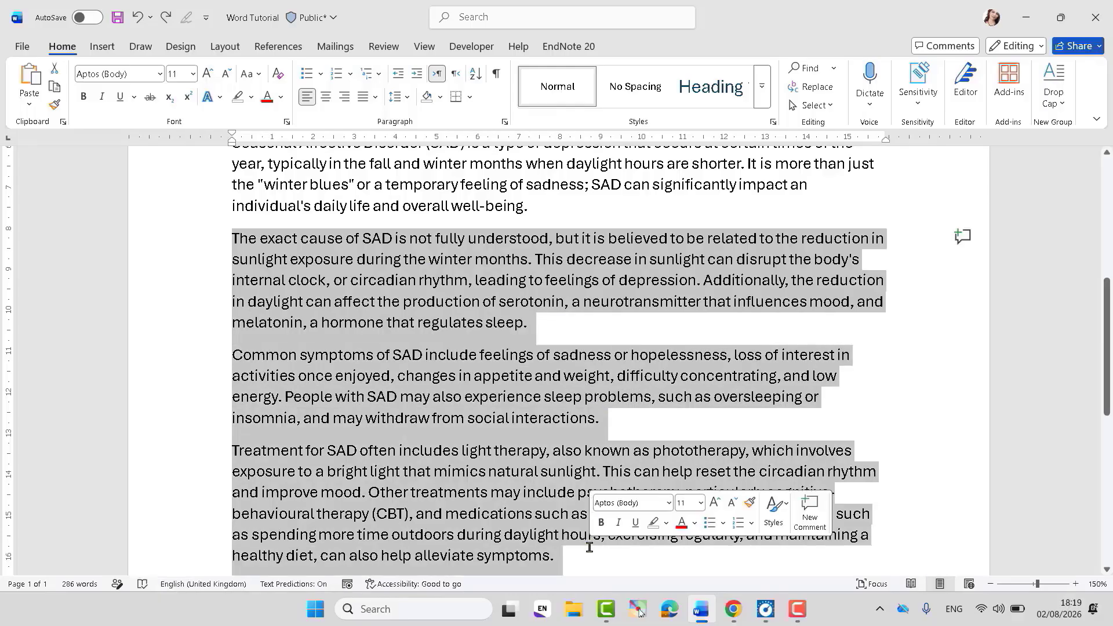
left_click(306, 74)
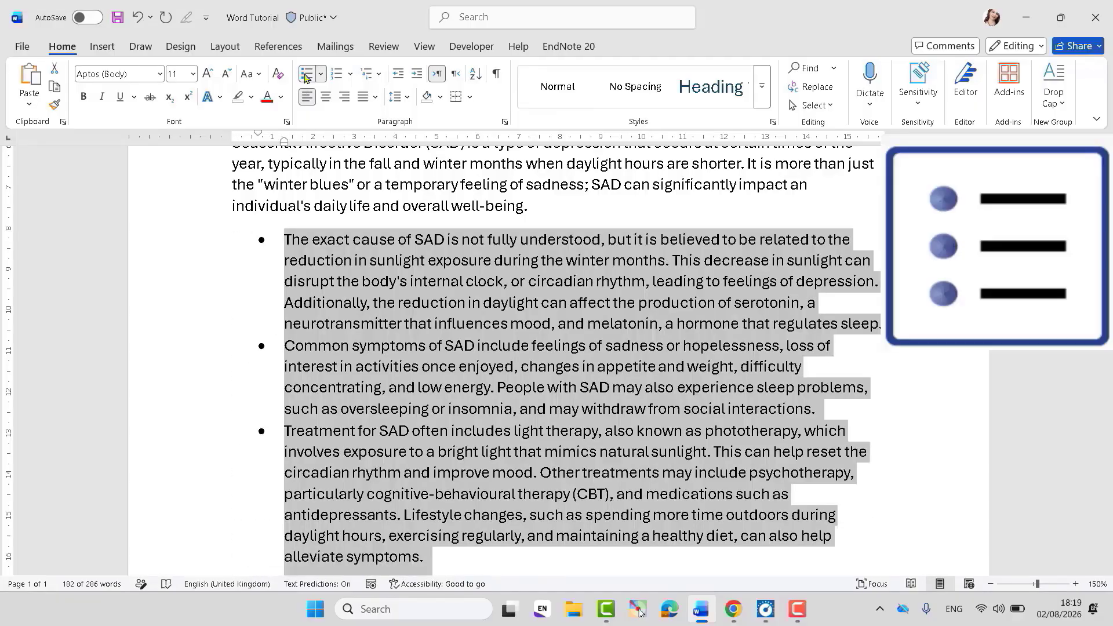
left_click(322, 74)
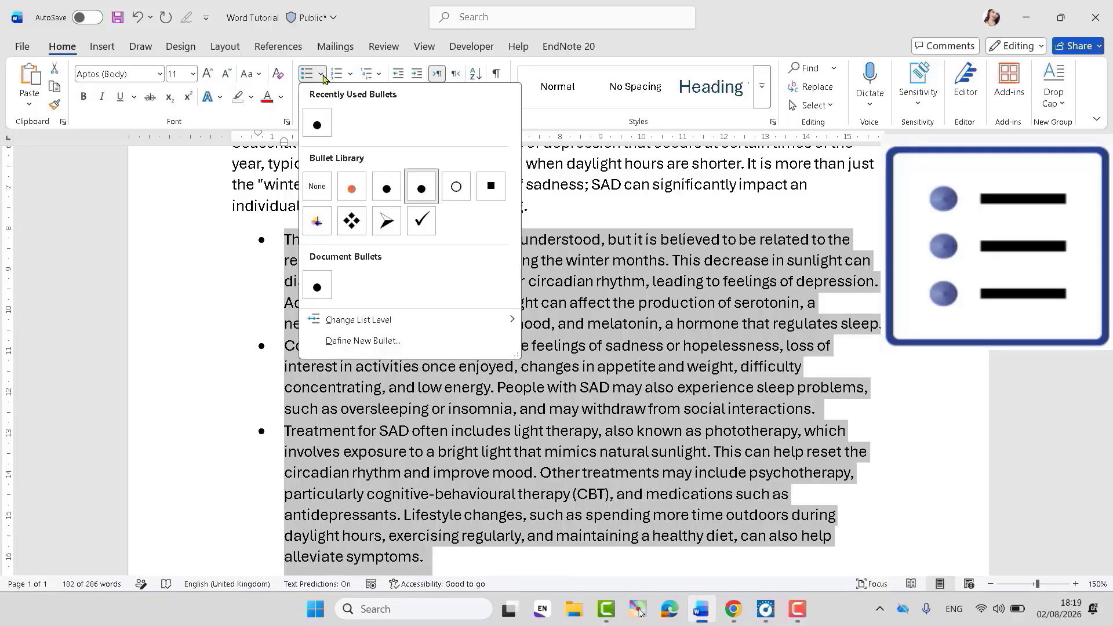
left_click(352, 221)
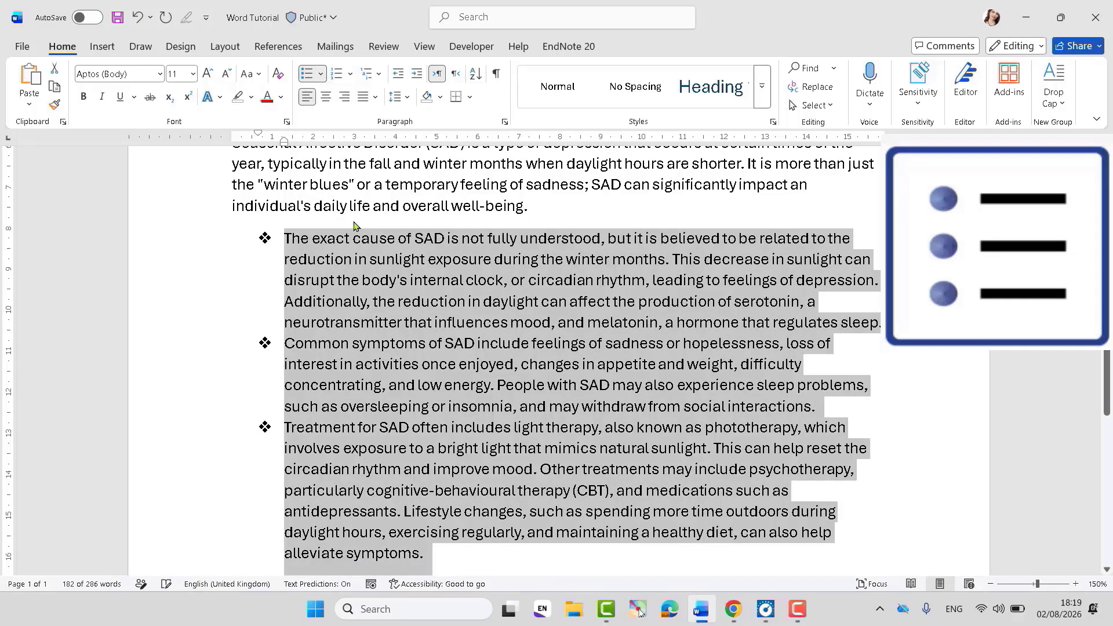
Step: Change the bullets of the three SAD paragraphs to the multicoloured picture bullet from the Bullet Library
left_click(322, 74)
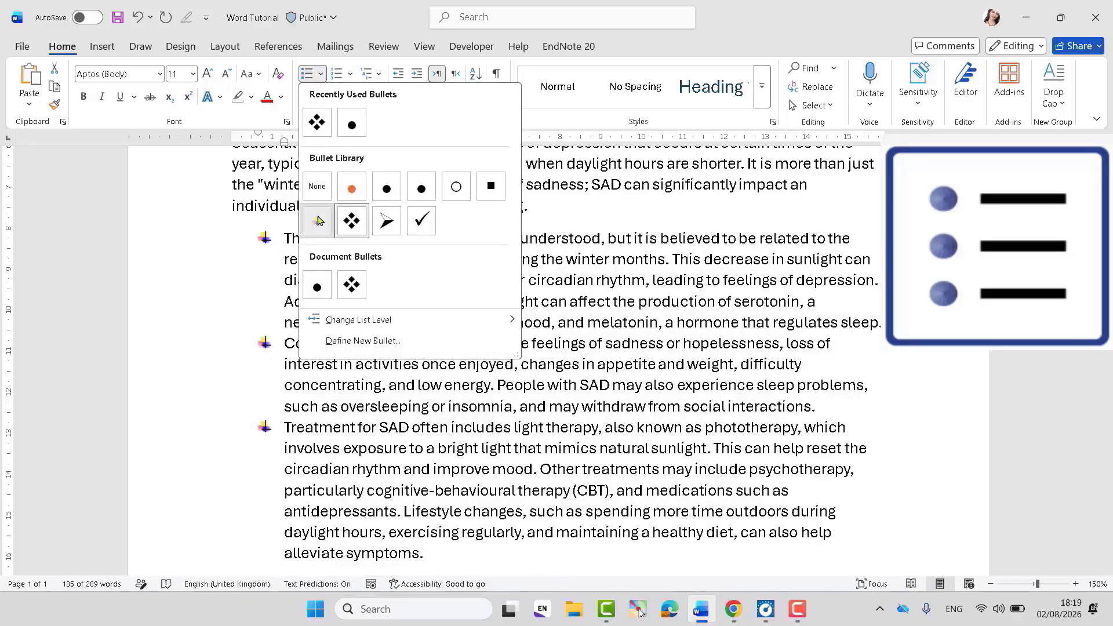
left_click(317, 221)
left_click(360, 219)
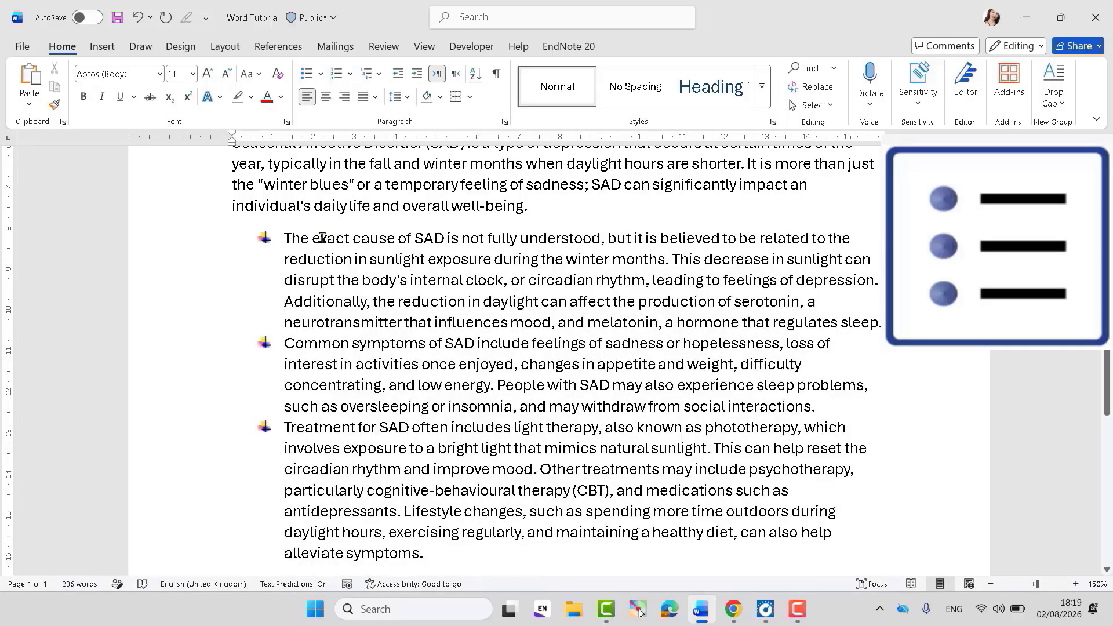
Step: Change the bullets of the three SAD paragraphs to arrowheads, and replace those with check marks
left_click_drag(290, 240, 440, 557)
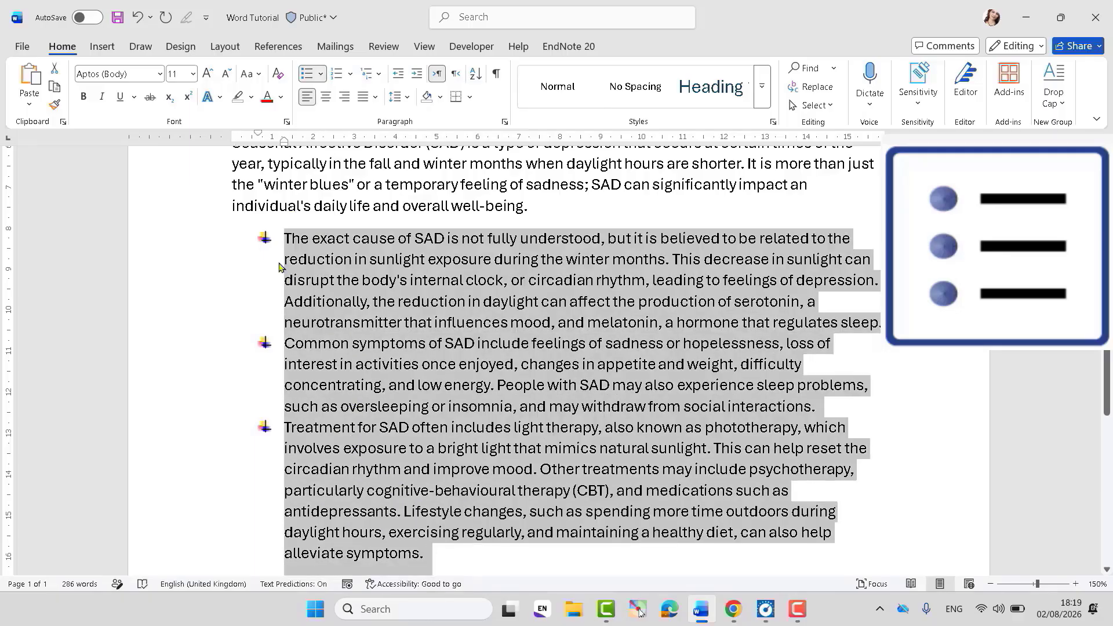
left_click(320, 74)
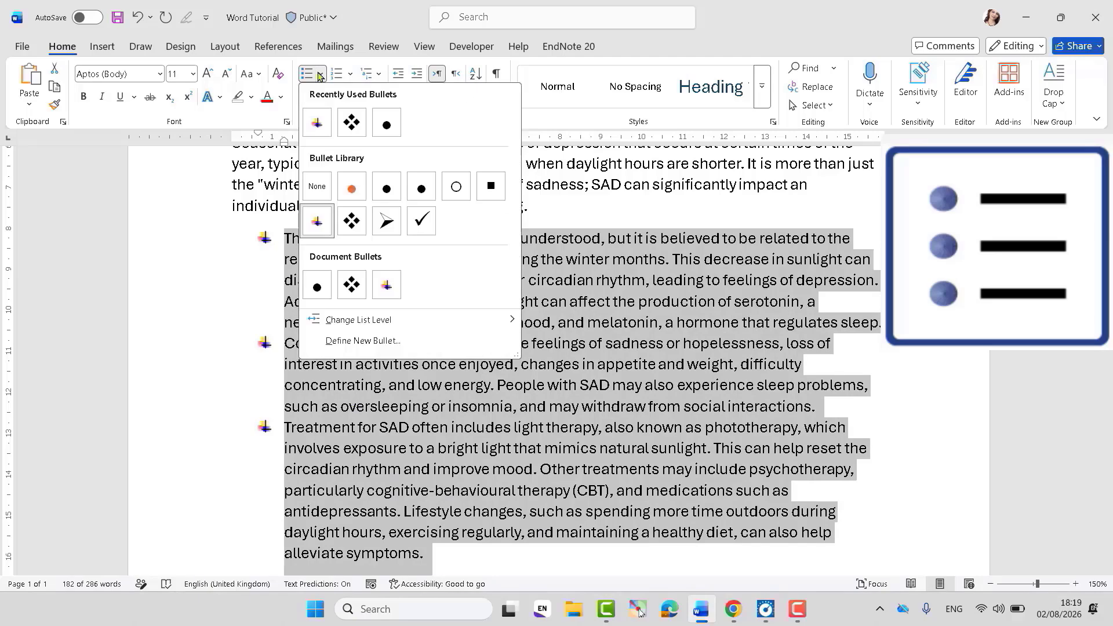
left_click(387, 219)
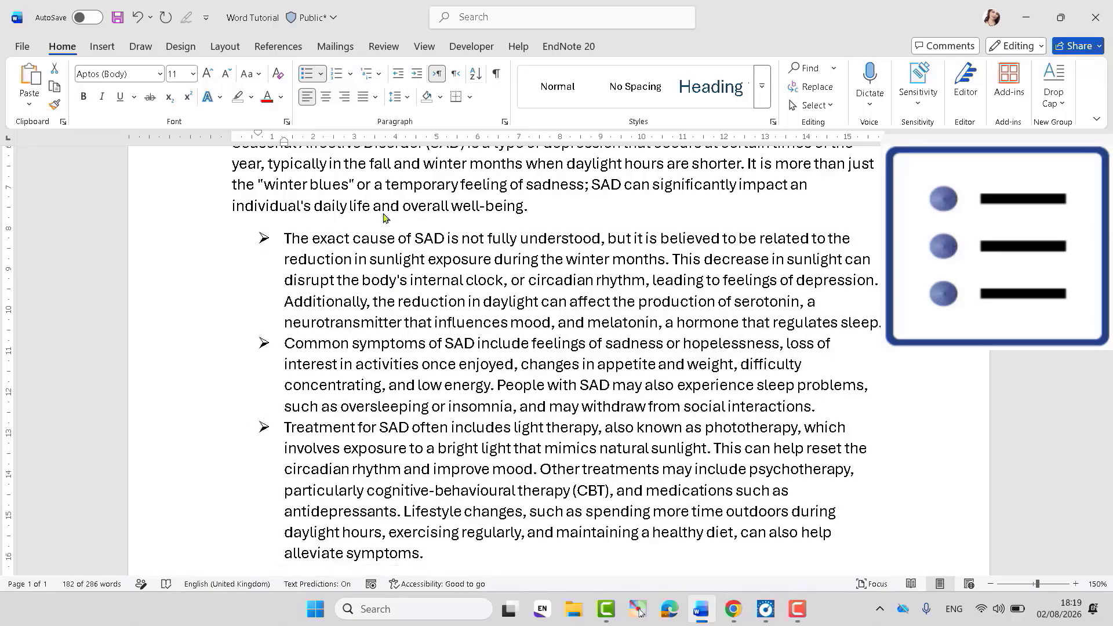
left_click(322, 76)
left_click(423, 222)
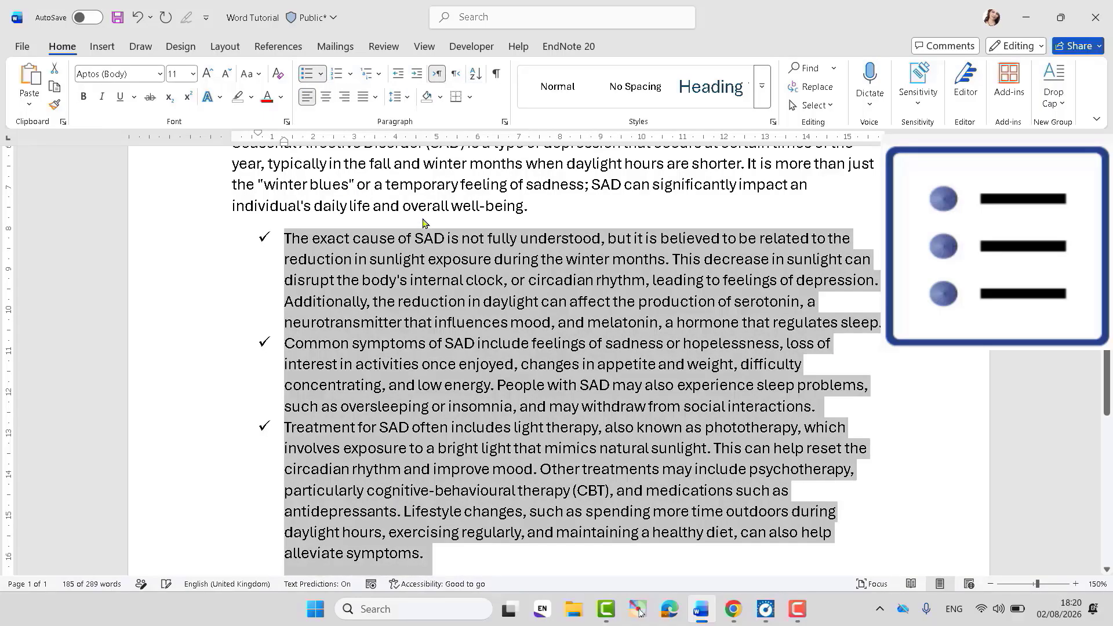
Step: Change the bullets of the three SAD paragraphs to solid round ones, and replace those with hollow circles
left_click(321, 74)
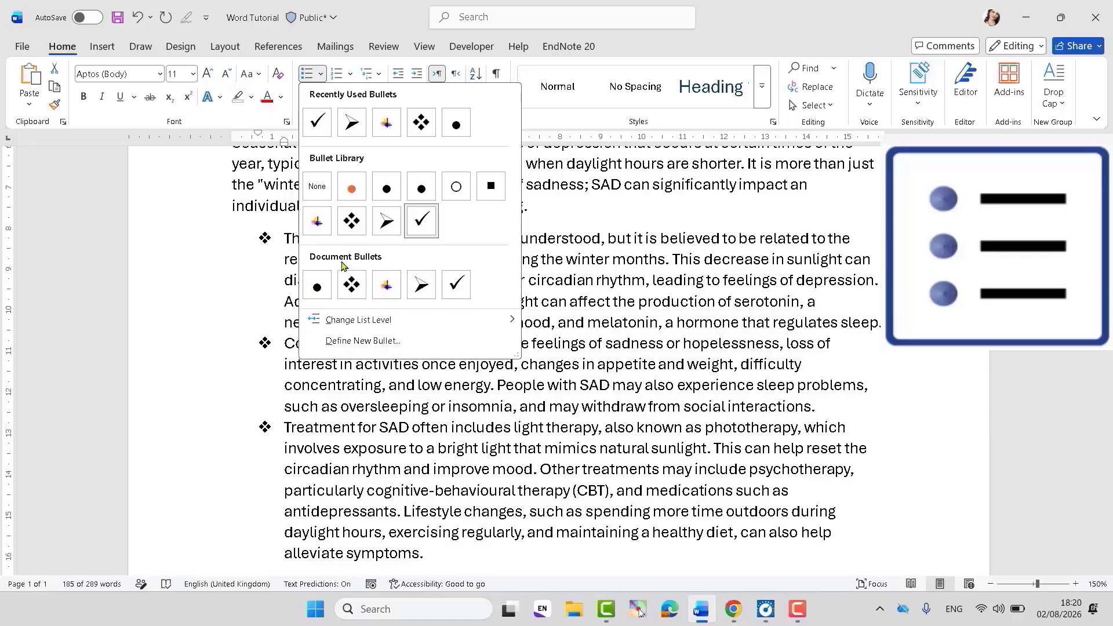
left_click(455, 122)
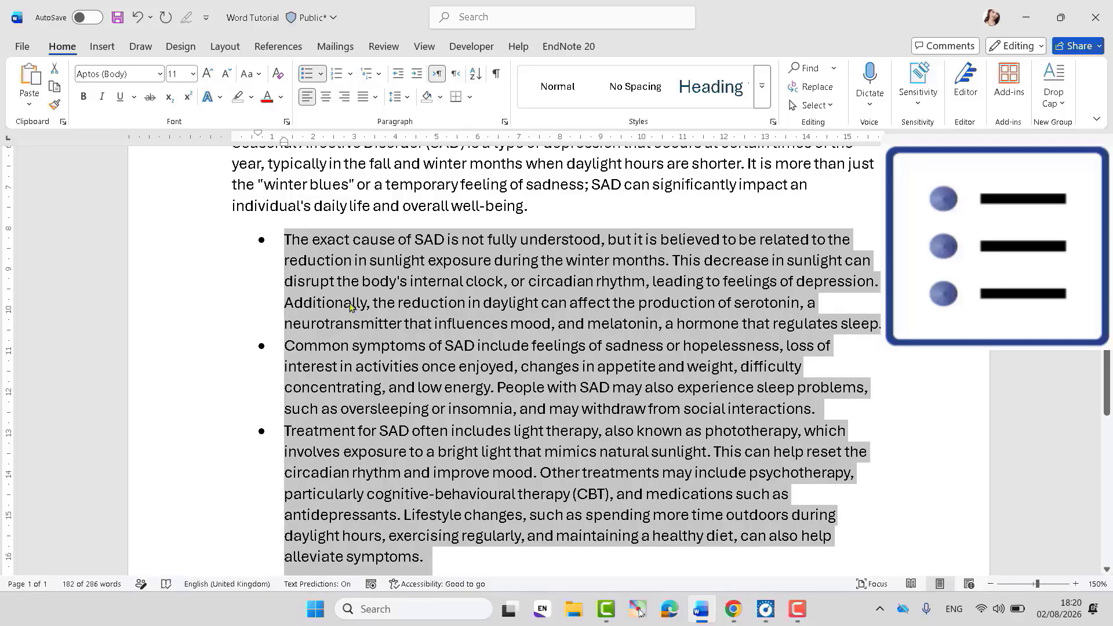
left_click(321, 76)
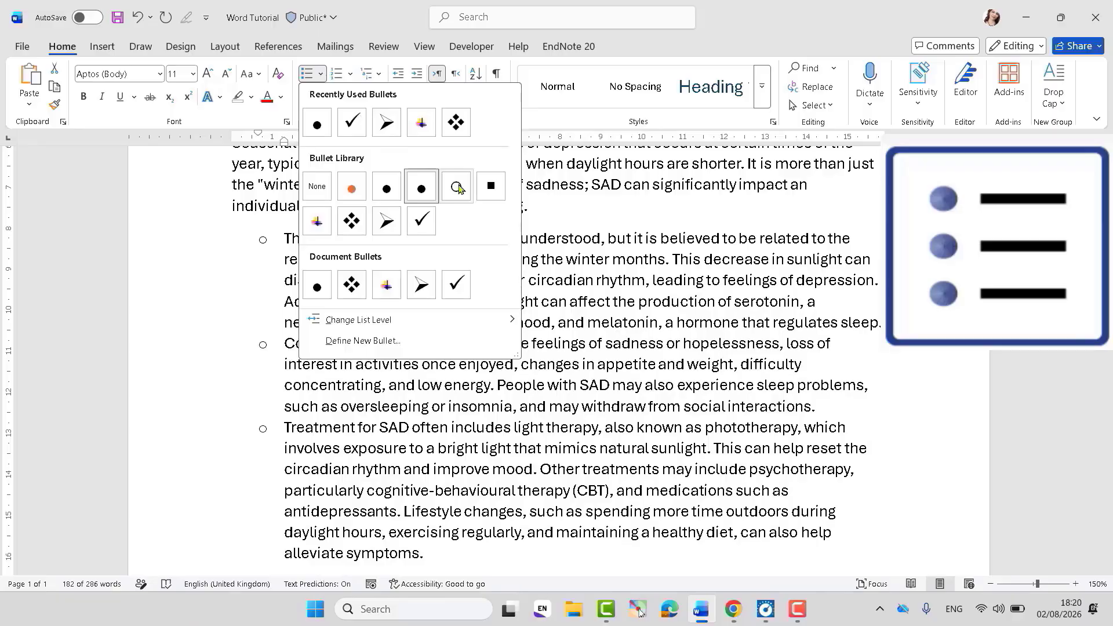
left_click(456, 185)
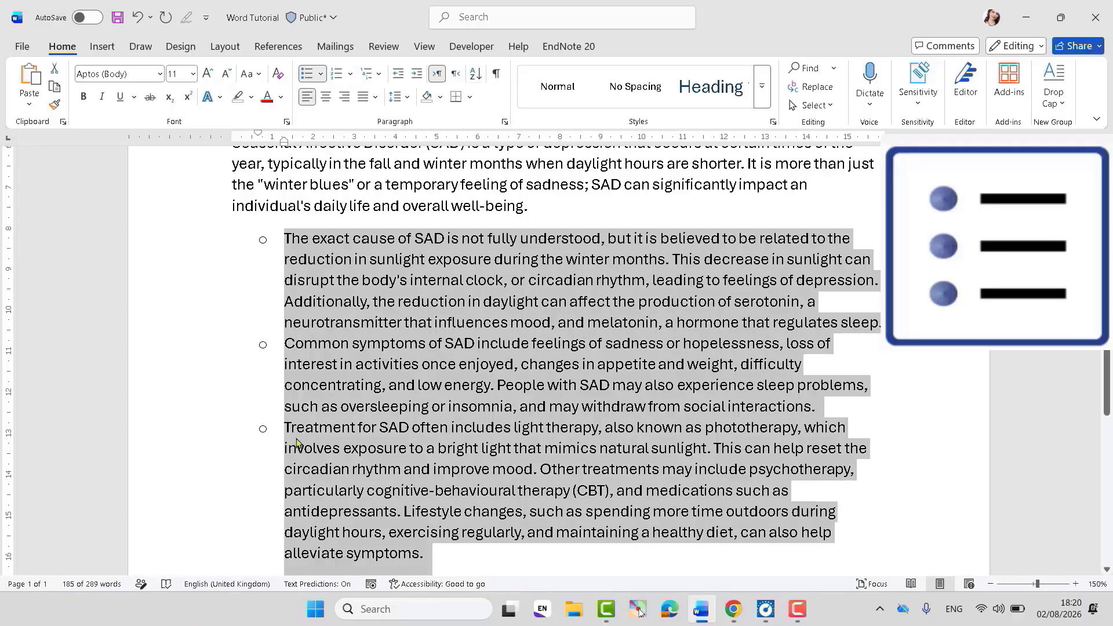
Step: Convert the three SAD paragraphs into a 1. 2. 3. numbered list and change its number format to i. ii. iii
left_click(337, 74)
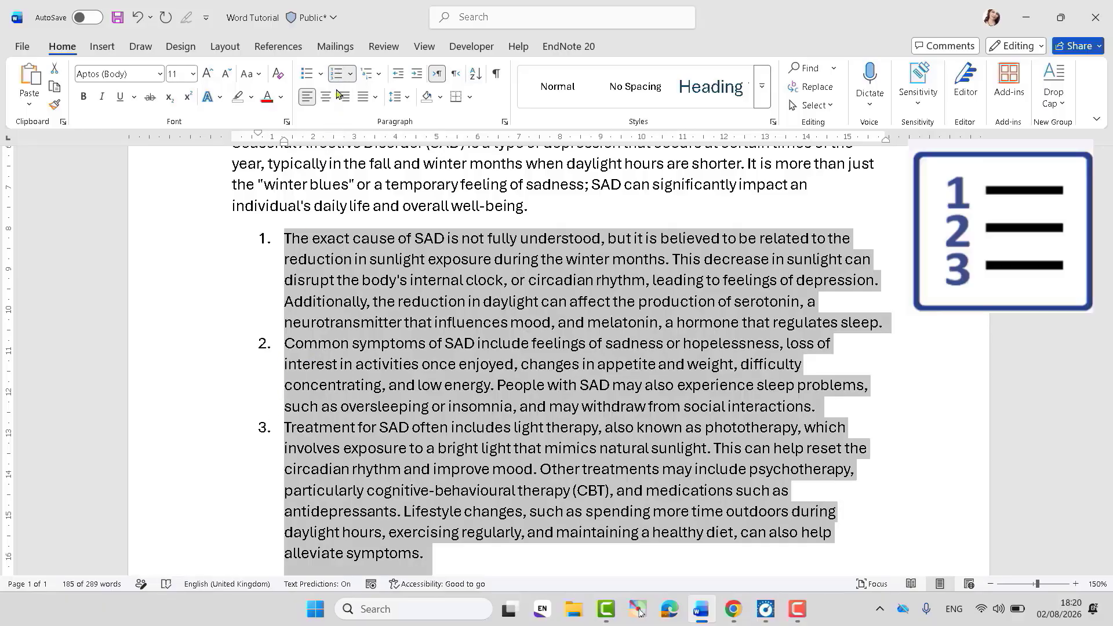
left_click(350, 74)
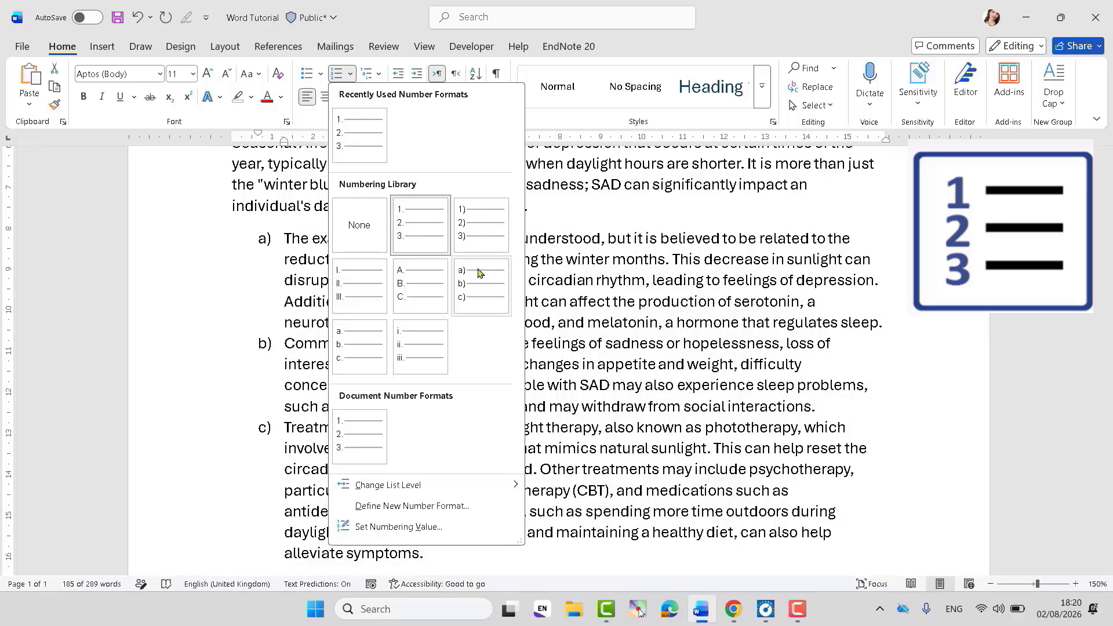
left_click(420, 347)
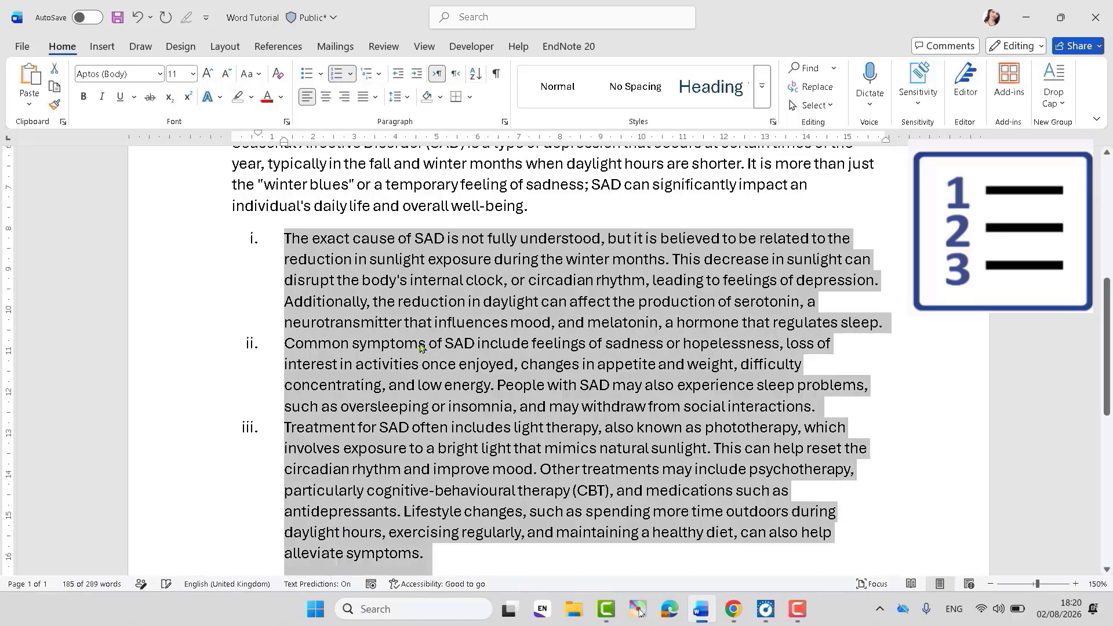
Step: Change the SAD list's numbering to the 1) 2) 3) format, and replace that with a) b) c)
left_click(350, 74)
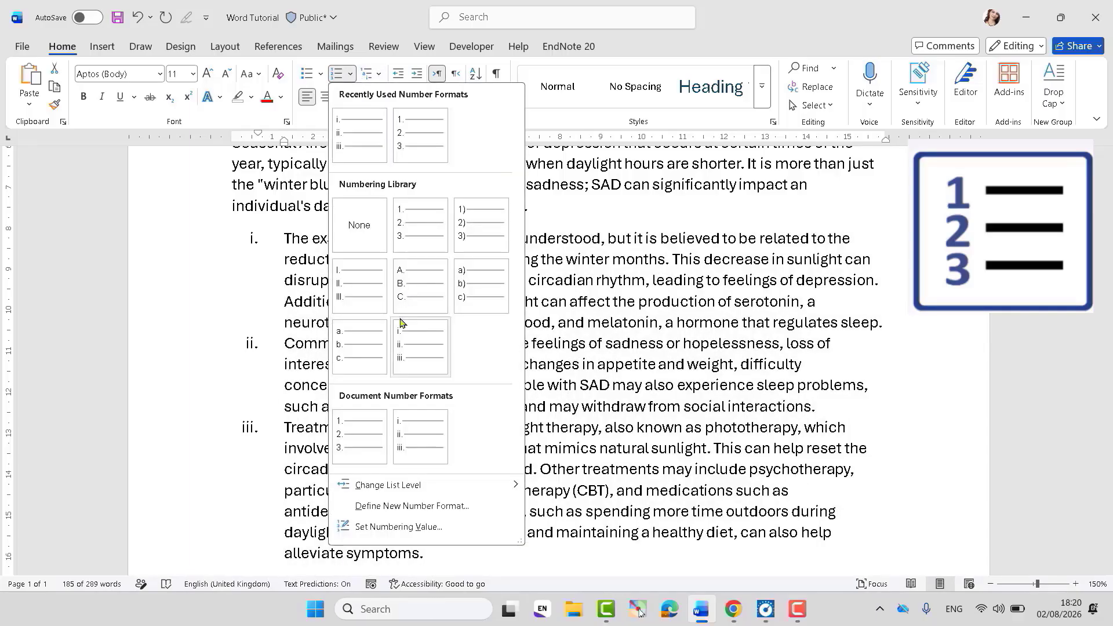
left_click(460, 242)
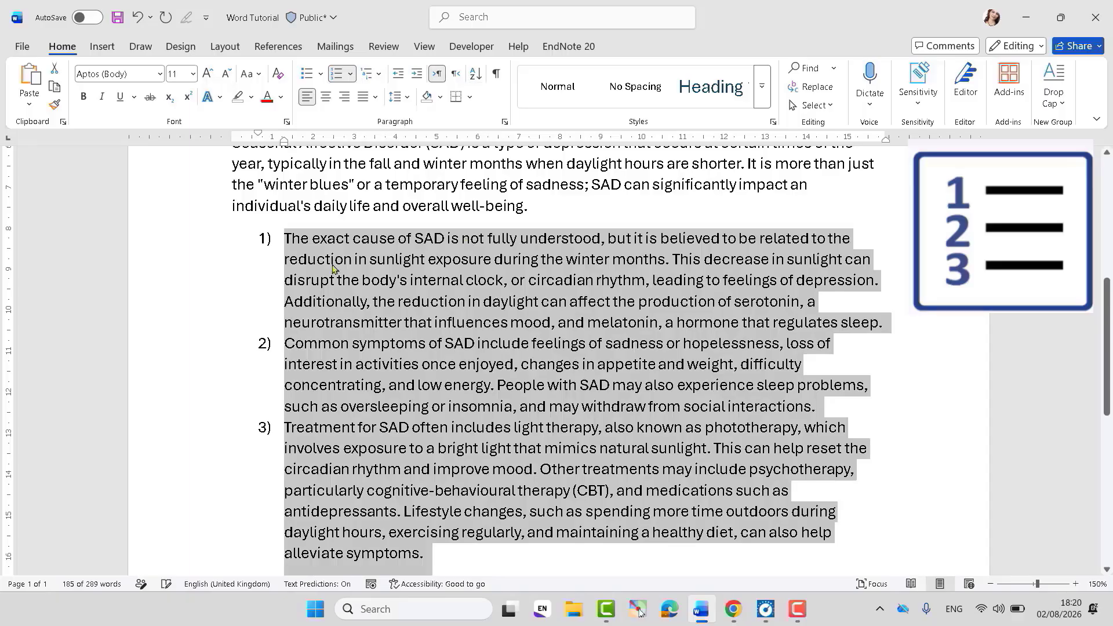
left_click(350, 74)
left_click(480, 300)
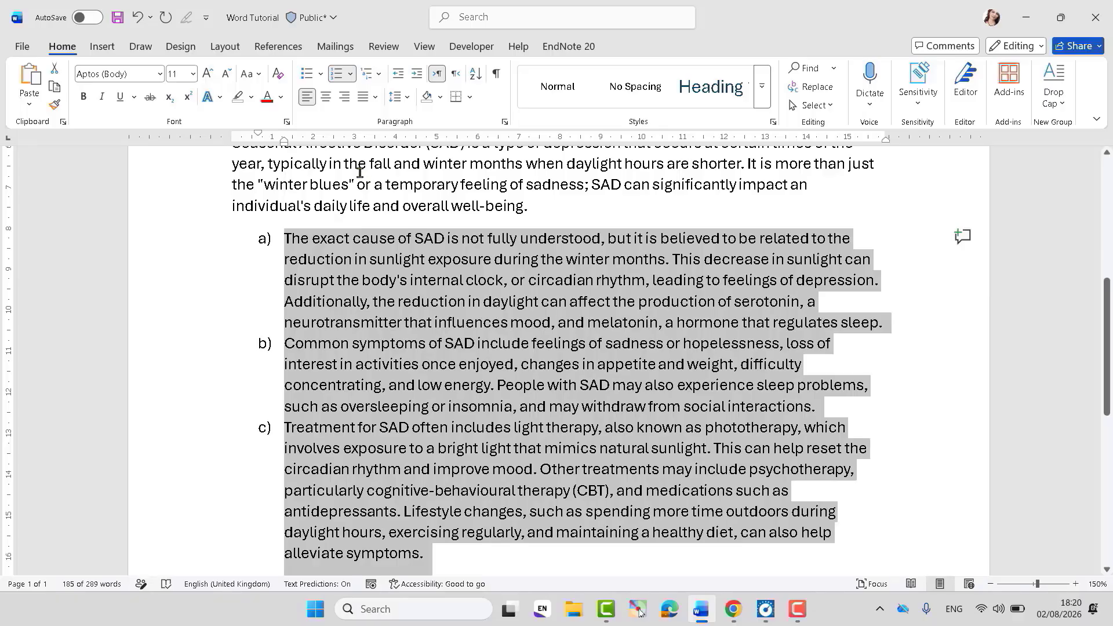
left_click(338, 75)
left_click(338, 75)
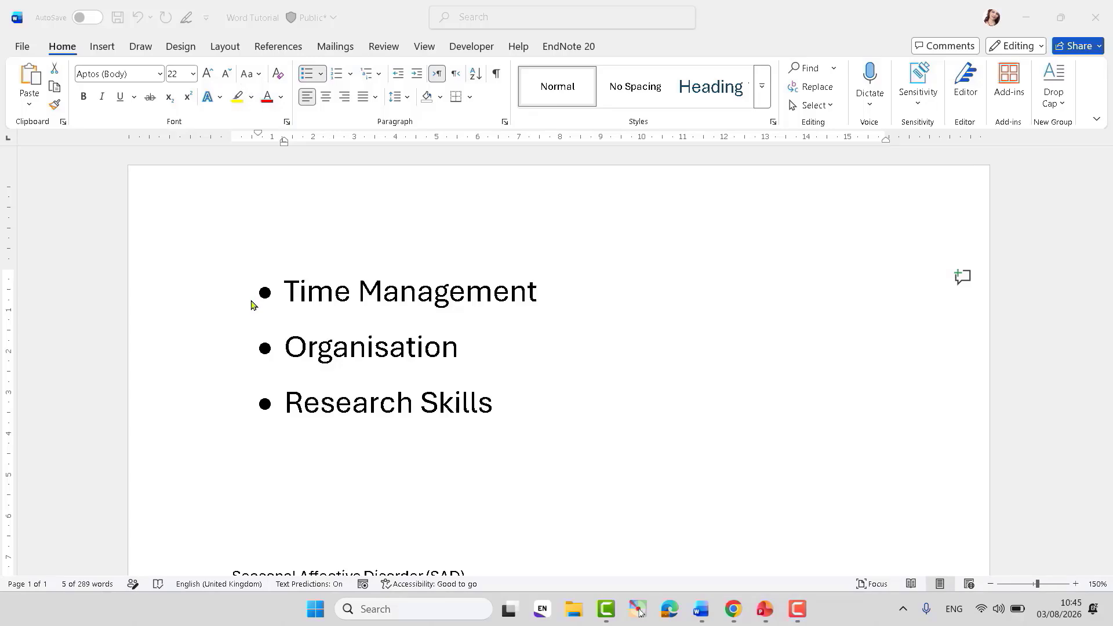
Step: Select the Time Management, Organisation and Research Skills list and view the available bullet options
left_click(289, 289)
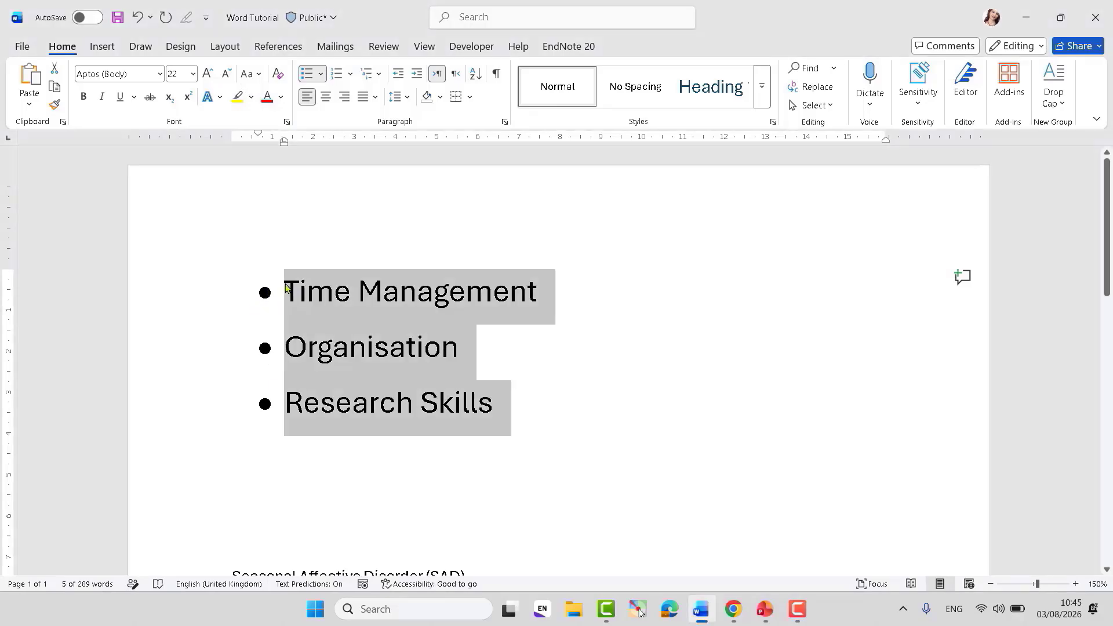
left_click(321, 74)
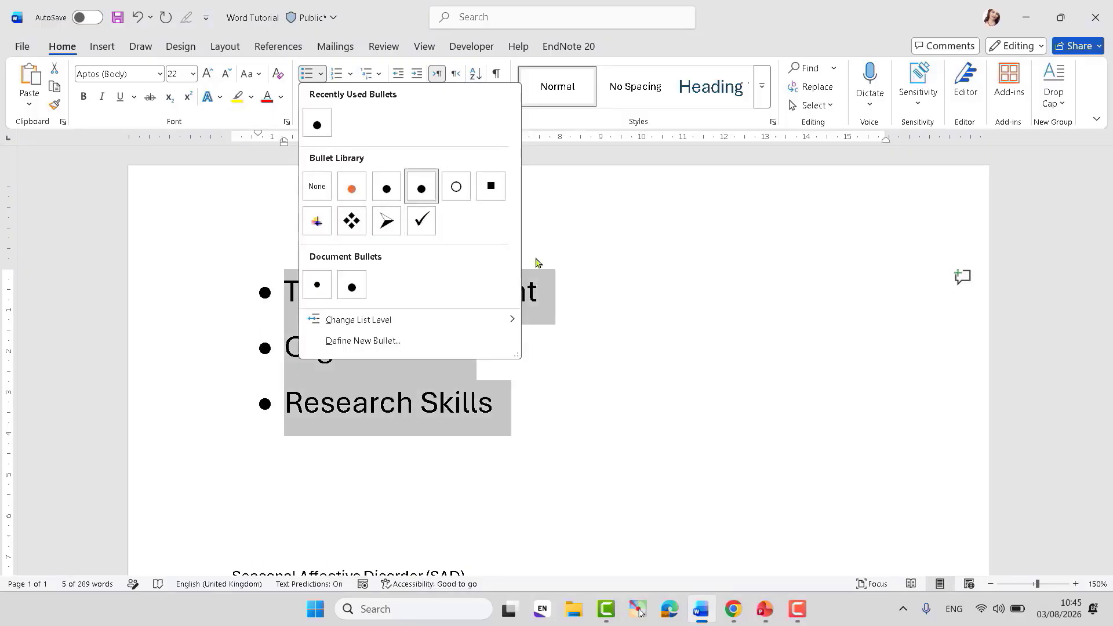
left_click(640, 274)
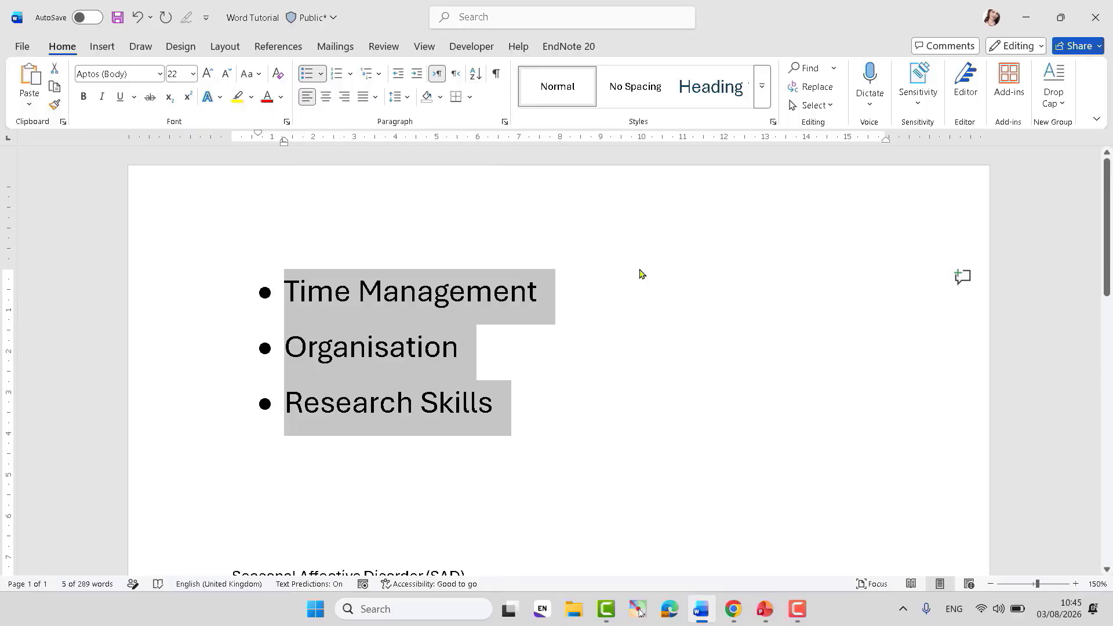
Step: Switch to PowerPoint and increase the font size of the selected three-item list to 32
mouse_move(764, 609)
left_click(727, 572)
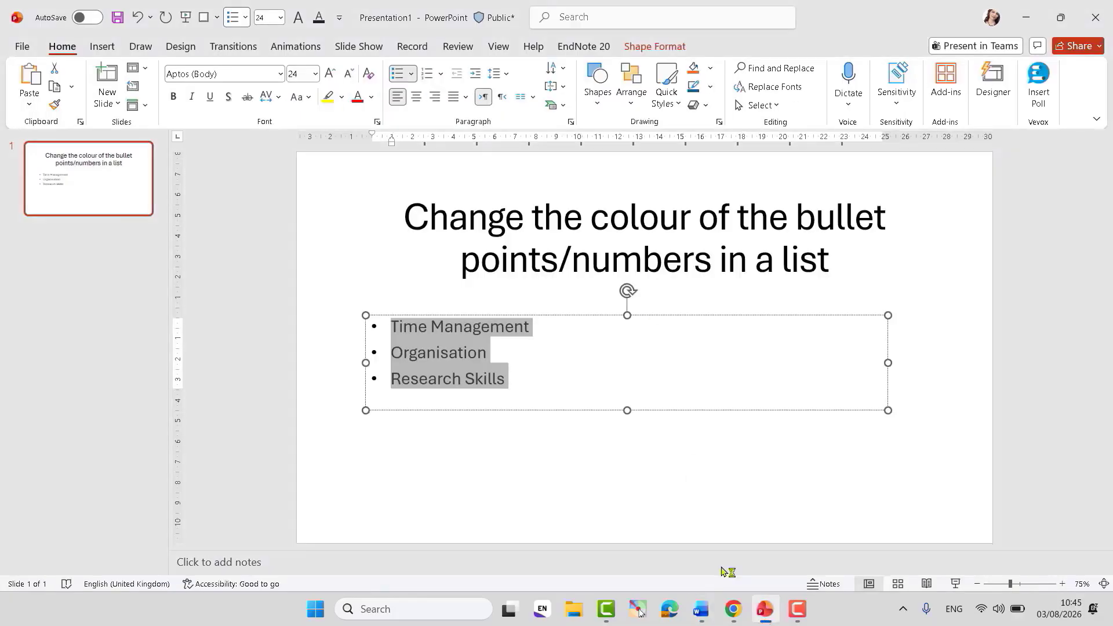
left_click(331, 74)
left_click(331, 74)
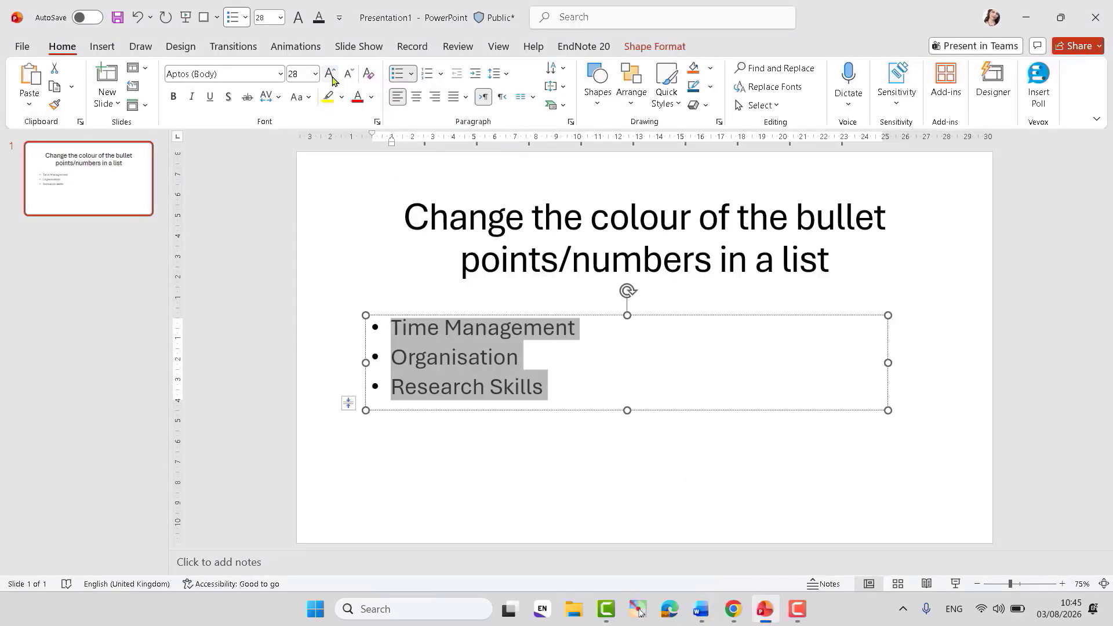
Step: Set the colour of the slide's list bullets to standard red and start the slide show
left_click(411, 74)
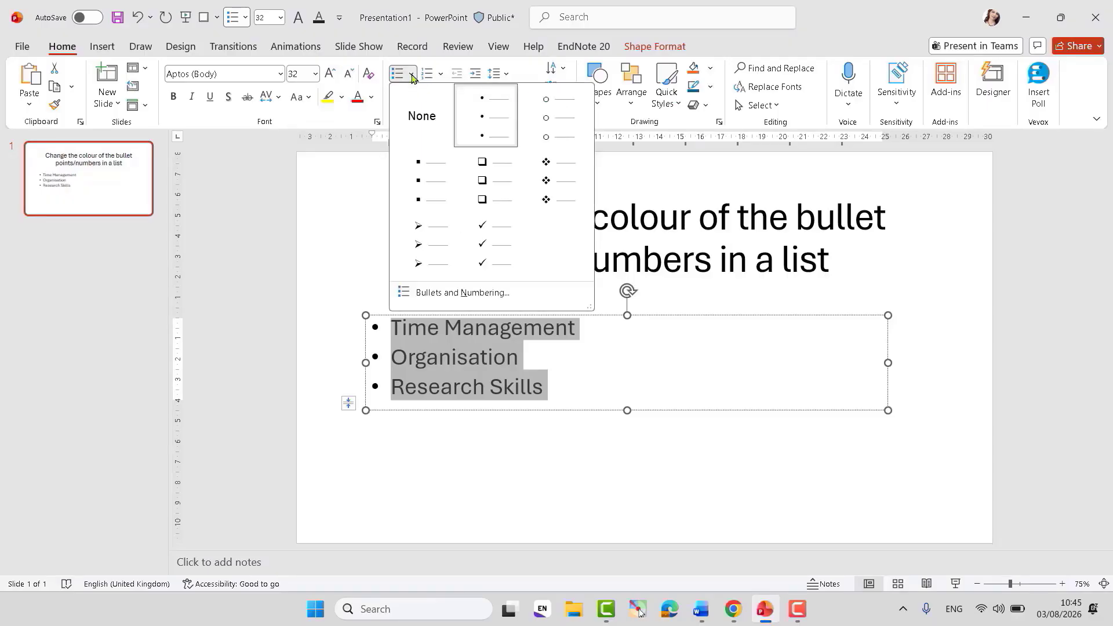
left_click(409, 293)
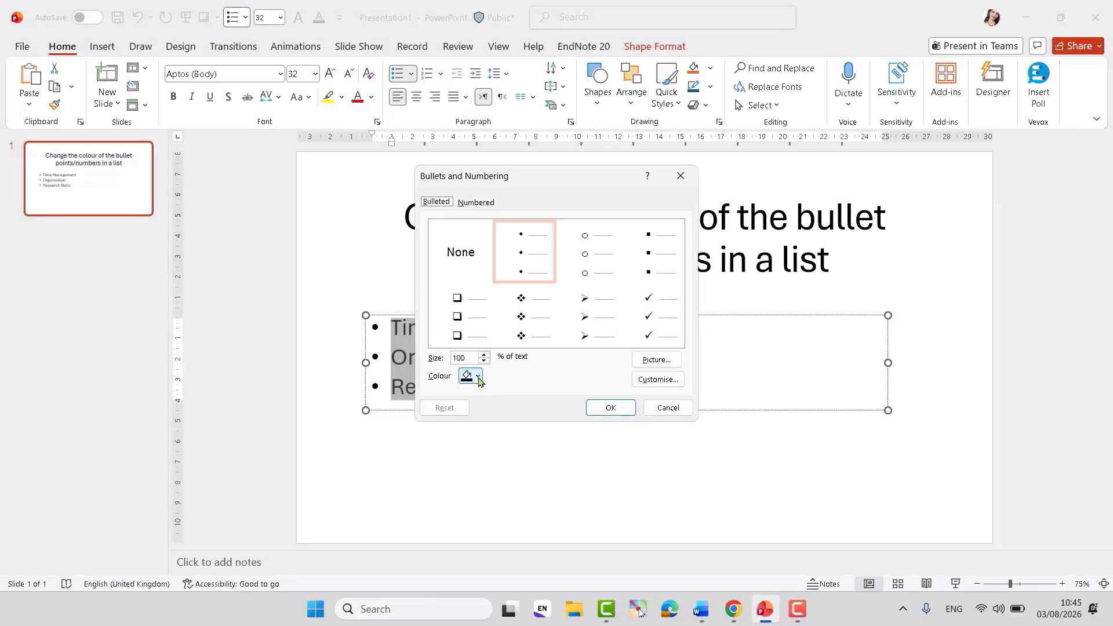
left_click(479, 378)
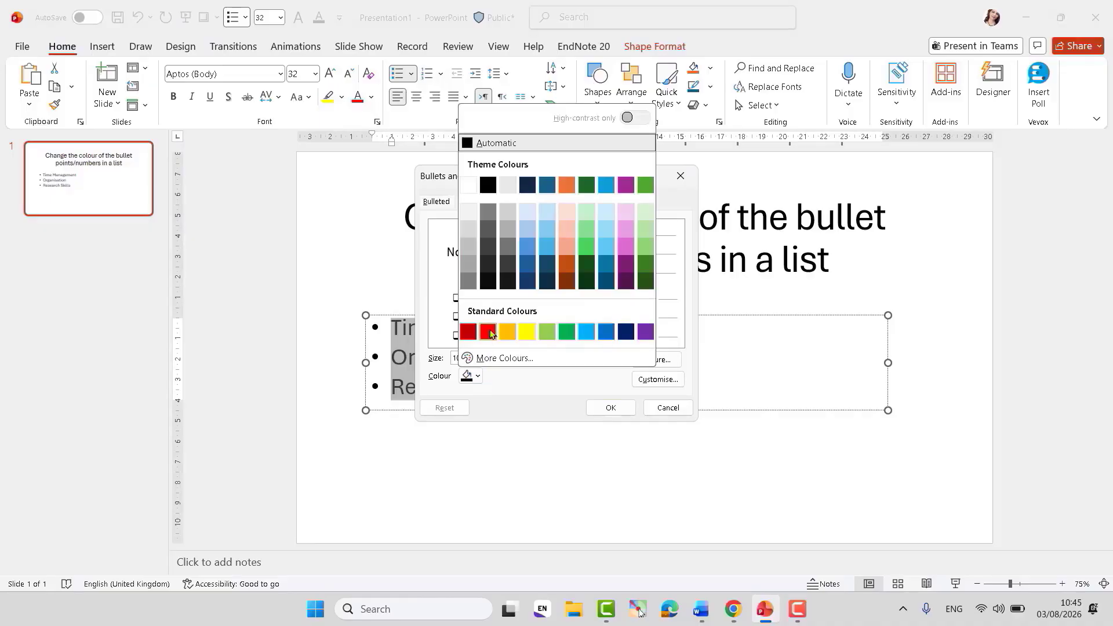
left_click(490, 332)
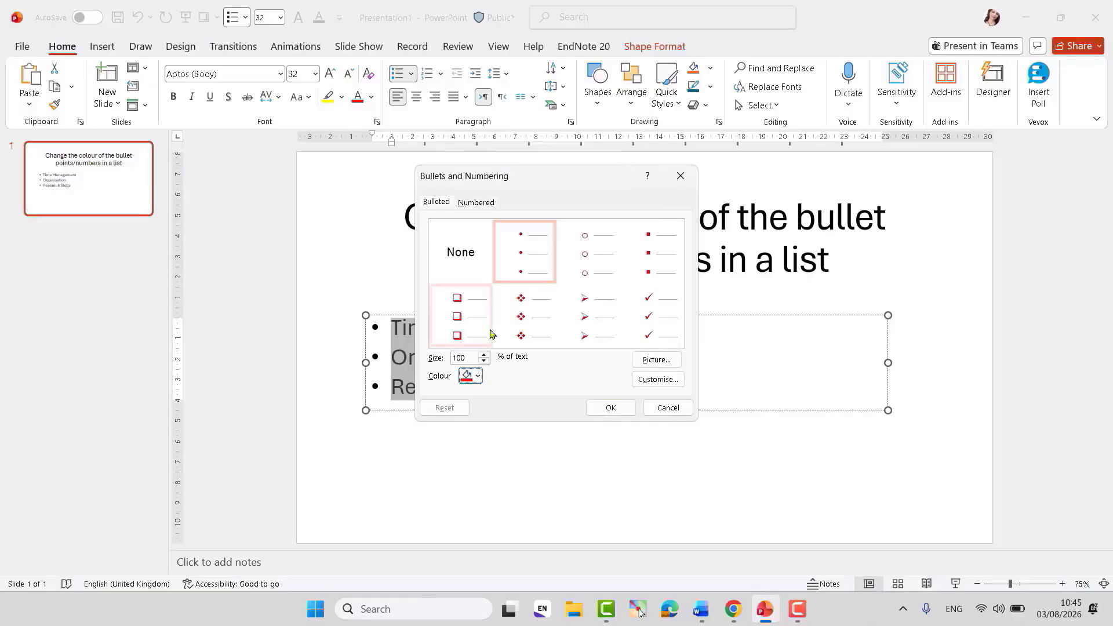
left_click(610, 409)
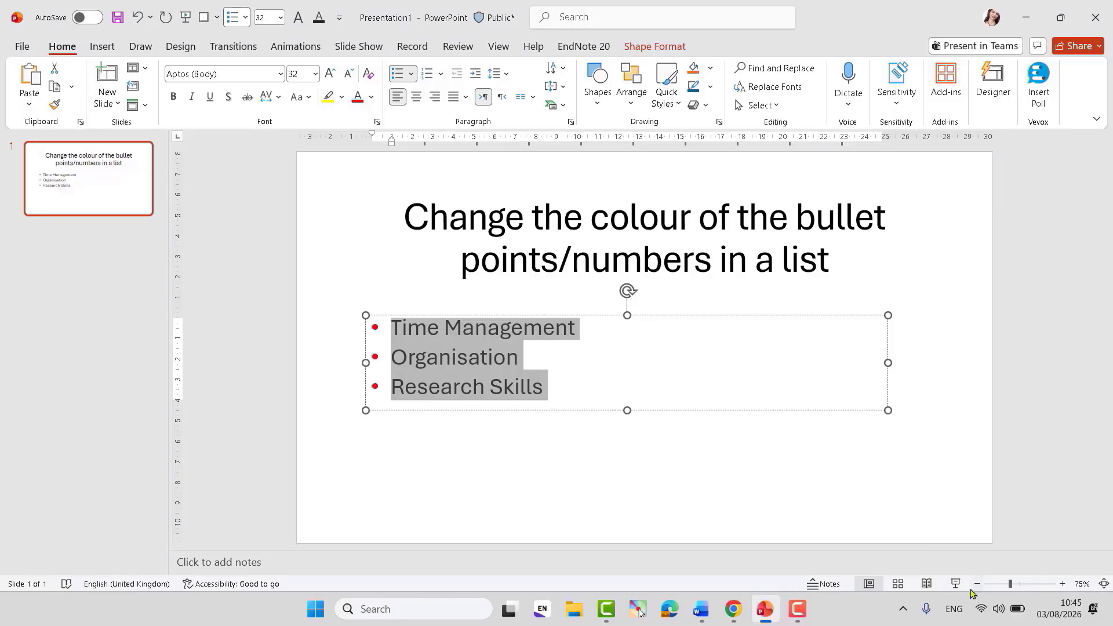
left_click(955, 584)
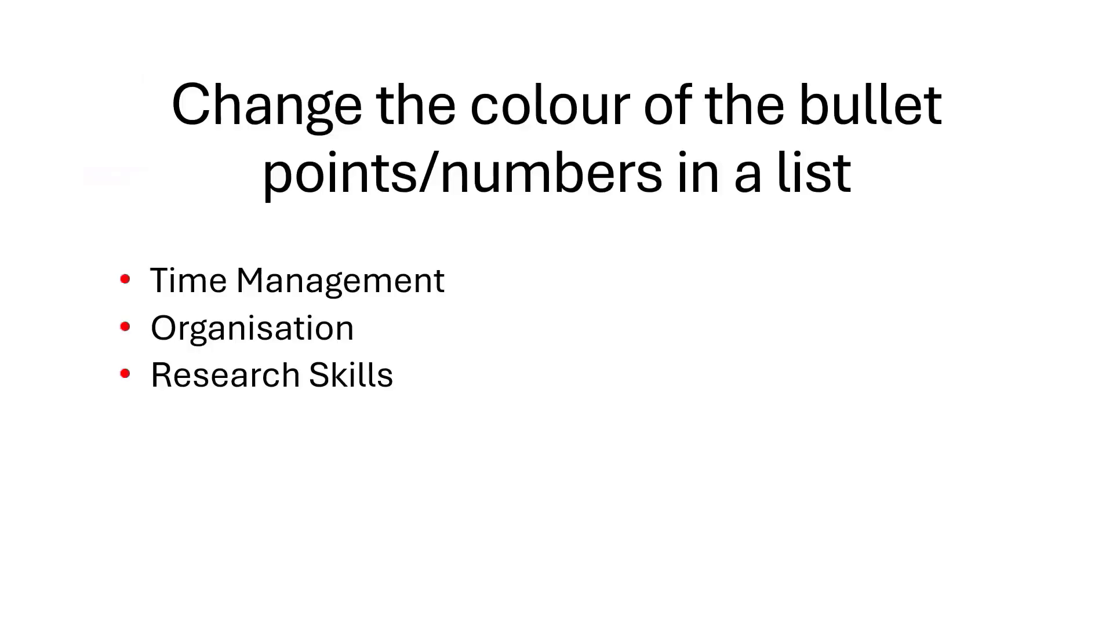
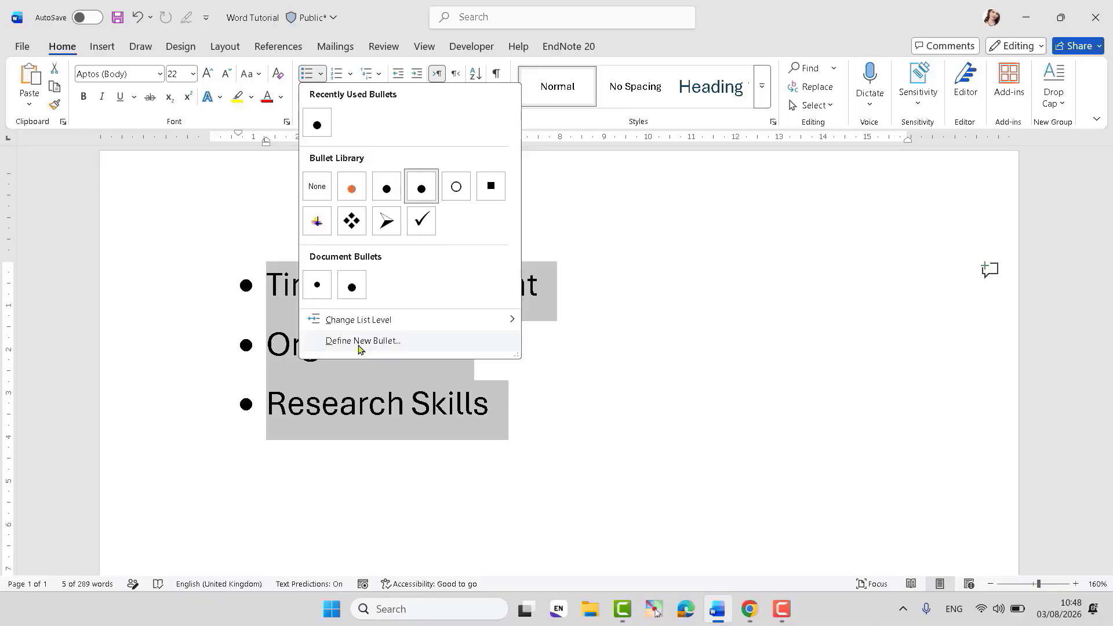
Step: Define a new bullet for the Time Management list with a standard gold font colour, and deselect the list
left_click(359, 342)
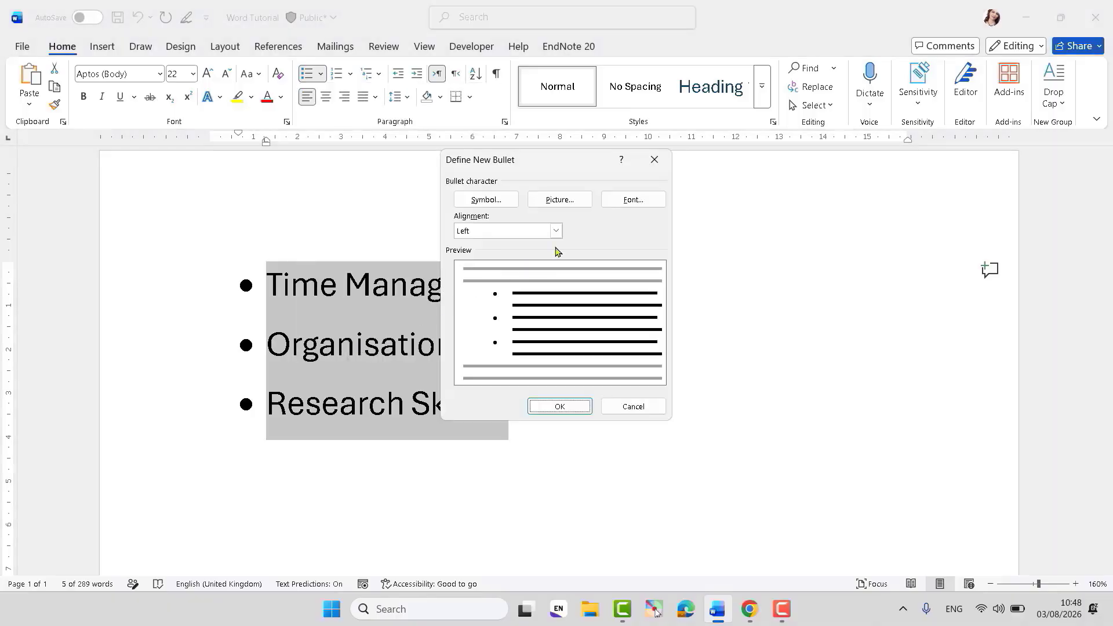
left_click(622, 200)
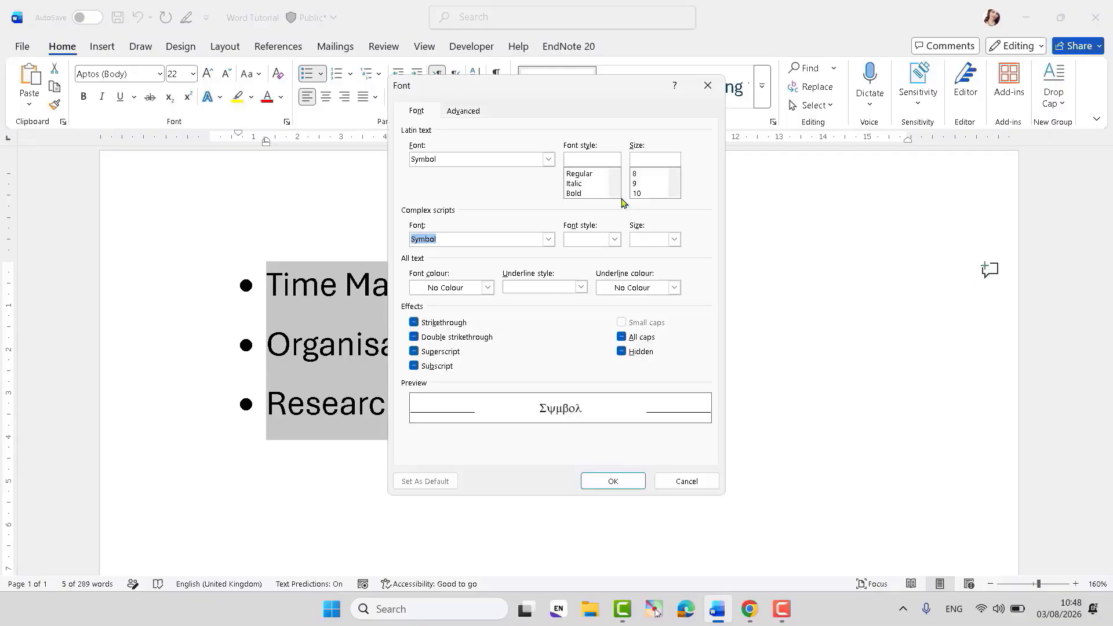
left_click(487, 287)
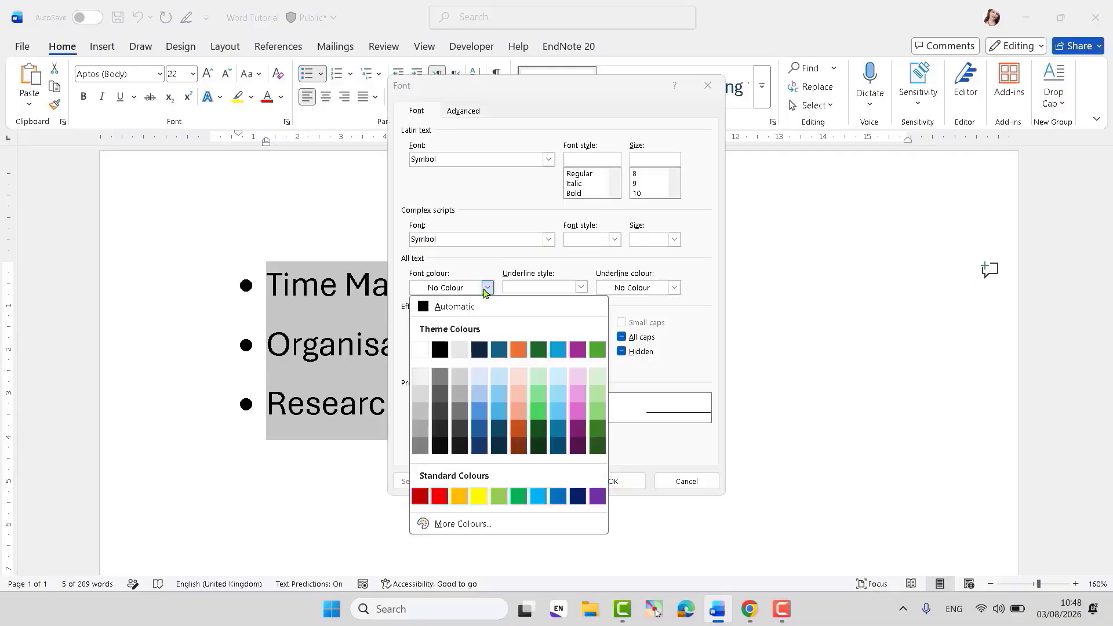
left_click(459, 497)
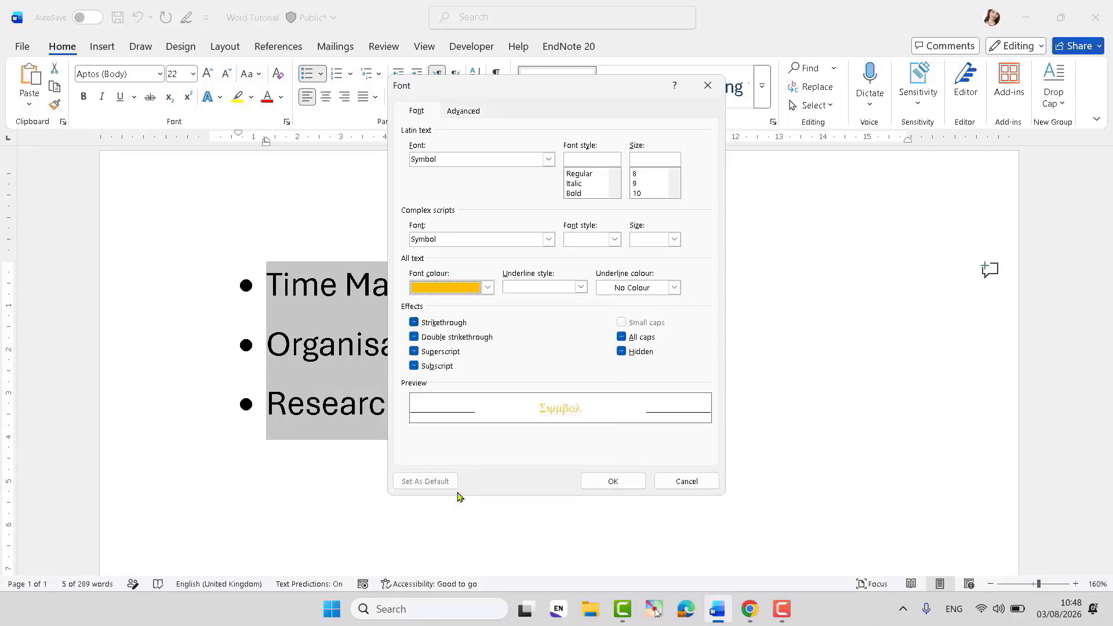
left_click(608, 482)
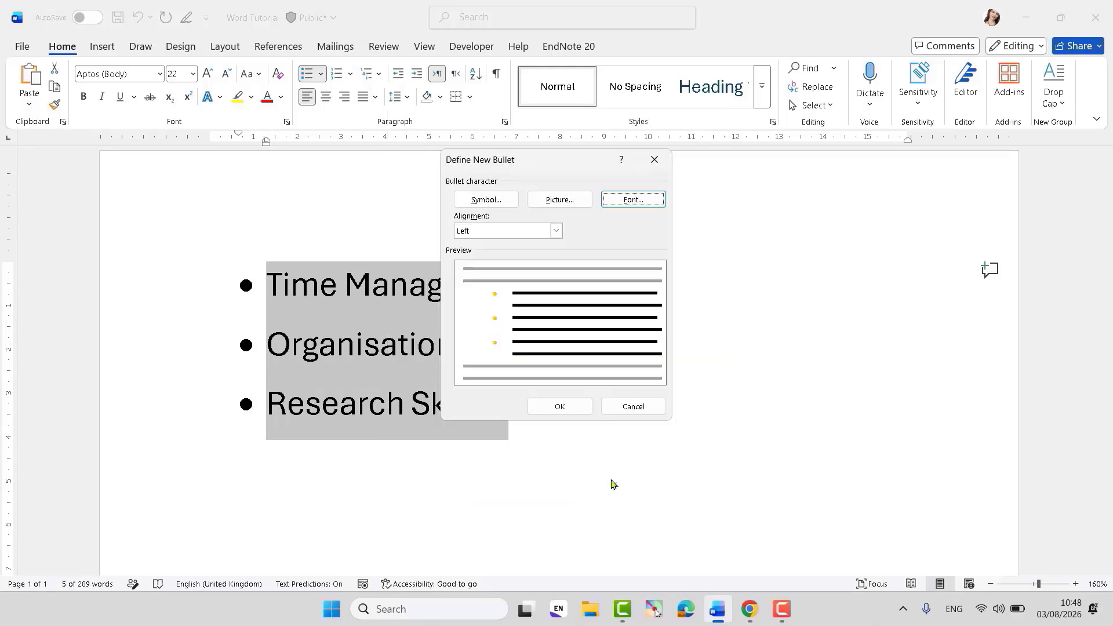
left_click(560, 409)
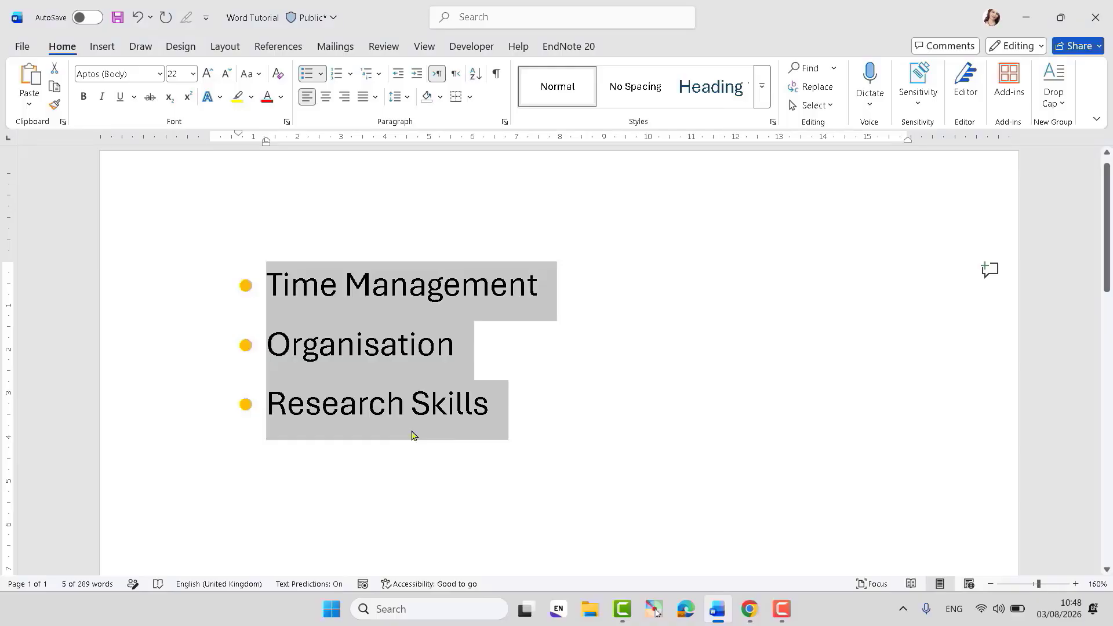
left_click(437, 448)
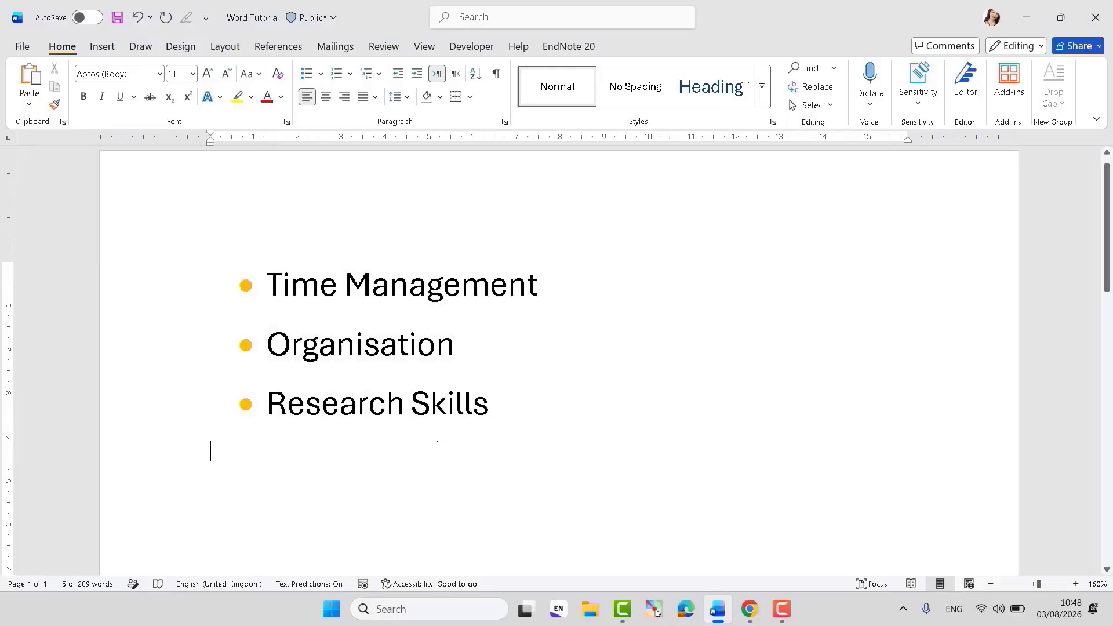
Step: Define a new bullet with a light blue theme font colour for the Time Management, Organisation and Research Skills list, and deselect it
left_click_drag(273, 282, 495, 400)
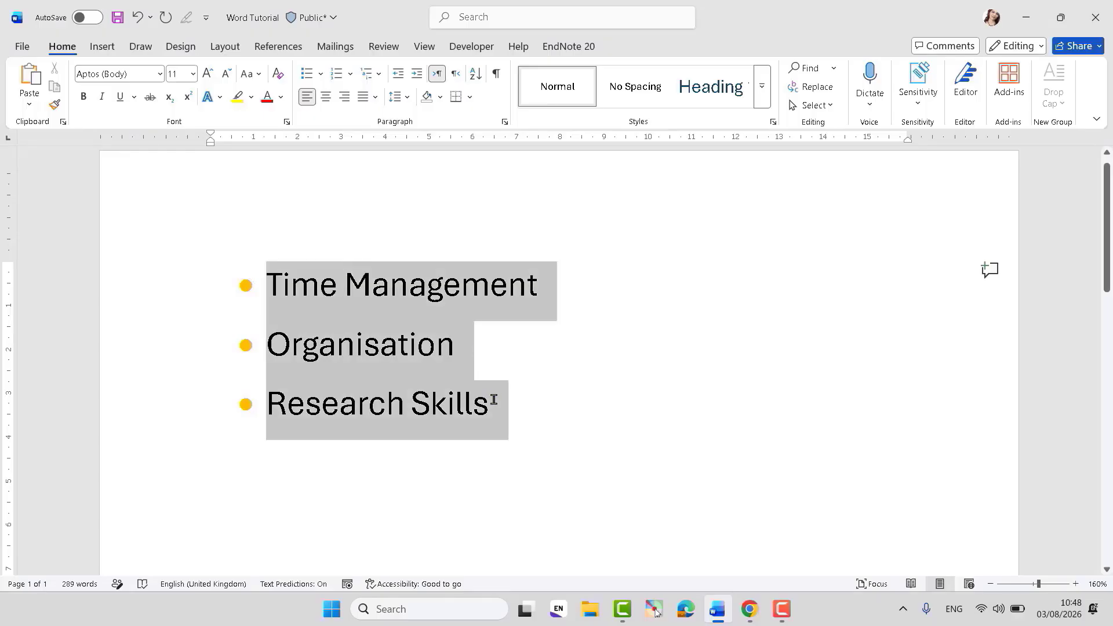
left_click(320, 74)
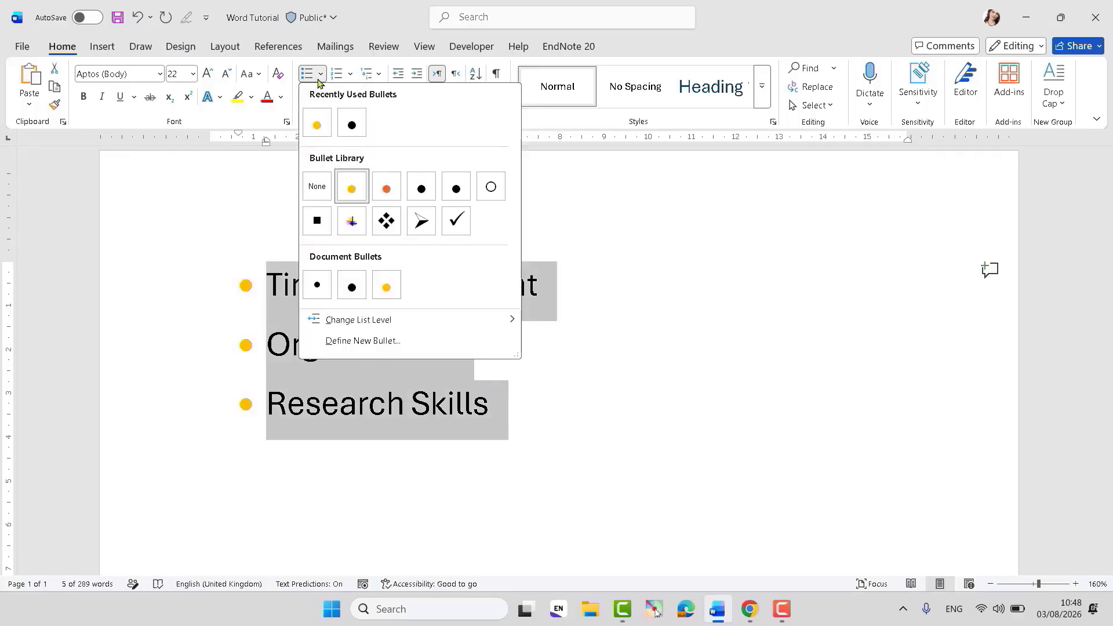
left_click(363, 342)
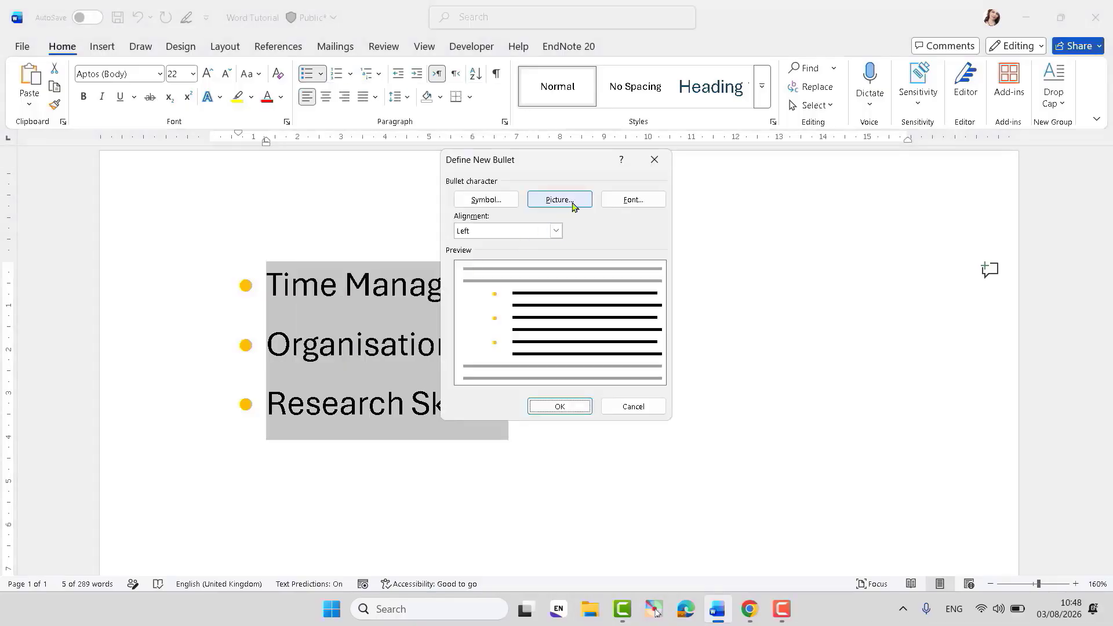
left_click(632, 200)
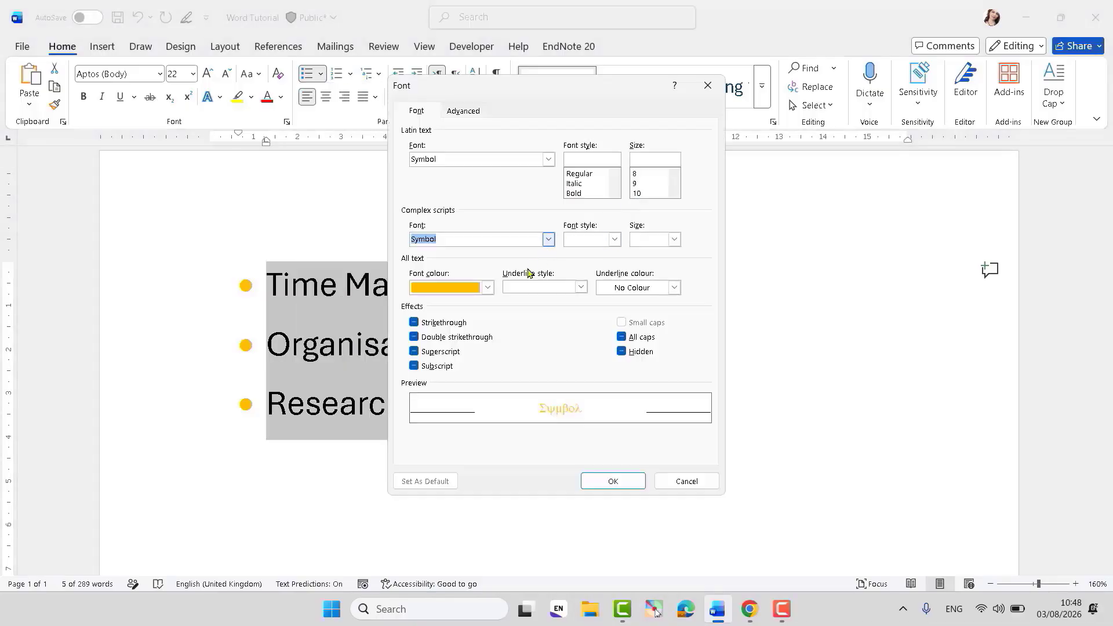
left_click(487, 288)
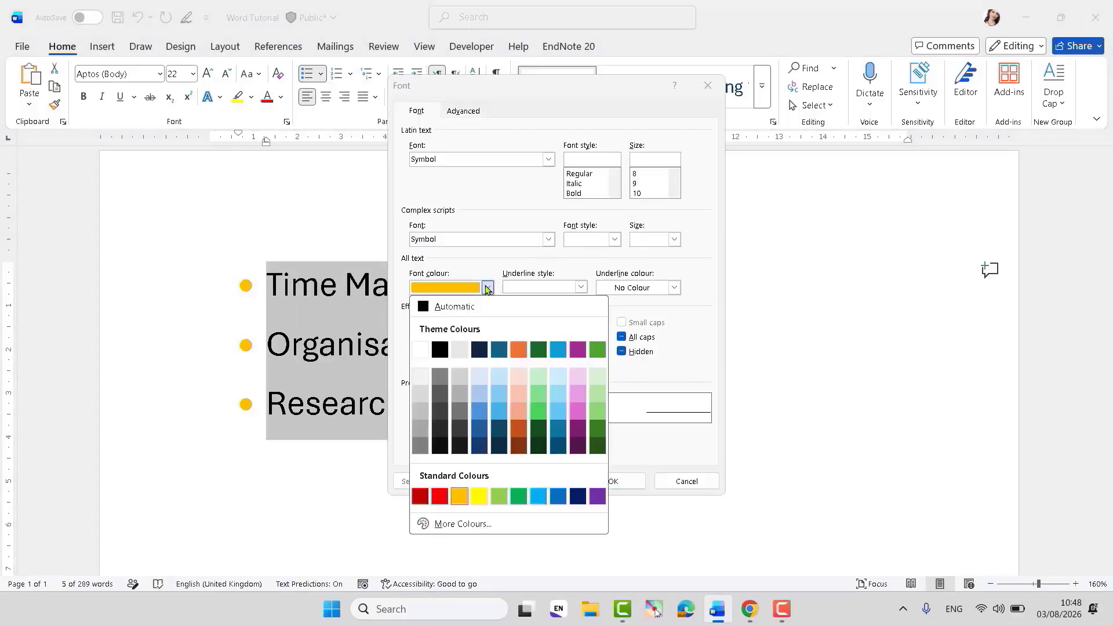
left_click(501, 395)
left_click(602, 486)
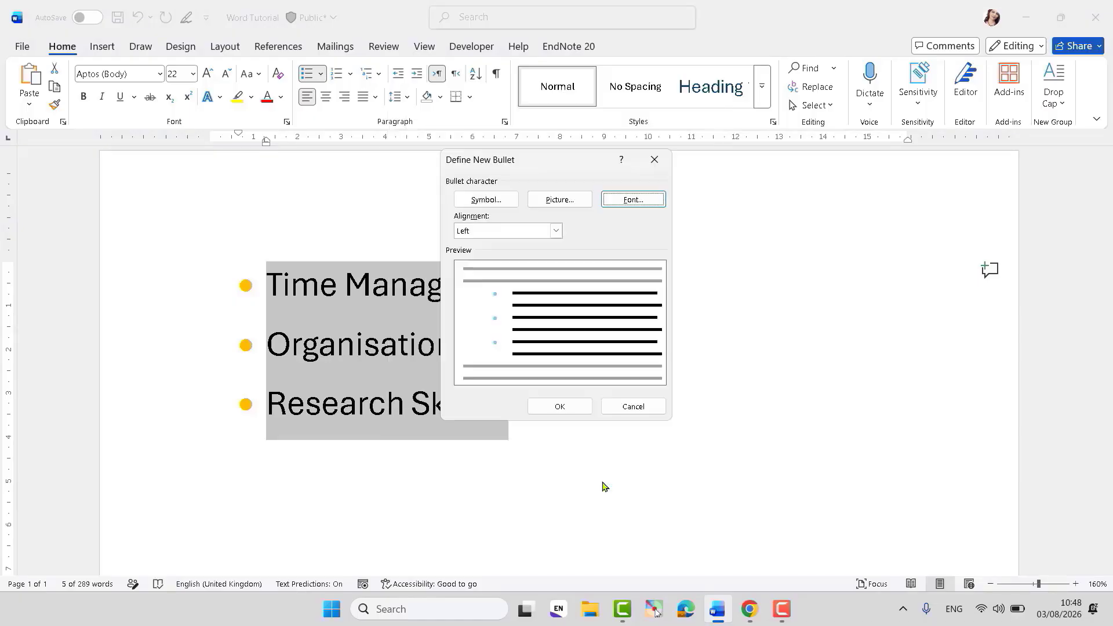
left_click(570, 412)
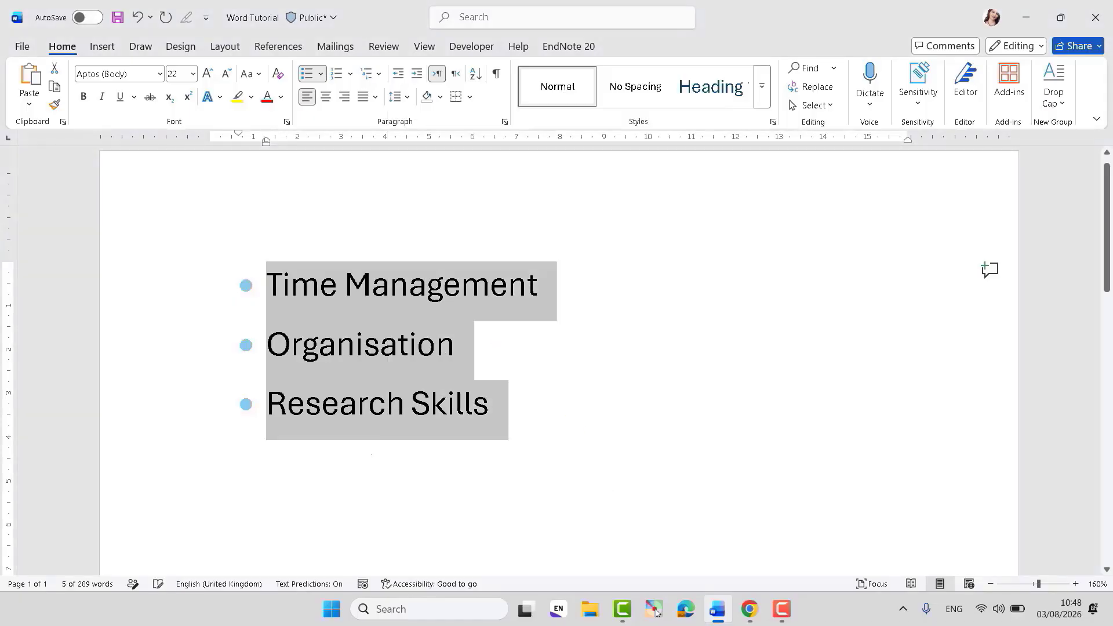
left_click(373, 455)
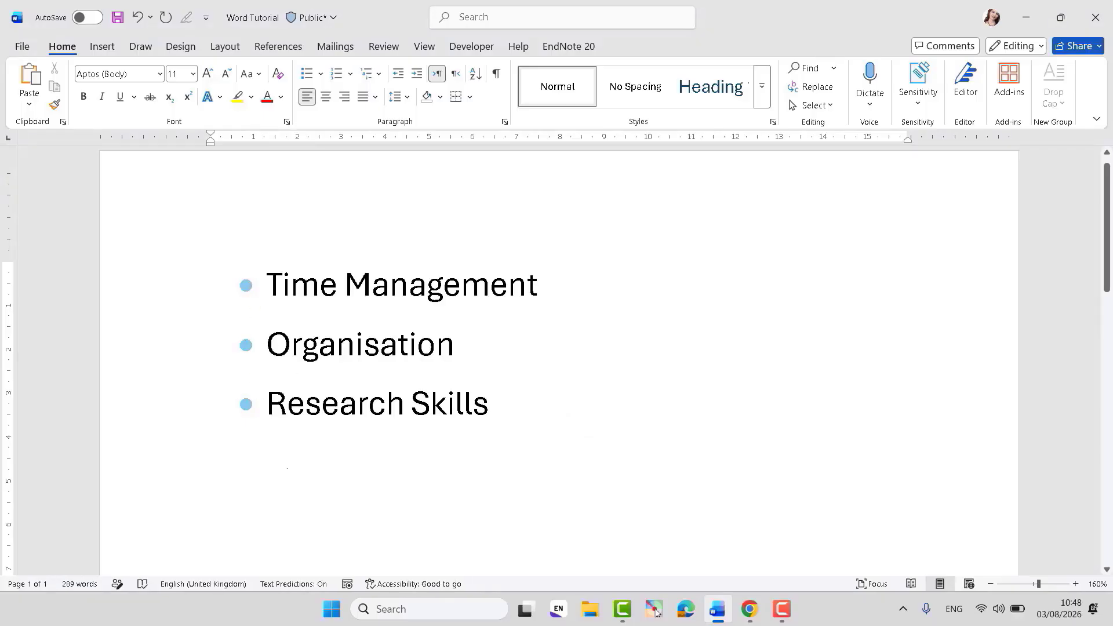
Step: Convert the three-item bulleted list to a numbered list using the A. B. C. number format
left_click_drag(266, 284, 497, 403)
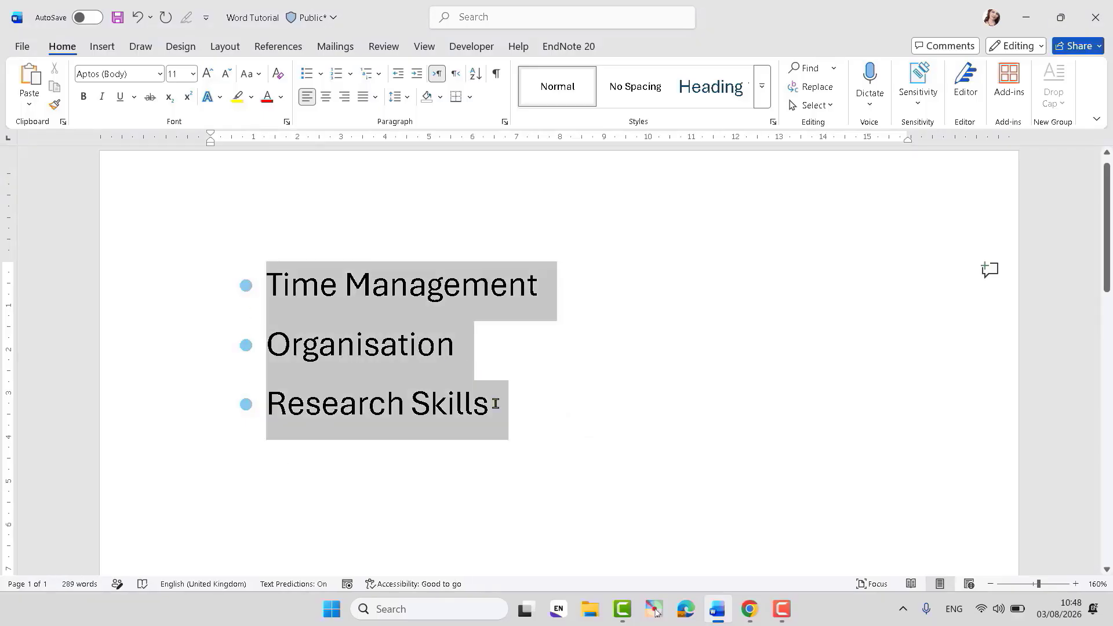
left_click(337, 74)
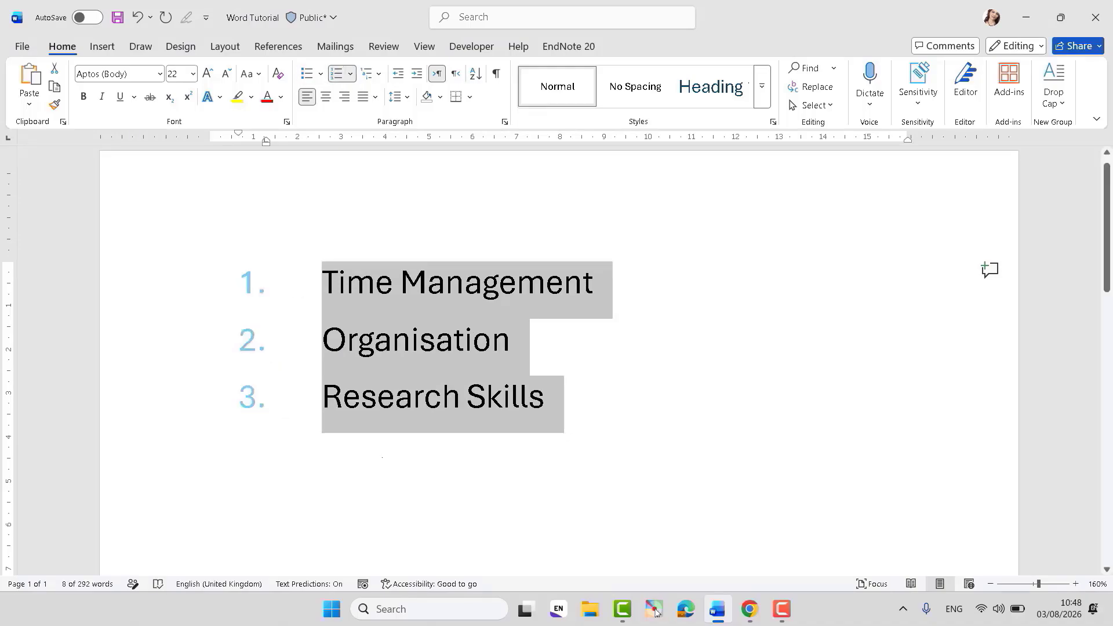
left_click(350, 74)
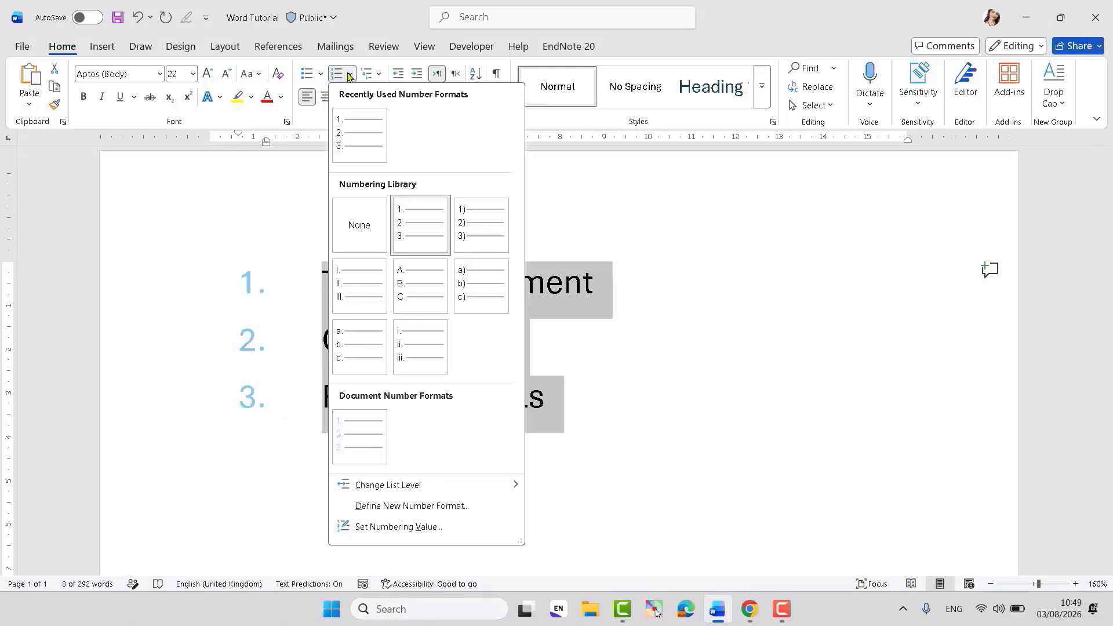
left_click(410, 276)
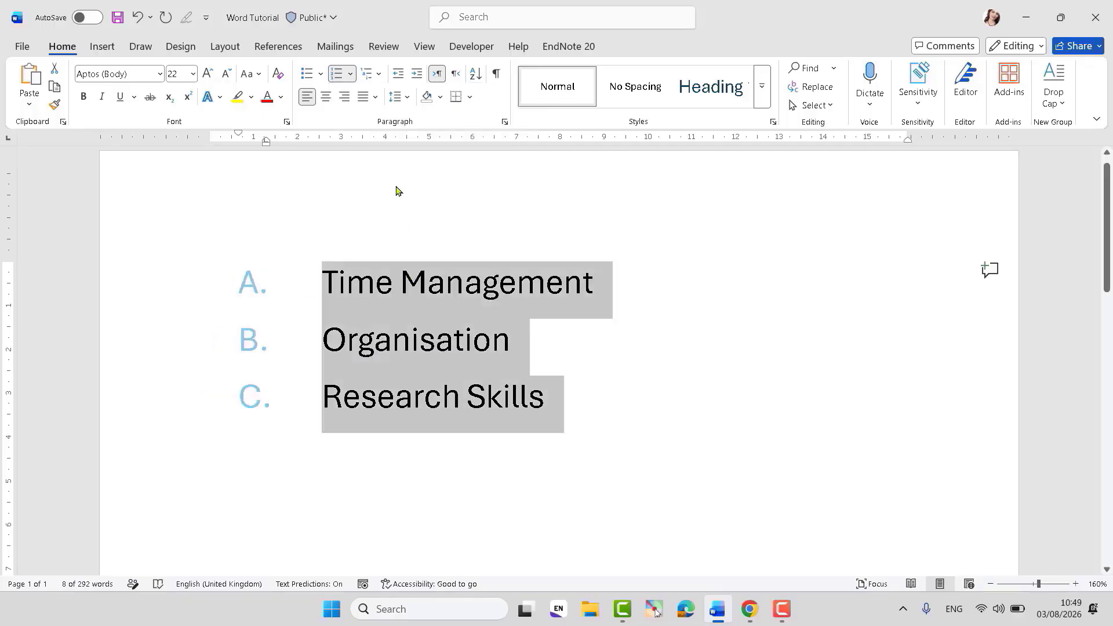
Step: Define a new number format with an orange theme font colour for the list's A. B. C. letters, and deselect the list
left_click(352, 73)
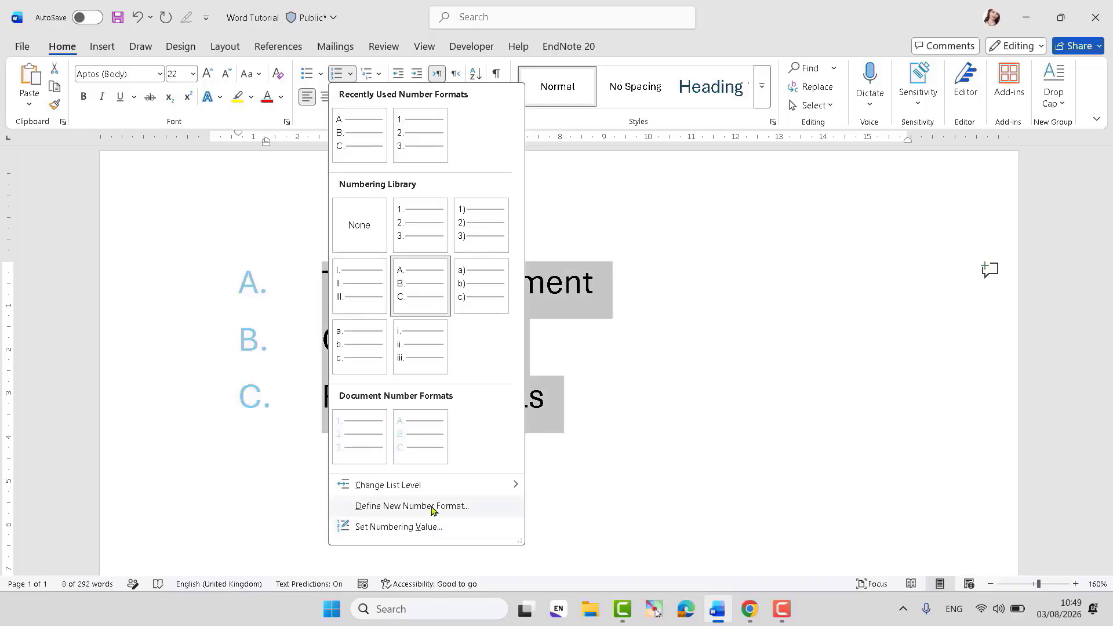
left_click(411, 506)
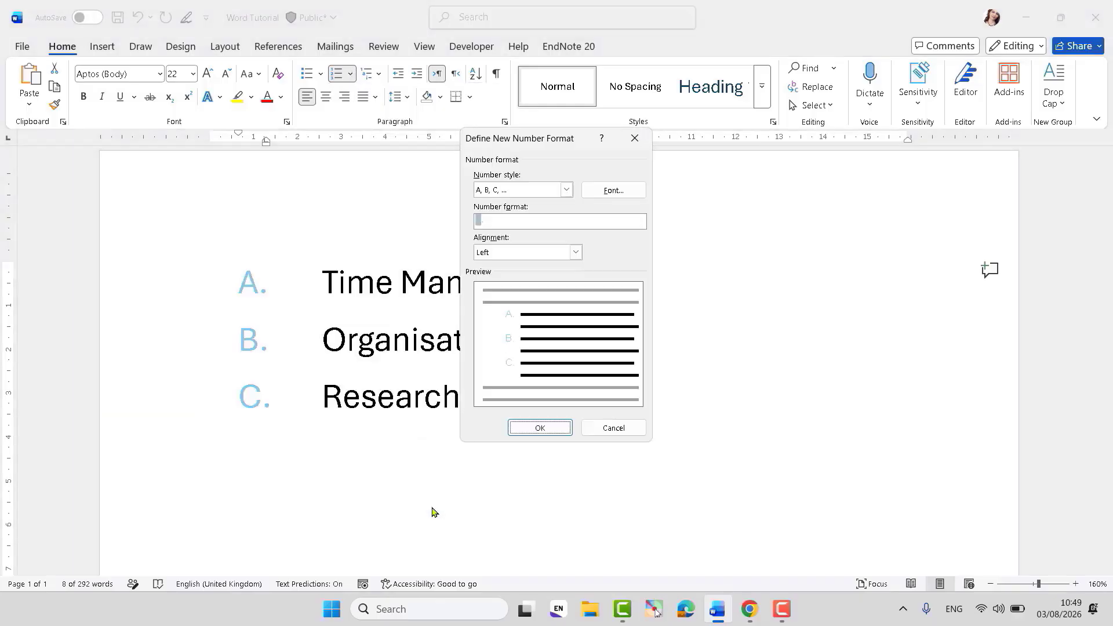
left_click(618, 192)
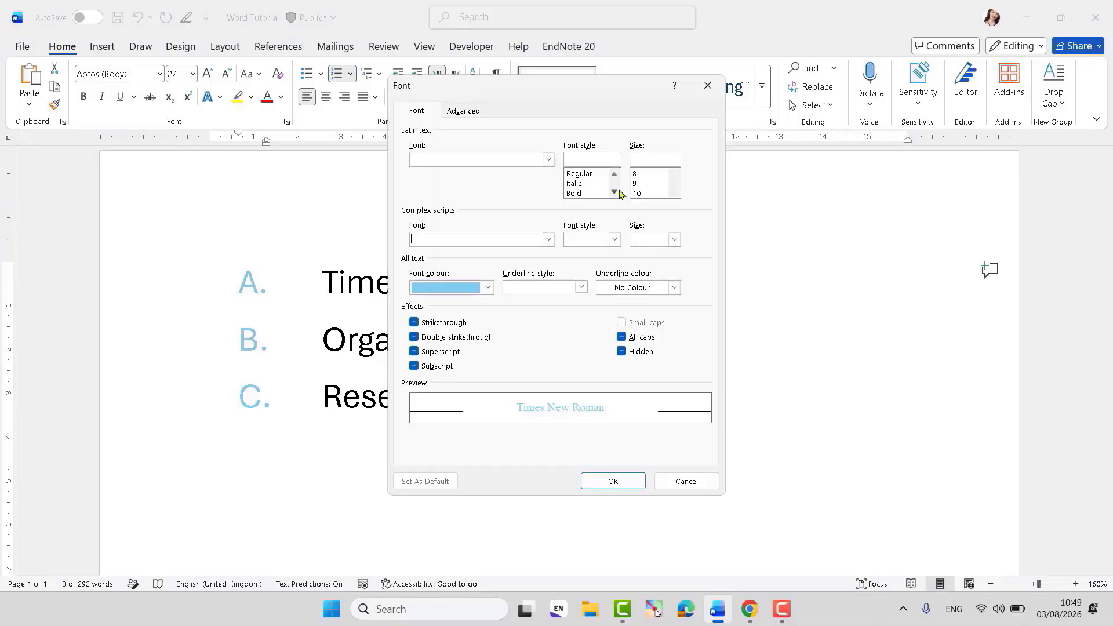
left_click(488, 288)
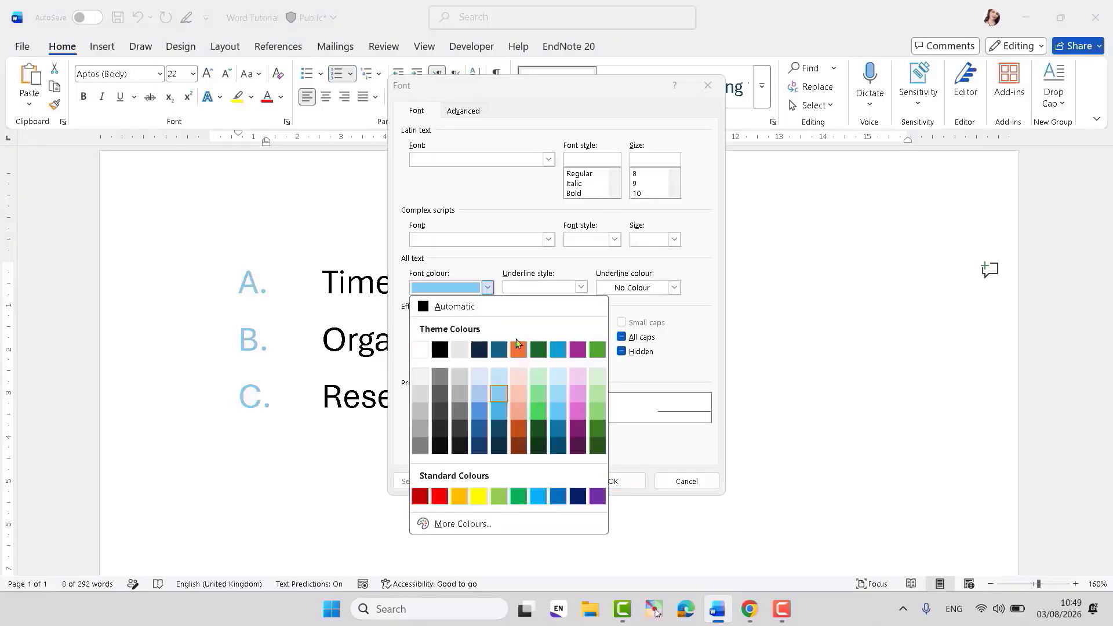
left_click(517, 351)
left_click(610, 482)
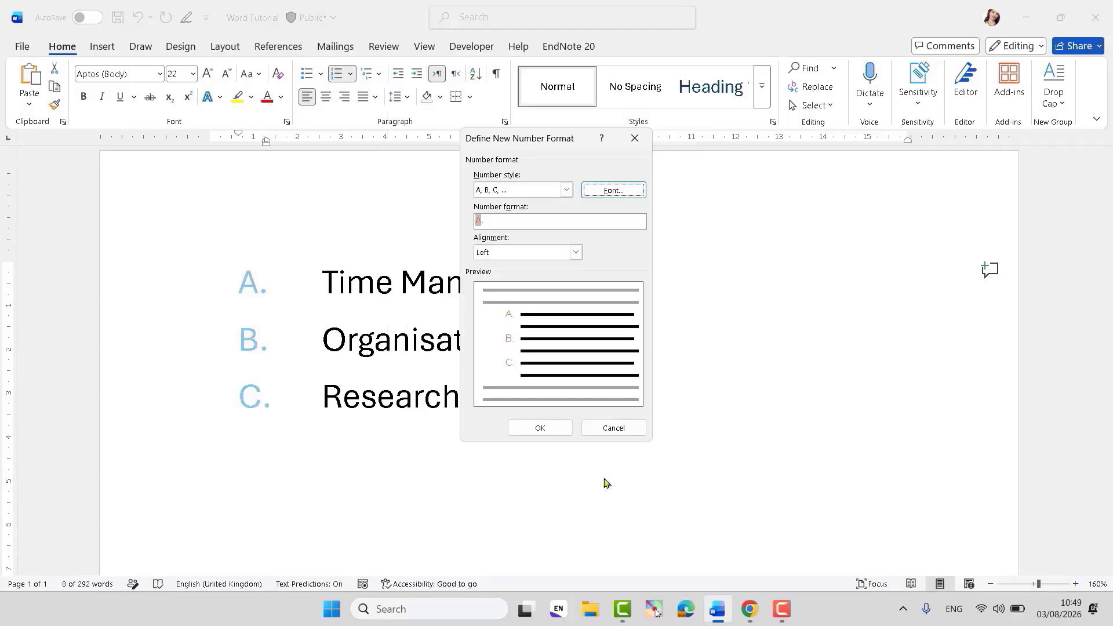
left_click(539, 429)
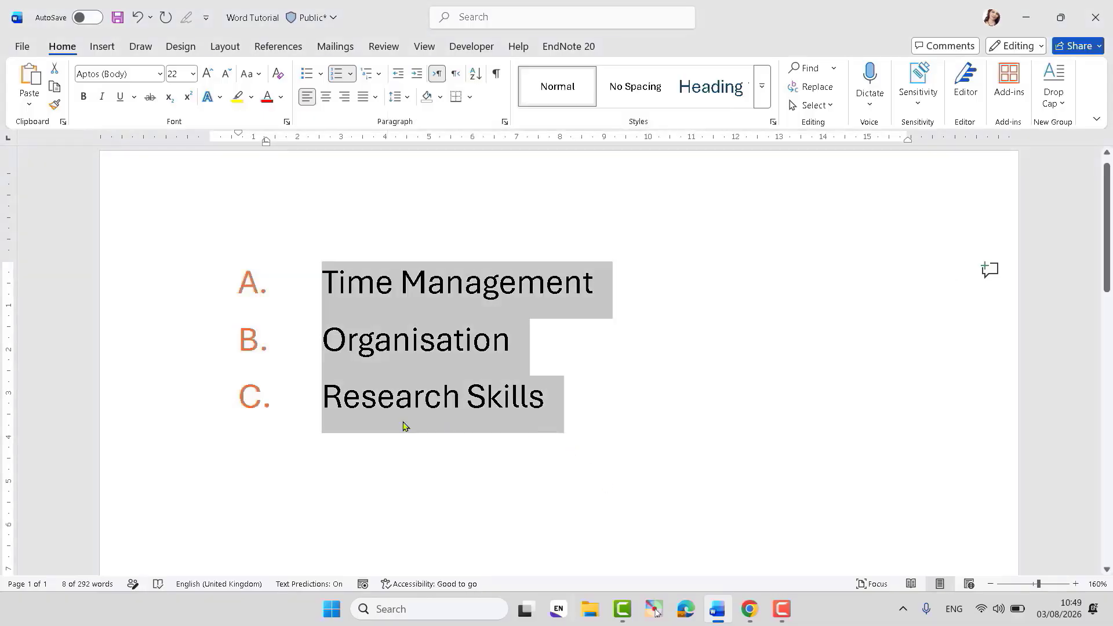
left_click(453, 482)
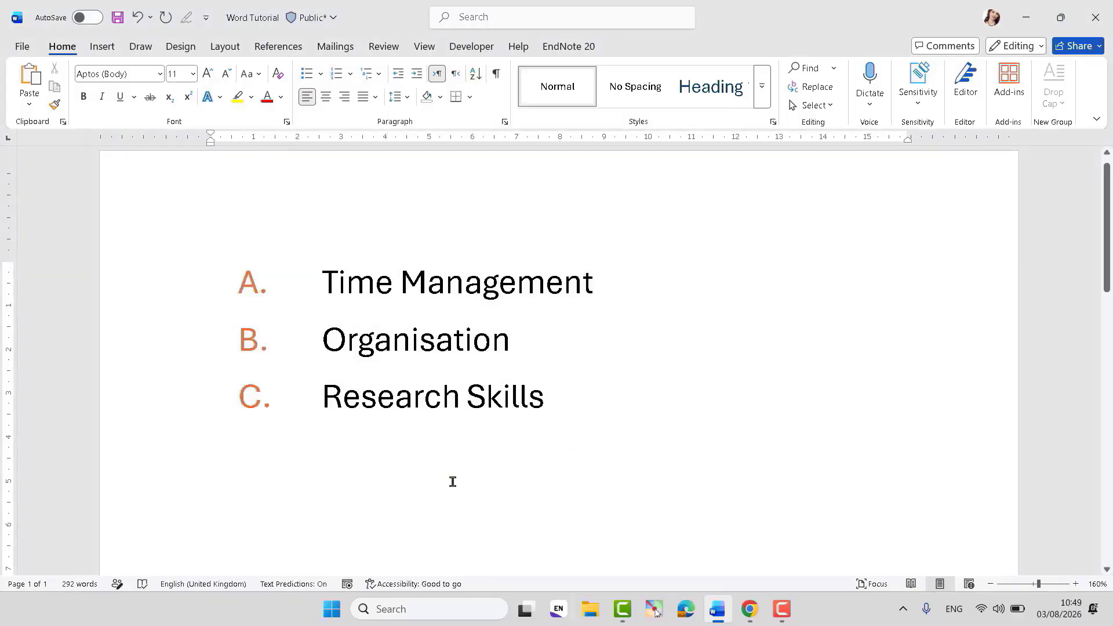
left_click(782, 618)
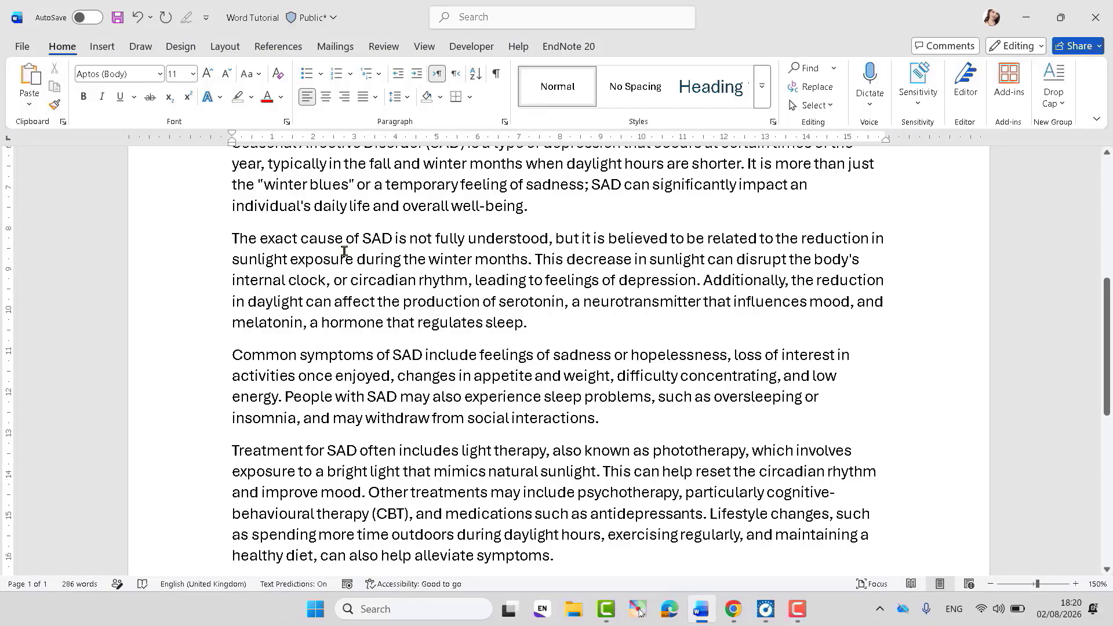
Step: Centre the paragraphs on the exact cause and common symptoms of SAD, and right-align the exact cause paragraph
left_click_drag(231, 239, 601, 421)
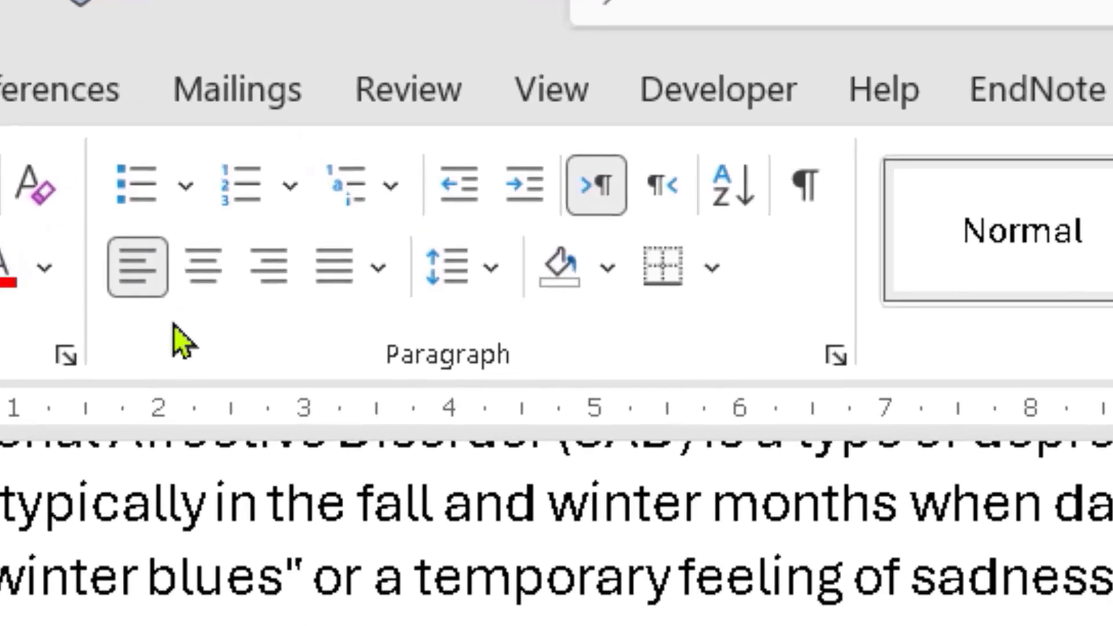
left_click(203, 276)
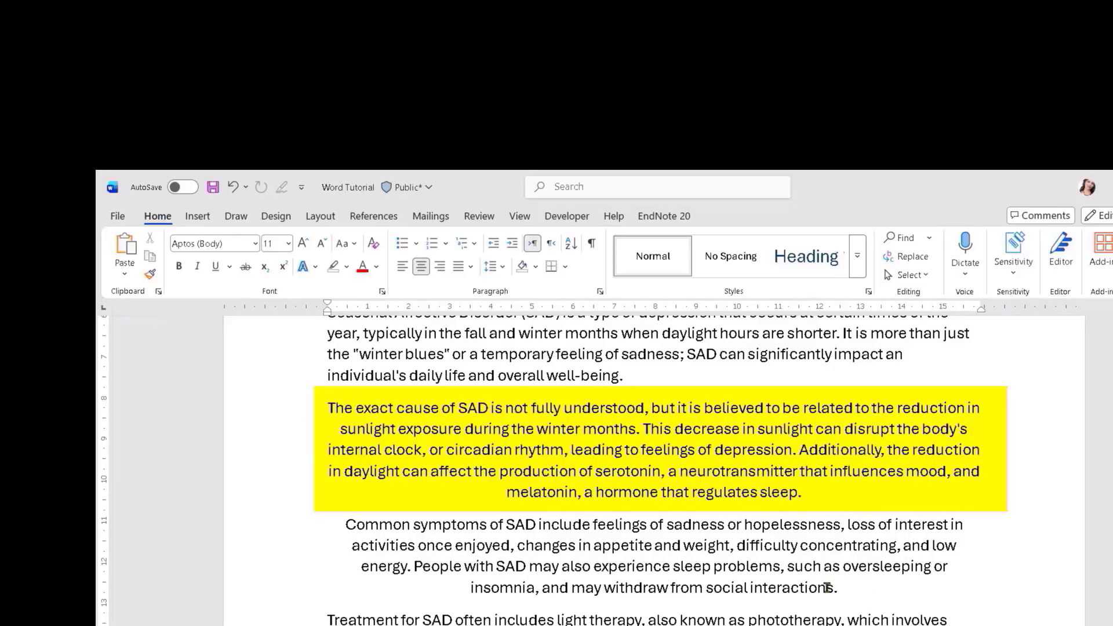
left_click(440, 266)
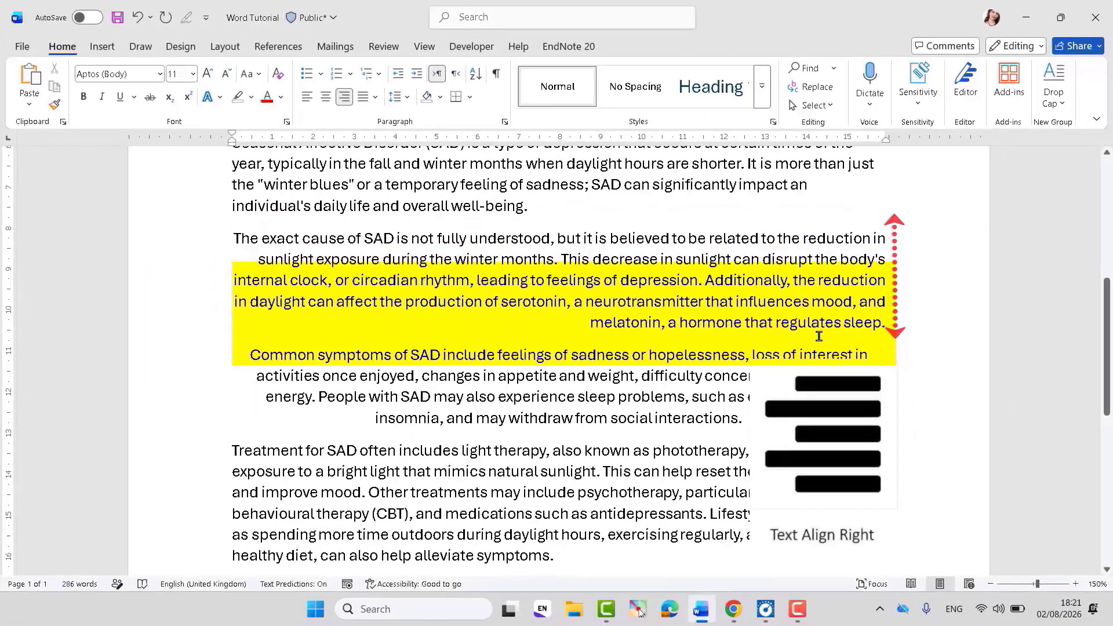
Step: Justify the exact cause and common symptoms paragraphs, and deselect them
left_click_drag(742, 418, 234, 238)
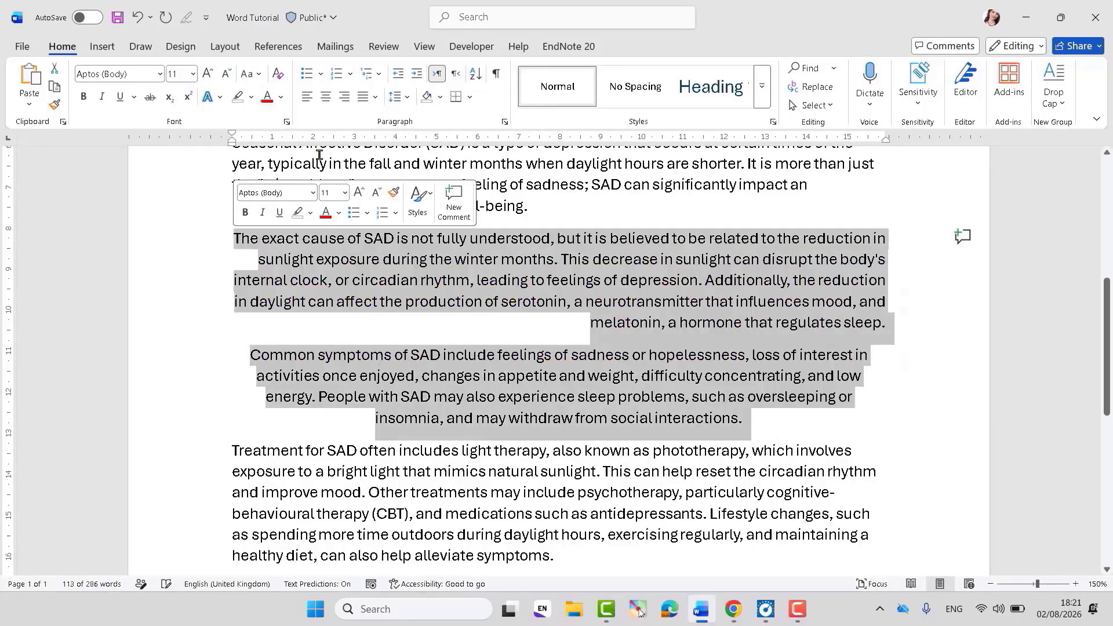
left_click(375, 97)
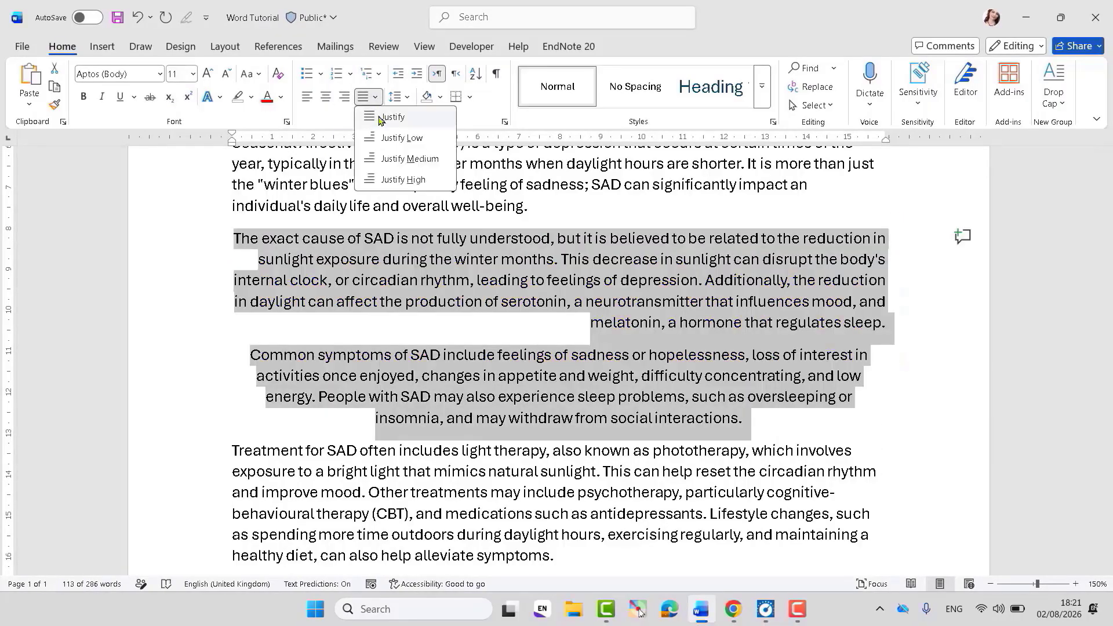
left_click(381, 117)
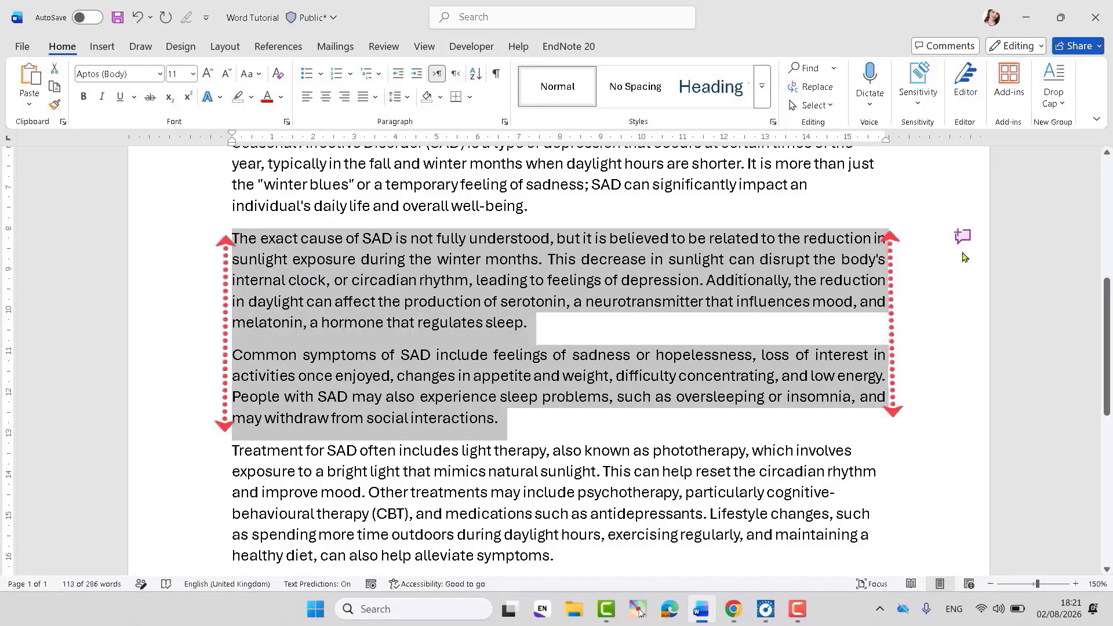
left_click(837, 520)
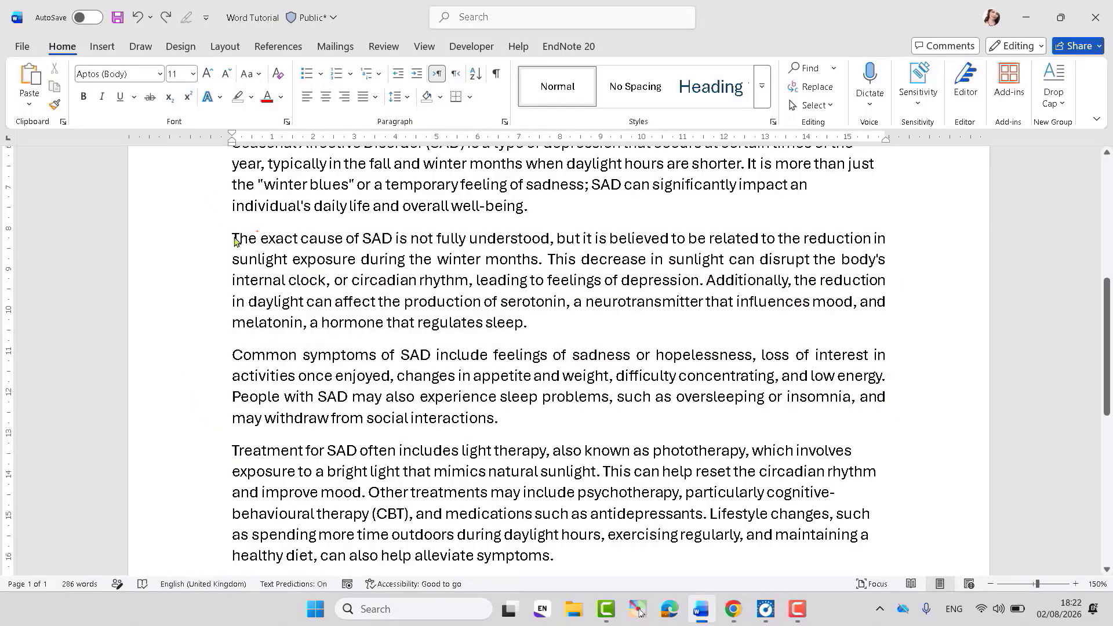
Step: Try left and centred alignment on the exact cause and common symptoms paragraphs, and return both to Justify
left_click_drag(232, 237, 506, 418)
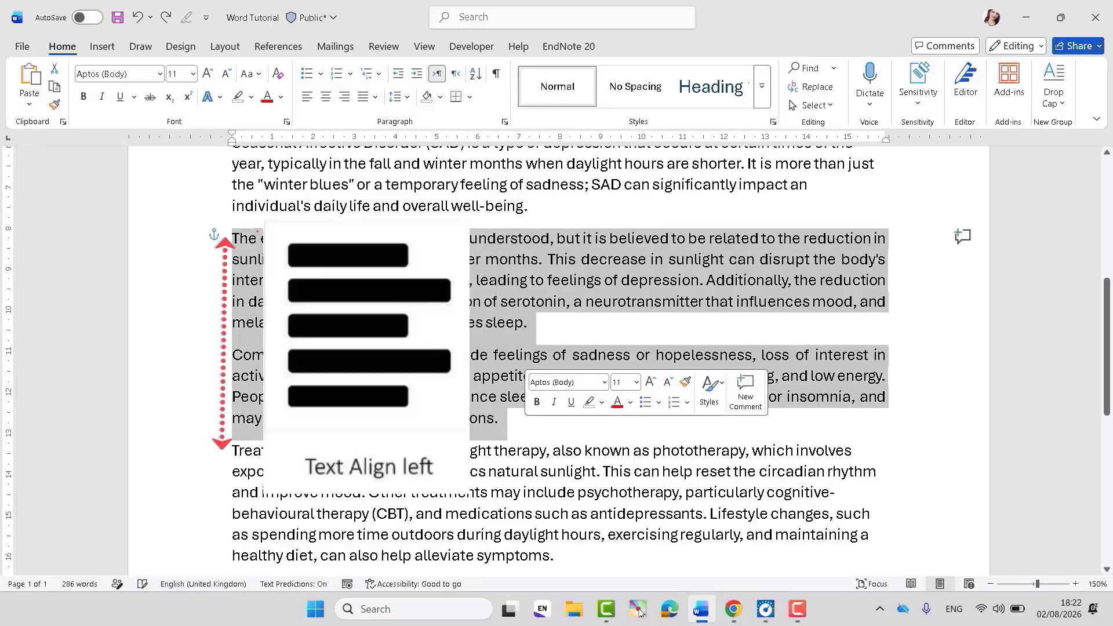
left_click(306, 100)
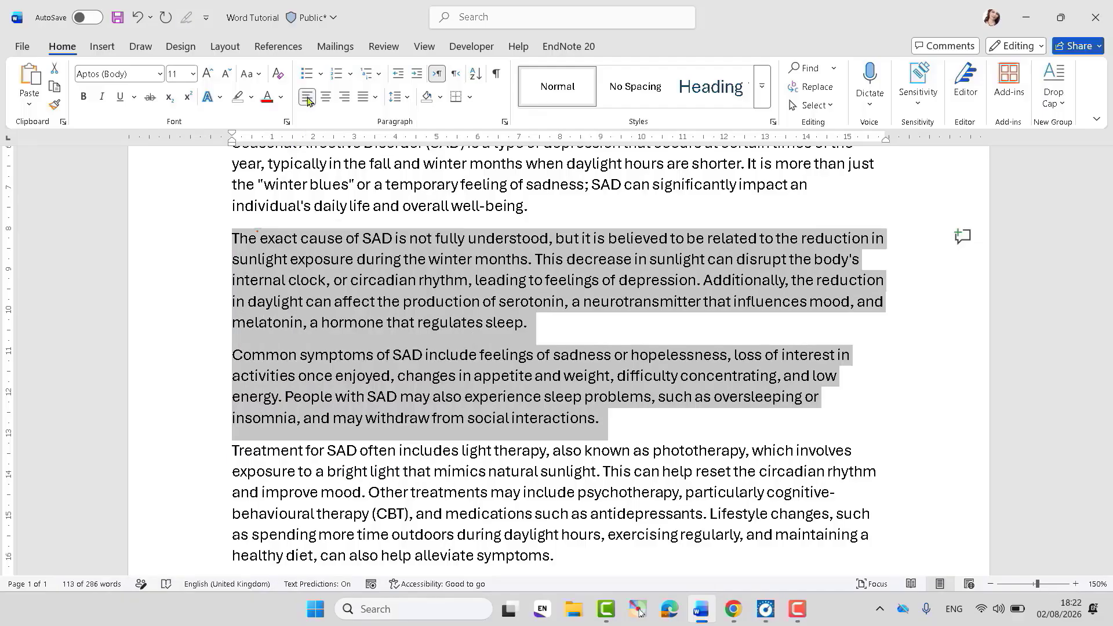
left_click(325, 99)
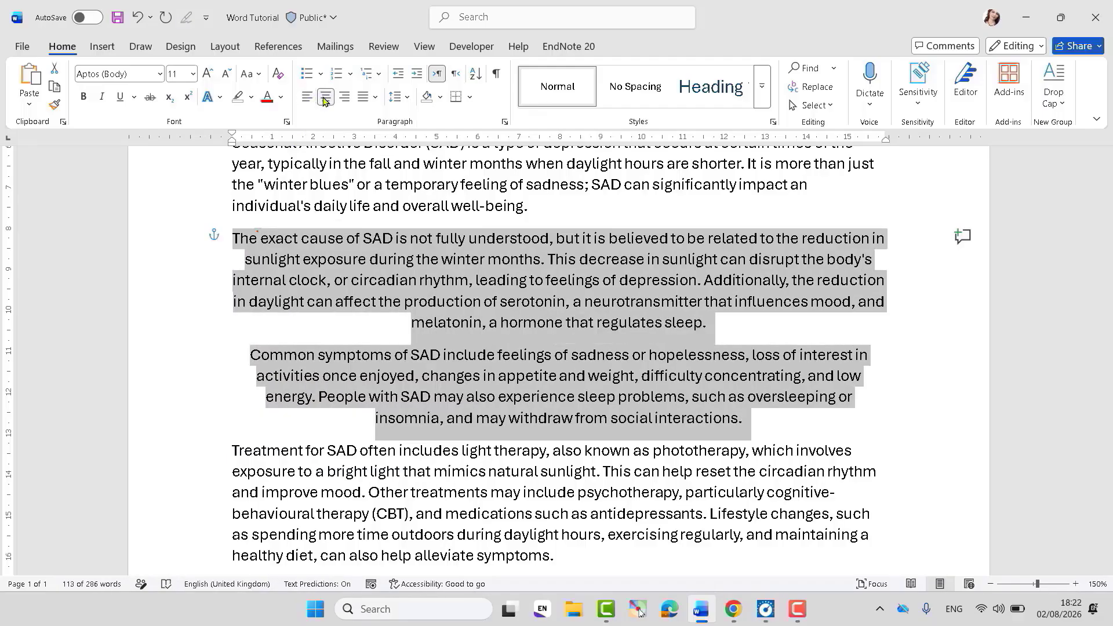
left_click(375, 96)
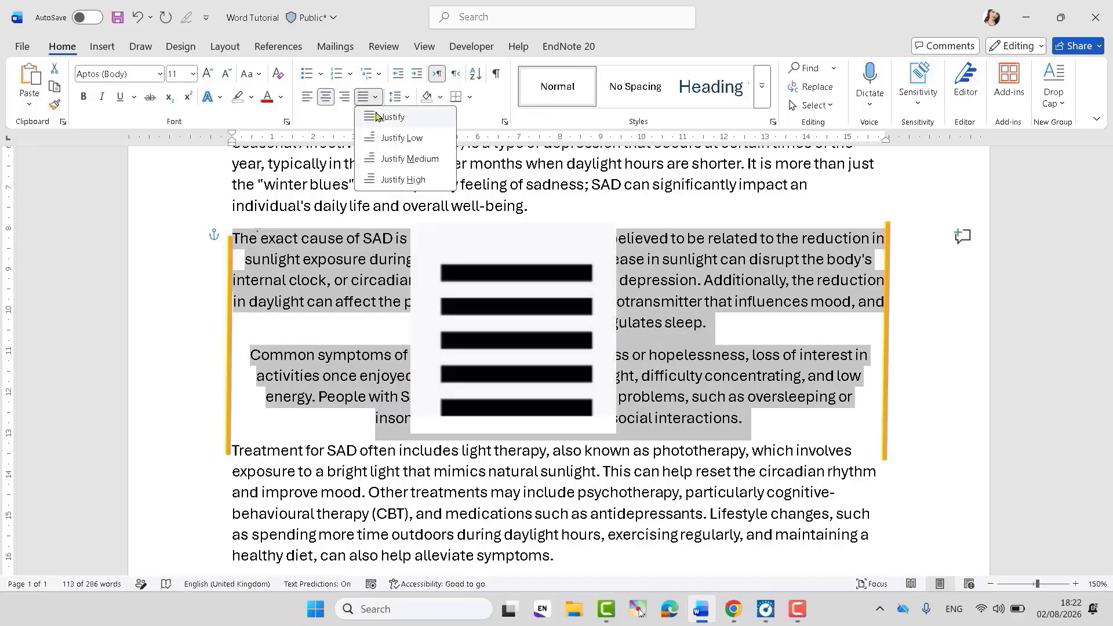
left_click(378, 116)
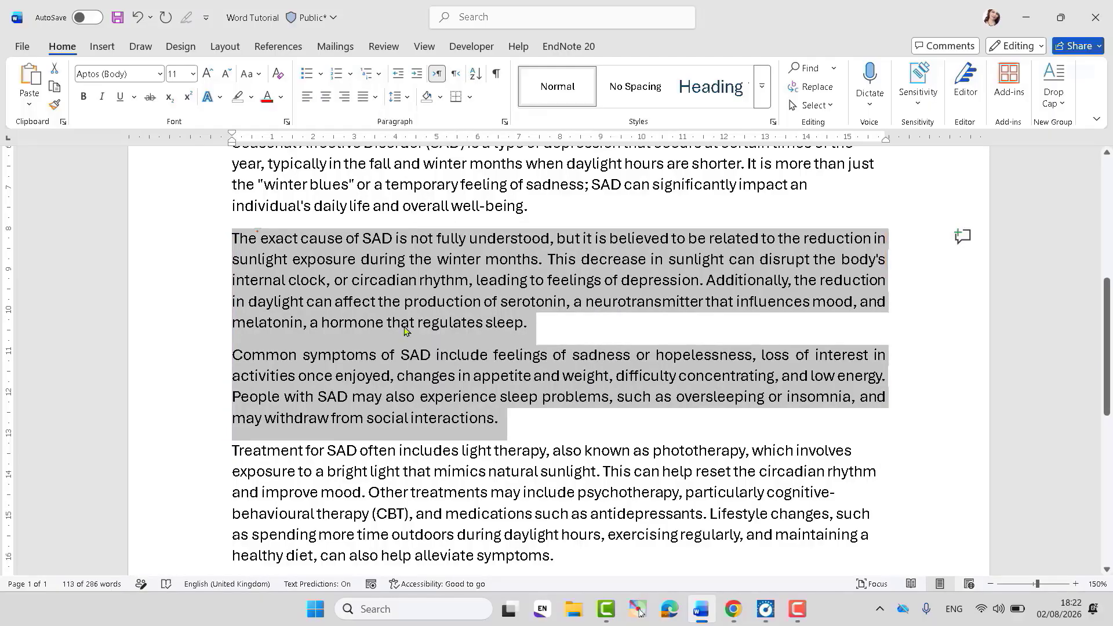
left_click(439, 399)
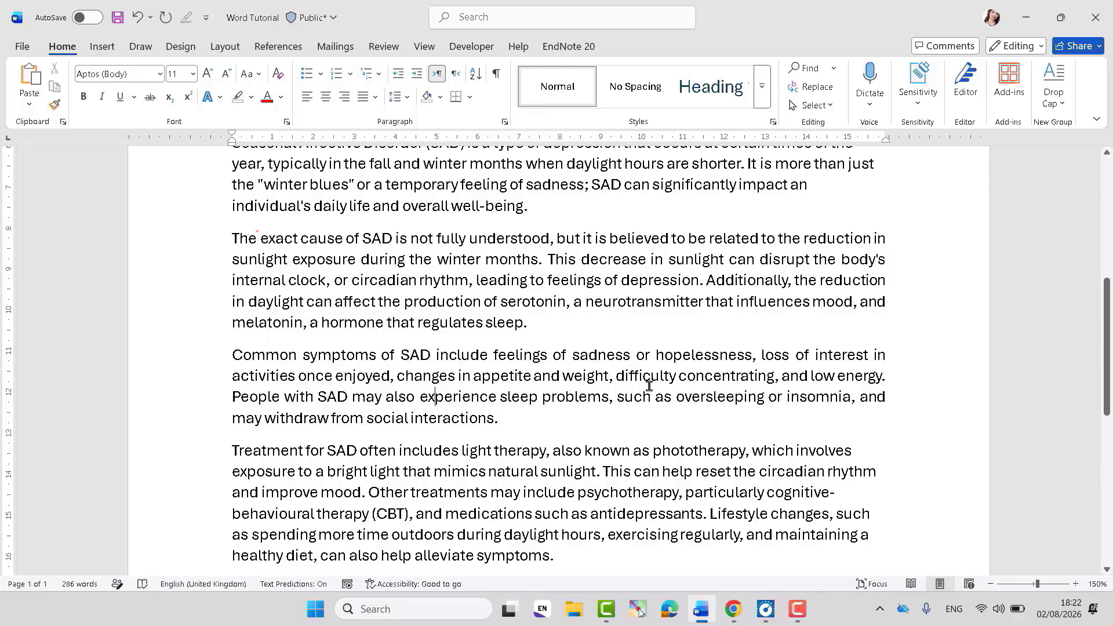
Step: Insert an empty paragraph before the paragraph starting with "Common symptoms of SAD"
left_click(233, 354)
key("Return")
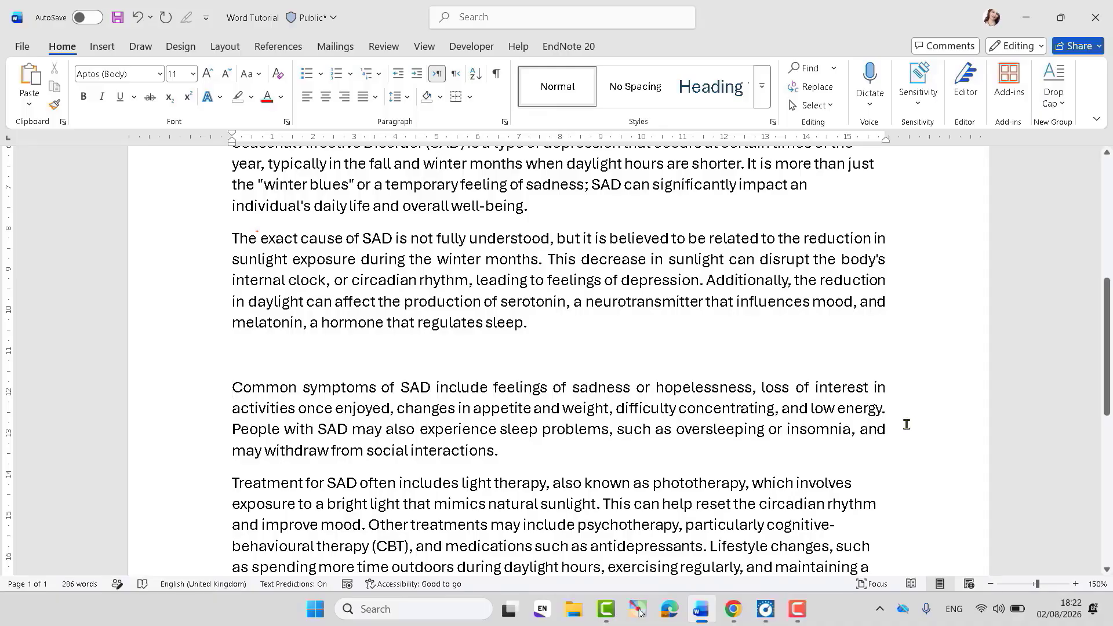
scroll(1109, 357, "up", 2)
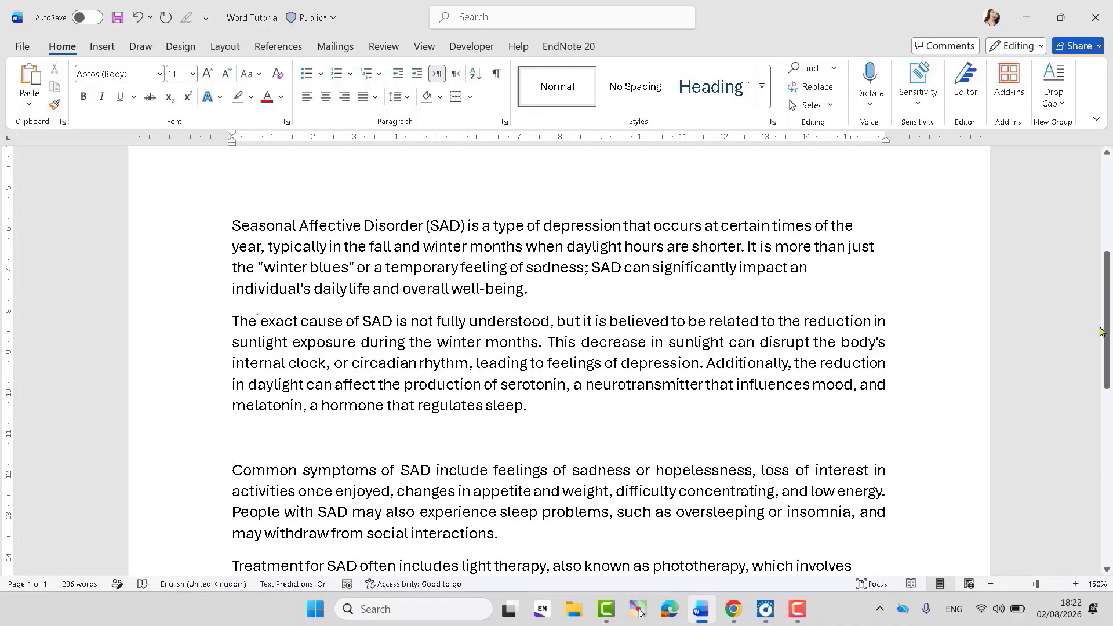
Step: Bracket the SAD definition, exact cause and common symptoms paragraphs with the red pen, and mark the gap above the common symptoms paragraph
left_click(141, 48)
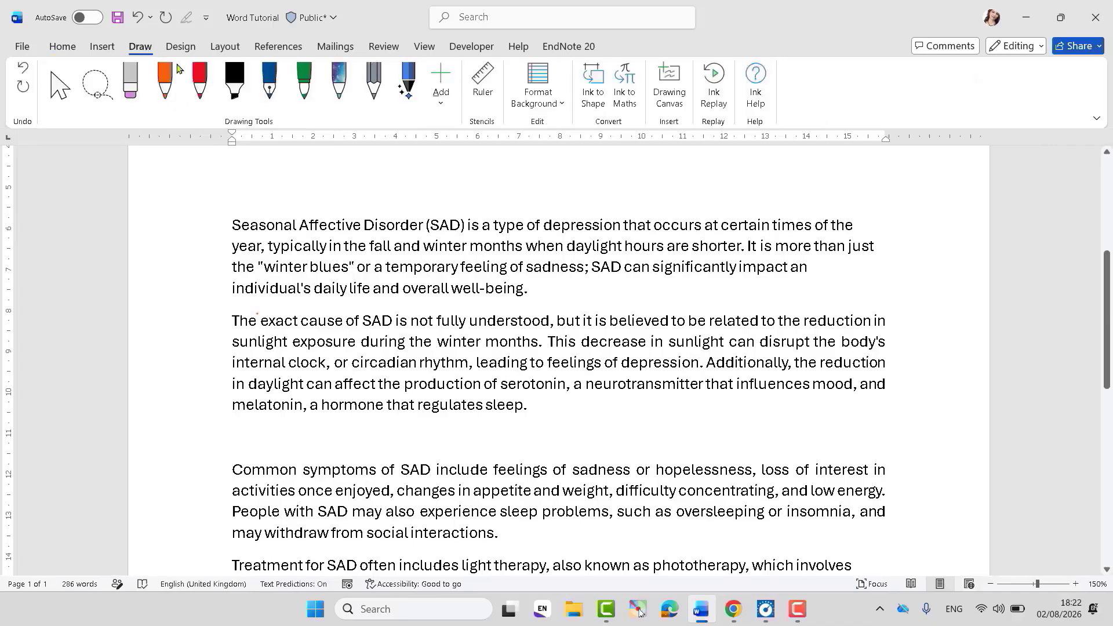
left_click(201, 78)
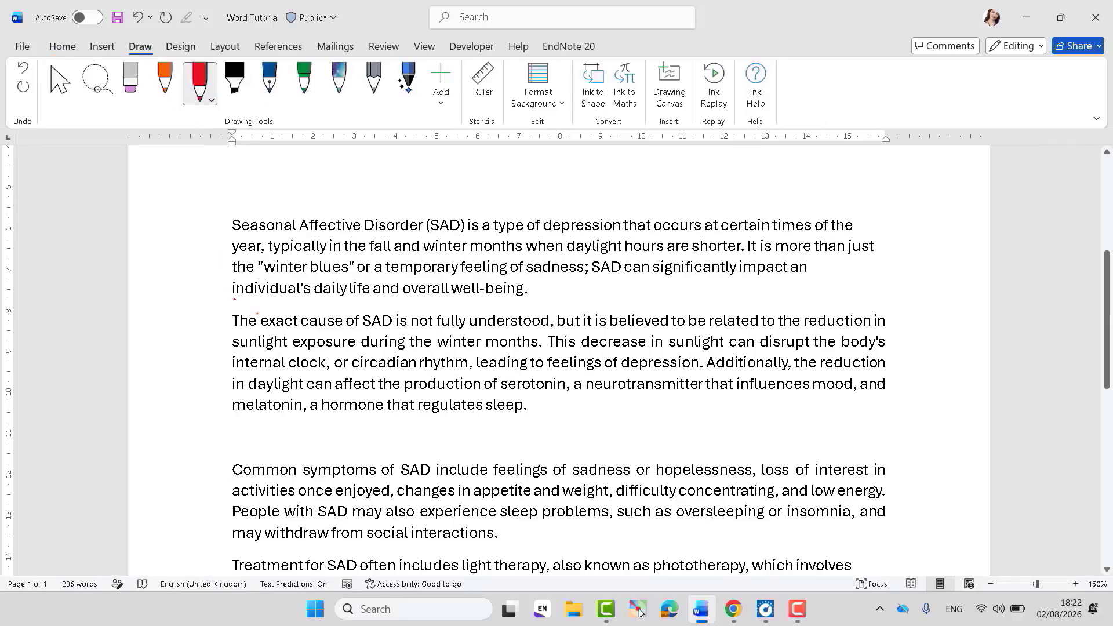
mouse_move(230, 215)
left_mouse_down()
mouse_move(209, 264)
mouse_move(233, 291)
mouse_move(205, 353)
mouse_move(225, 421)
left_mouse_up()
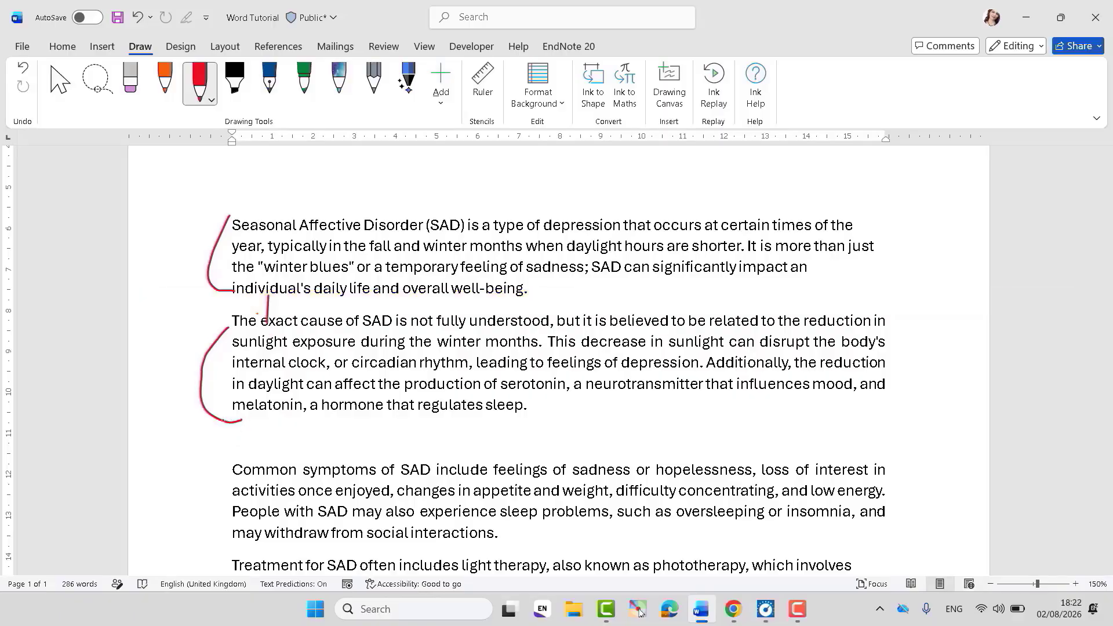
mouse_move(230, 476)
left_mouse_down()
mouse_move(218, 545)
mouse_move(240, 558)
left_mouse_up()
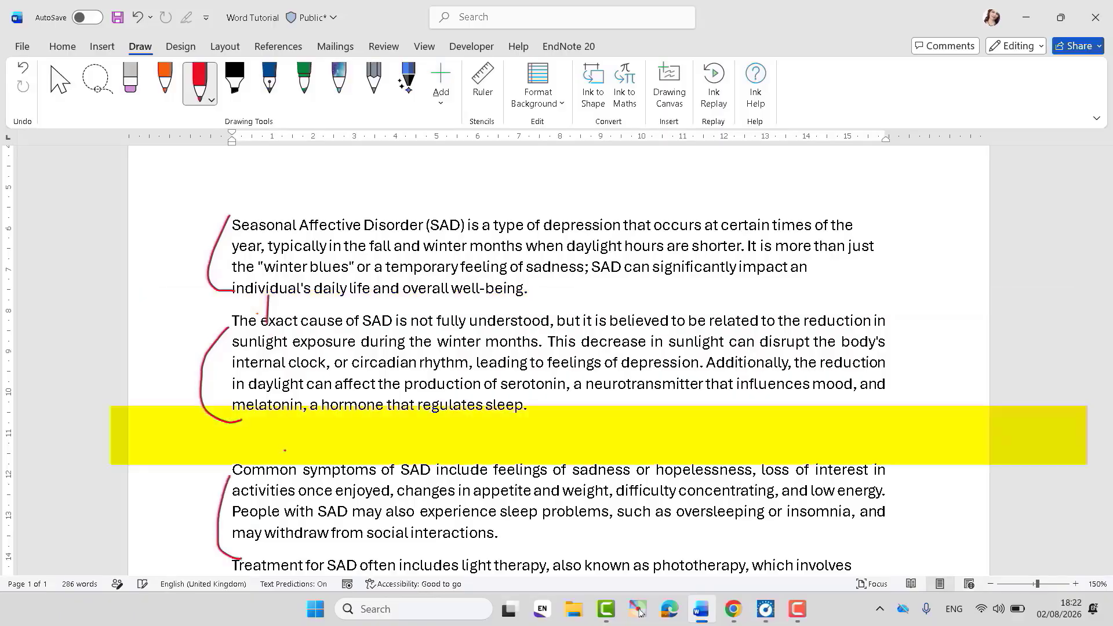
left_click_drag(271, 407, 295, 472)
Step: Undo the red pen strokes around the three paragraphs
key("ctrl+z")
key("ctrl+z")
key("ctrl+z")
key("ctrl+z")
key("ctrl+z")
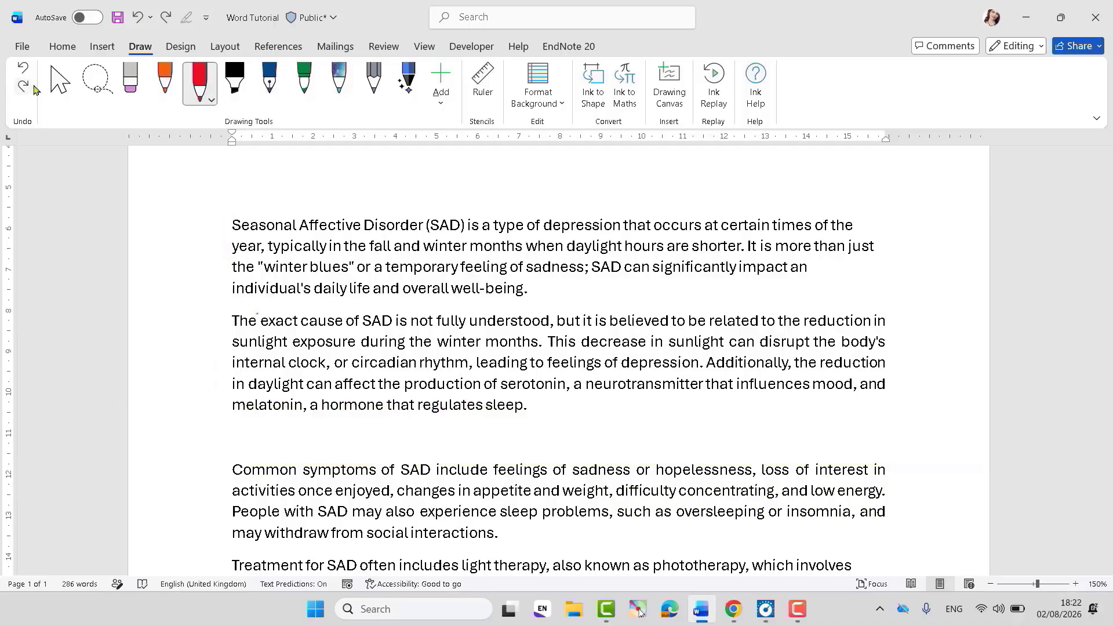
Step: Join the exact cause and common symptoms paragraphs directly onto the text before each of them, removing the empty paragraph between them
left_click(62, 47)
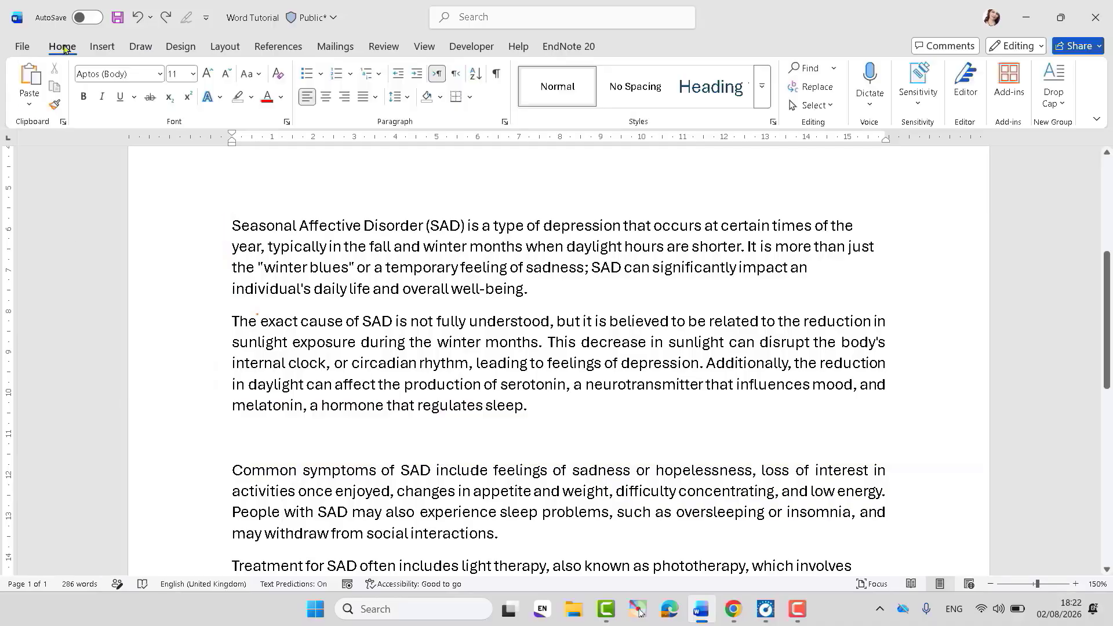
left_click(232, 323)
key("BackSpace")
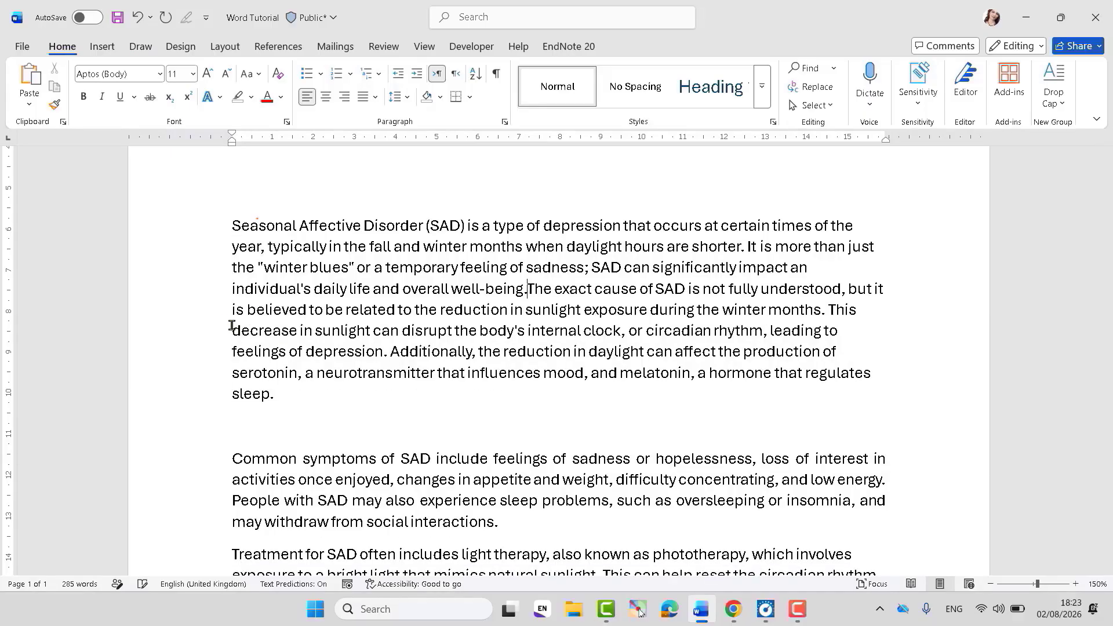
left_click(232, 461)
key("BackSpace")
key("BackSpace")
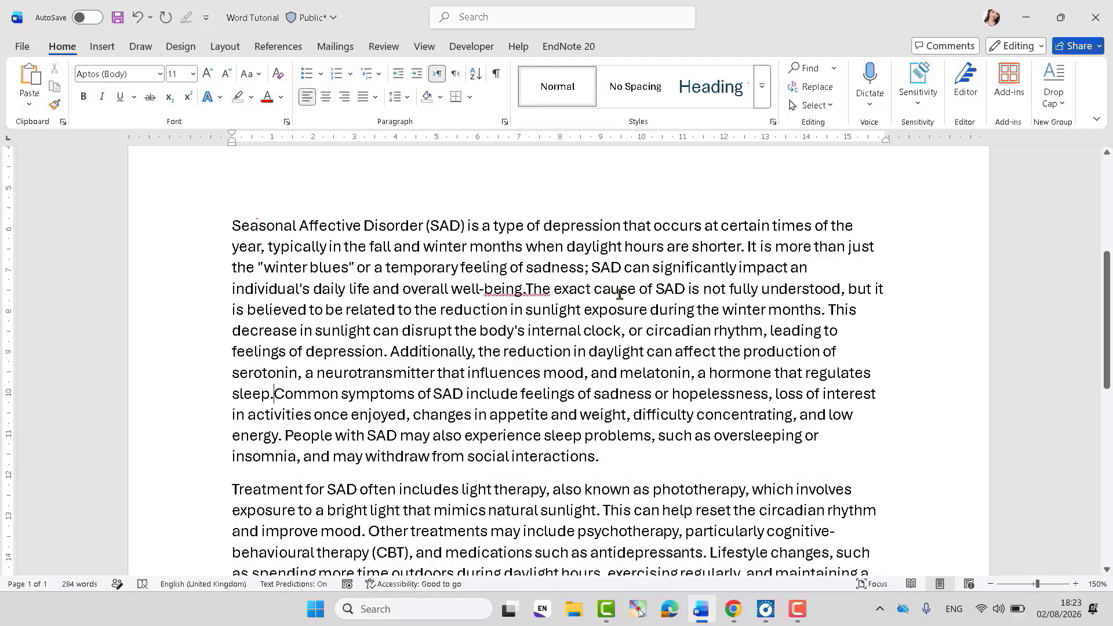
Step: Split the joined text before "The exact cause" and before "Common symptoms", leaving one empty paragraph at each split
left_click(528, 287)
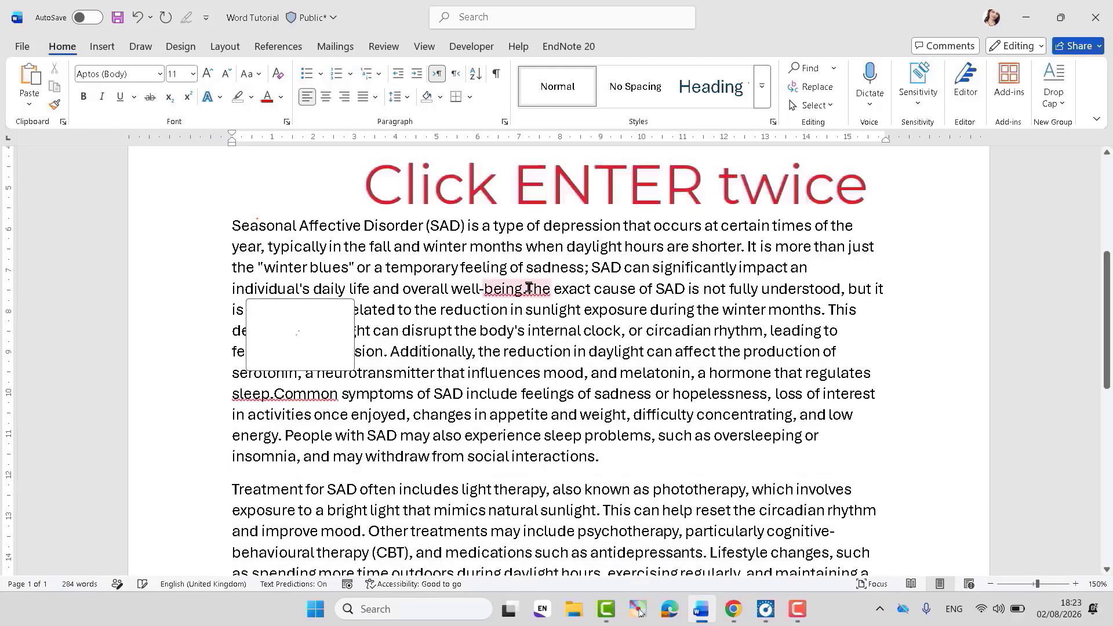
key("Return")
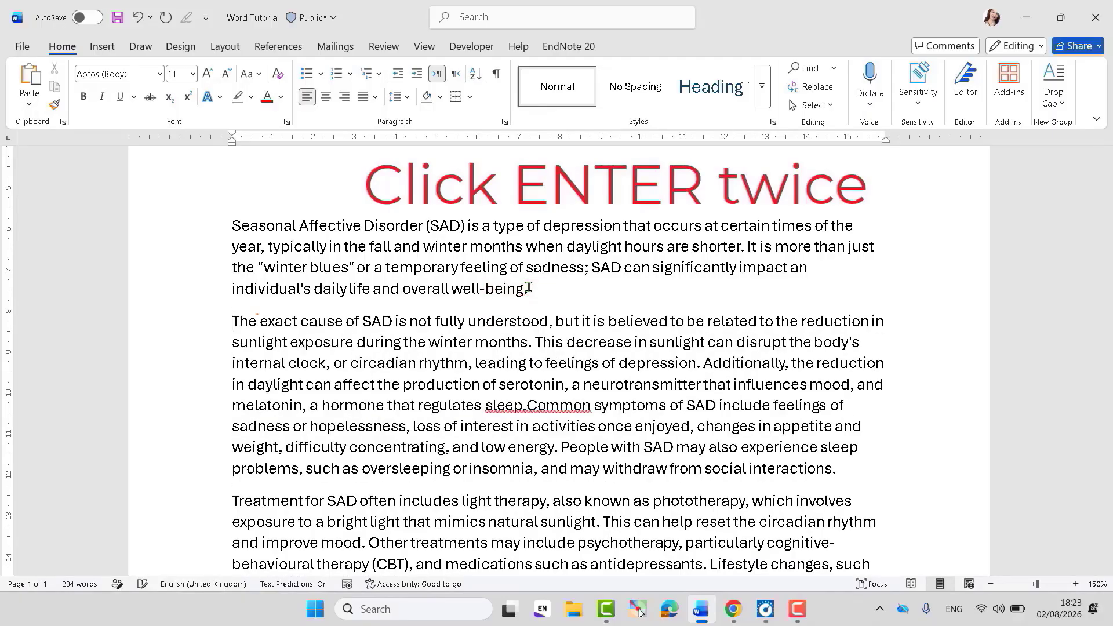
key("Return")
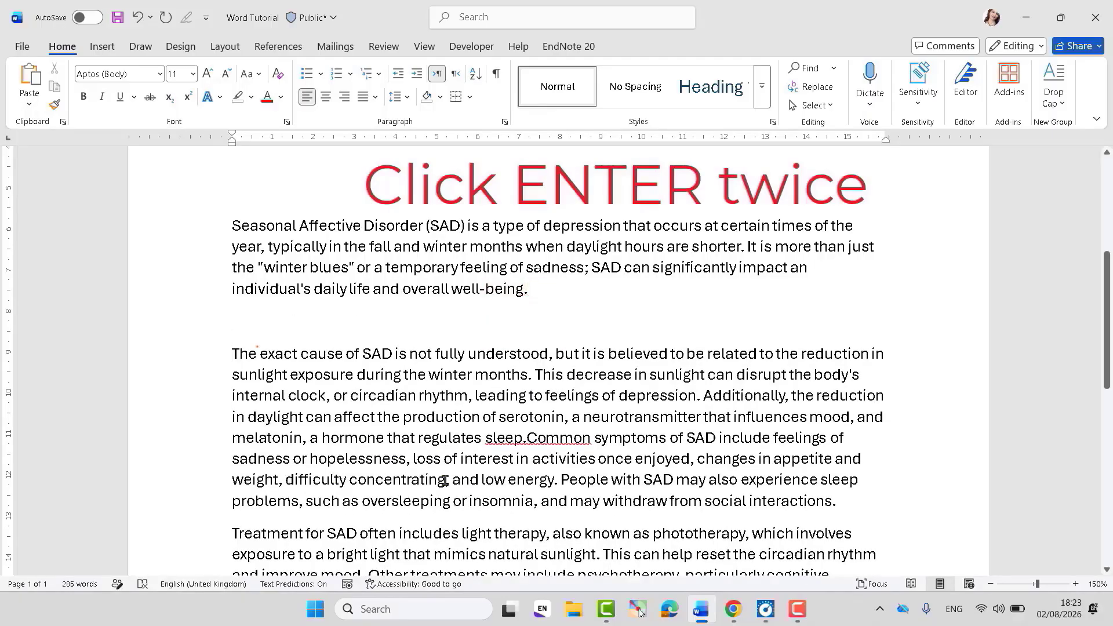
left_click(527, 439)
key("Return")
key("Return")
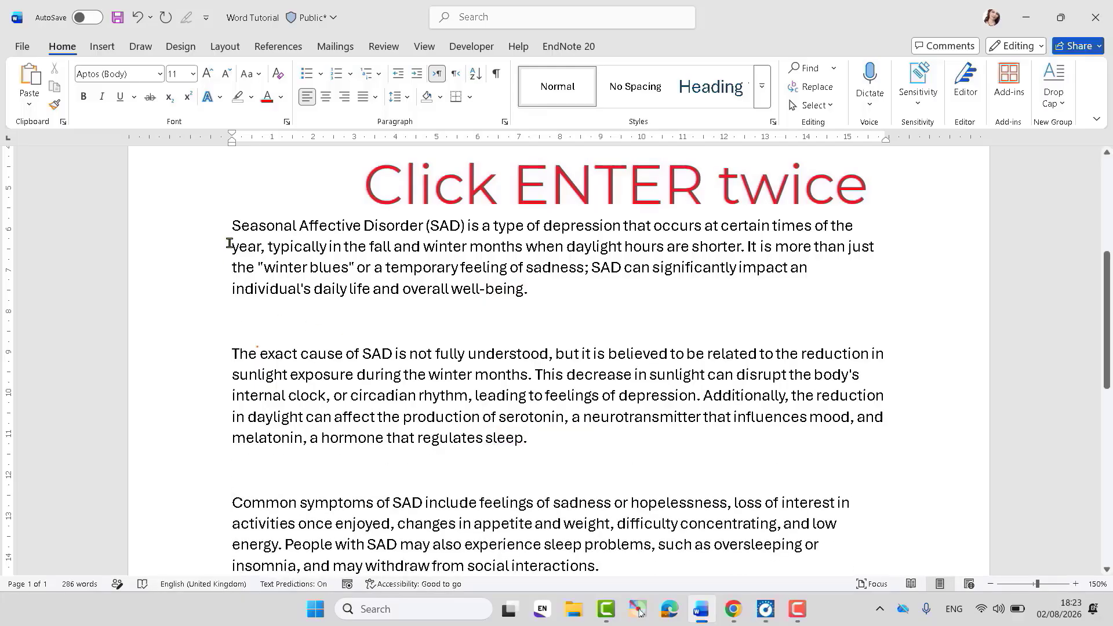
Step: Mark the gaps above the exact cause and common symptoms paragraphs with red pen brackets, and undo the strokes
left_click(140, 46)
left_click(200, 82)
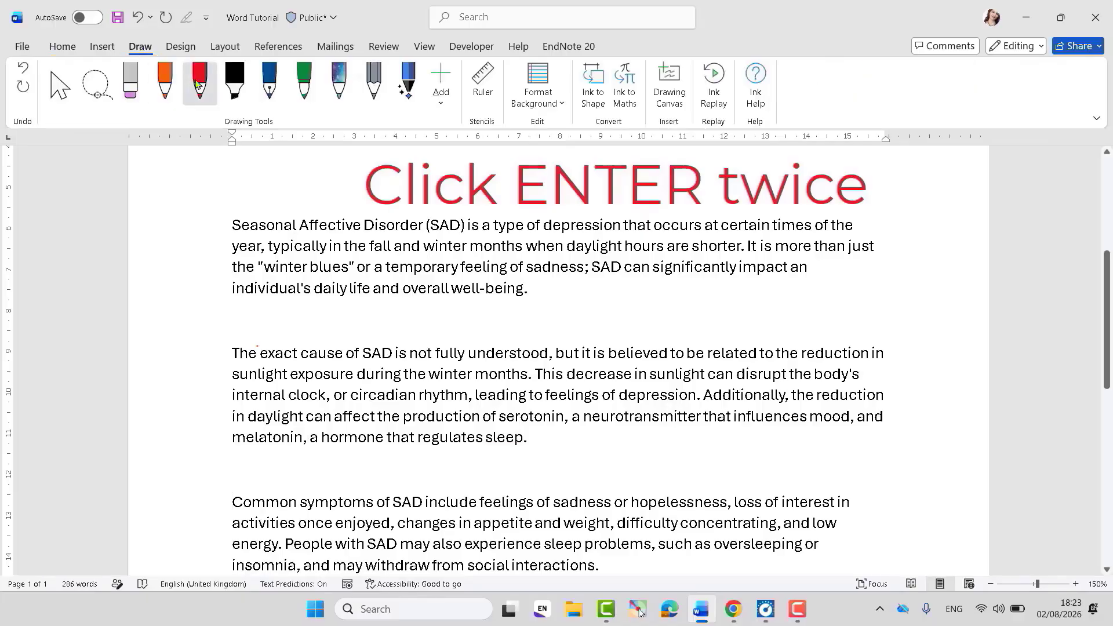
left_click_drag(232, 293, 220, 331)
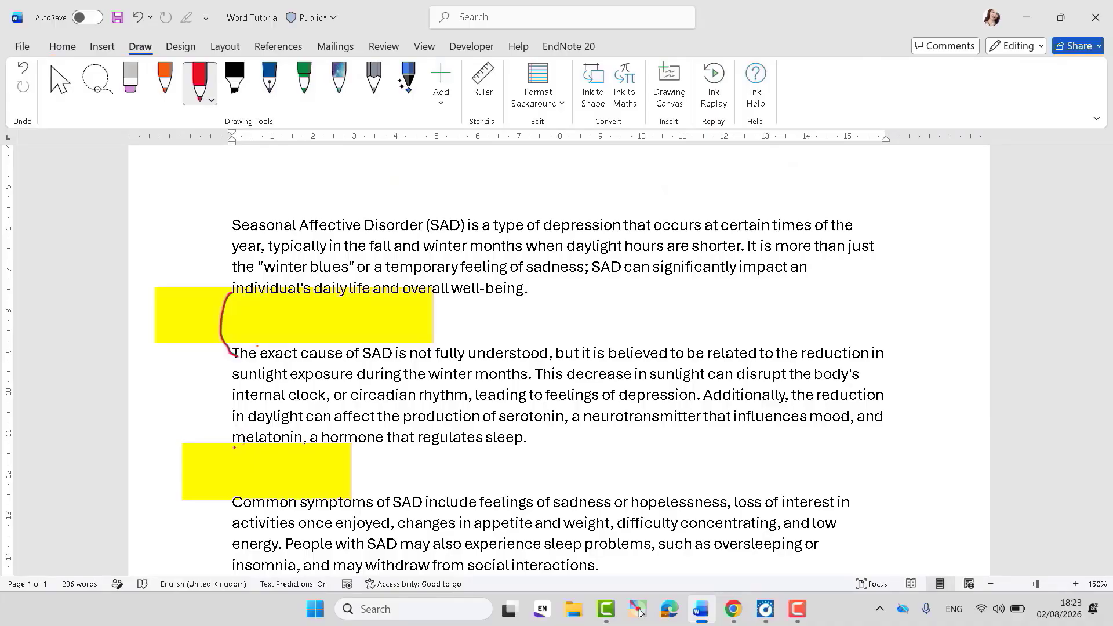
mouse_move(235, 442)
left_mouse_down()
mouse_move(215, 473)
mouse_move(238, 499)
left_mouse_up()
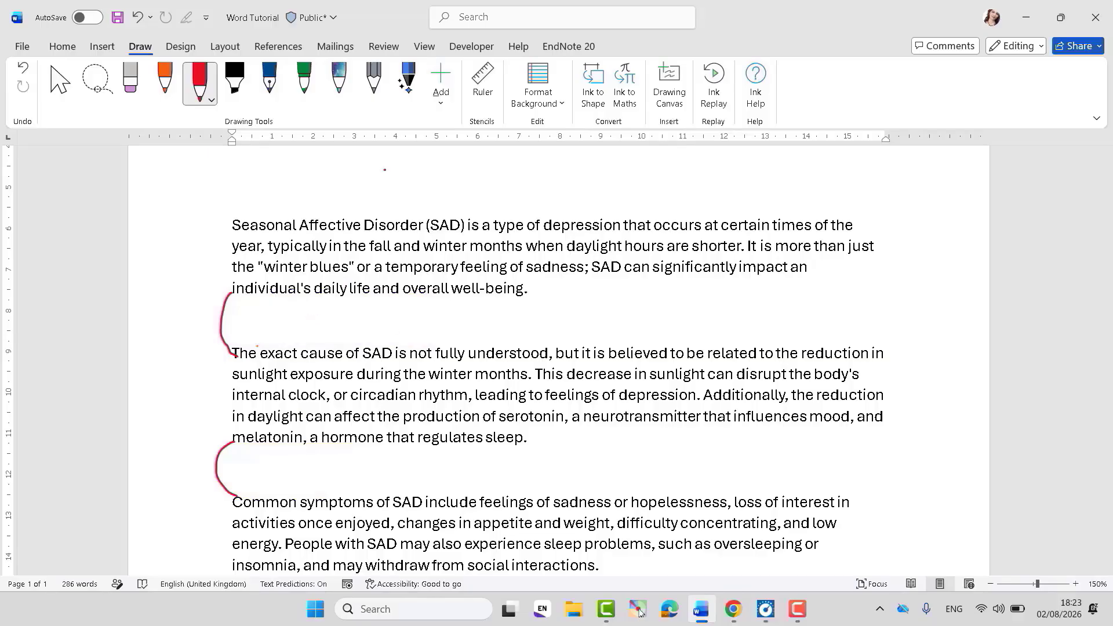
key("Escape")
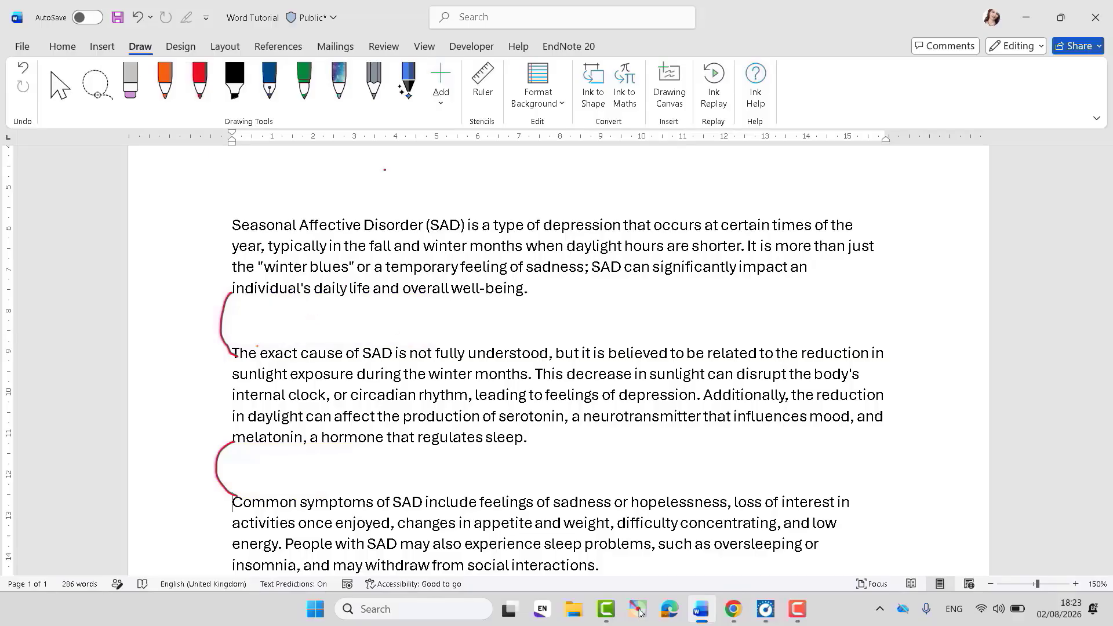
key("ctrl+z")
key("ctrl+z")
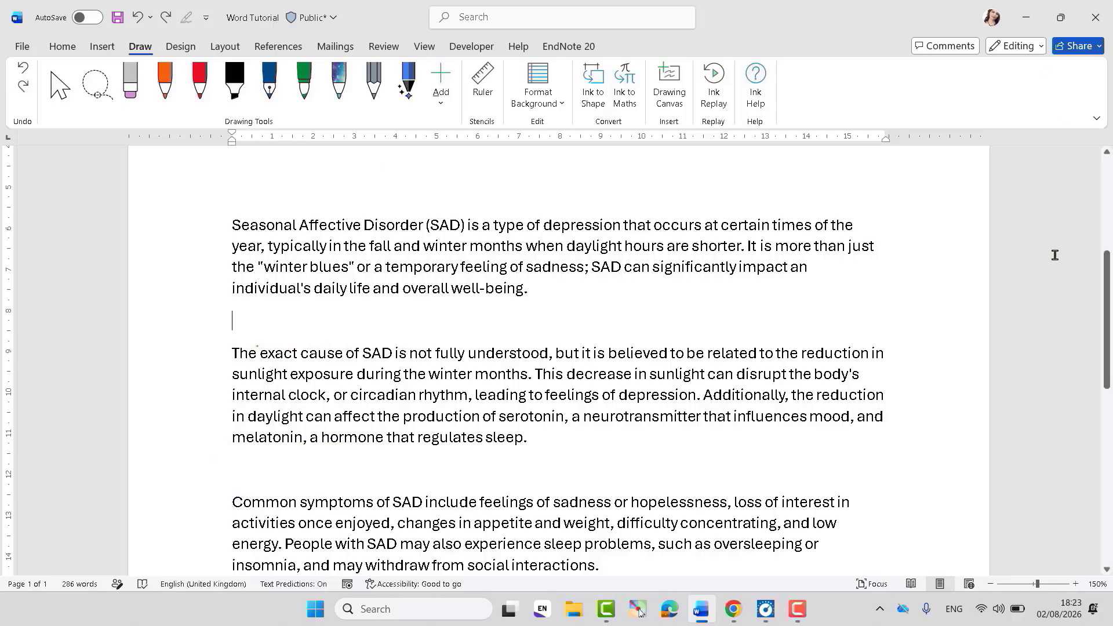
Step: Justify the paragraph starting with "Seasonal Affective Disorder (SAD) is a type of depression", and deselect it
mouse_move(1107, 309)
left_mouse_down()
mouse_move(1108, 415)
mouse_move(1106, 290)
left_mouse_up()
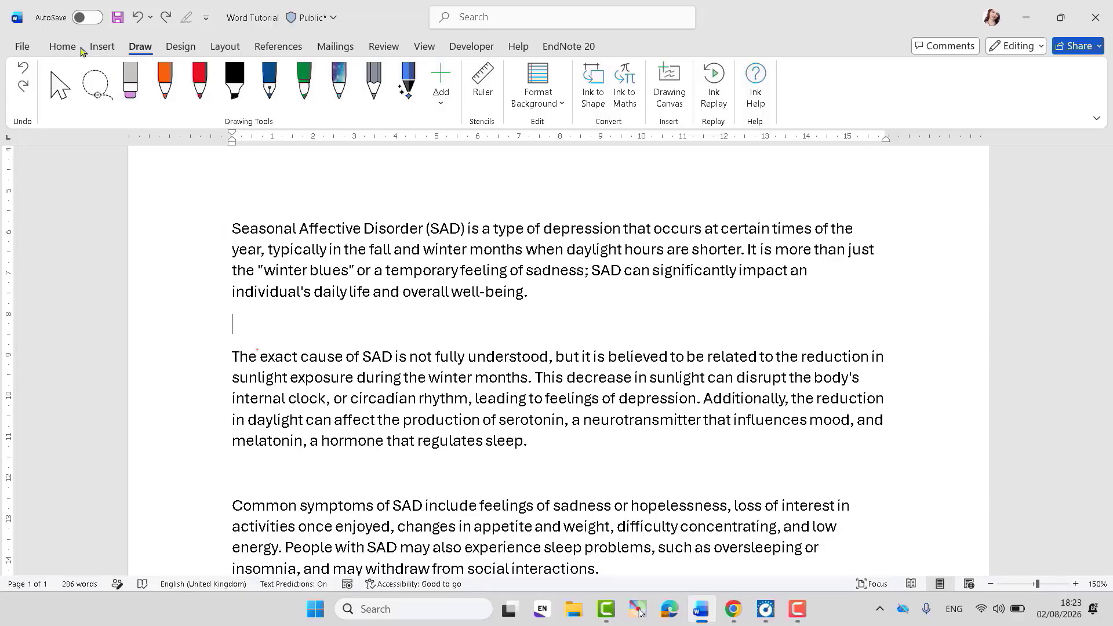
left_click(65, 48)
left_click_drag(235, 219, 536, 300)
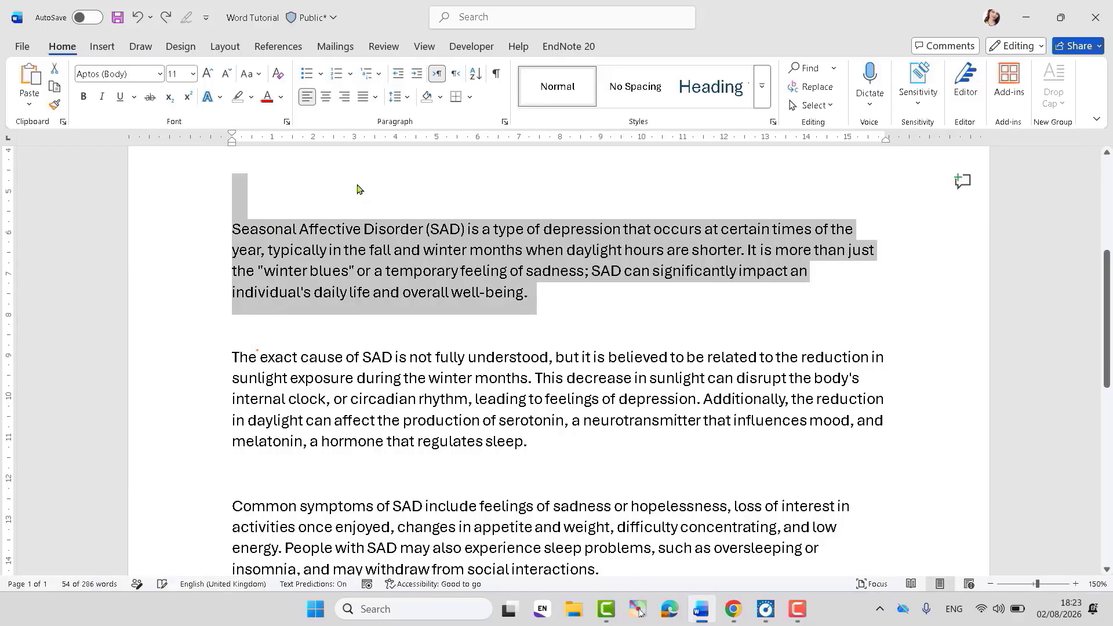
left_click(375, 97)
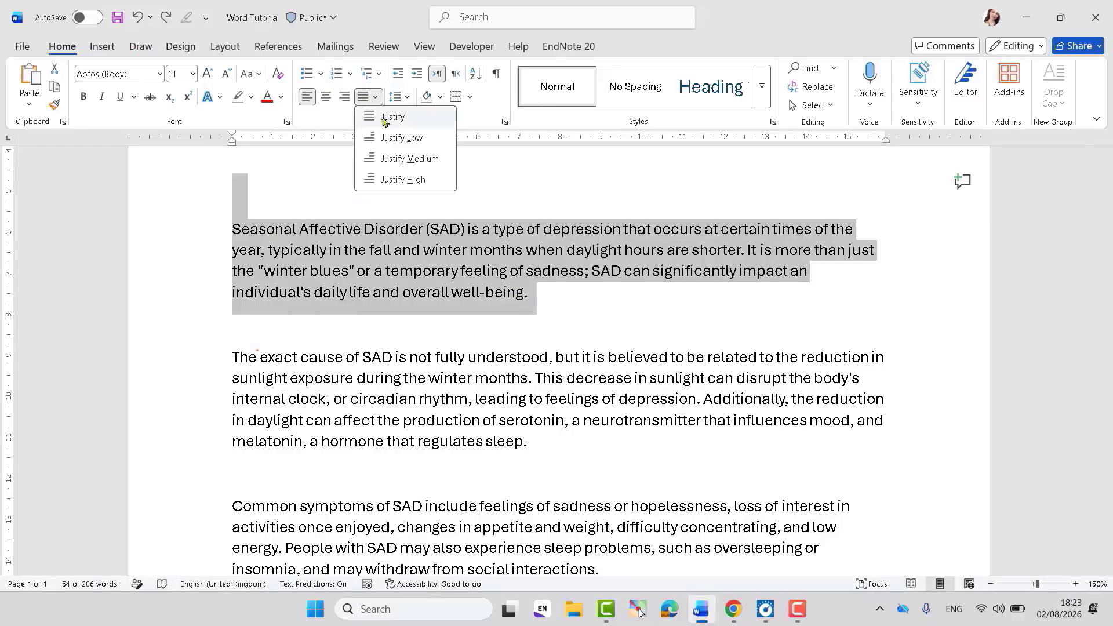
left_click(383, 119)
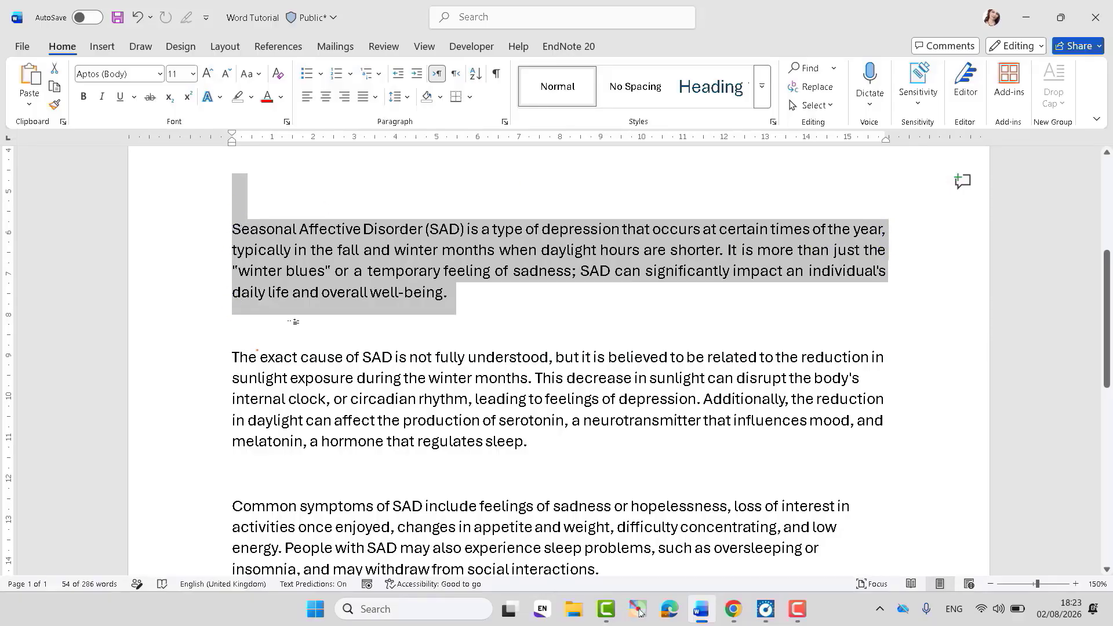
left_click(298, 335)
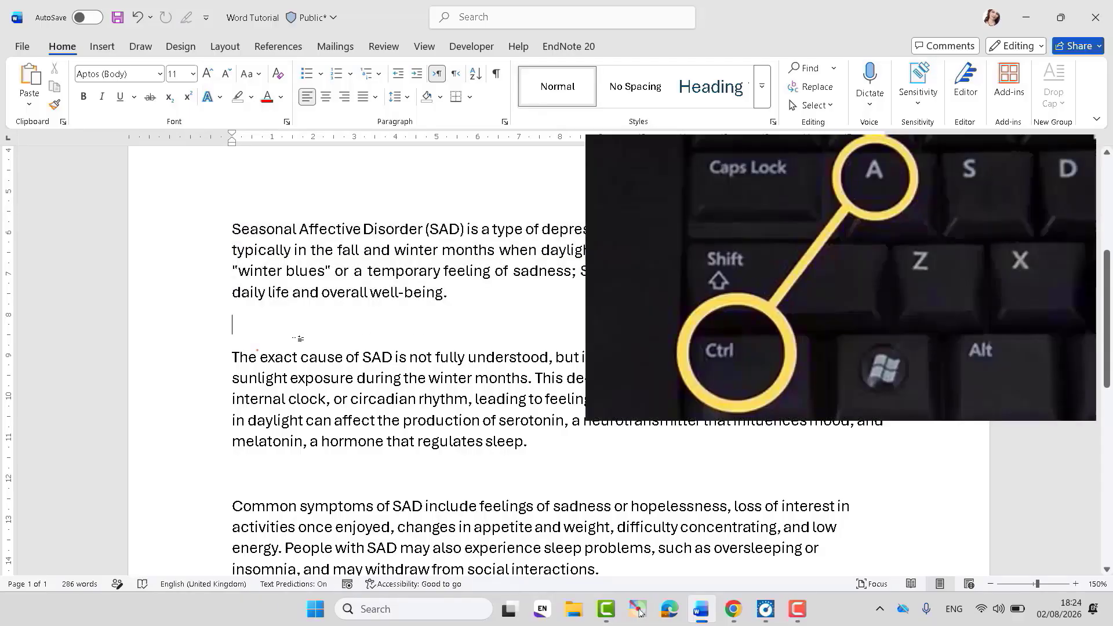
Step: Select the entire document and apply Justify alignment to all of its text
key("ctrl+a")
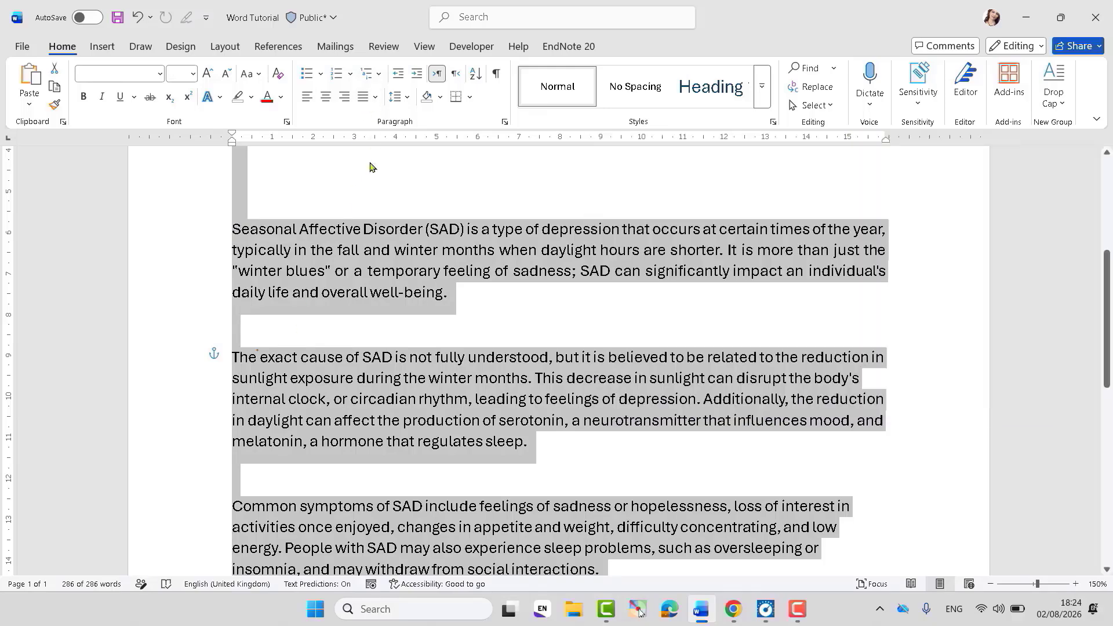
left_click(375, 97)
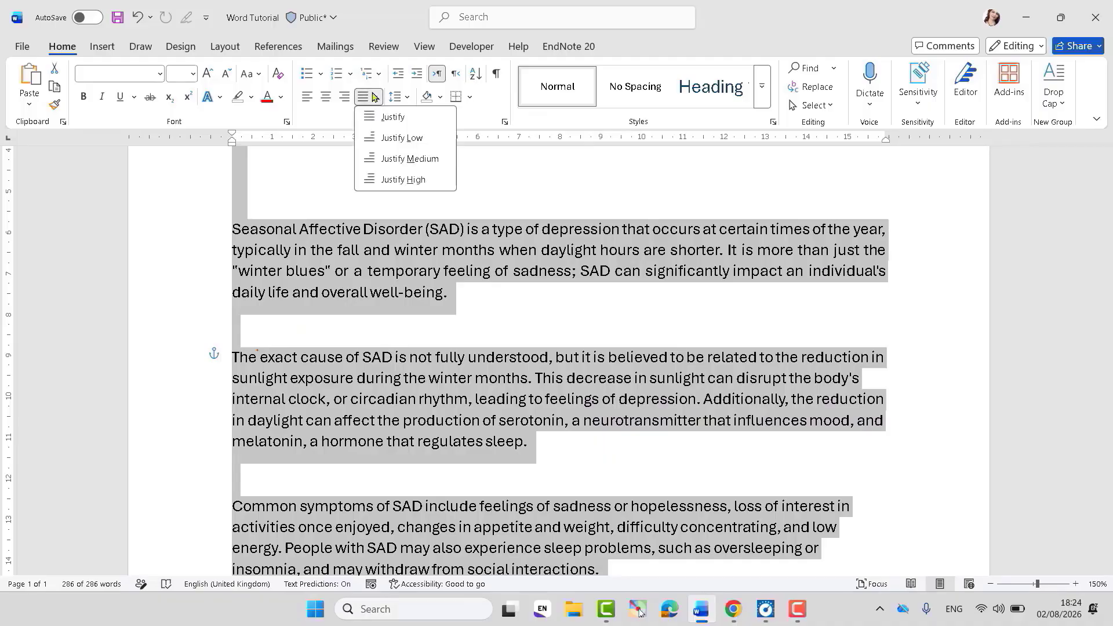
left_click(383, 116)
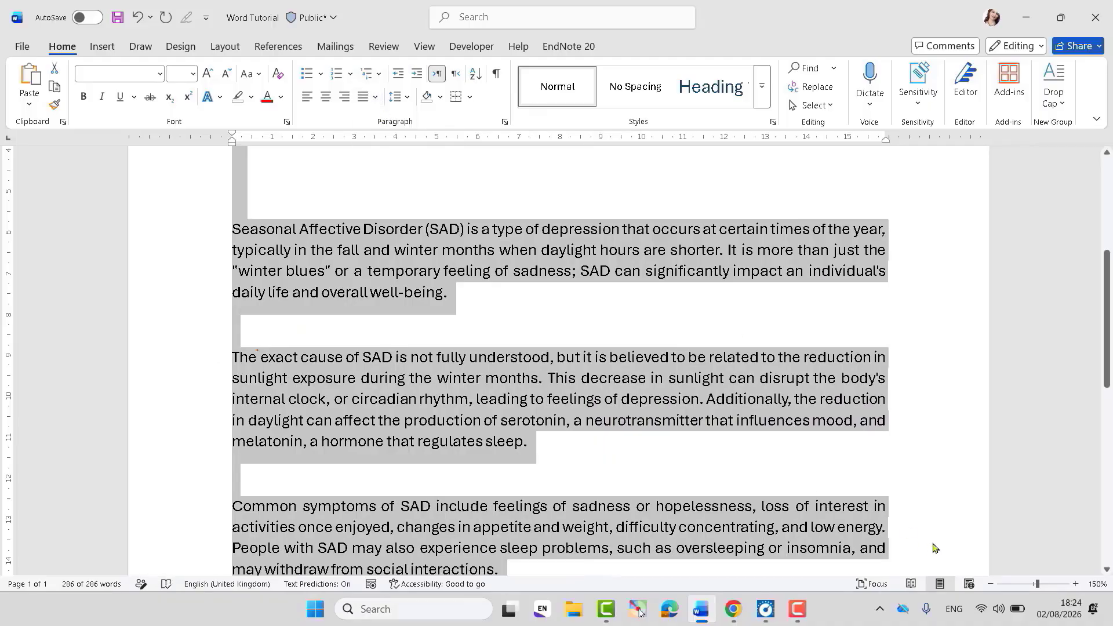
Step: Zoom the document out to 70% and examine the edges of the justified text
left_click(992, 584)
left_click(991, 584)
left_click(991, 584)
left_click(991, 584)
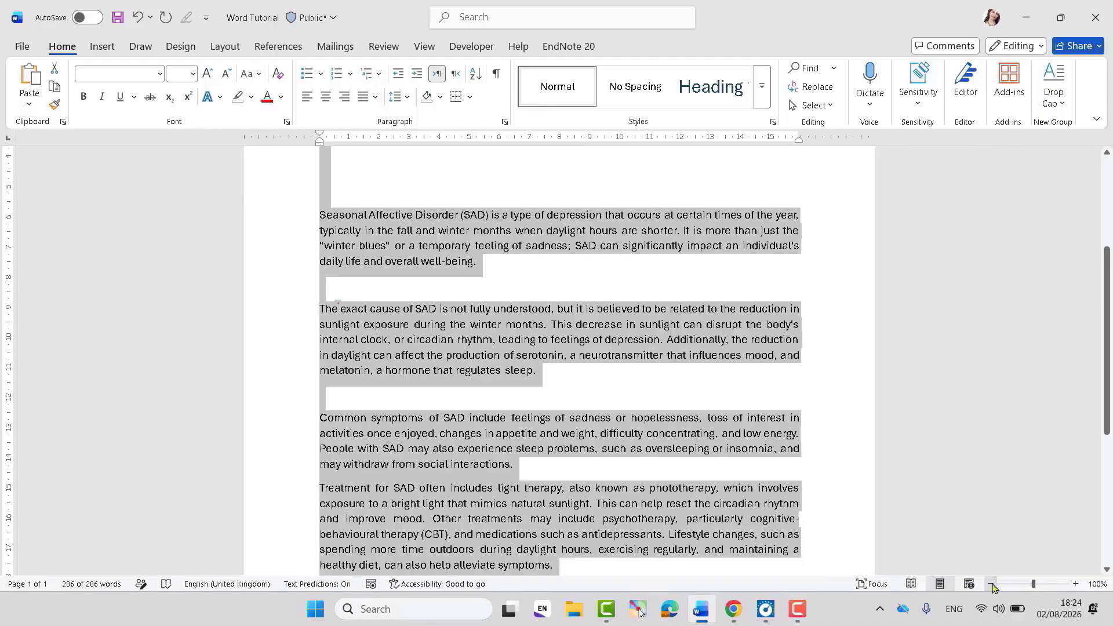
left_click(991, 584)
left_click(991, 585)
left_click(991, 585)
left_click(992, 584)
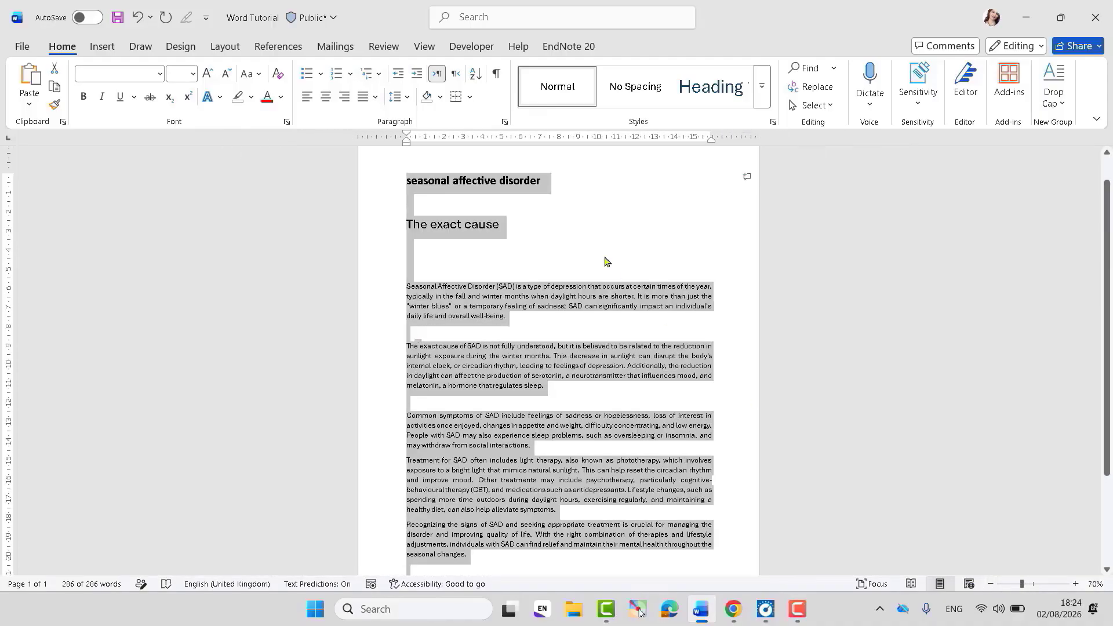
Step: Draw red pen lines down both edges of the justified text, and undo the strokes
left_click(139, 46)
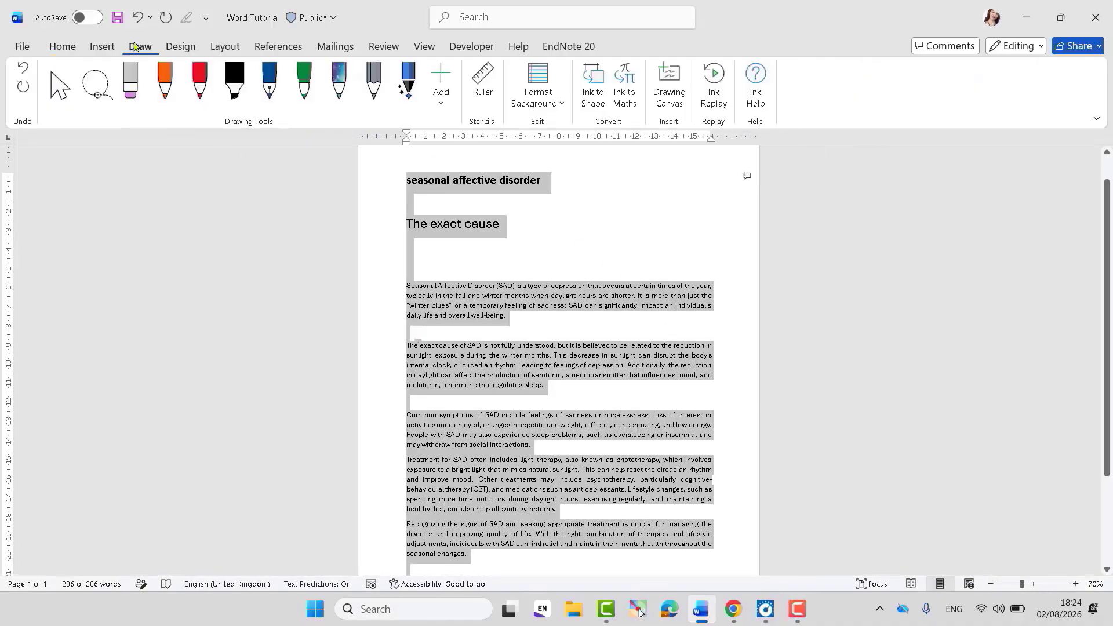
left_click(200, 82)
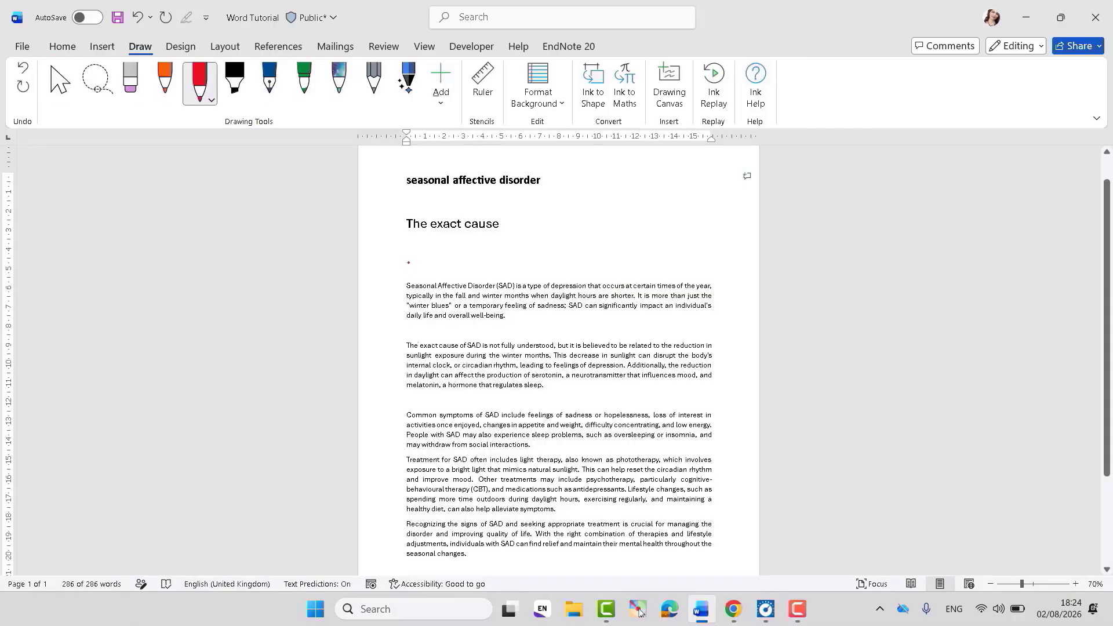
left_click_drag(408, 218, 404, 573)
key("ctrl+a")
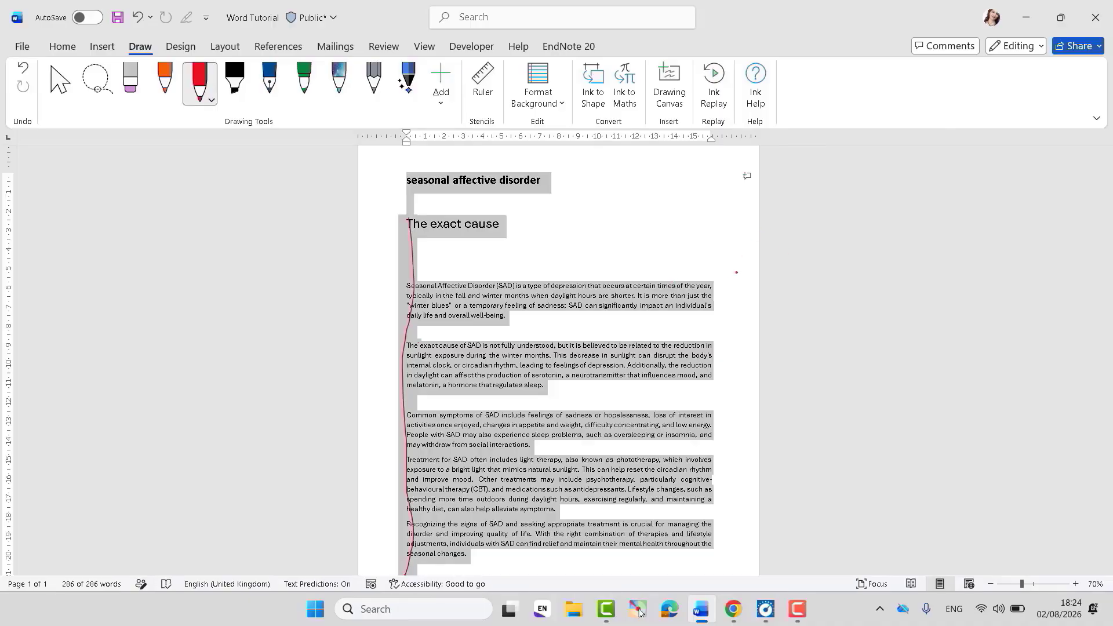
left_click_drag(709, 336, 708, 414)
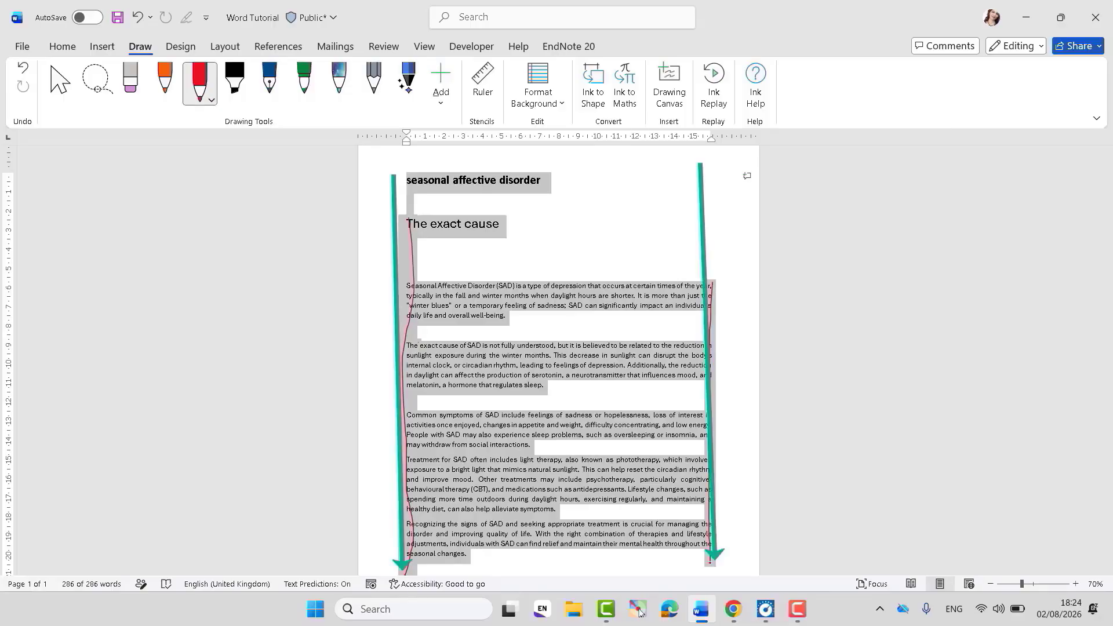
key("ctrl+z")
key("ctrl+z")
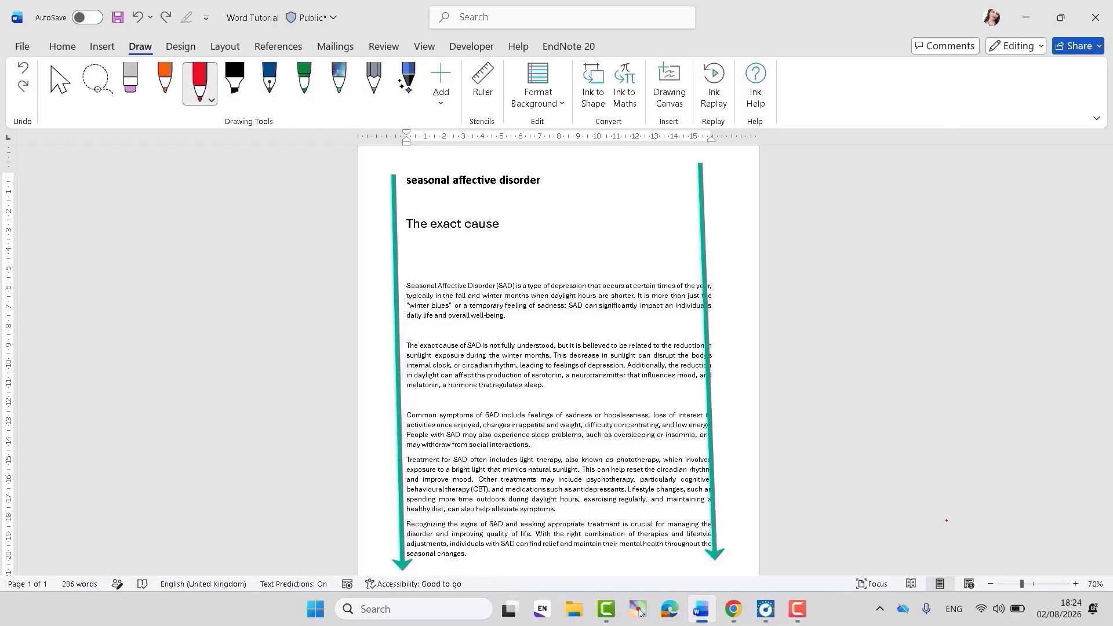
left_click(1076, 584)
scroll(1080, 590, "up", 5, "ctrl")
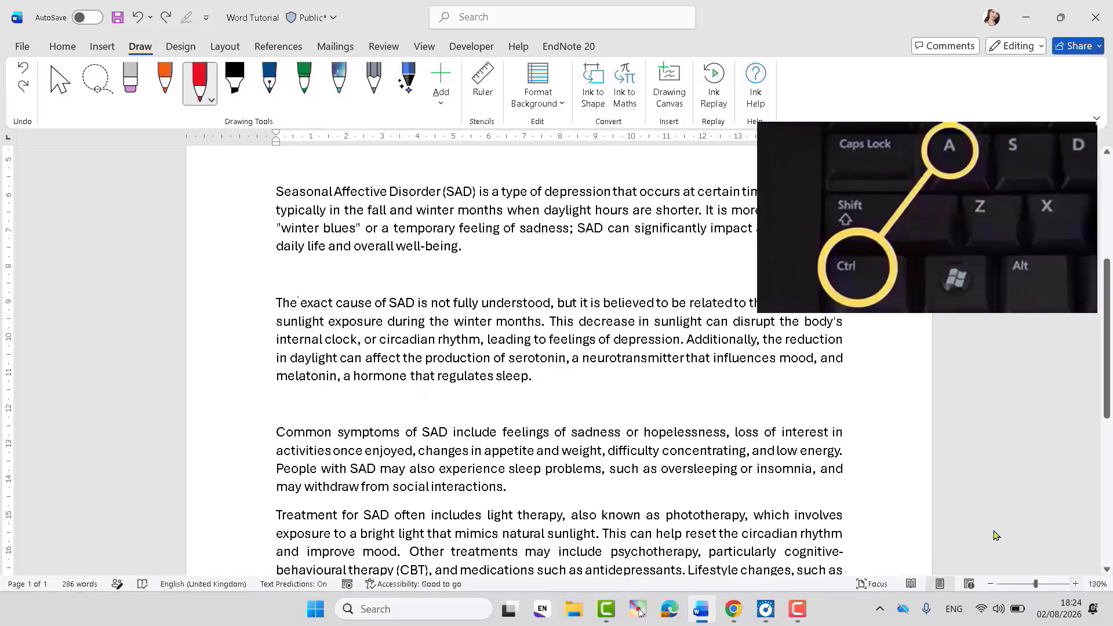
Step: Apply Justify alignment to all the text in the document
key("ctrl+a")
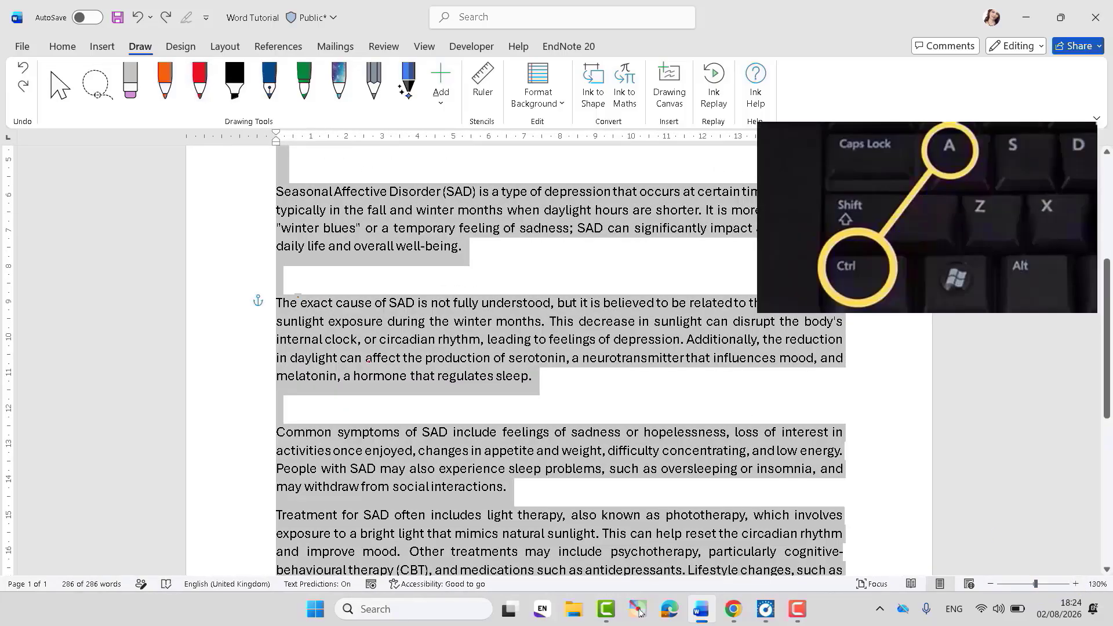
left_click(62, 46)
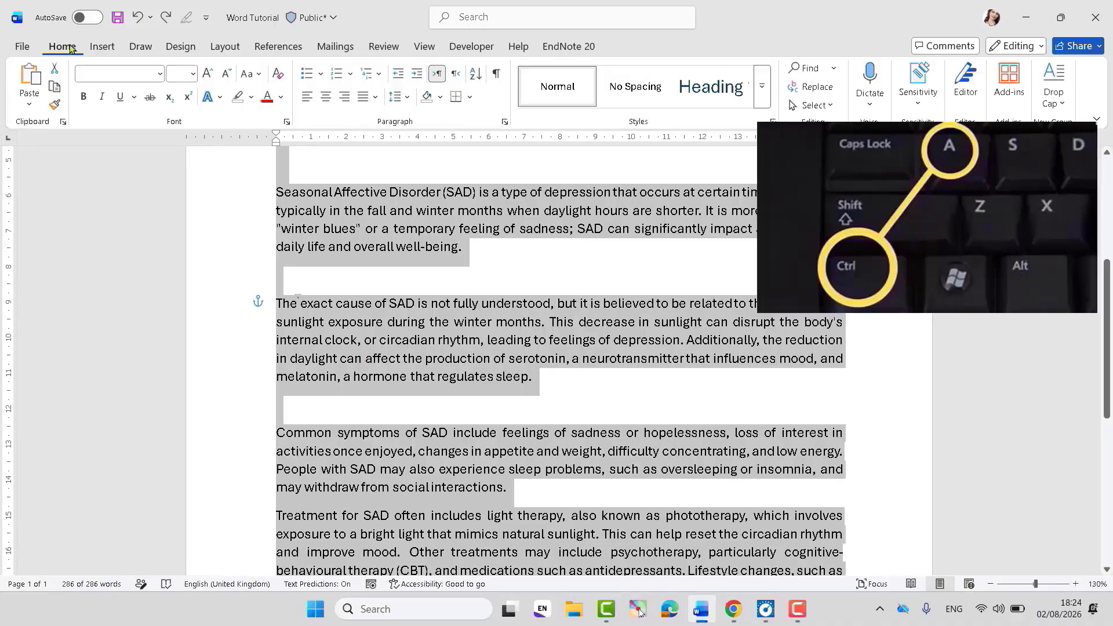
left_click(375, 97)
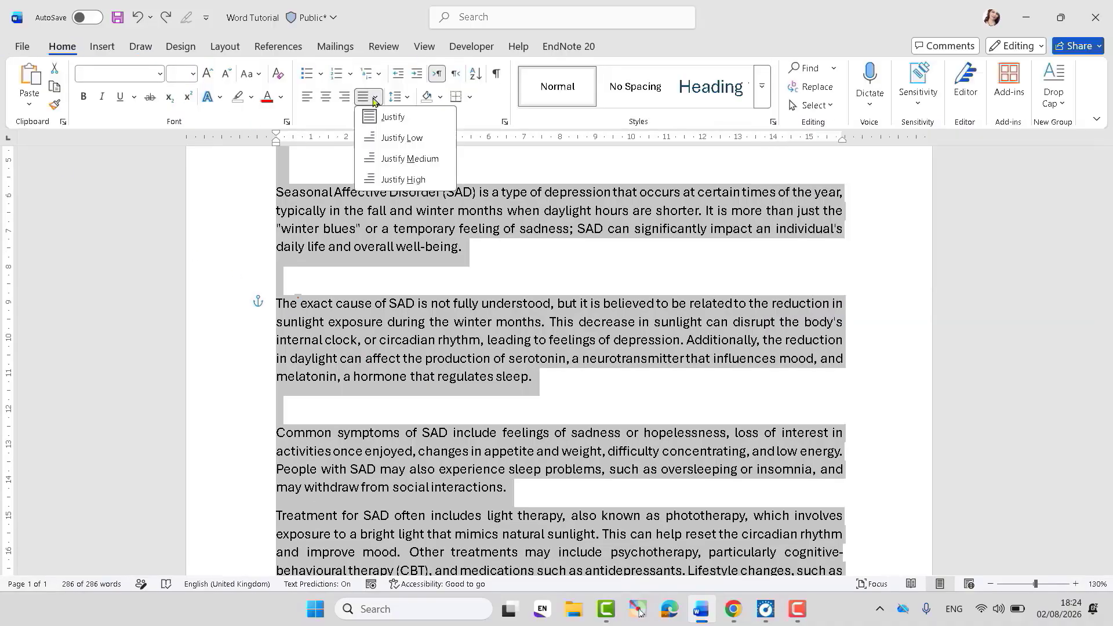
left_click(391, 118)
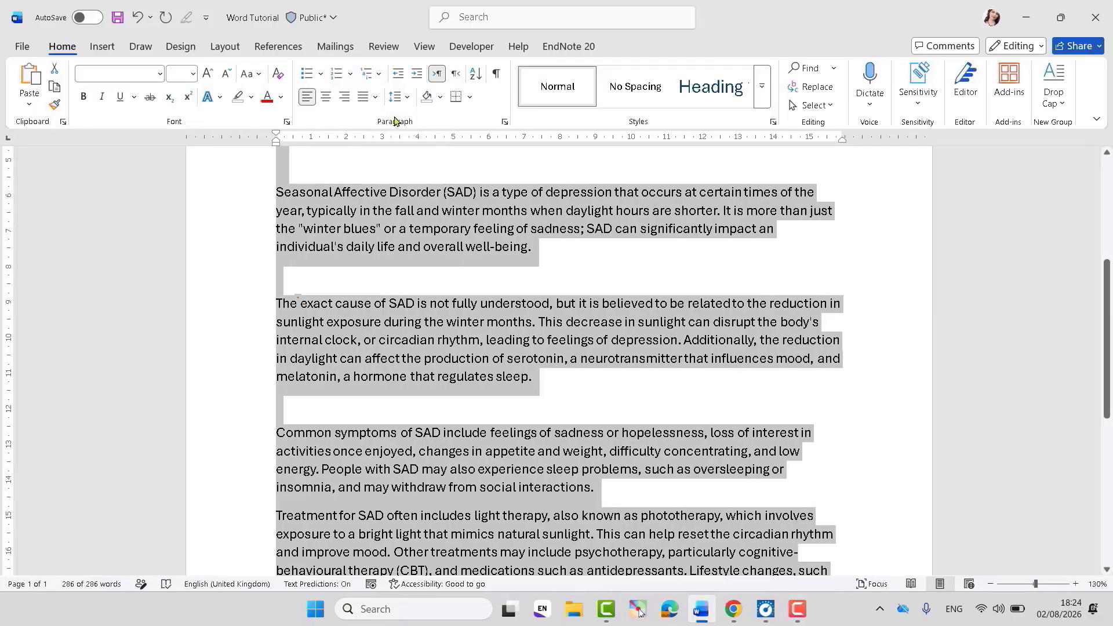
left_click(375, 97)
left_click(380, 117)
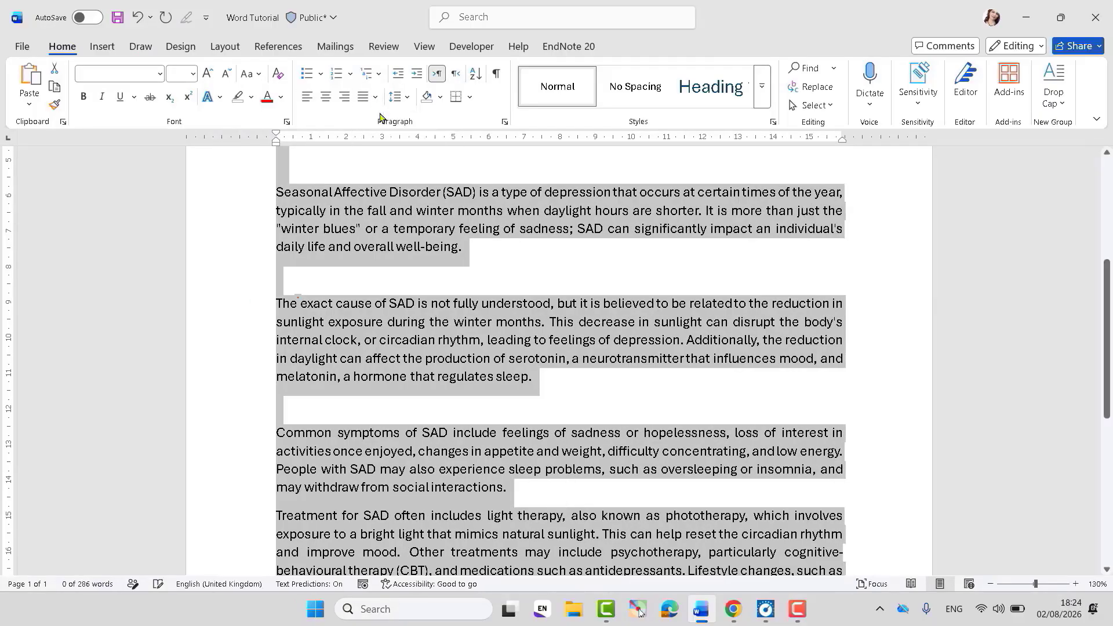
left_click(418, 306)
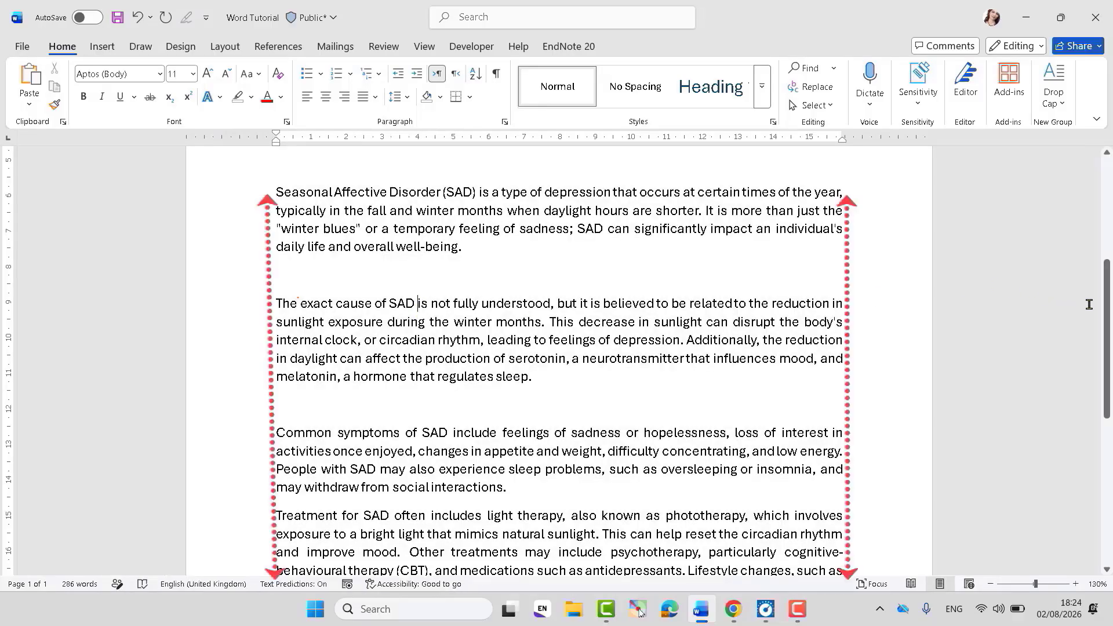
Step: Remove the empty lines below "The exact cause", join it with the first paragraph, and add "of" after "cause"
left_click_drag(1105, 302, 1101, 226)
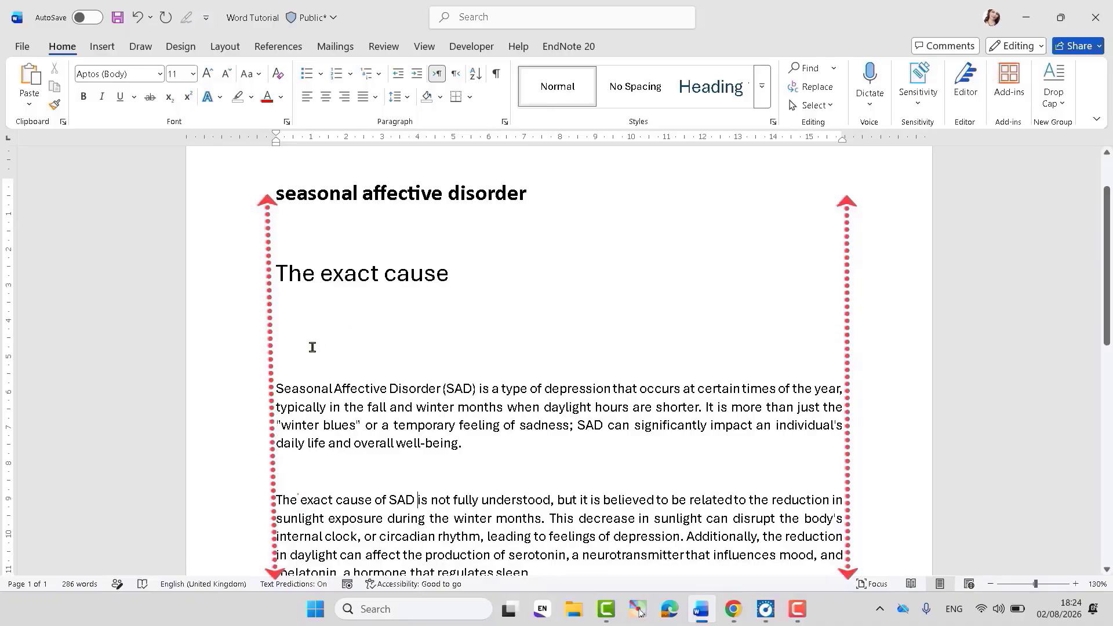
left_click(275, 385)
key("BackSpace")
key("BackSpace")
key("BackSpace")
key("BackSpace")
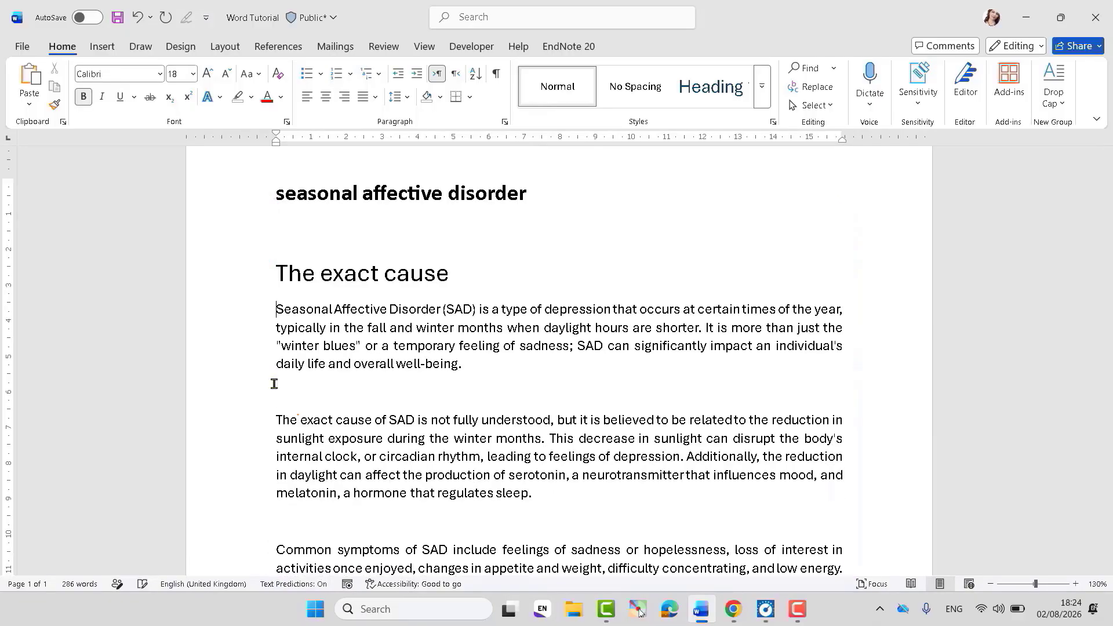
key("BackSpace")
type("of")
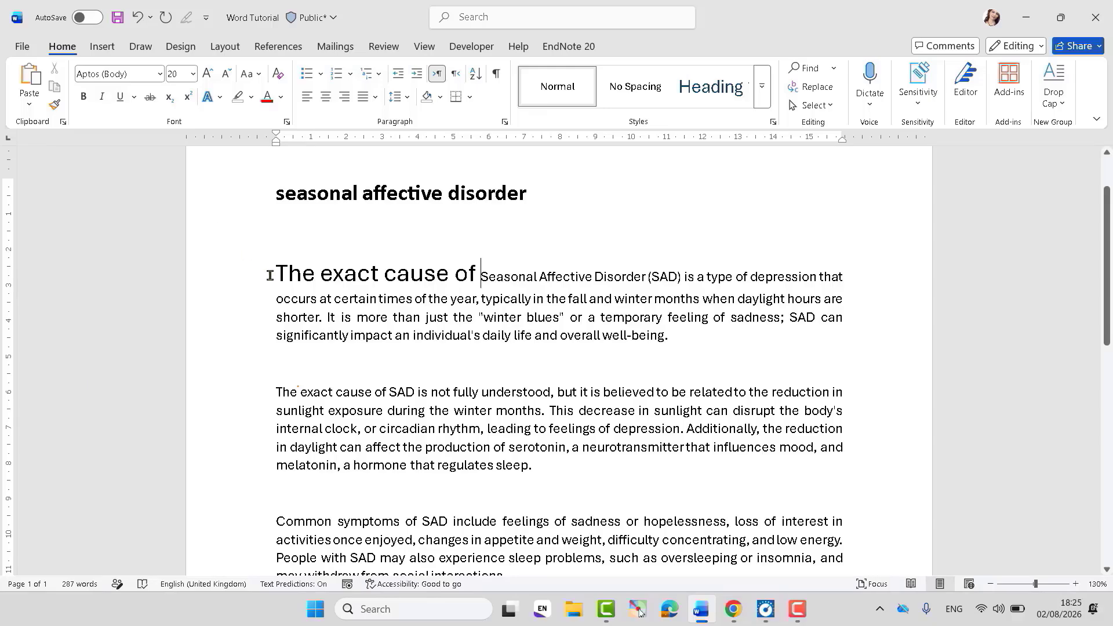
Step: Set the font size of "The exact cause of" to 11, matching the rest of the paragraph
left_click_drag(276, 270, 385, 273)
left_click(567, 301)
left_click_drag(549, 323, 619, 331)
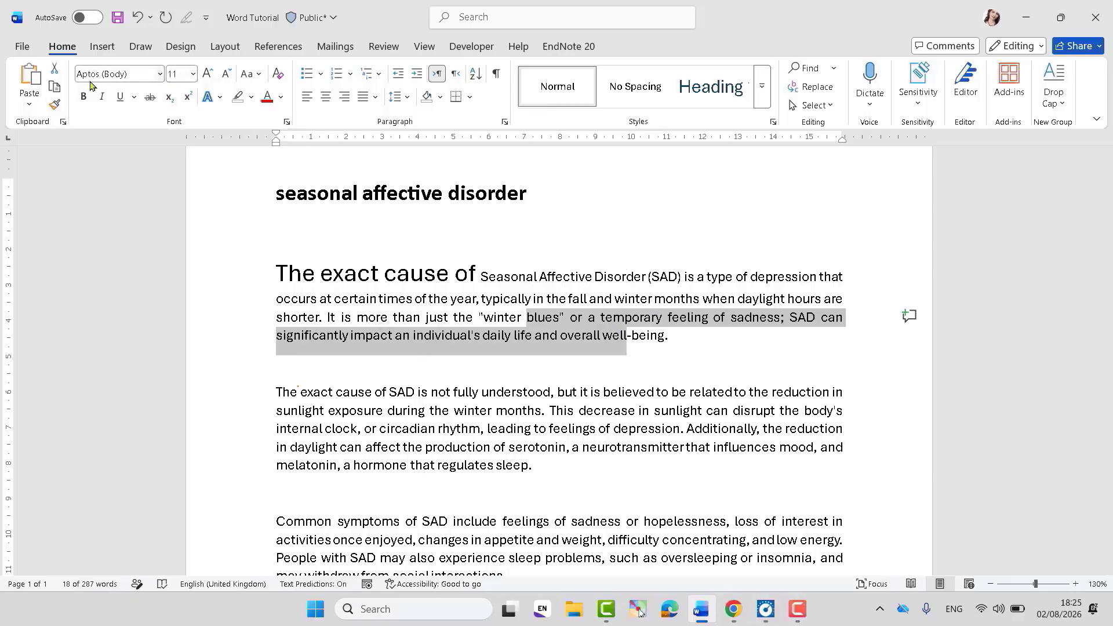
left_click(296, 270)
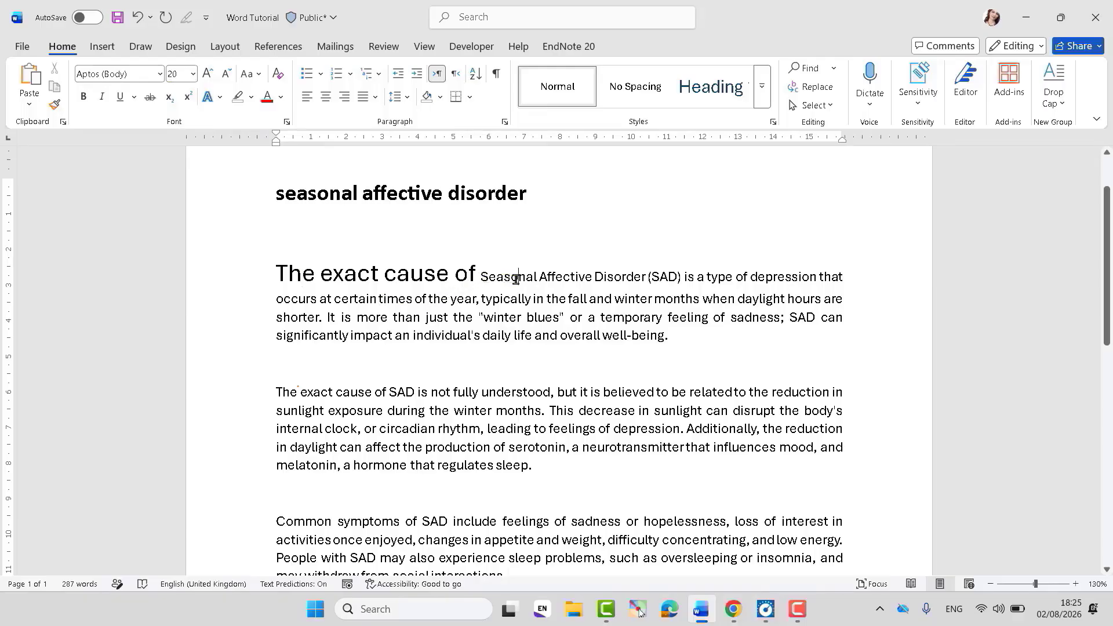
left_click_drag(482, 277, 291, 275)
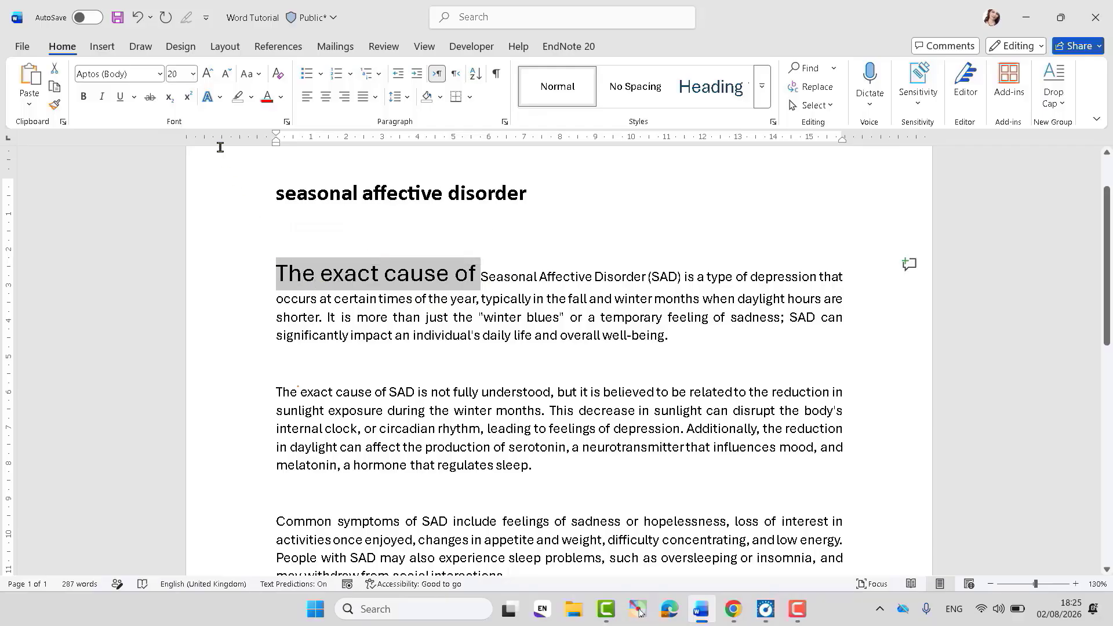
left_click(193, 73)
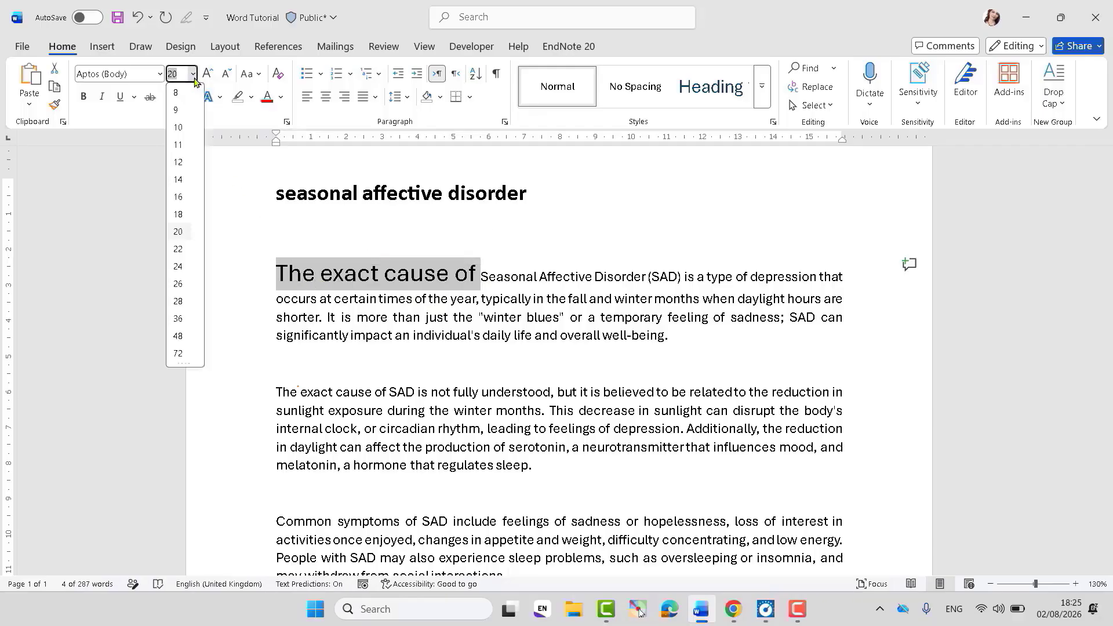
left_click(178, 145)
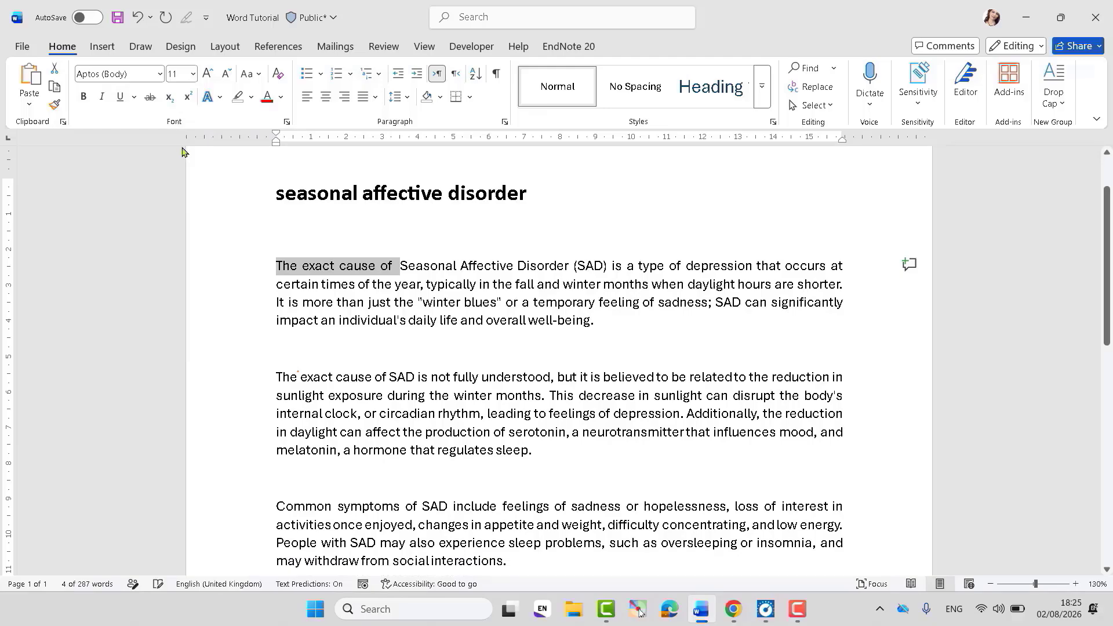
left_click(376, 296)
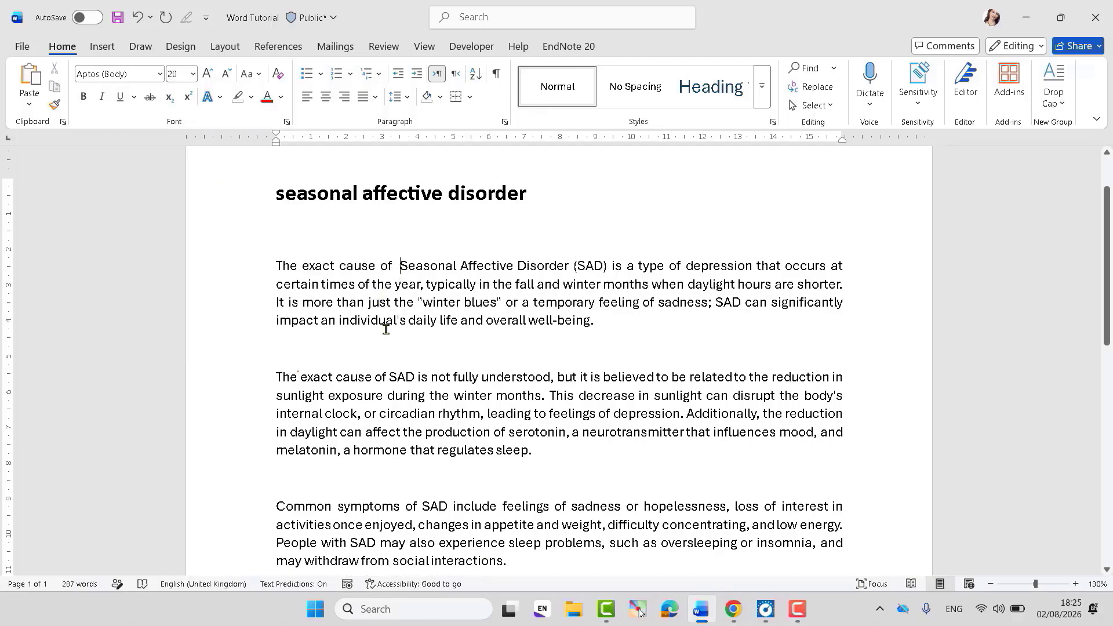
Step: Delete the extra space before "Seasonal", and undo the deletion together with the font size change on "The exact cause of"
key("BackSpace")
key("ctrl+z")
key("ctrl+z")
key("ctrl+z")
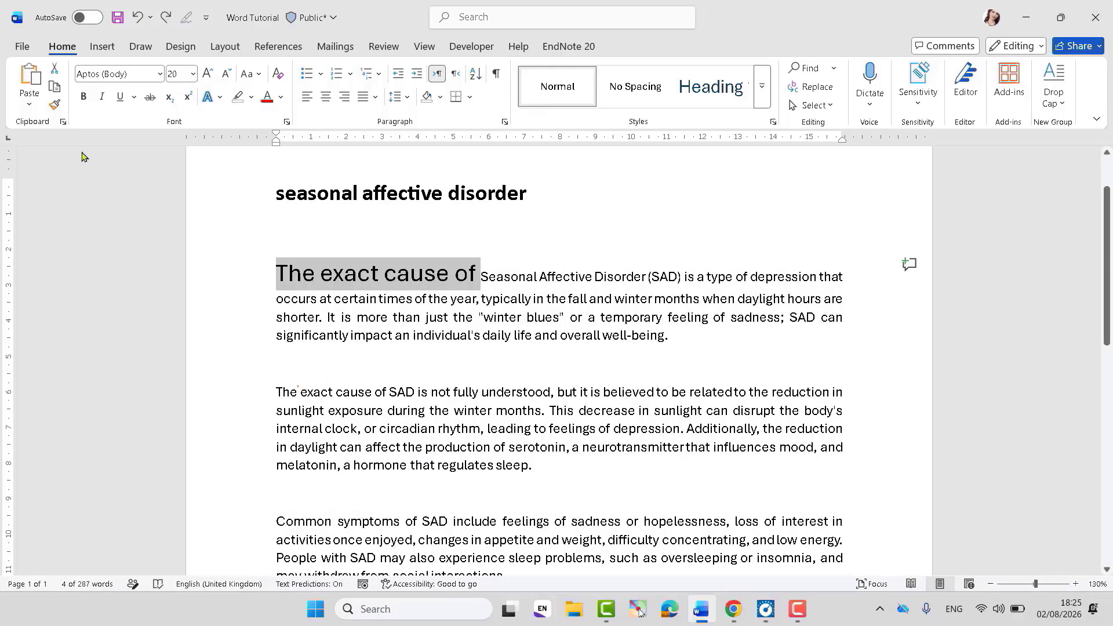
Step: Format "The exact cause of" as bold red text with a bright green highlight
left_click(82, 98)
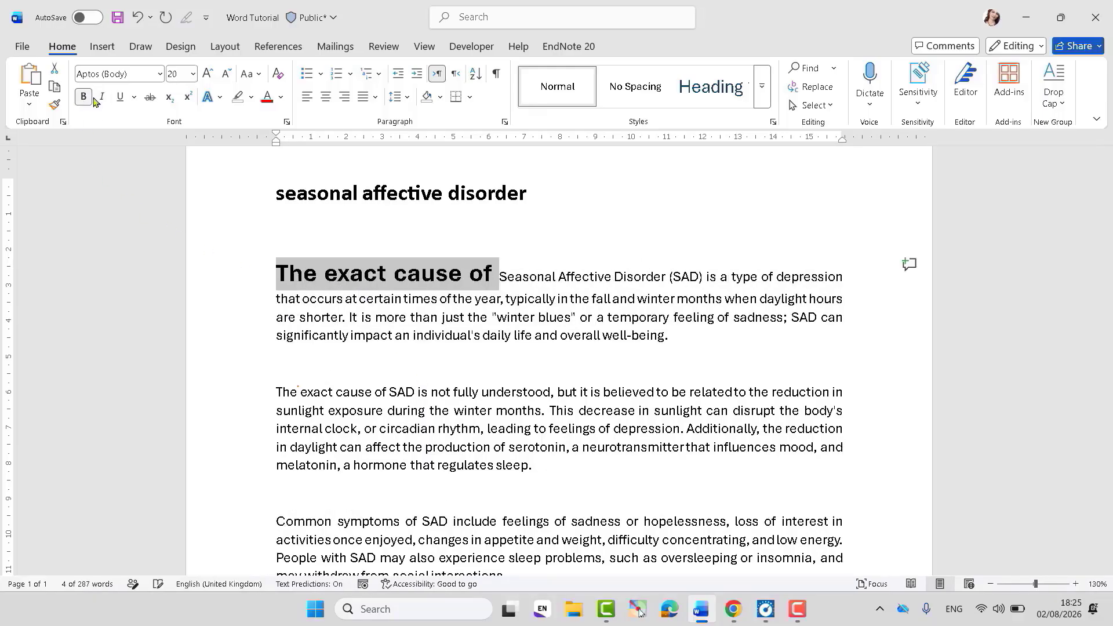
left_click(269, 99)
left_click(252, 97)
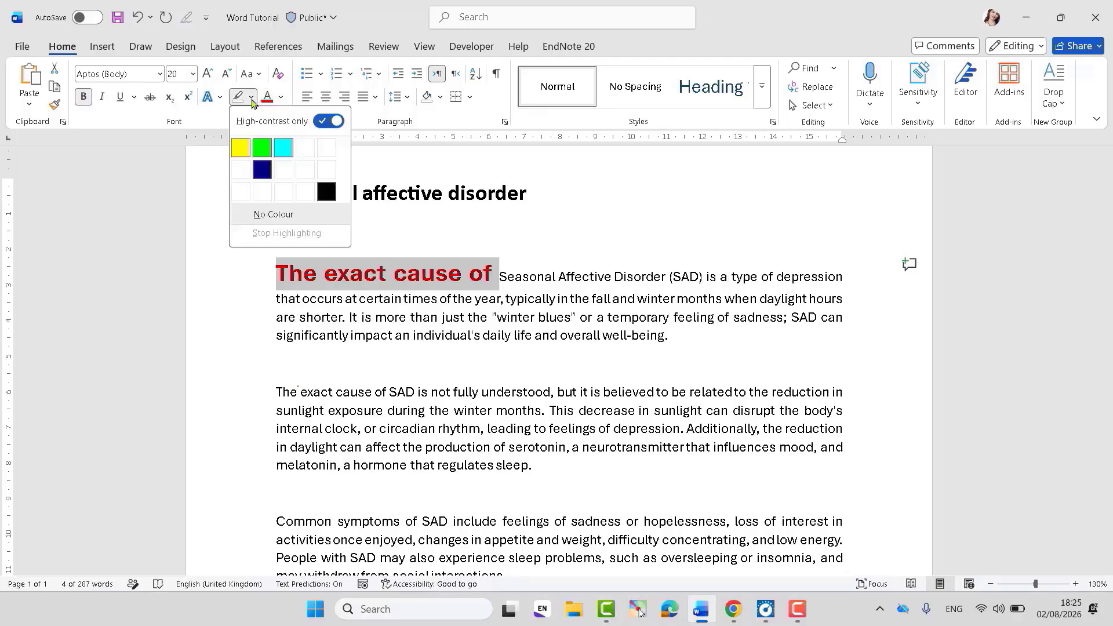
left_click(262, 148)
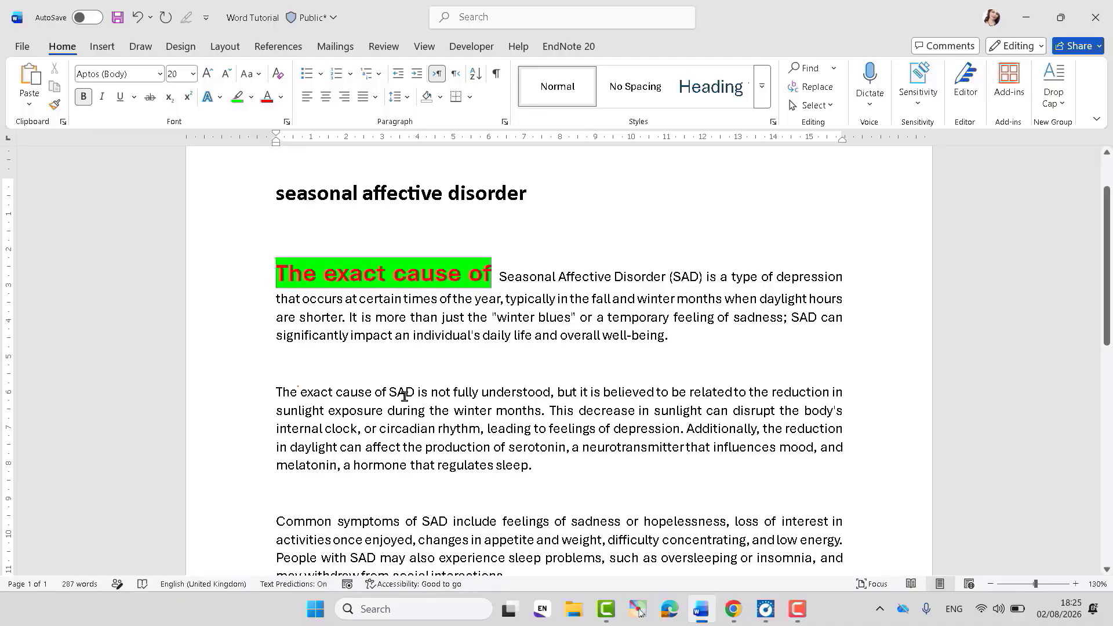
Step: Copy the plain formatting from the second paragraph onto "The exact cause of Seasonal" with Format Painter
left_click_drag(405, 396, 485, 428)
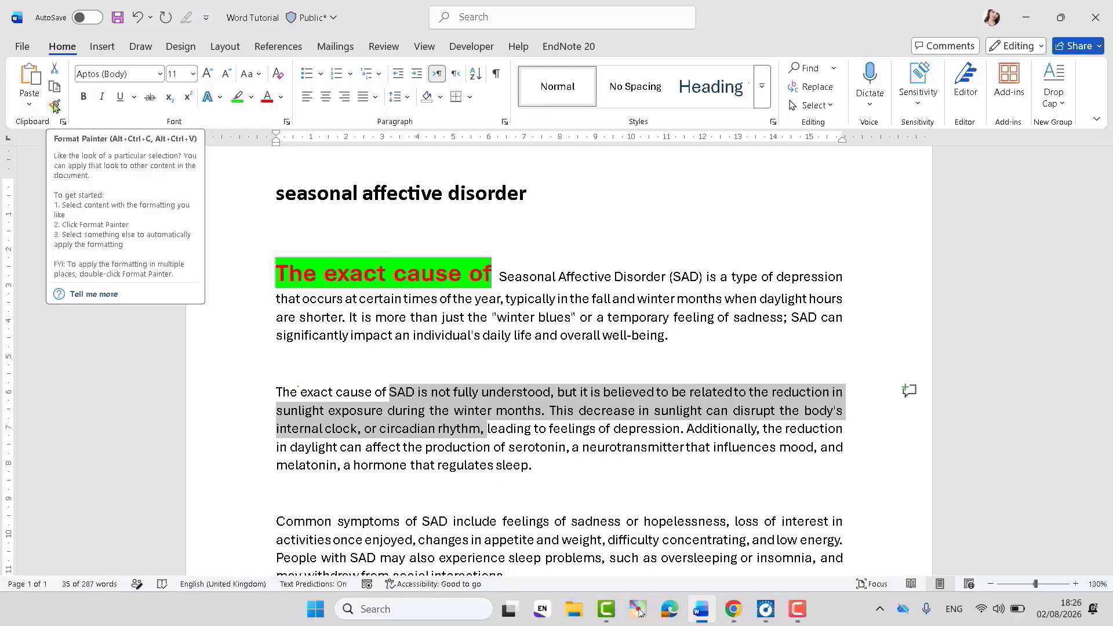
left_click(55, 106)
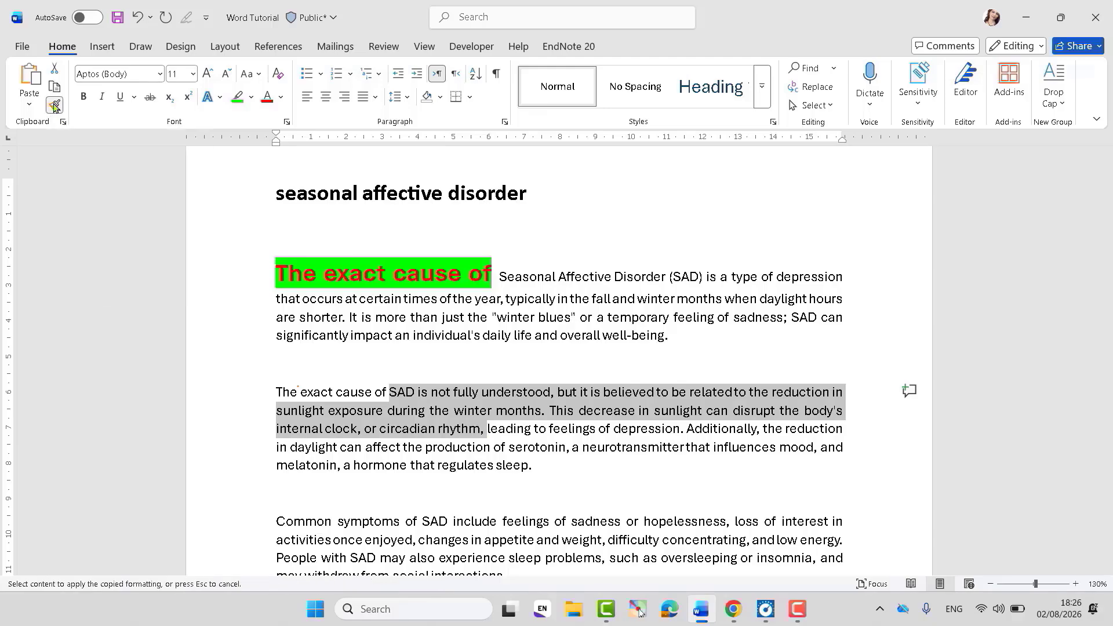
left_click_drag(512, 273, 277, 260)
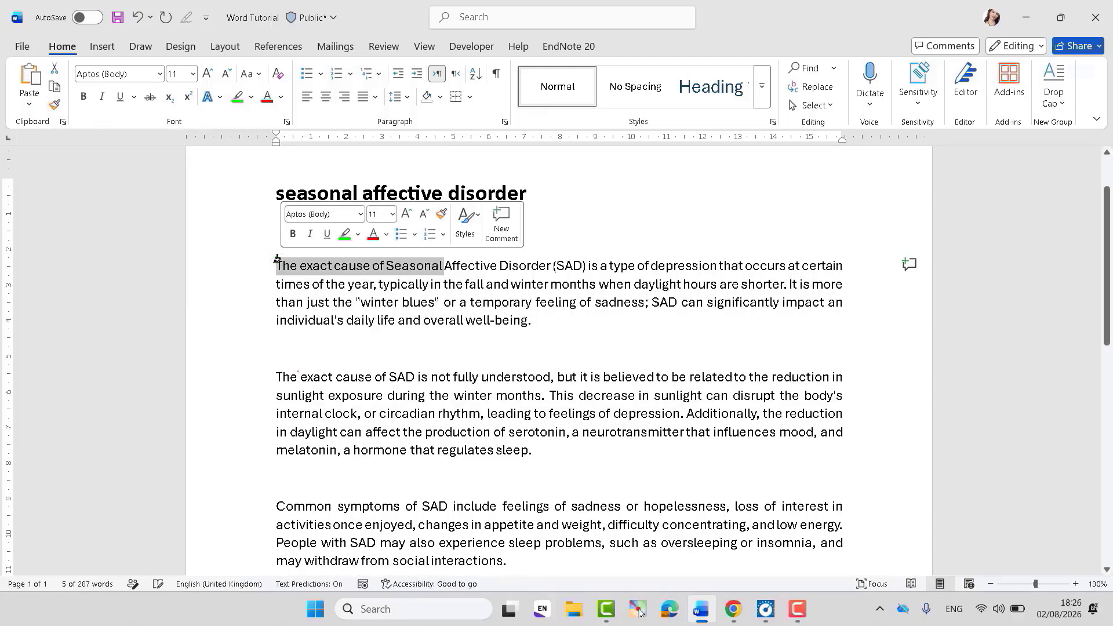
left_click(337, 309)
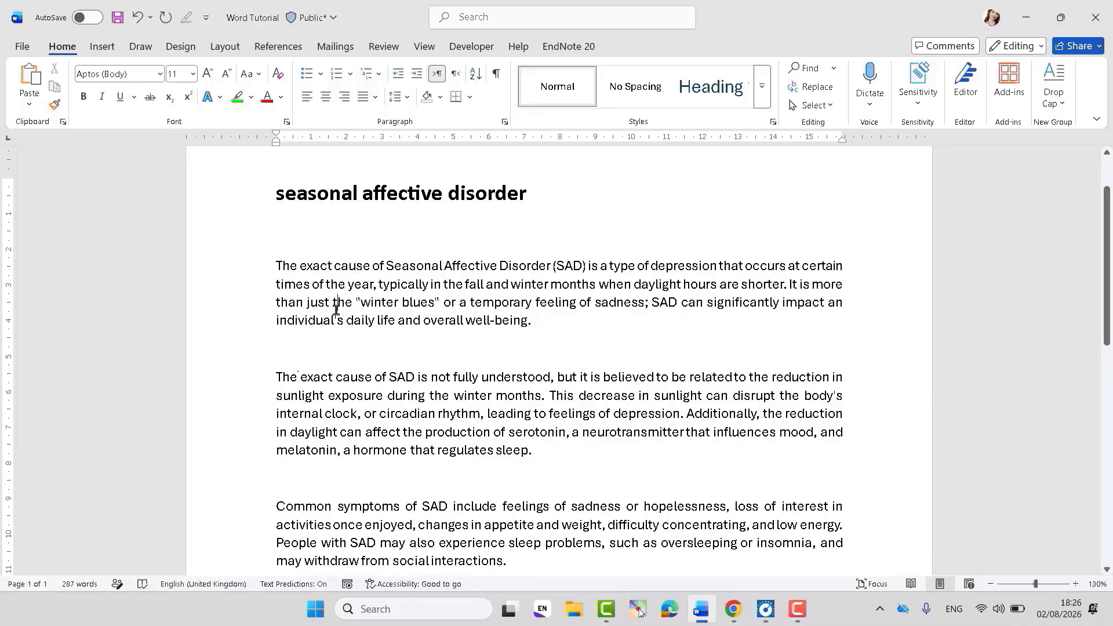
Step: Make the first paragraph's text from "the year" through "daily life and" bold with a bright green highlight
left_click_drag(340, 285, 424, 321)
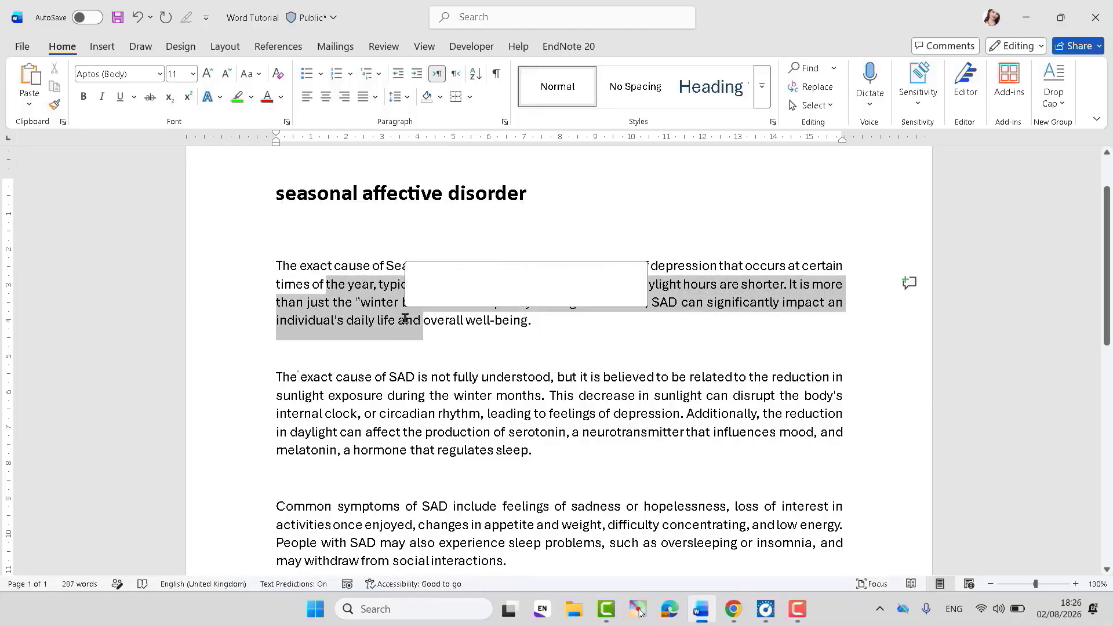
left_click(83, 96)
left_click(237, 96)
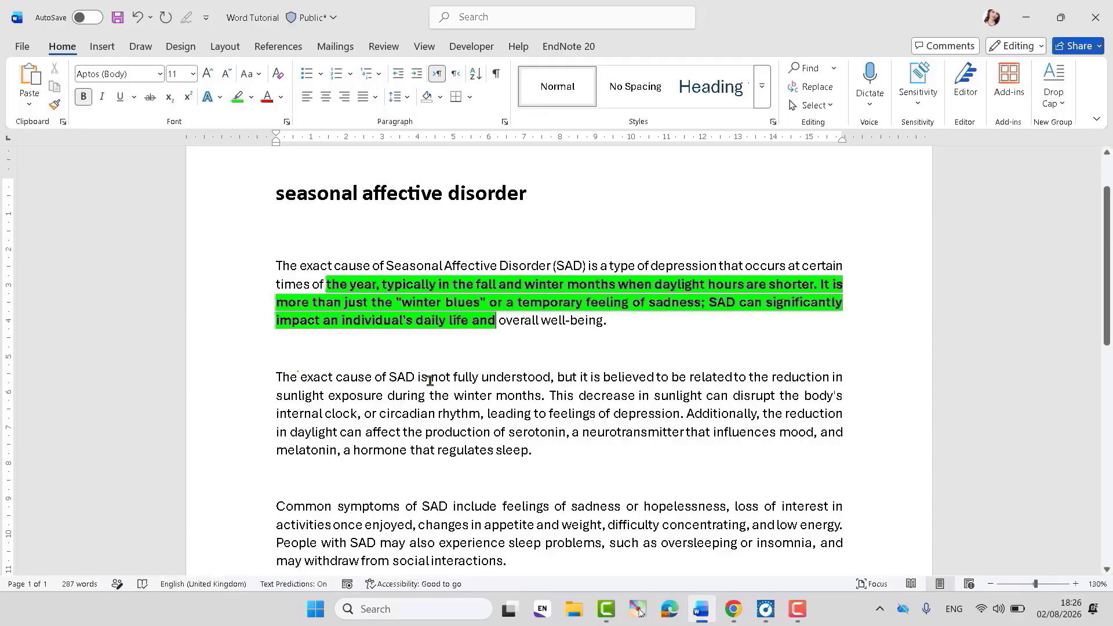
Step: Try to copy formatting from "exact cause" through "daily life and" onto the second paragraph from "This decrease" to its end
left_click_drag(316, 272, 501, 326)
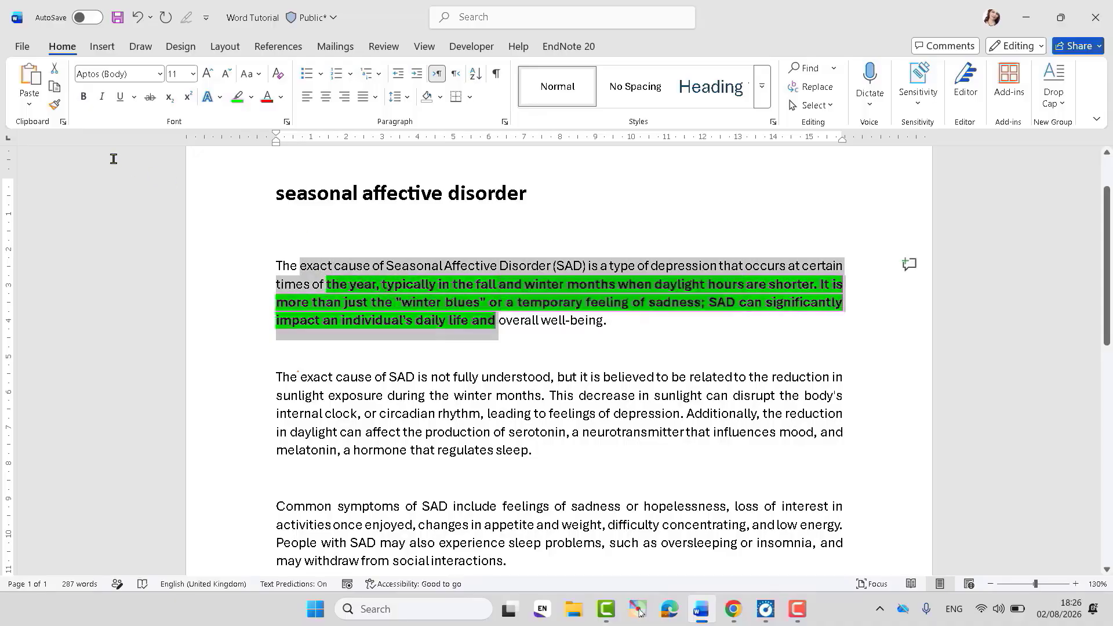
left_click(54, 104)
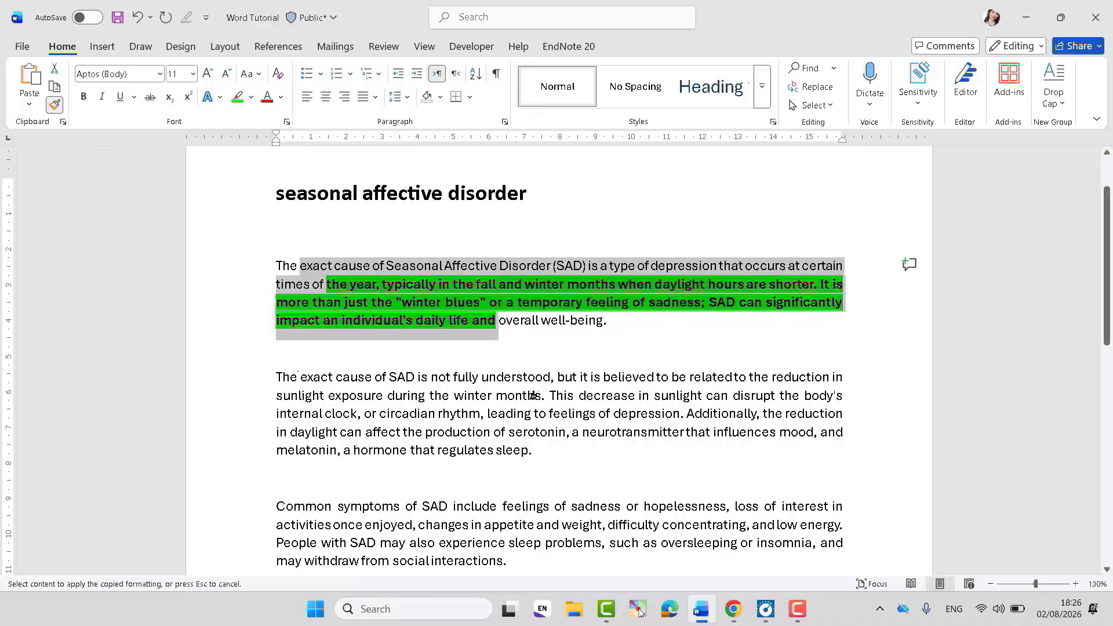
mouse_move(546, 394)
left_mouse_down()
mouse_move(556, 393)
mouse_move(586, 452)
left_mouse_up()
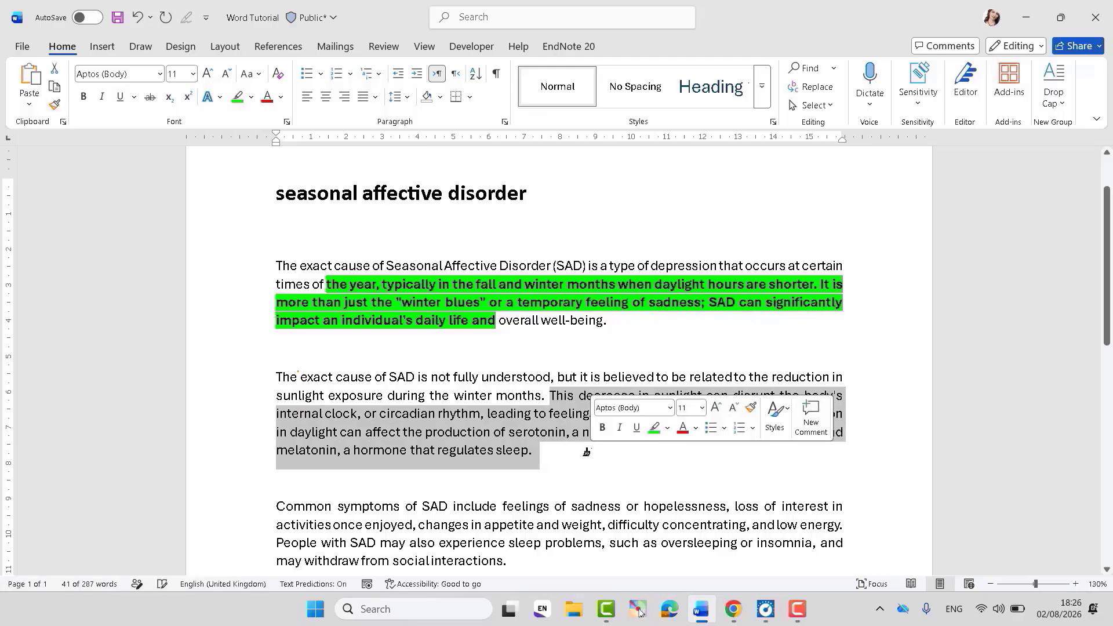
left_click(450, 358)
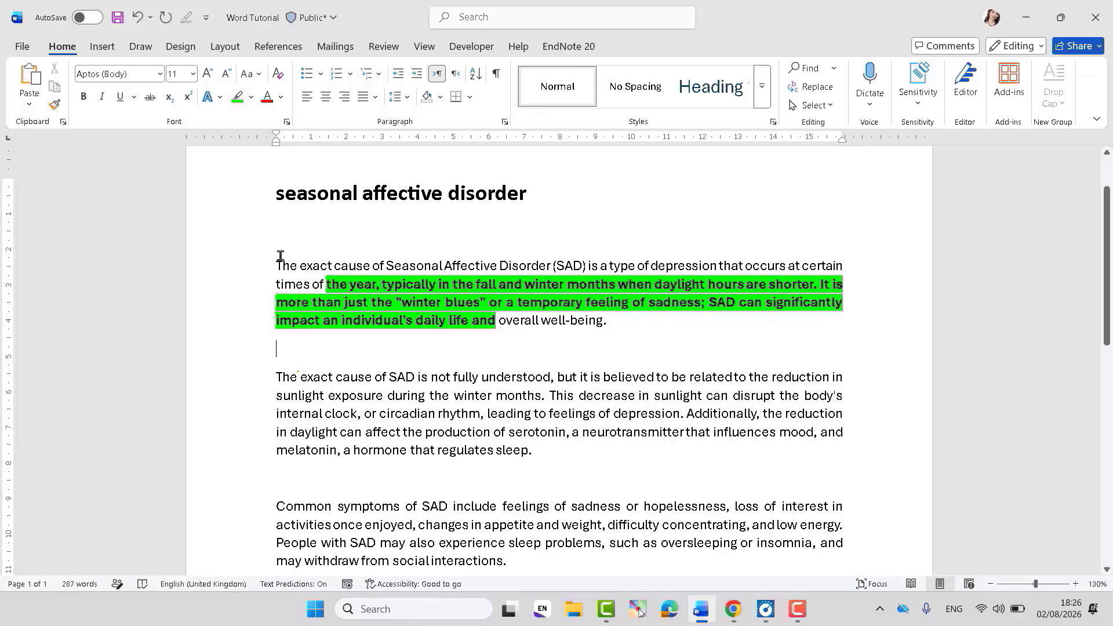
Step: Copy the bold green-highlighted formatting with Format Painter onto the second paragraph from "SAD is not fully understood" to its end
left_click_drag(326, 284, 392, 325)
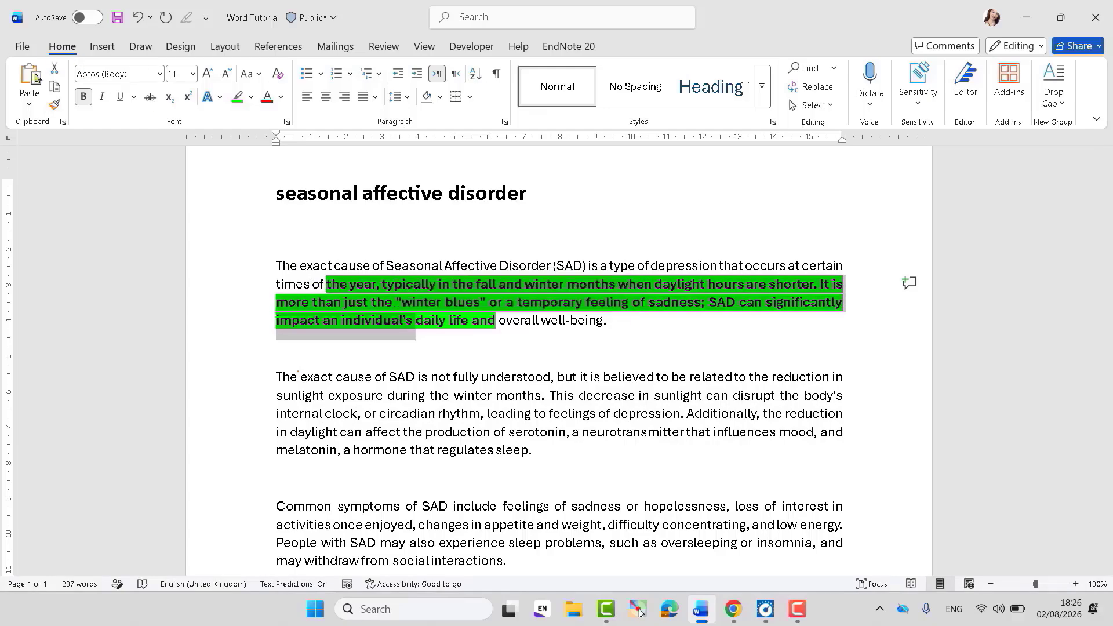
left_click(54, 105)
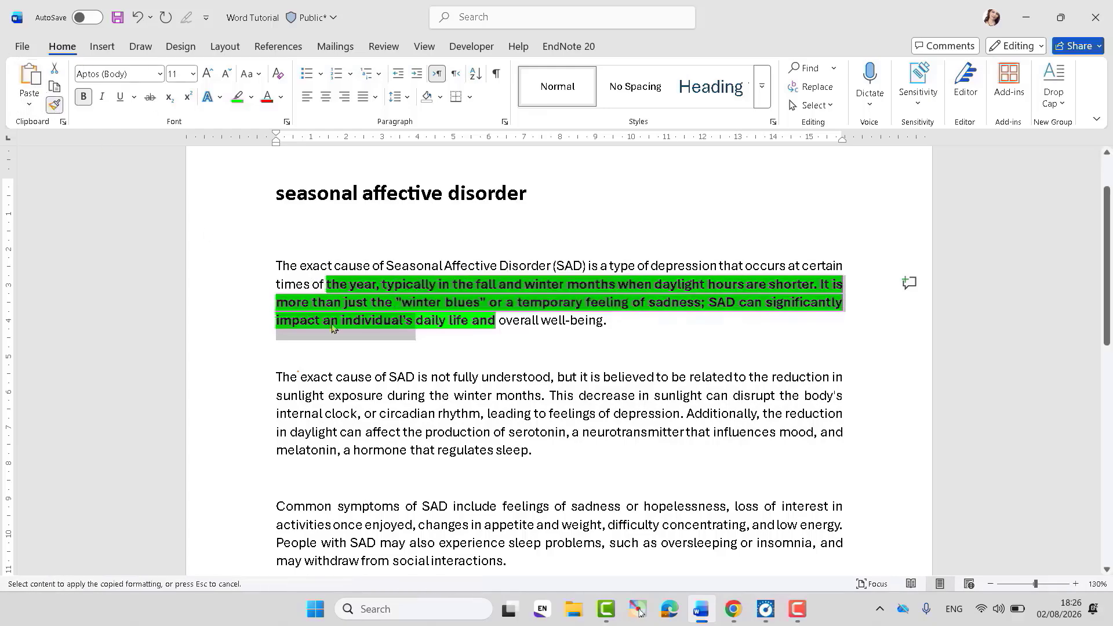
left_click_drag(398, 376, 532, 452)
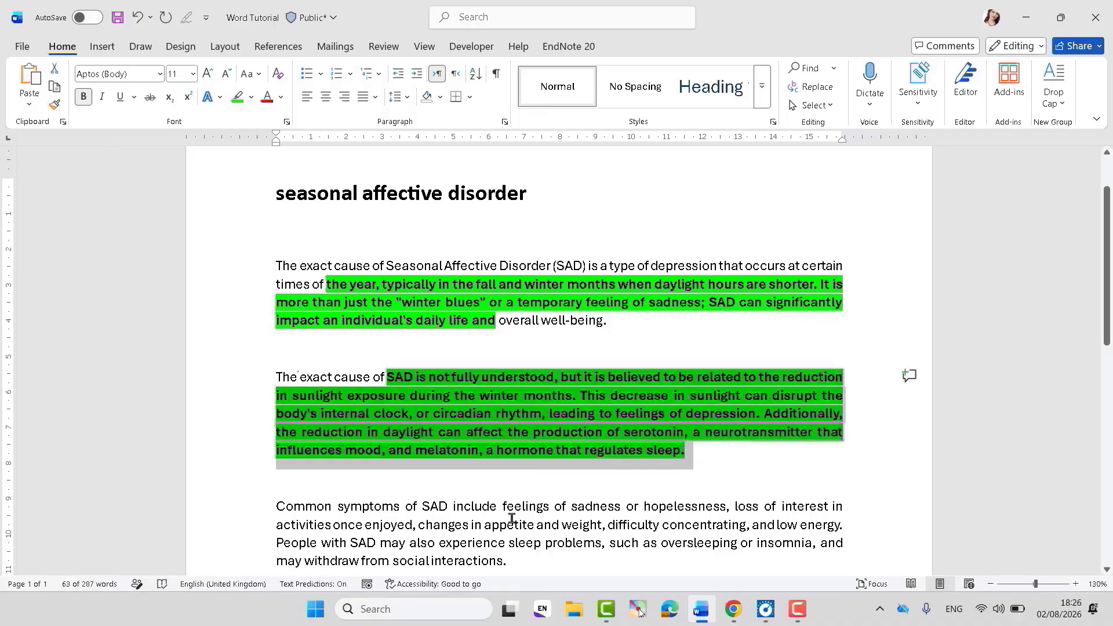
Step: Apply the bright green highlight to the first paragraph from its beginning through "overall"
left_click(290, 283)
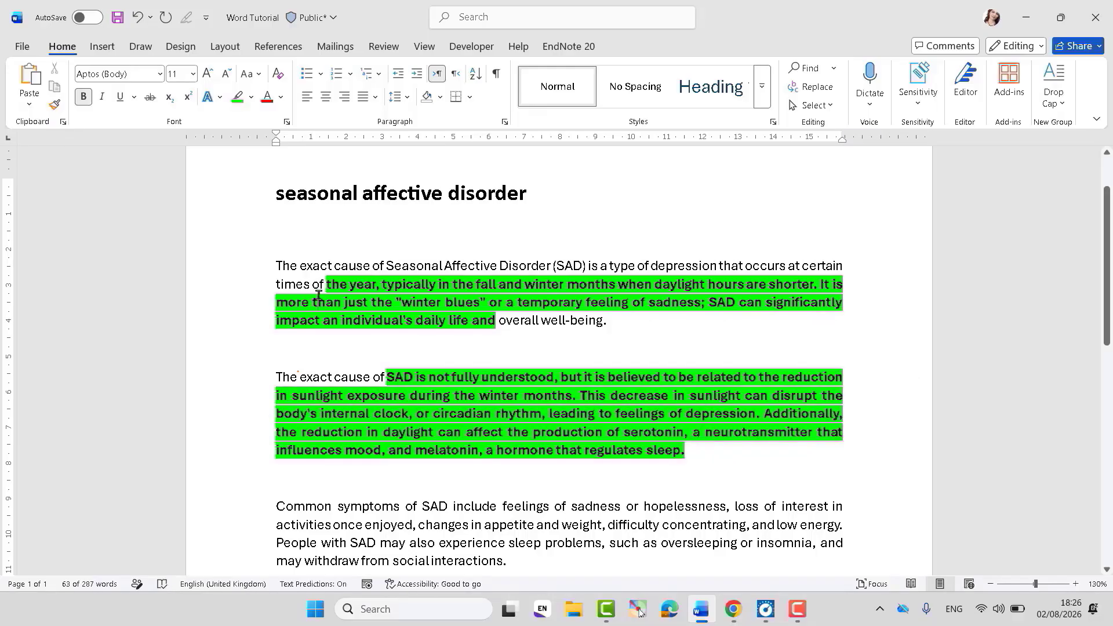
left_click_drag(277, 266, 539, 321)
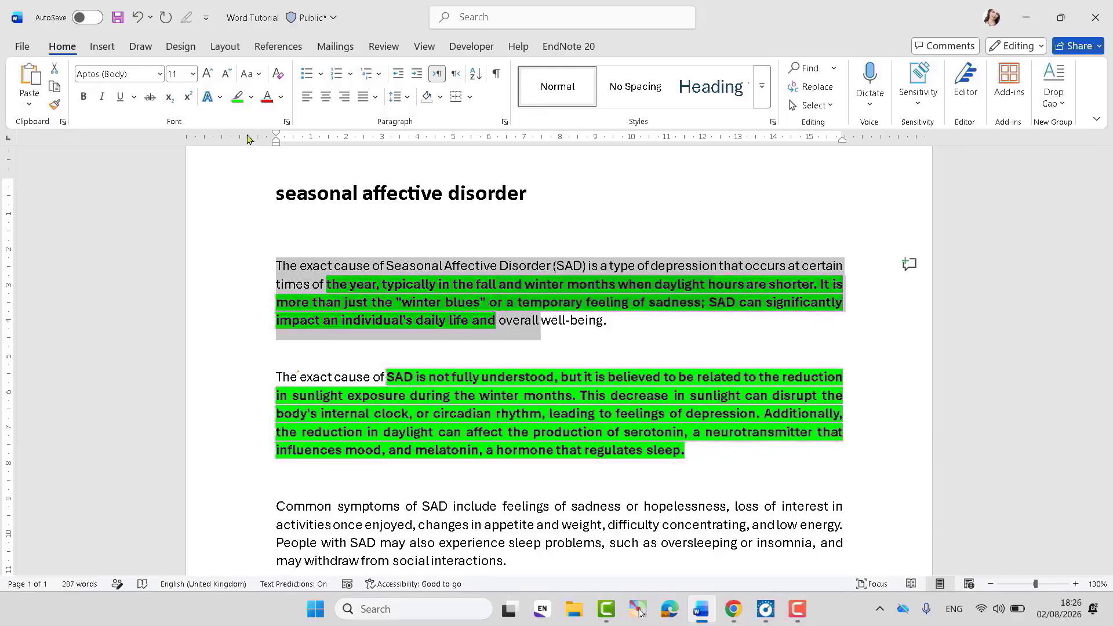
left_click(242, 100)
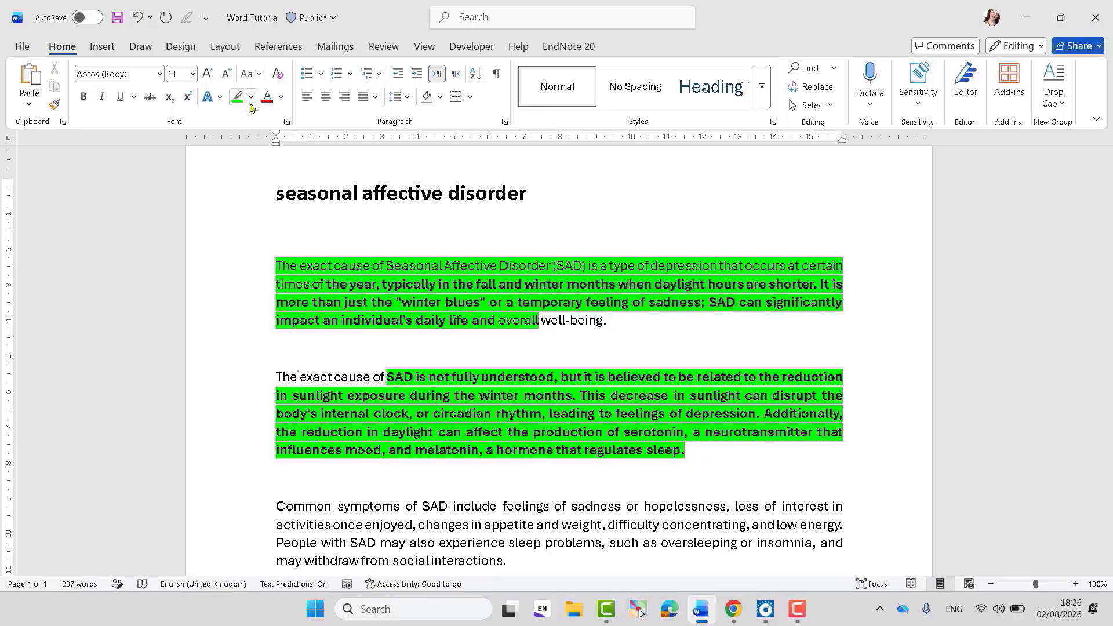
Step: Change the highlight to turquoise on the first paragraph from its beginning through "overall"
left_click(277, 242)
left_click_drag(341, 278, 516, 323)
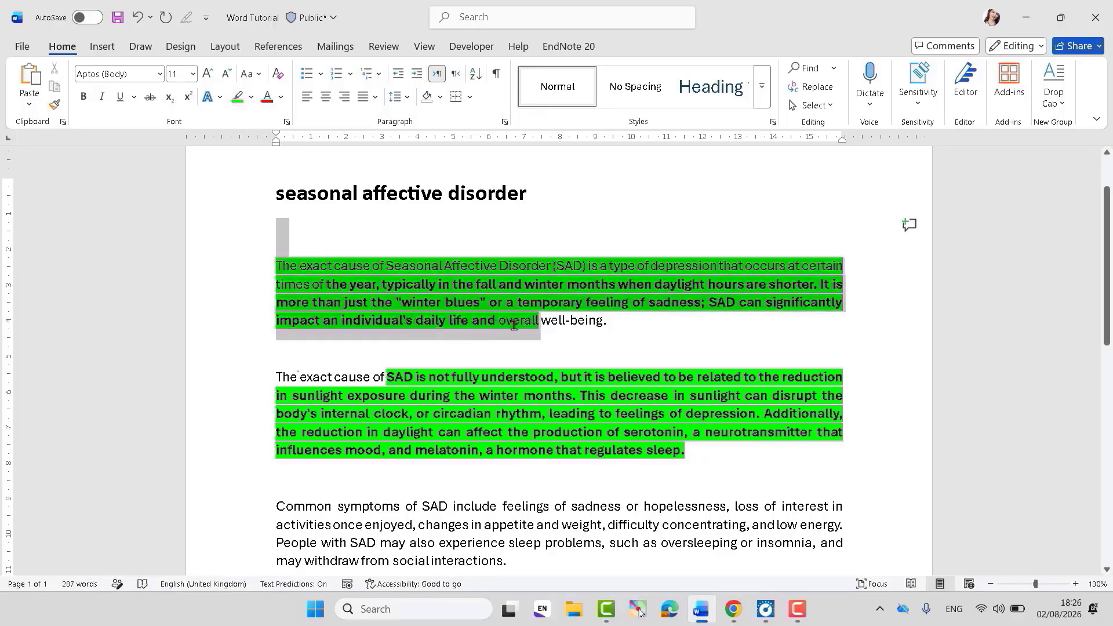
left_click(251, 98)
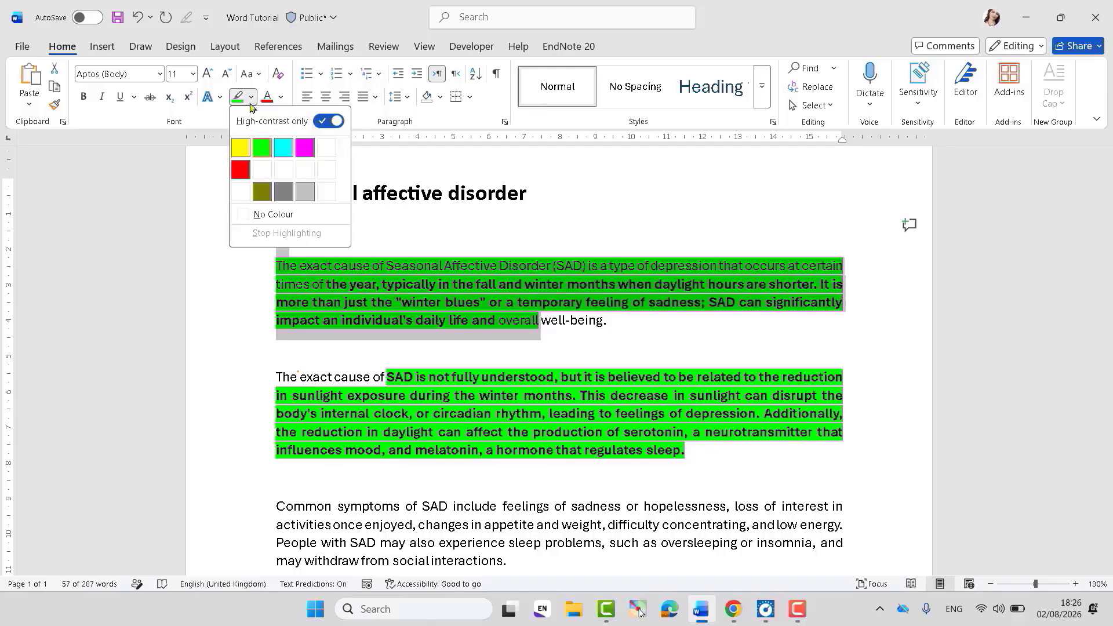
left_click(284, 149)
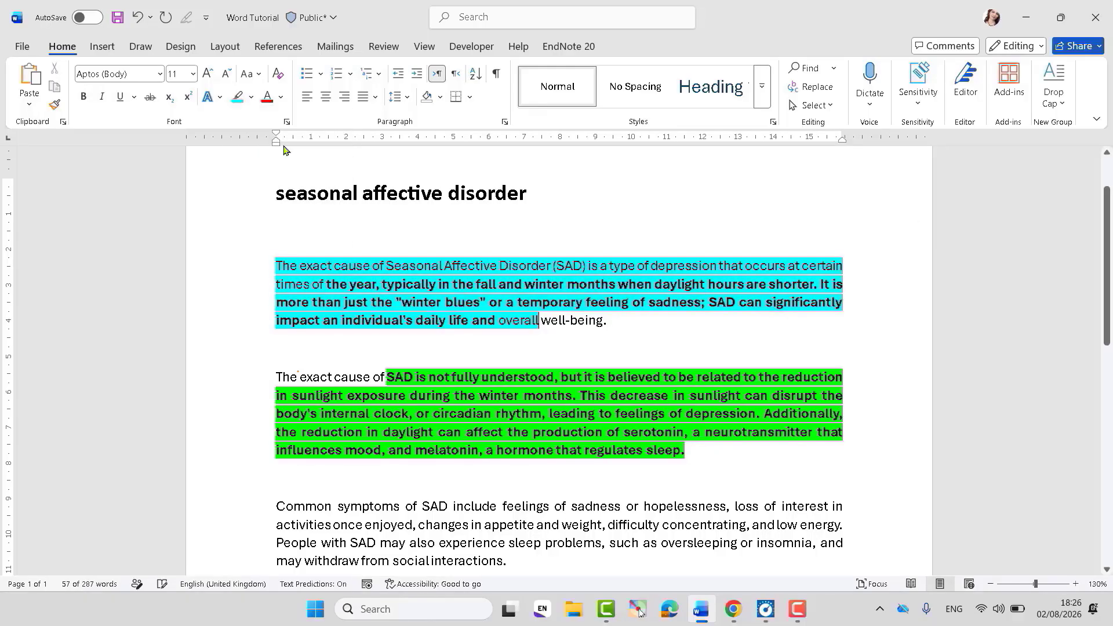
key("Right")
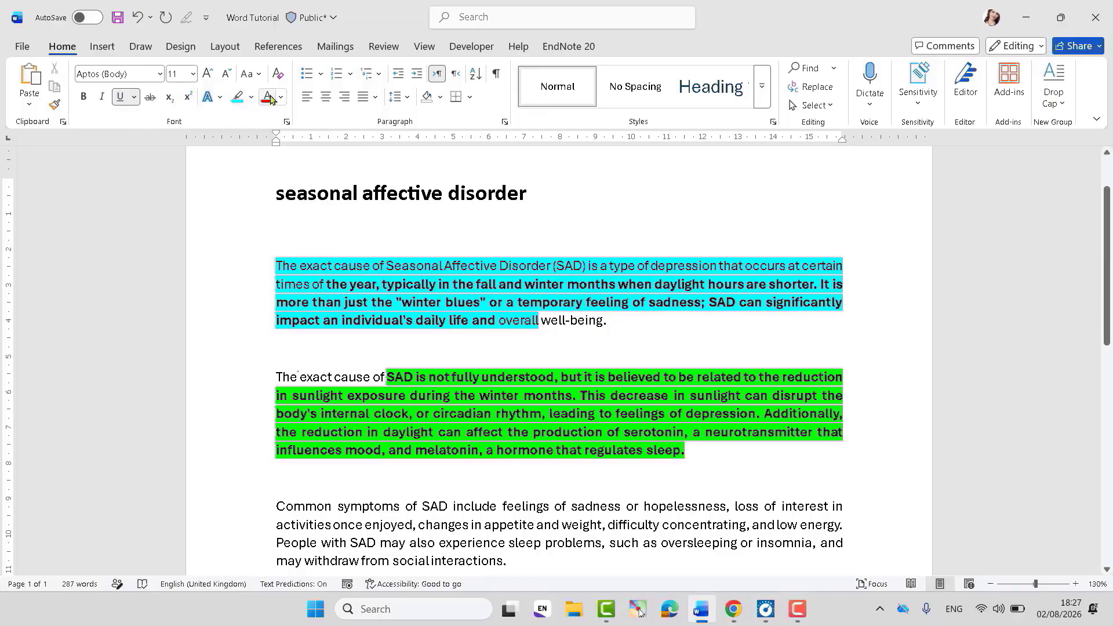
Step: Apply the red font colour to the first paragraph from its beginning through "well-being"
left_click_drag(276, 254, 578, 322)
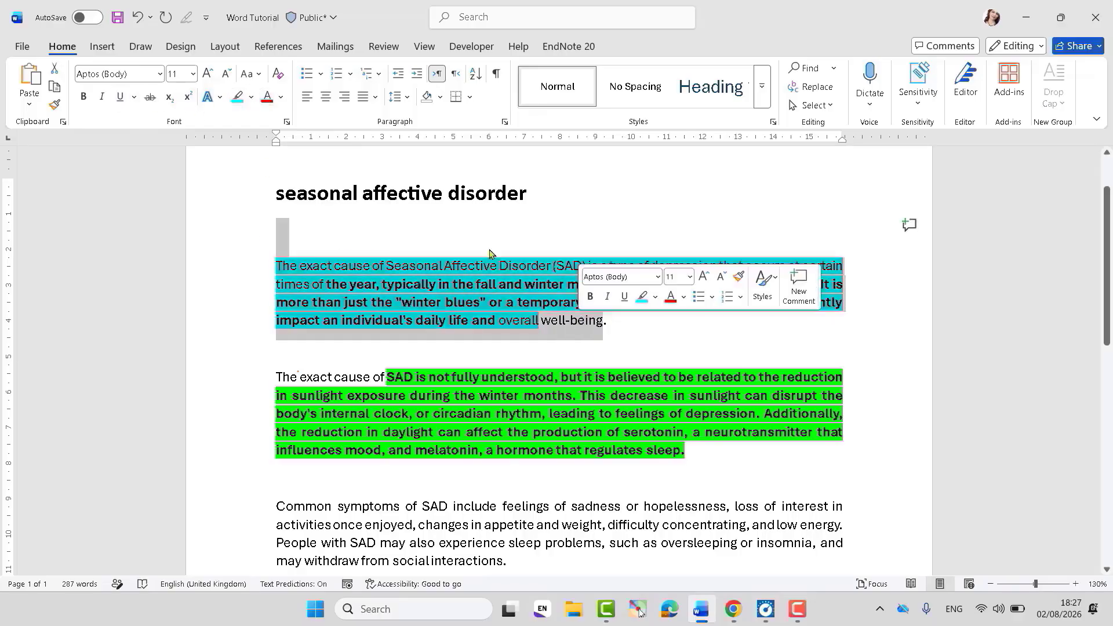
left_click(267, 97)
left_click(340, 353)
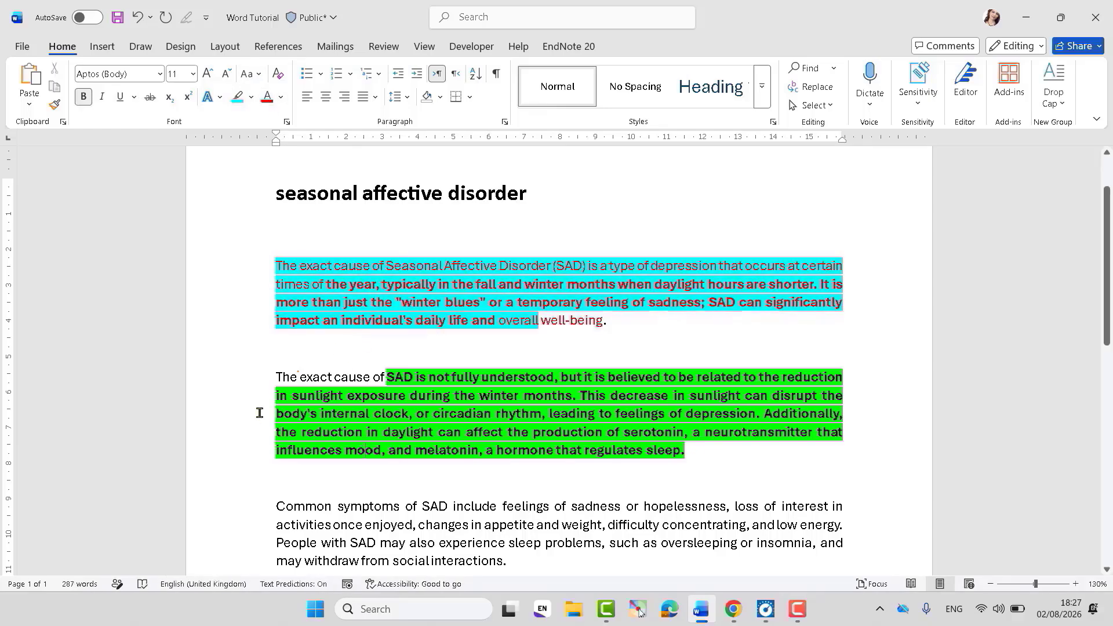
left_click_drag(374, 370, 675, 445)
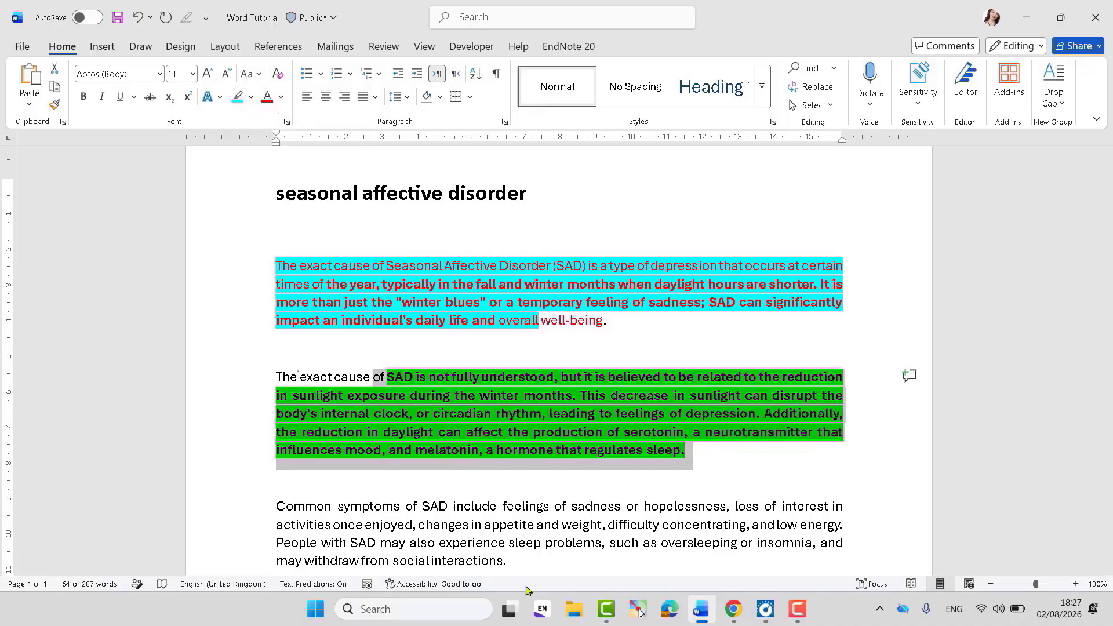
left_click(505, 482)
left_click_drag(335, 286, 421, 319)
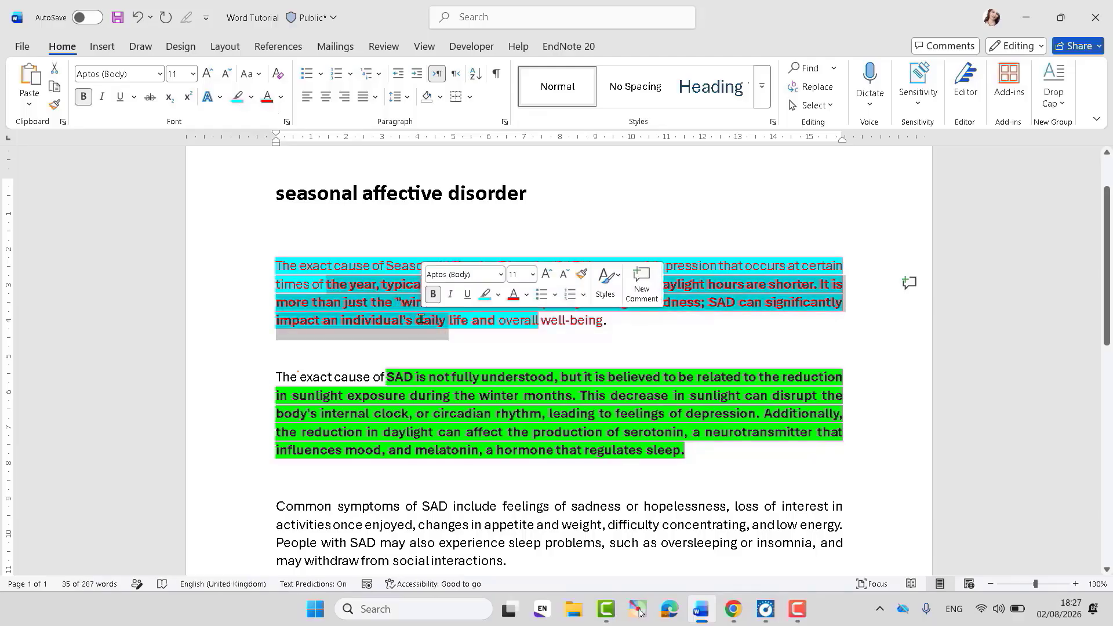
left_click(355, 288)
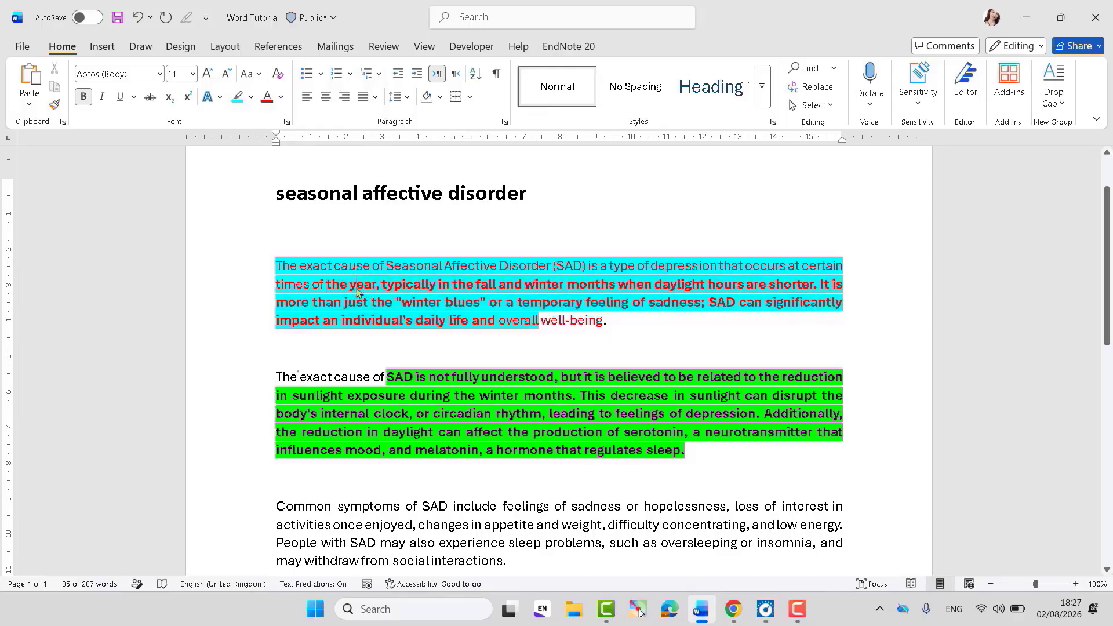
left_click(293, 267)
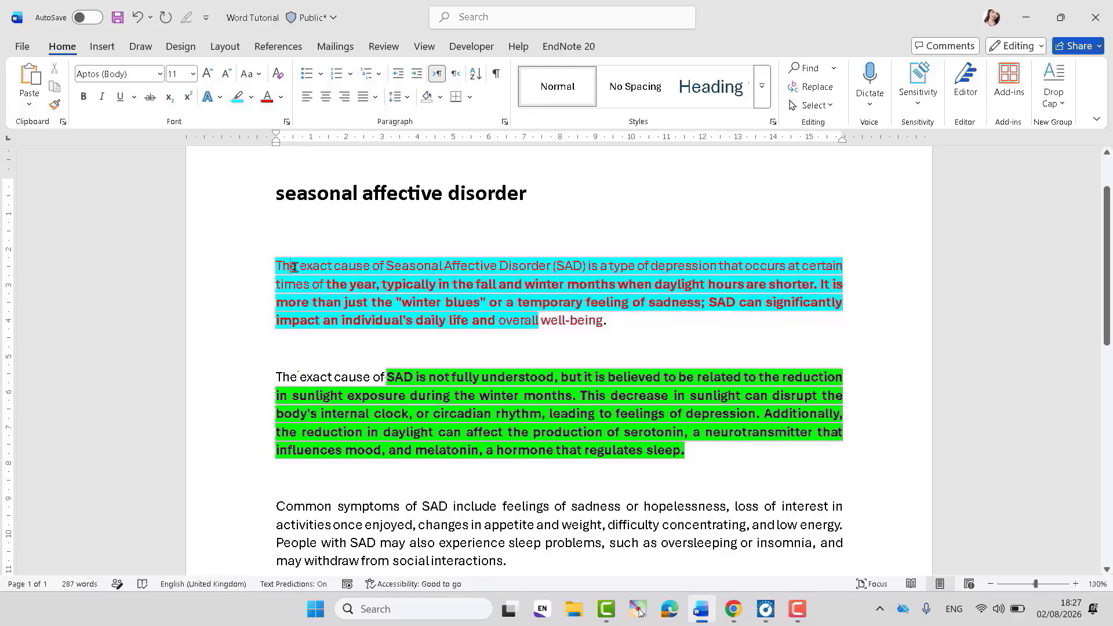
left_click_drag(302, 273, 426, 307)
Step: Copy the bold red, turquoise-highlighted formatting at "typically" in the first paragraph onto the entire second paragraph with Format Painter
left_click(383, 293)
left_click(55, 106)
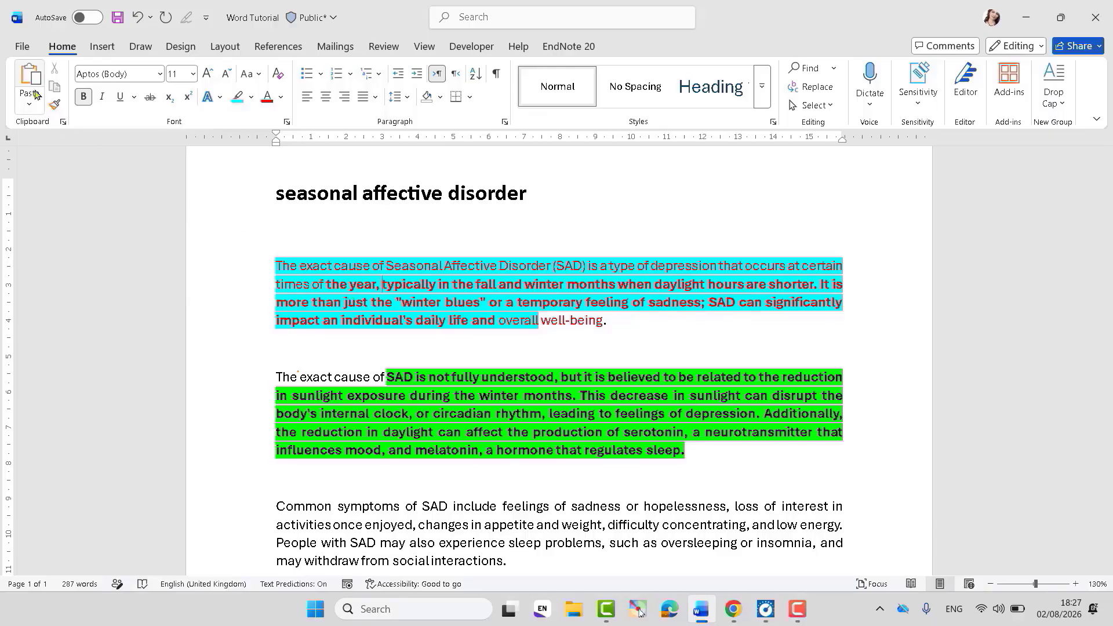
left_click(54, 104)
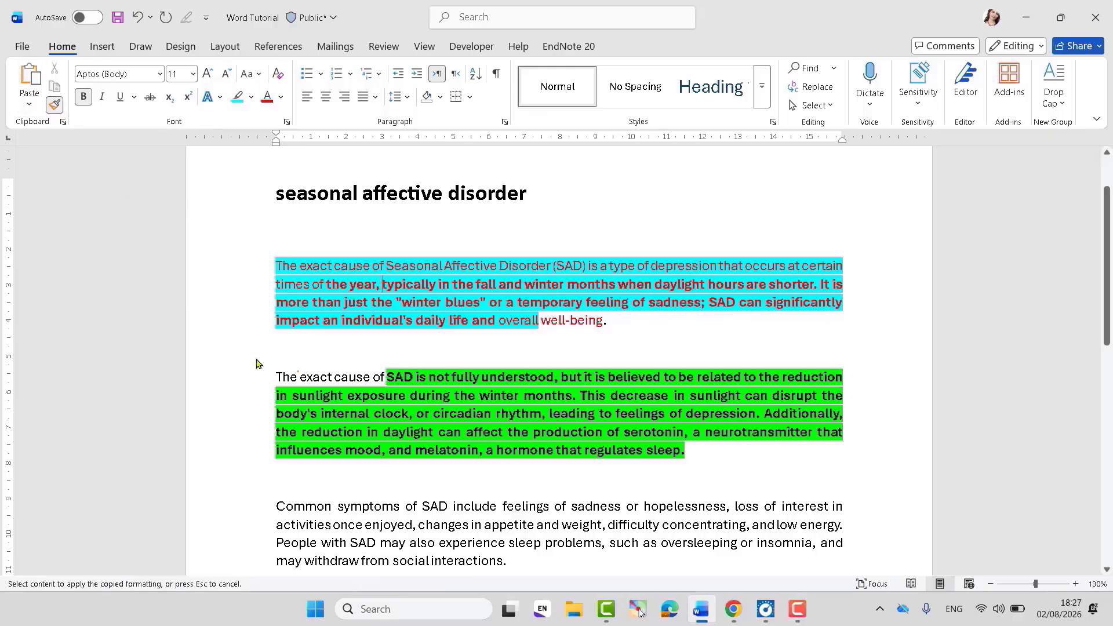
mouse_move(271, 368)
left_mouse_down()
mouse_move(371, 397)
mouse_move(700, 452)
left_mouse_up()
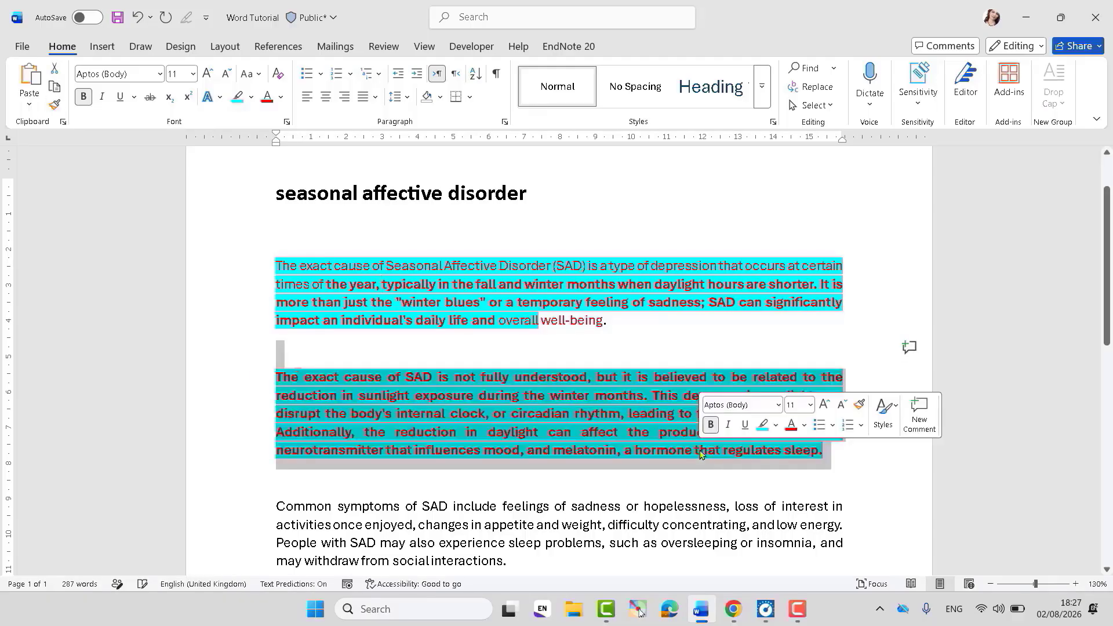
left_click(665, 479)
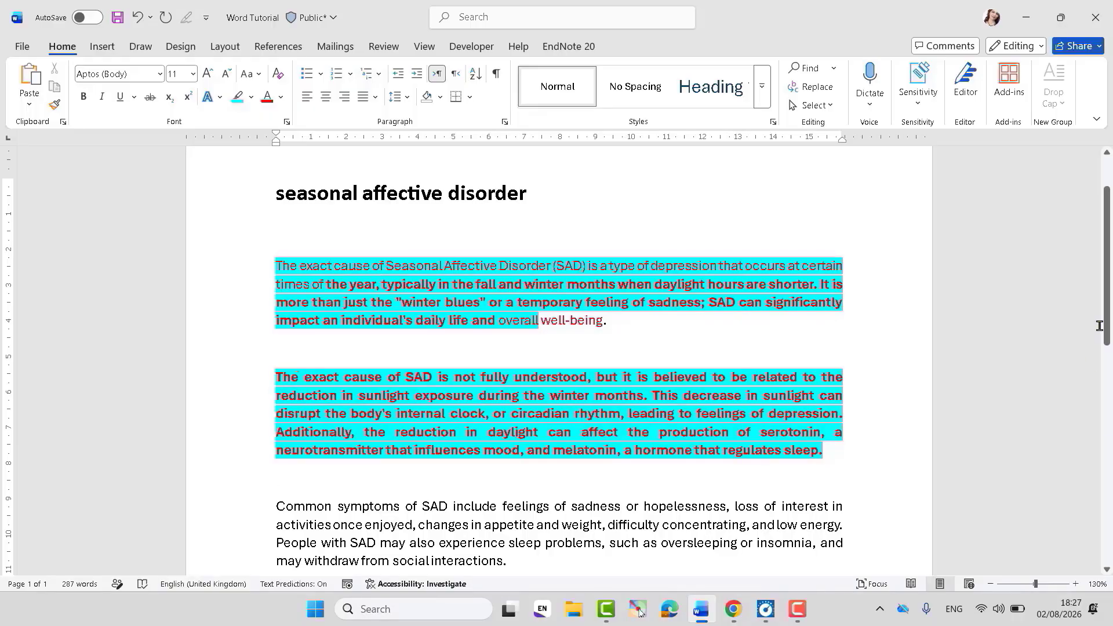
Step: Copy the plain formatting of the "Common symptoms" paragraph onto the first two body paragraphs with Format Painter
scroll(1098, 327, "down", 1)
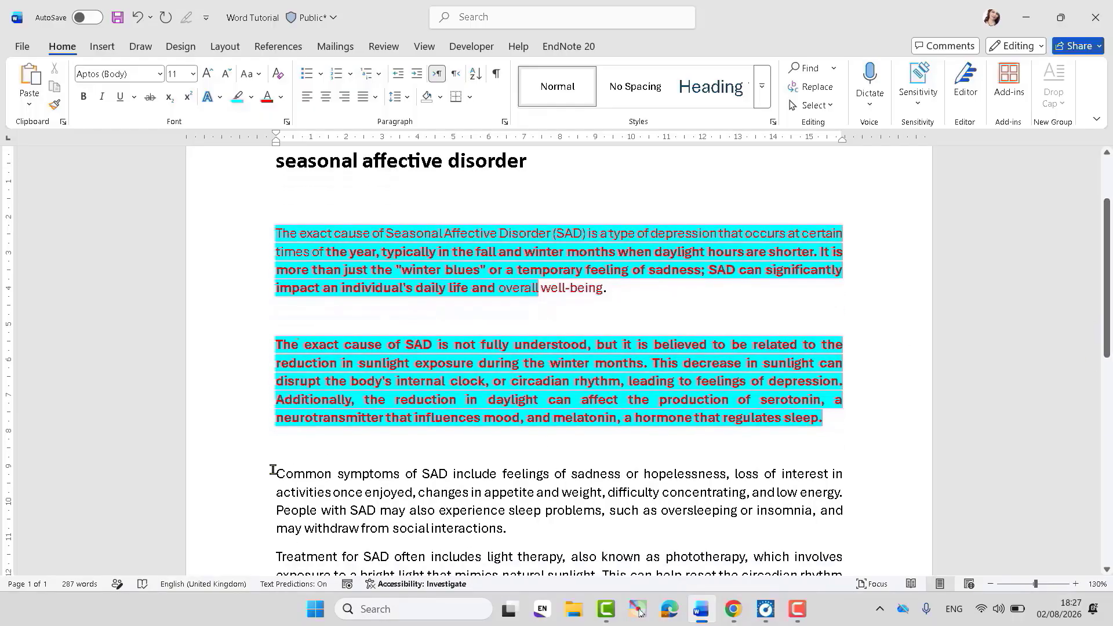
left_click_drag(270, 472, 457, 524)
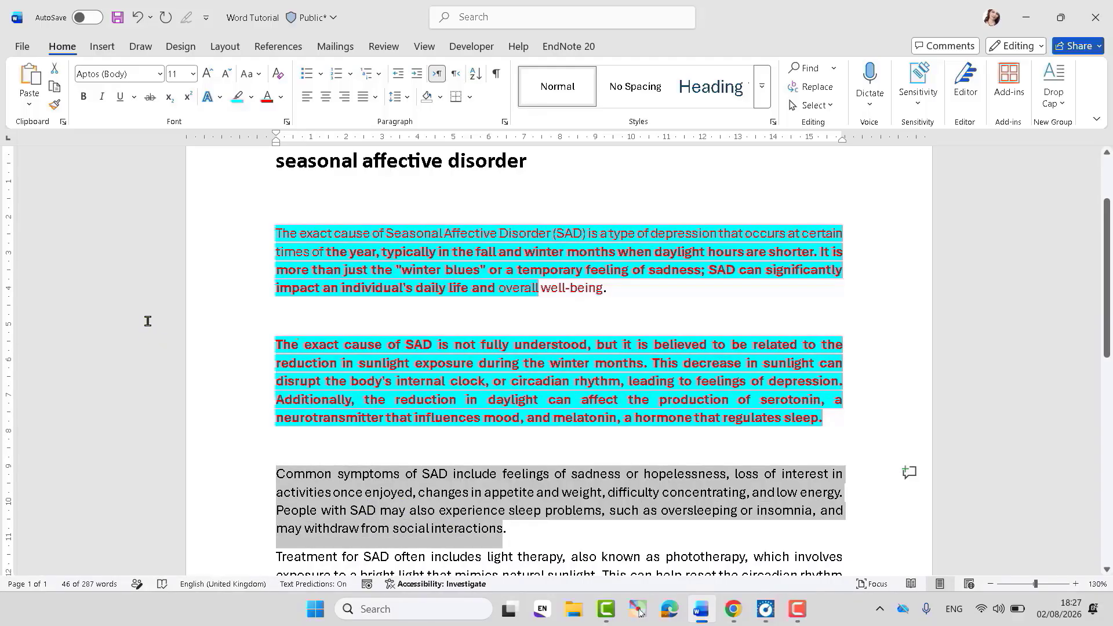
left_click(55, 104)
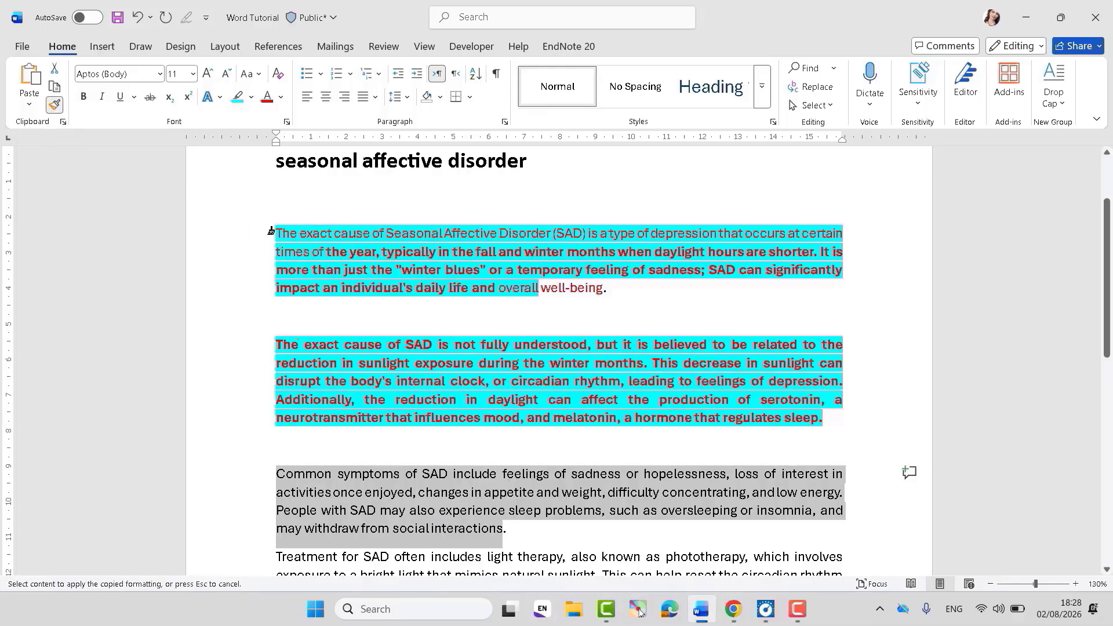
mouse_move(271, 232)
left_mouse_down()
mouse_move(377, 261)
mouse_move(581, 381)
mouse_move(724, 427)
mouse_move(846, 434)
left_mouse_up()
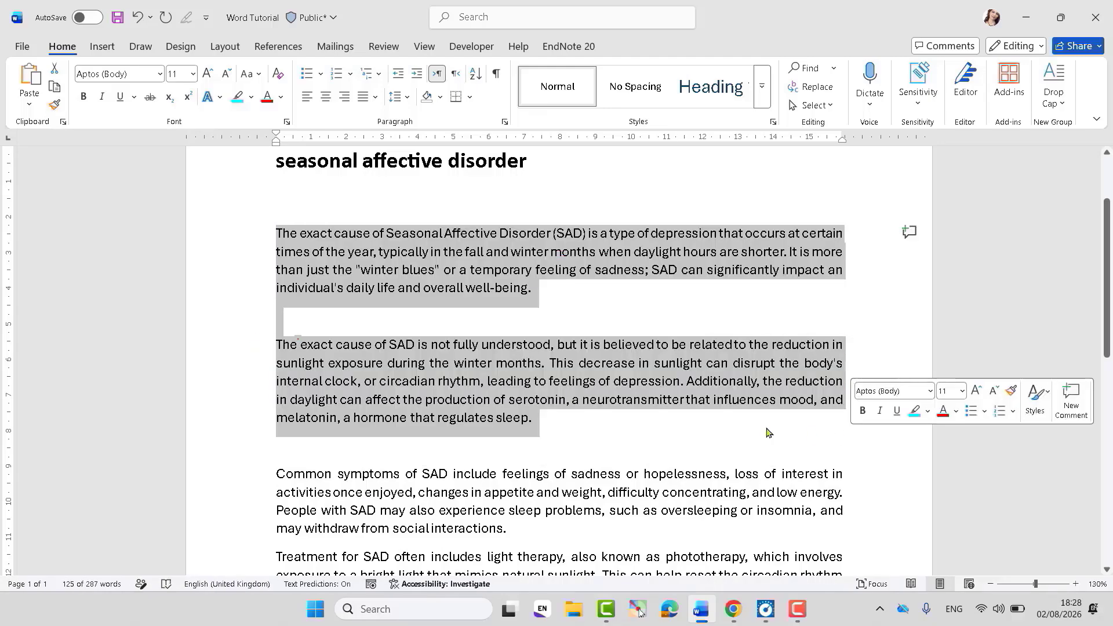
left_click(620, 442)
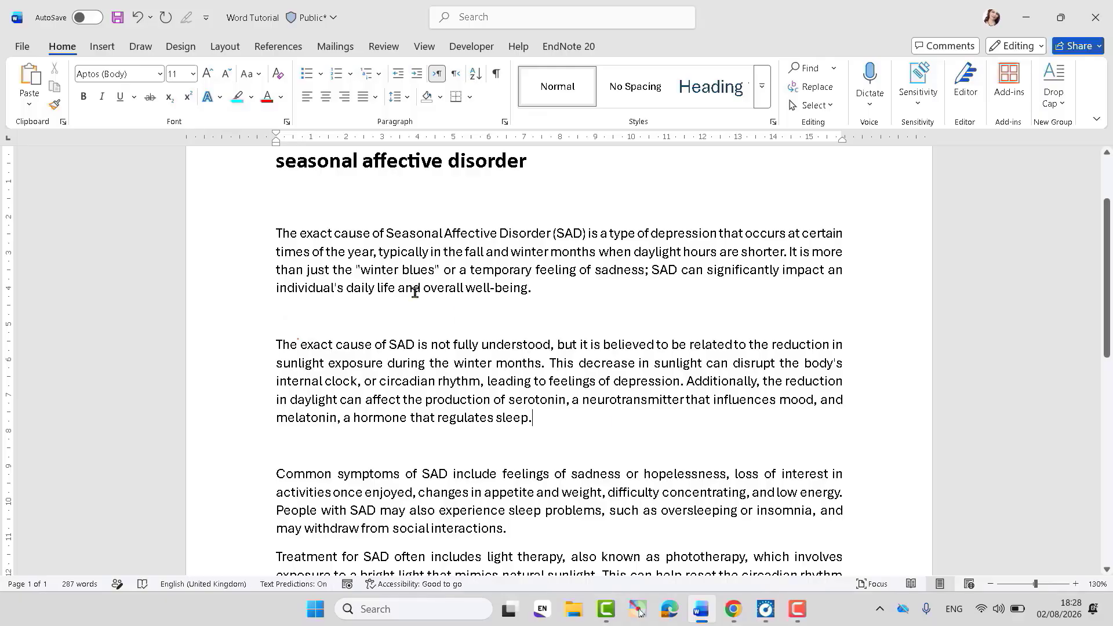
Step: Examine the document saving settings in the Word options and close them without changes
left_click(24, 48)
left_click(46, 563)
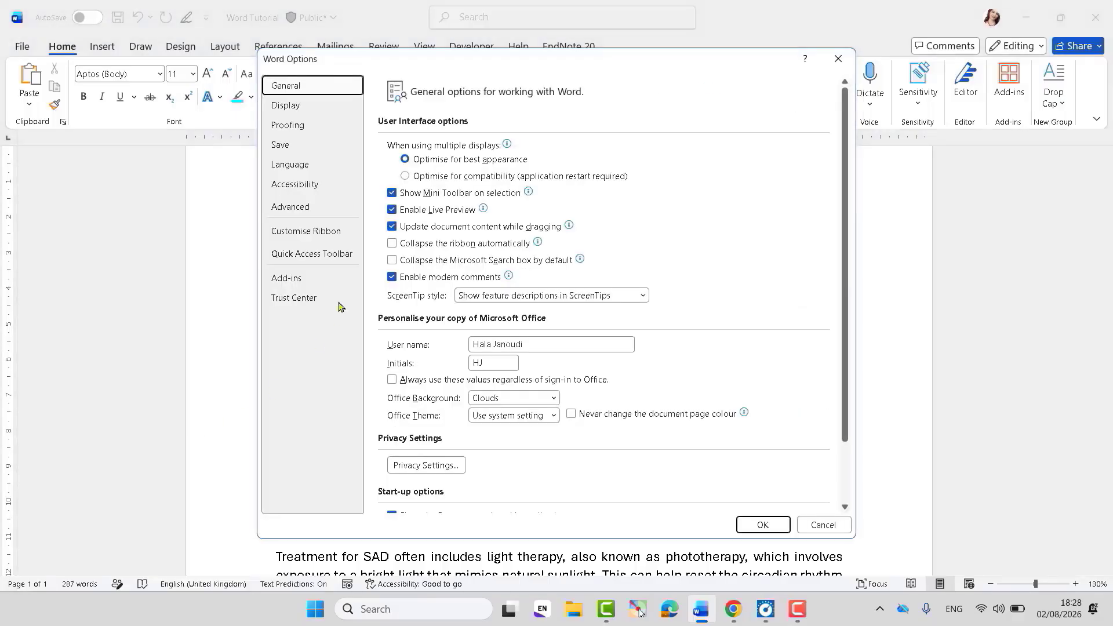
left_click(296, 146)
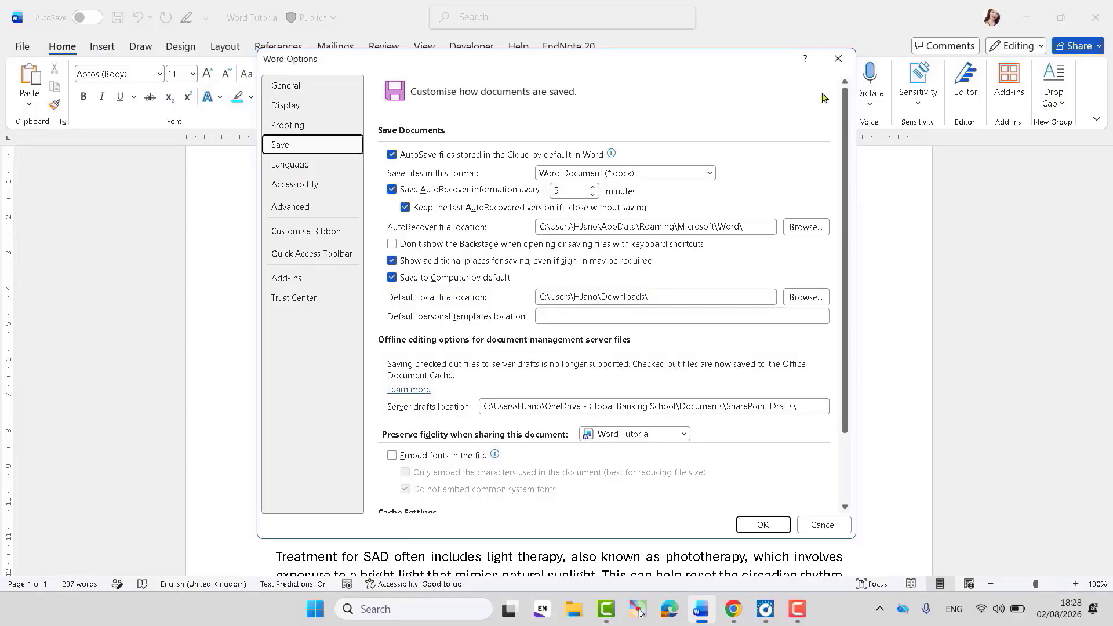
left_click(838, 59)
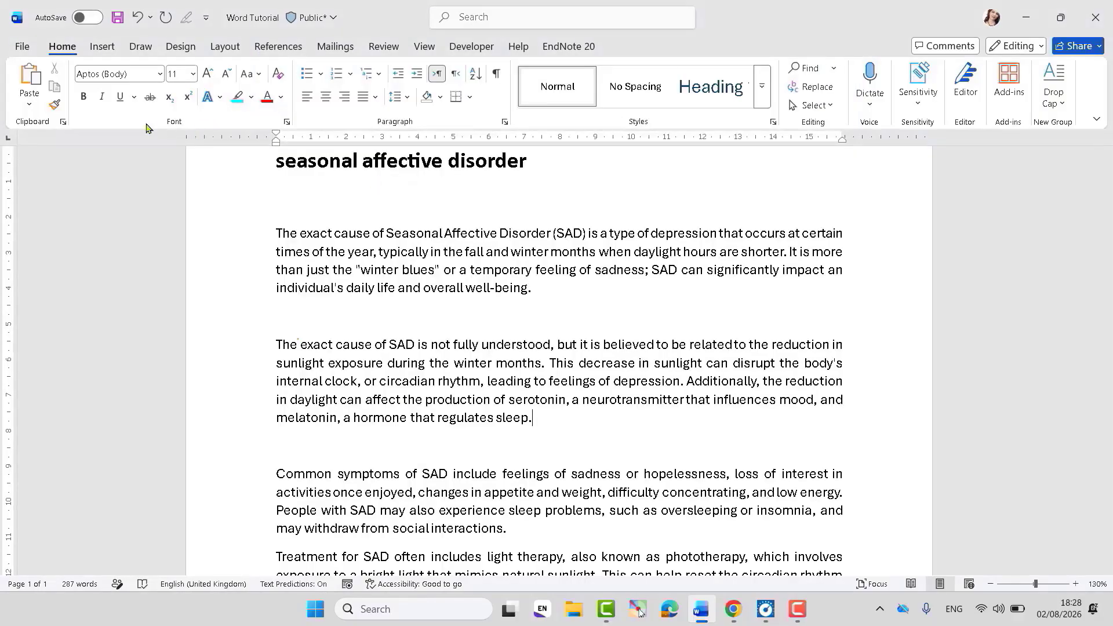
Step: Make the first paragraph from its beginning through "daily" bold, italic and underlined, and look through the underline styles
left_click_drag(275, 227, 377, 289)
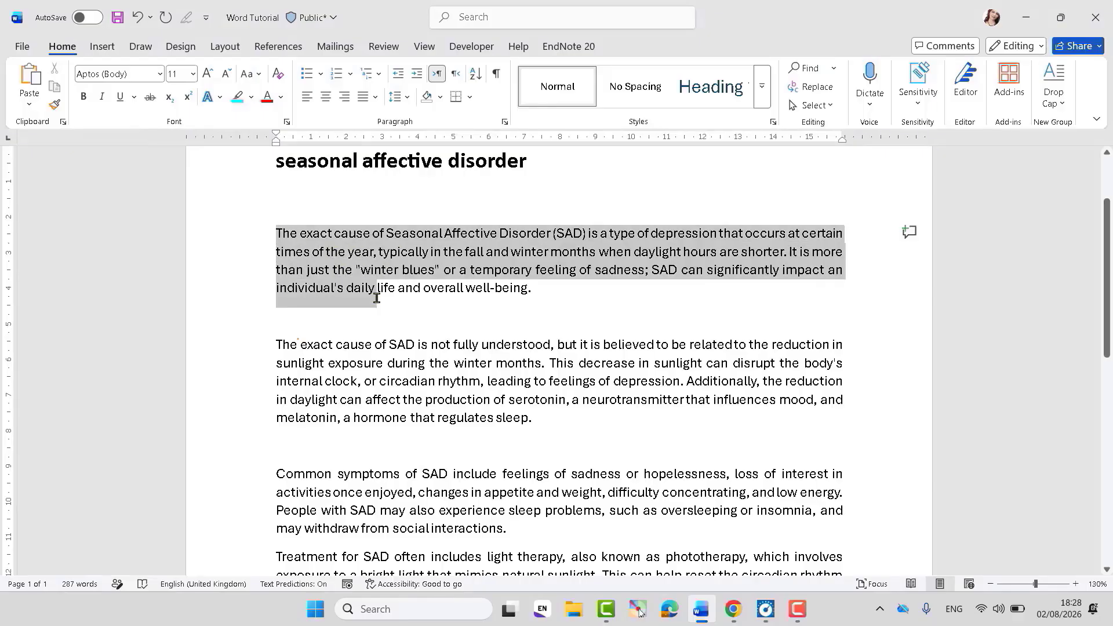
left_click(83, 97)
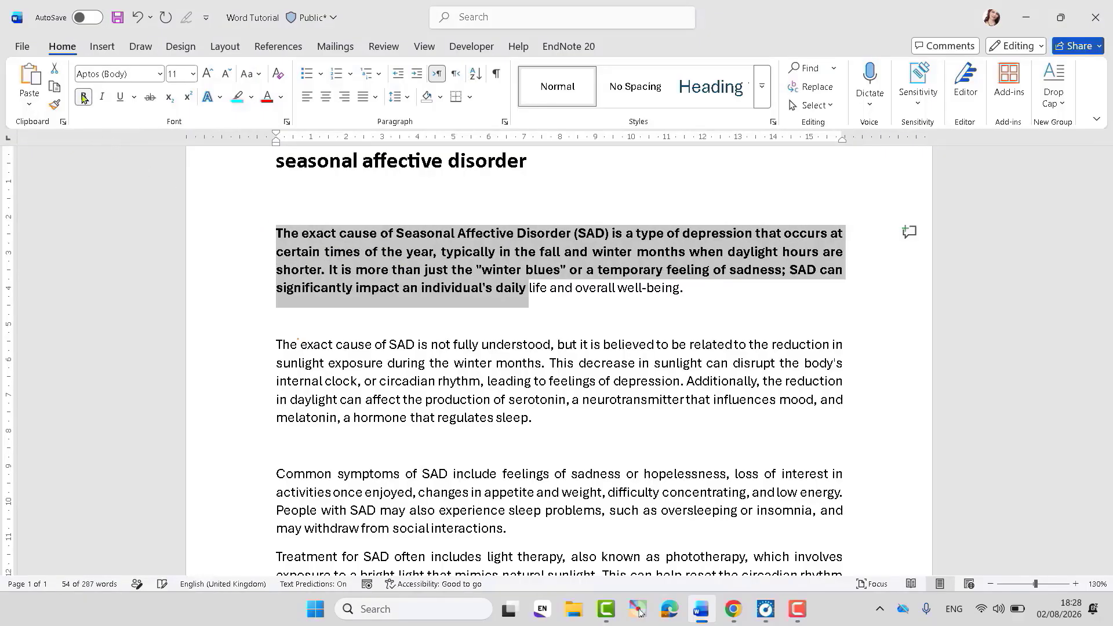
left_click(101, 99)
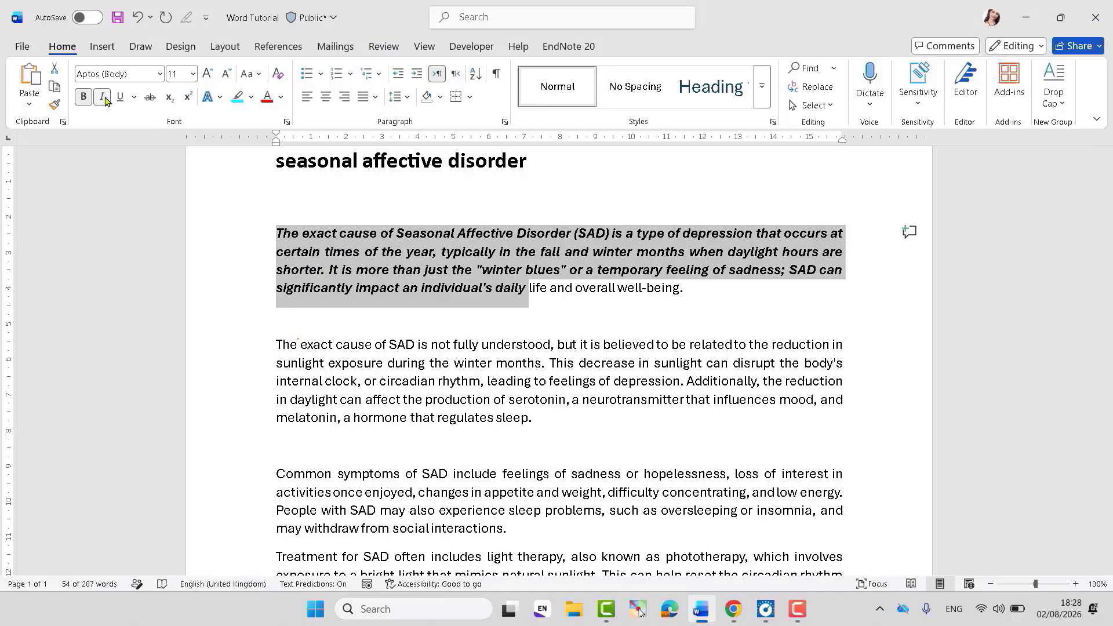
left_click(119, 99)
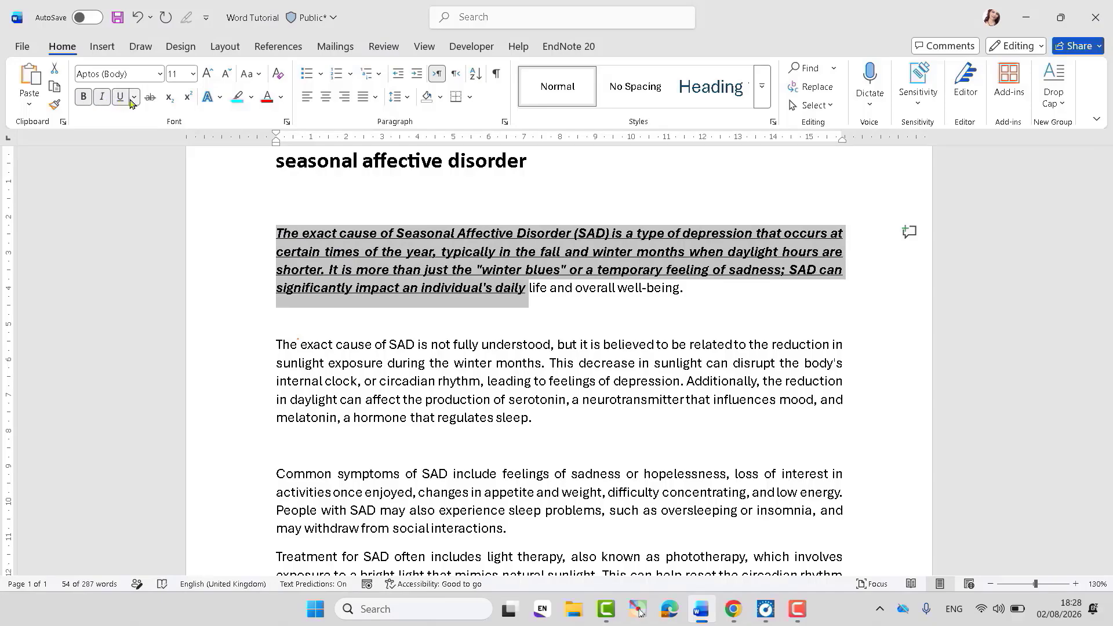
left_click(134, 98)
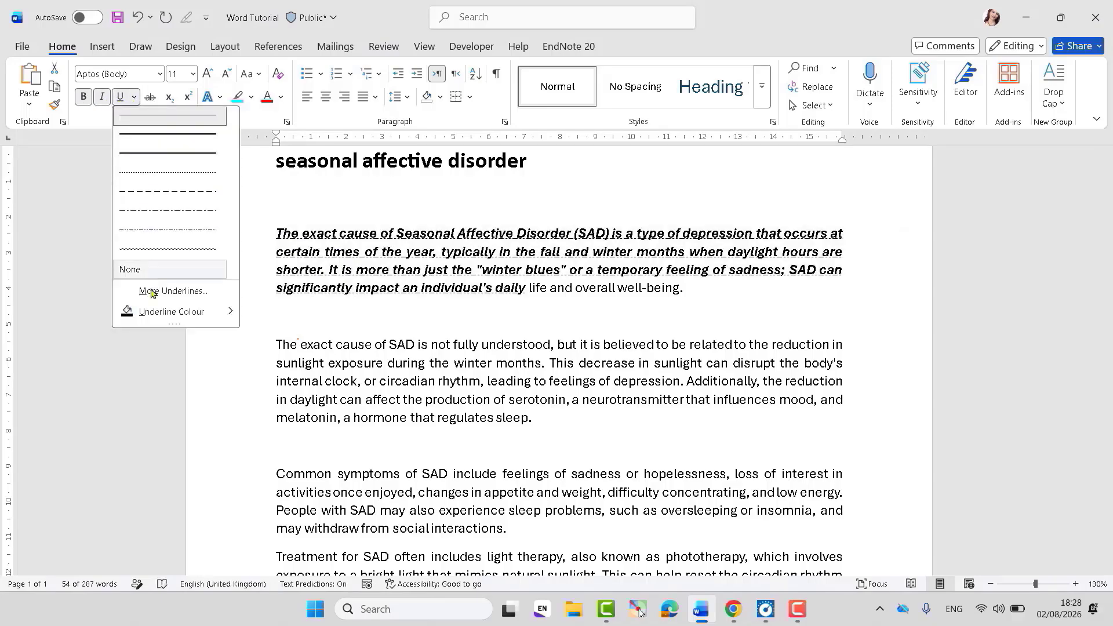
mouse_move(164, 315)
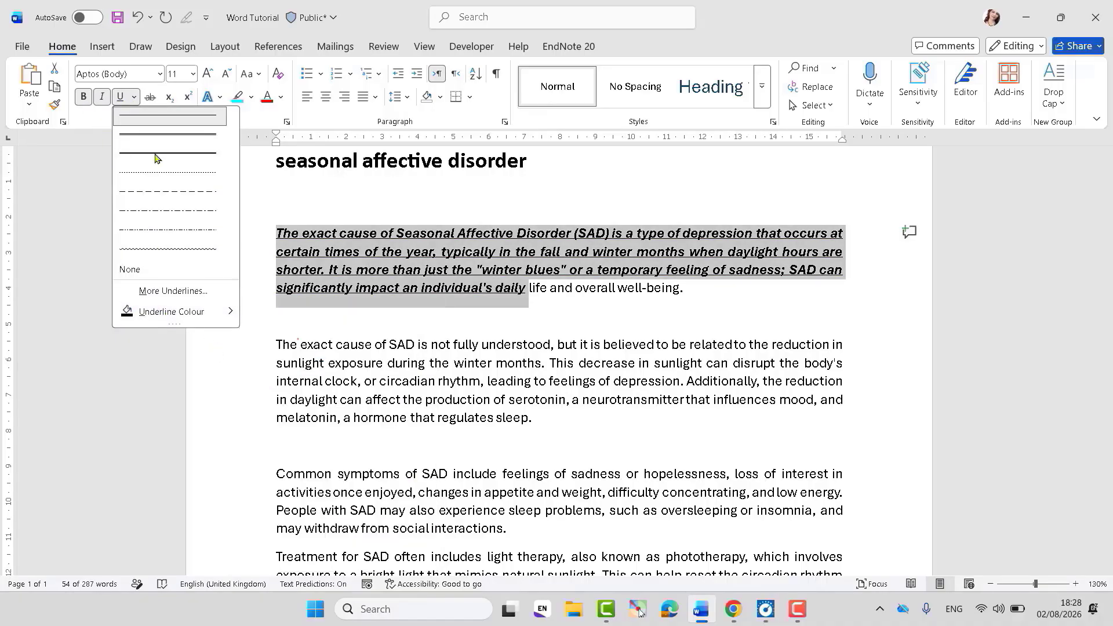
key("Escape")
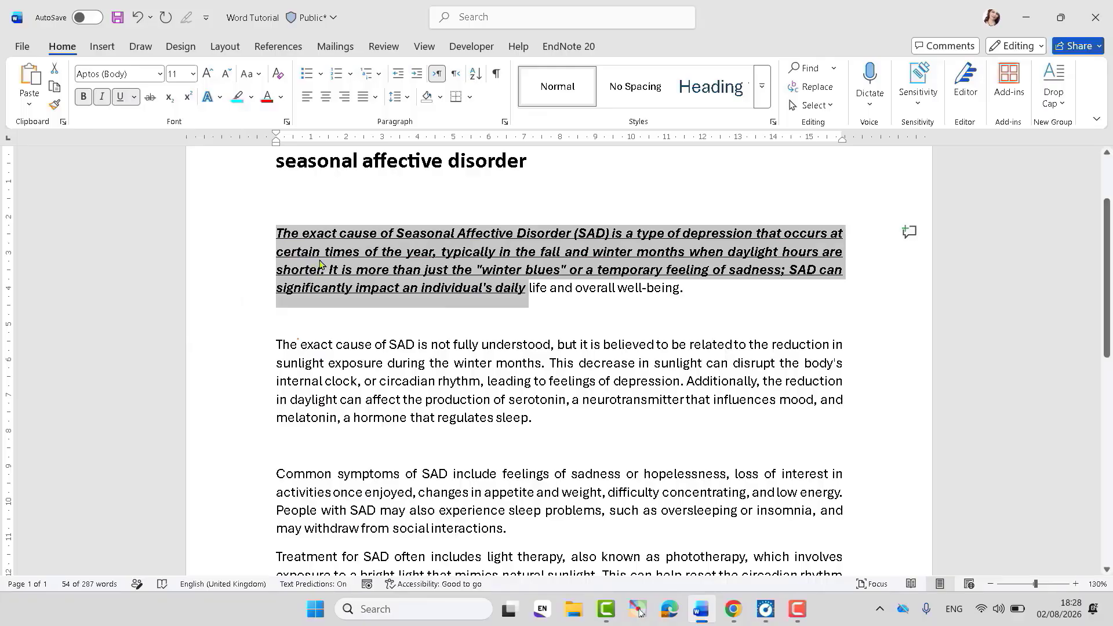
Step: Remove the underline, italic and bold from the first paragraph's text through "daily"
left_click(120, 100)
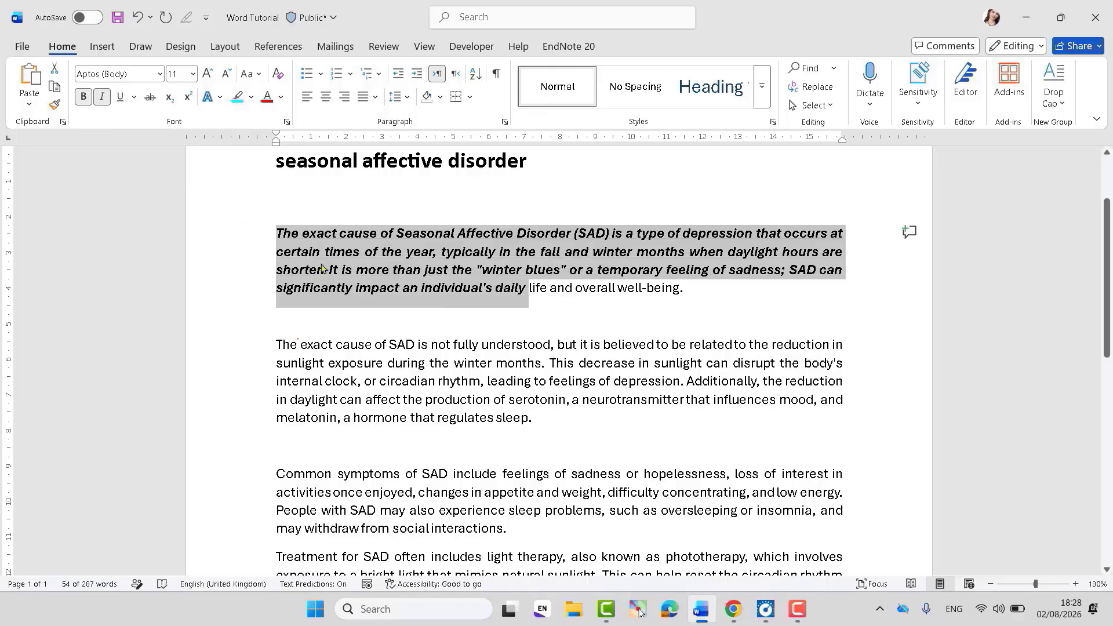
left_click(101, 97)
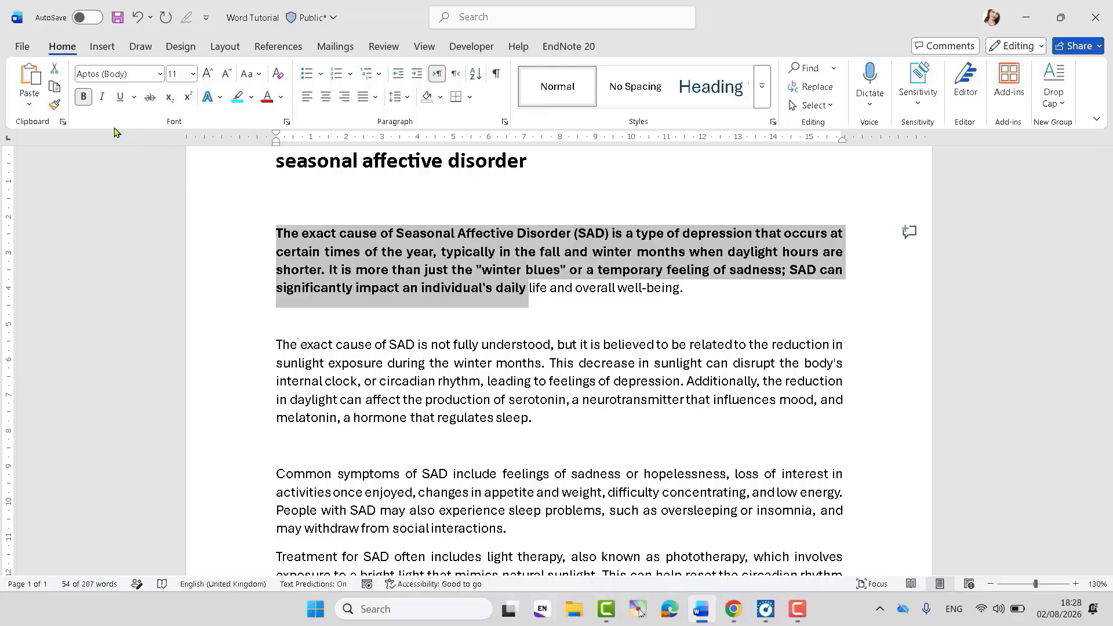
left_click(83, 96)
left_click(341, 281)
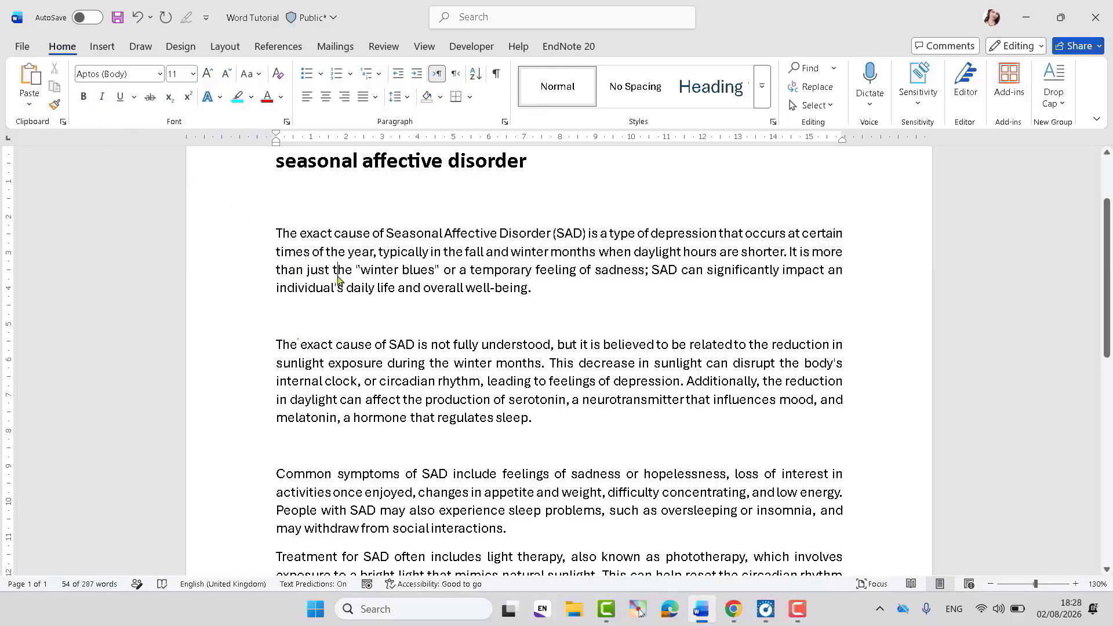
Step: Apply strikethrough to the entire first paragraph from "The exact cause" through "well-being."
left_click_drag(272, 226, 539, 288)
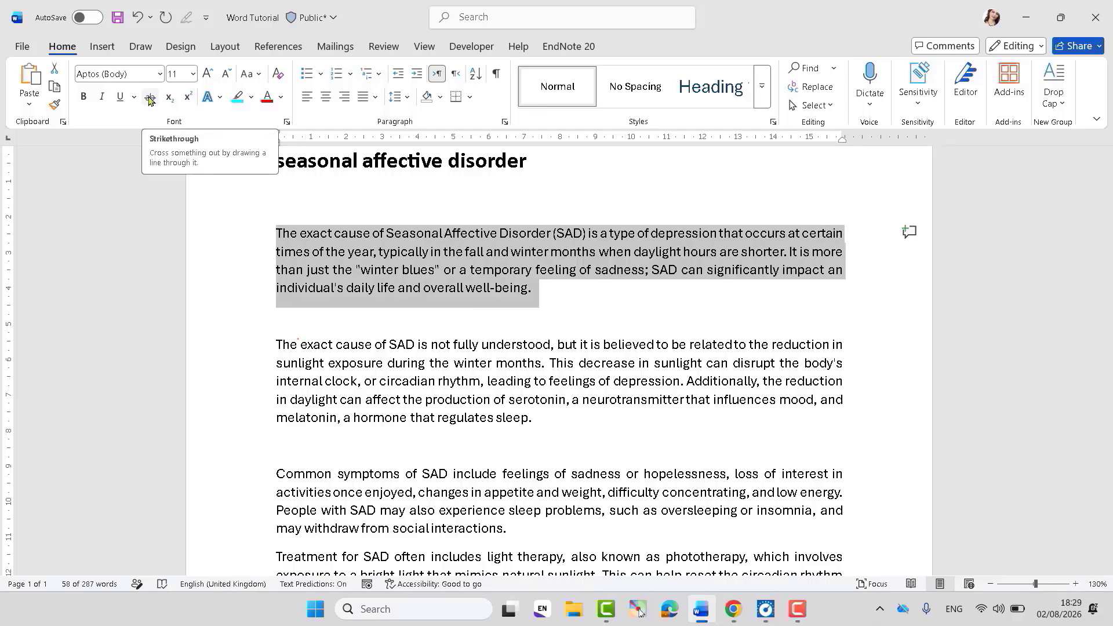
left_click(150, 99)
left_click(595, 282)
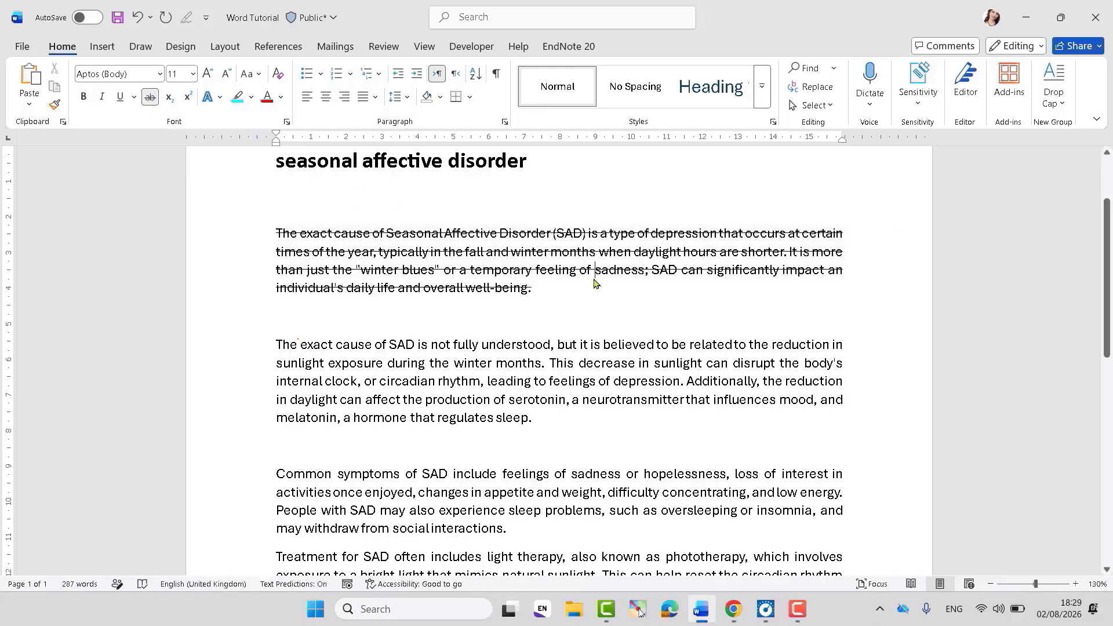
Step: Remove the strikethrough from the entire first paragraph, from "The exact cause" through "well-being."
left_click_drag(274, 229, 534, 288)
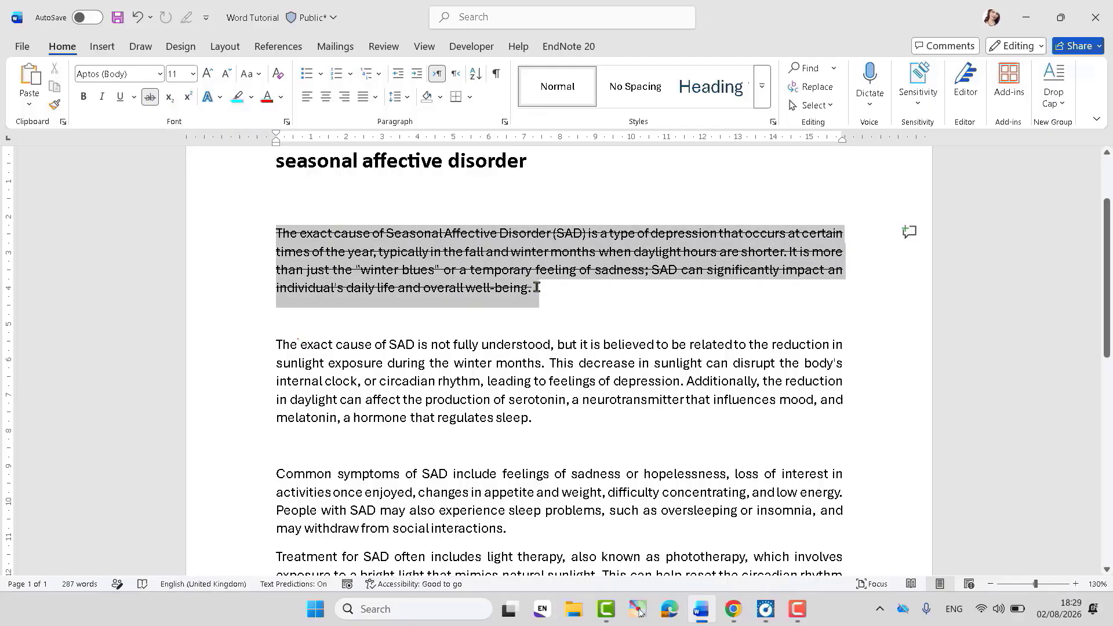
left_click(150, 97)
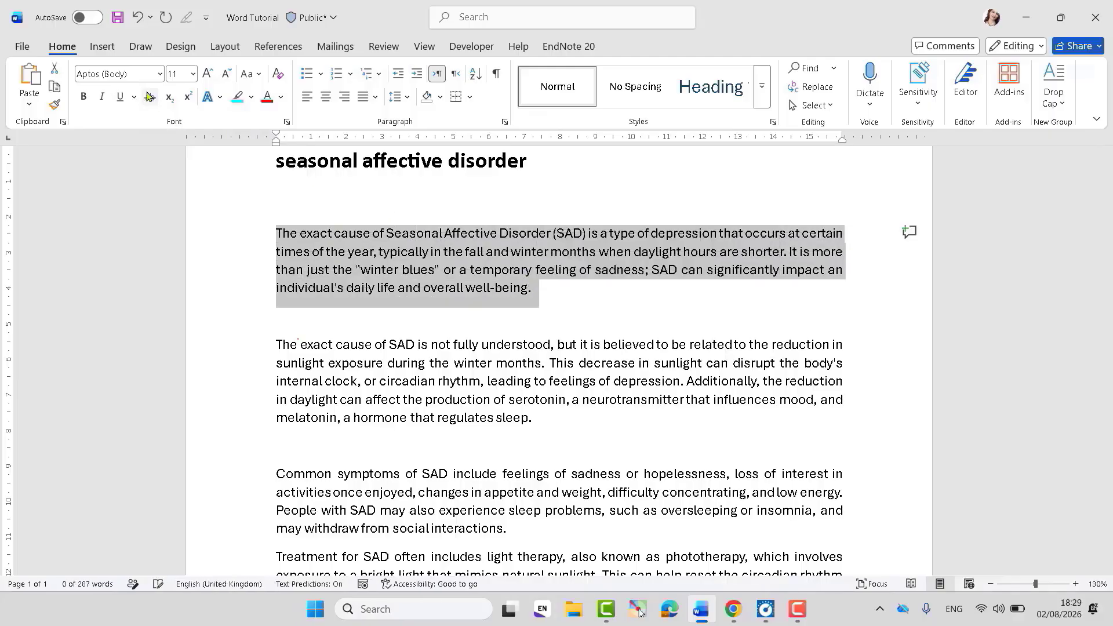
left_click(337, 278)
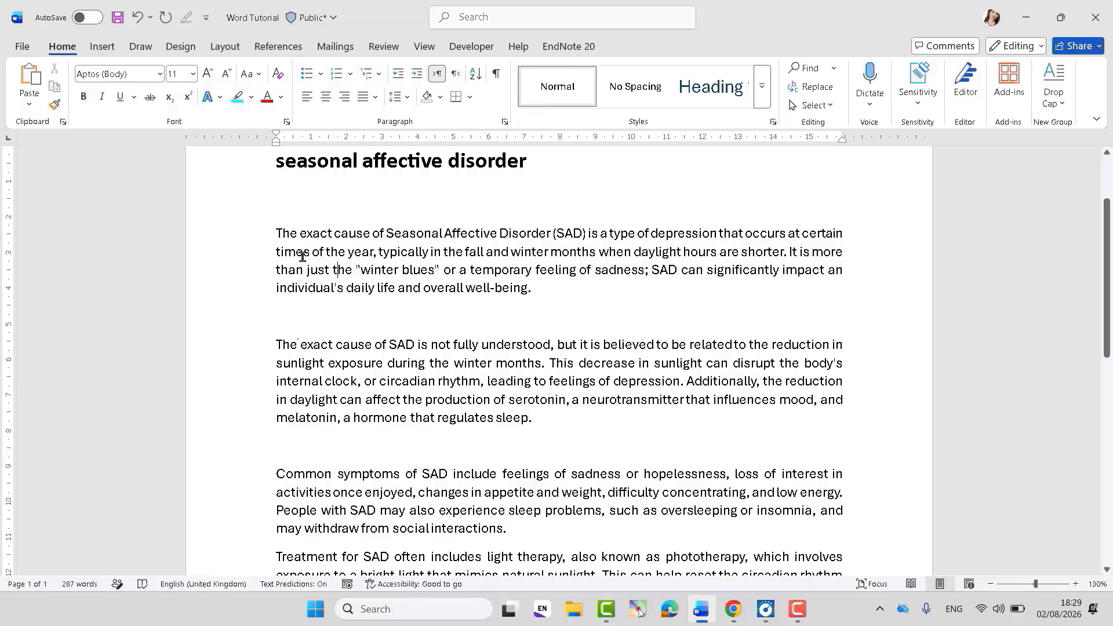
Step: Select the first paragraph and preview the text highlight colours on it without applying any
left_click_drag(302, 225, 535, 300)
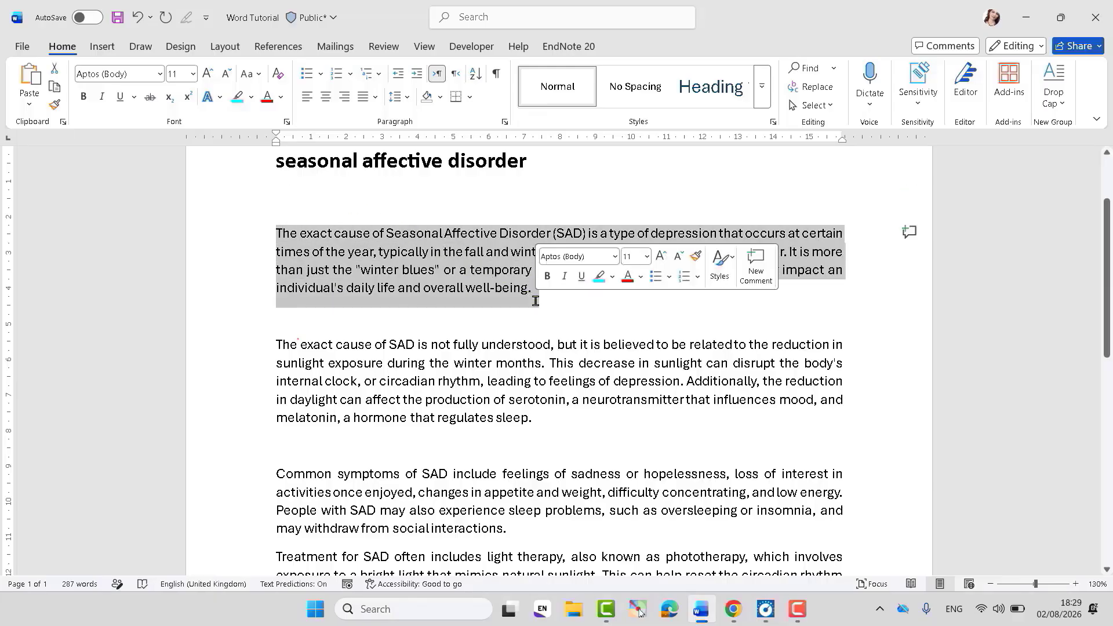
left_click(251, 97)
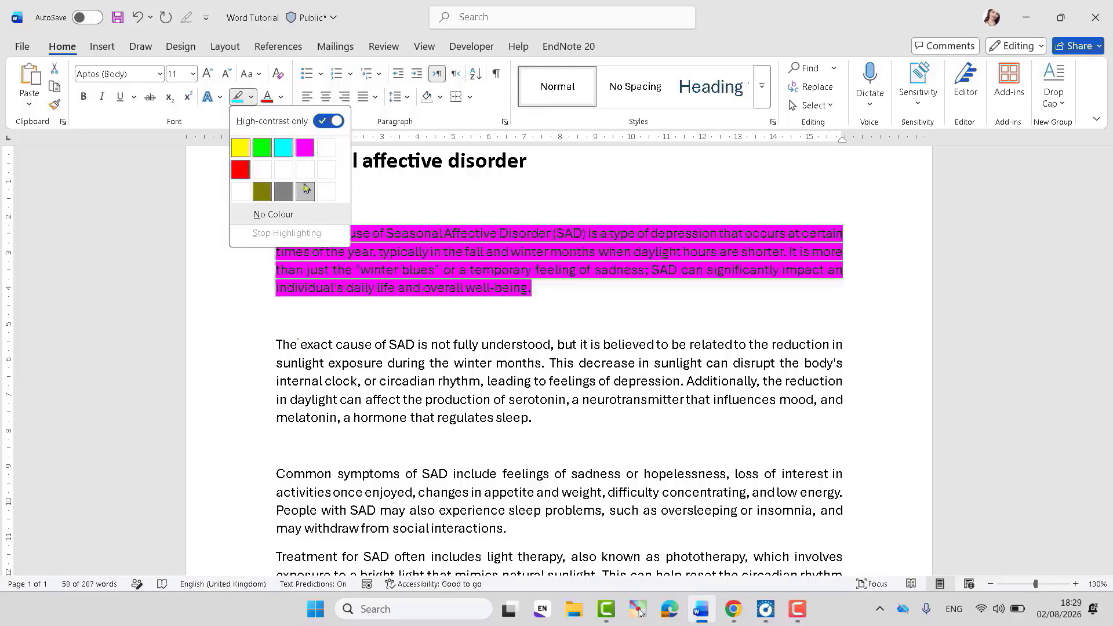
left_click(355, 314)
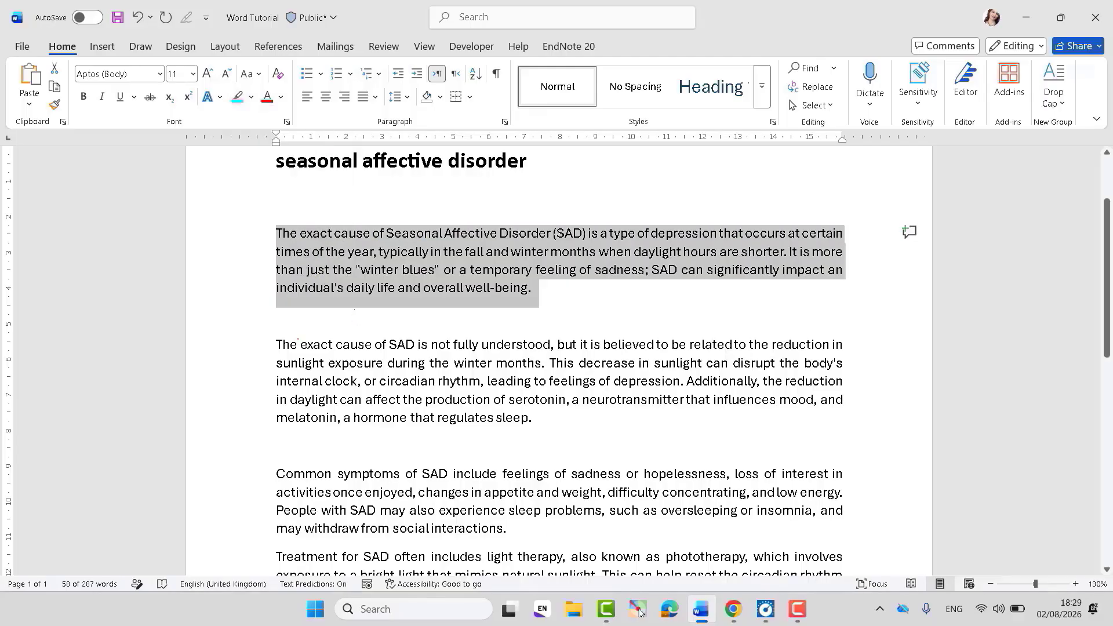
Step: Try green as the first paragraph's font colour, replace it with dark blue and make the text bold
left_click(283, 99)
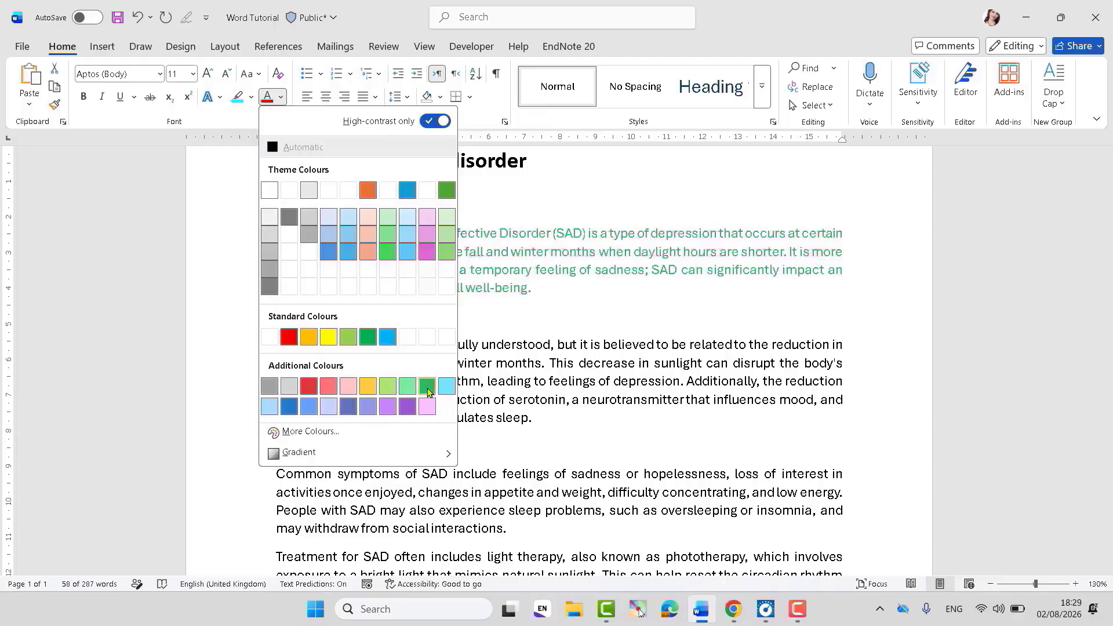
left_click(428, 388)
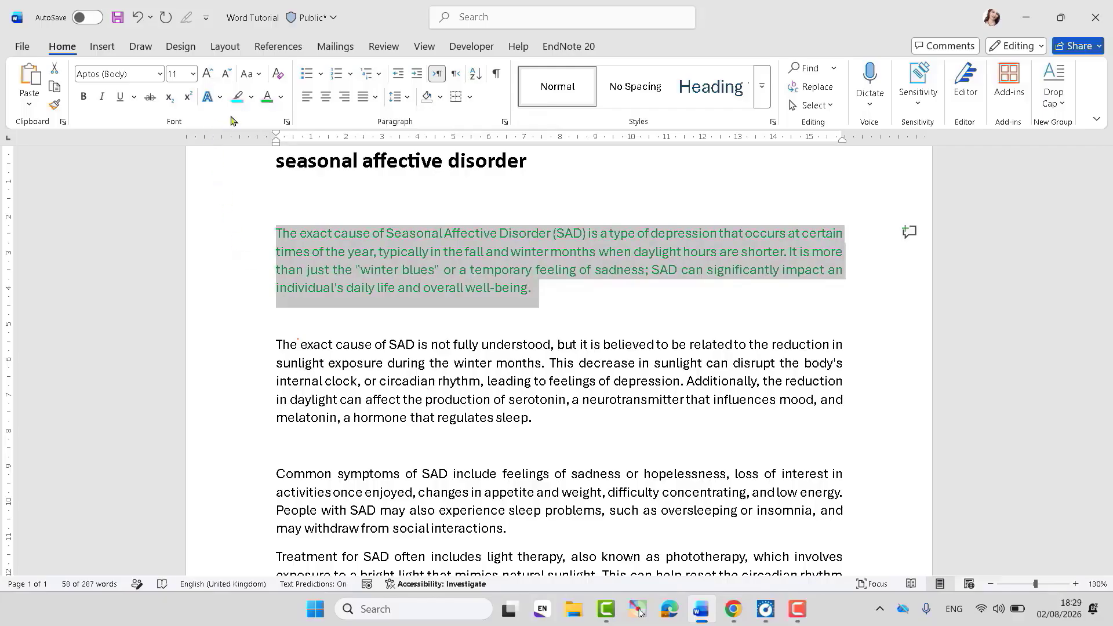
left_click(282, 98)
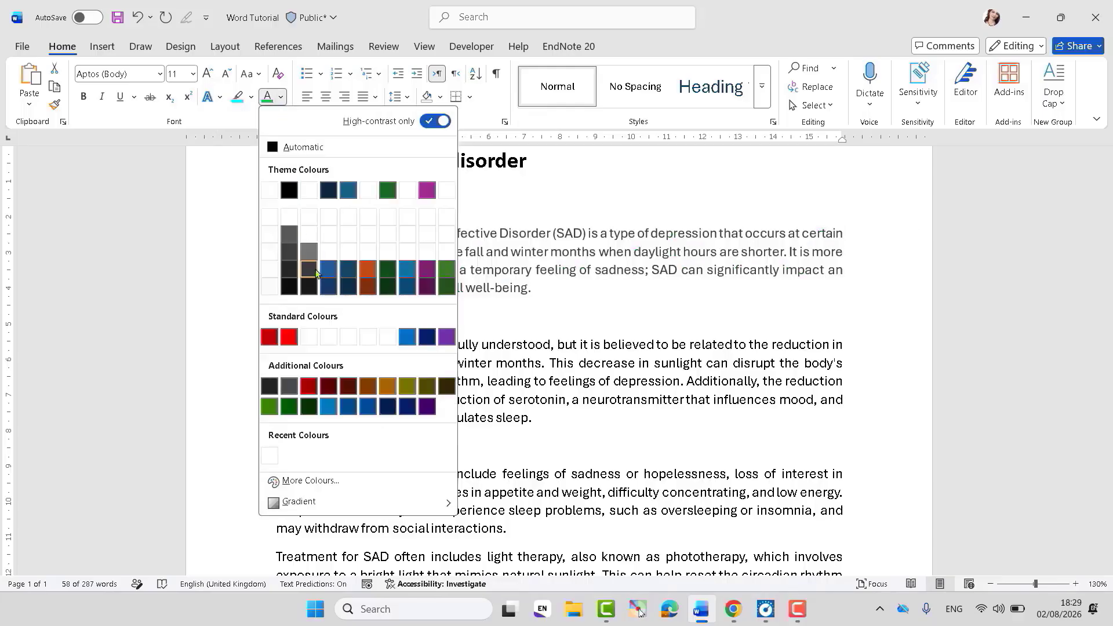
left_click(328, 271)
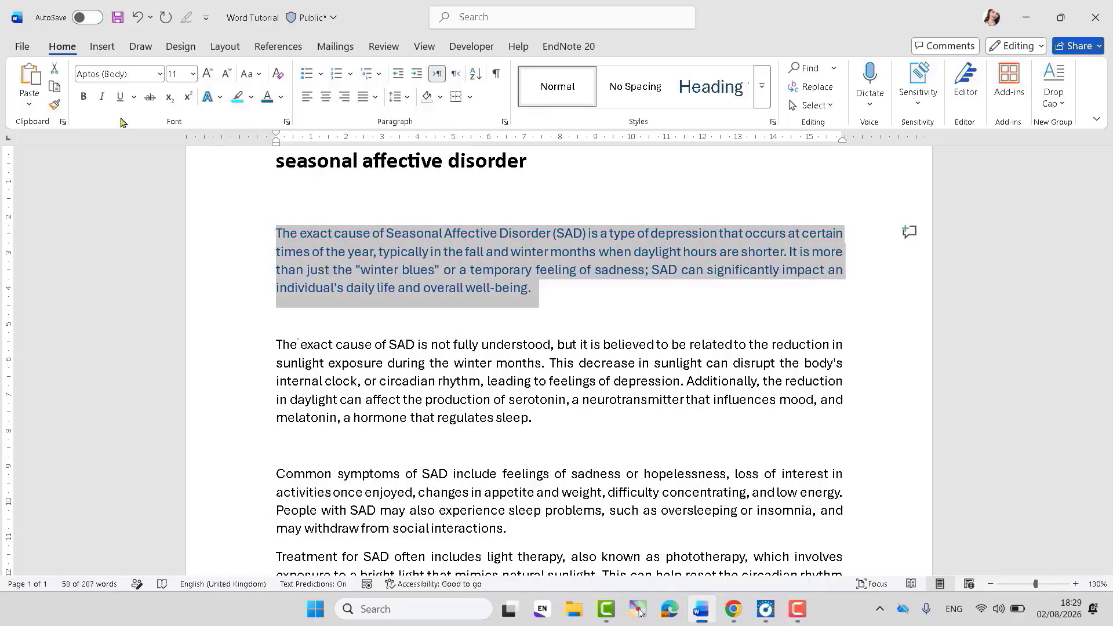
left_click(85, 98)
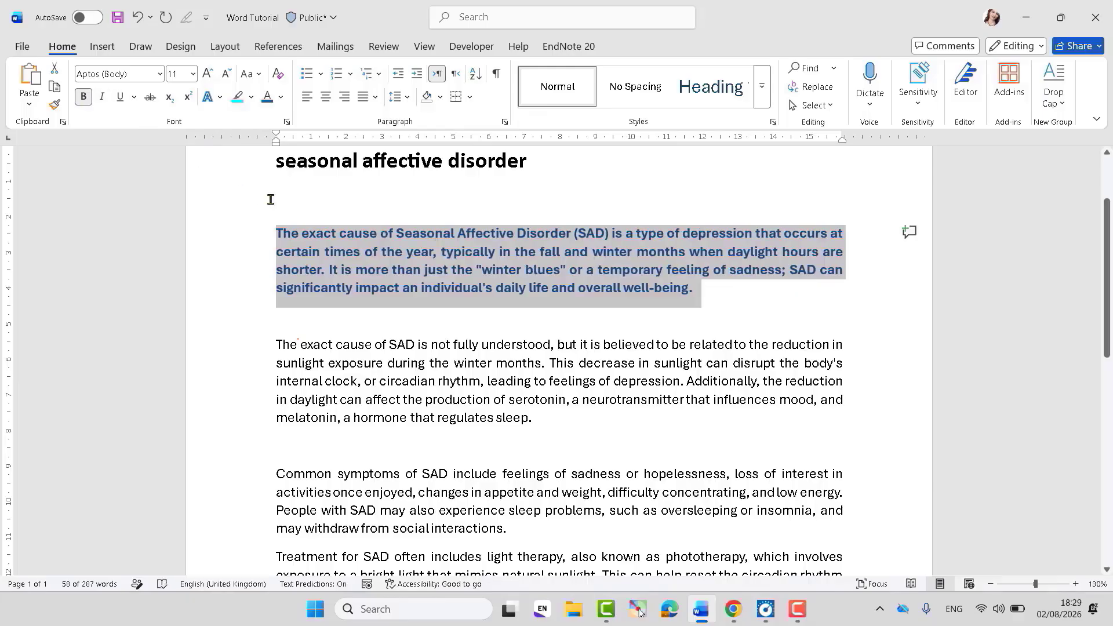
Step: Enlarge the first paragraph's text to 20 pt and shrink it back to 11 pt
left_click(208, 74)
left_click(208, 74)
left_click(207, 74)
left_click(207, 74)
left_click(207, 73)
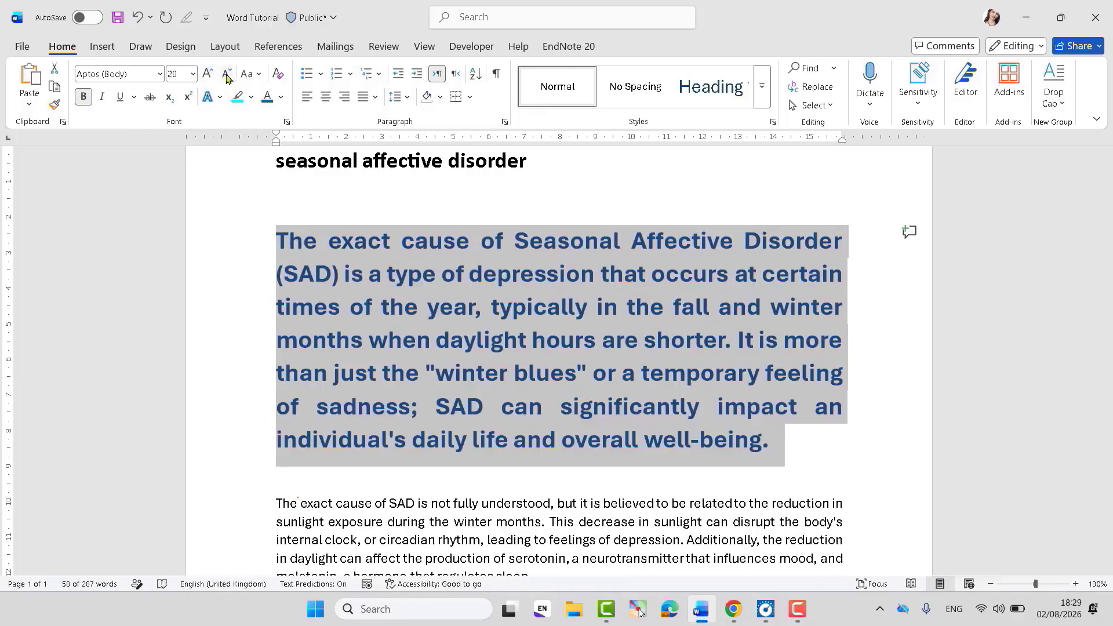
left_click(227, 74)
left_click(226, 74)
left_click(227, 74)
left_click(226, 74)
left_click(226, 74)
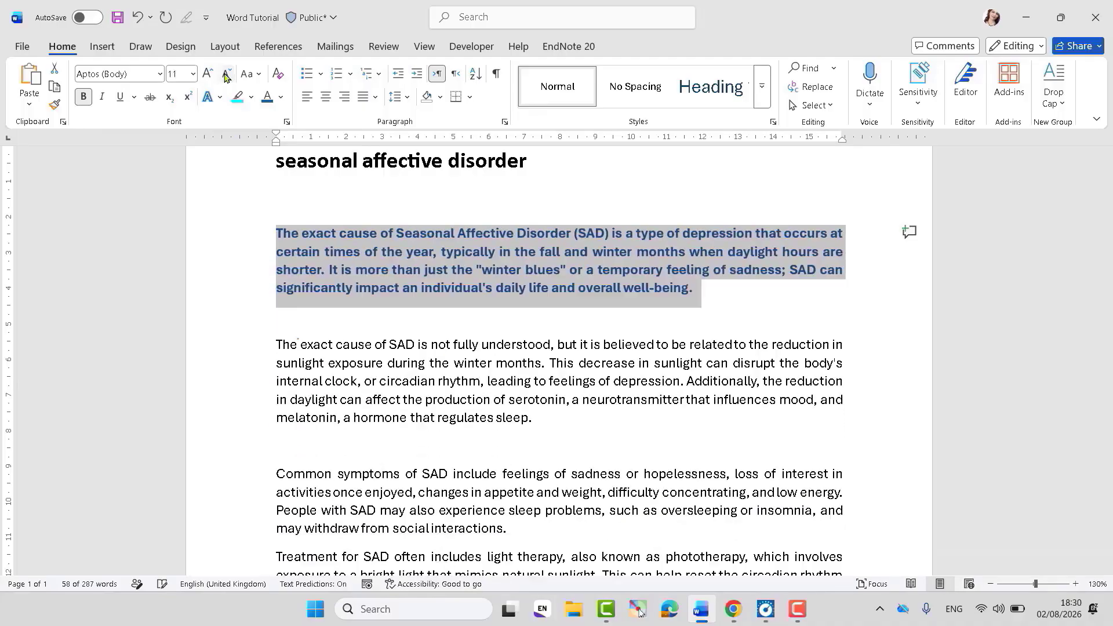
Step: Shrink the first paragraph's text to 9 pt and enlarge it to 18 pt
left_click(226, 75)
left_click(226, 75)
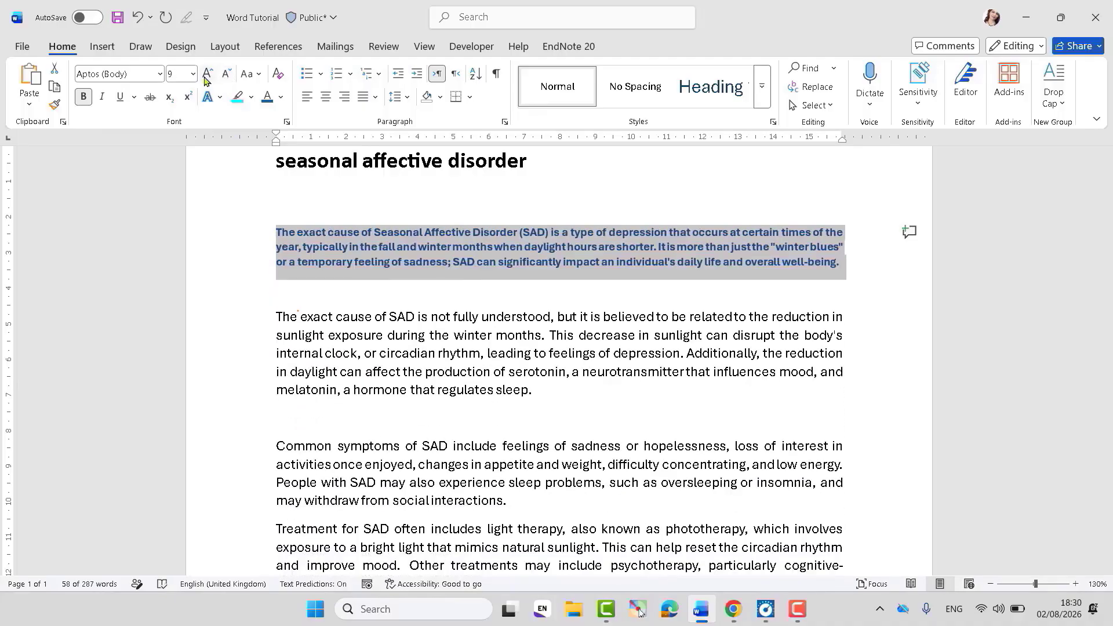
left_click(207, 77)
left_click(207, 75)
left_click(206, 75)
left_click(207, 75)
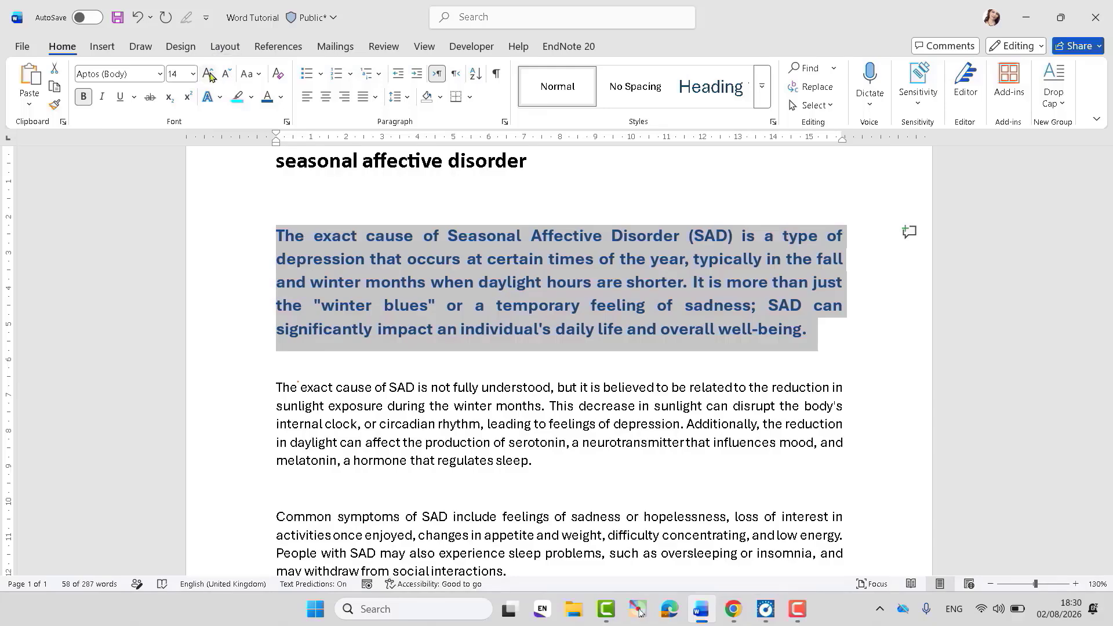
left_click(206, 75)
left_click(207, 75)
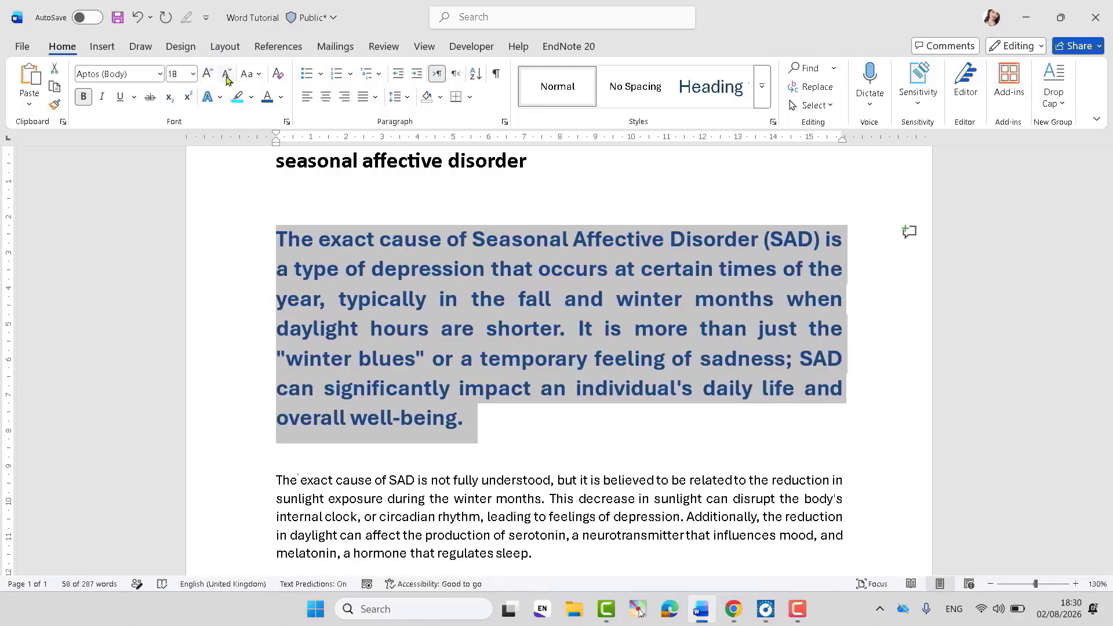
Step: Reduce the first paragraph's text step by step and set its font size to 11 pt
left_click(226, 76)
left_click(226, 75)
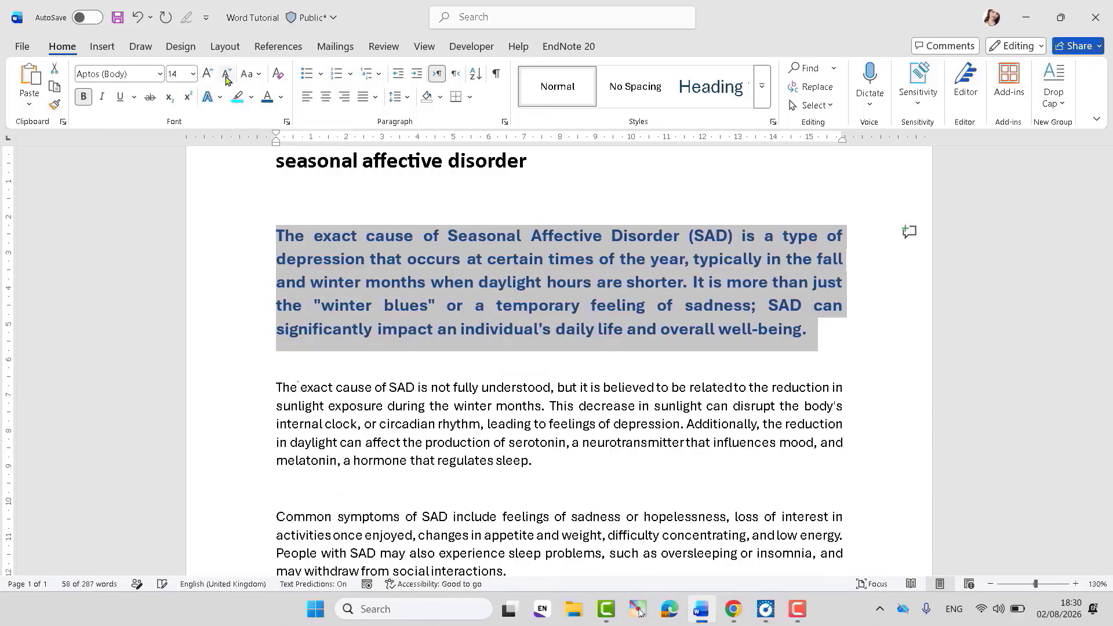
left_click(226, 76)
left_click(226, 75)
left_click(192, 74)
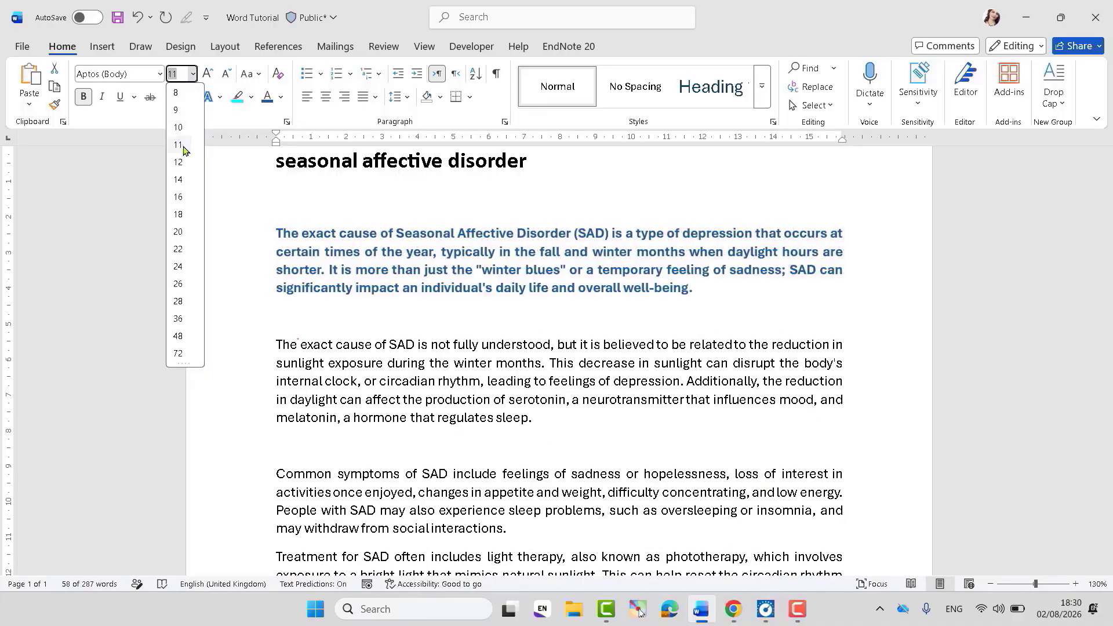
left_click(182, 146)
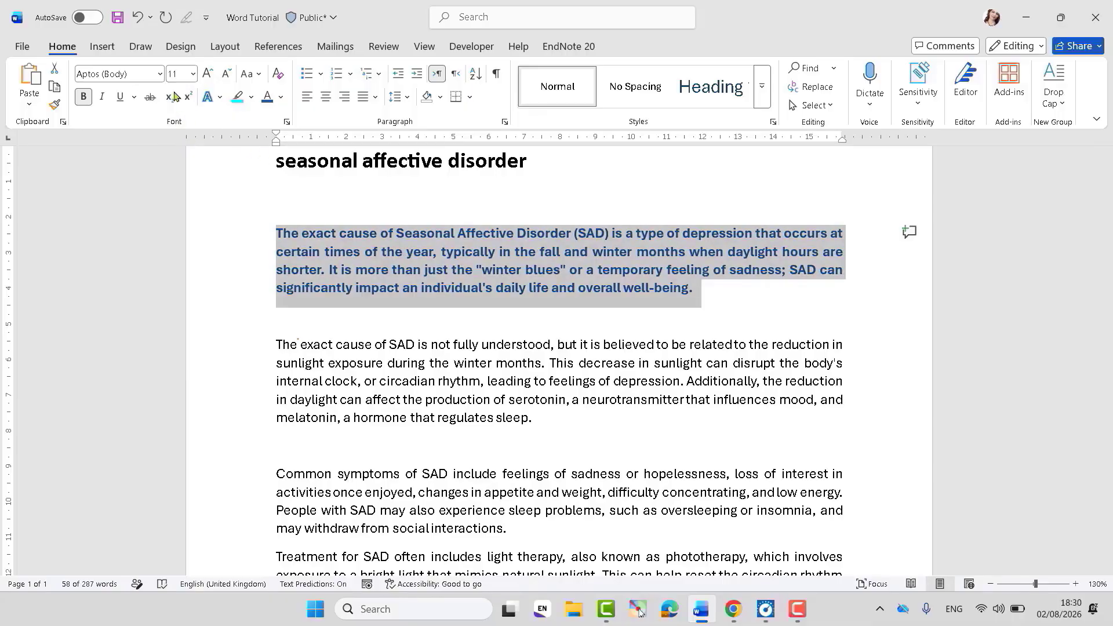
Step: Change the first paragraph's font to ADLaM Display and look at the font list again without another change
left_click(159, 73)
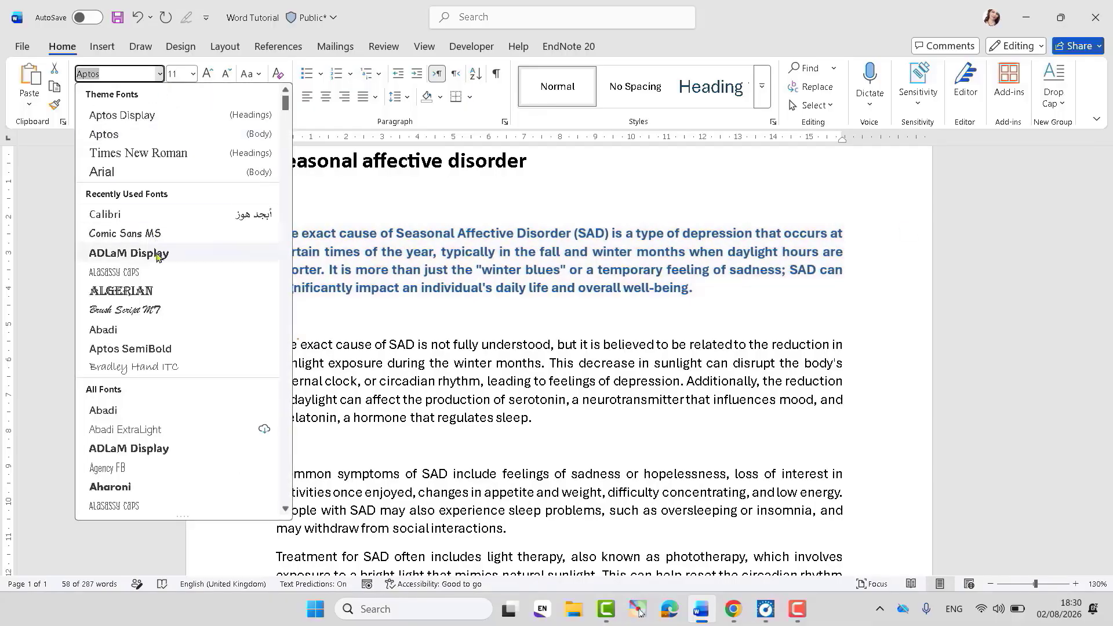
left_click(160, 254)
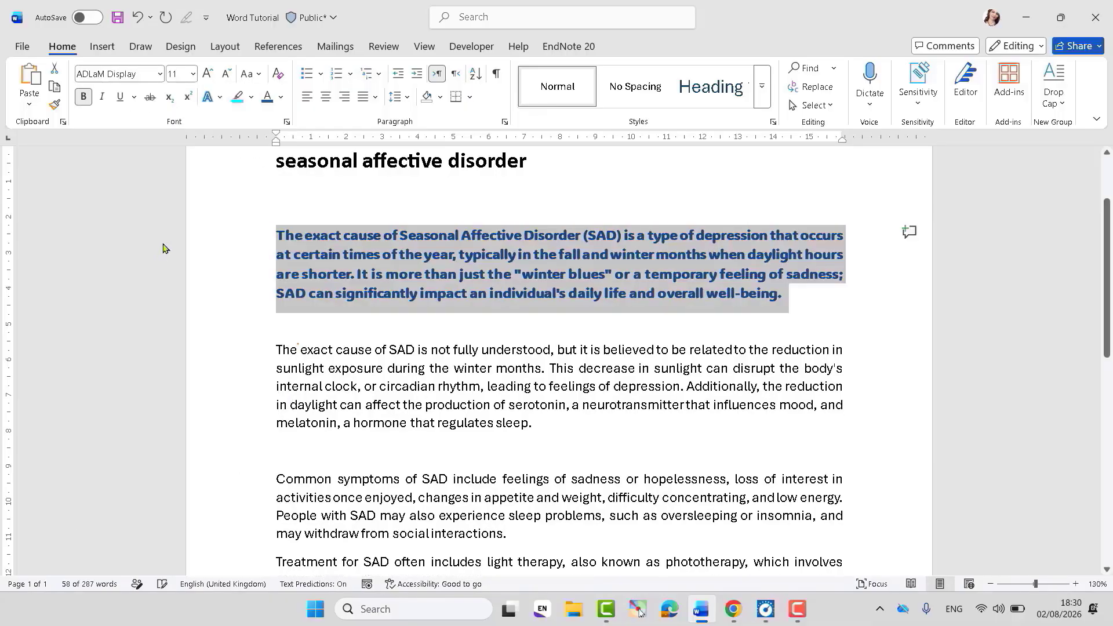
left_click(160, 75)
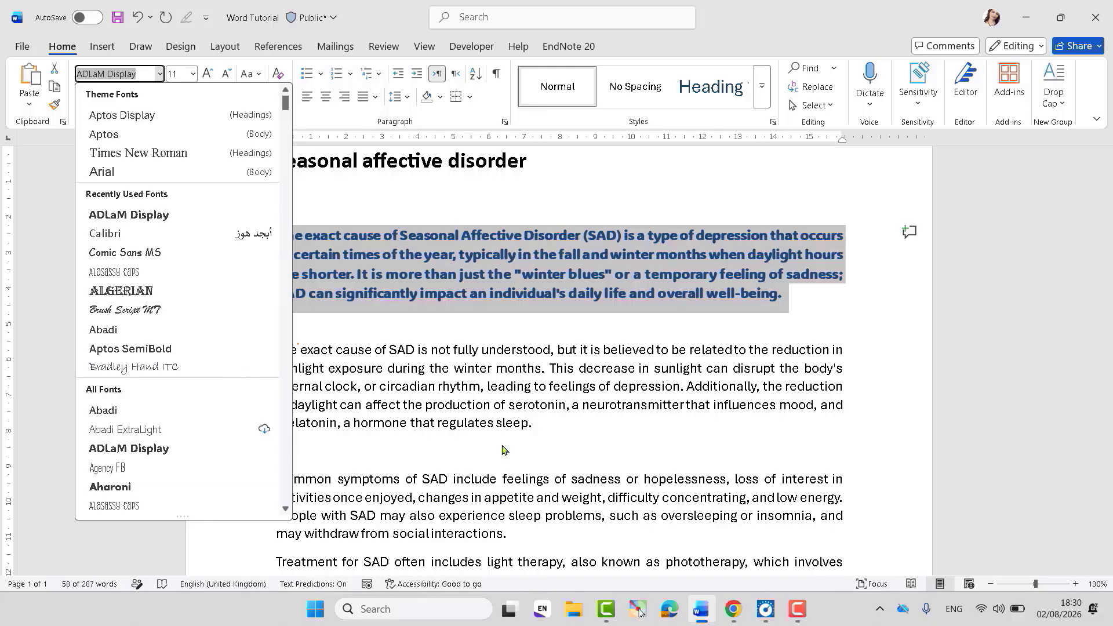
key("Escape")
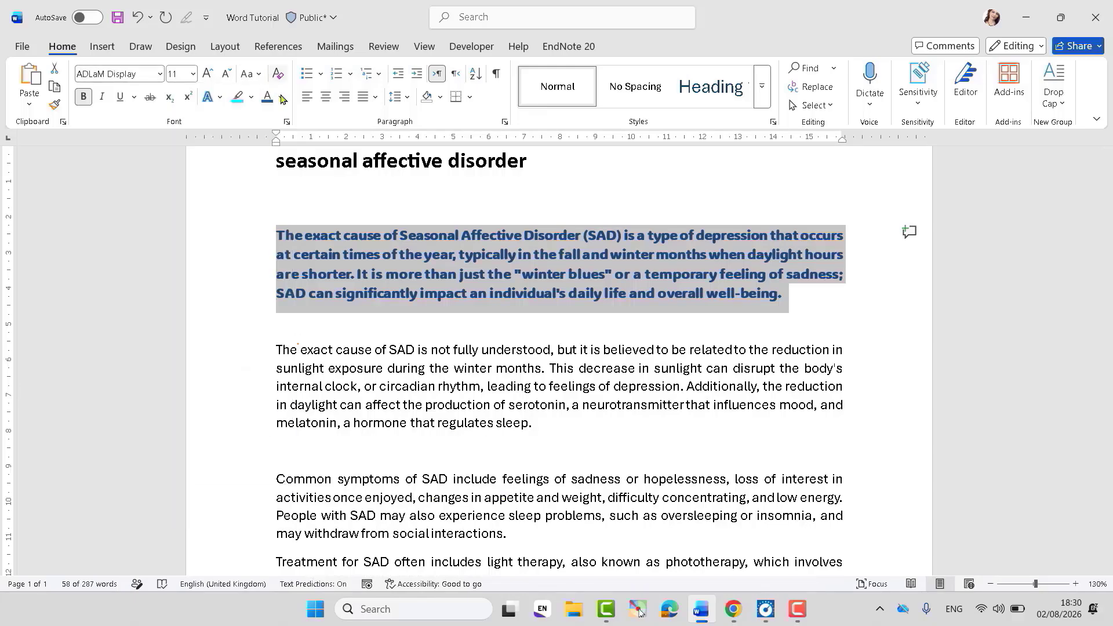
Step: Try left, centre and right alignment on the first paragraph and set it back to Justify
left_click(307, 97)
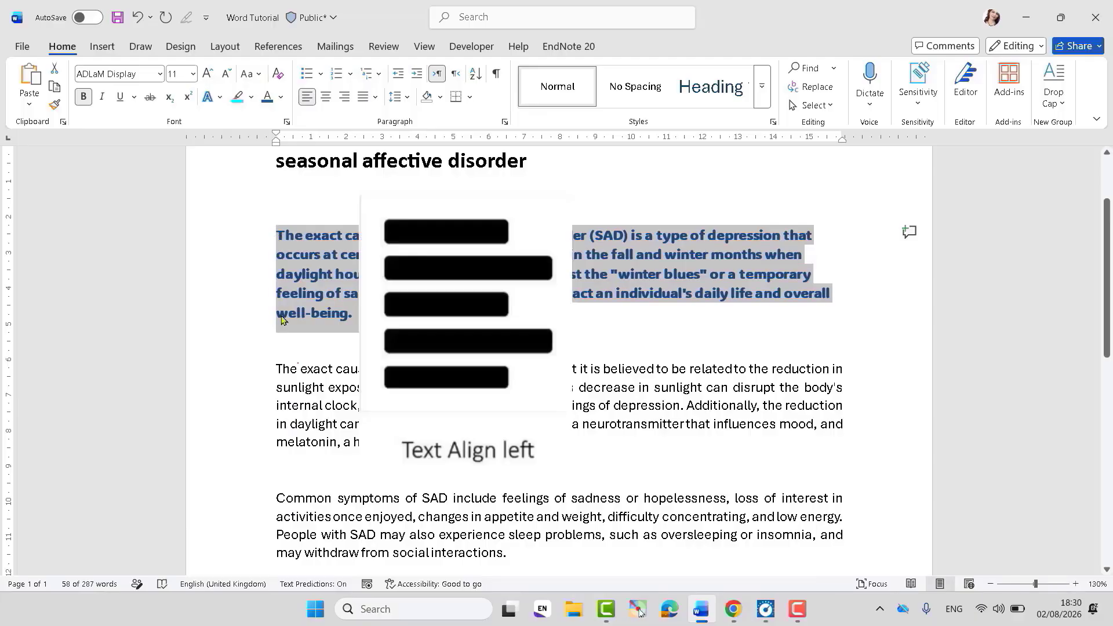
left_click(326, 96)
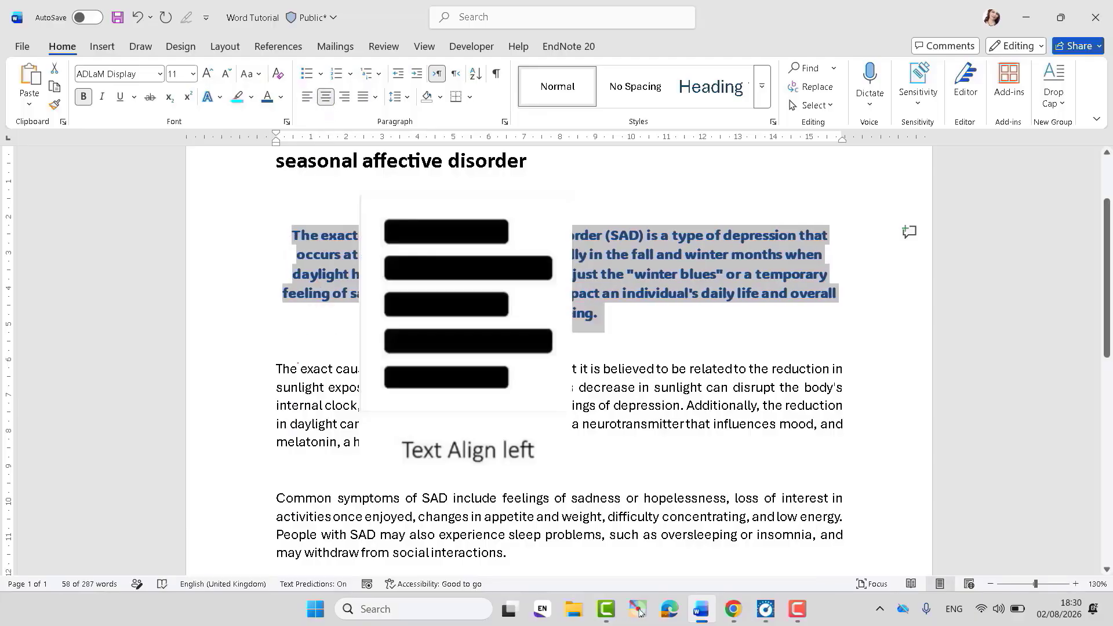
left_click(345, 96)
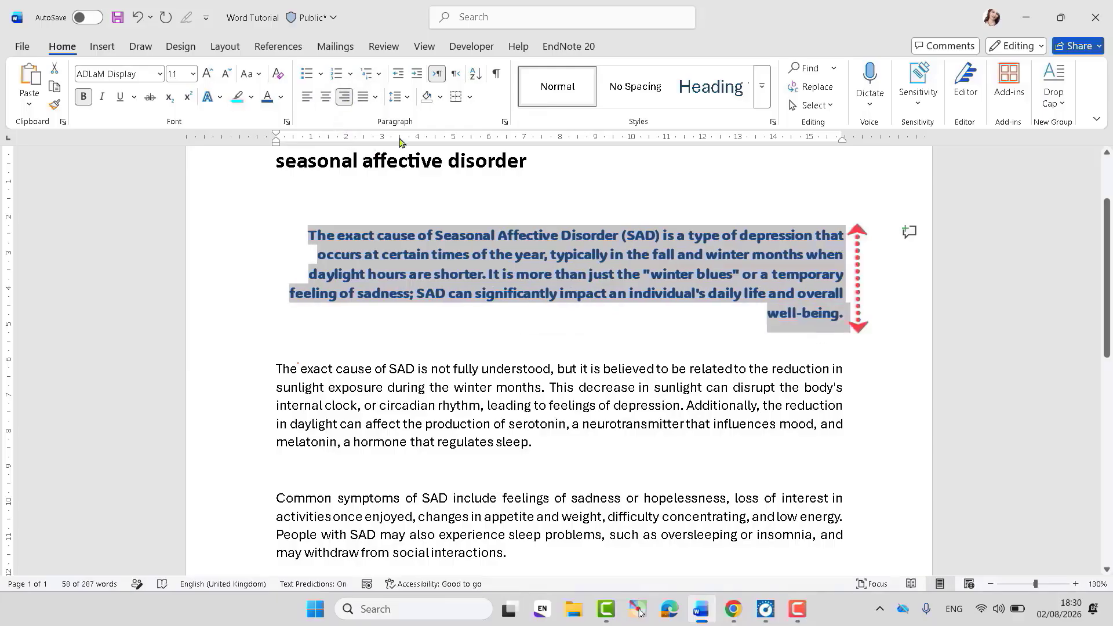
left_click(375, 97)
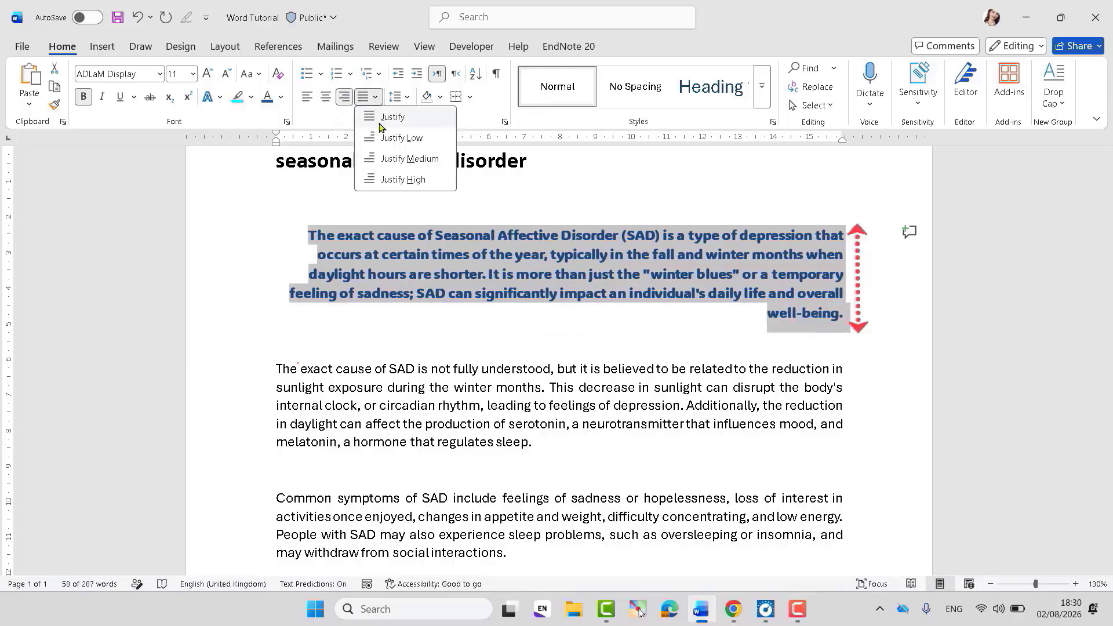
left_click(383, 118)
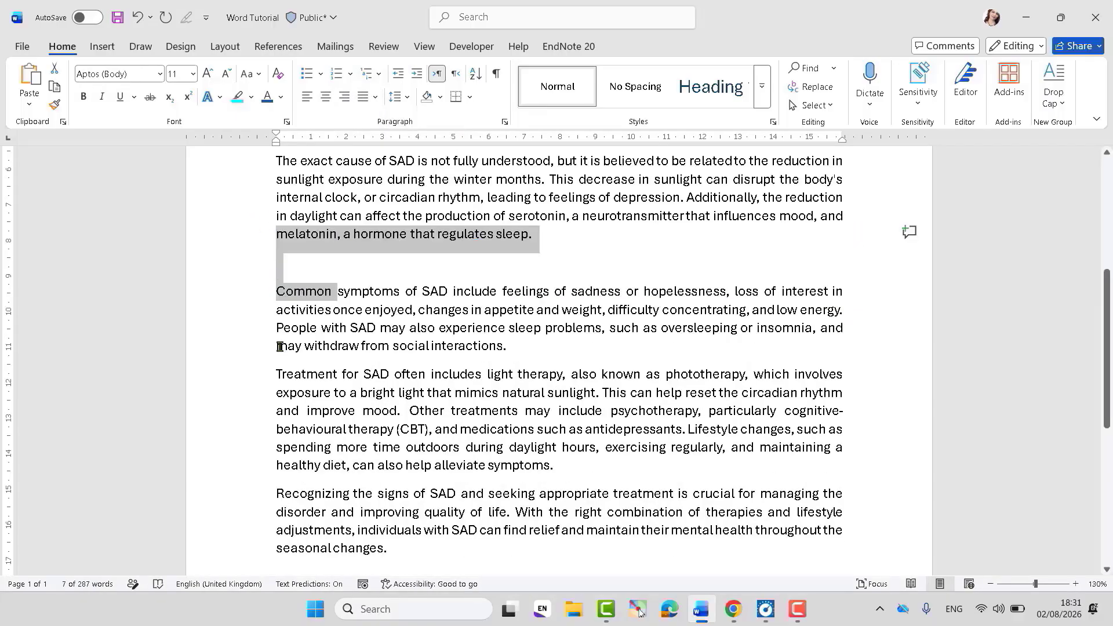
Step: Insert an empty line before the paragraph starting "Treatment for SAD" and another before the one starting "Recognizing the signs of SAD"
left_click_drag(279, 346, 292, 376)
left_click(277, 378)
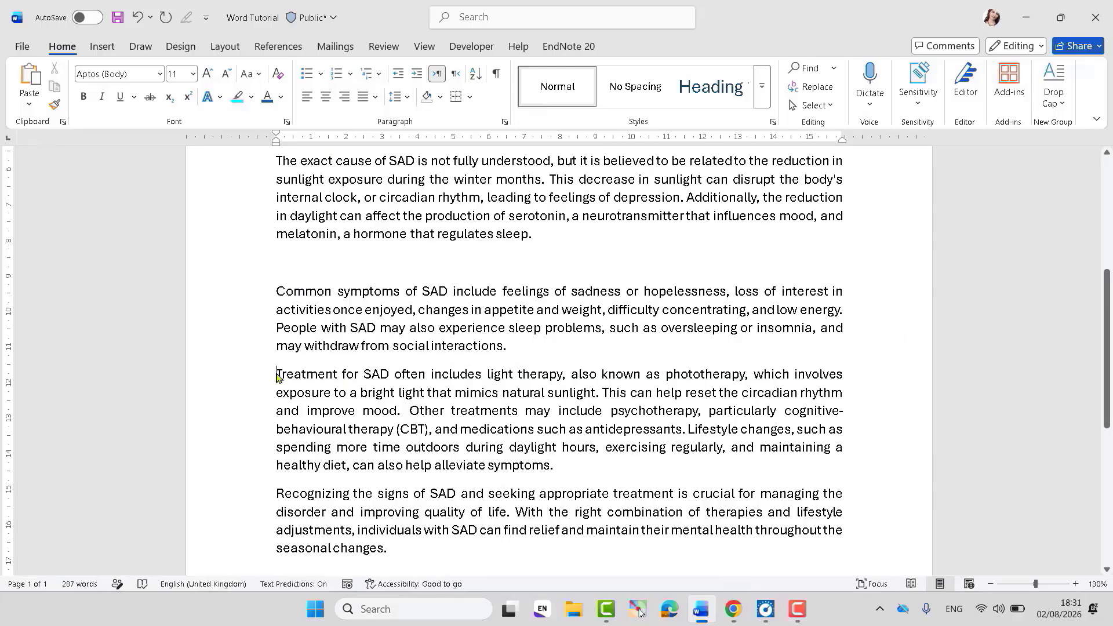
key("BackSpace")
key("Return")
key("Return")
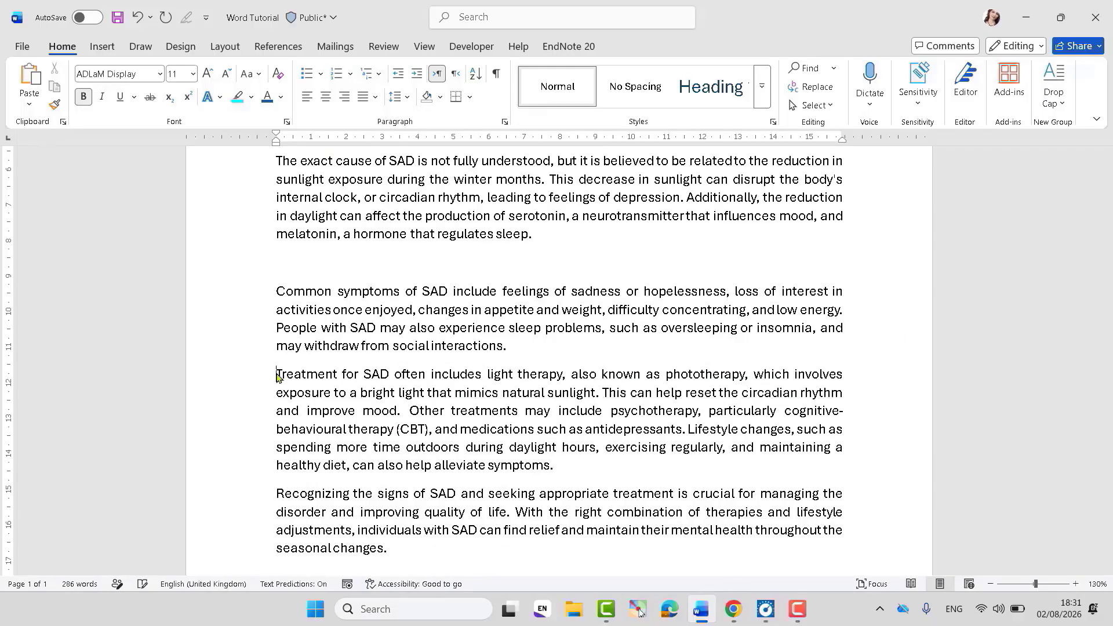
left_click(275, 517)
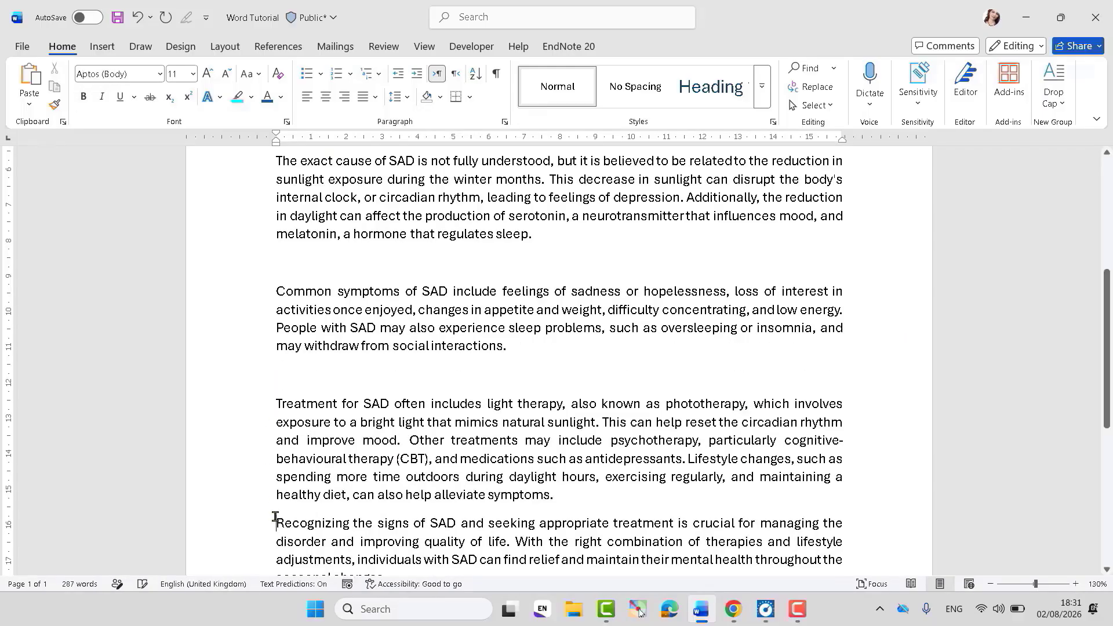
key("BackSpace")
key("Return")
key("Return")
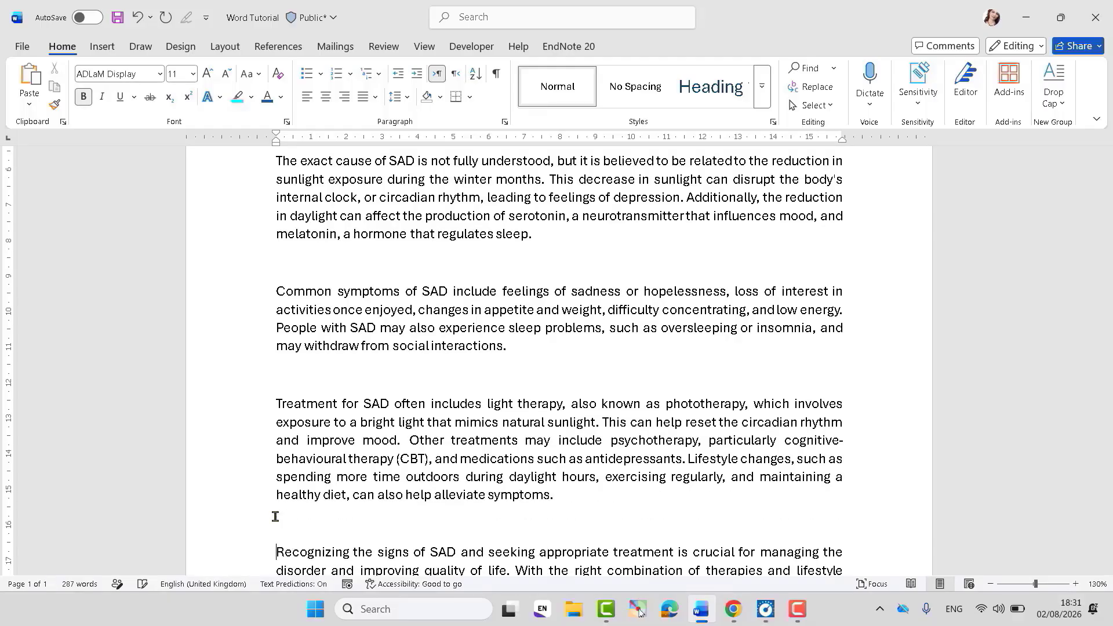
left_click_drag(1109, 374, 1103, 293)
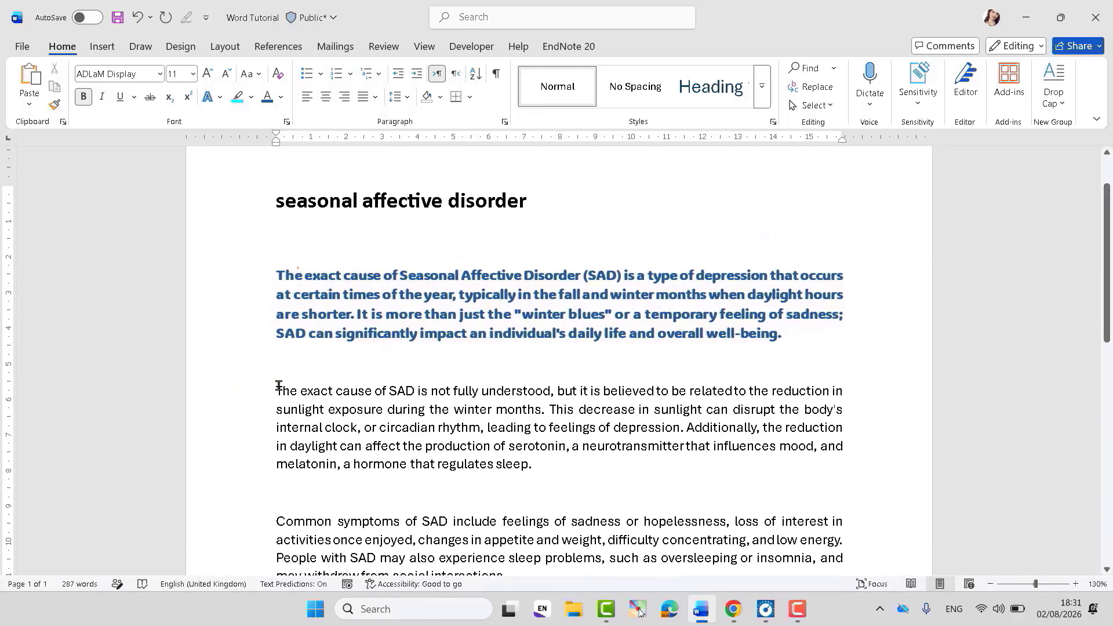
left_click_drag(286, 383, 477, 483)
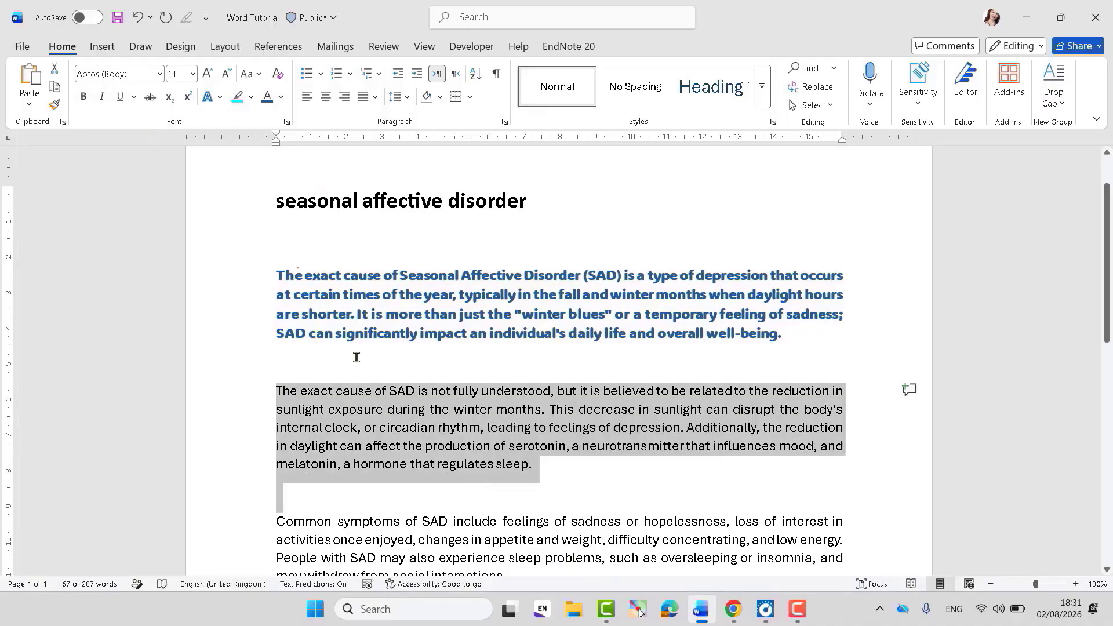
left_click(407, 422)
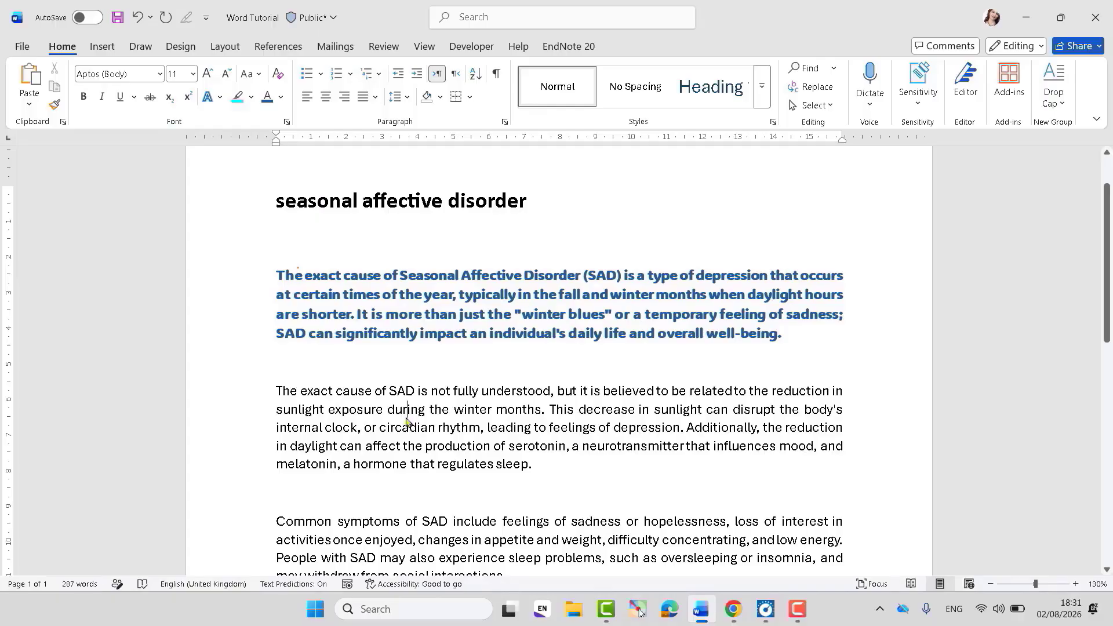
Step: Set all text in the document to 12 pt and change its font to Calibri
key("ctrl+a")
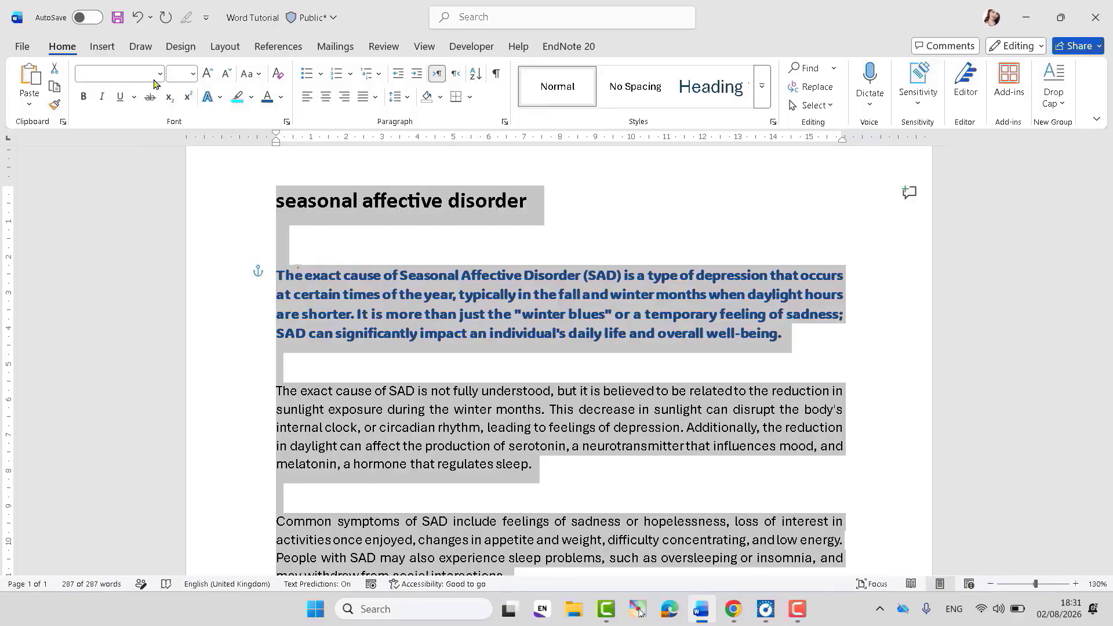
left_click(193, 73)
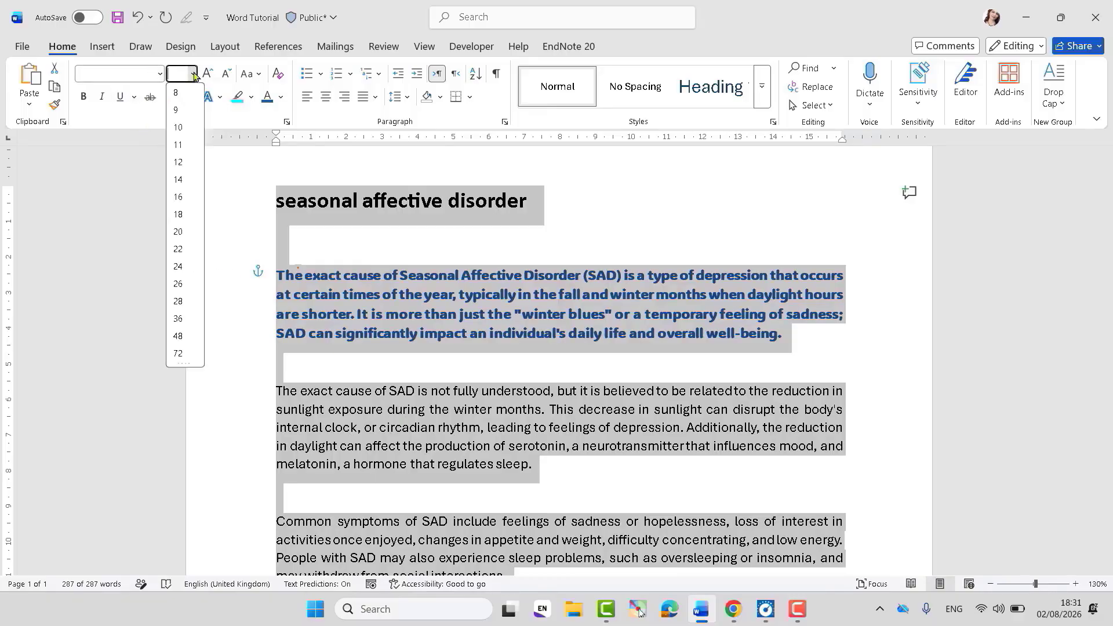
left_click(179, 163)
left_click(160, 75)
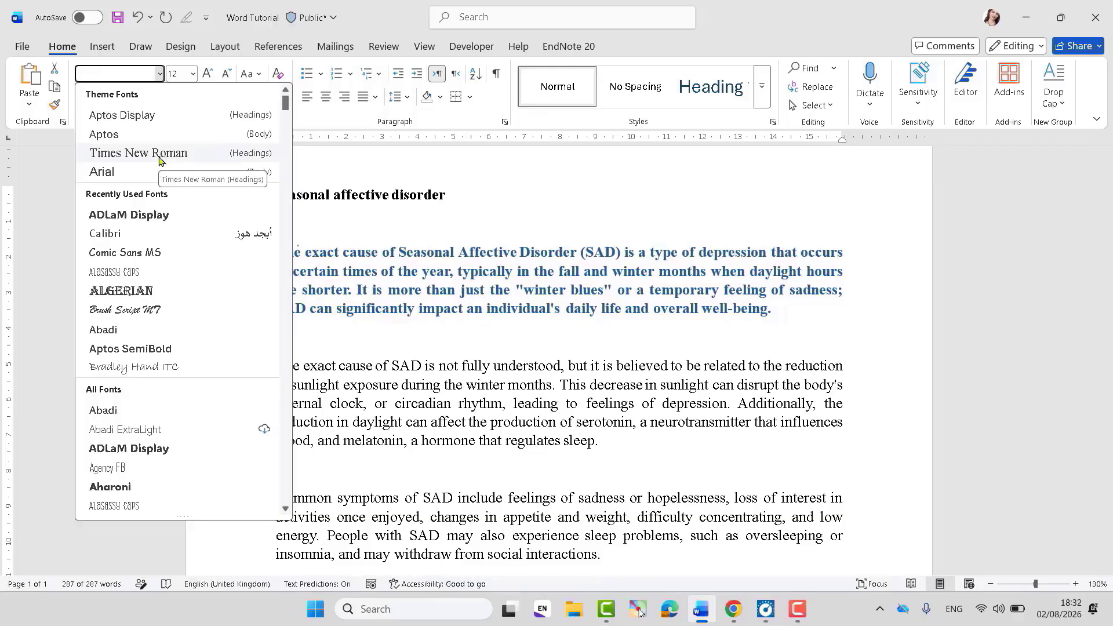
left_click(139, 234)
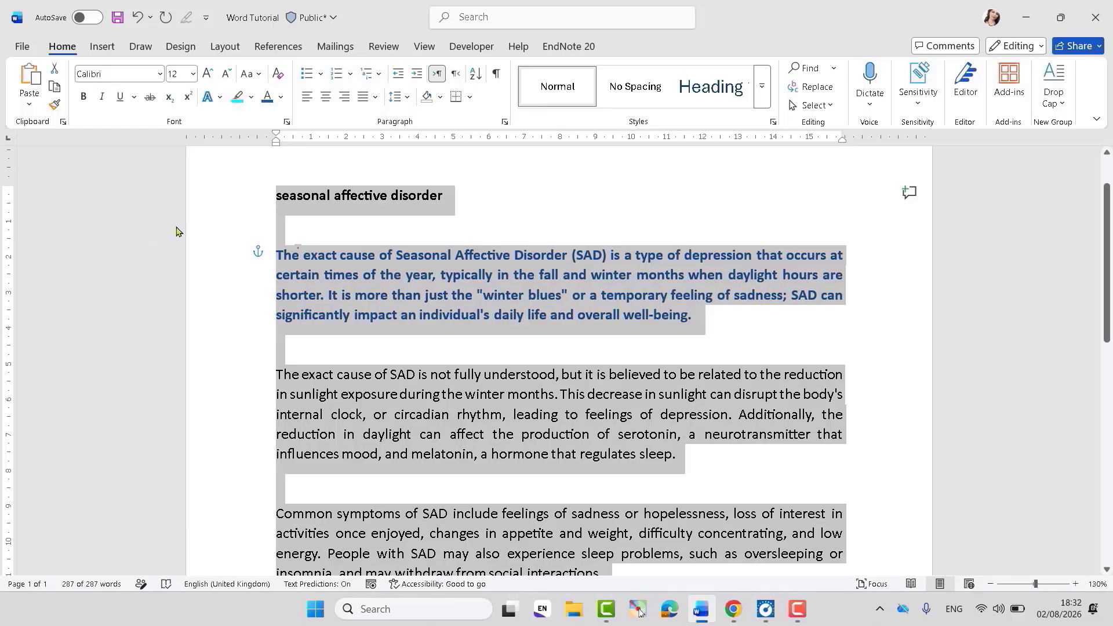
left_click(364, 234)
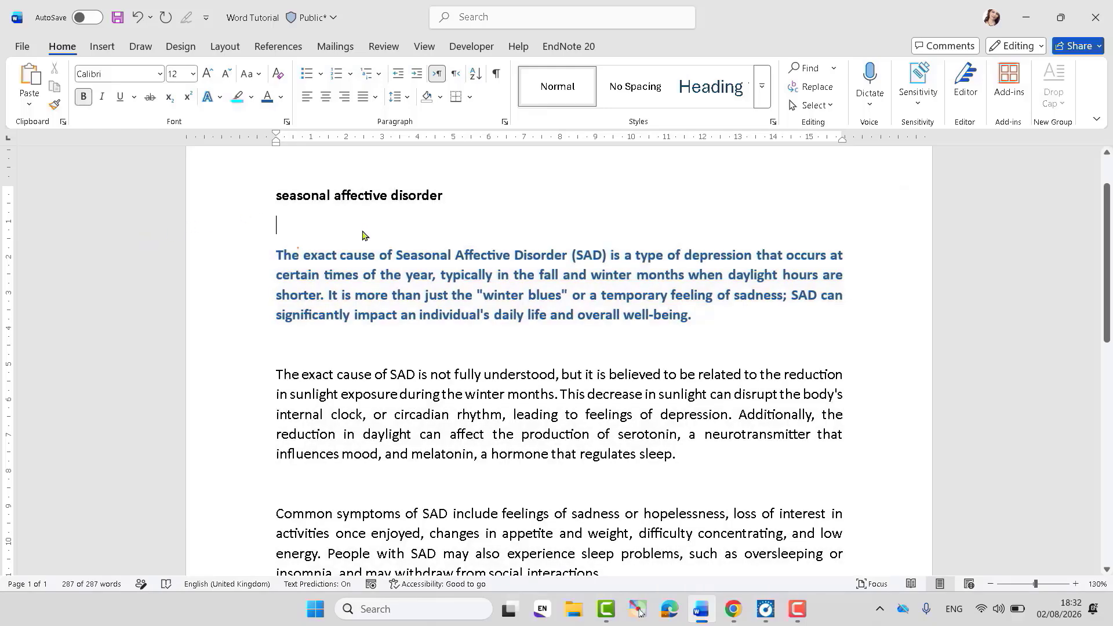
Step: Enlarge the title "seasonal affective disorder" to 16 pt and underline it
triple_click(357, 195)
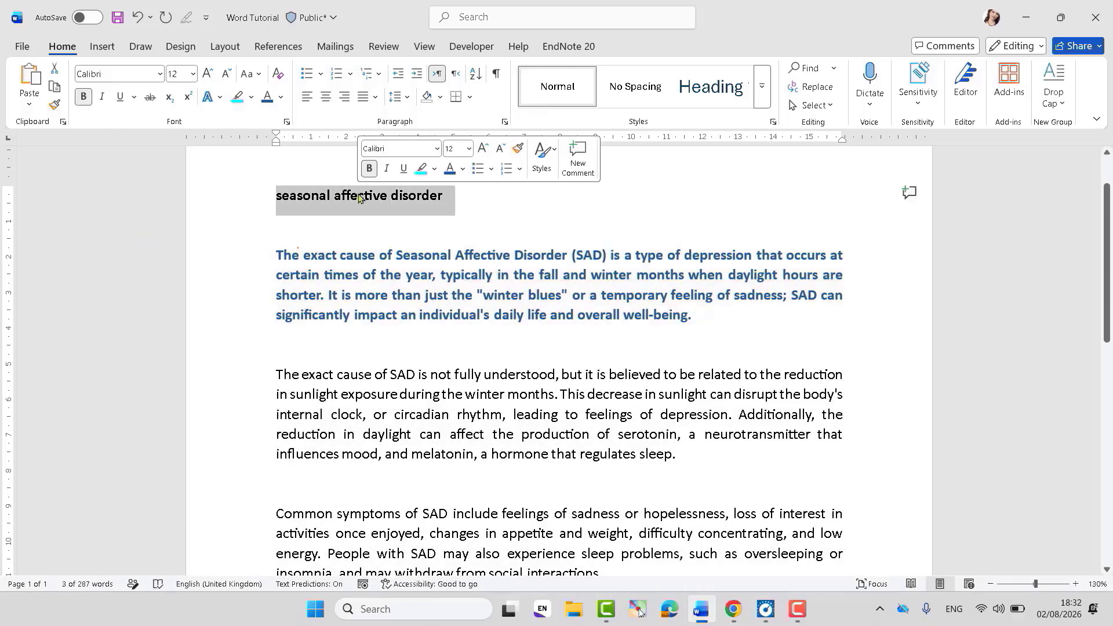
left_click(208, 74)
left_click(208, 74)
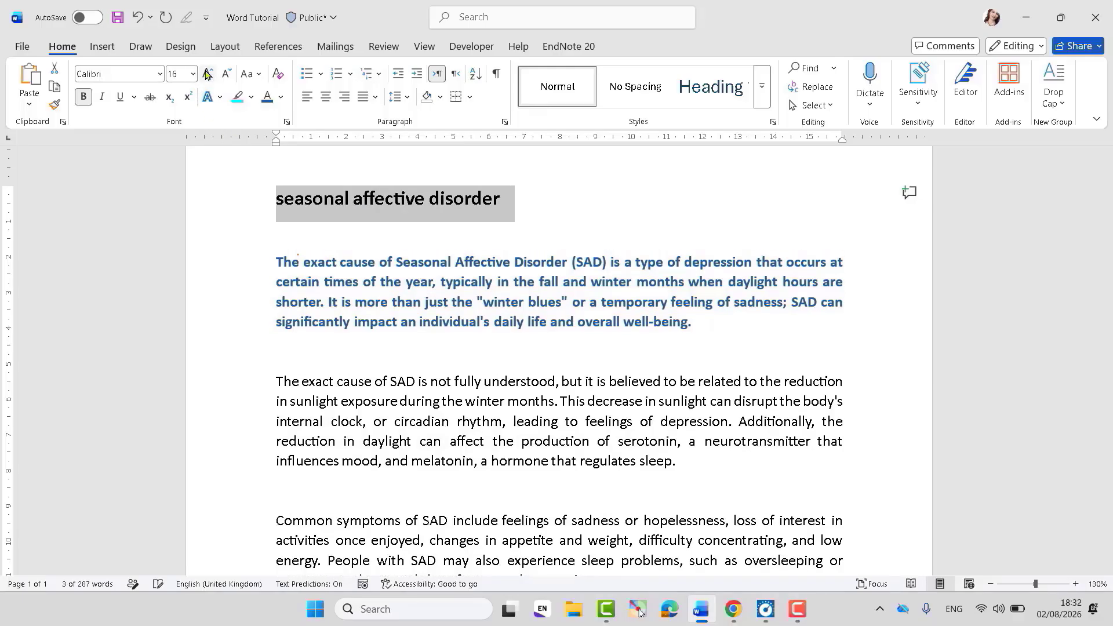
left_click(120, 96)
left_click(306, 236)
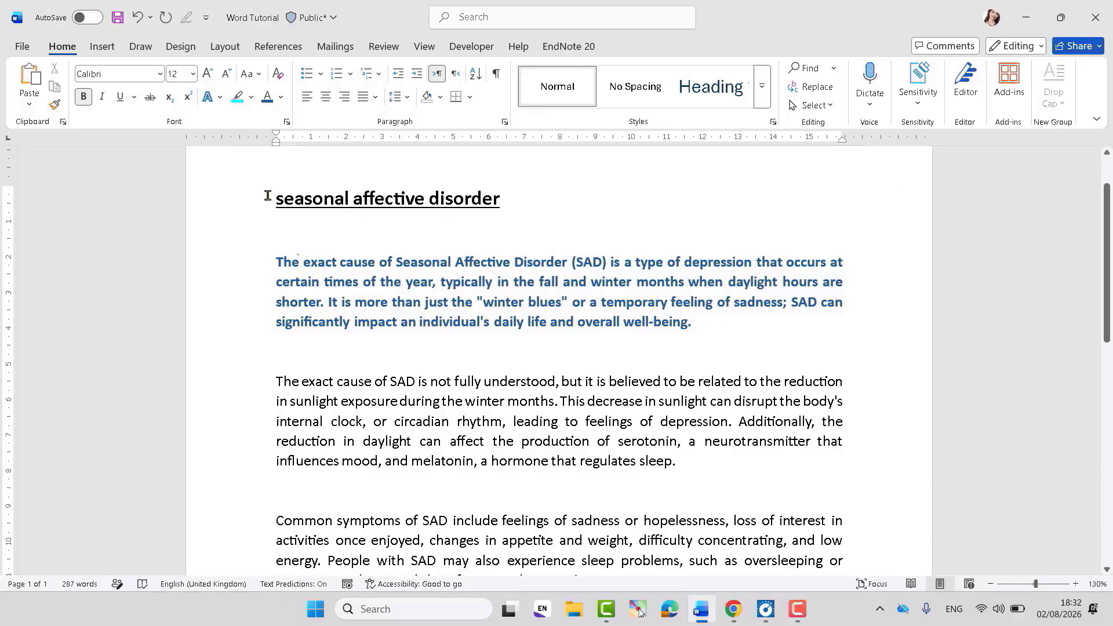
Step: Try lowercase, UPPERCASE, tOGGLE cASE and Sentence case on the underlined title
left_click_drag(274, 197, 500, 184)
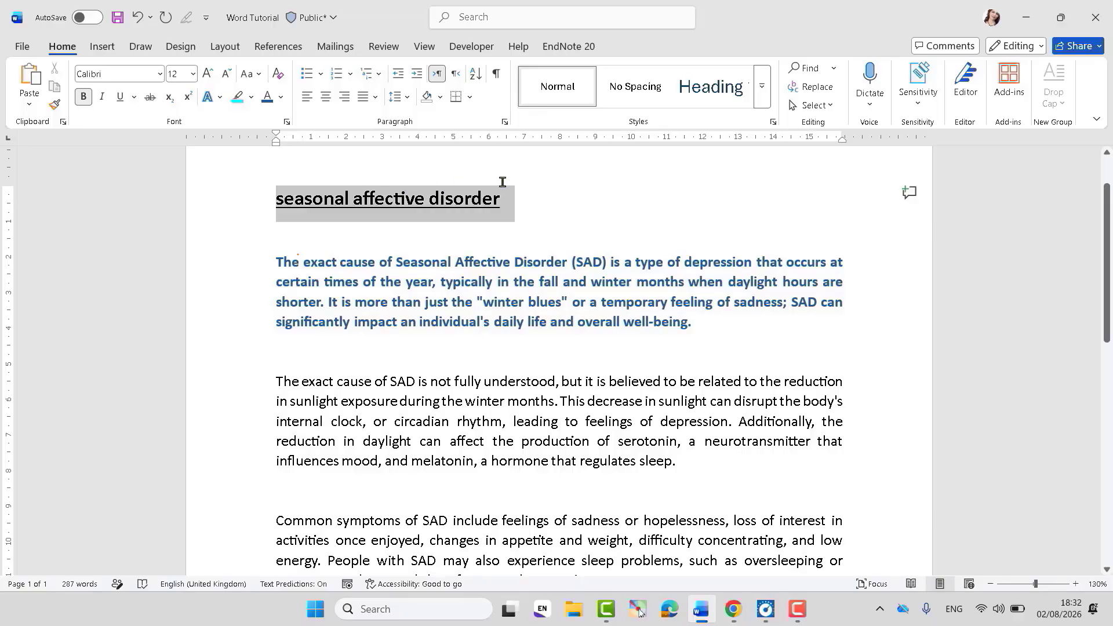
left_click(259, 77)
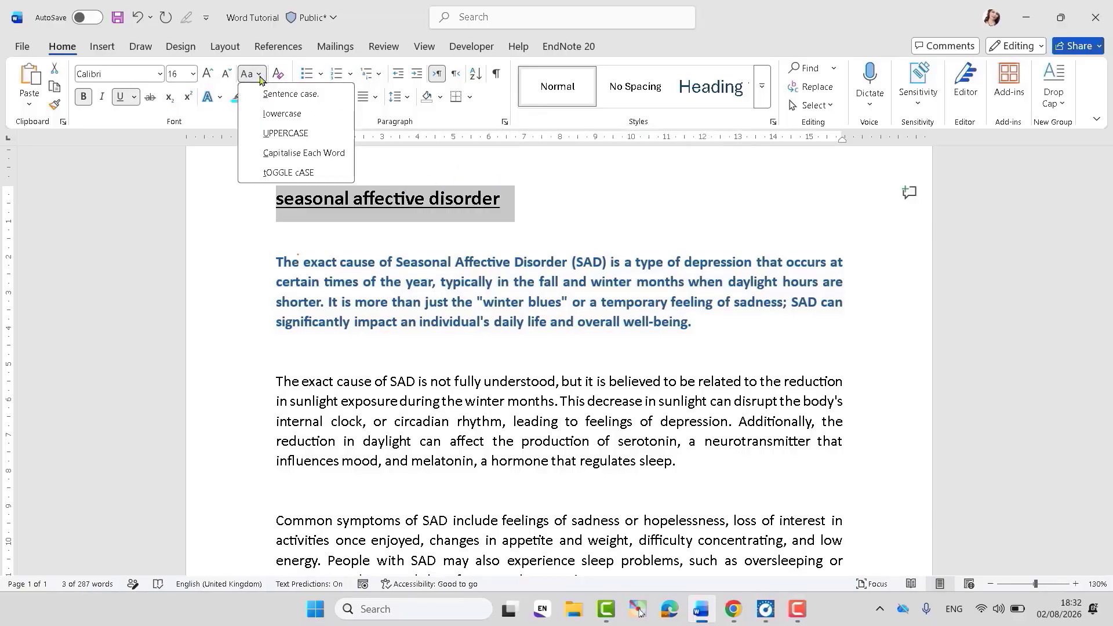
left_click(274, 115)
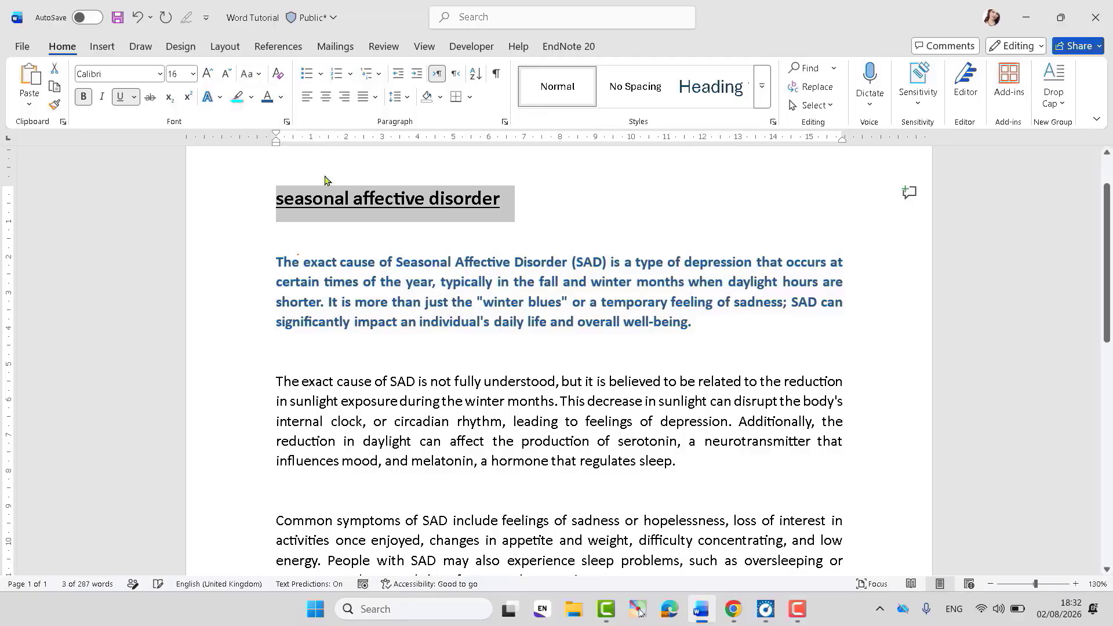
left_click(259, 77)
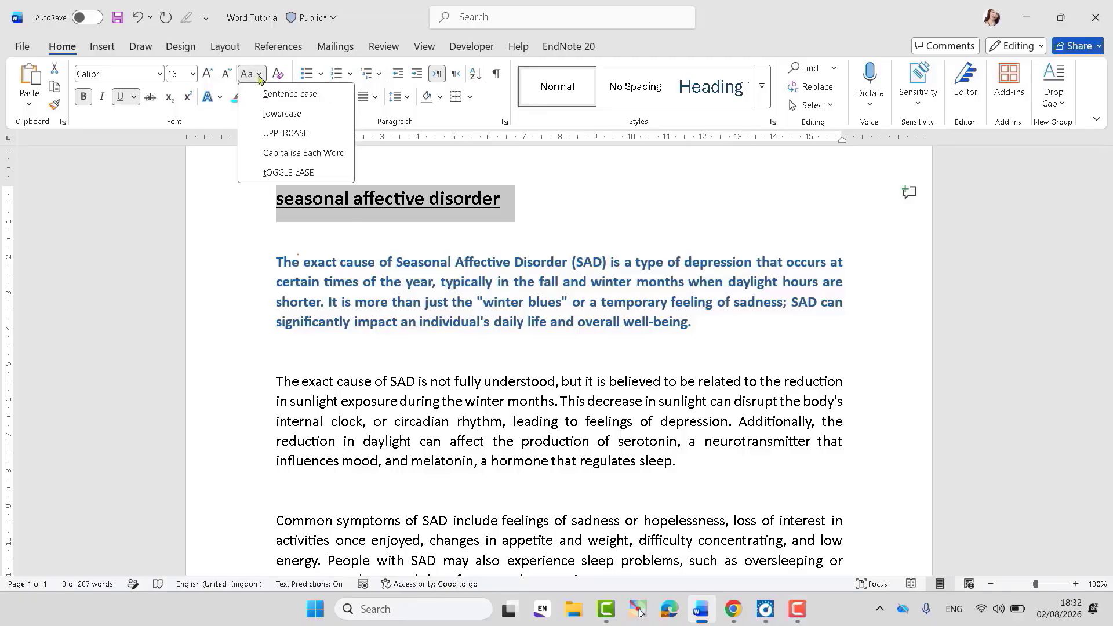
left_click(277, 134)
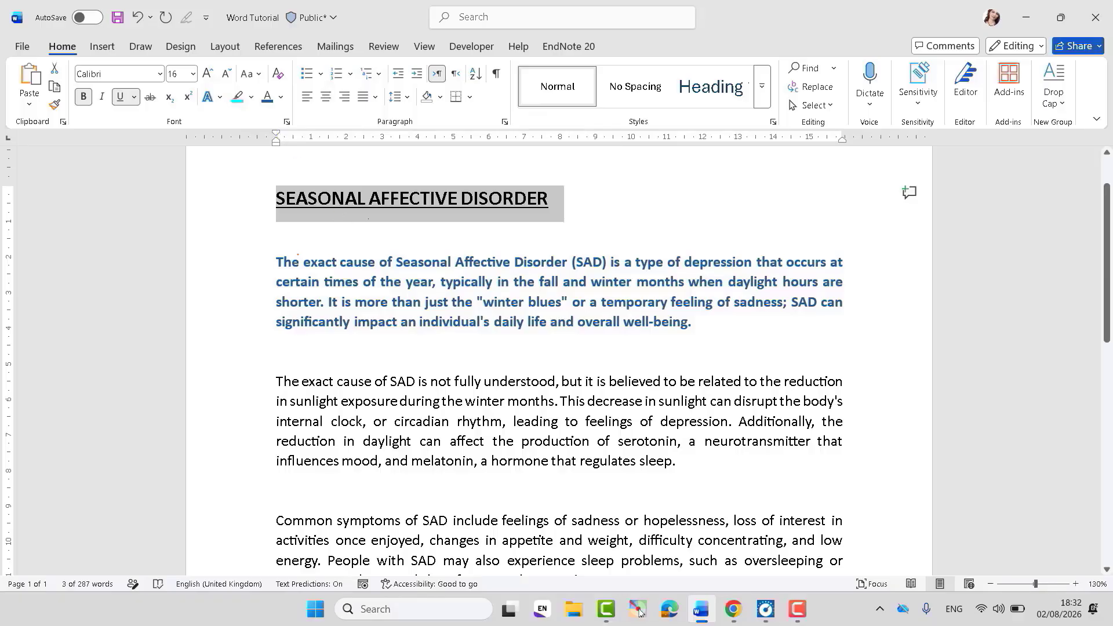
left_click(260, 76)
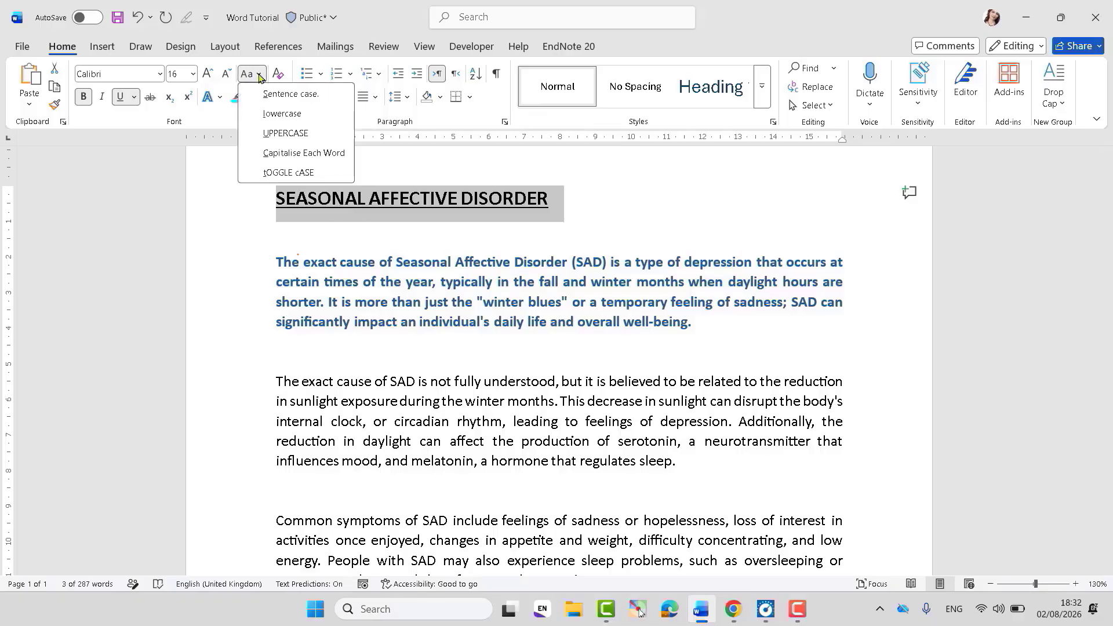
left_click(290, 173)
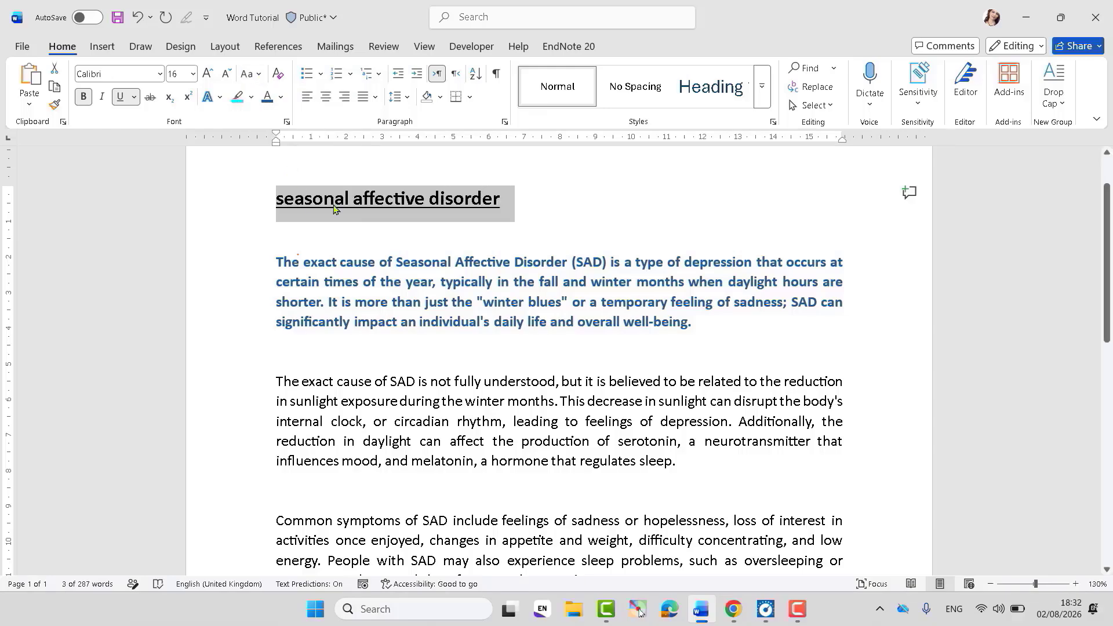
left_click(255, 74)
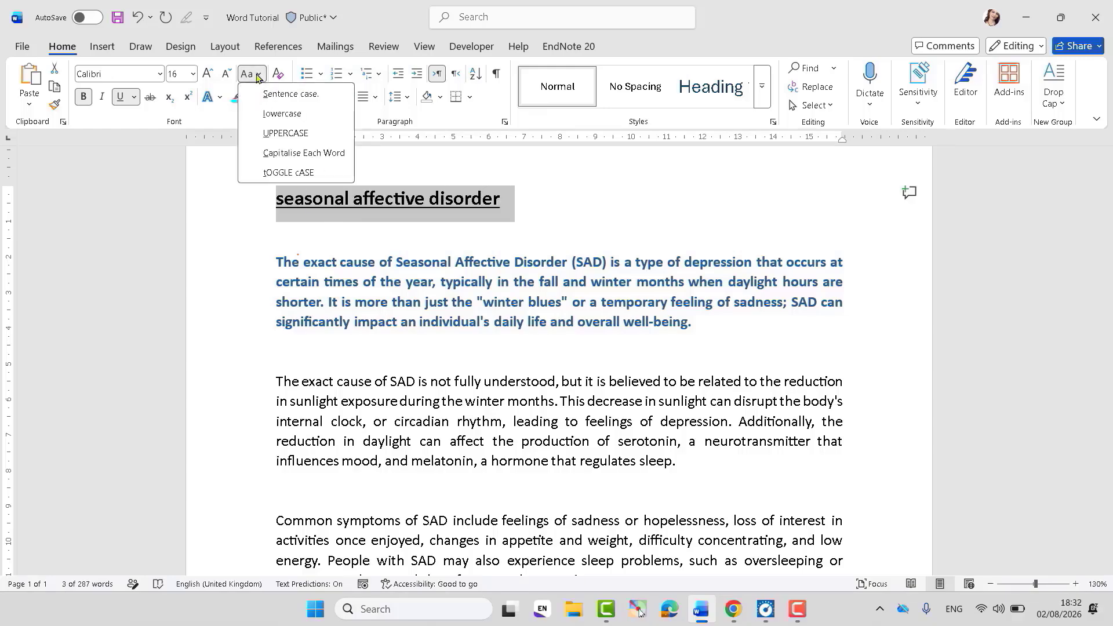
left_click(280, 95)
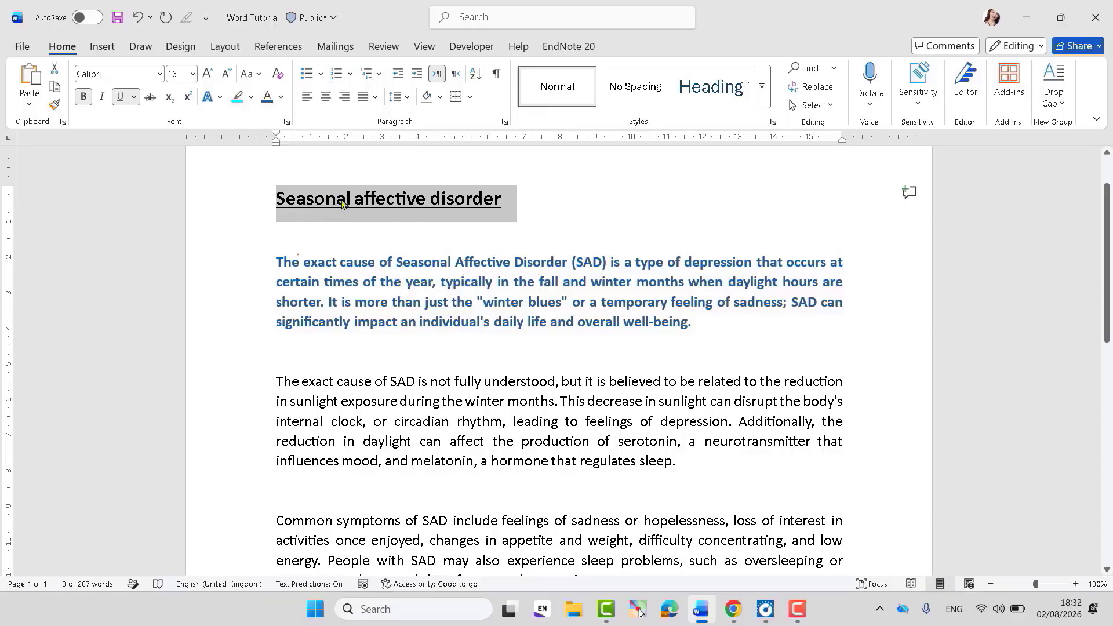
Step: Change the title's case to Capitalise Each Word
left_click(258, 76)
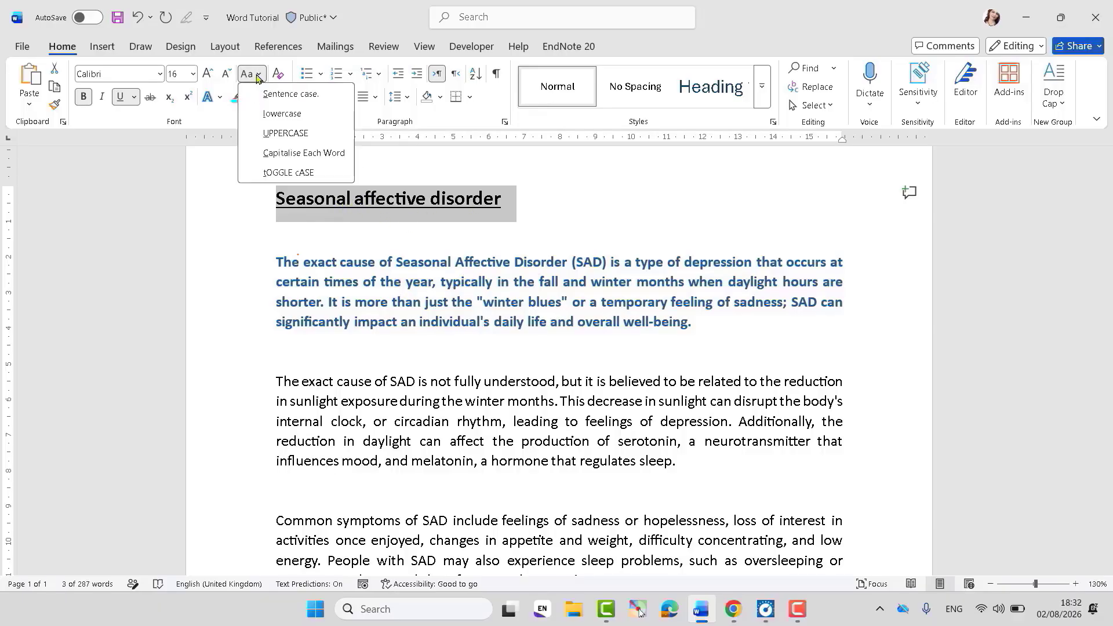
left_click(291, 154)
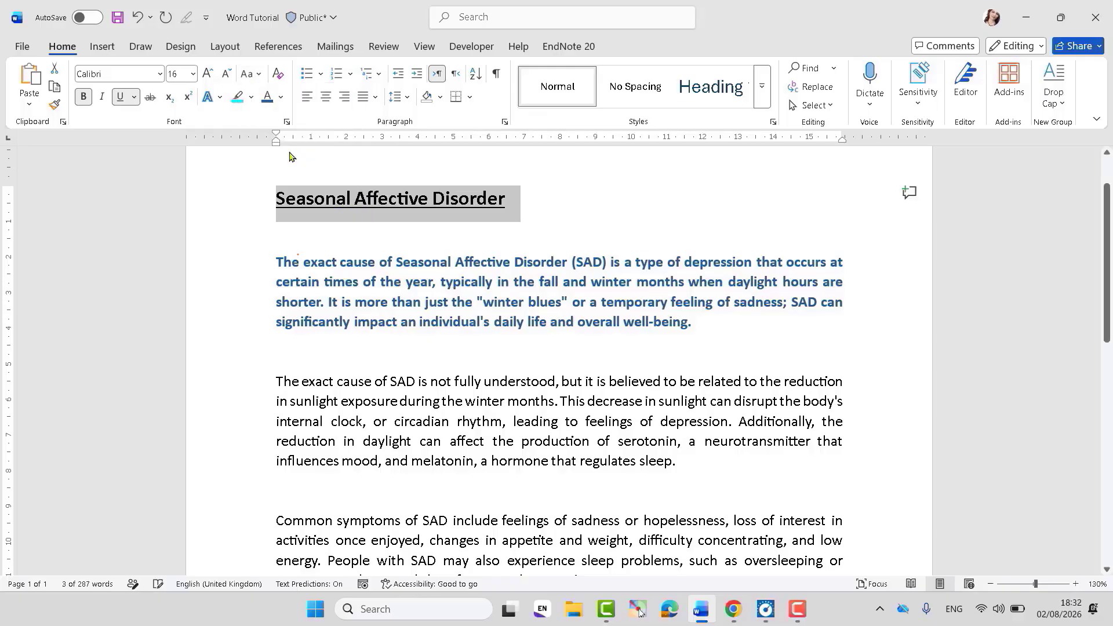
left_click(281, 200)
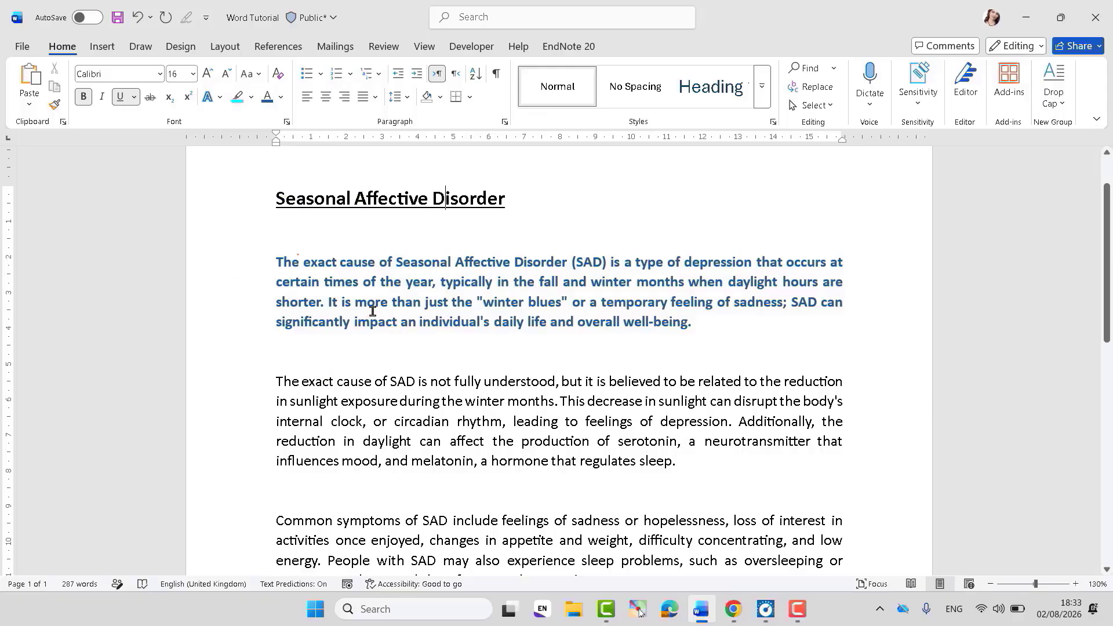
Step: Set the font colour of all text in the document to Automatic and remove bold from it
key("ctrl+a")
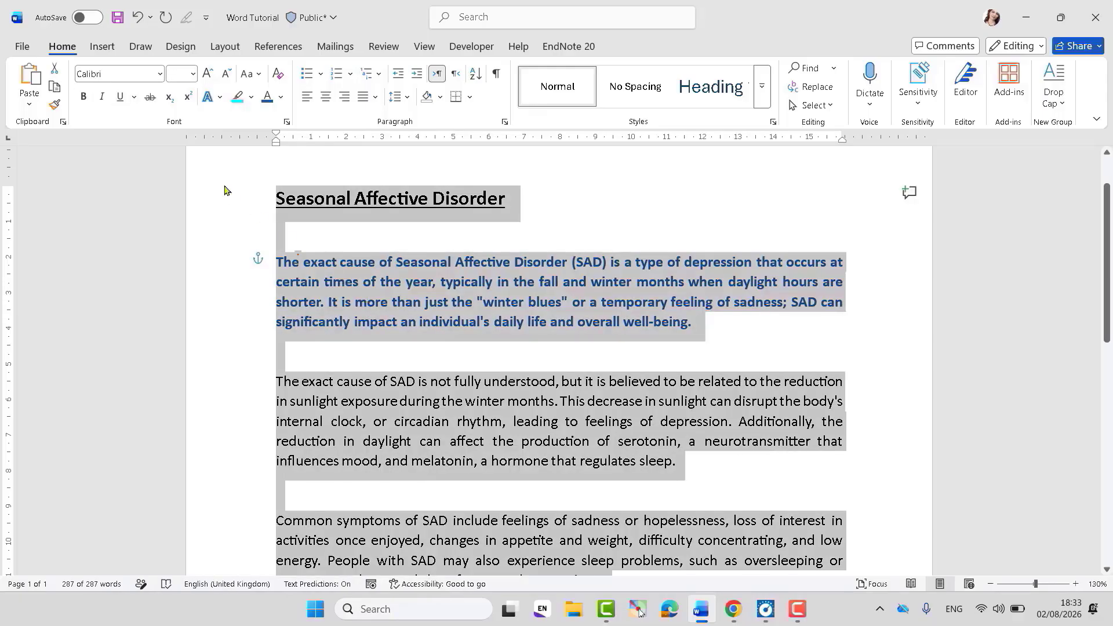
left_click(283, 97)
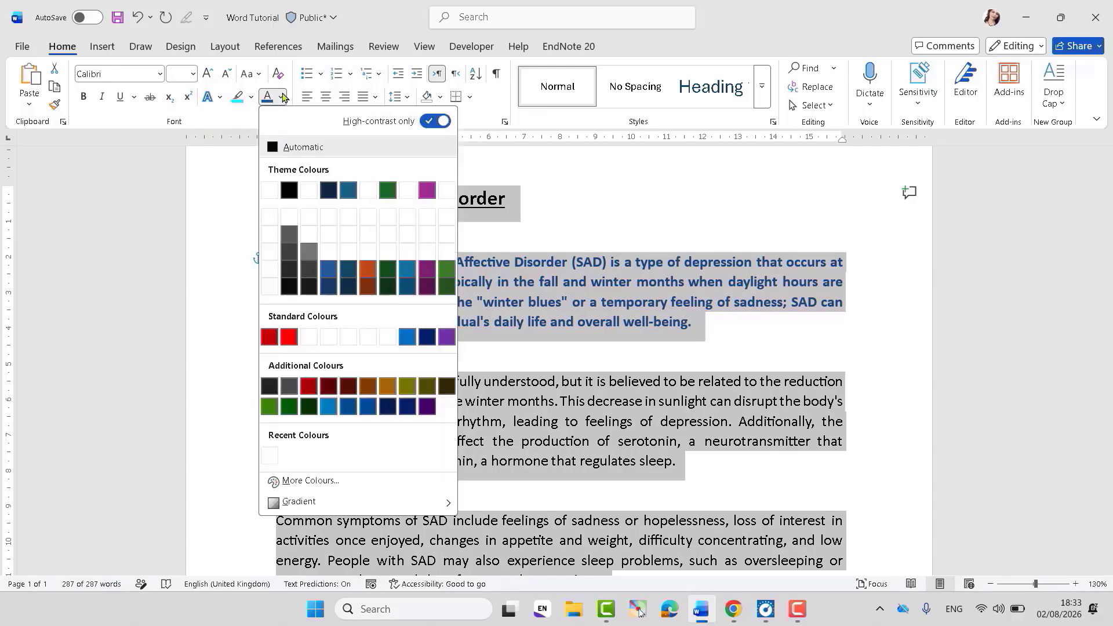
left_click(288, 148)
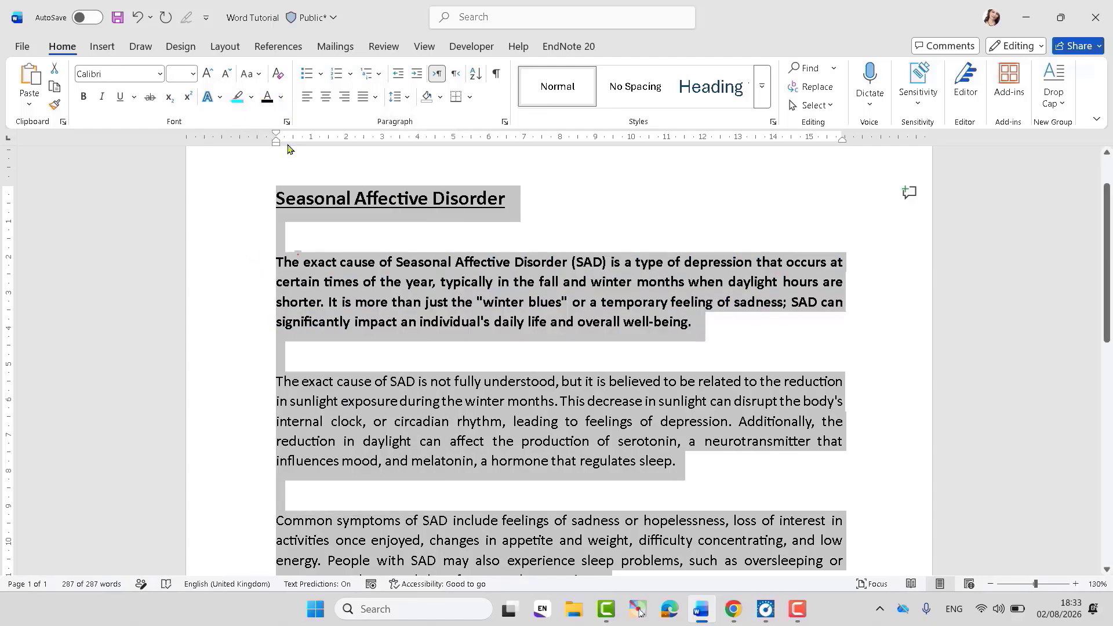
left_click(85, 98)
left_click(84, 98)
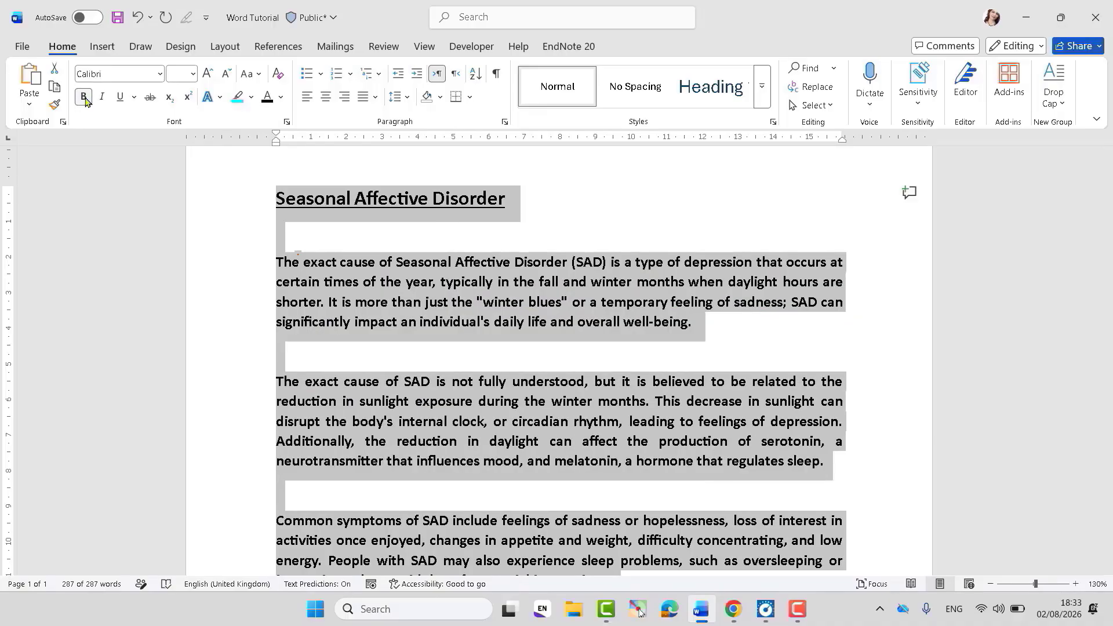
left_click(84, 98)
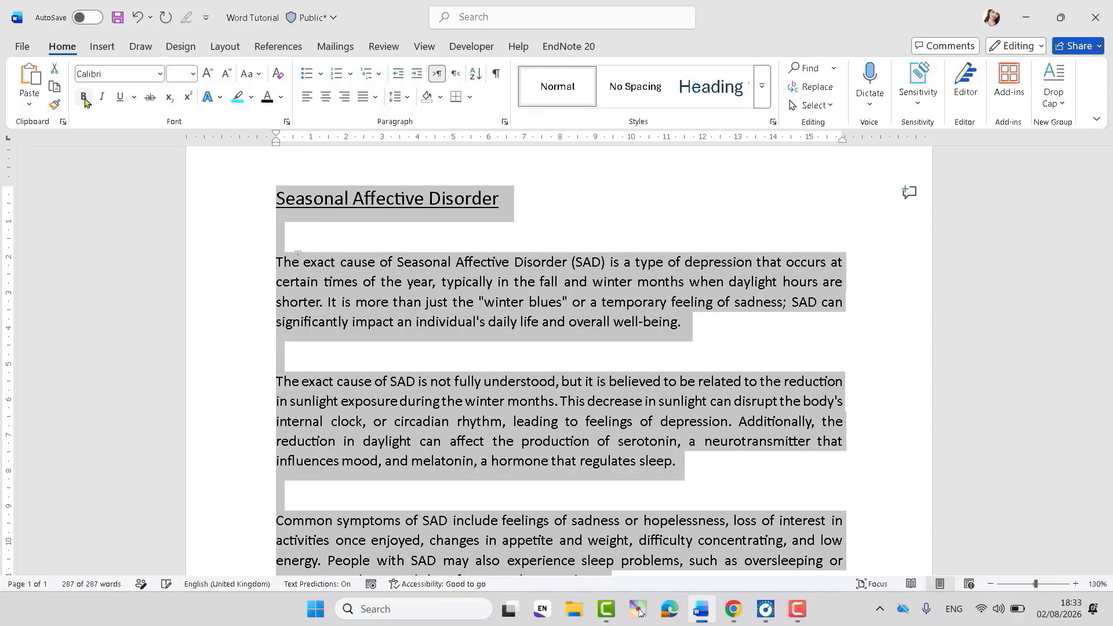
left_click(346, 229)
Step: Make the title "Seasonal Affective Disorder" bold again
left_click(354, 203)
triple_click(356, 206)
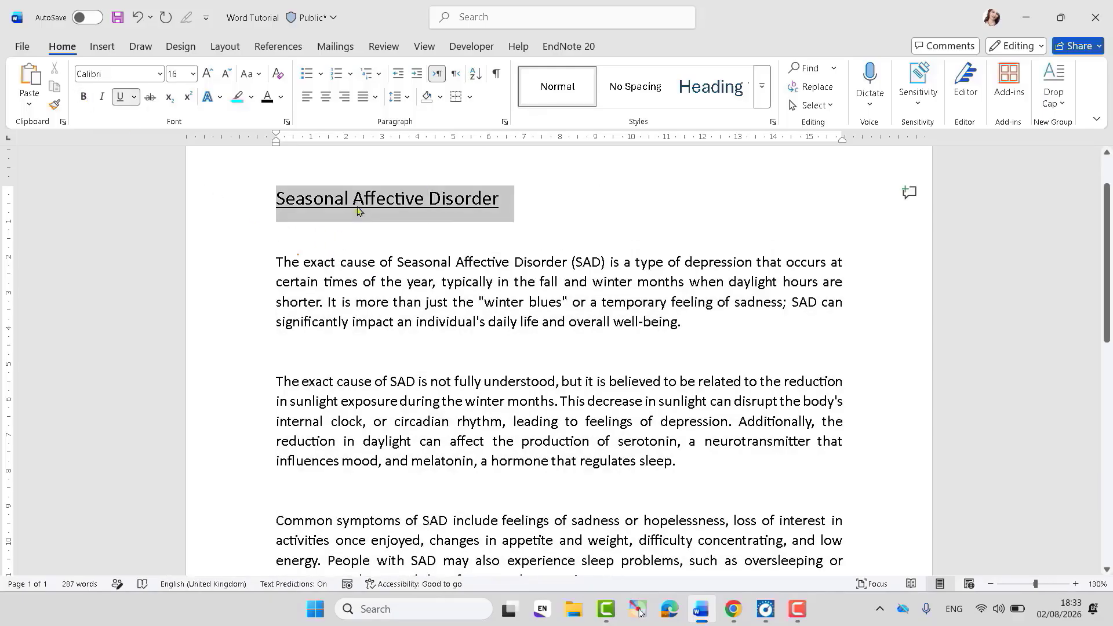
left_click(84, 98)
left_click(330, 224)
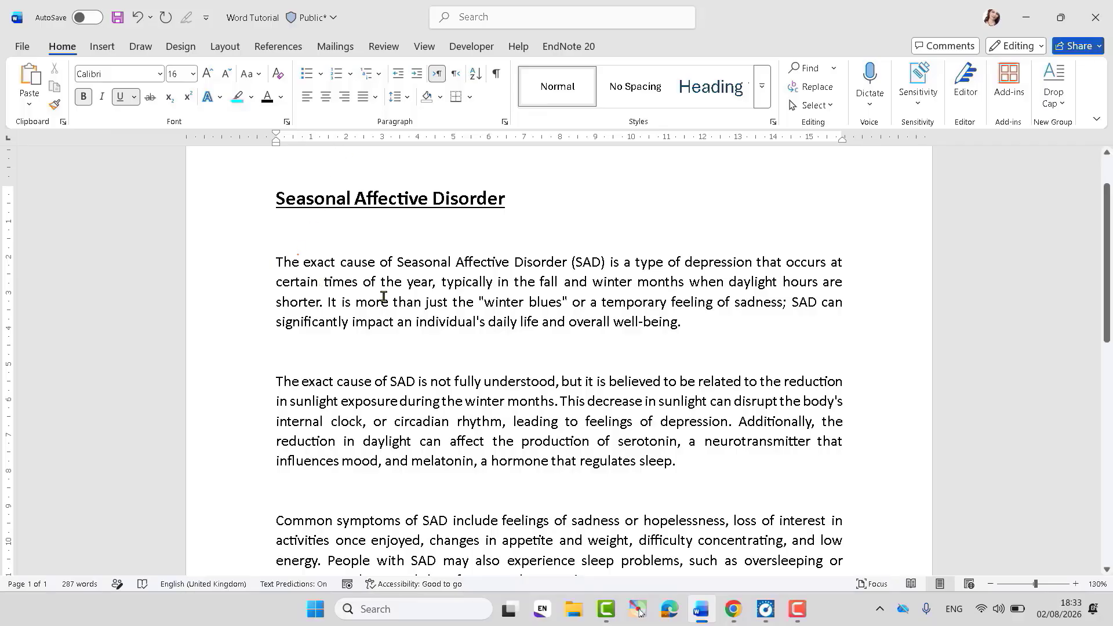
Step: Below the first paragraph, leave an empty line and add "Apples", "Bananas" and "Milk" on separate lines
left_click(694, 323)
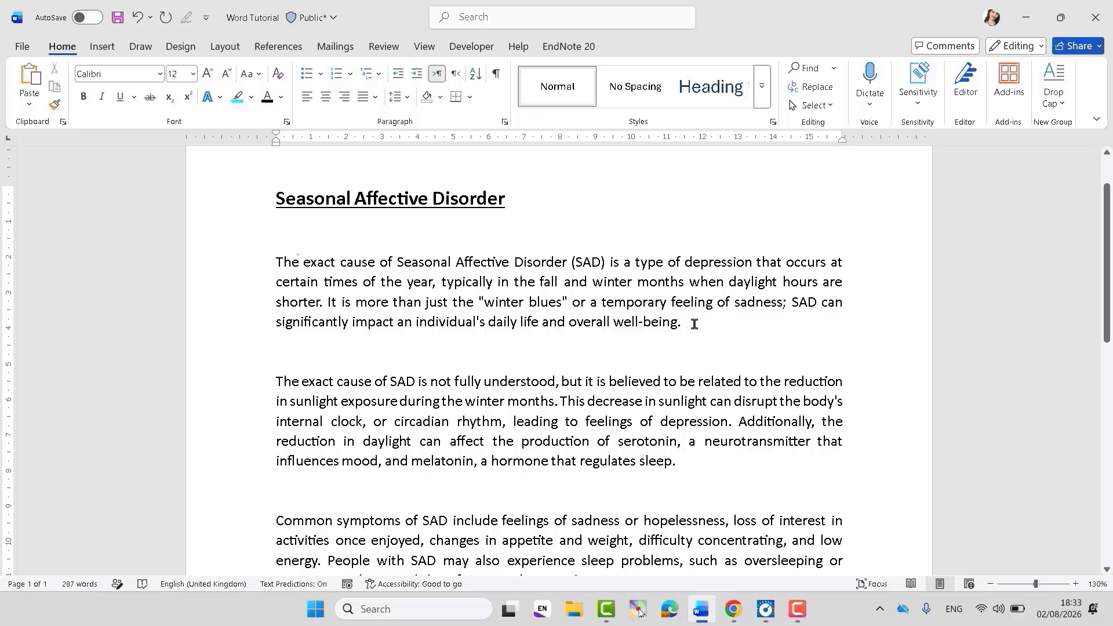
key("Return")
key("Return")
type("A")
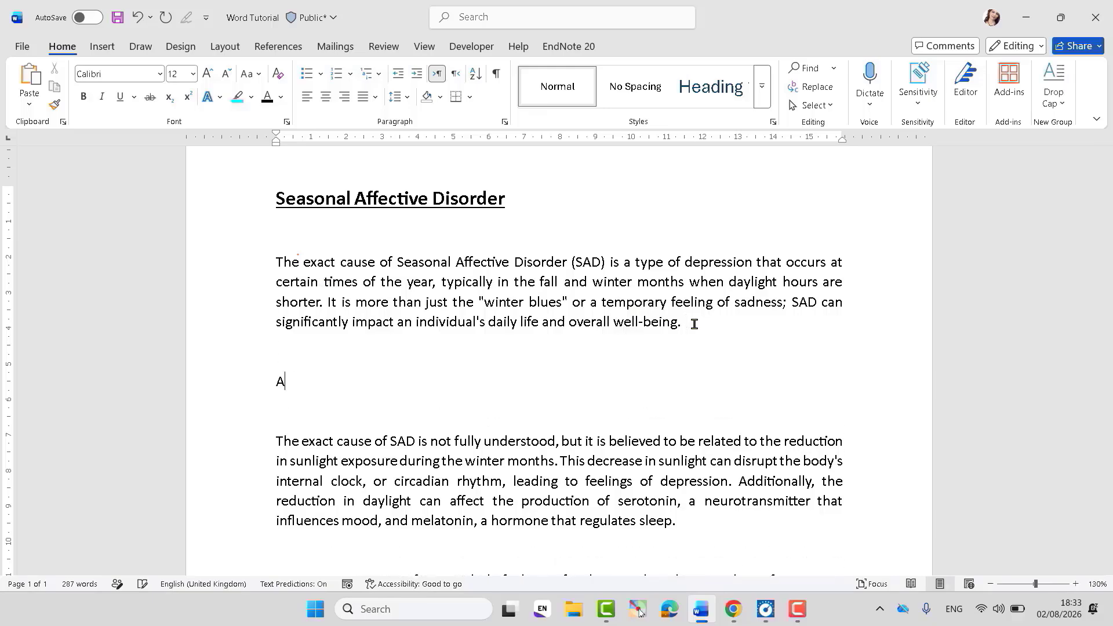
type("pples")
key("Return")
type("Bananas")
key("Return")
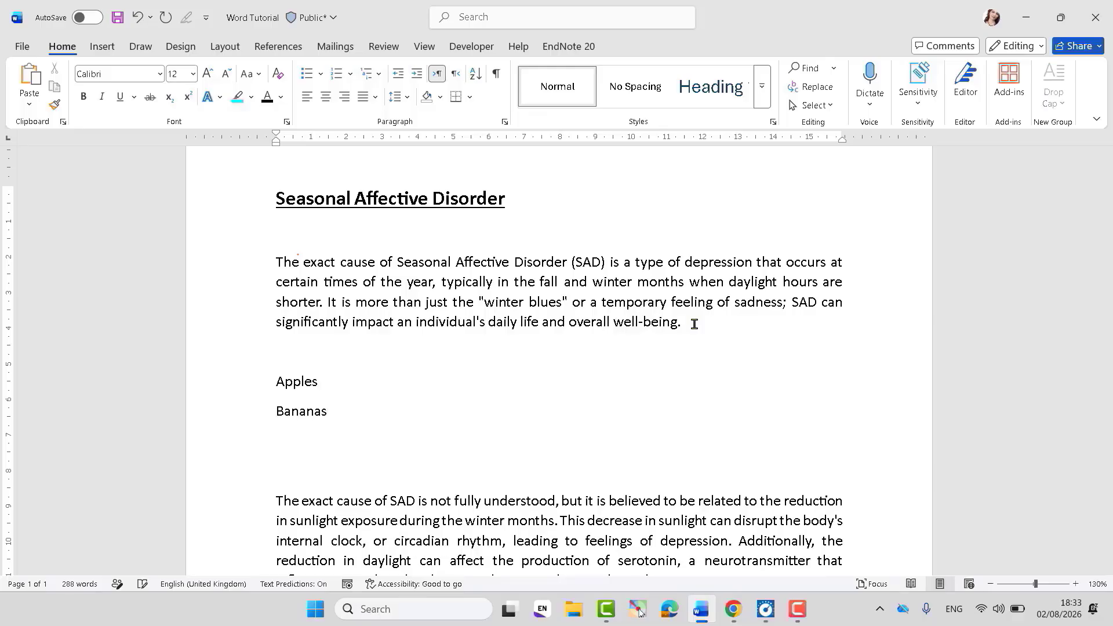
type("Milk")
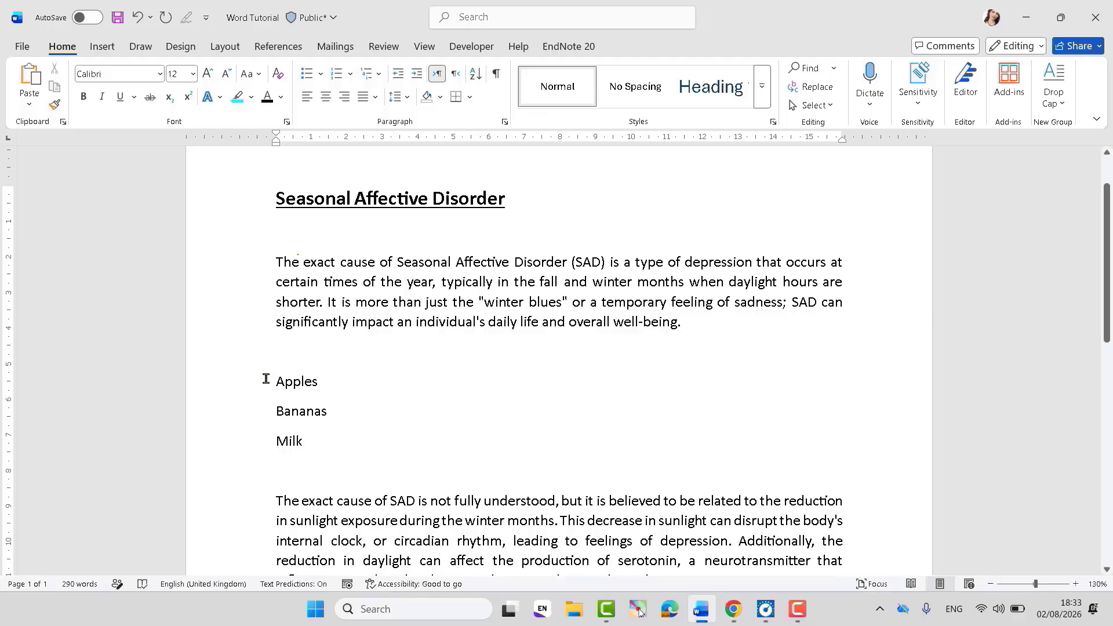
Step: Turn the Apples, Bananas and Milk lines into a bulleted list with solid round bullets
left_click_drag(273, 374, 321, 432)
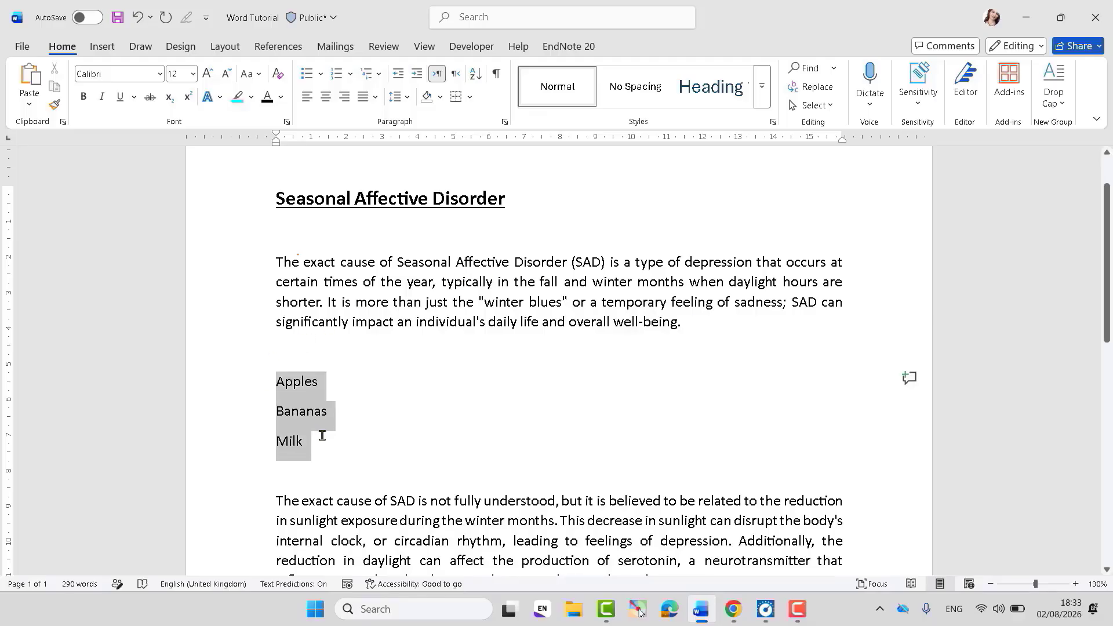
left_click(307, 74)
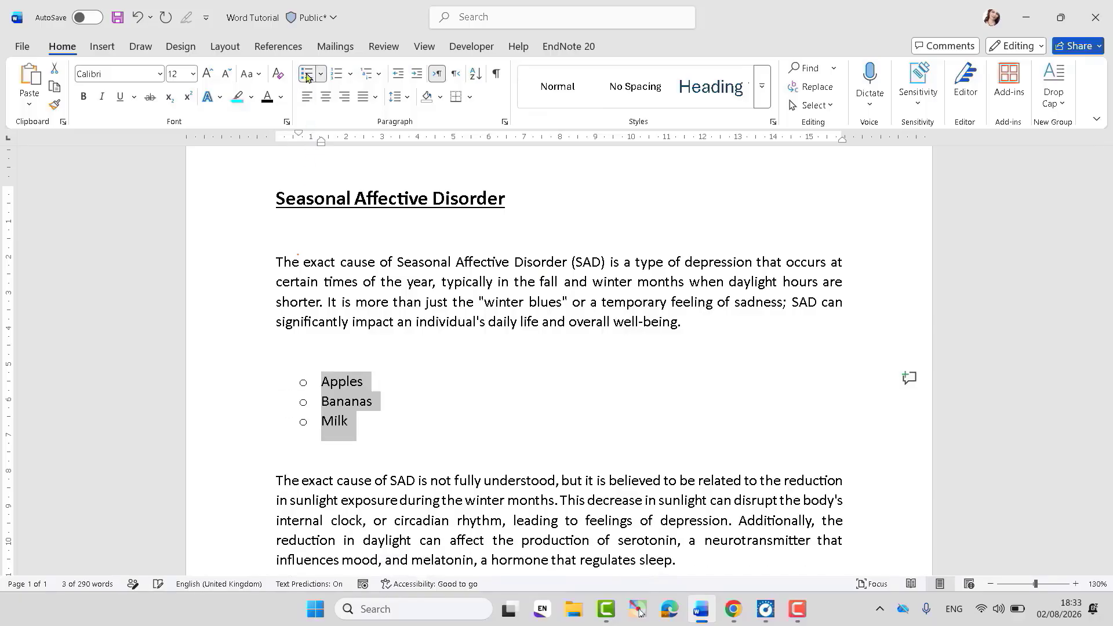
left_click(320, 74)
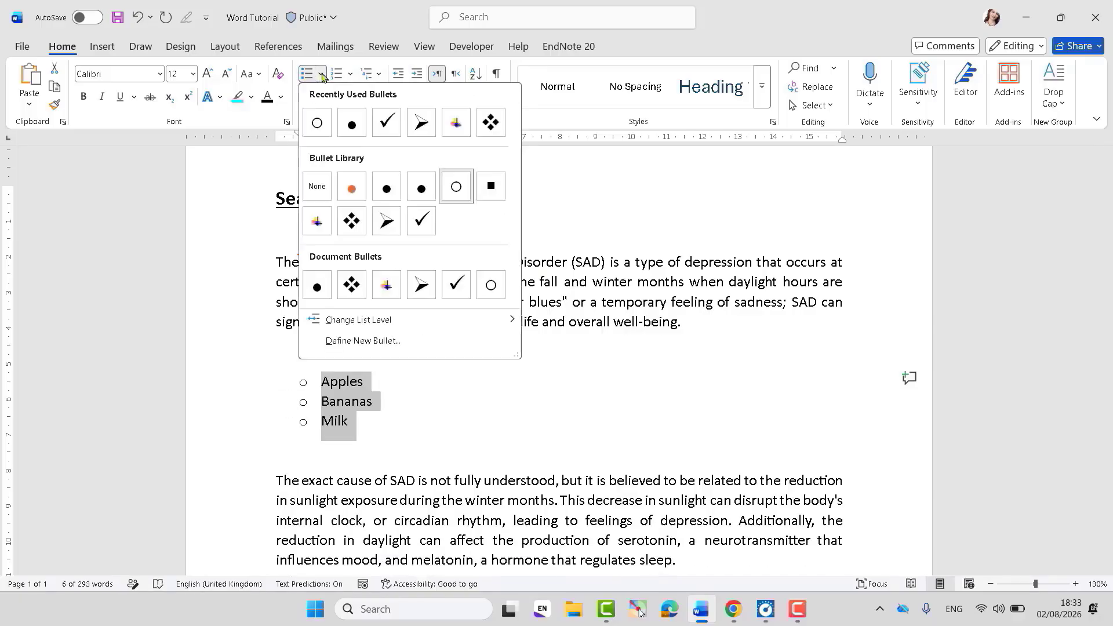
left_click(384, 186)
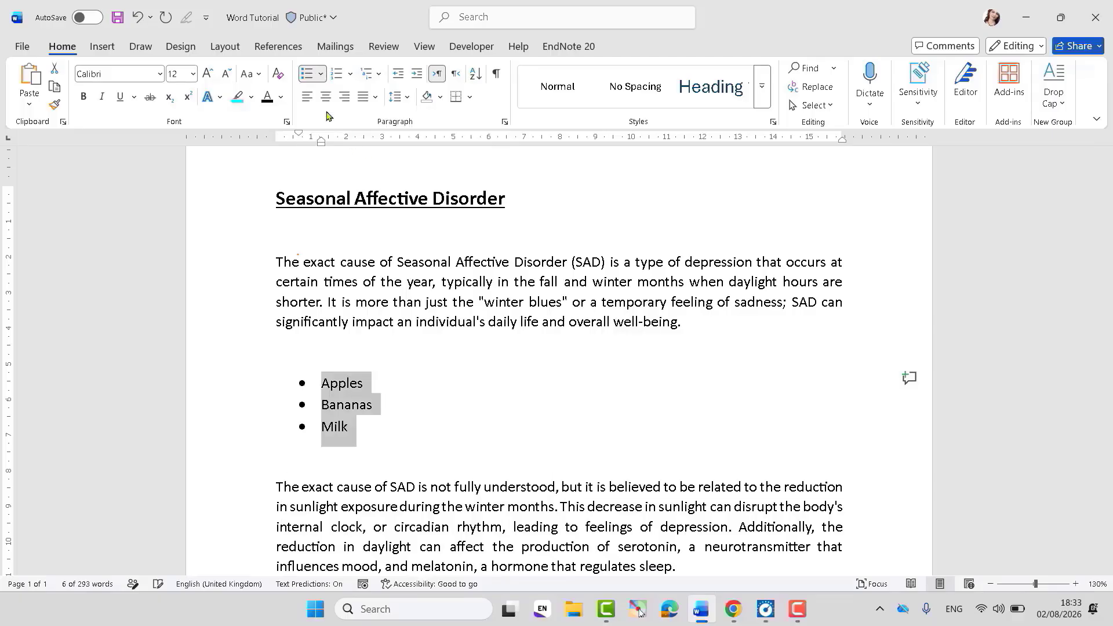
Step: Change the Apples, Bananas and Milk list to check mark bullets, and try another symbol from the bullets already used in the document
left_click(323, 76)
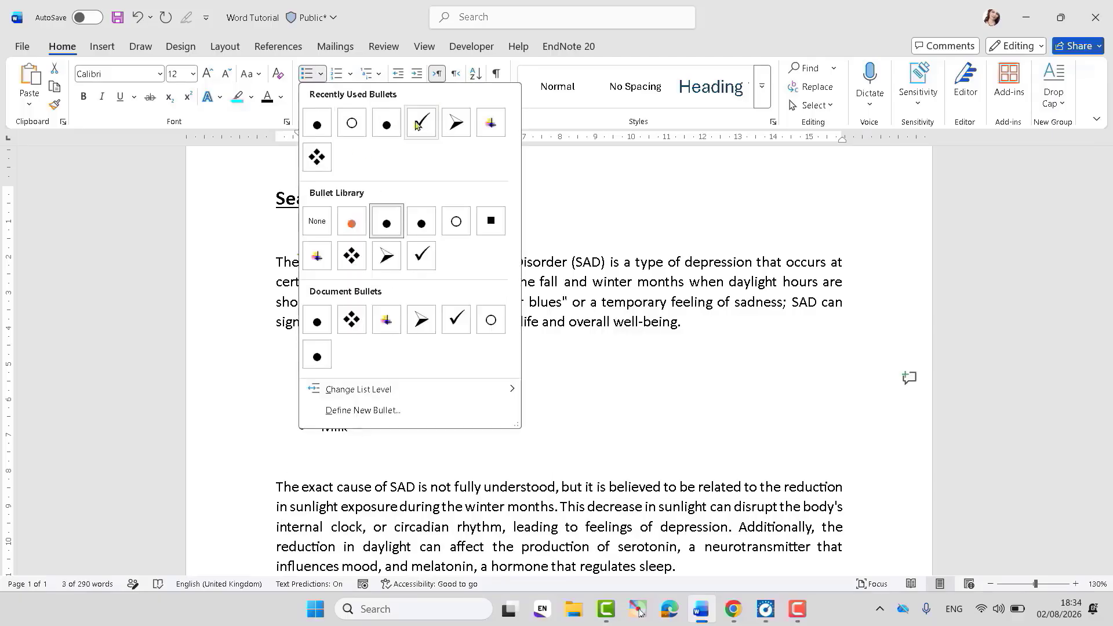
left_click(421, 123)
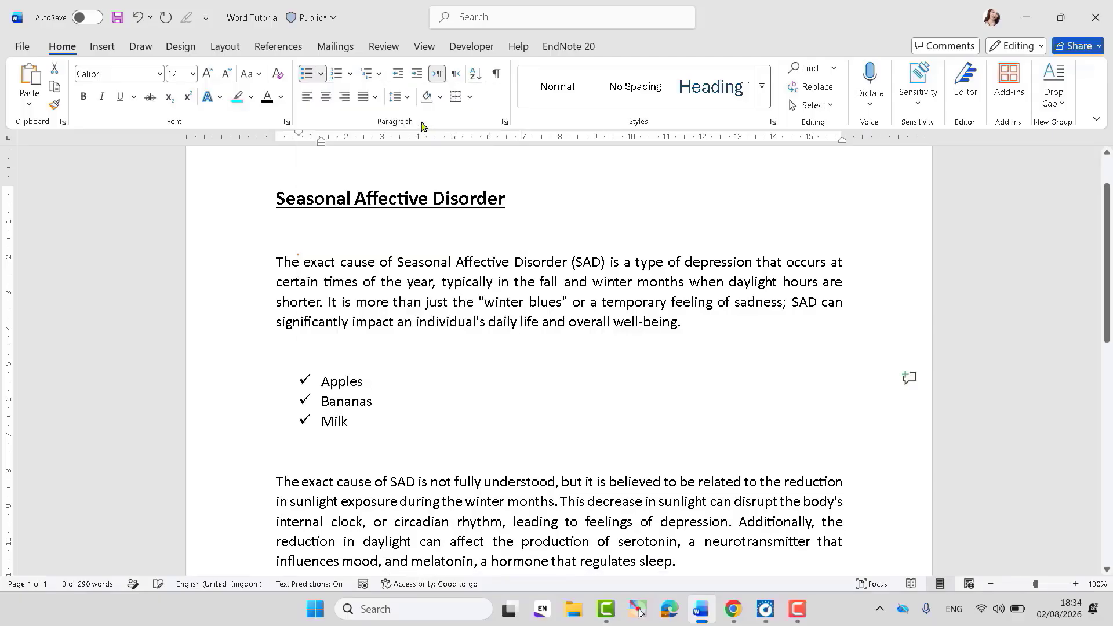
left_click(320, 75)
left_click(352, 318)
Step: Turn the Apples, Bananas and Milk list into a numbered list, trying the a) b) c), 1. 2. 3. and 1) 2) 3) formats
left_click(337, 75)
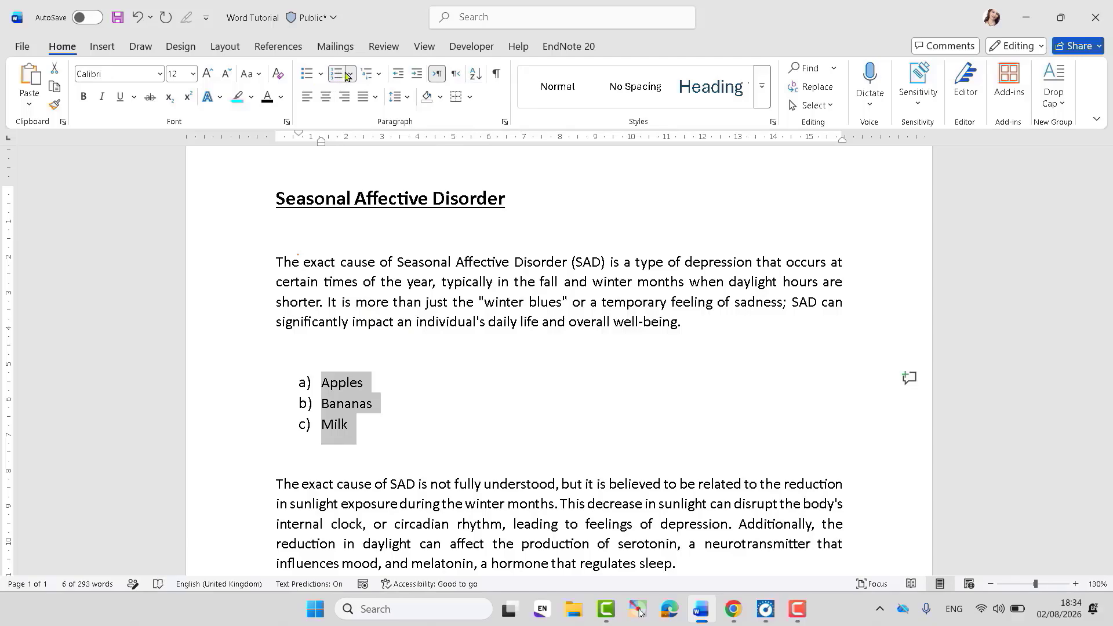
left_click(351, 74)
left_click(346, 197)
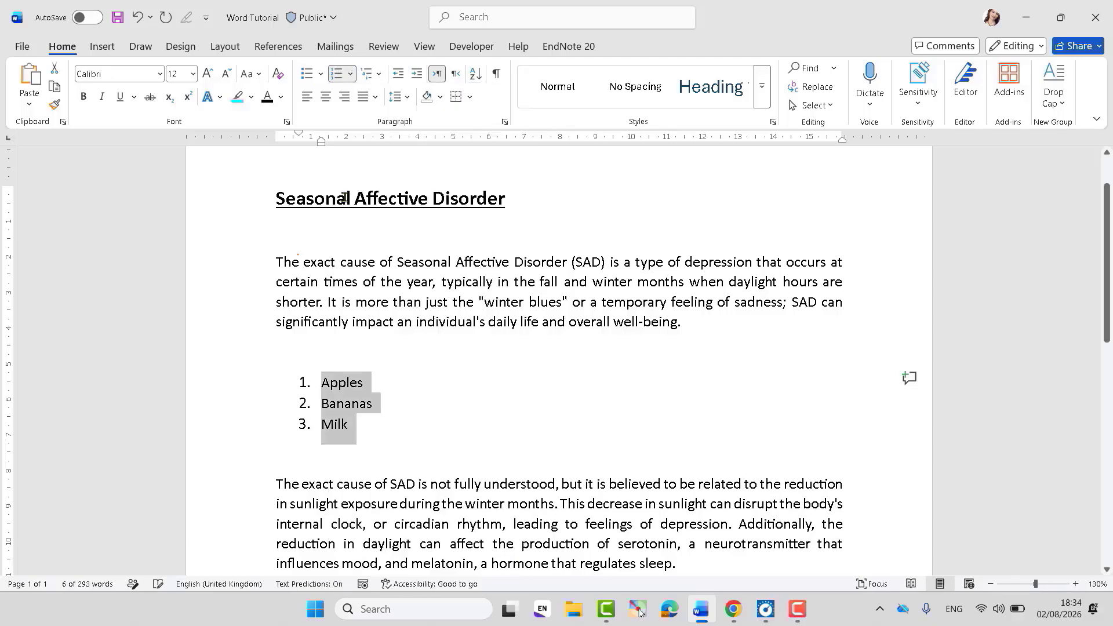
left_click(350, 74)
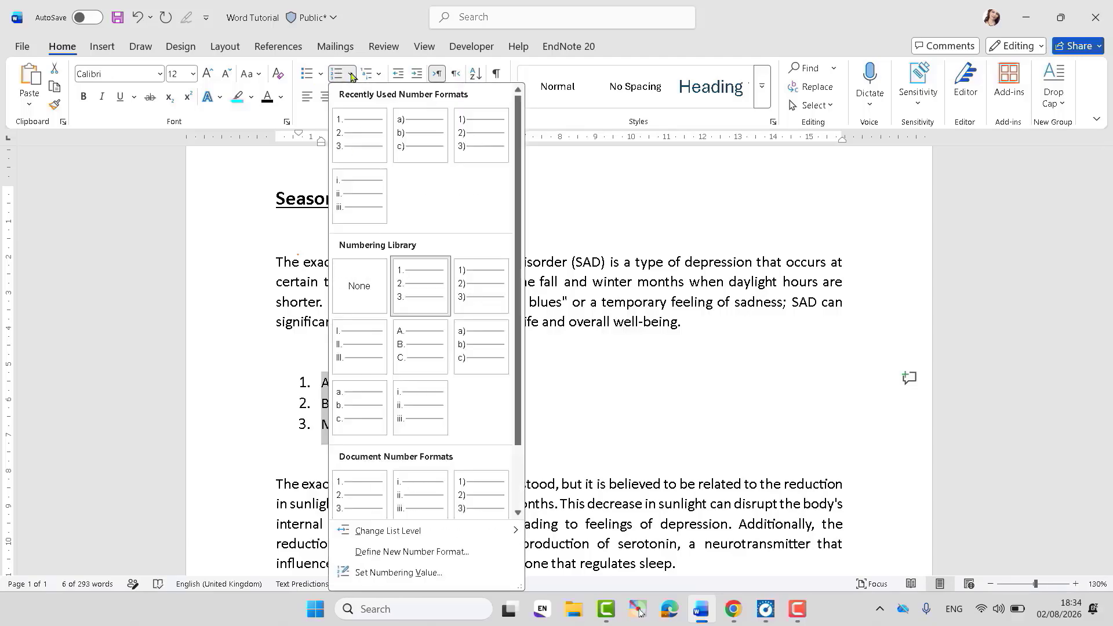
left_click(458, 288)
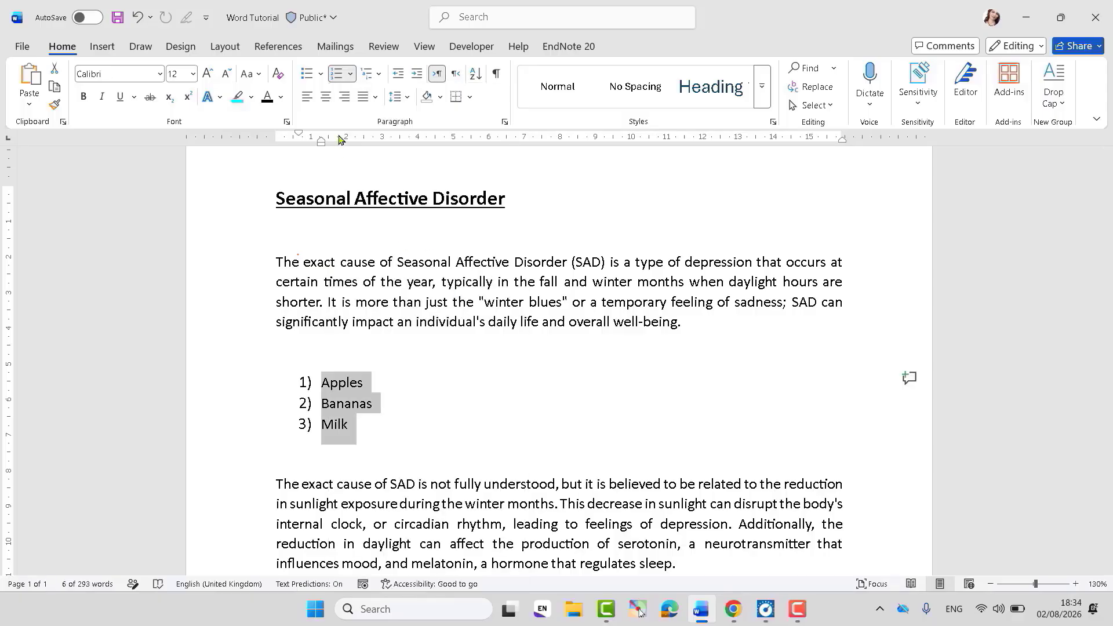
Step: Remove the numbering and delete the Apples, Bananas and Milk lines, leaving a single empty line between the first two paragraphs
left_click(338, 73)
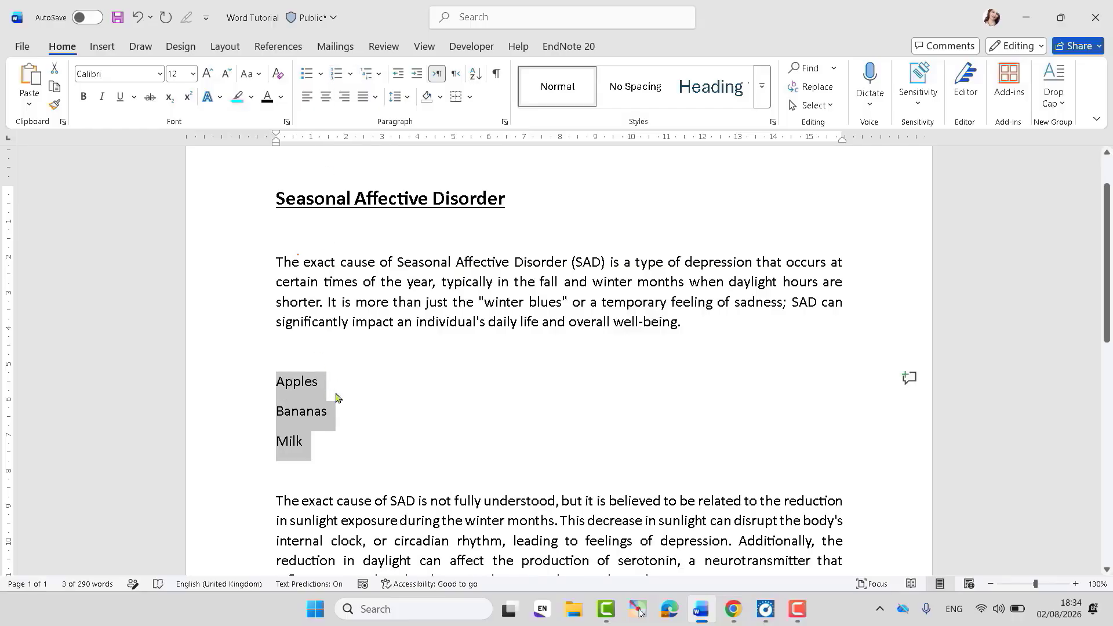
key("Delete")
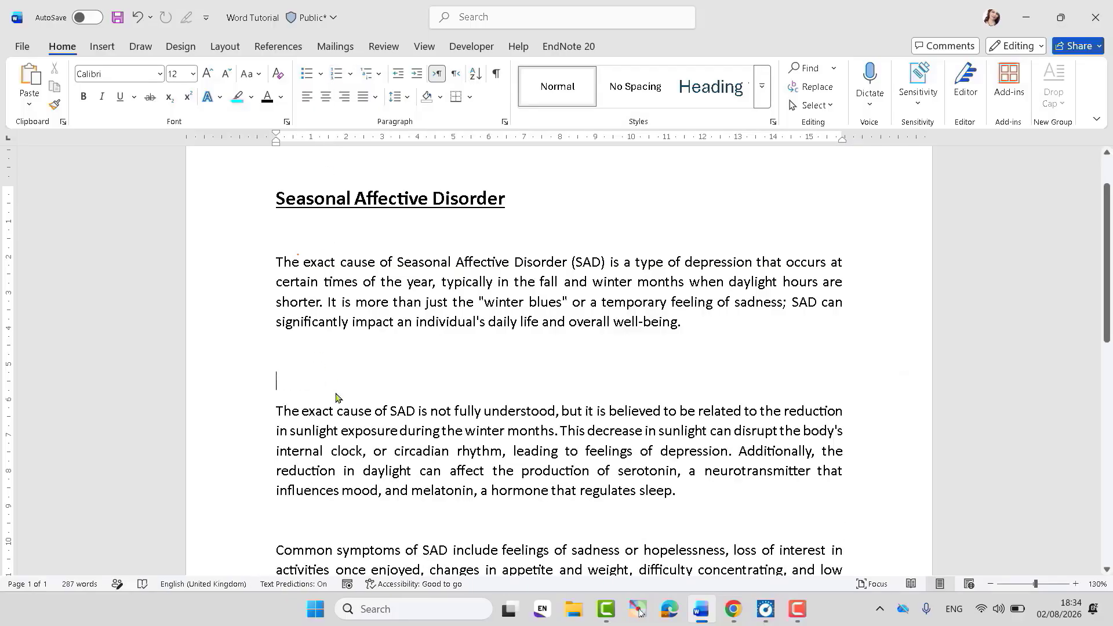
left_click(277, 410)
key("BackSpace")
key("BackSpace")
key("Return")
key("Return")
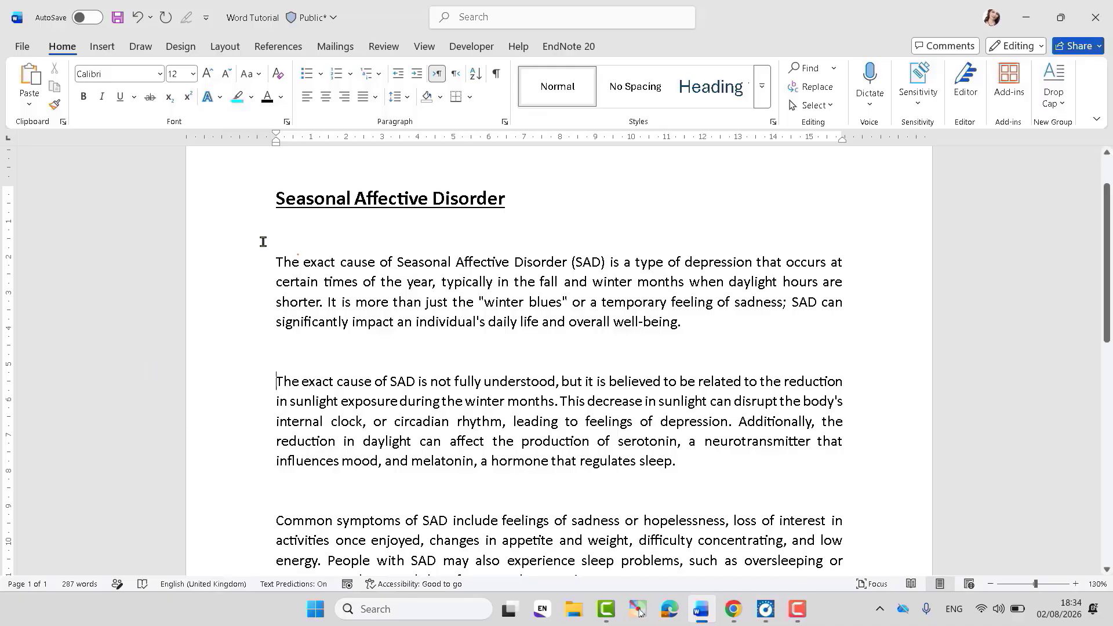
Step: Highlight the text of the first and second paragraphs in turquoise
left_click_drag(279, 255, 665, 323)
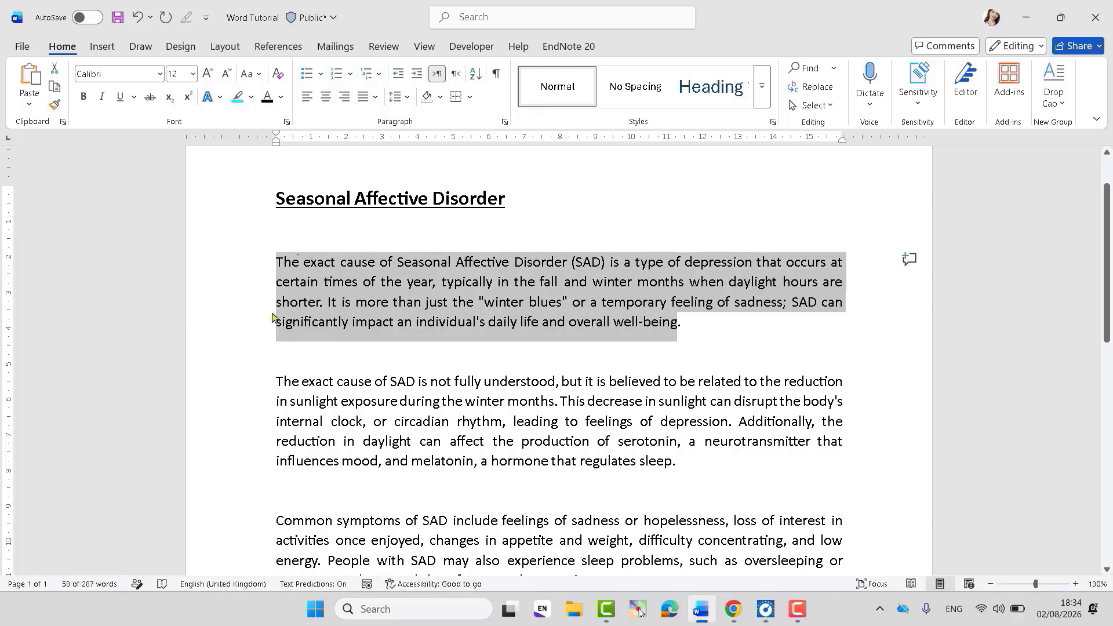
left_click(237, 96)
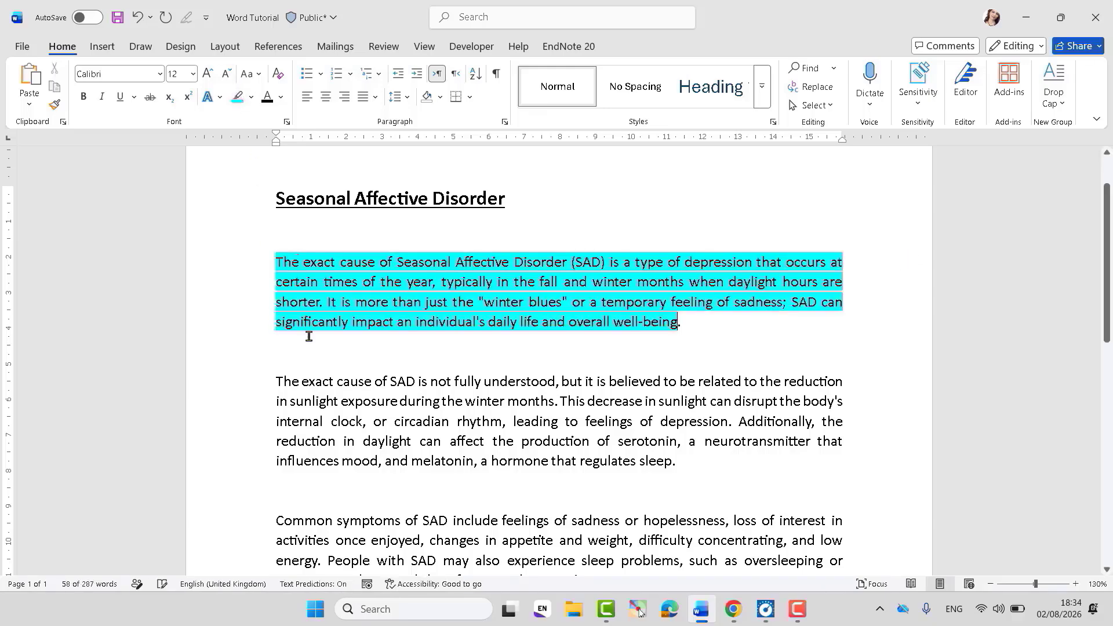
left_click(308, 332)
left_click_drag(276, 381, 677, 462)
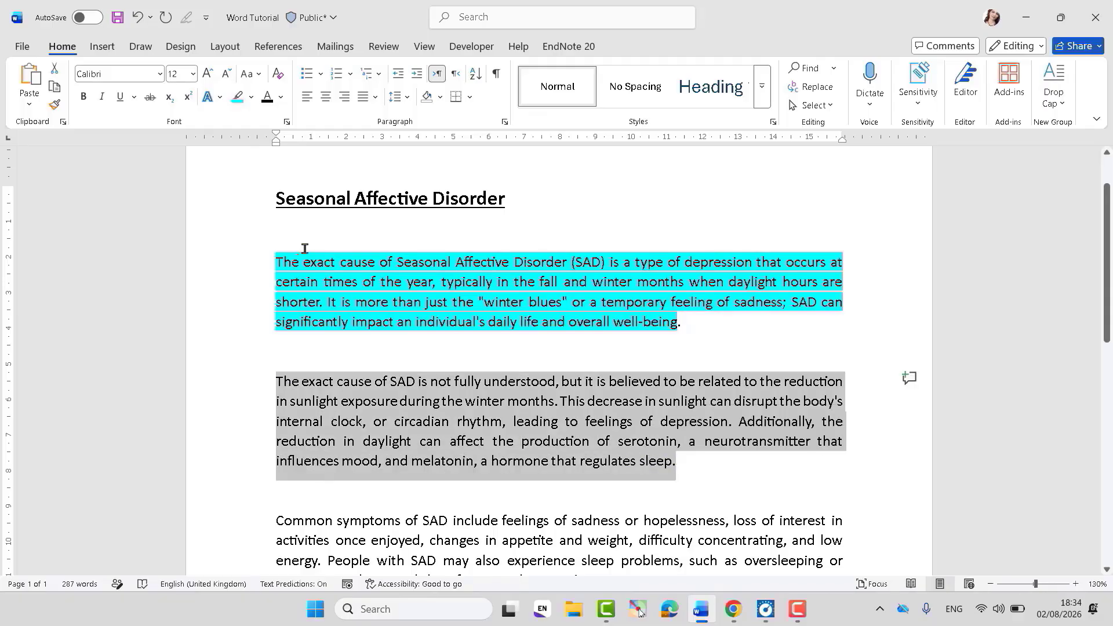
left_click(238, 96)
left_click(289, 217)
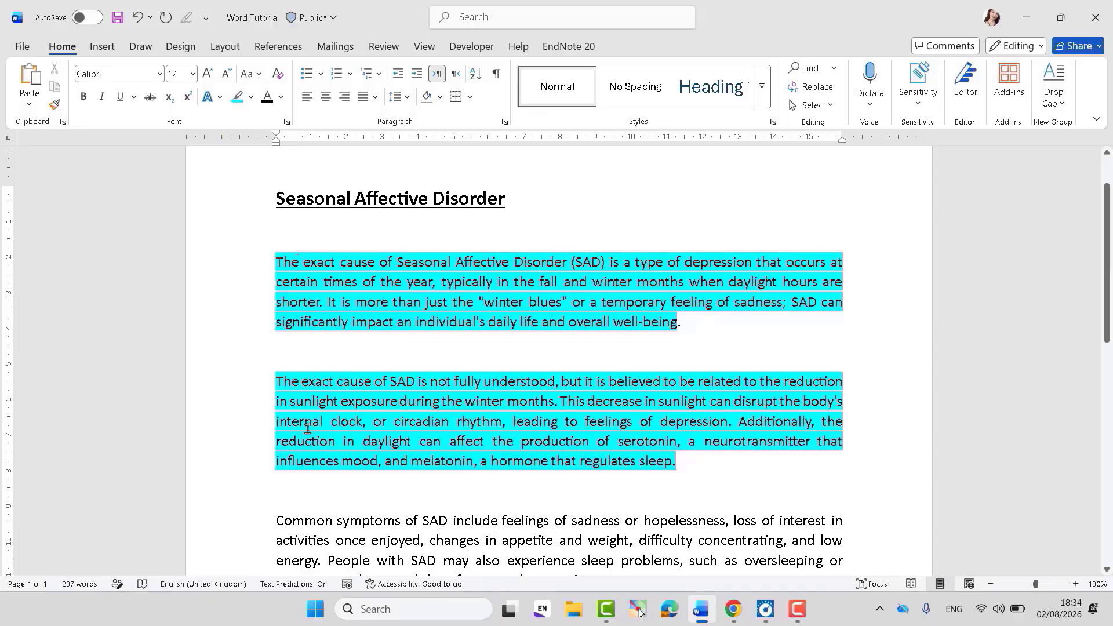
Step: Look over the highlighted paragraphs in relation to the rest of the page, down to the closing paragraph and back to the title
left_click(990, 584)
left_click(990, 584)
left_click(990, 584)
left_click(990, 583)
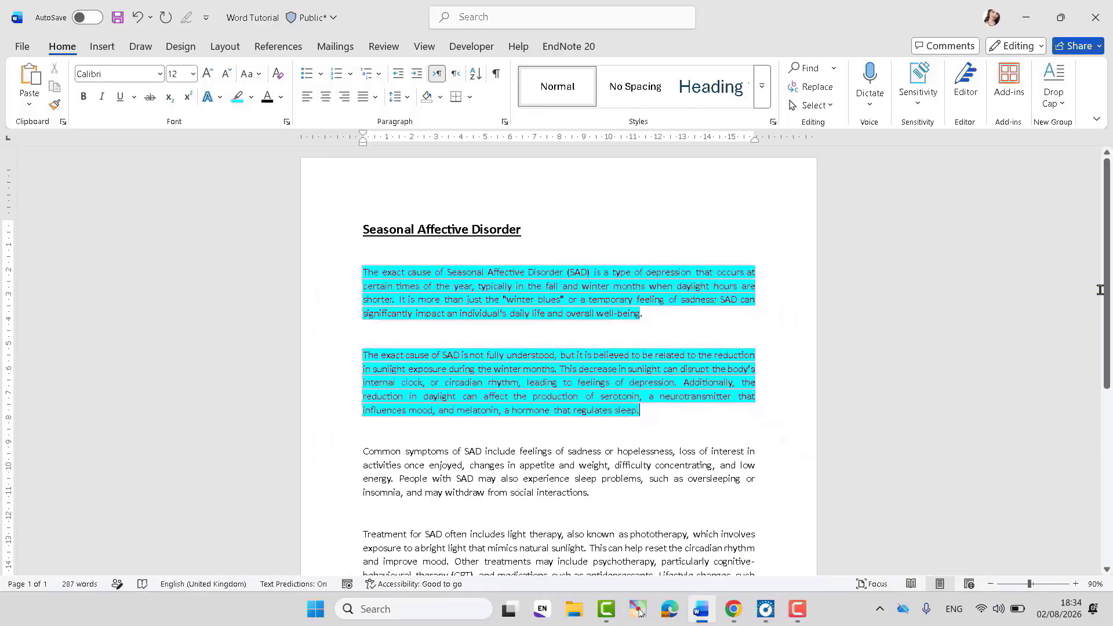
left_click_drag(1107, 293, 1106, 367)
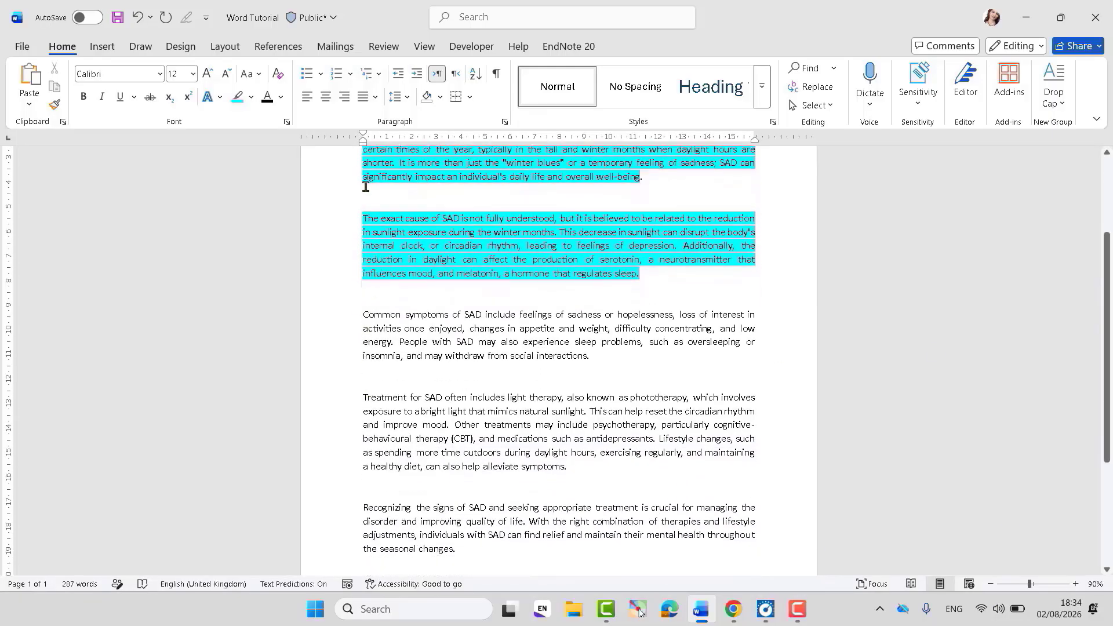
left_click(1075, 583)
left_click(1076, 584)
left_click(1075, 584)
left_click(1075, 584)
left_click(1075, 584)
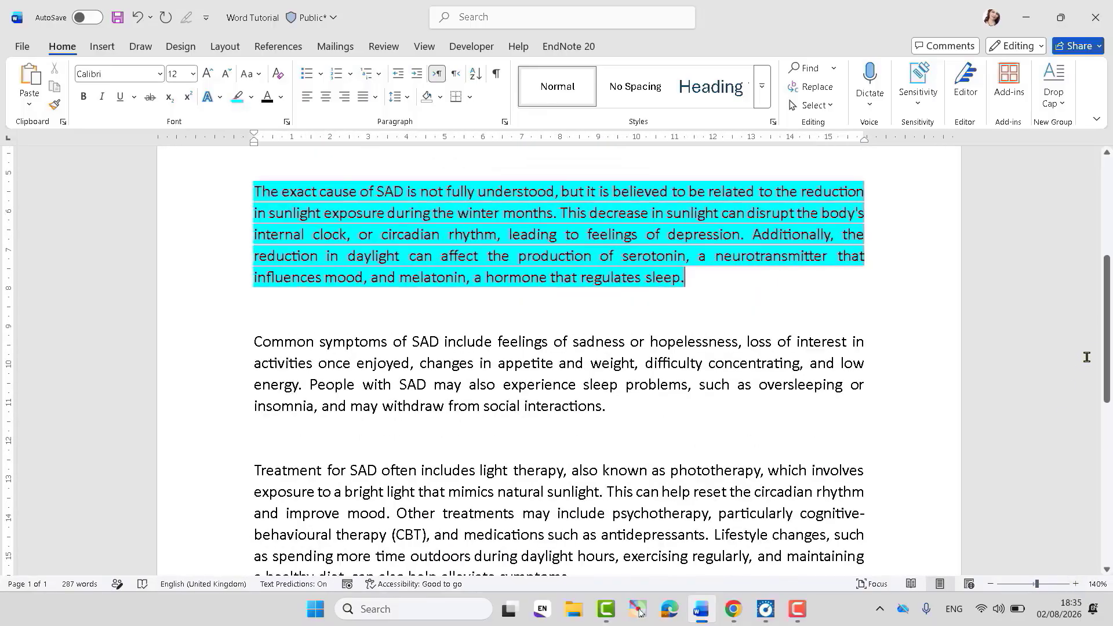
scroll(1108, 348, "up", 4)
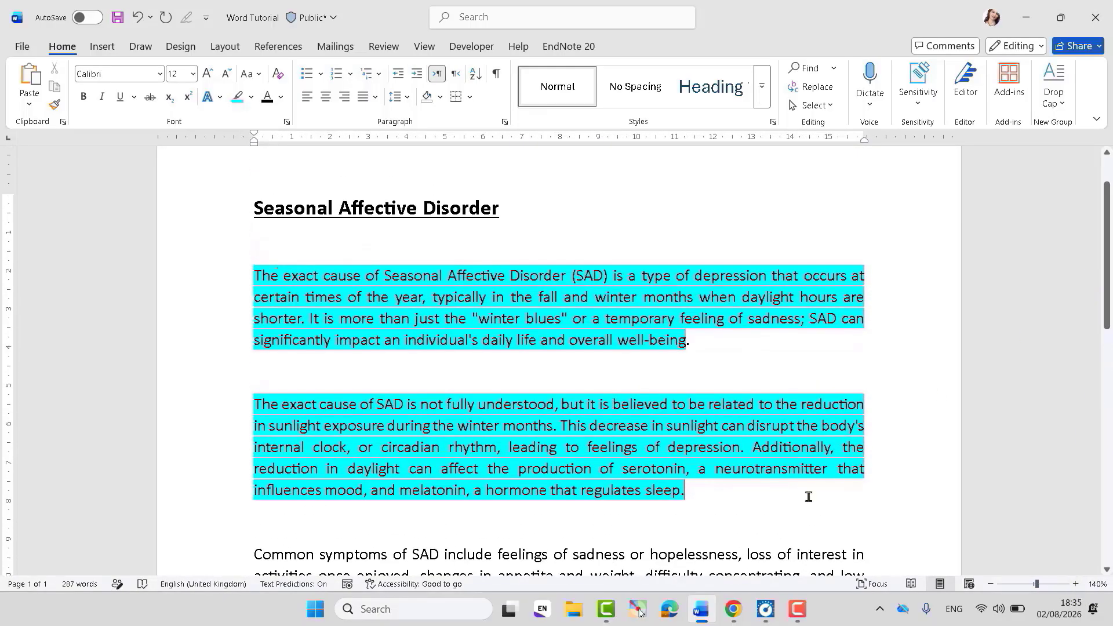
Step: Remove the highlight colour from the first two paragraphs
left_click_drag(723, 507, 248, 279)
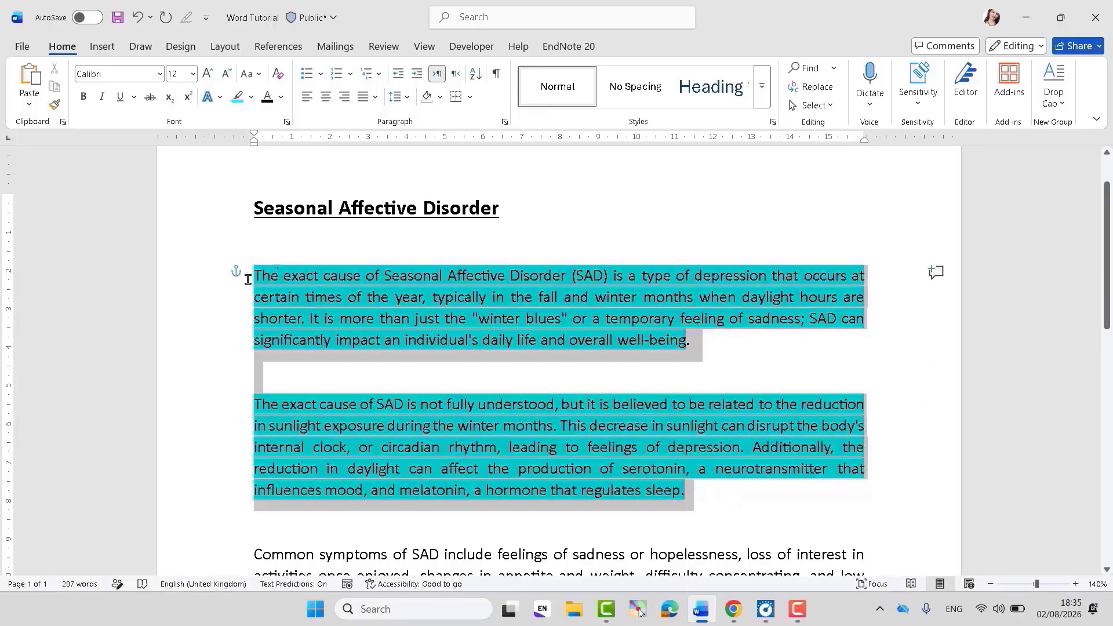
left_click(252, 98)
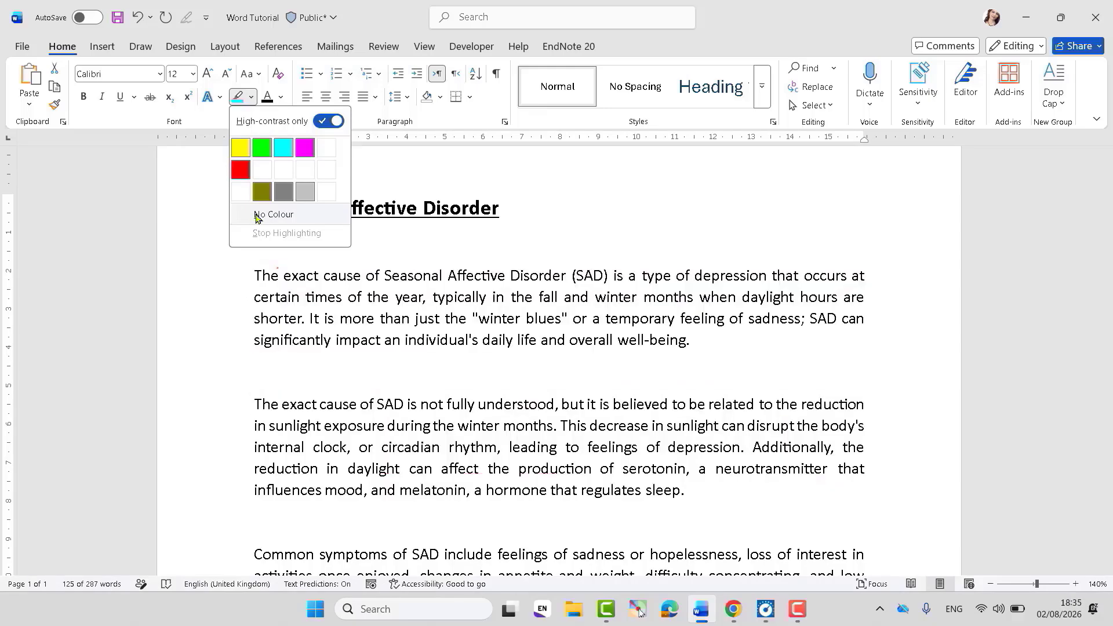
left_click(257, 215)
left_click(399, 401)
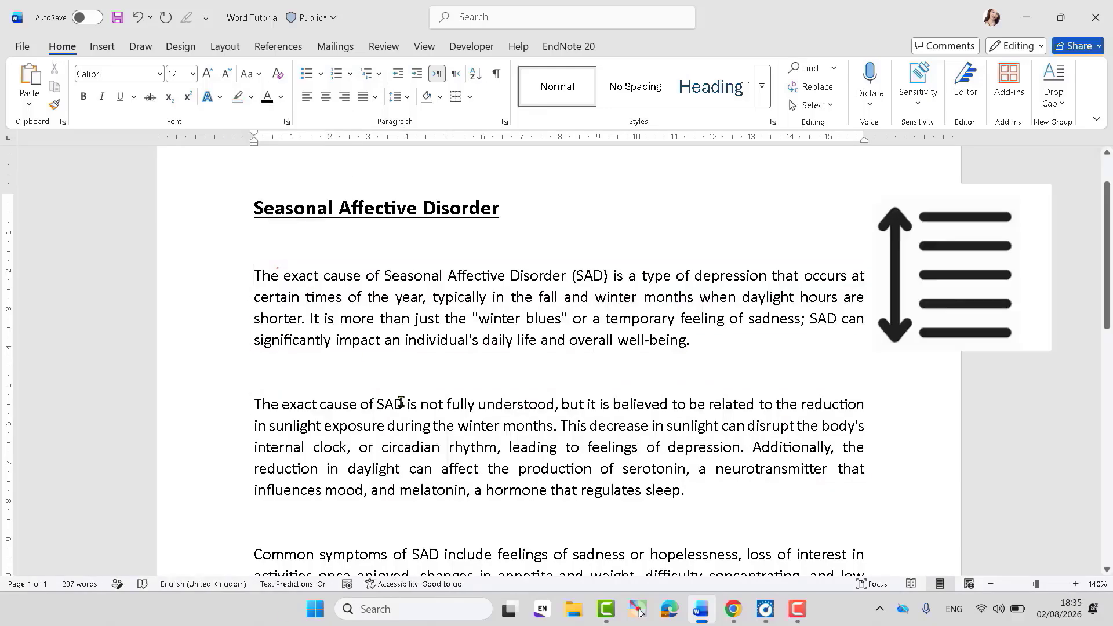
Step: Set the line spacing of the first paragraph to 3.0
left_click_drag(260, 273, 703, 350)
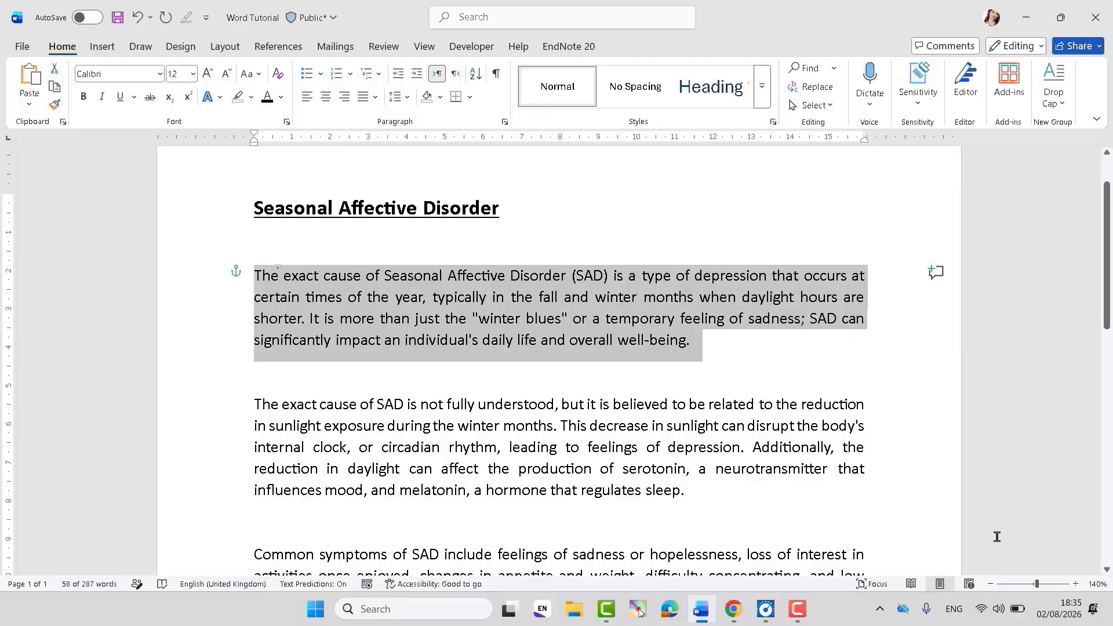
left_click(1074, 584)
left_click(1075, 584)
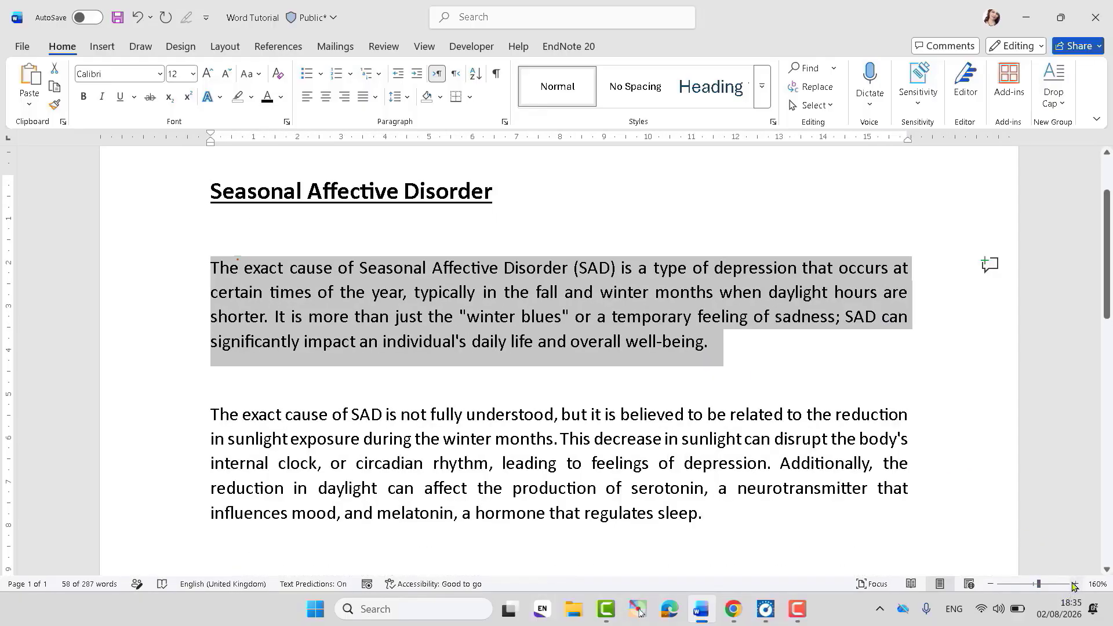
left_click(1074, 583)
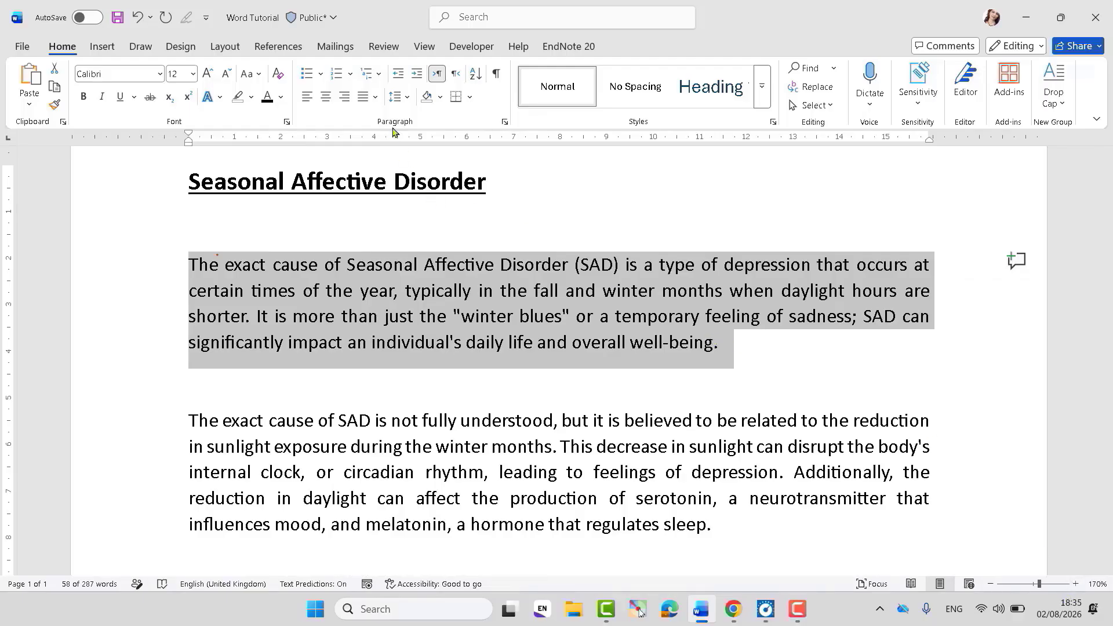
left_click(408, 98)
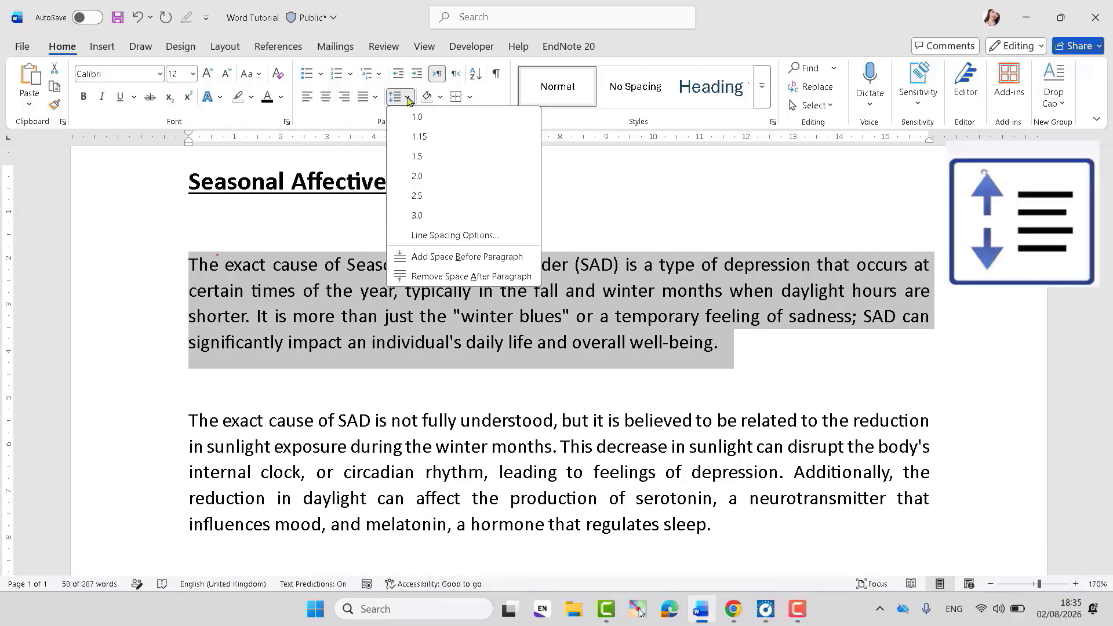
left_click(418, 215)
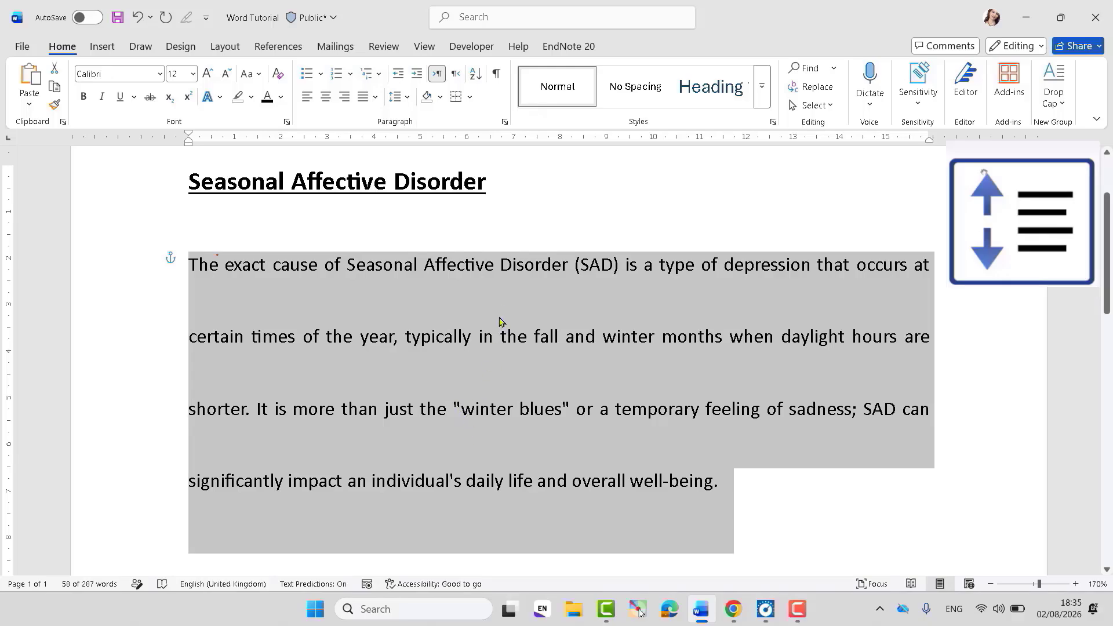
left_click(769, 484)
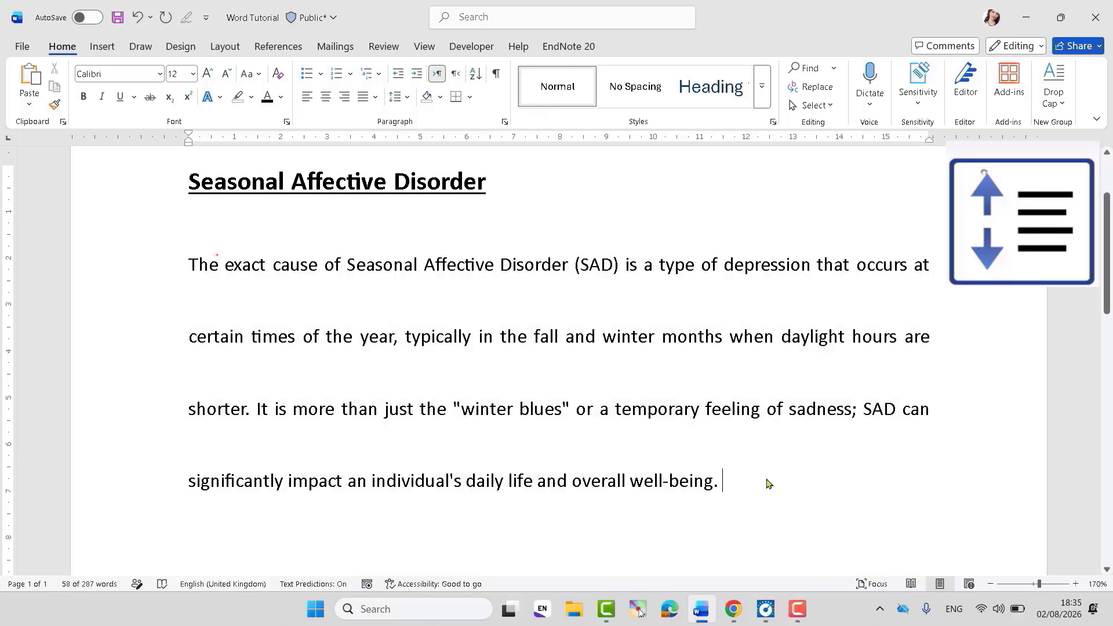
Step: Reduce the first paragraph's line spacing to 2.5 and further to 1.0
left_click_drag(190, 264, 765, 491)
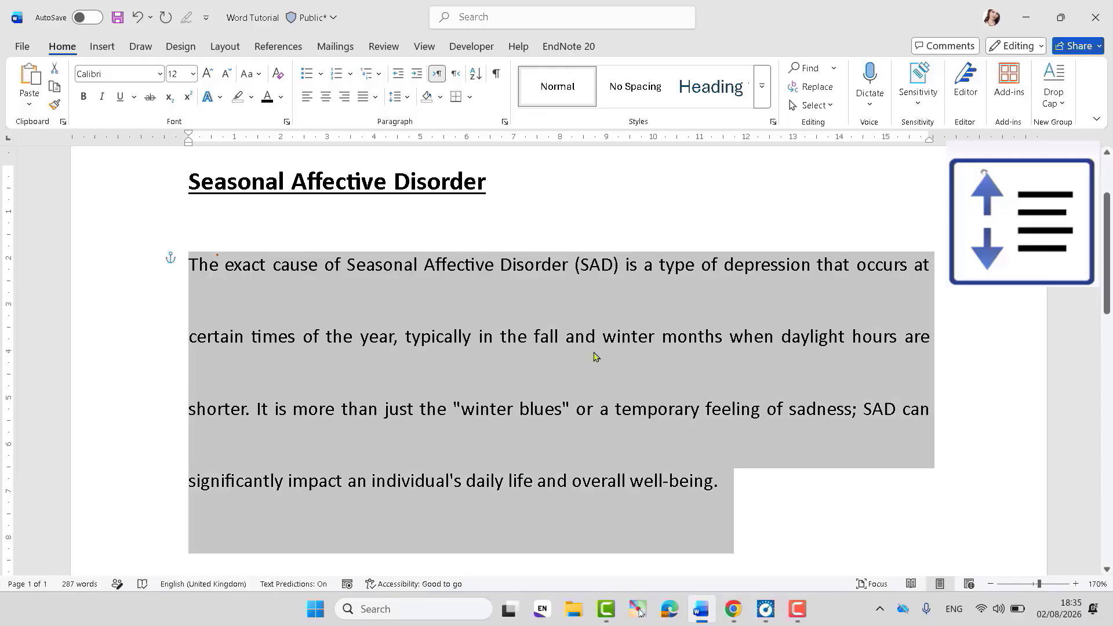
left_click(408, 97)
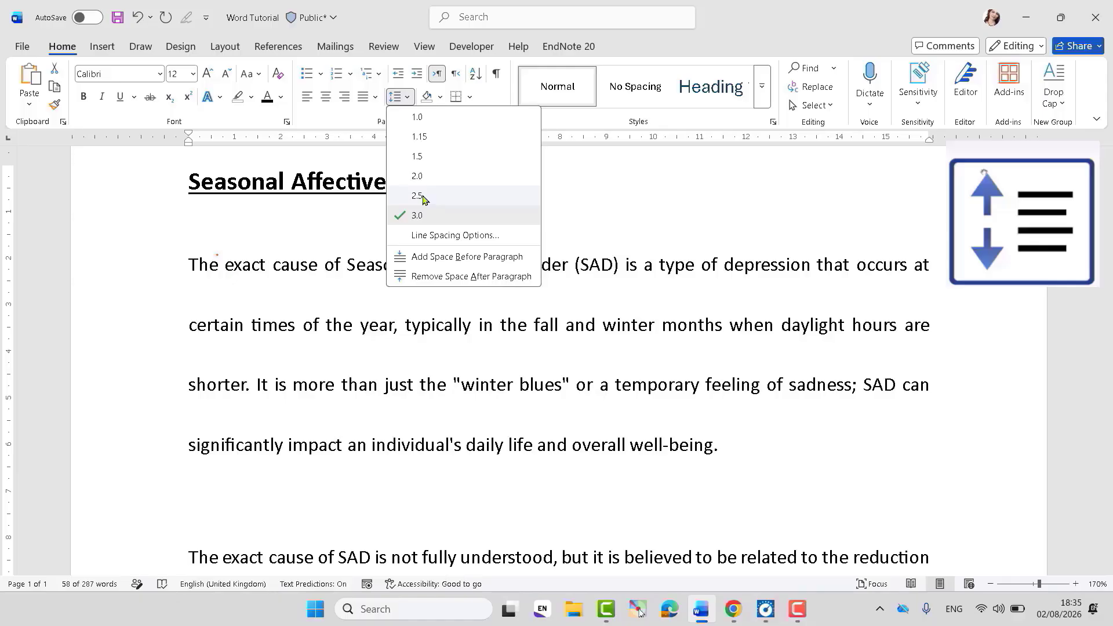
left_click(422, 198)
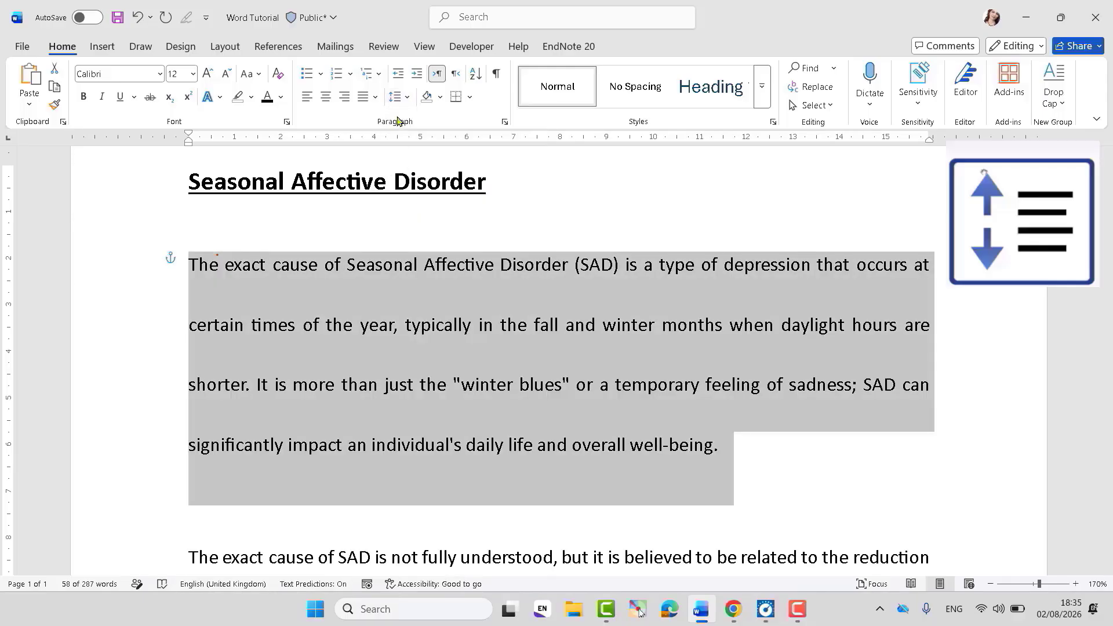
left_click(407, 97)
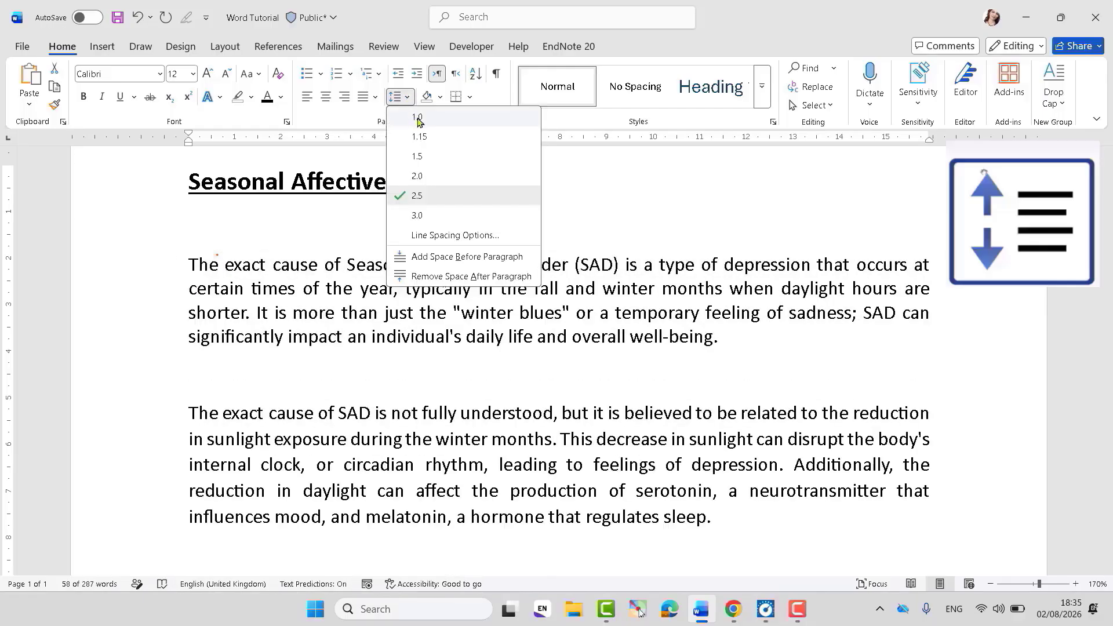
left_click(417, 119)
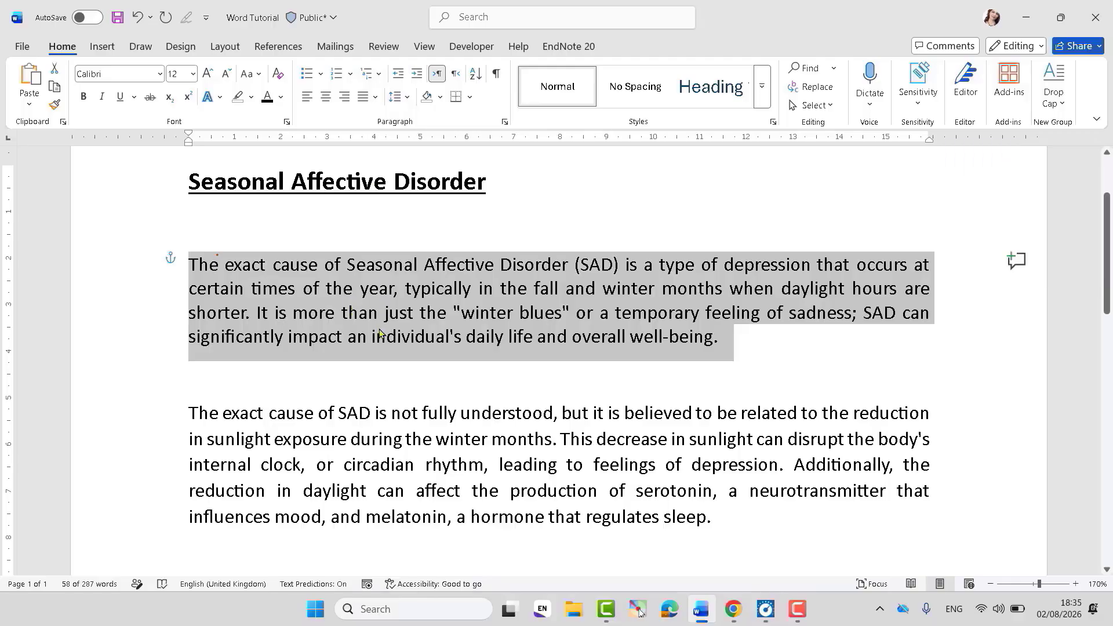
left_click(381, 331)
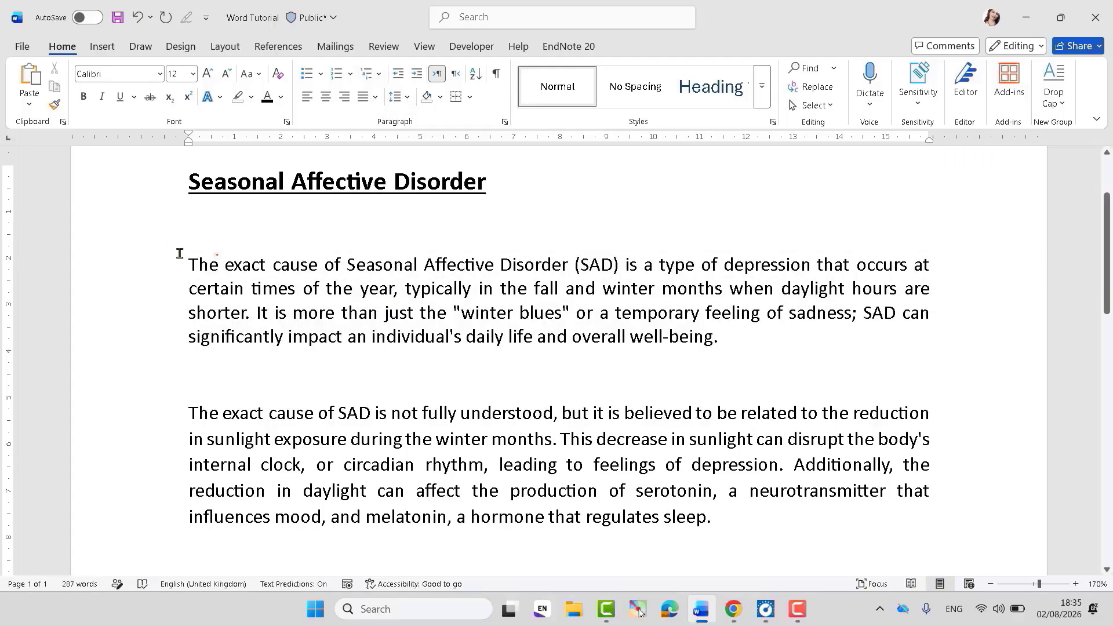
Step: Set the line spacing of the first paragraph and the empty line above it to 2.0
left_click_drag(186, 251, 725, 340)
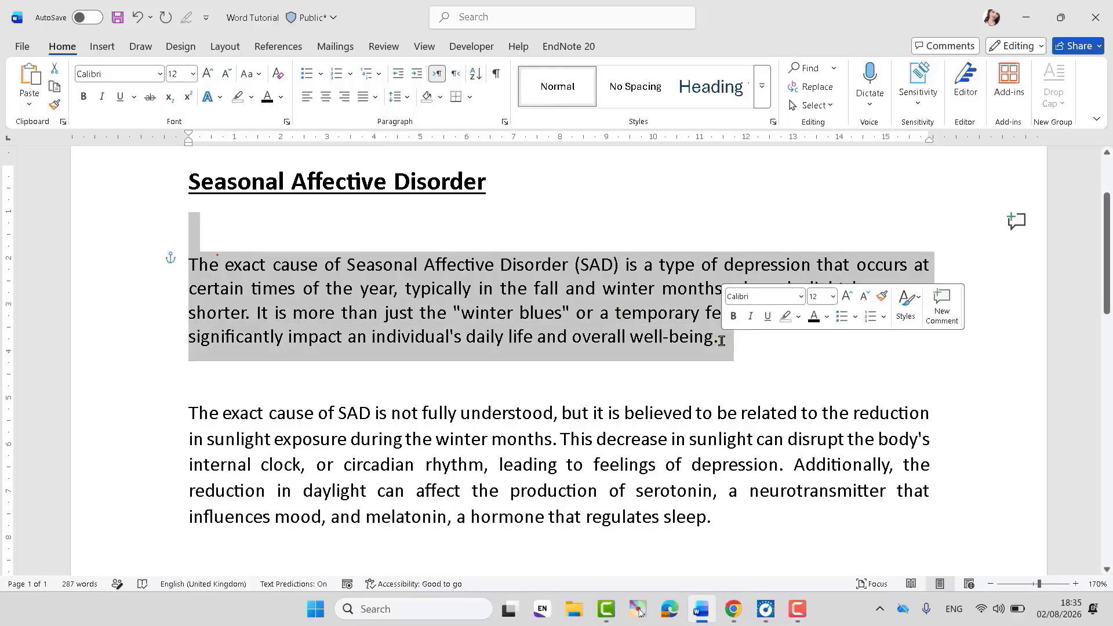
left_click(407, 98)
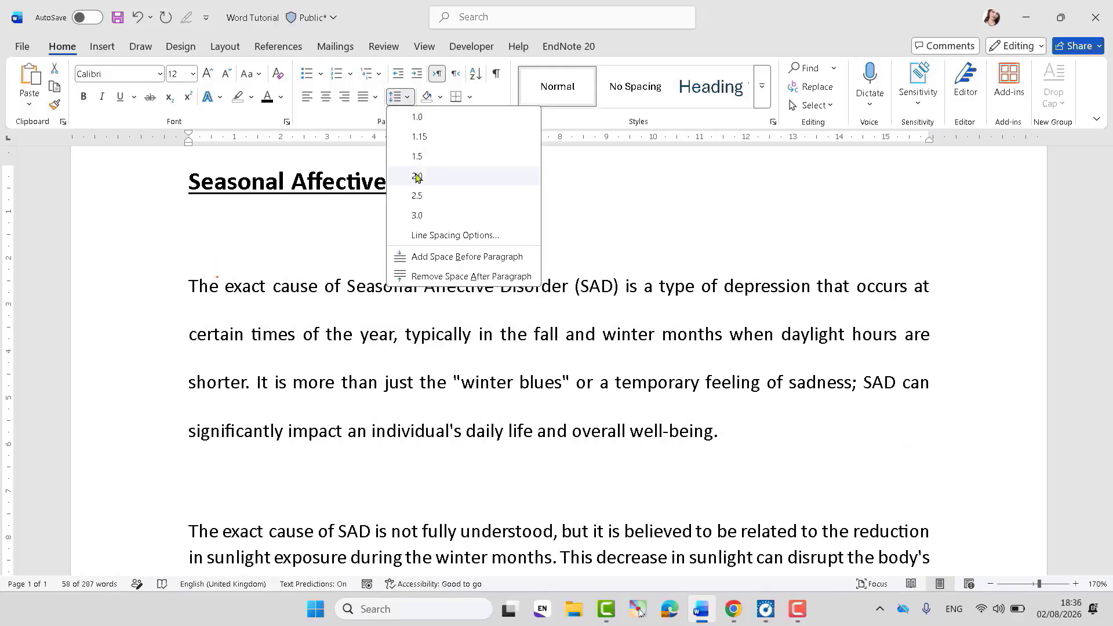
left_click(417, 176)
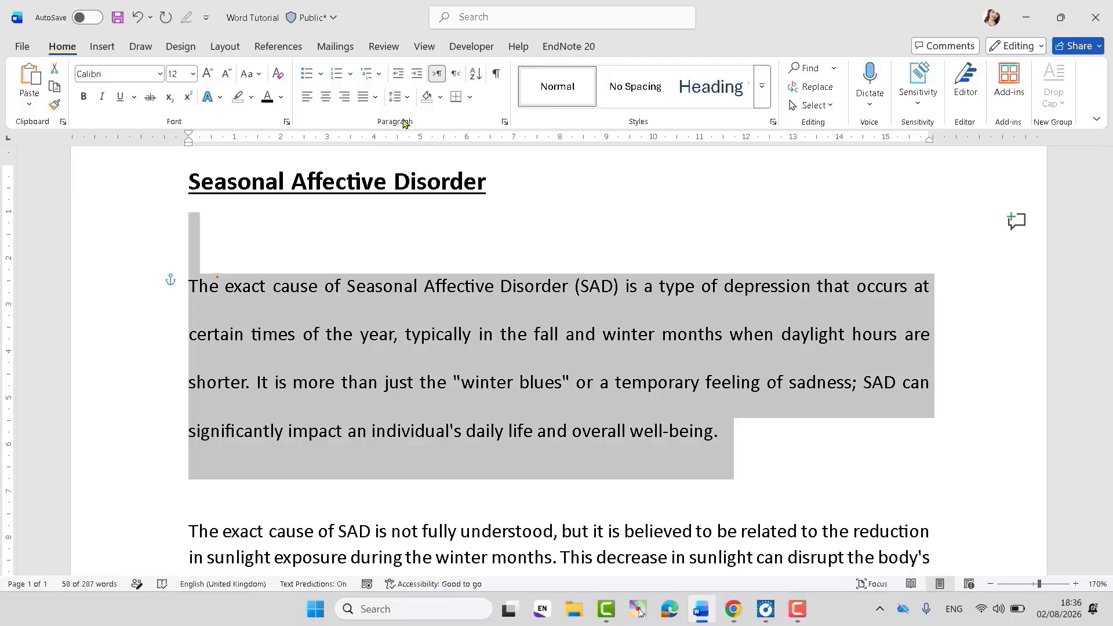
Step: Set the line spacing of the first paragraph and the empty line above it to 1.5, and remove that empty line
left_click(407, 98)
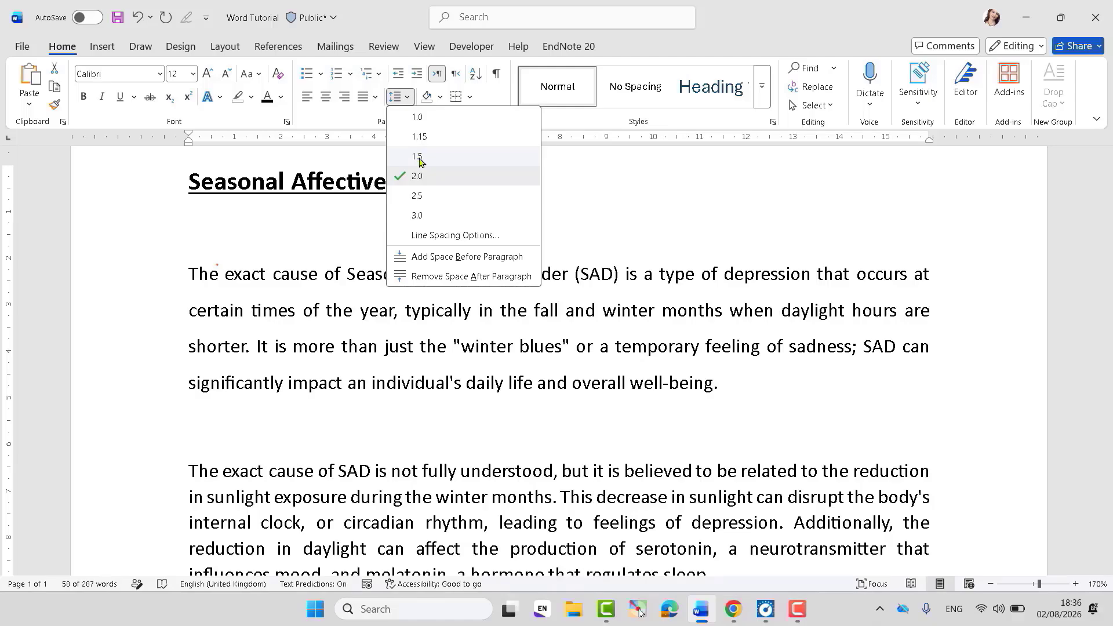
left_click(417, 157)
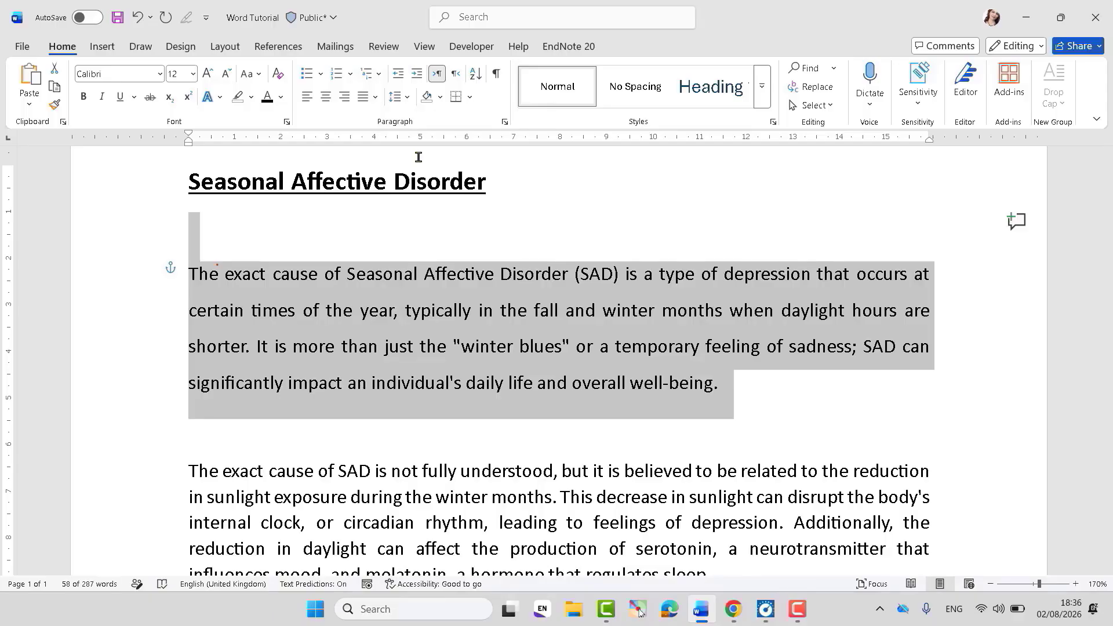
left_click(188, 275)
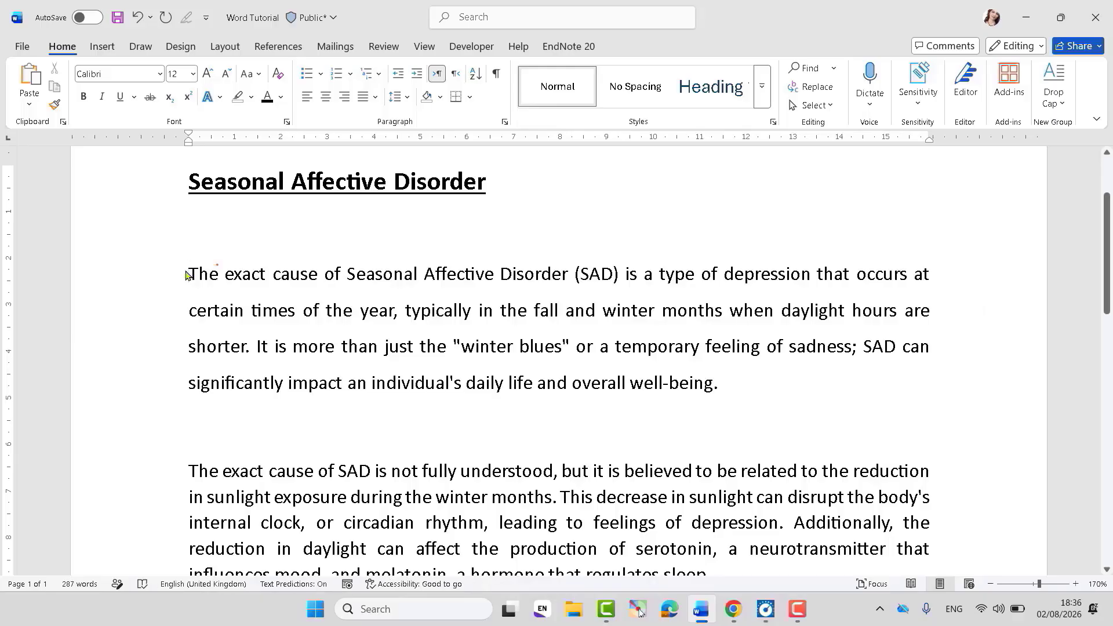
key("BackSpace")
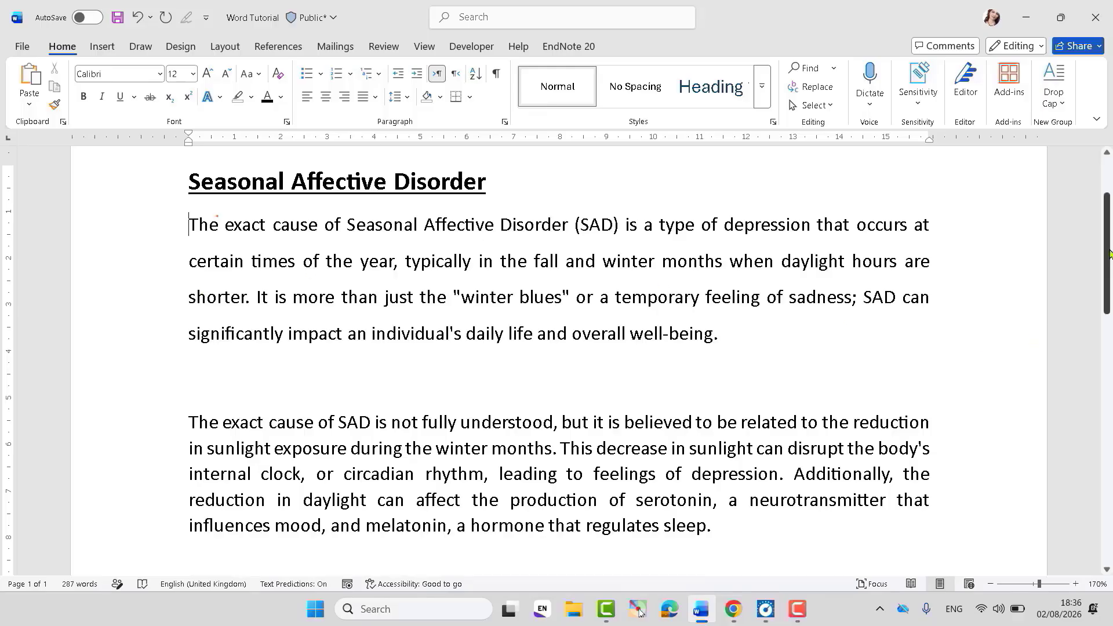
Step: Check which line spacing is applied to the first paragraph below the title
left_click_drag(1109, 255, 1108, 266)
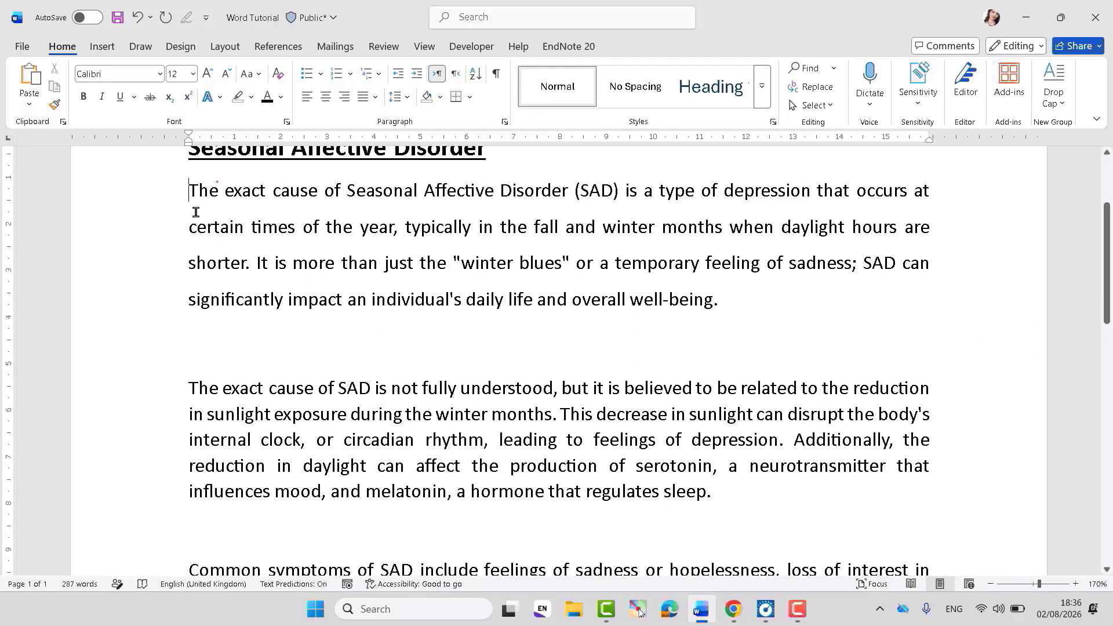
left_click_drag(187, 193, 728, 298)
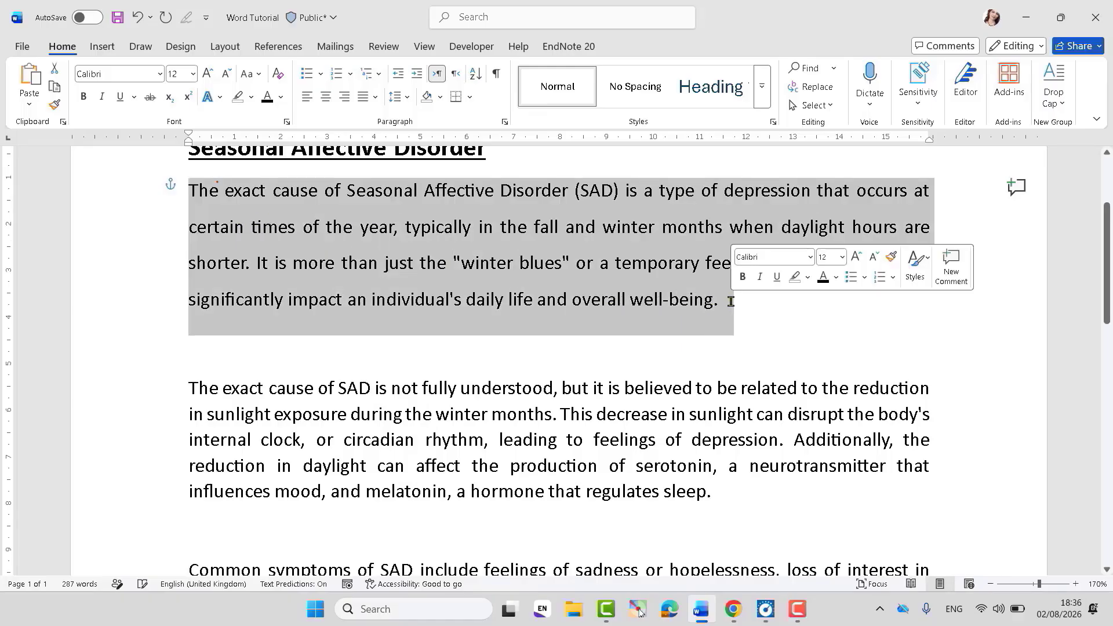
left_click(398, 97)
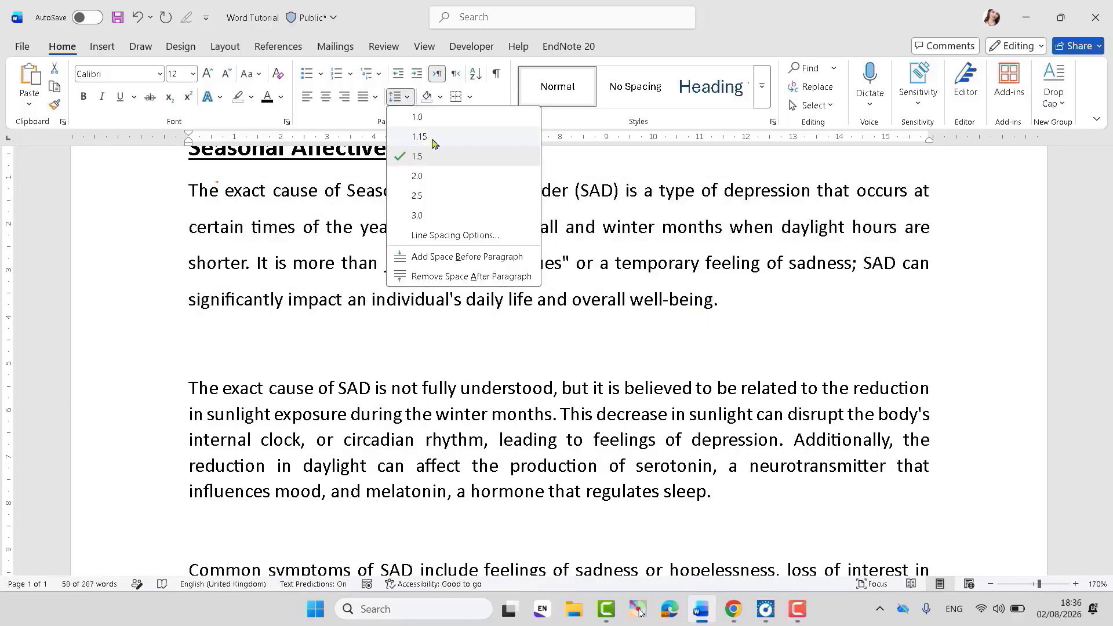
left_click(432, 372)
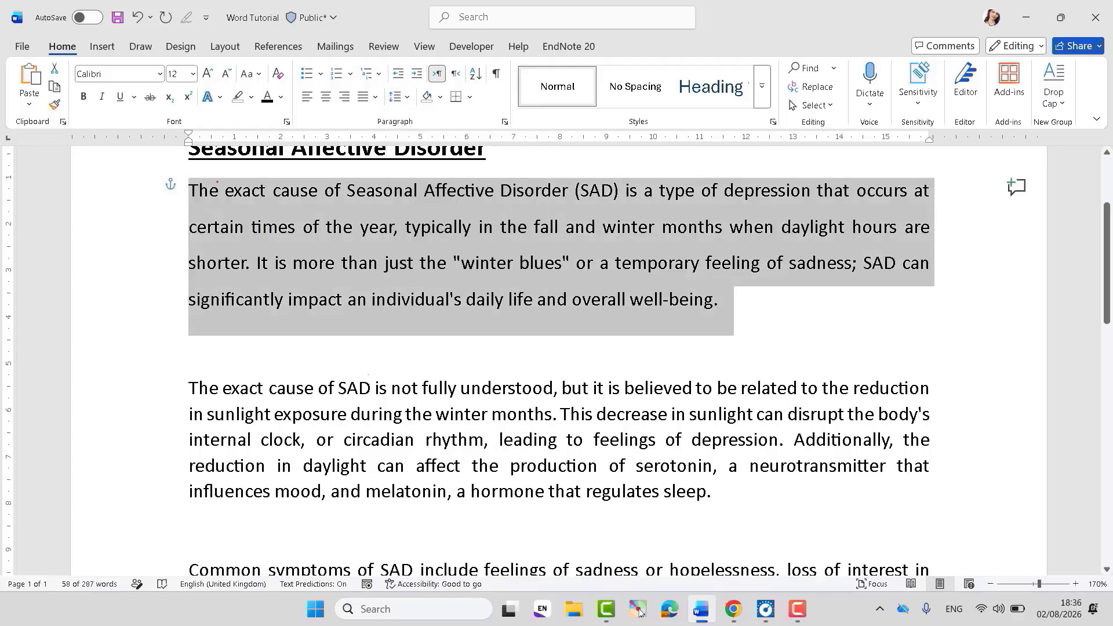
Step: Set the line spacing of the second paragraph, on the cause of SAD, to 1.0
left_click(236, 385)
left_click_drag(188, 385, 721, 490)
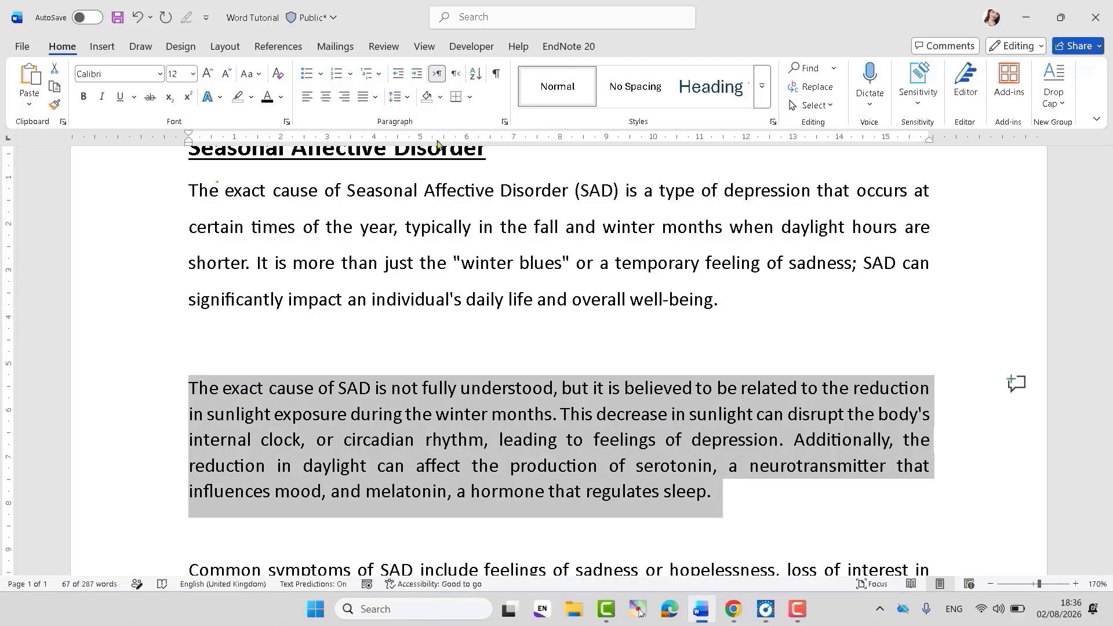
left_click(408, 97)
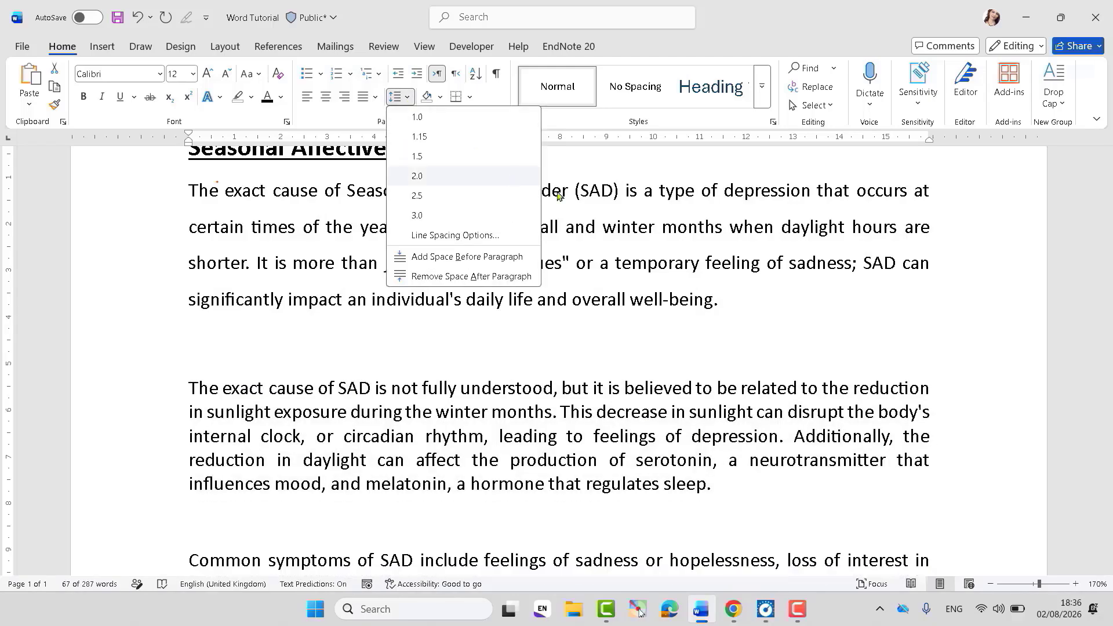
left_click(417, 117)
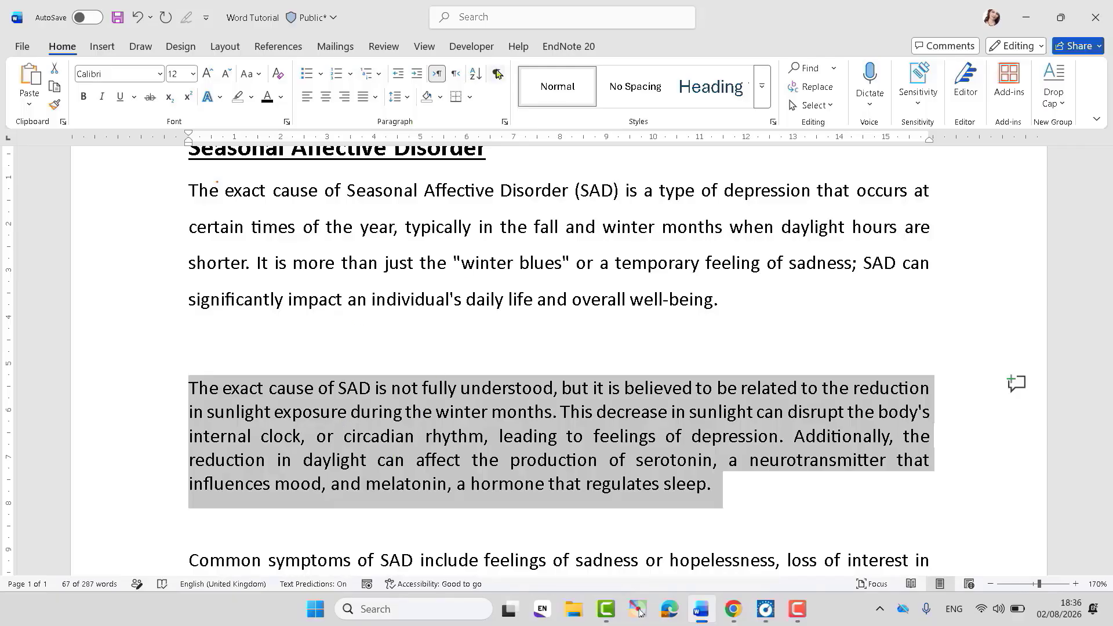
Step: Compare the line spacing settings of the second paragraph and the first paragraph
left_click(408, 97)
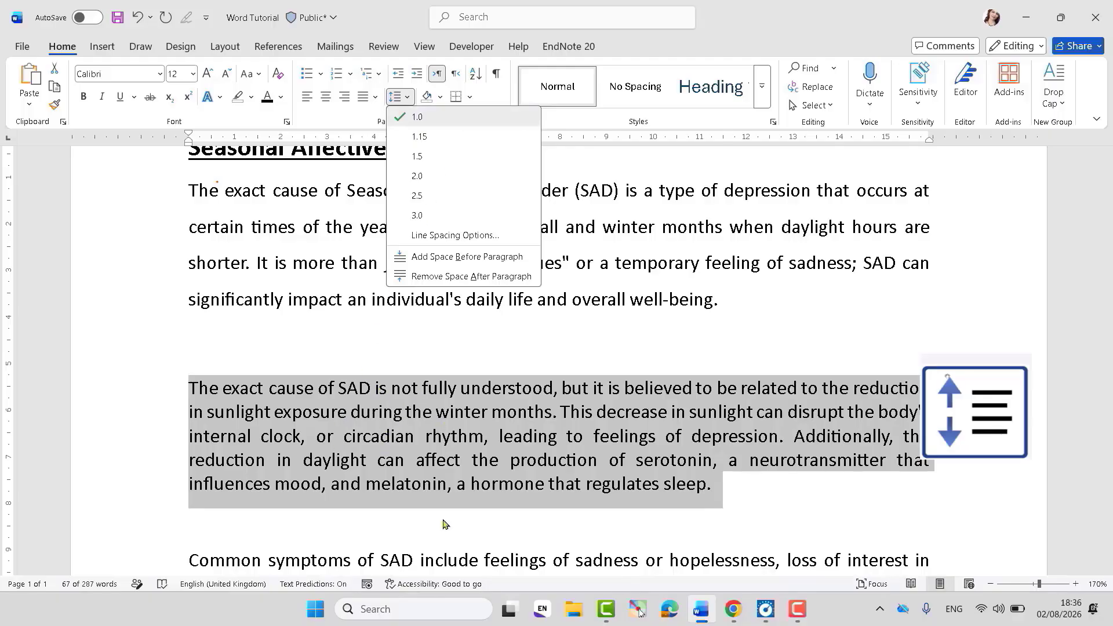
left_click(447, 451)
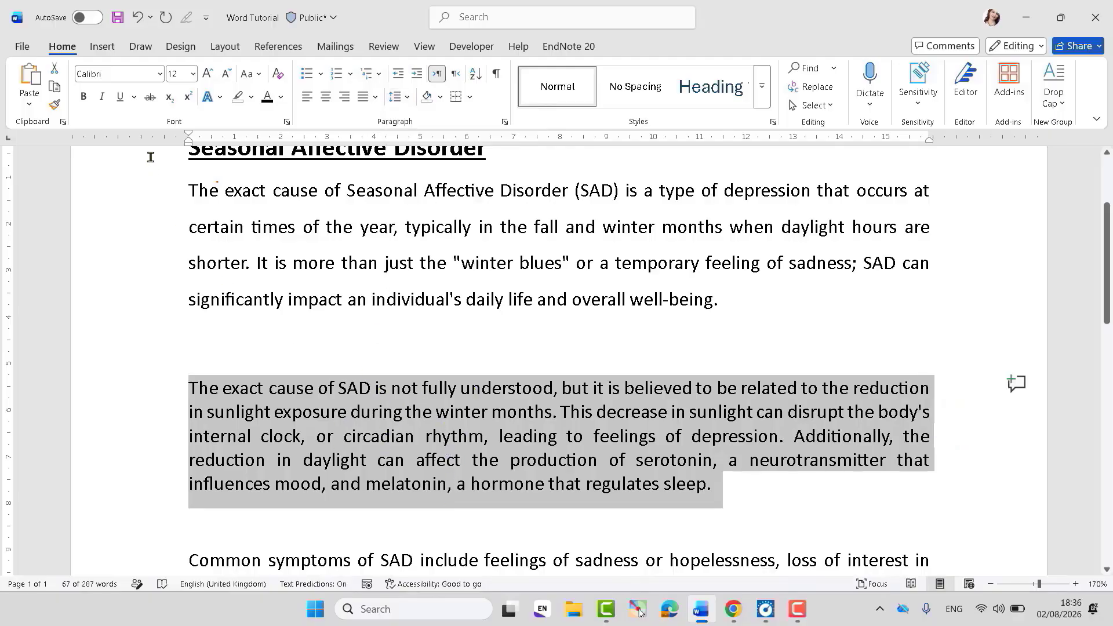
left_click(196, 190)
left_click_drag(193, 191, 771, 308)
left_click(408, 97)
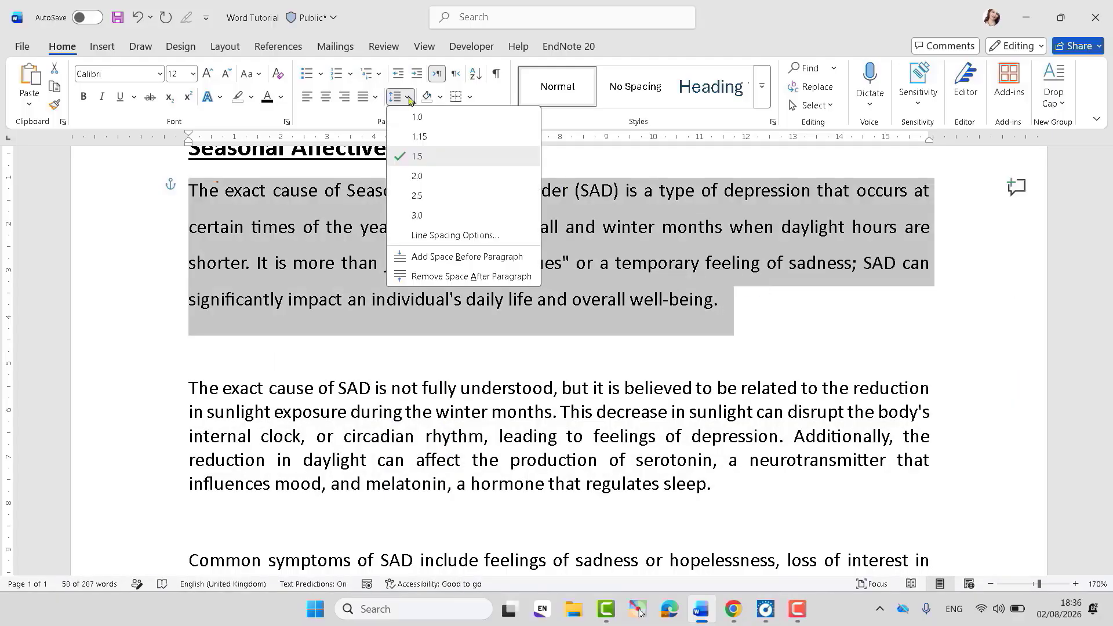
left_click(54, 105)
left_click_drag(189, 380, 722, 492)
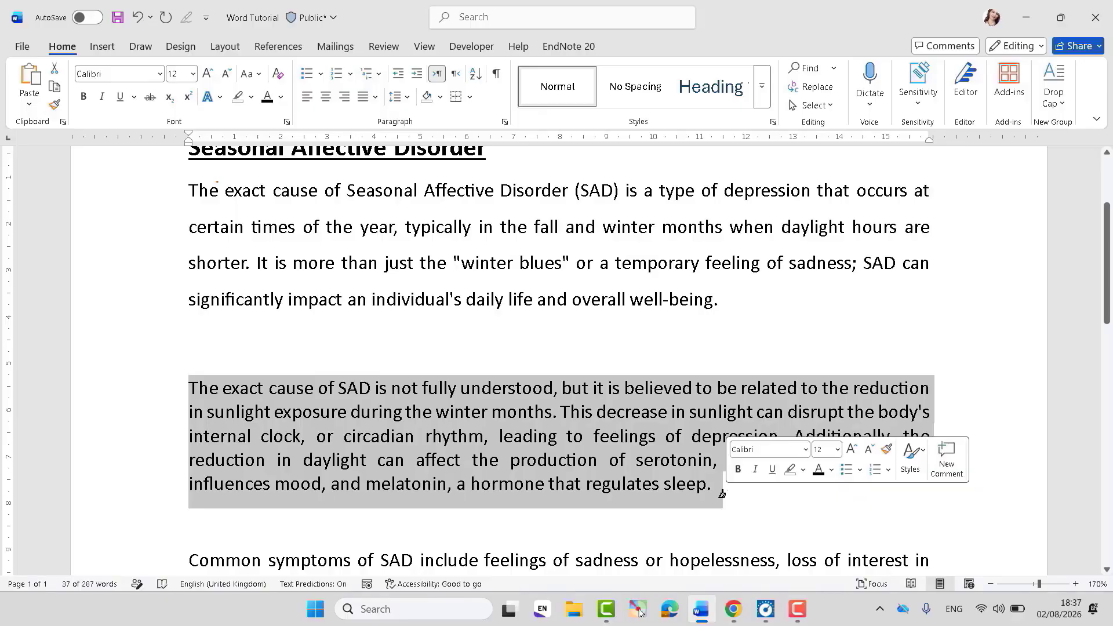
left_click(722, 493)
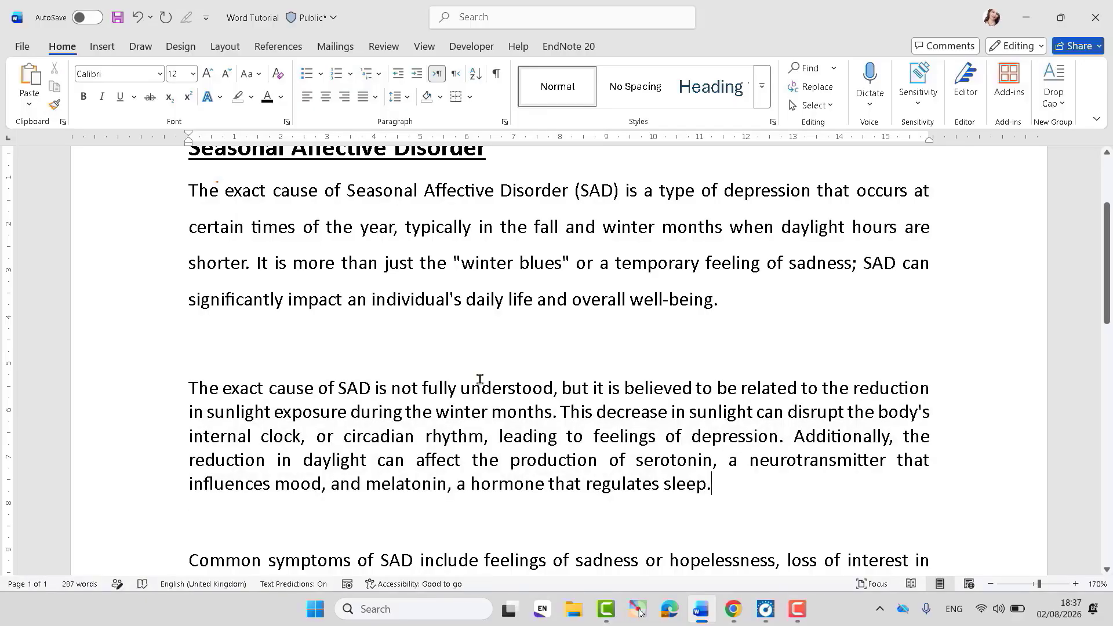
Step: Set the line spacing of the entire document to 1.5
key("ctrl+a")
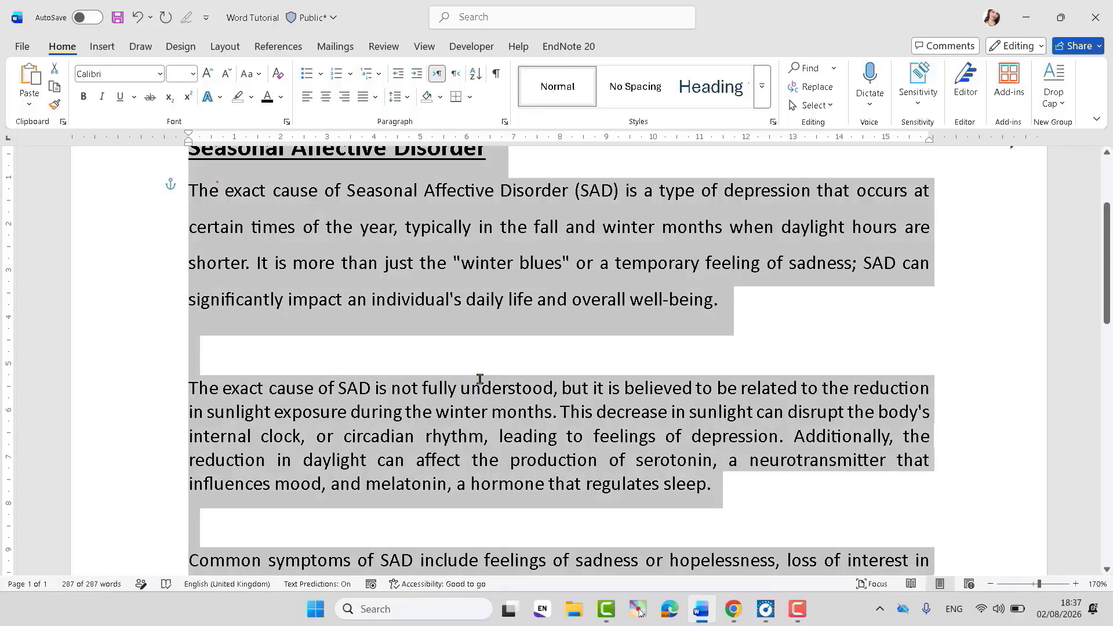
left_click(408, 97)
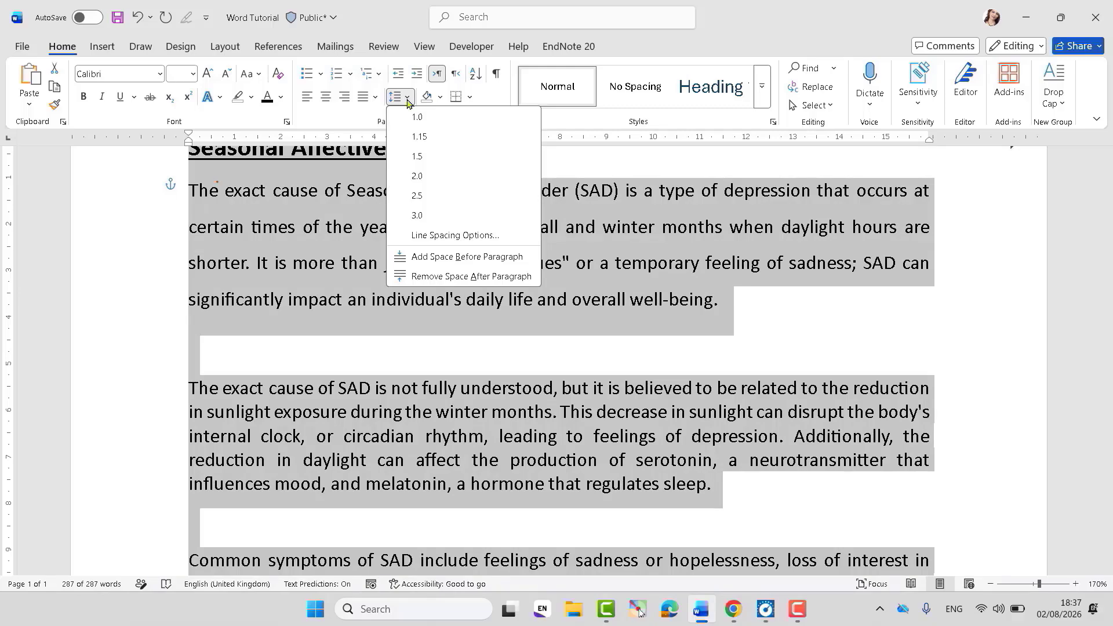
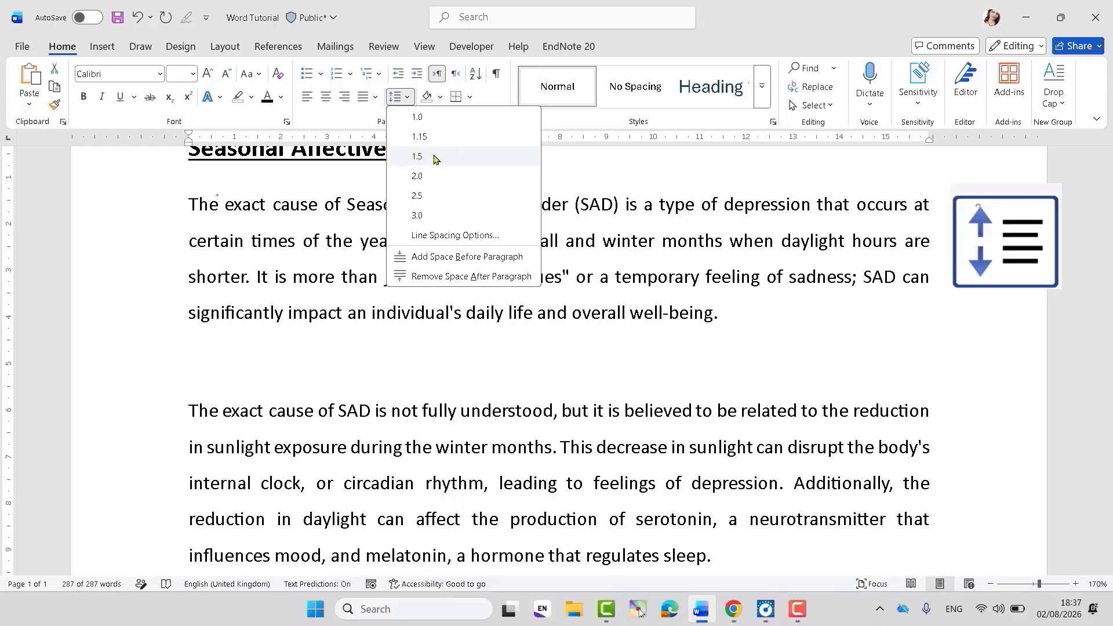
left_click(436, 159)
left_click(520, 296)
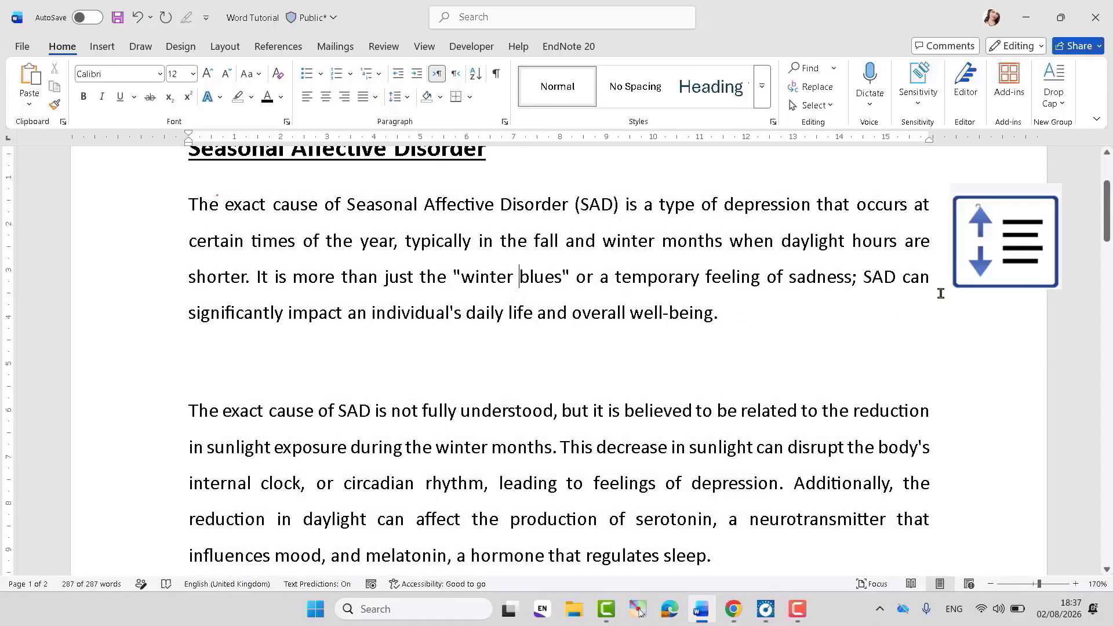
Step: Check the line spacing applied to the paragraph about treatment for SAD
left_click_drag(1110, 204, 1110, 290)
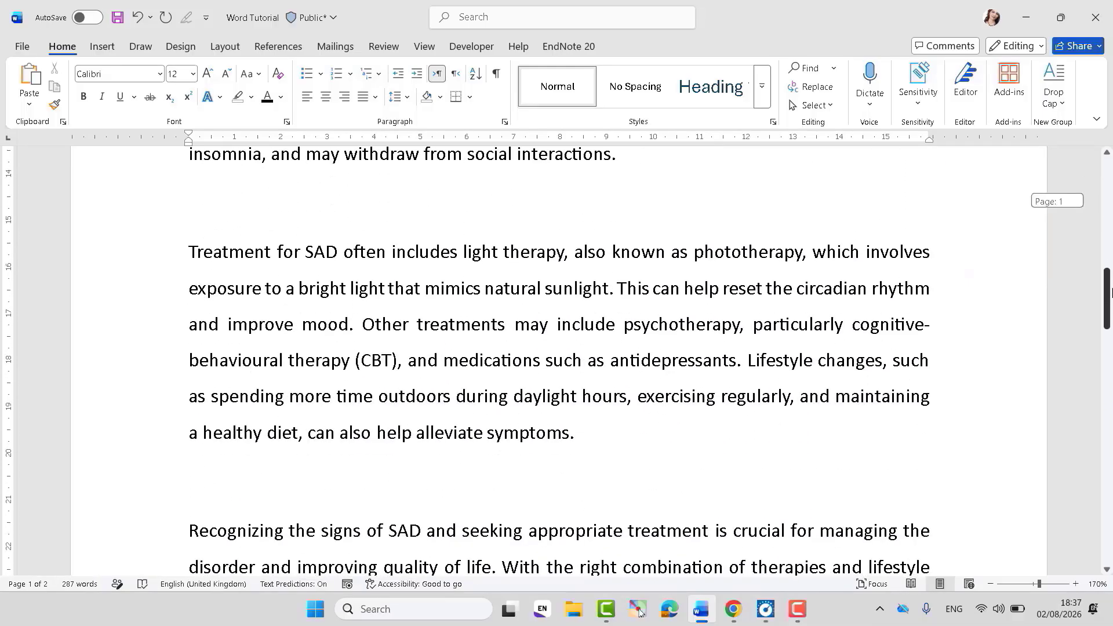
left_click_drag(186, 251, 582, 426)
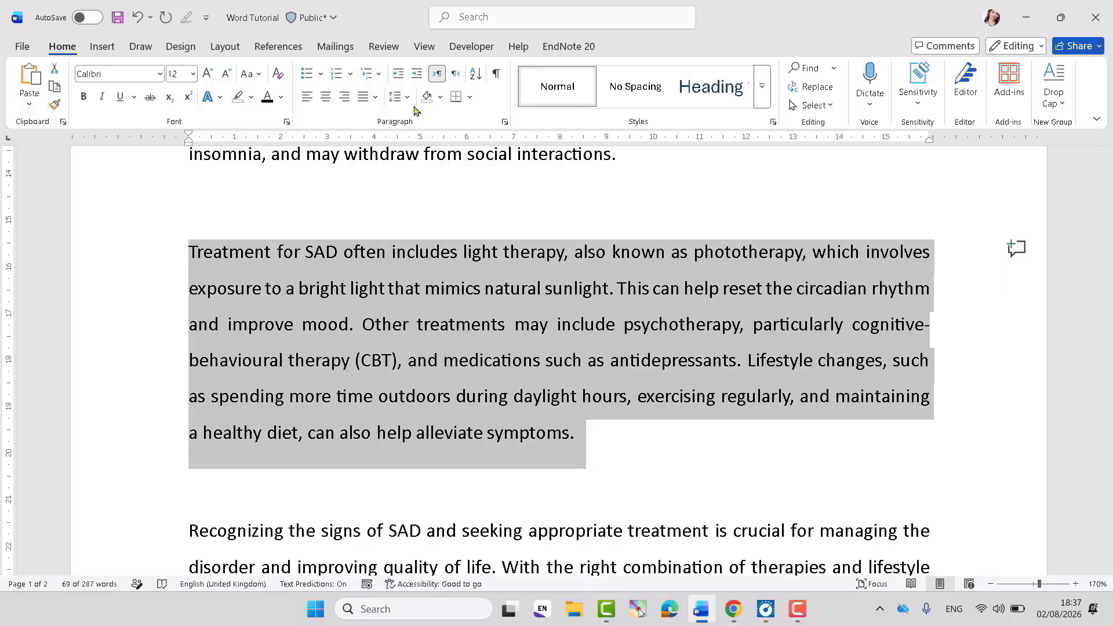
left_click(399, 96)
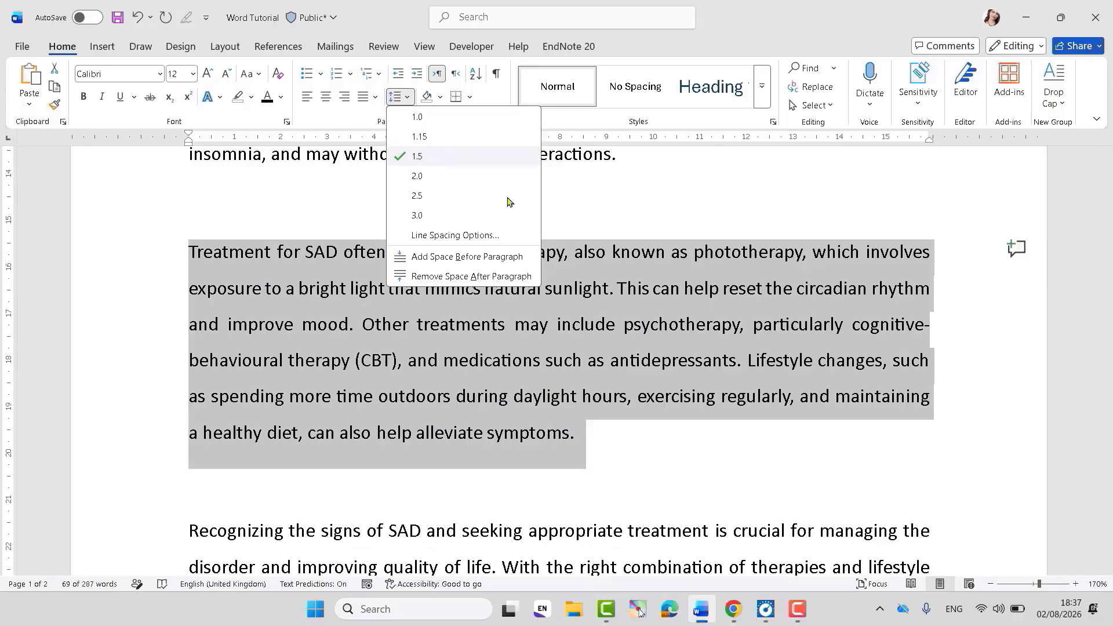
left_click(616, 432)
Step: Check the line spacing applied to the closing paragraph about recognizing the signs of SAD
left_click_drag(1109, 297, 1108, 333)
left_click(457, 373)
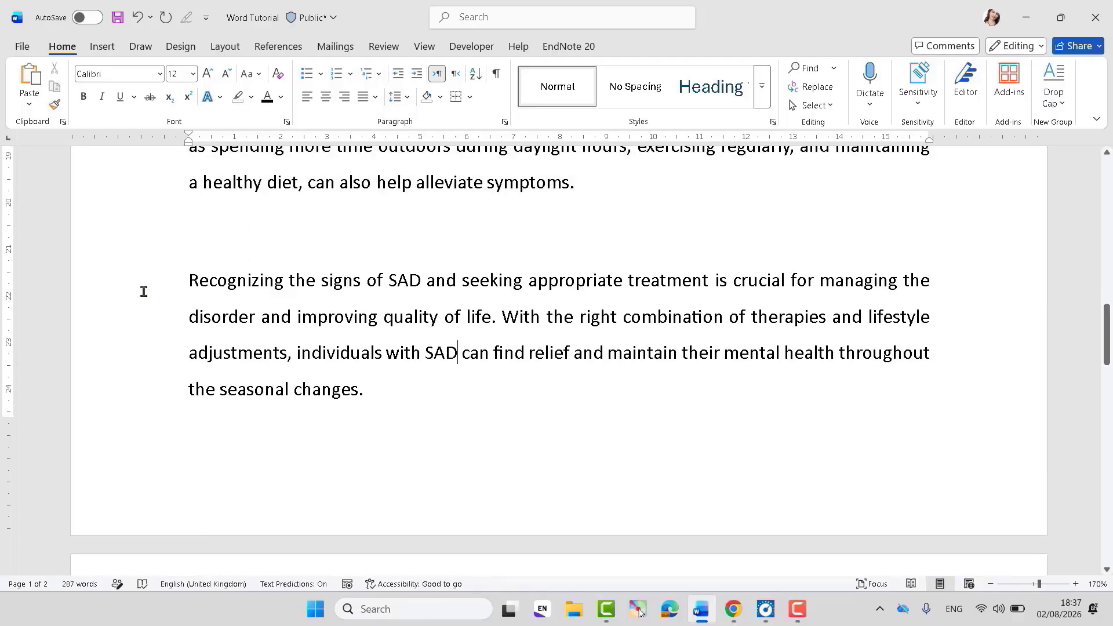
left_click_drag(191, 280, 377, 380)
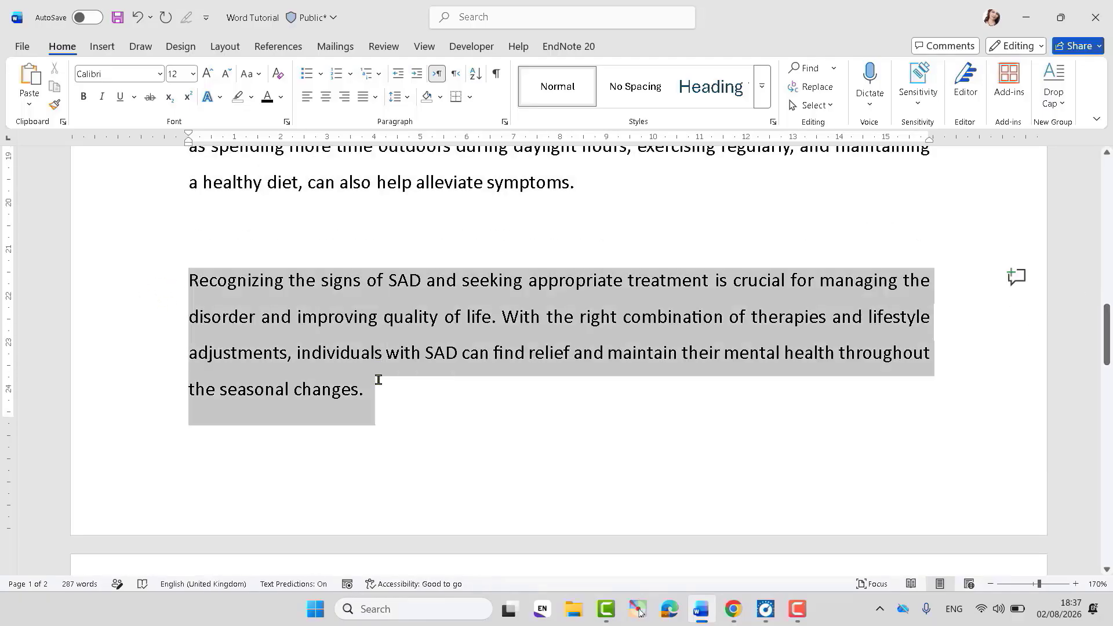
left_click(407, 98)
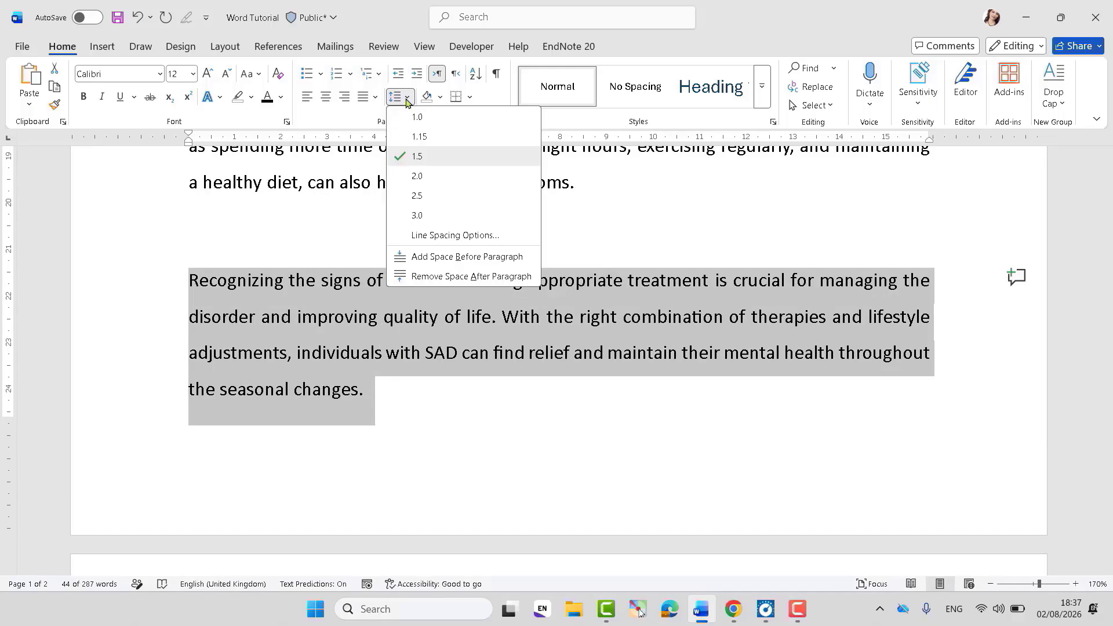
left_click(344, 344)
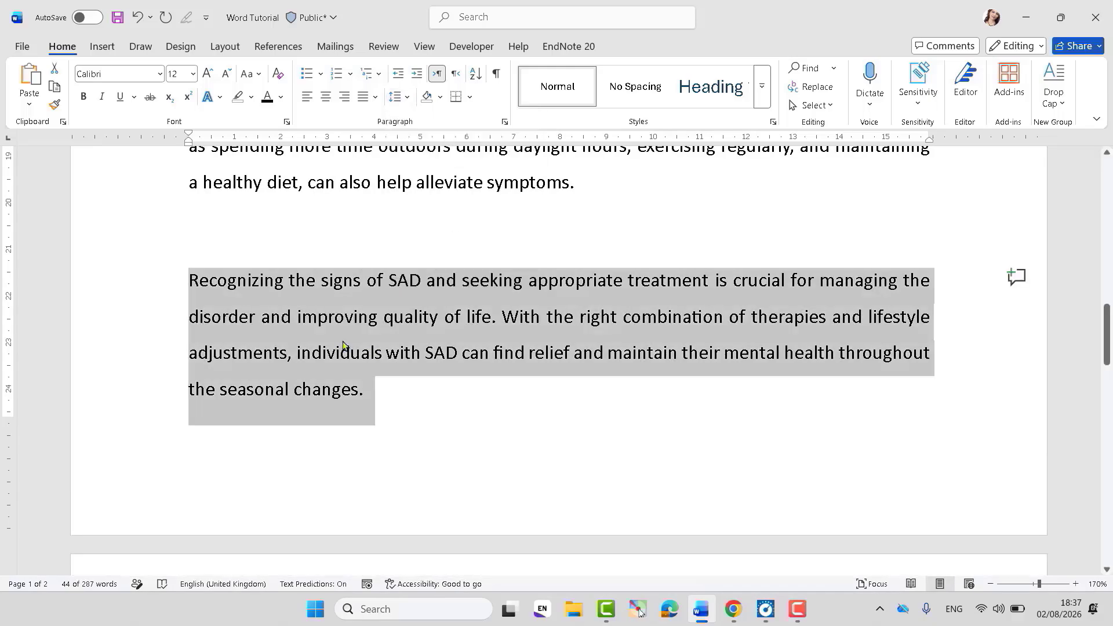
left_click(344, 345)
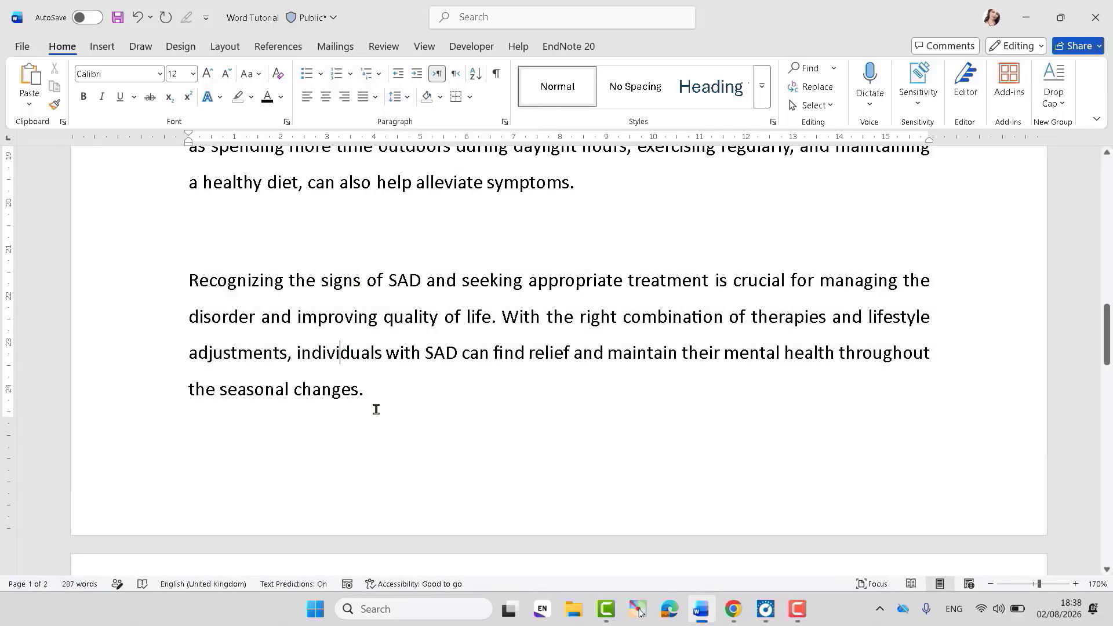
triple_click(189, 289)
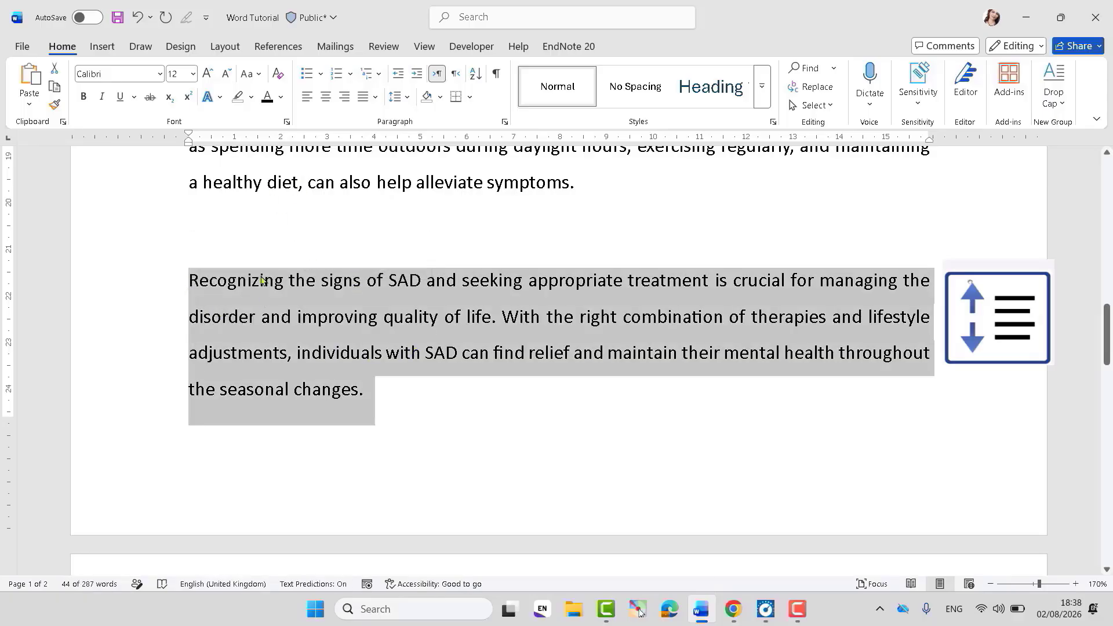
left_click(355, 298)
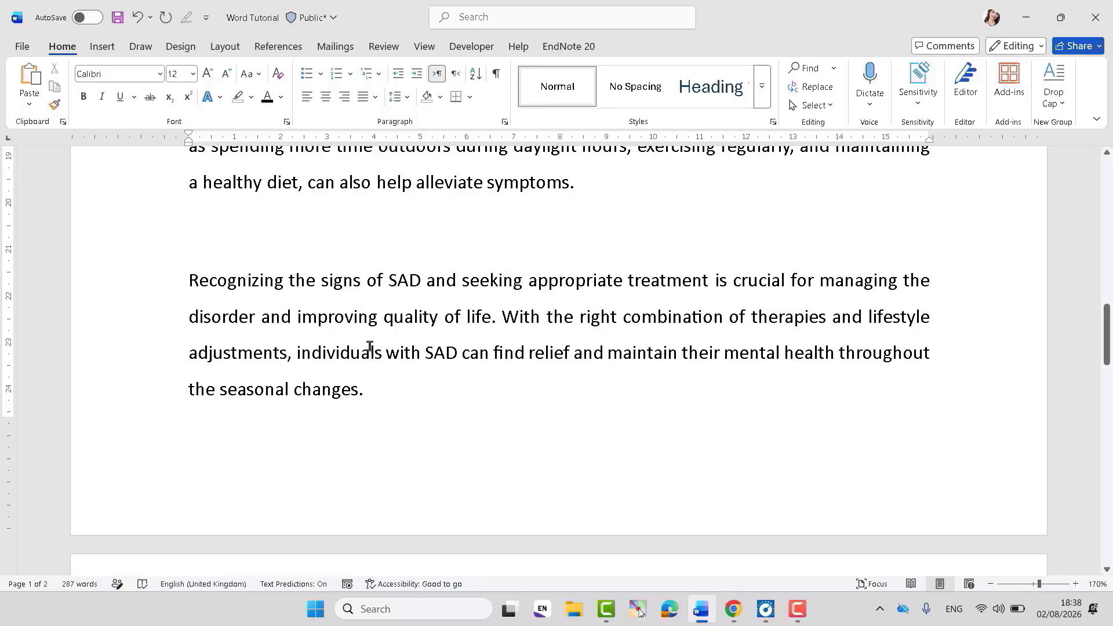
Step: Check the first paragraph's line spacing again, review the second paragraph and return to the document's title
left_click_drag(1108, 352, 1108, 199)
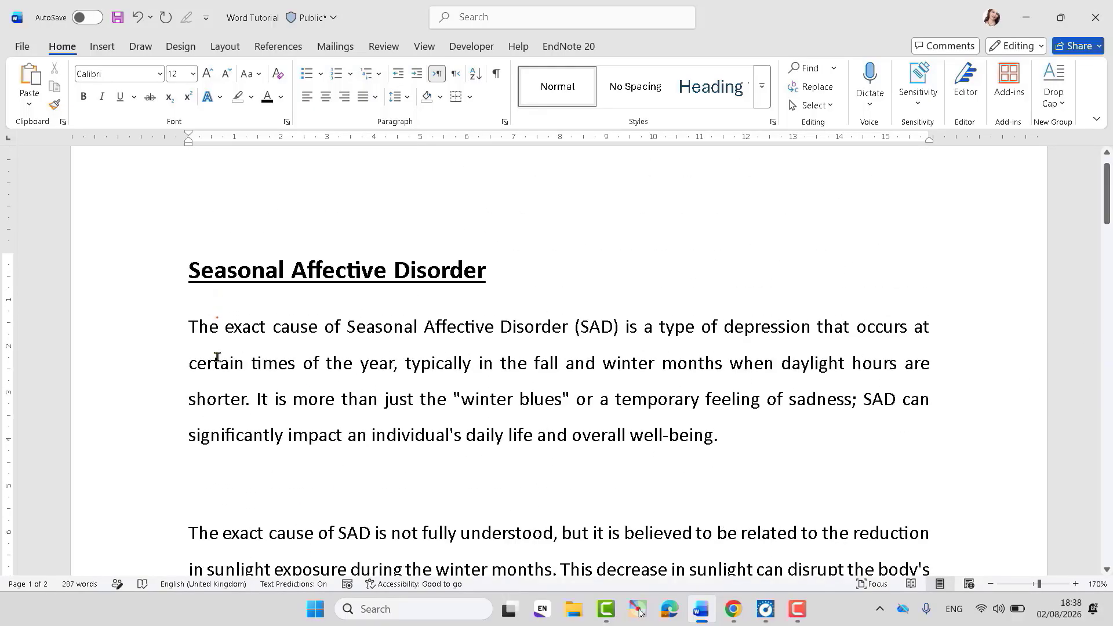
left_click_drag(190, 326, 728, 435)
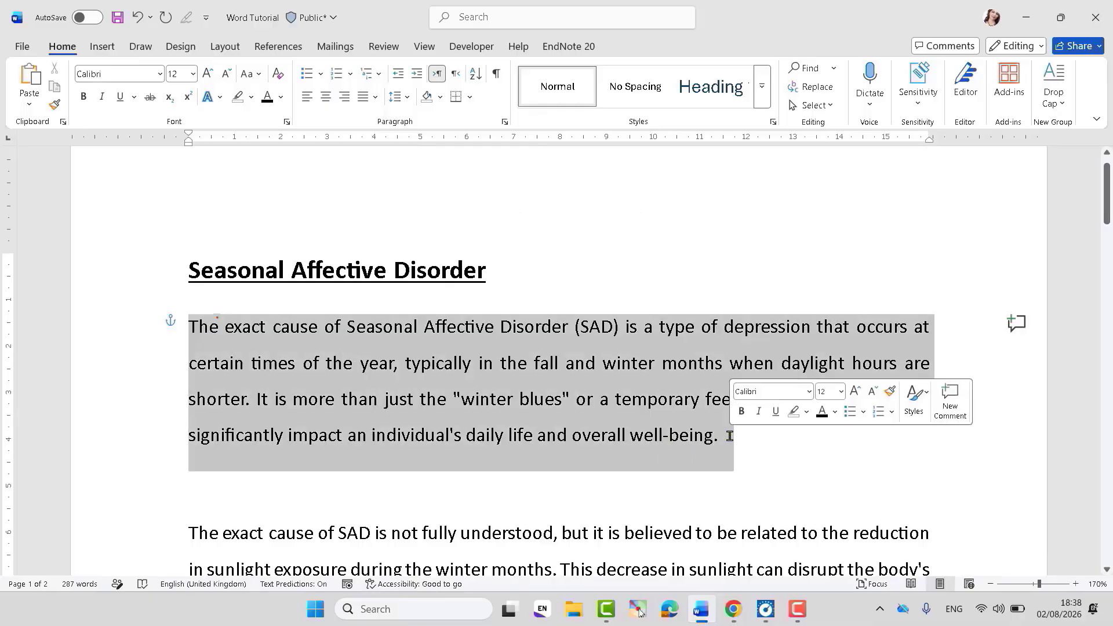
left_click(407, 97)
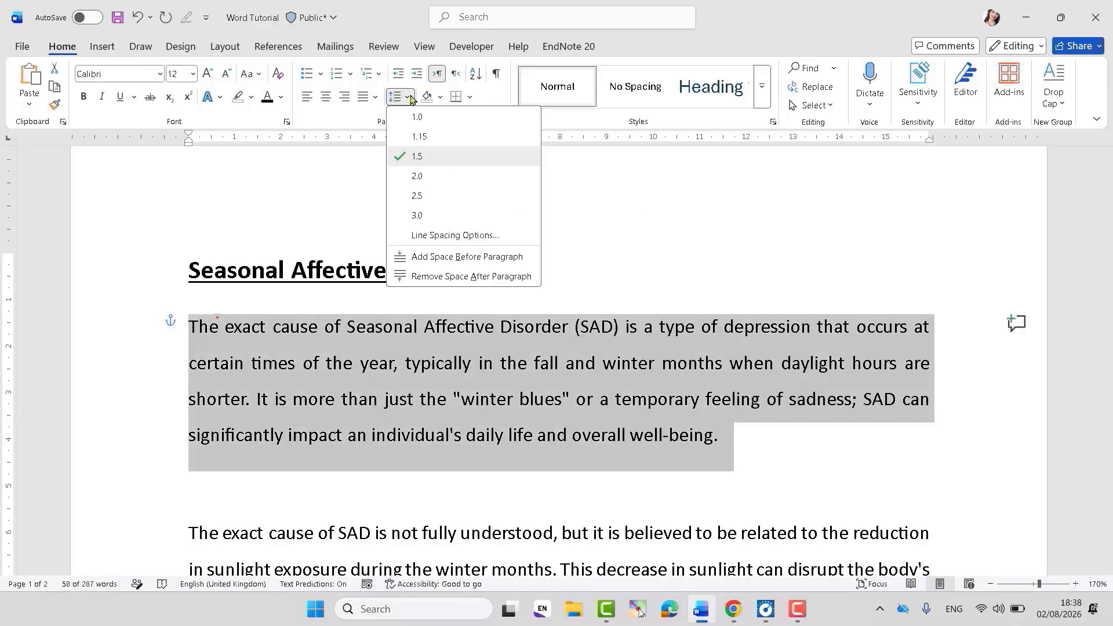
left_click(774, 279)
left_click_drag(1107, 208, 1108, 245)
left_click_drag(190, 270, 727, 415)
left_click(659, 318)
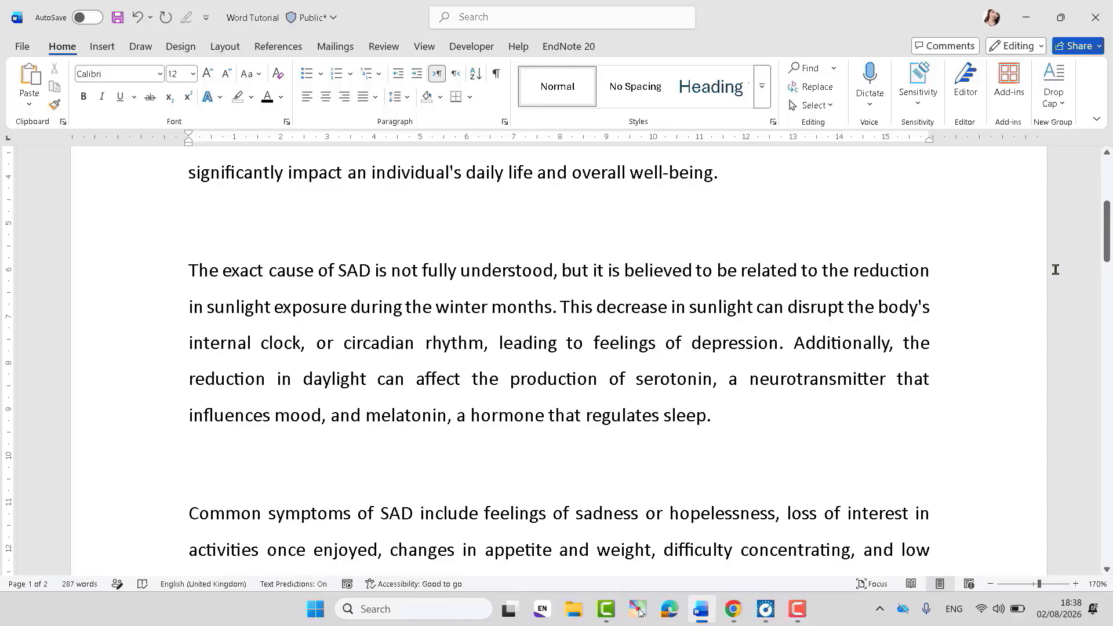
left_click_drag(1107, 254, 1093, 184)
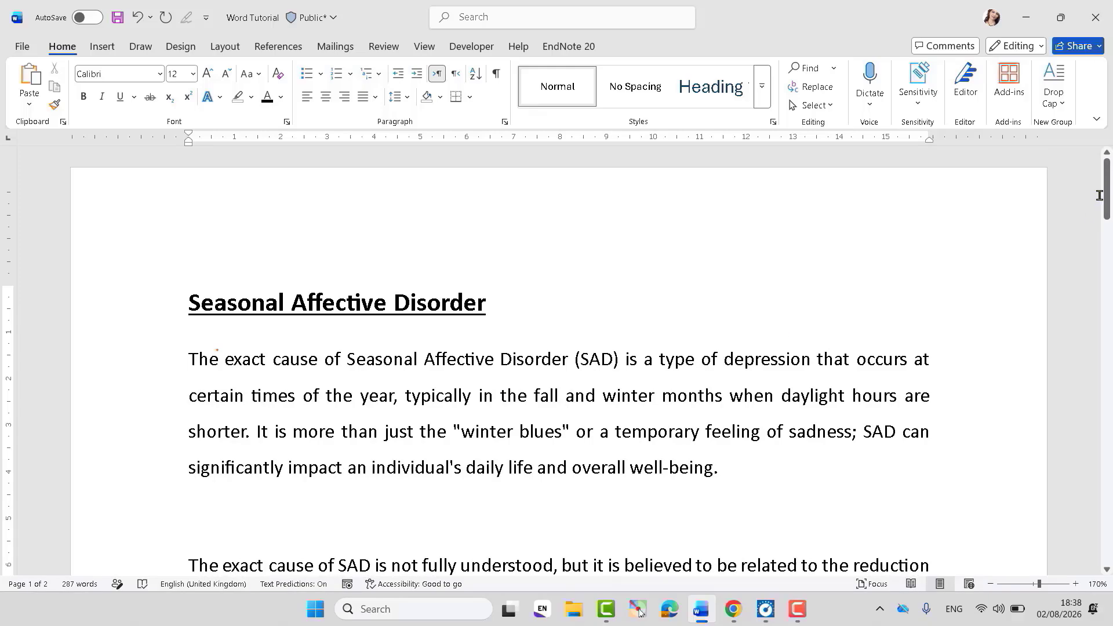
Step: Apply a Dropped drop cap to the first letter of the opening paragraph below the title
left_click_drag(1102, 197, 1103, 204)
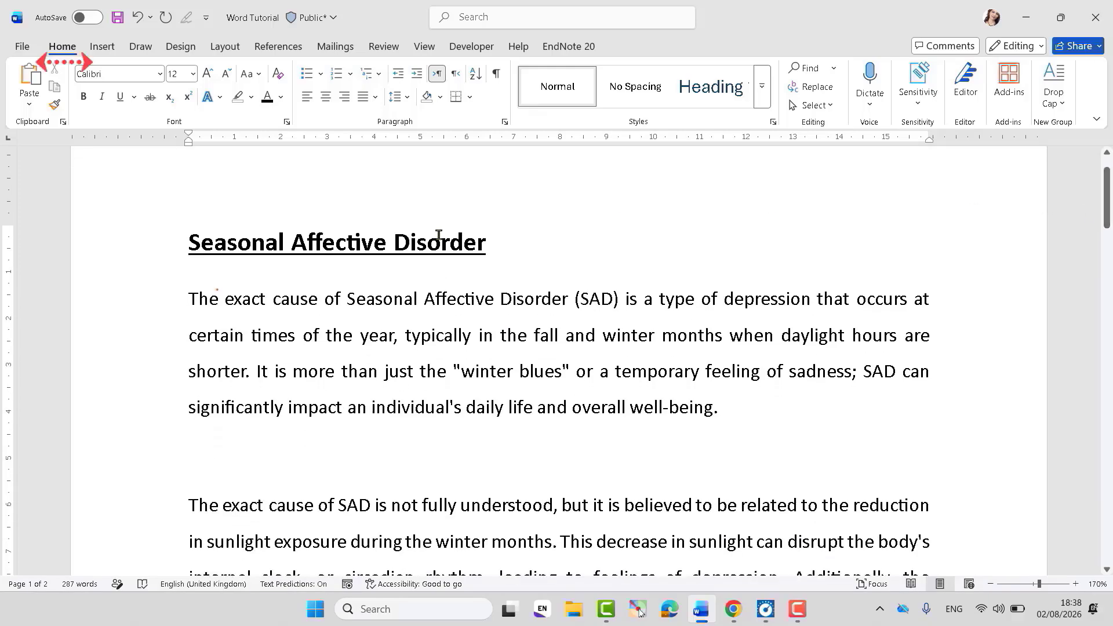
left_click(182, 296)
left_click_drag(190, 299, 199, 301)
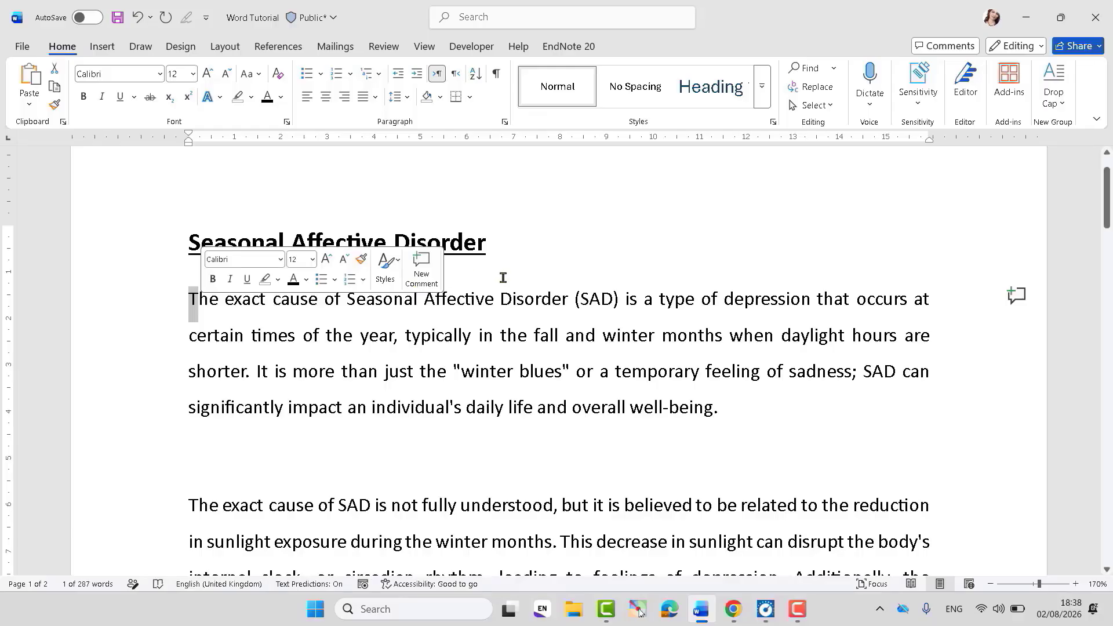
left_click(1064, 104)
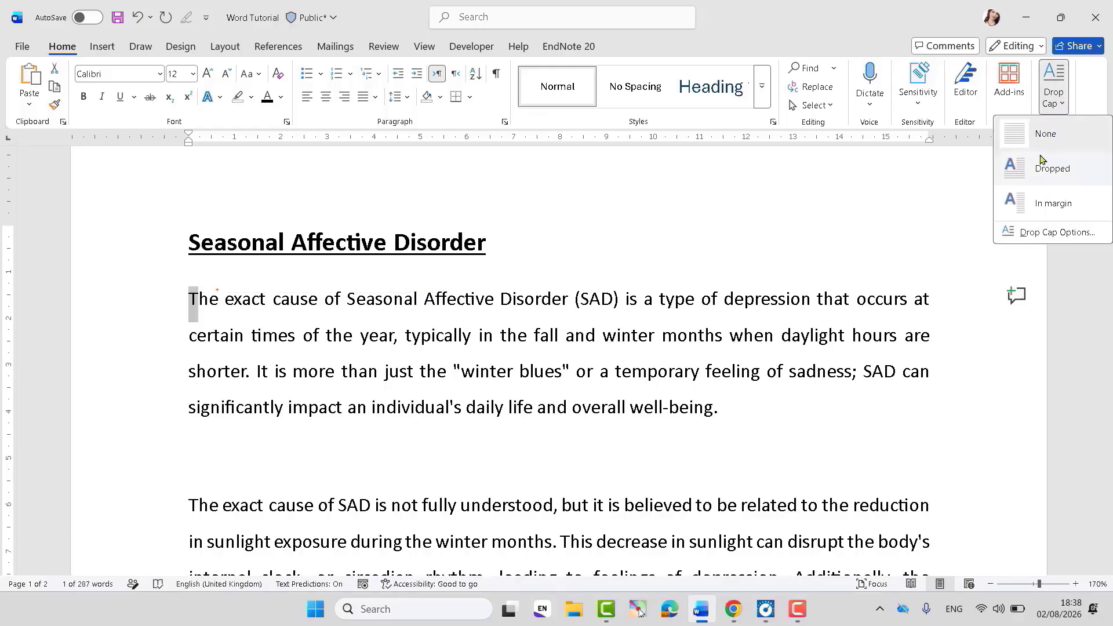
left_click(1032, 169)
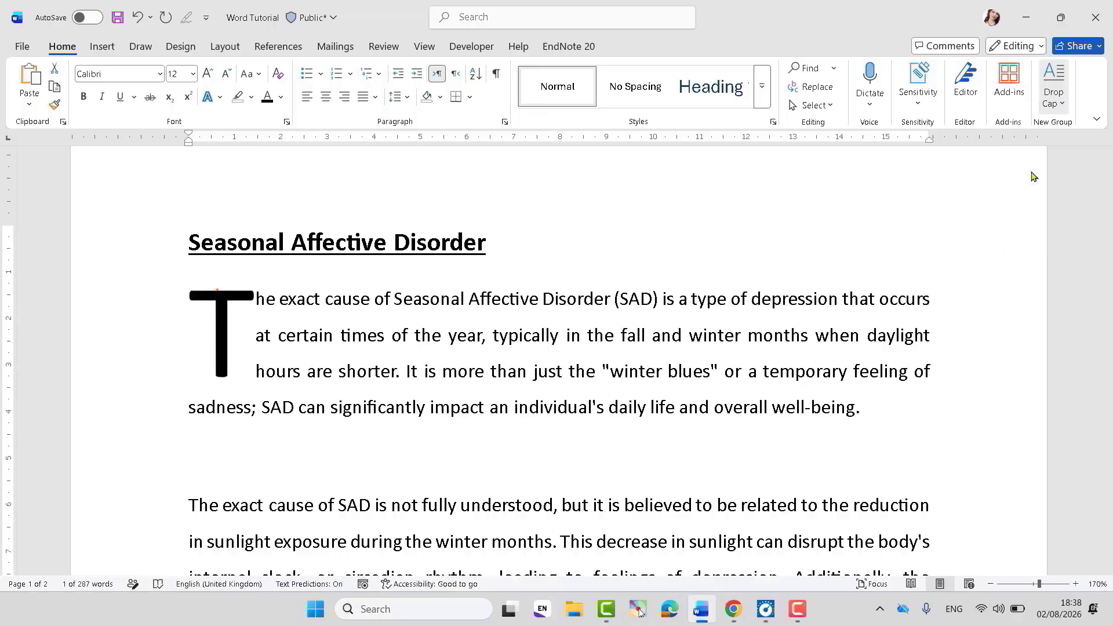
left_click(733, 431)
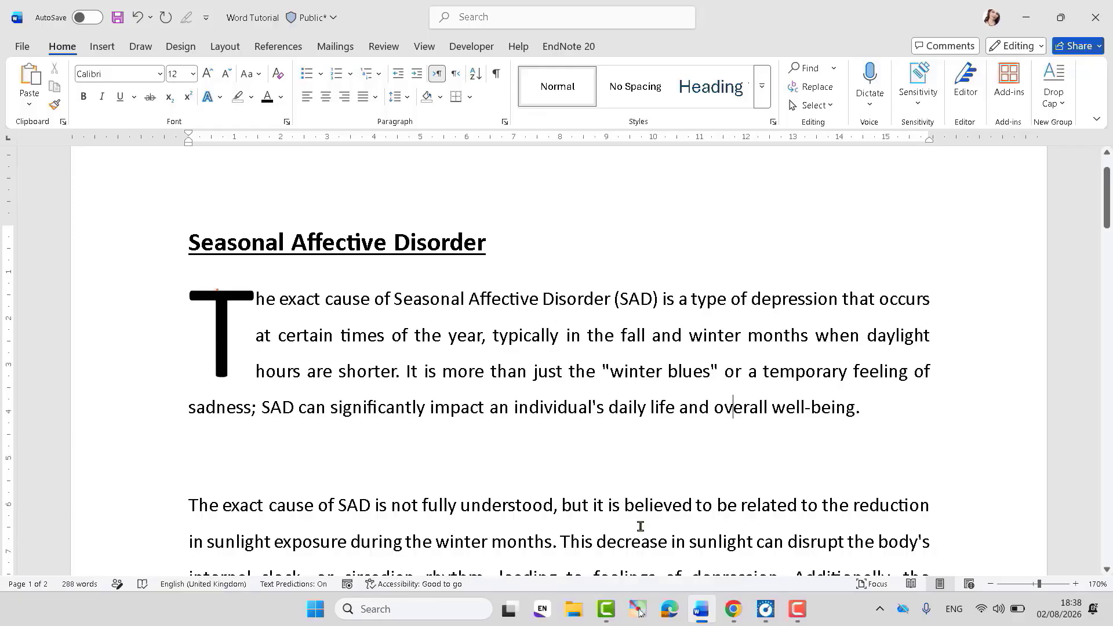
Step: Try a Dropped drop cap on the "R" of the closing paragraph about recognizing the signs of SAD, and undo it
left_click_drag(1107, 211, 1100, 358)
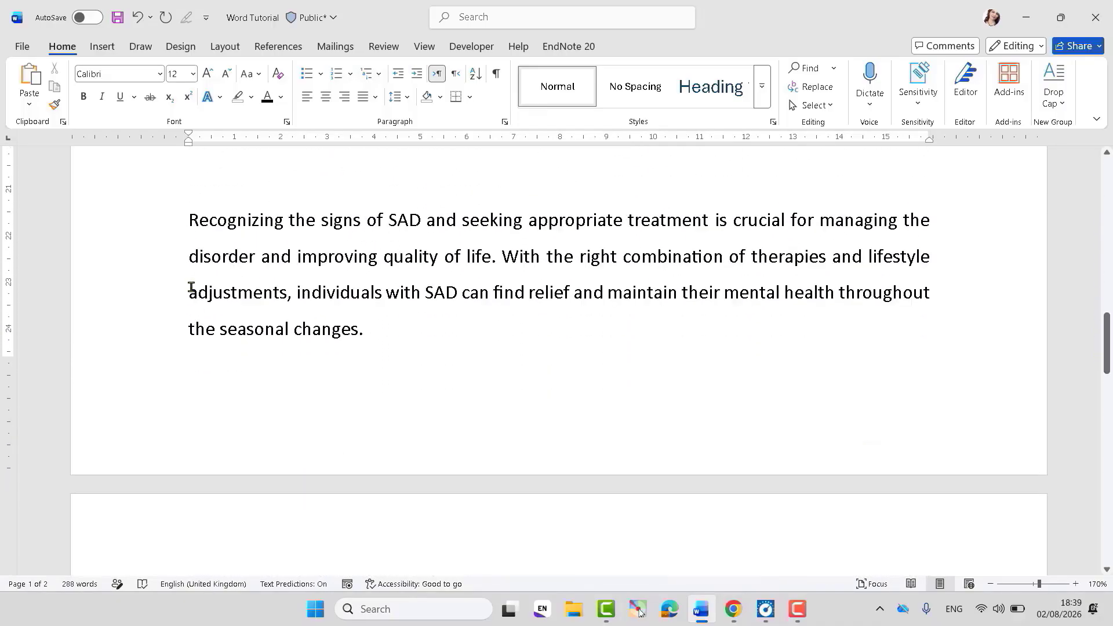
left_click_drag(195, 218, 190, 218)
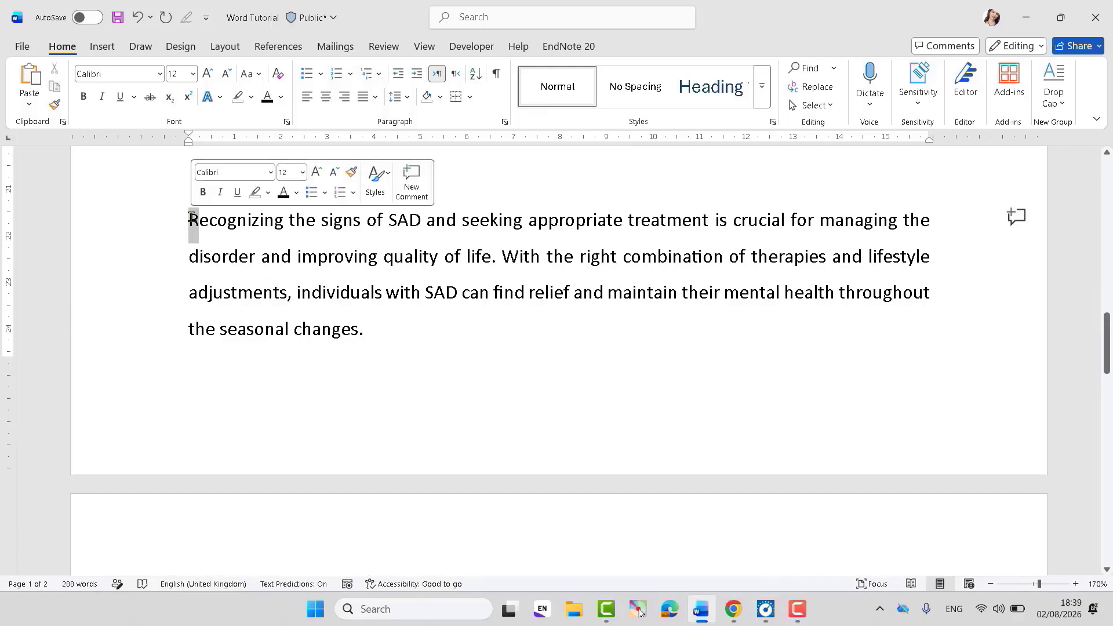
left_click(1058, 103)
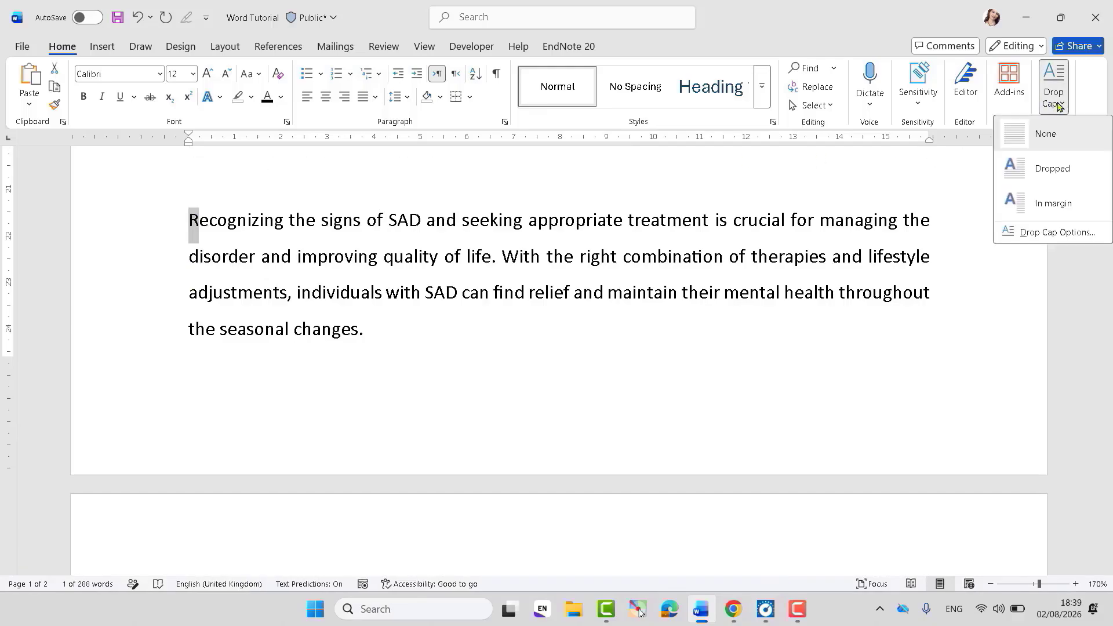
left_click(1028, 175)
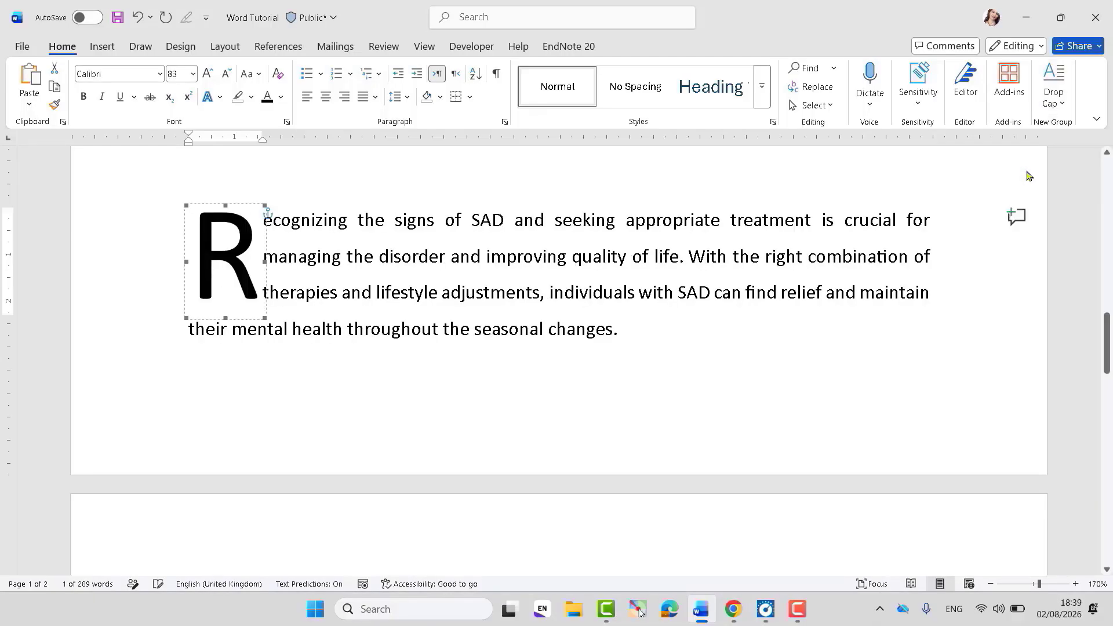
left_click(571, 412)
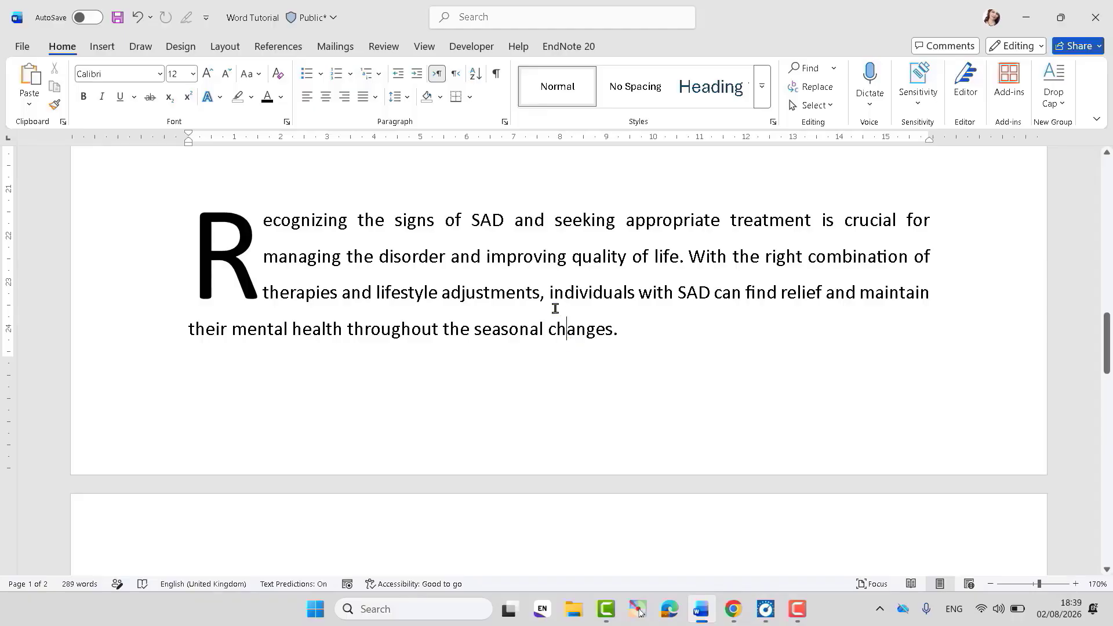
key("ctrl+z")
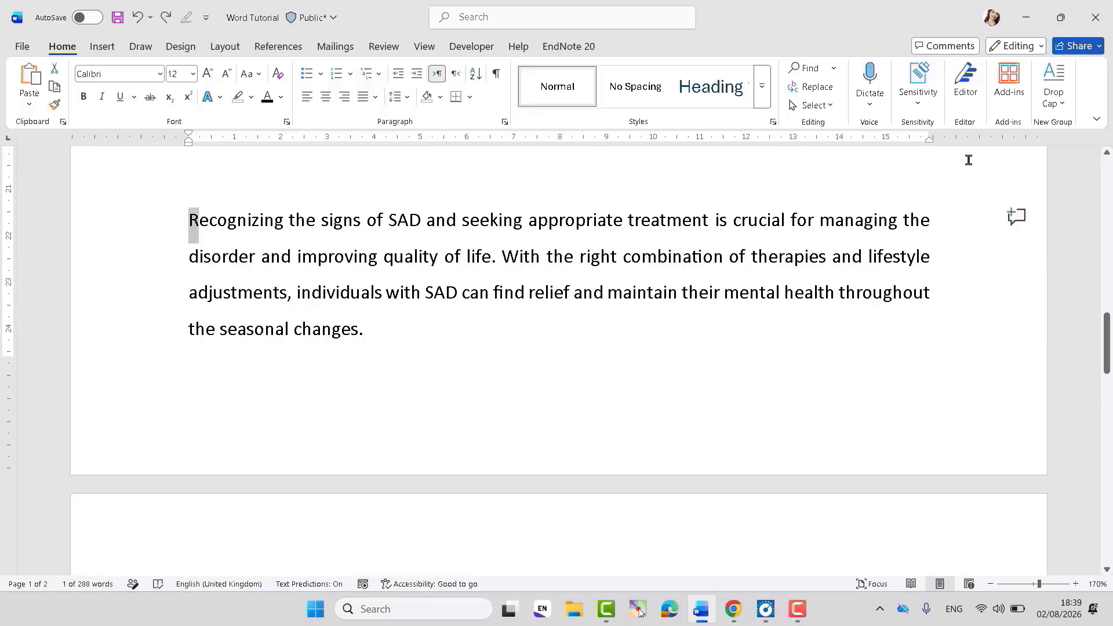
Step: Apply an In margin drop cap to the "R" that starts the closing paragraph
left_click(1058, 104)
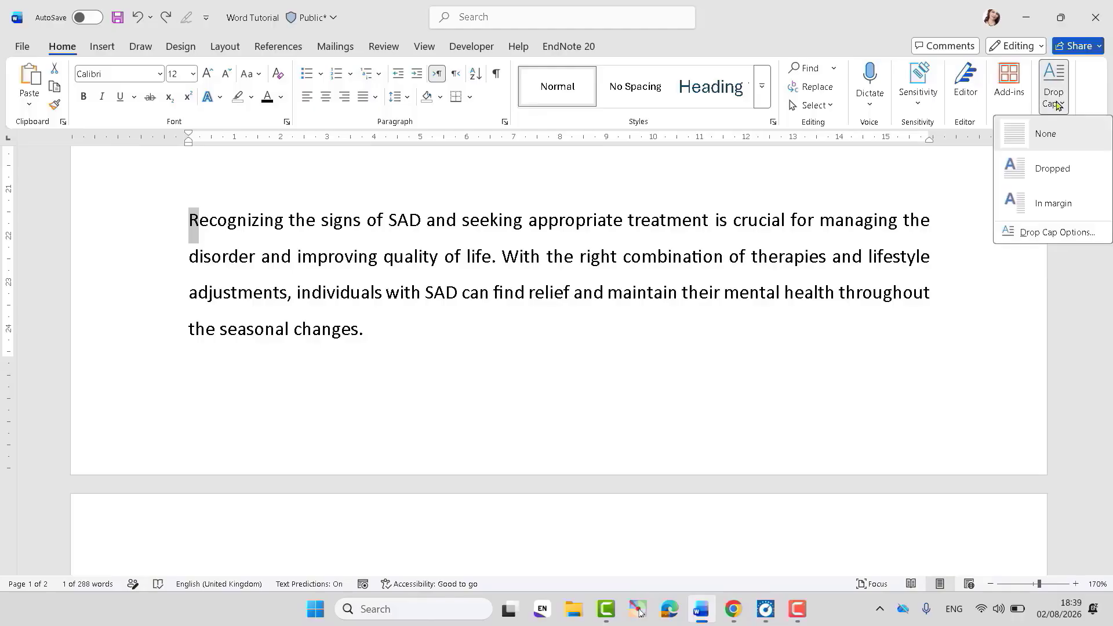
left_click(1030, 204)
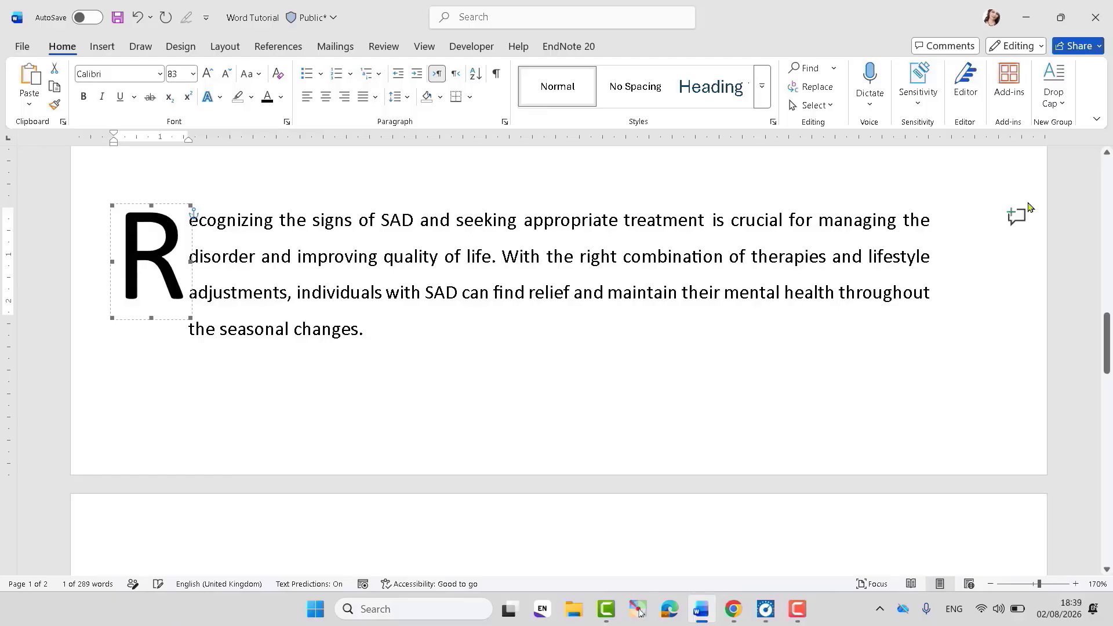
left_click(806, 375)
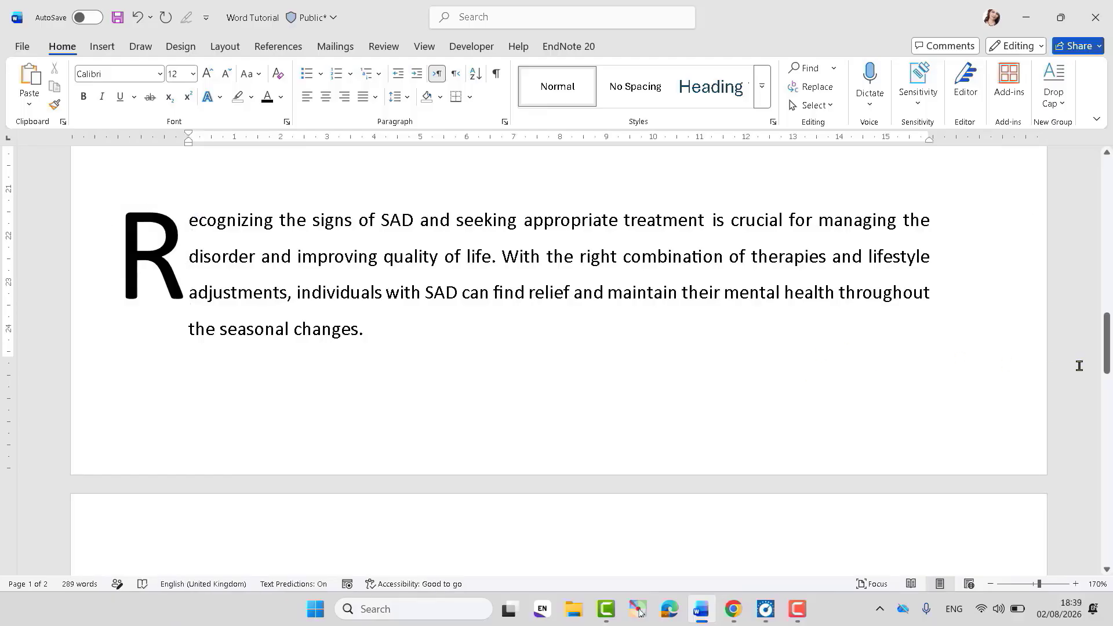
Step: Apply a Dropped drop cap to the "C" that starts the paragraph about common symptoms of SAD
left_click_drag(1106, 350, 1096, 265)
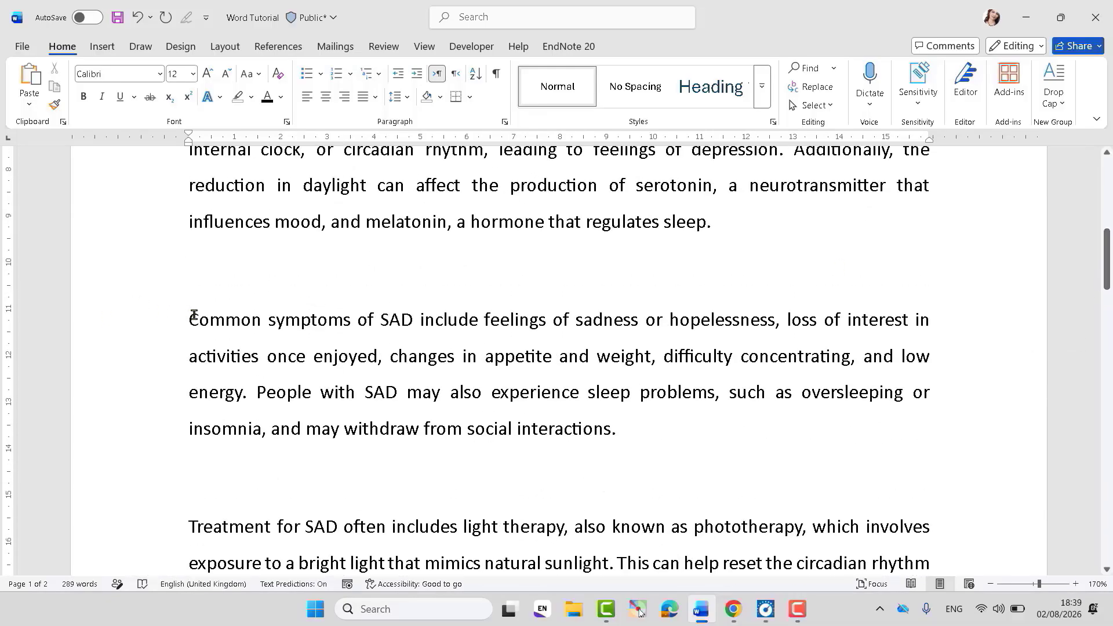
left_click_drag(193, 315, 200, 316)
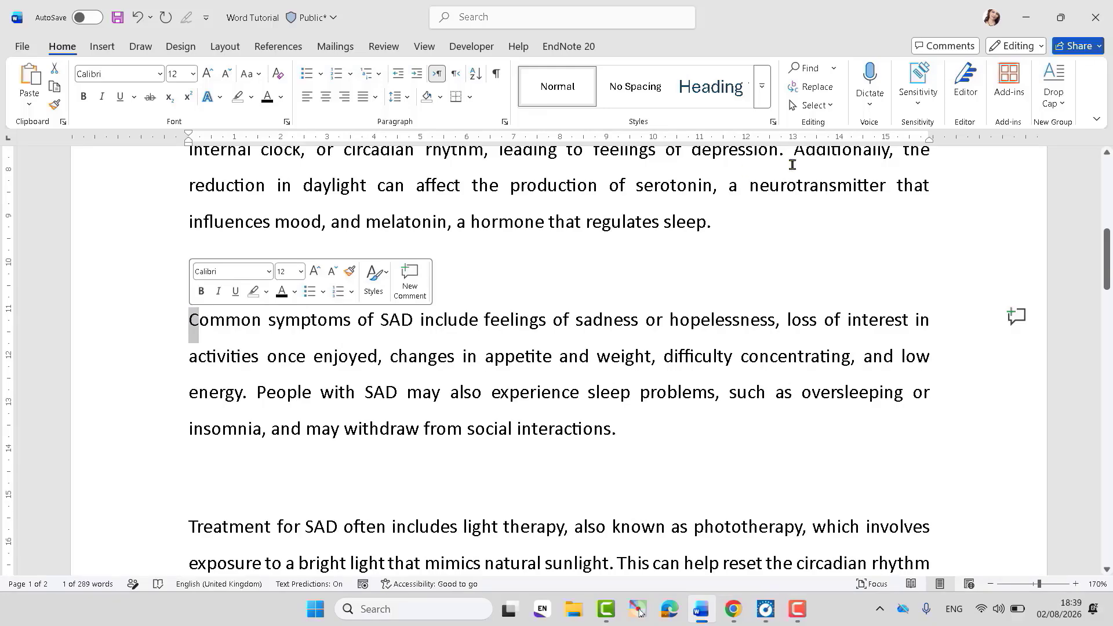
left_click(1061, 104)
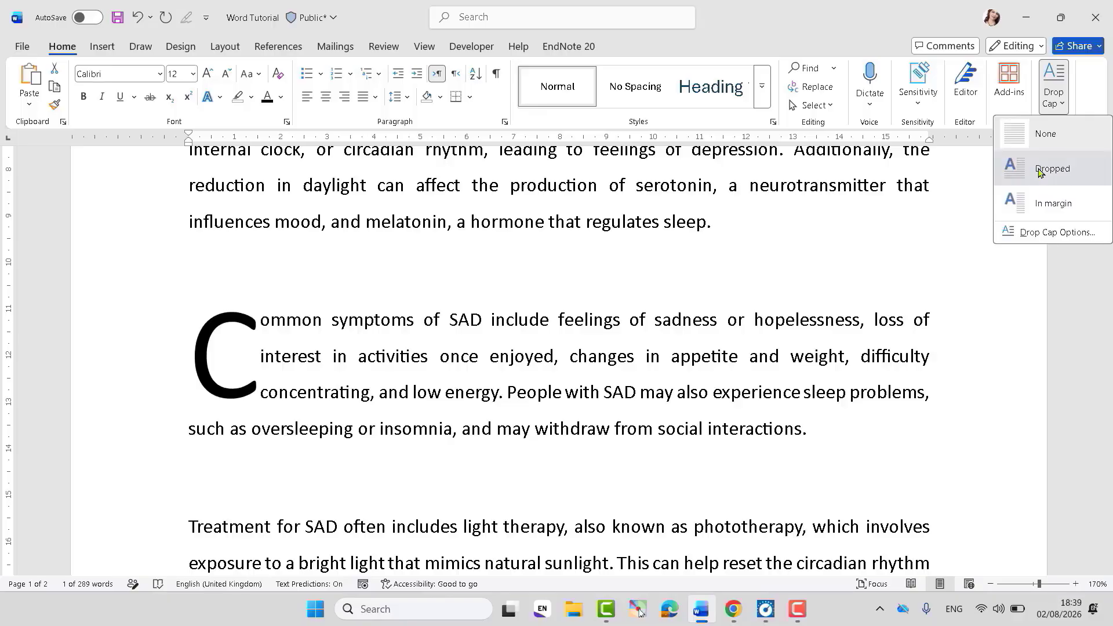
left_click(1046, 169)
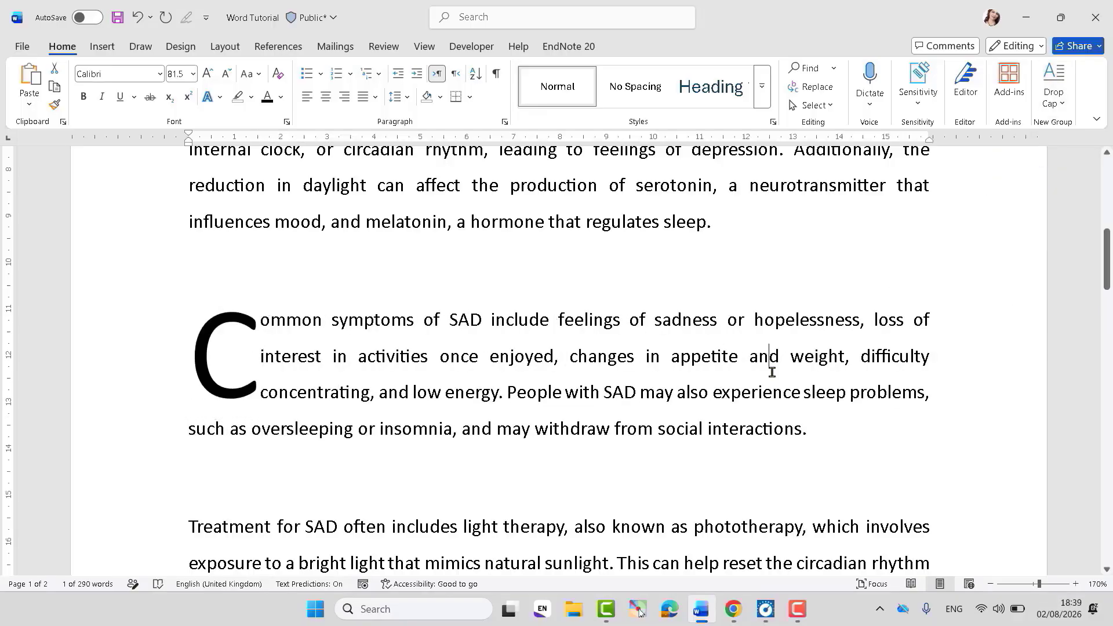
Step: Undo all the drop caps in the document and return to the first paragraph
key("ctrl+z")
key("ctrl+z")
key("ctrl+z")
key("ctrl+z")
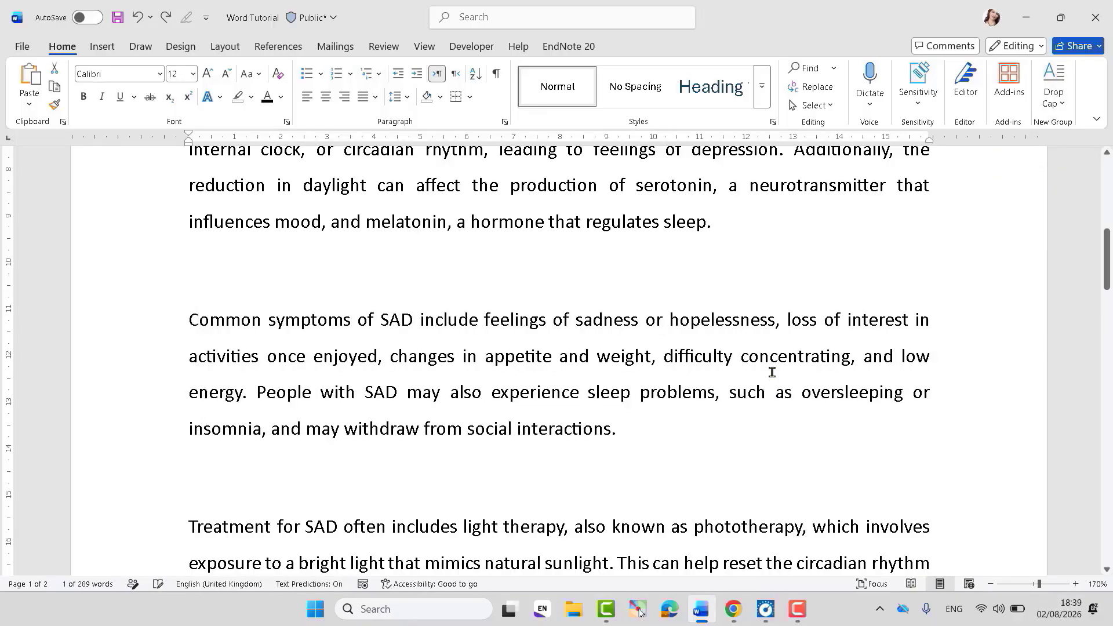
key("ctrl+z")
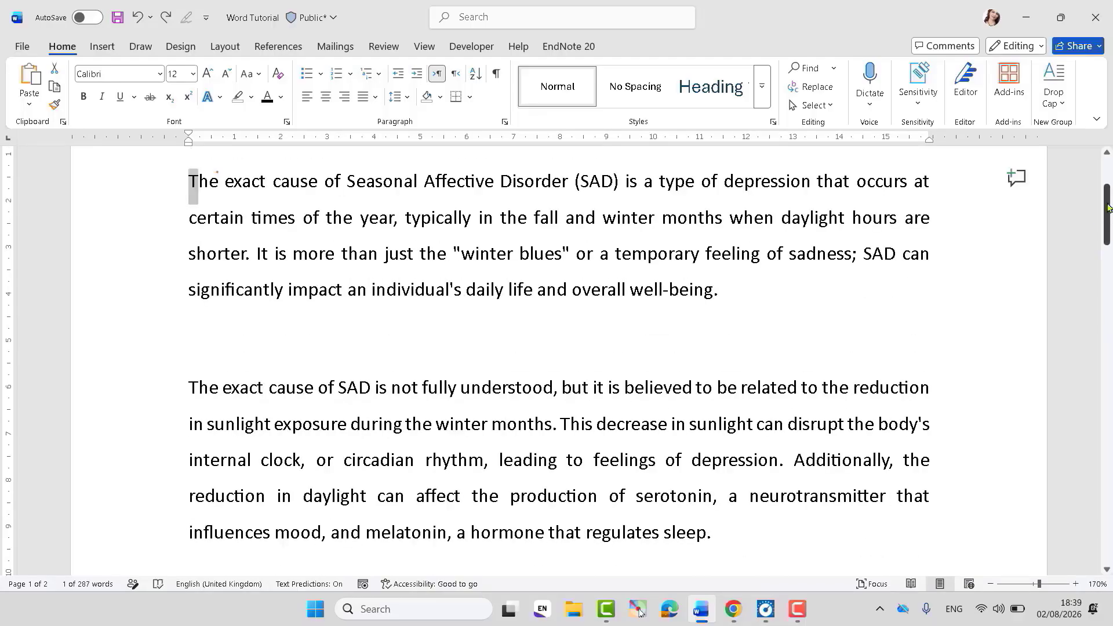
left_click_drag(1107, 208, 1108, 181)
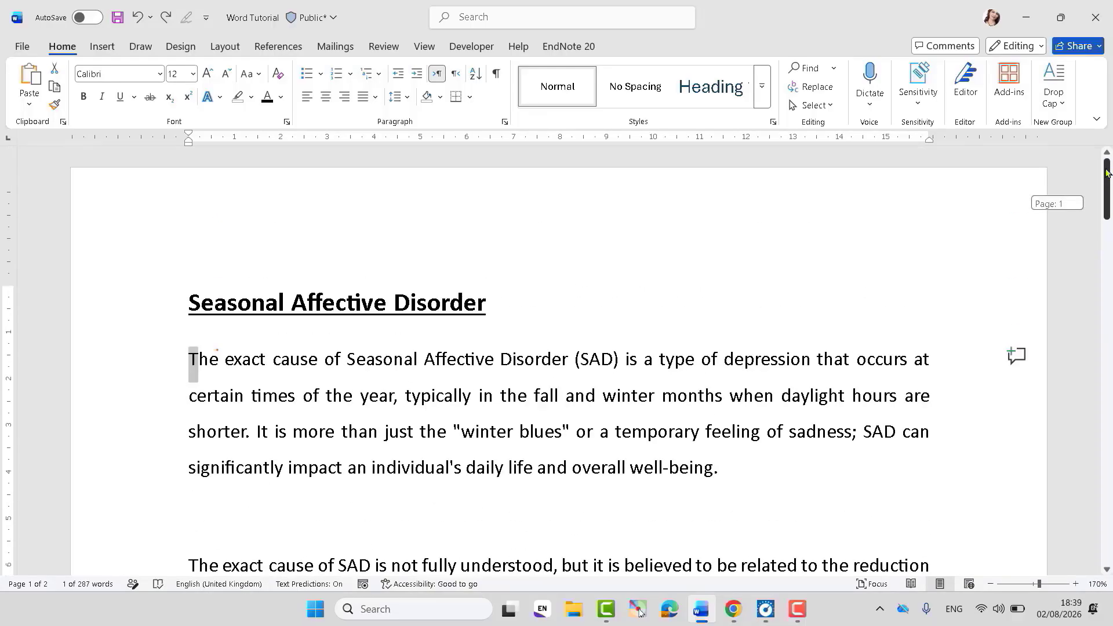
left_click(481, 432)
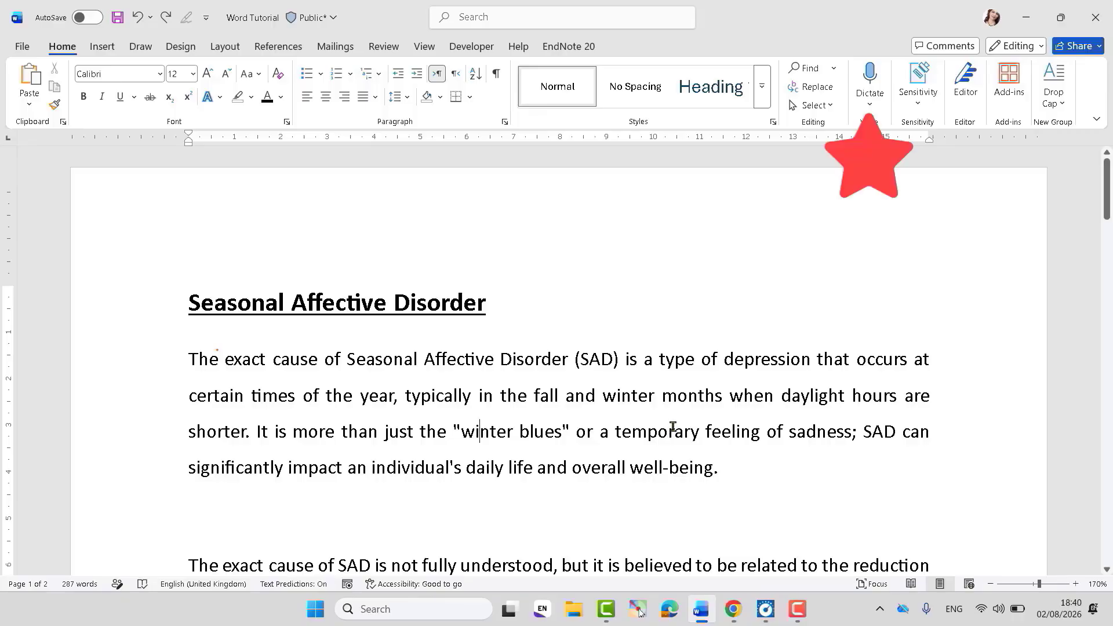
Step: Insert two blank lines above the title "Seasonal Affective Disorder" and place the cursor on the first one
left_click(191, 302)
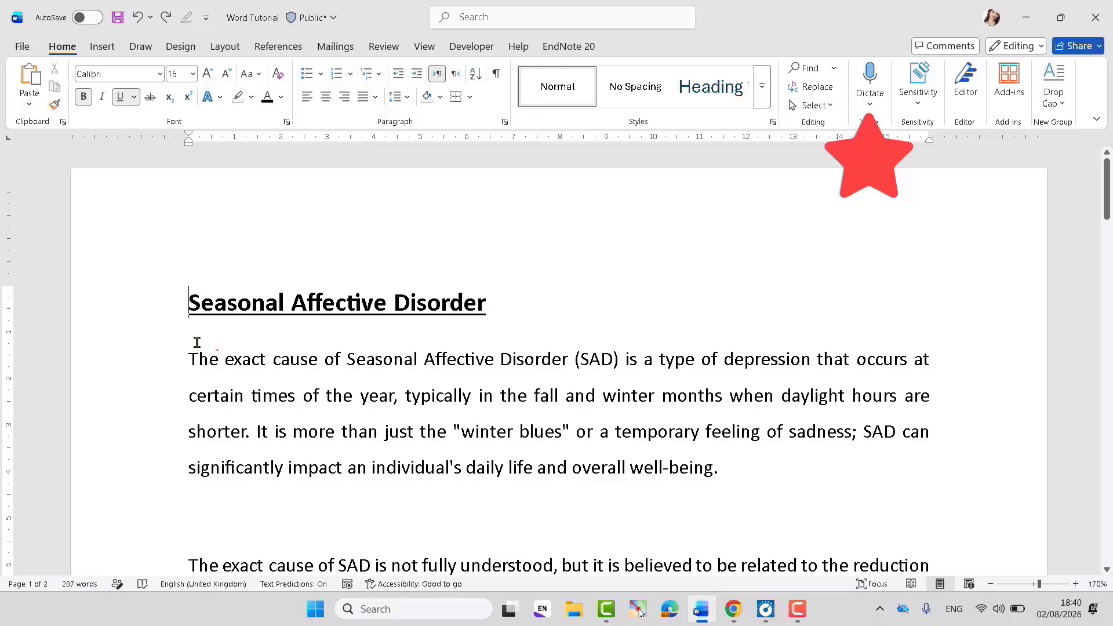
key("Return")
key("Return")
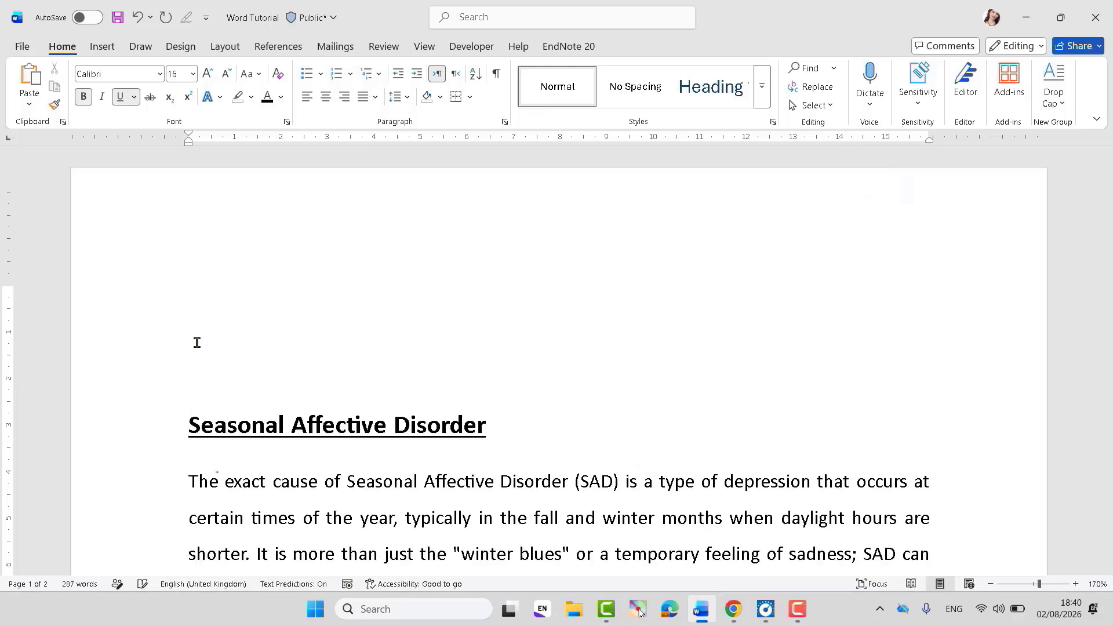
left_click(213, 310)
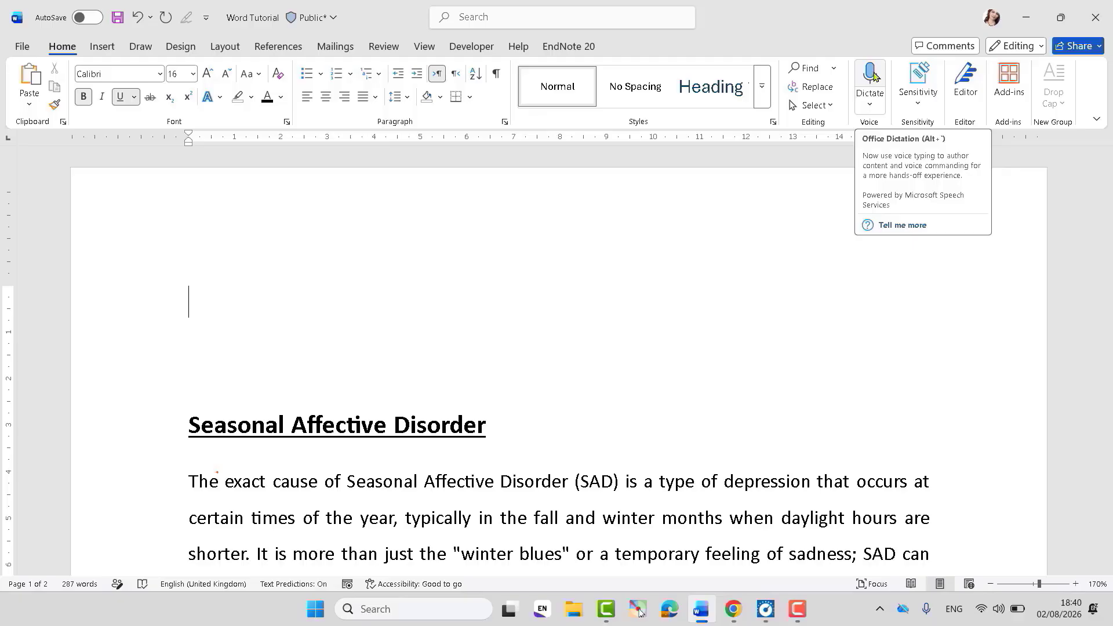
Step: Dictate a few sample sentences above the title with voice typing, stop the recording and delete the dictated text
left_click(874, 78)
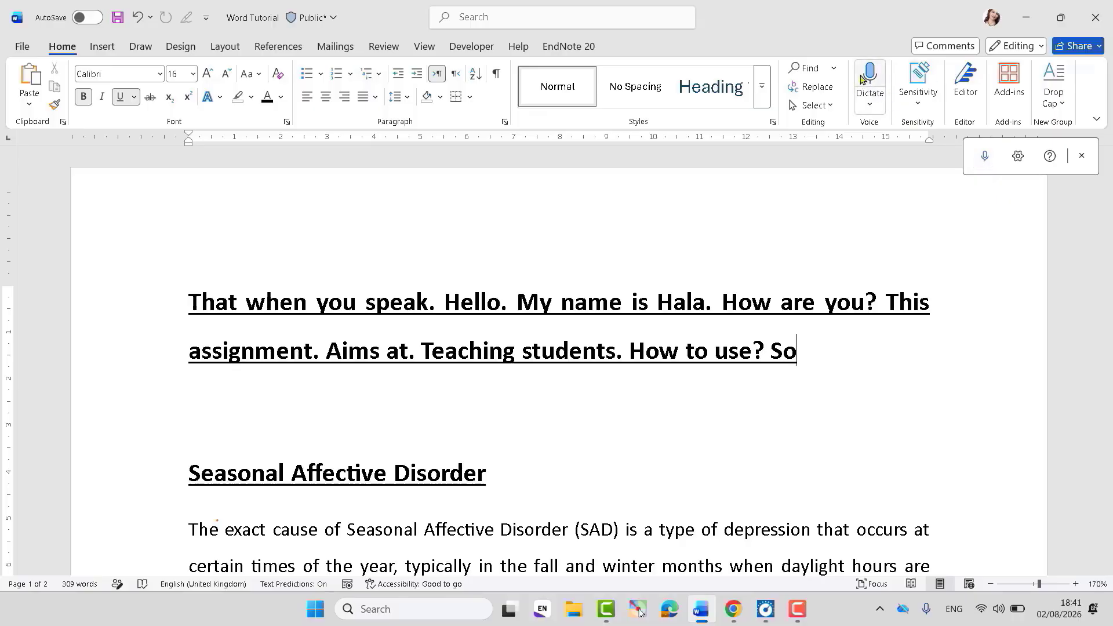
left_click(984, 156)
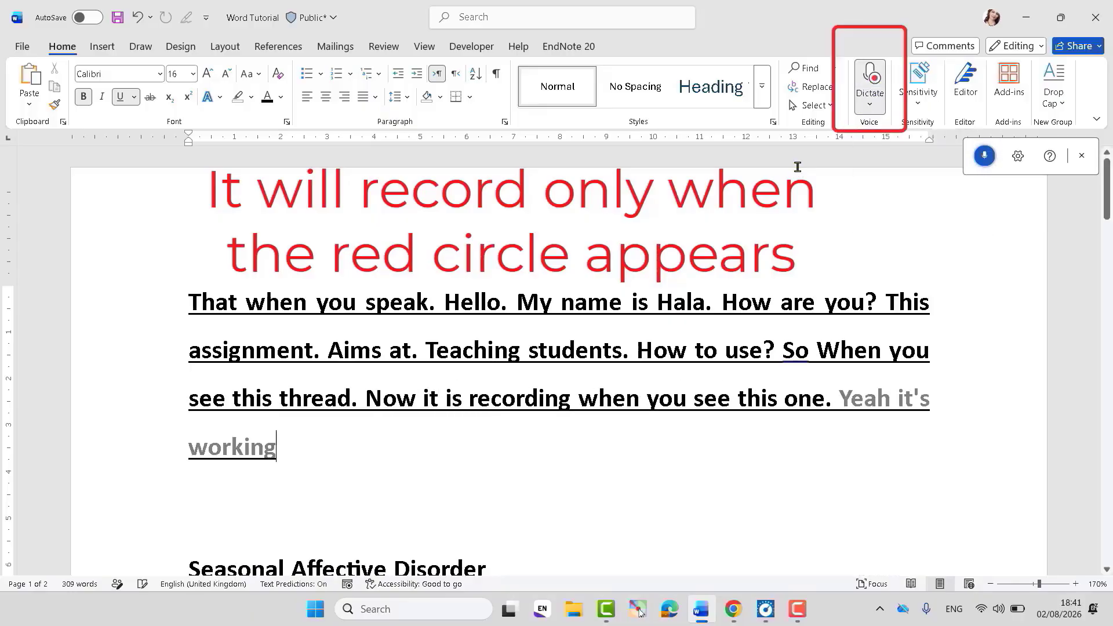
left_click(980, 158)
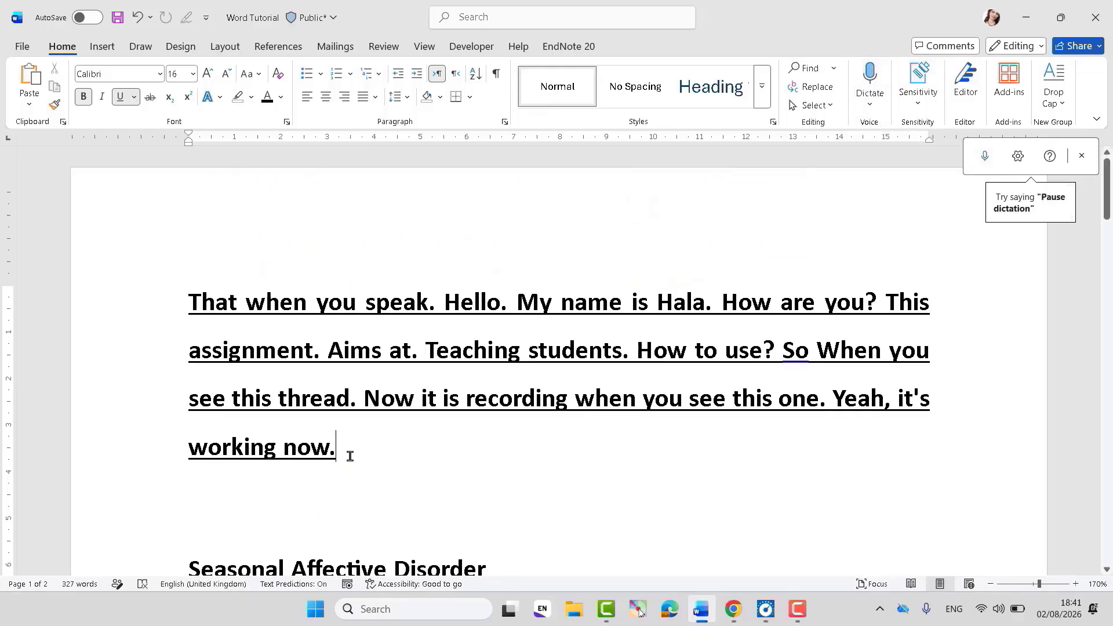
left_click_drag(348, 452, 193, 306)
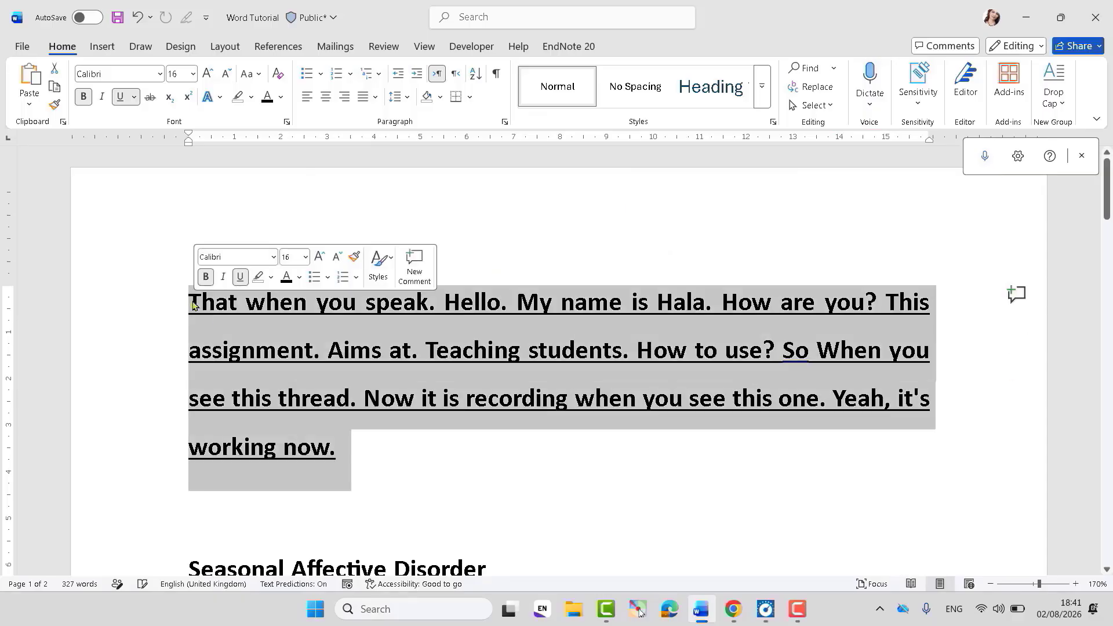
key("BackSpace")
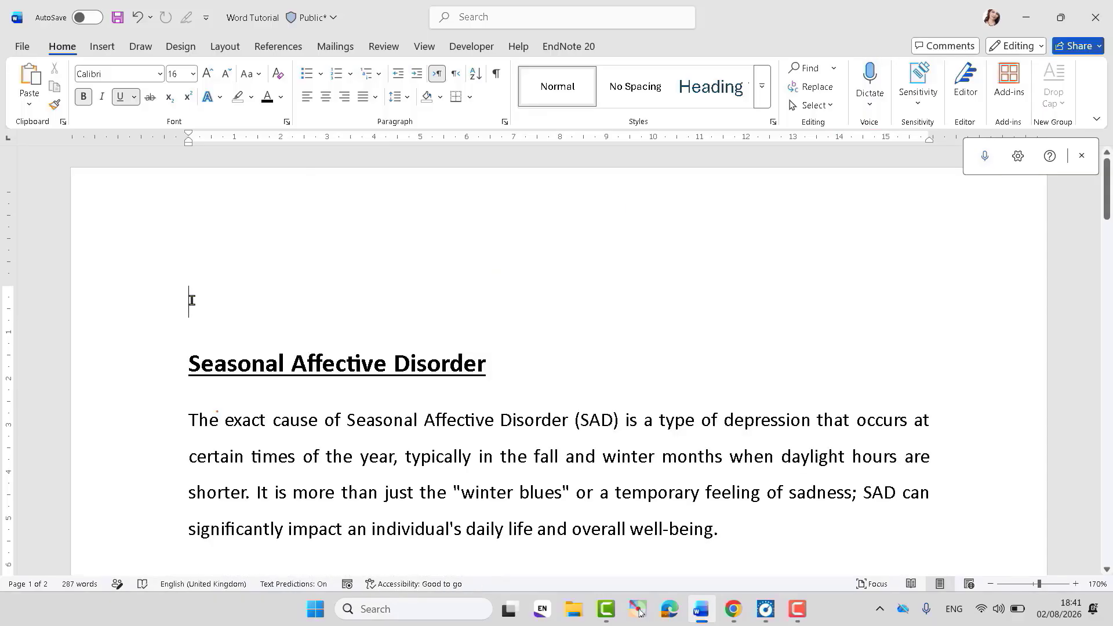
Step: Set the dictation's spoken language to Arabic (Saudi Arabia) and save the dictation settings
left_click(1019, 157)
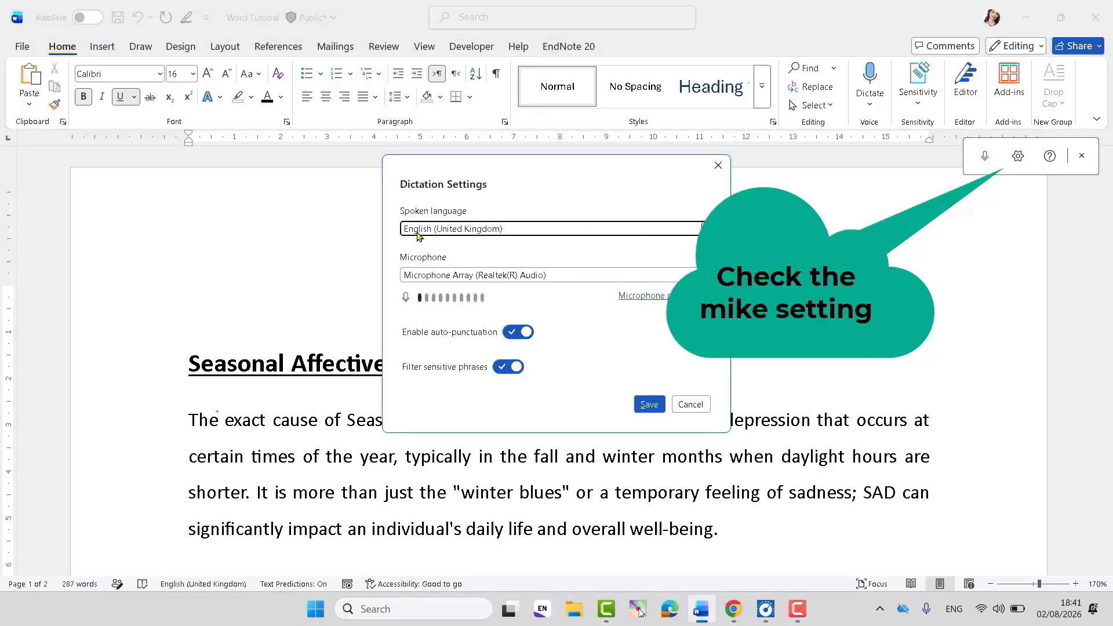
left_click(707, 230)
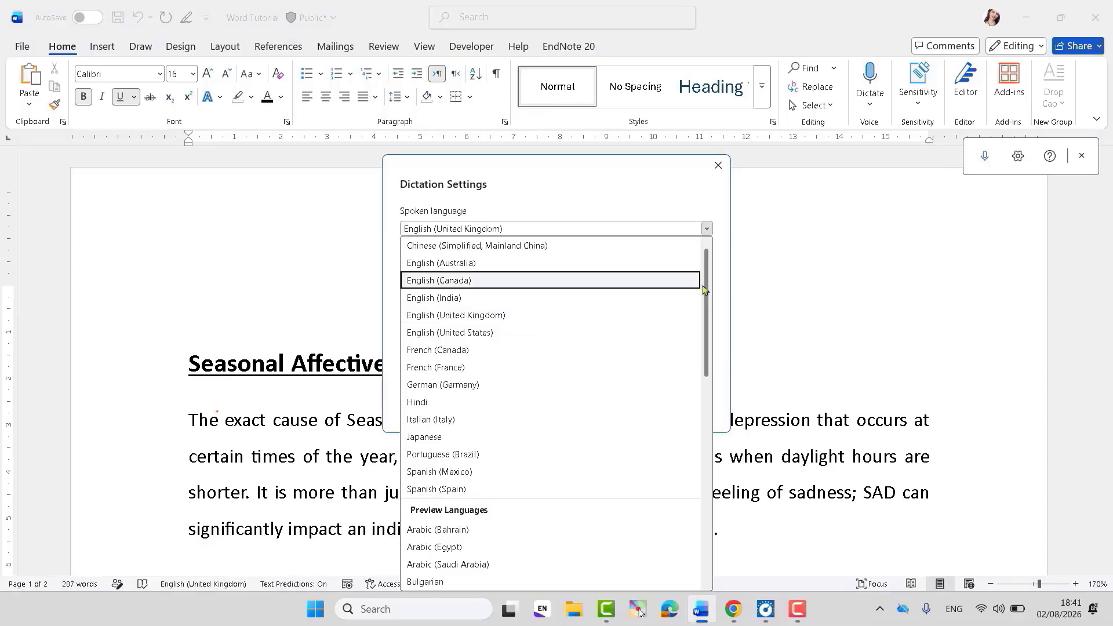
left_click_drag(705, 290, 706, 323)
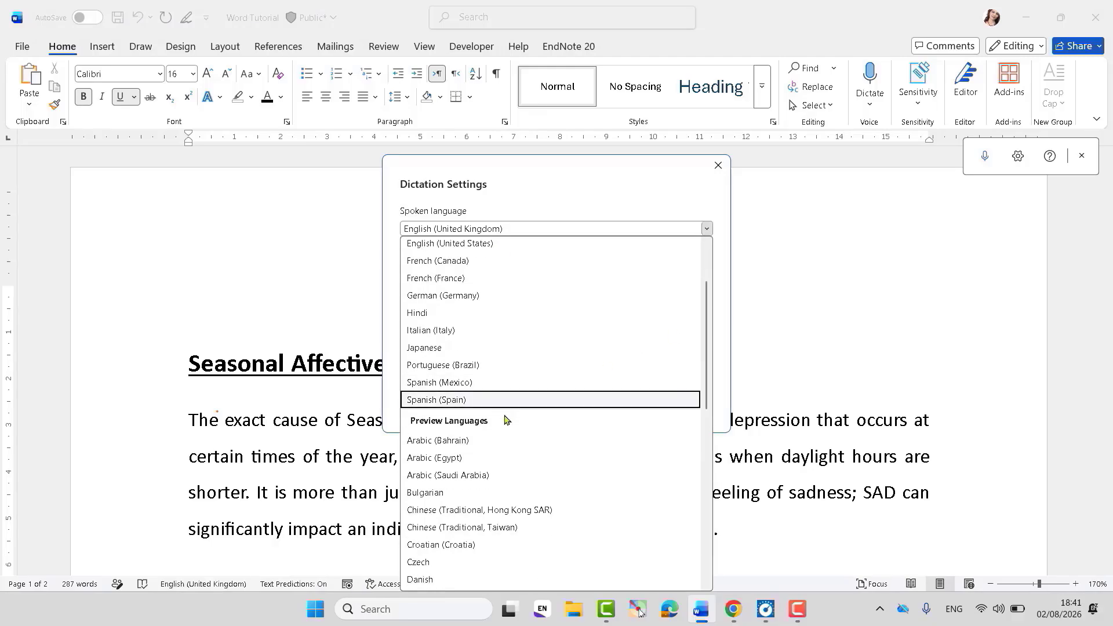
left_click(481, 475)
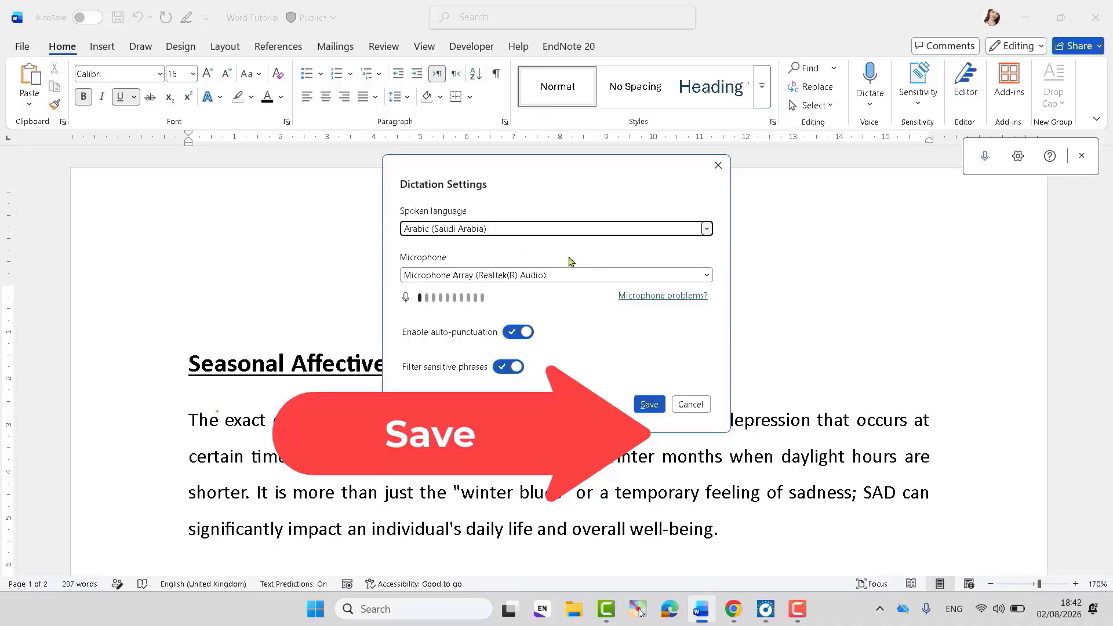
left_click(649, 405)
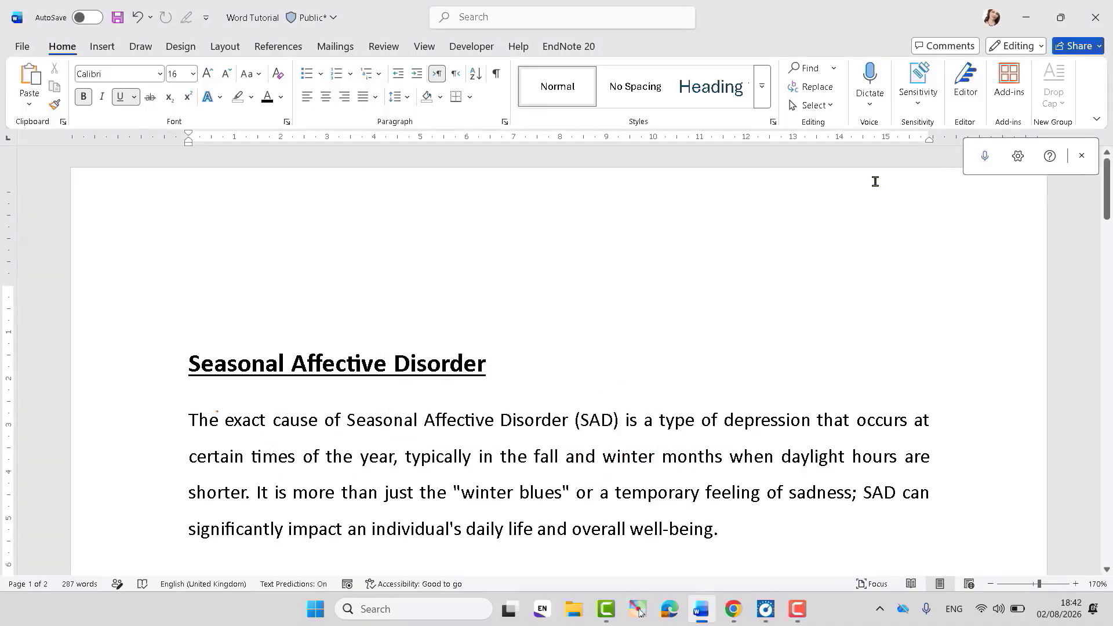
Step: Dictate a short Arabic greeting on the first line above the title with voice typing and stop the recording
left_click(869, 75)
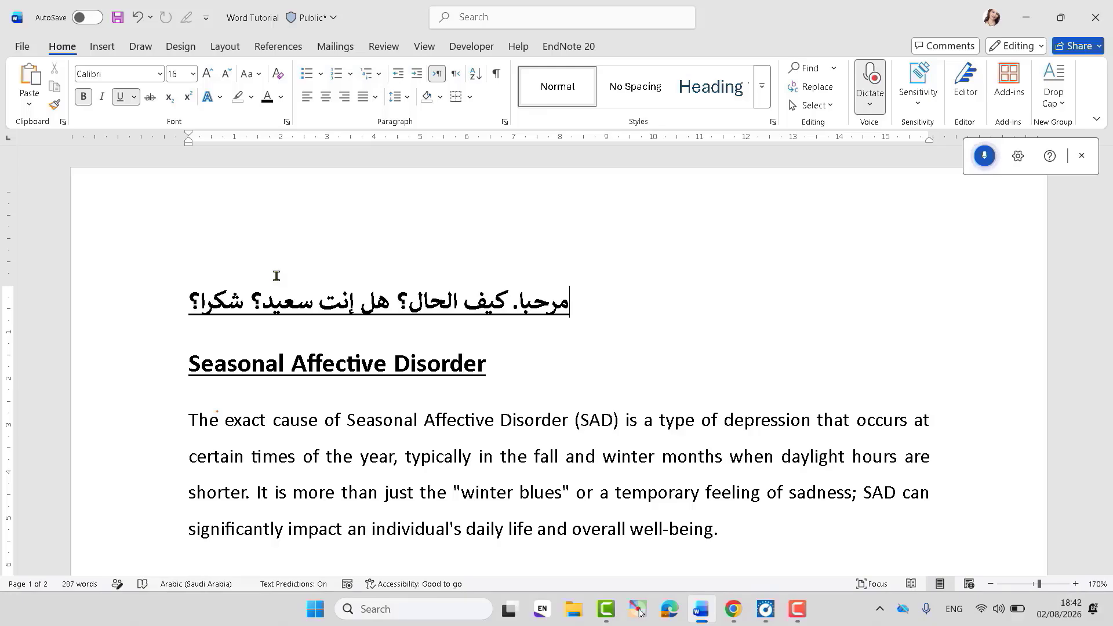
left_click(989, 162)
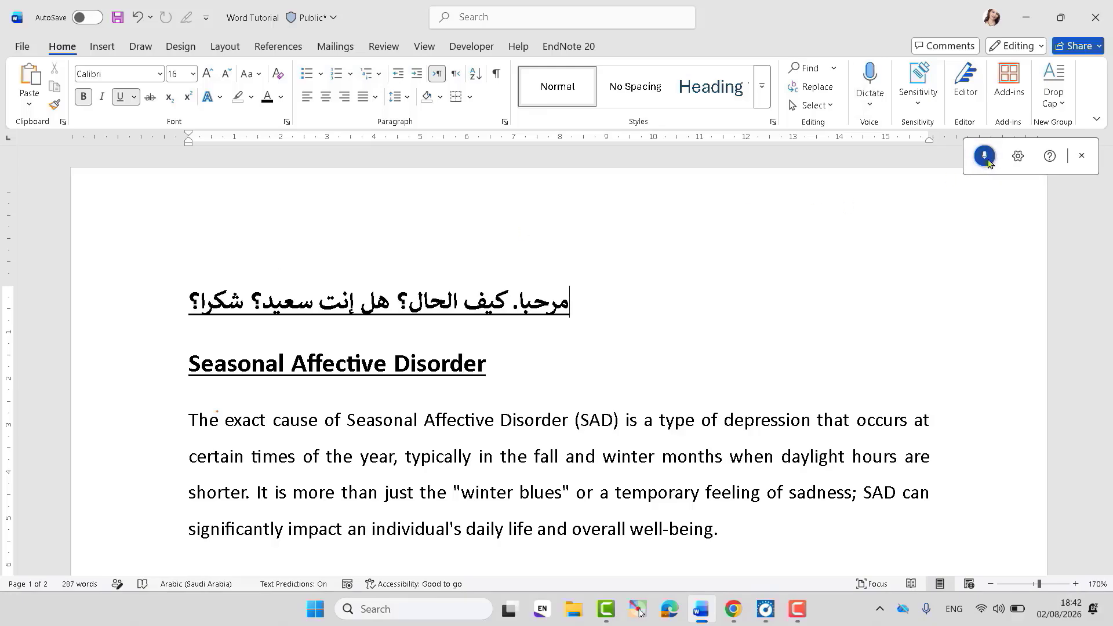
Step: Set the dictation's spoken language to English (United Kingdom) in the dictation settings
left_click(1018, 157)
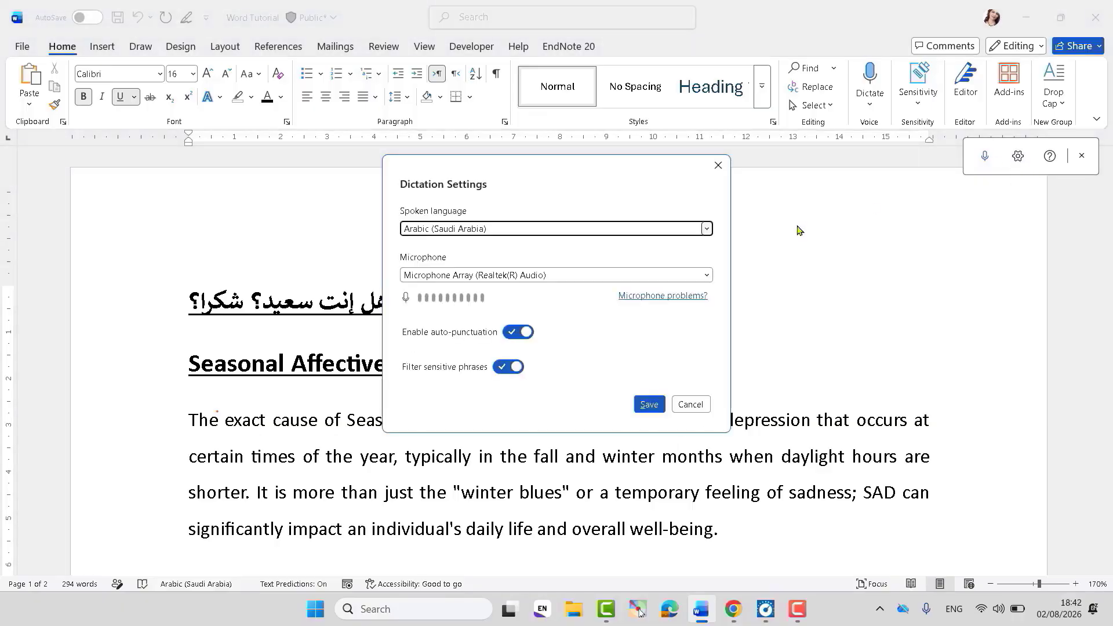
left_click(706, 228)
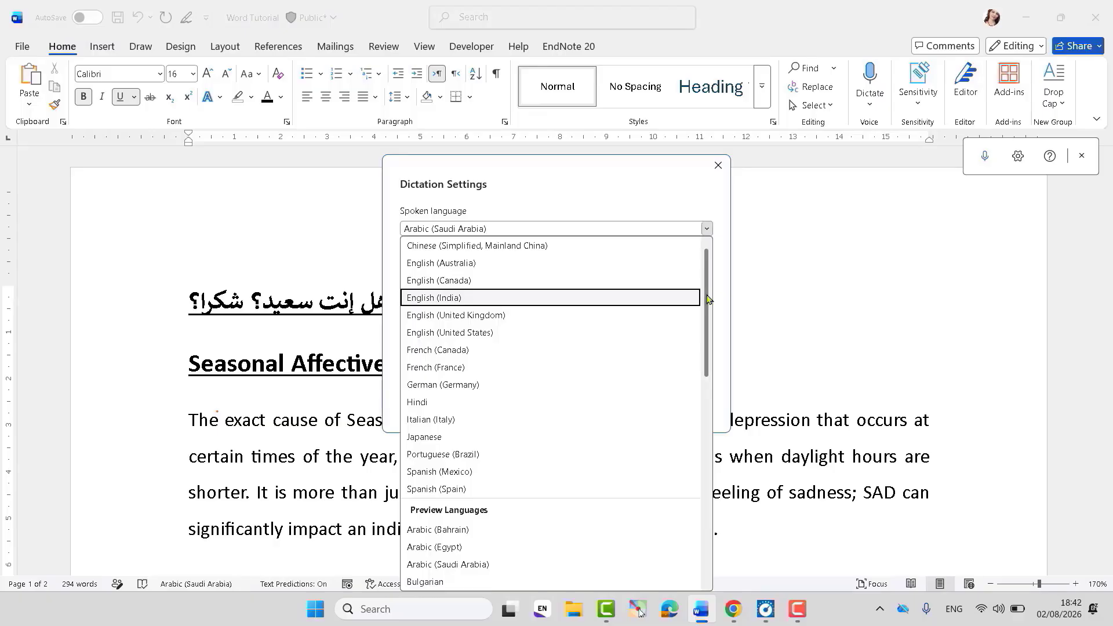
mouse_move(708, 298)
left_mouse_down()
mouse_move(717, 524)
mouse_move(717, 291)
left_mouse_up()
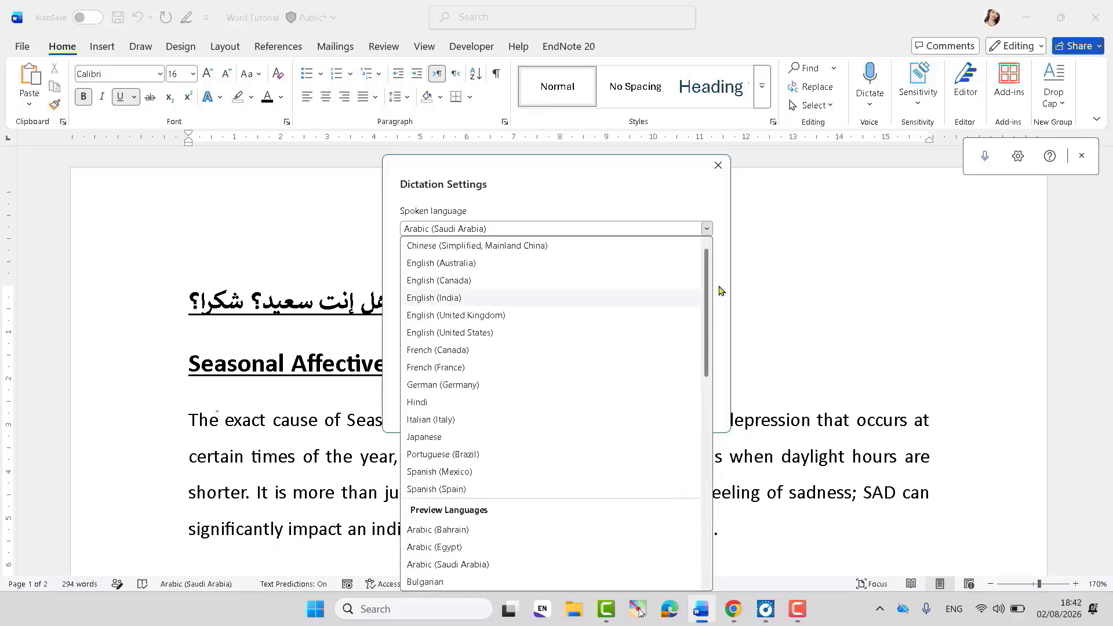
left_click(708, 233)
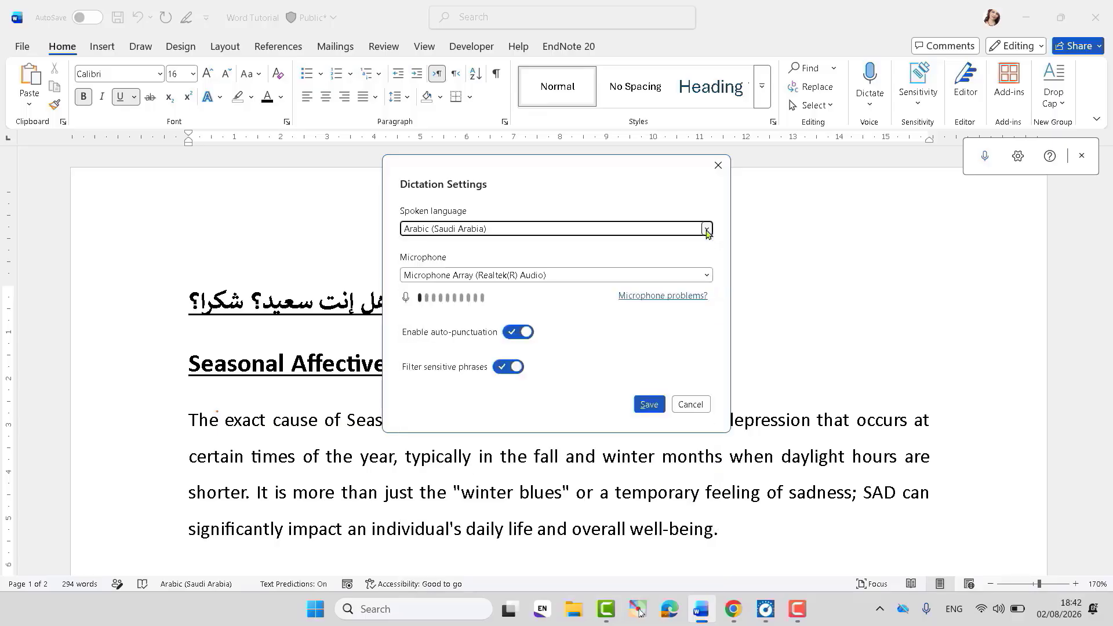
left_click(708, 232)
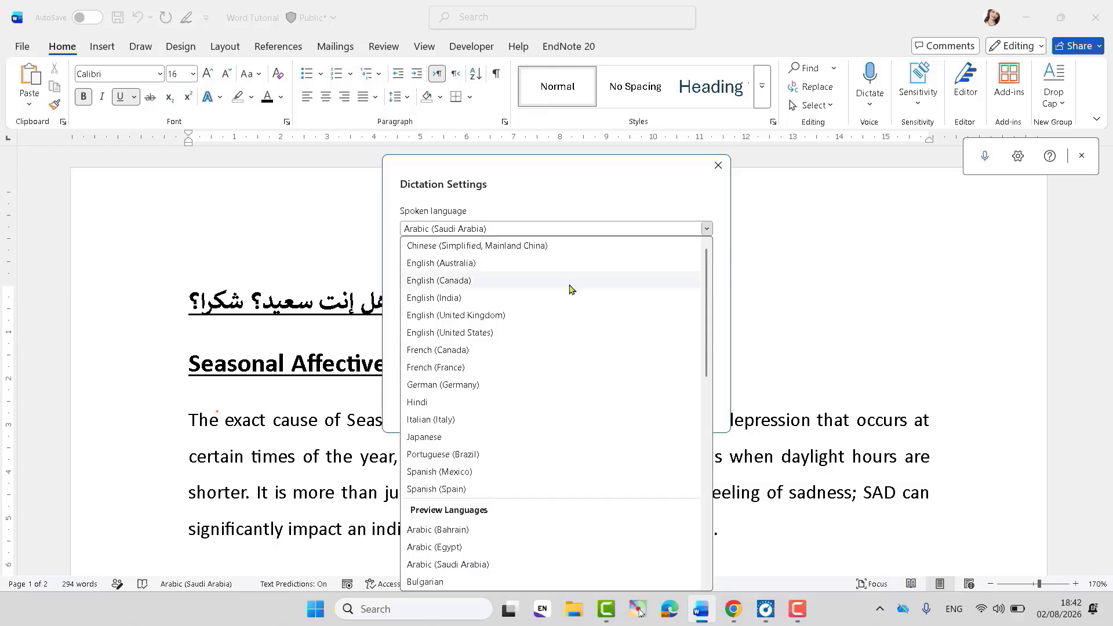
left_click(502, 314)
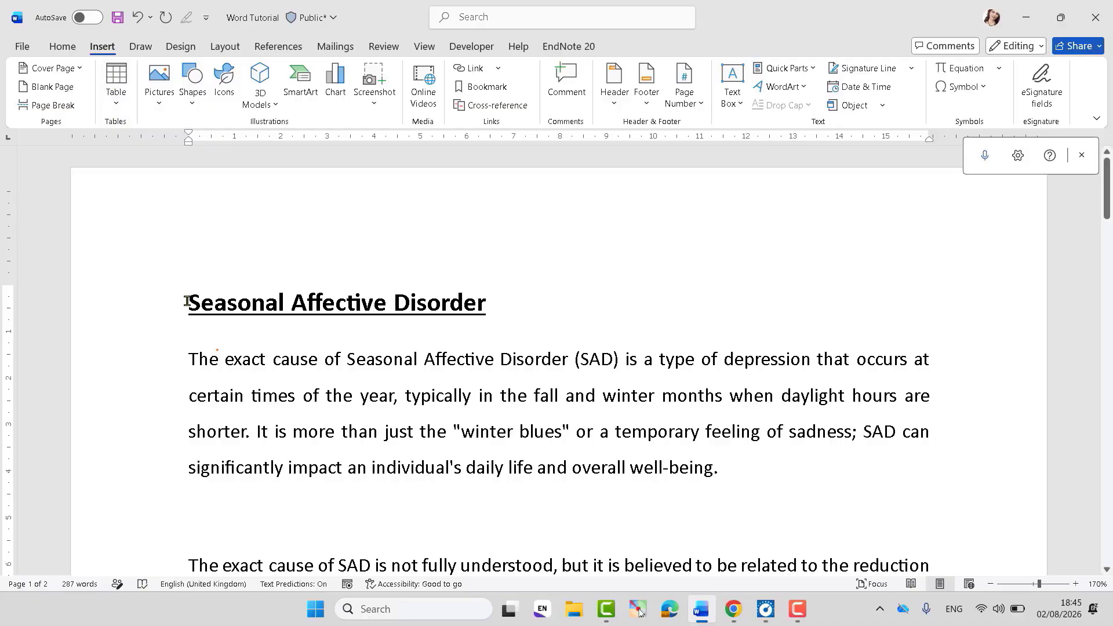
Step: Add three blank lines below the title "Seasonal Affective Disorder" and insert a table with three columns and three rows there
left_click(505, 310)
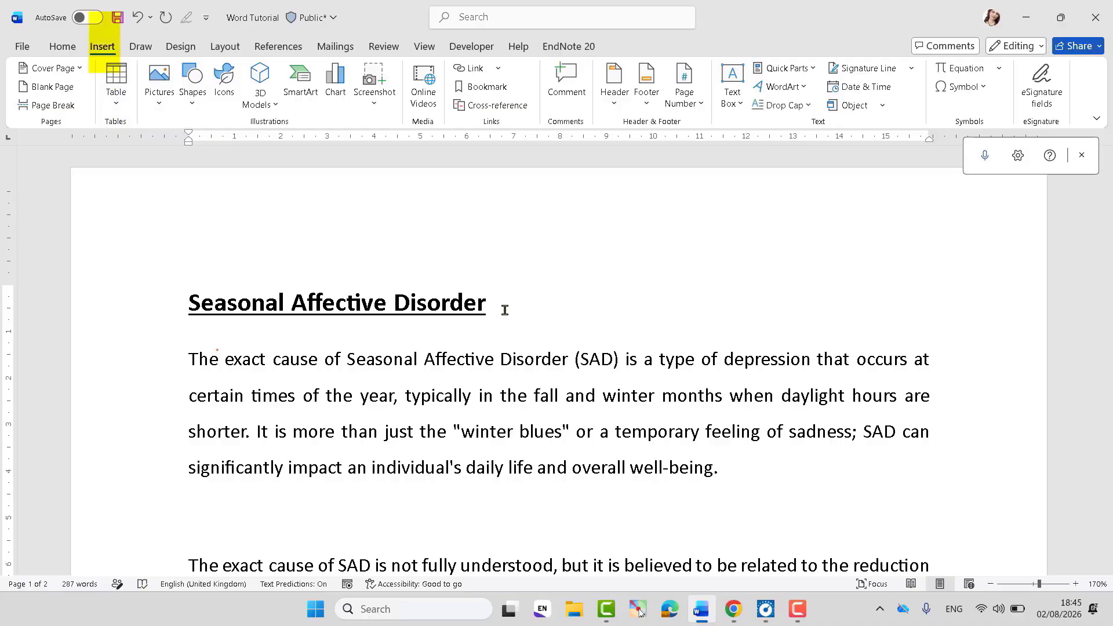
key("Return")
key("Return")
key("Return")
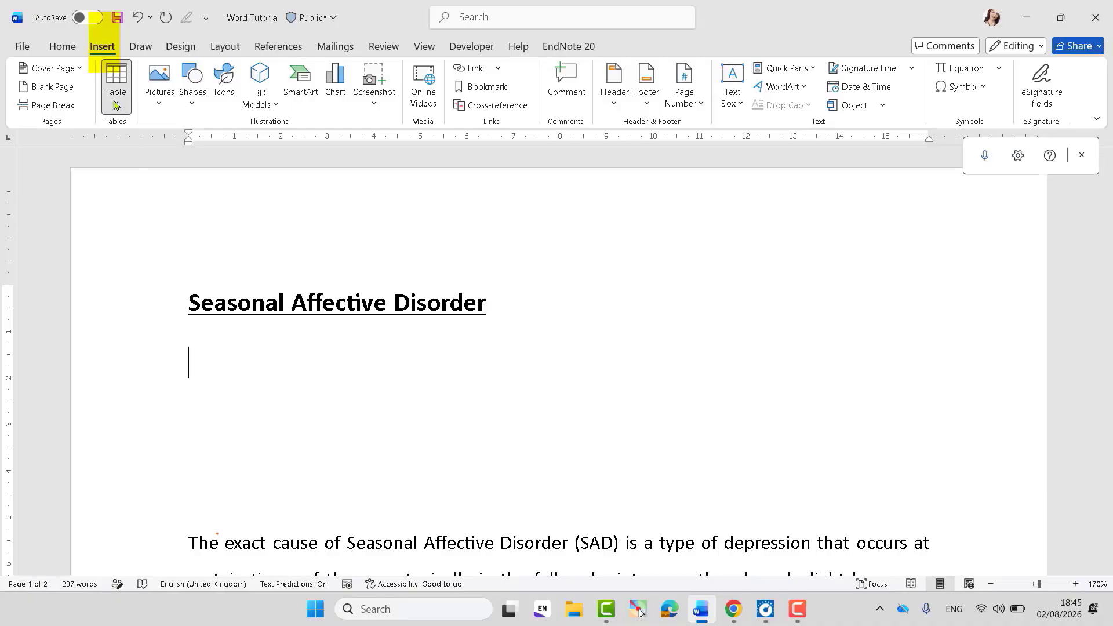
left_click(116, 103)
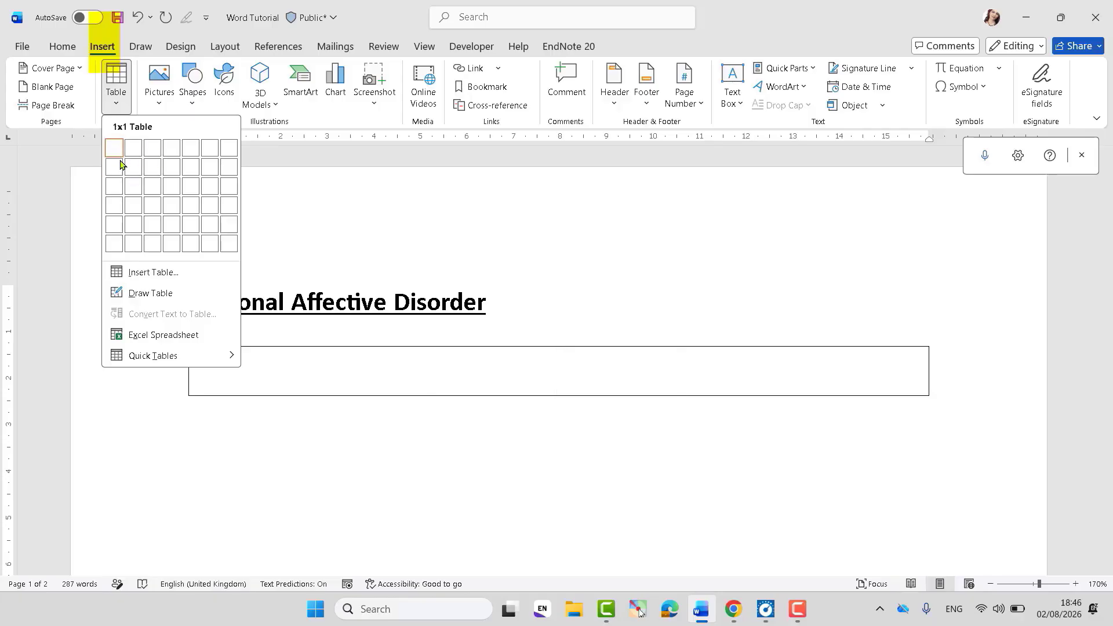
left_click(149, 189)
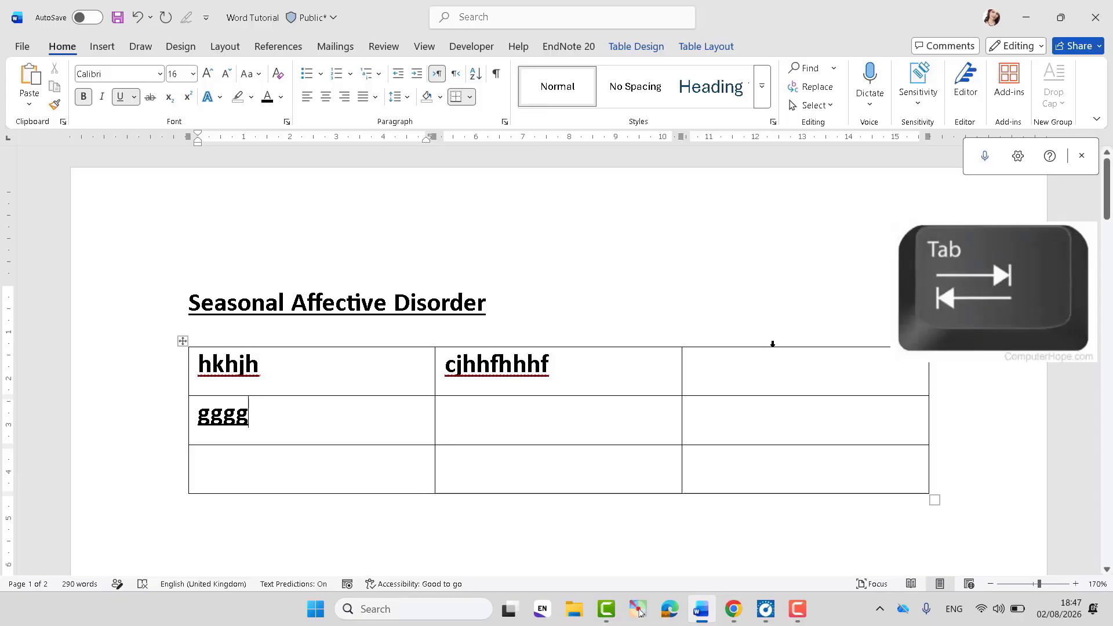
Step: Delete the empty third column of the table
left_click(771, 344)
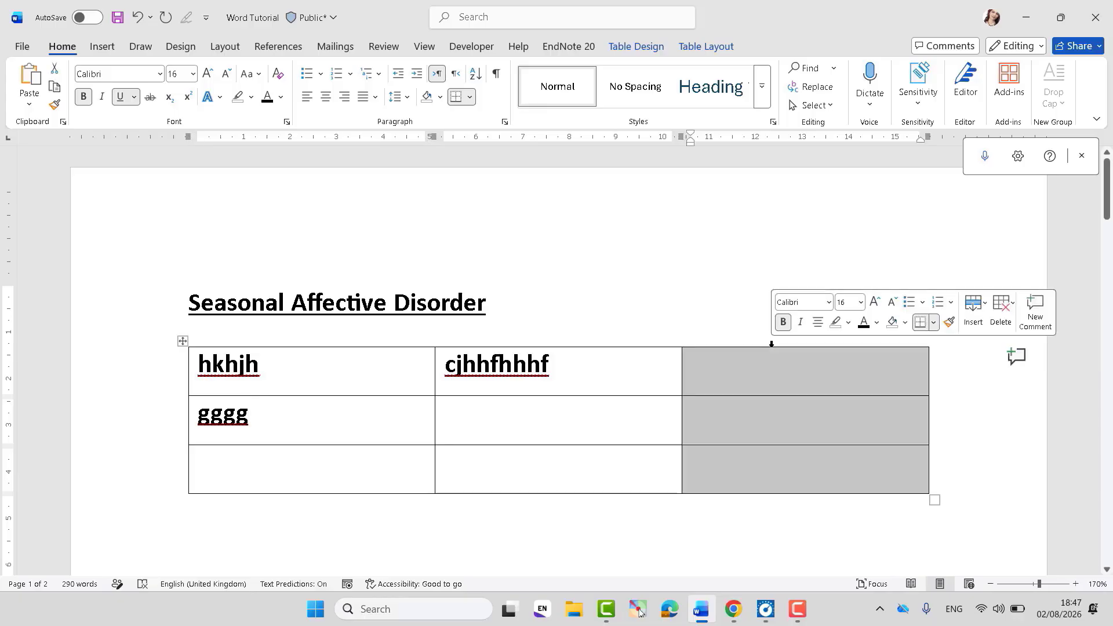
right_click(771, 344)
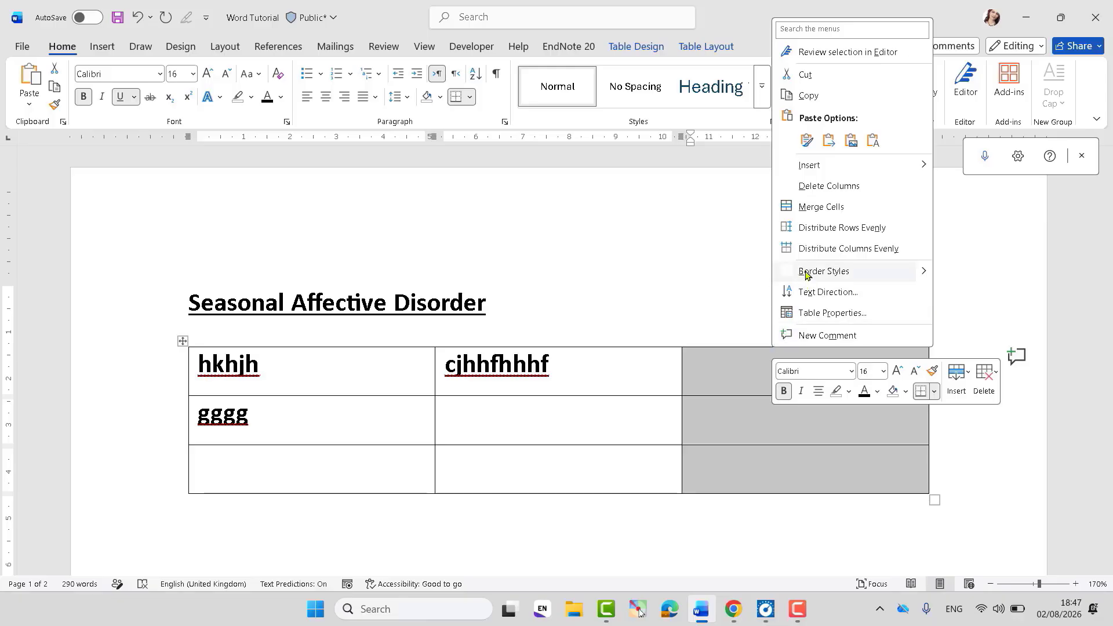
left_click(822, 187)
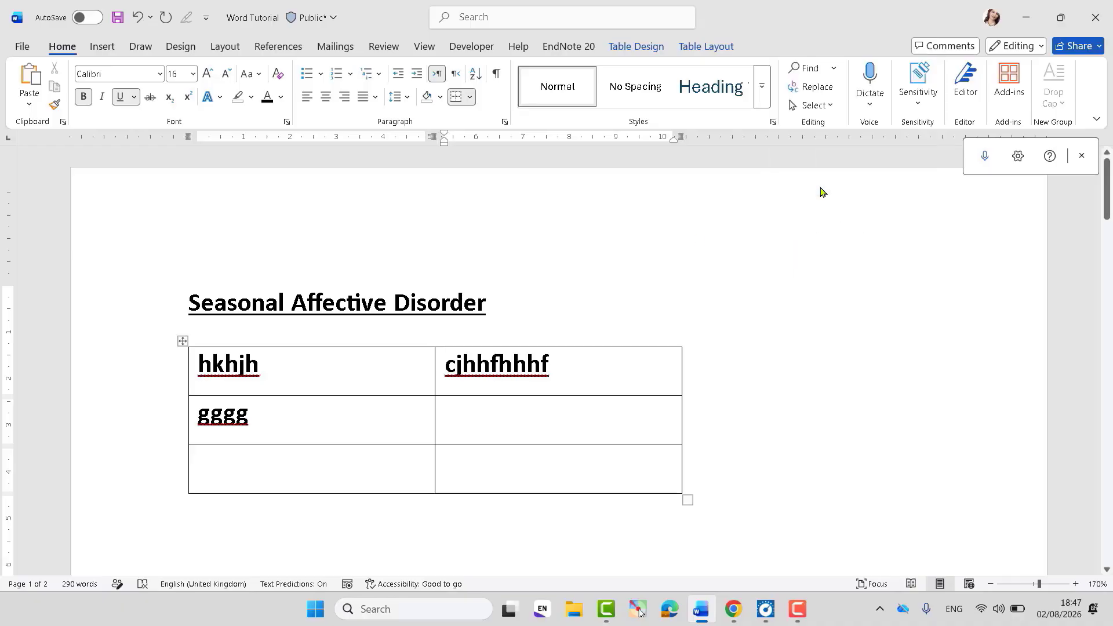
Step: Delete the entire last row of the table, starting from its first cell
left_click(254, 470)
right_click(254, 470)
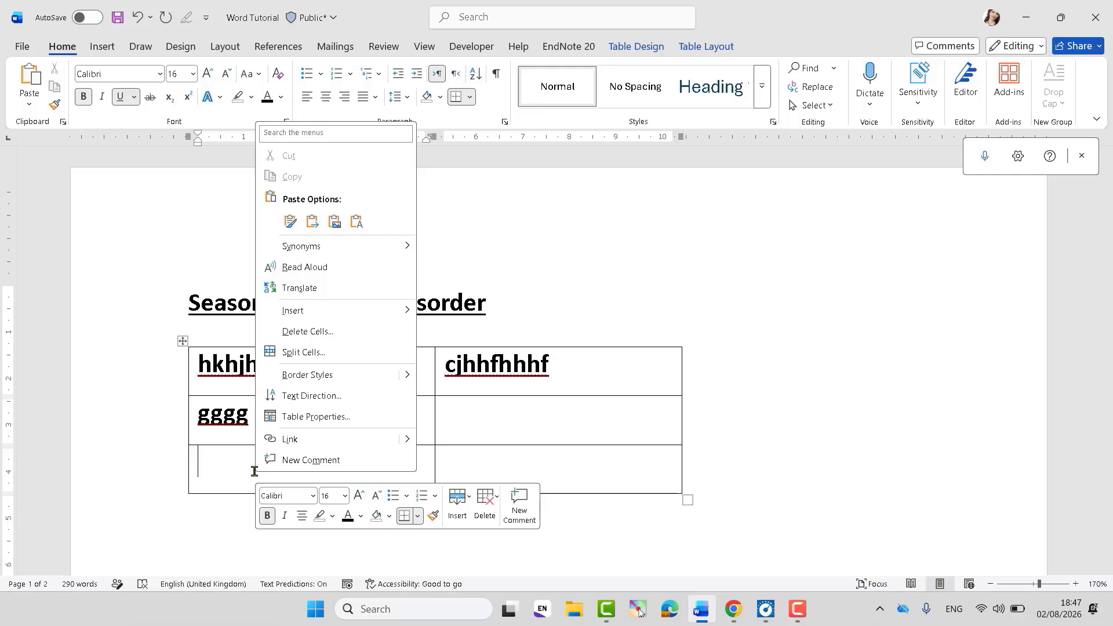
left_click(285, 331)
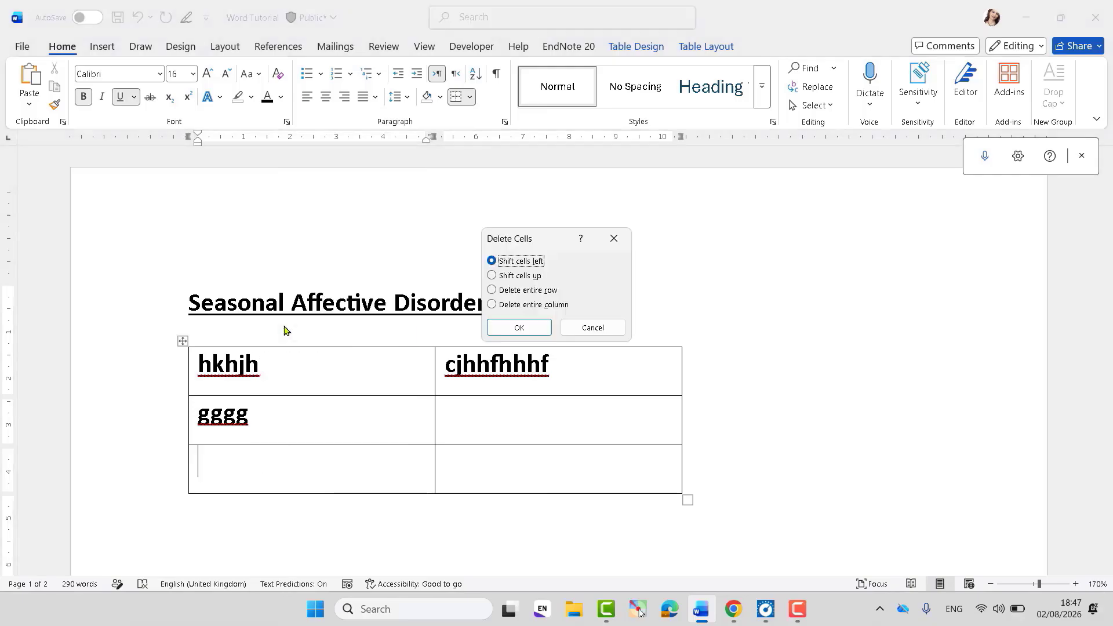
left_click(519, 291)
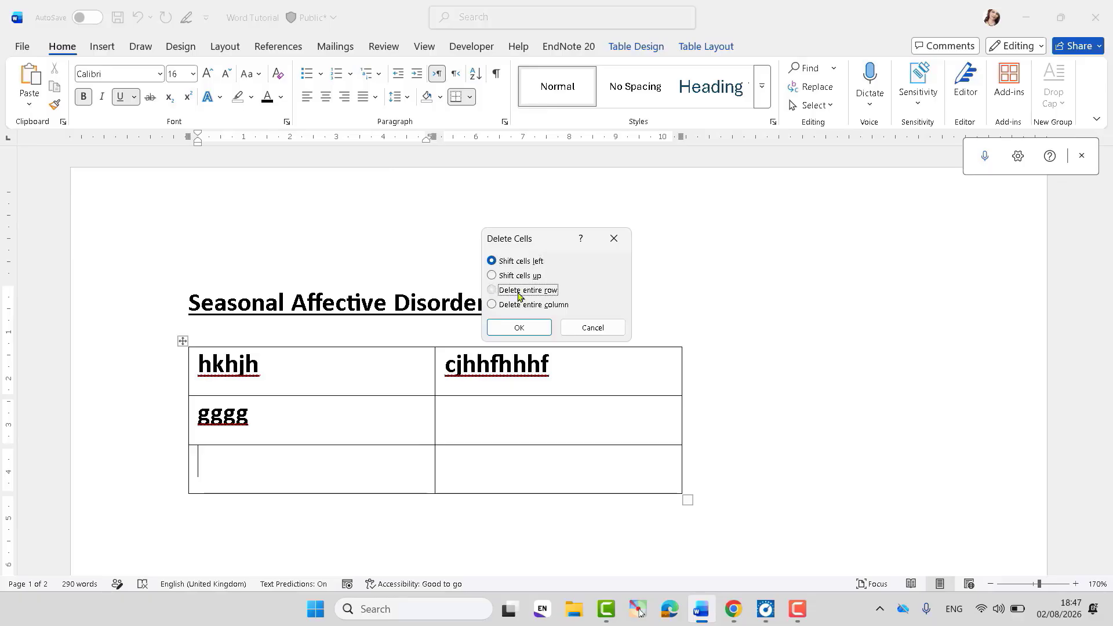
left_click(517, 329)
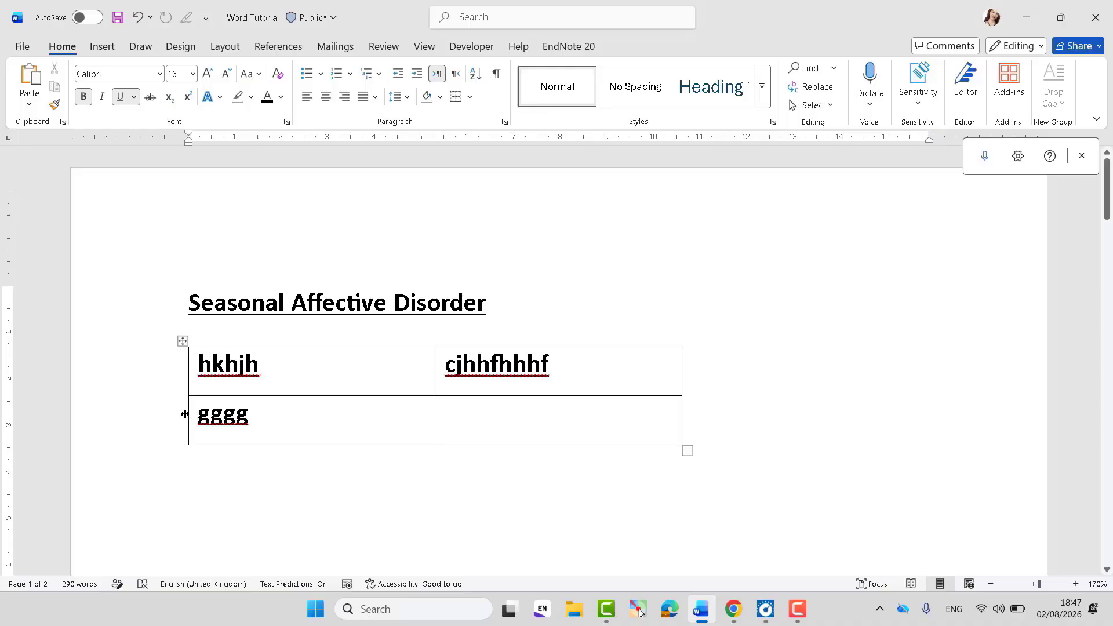
Step: Insert a new row below the table row containing "gggg"
left_click(184, 416)
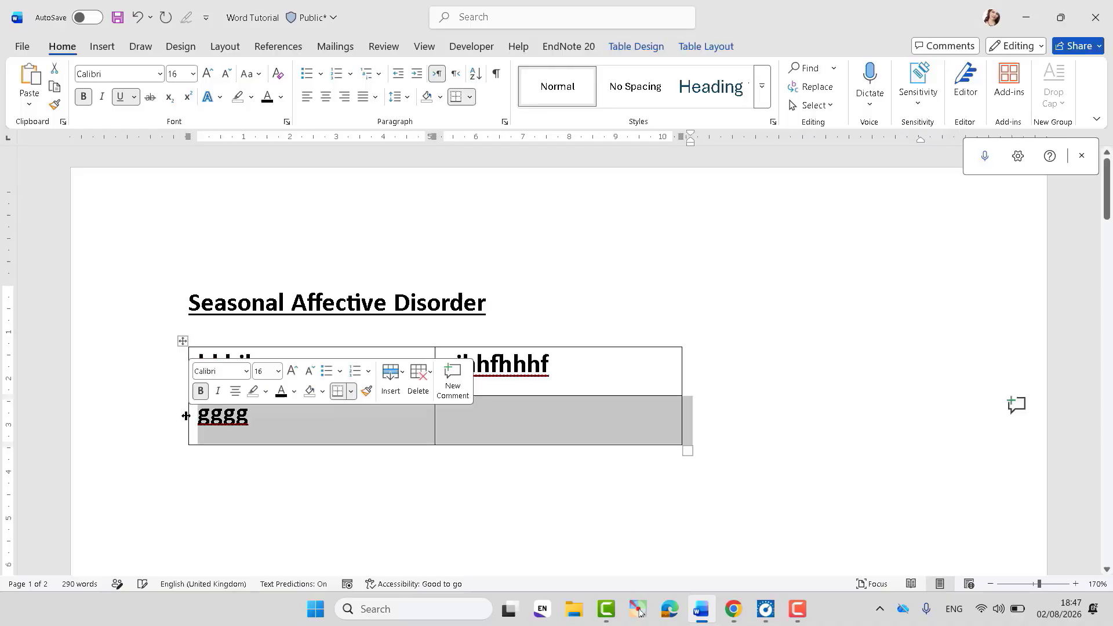
right_click(243, 427)
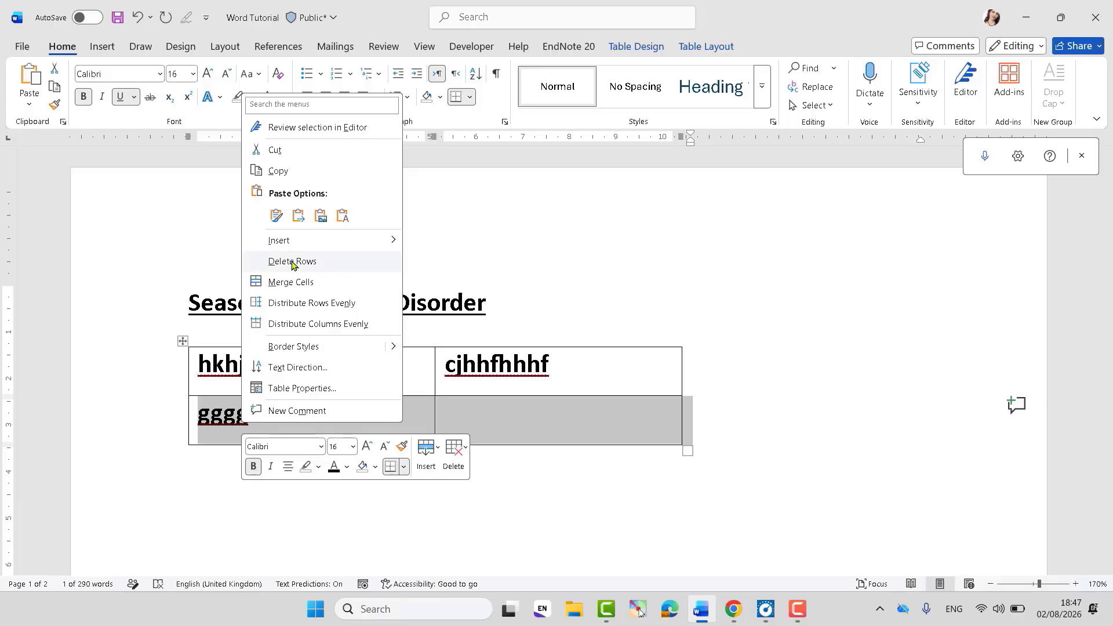
mouse_move(311, 244)
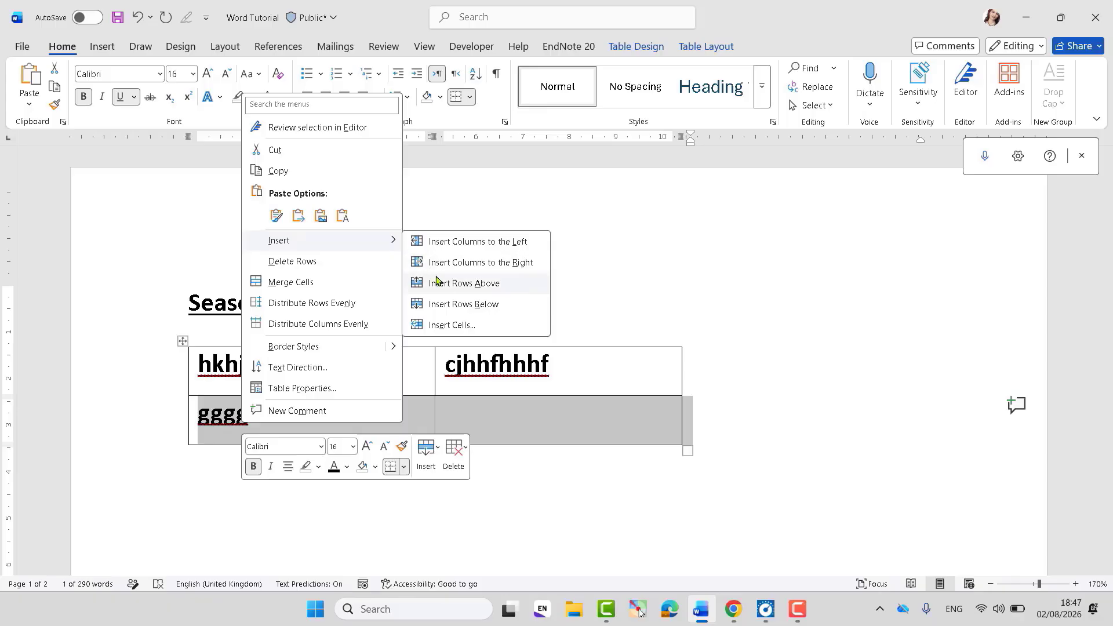
left_click(454, 309)
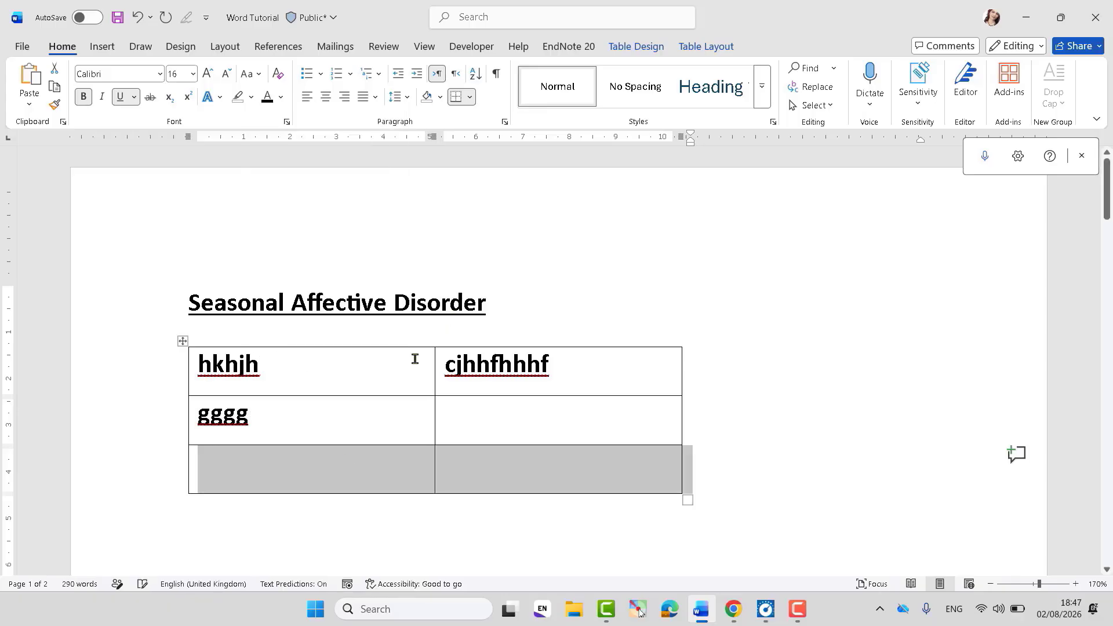
Step: Insert another row above the empty last row of the table
left_click(339, 470)
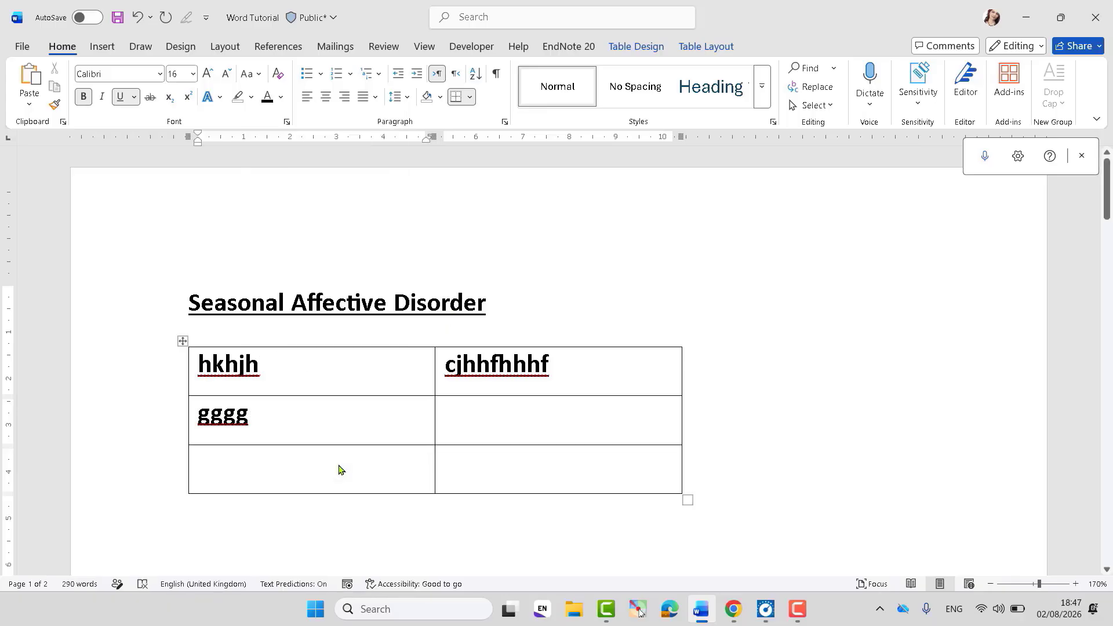
right_click(339, 469)
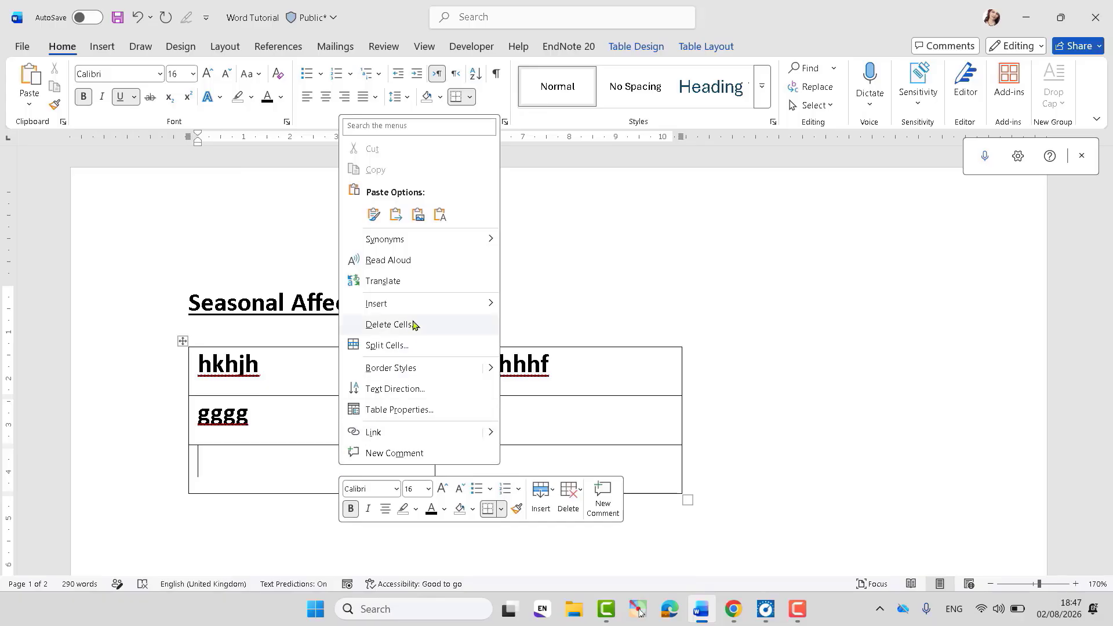
mouse_move(422, 307)
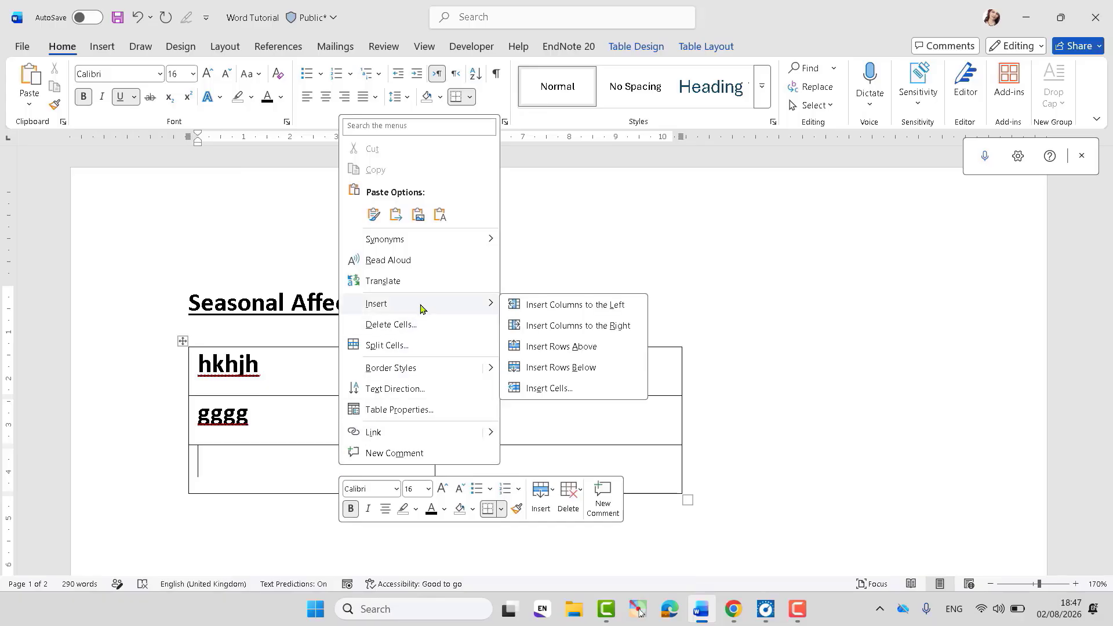
left_click(551, 348)
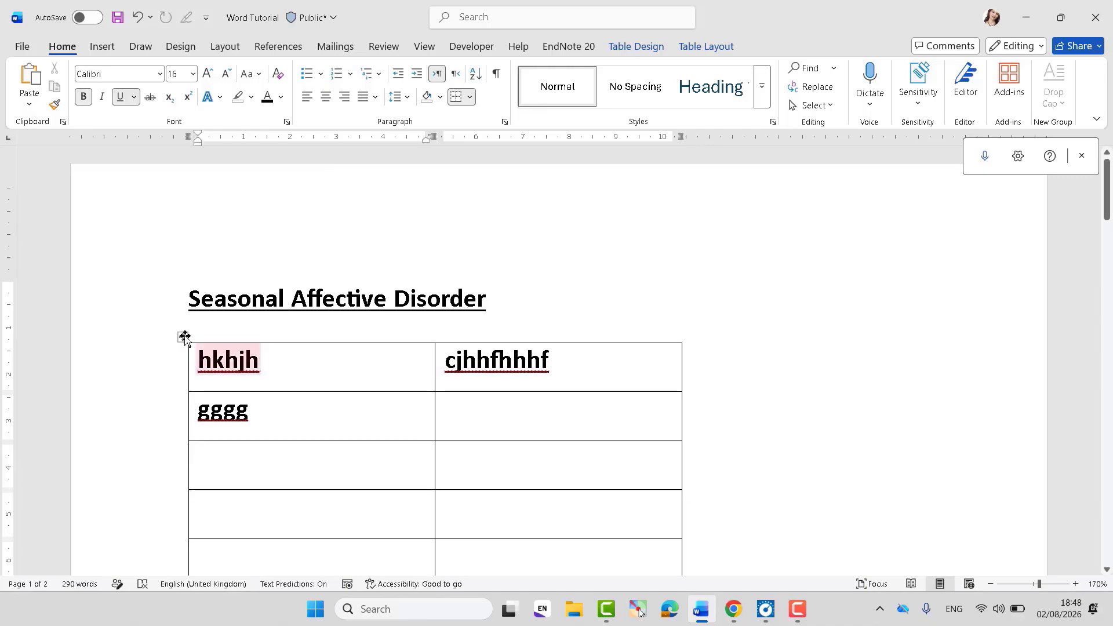
Step: Clear the contents of the whole table, then remove the table itself along with the blank lines under the title
left_click(184, 338)
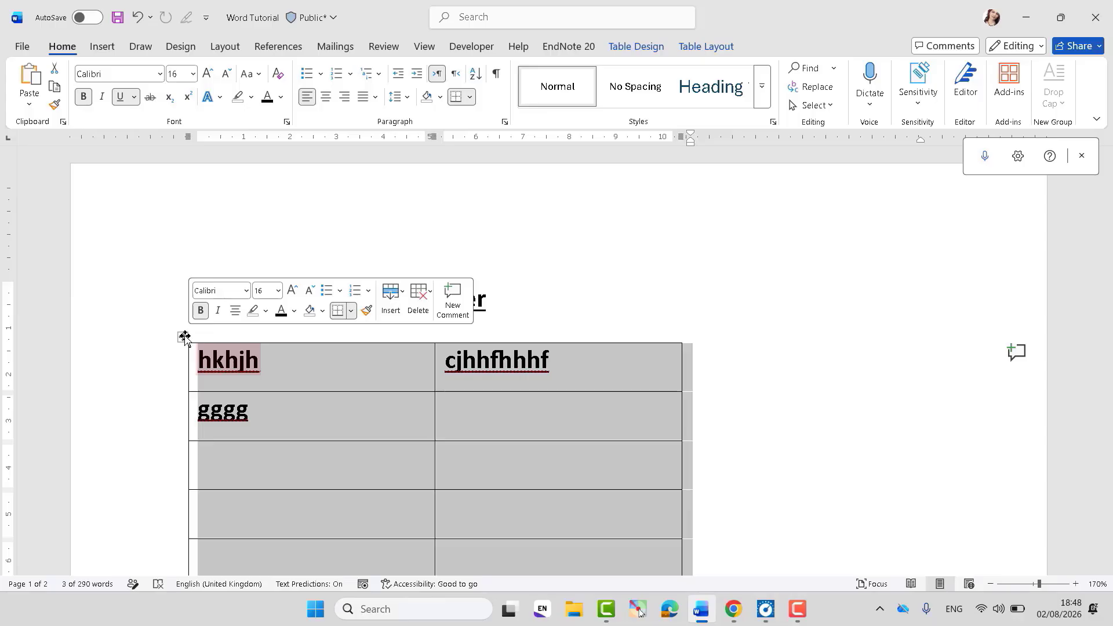
key("Delete")
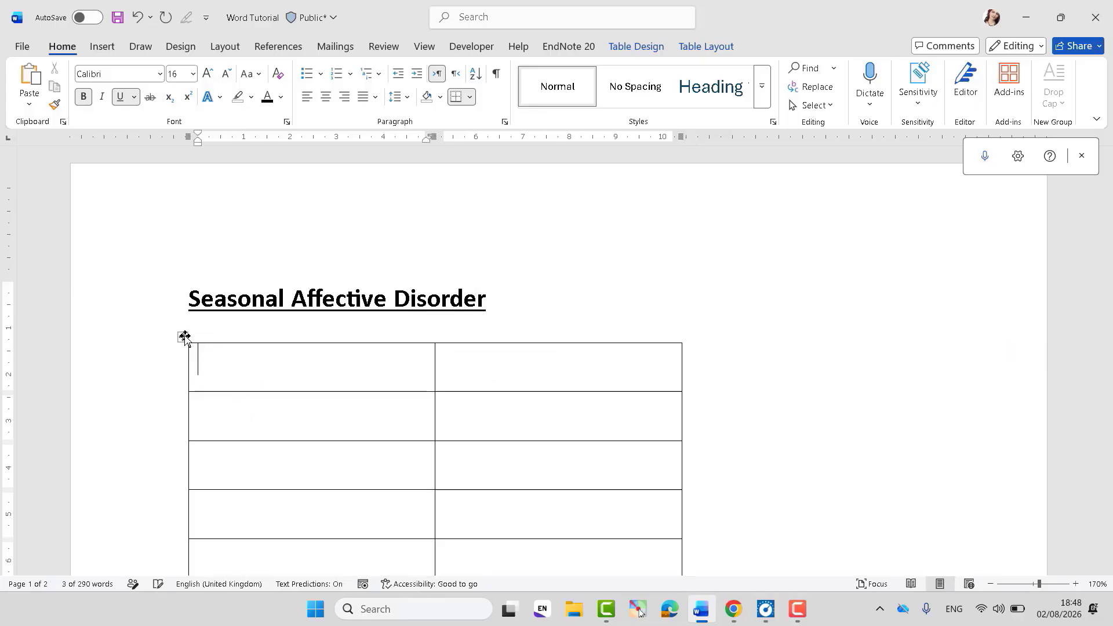
left_click(184, 336)
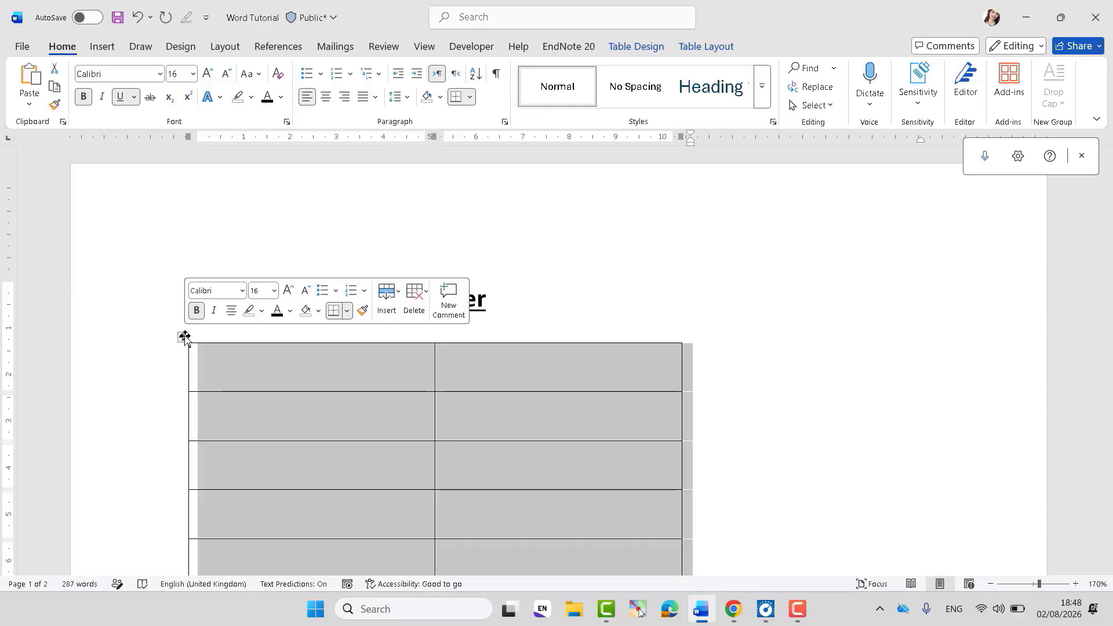
key("BackSpace")
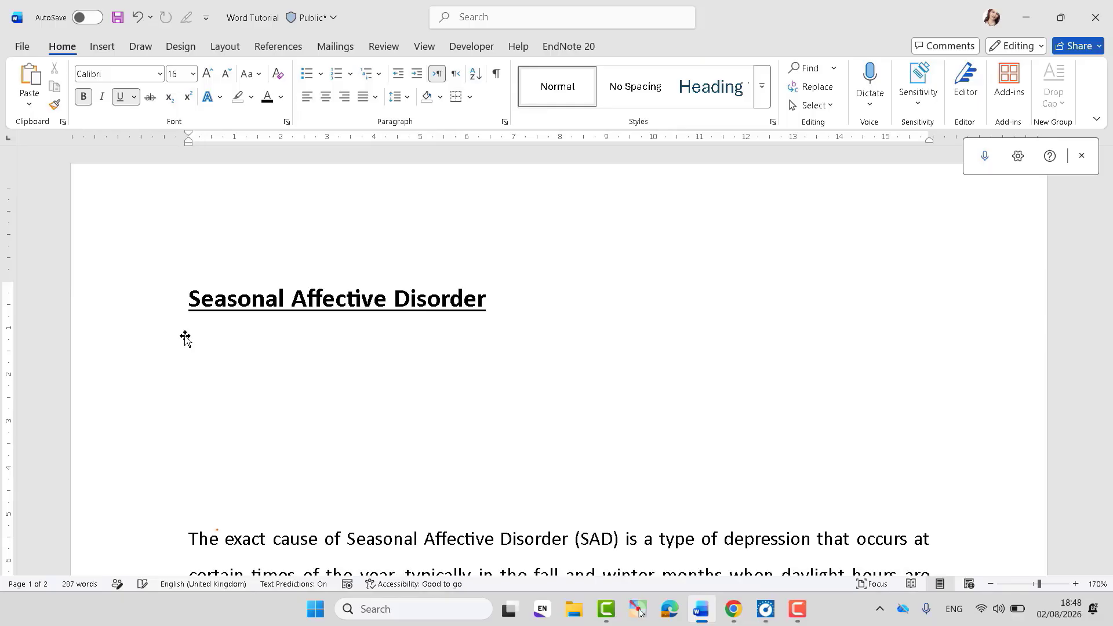
left_click_drag(182, 358, 245, 495)
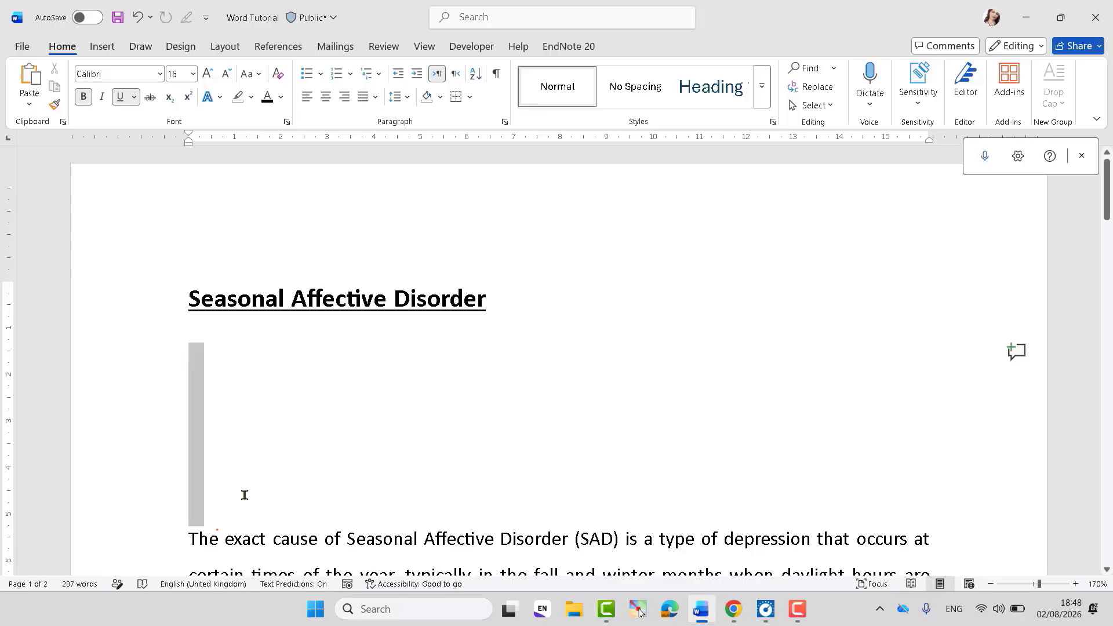
key("BackSpace")
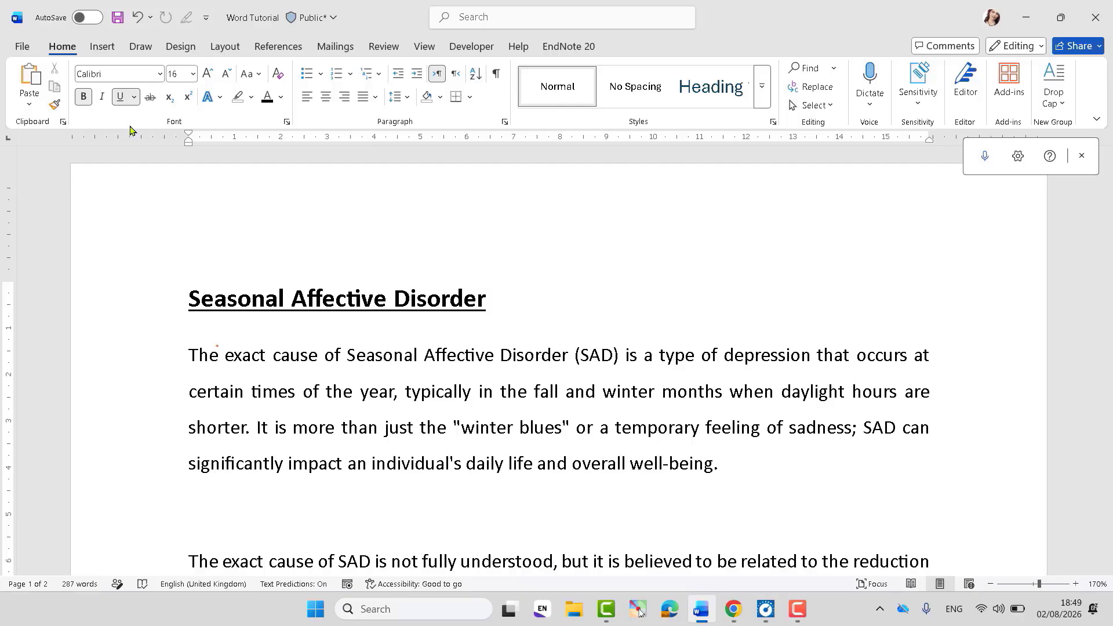
Step: Insert three blank lines above the title "Seasonal Affective Disorder" to make room for a picture
left_click(111, 46)
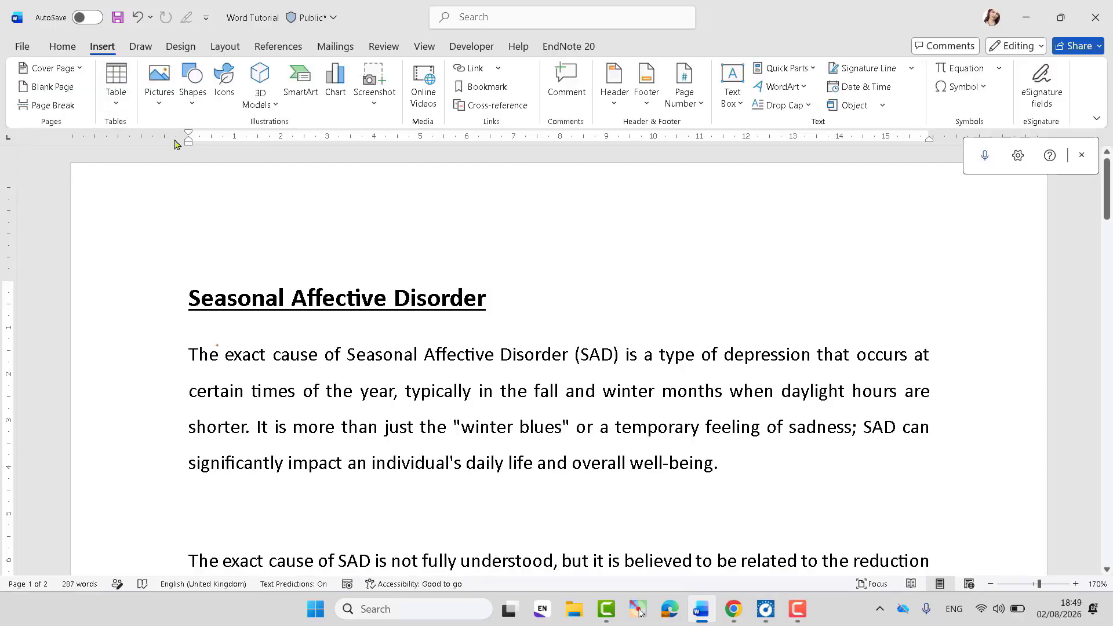
left_click(190, 298)
key("Return")
key("Return")
key("Return")
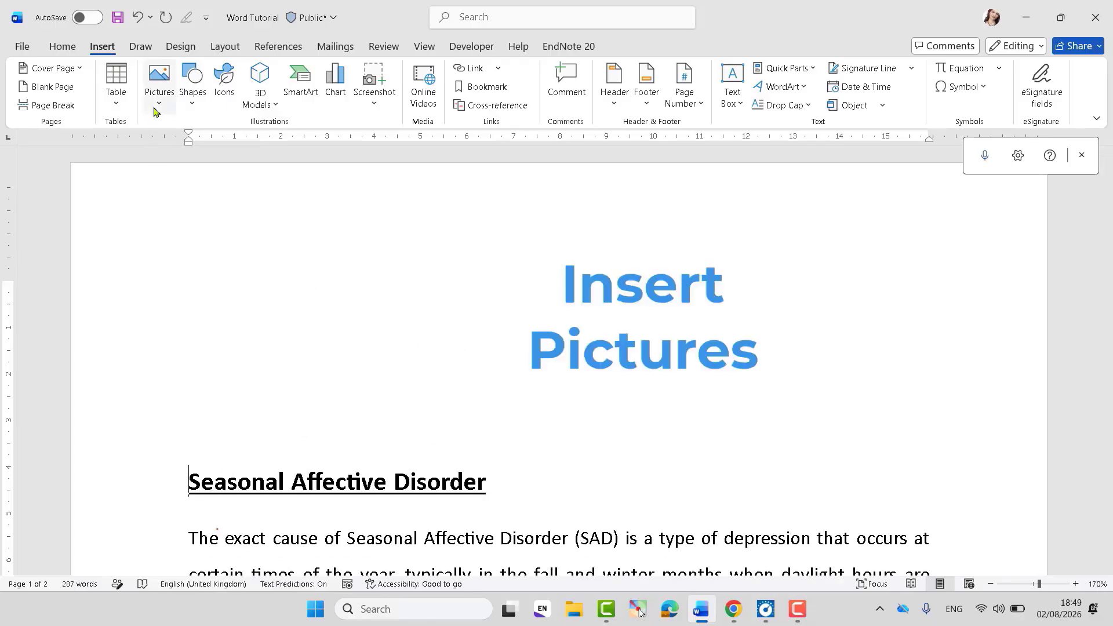
left_click(158, 105)
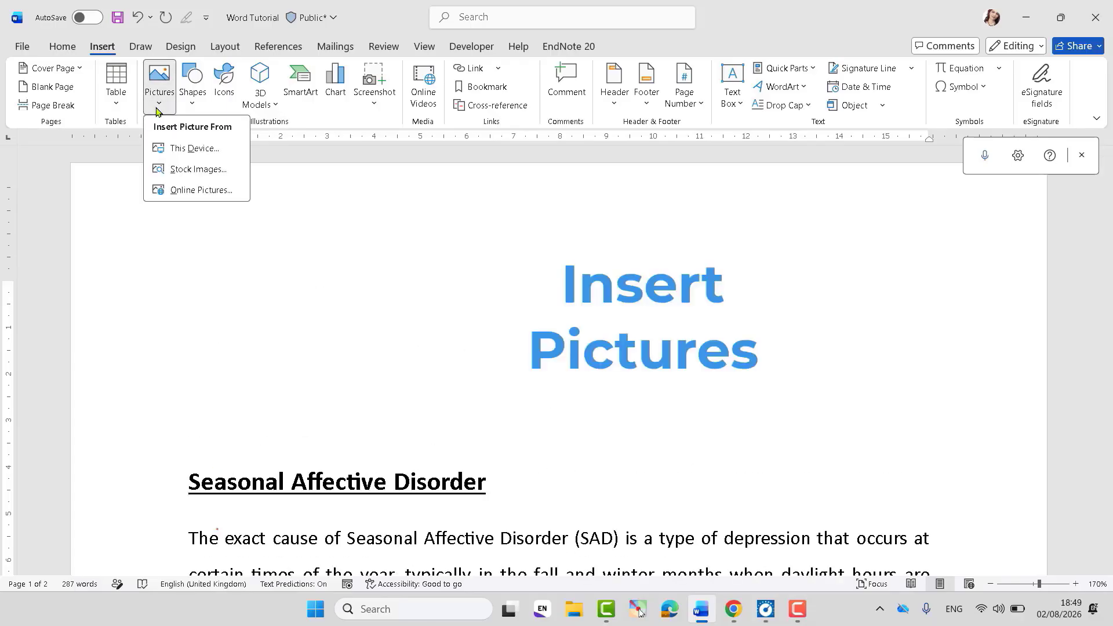
left_click(198, 146)
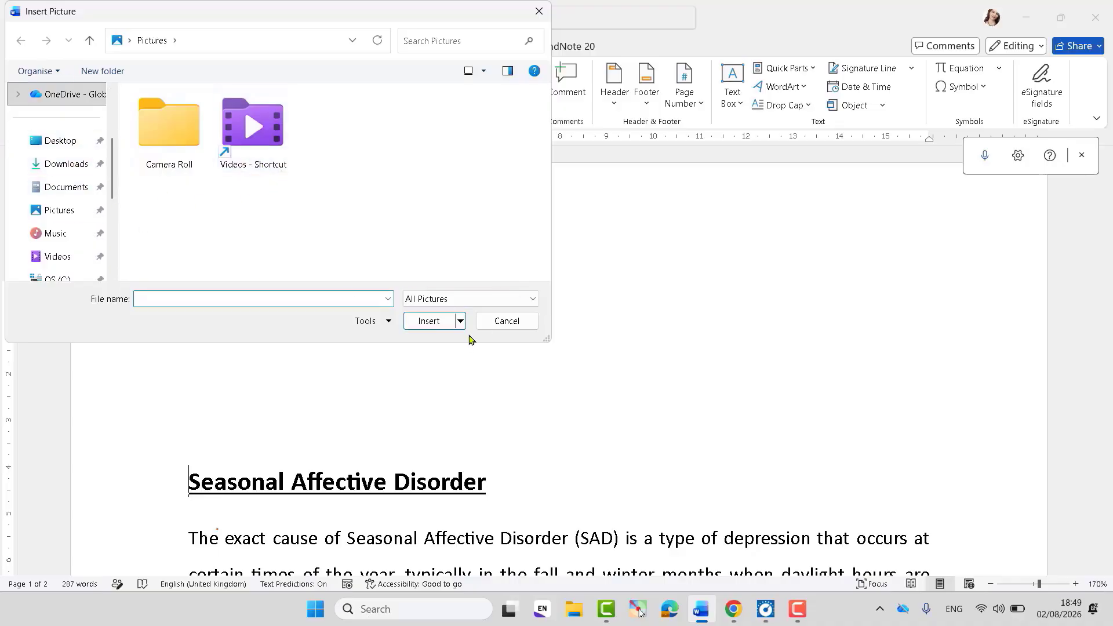
left_click(539, 11)
Step: Insert the stock image of lipsticks and nail polish before the title and shrink it to about 6.02 cm by 9.59 cm
left_click(157, 104)
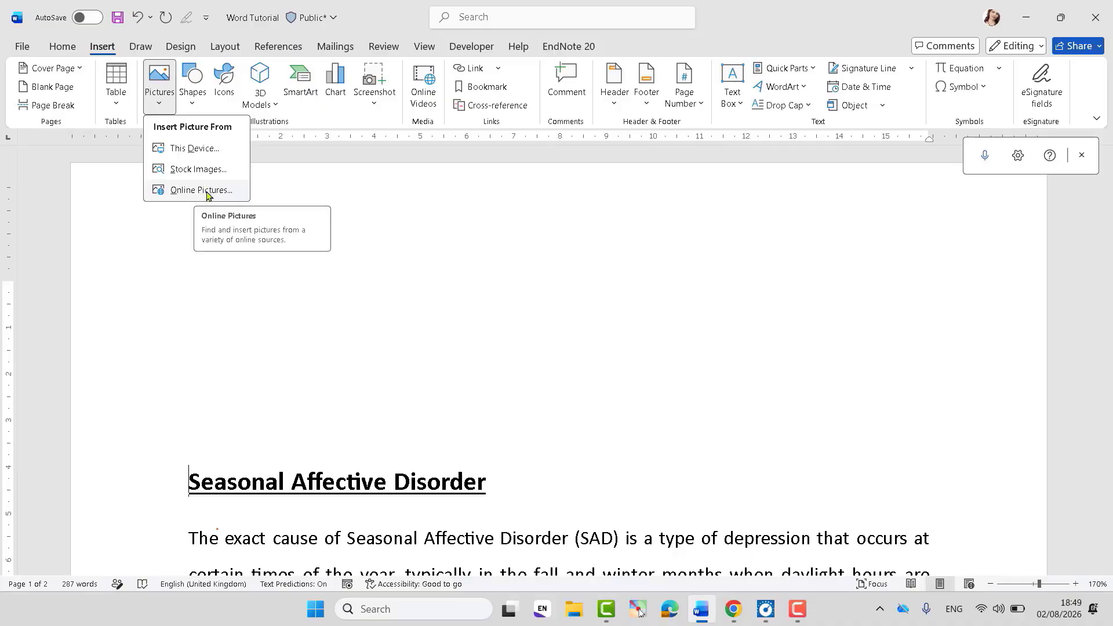
left_click(188, 169)
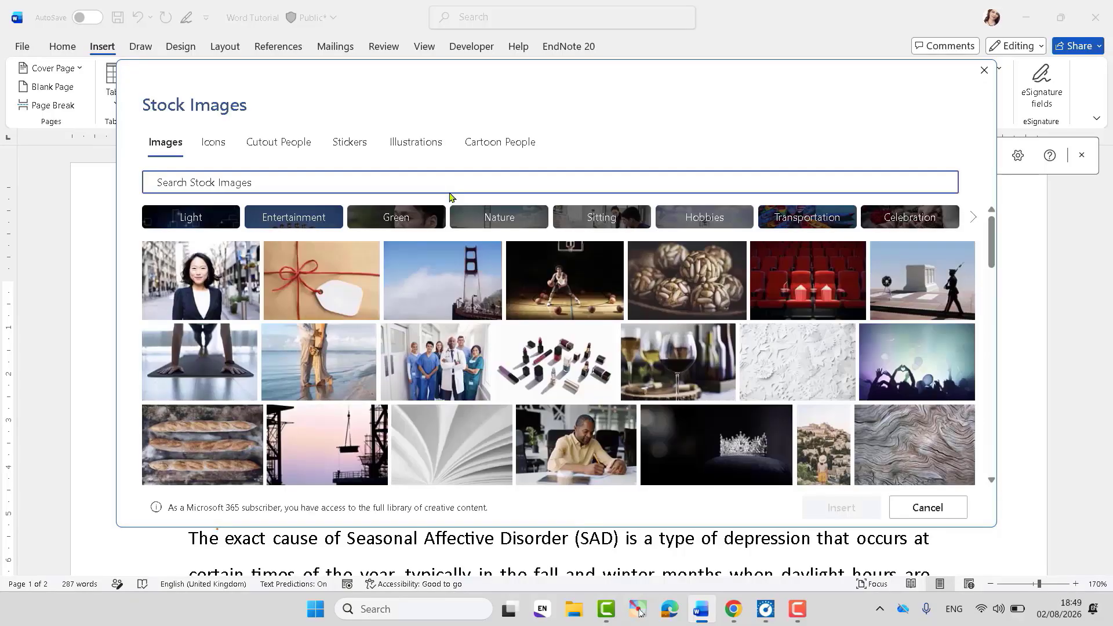
mouse_move(477, 342)
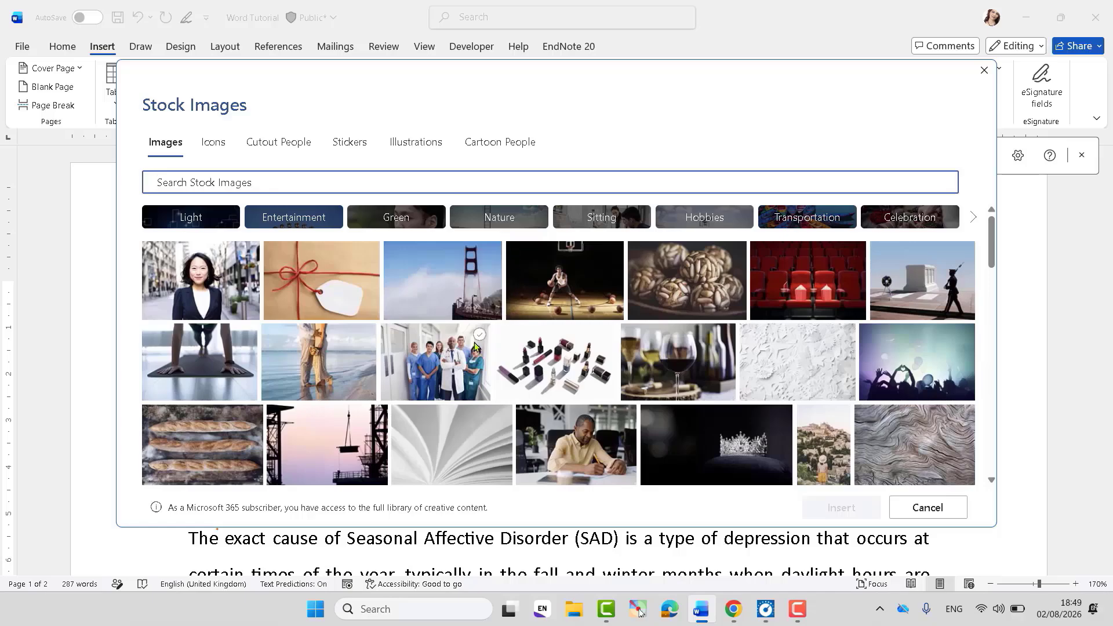
left_click(540, 359)
left_click(835, 509)
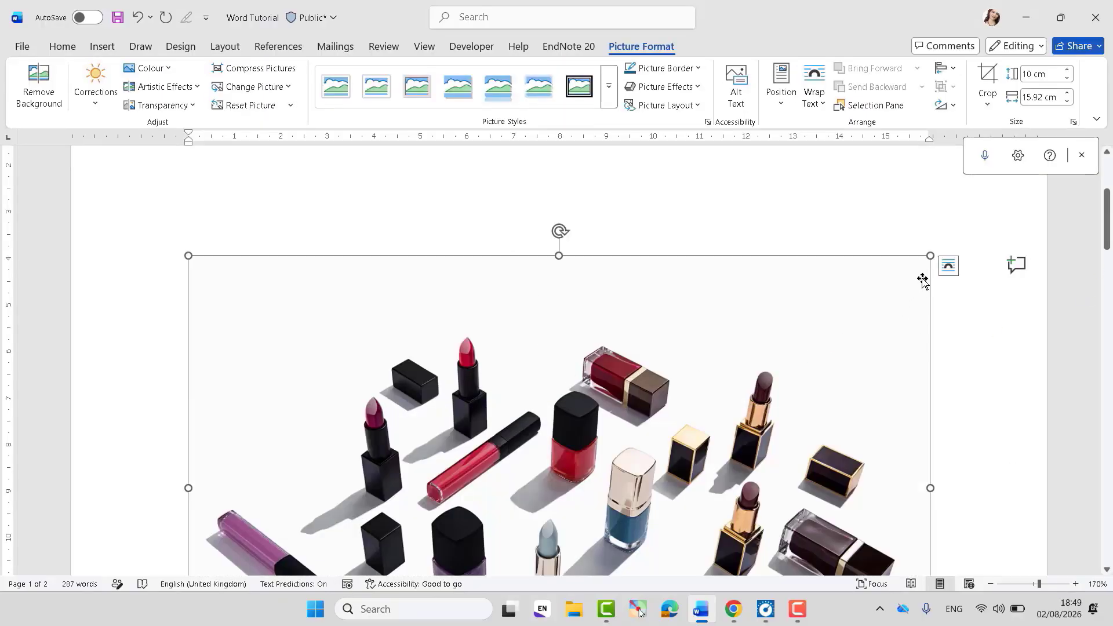
left_click_drag(928, 257, 633, 487)
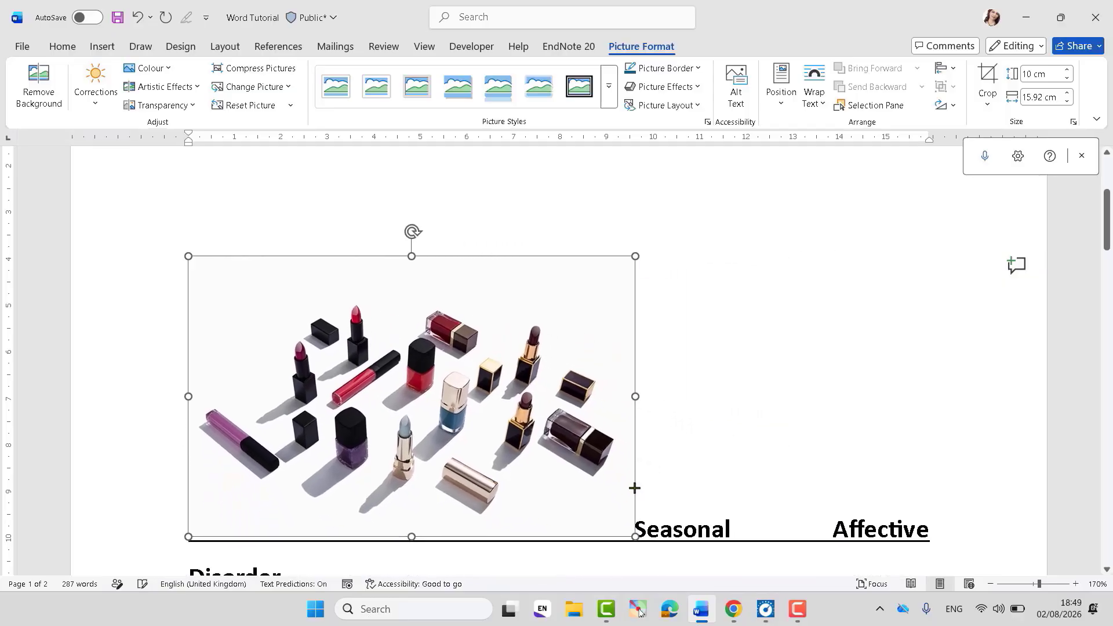
Step: Insert two line breaks between the picture and "Seasonal Affective Disorder" to put the title on its own line below
left_click(649, 514)
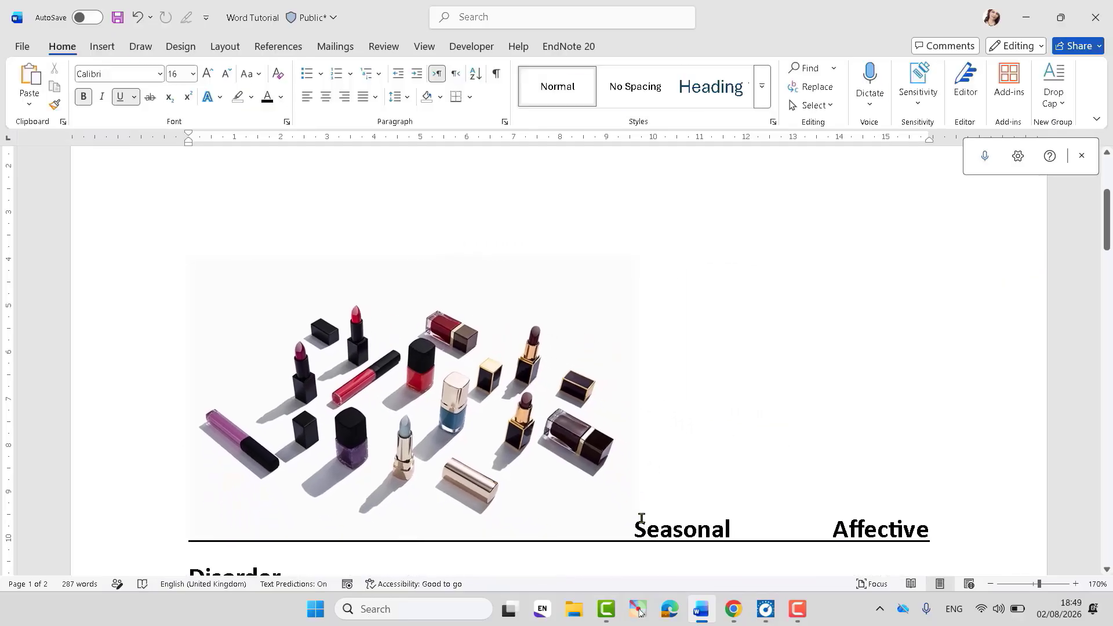
left_click(636, 529)
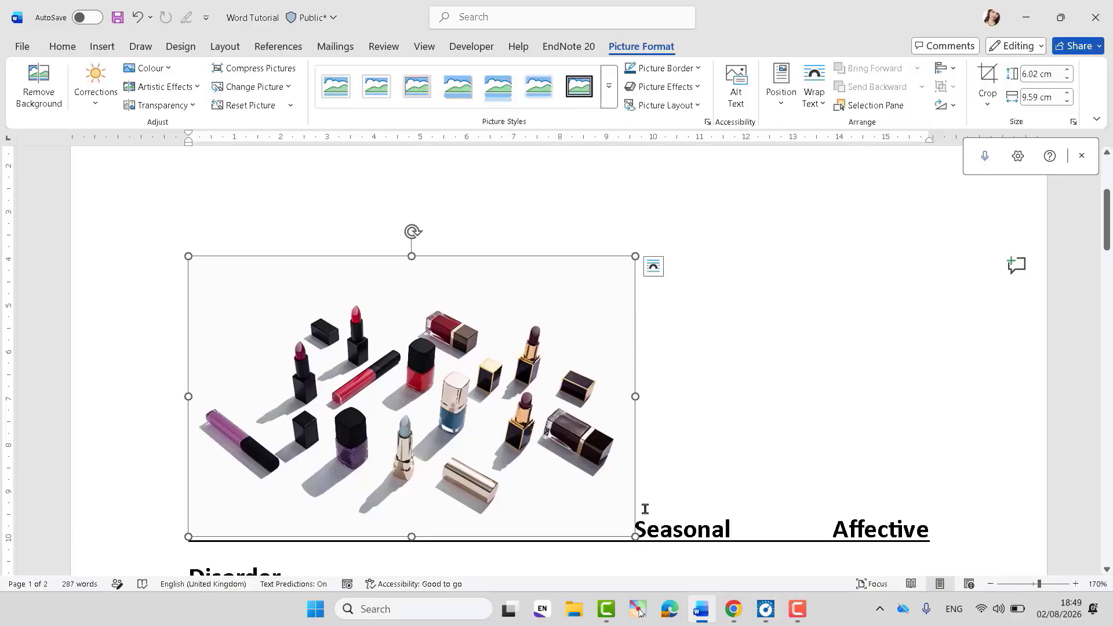
left_click(637, 529)
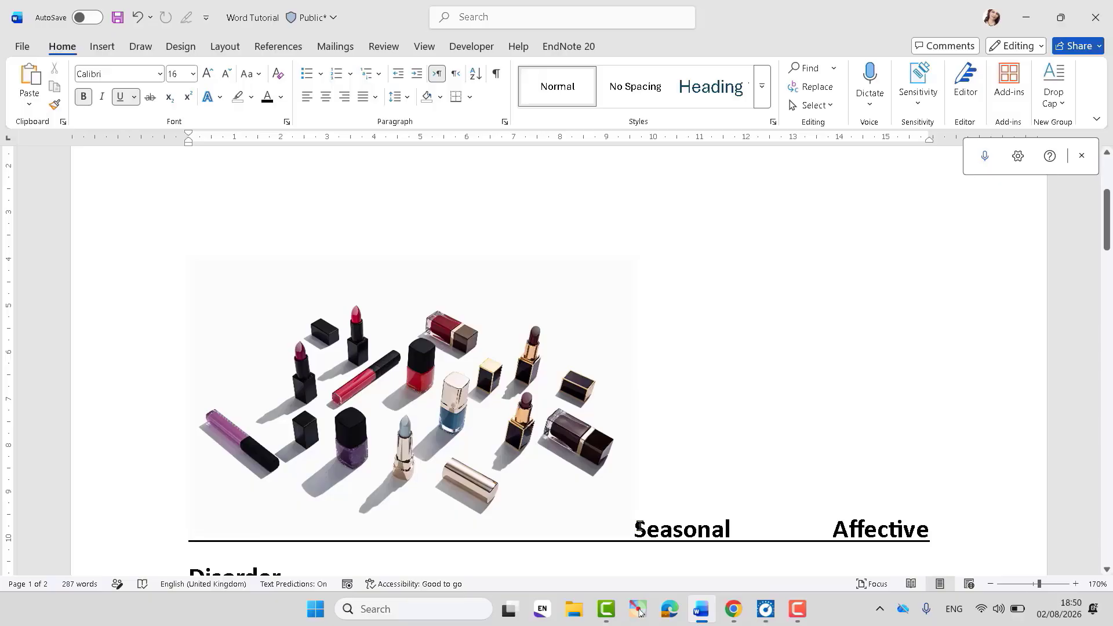
key("Return")
key("Return")
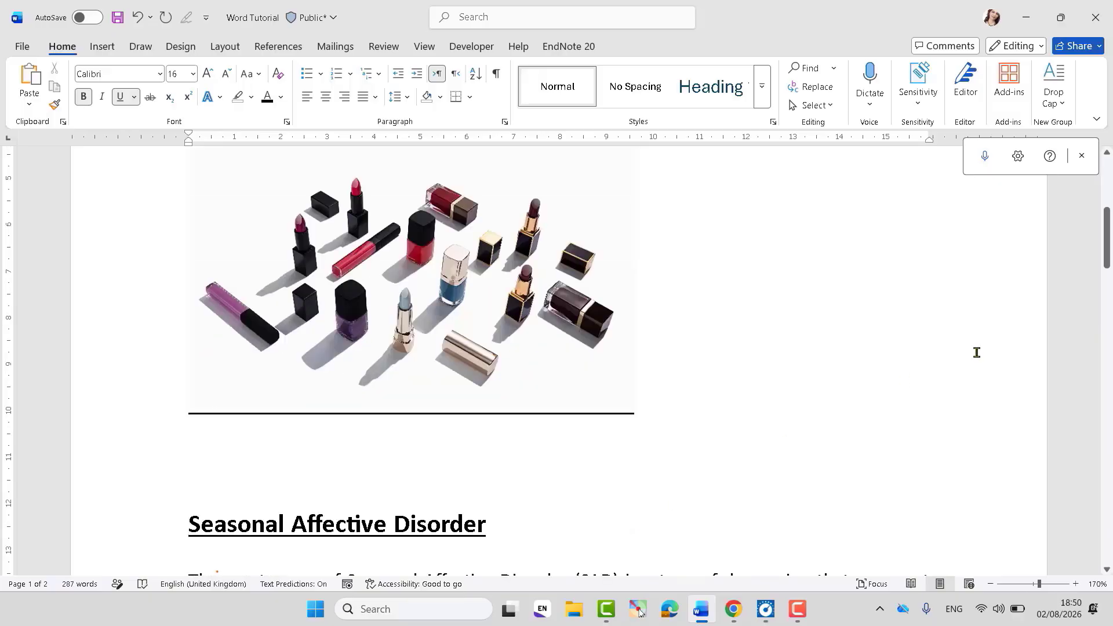
Step: Try to move the in-line cosmetics picture freely up and across the page
left_click_drag(1107, 257, 1106, 229)
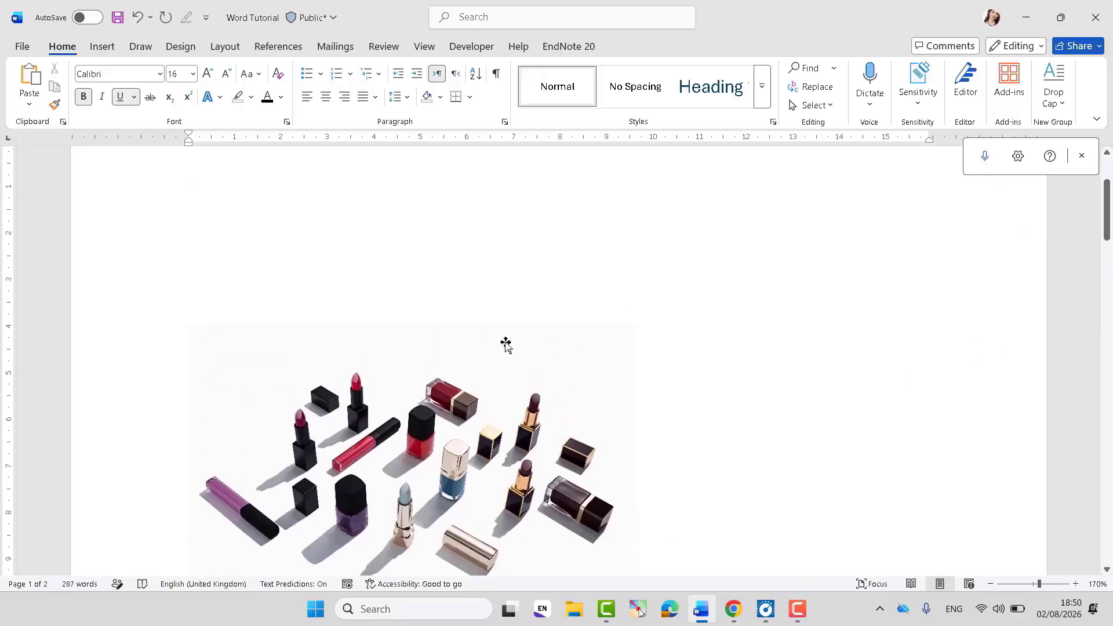
left_click(445, 366)
left_click_drag(443, 366, 642, 288)
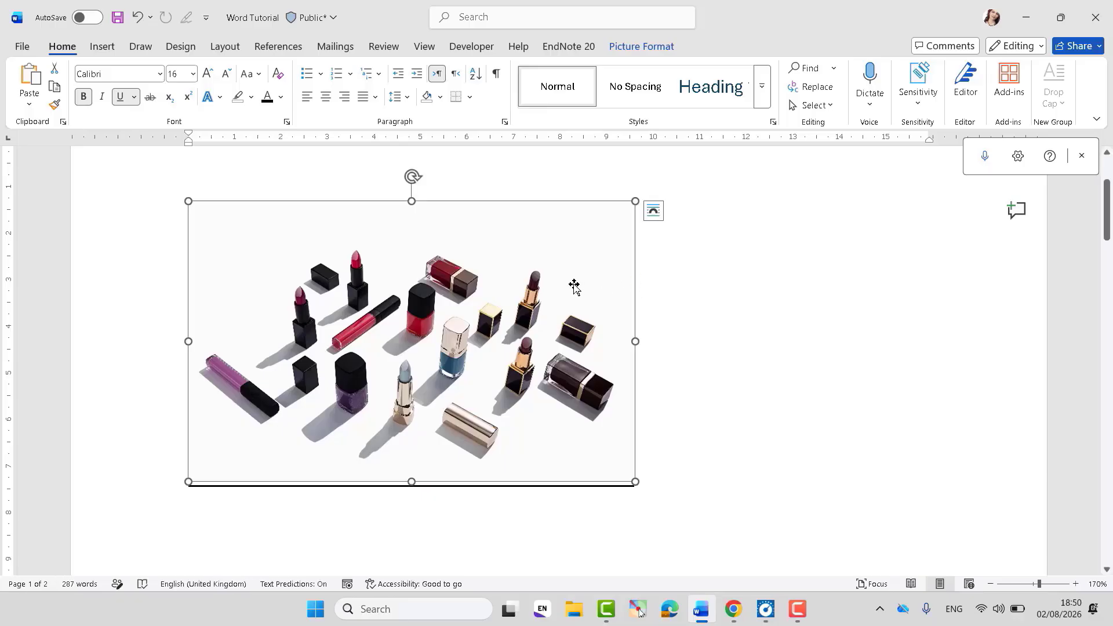
Step: Open PowerPoint and create a blank presentation
left_click(395, 605)
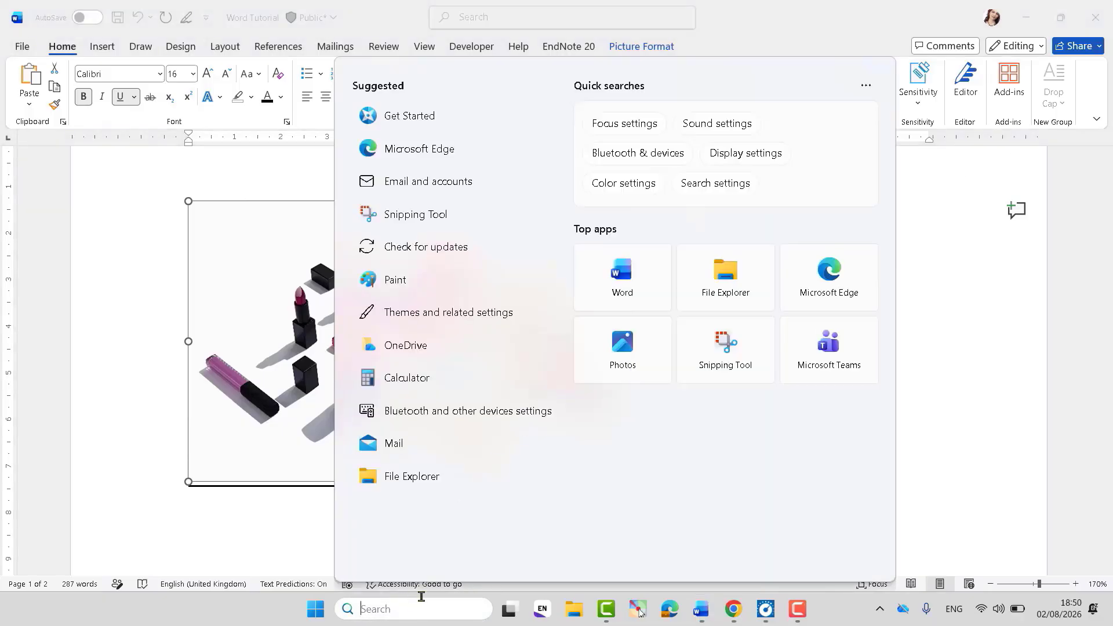
type("power")
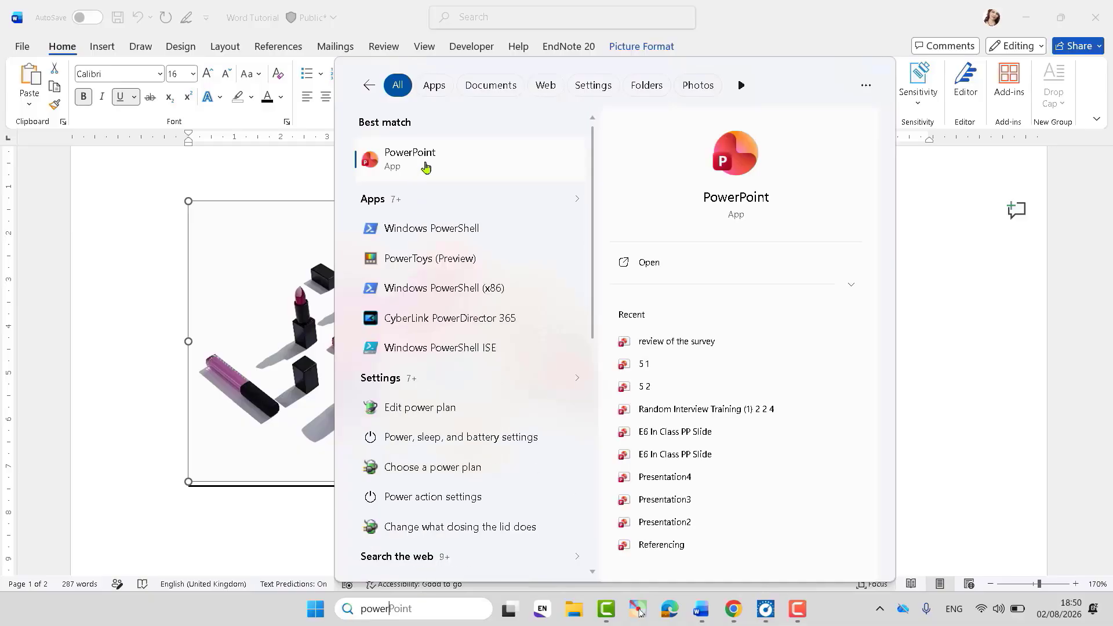
left_click(427, 168)
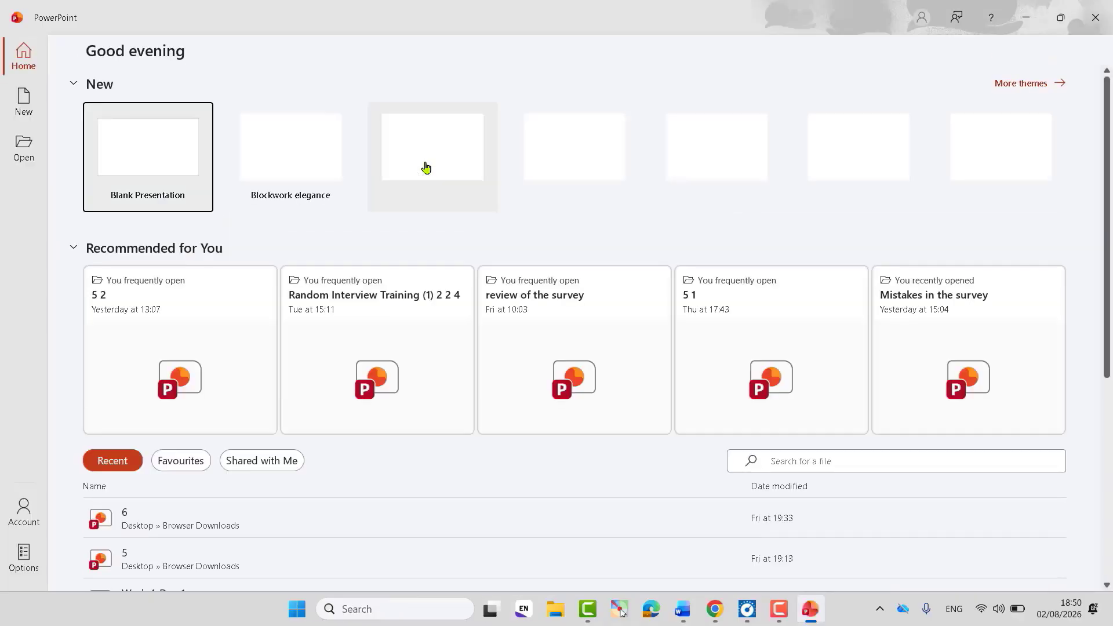
left_click(212, 153)
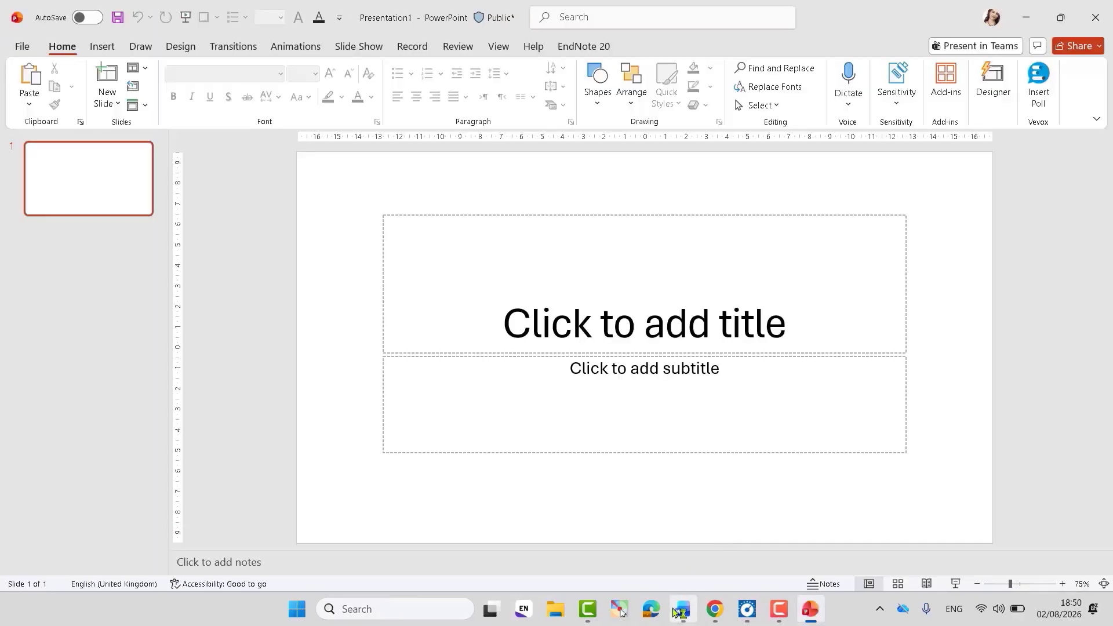
Step: Copy the cosmetics picture from Word, paste it onto the blank PowerPoint slide and try moving it around before closing PowerPoint
left_click(682, 609)
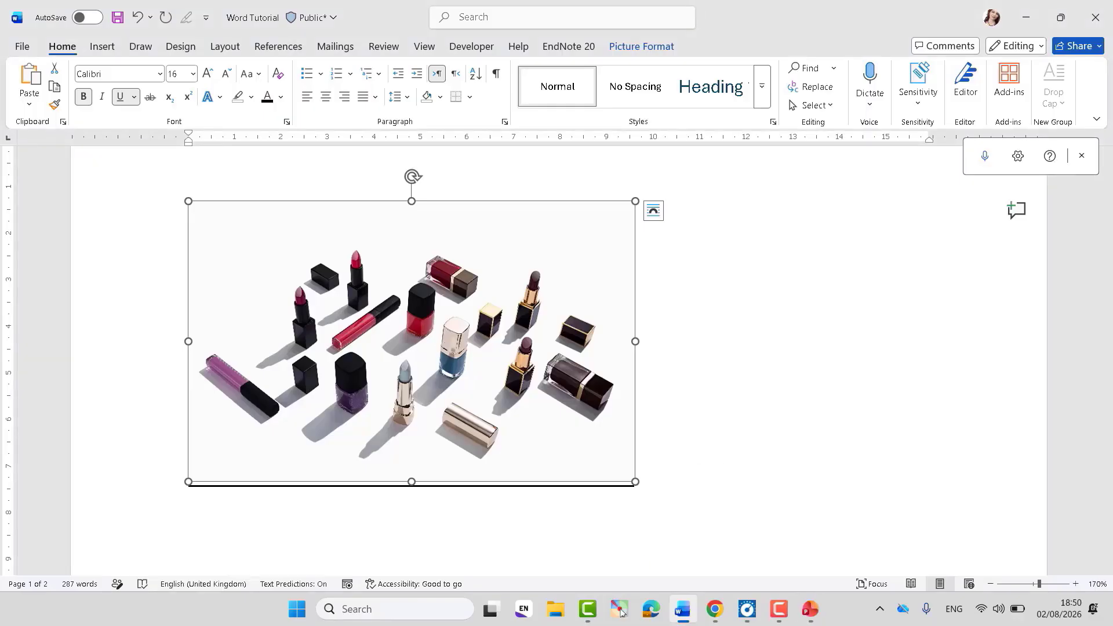
left_click(810, 608)
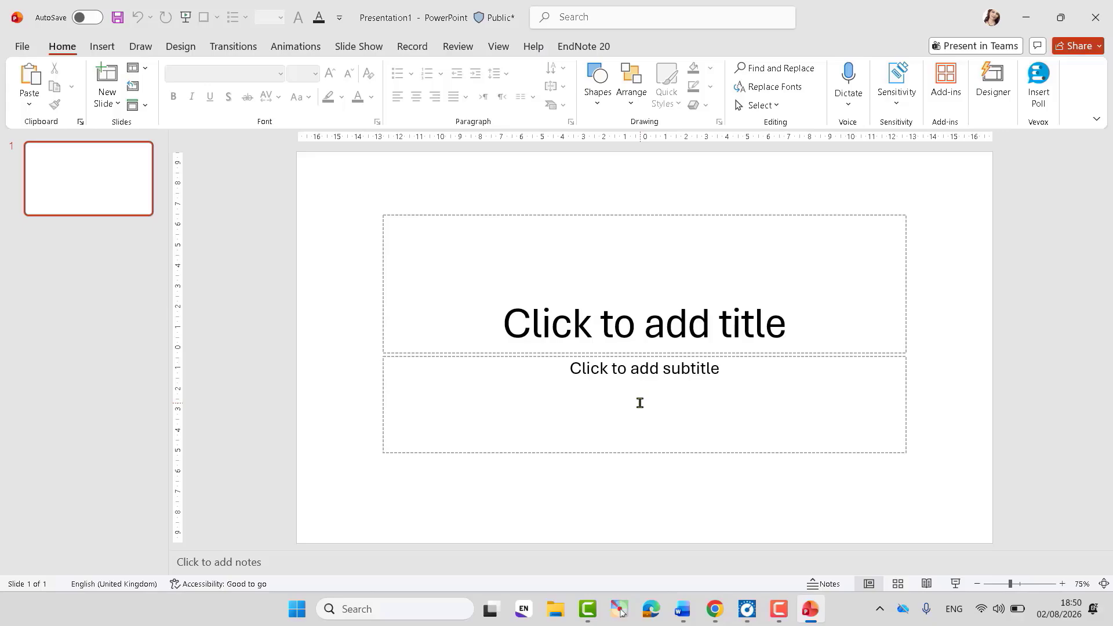
key("ctrl+v")
left_click_drag(647, 349, 495, 327)
left_click_drag(619, 270, 772, 244)
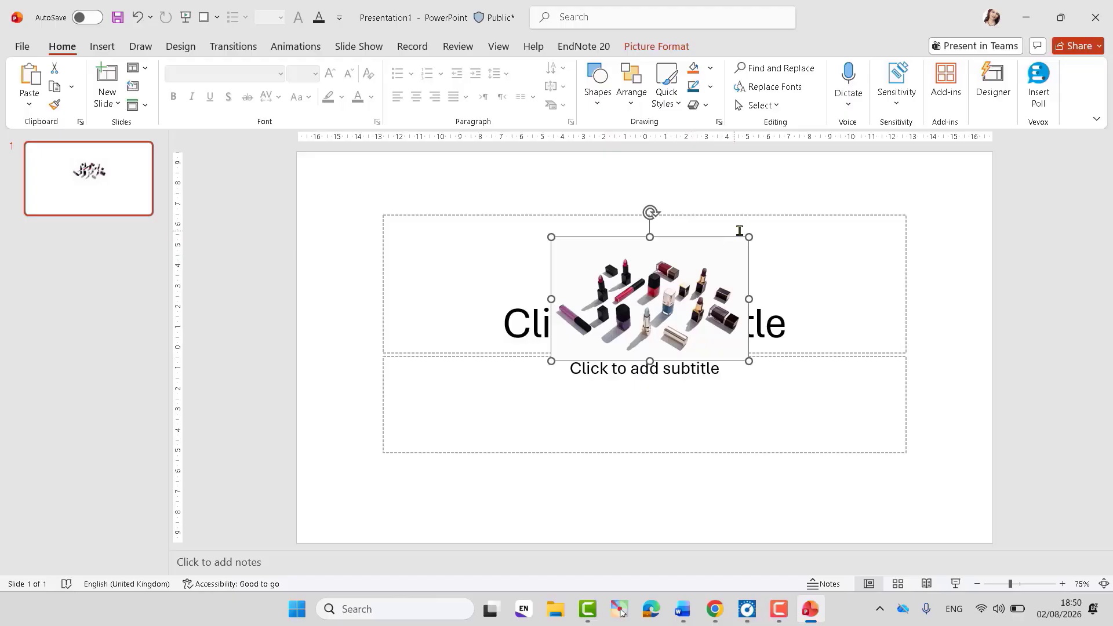
left_click(1095, 17)
left_click(612, 474)
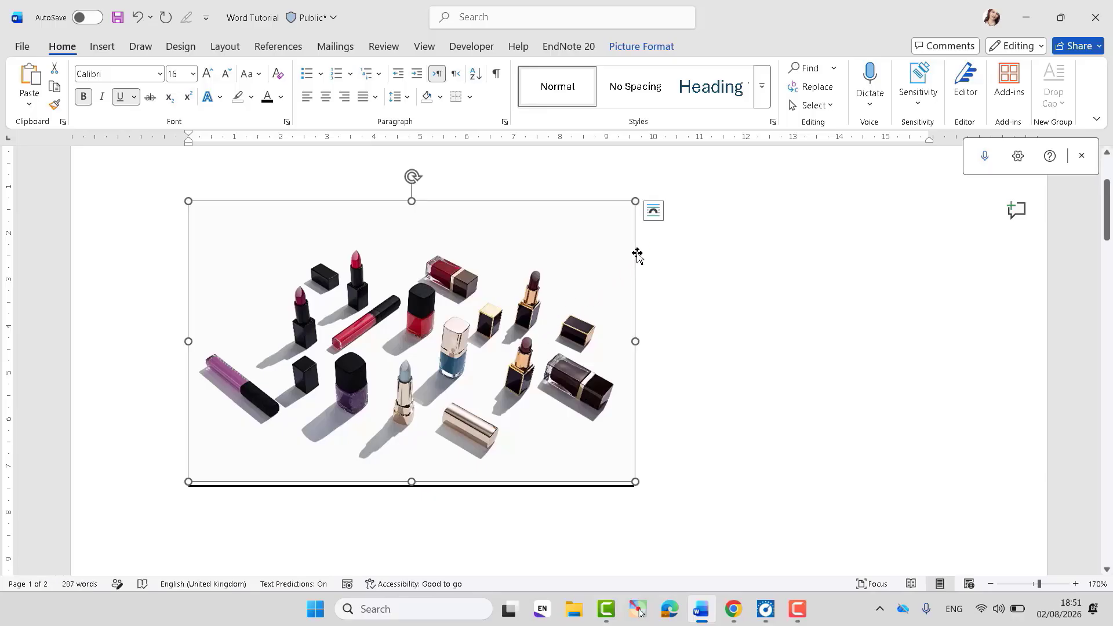
Step: Set the picture's text wrapping to Square and position it near the page's left margin beside the title and first paragraph
left_click(657, 209)
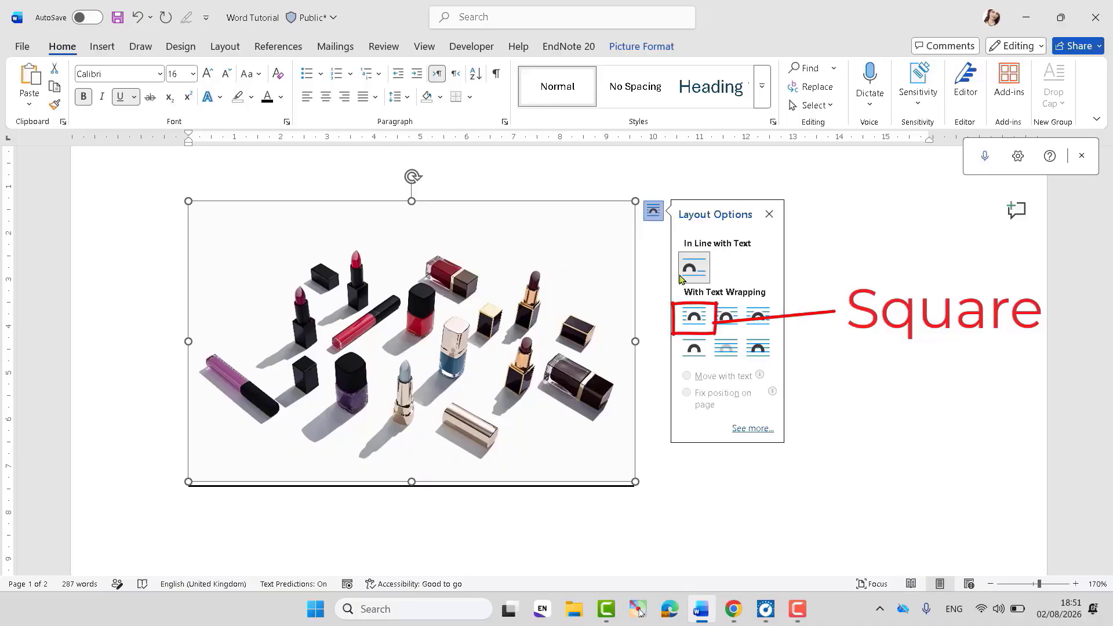
left_click(691, 320)
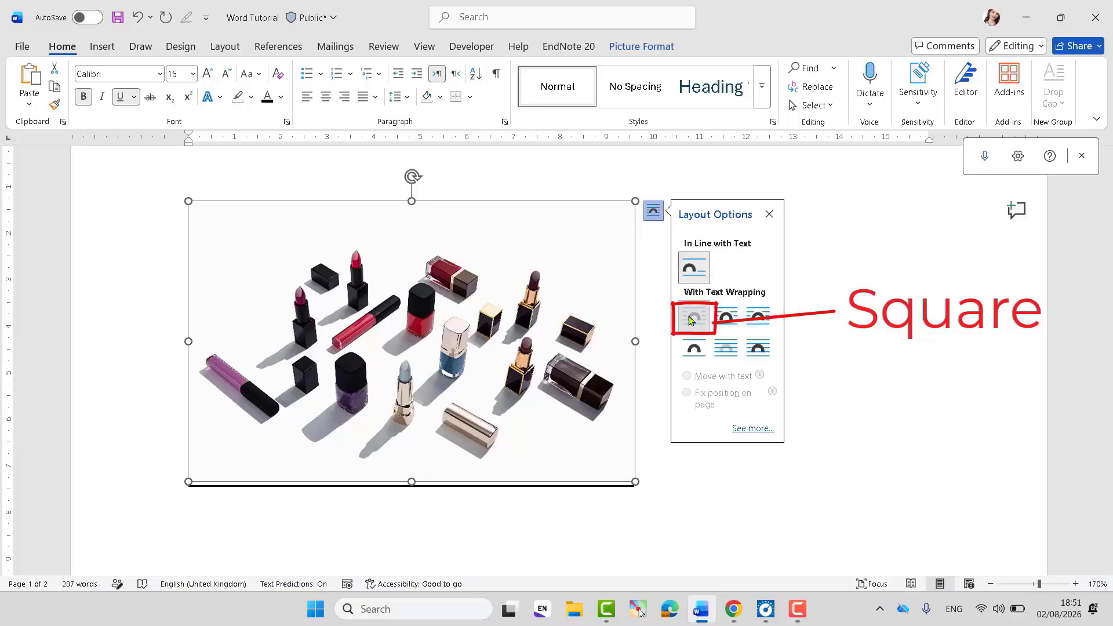
left_click_drag(532, 322, 581, 455)
scroll(409, 433, "down", 4)
scroll(410, 432, "up", 3)
scroll(410, 434, "down", 2)
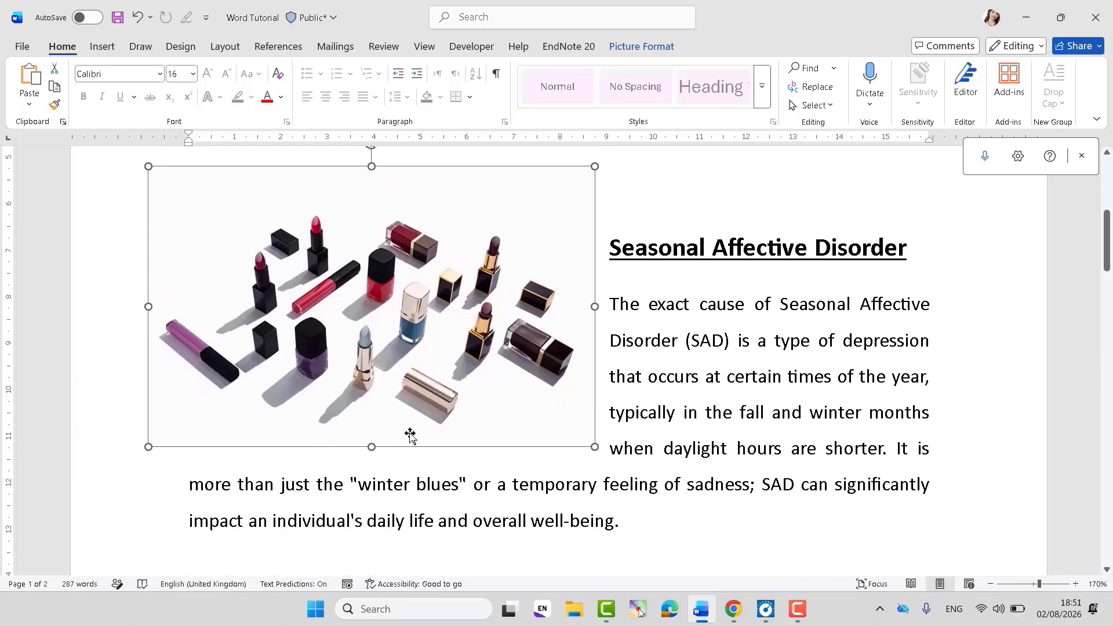
left_click_drag(364, 356, 397, 371)
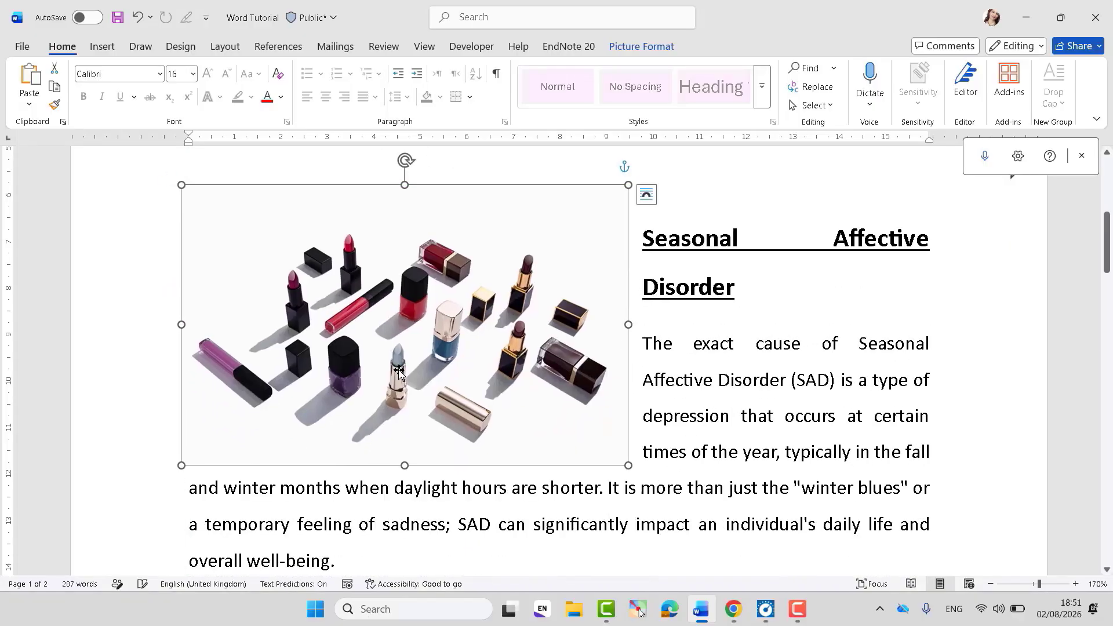
Step: Insert five blank lines before "Seasonal Affective Disorder" to push the title below the picture
left_click(641, 245)
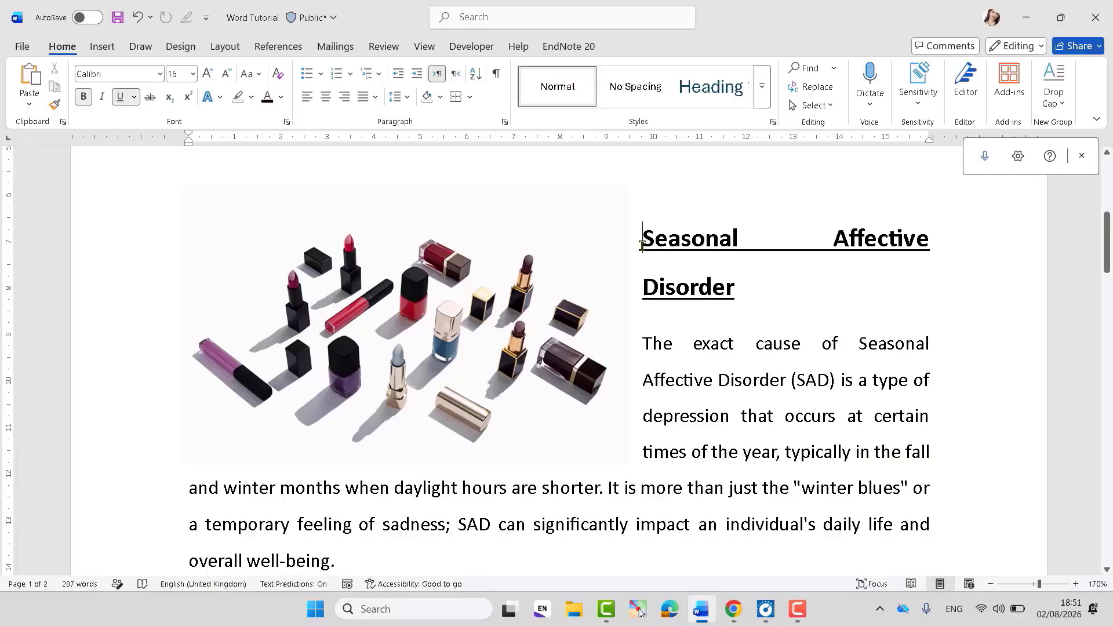
key("Return")
key("Return")
key("Return")
key("Return")
key("Return")
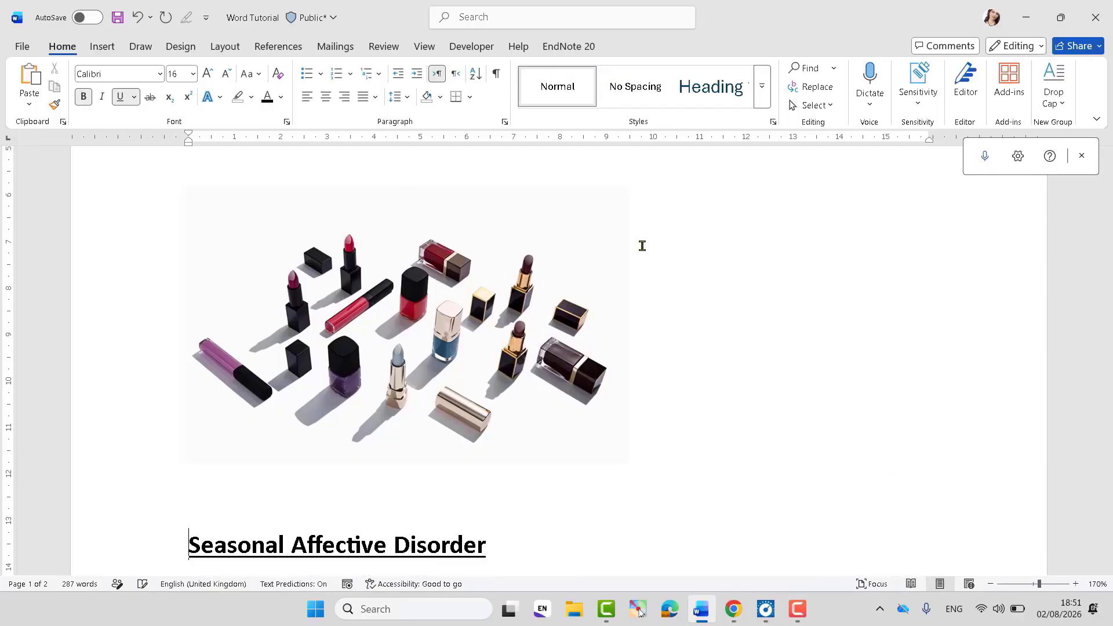
Step: Resize the picture proportionally from its corners and stretch its width and height separately, finishing at about 12 cm wide
left_click(535, 306)
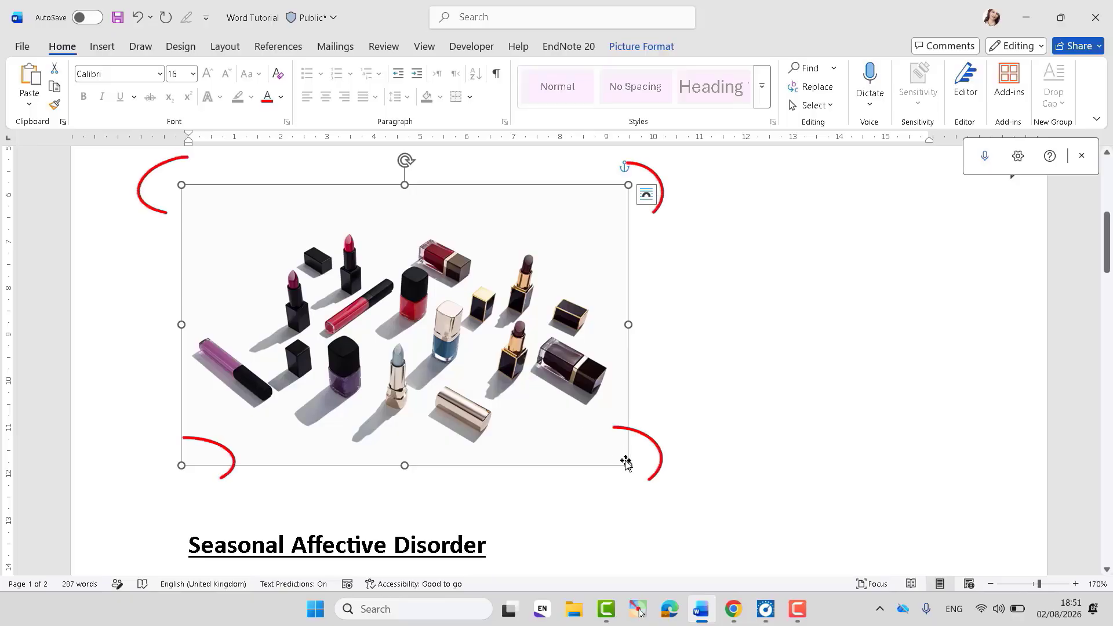
left_click_drag(628, 465, 584, 437)
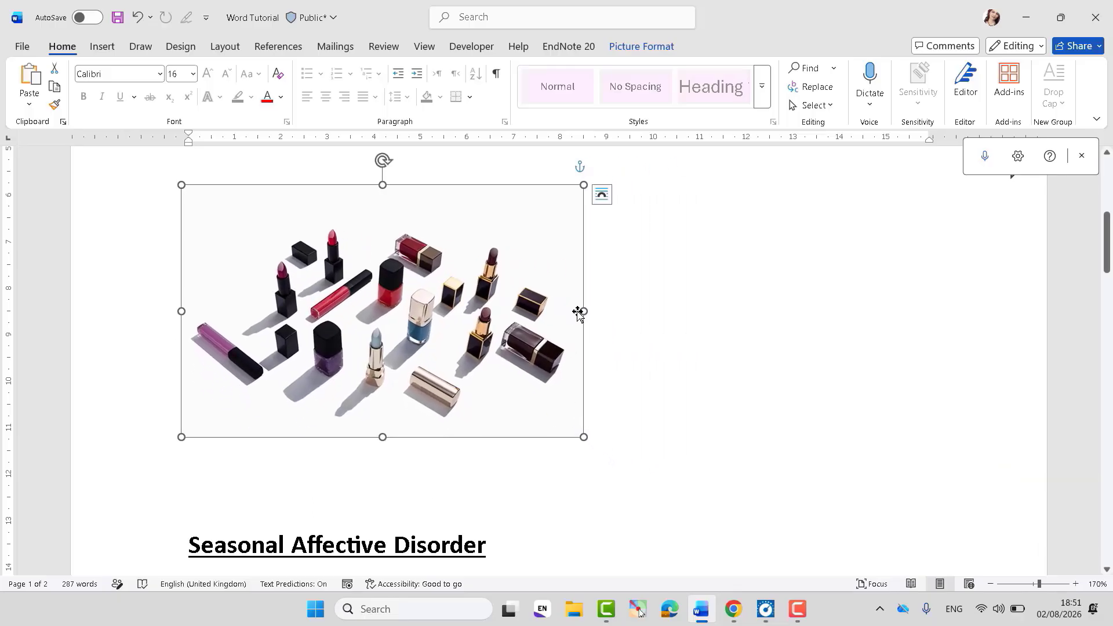
left_click_drag(583, 309, 775, 372)
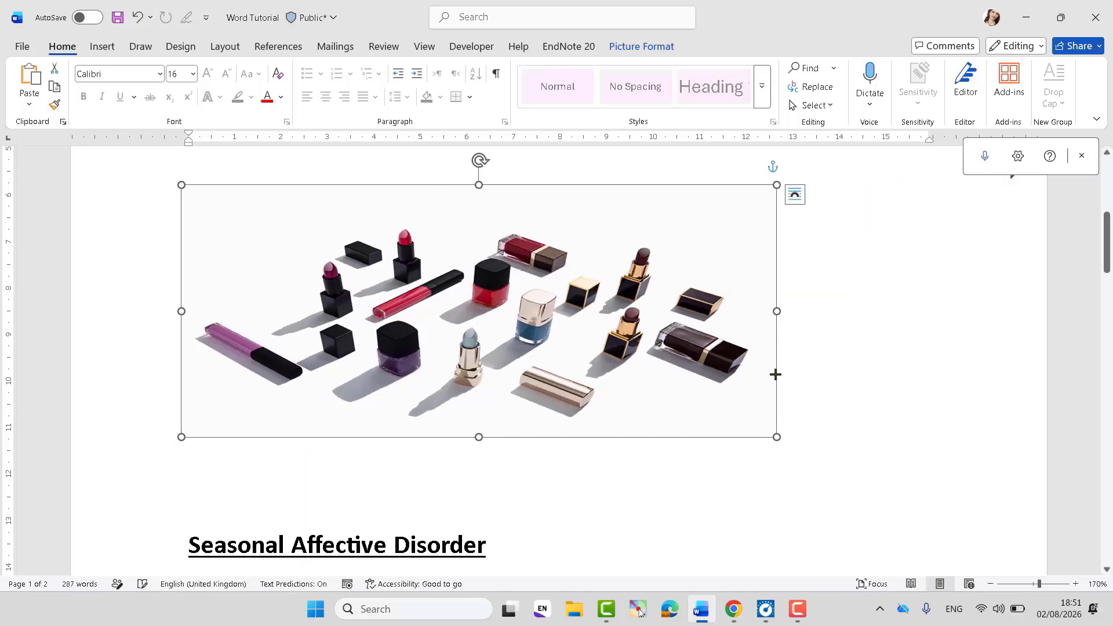
left_click_drag(478, 435, 519, 447)
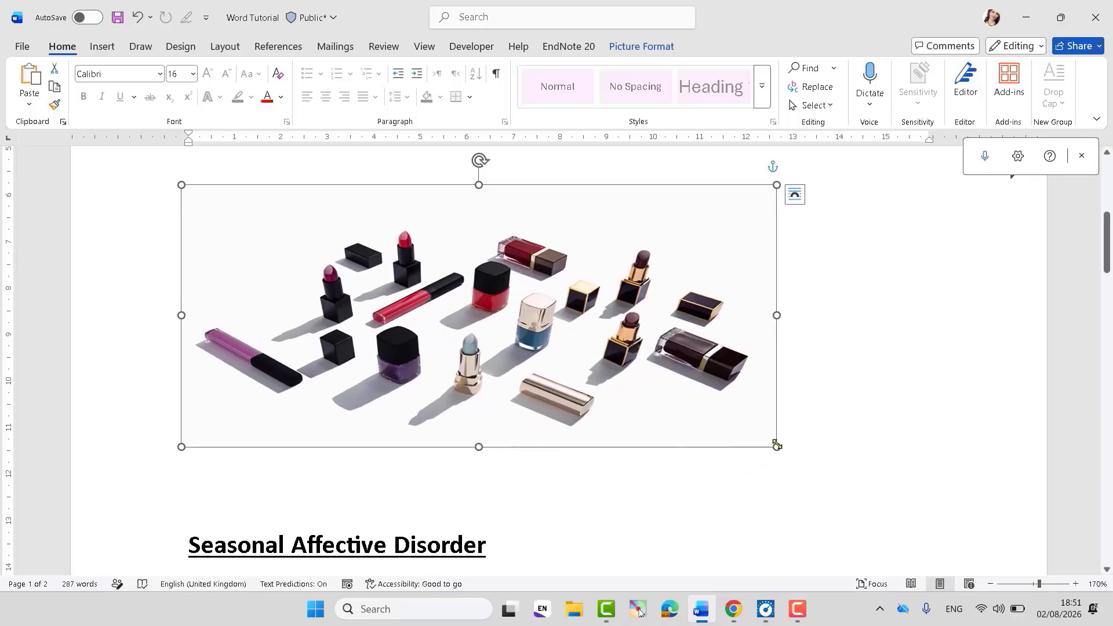
left_click_drag(776, 448, 798, 472)
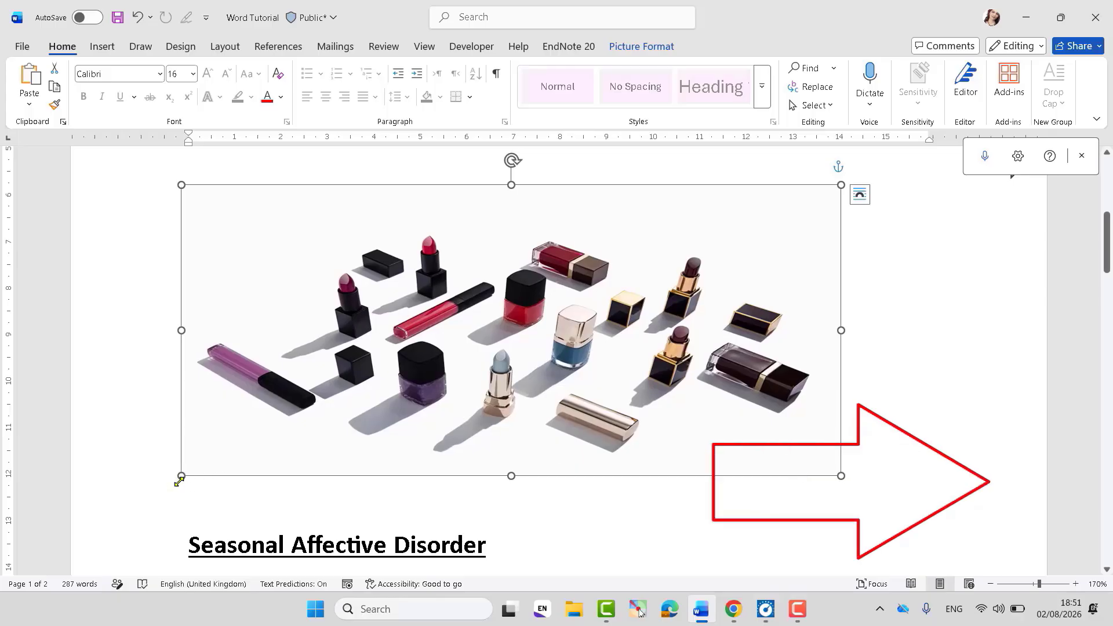
left_click_drag(179, 475, 355, 427)
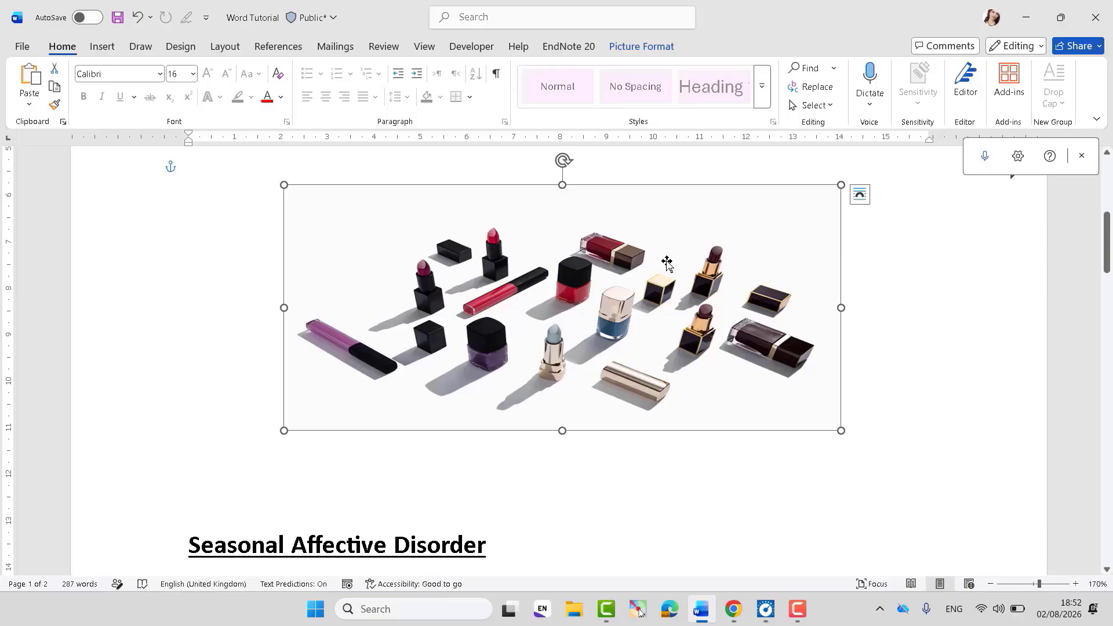
Step: Delete the cosmetics picture and draw a rounded rectangle about 2.3 cm high and 3.4 cm wide above the title
key("Delete")
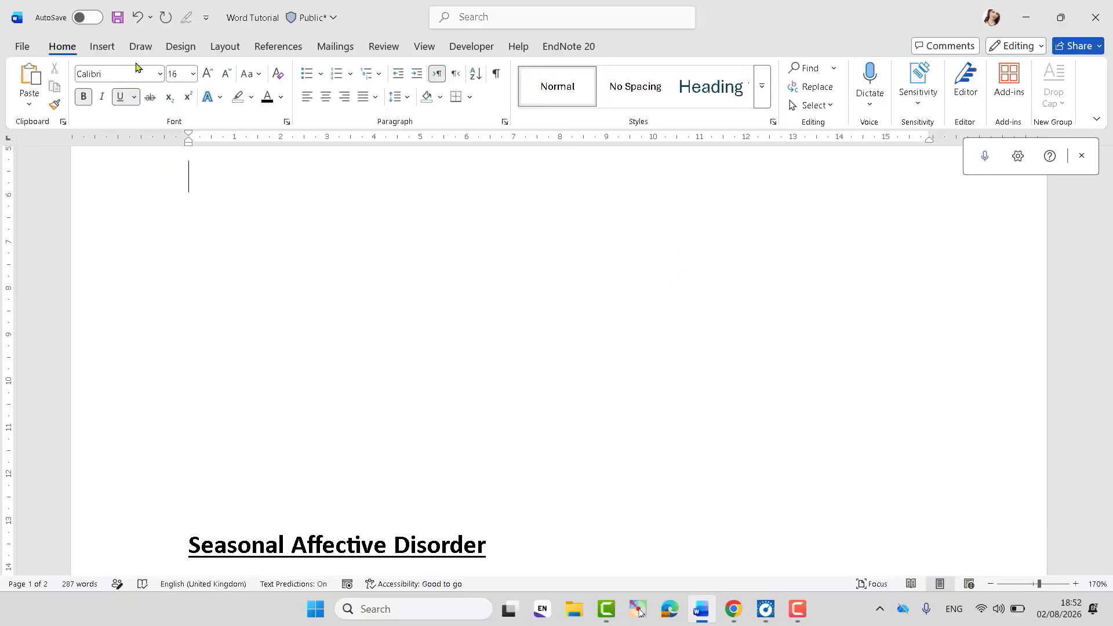
left_click(102, 46)
left_click(192, 81)
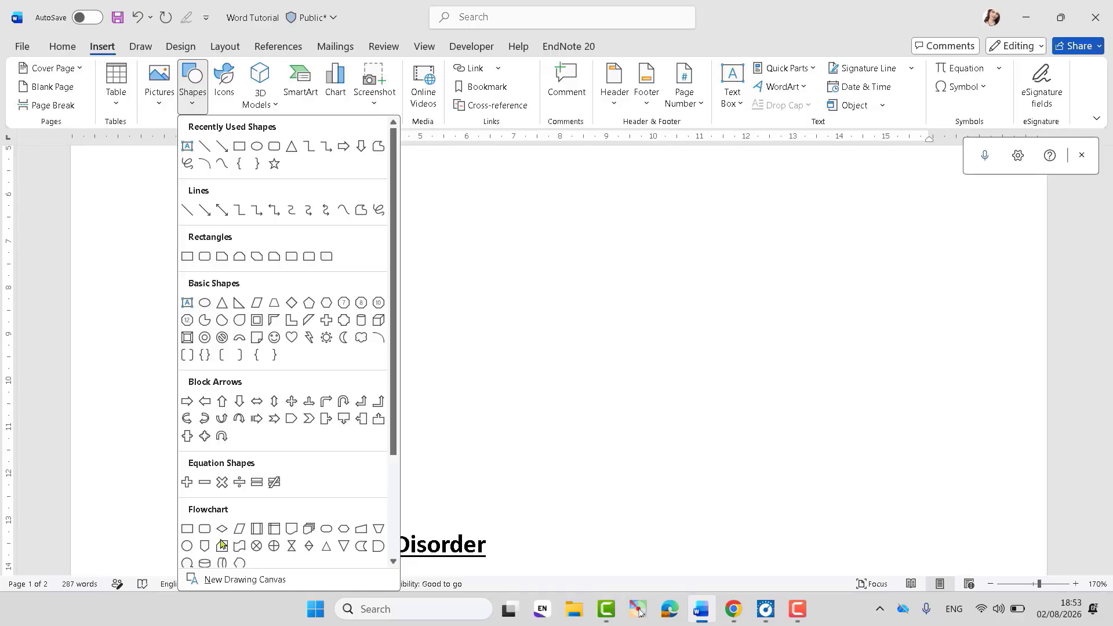
left_click(274, 146)
left_click_drag(287, 214, 446, 319)
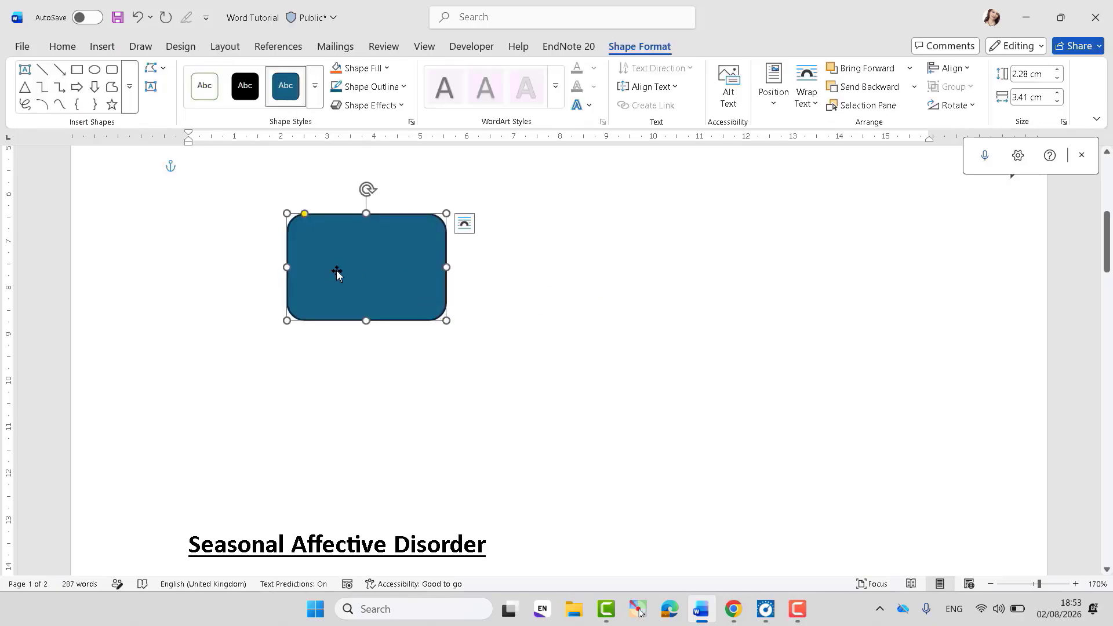
left_click(538, 306)
Step: Draw an oval about 2.2 cm high and 2.9 cm wide to the right of the rounded rectangle
left_click(102, 46)
left_click(194, 103)
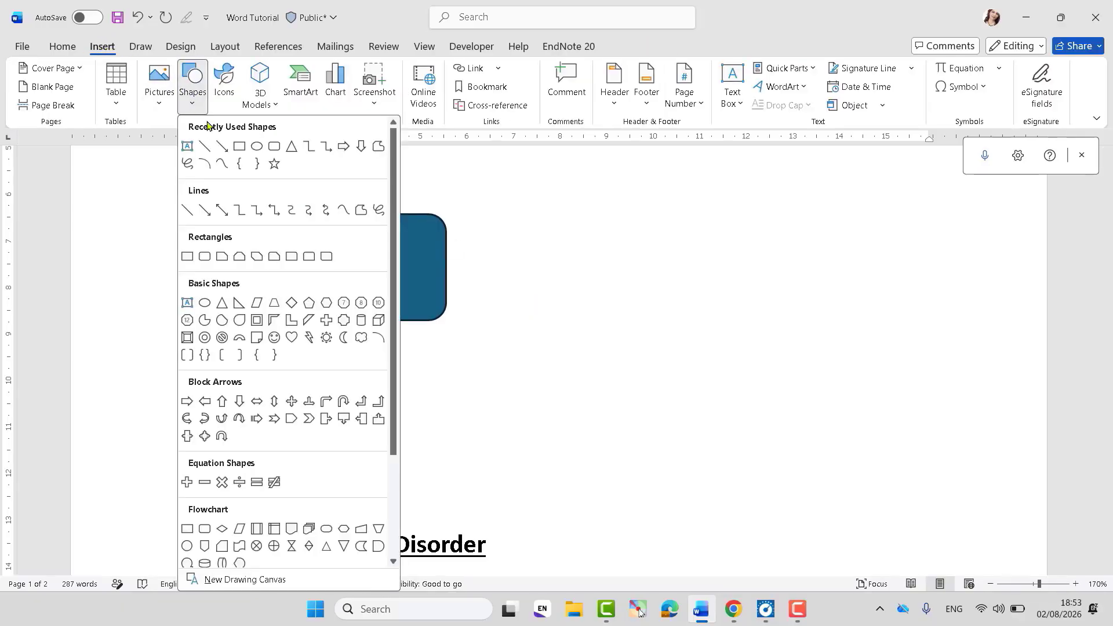
left_click(258, 147)
left_click_drag(509, 210, 646, 310)
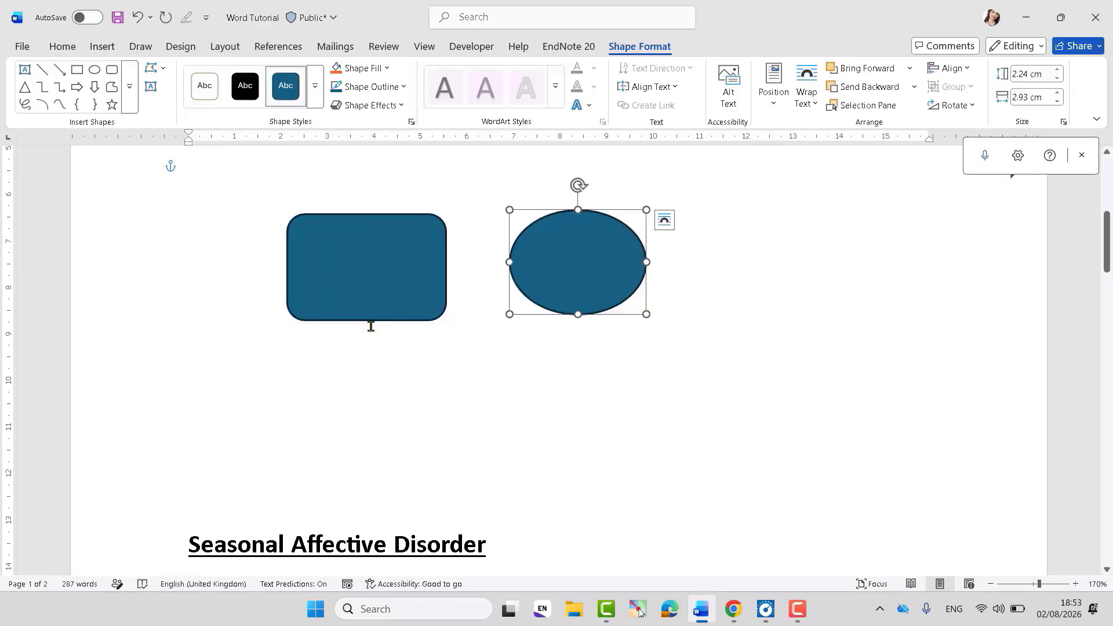
left_click(551, 391)
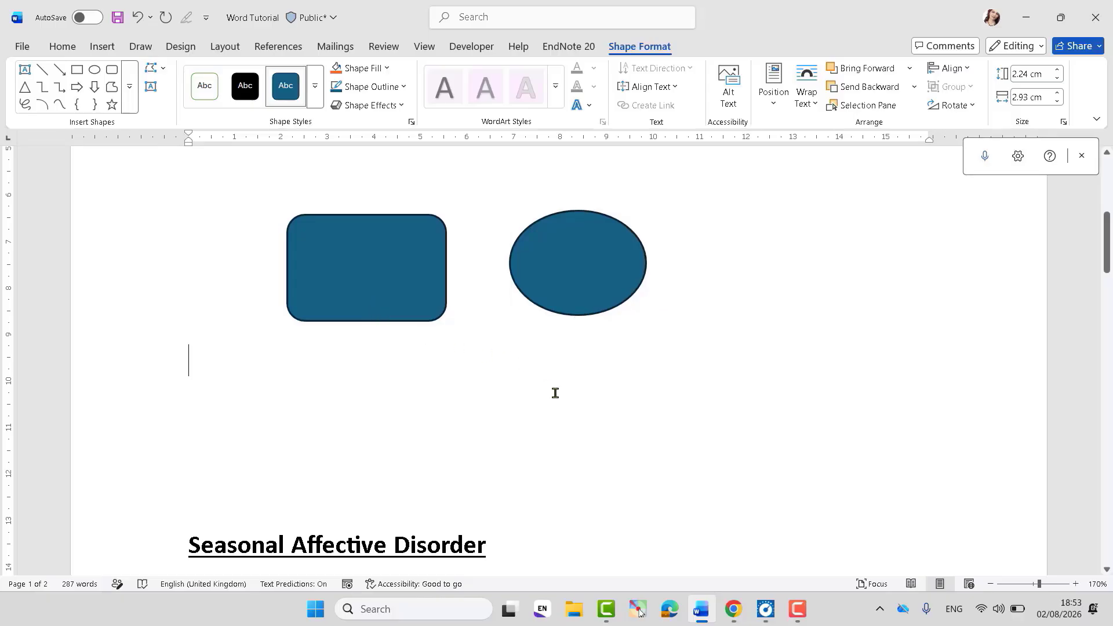
right_click(769, 356)
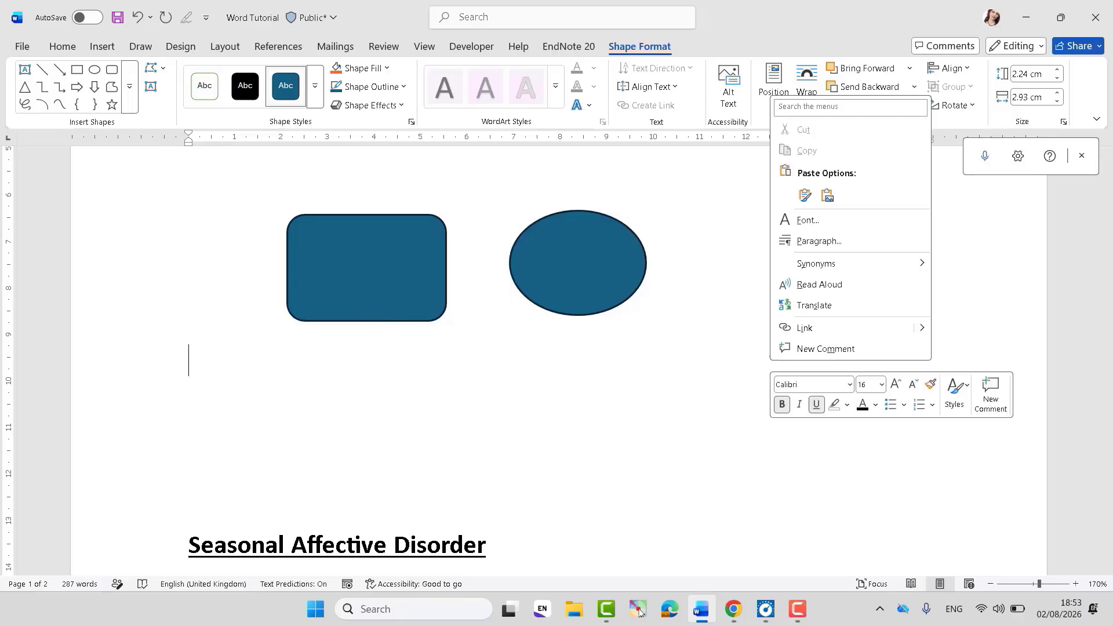
Step: Fill the rounded rectangle with standard yellow
left_click(359, 251)
left_click(357, 246)
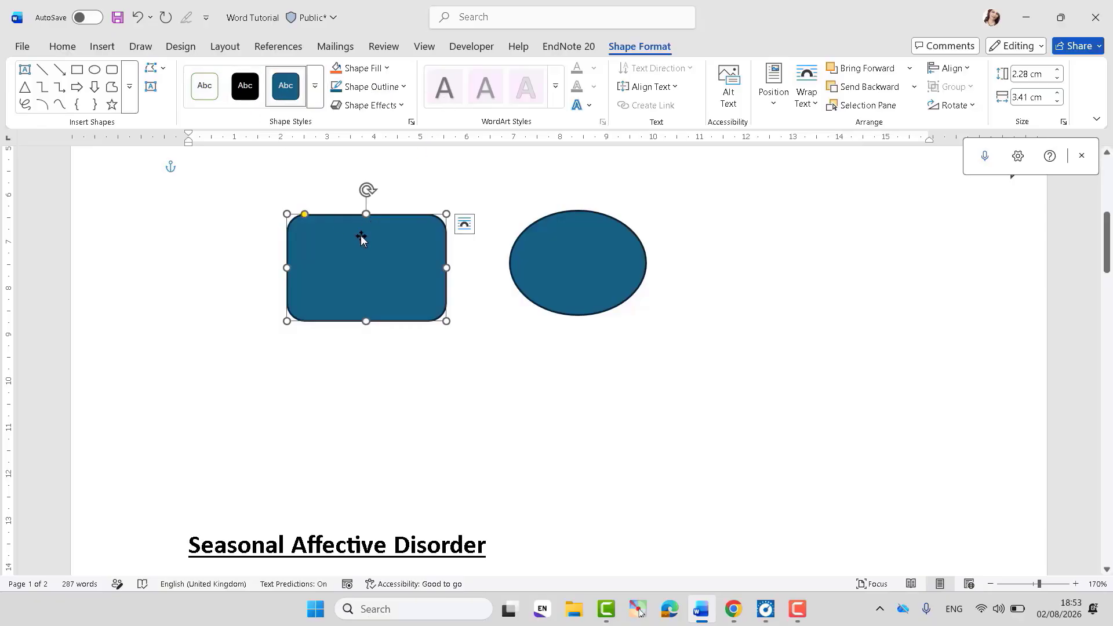
left_click(386, 68)
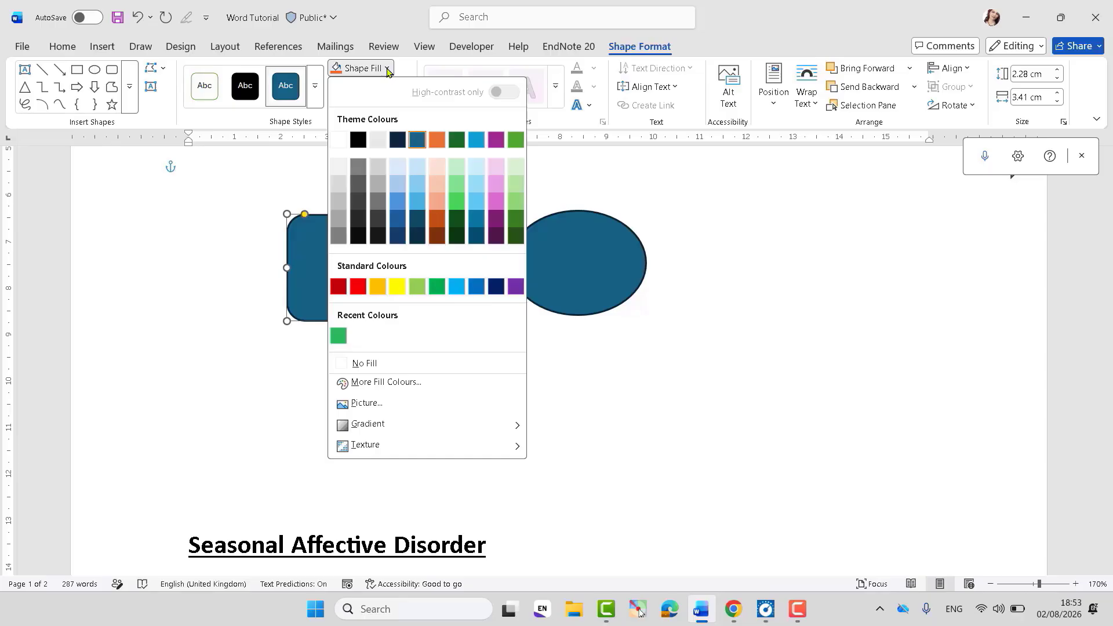
left_click(397, 288)
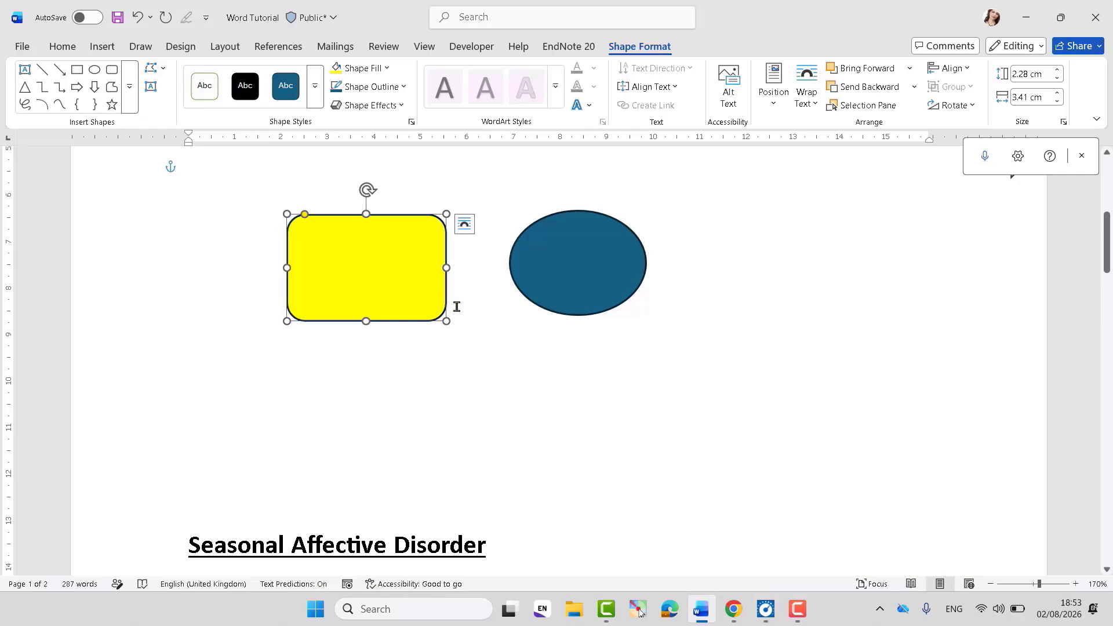
Step: Give the yellow rounded rectangle a dark orange outline with a weight of 4½ pt
left_click(406, 88)
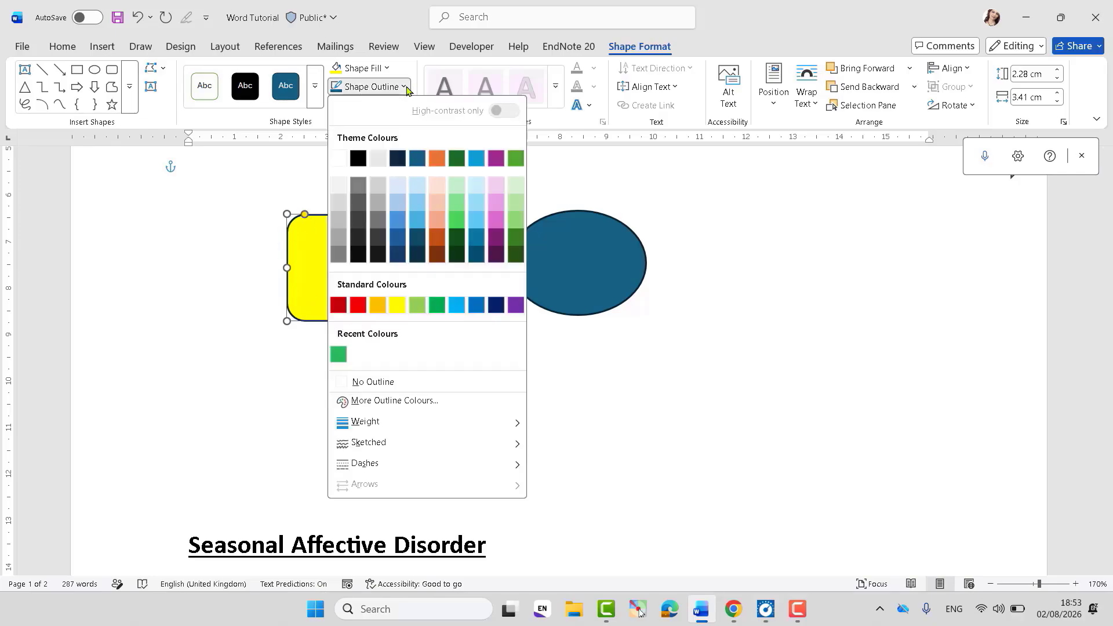
left_click(439, 239)
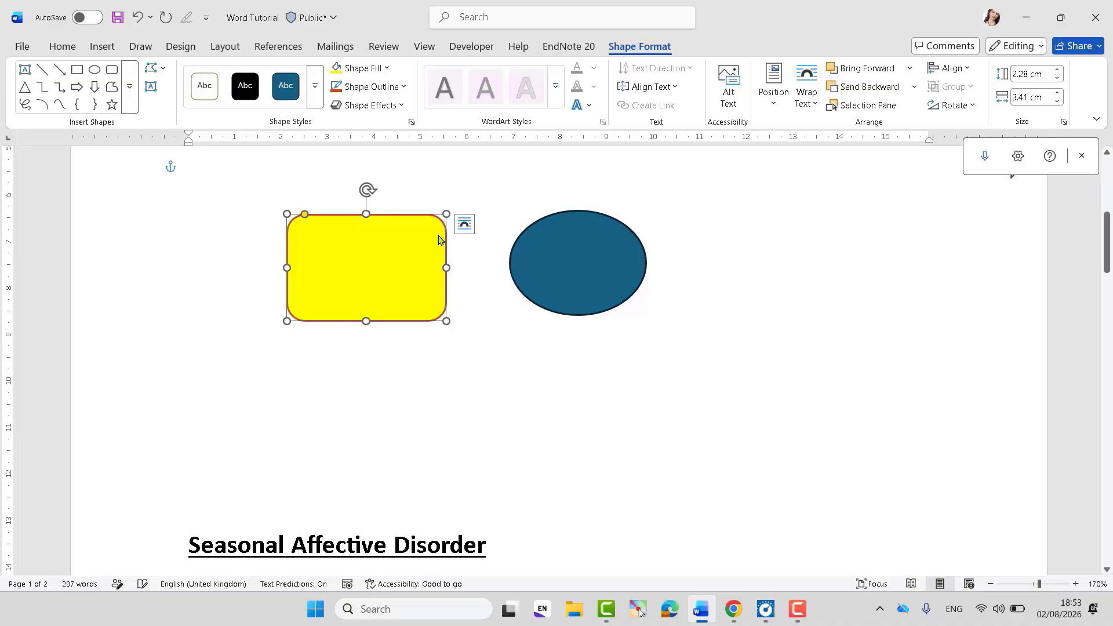
left_click(408, 89)
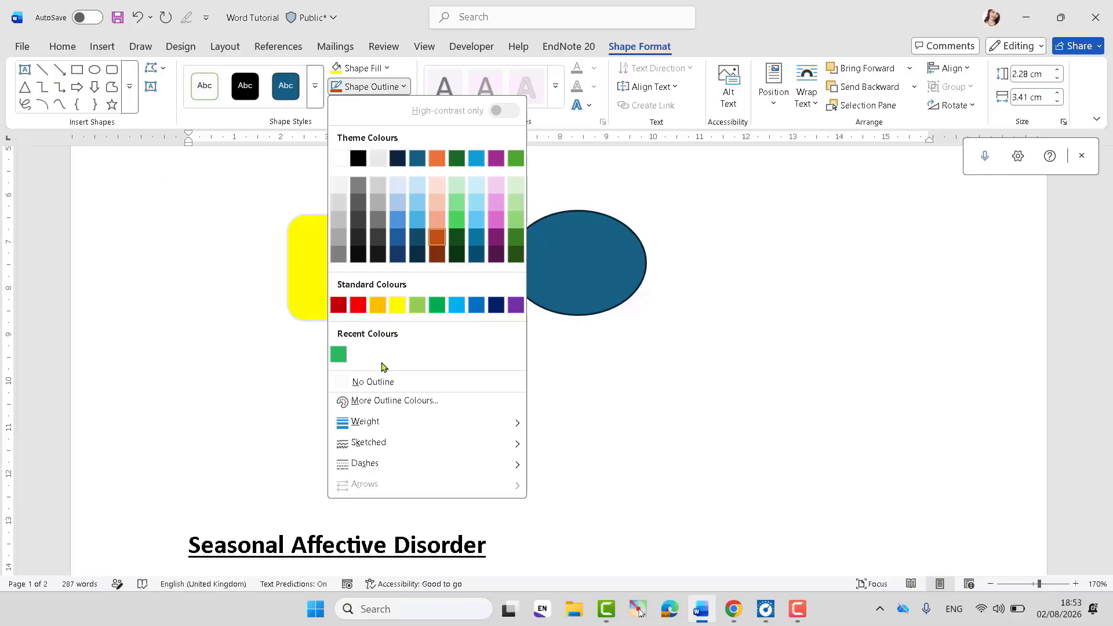
mouse_move(390, 421)
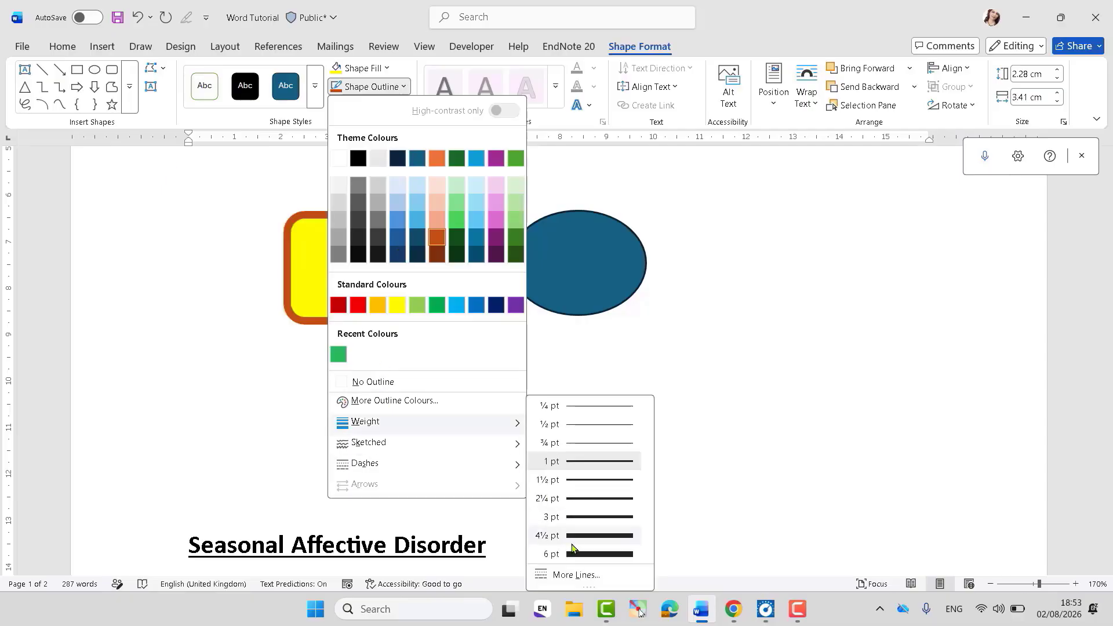
left_click(574, 536)
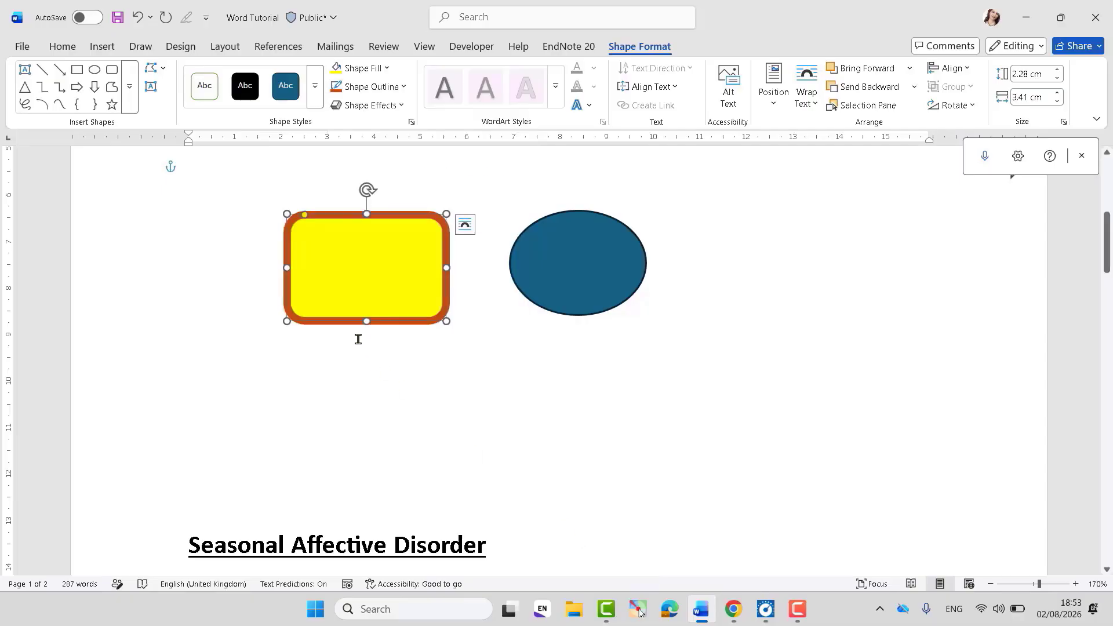
Step: Recolour the rounded rectangle's outline light blue and set its weight to 2¼ pt
left_click(404, 87)
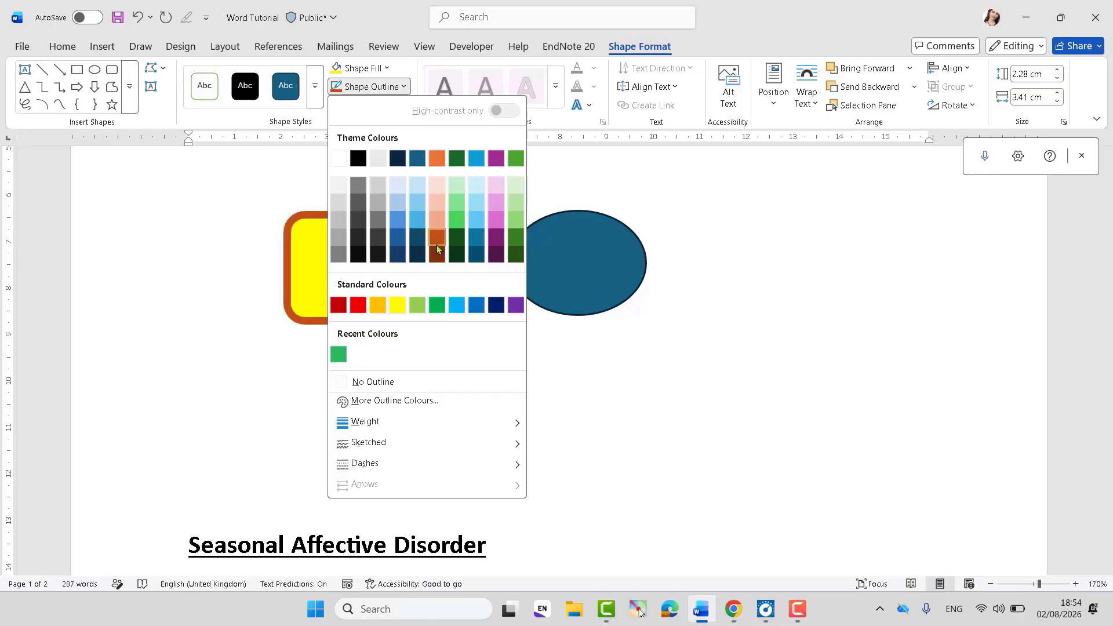
left_click(479, 220)
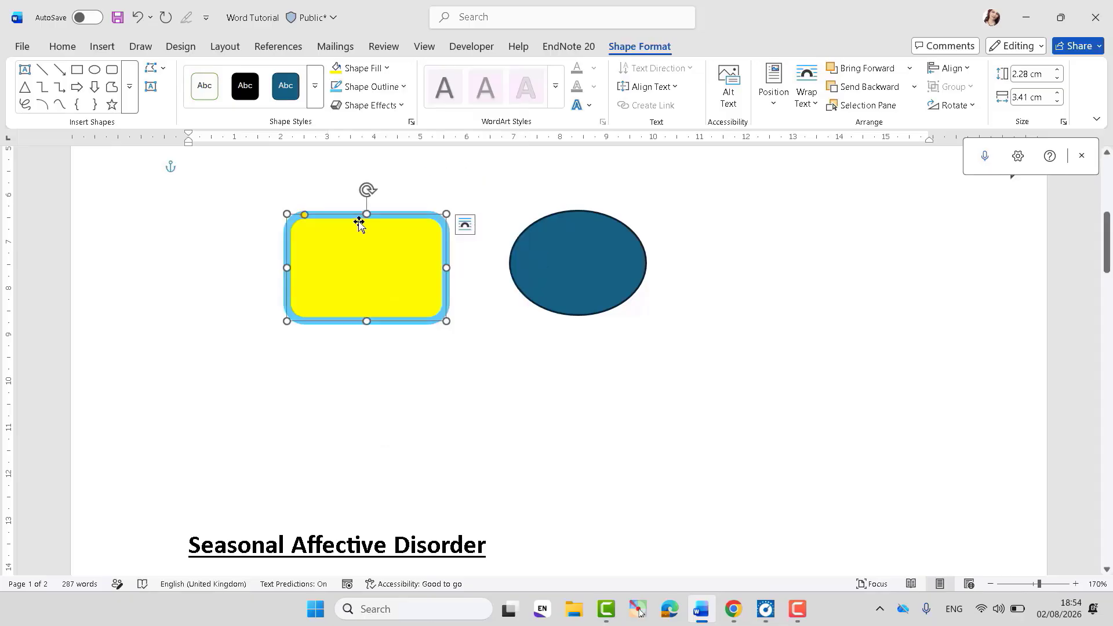
left_click(404, 88)
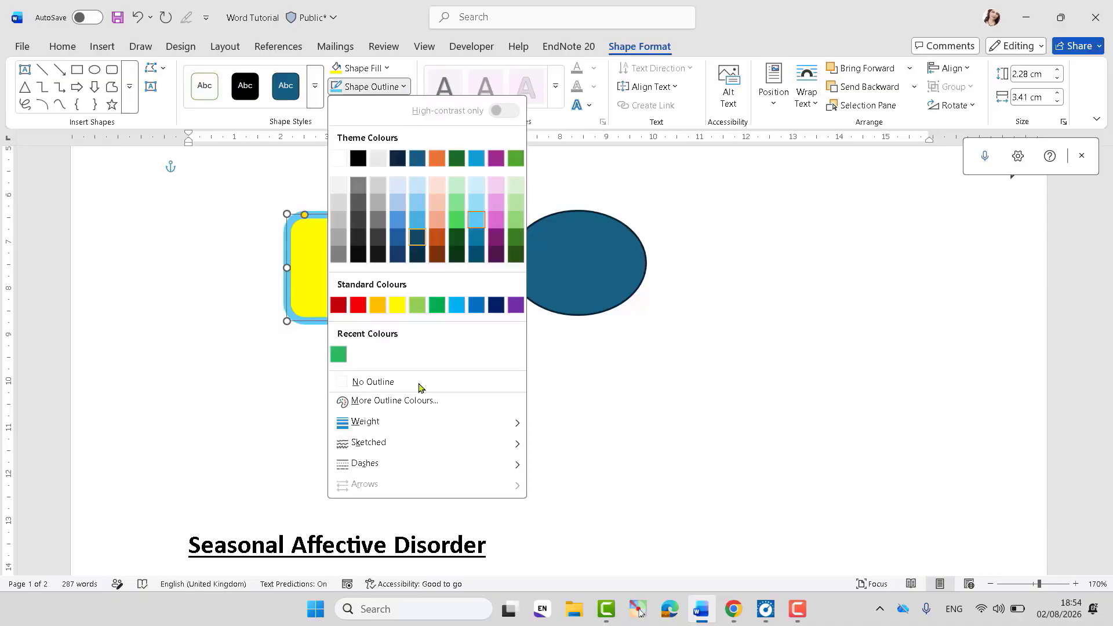
mouse_move(425, 424)
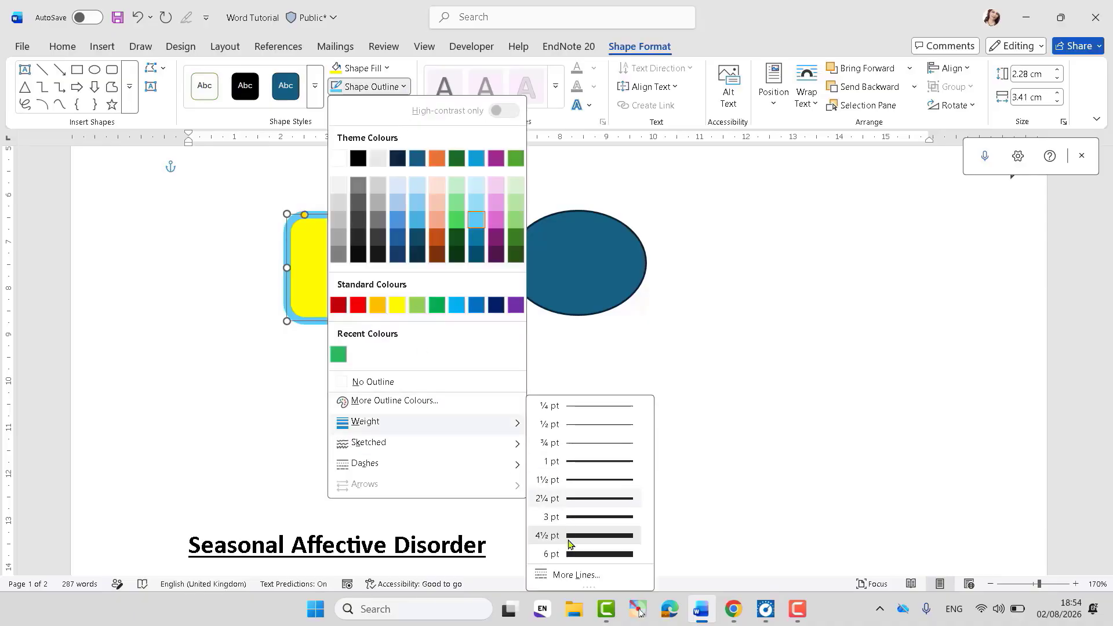
left_click(562, 499)
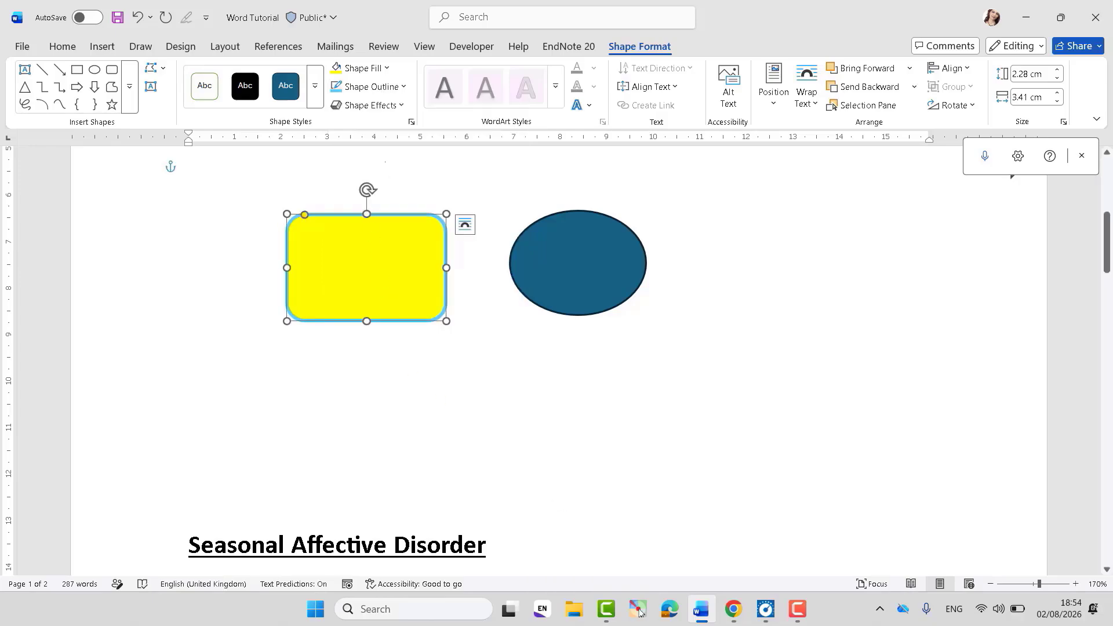
Step: Apply the waviest sketched line style to the rounded rectangle's outline
left_click(404, 87)
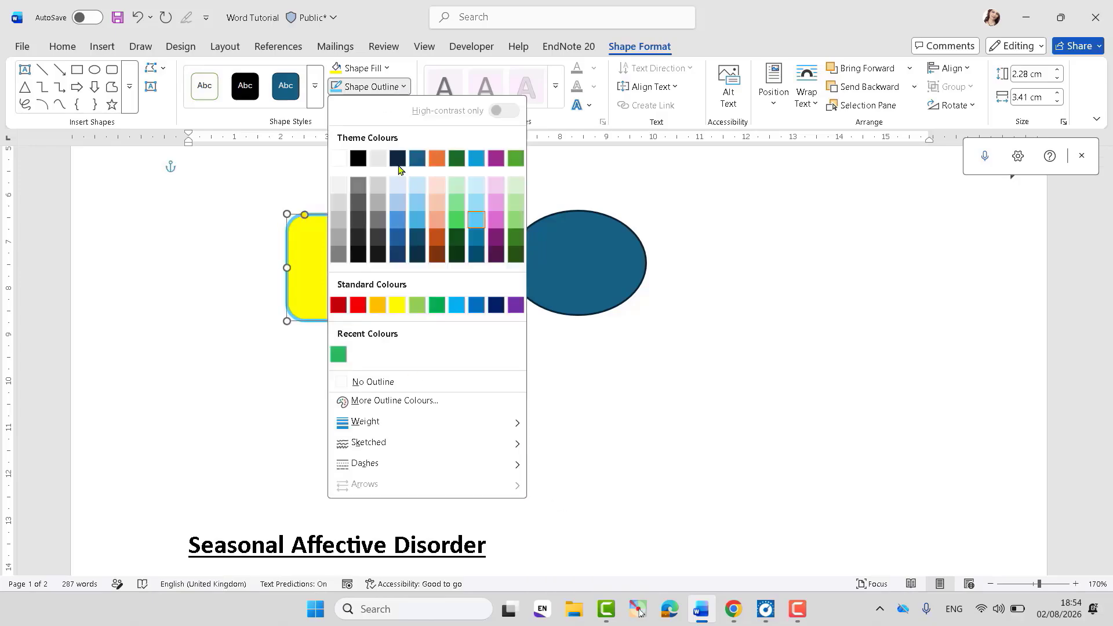
mouse_move(381, 441)
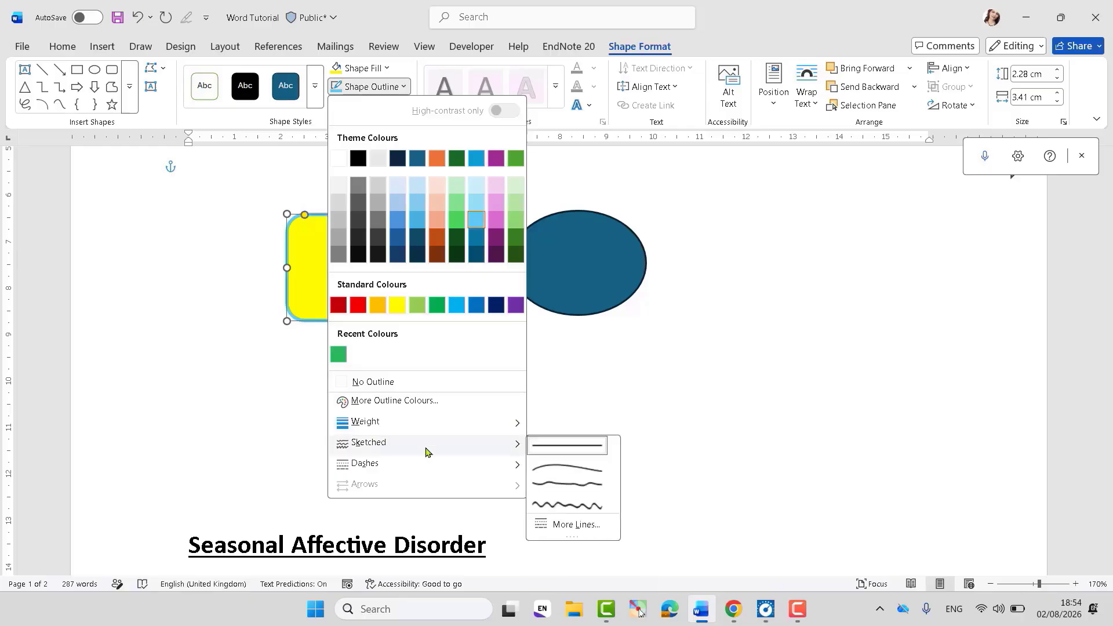
left_click(551, 507)
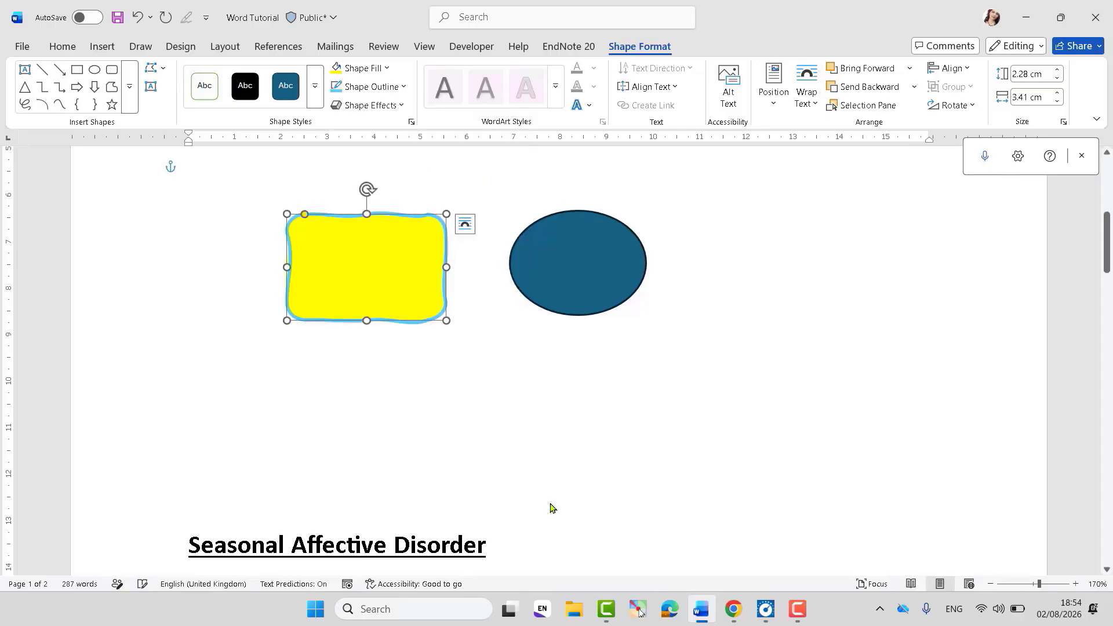
left_click(377, 389)
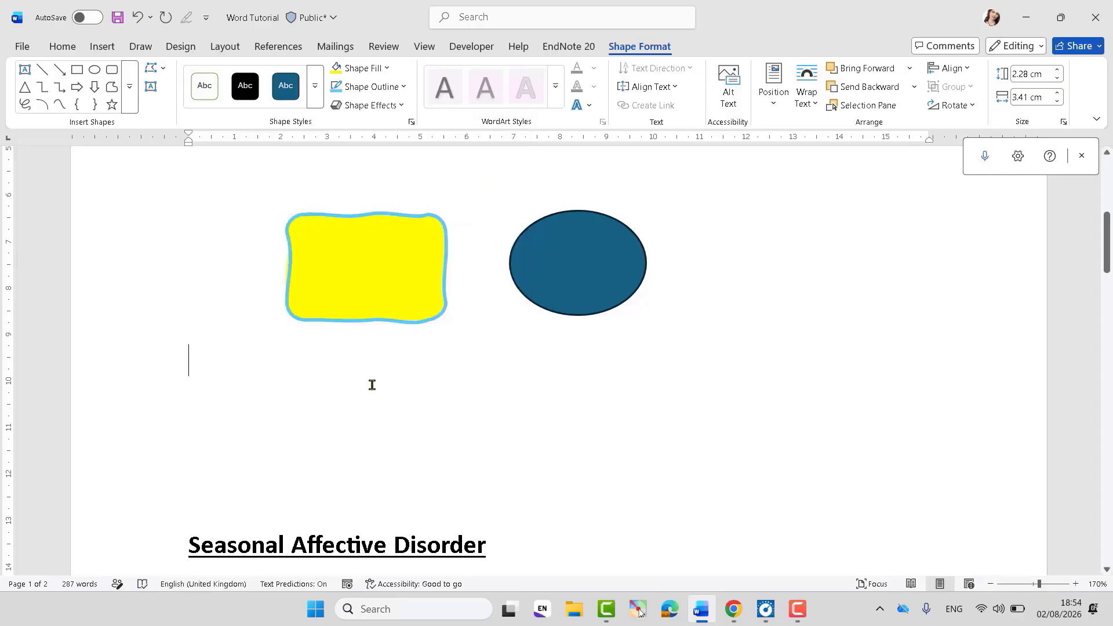
Step: Change the rounded rectangle's outline to long dashes and recolour it light green
left_click(330, 322)
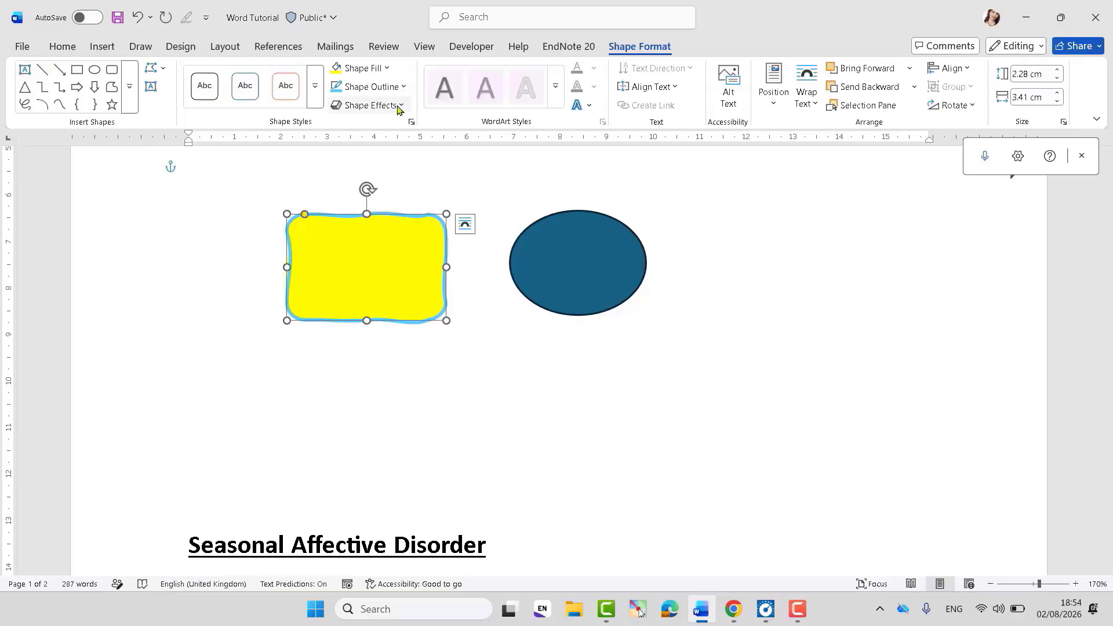
left_click(380, 87)
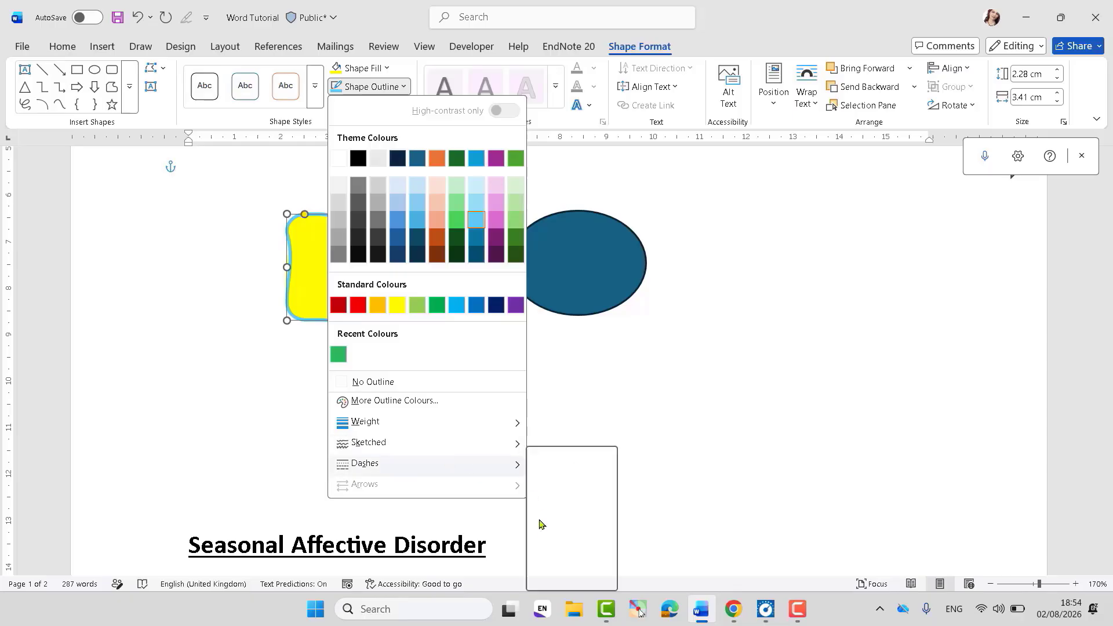
mouse_move(395, 462)
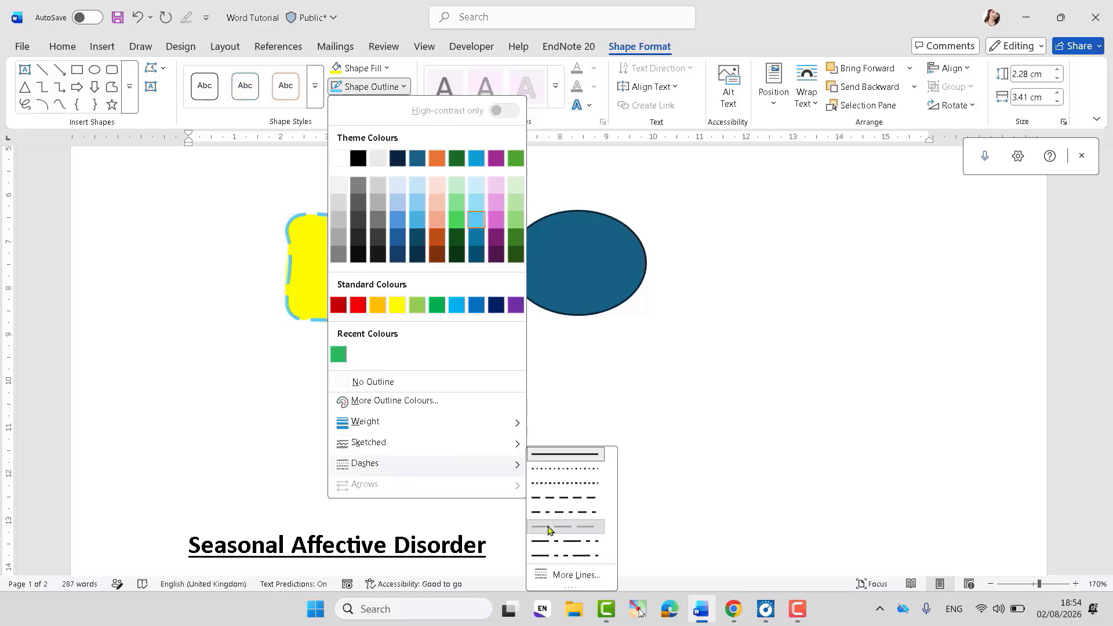
left_click(548, 529)
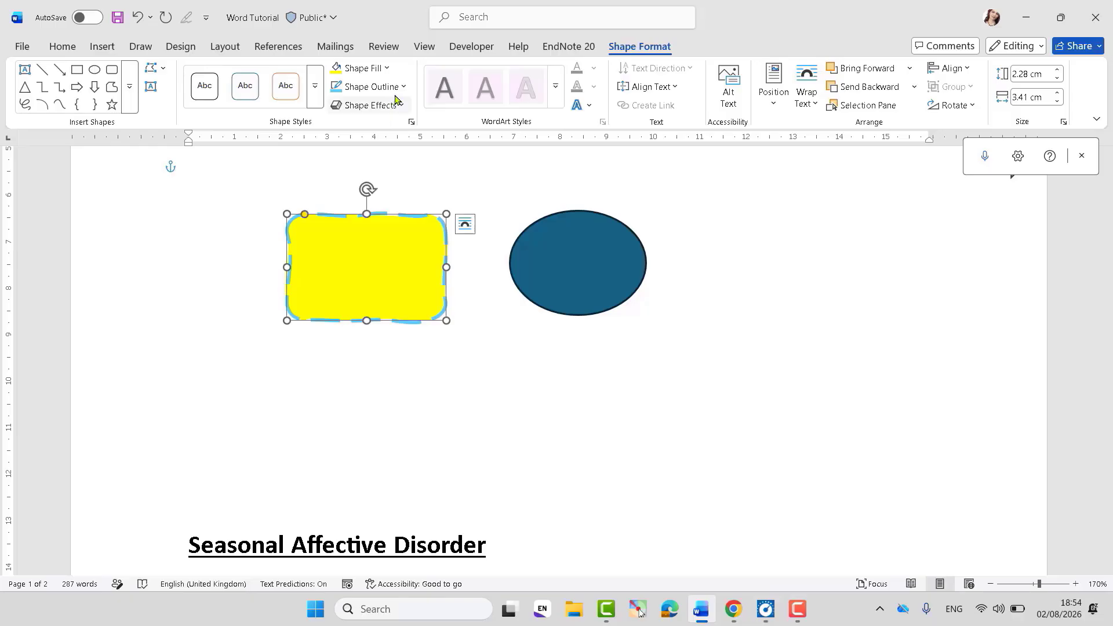
left_click(371, 86)
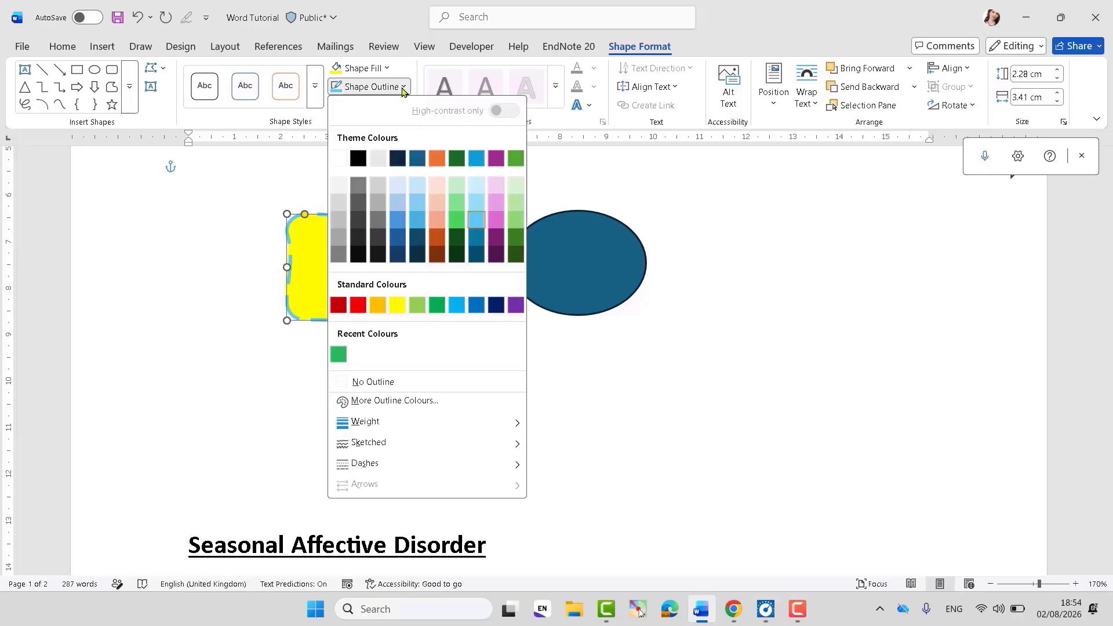
left_click(457, 200)
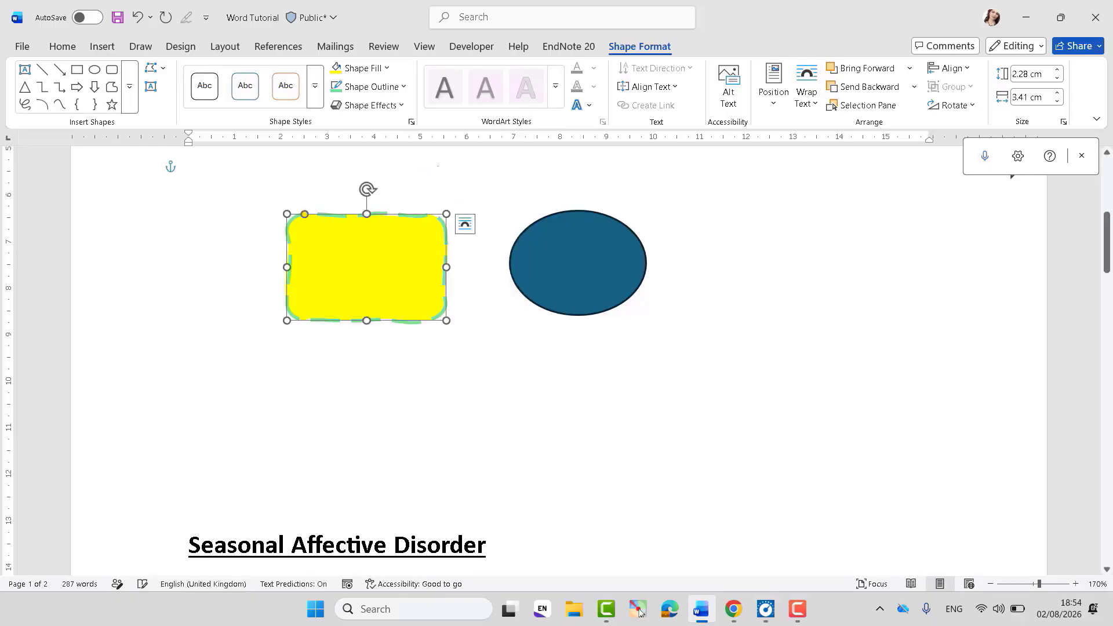
Step: Open the shape effects choices for the yellow rounded rectangle
left_click(400, 109)
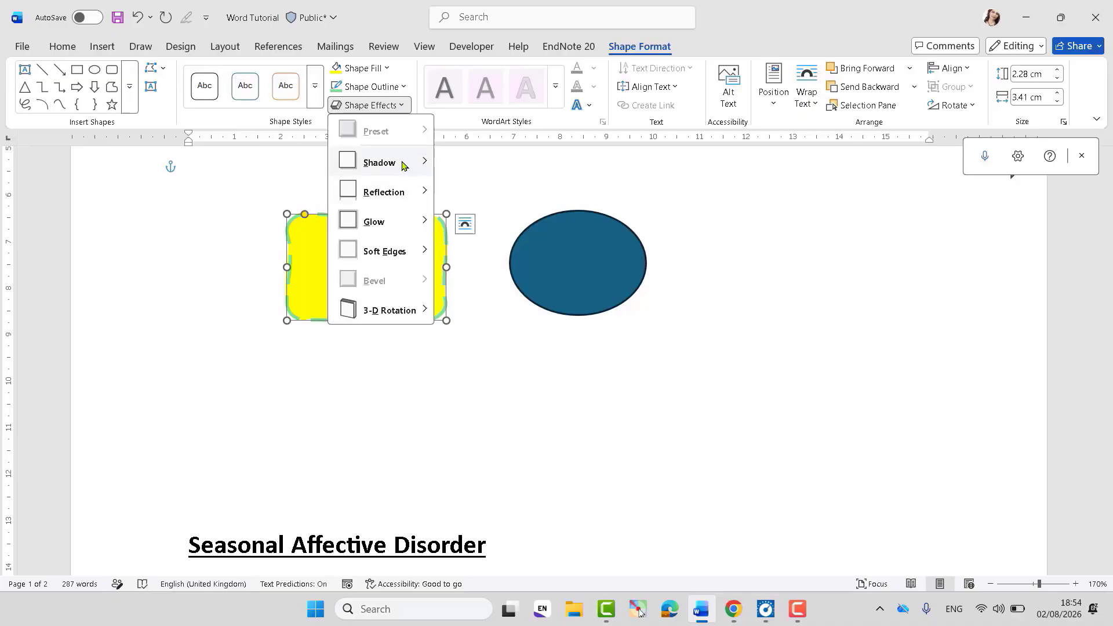
Step: Apply an outer shadow falling below the yellow rounded rectangle and the fourth soft edge variation
mouse_move(401, 165)
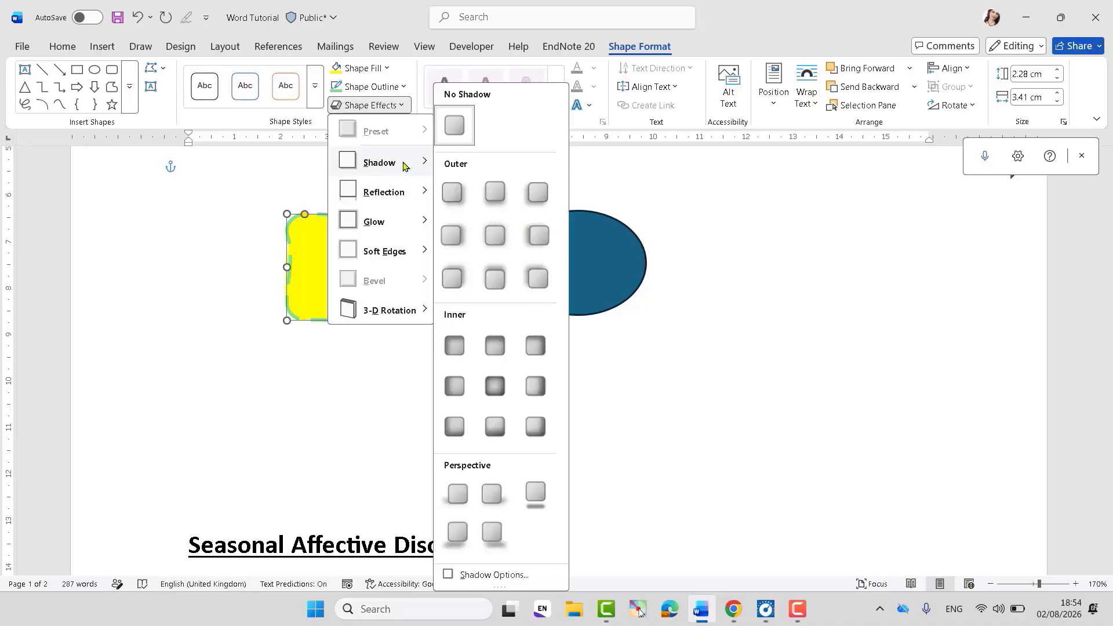
left_click(504, 198)
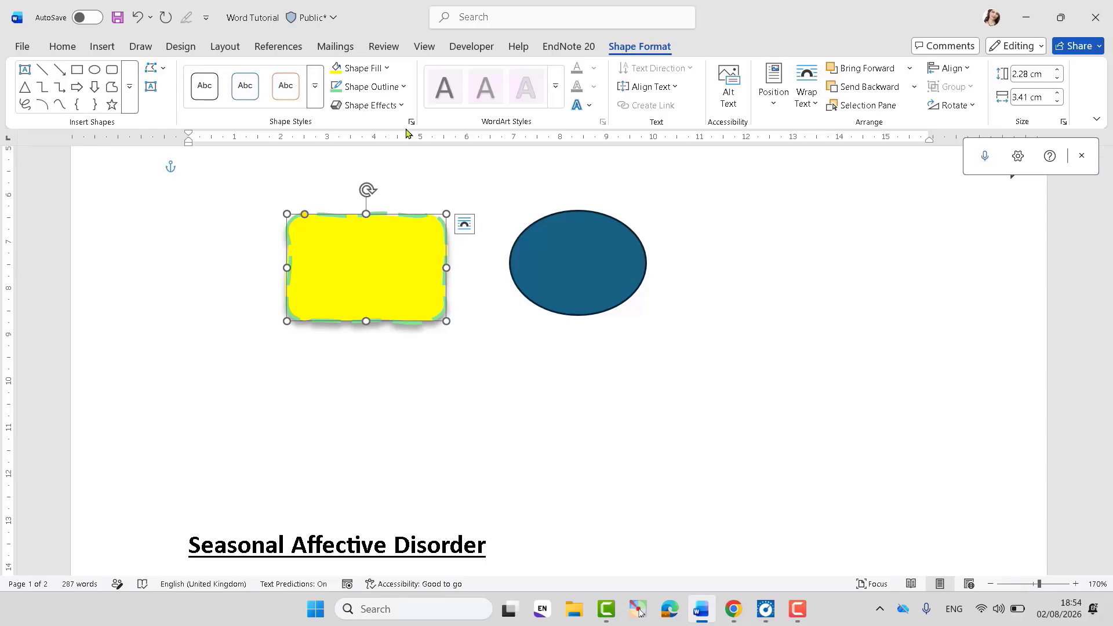
left_click(403, 88)
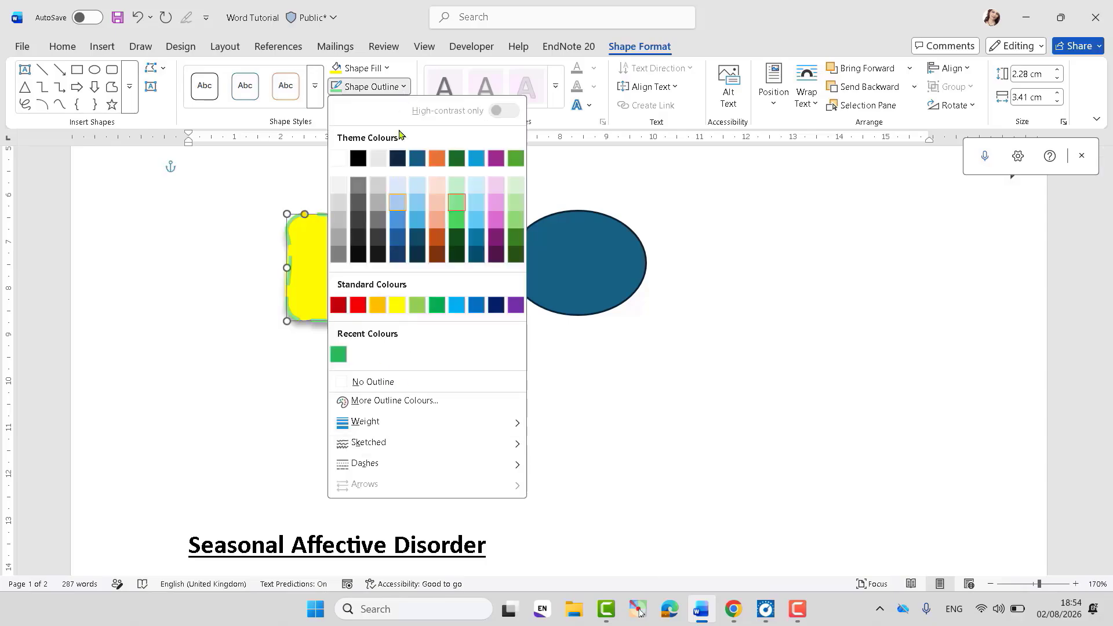
key("Escape")
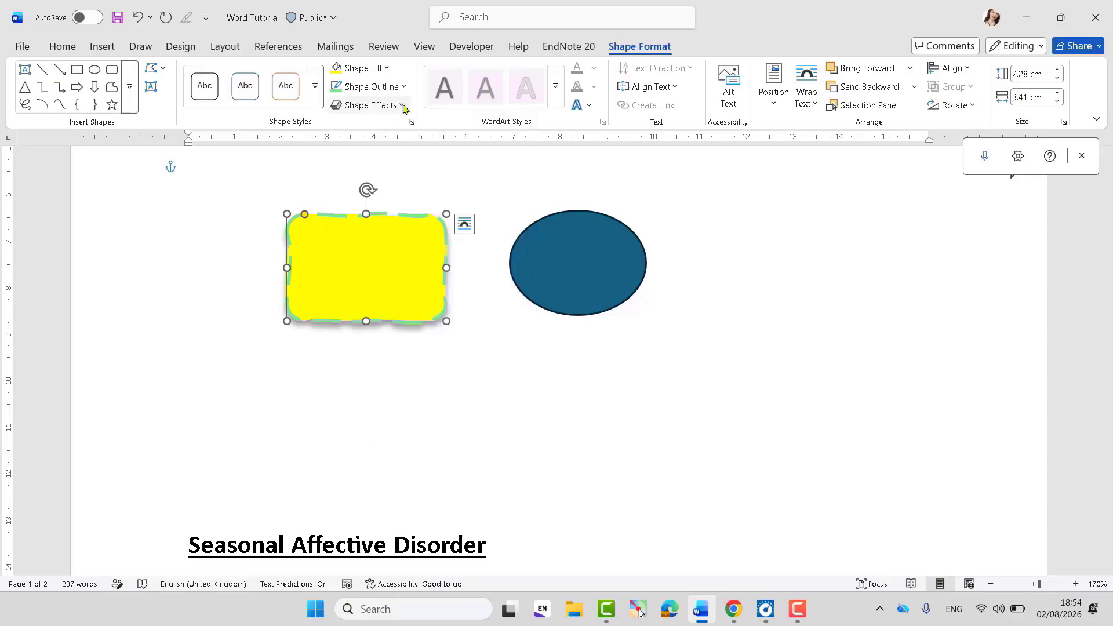
left_click(400, 105)
mouse_move(399, 251)
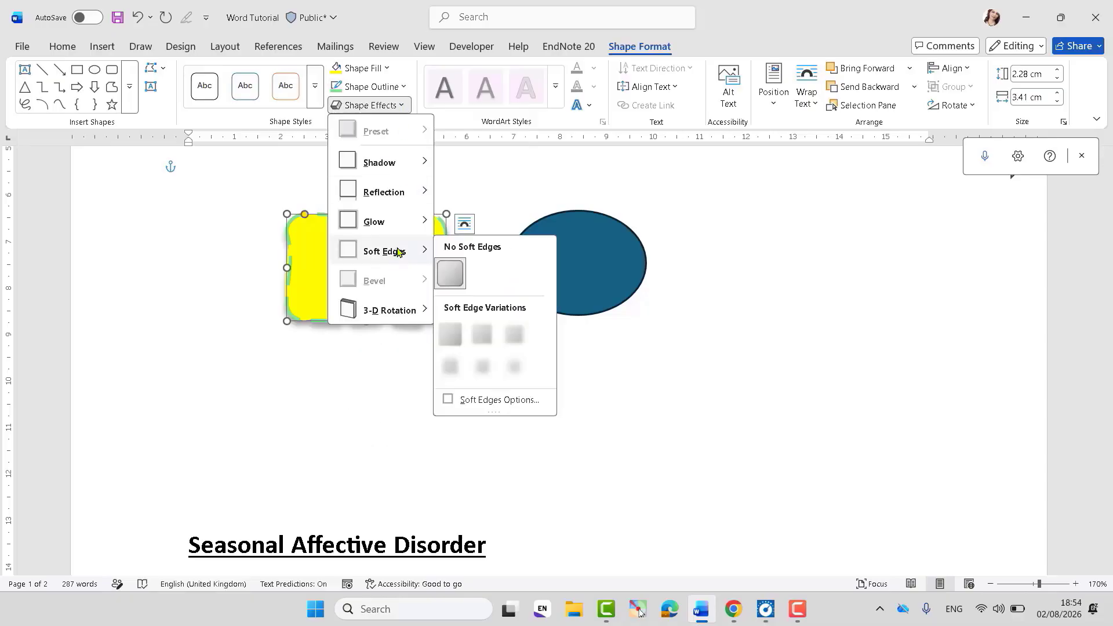
left_click(451, 367)
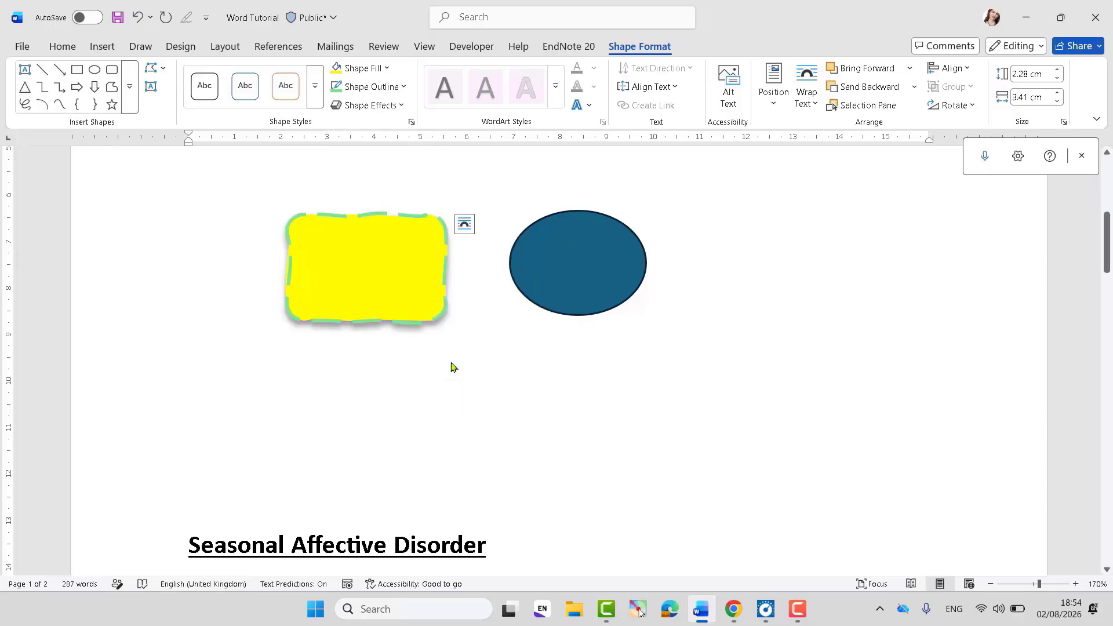
left_click(404, 110)
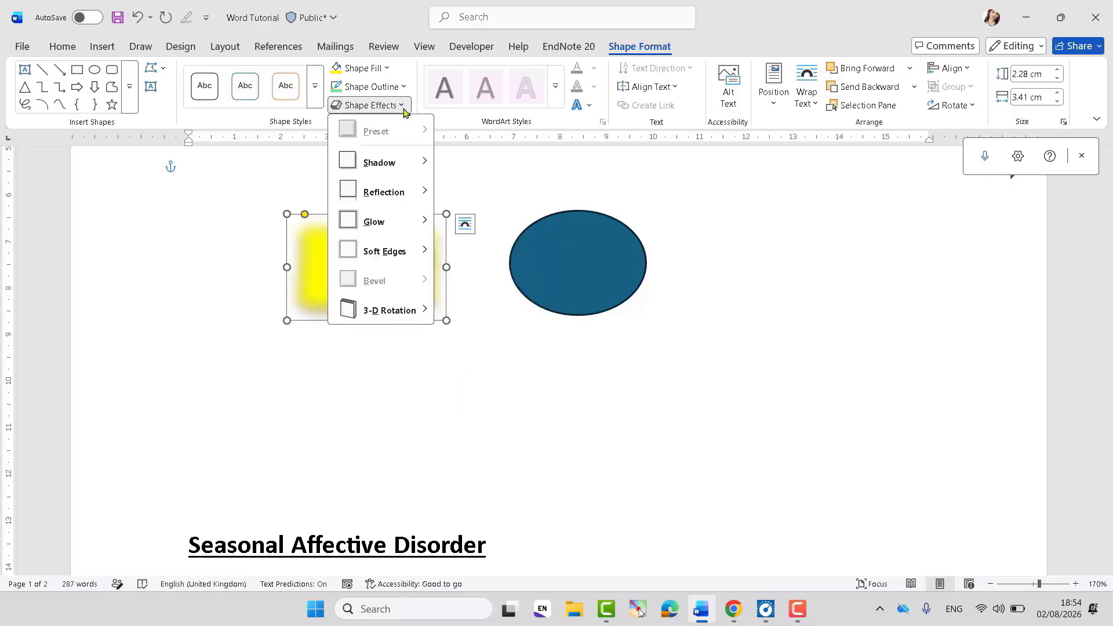
mouse_move(394, 253)
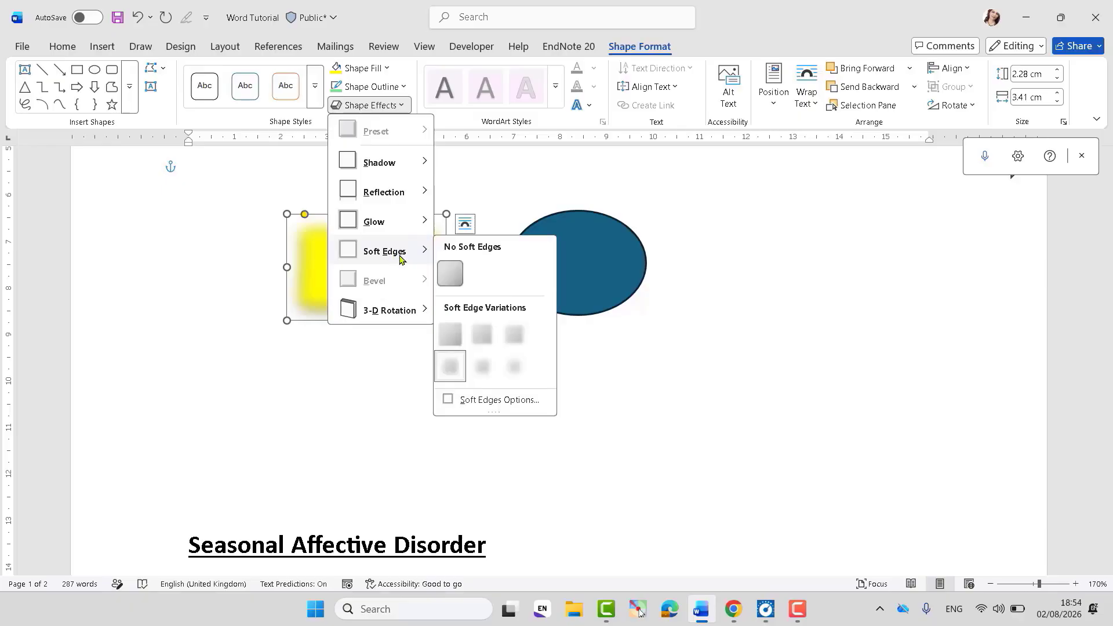
mouse_move(399, 221)
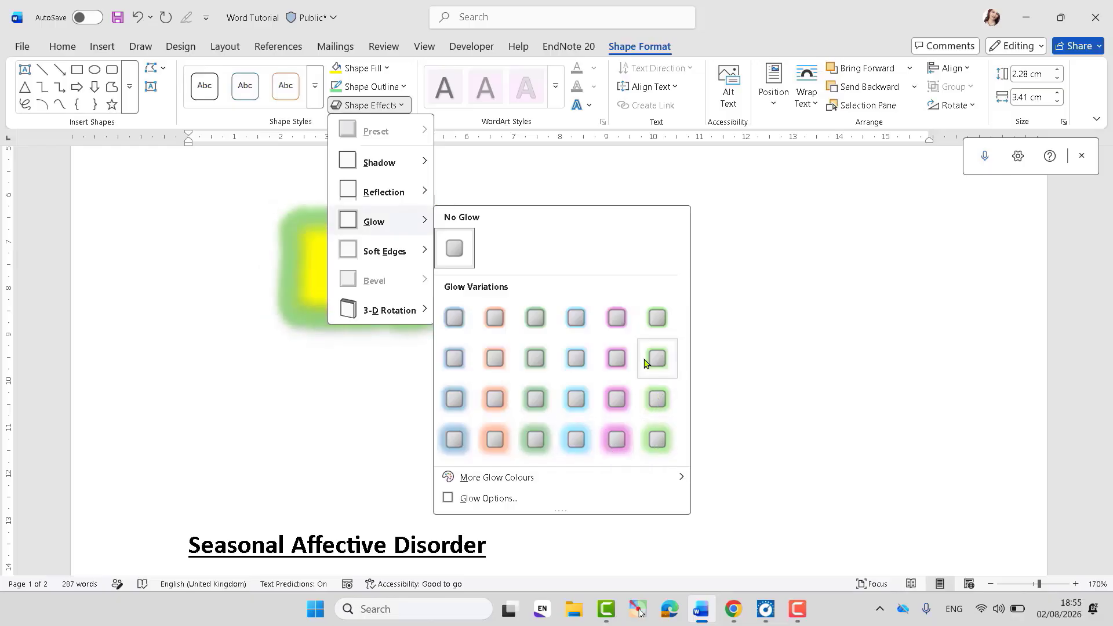
left_click(294, 396)
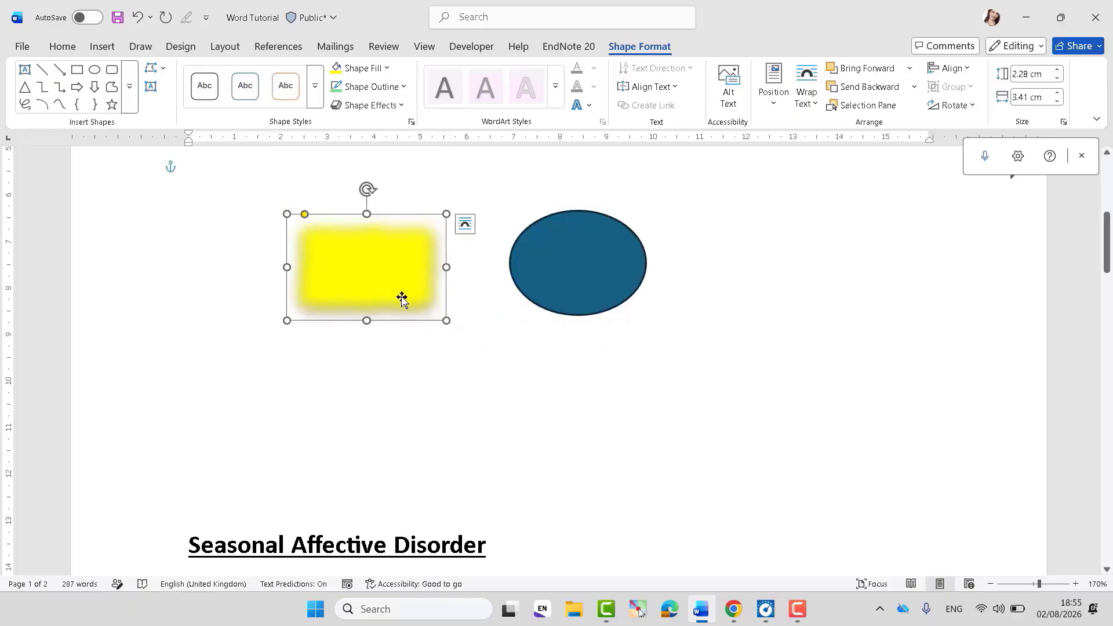
Step: Delete the yellow rounded rectangle
key("Delete")
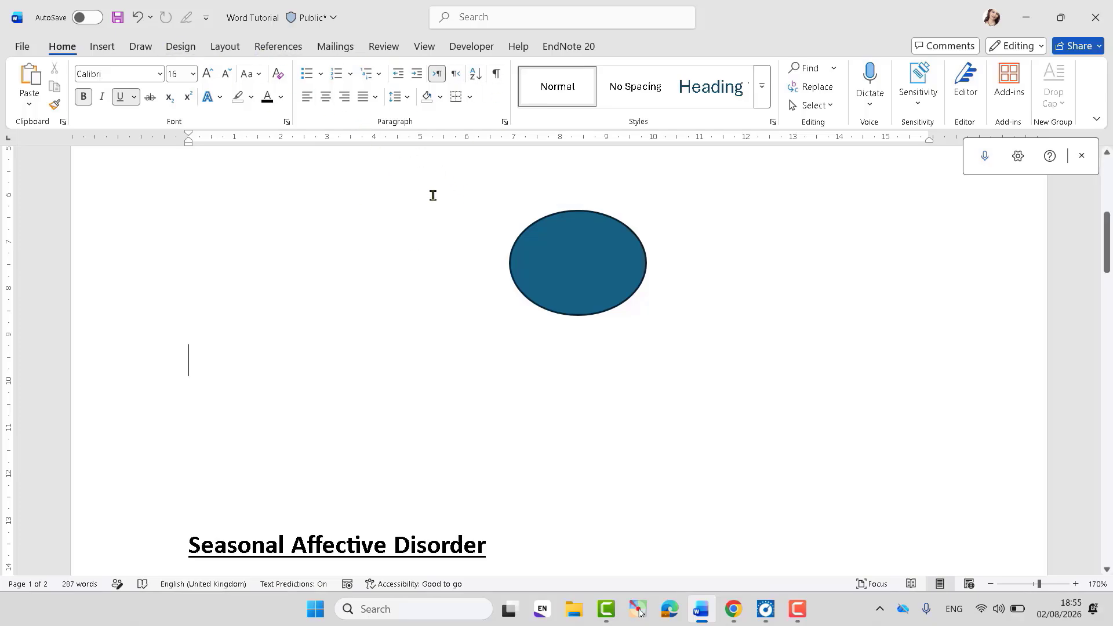
left_click(527, 253)
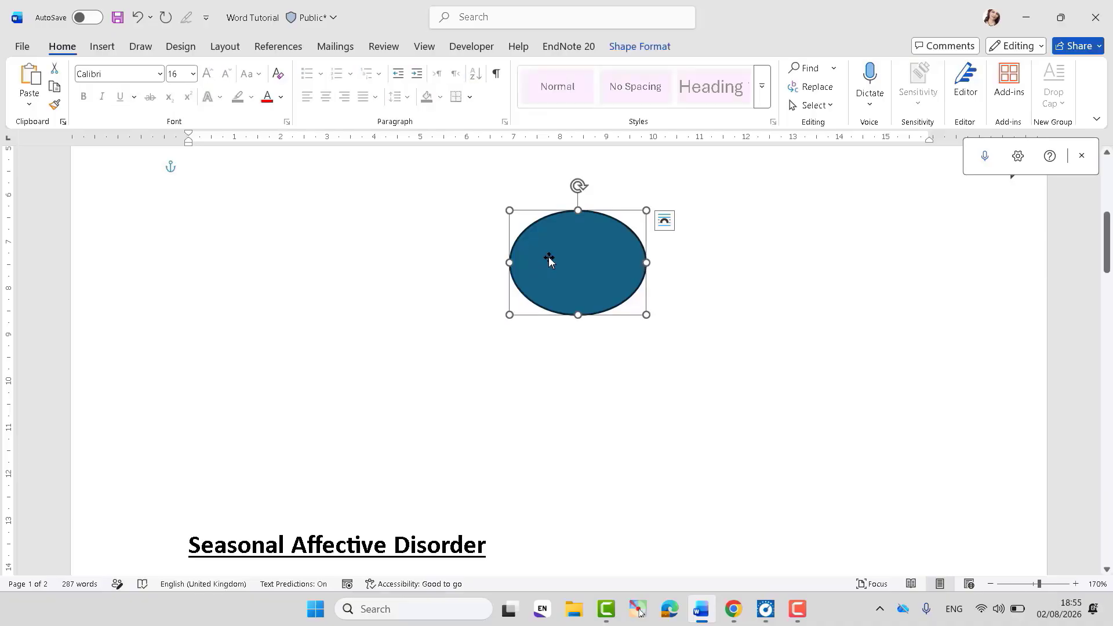
double_click(549, 258)
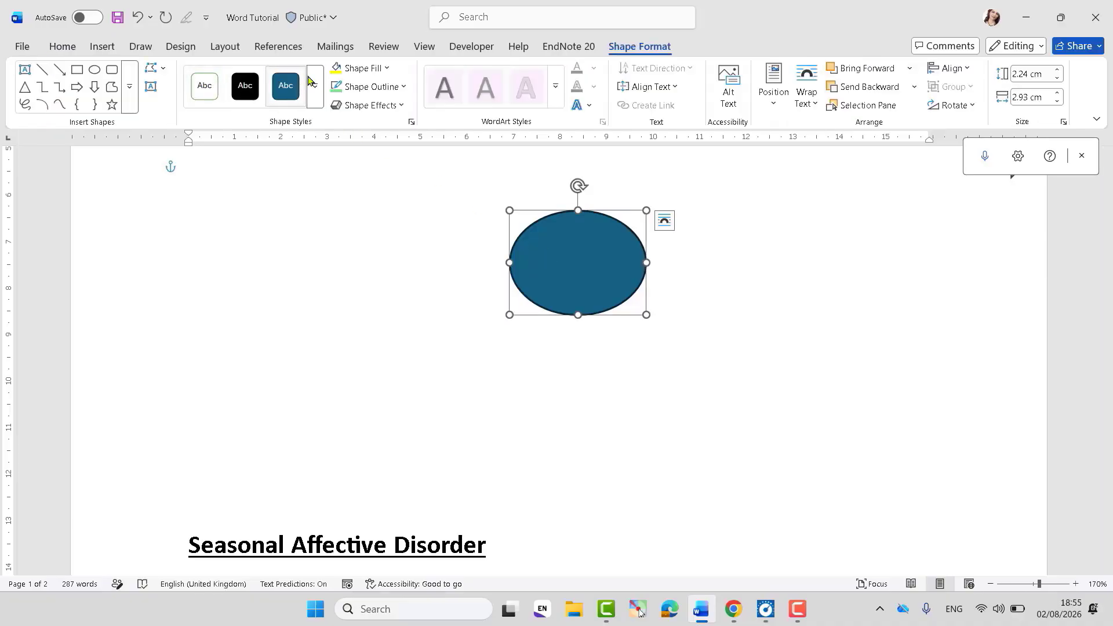
left_click(324, 245)
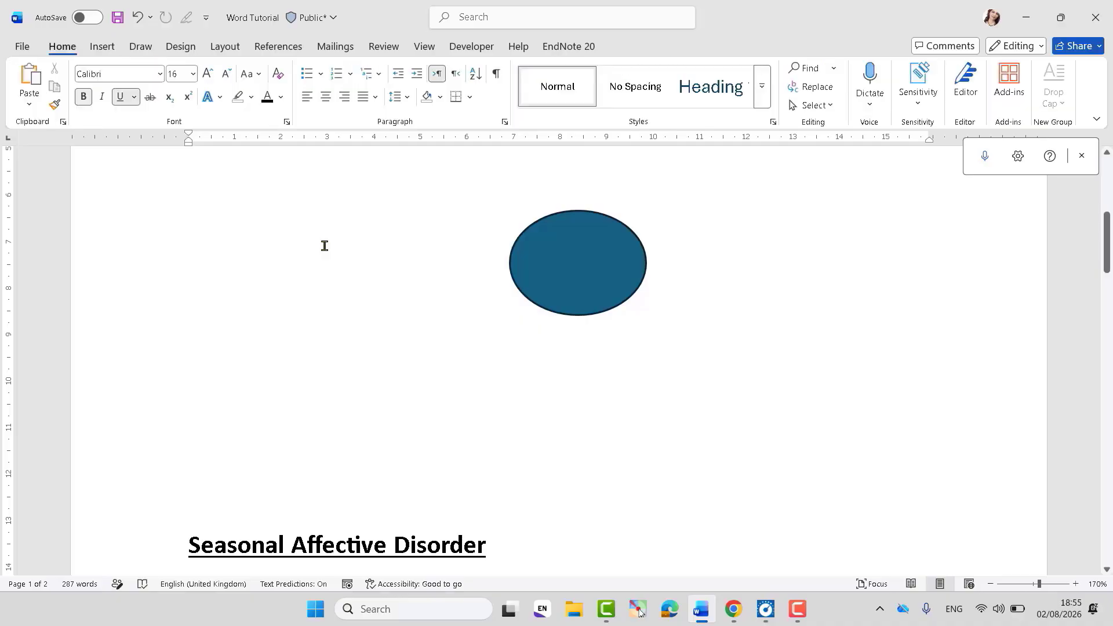
double_click(592, 307)
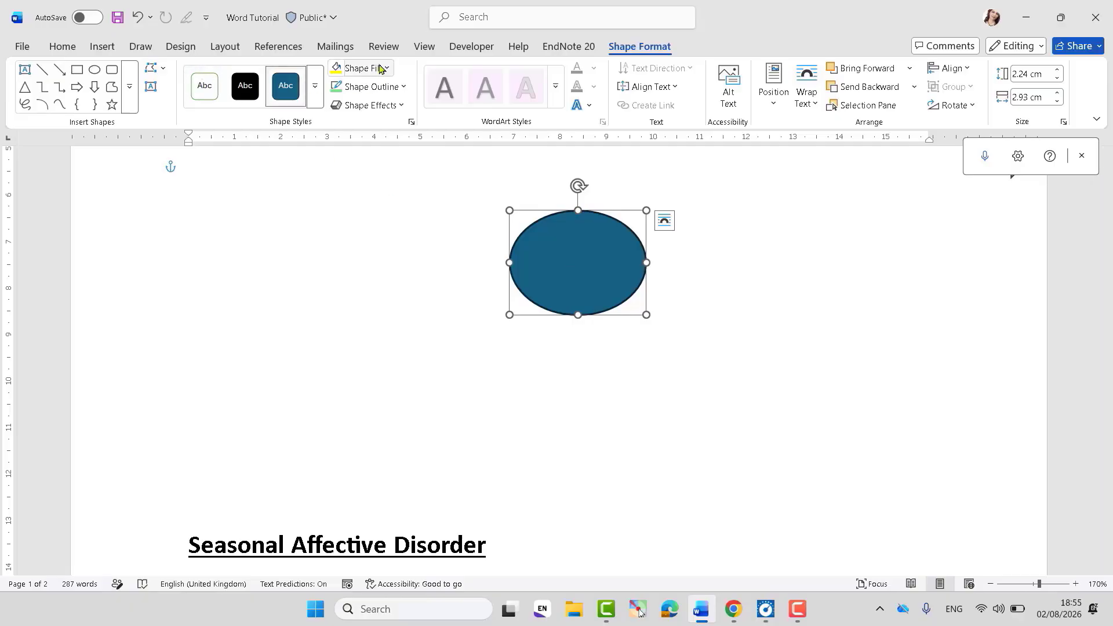
left_click(283, 261)
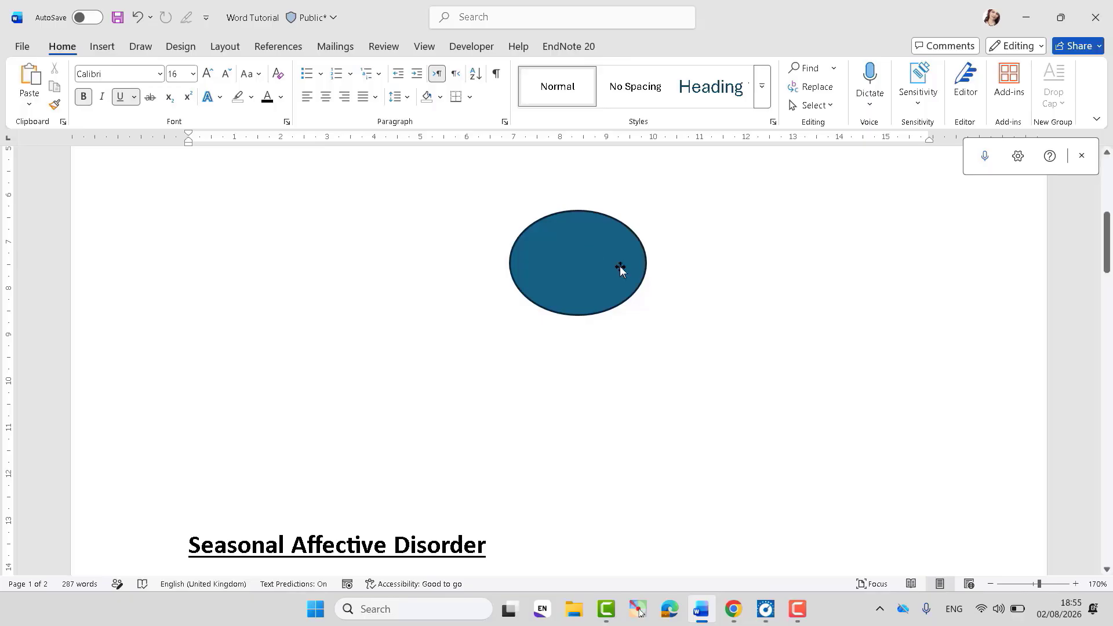
Step: Fill the blue ellipse with a bright green theme colour and set its outline to the darkest Orange, Accent 2 shade
left_click(591, 263)
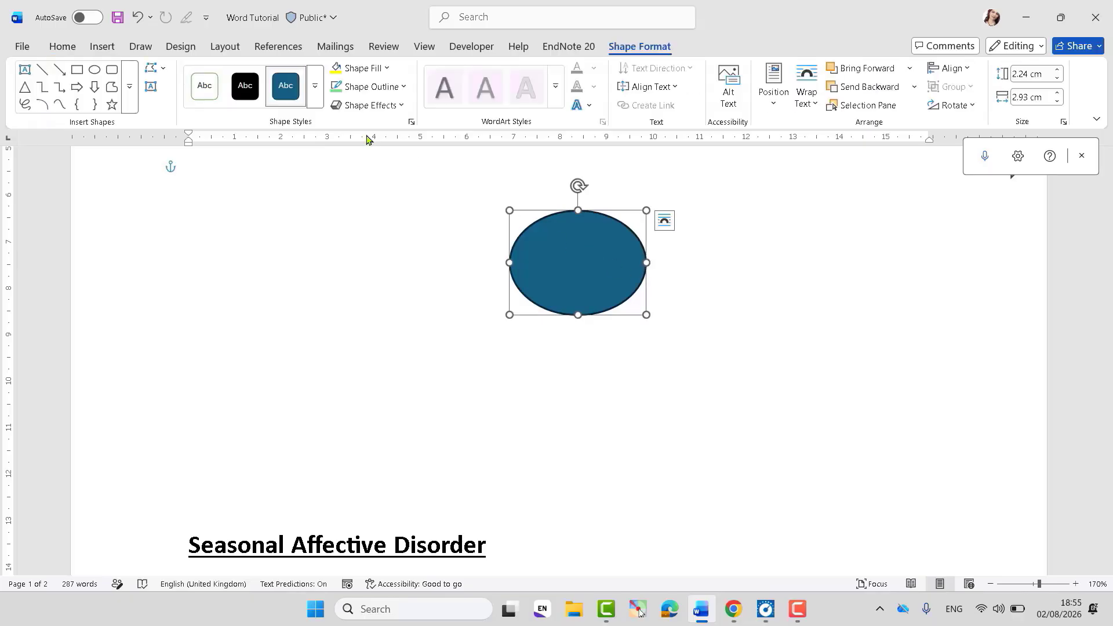
left_click(387, 68)
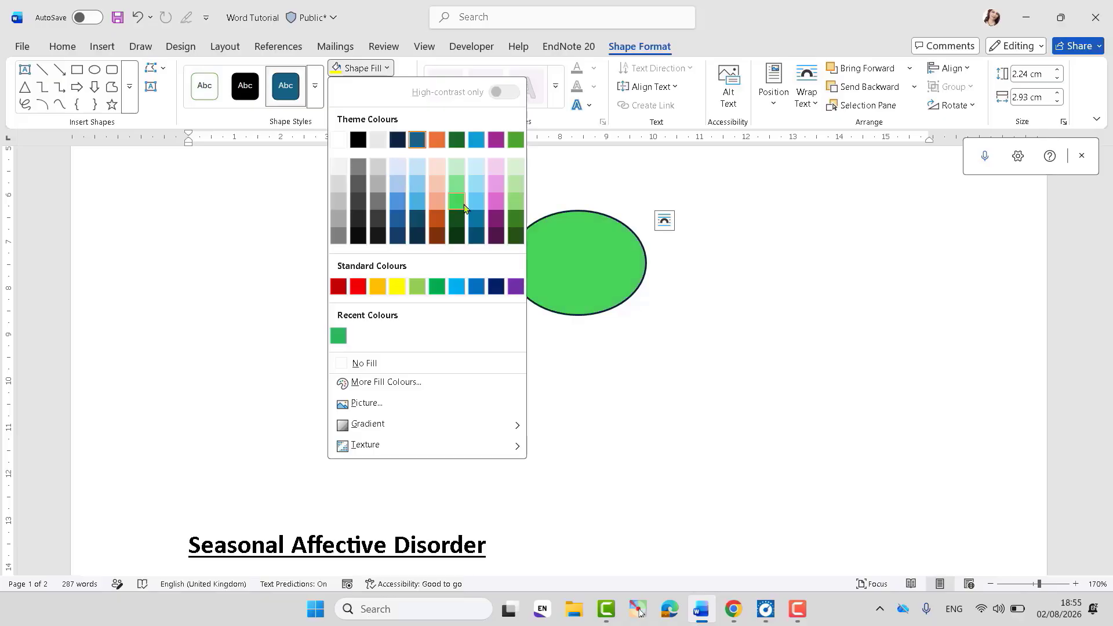
left_click(458, 203)
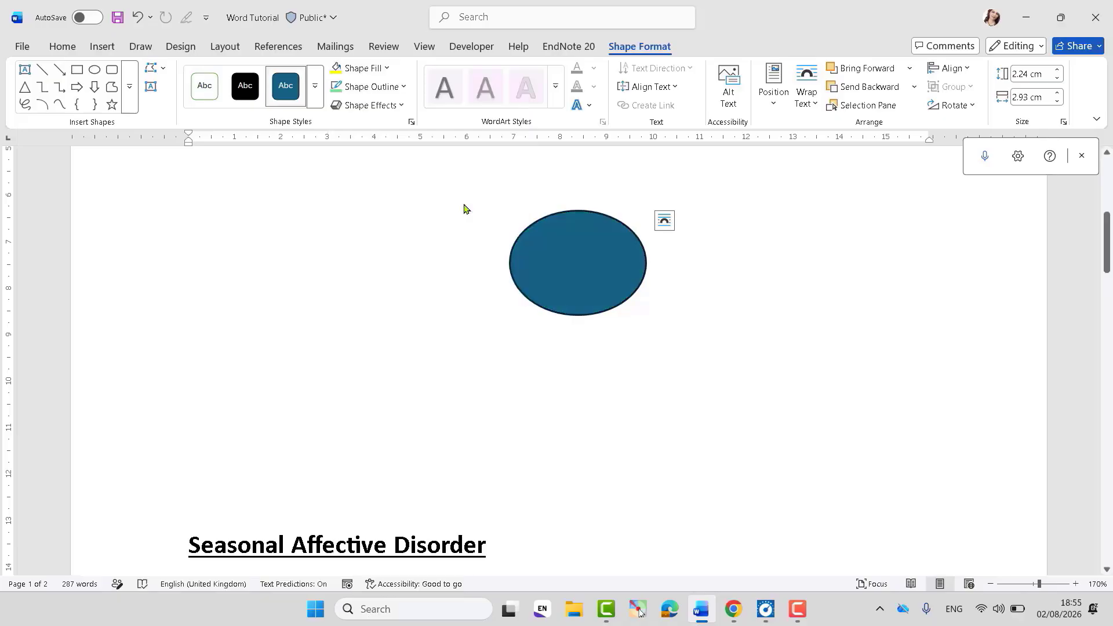
left_click(402, 87)
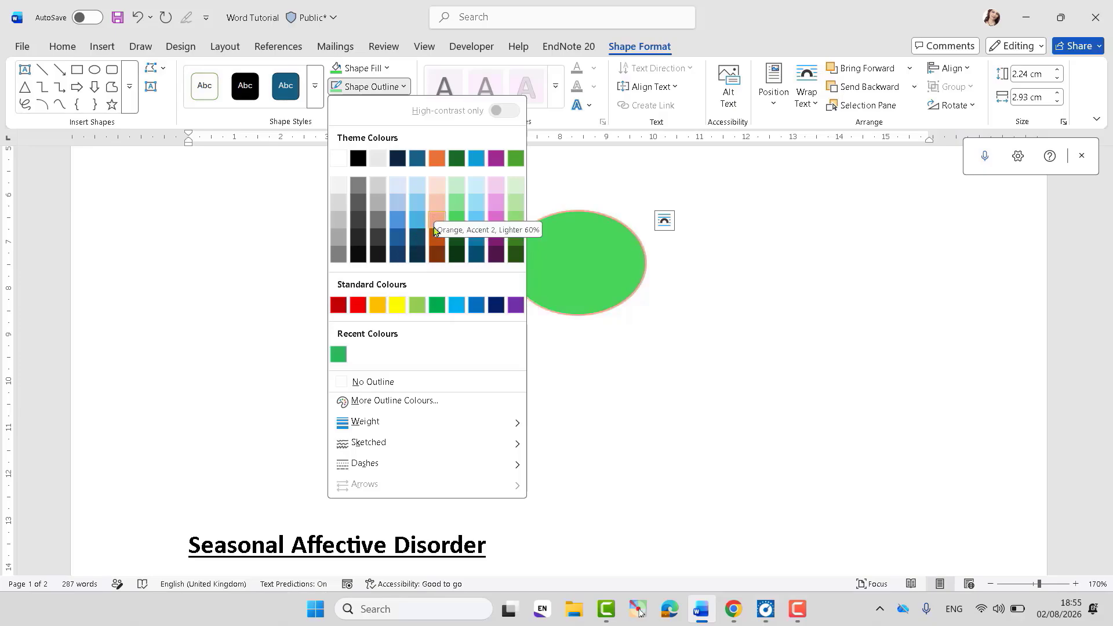
left_click(437, 252)
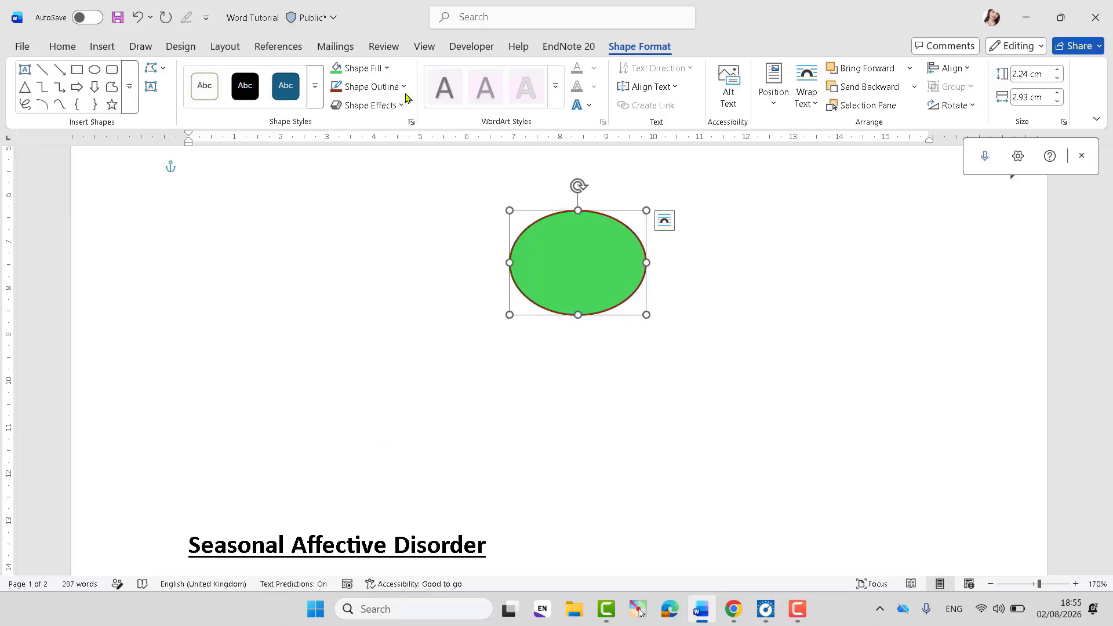
Step: Set the ellipse's outline weight to 4½ pt and give it the waviest sketched line style
left_click(371, 87)
mouse_move(437, 423)
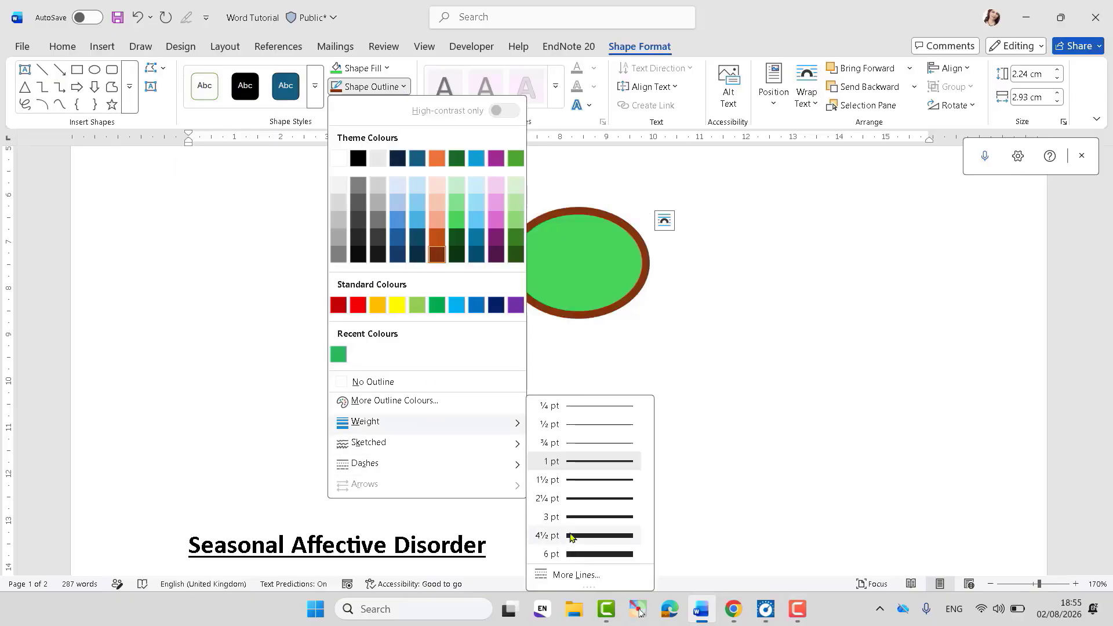
left_click(571, 536)
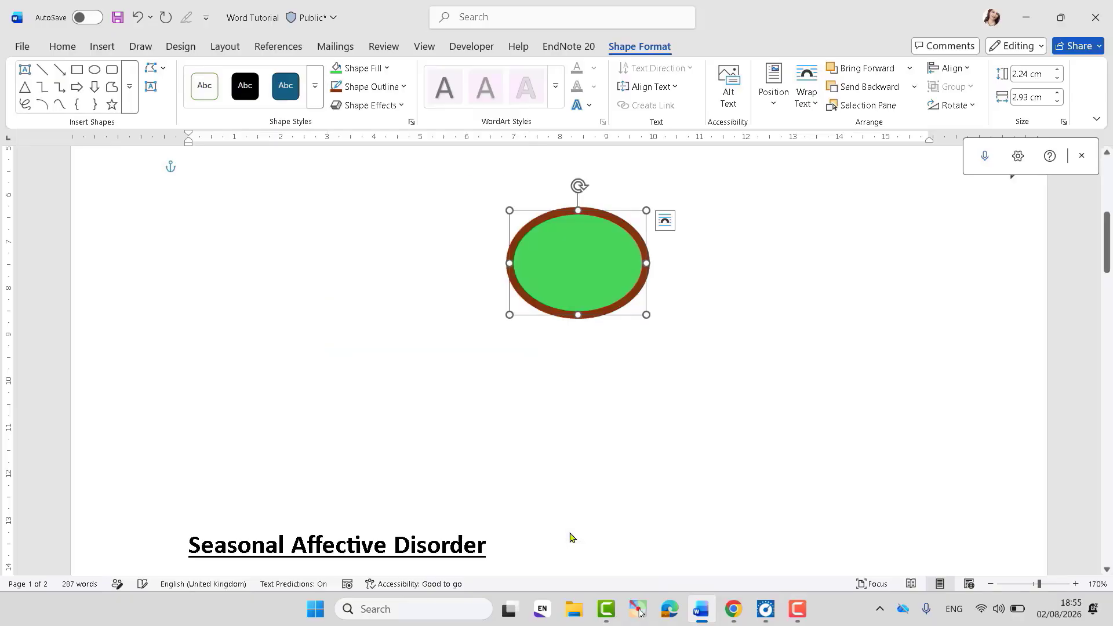
left_click(404, 87)
mouse_move(390, 456)
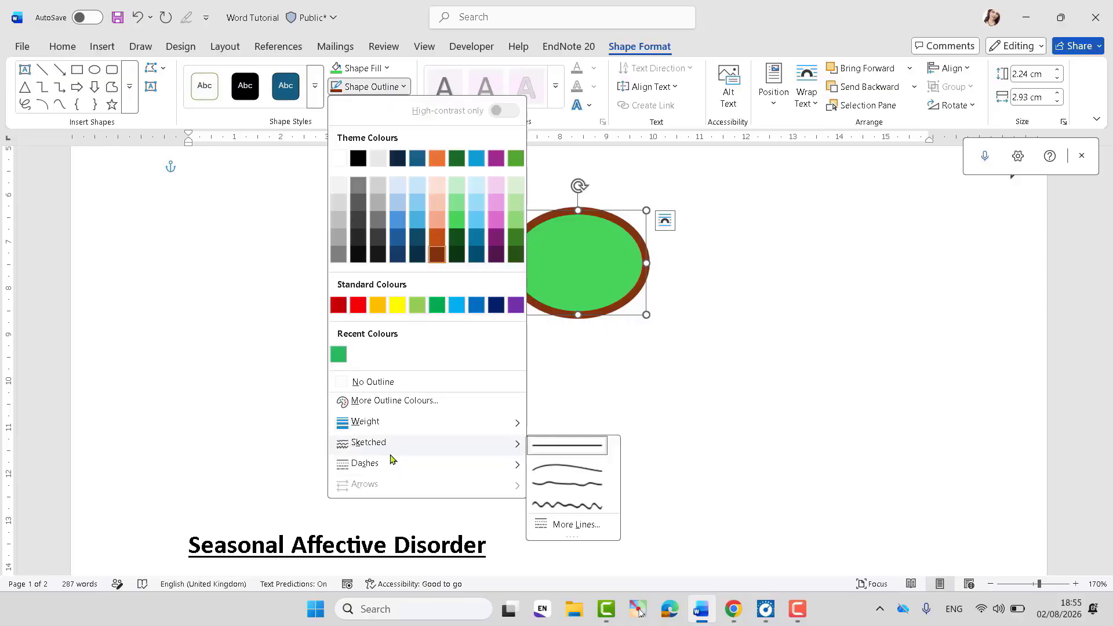
left_click(549, 505)
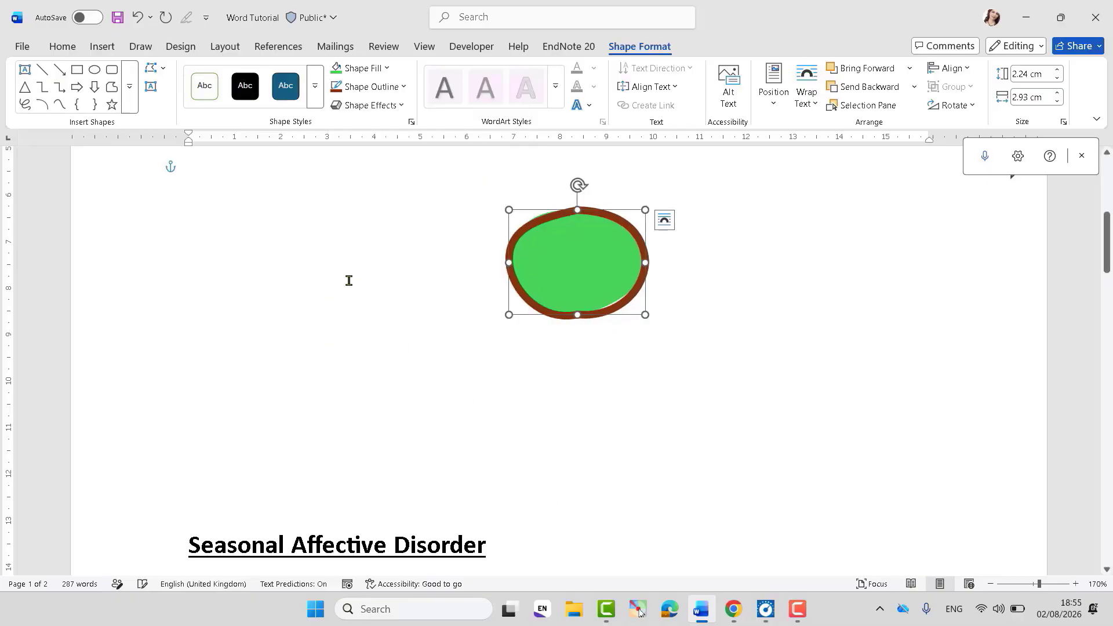
Step: Add an outer shadow falling below the green ellipse and an orange glow from the second row of variations
left_click(401, 107)
mouse_move(382, 162)
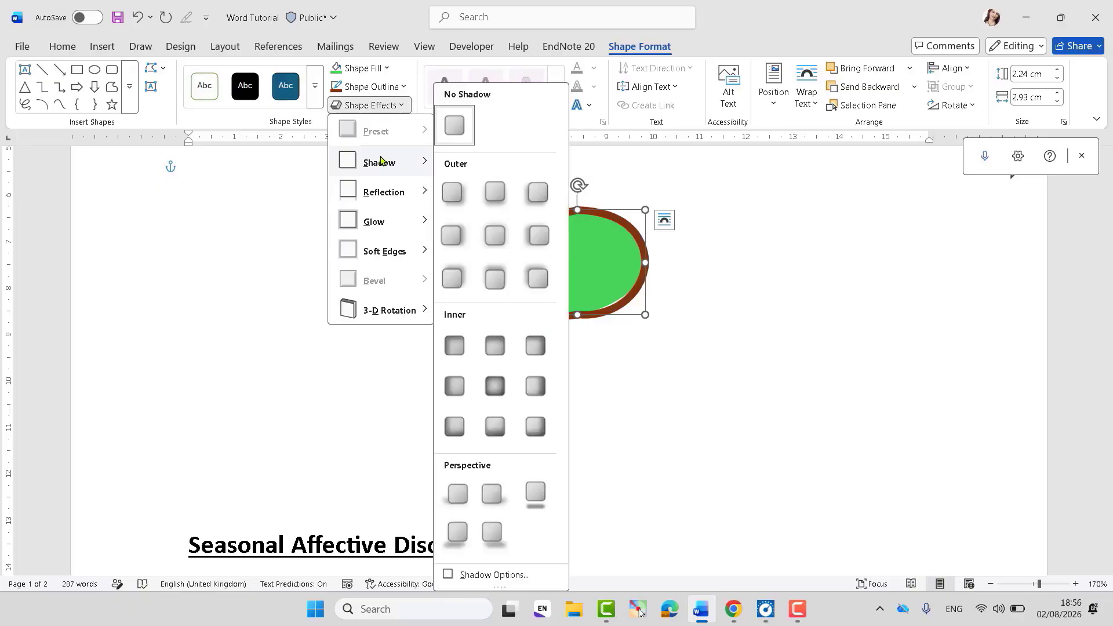
left_click(495, 195)
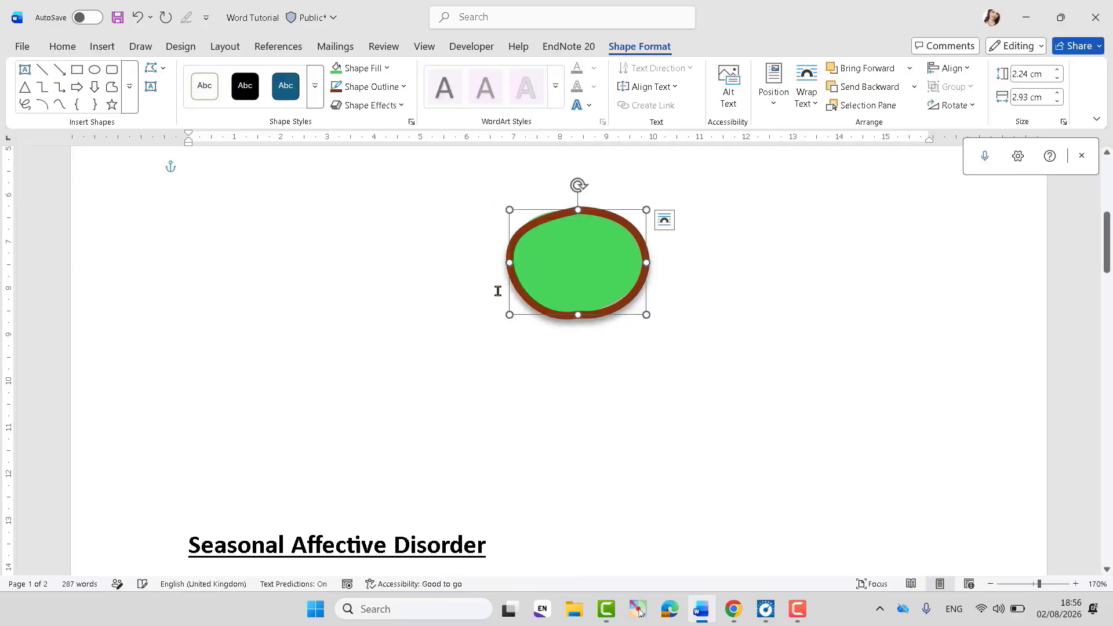
left_click(402, 107)
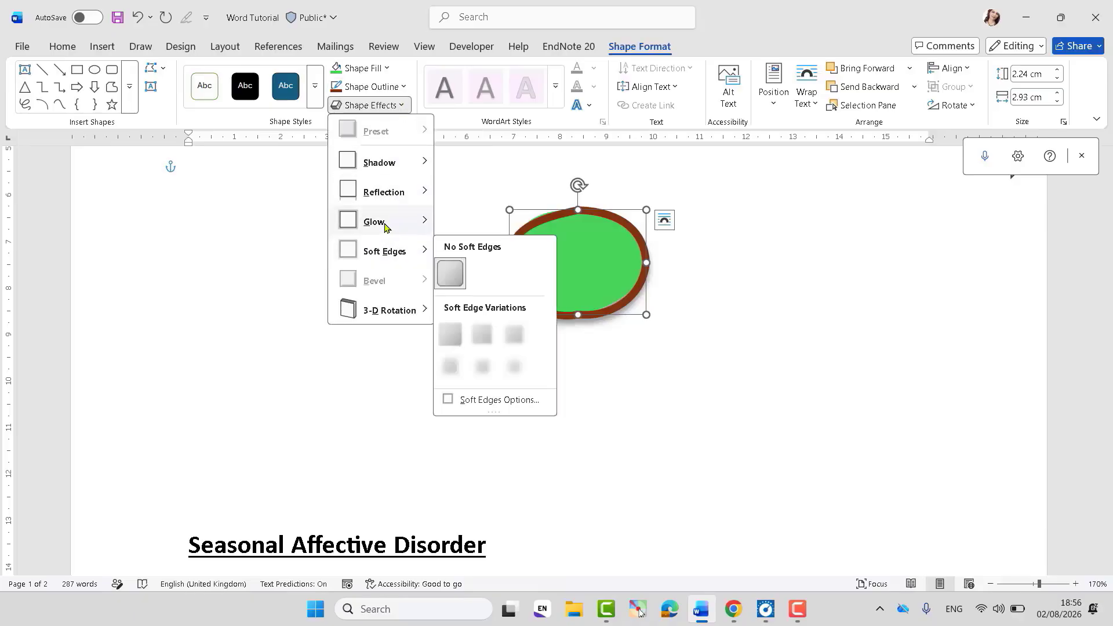
mouse_move(389, 229)
left_click(492, 359)
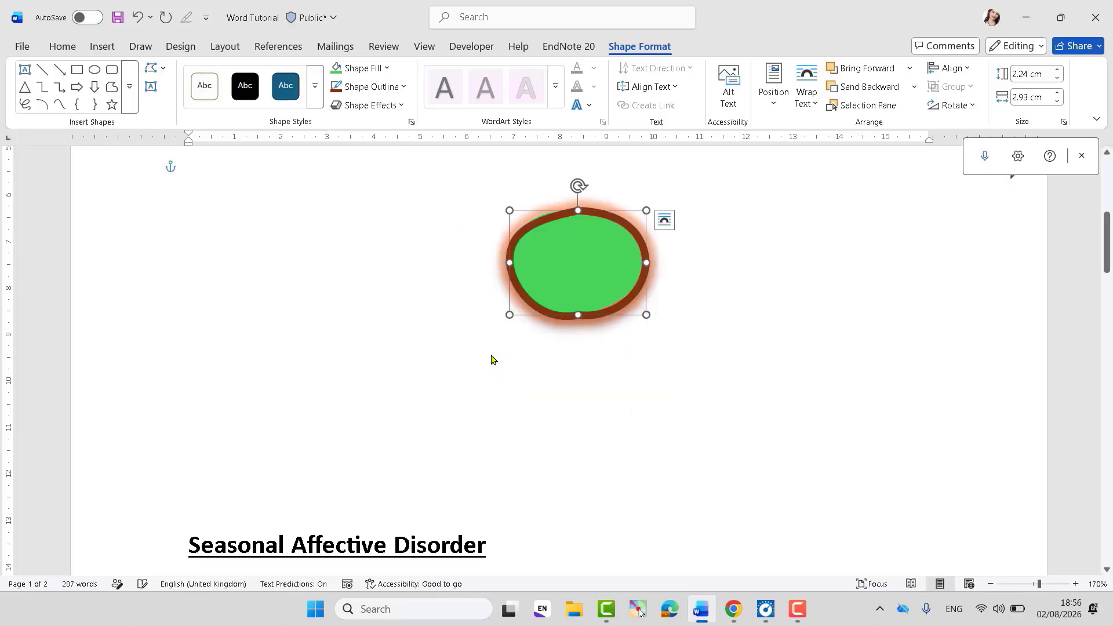
Step: Add a partial reflection, set slightly apart, beneath the green ellipse and deselect the shape
left_click(404, 106)
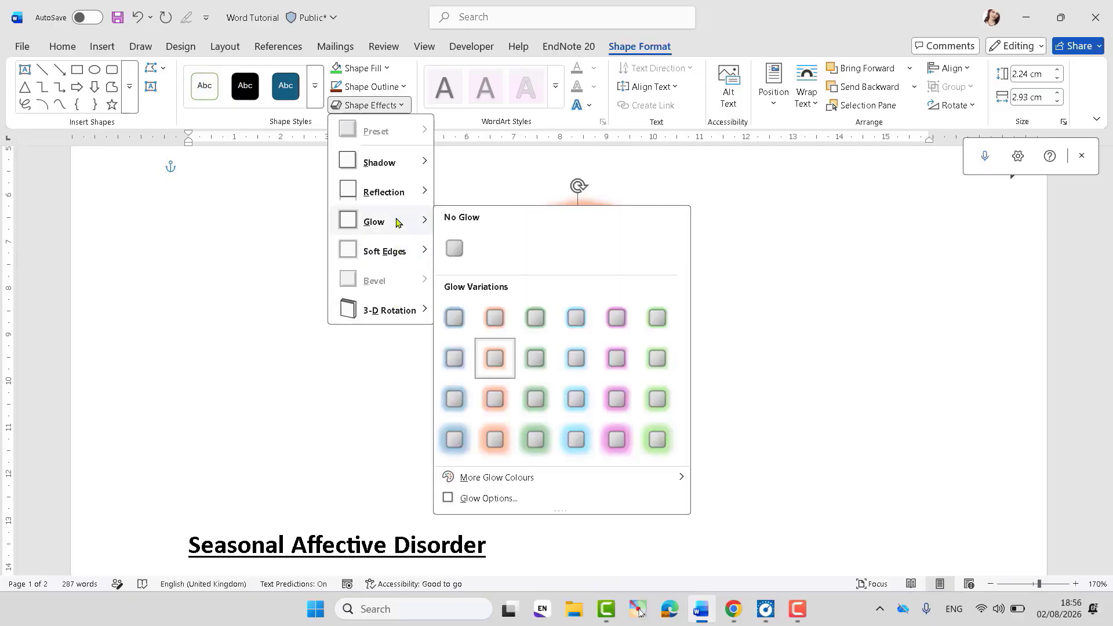
mouse_move(400, 193)
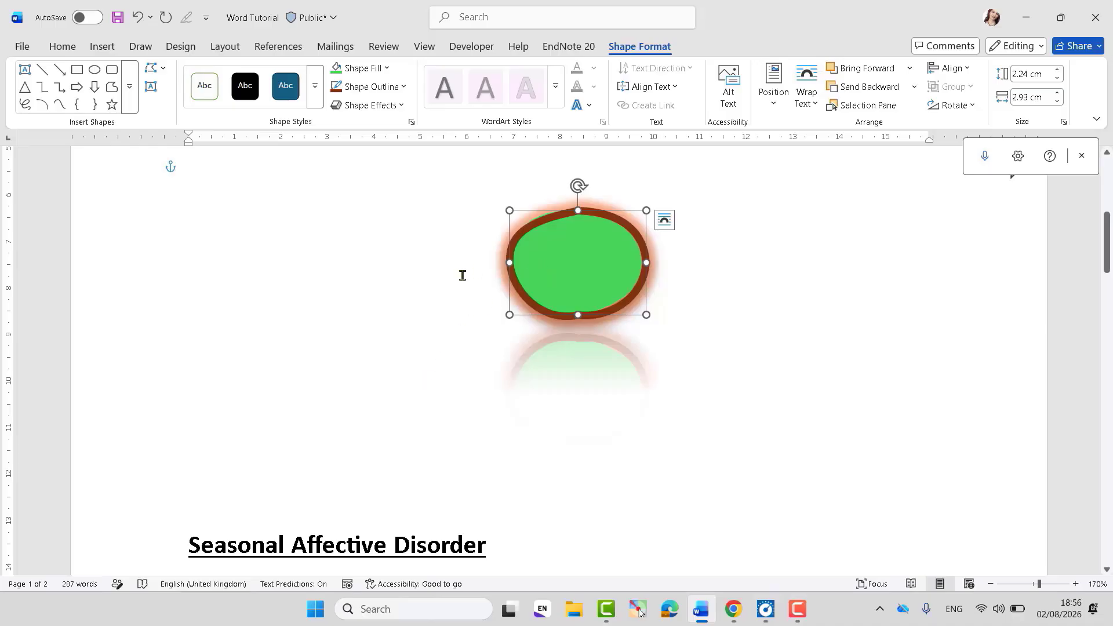
left_click(407, 294)
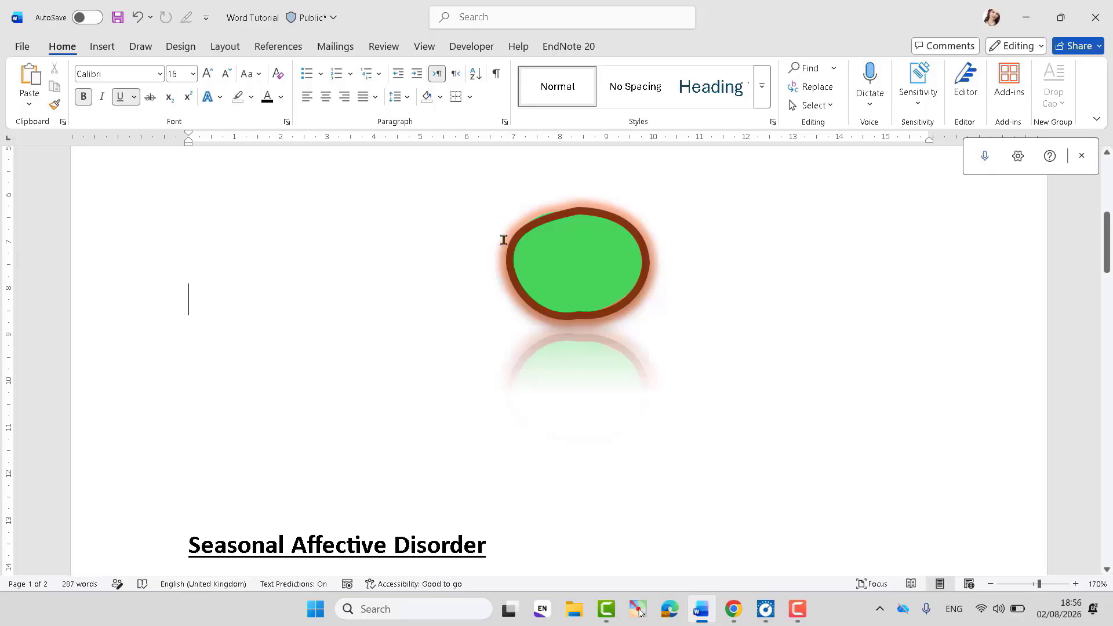
left_click(591, 259)
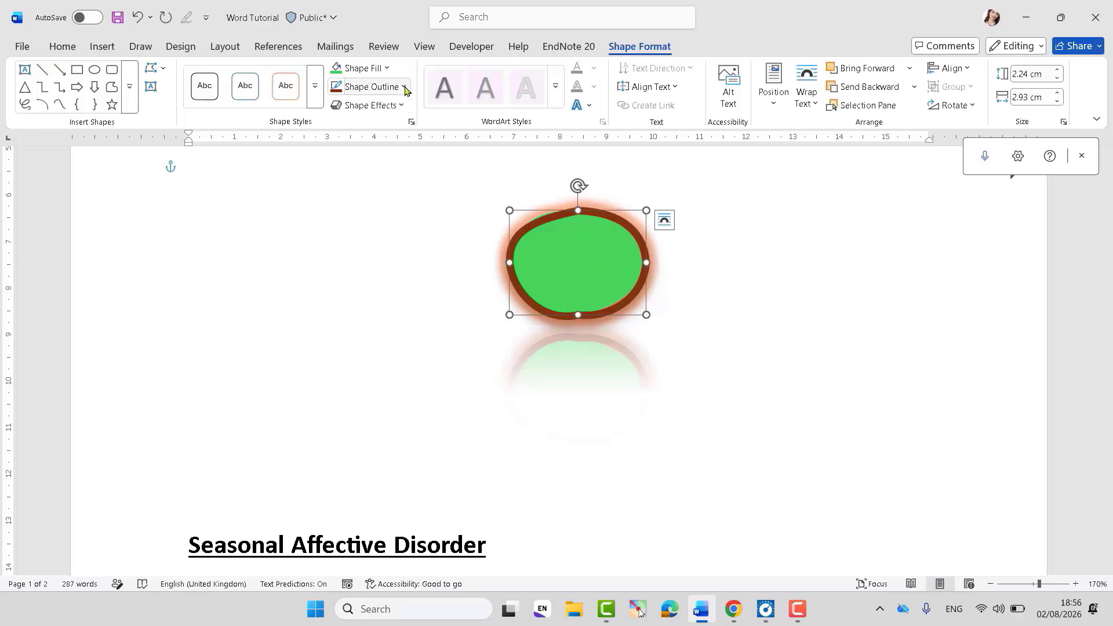
left_click(407, 106)
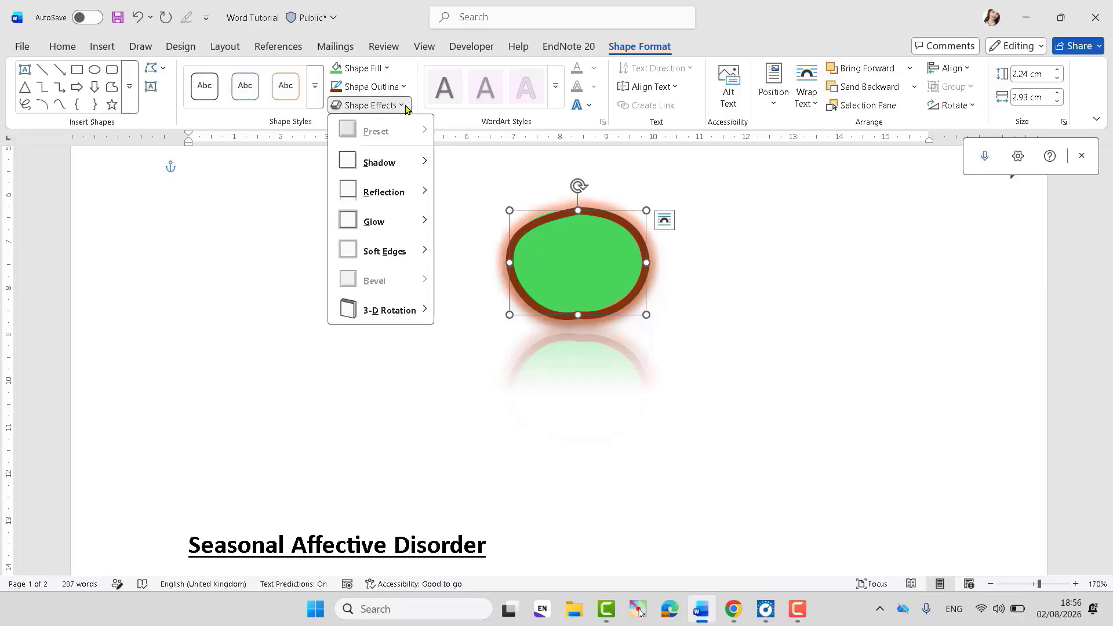
left_click(519, 157)
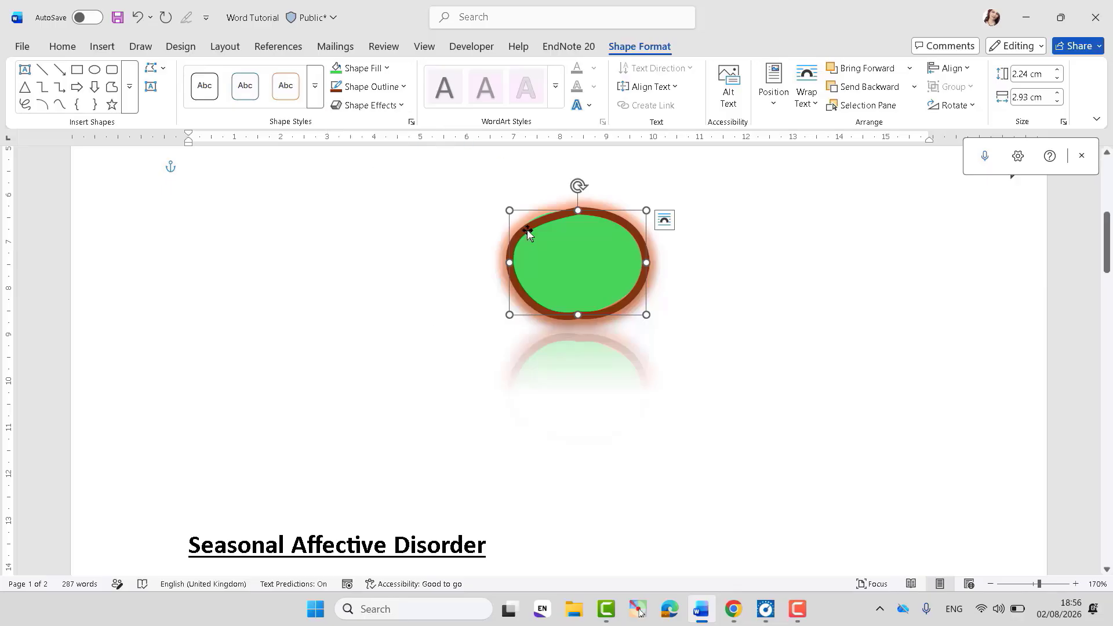
Step: Delete the green ellipse and draw a left block arrow about 2.54 cm wide and 1.47 cm high above the heading
key("Delete")
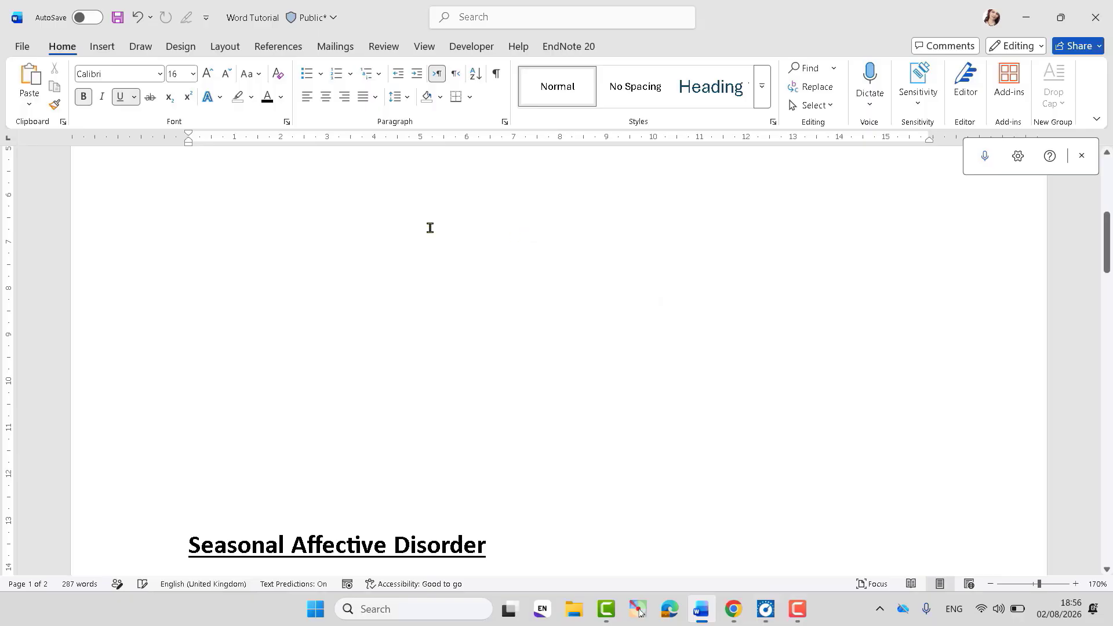
left_click(101, 47)
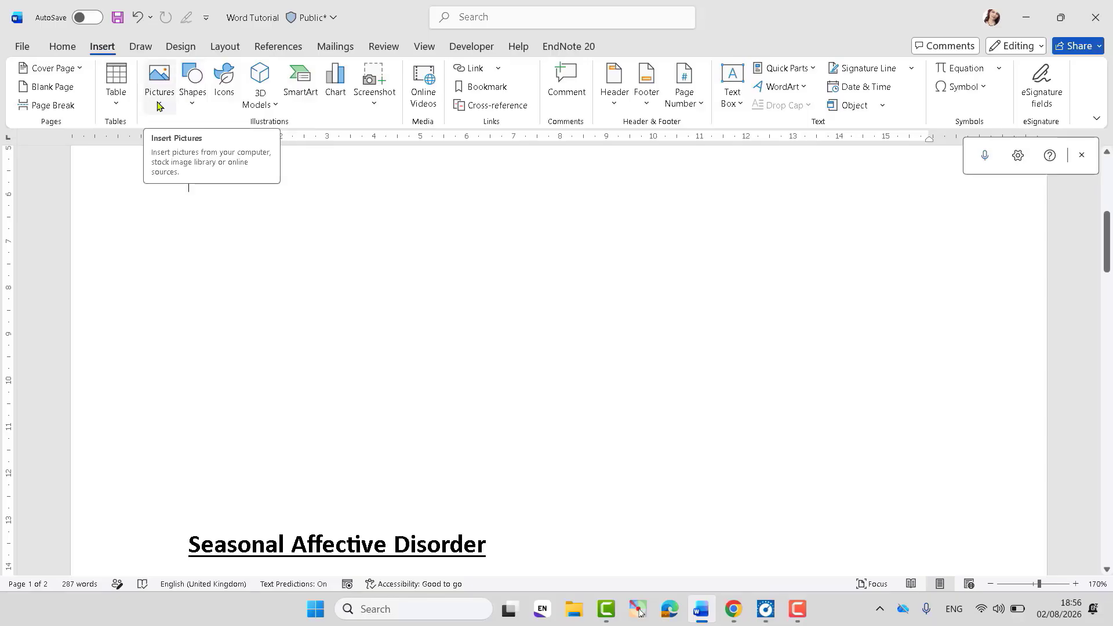
left_click(191, 103)
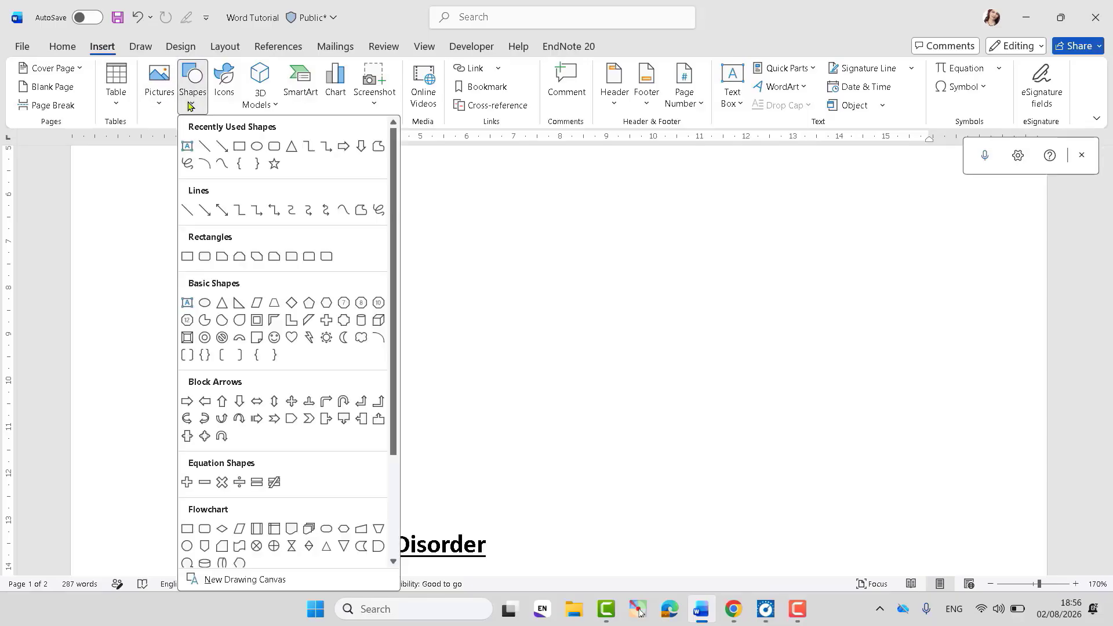
left_click_drag(393, 371, 387, 459)
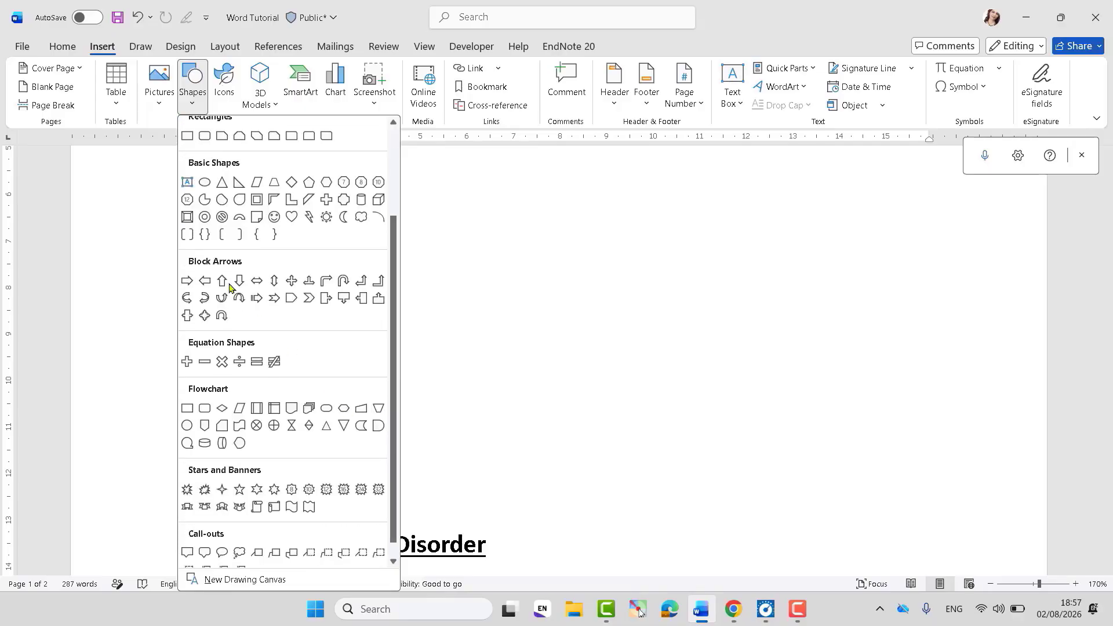
left_click(204, 281)
left_click_drag(305, 273, 426, 342)
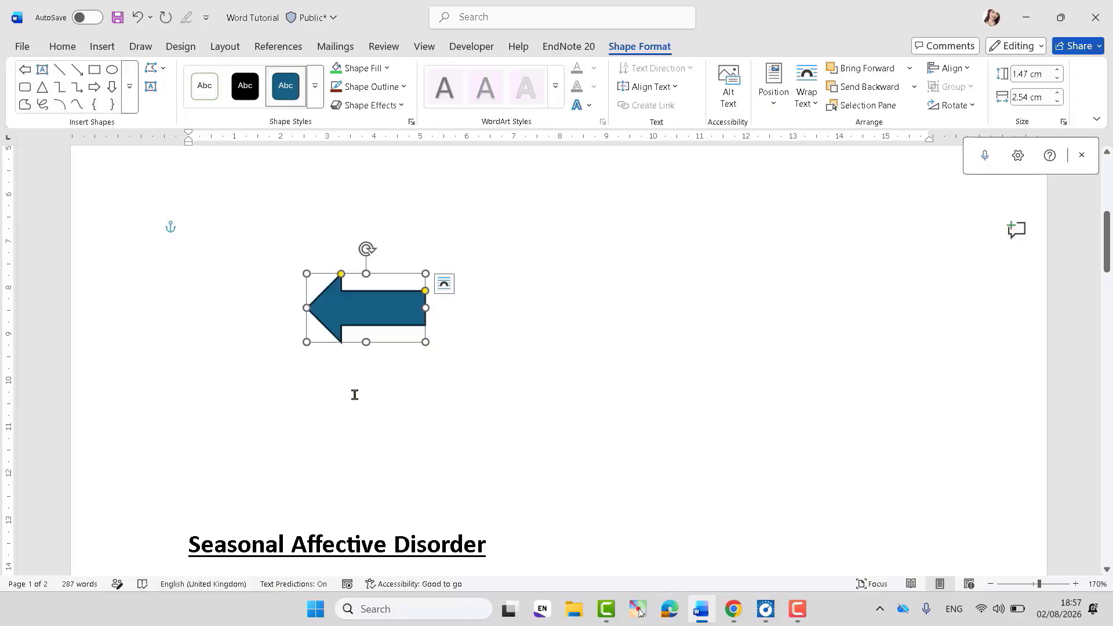
Step: Rotate the left arrow freehand and delete it from the page
left_click_drag(366, 250, 329, 222)
key("Delete")
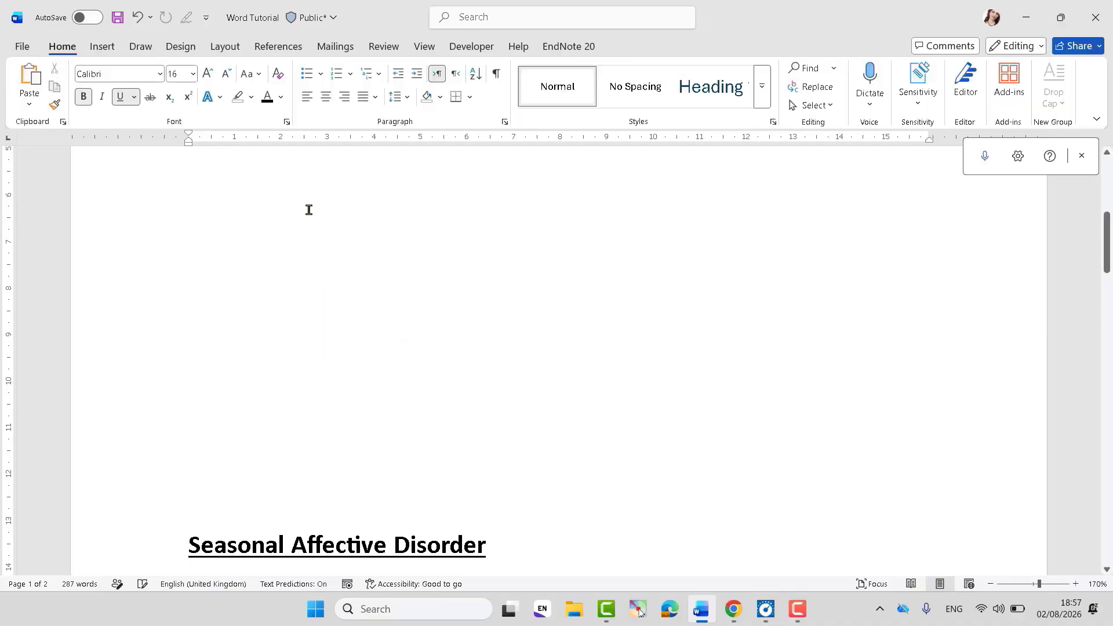
Step: Draw a down block arrow about 1.66 cm wide and 2.14 cm high in the blank area above the heading
left_click(104, 46)
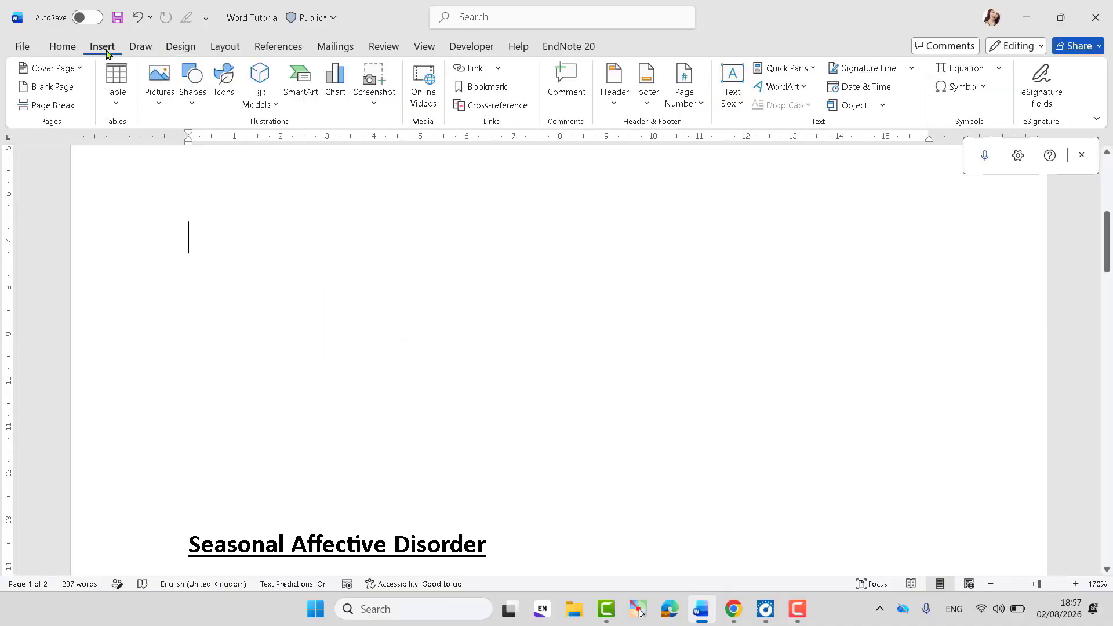
left_click(190, 99)
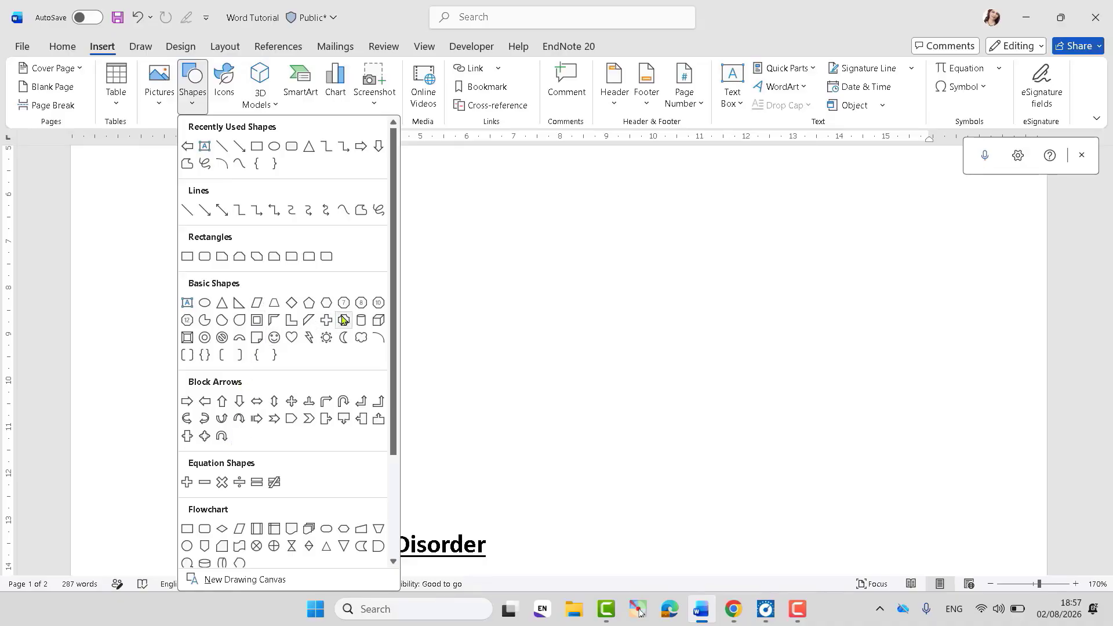
left_click(240, 402)
left_click_drag(435, 240, 512, 341)
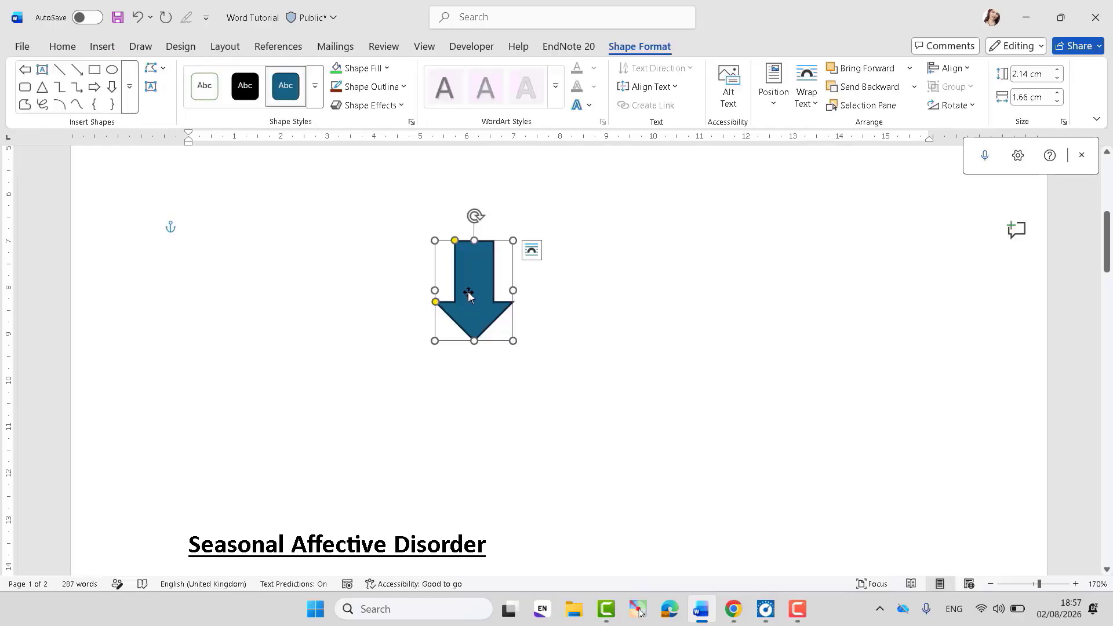
Step: Fill the down arrow with the lightest blue Accent 1 tint and give it a standard red outline
left_click(336, 69)
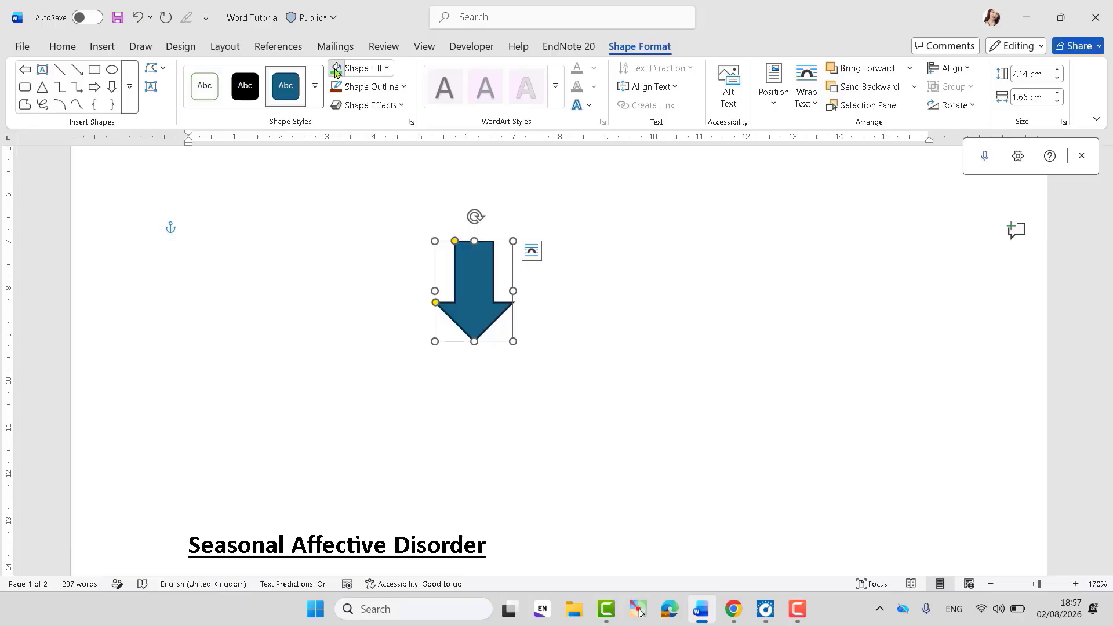
left_click(387, 70)
left_click(416, 156)
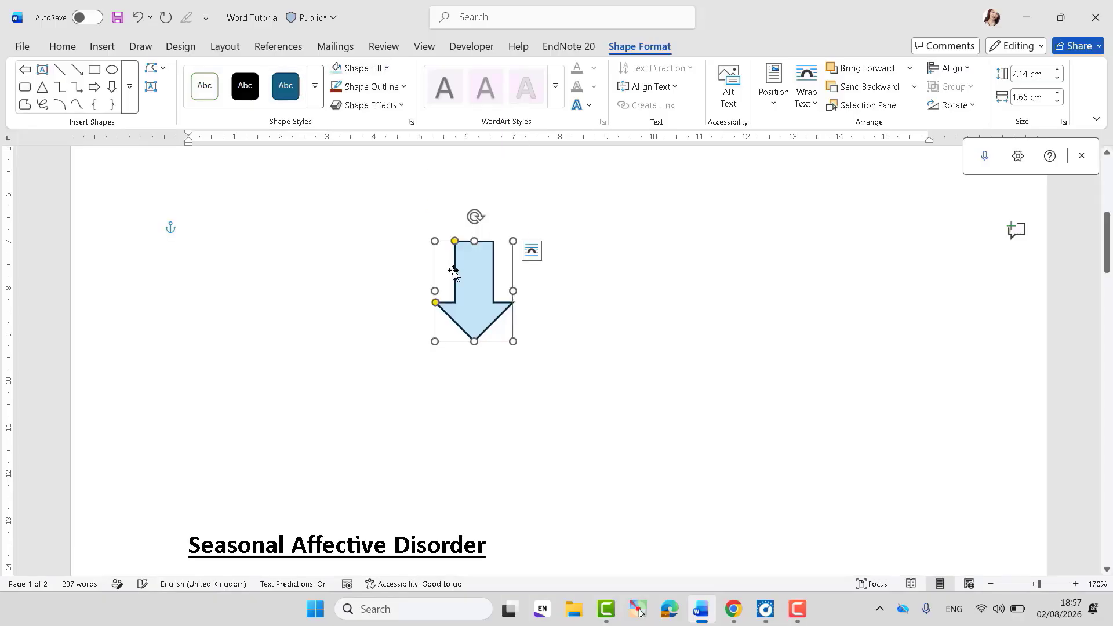
left_click(404, 87)
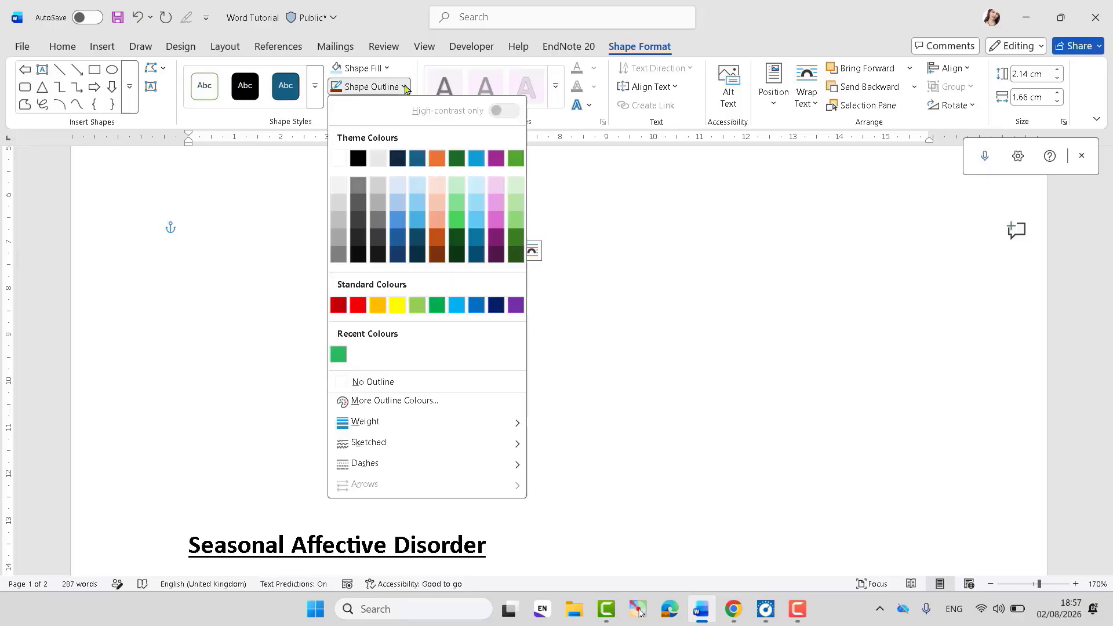
left_click(357, 305)
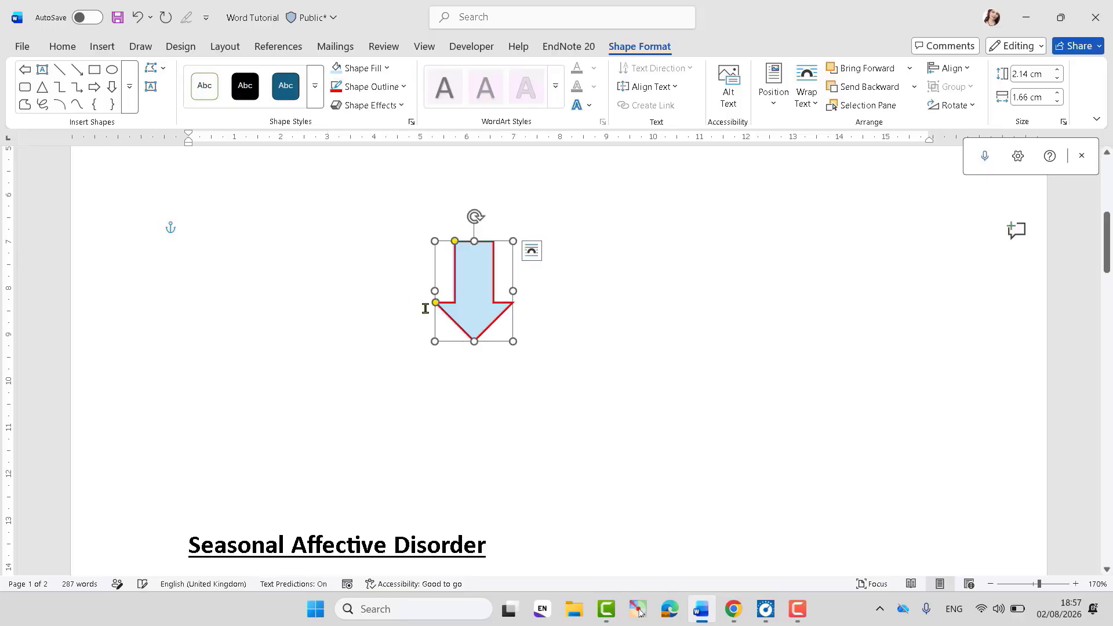
Step: Try the second soft edge variation on the down arrow and undo it
left_click(400, 105)
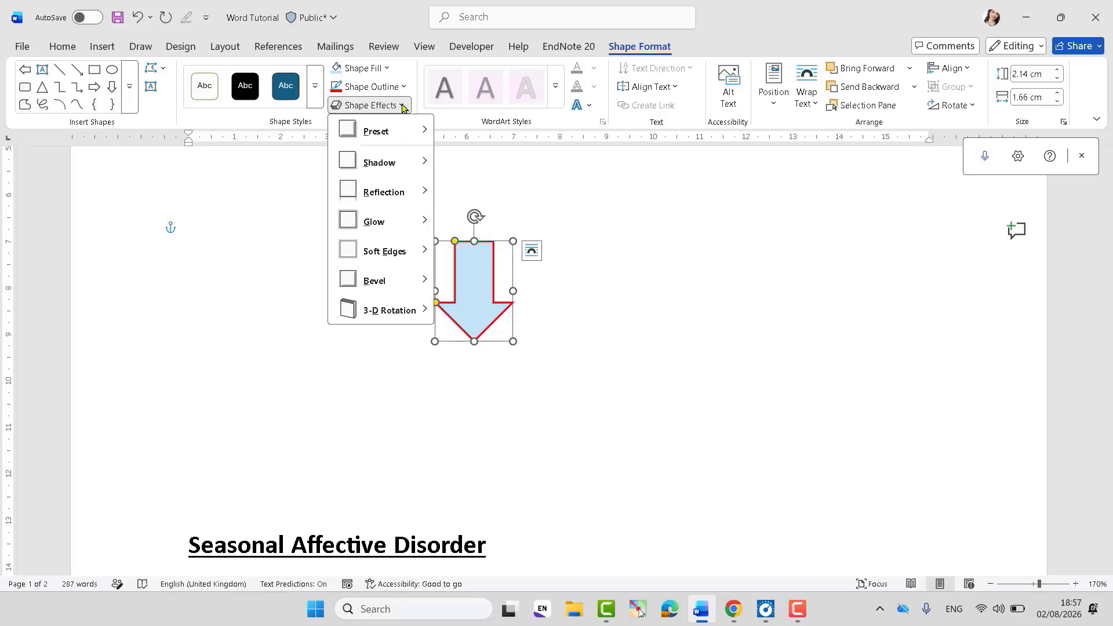
mouse_move(373, 257)
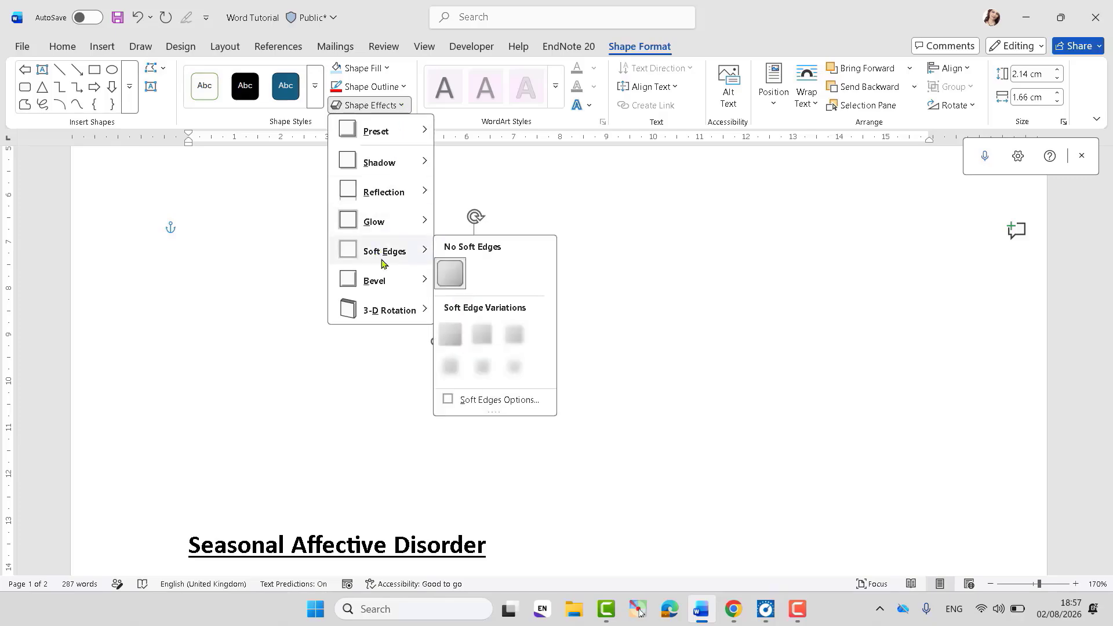
left_click(482, 334)
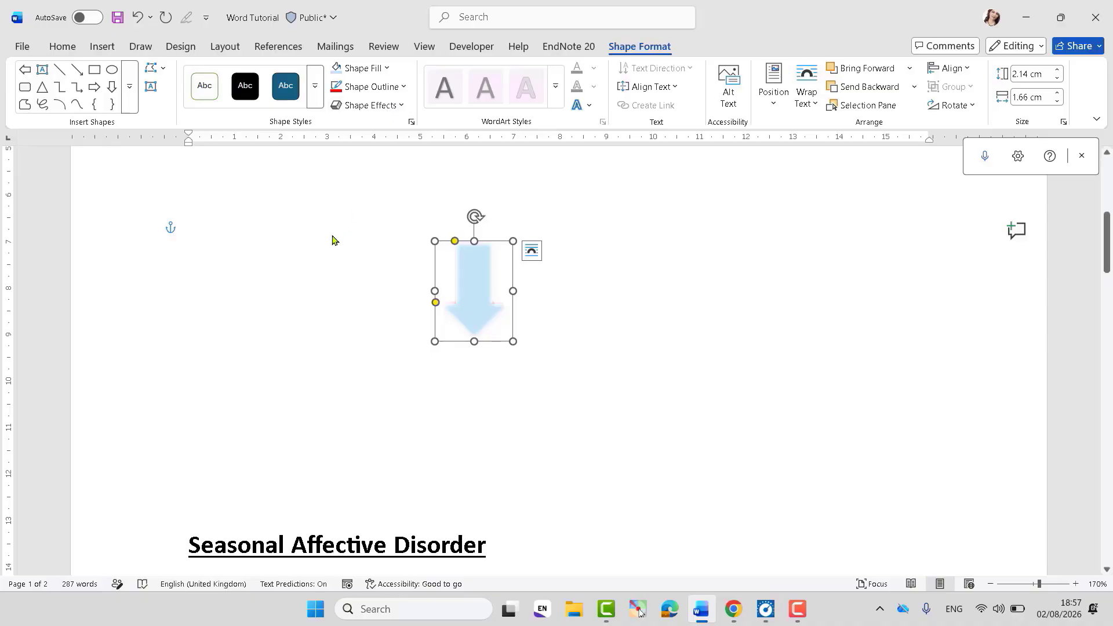
left_click(135, 19)
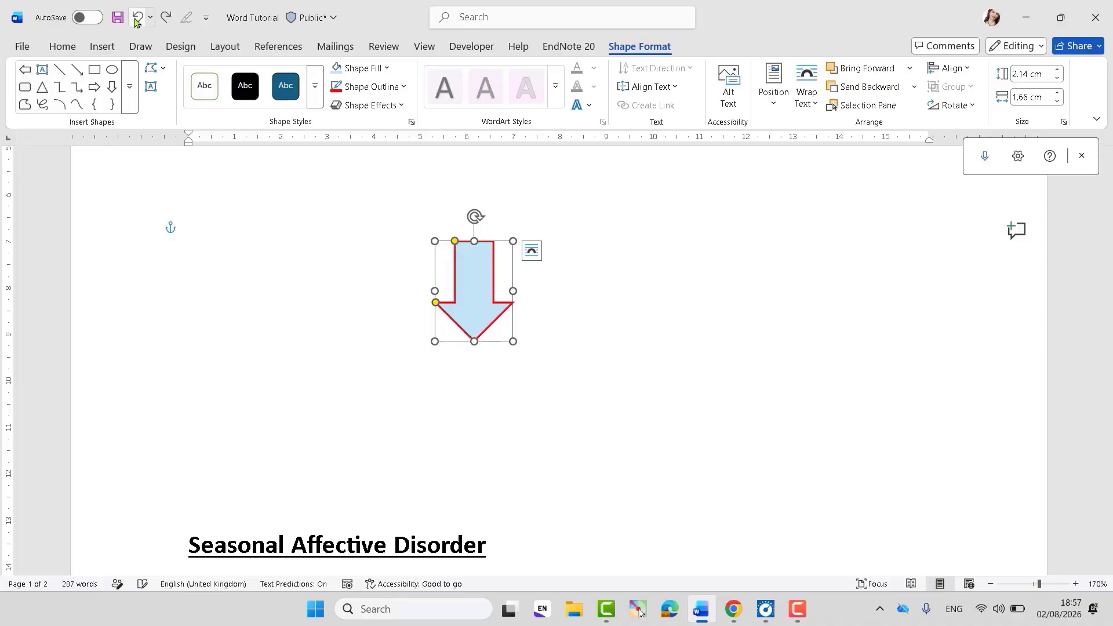
Step: Apply the first bevel style to the down arrow and the first 3-D rotation in the third row of perspective variations
left_click(402, 107)
mouse_move(355, 283)
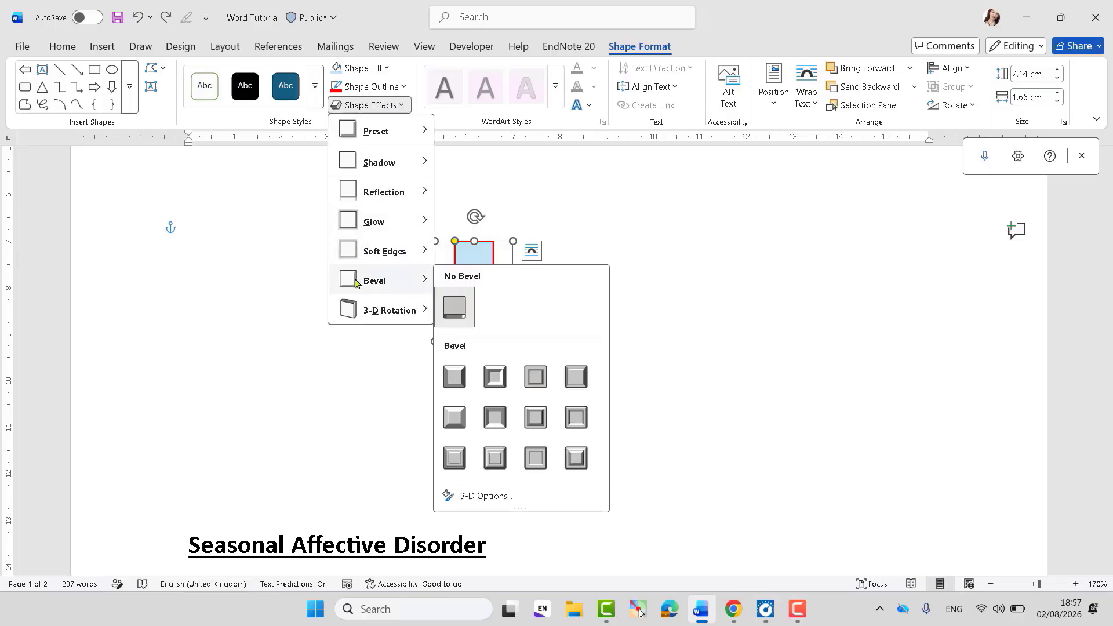
left_click(455, 377)
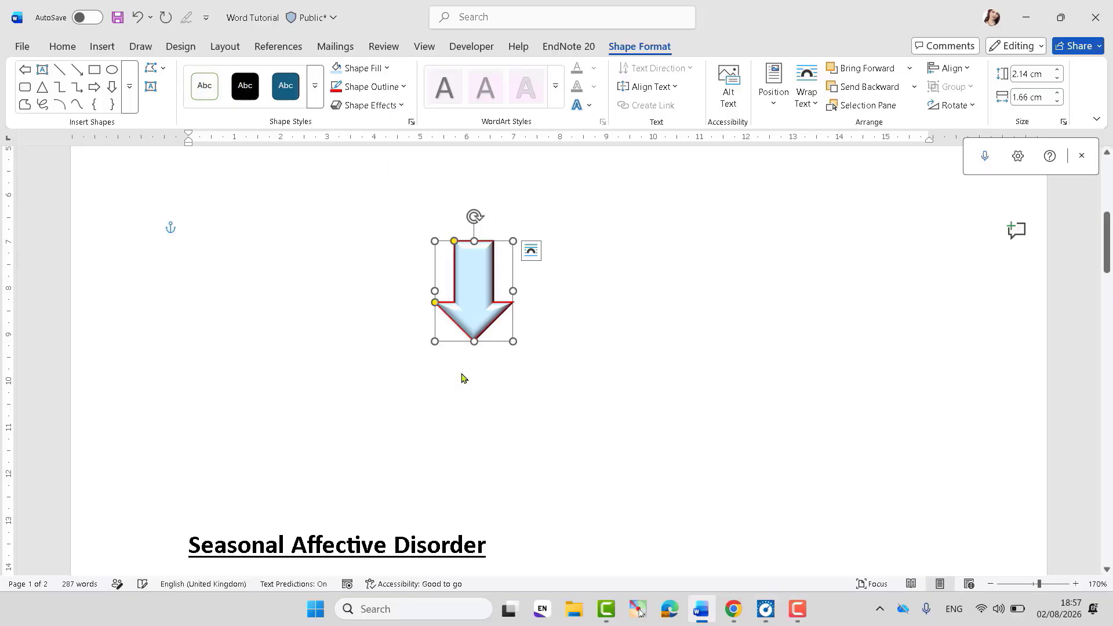
left_click(398, 109)
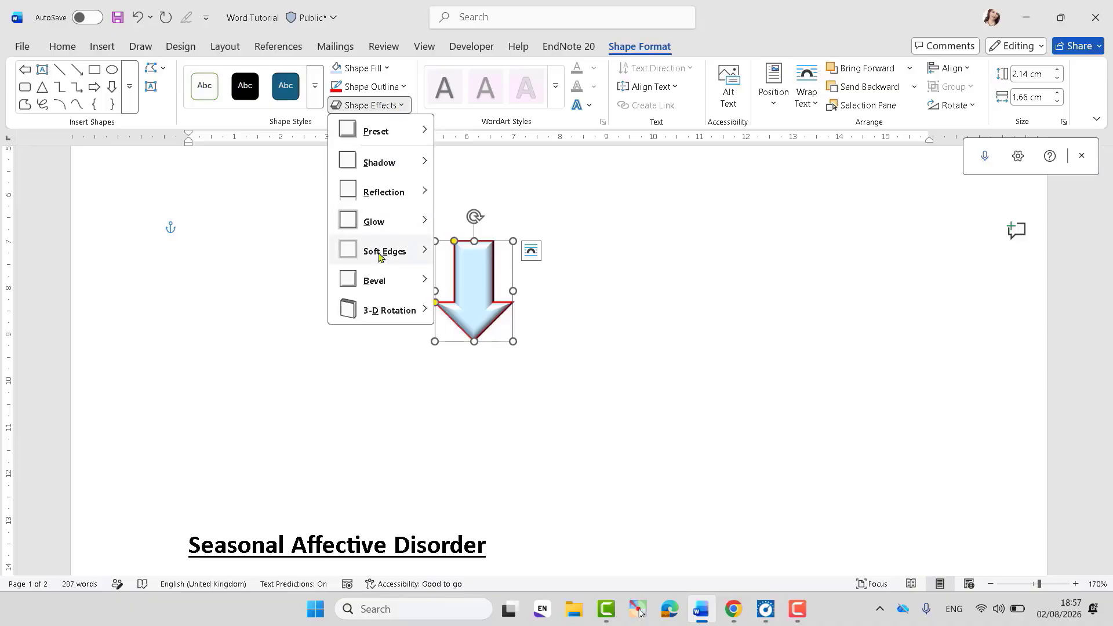
mouse_move(376, 310)
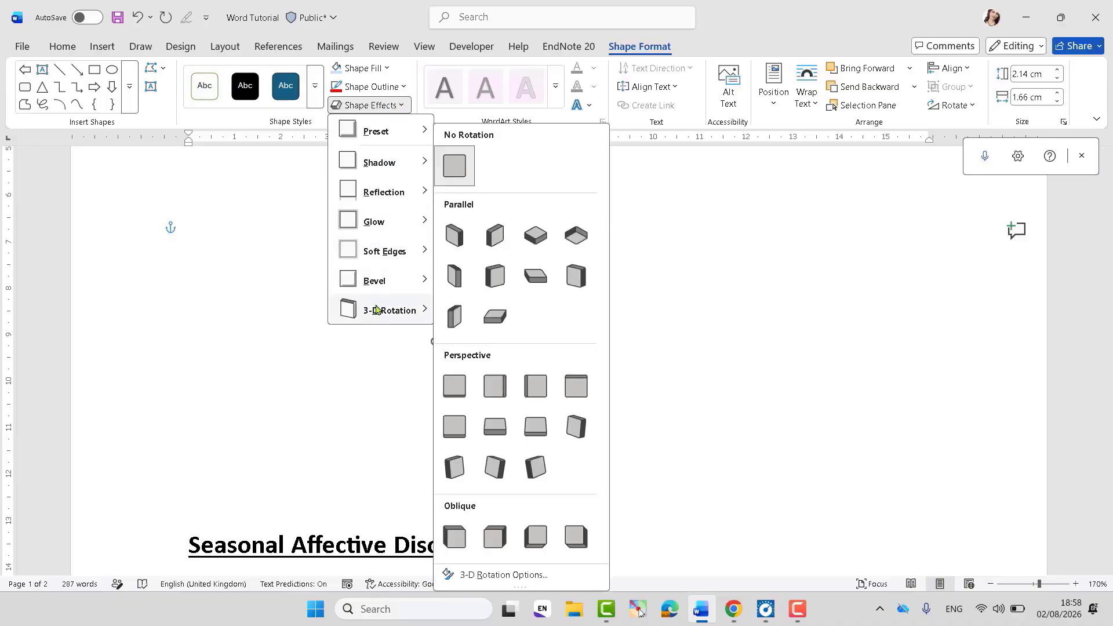
left_click(460, 469)
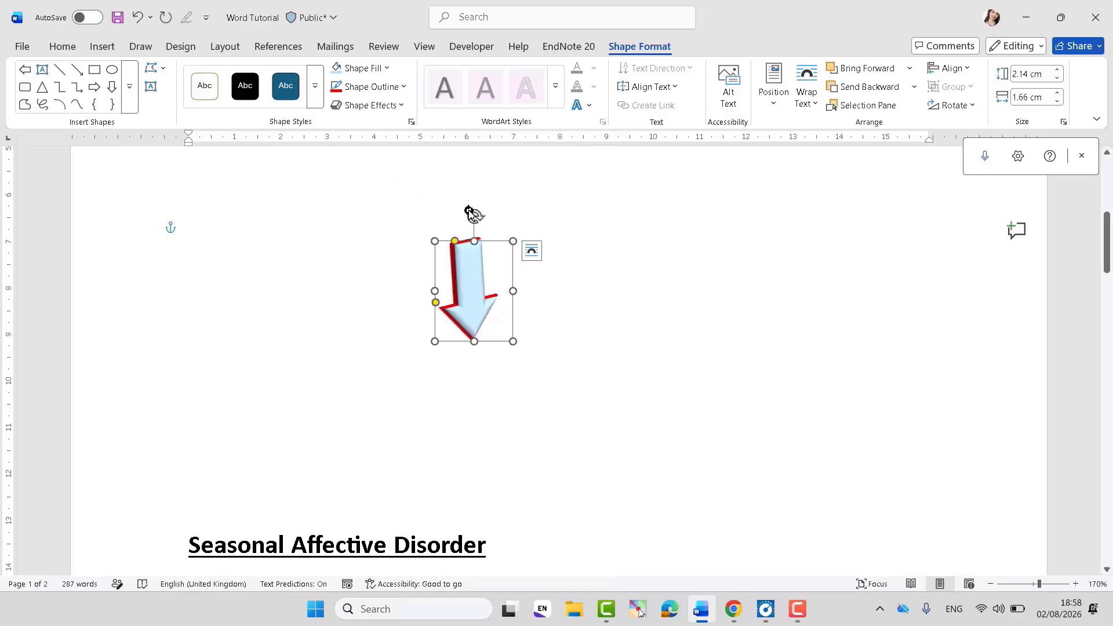
Step: Rotate the down arrow slightly clockwise and delete it
mouse_move(473, 214)
left_mouse_down()
mouse_move(402, 251)
mouse_move(405, 273)
mouse_move(429, 171)
mouse_move(491, 177)
mouse_move(567, 324)
mouse_move(394, 336)
mouse_move(452, 219)
mouse_move(574, 248)
mouse_move(480, 218)
left_mouse_up()
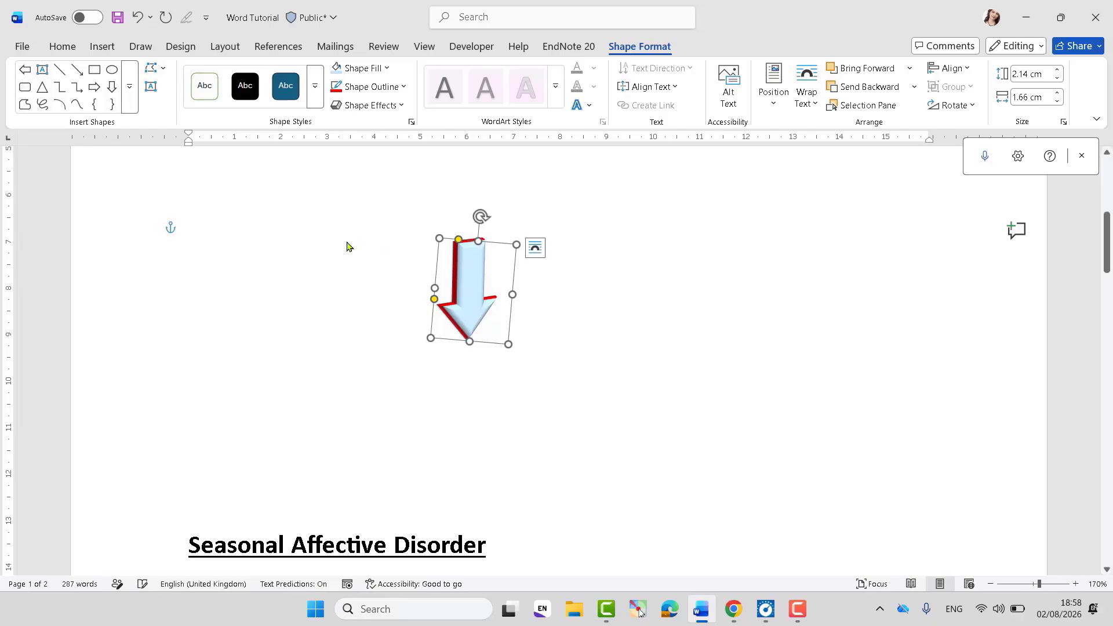
key("Delete")
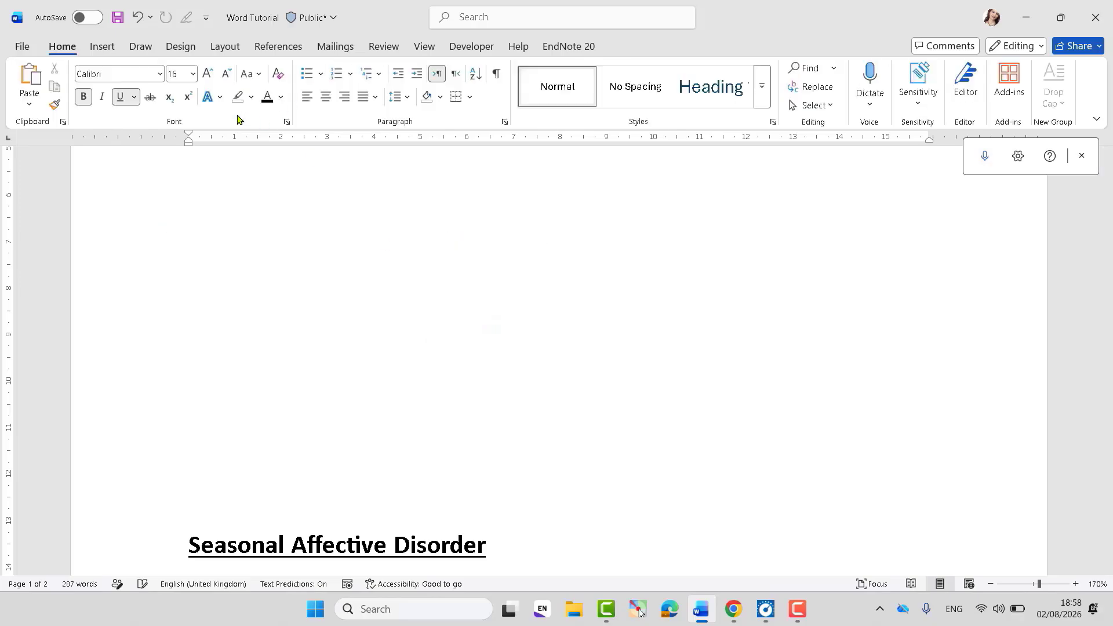
Step: Draw a rectangle about 2.19 cm wide and 2.07 cm high in the blank area above the heading
left_click(103, 46)
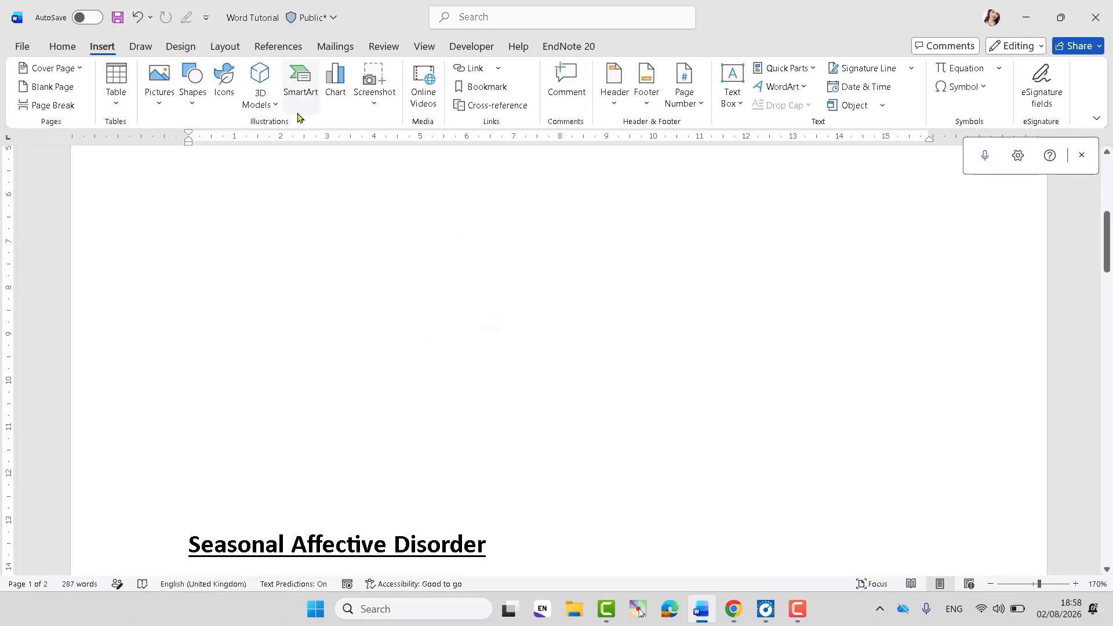
left_click(191, 93)
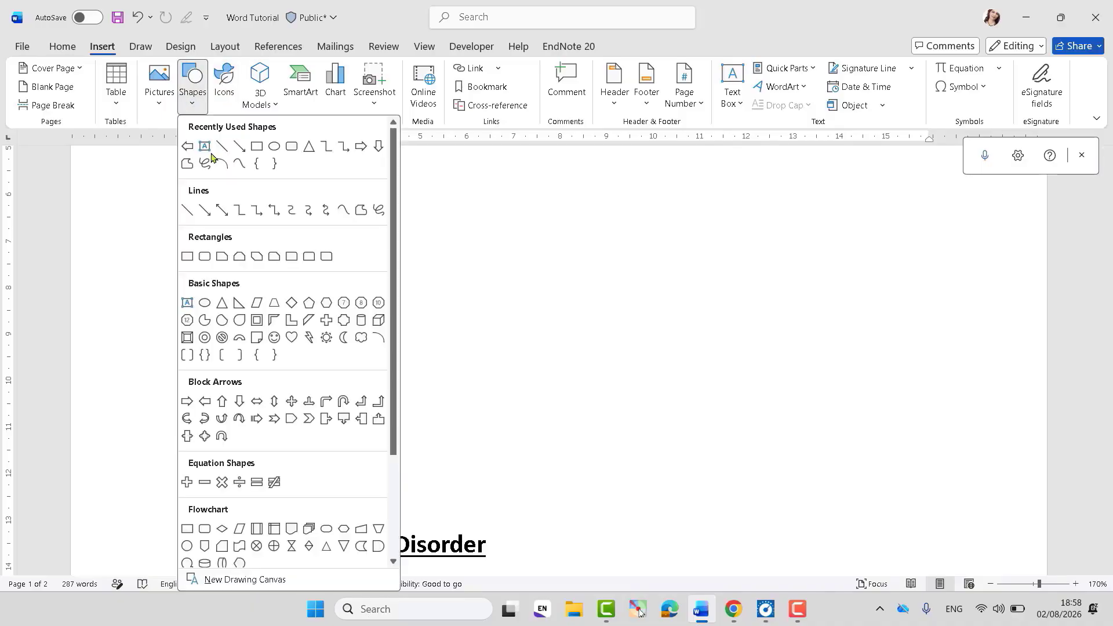
left_click(254, 149)
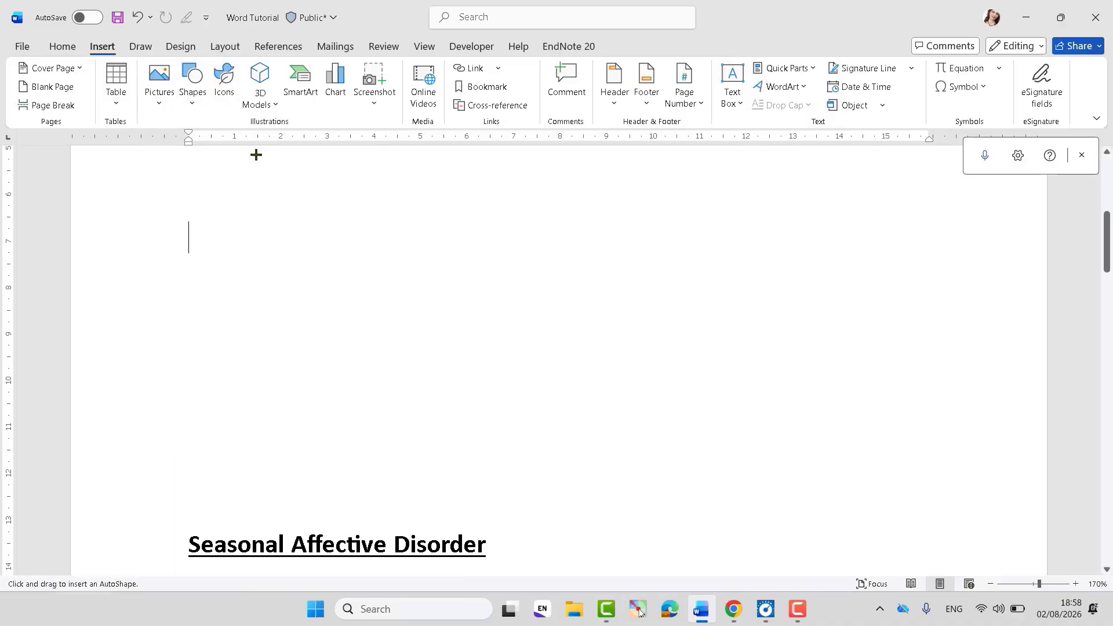
left_click_drag(397, 269, 500, 366)
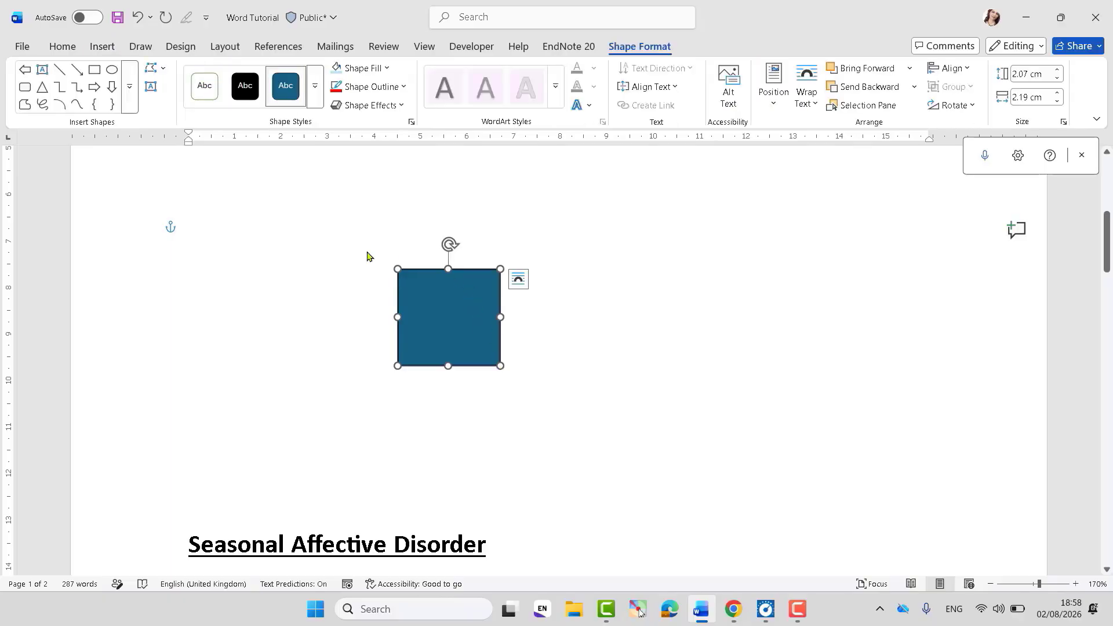
Step: Rotate the rectangle freehand in several directions and leave it tilted clockwise
left_click_drag(447, 242, 574, 314)
left_click_drag(541, 357, 461, 216)
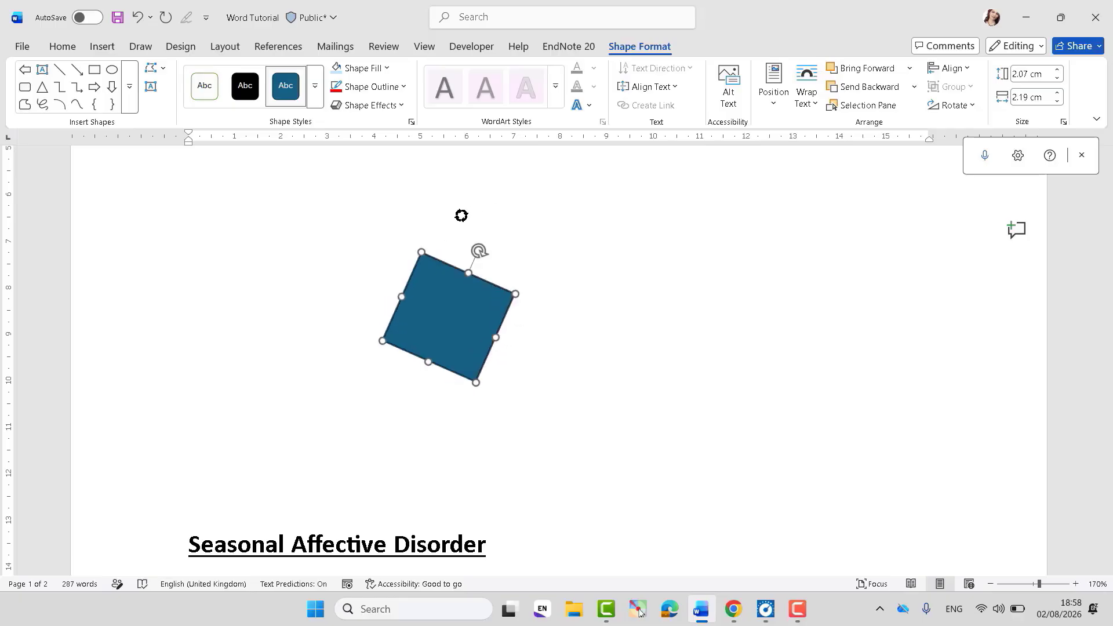
left_click_drag(334, 296, 496, 436)
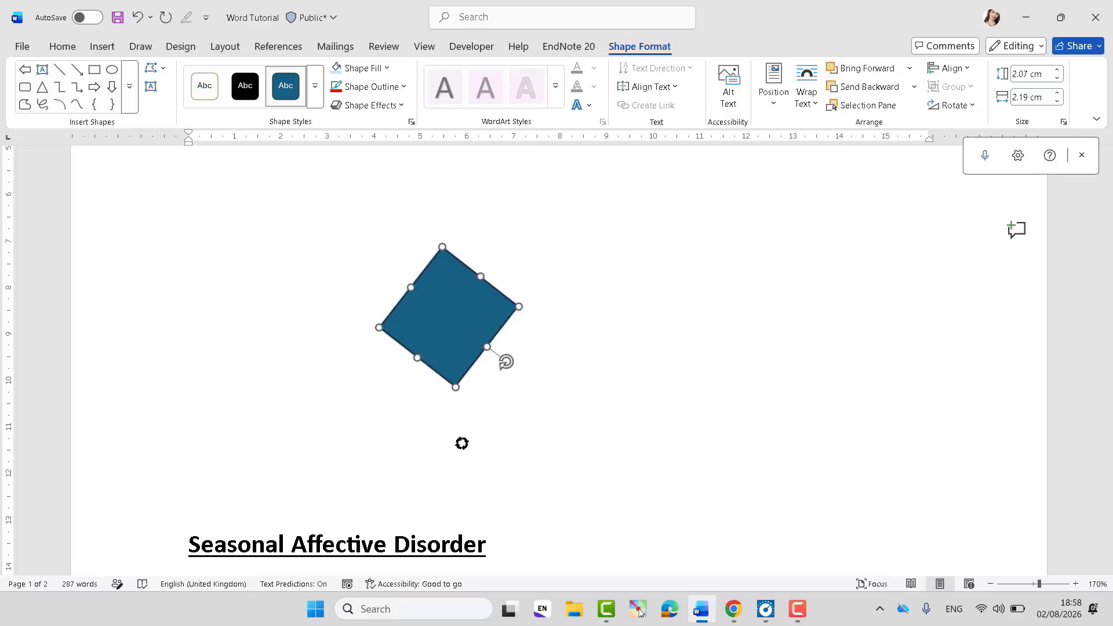
left_click_drag(529, 372, 516, 206)
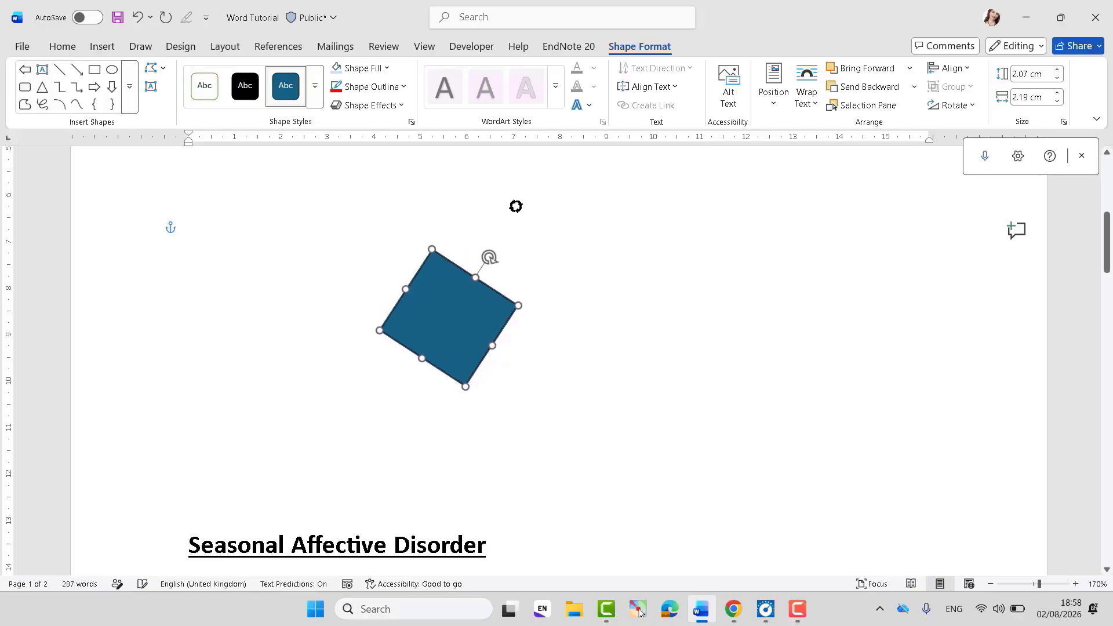
Step: Fill the tilted rectangle with the standard orange colour, remove its outline and leave the shape selected
left_click(386, 68)
left_click(378, 288)
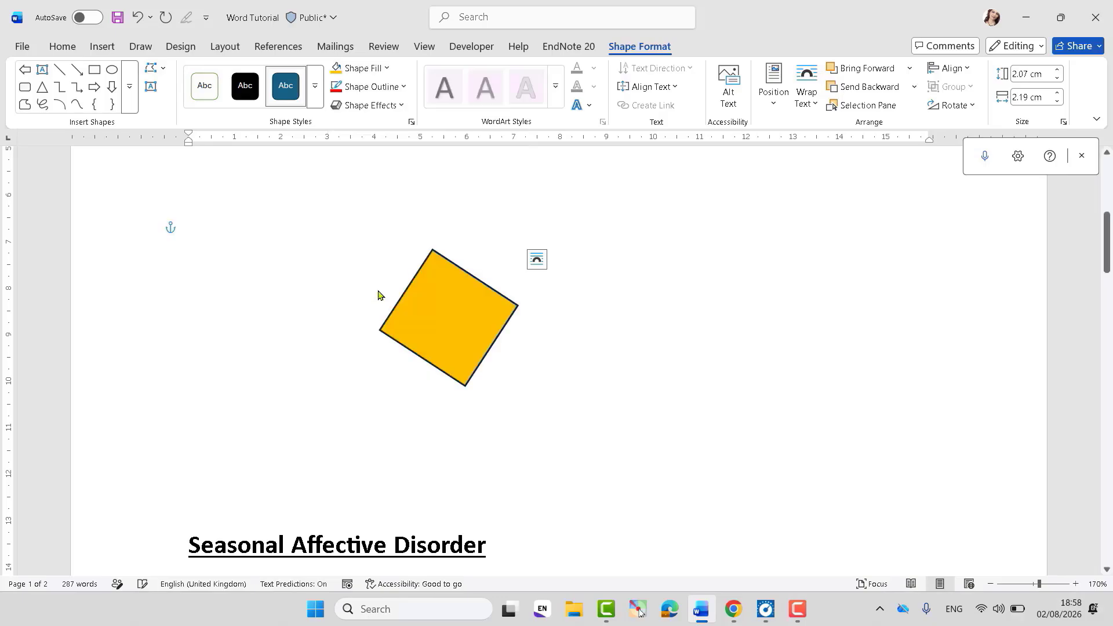
left_click(404, 87)
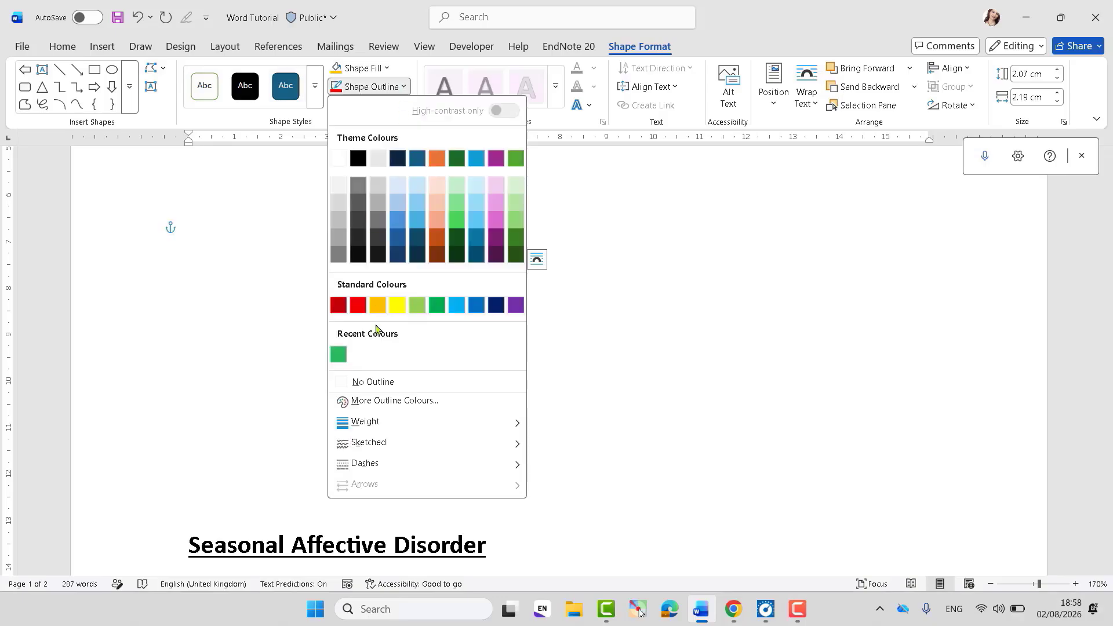
left_click(364, 382)
left_click(364, 382)
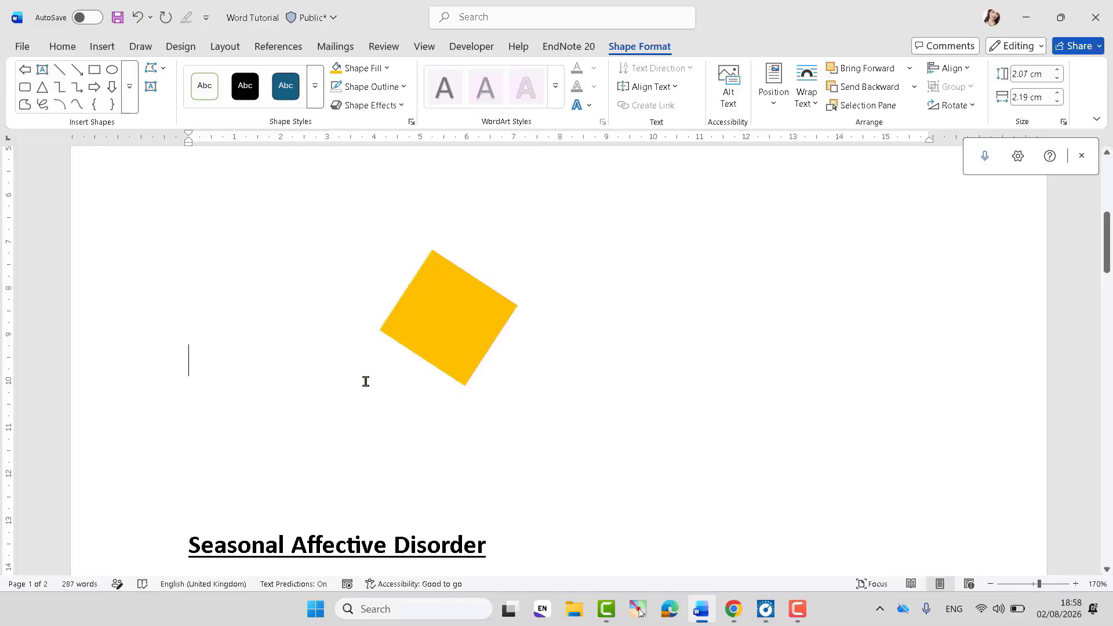
left_click(453, 343)
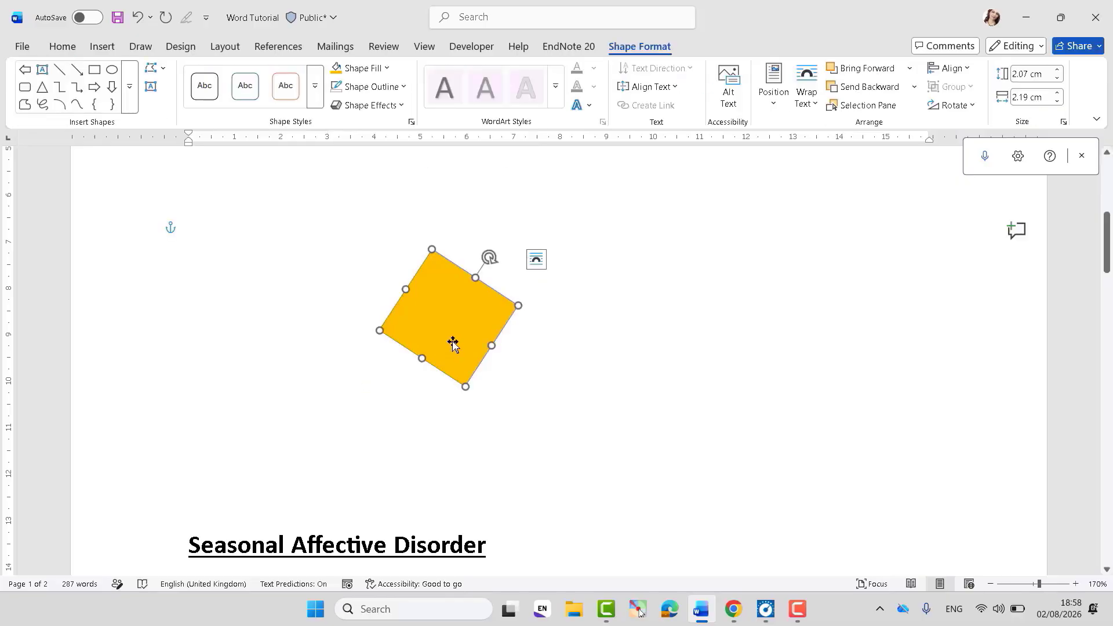
Step: Delete the tilted orange rectangle and open the stock icon library
key("Delete")
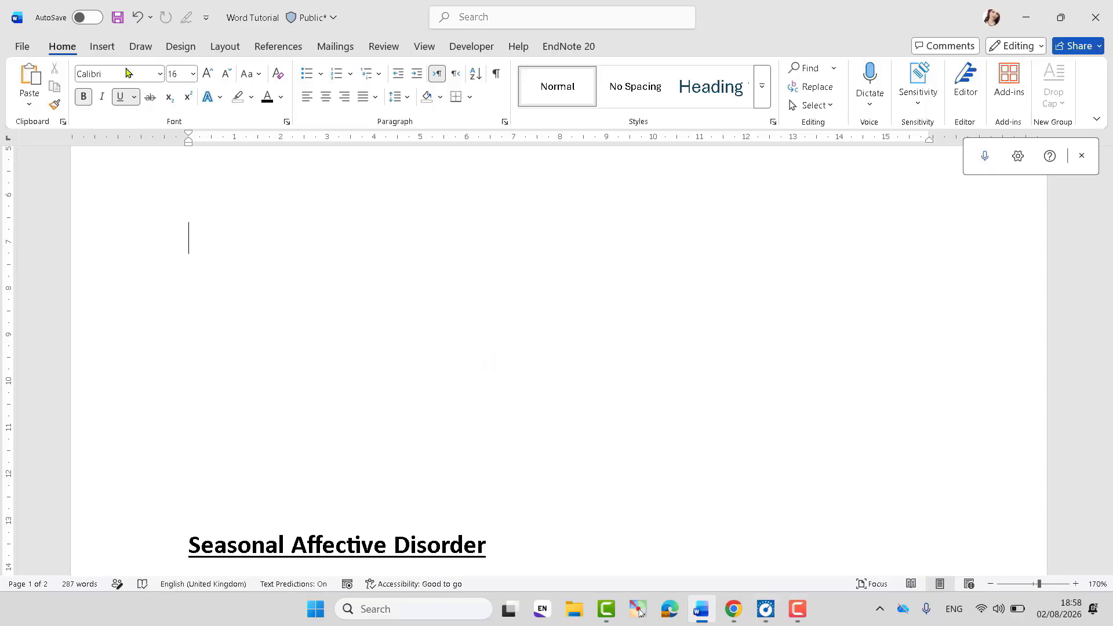
left_click(104, 48)
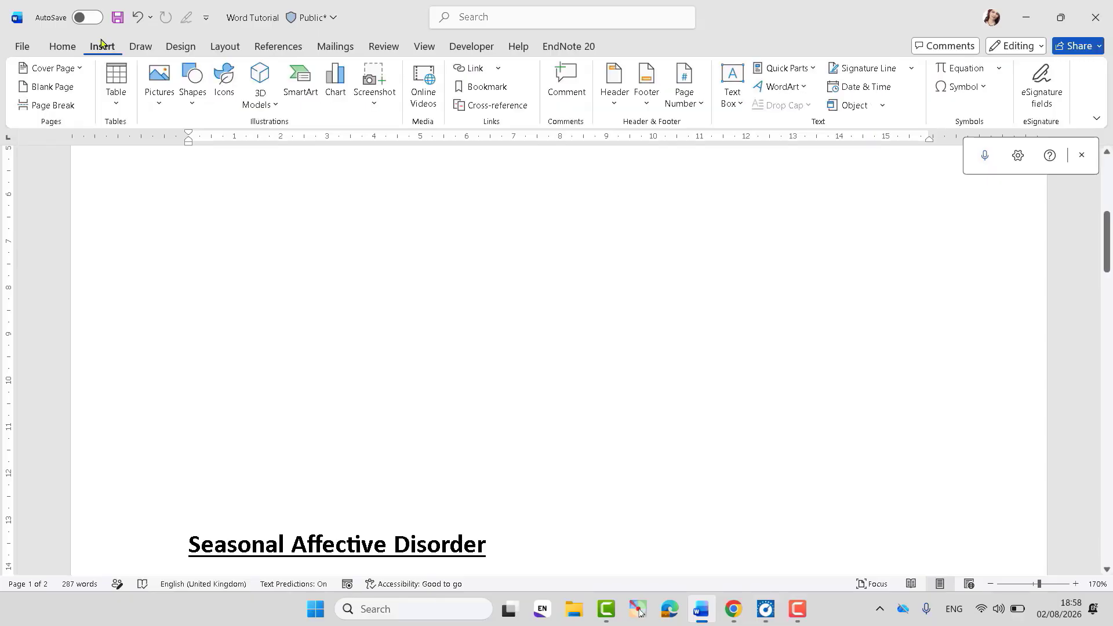
left_click(225, 80)
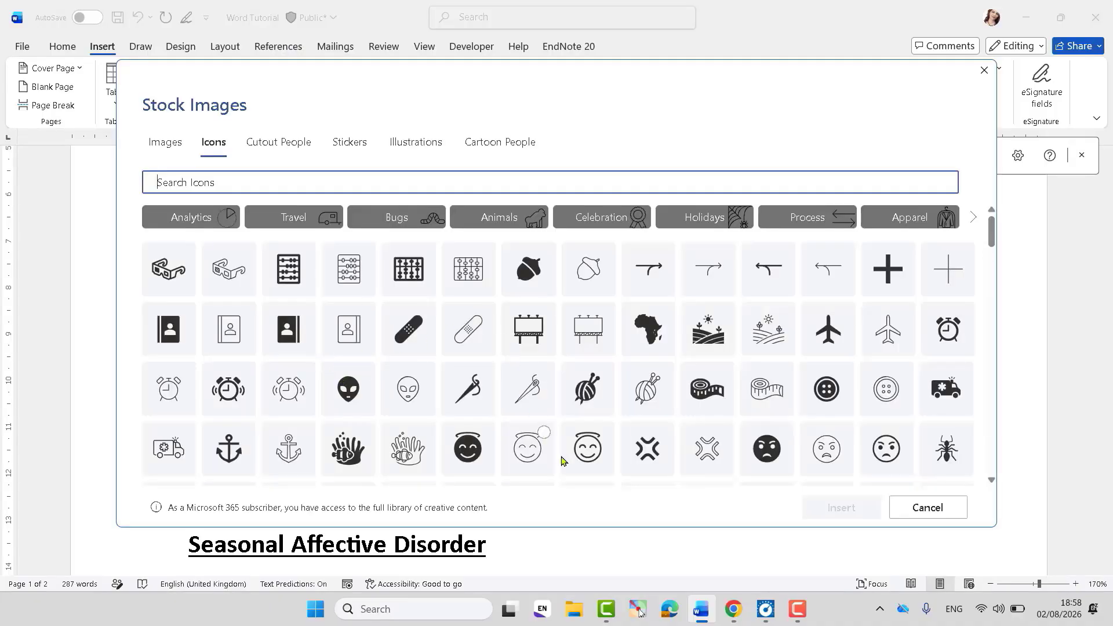
Step: Browse the stock icons in the Travel, Holidays, Analytics and Celebration categories
left_click_drag(990, 250, 963, 278)
left_click(300, 225)
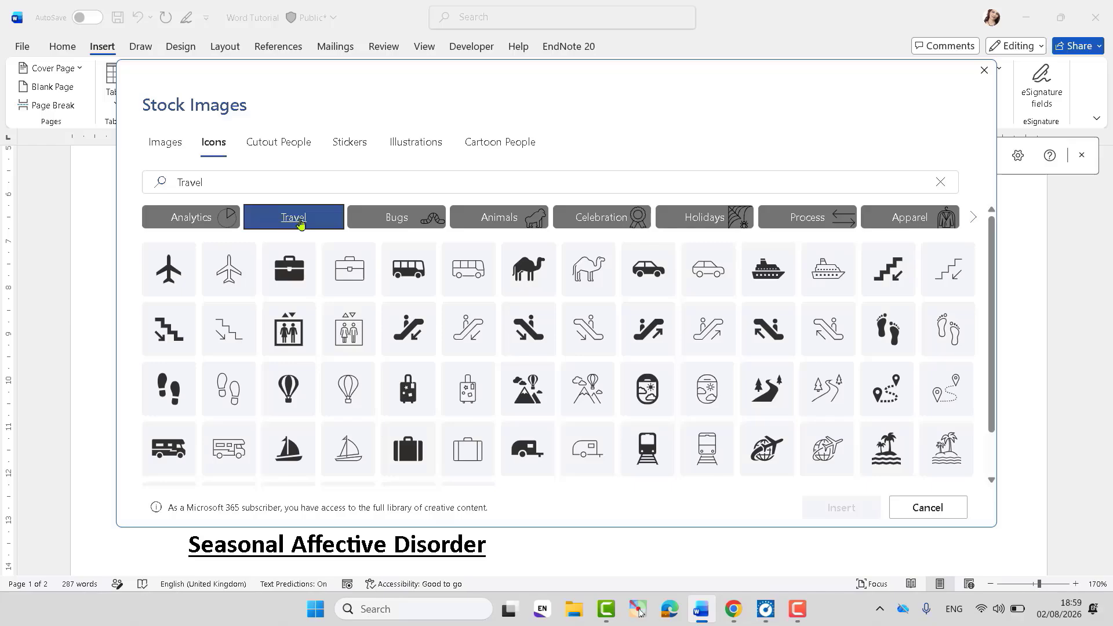
left_click(687, 223)
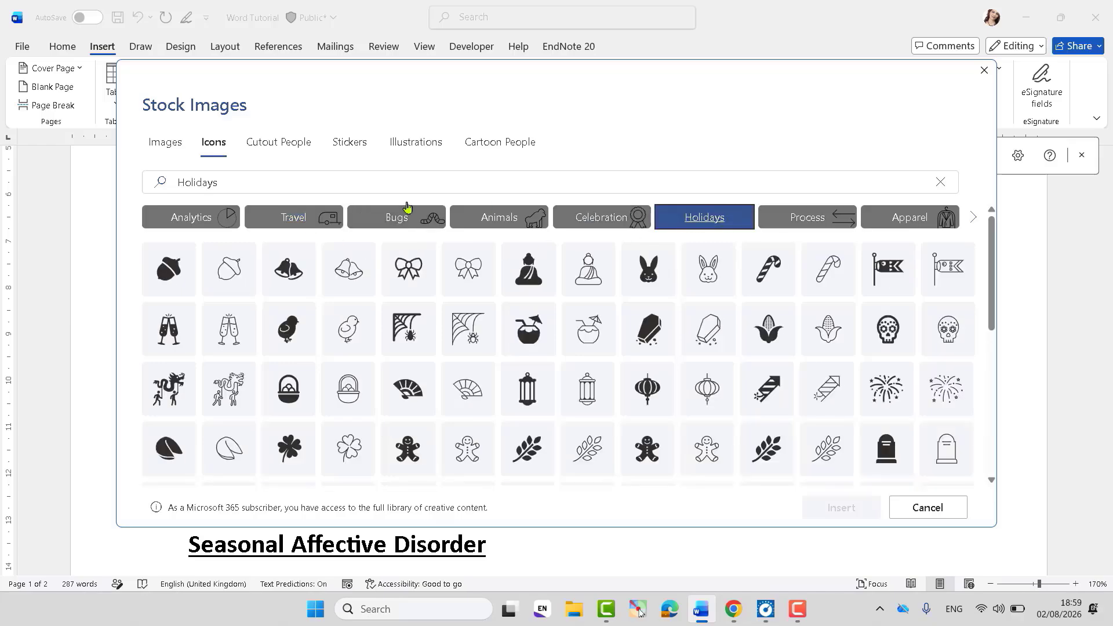
left_click(195, 219)
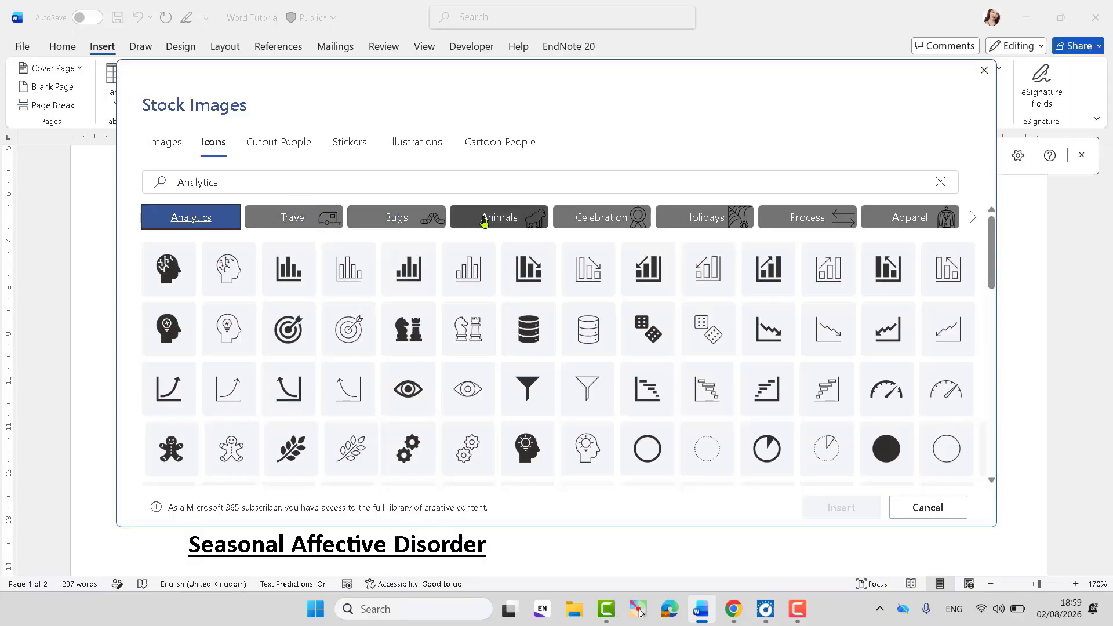
left_click(591, 219)
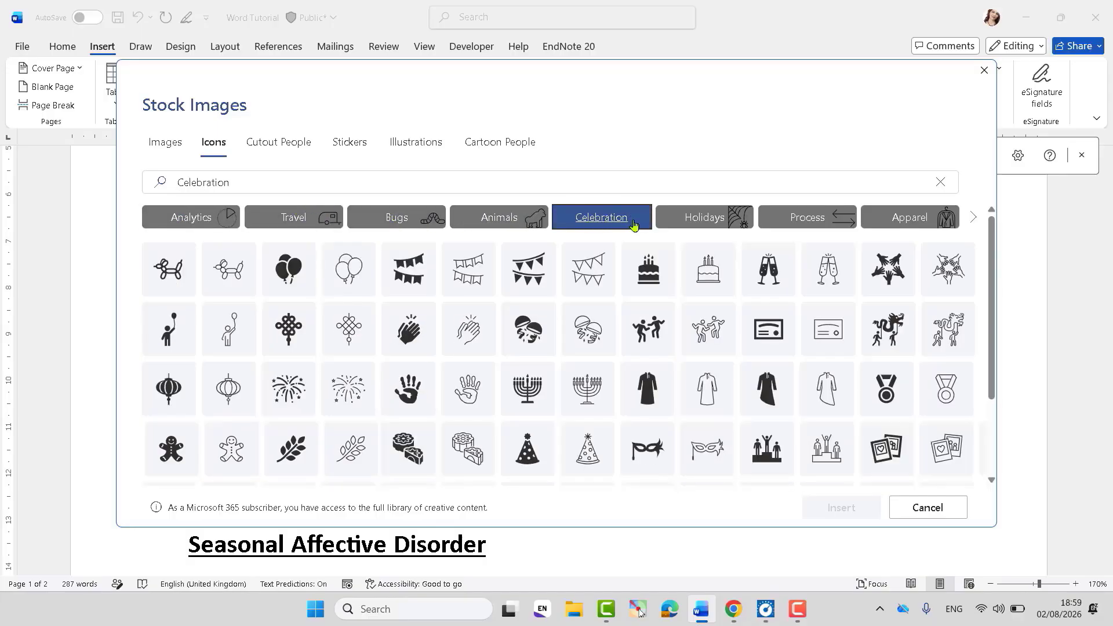
left_click(176, 221)
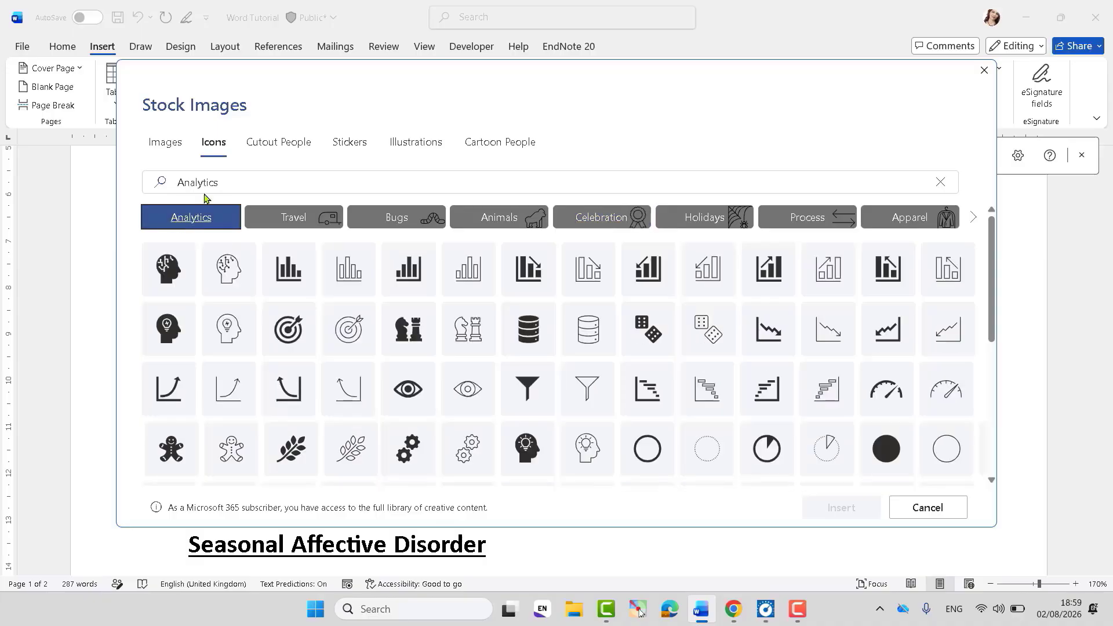
Step: Look through the Analytics content under Images, Icons, Cutout People, Stickers and Cartoon People, and close the library without inserting anything
left_click(163, 147)
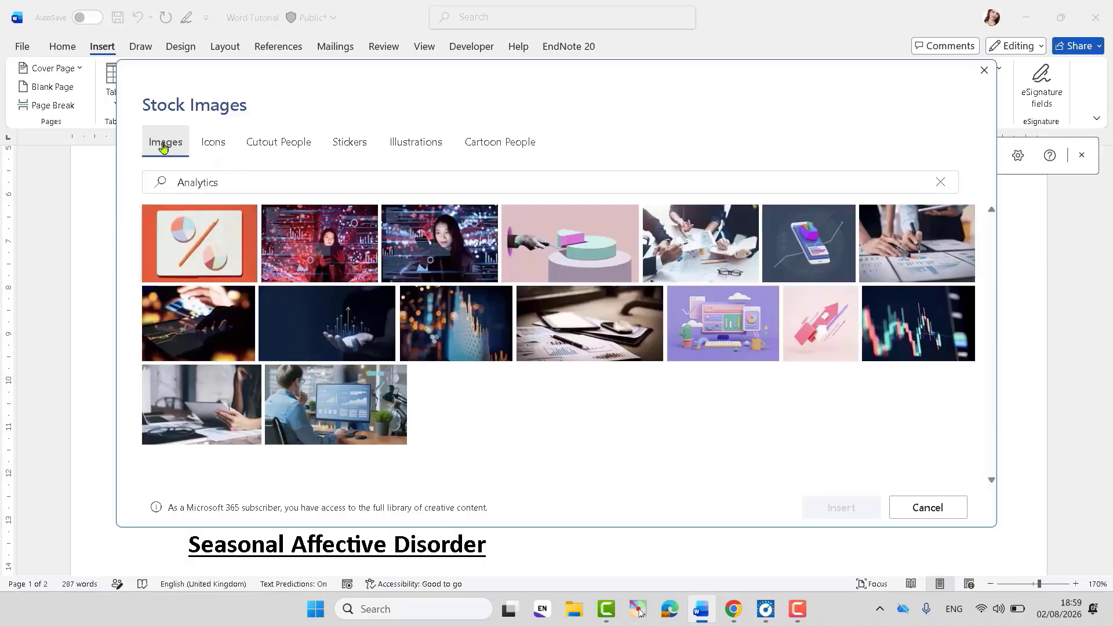
left_click(219, 148)
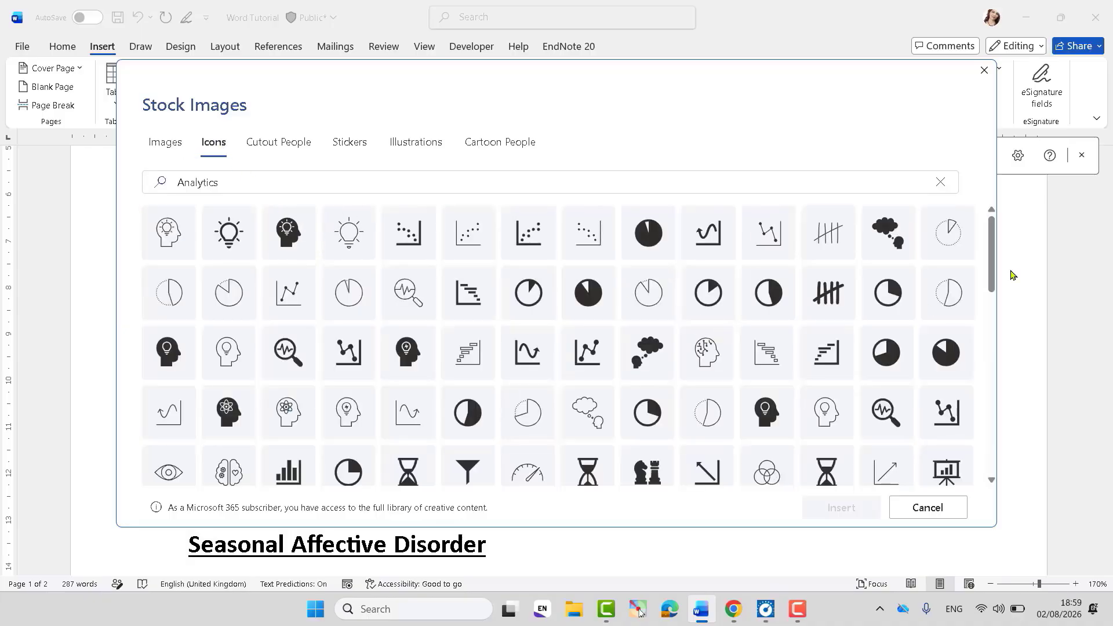
mouse_move(989, 262)
left_mouse_down()
mouse_move(1009, 477)
mouse_move(985, 271)
left_mouse_up()
left_click(268, 148)
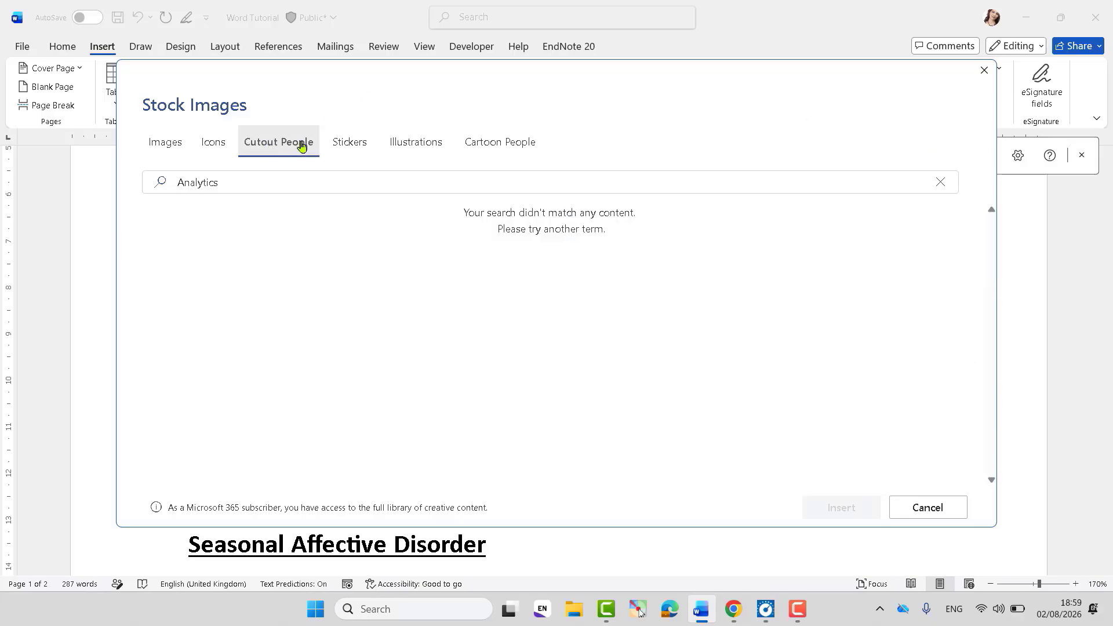
left_click(350, 143)
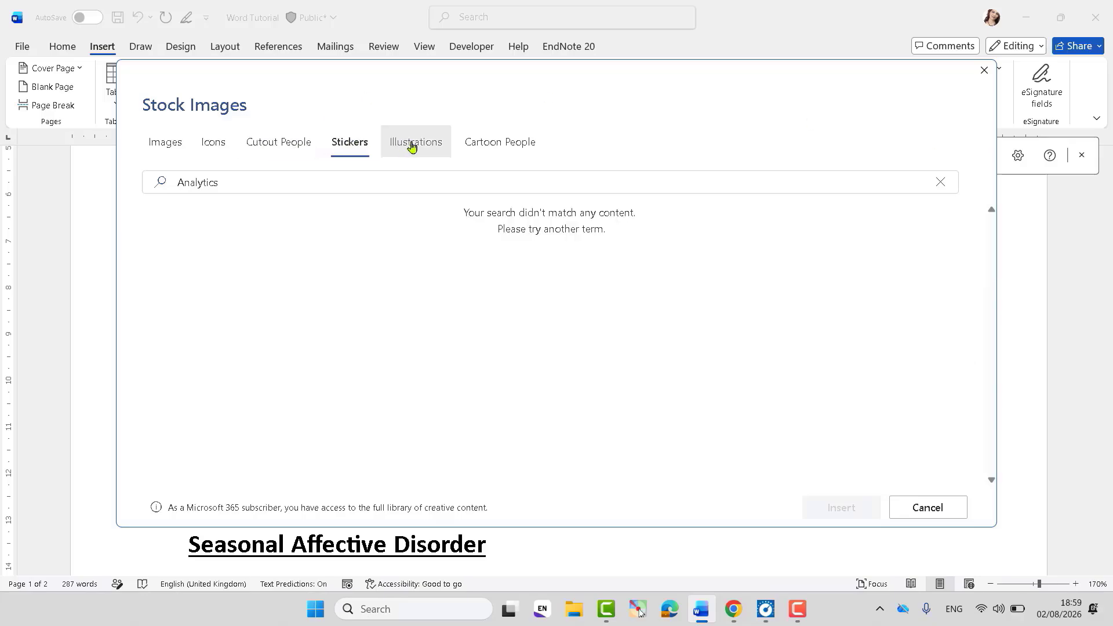
left_click(173, 148)
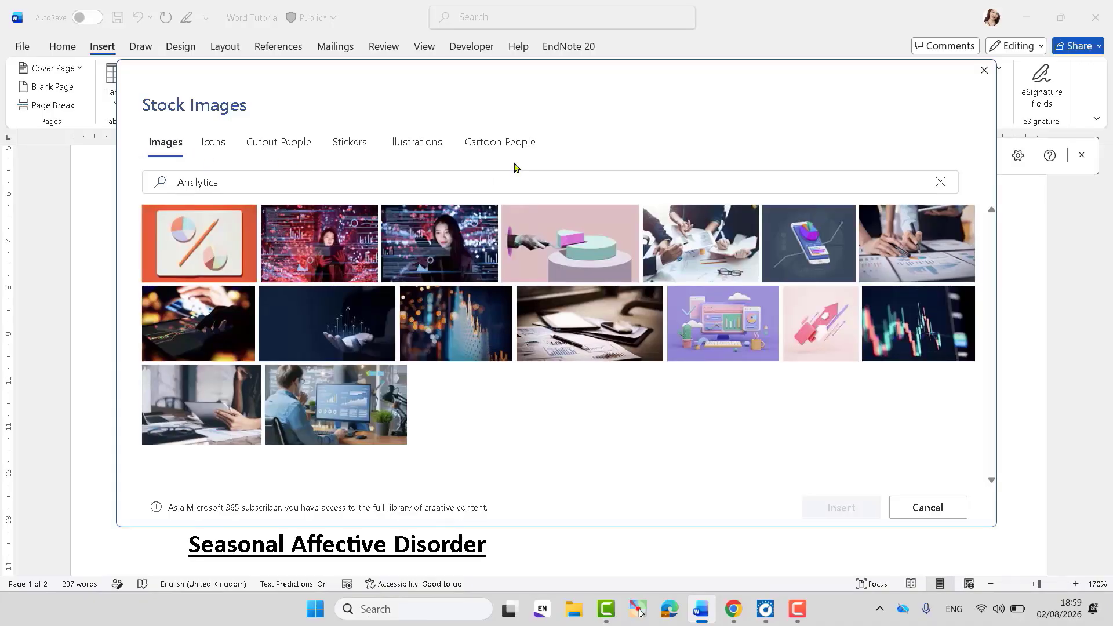
left_click(497, 151)
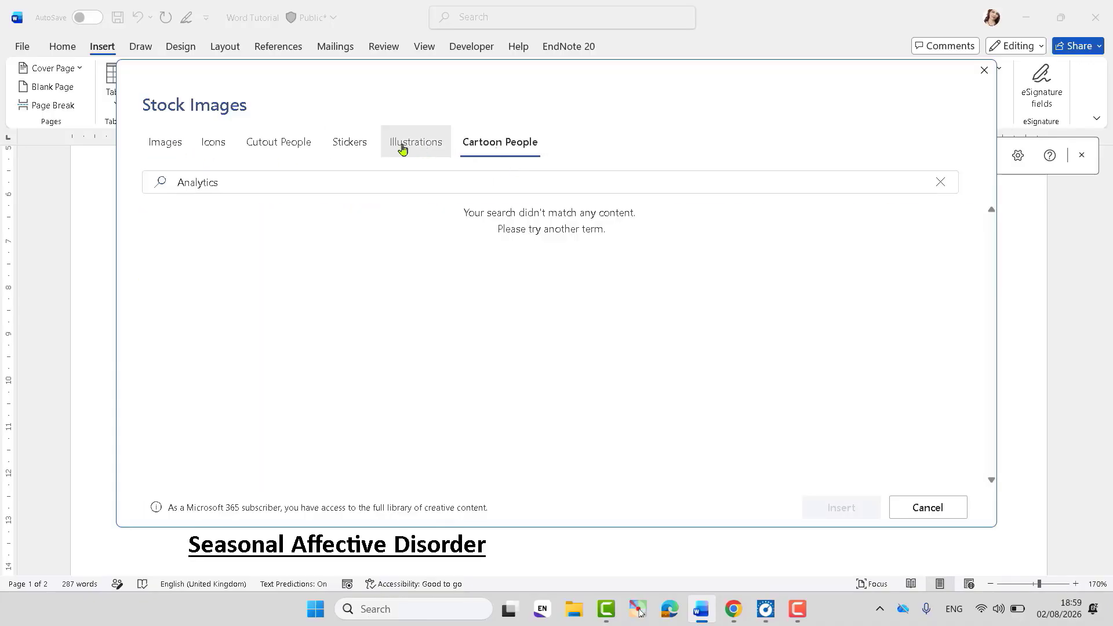
left_click(984, 70)
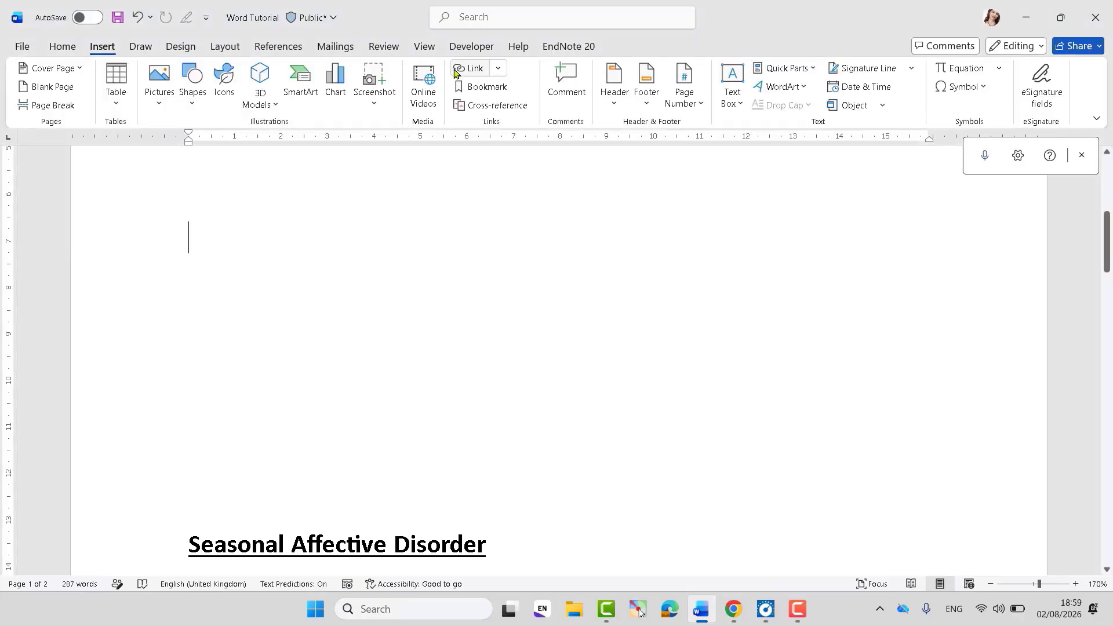
Step: Insert the circled left-arrow icon from the Arrows category of the stock icons
left_click(225, 79)
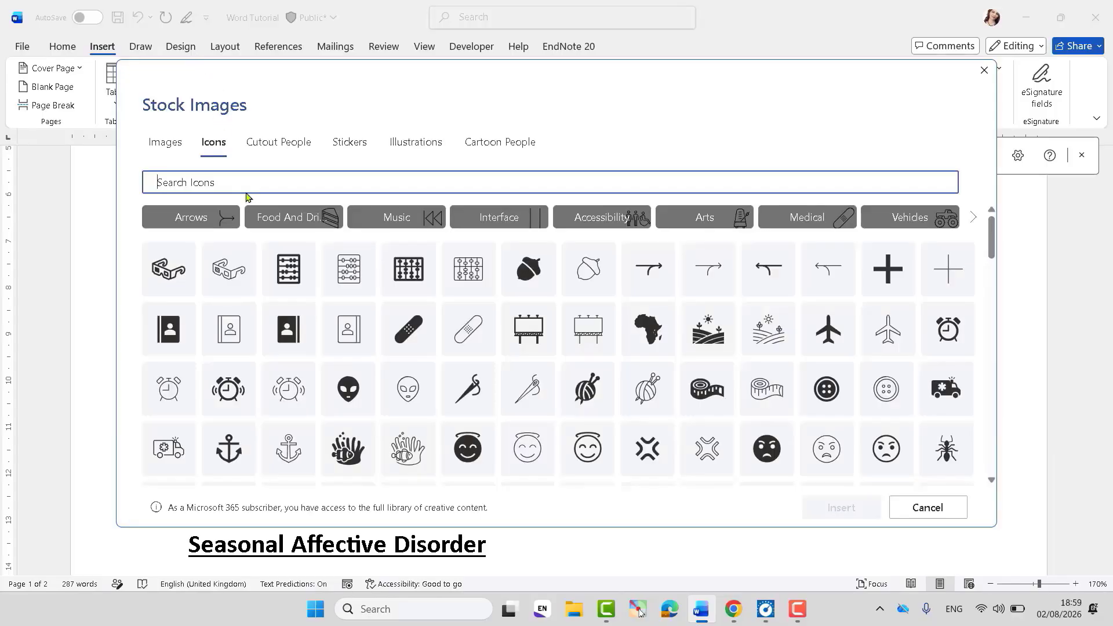
left_click(219, 218)
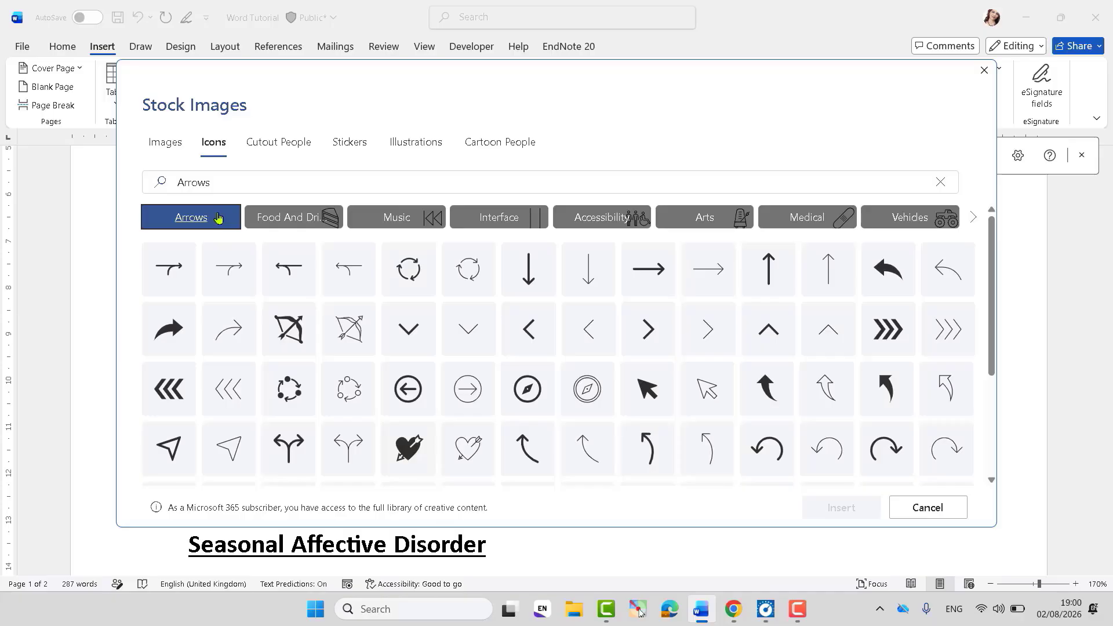
left_click(410, 388)
left_click(839, 508)
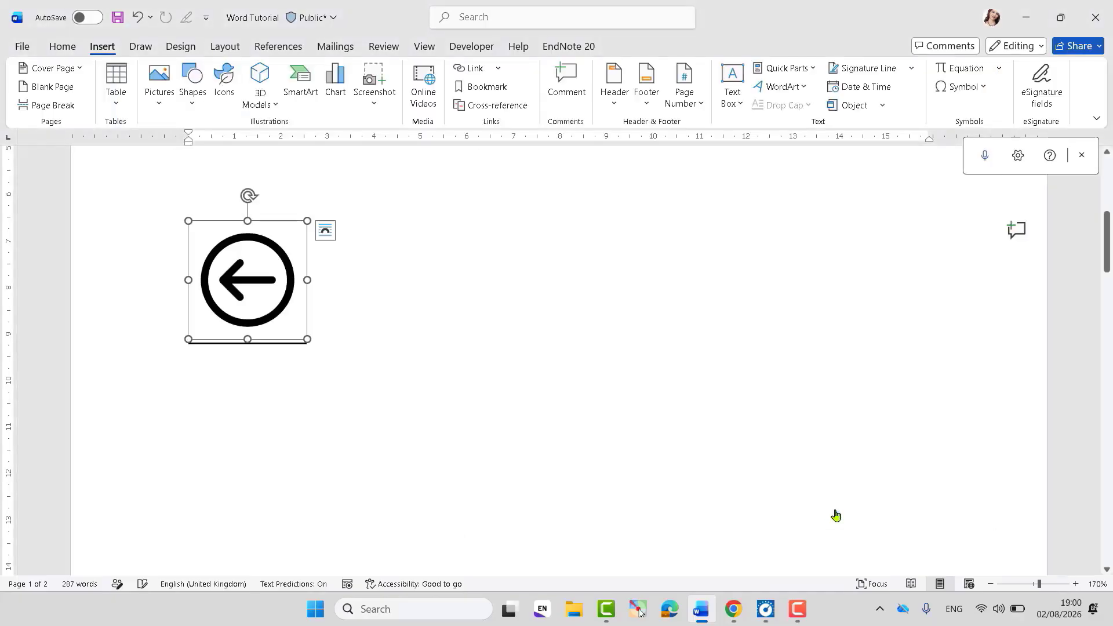
Step: Rotate the circled arrow icon freehand until it points up to the right, and preview fill colours without applying one
left_click_drag(249, 196, 285, 350)
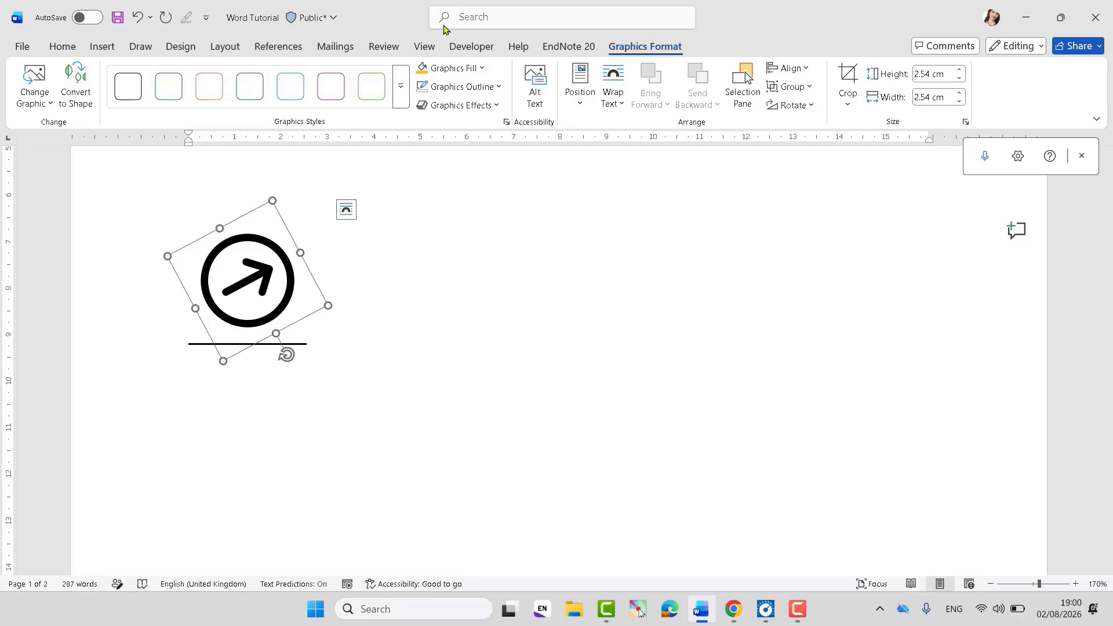
left_click(442, 69)
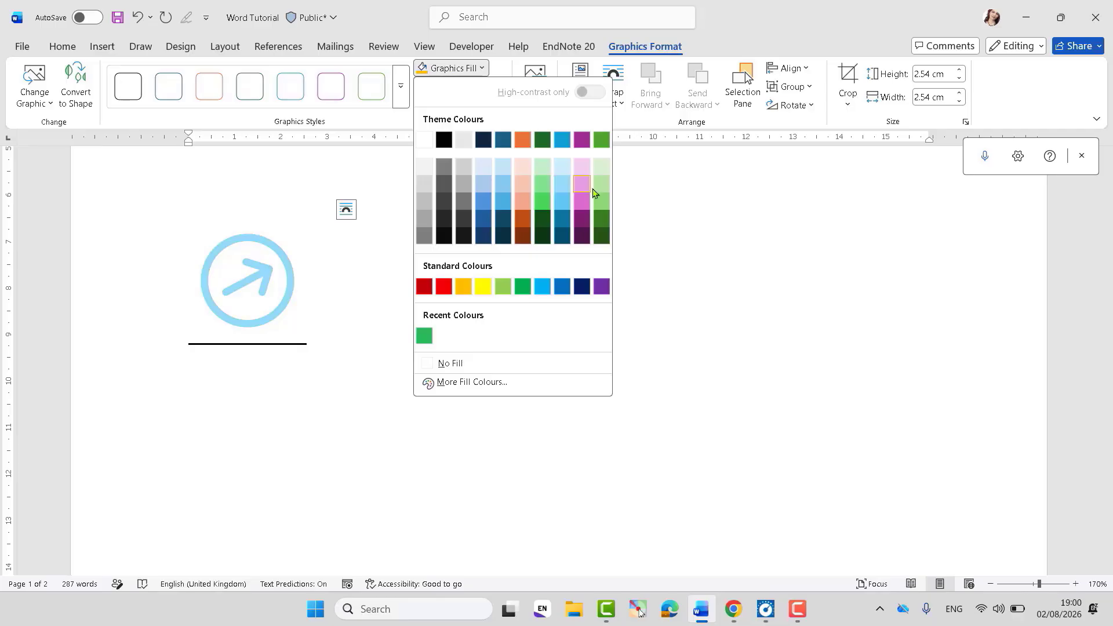
left_click(743, 280)
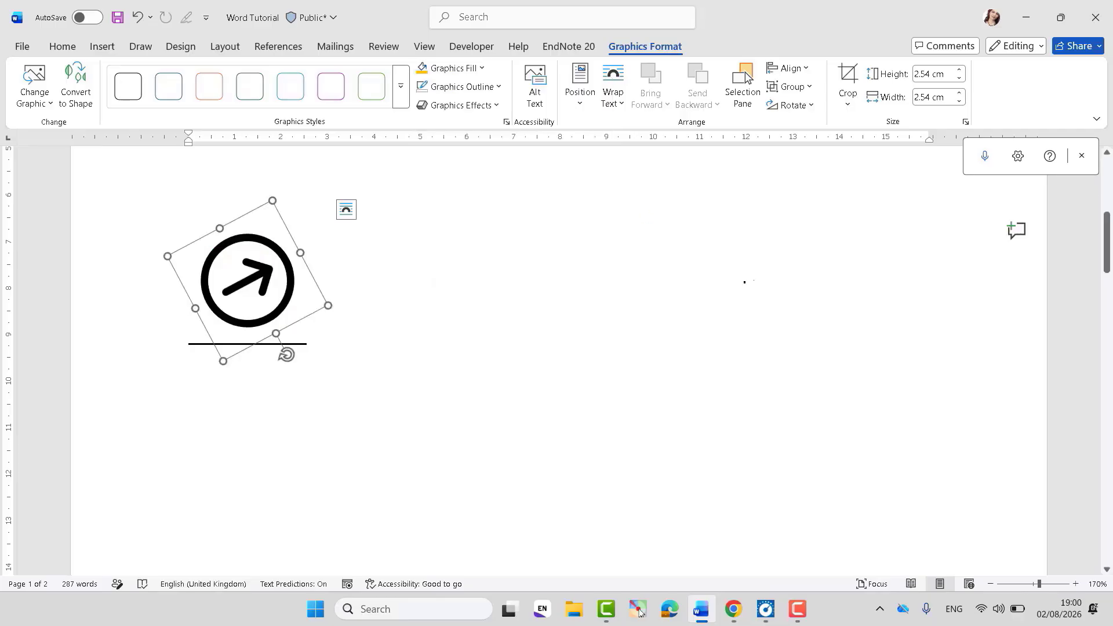
Step: Replace the selected arrow icon with the solid stack-of-books icon from the Education category of the stock icons
left_click(101, 47)
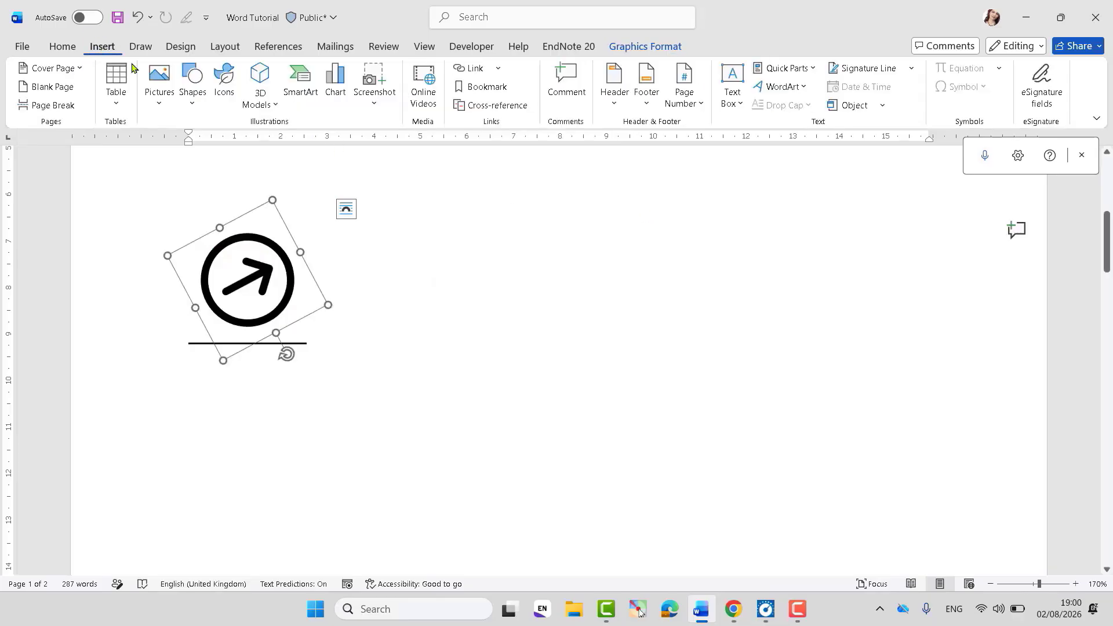
left_click(192, 103)
left_click(219, 89)
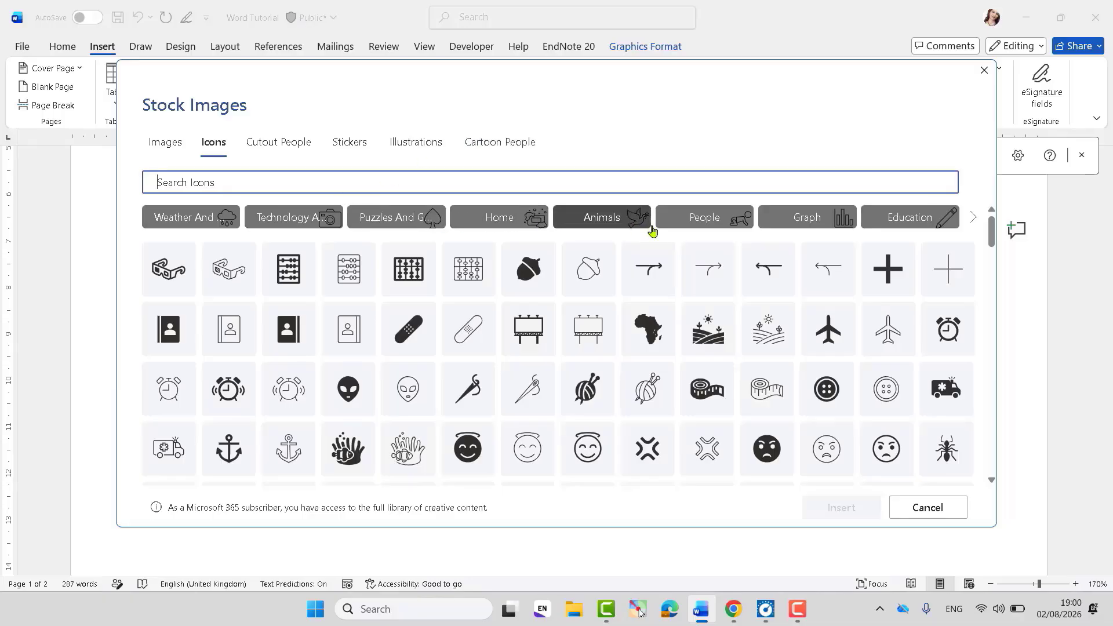
left_click(910, 223)
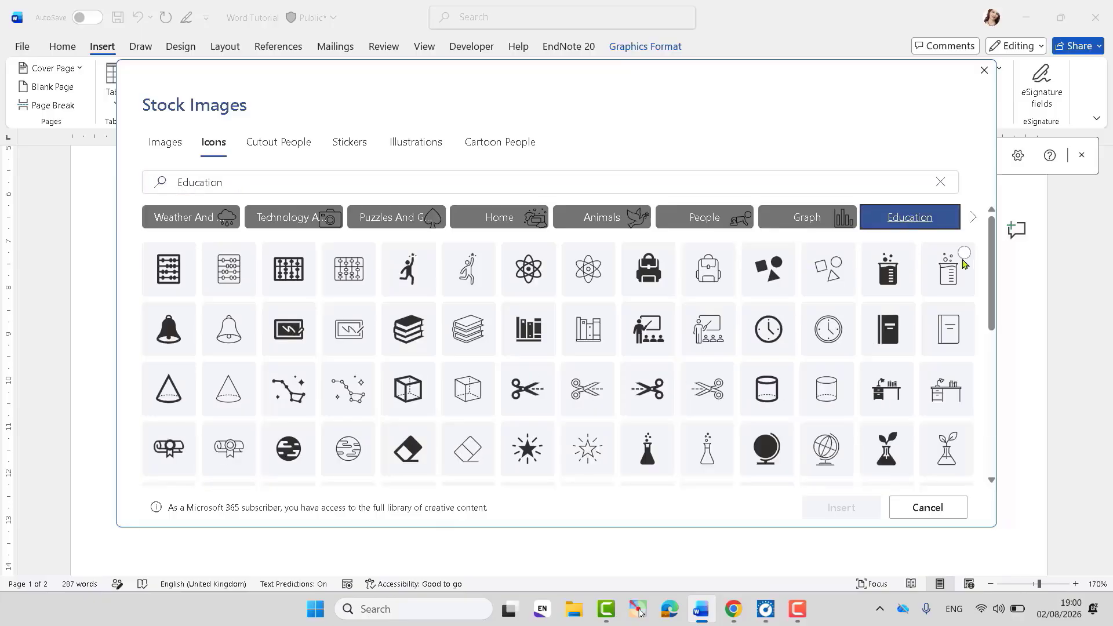
scroll(982, 316, "down", 3)
scroll(982, 316, "down", 3)
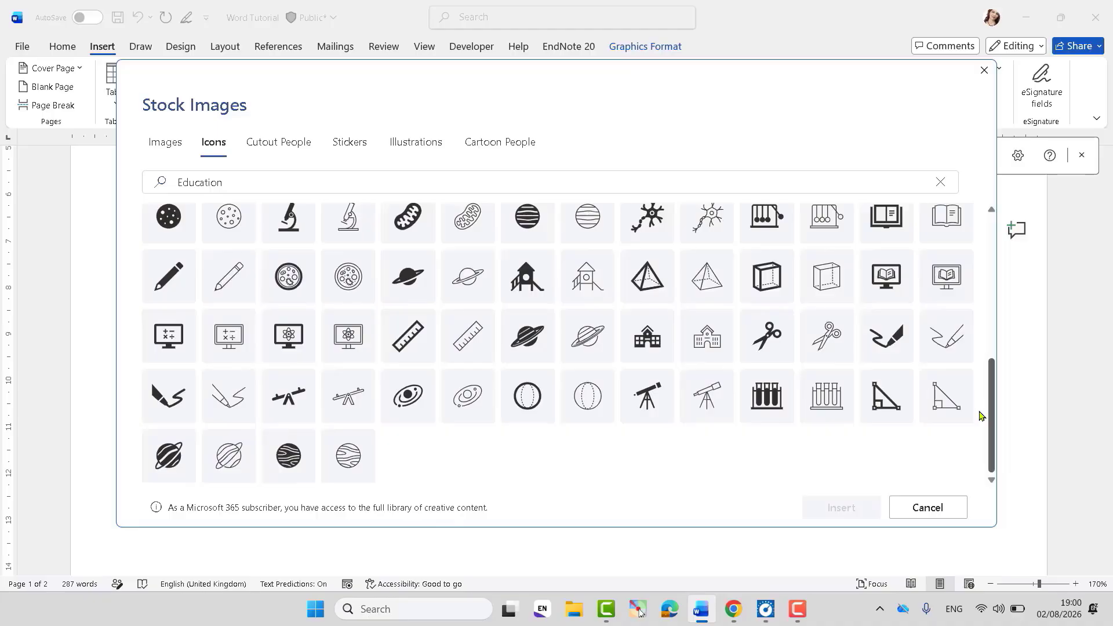
scroll(963, 301, "up", 6)
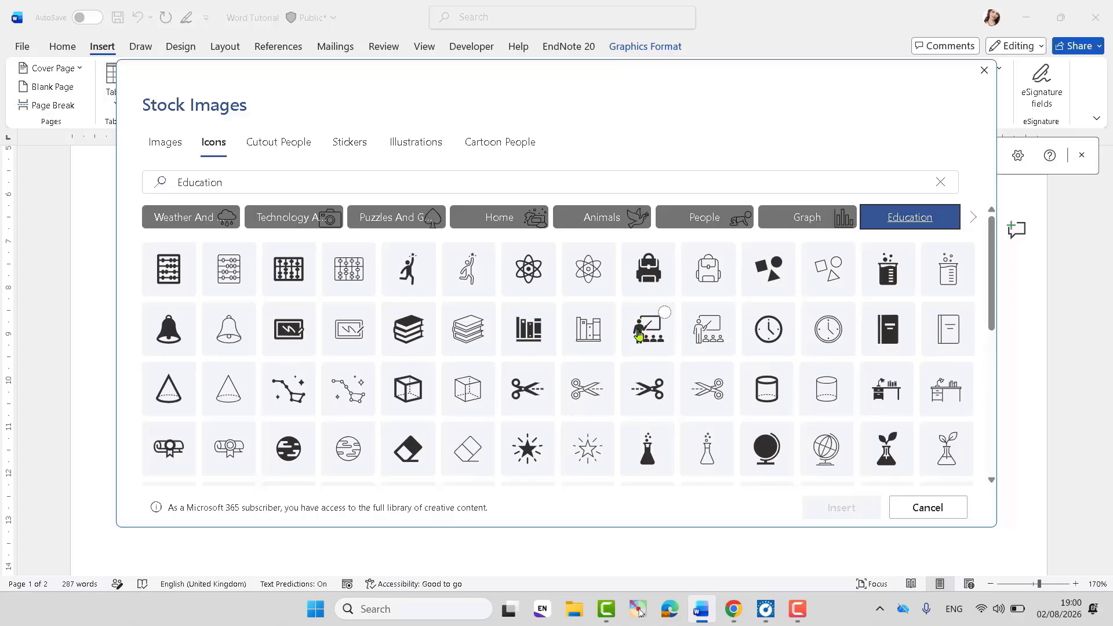
left_click(416, 329)
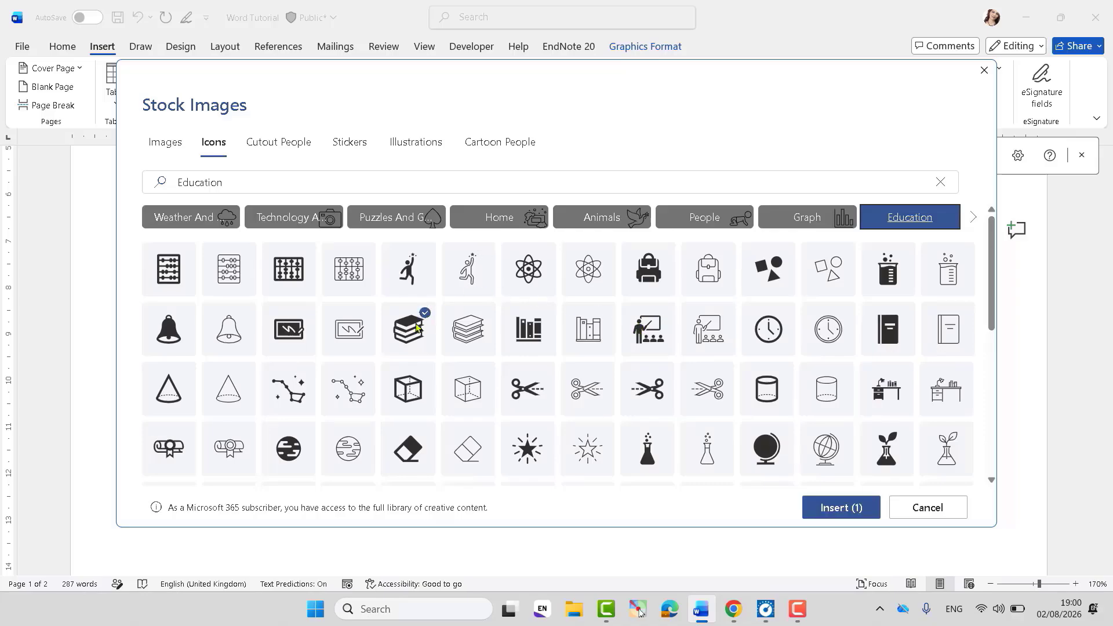
left_click(840, 508)
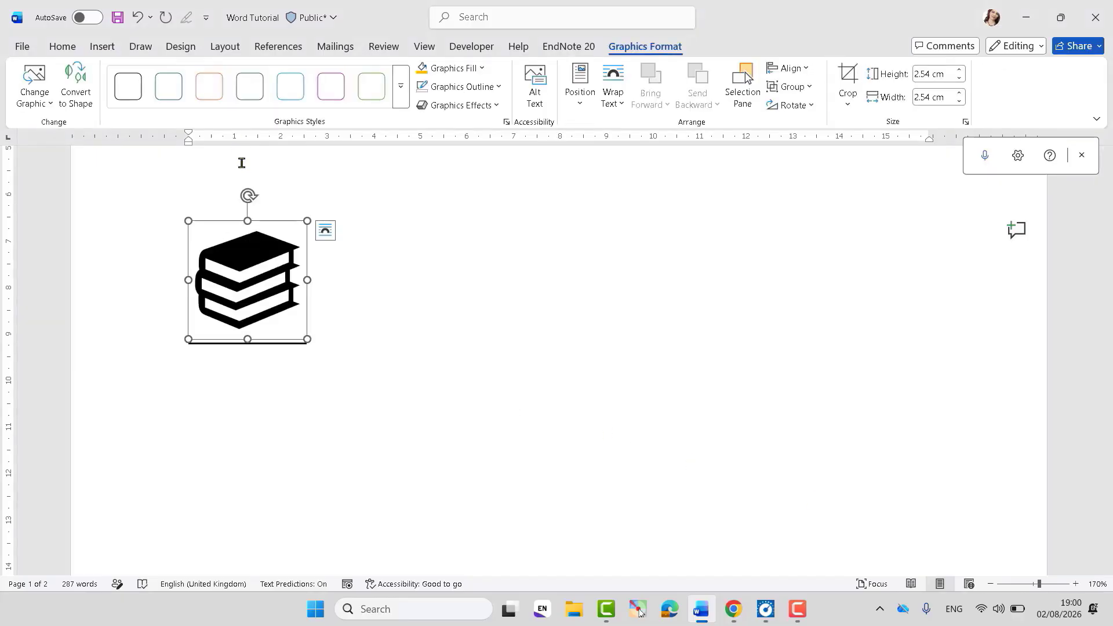
Step: Try to rotate and move the books icon while it is in line with text
mouse_move(248, 196)
left_mouse_down()
mouse_move(316, 224)
mouse_move(243, 194)
mouse_move(214, 206)
mouse_move(246, 199)
left_mouse_up()
left_click(398, 305)
left_click(250, 281)
left_click(294, 319)
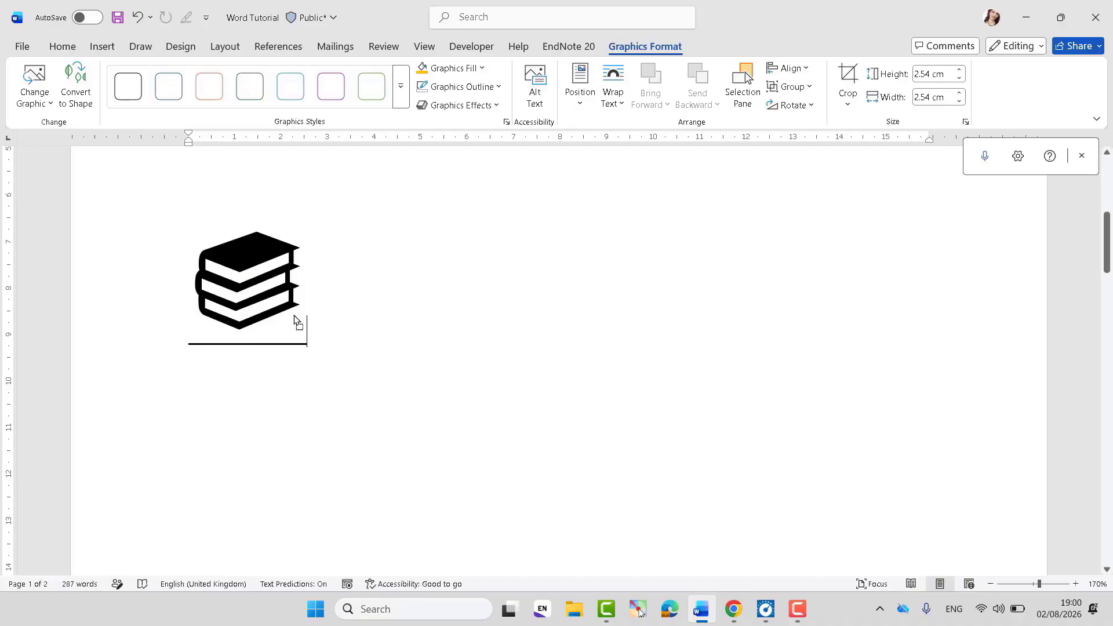
left_click(261, 286)
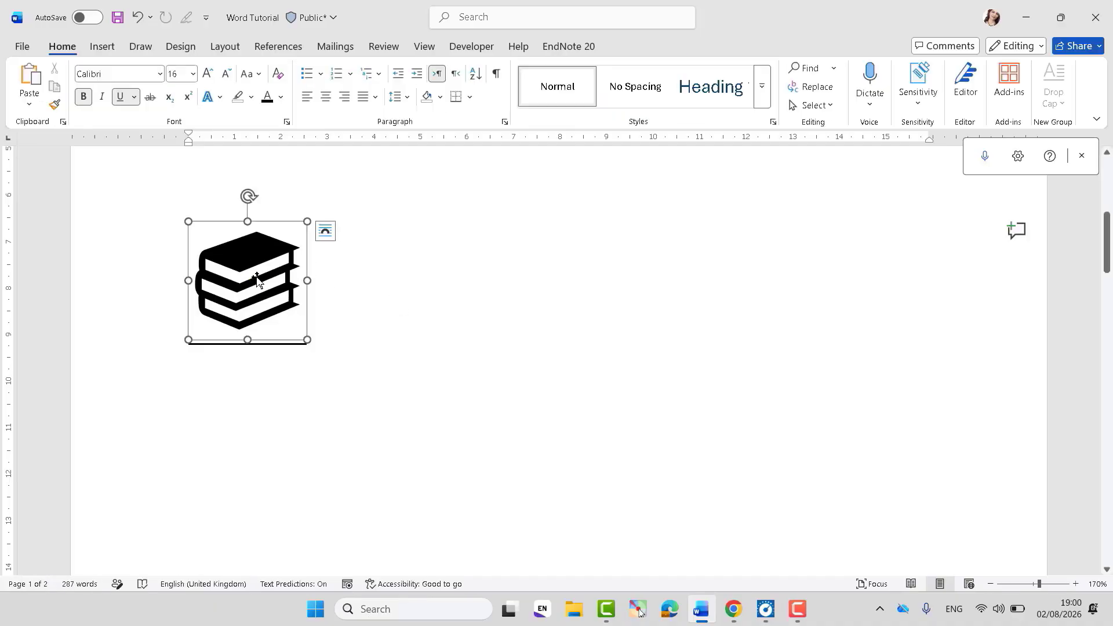
Step: Set the books icon's text wrapping to Square and move it about 5 cm to the right on the page
left_click(325, 231)
left_click(361, 334)
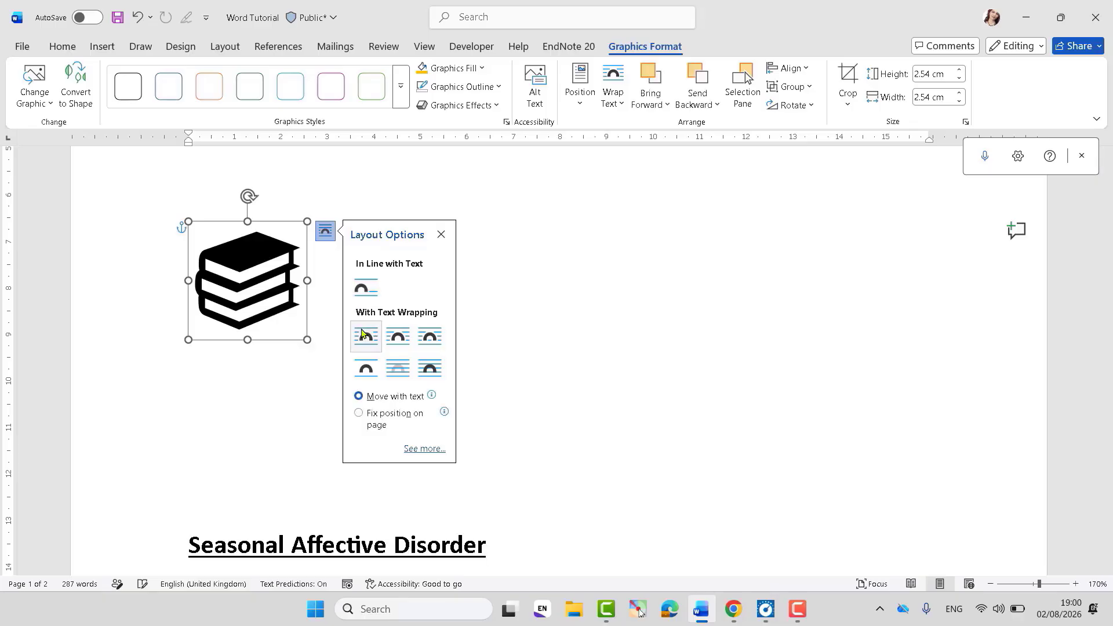
left_click(258, 289)
left_click(279, 325)
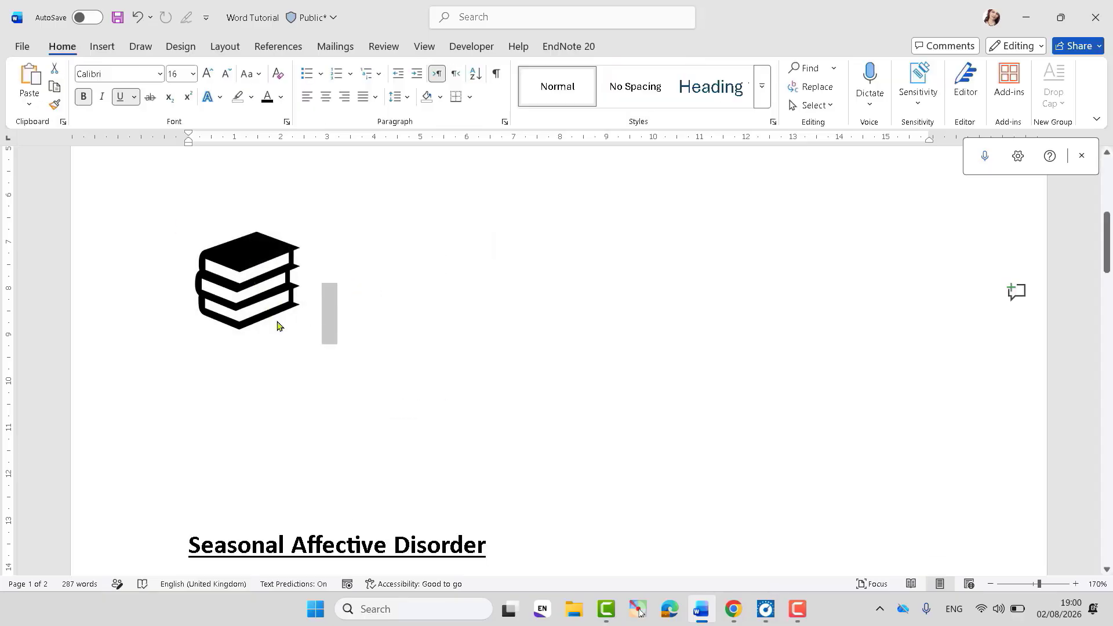
left_click_drag(267, 288, 496, 290)
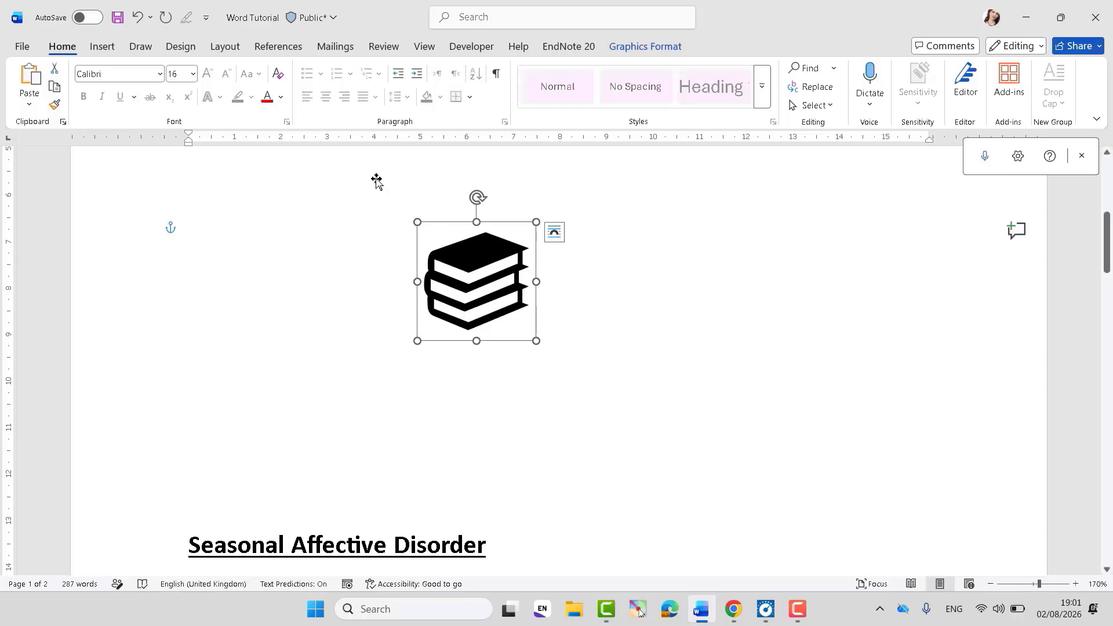
left_click(290, 252)
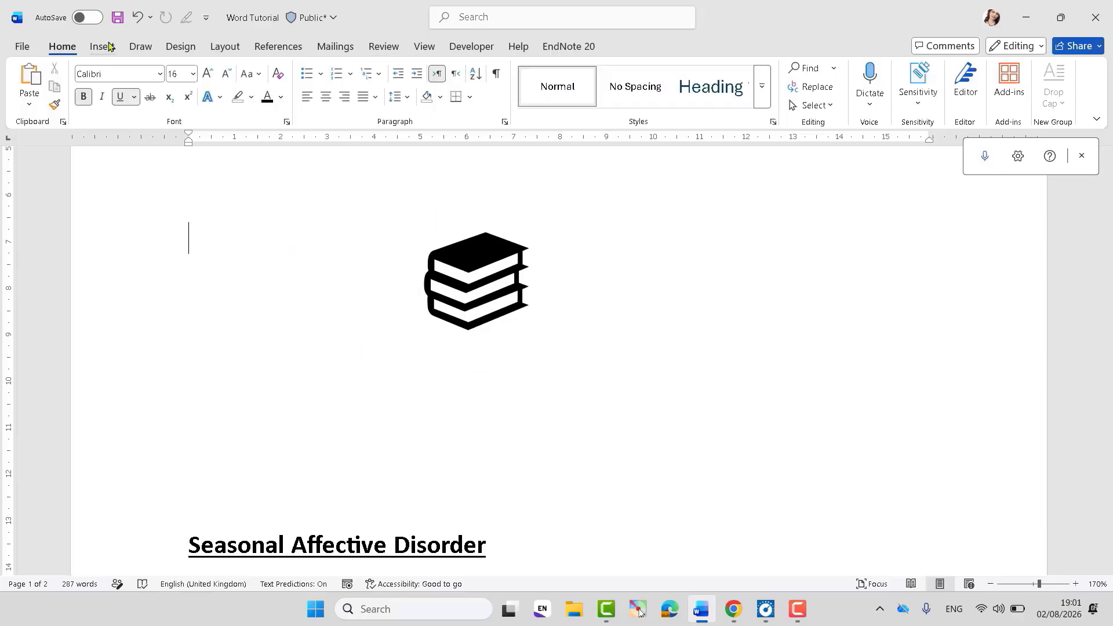
left_click(486, 293)
double_click(486, 294)
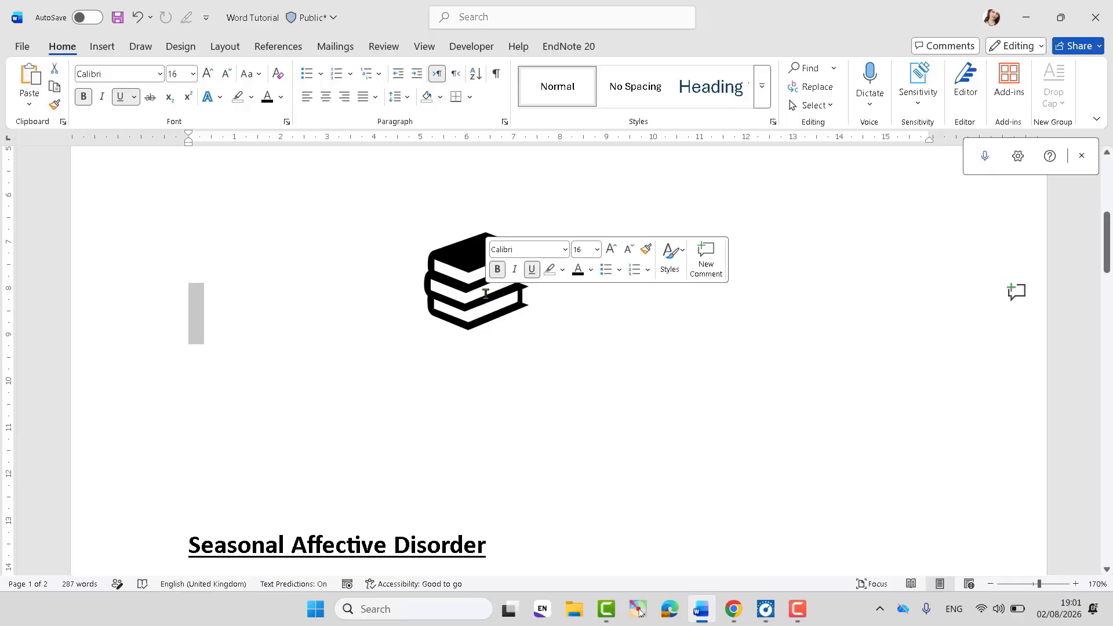
left_click(461, 269)
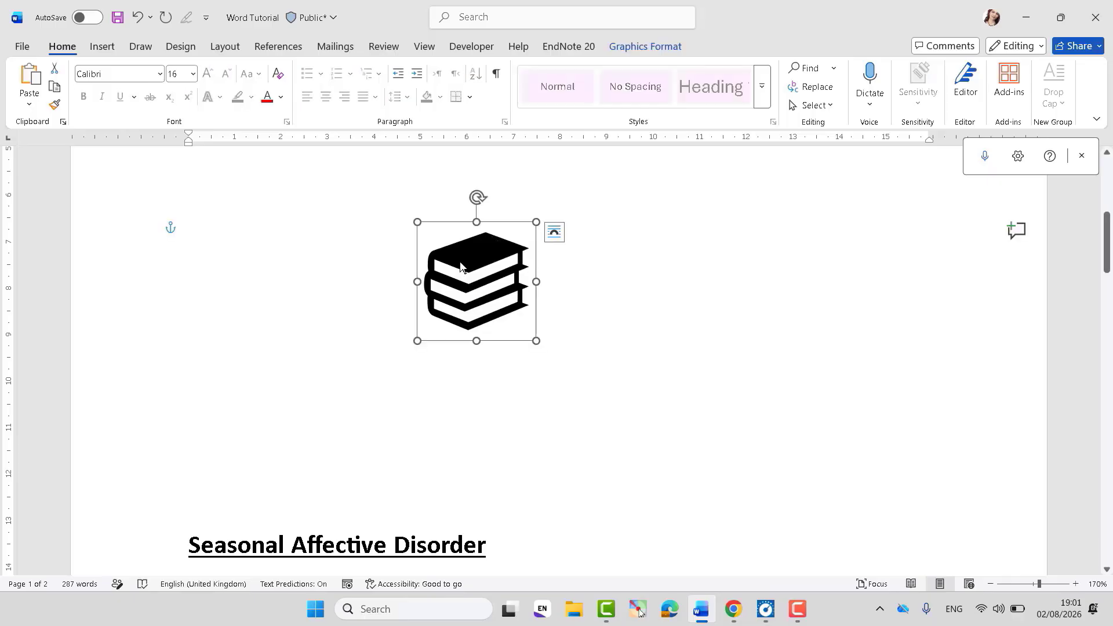
key("Escape")
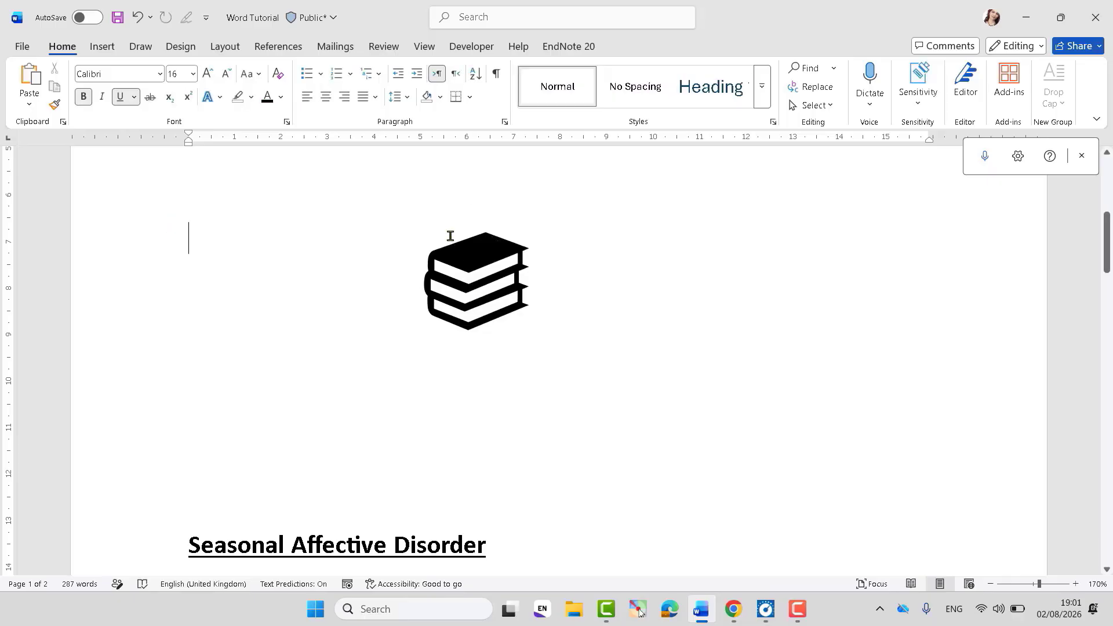
Step: Browse the stock icons under Commerce, Sports, Business, Vehicles and Interface, check the stickers, and close the library without inserting anything
left_click(113, 51)
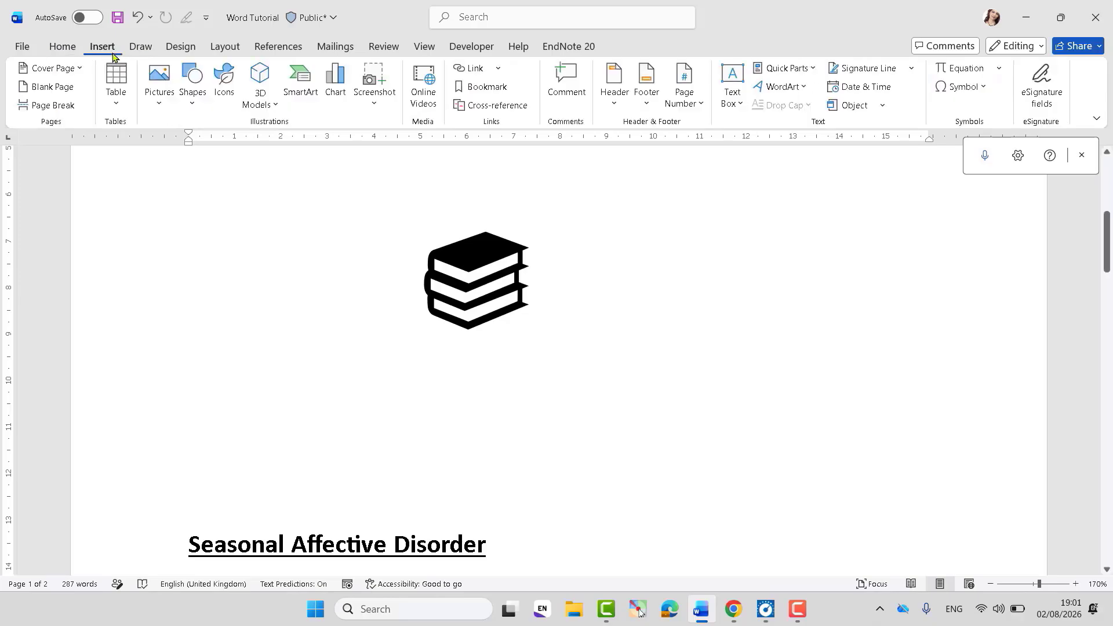
left_click(225, 86)
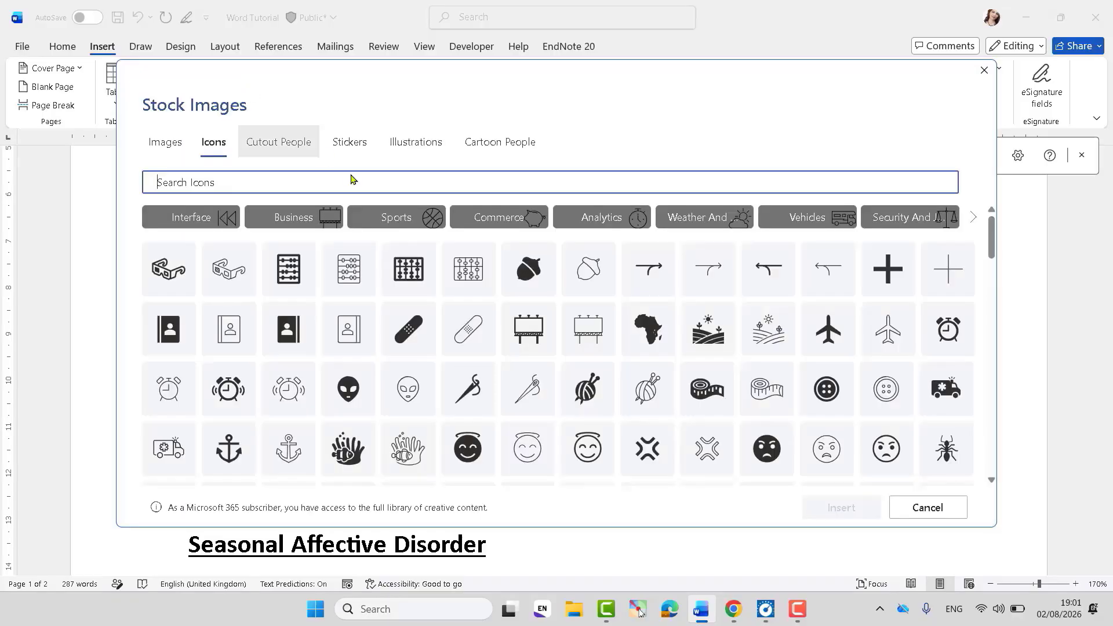
left_click(510, 224)
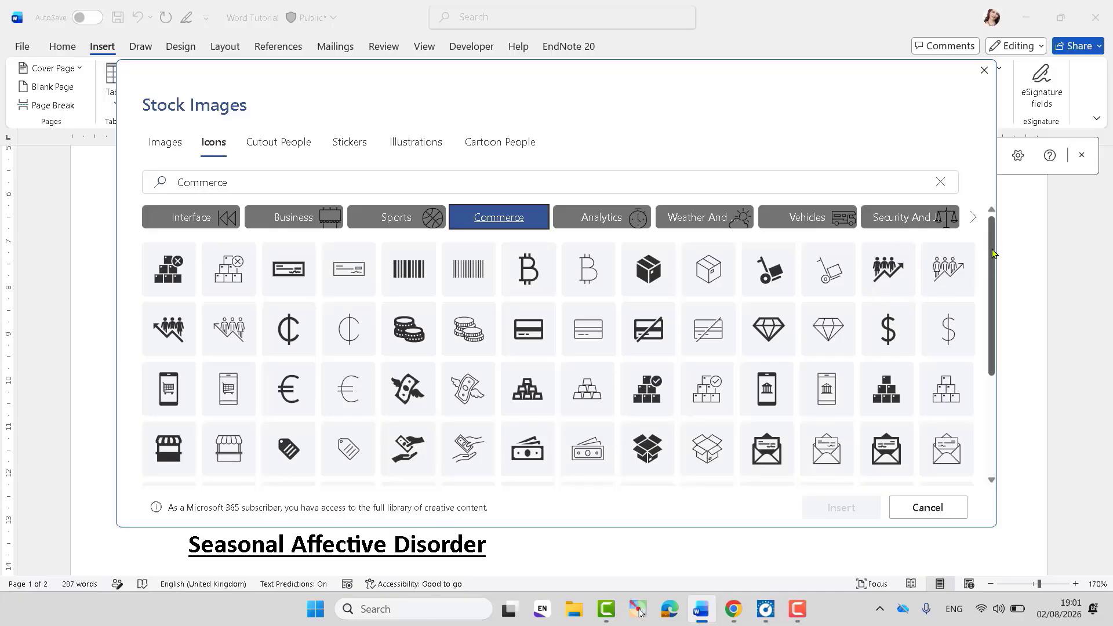
left_click_drag(993, 253, 994, 354)
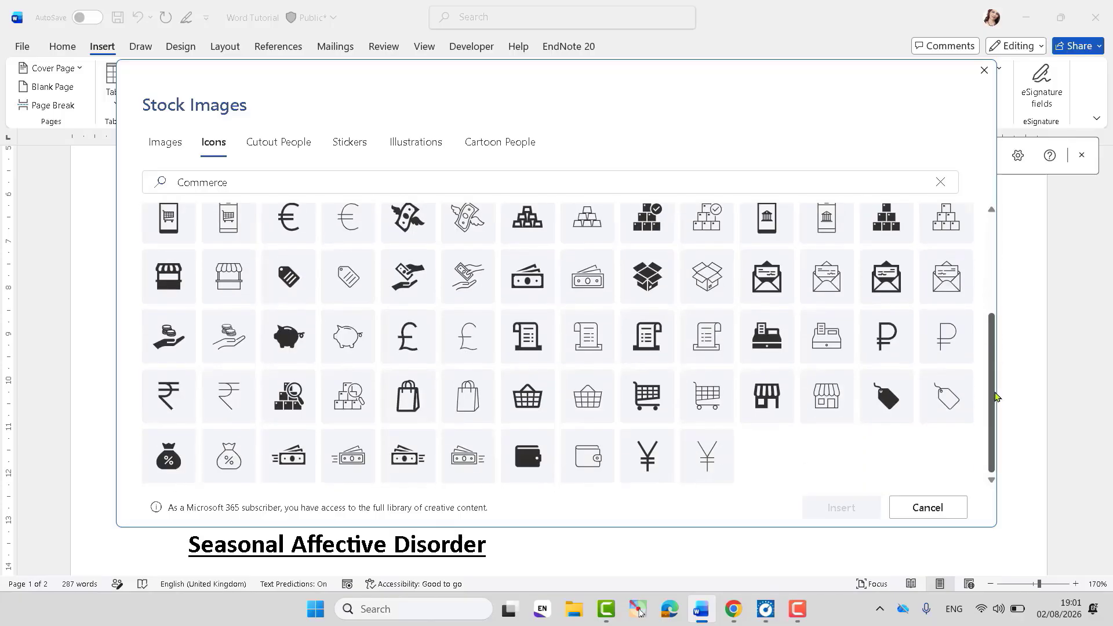
scroll(995, 398, "up", 5)
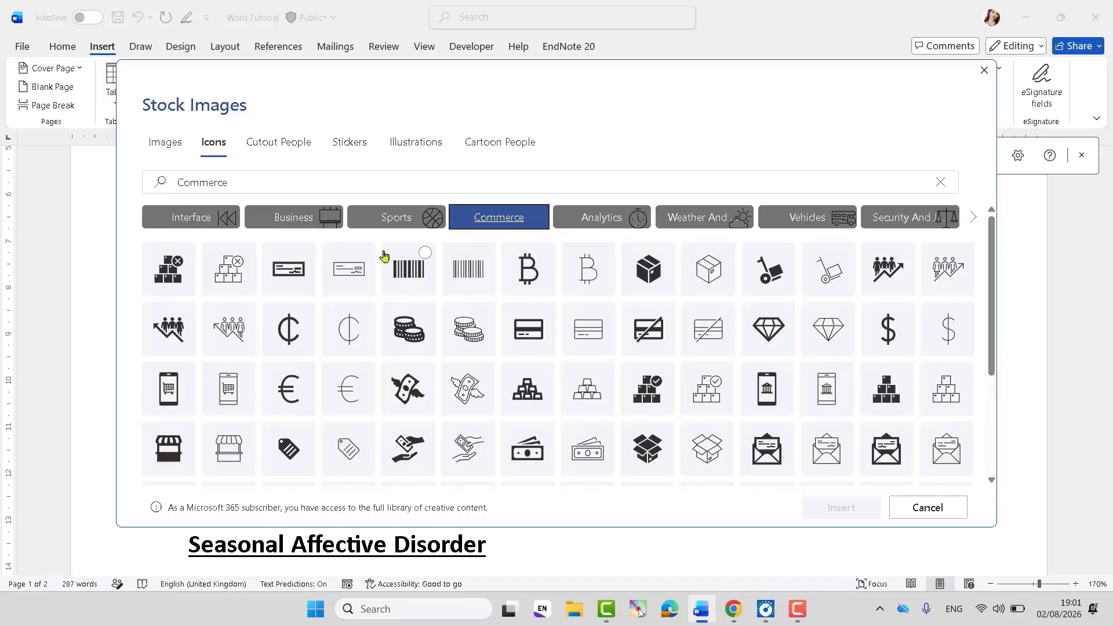
left_click(397, 219)
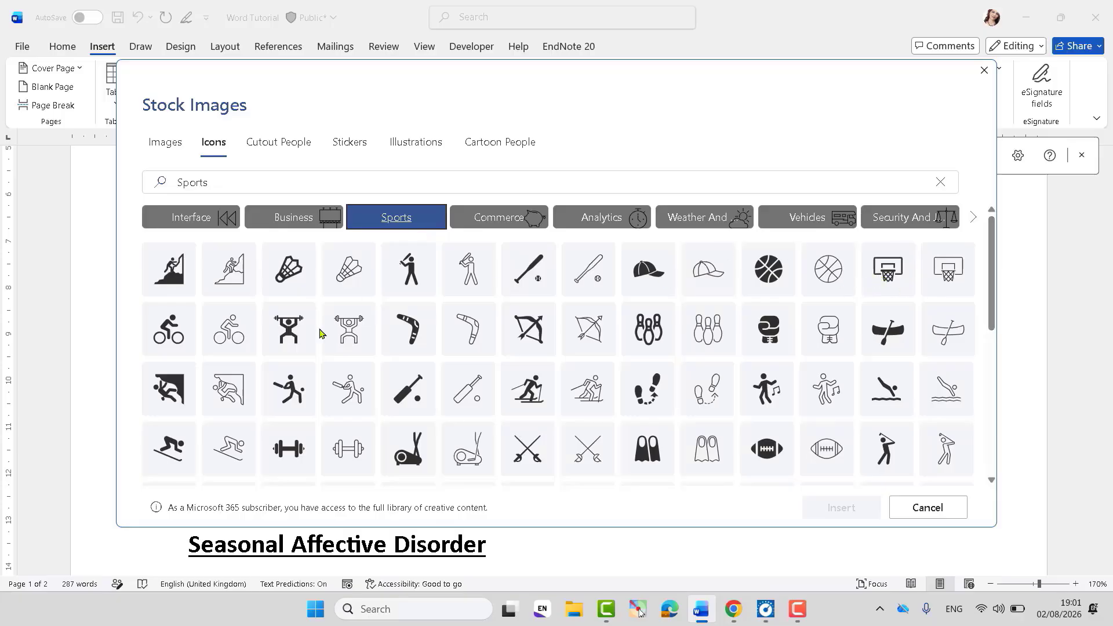
left_click(287, 218)
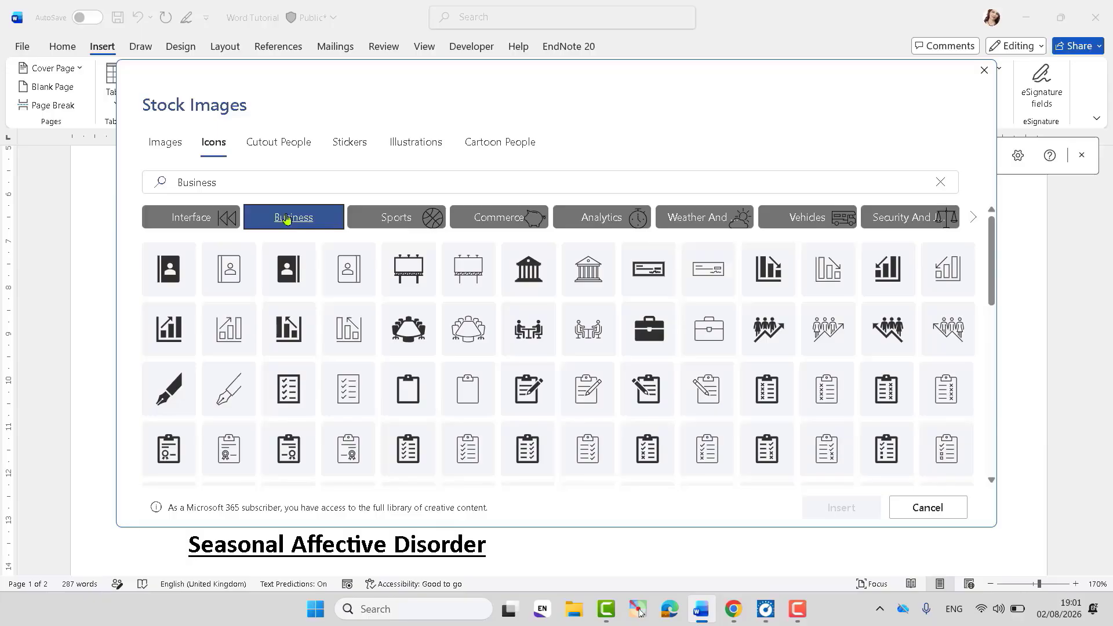
left_click(821, 225)
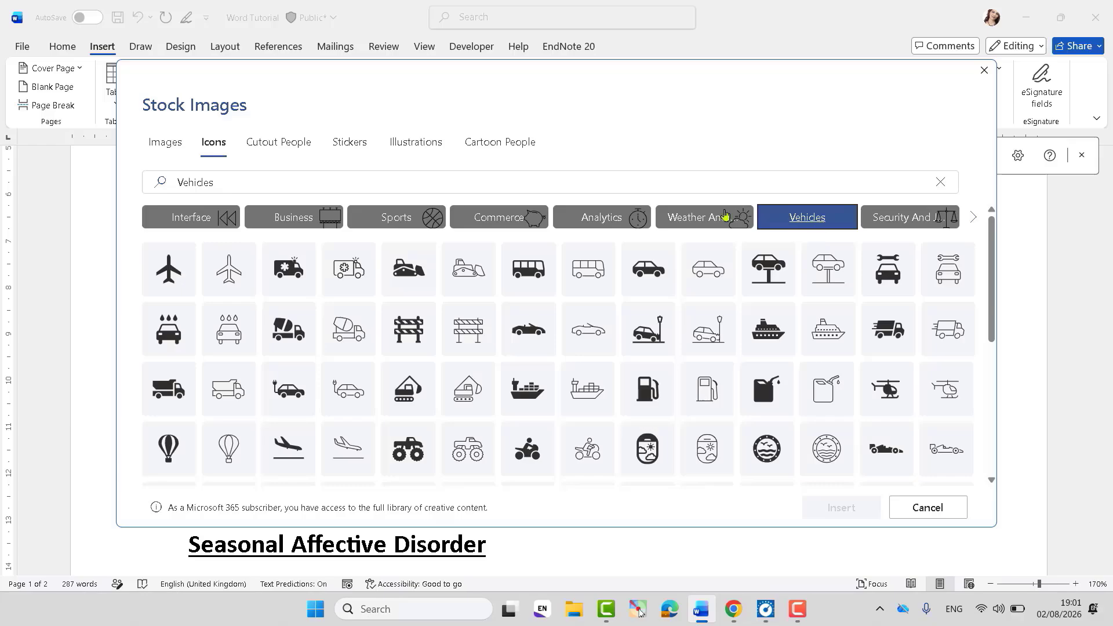
left_click(177, 218)
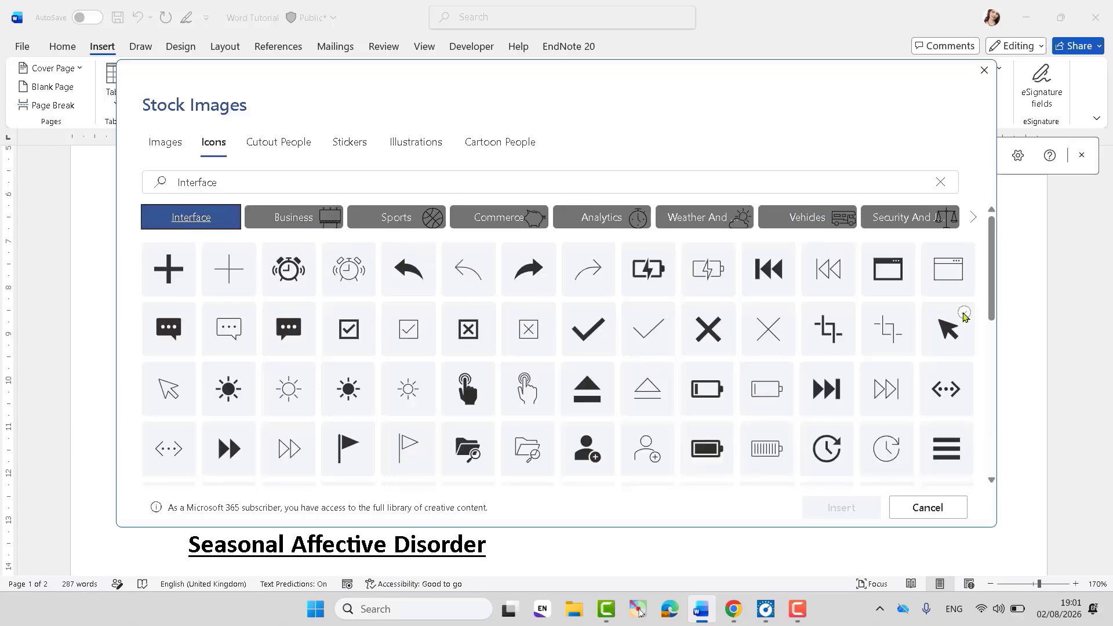
mouse_move(990, 285)
left_mouse_down()
mouse_move(992, 468)
mouse_move(997, 266)
left_mouse_up()
left_click(349, 146)
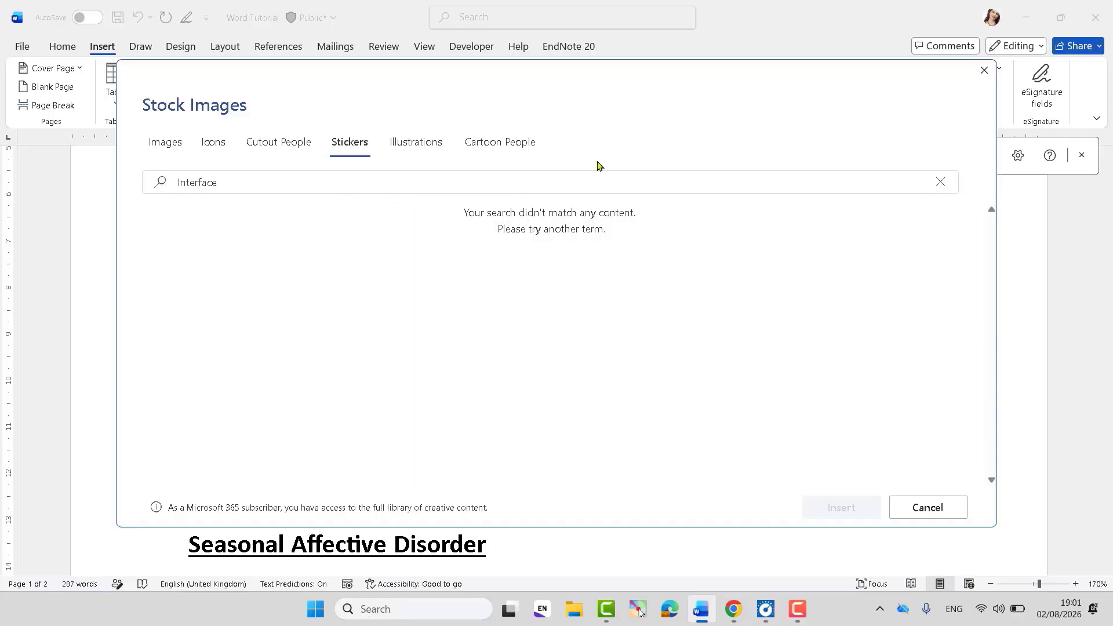
left_click(985, 70)
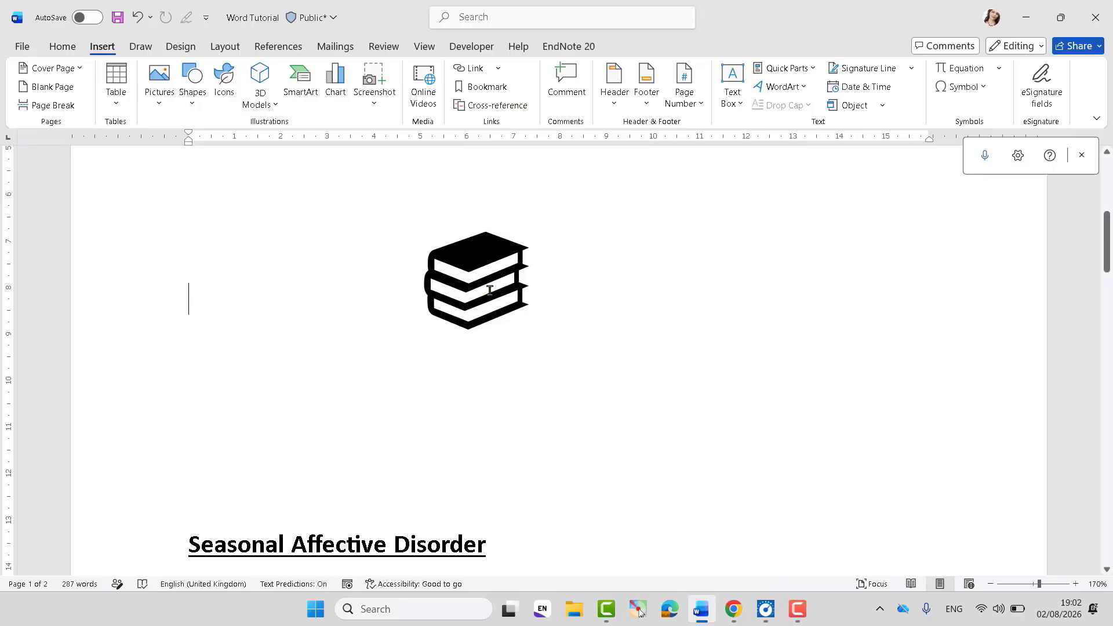
Step: Delete the stack-of-books icon from the page
left_click(470, 331)
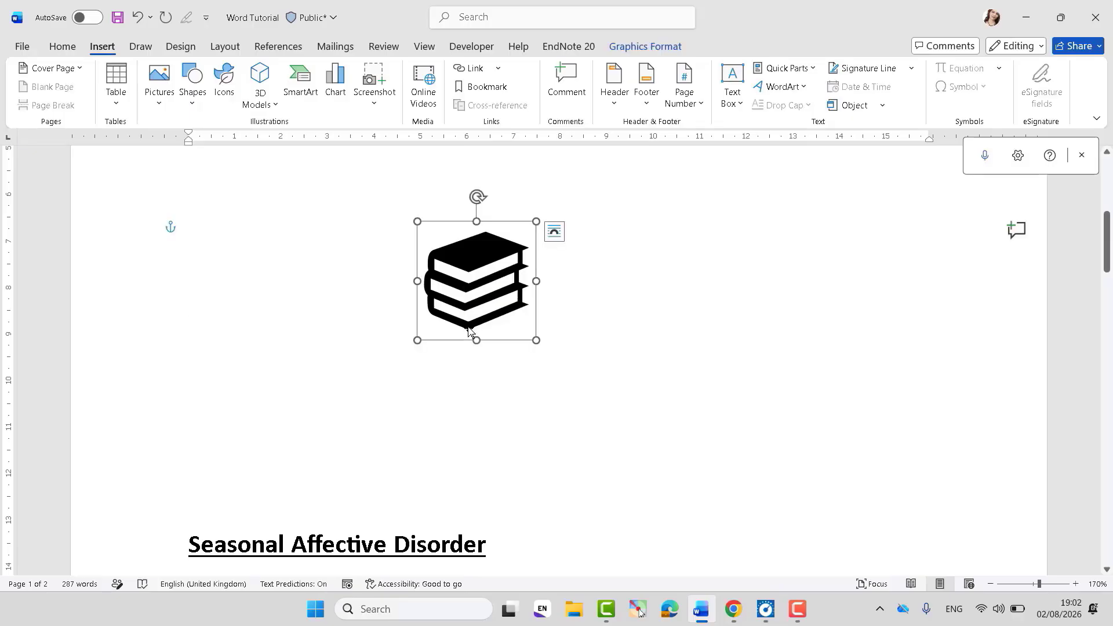
key("Delete")
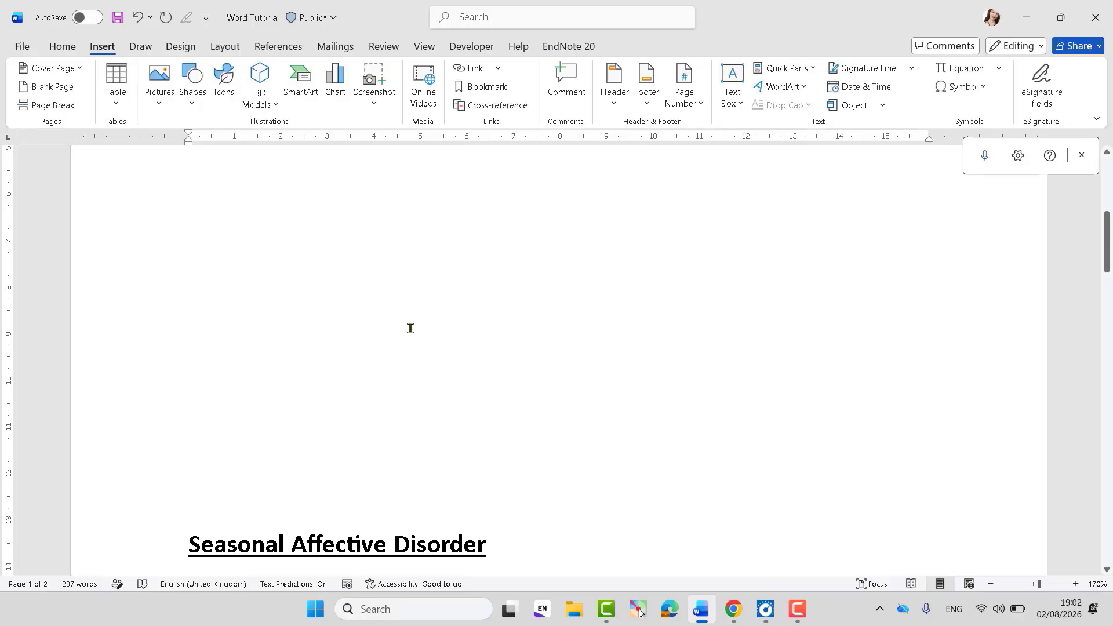
Step: Try entering --> as an automatic right arrow in the underlined empty paragraph above the heading, and erase it
type("--")
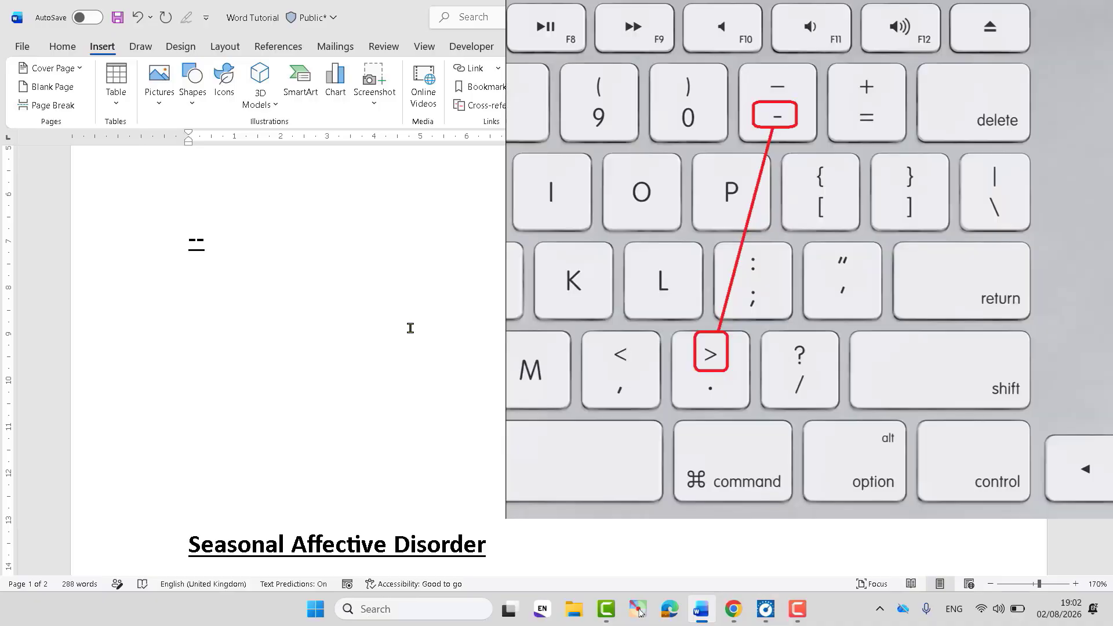
type(">")
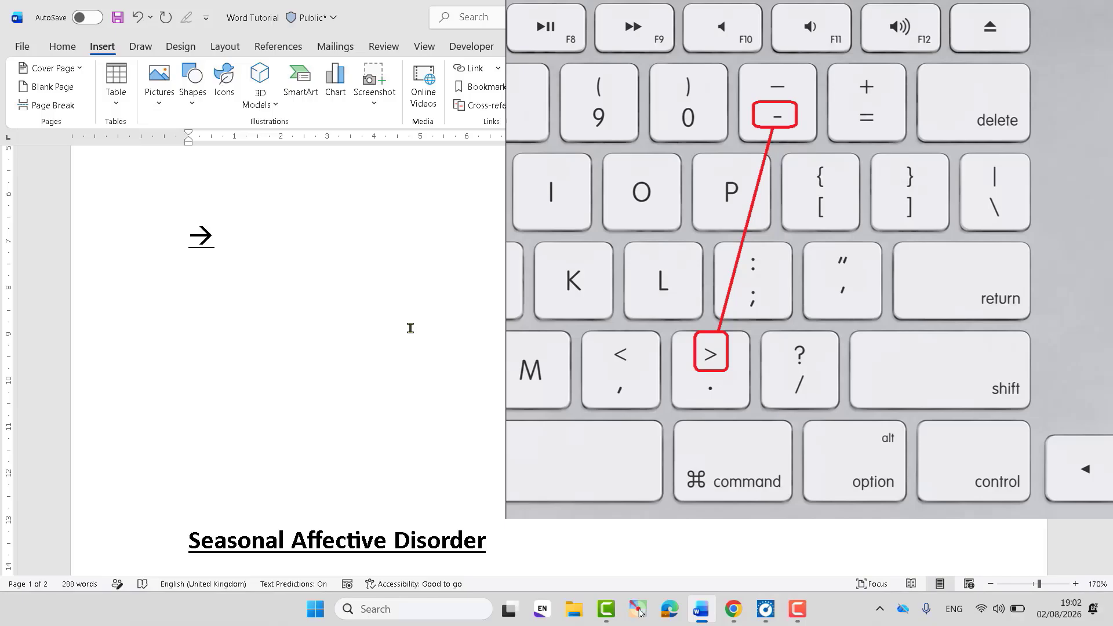
key("ctrl+z")
key("BackSpace")
key("BackSpace")
key("BackSpace")
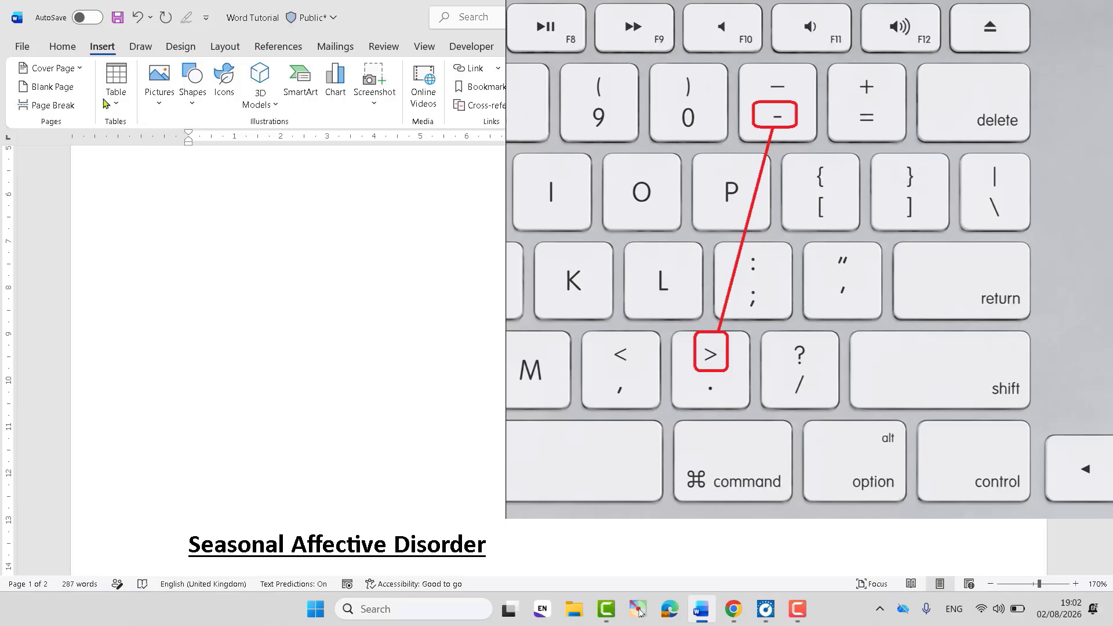
Step: Turn off underlining, enter three right arrows as --> on separate lines above the heading, and delete all three
left_click(62, 47)
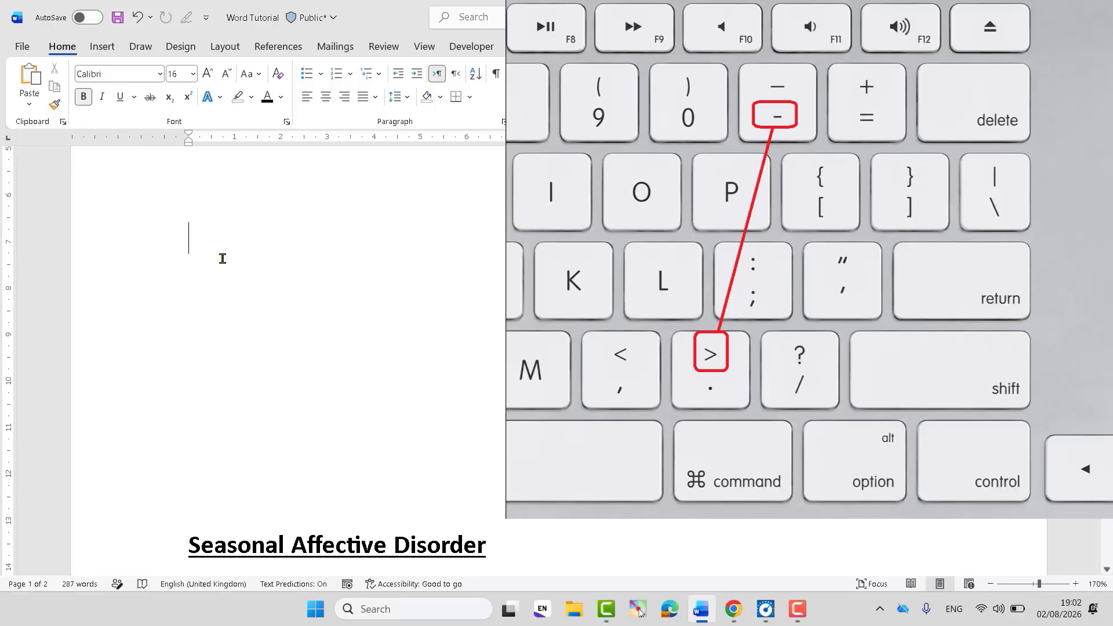
type("--")
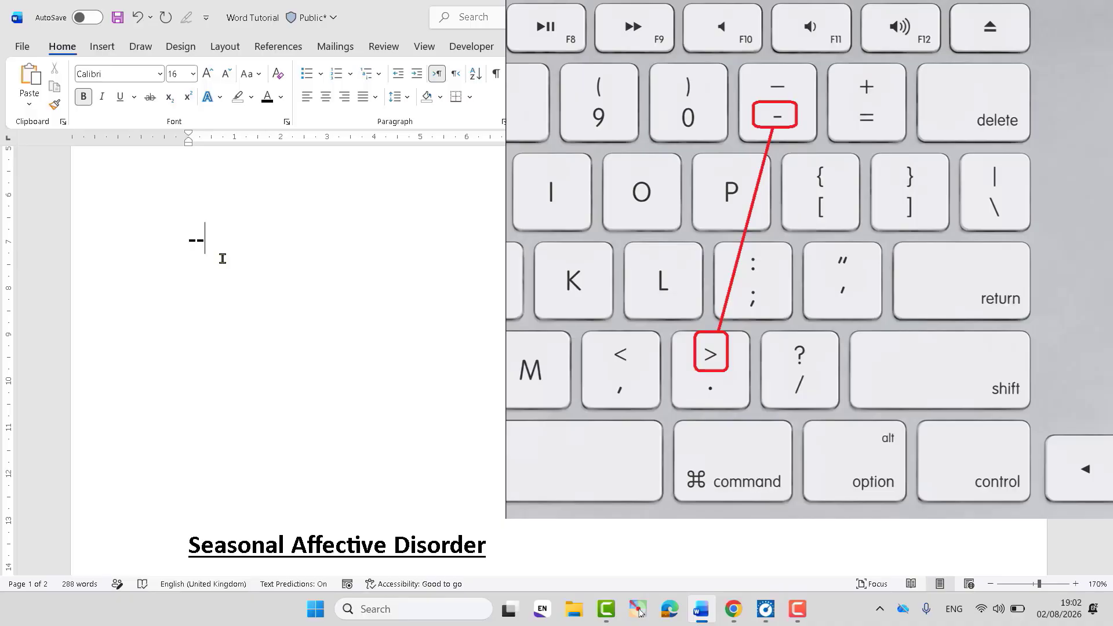
type(">")
key("Return")
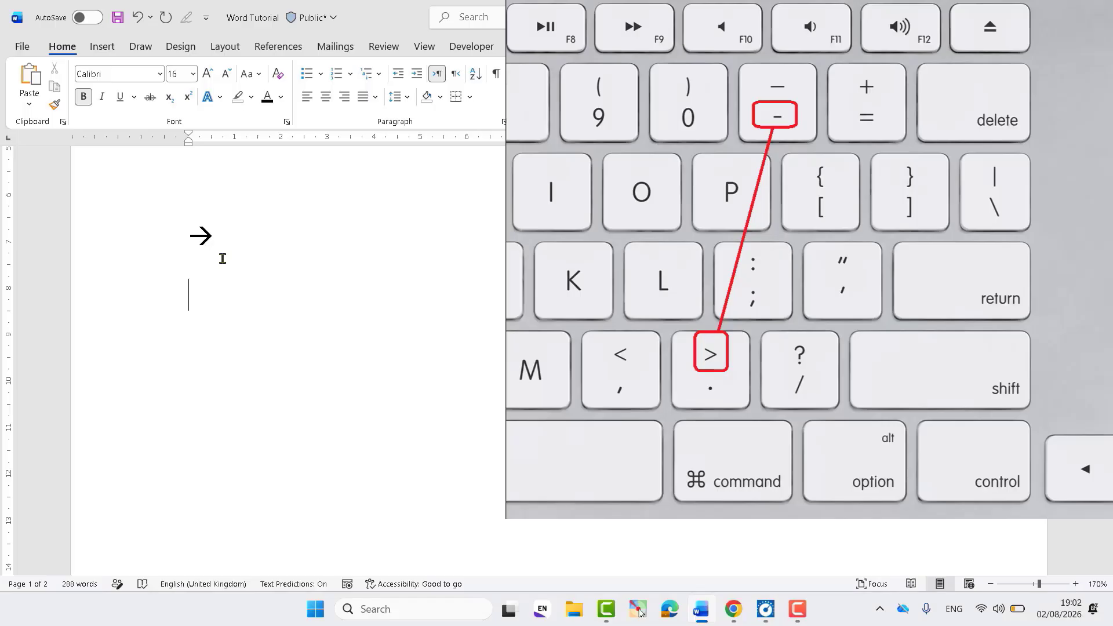
type("-->")
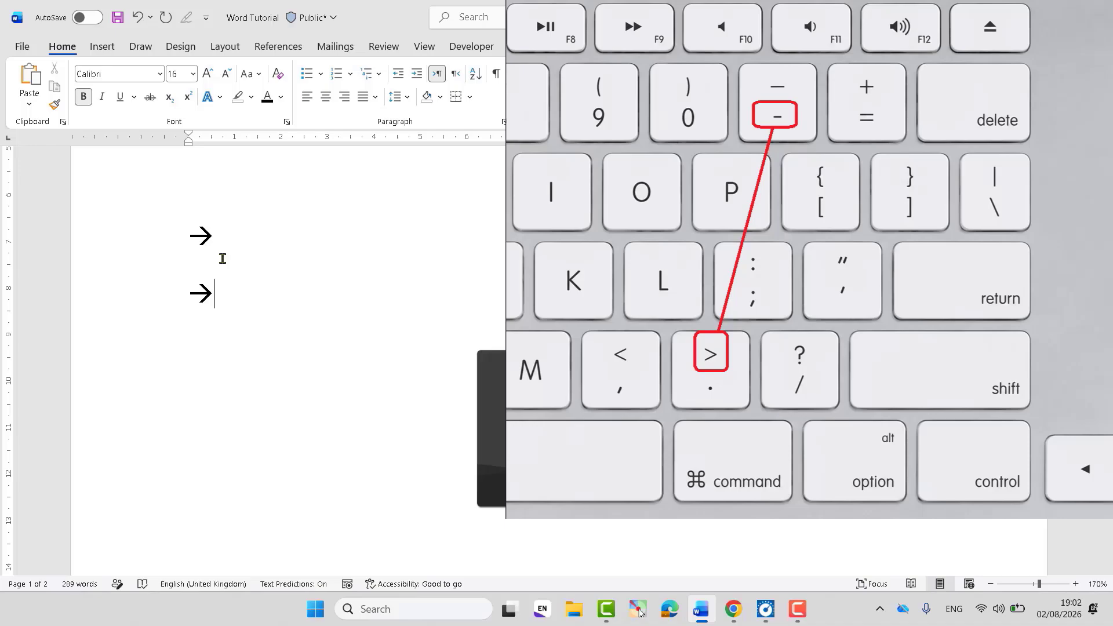
key("Return")
type("--")
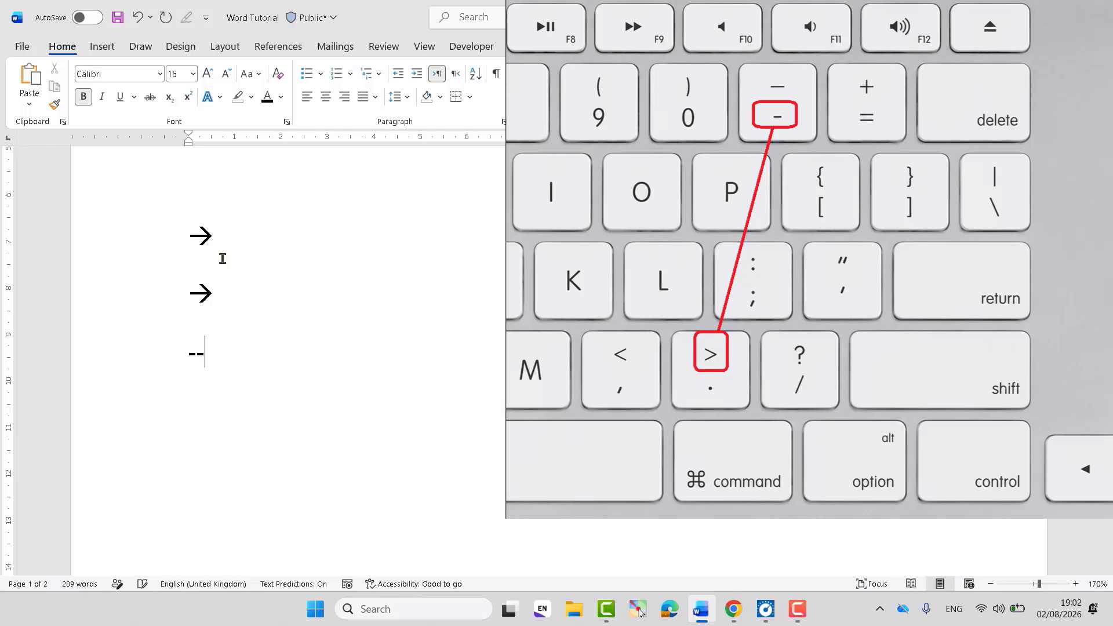
type(">")
left_click_drag(227, 365, 167, 224)
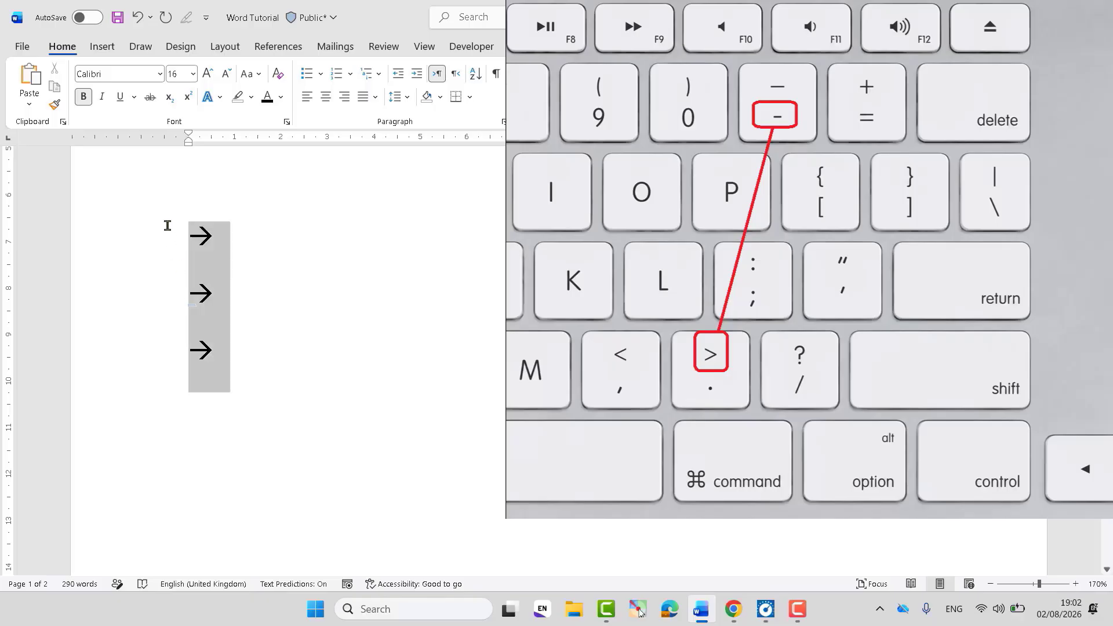
key("BackSpace")
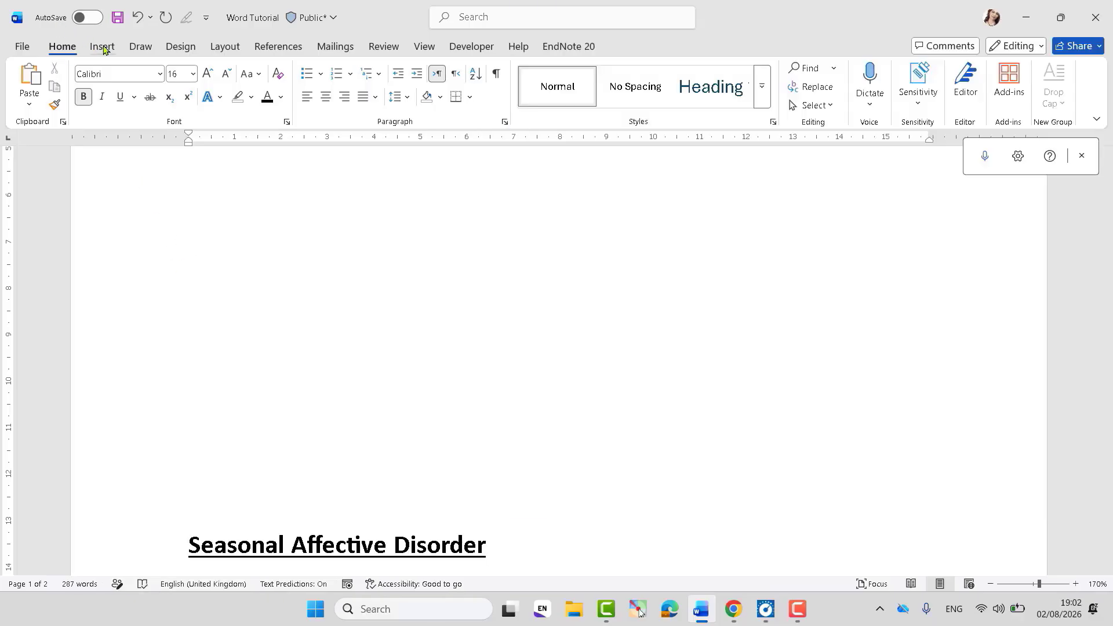
Step: Search the stock 3D models for "dog" and insert the standing brown-and-white dog above the Seasonal Affective Disorder heading
left_click(103, 46)
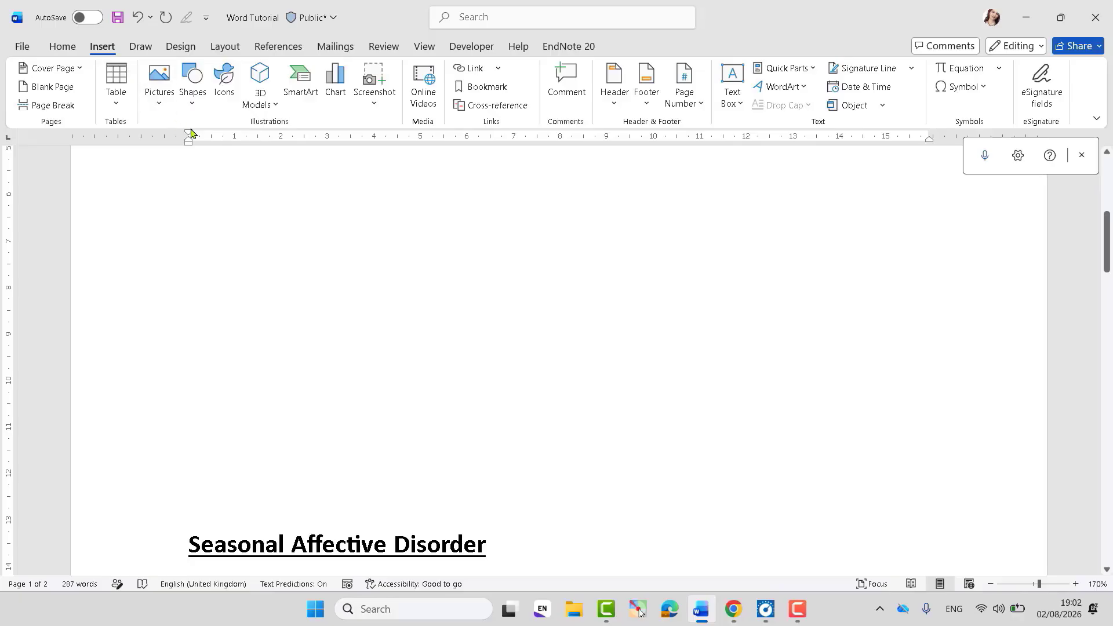
left_click(272, 108)
left_click(267, 105)
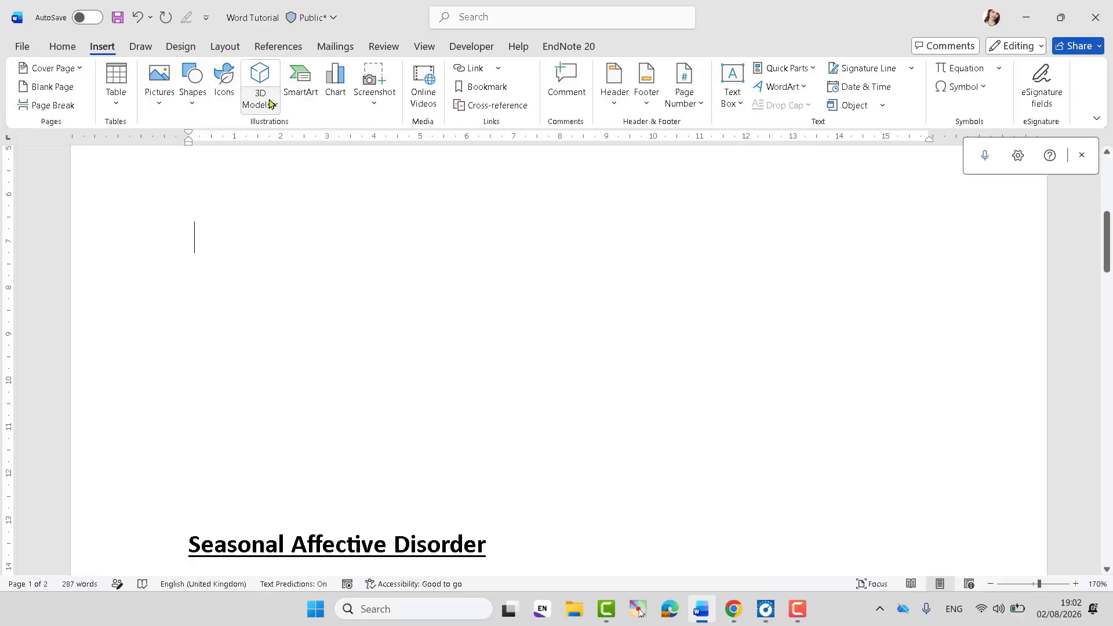
left_click(276, 106)
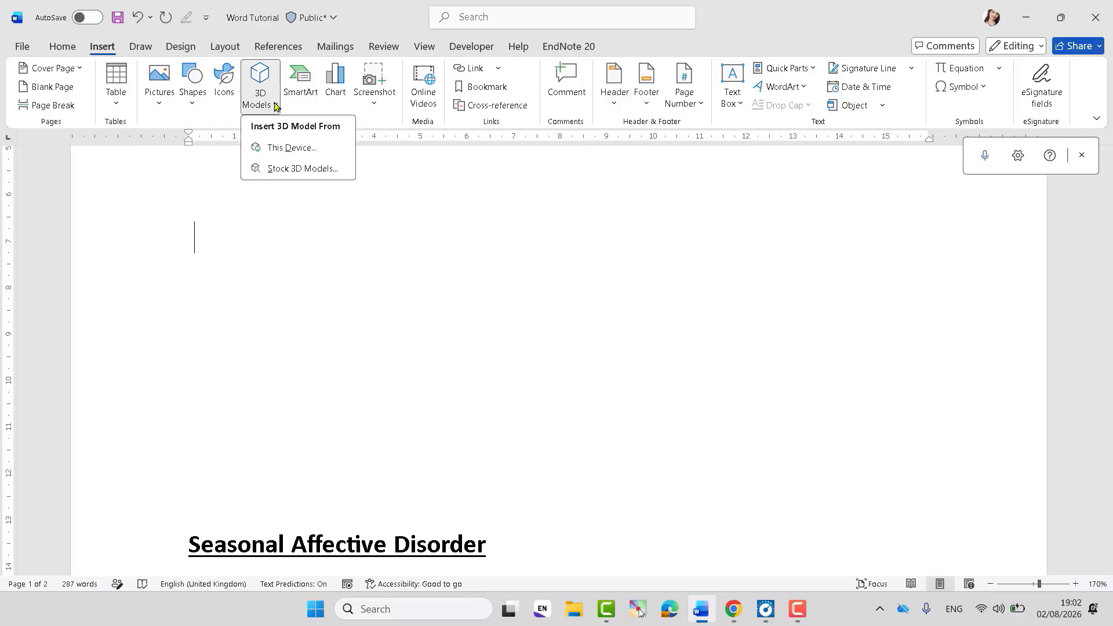
left_click(280, 168)
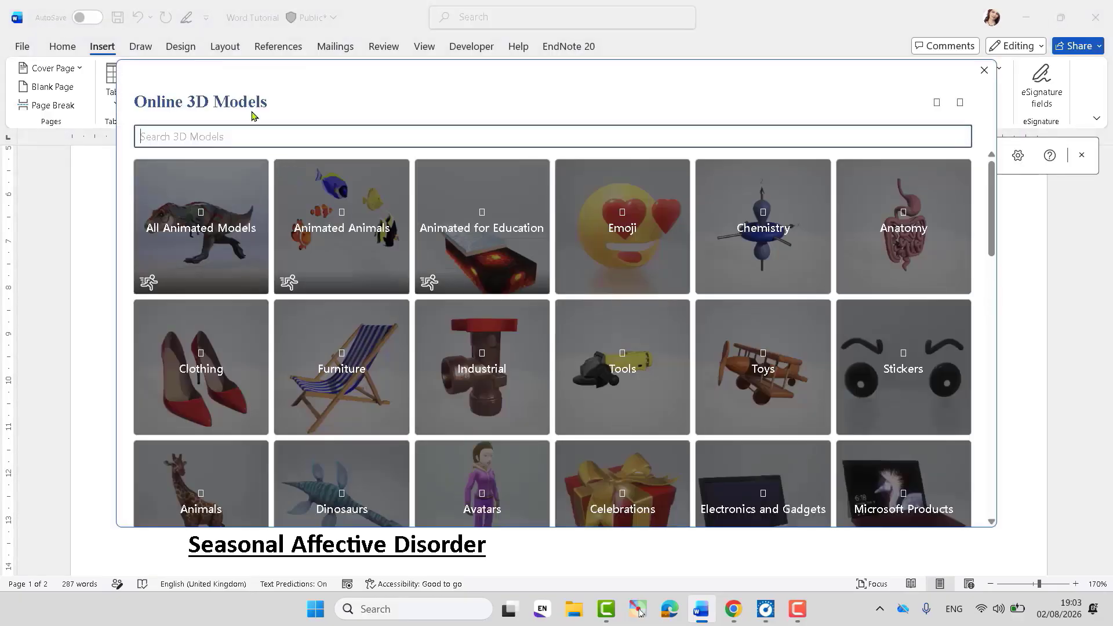
type("dog")
key("Return")
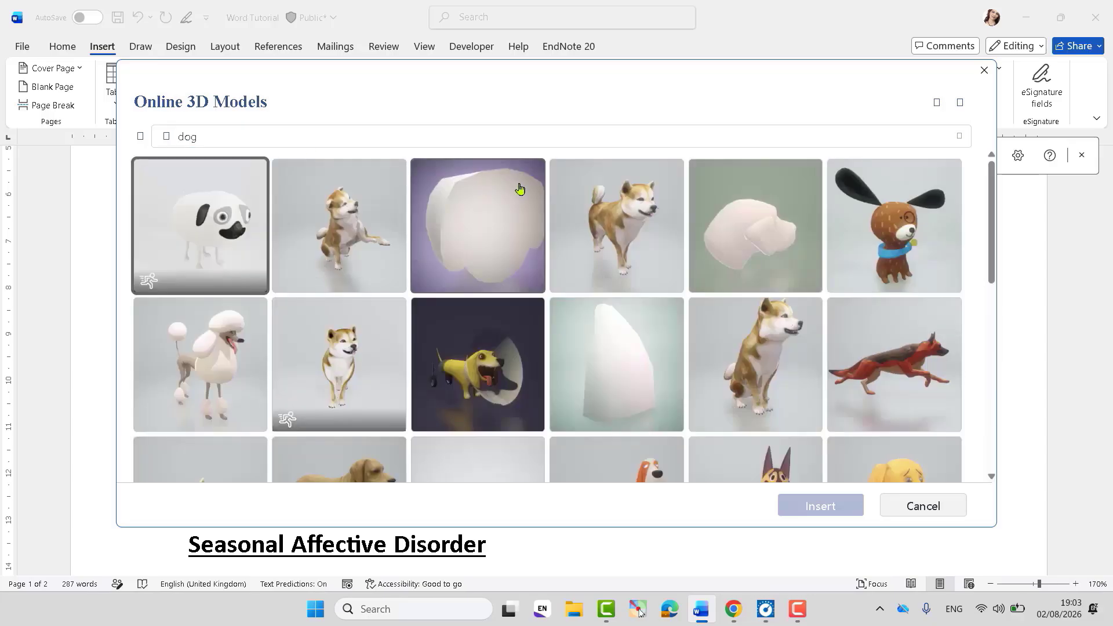
left_click(581, 206)
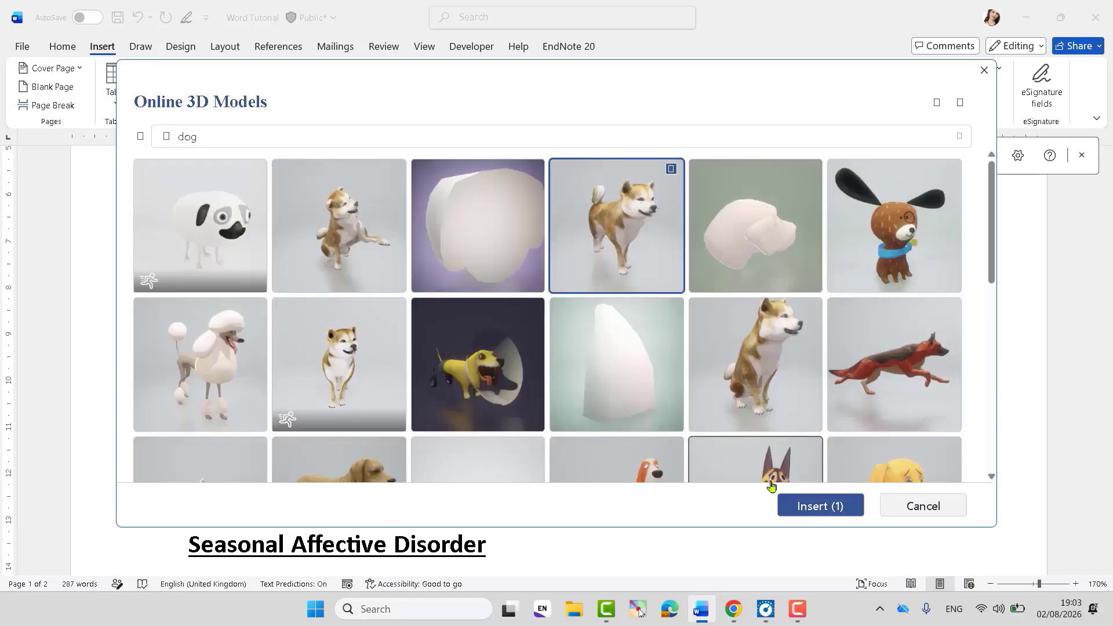
left_click(816, 509)
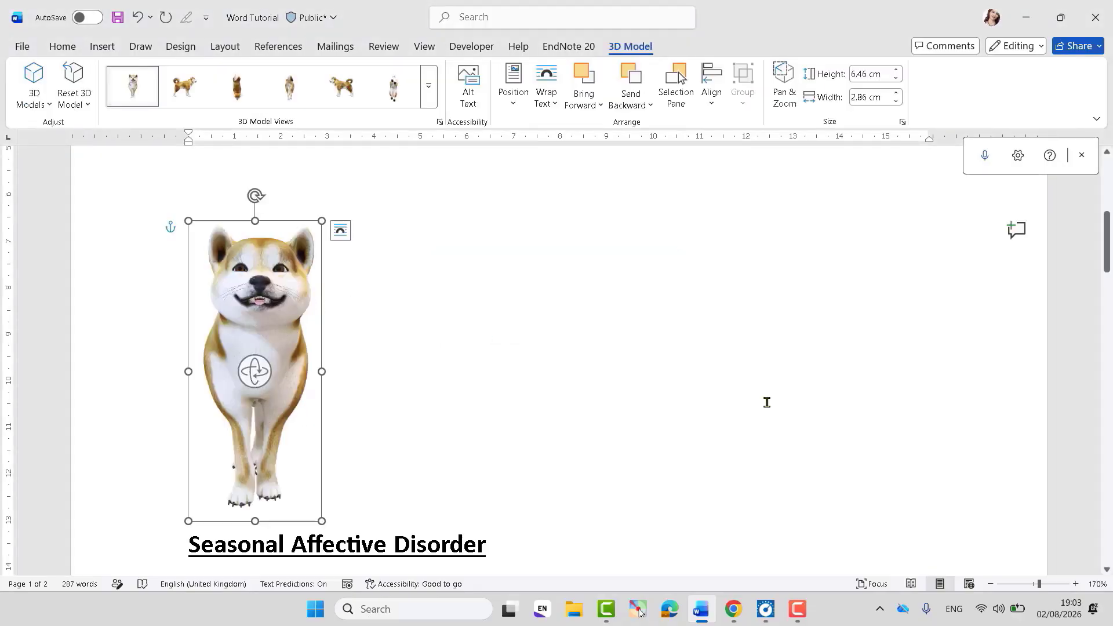
left_click(1076, 584)
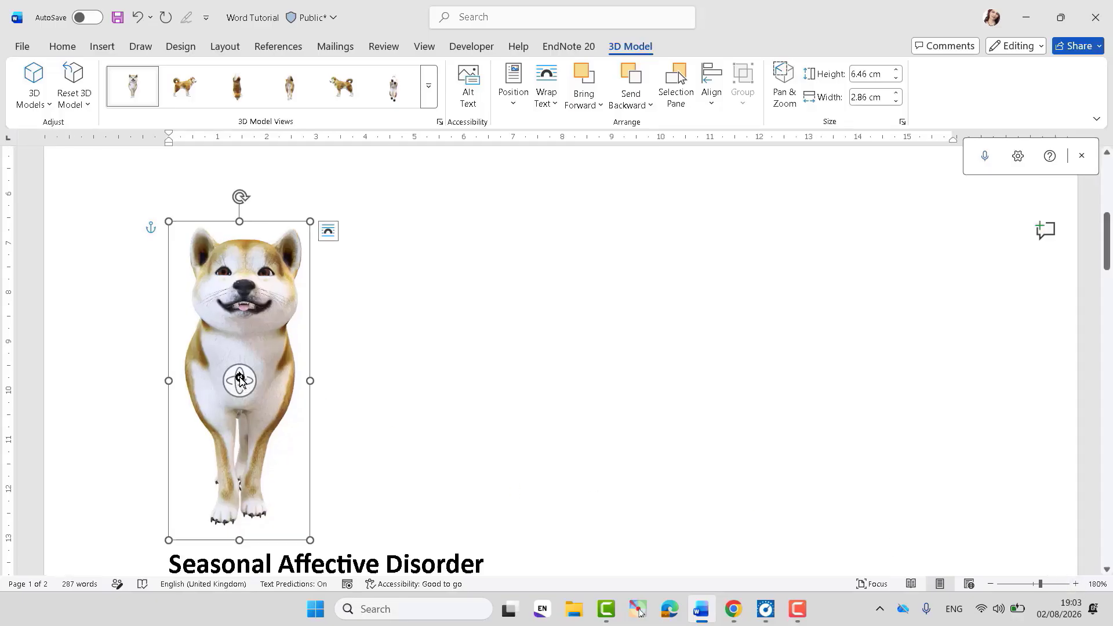
Step: Try free rotation and several preset views on the dog model, ending with the rear view, and delete the model
left_click_drag(241, 380, 383, 391)
left_click(192, 93)
left_click(238, 88)
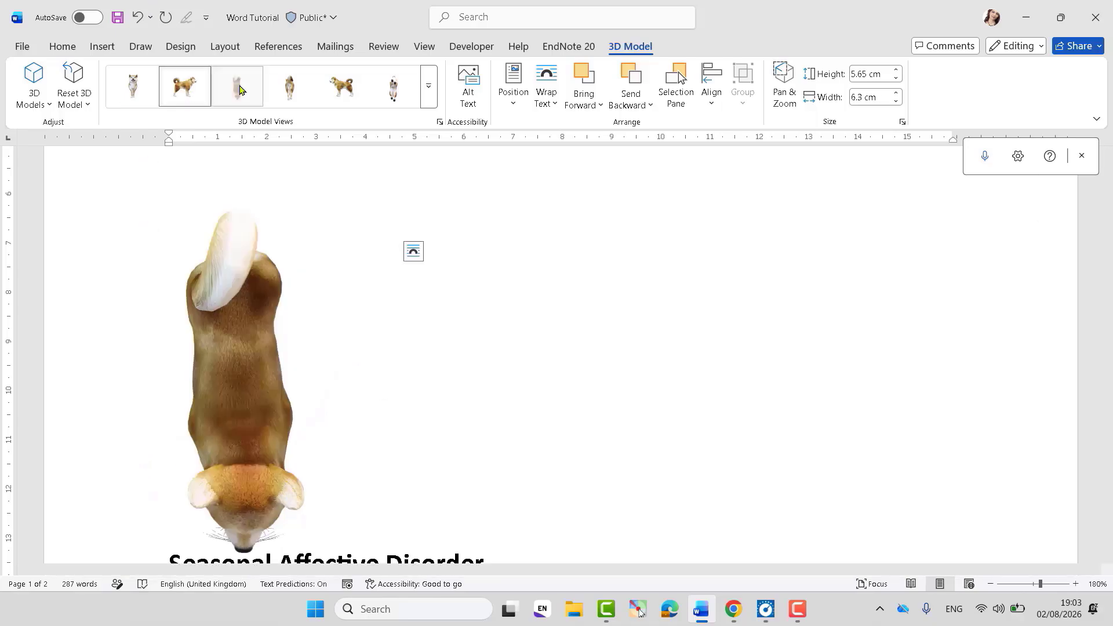
left_click(289, 87)
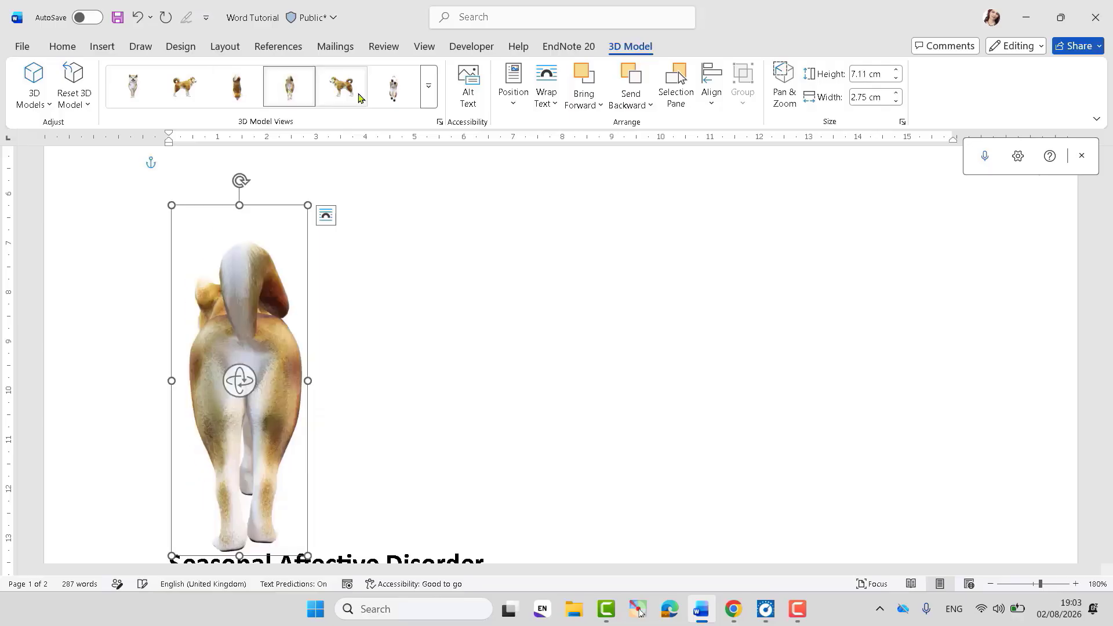
left_click(429, 87)
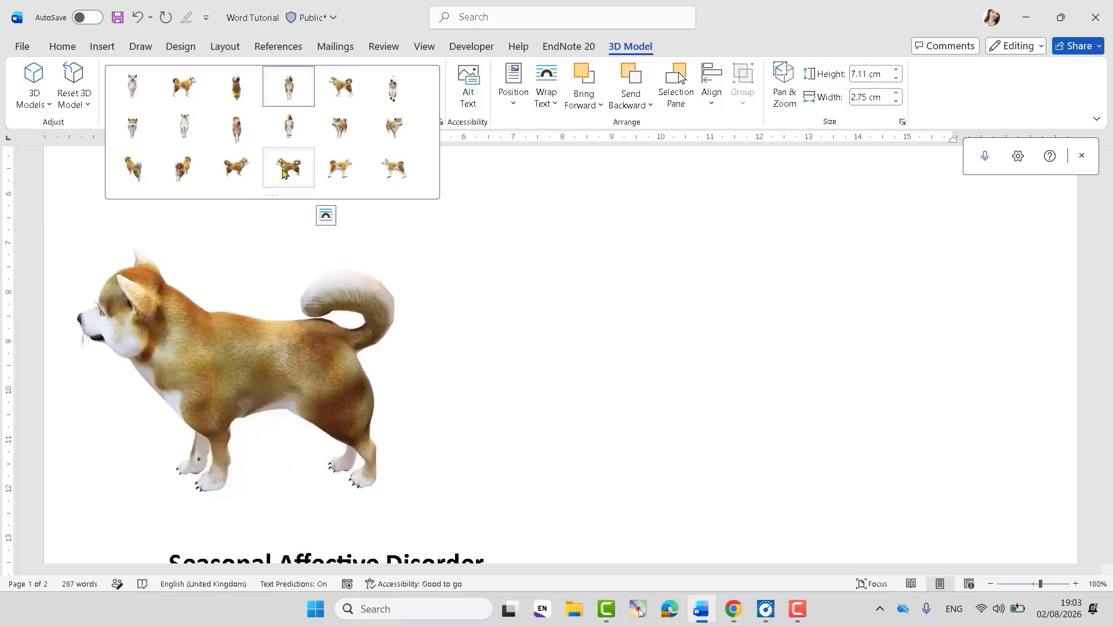
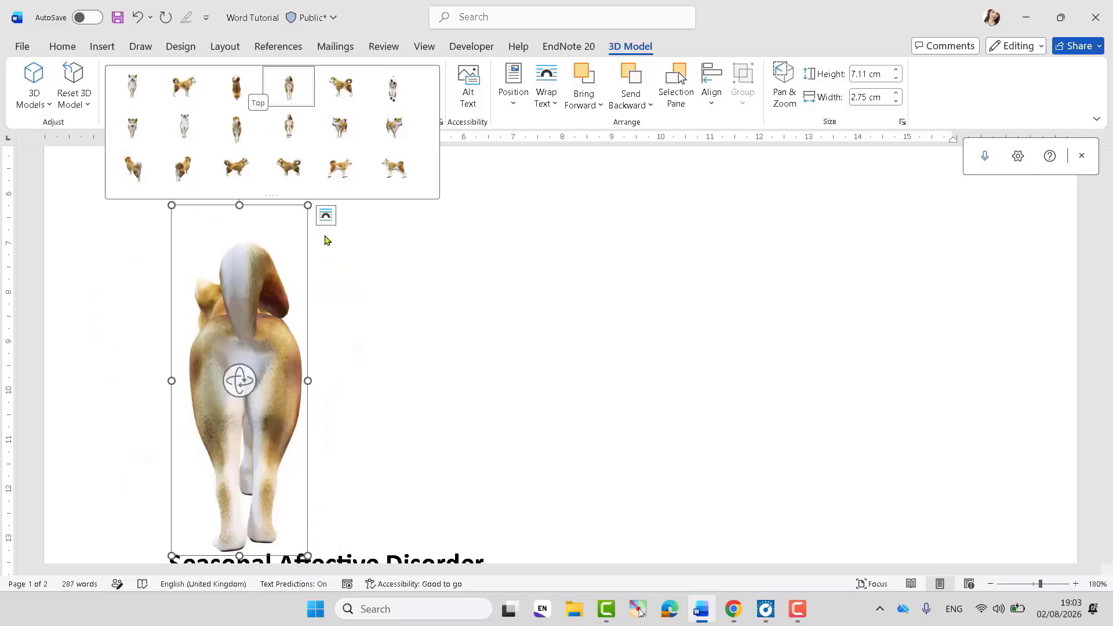
left_click(391, 272)
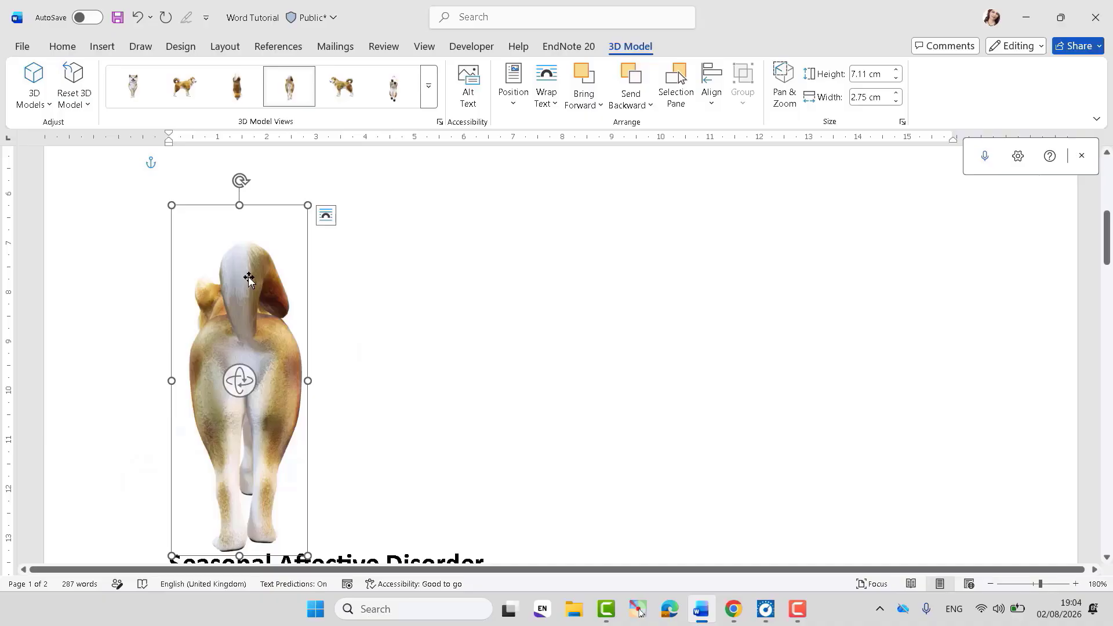
key("Delete")
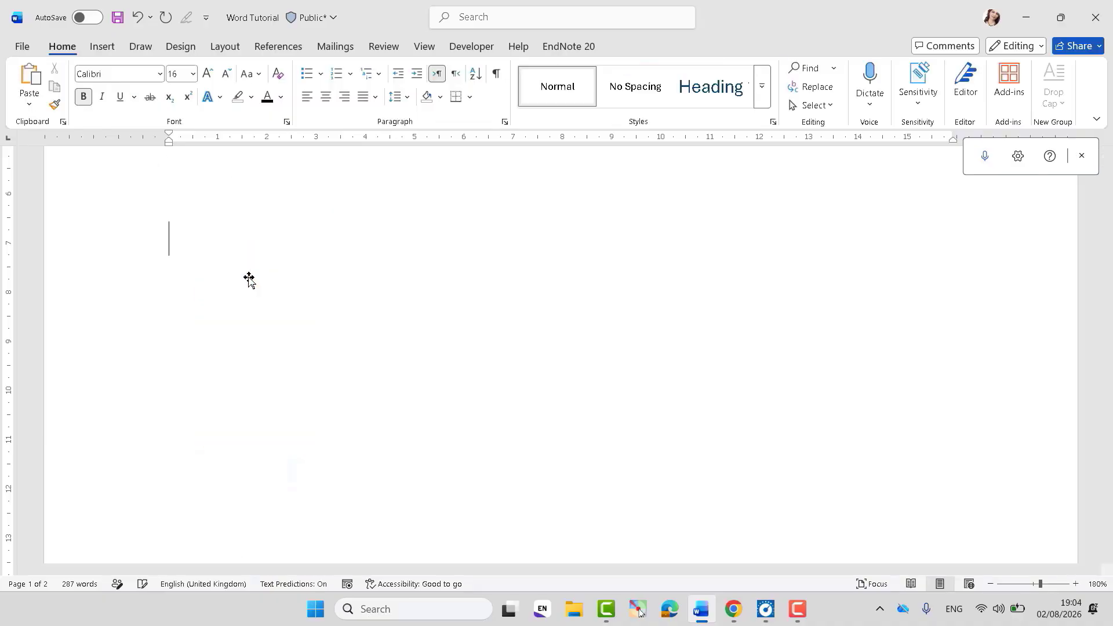
Step: Insert the floating rock island with a leaning palm tree from the Dioramas category of the stock 3D models
left_click(105, 51)
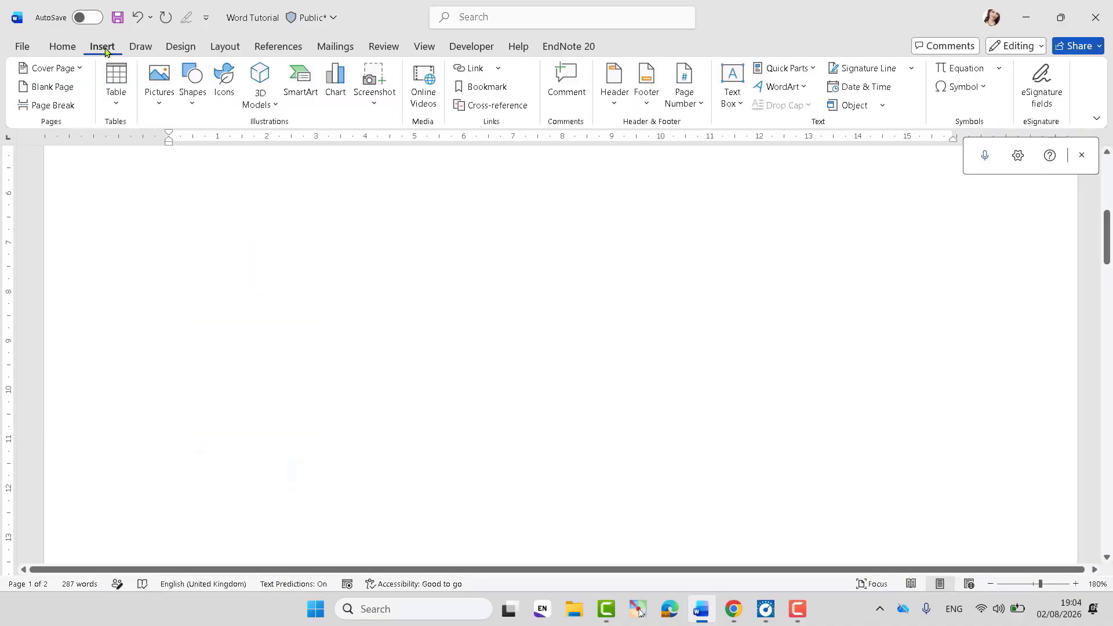
left_click(271, 107)
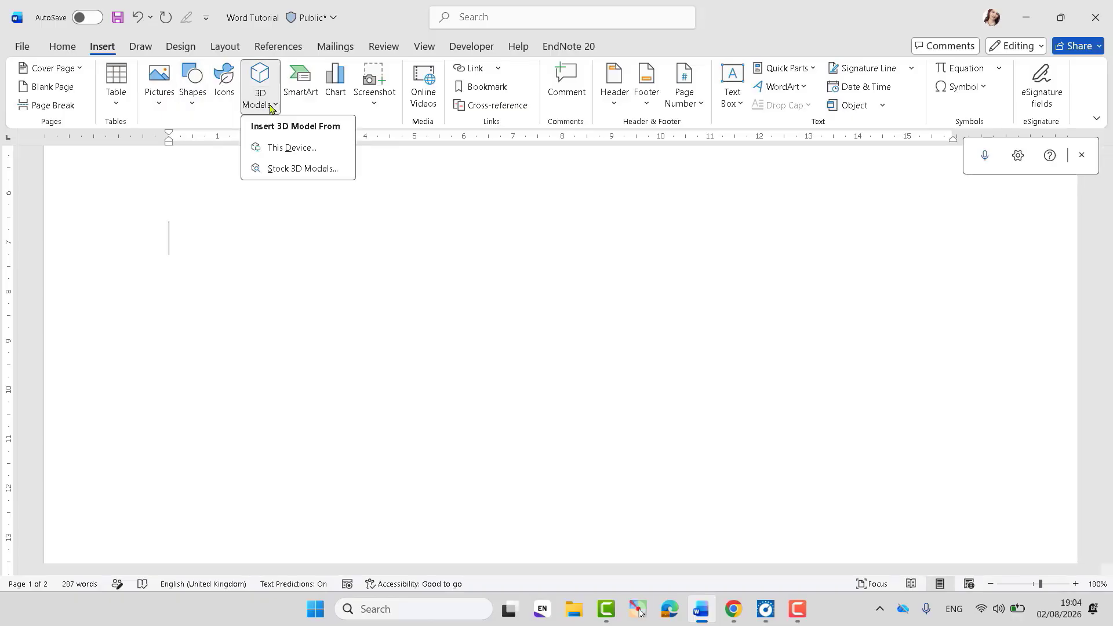
left_click(276, 108)
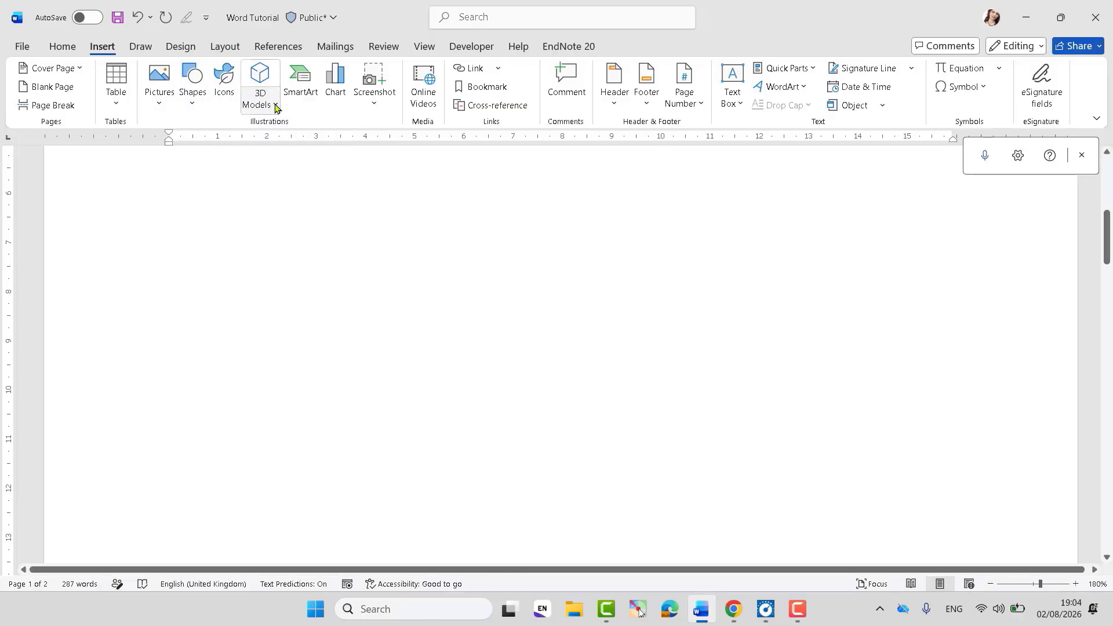
left_click(276, 108)
left_click(277, 171)
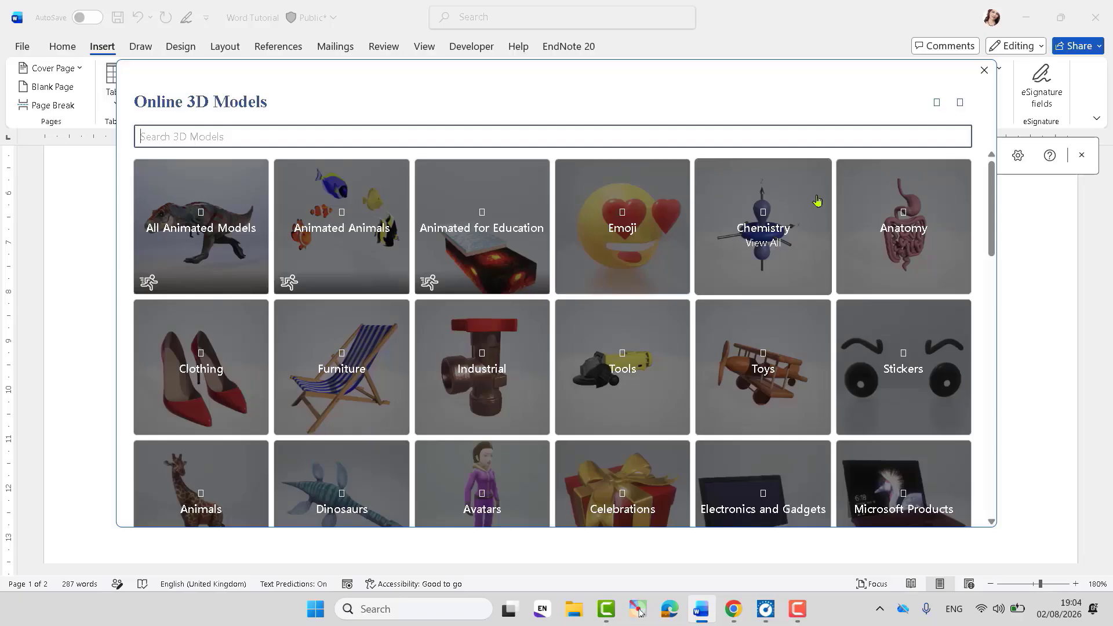
left_click_drag(991, 171, 993, 287)
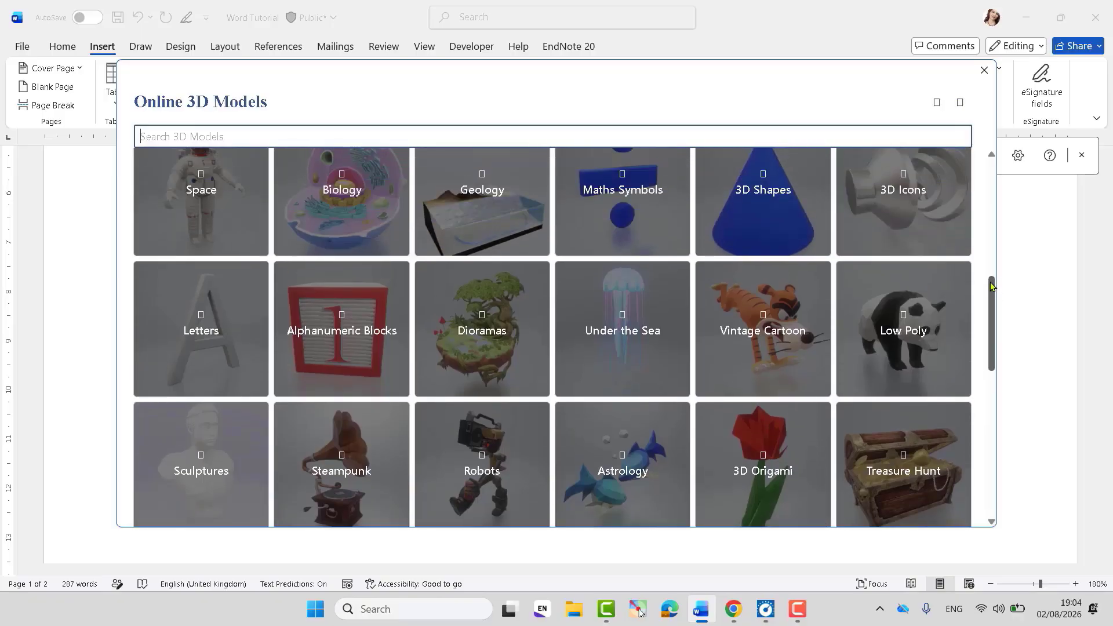
left_click(456, 328)
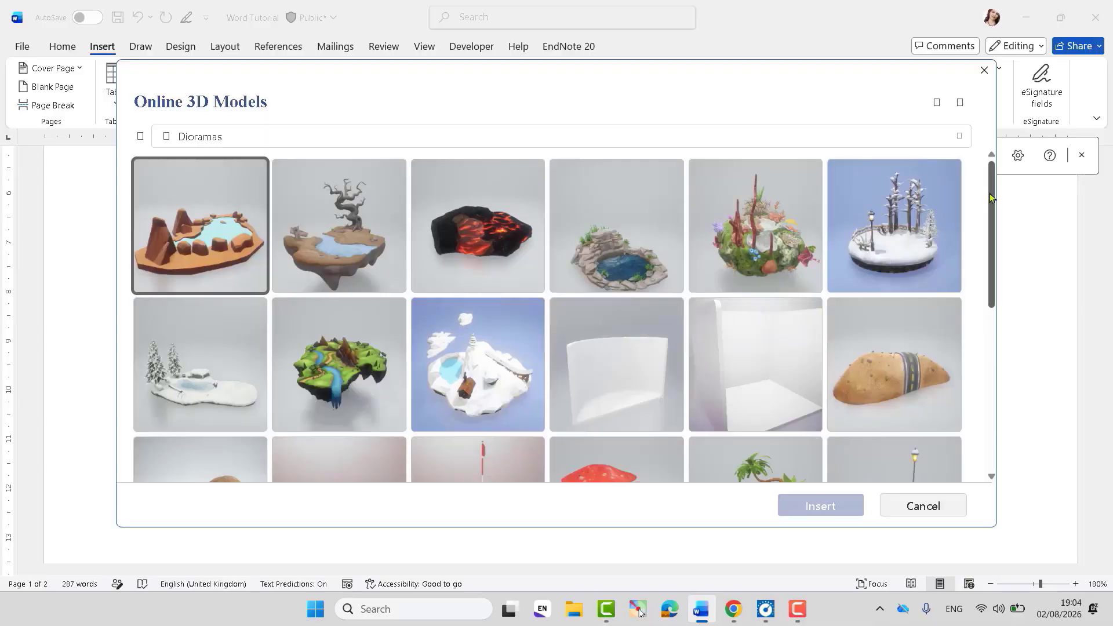
left_click_drag(989, 198, 1019, 307)
left_click(751, 273)
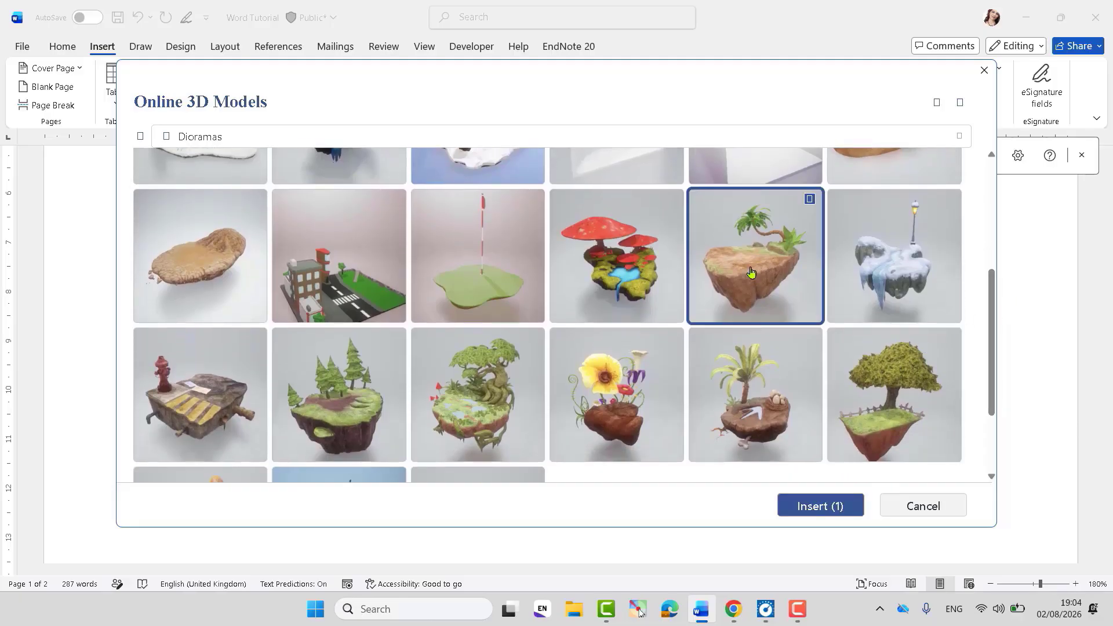
left_click(802, 507)
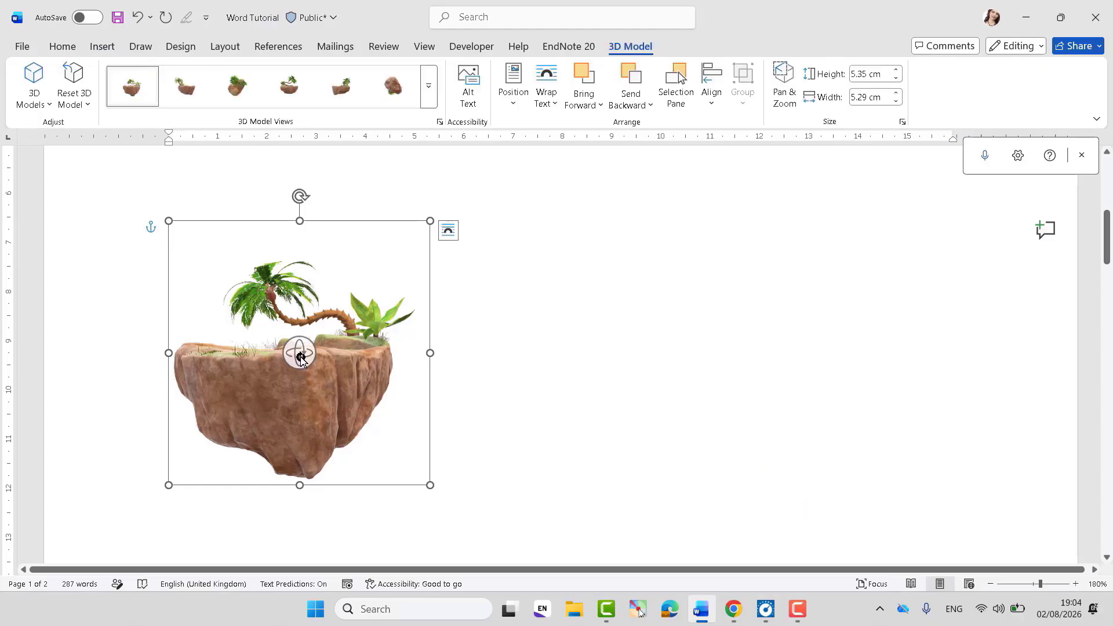
Step: Try free rotation and several preset views on the palm-tree island model, ending with its rocky underside, and delete the model
left_click_drag(299, 354, 495, 470)
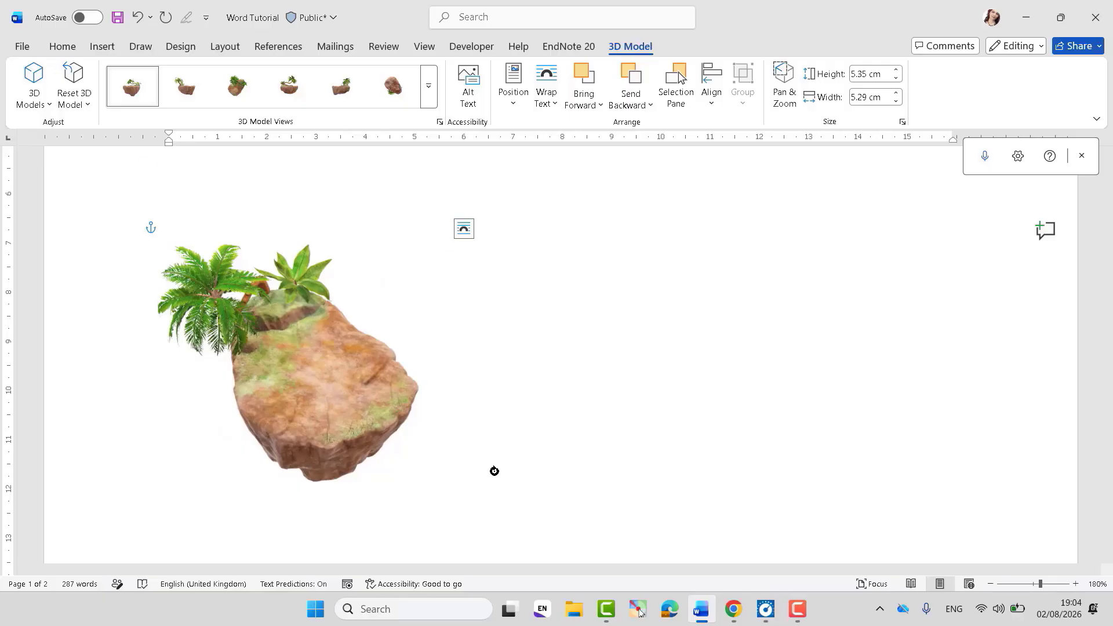
left_click(340, 80)
left_click(289, 89)
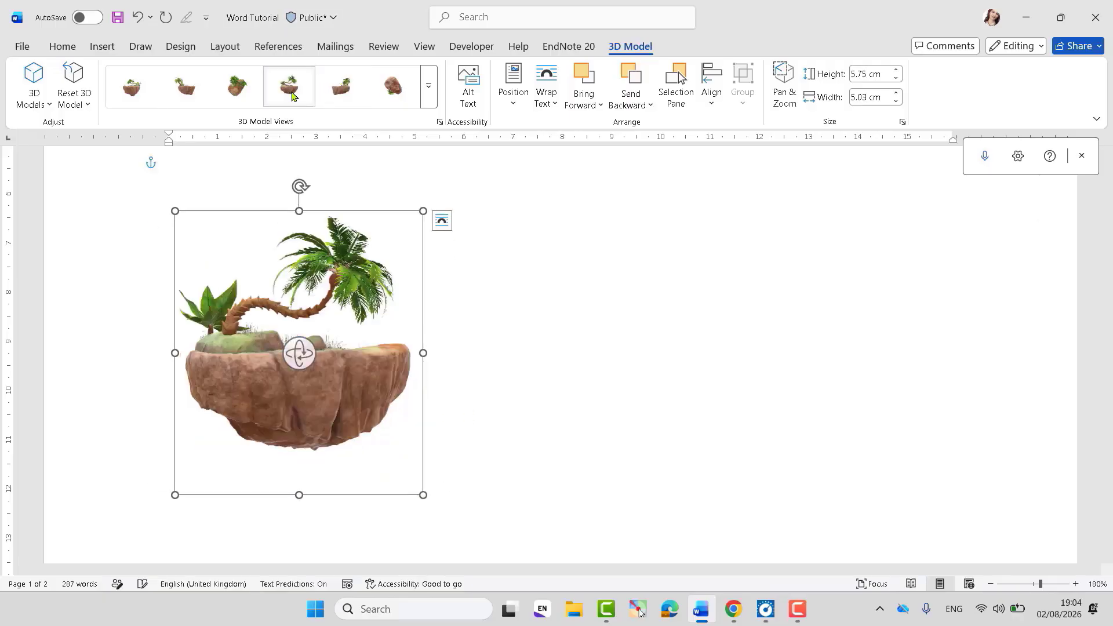
left_click(404, 91)
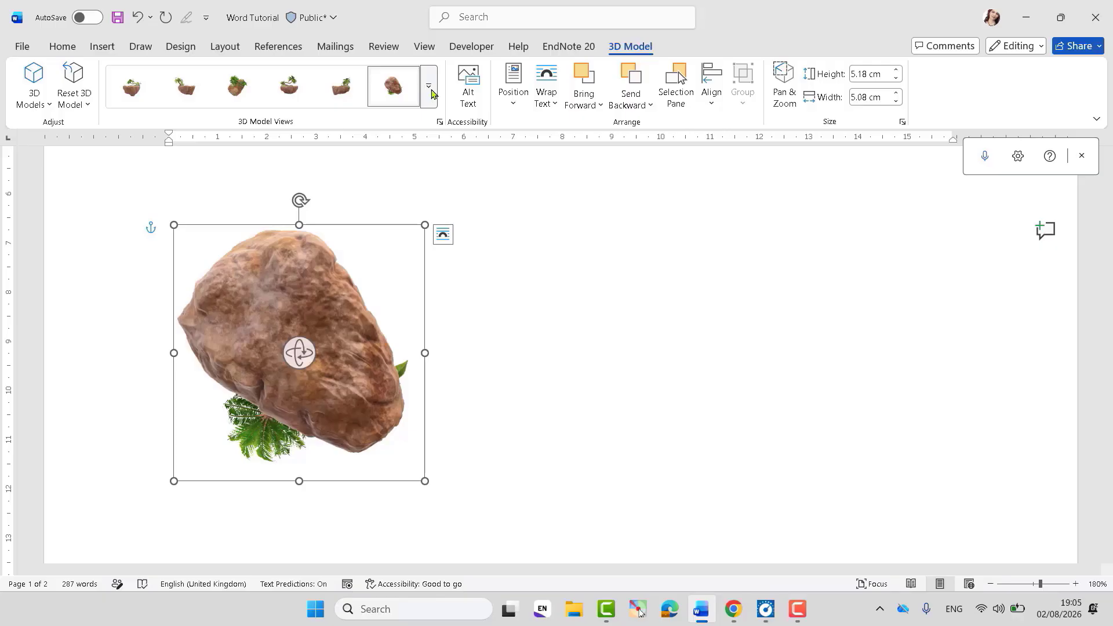
left_click(428, 86)
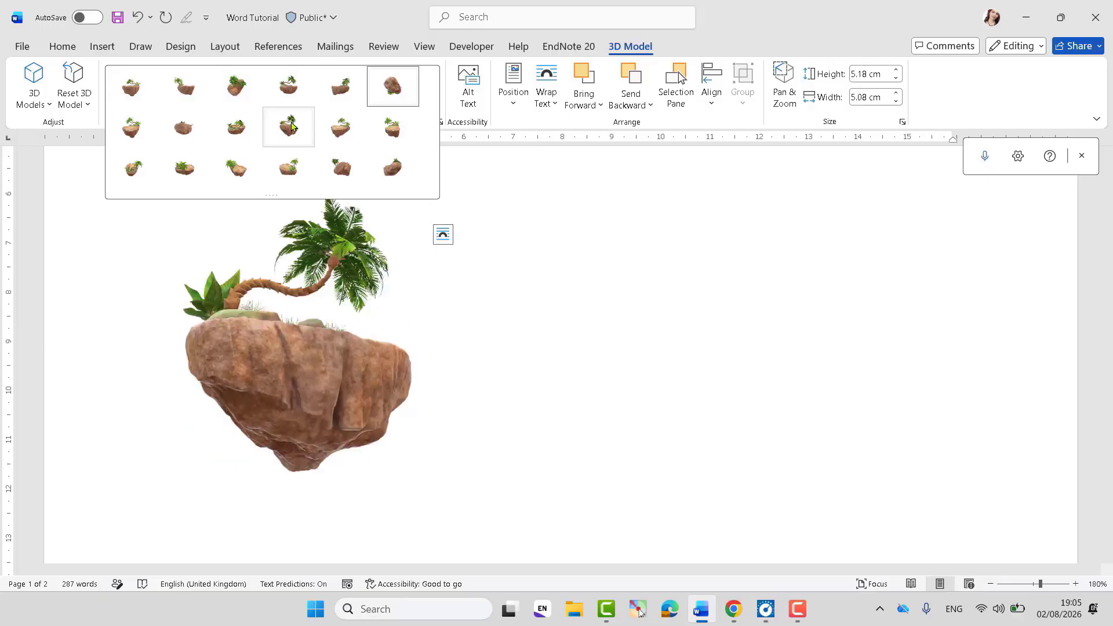
left_click(585, 316)
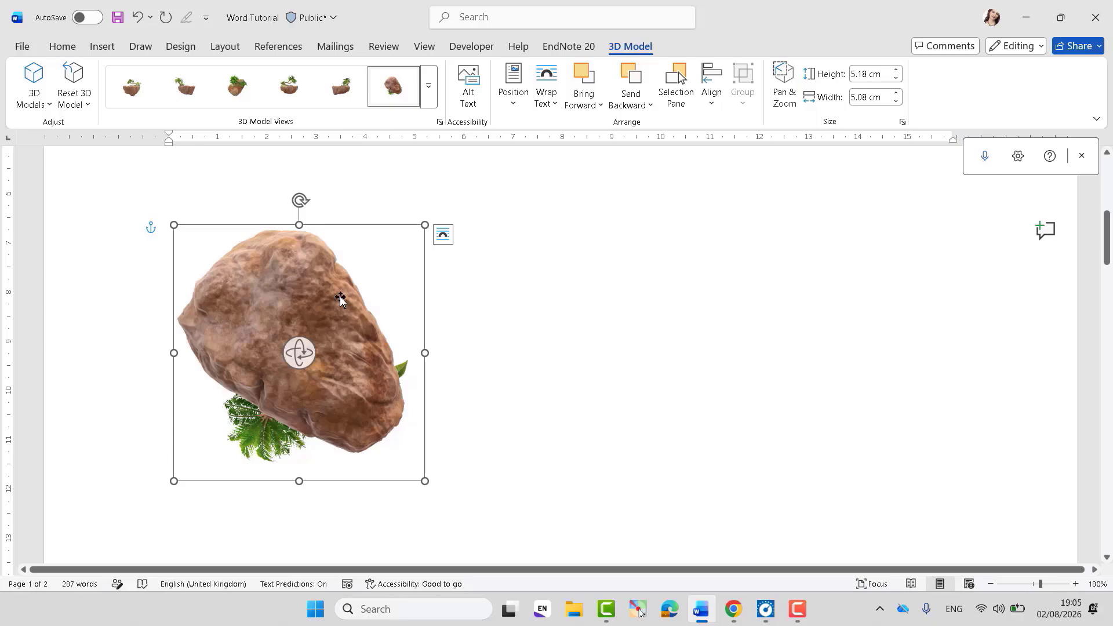
key("Delete")
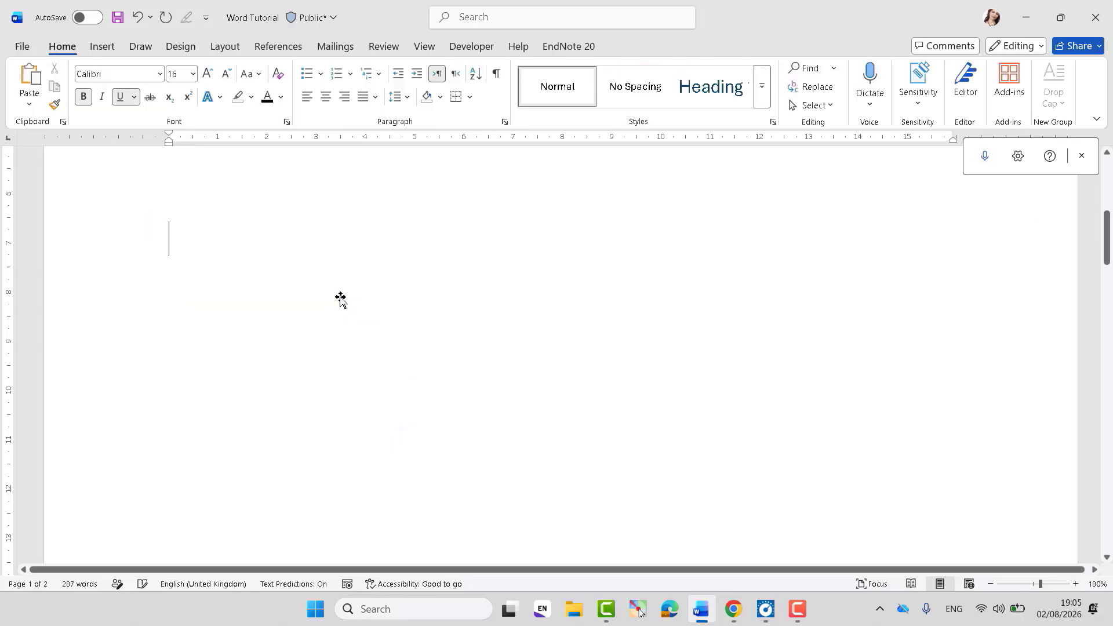
Step: Insert a table with two columns and two rows in the empty paragraph, and delete its first column
left_click(104, 47)
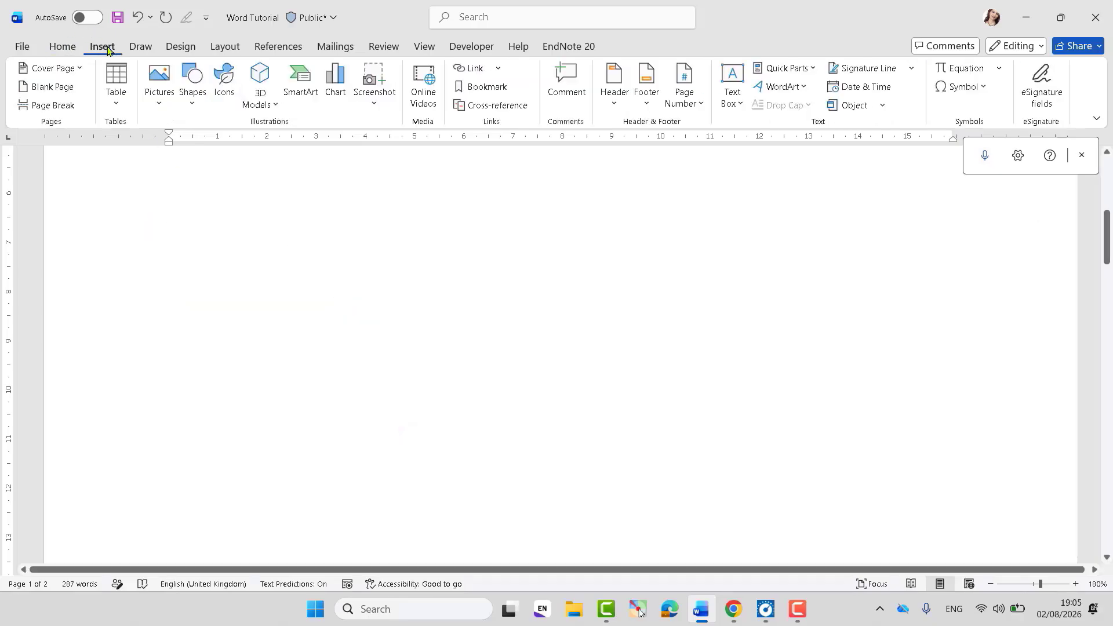
left_click(114, 100)
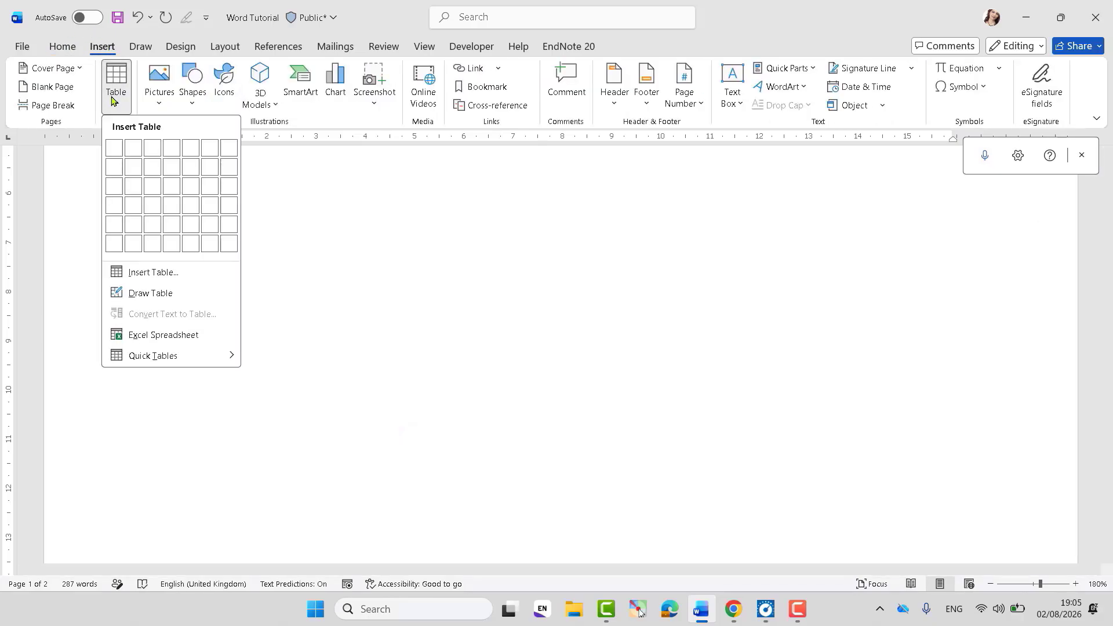
left_click(133, 168)
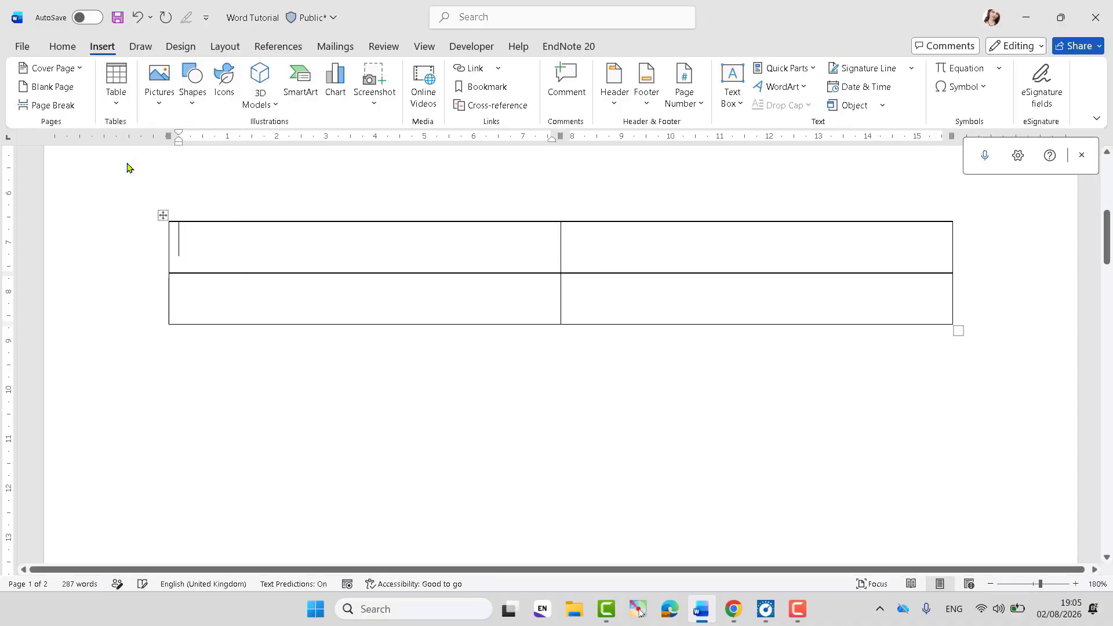
left_click(225, 219)
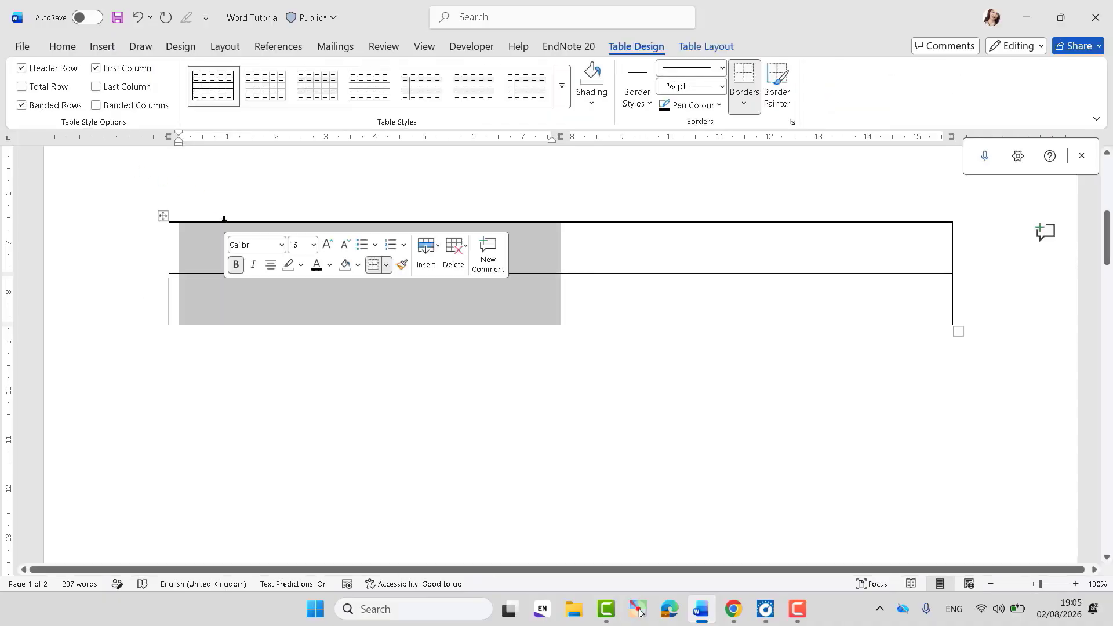
right_click(224, 219)
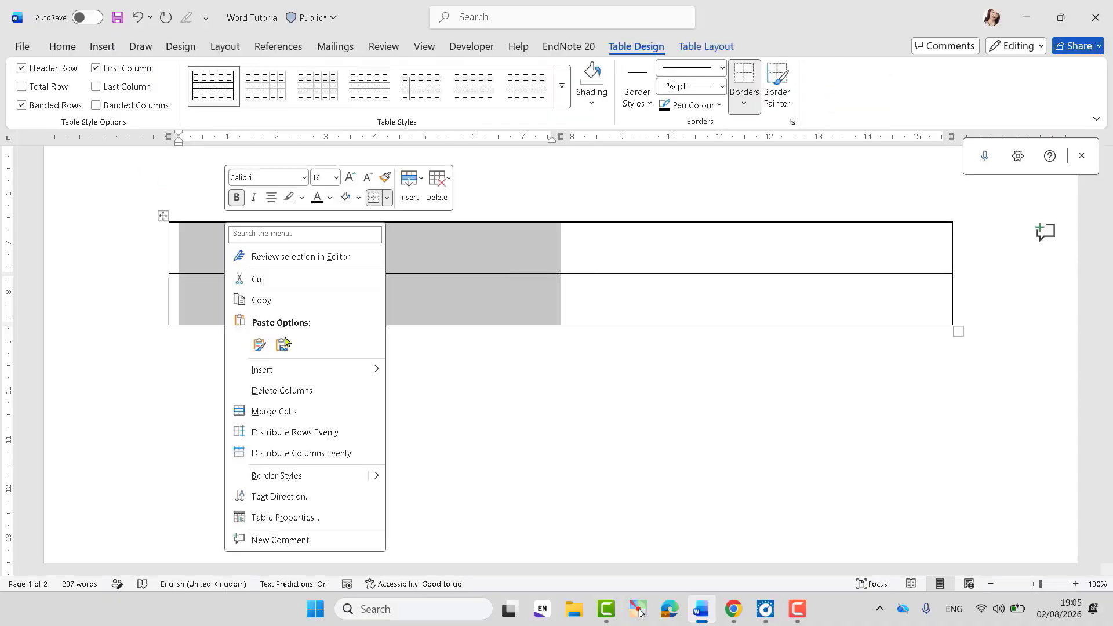
left_click(308, 390)
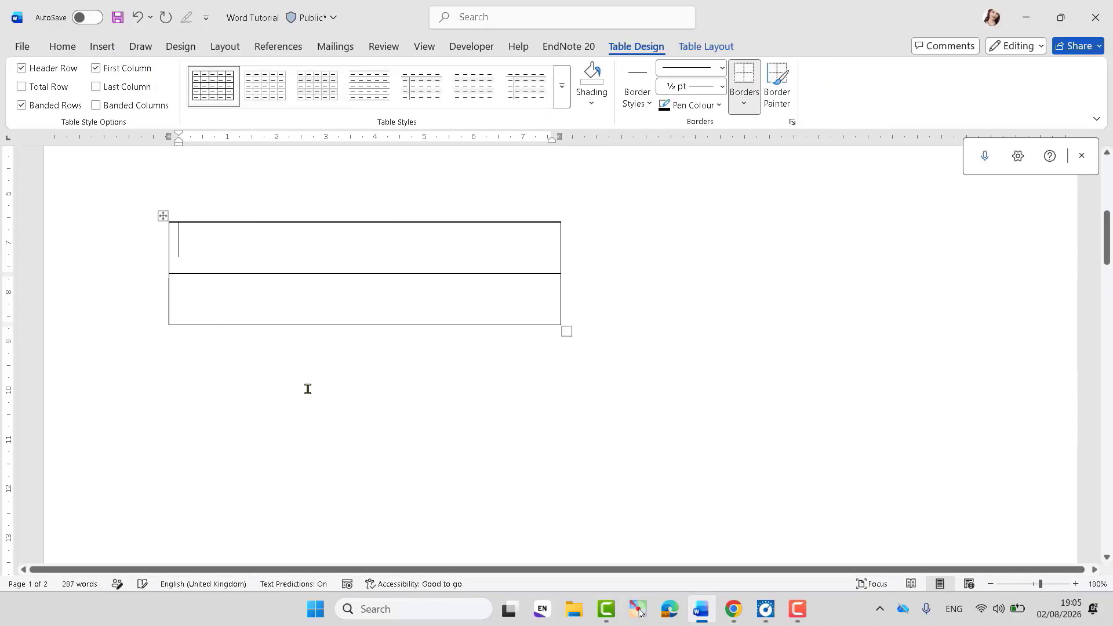
Step: Select the table's first row and examine the commands for inserting and deleting rows and columns
left_click(159, 251)
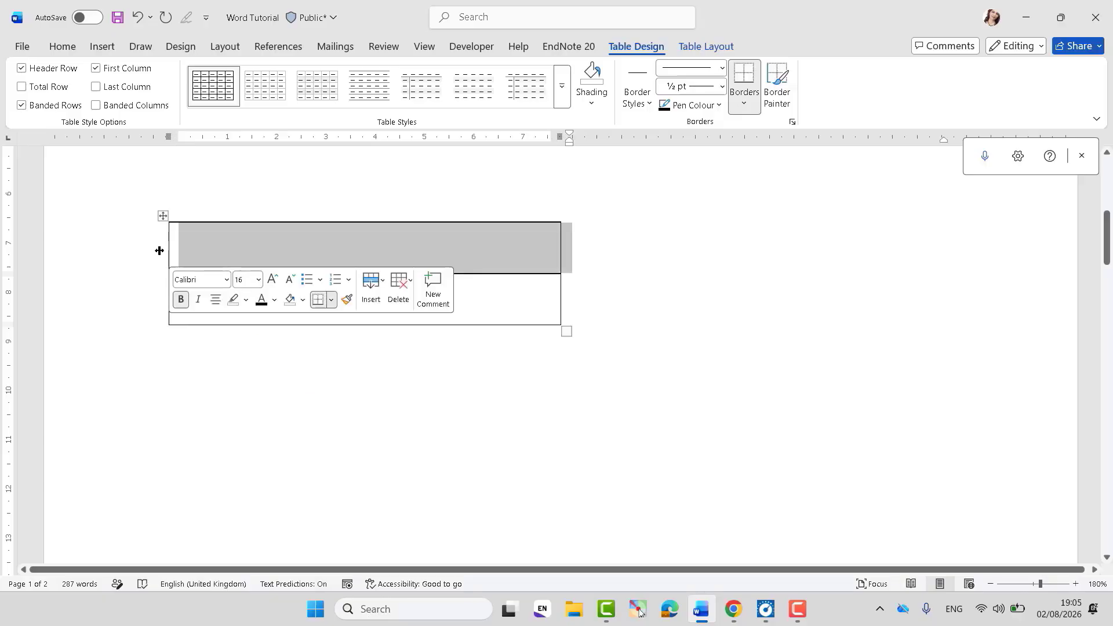
right_click(159, 250)
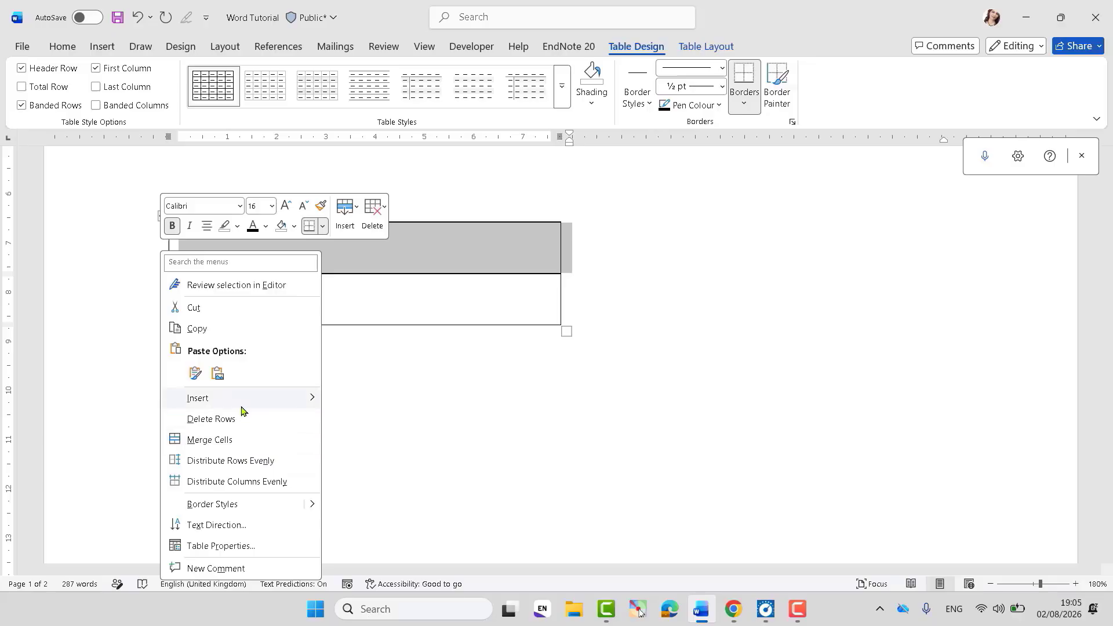
mouse_move(244, 409)
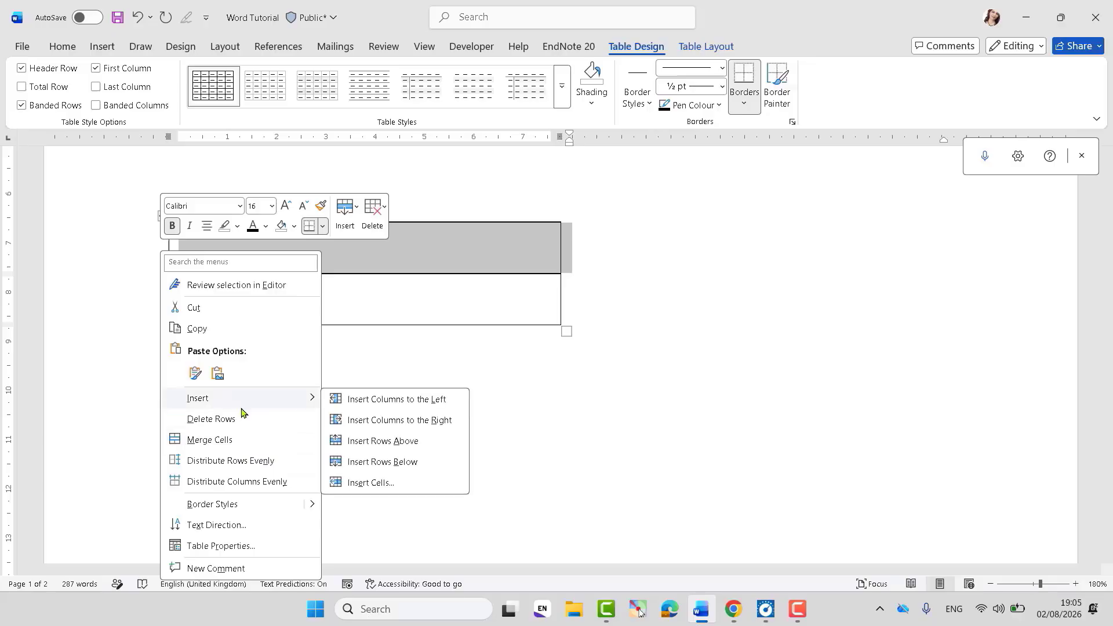
left_click(545, 388)
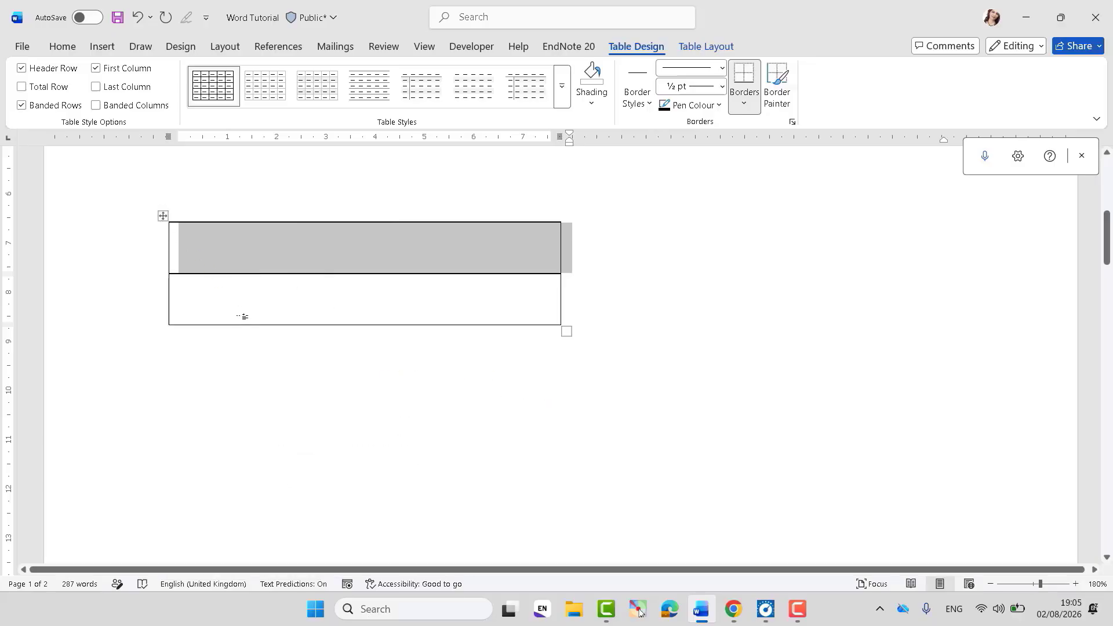
Step: Select the entire table and remove it from the page
left_click(163, 217)
key("Delete")
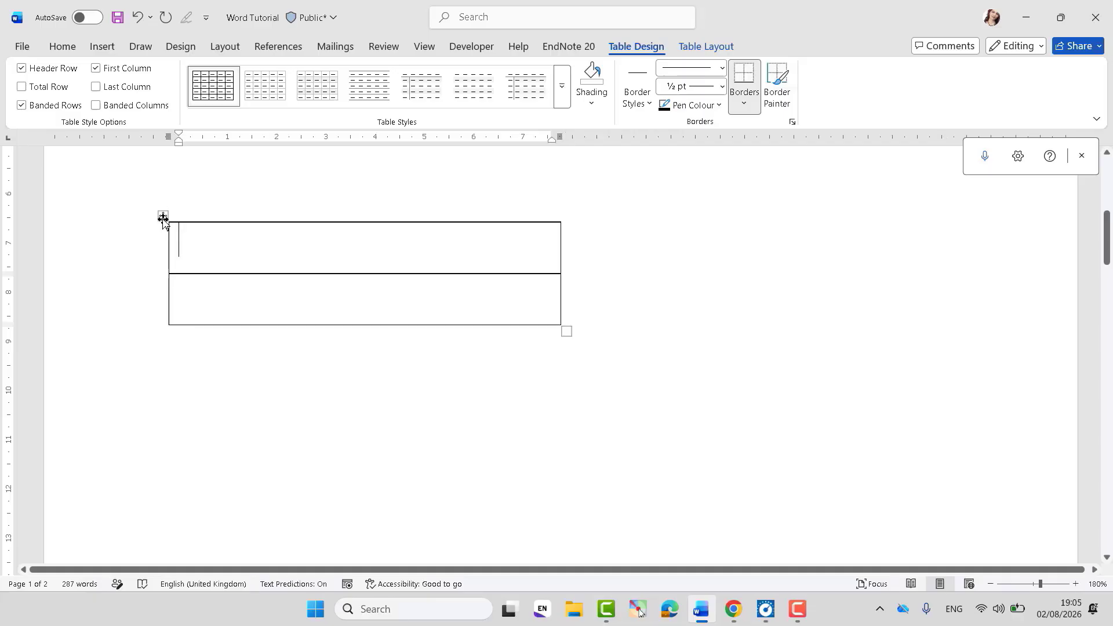
left_click(163, 218)
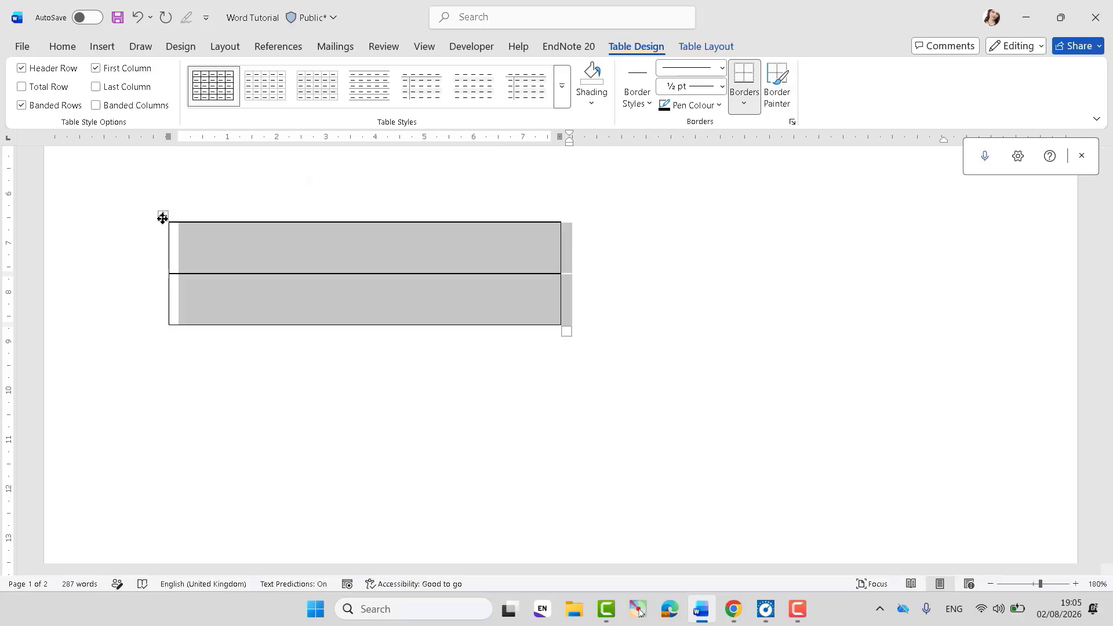
key("BackSpace")
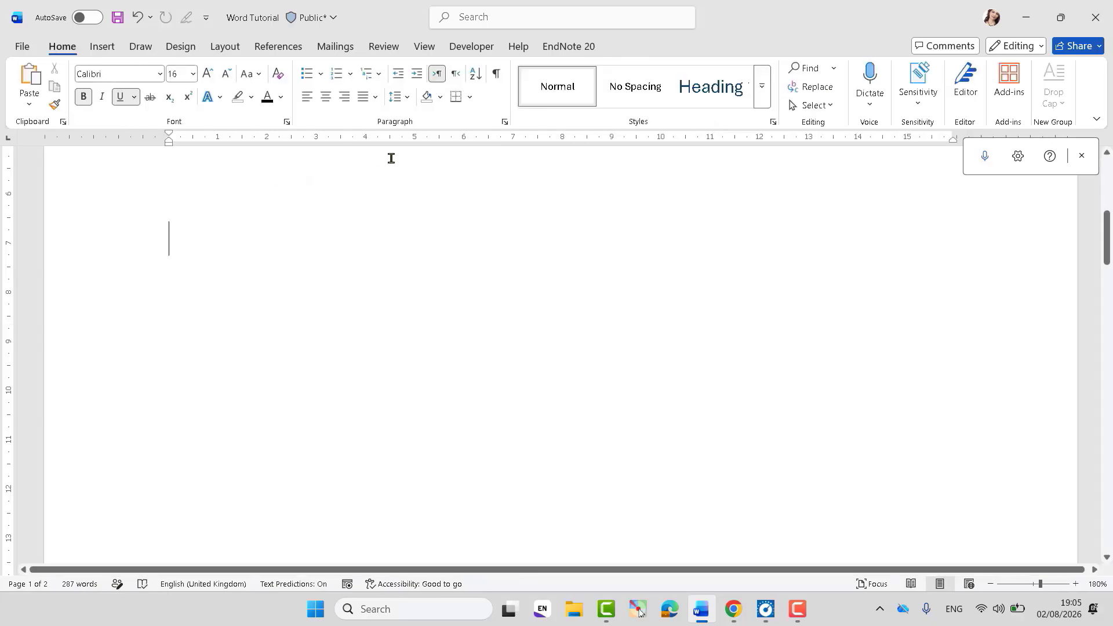
Step: Draw a thought-bubble cloud call-out about 5.34 cm wide and 2.89 cm high on the blank page area, and extend its tail down to the left
left_click(103, 46)
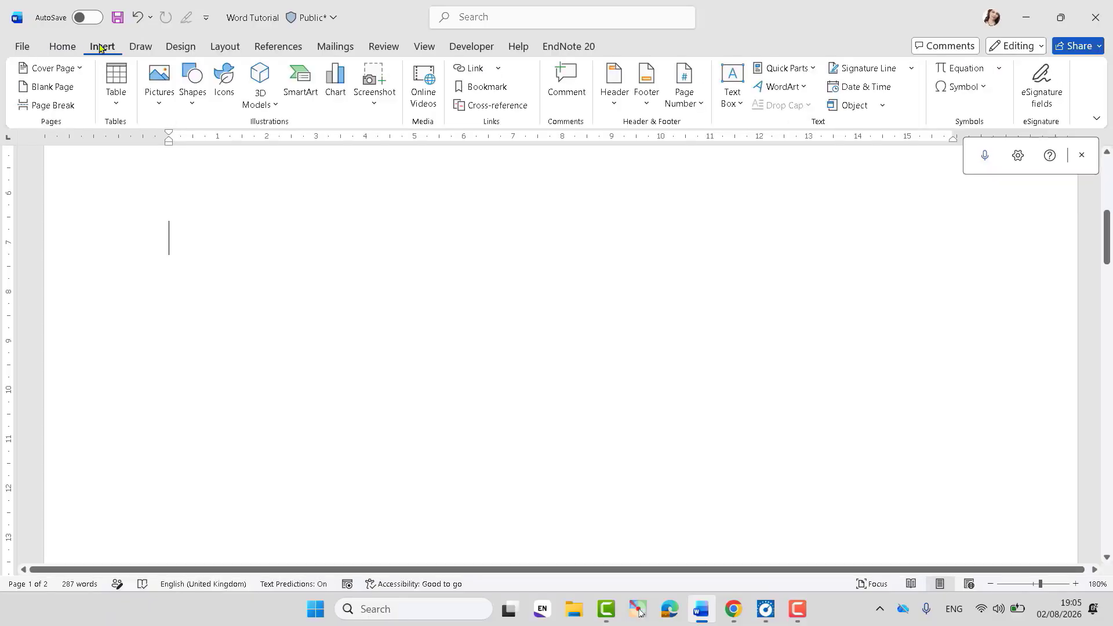
left_click(193, 95)
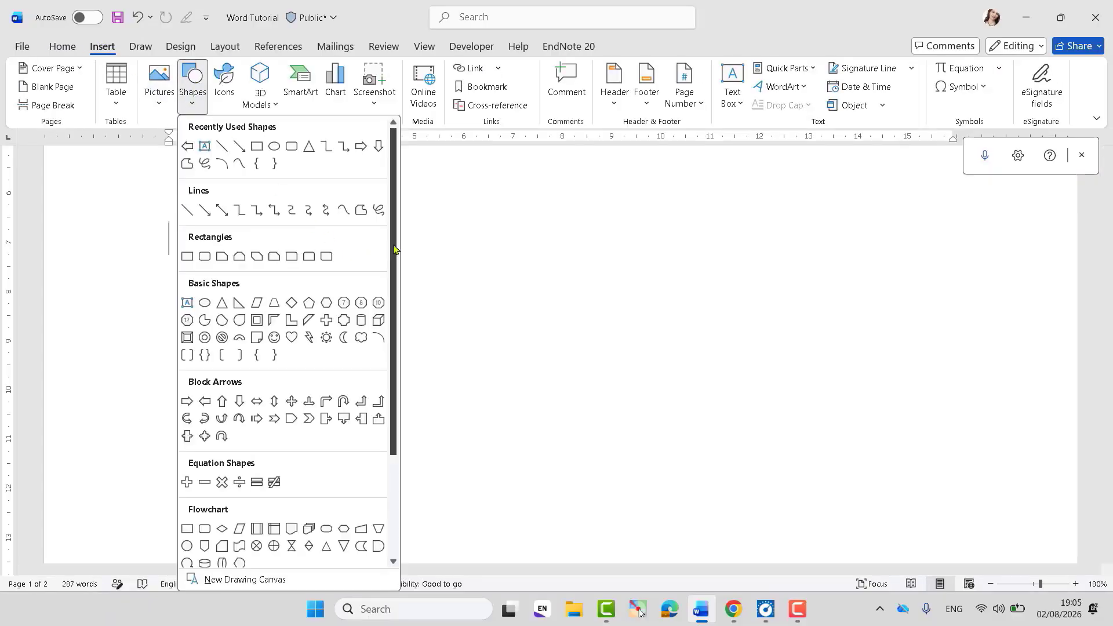
left_click_drag(394, 250, 396, 367)
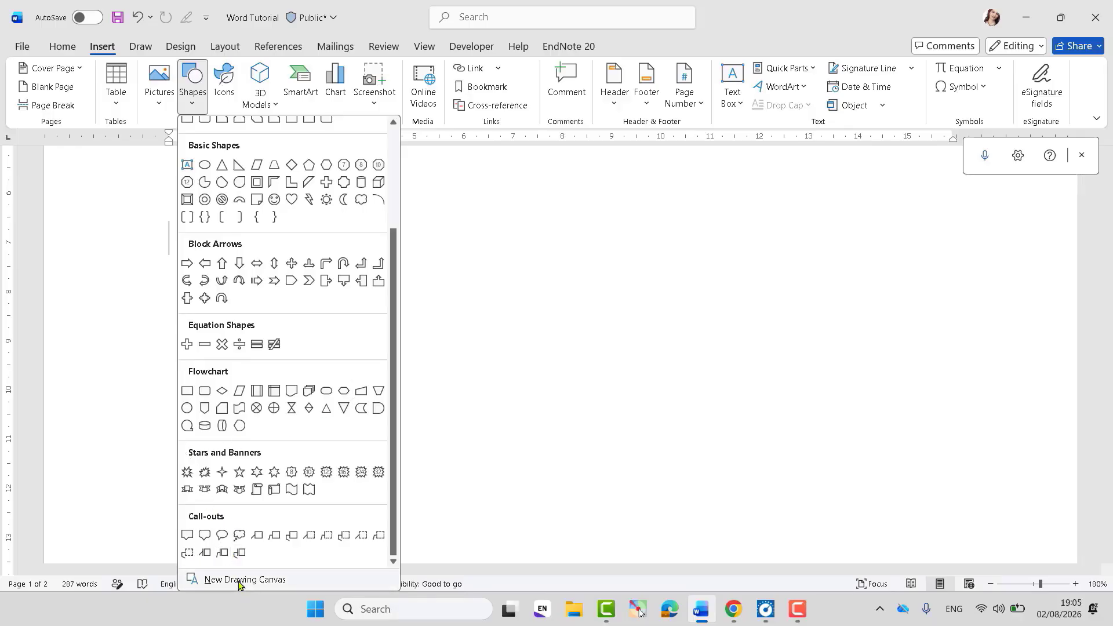
left_click(239, 536)
left_click_drag(407, 377, 671, 235)
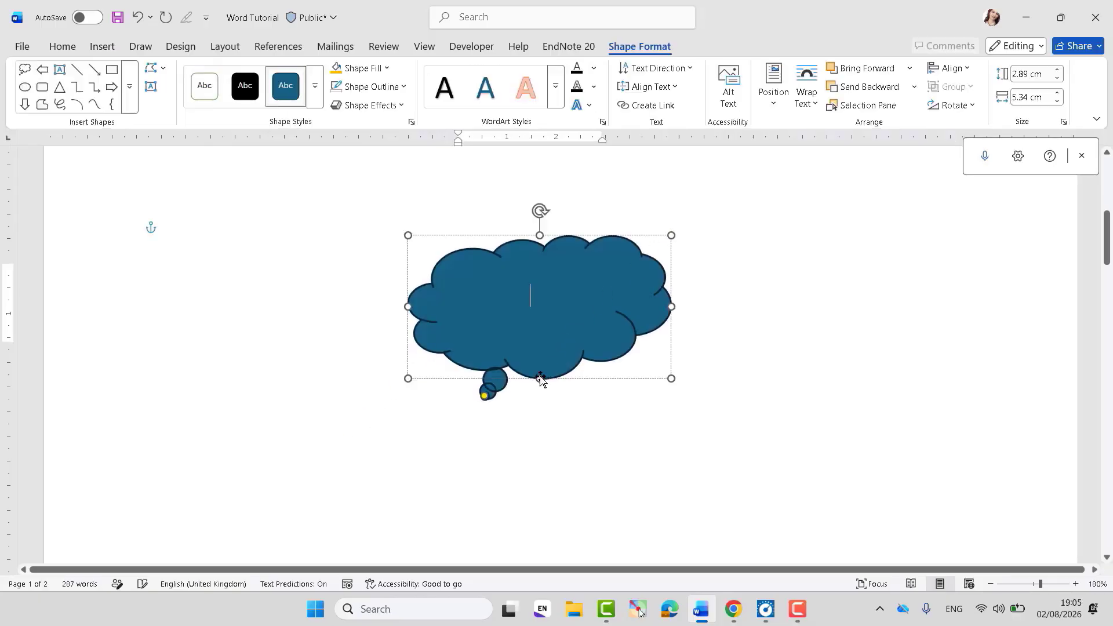
left_click_drag(484, 396, 398, 417)
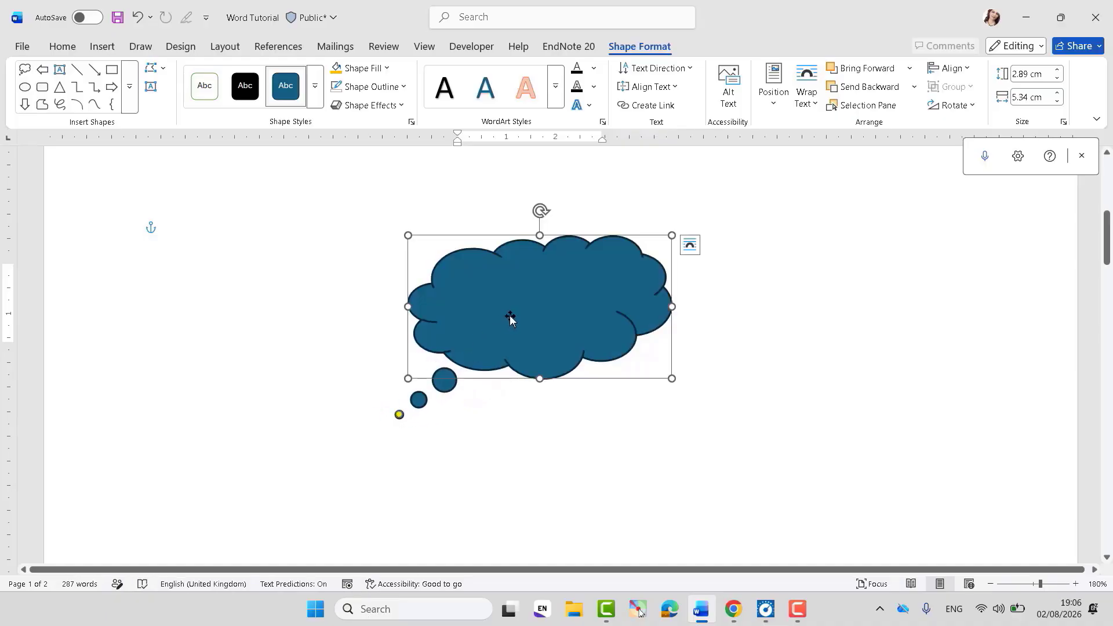
left_click(651, 452)
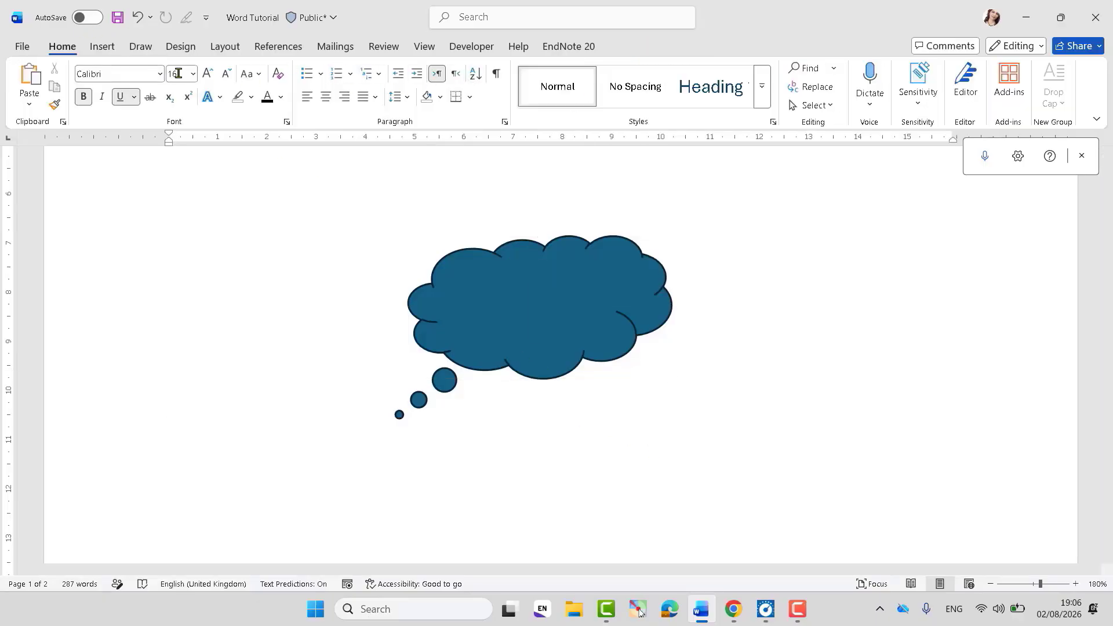
Step: Fill the cloud call-out with the near-black shade from the additional colours
left_click(481, 284)
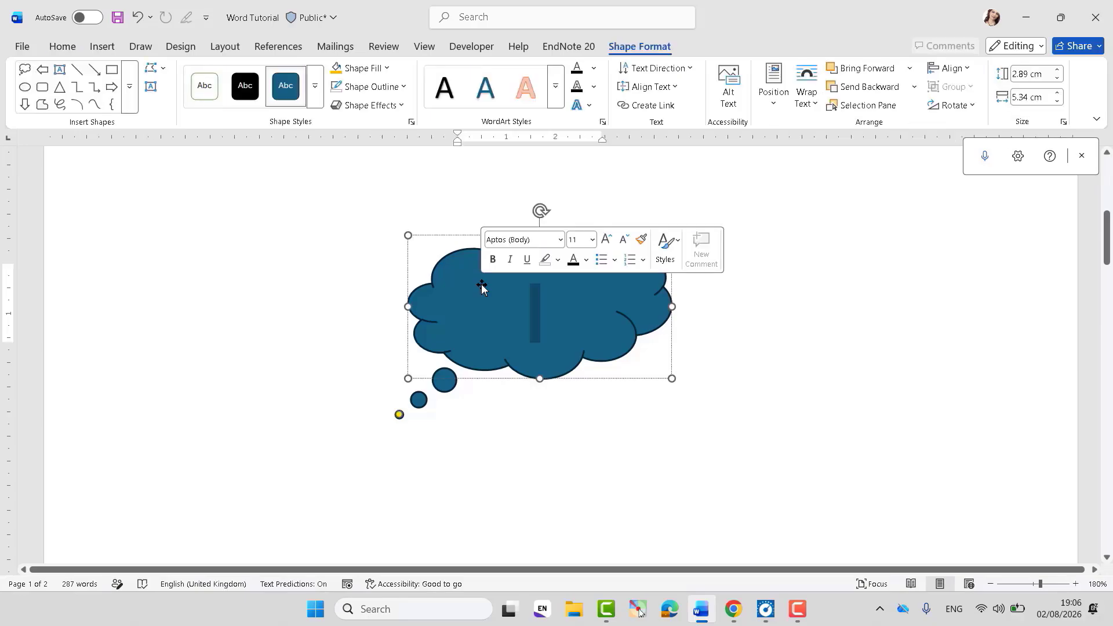
left_click(315, 87)
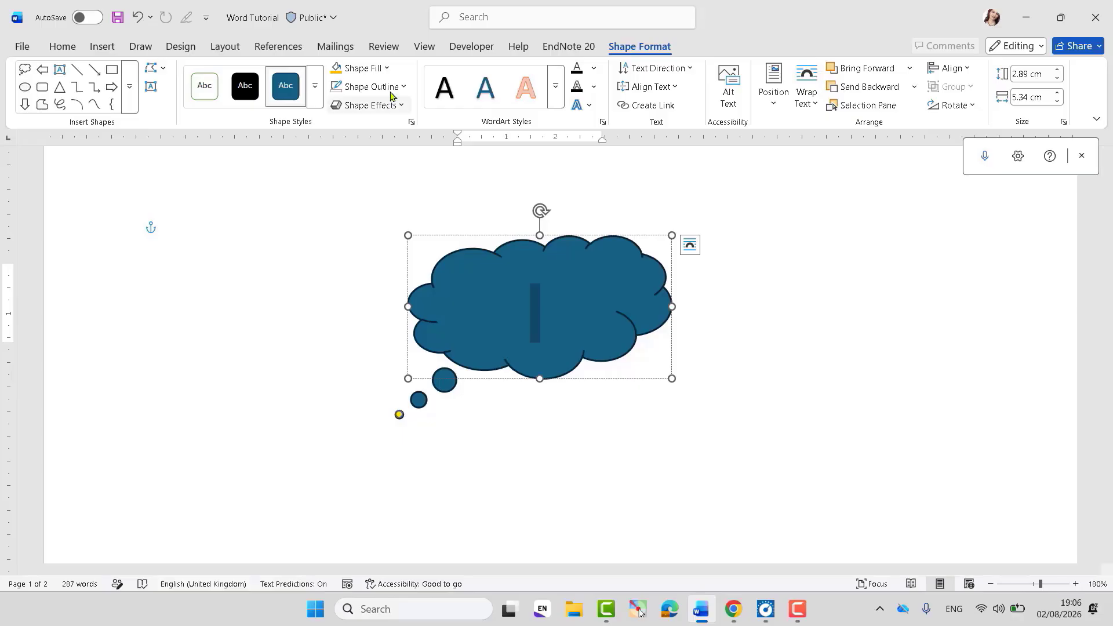
left_click(386, 68)
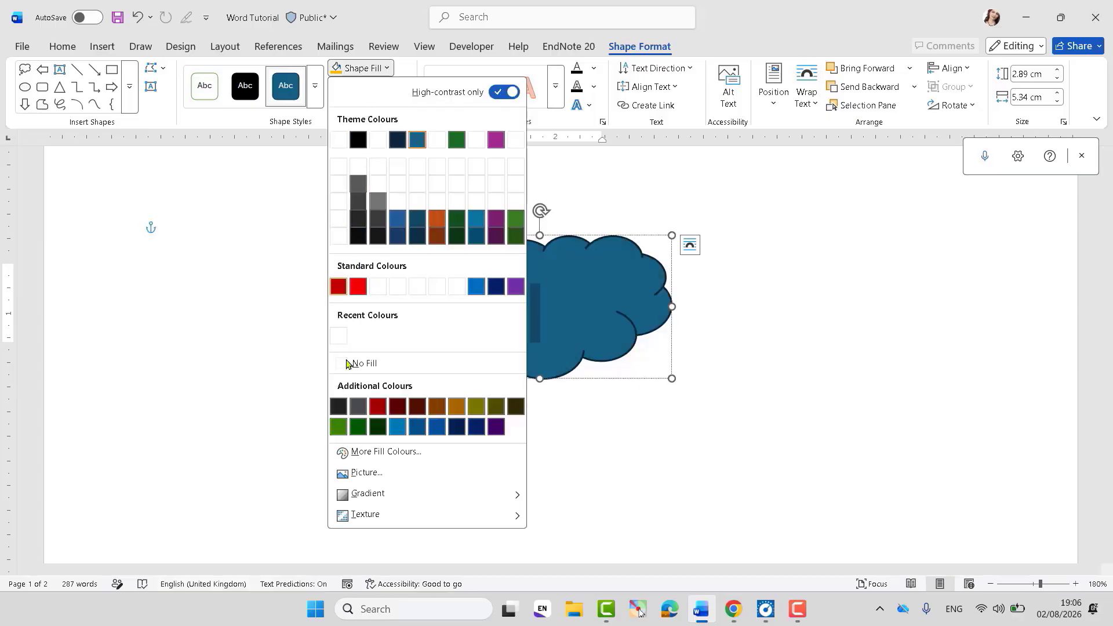
left_click(340, 412)
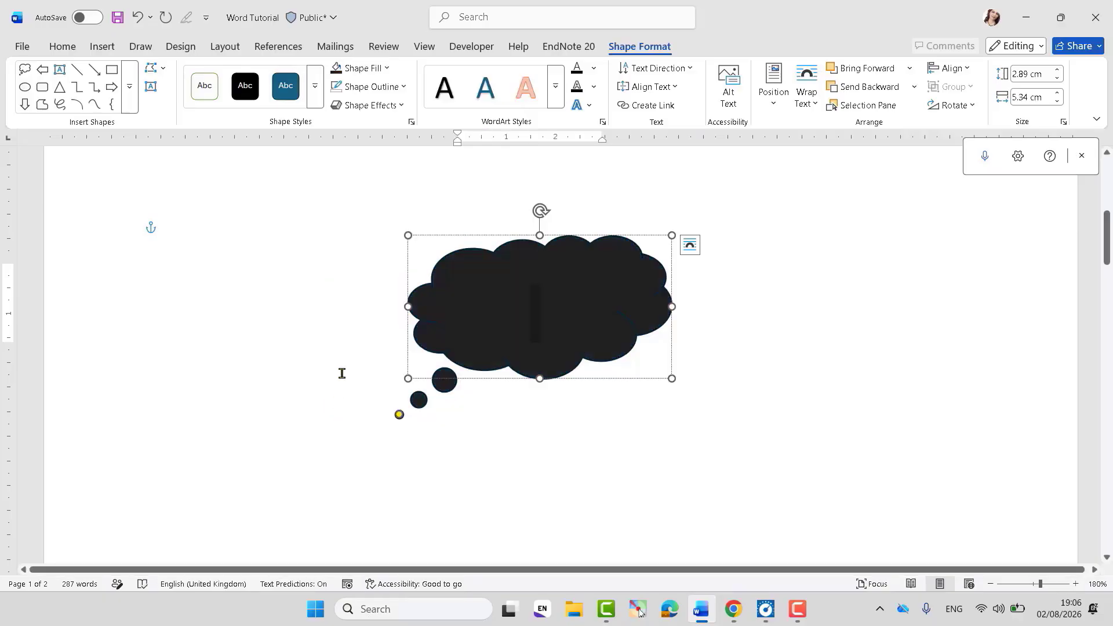
left_click(352, 327)
left_click(433, 301)
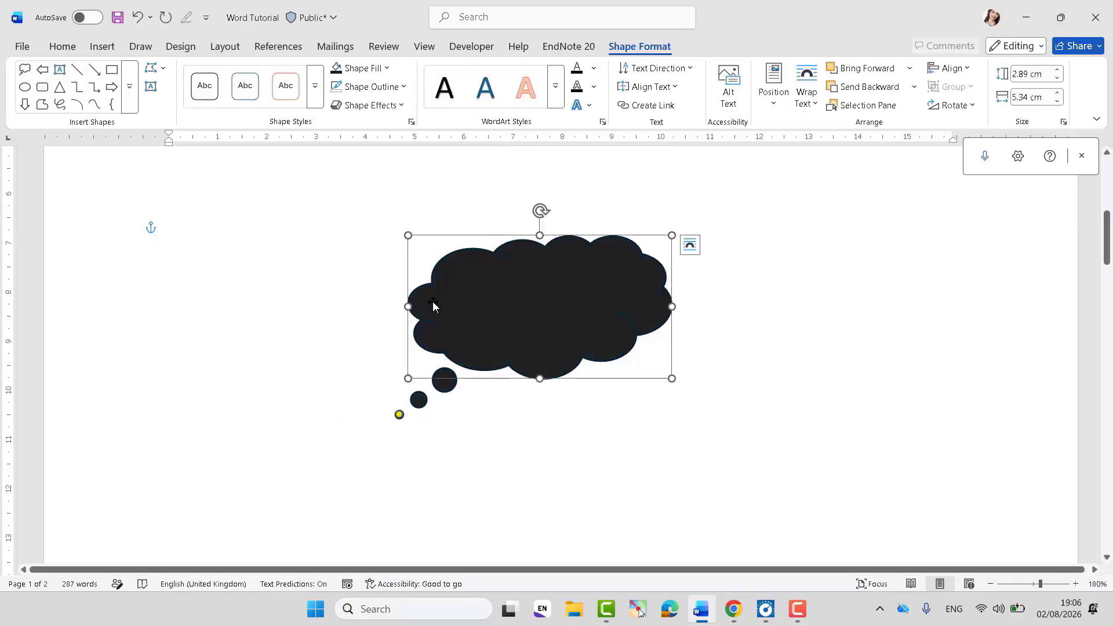
Step: Fill the cloud call-out with green from the additional colours and give it a standard red outline
left_click(386, 68)
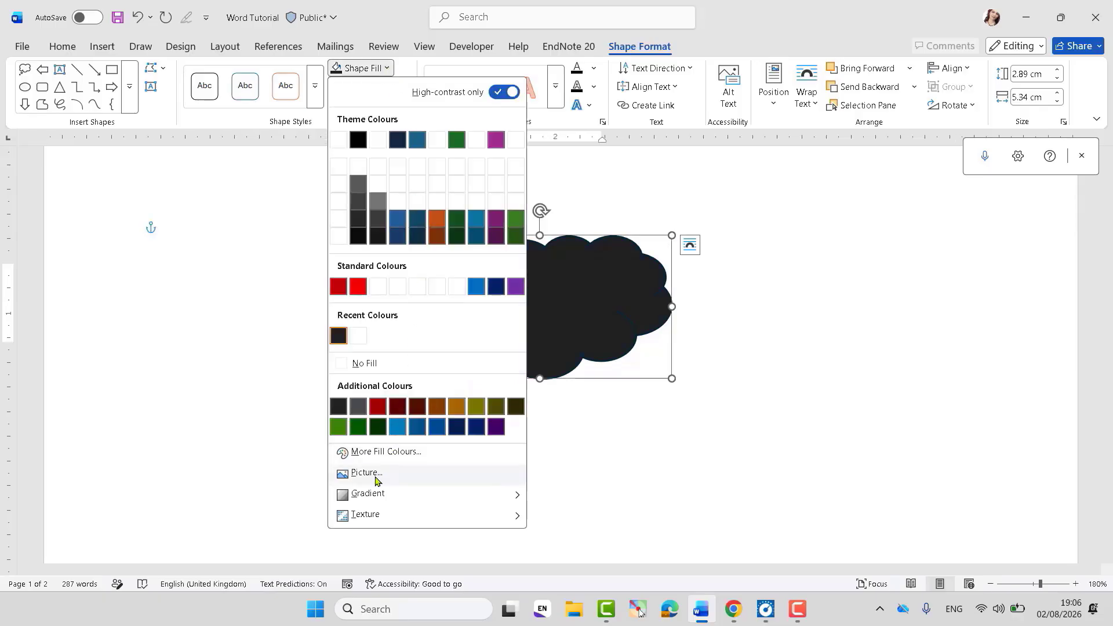
mouse_move(374, 496)
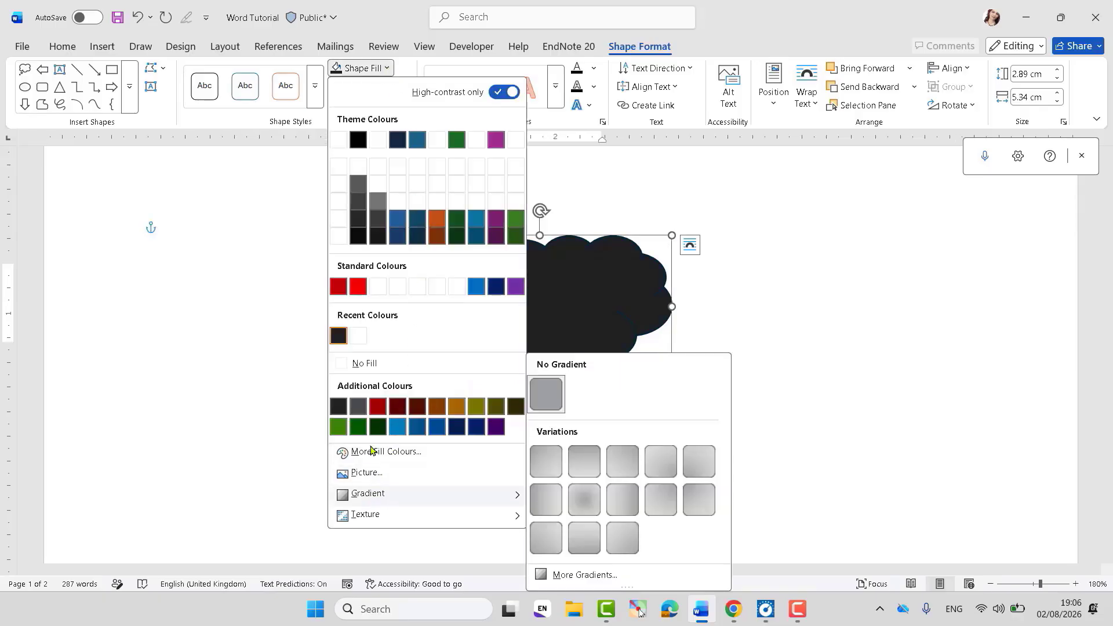
left_click(338, 429)
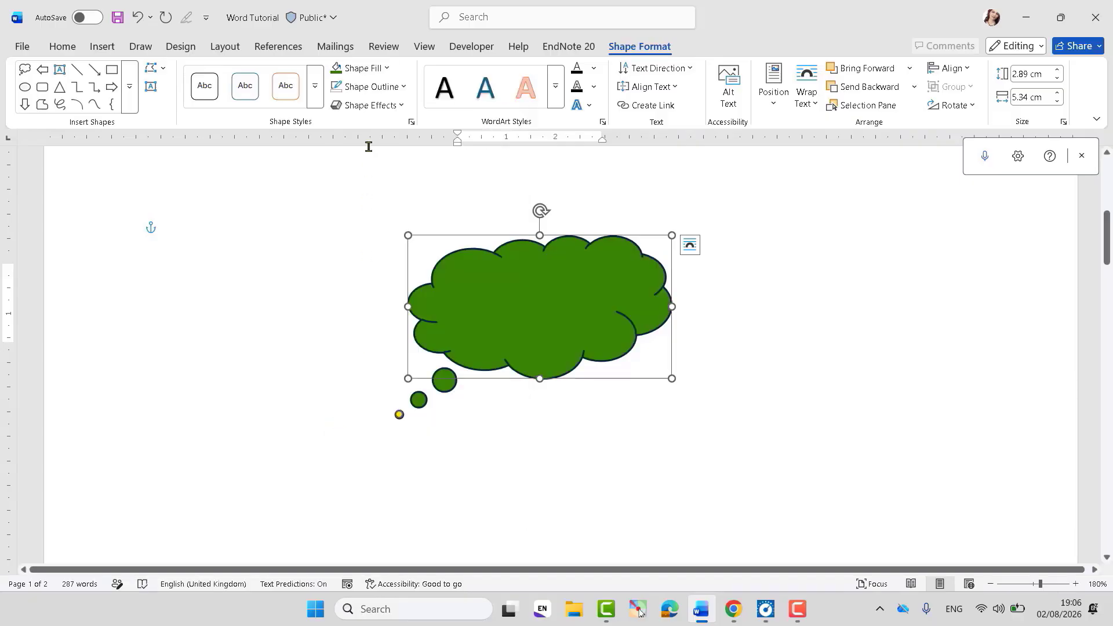
left_click(404, 88)
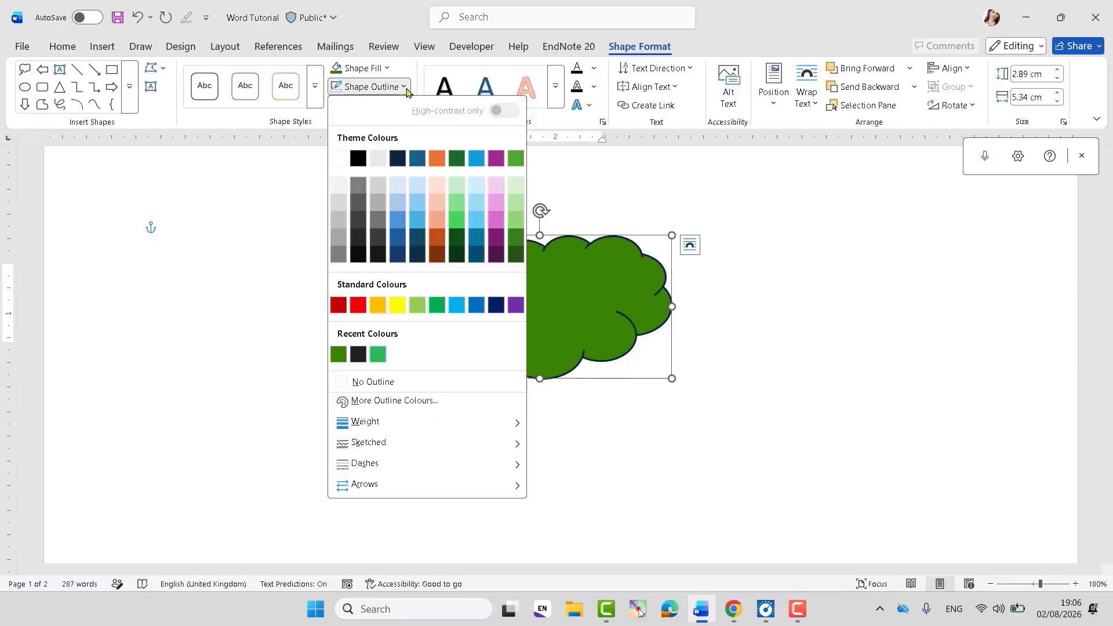
left_click(357, 305)
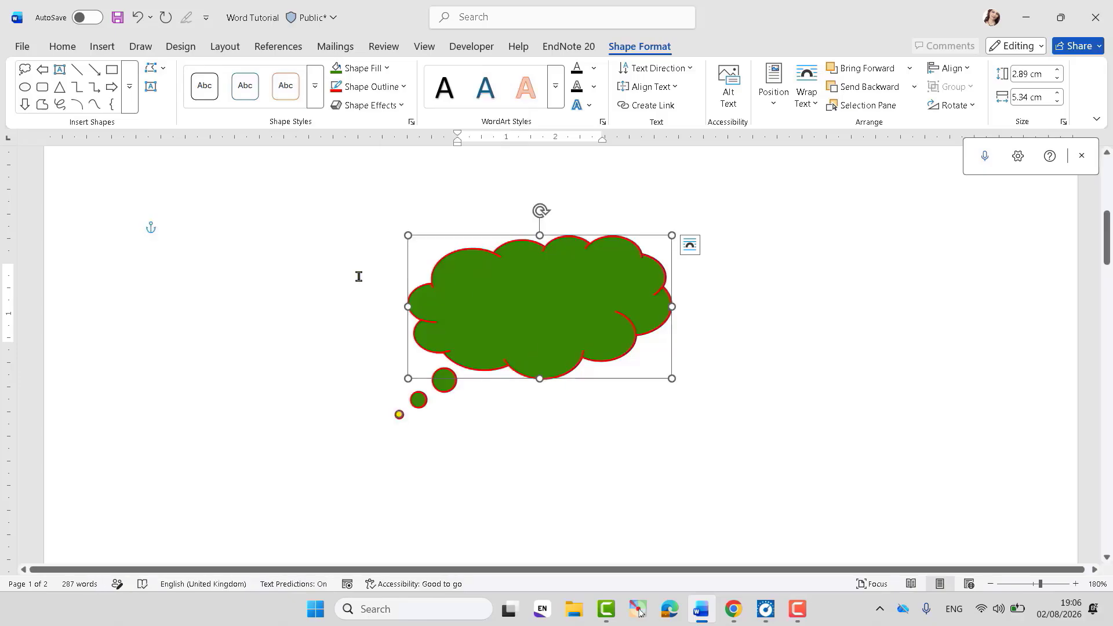
Step: Apply a light green gradient radiating from the centre to the cloud call-out, and add the smallest orange glow around it
left_click(388, 68)
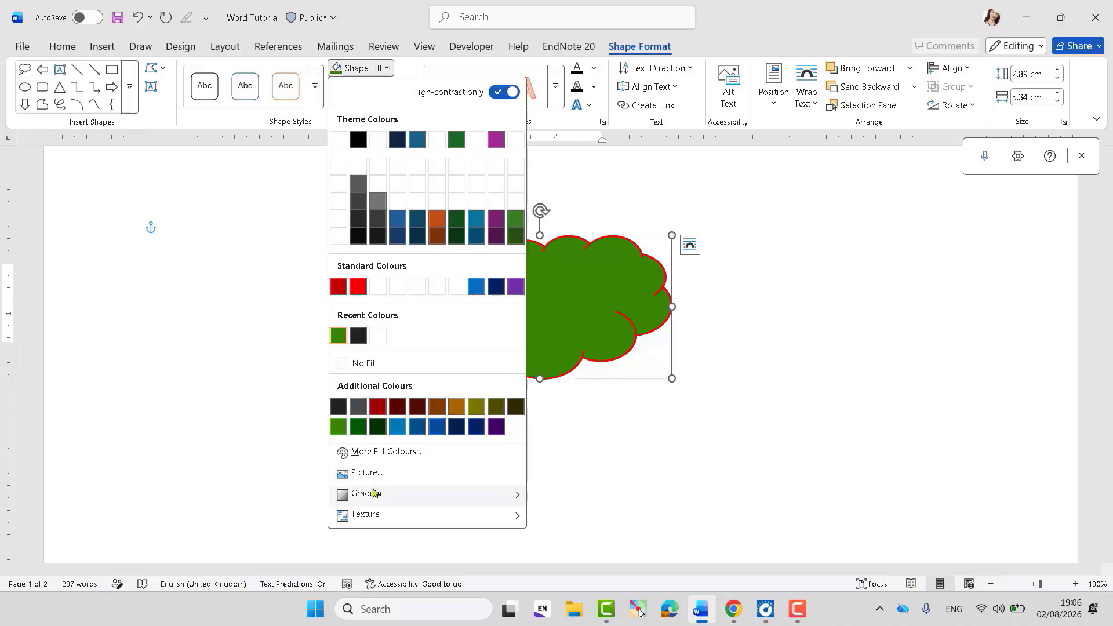
mouse_move(373, 492)
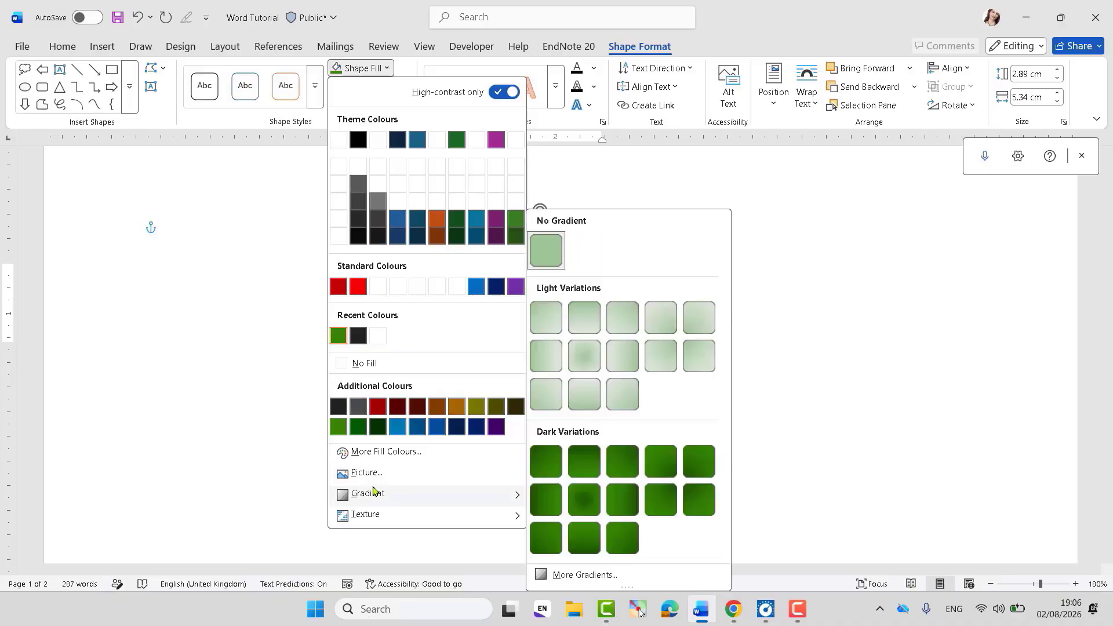
left_click(589, 368)
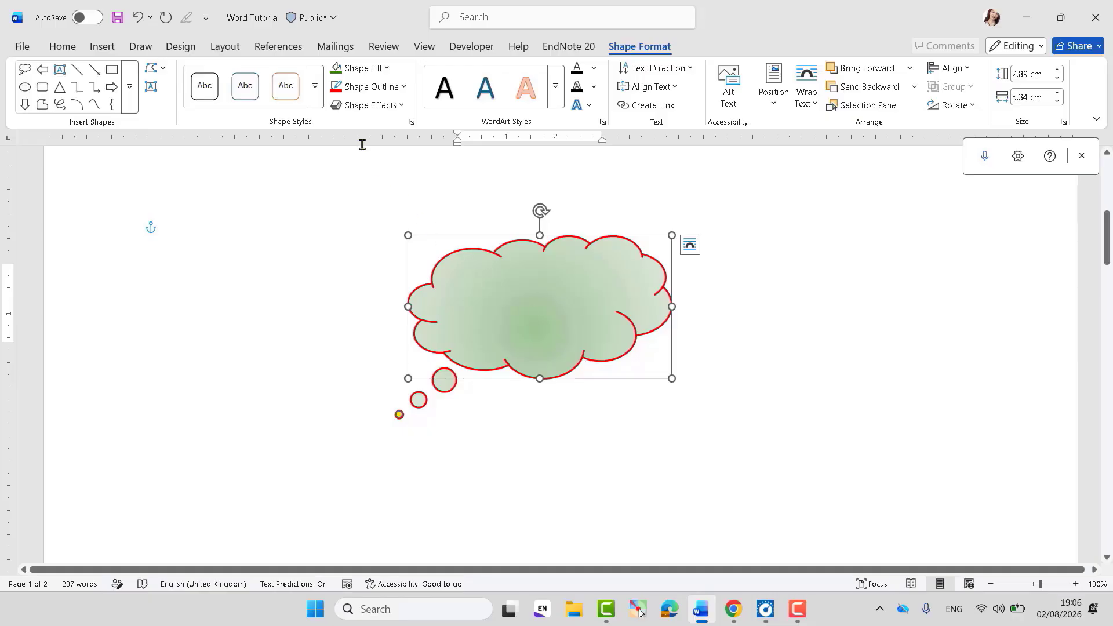
left_click(404, 106)
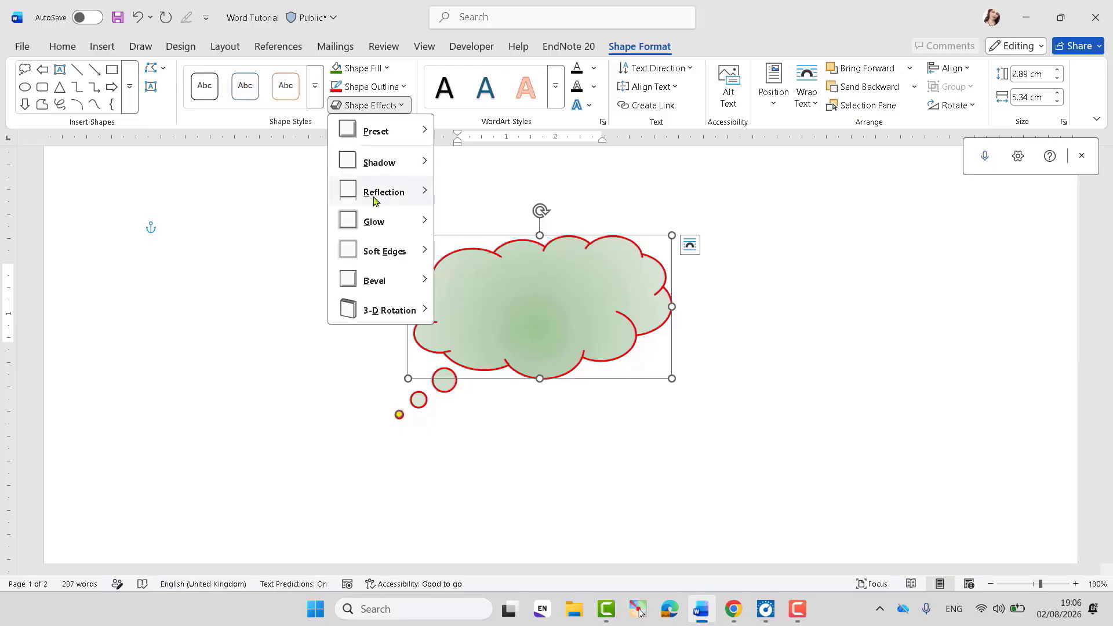
mouse_move(400, 221)
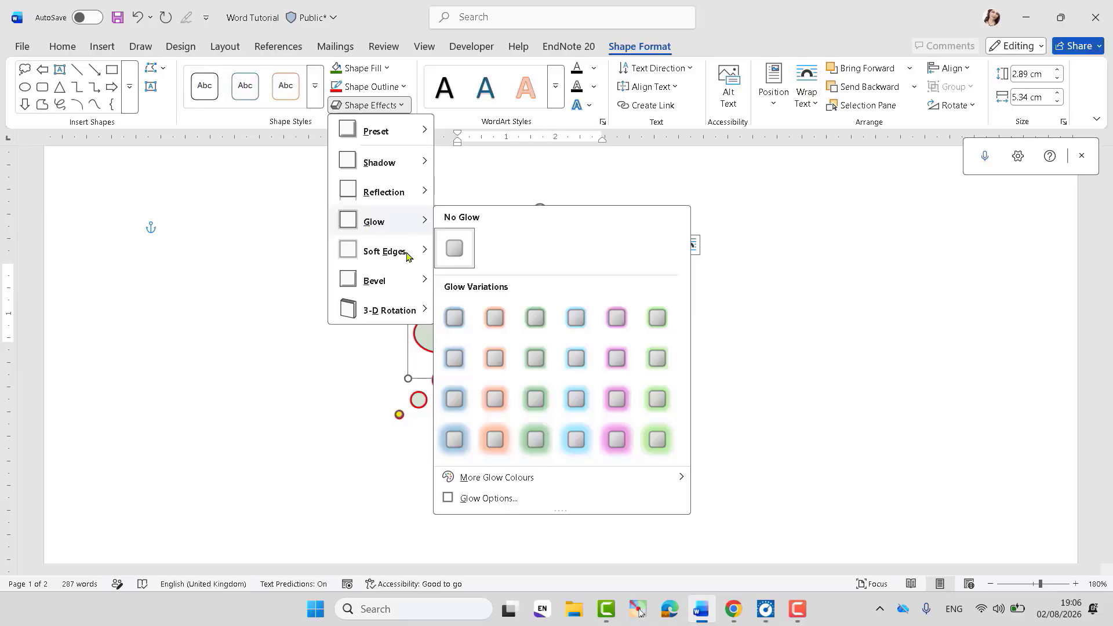
left_click(502, 320)
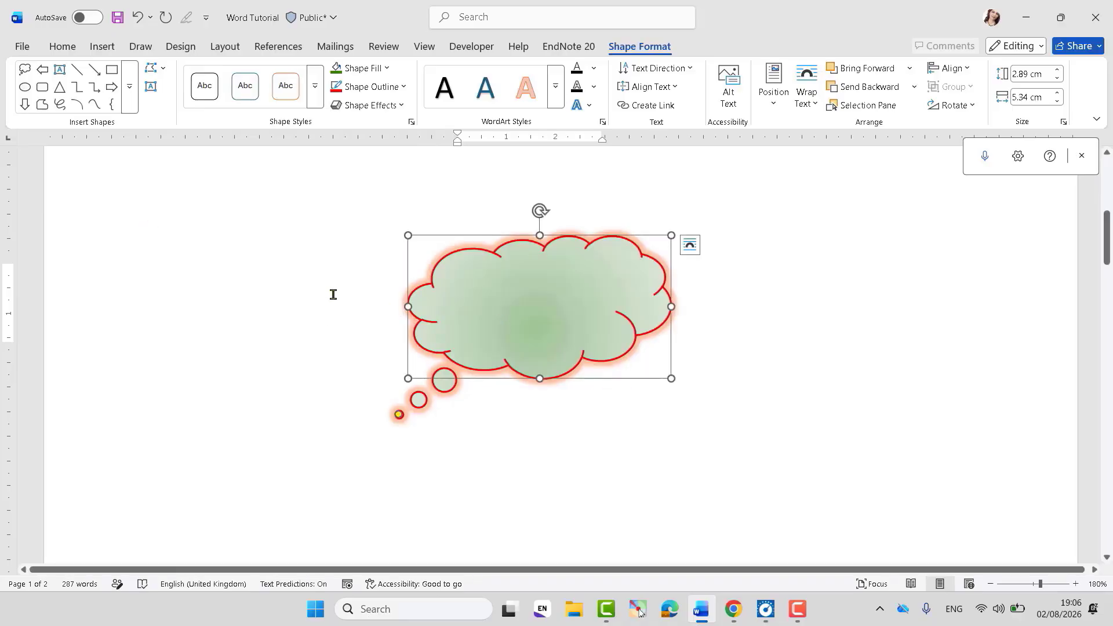
Step: Insert the stock image of a boy holding up a toy plane, from the People category, in the empty paragraph beside the cloud call-out
left_click(333, 295)
left_click(108, 51)
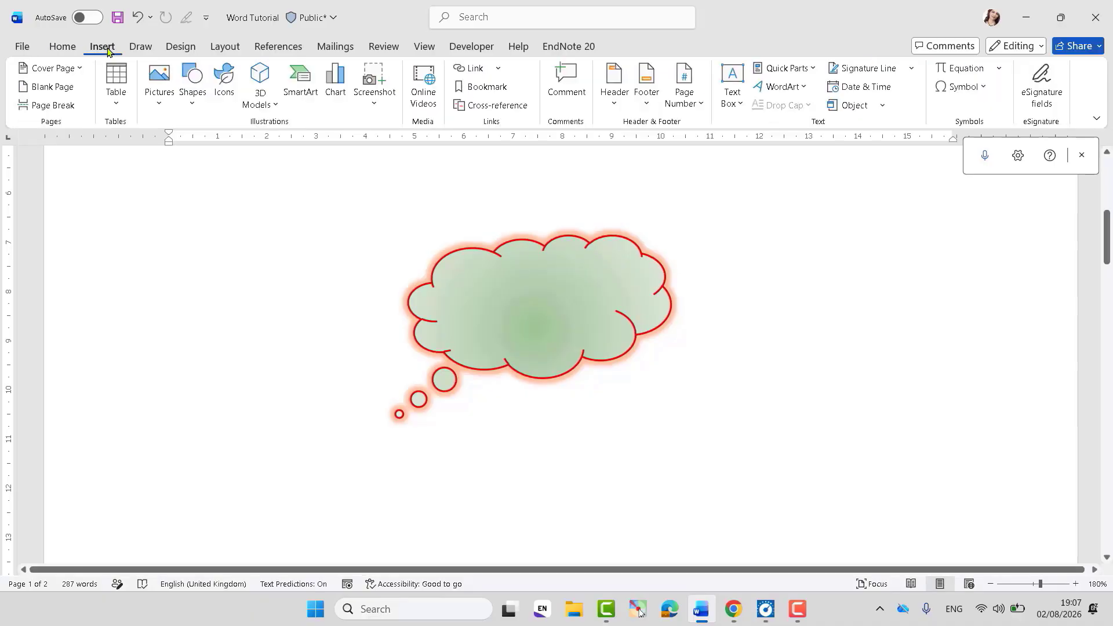
left_click(156, 107)
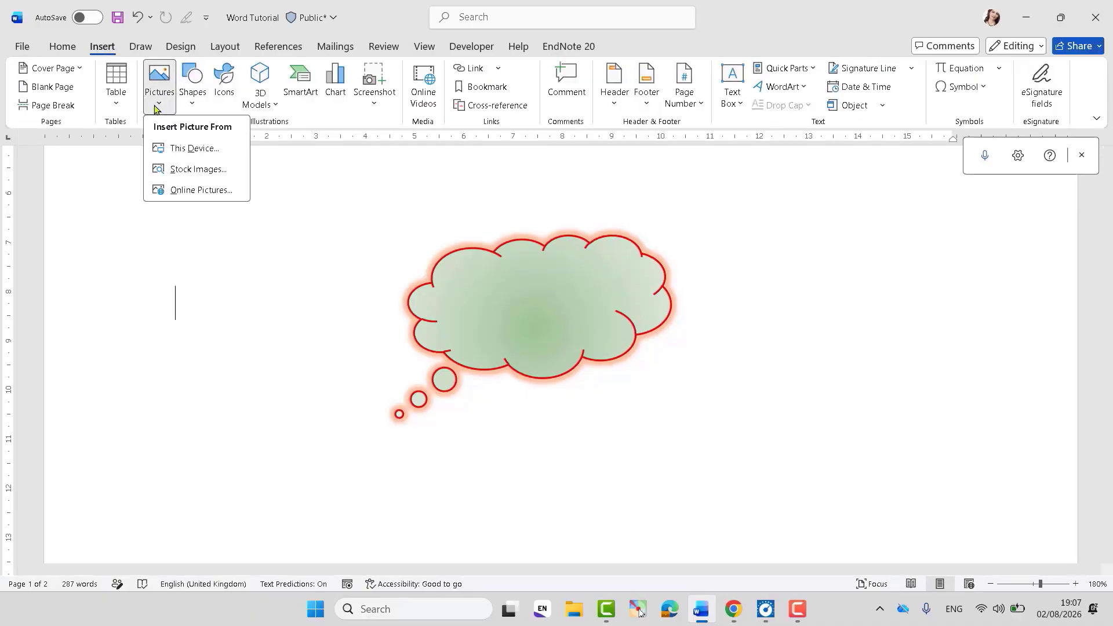
left_click(184, 170)
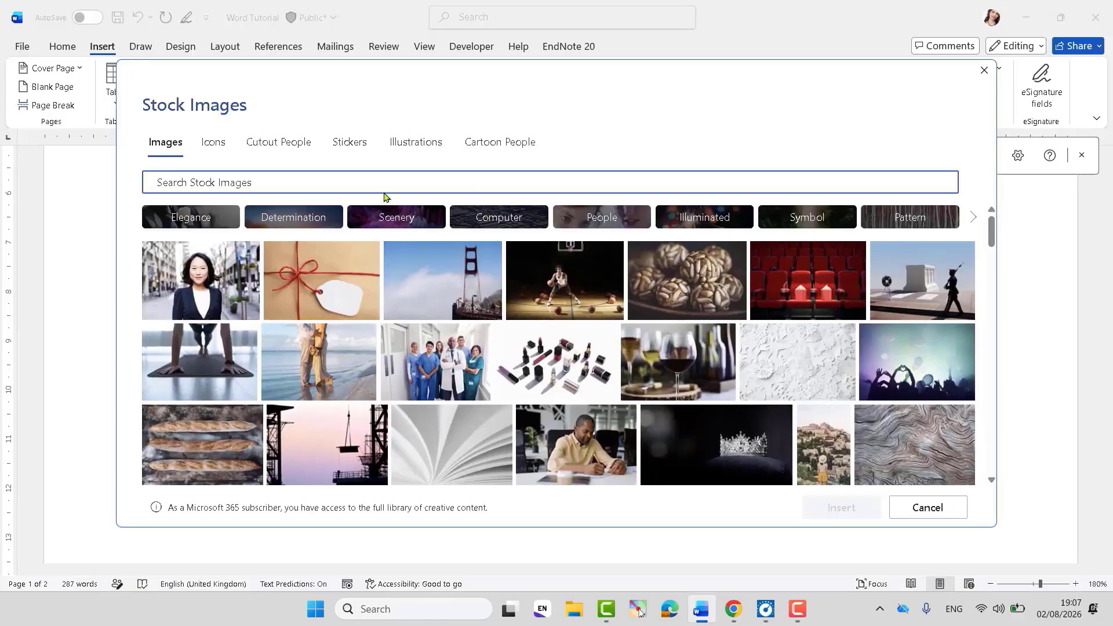
left_click(807, 218)
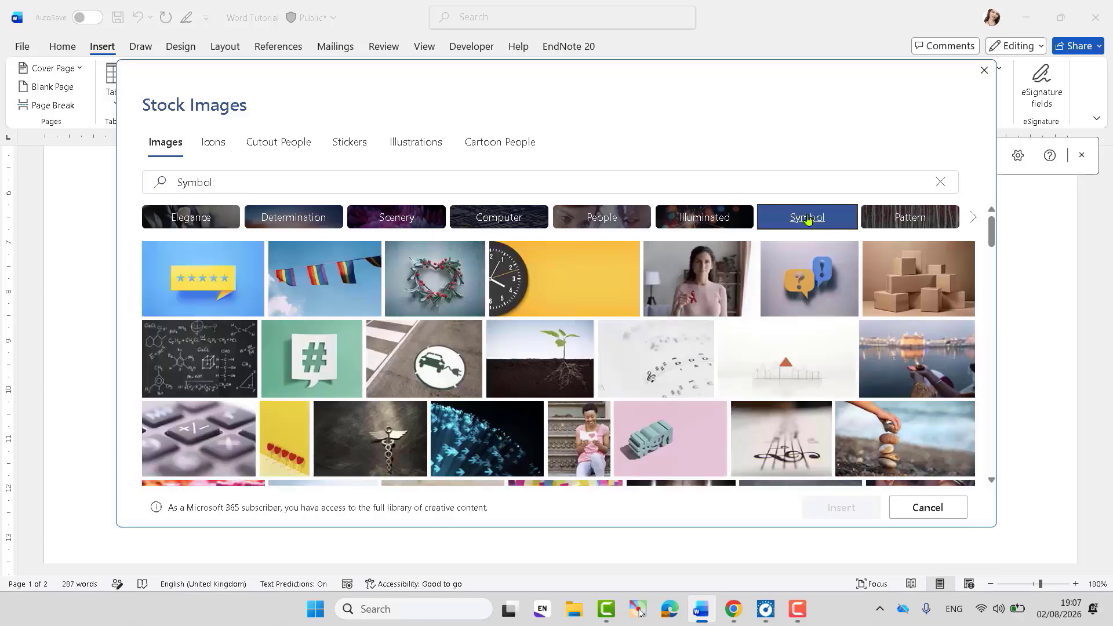
left_click(602, 217)
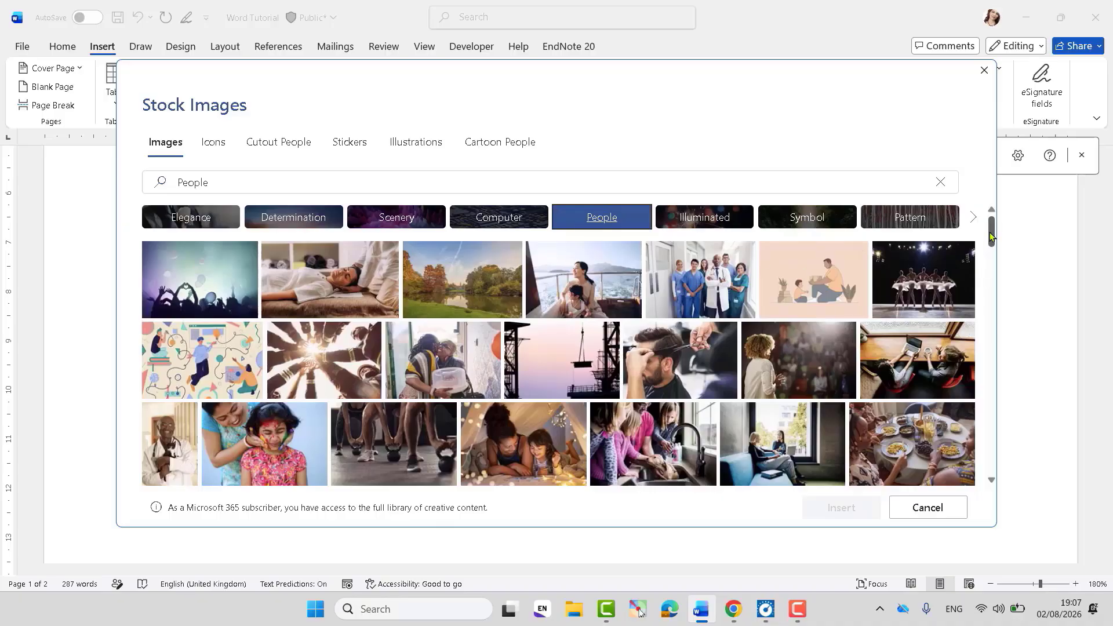
left_click_drag(992, 223, 1031, 364)
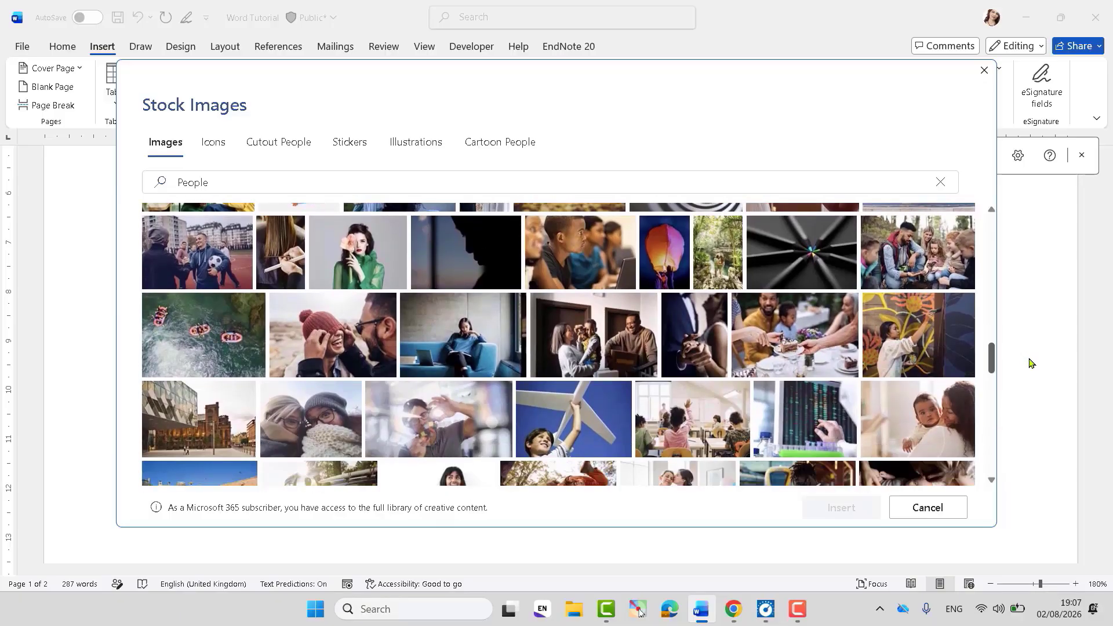
left_click(568, 428)
left_click(839, 508)
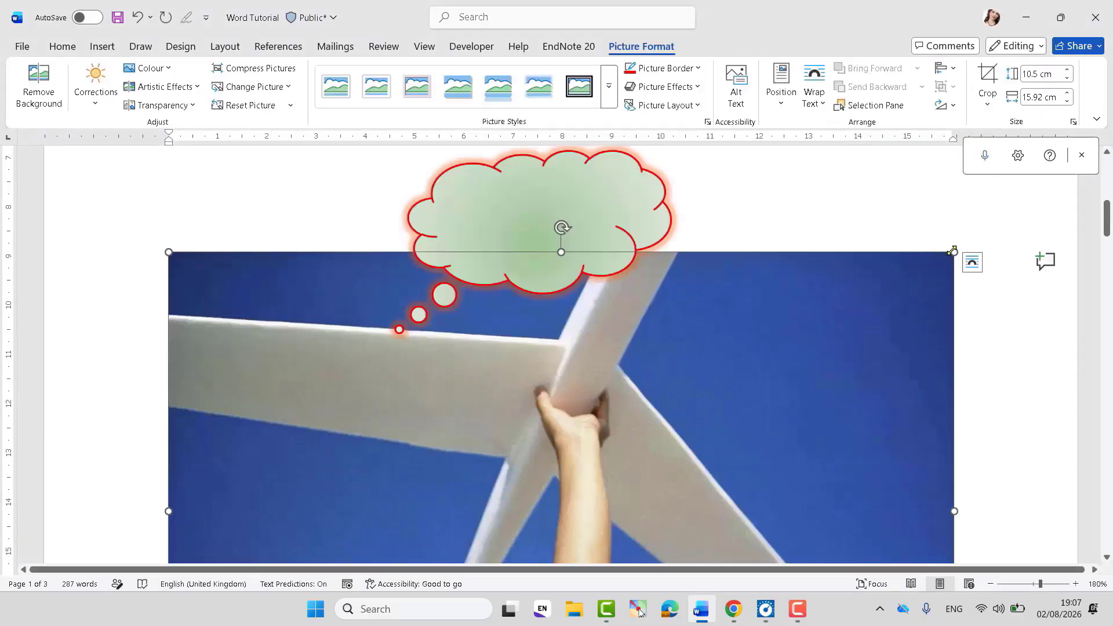
Step: Shrink the boy picture to about a third of its width, and place the cloud call-out beside it with its tail reaching towards the boy
left_click_drag(953, 251, 465, 475)
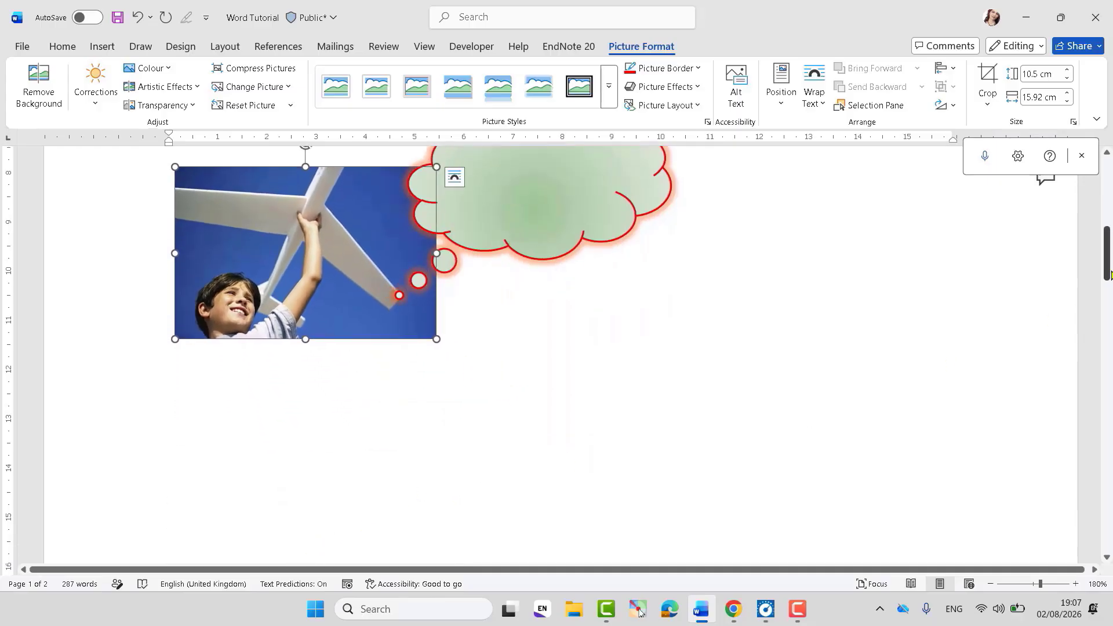
left_click_drag(1108, 276, 1108, 258)
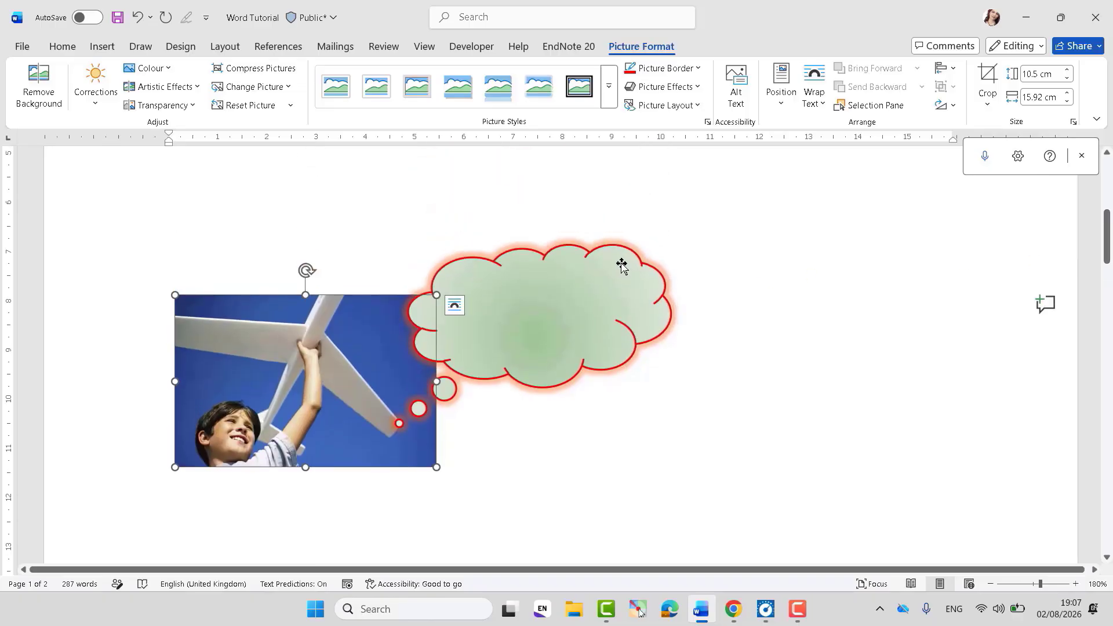
left_click_drag(620, 264, 682, 243)
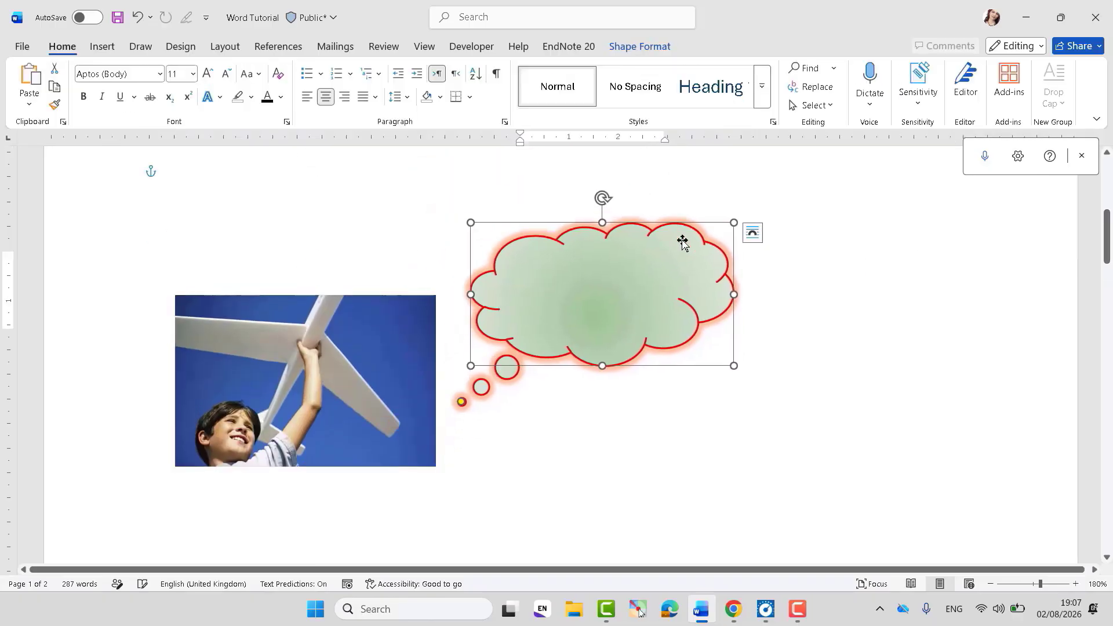
left_click_drag(461, 402, 339, 399)
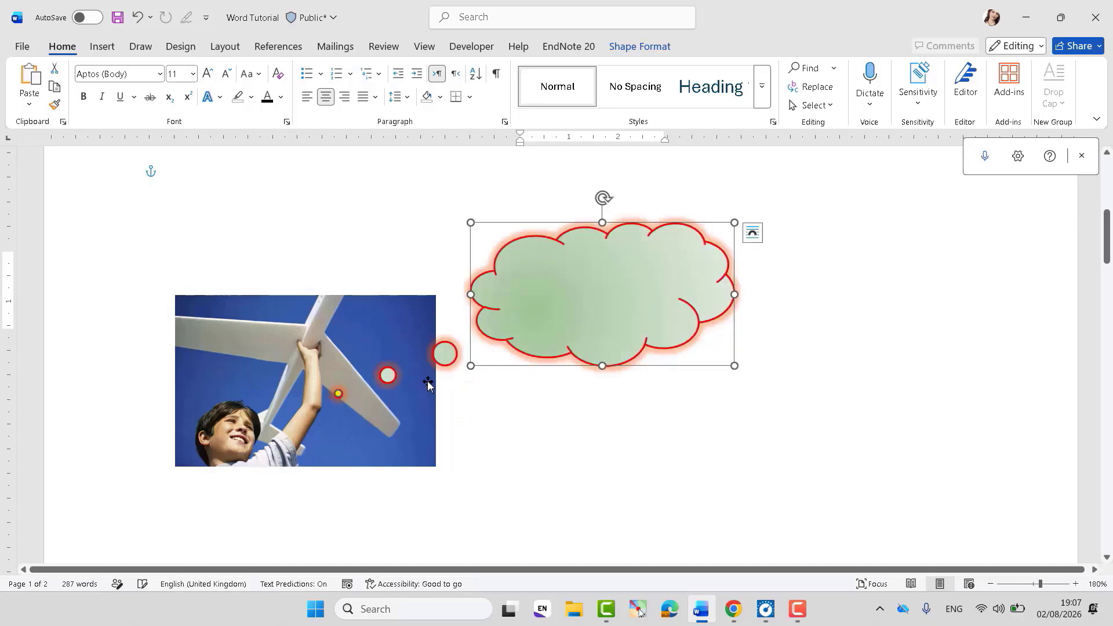
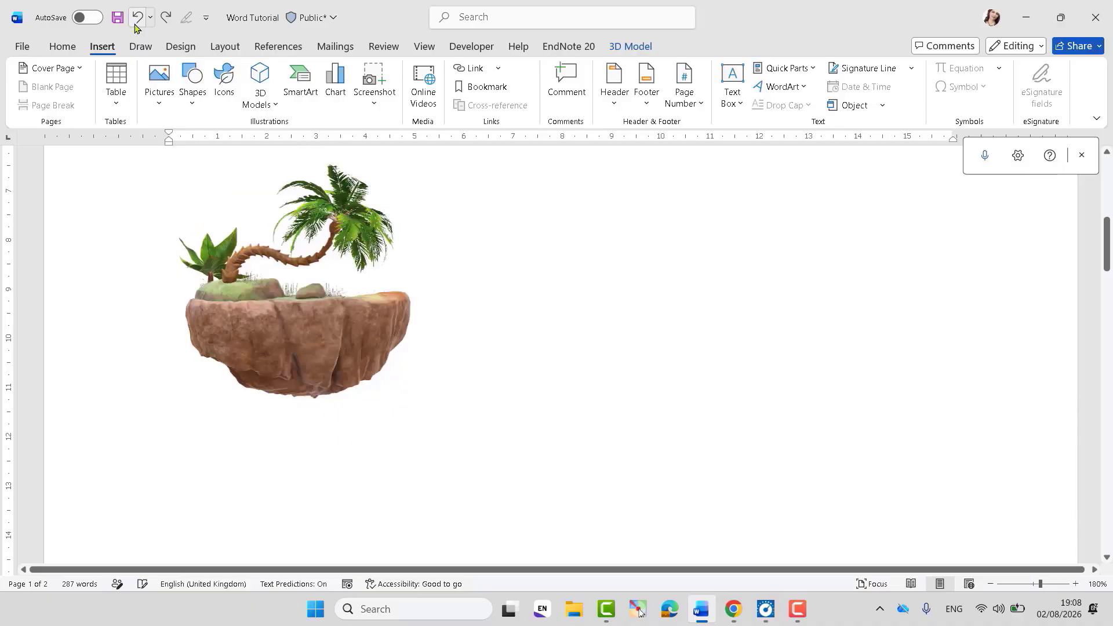
Step: Undo the latest rotation changes made to the palm-tree island model
left_click(135, 24)
left_click(135, 25)
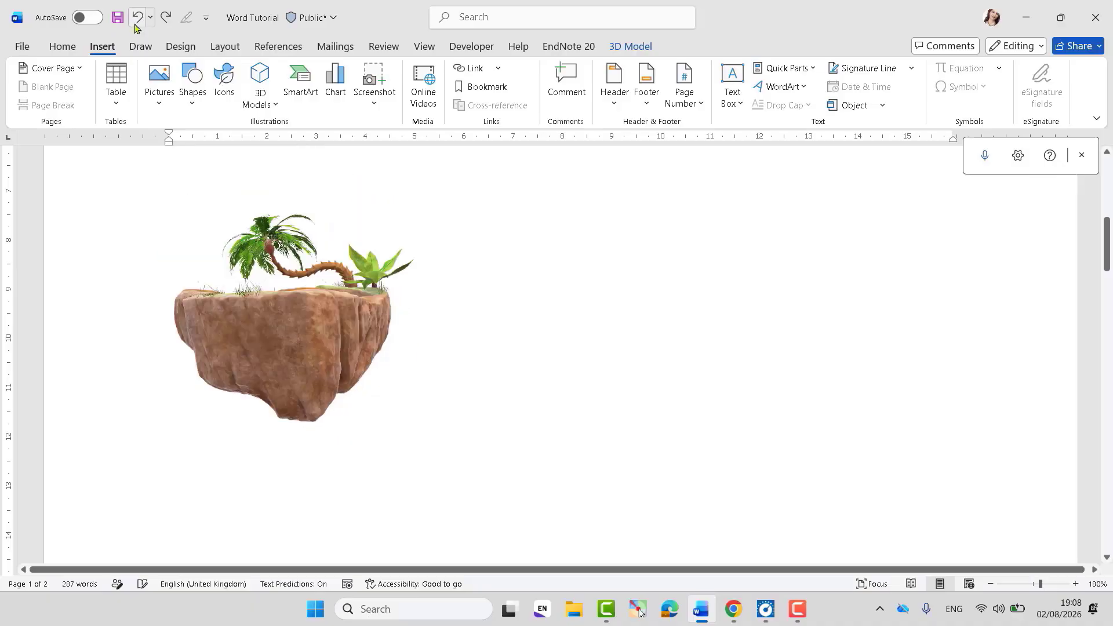
Step: Undo the insertion of the palm-tree island and dog 3D models
left_click(135, 24)
left_click(135, 24)
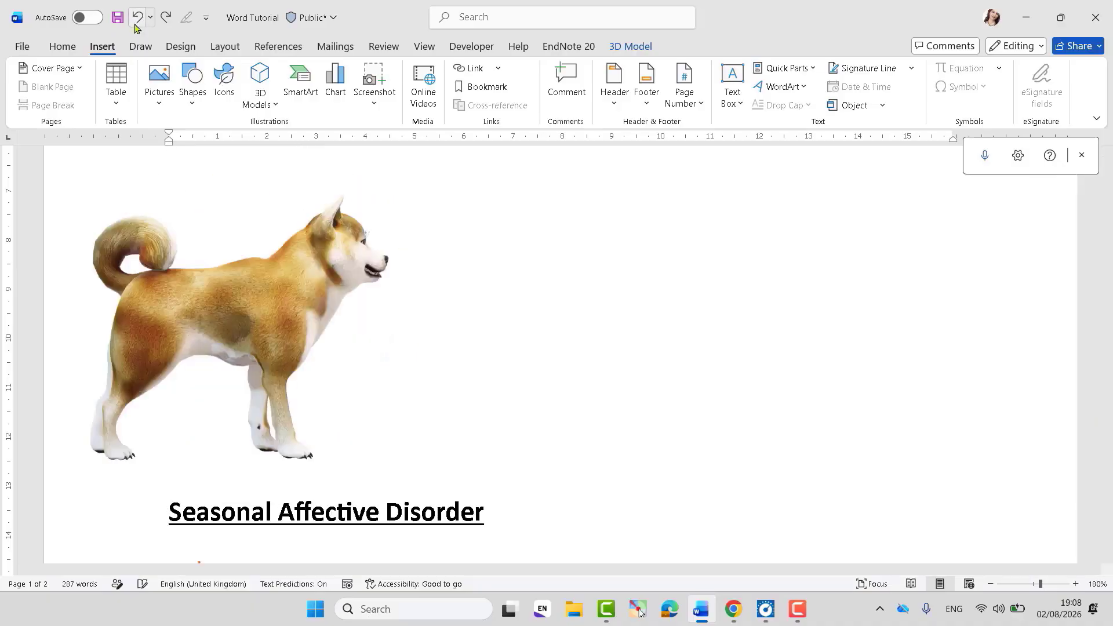
left_click(135, 25)
left_click(135, 24)
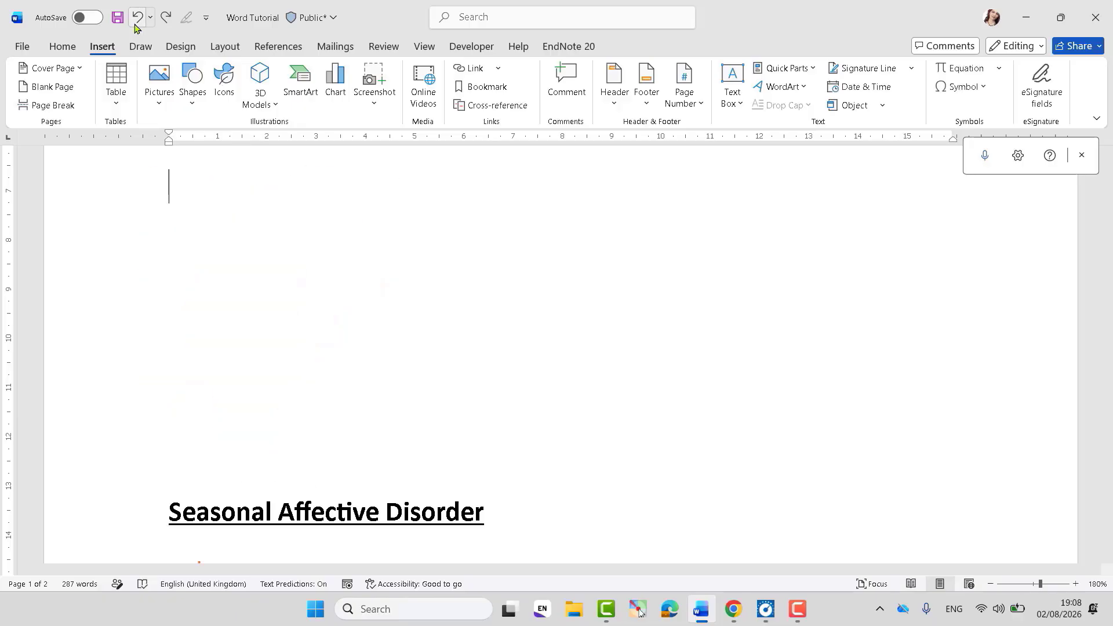
Step: Undo back past the typed arrow text and delete the empty lines above the Seasonal Affective Disorder heading
left_click(136, 25)
left_click(135, 25)
left_click(135, 24)
left_click(135, 24)
left_click(135, 25)
left_click(135, 25)
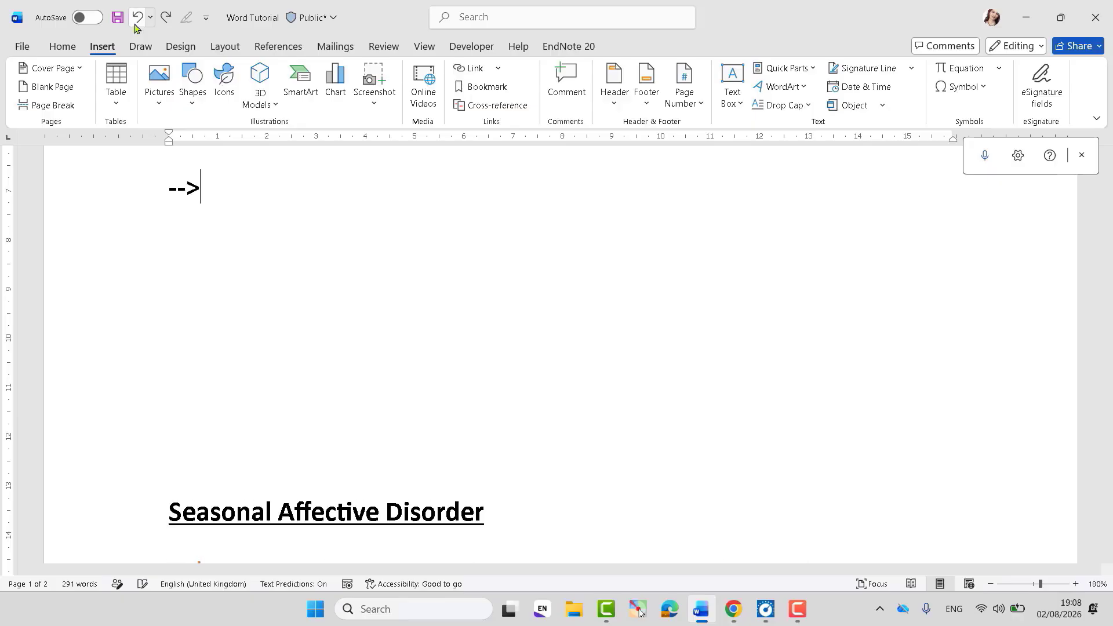
left_click(135, 25)
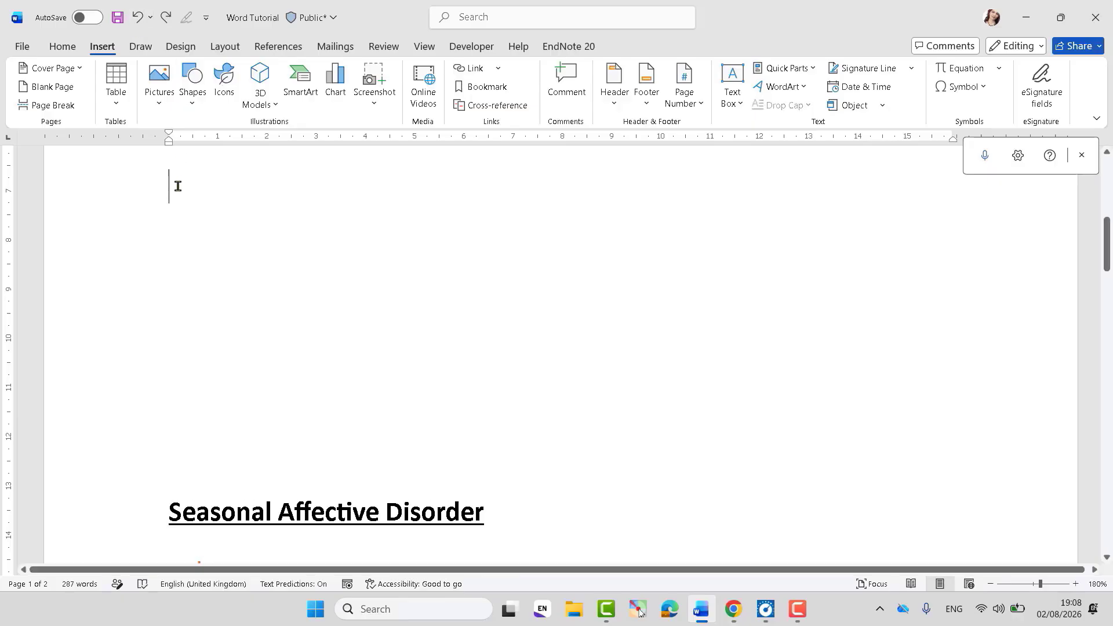
left_click_drag(182, 244, 211, 446)
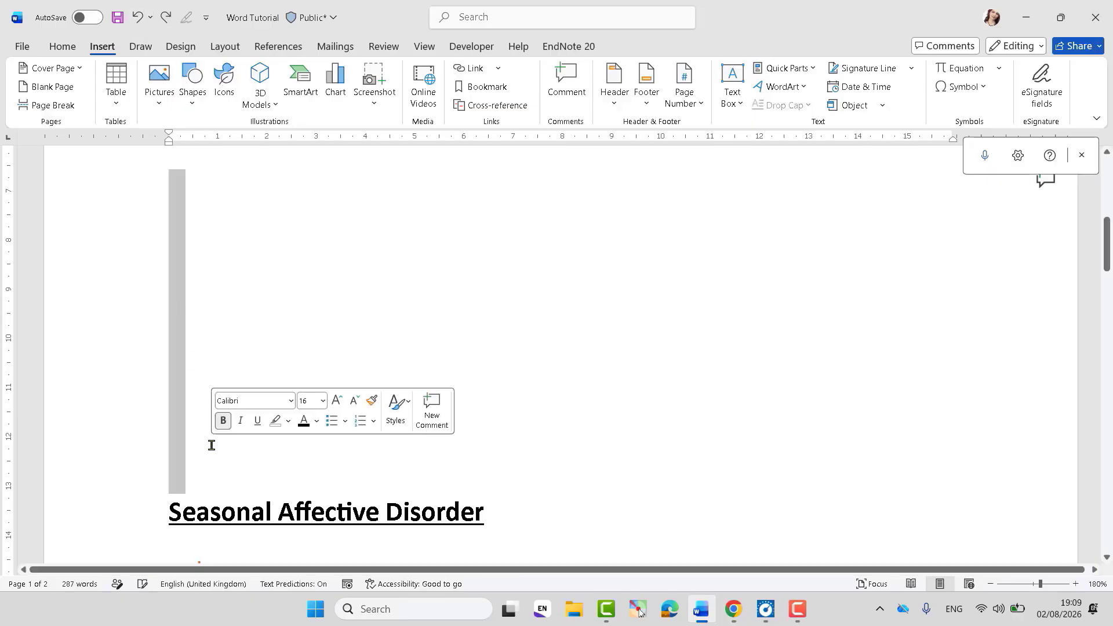
key("BackSpace")
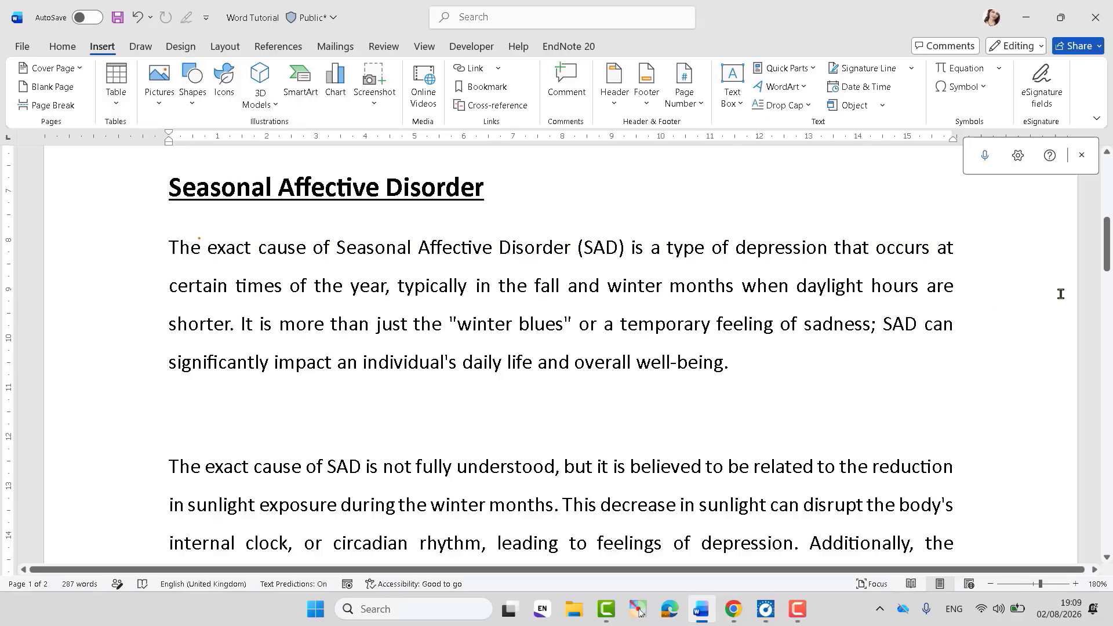
Step: Insert centred page numbers at the bottom of the page with the Plain Number 2 style, and return to the body text
left_click_drag(1107, 263, 1107, 360)
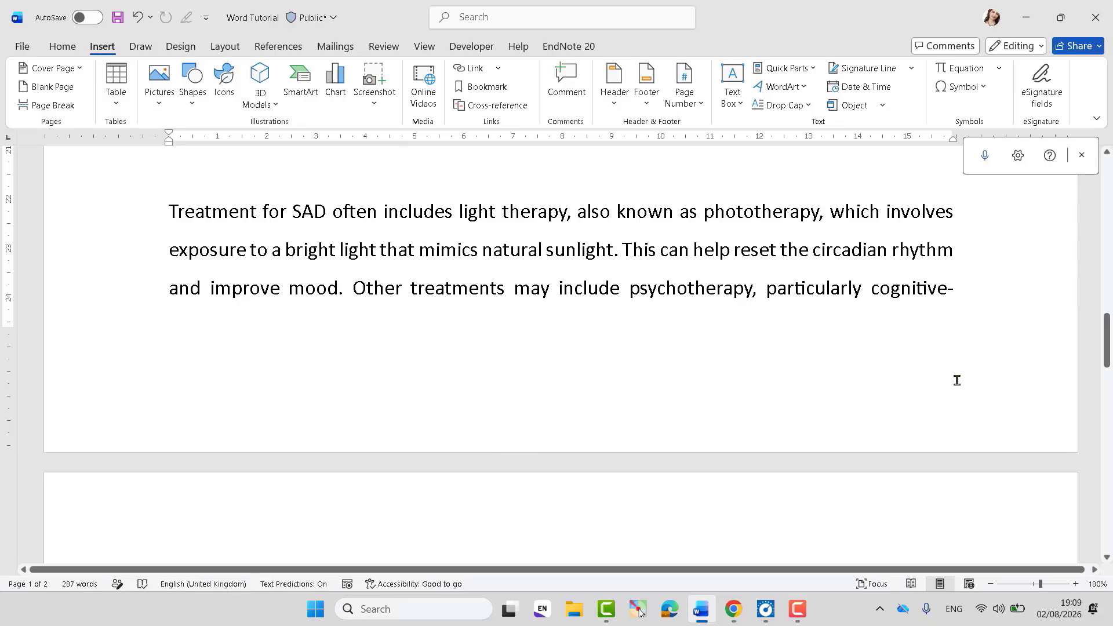
left_click_drag(1106, 360, 1106, 394)
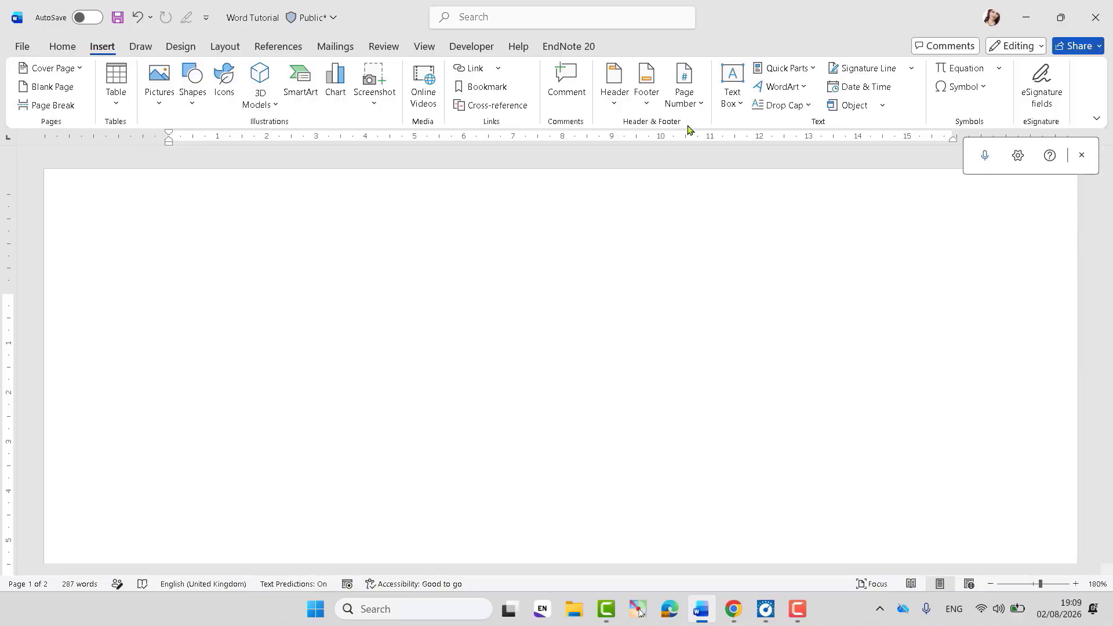
left_click(700, 107)
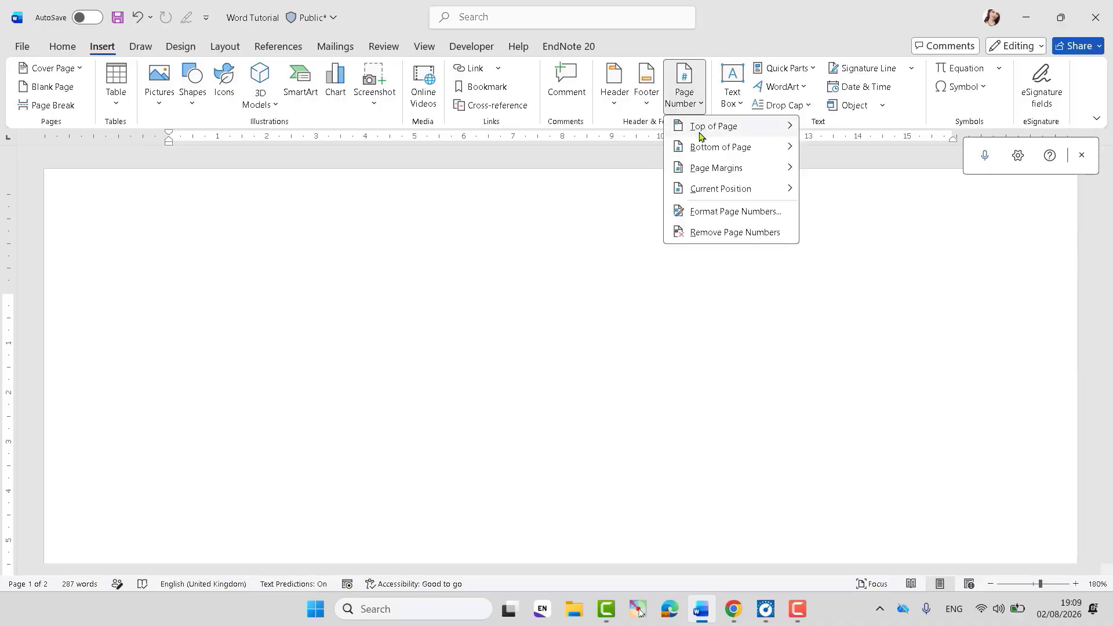
mouse_move(700, 134)
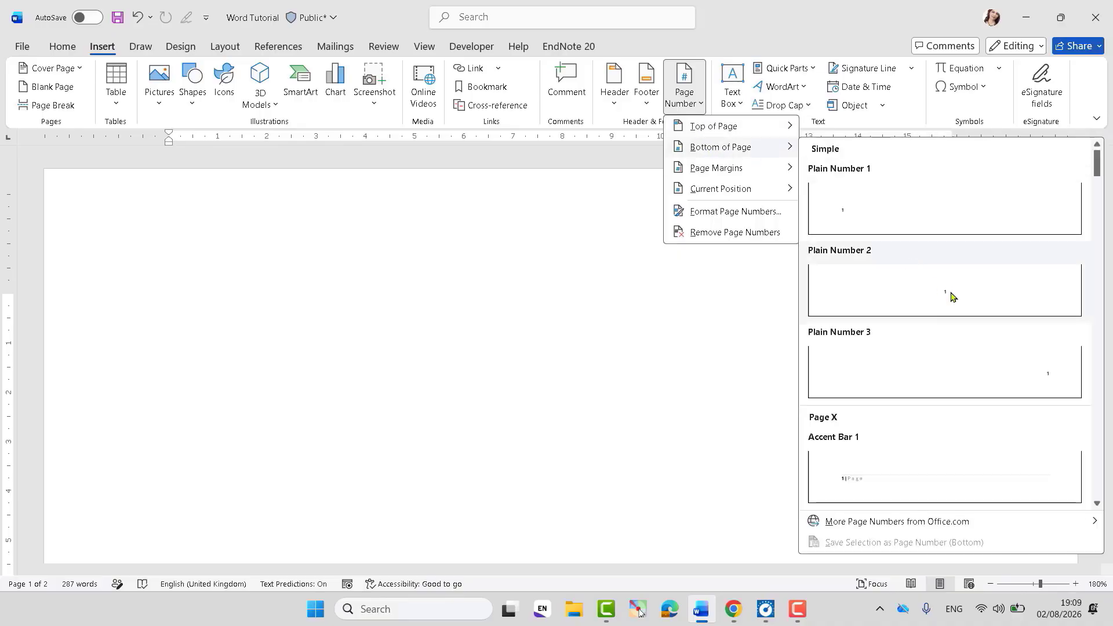
left_click(954, 297)
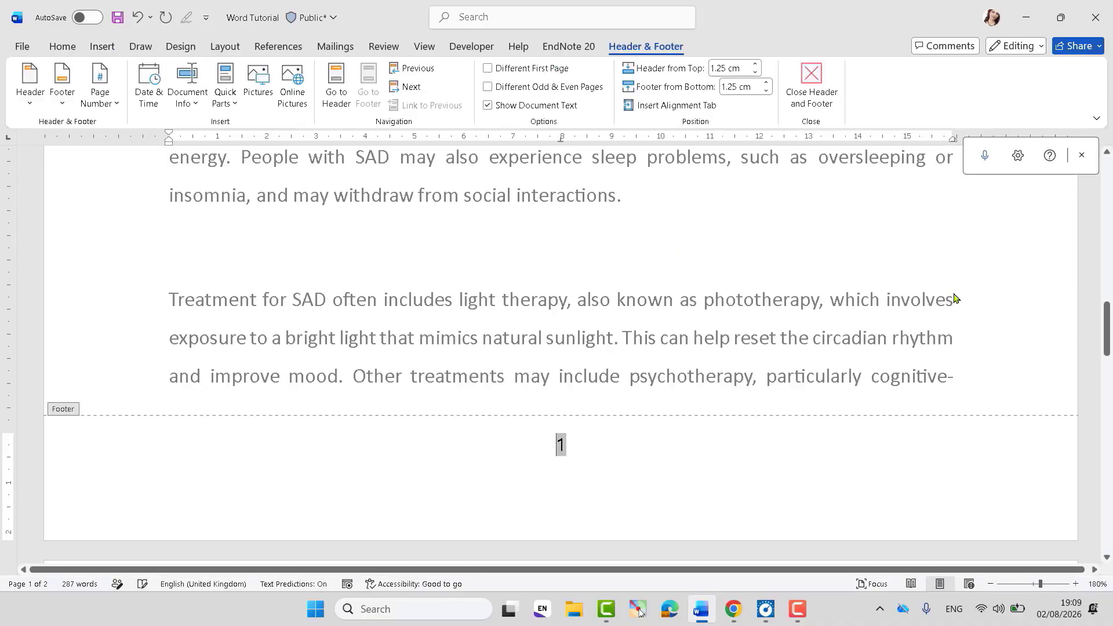
double_click(707, 341)
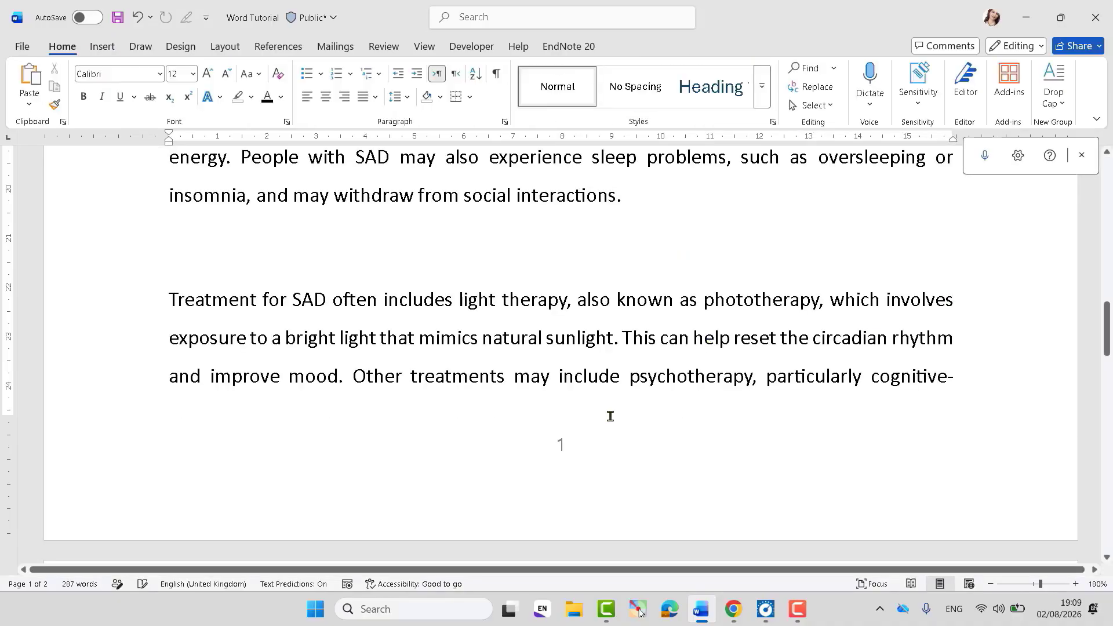
Step: Insert a page break in the empty area of page 2 to start a third page
left_click_drag(1106, 328, 1097, 537)
left_click(629, 311)
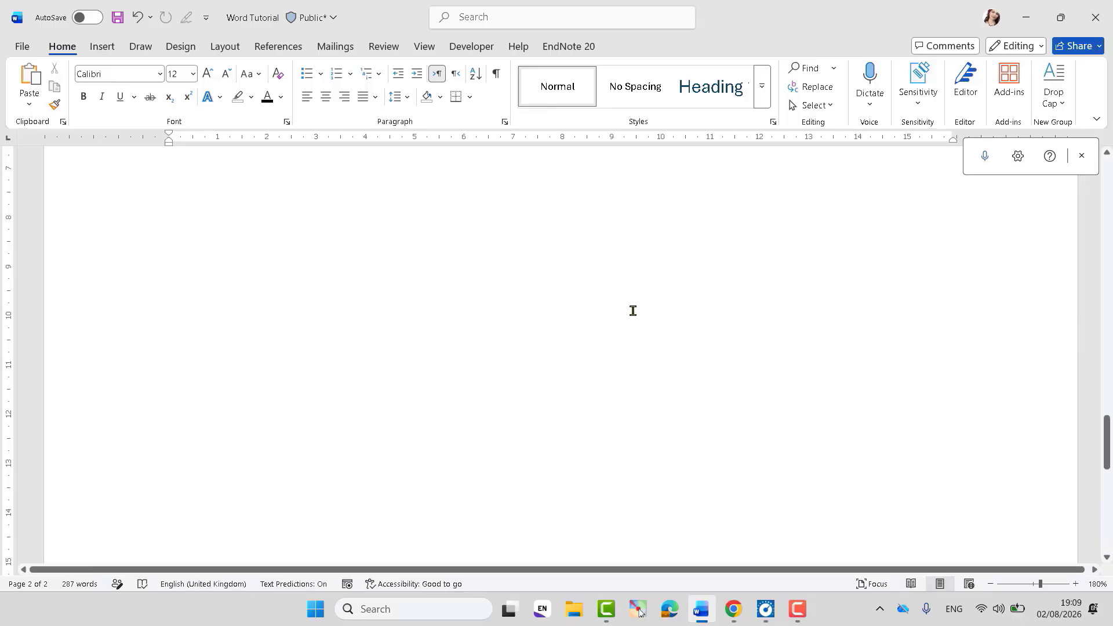
key("ctrl+Return")
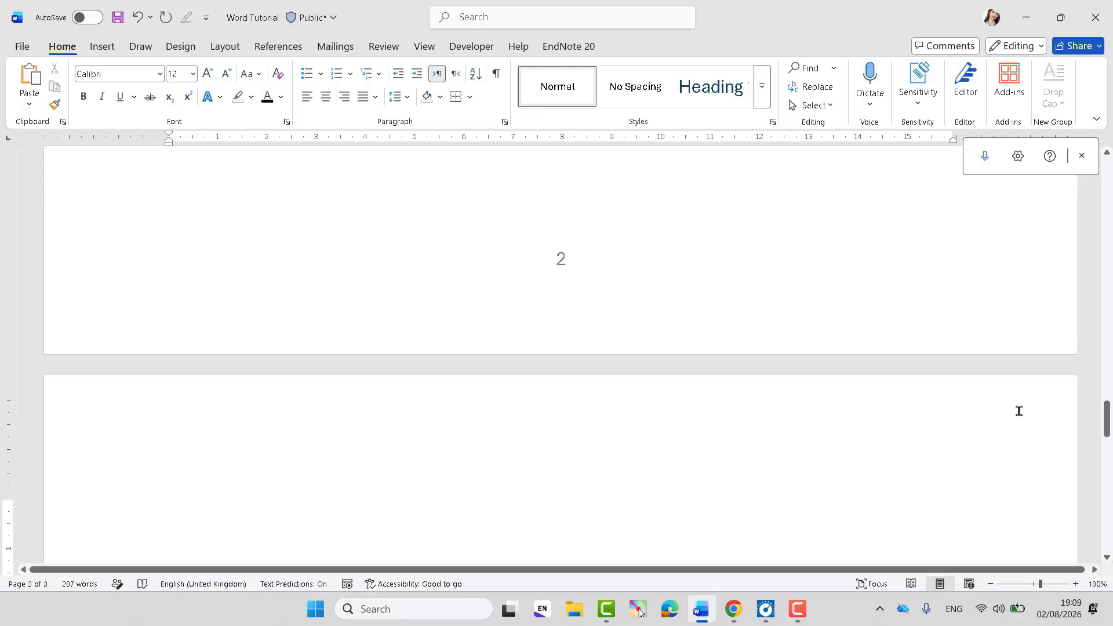
Step: Open the page 1 footer containing the page number for editing, and close it without changes
left_click_drag(1106, 419, 1054, 281)
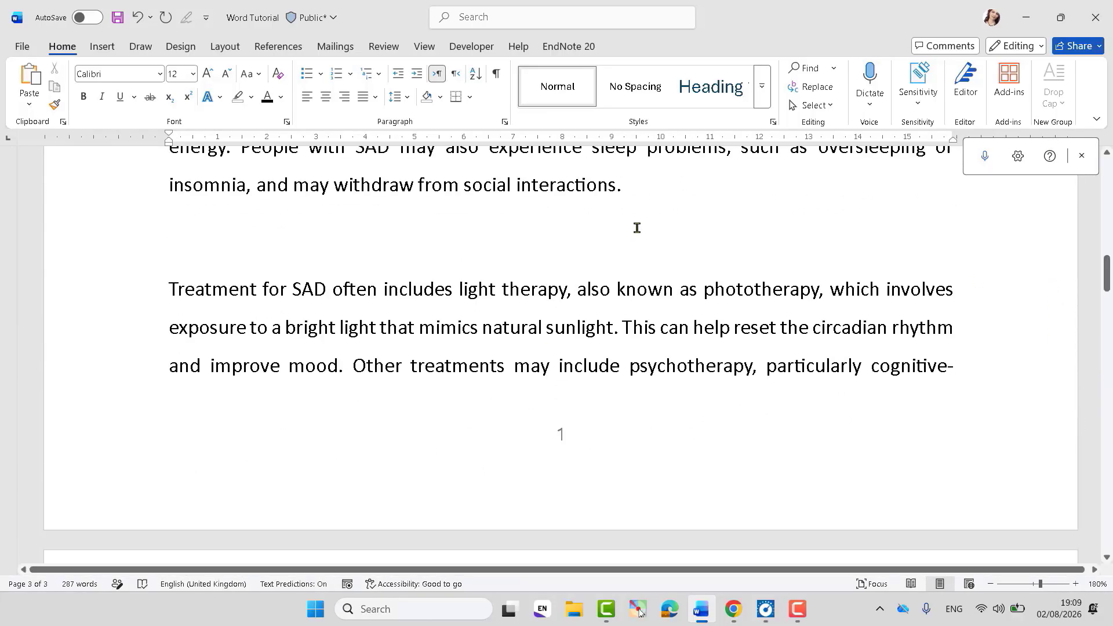
double_click(561, 439)
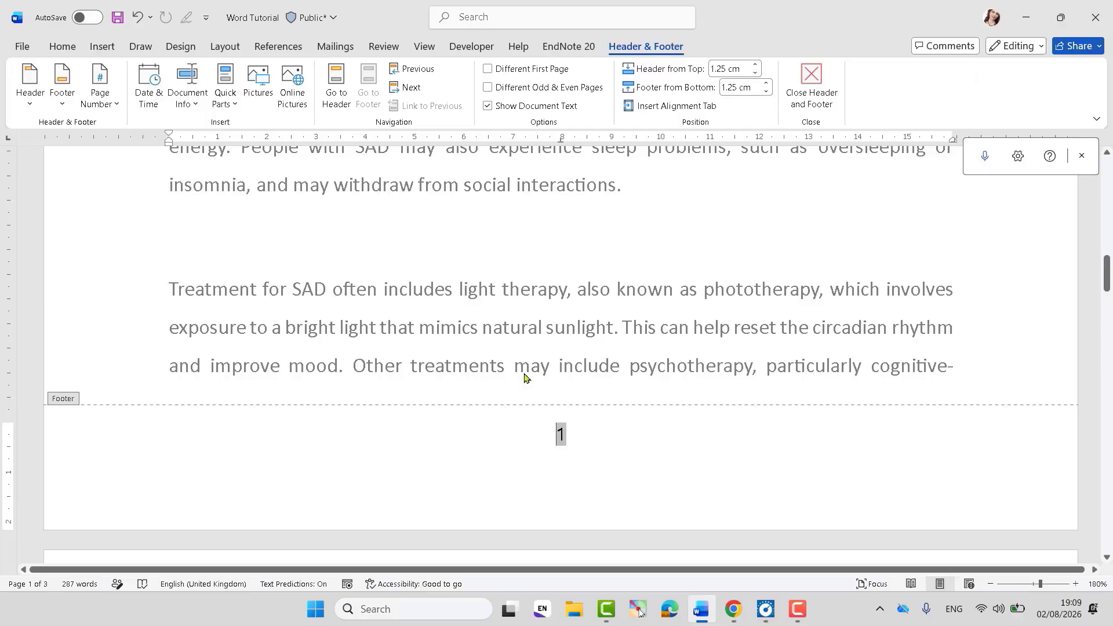
left_click(813, 90)
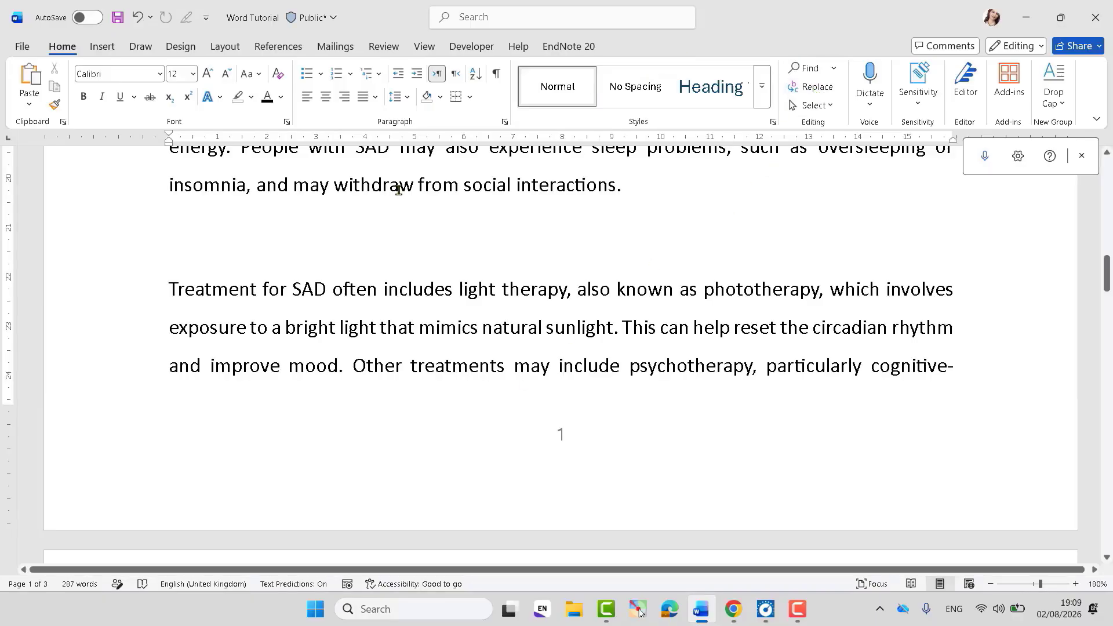
Step: Change the page number format to lowercase Roman numerals (i, ii, iii, ...)
left_click(102, 46)
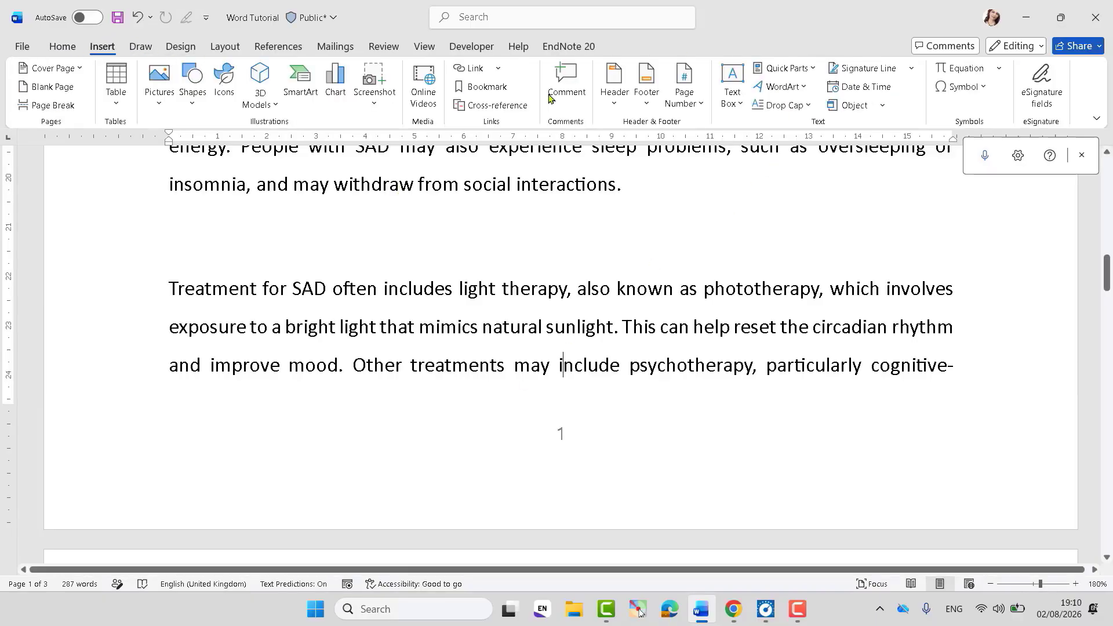
left_click(700, 104)
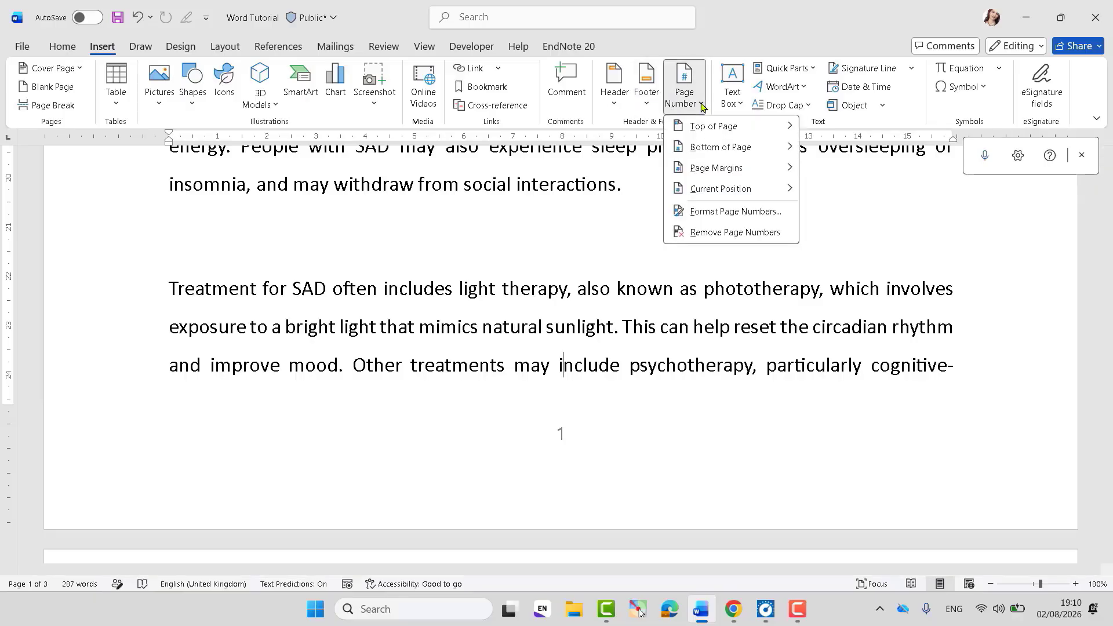
mouse_move(714, 132)
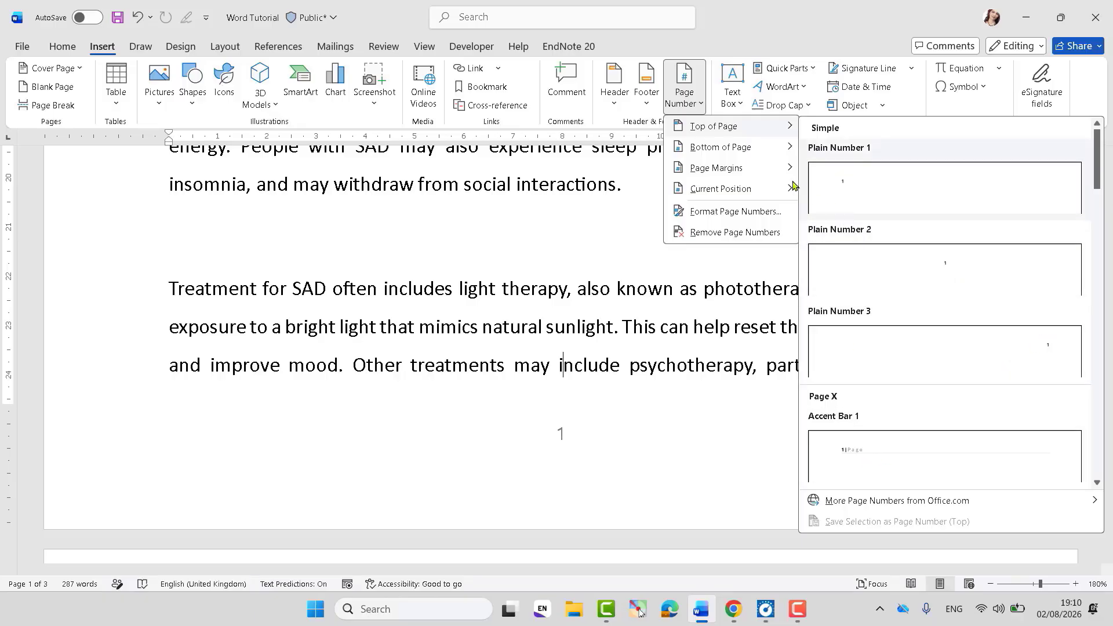
mouse_move(754, 151)
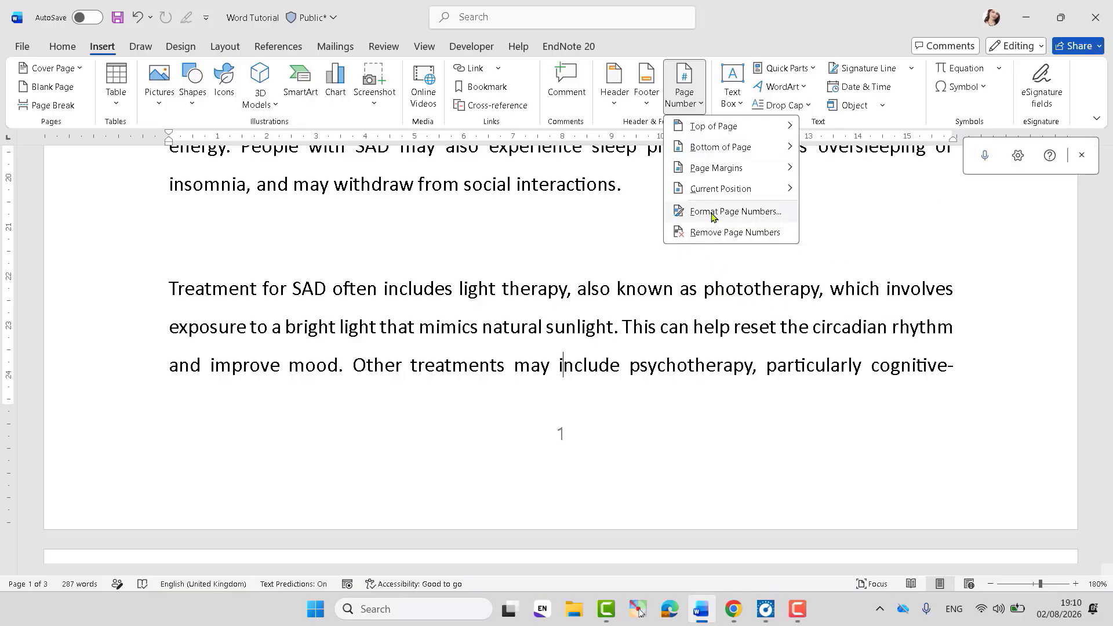
left_click(710, 216)
left_click(635, 215)
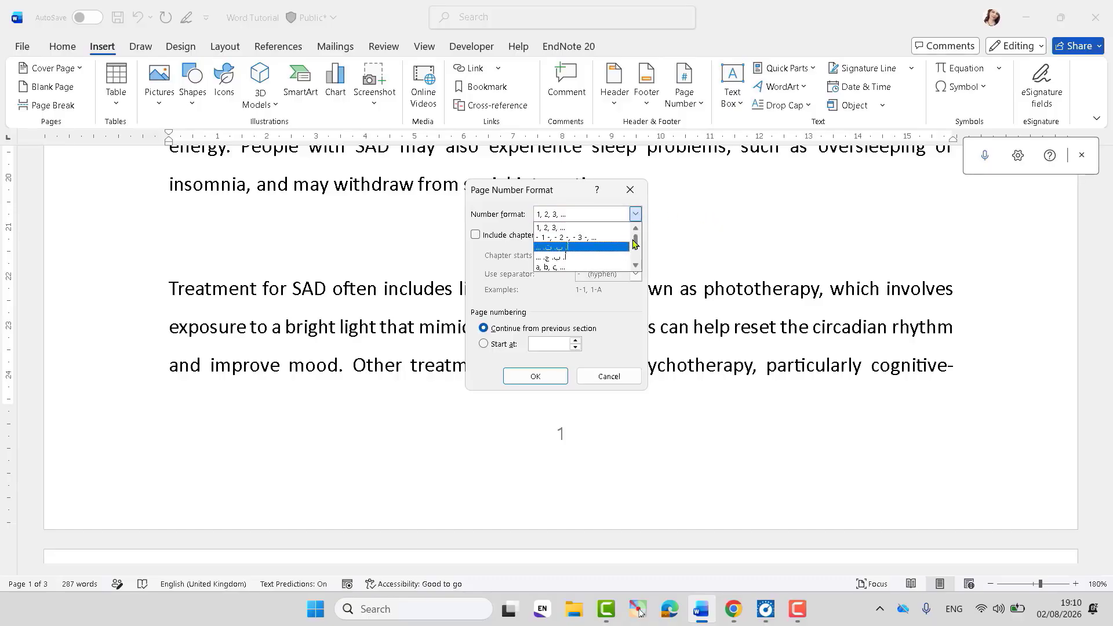
scroll(641, 282, "down", 1)
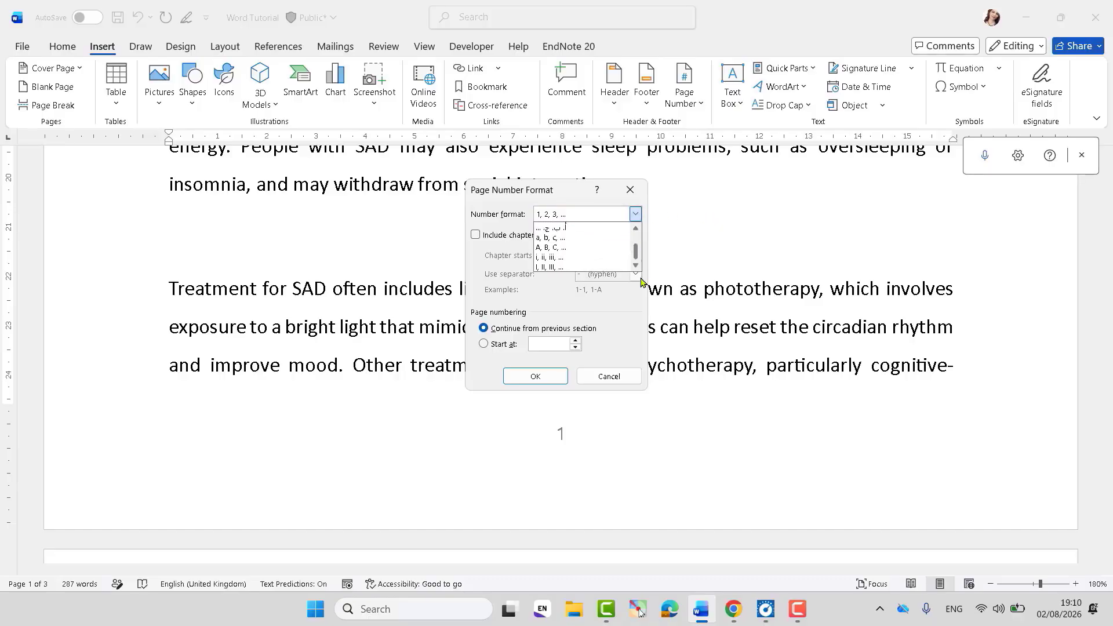
left_click(553, 257)
left_click(543, 380)
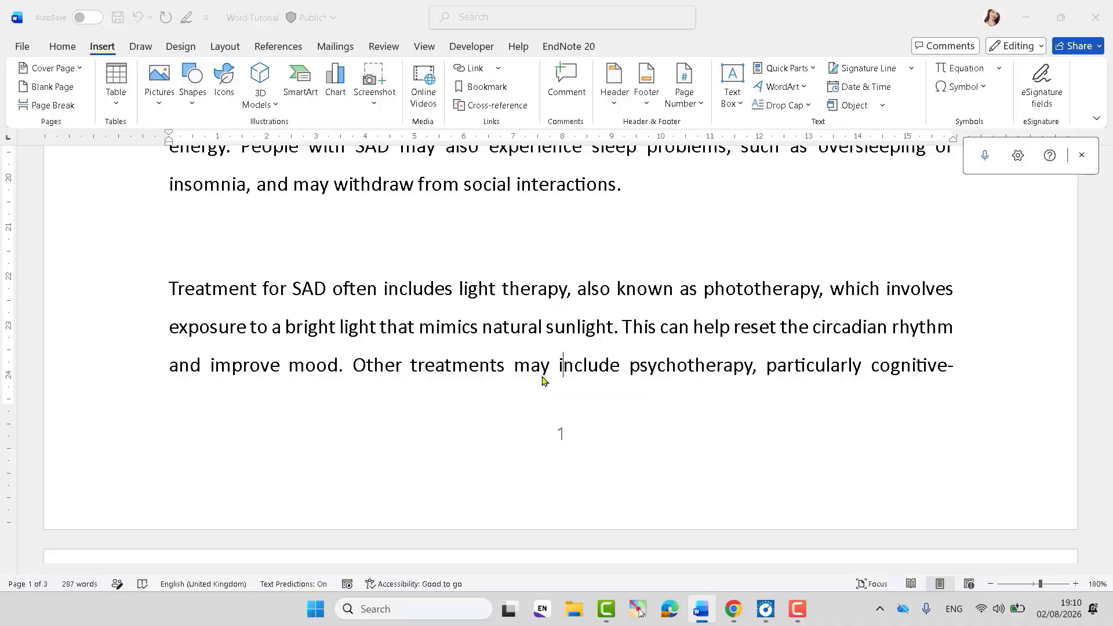
Step: Set the page number format to Arabic numerals (1, 2, 3, ...)
left_click_drag(1107, 272, 1059, 182)
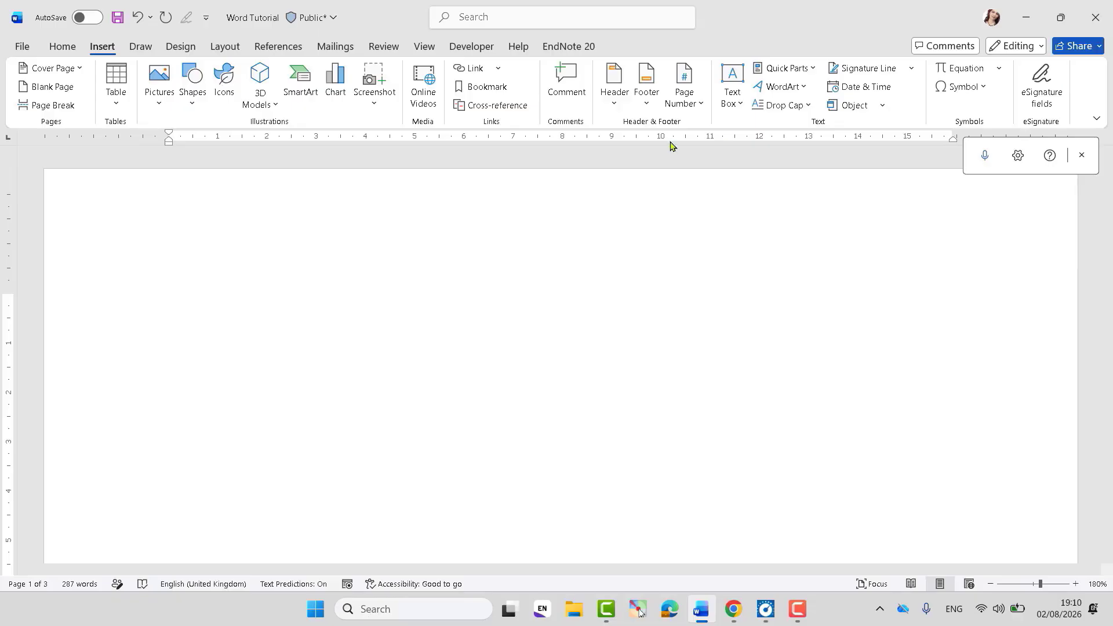
left_click(700, 105)
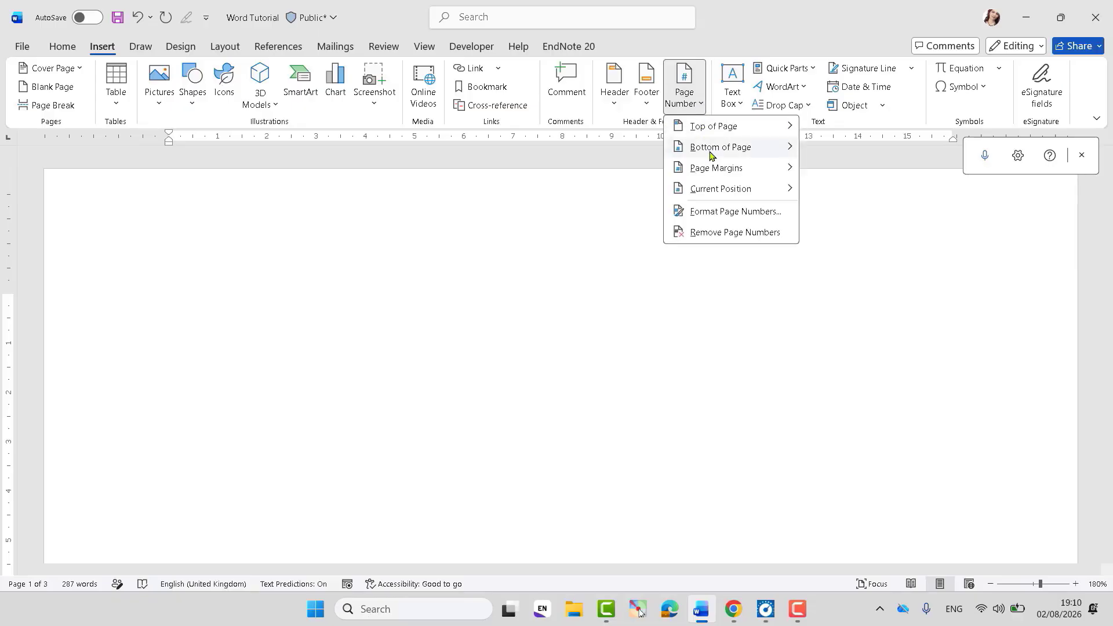
left_click(748, 211)
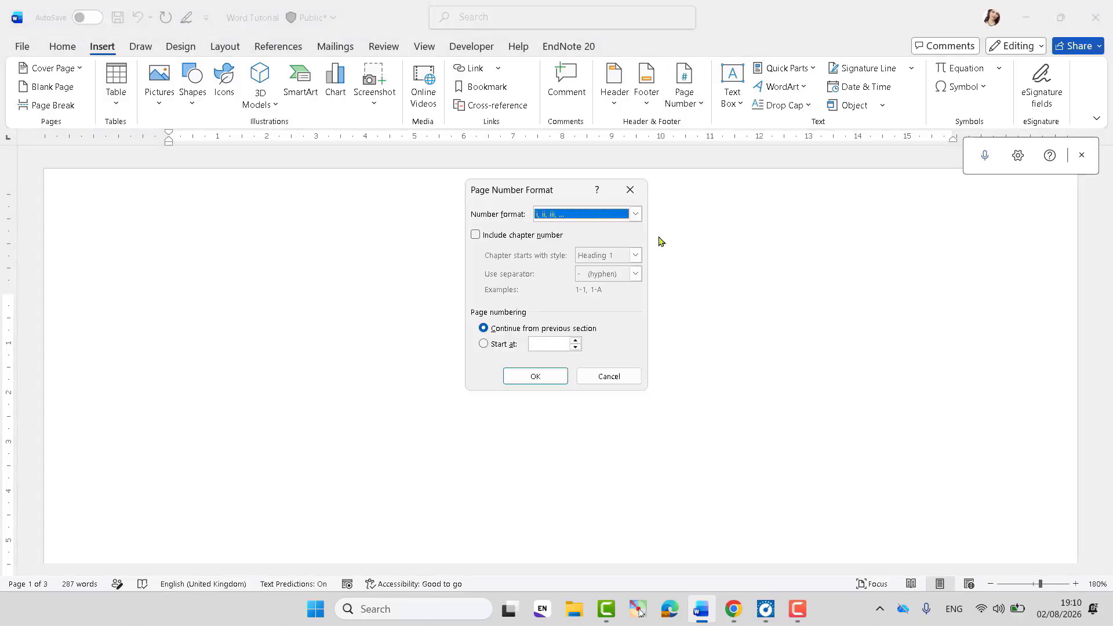
left_click(635, 214)
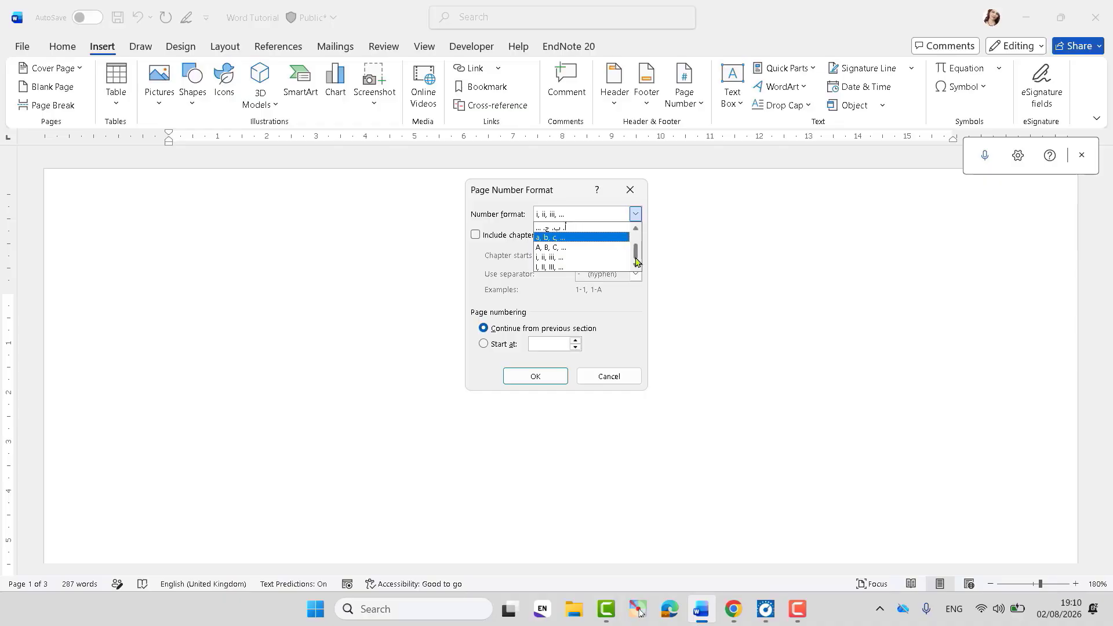
left_click_drag(634, 246, 634, 239)
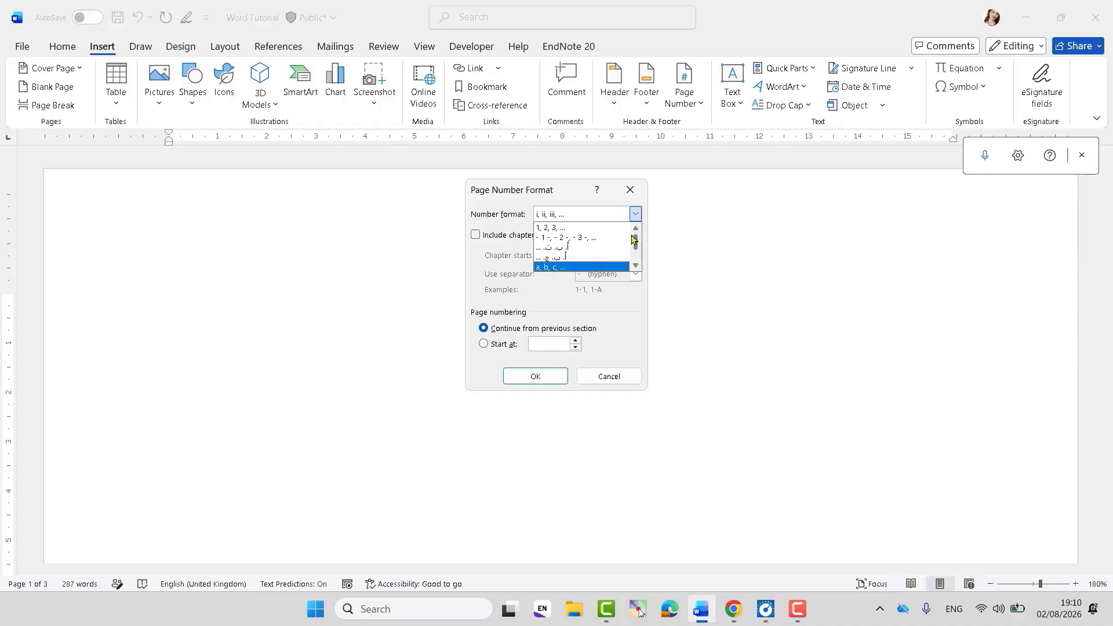
left_click(558, 228)
left_click(536, 378)
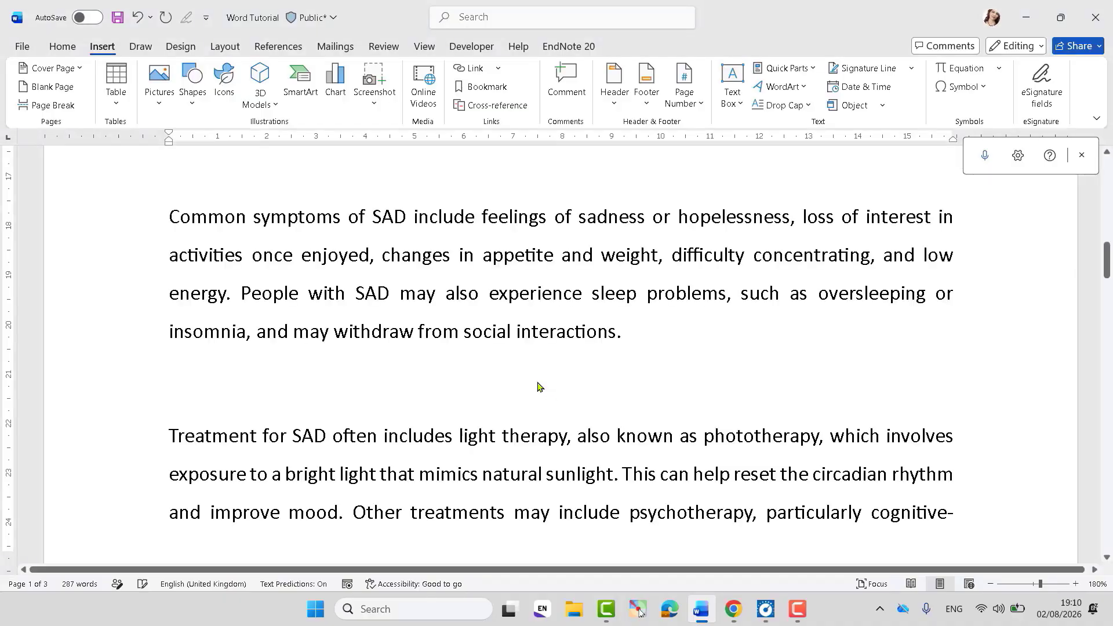
left_click_drag(1107, 260, 1087, 113)
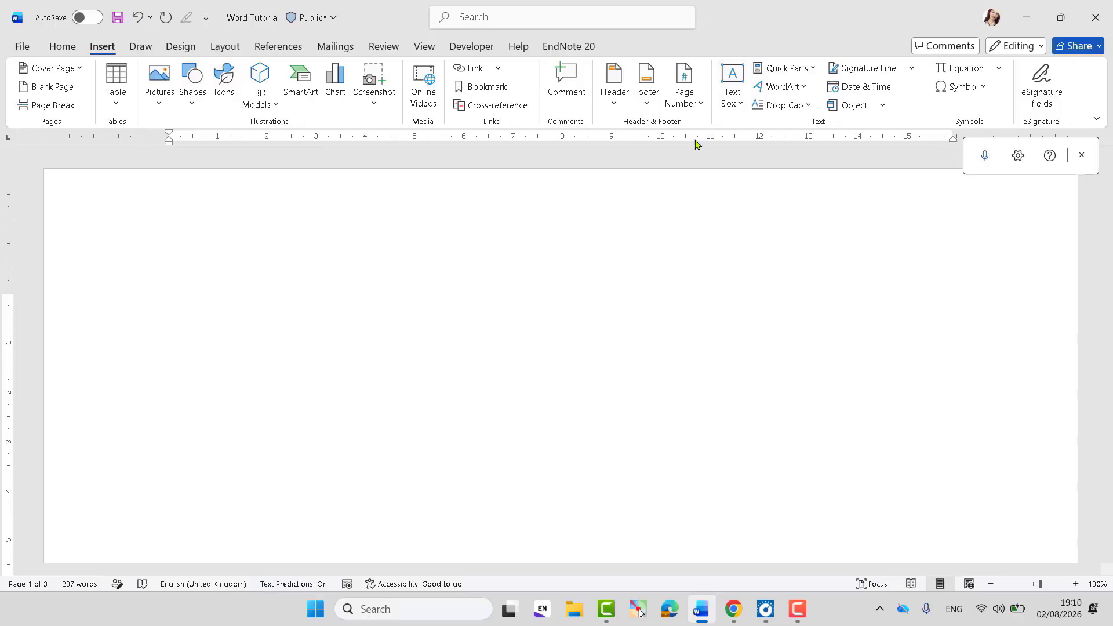
left_click(700, 108)
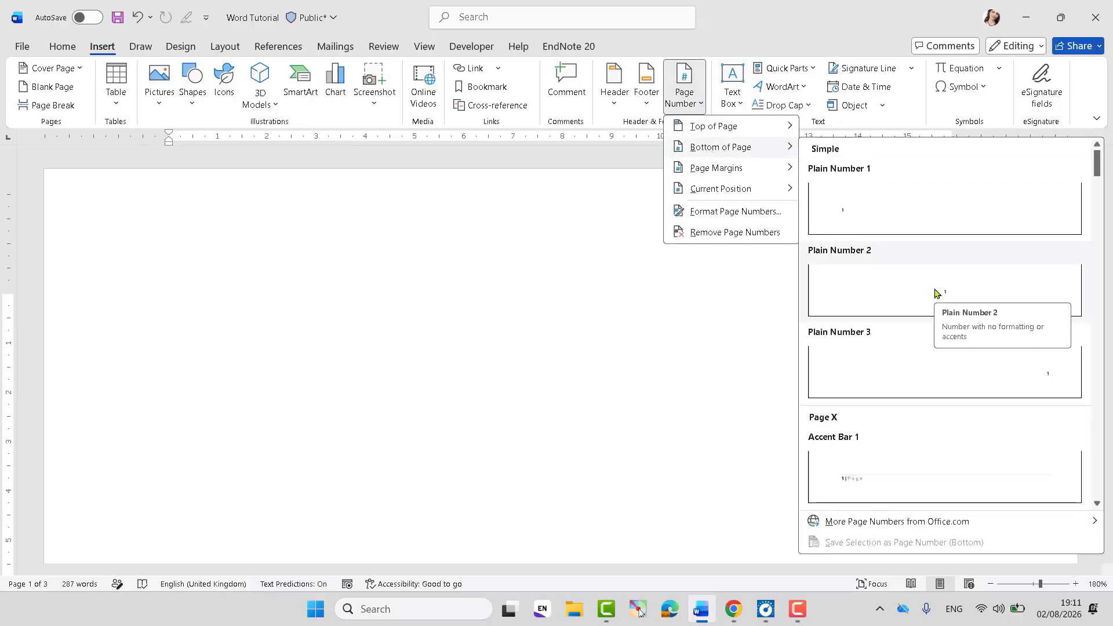
left_click(694, 266)
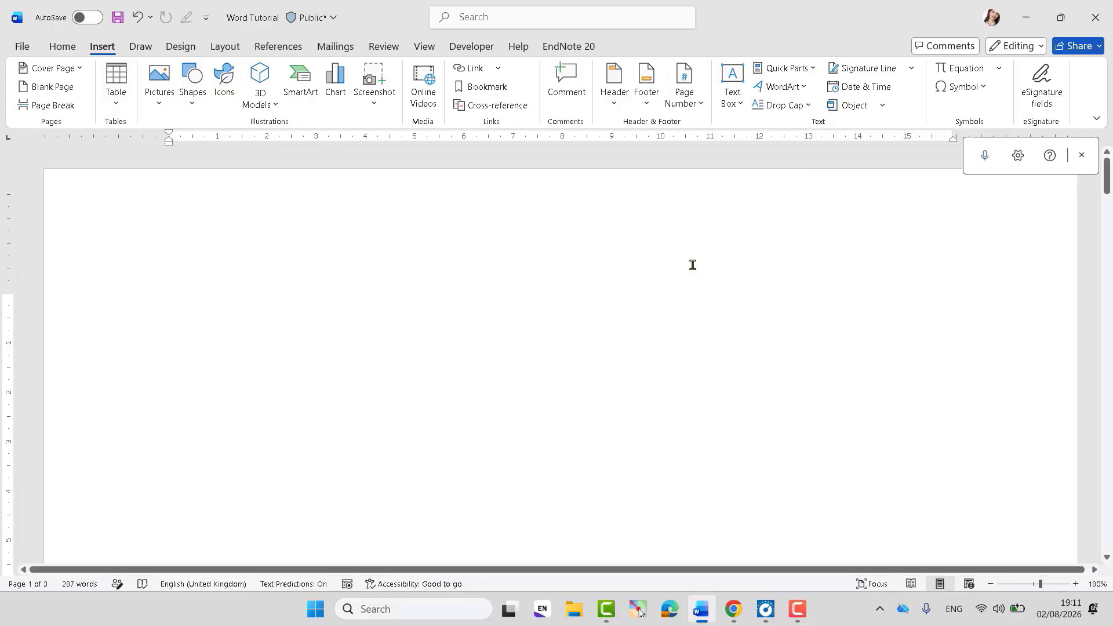
Step: Insert the built-in Blank (Three Columns) footer in the document
left_click(646, 105)
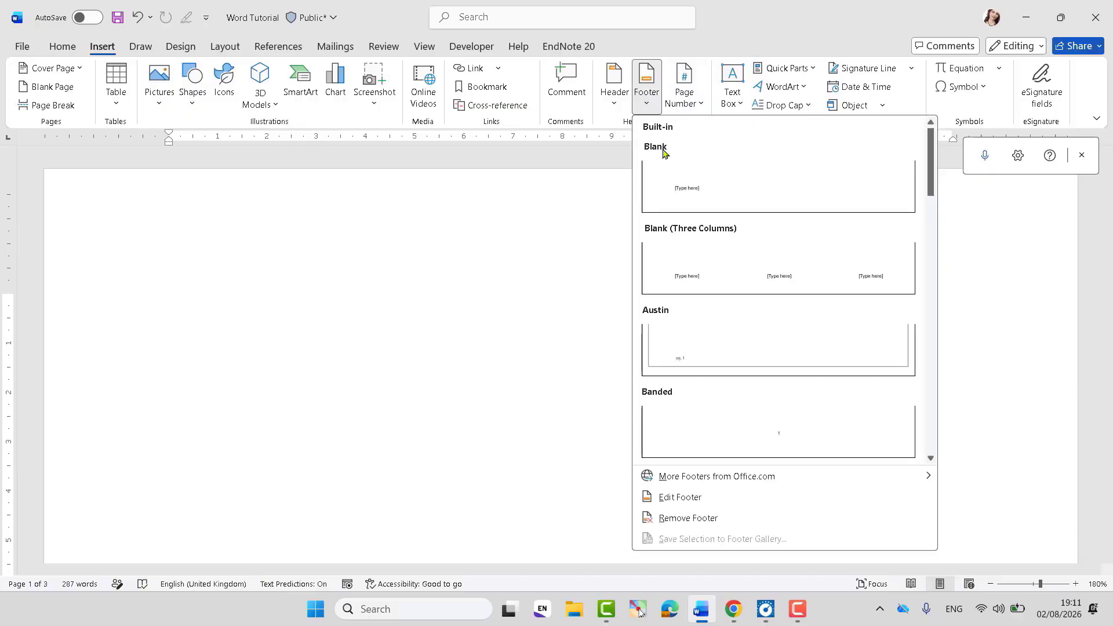
left_click(722, 283)
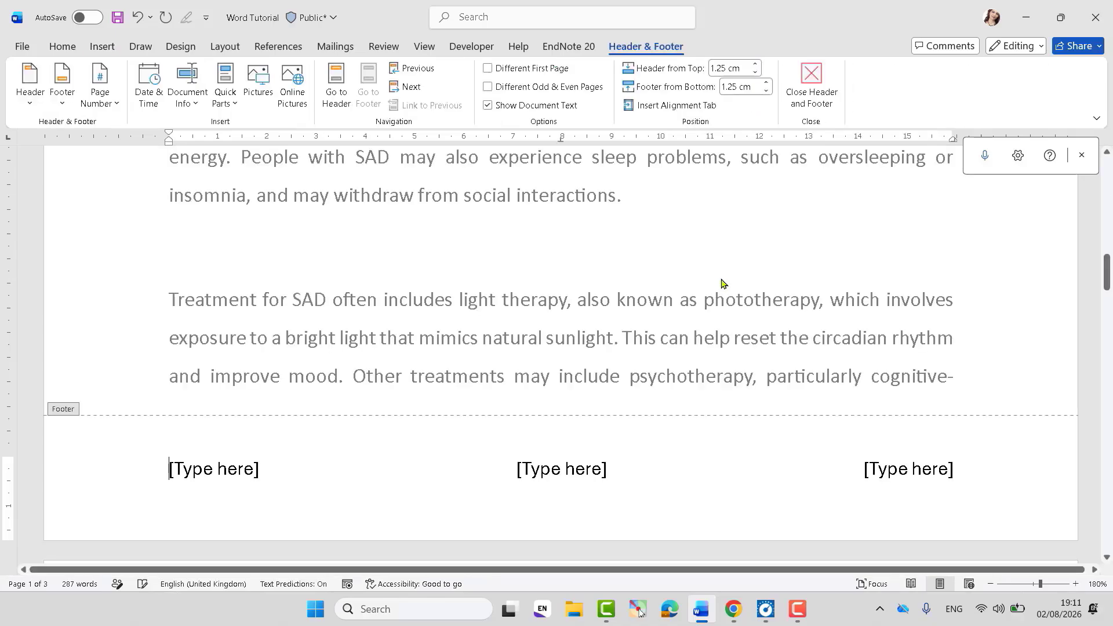
Step: Fill the footer's first column with "Module 2" and the middle column with "FY", and return to the body text
left_click(215, 474)
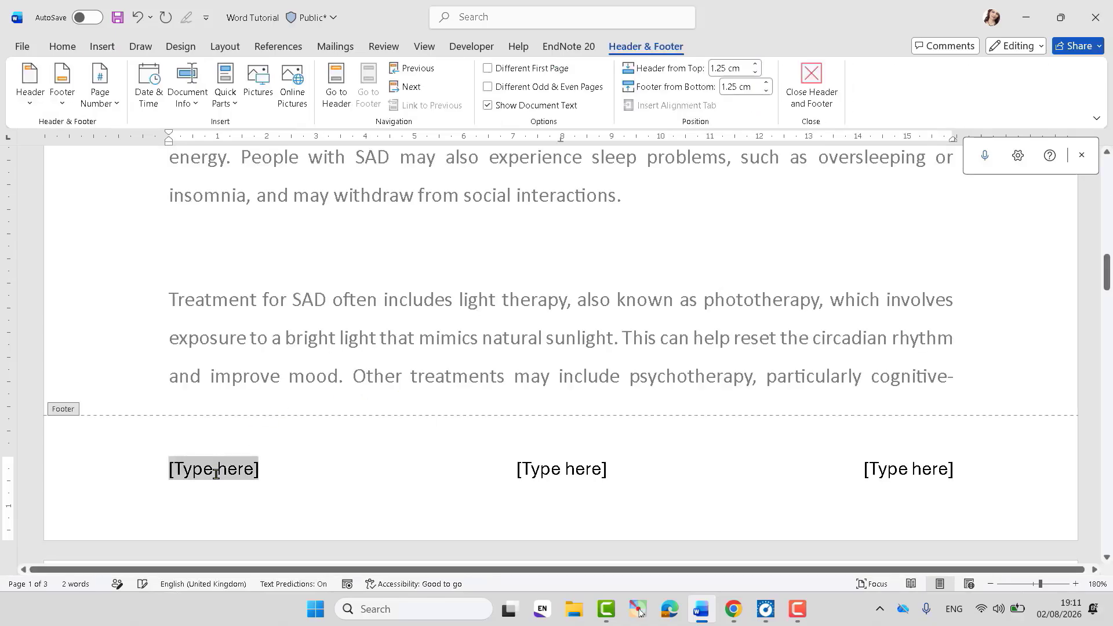
type("Ass")
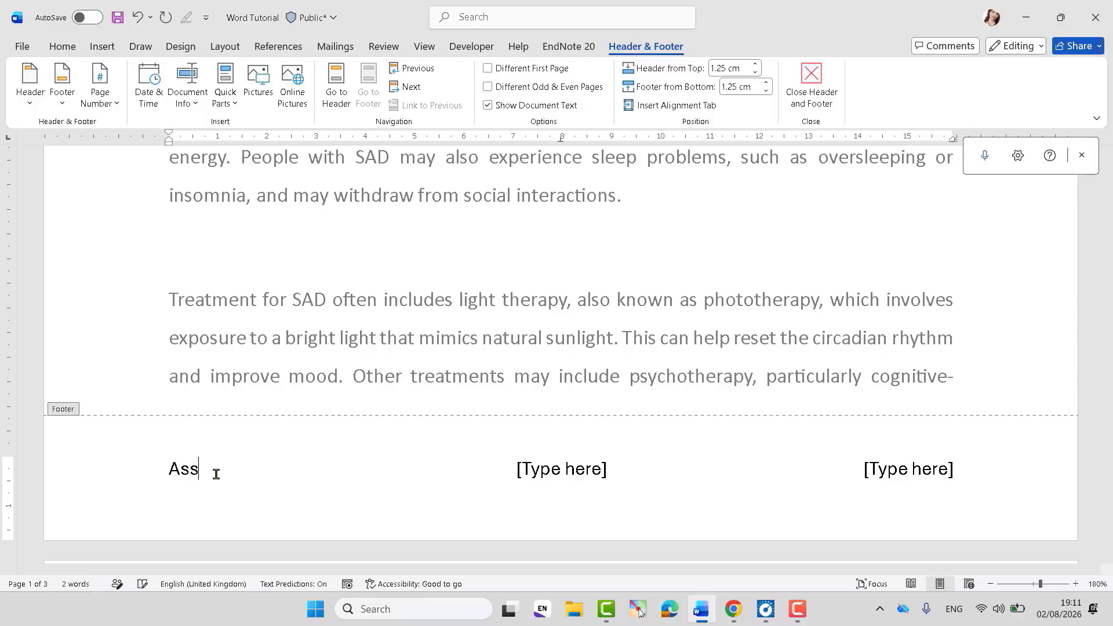
key("BackSpace")
key("BackSpace")
key("BackSpace")
type("Module 2")
left_click(542, 477)
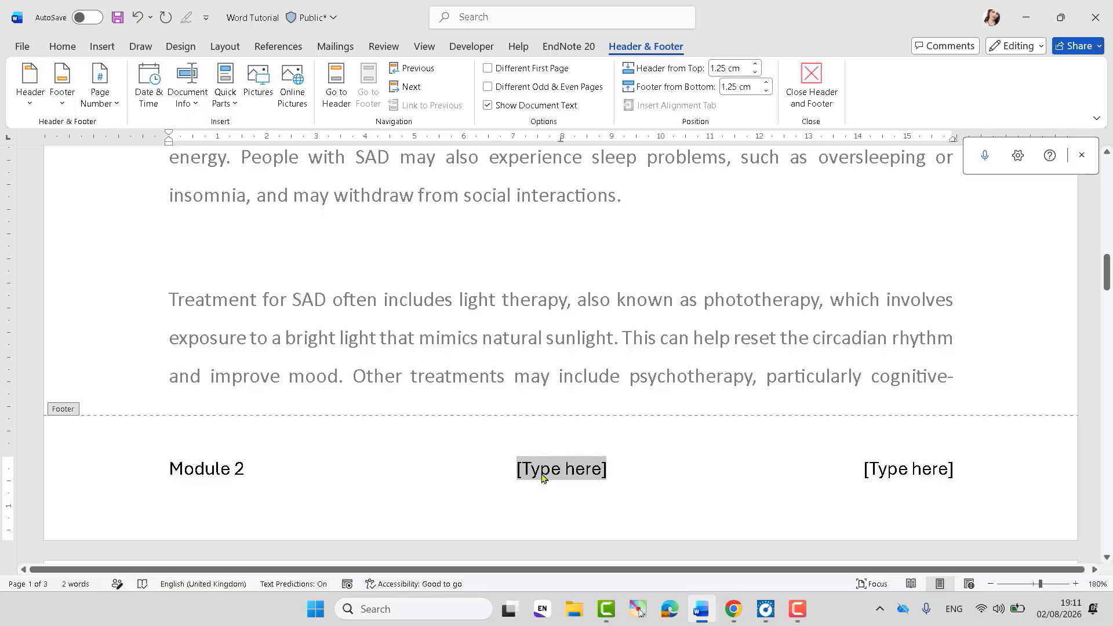
type("FY")
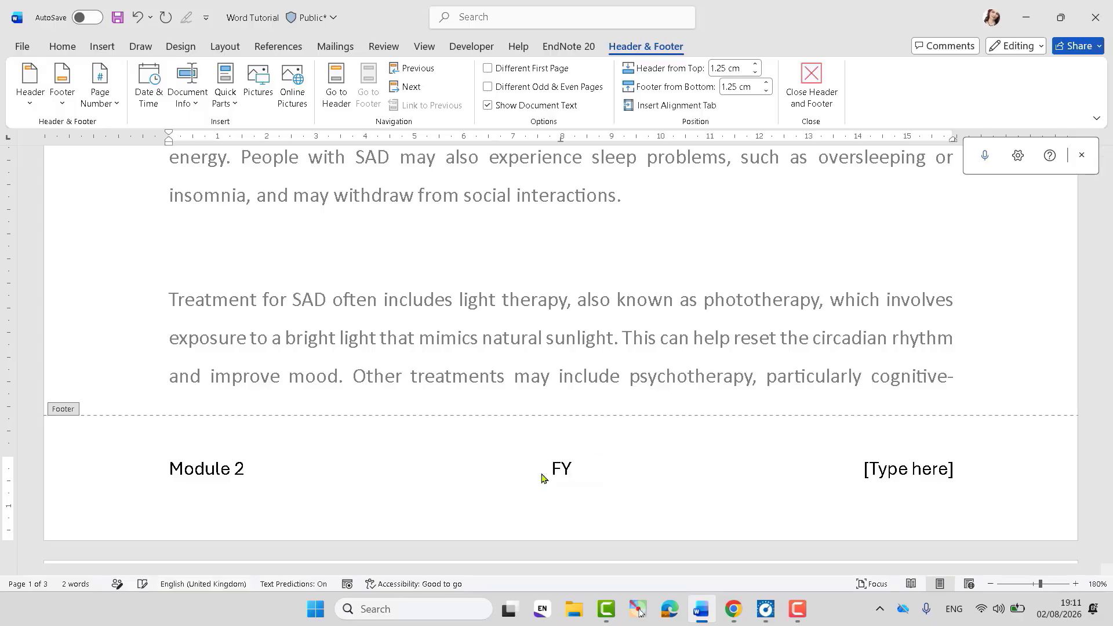
left_click(914, 479)
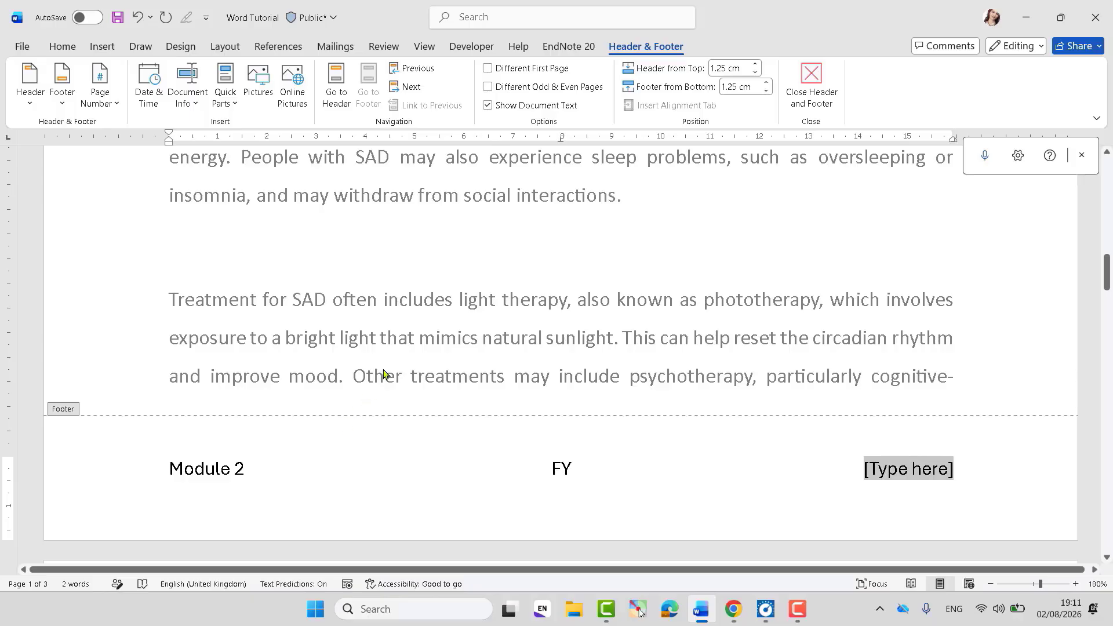
double_click(396, 337)
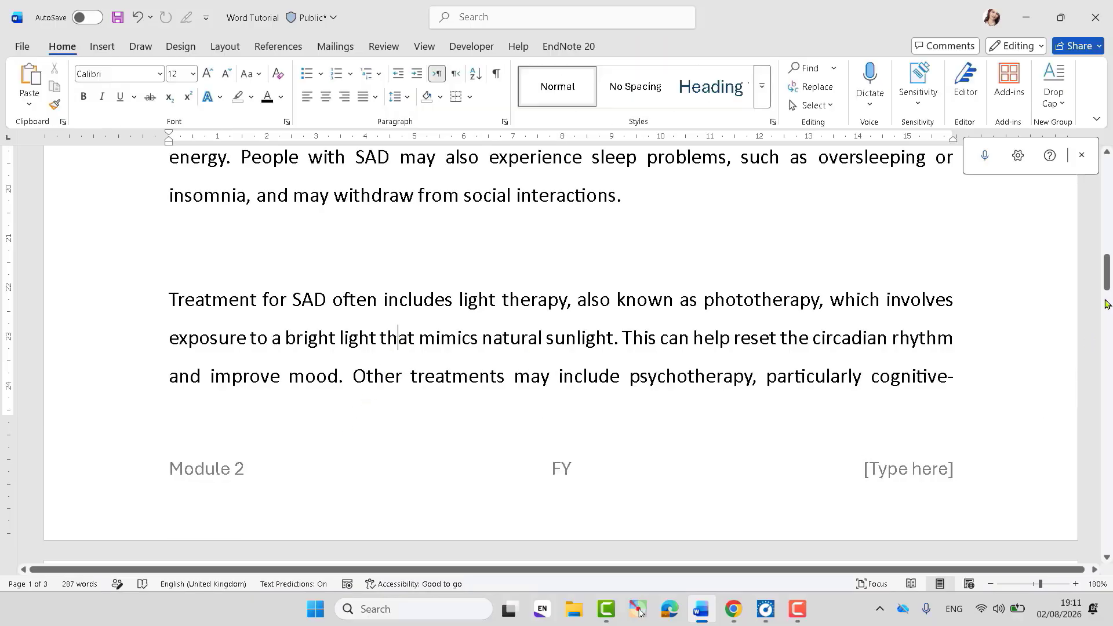
Step: Delete the whole three-column footer line on page 1 and return to the body text
left_click_drag(1109, 284, 1109, 435)
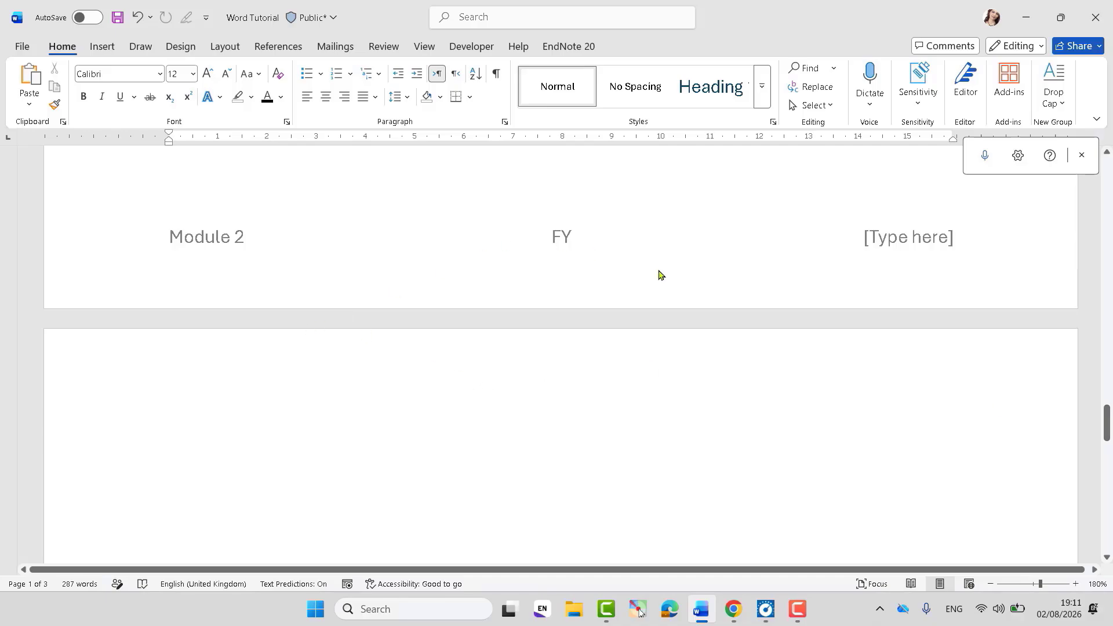
left_click_drag(1105, 432, 1070, 294)
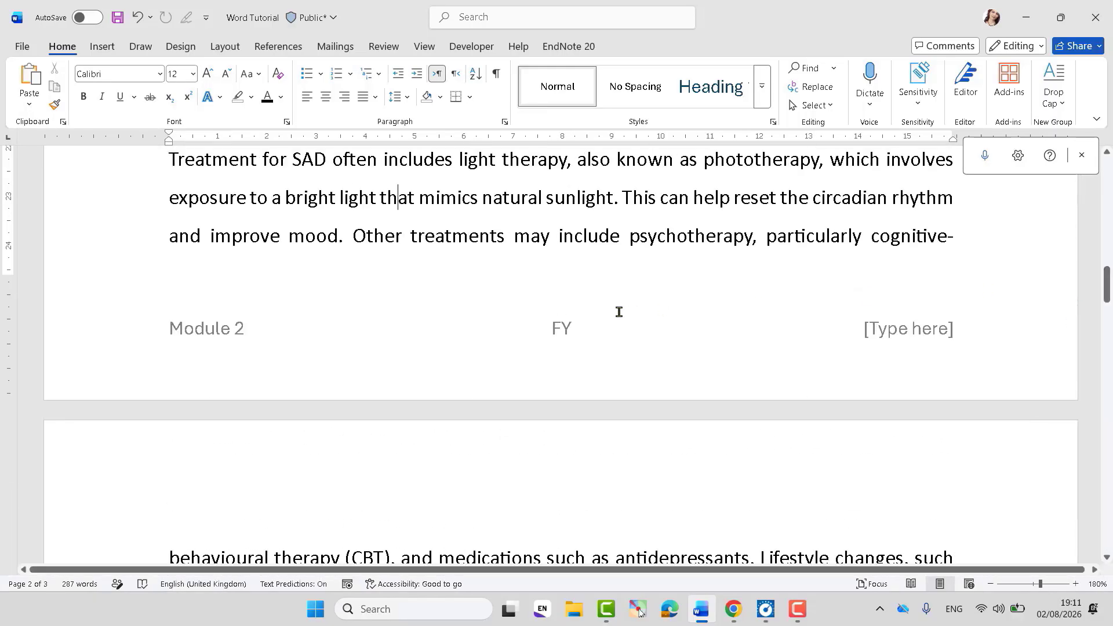
double_click(565, 326)
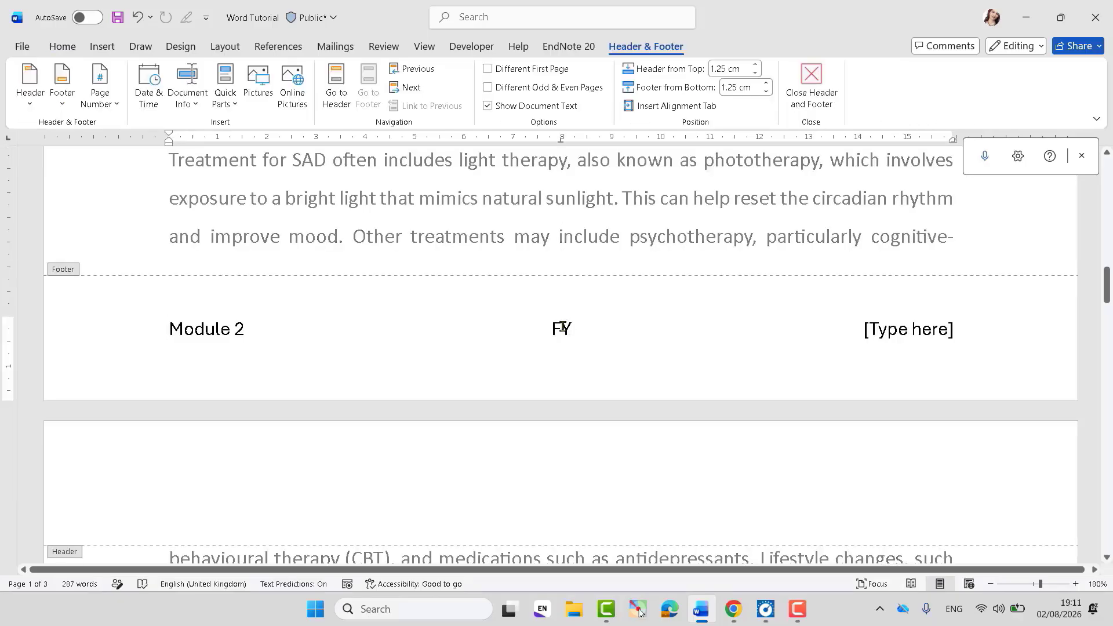
triple_click(562, 326)
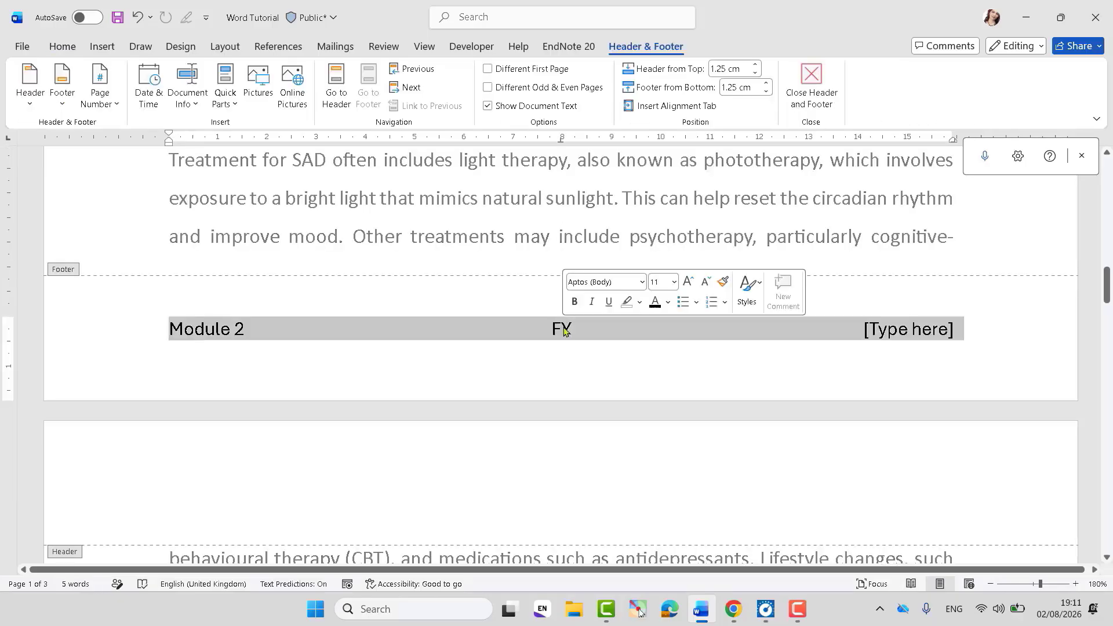
key("BackSpace")
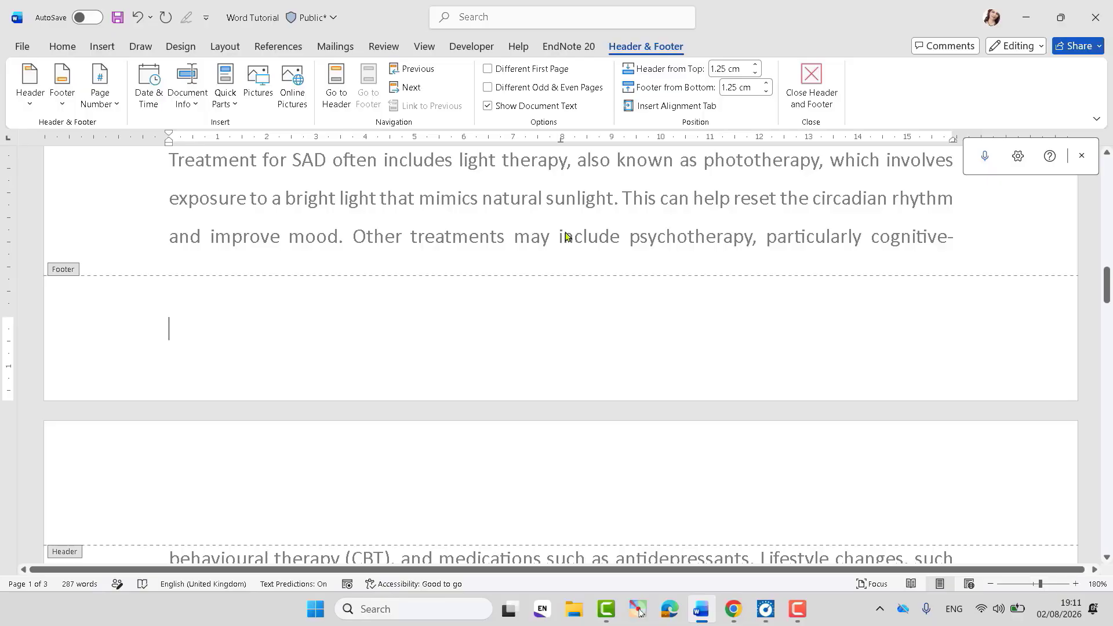
double_click(565, 238)
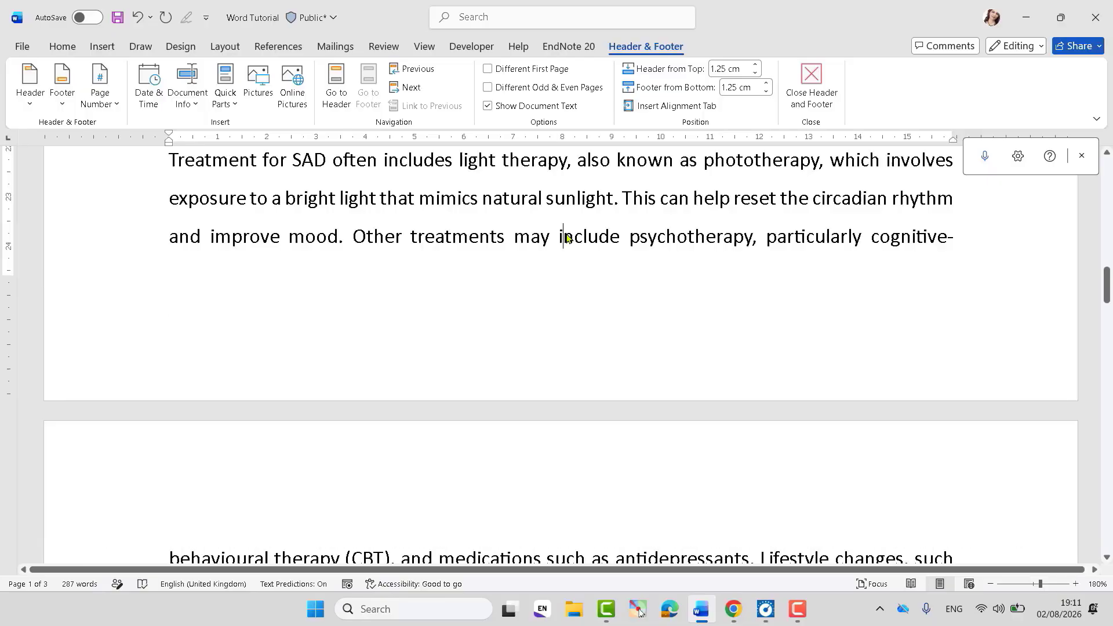
Step: Insert a centred Plain Number 2 page number at the bottom of the page and close the footer
left_click(105, 49)
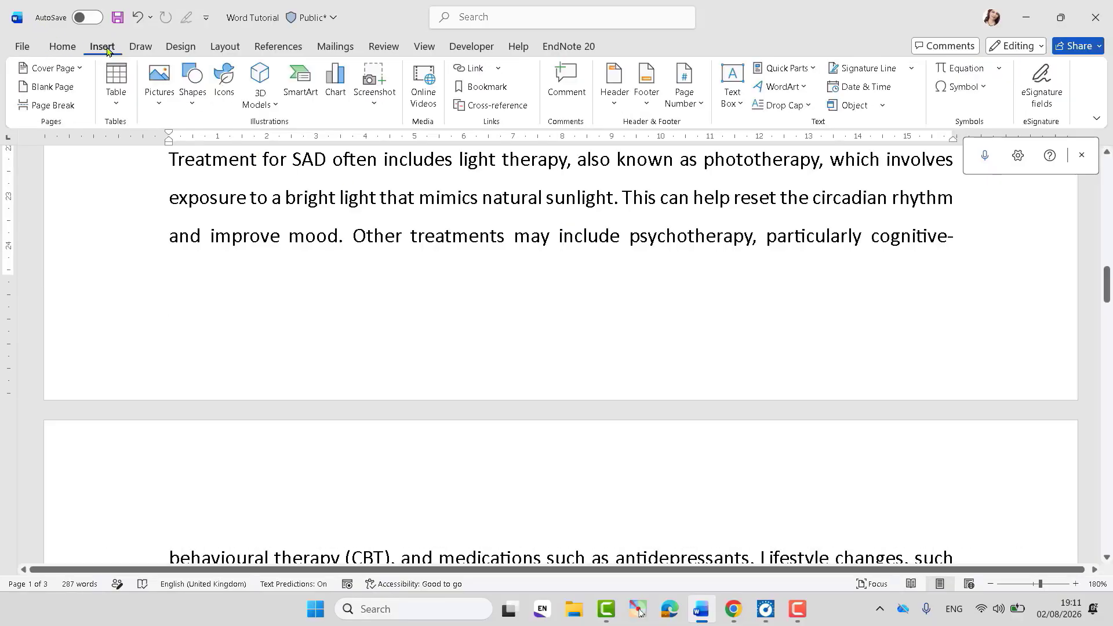
left_click(699, 109)
mouse_move(705, 148)
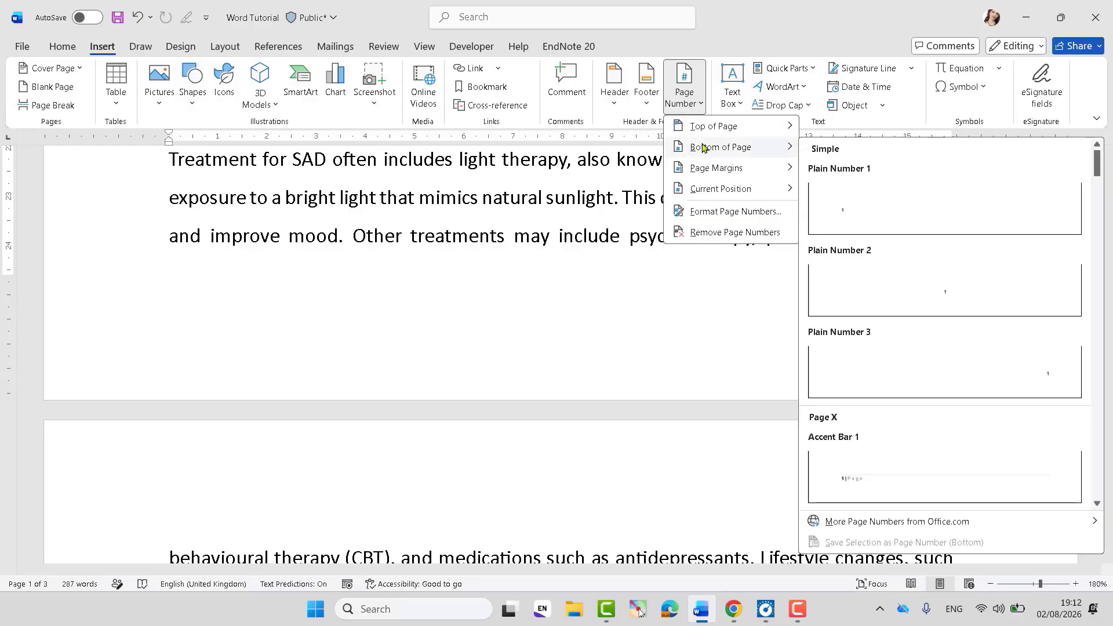
left_click(903, 293)
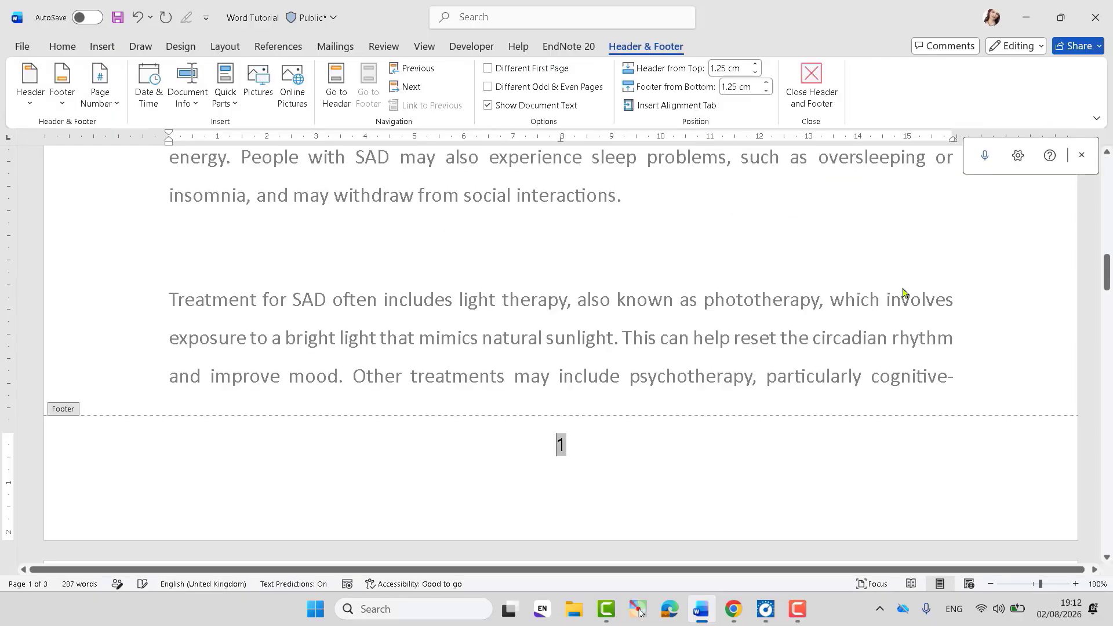
double_click(902, 293)
Step: Remove the empty third page by deleting the blank lines at the end of the document
left_click_drag(1106, 271, 1106, 423)
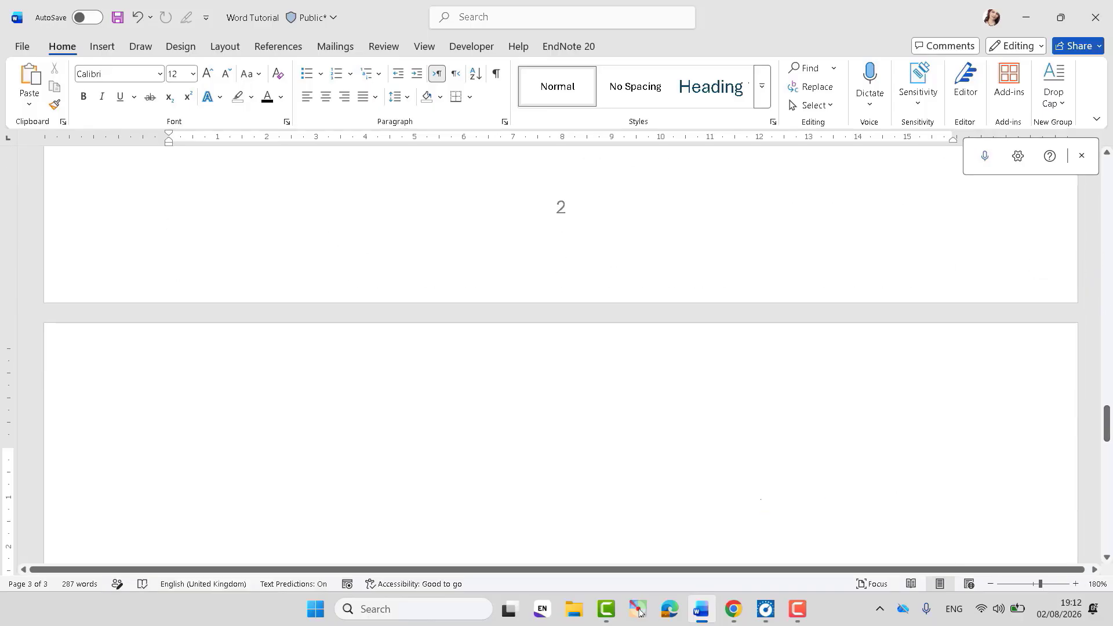
key("Return")
key("Return")
key("Return")
key("Return")
key("Return")
key("Return")
key("Return")
key("Return")
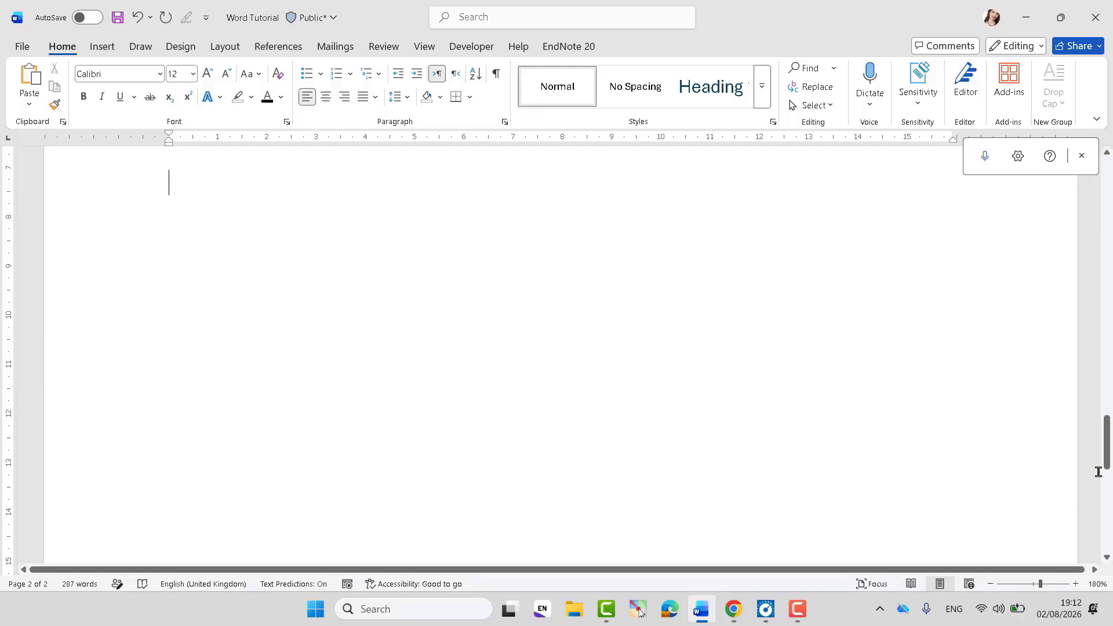
Step: Delete the empty lines above the "Seasonal Affective Disorder" heading on page 1
left_click_drag(1108, 467, 1109, 184)
left_click_drag(216, 298, 224, 508)
key("Delete")
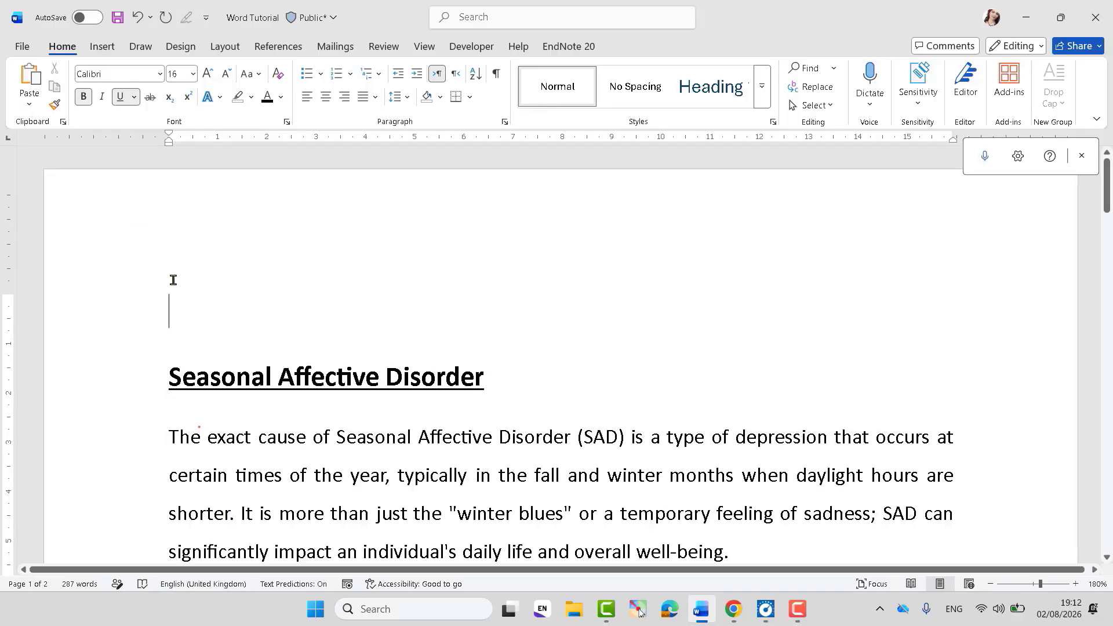
left_click_drag(172, 289, 184, 340)
key("Delete")
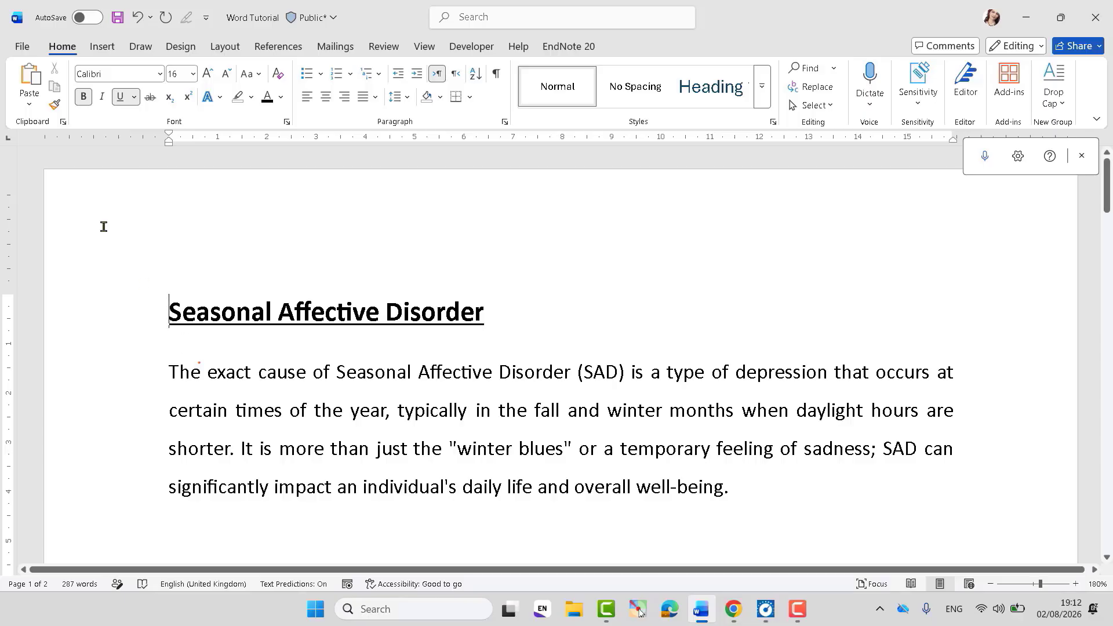
Step: Look over the picture sources and available shapes, and browse the stock icons by the Sports, Graph and Occupations categories
left_click(102, 46)
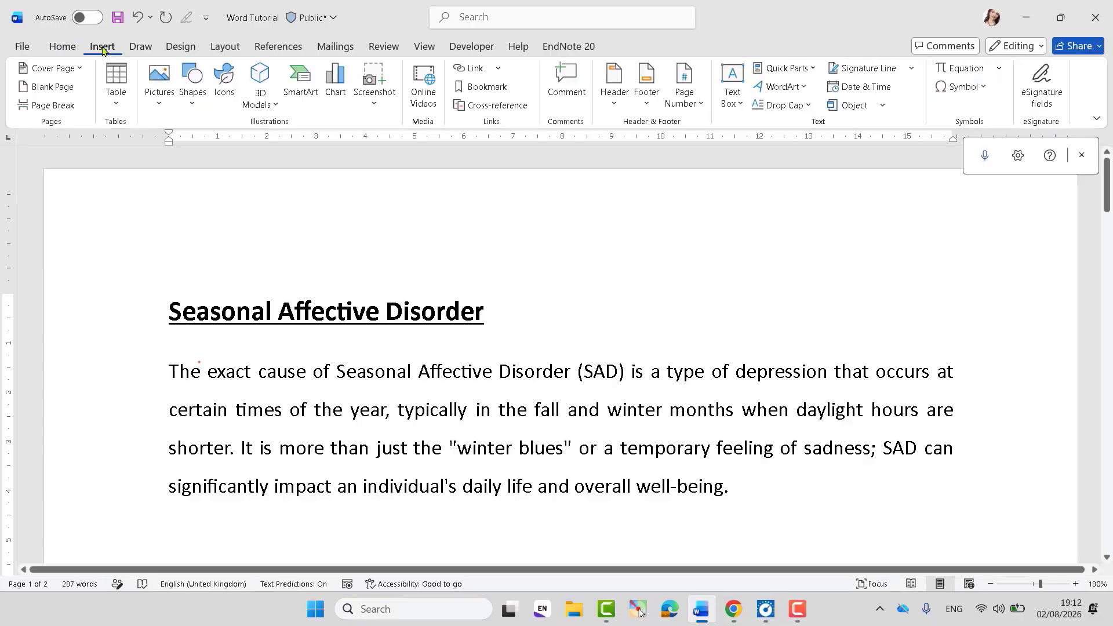
left_click(161, 106)
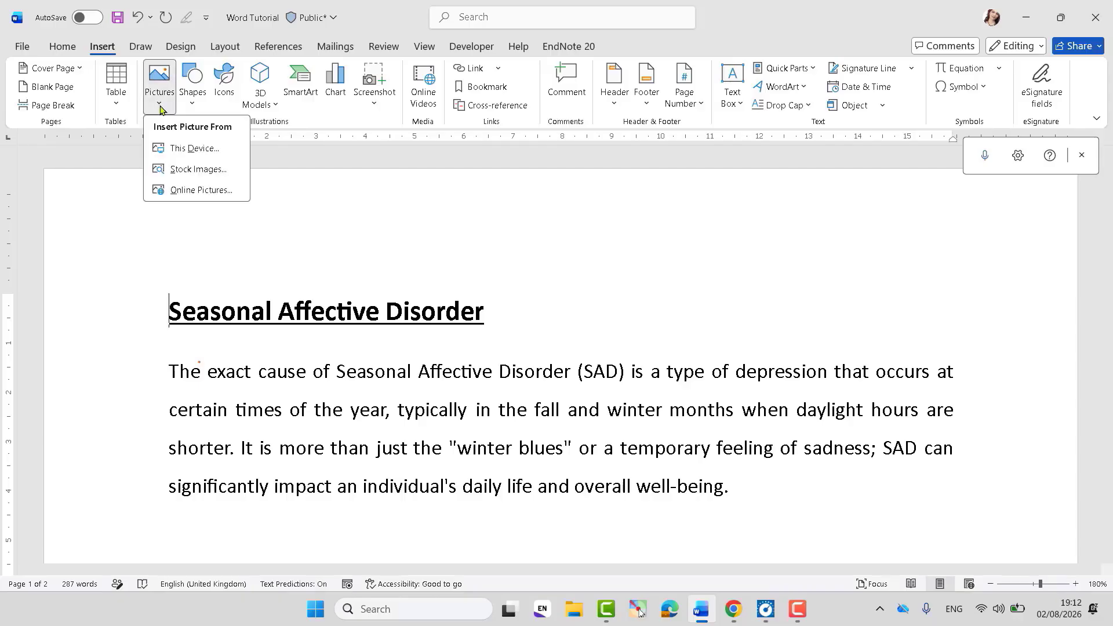
left_click(194, 104)
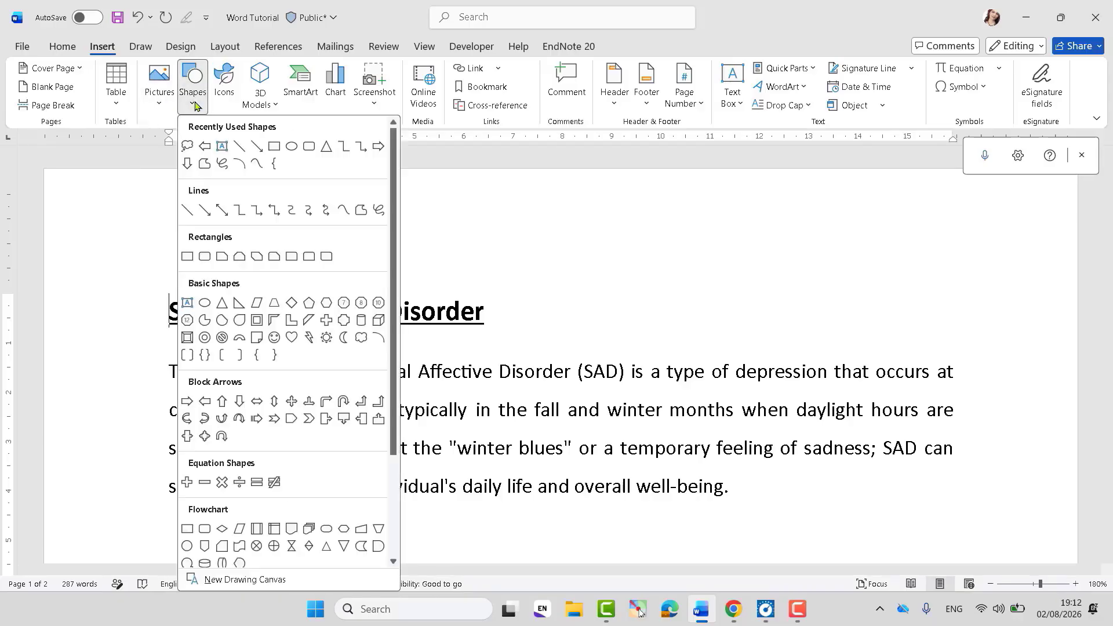
left_click(223, 88)
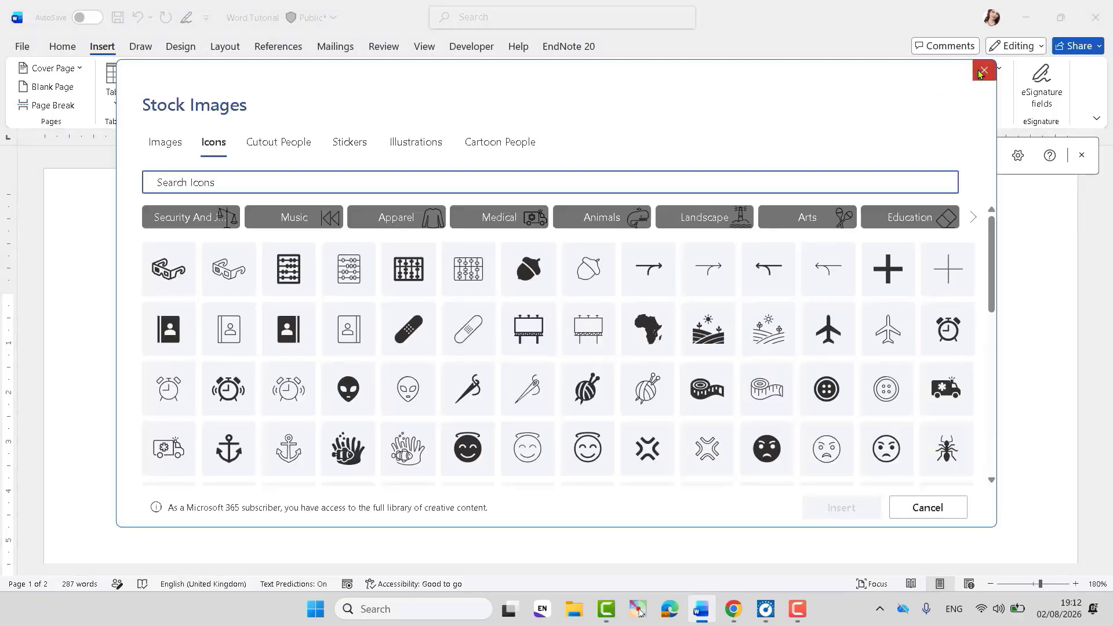
left_click(979, 72)
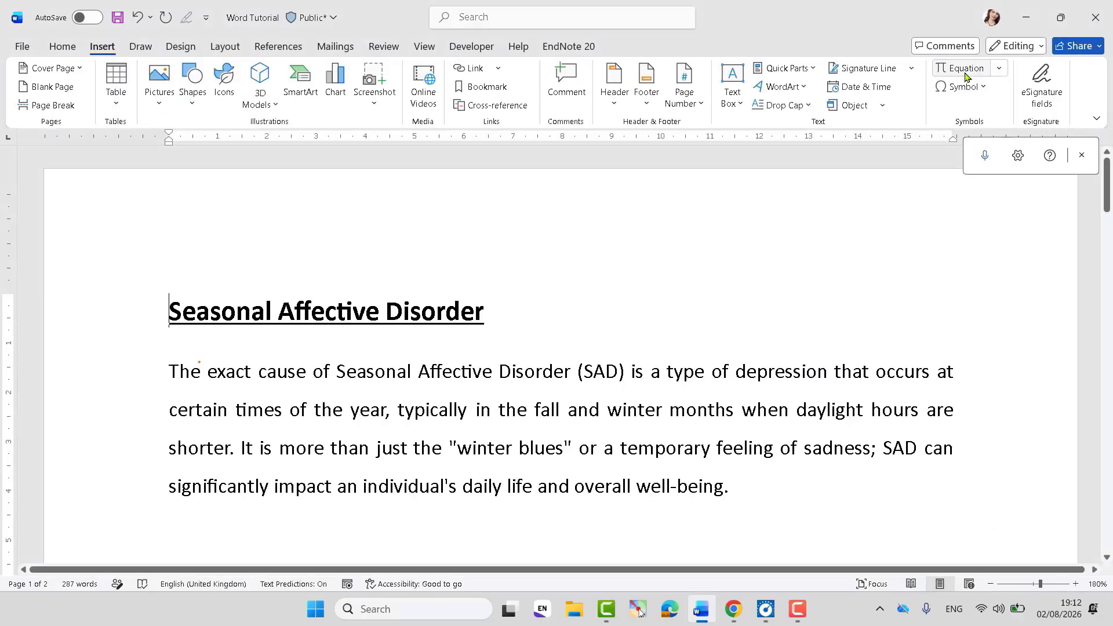
left_click(224, 81)
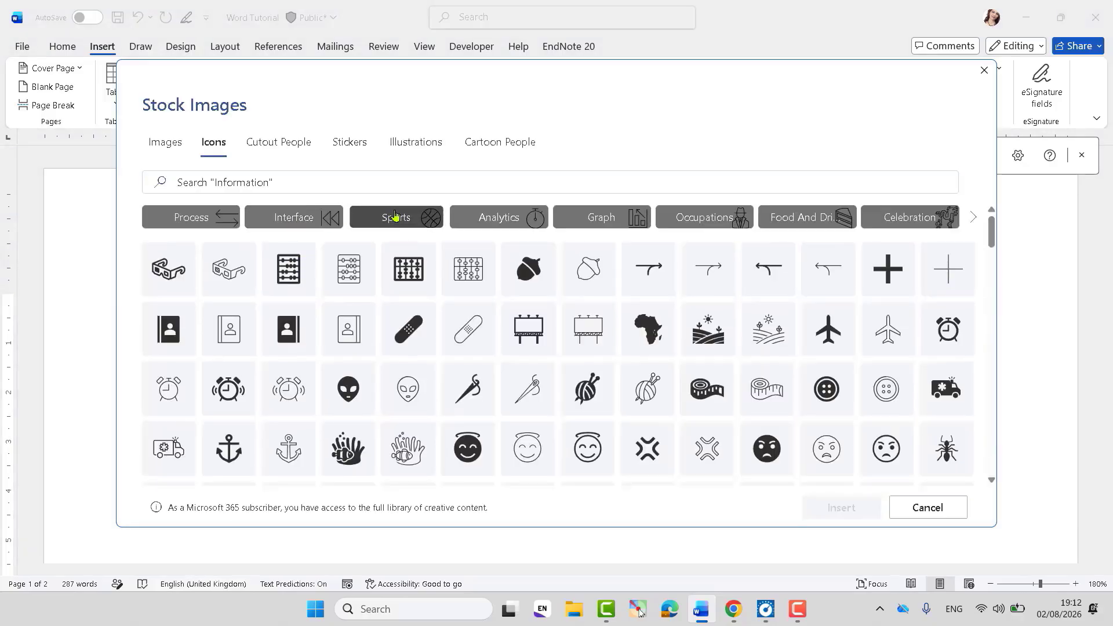
left_click(393, 216)
left_click(596, 220)
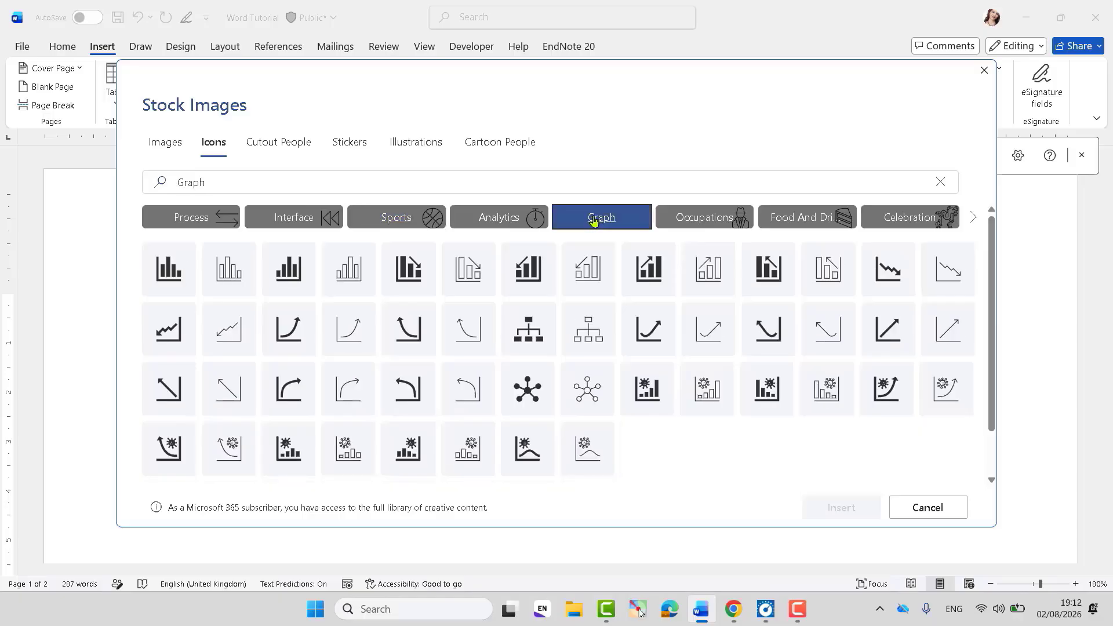
left_click(694, 221)
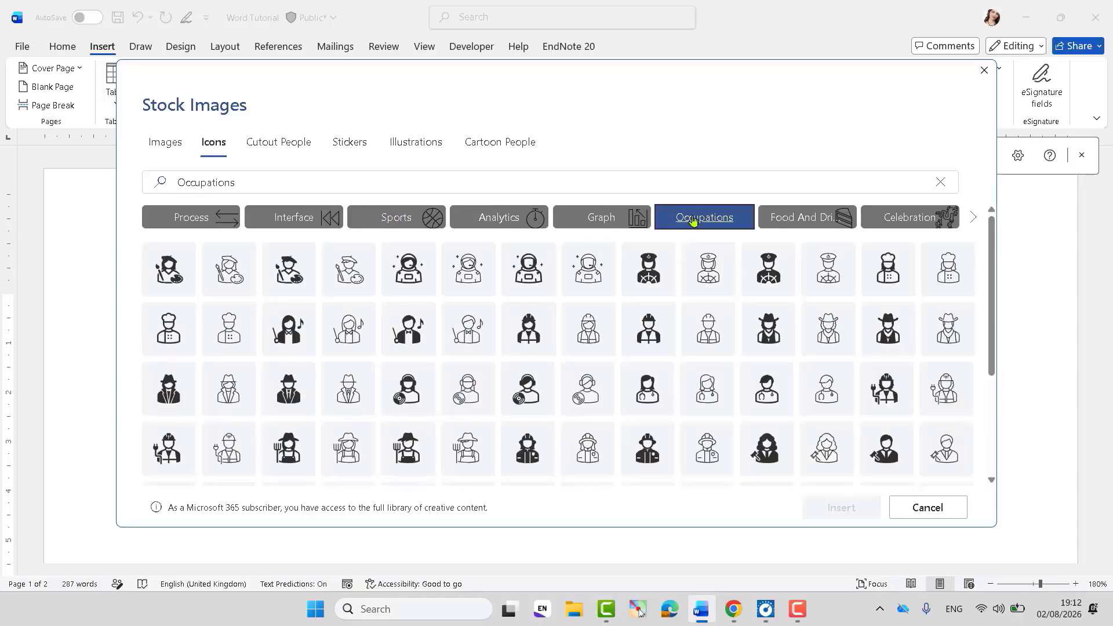
left_click(984, 69)
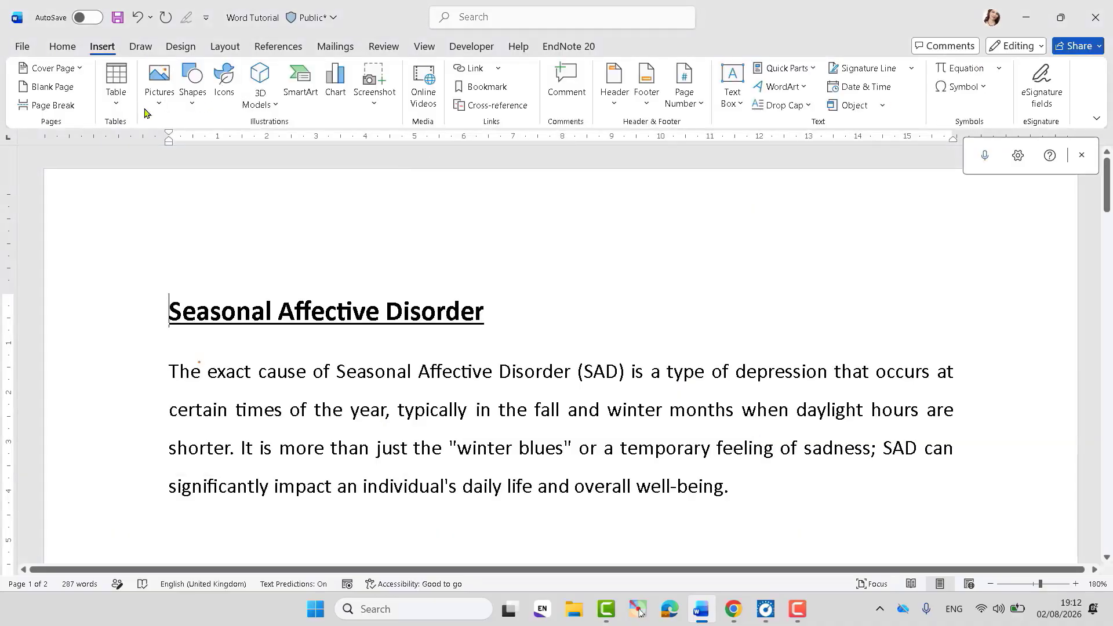
Step: Browse the stock photos by the Textured, Tranquility, Symbol, Luminosity, Agriculture, Photograph, Animal and Equipment categories
left_click(162, 102)
left_click(187, 168)
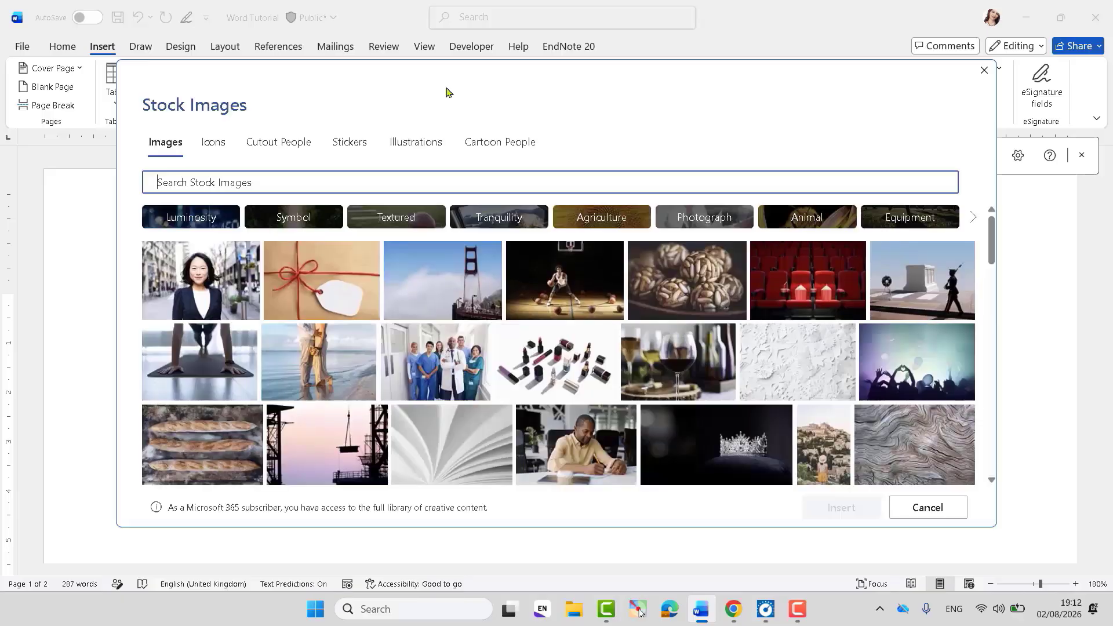
left_click(390, 221)
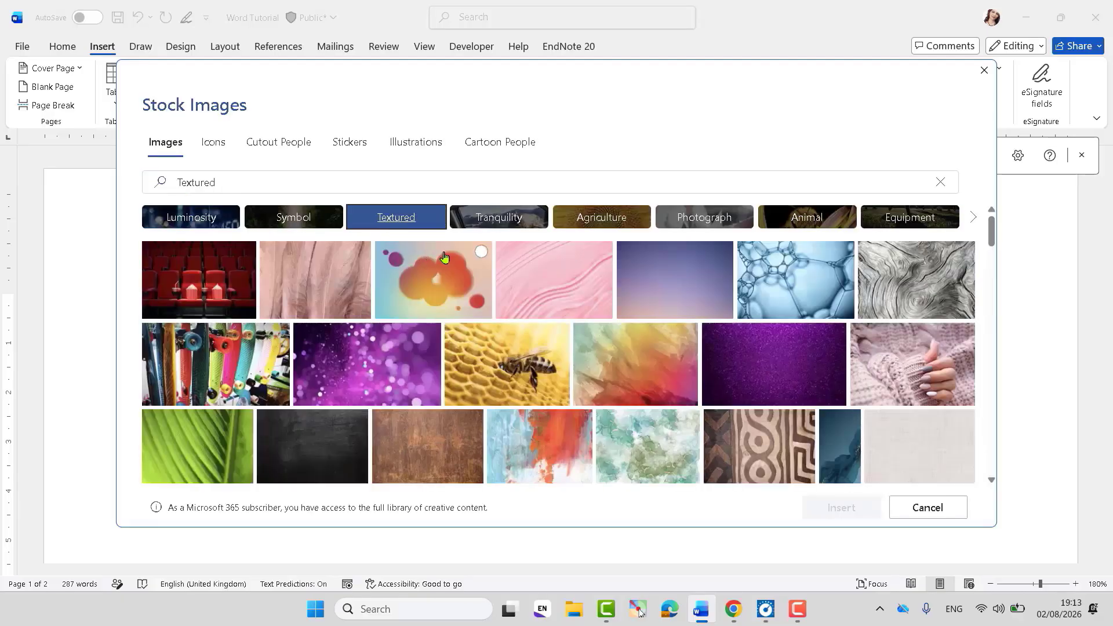
left_click(489, 221)
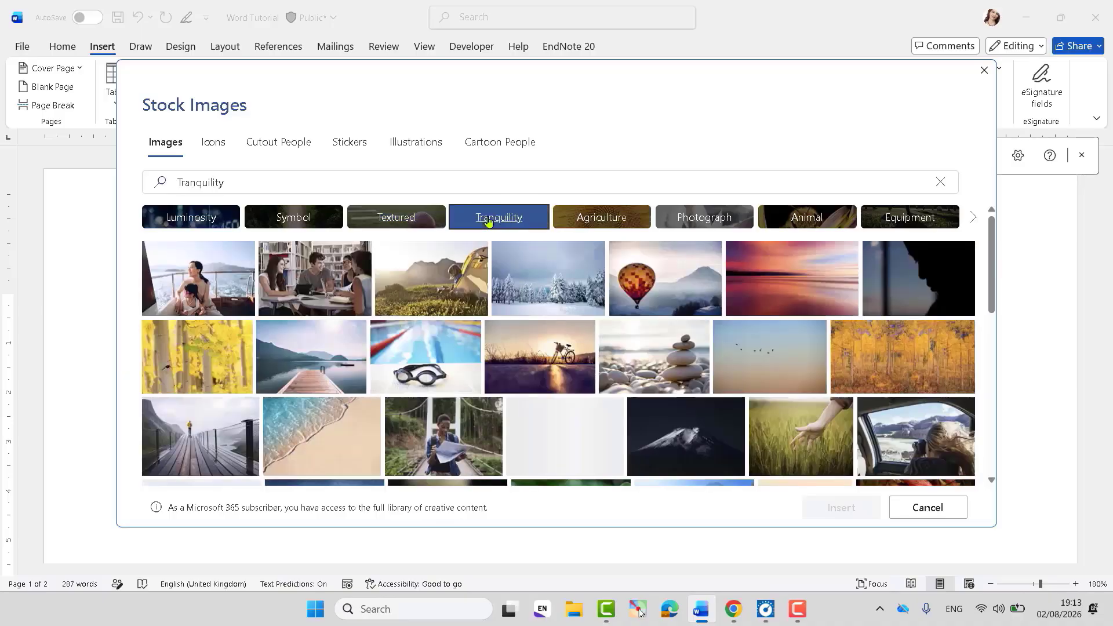
left_click(295, 219)
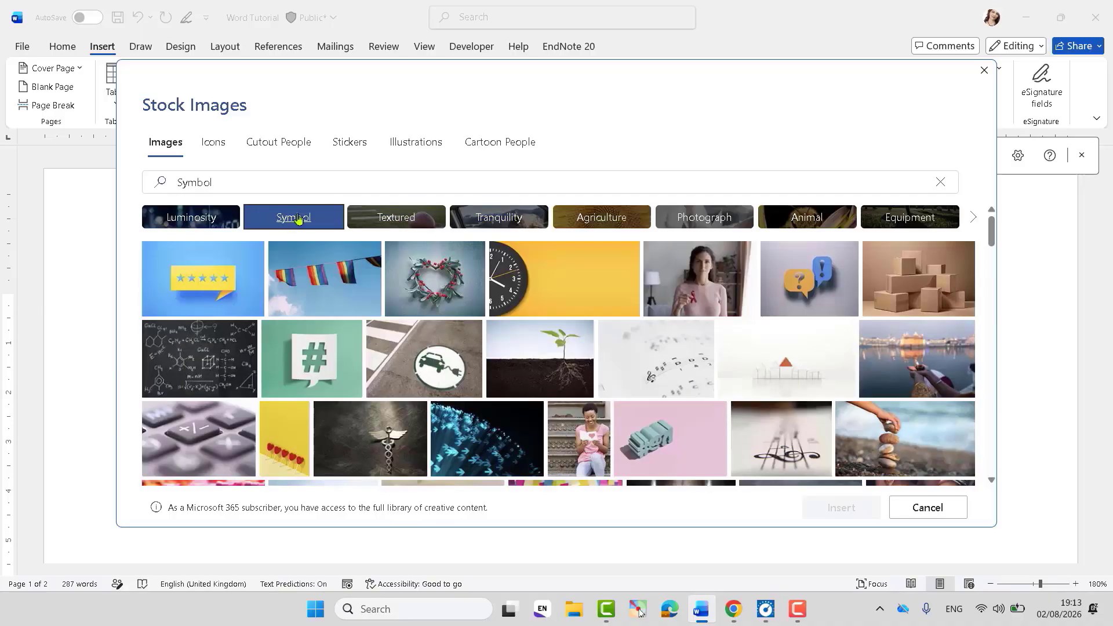
left_click(208, 224)
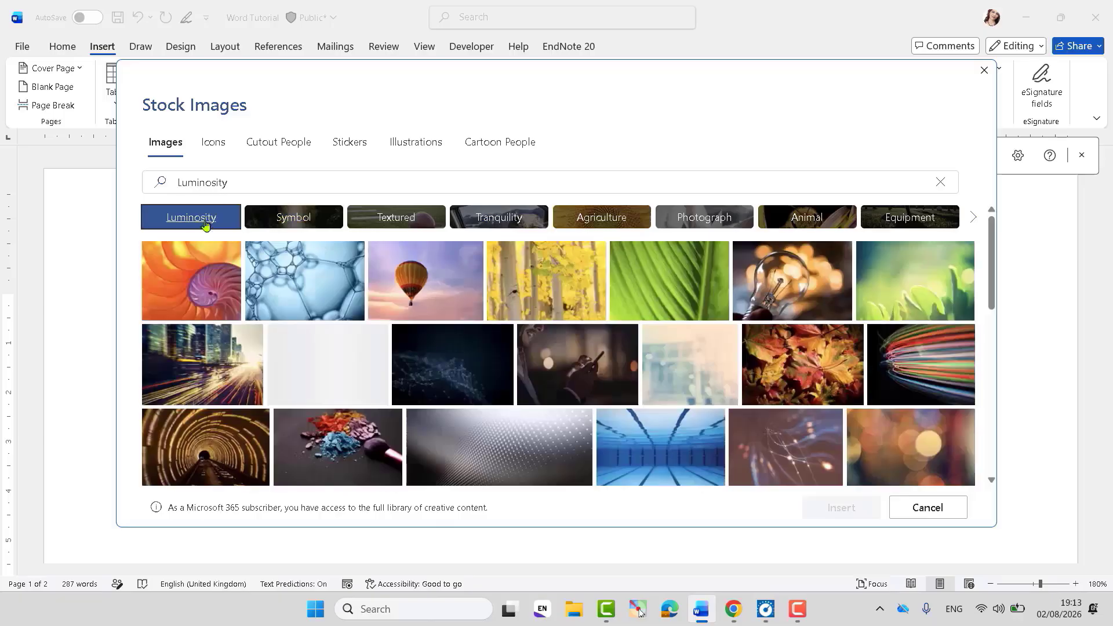
left_click(611, 224)
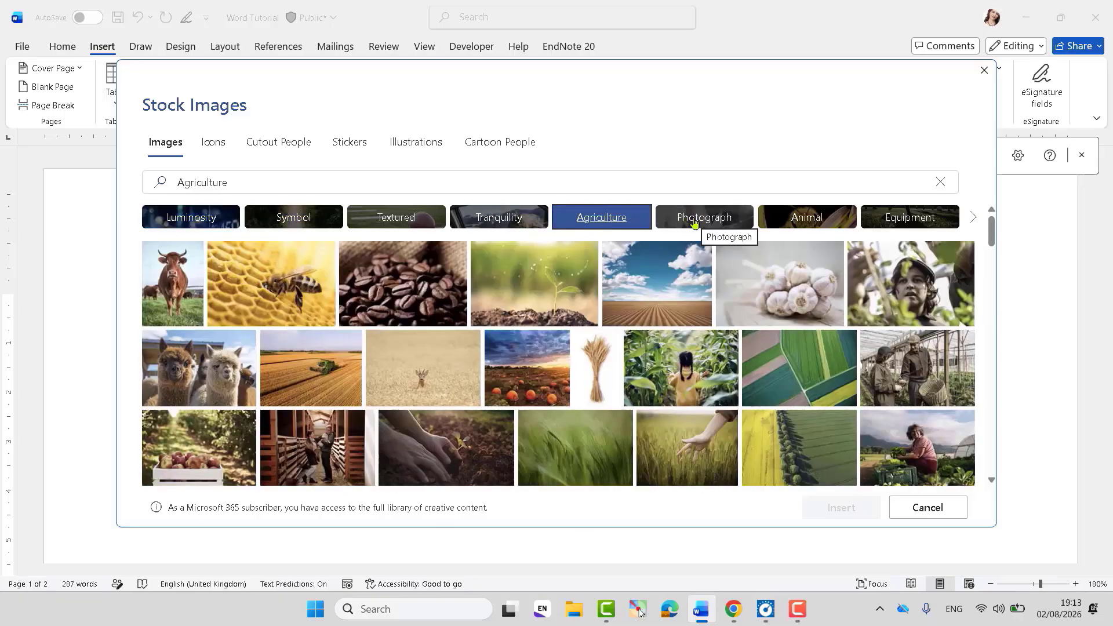
left_click(694, 223)
left_click(814, 222)
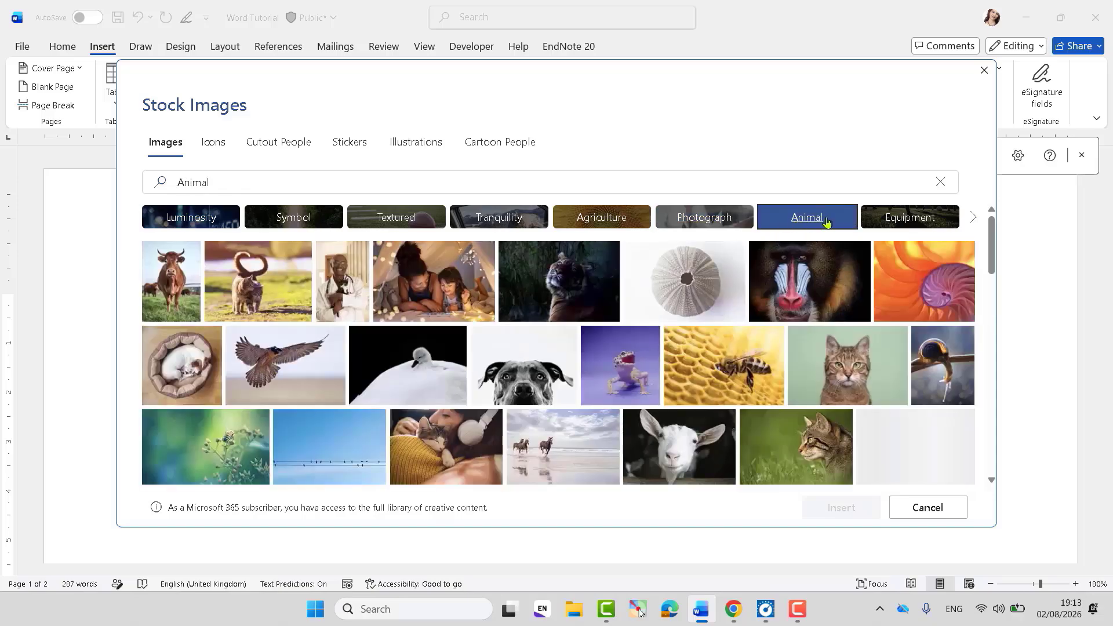
left_click(894, 225)
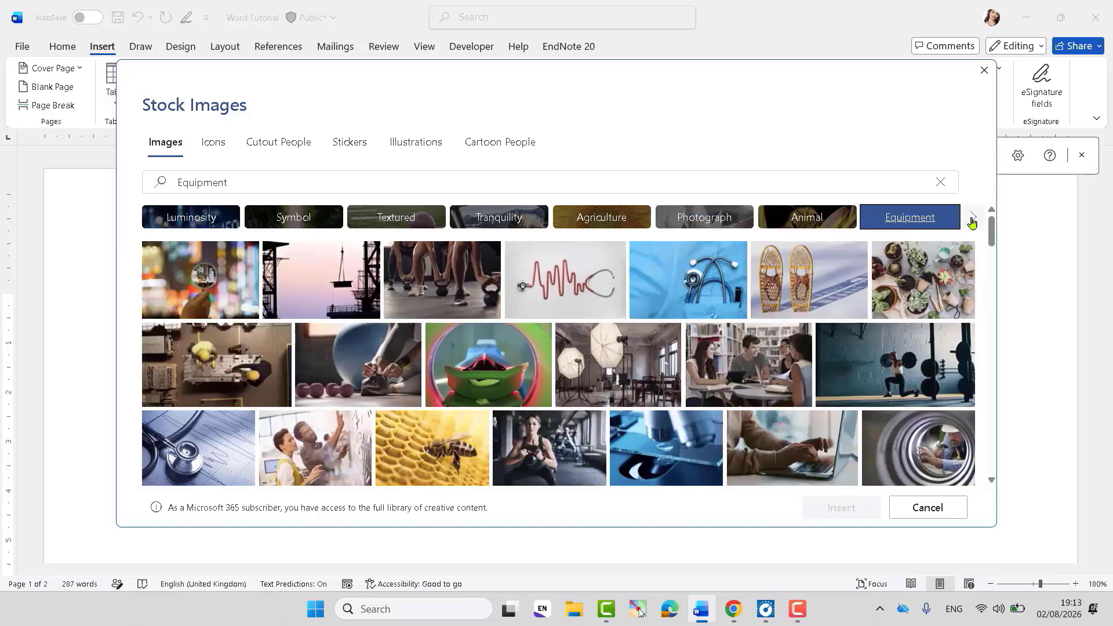
Step: Browse the stock photos in the further categories Learning, Success and Research
left_click(973, 221)
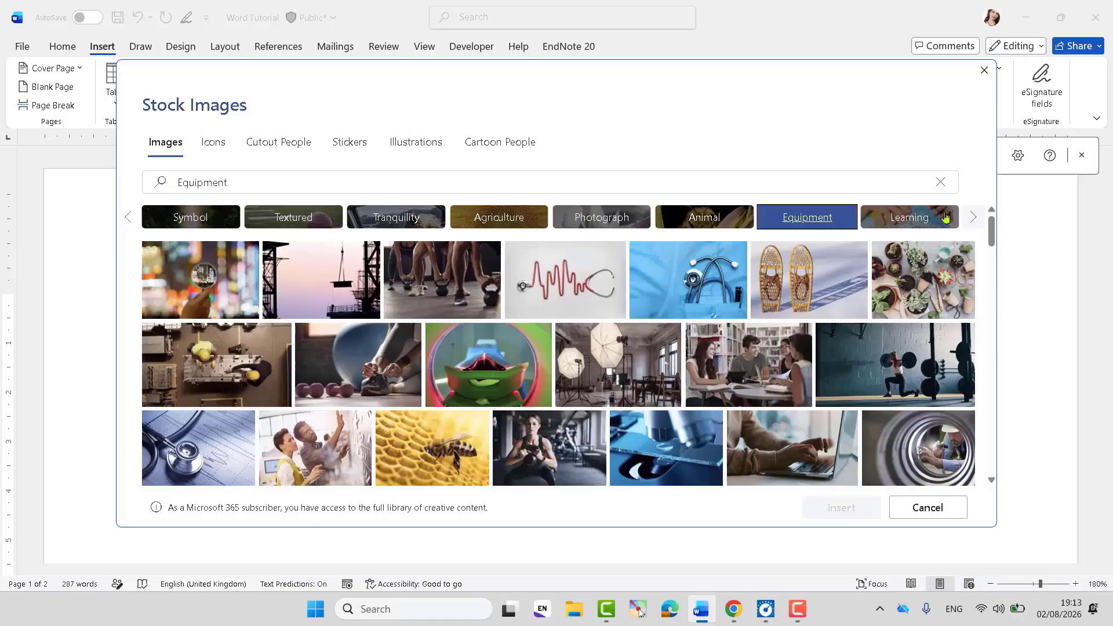
left_click(904, 218)
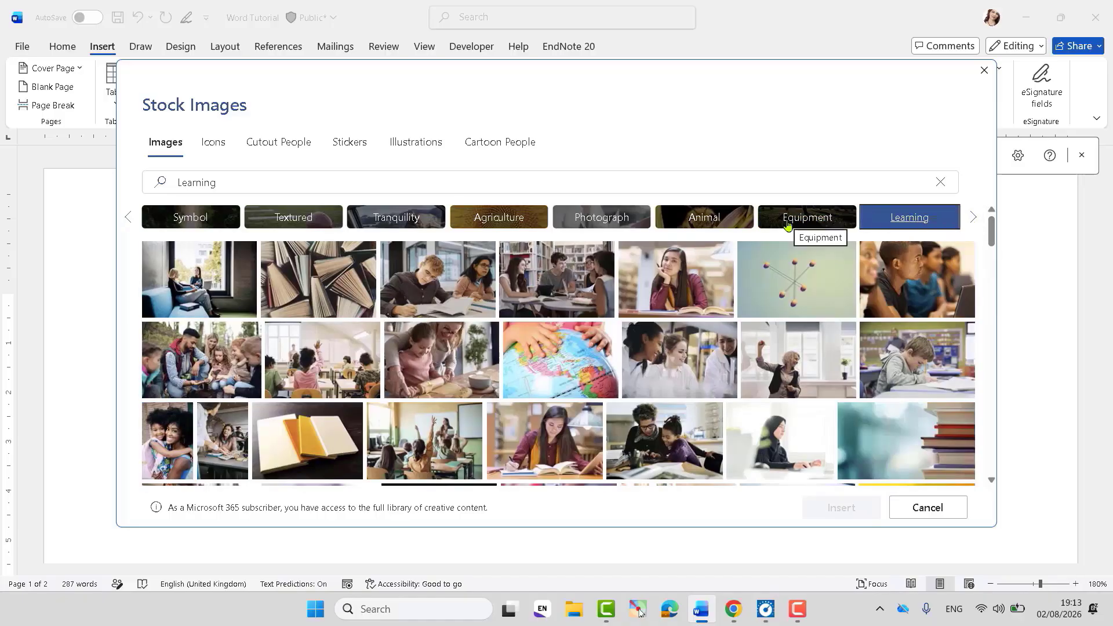
left_click(973, 217)
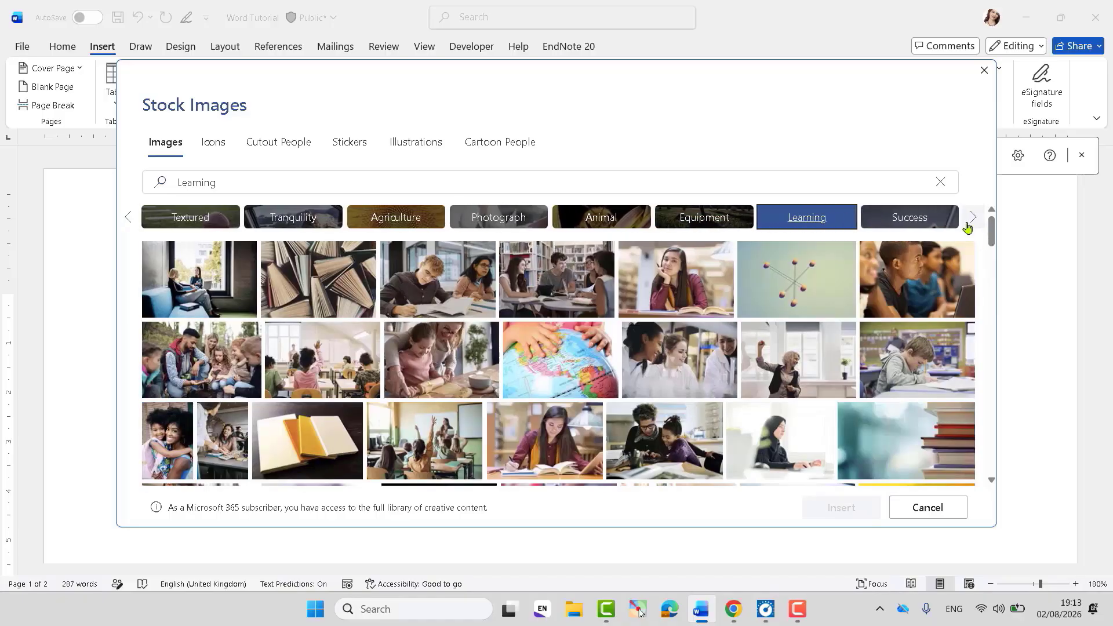
left_click(894, 218)
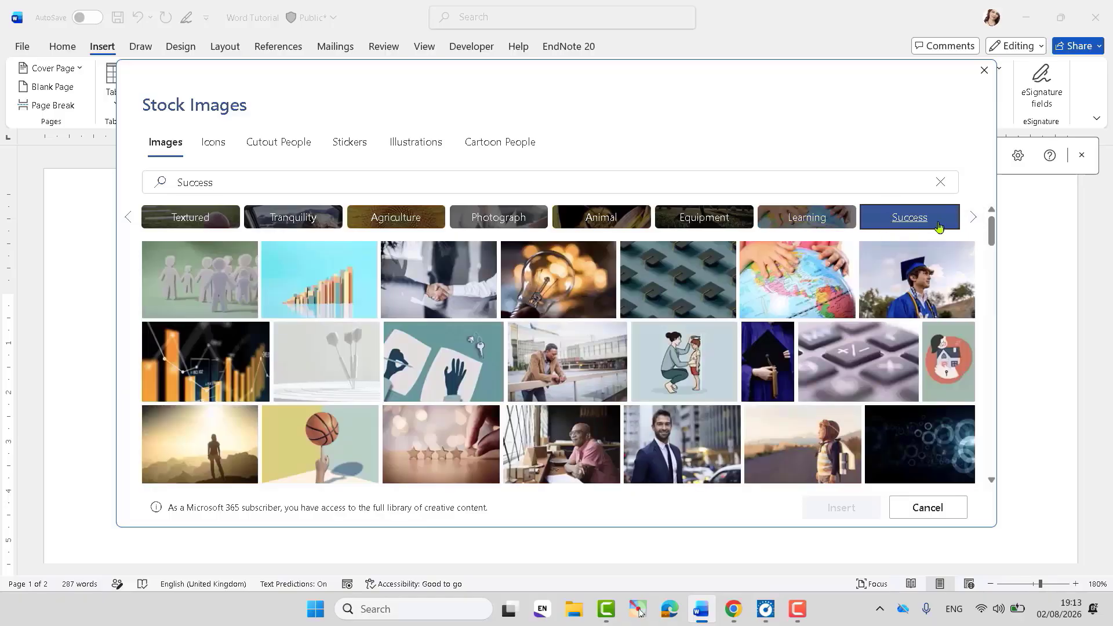
mouse_move(992, 229)
left_mouse_down()
mouse_move(993, 442)
mouse_move(1021, 442)
mouse_move(1011, 348)
mouse_move(1020, 280)
mouse_move(998, 214)
left_mouse_up()
left_click(975, 218)
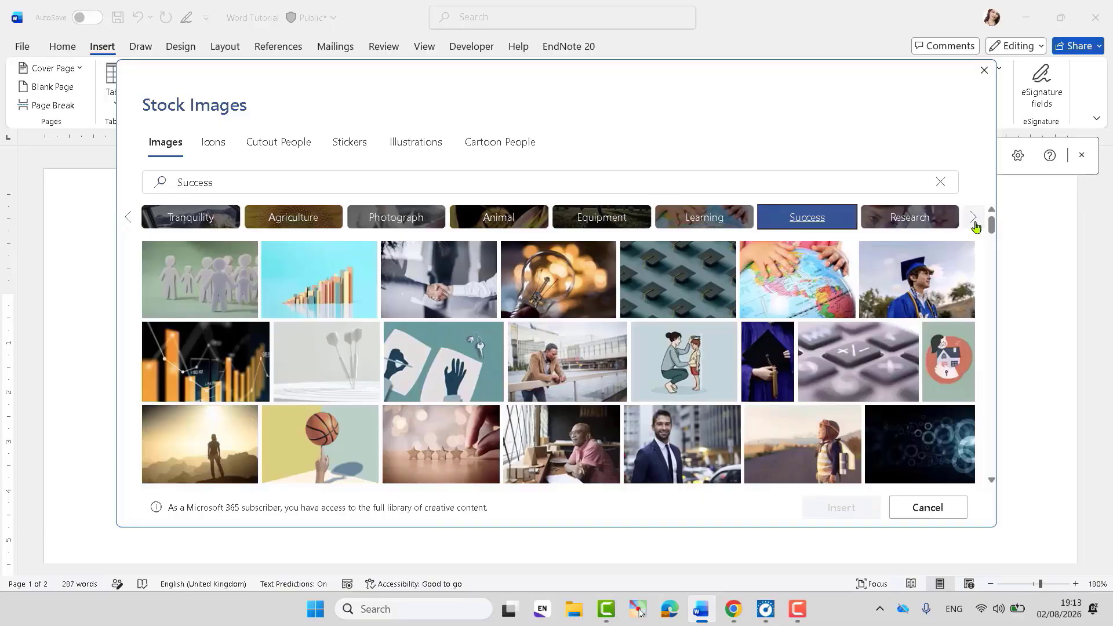
left_click(920, 215)
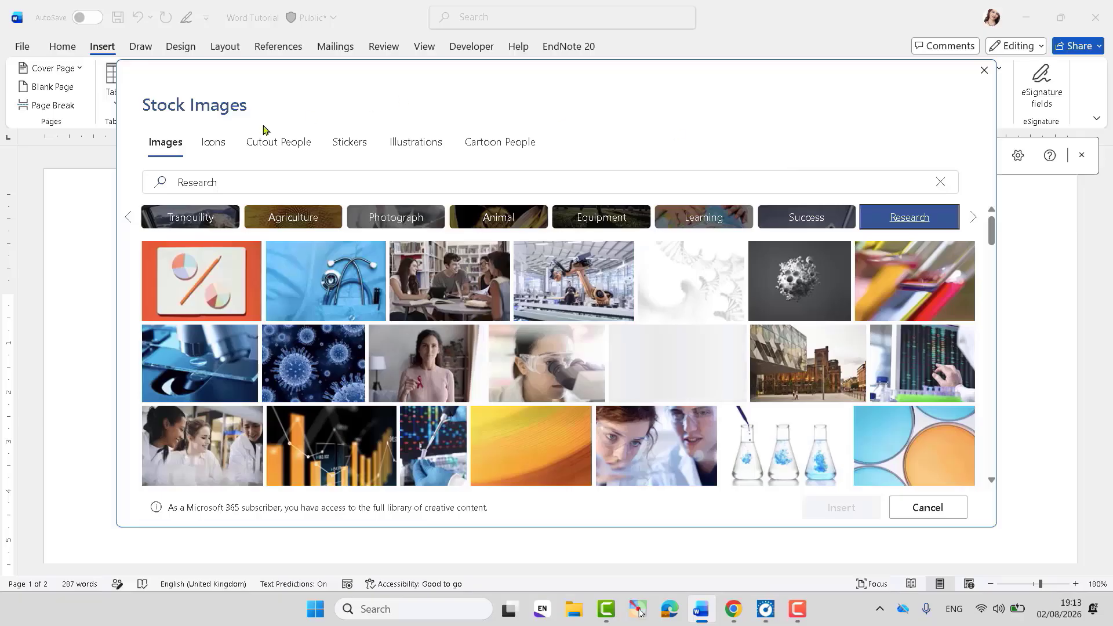
Step: Look through the Research matches among icons, cutout people, stickers, illustrations, cartoon people and images, and close the stock library without inserting anything
left_click(219, 146)
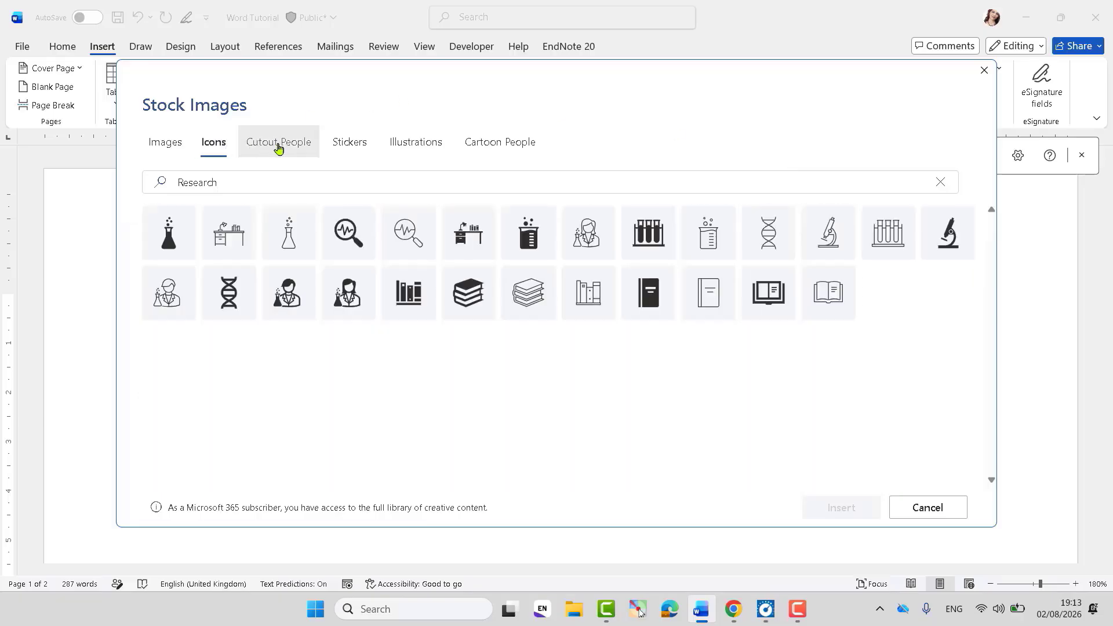
left_click(278, 148)
left_click(345, 150)
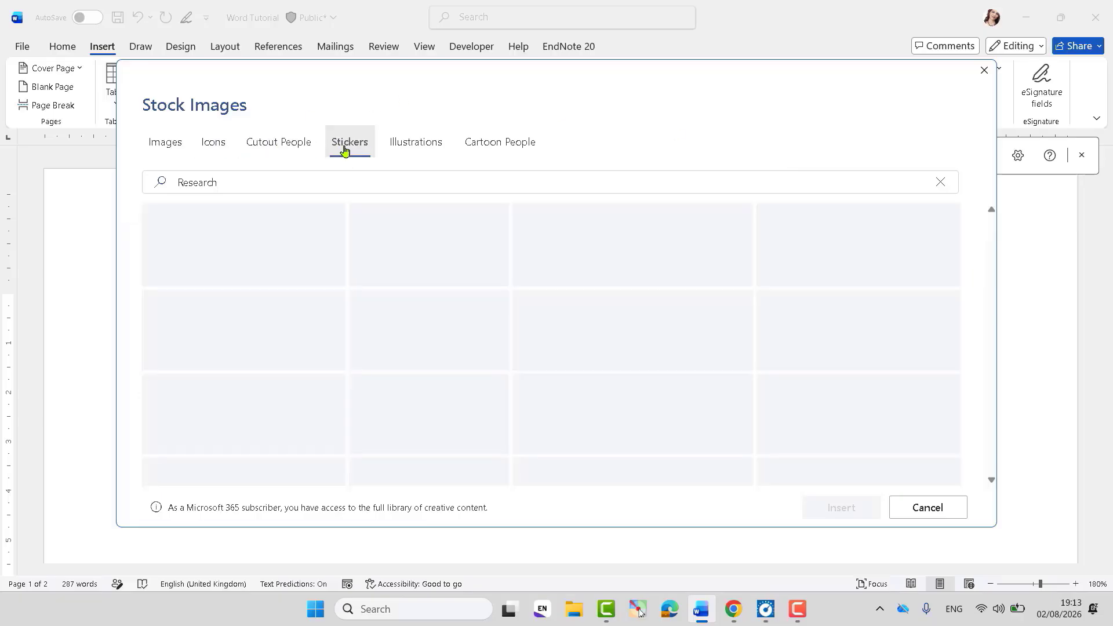
left_click(427, 151)
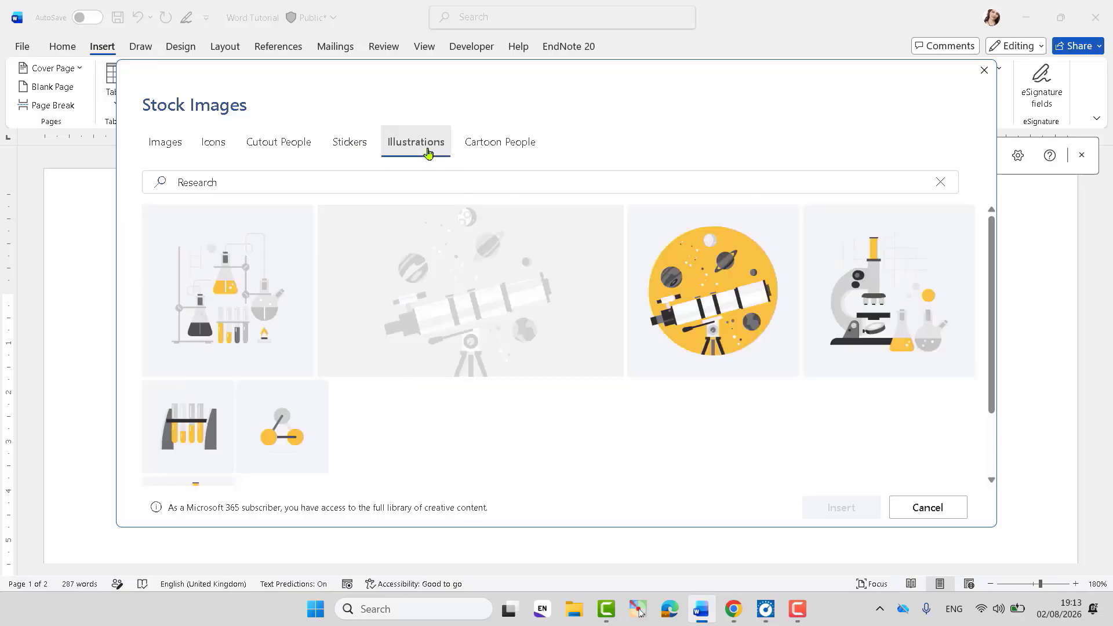
left_click(490, 146)
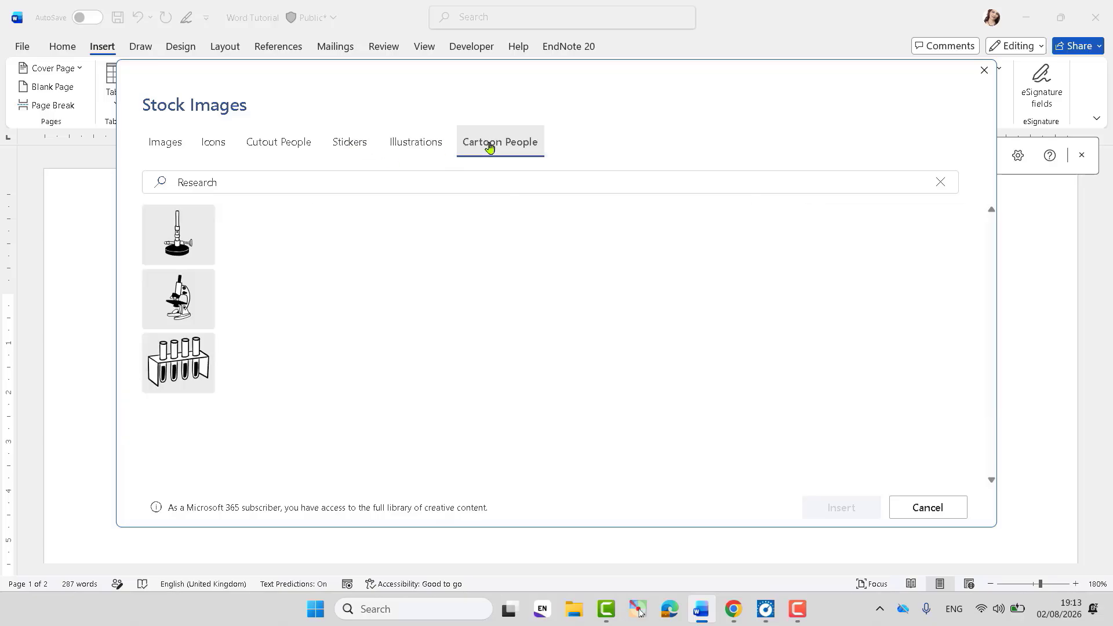
left_click(164, 145)
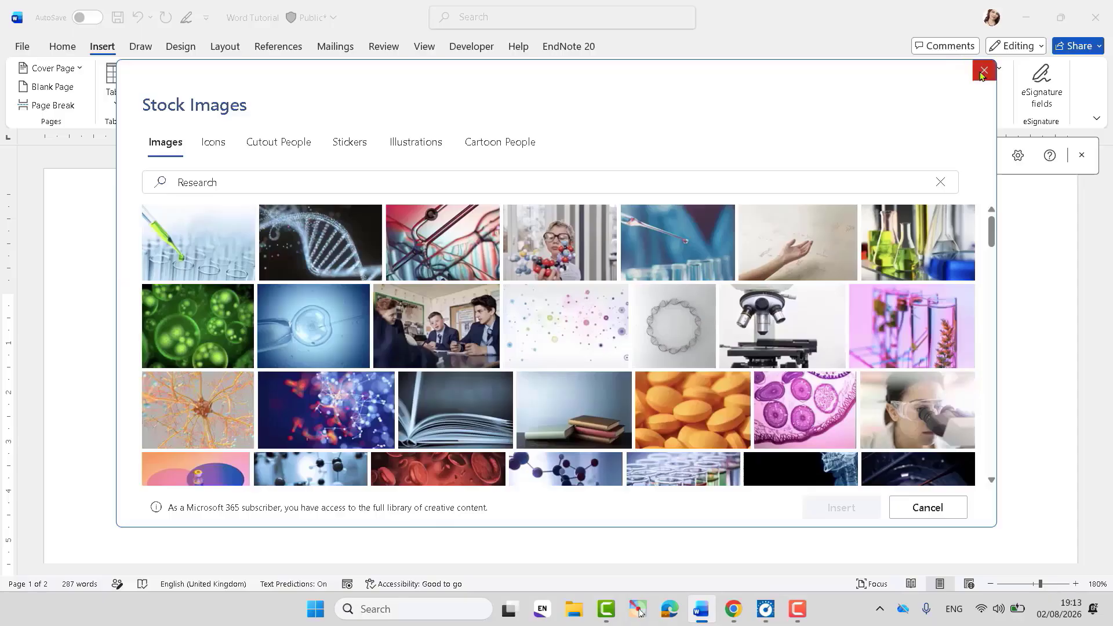
left_click(983, 72)
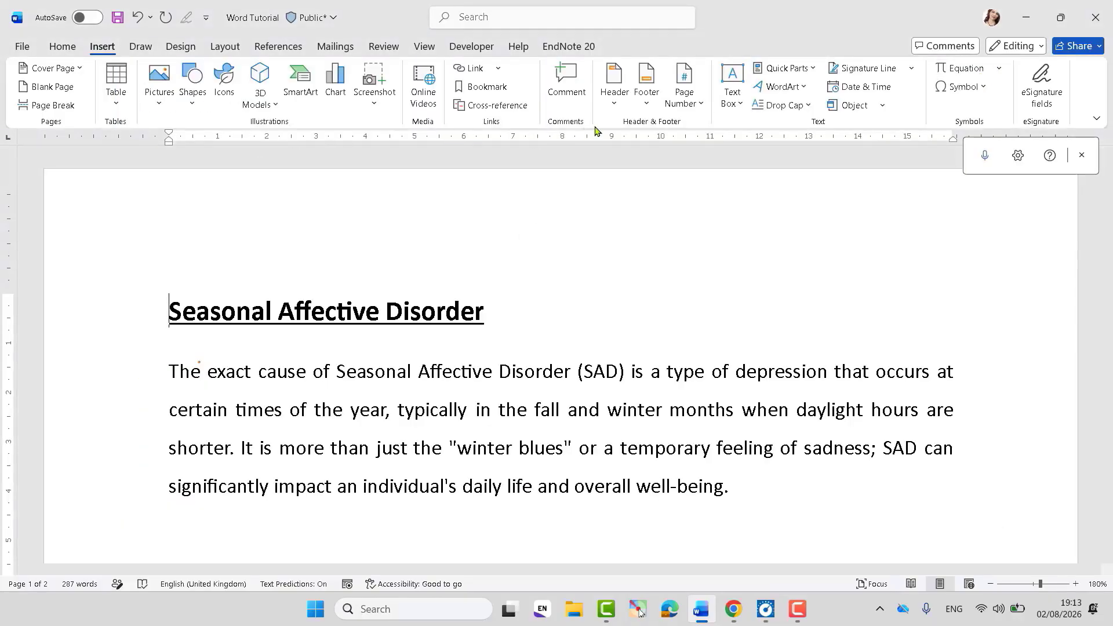
Step: Look over the built-in footer designs and the bottom-of-page number styles without applying any
left_click(648, 104)
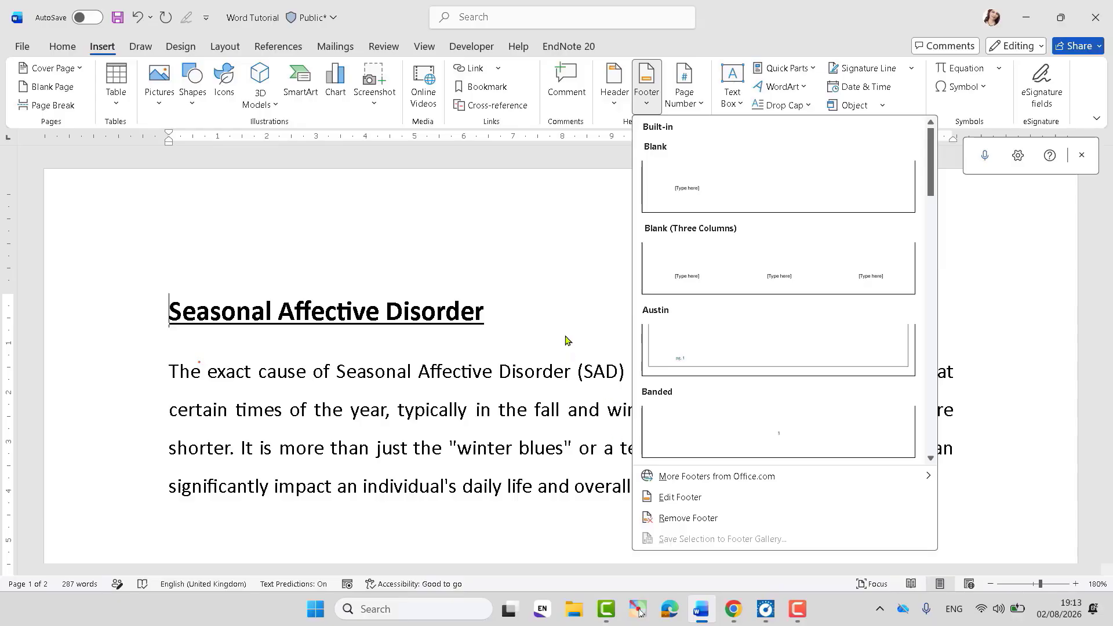
left_click(571, 308)
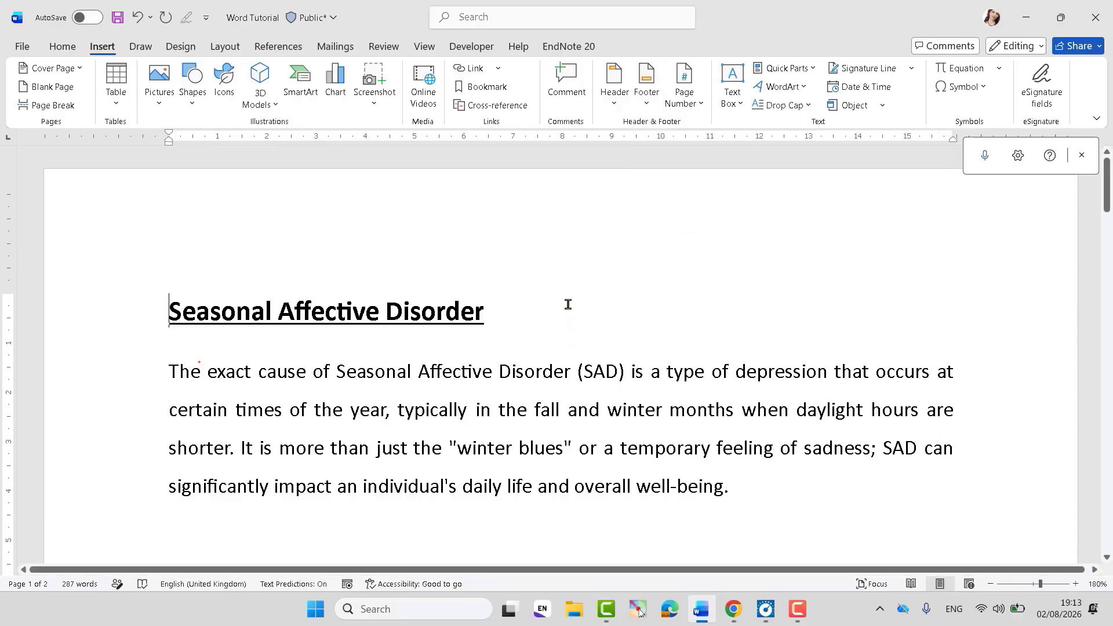
left_click(701, 108)
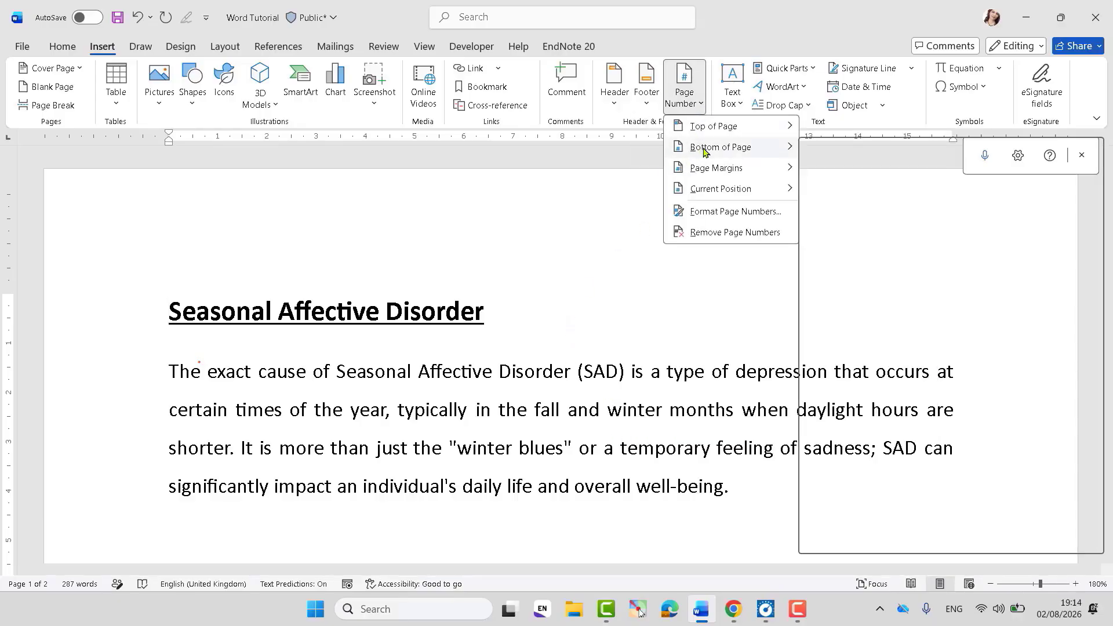
mouse_move(703, 150)
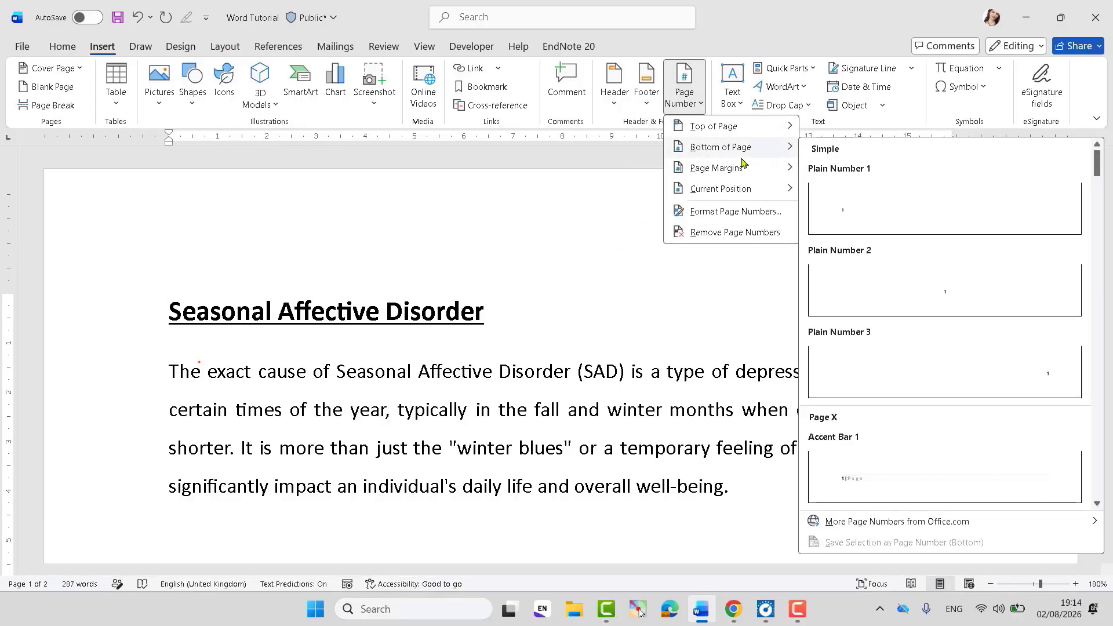
left_click(659, 290)
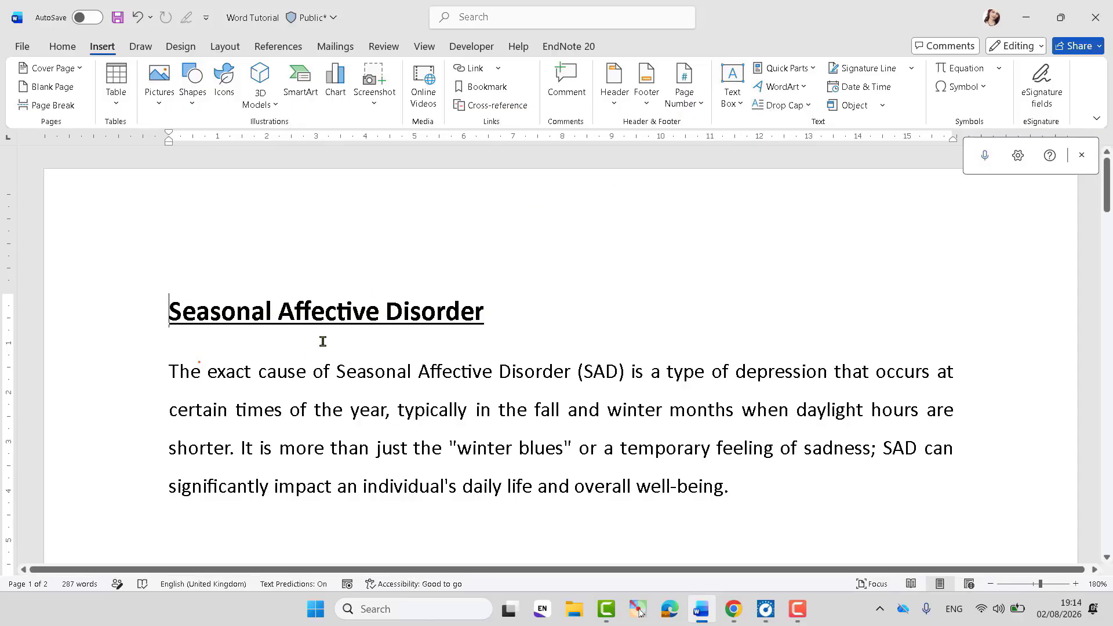
Step: Select the initial T of the first paragraph and preview the drop cap options without applying one
left_click_drag(169, 371, 174, 371)
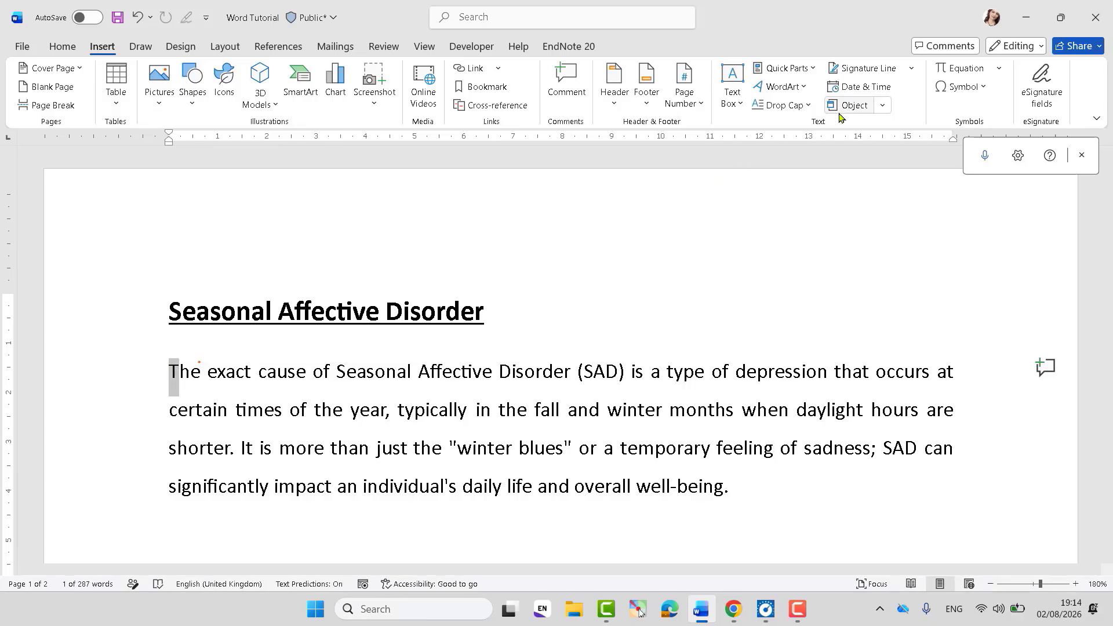
left_click(809, 106)
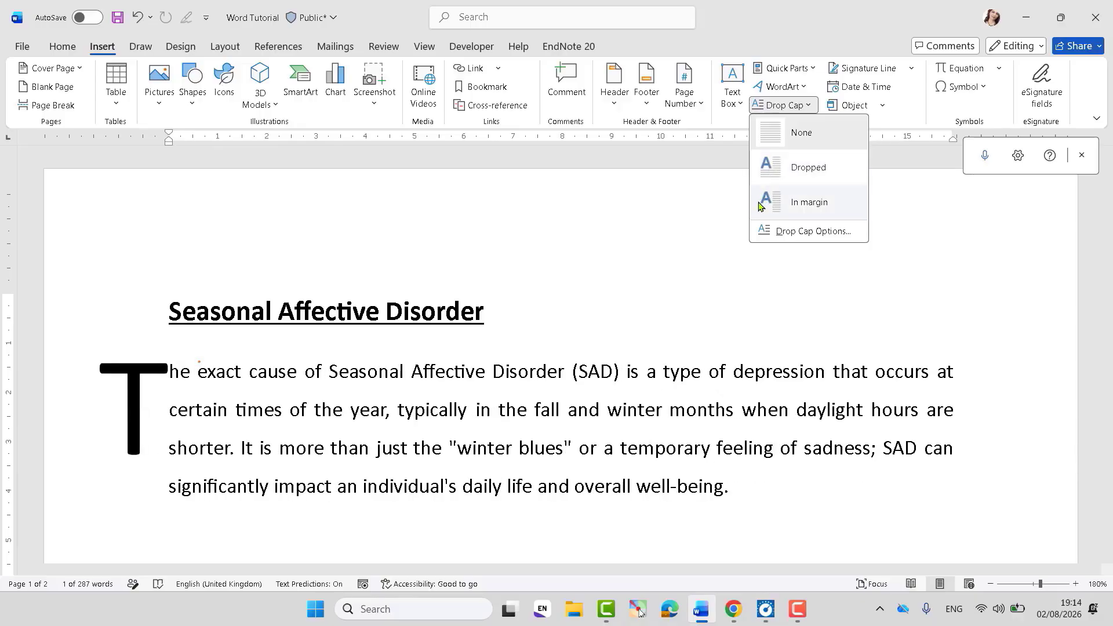
left_click(660, 216)
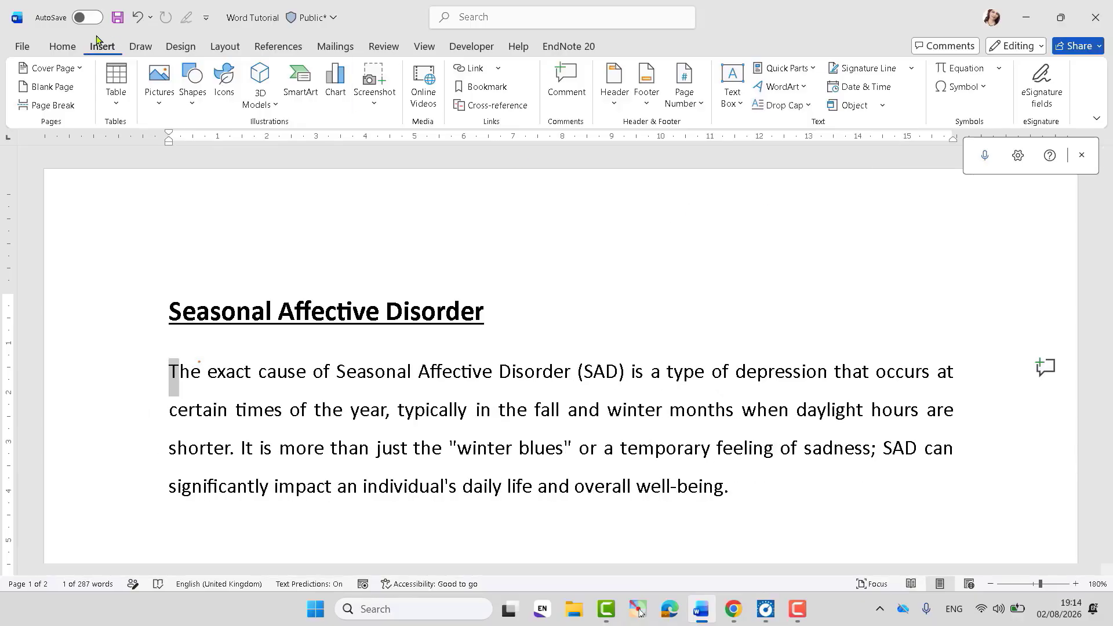
left_click(62, 48)
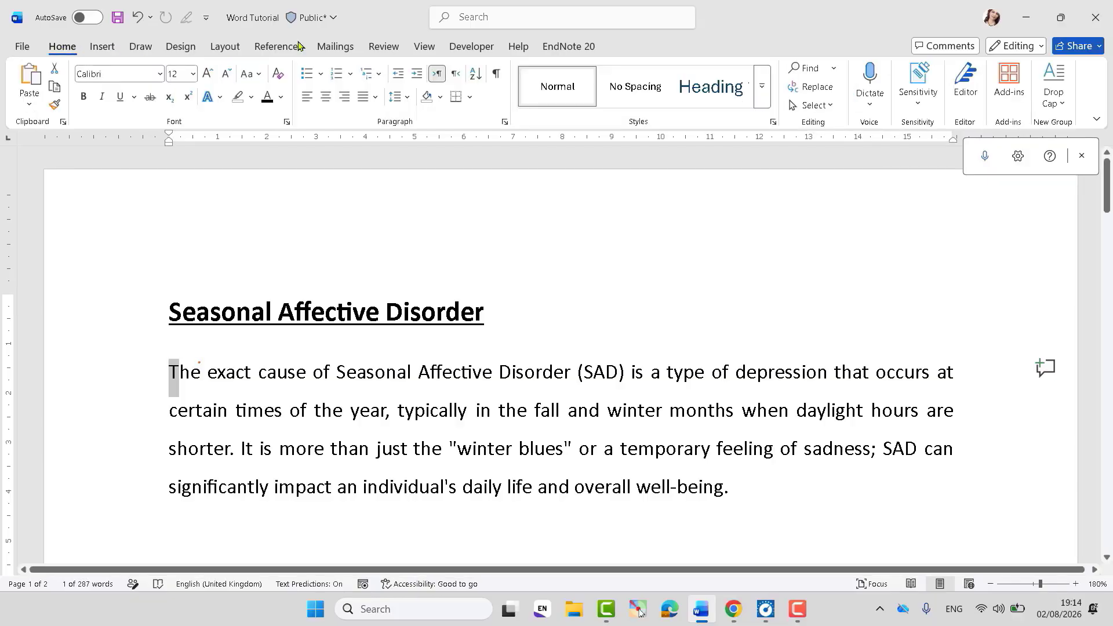
left_click(1054, 93)
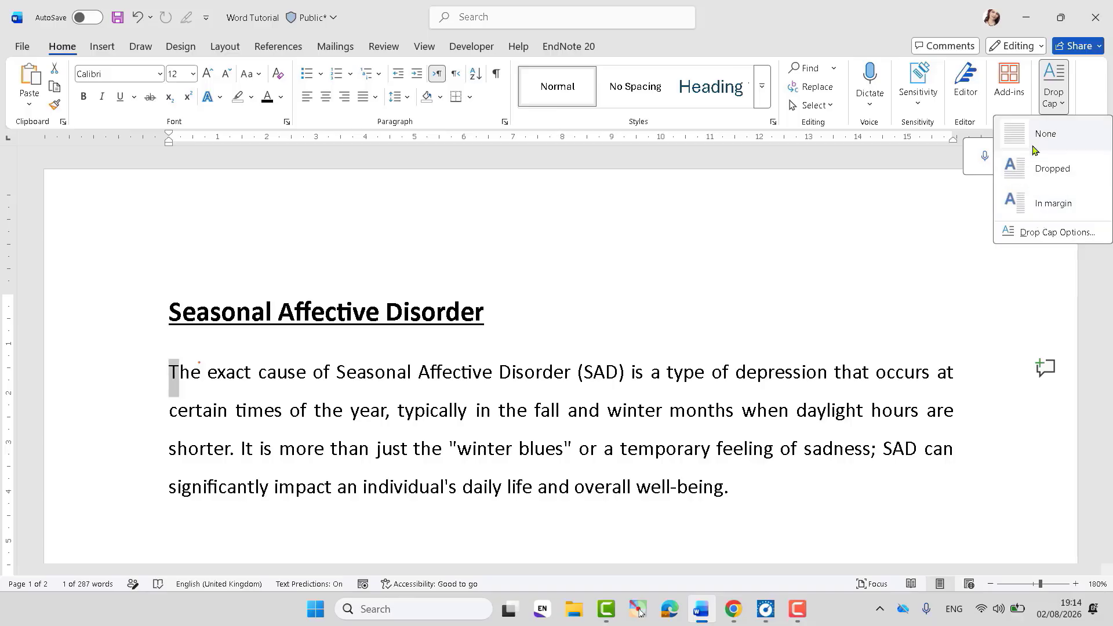
left_click(731, 262)
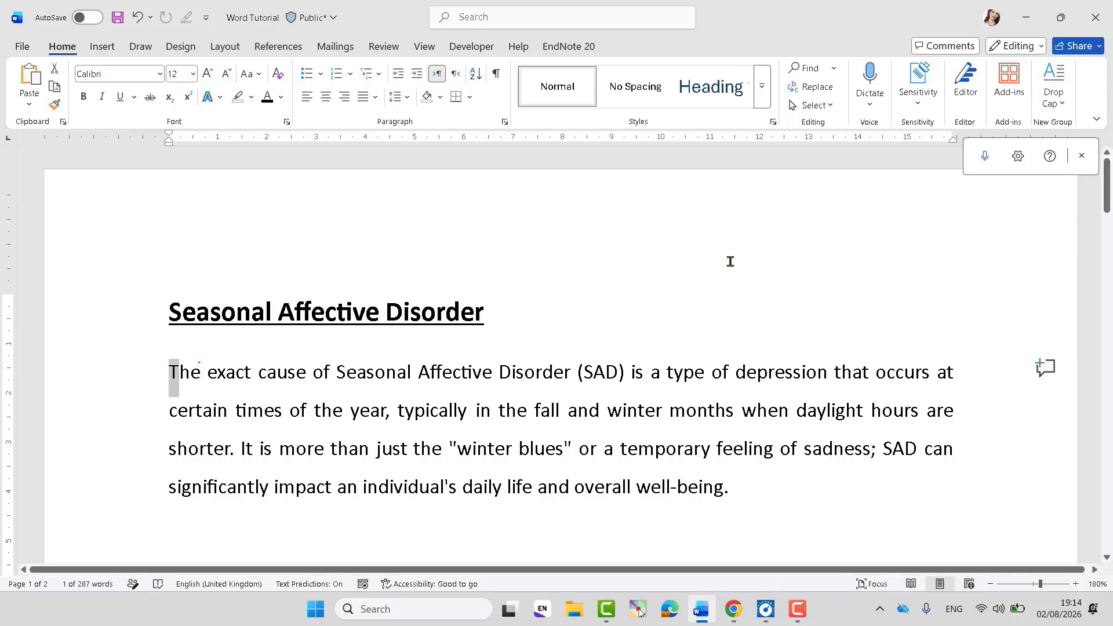
Step: Replace the initial T of the first paragraph with the ↔ symbol and put it on its own line
left_click(107, 49)
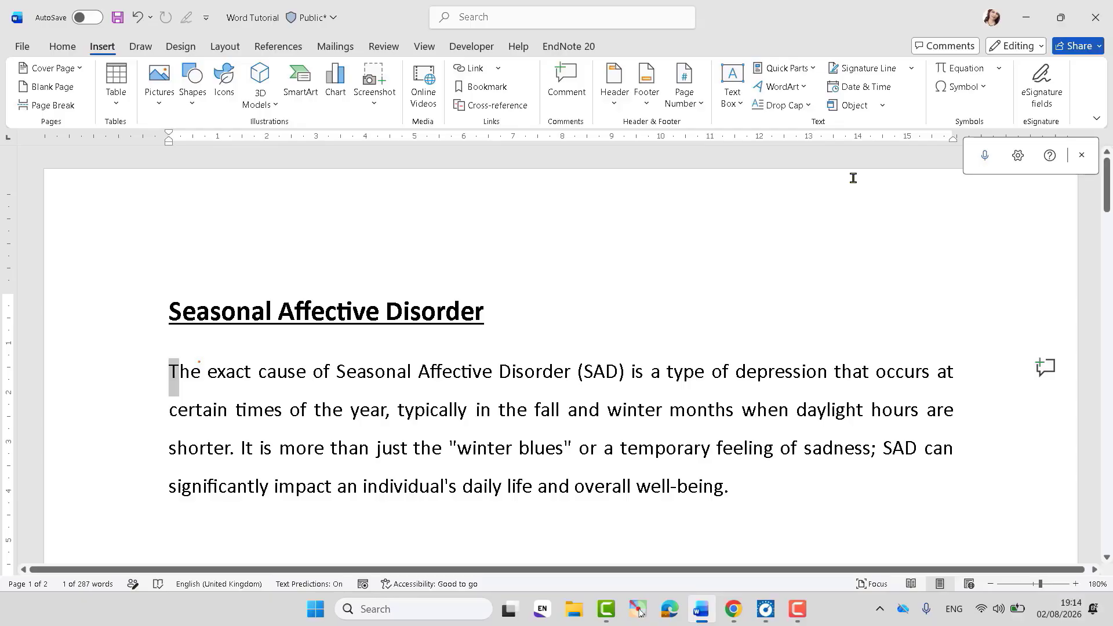
left_click(960, 88)
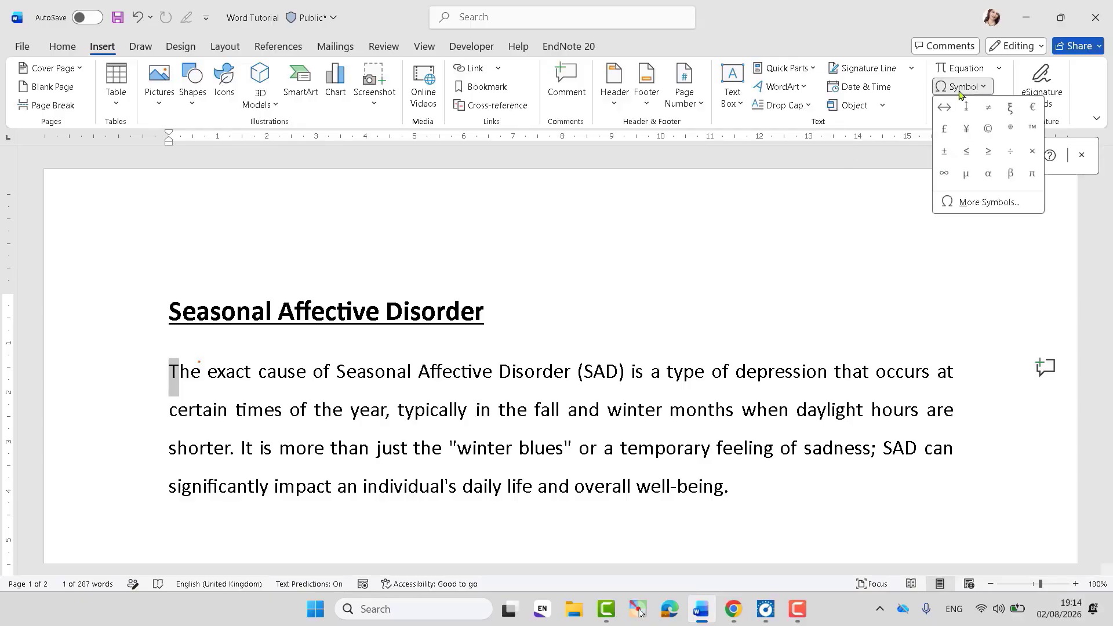
left_click(945, 109)
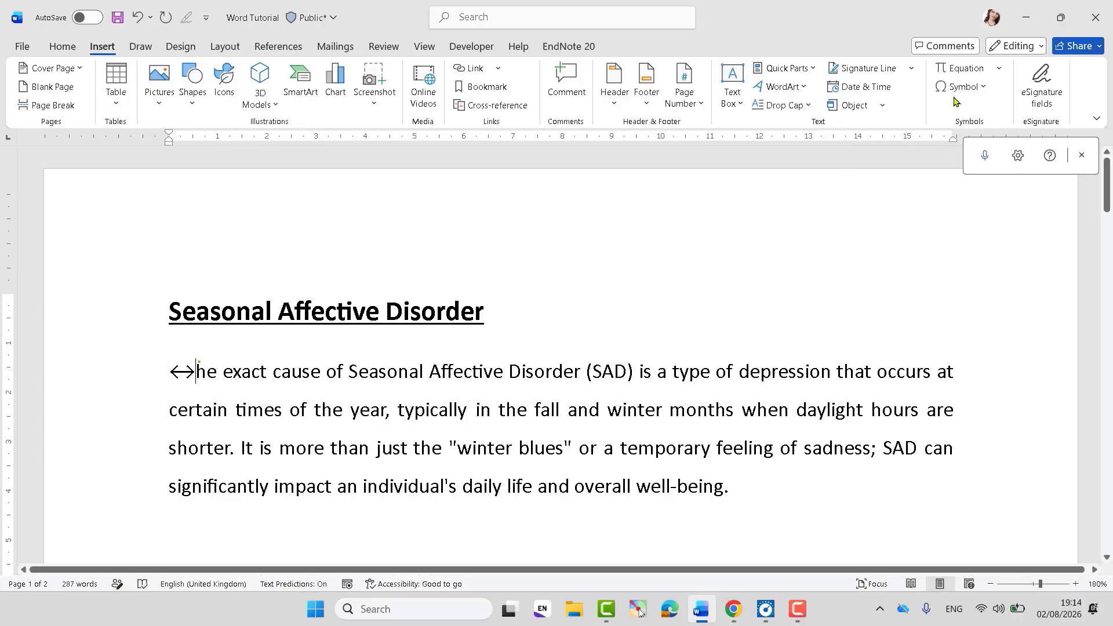
left_click(960, 87)
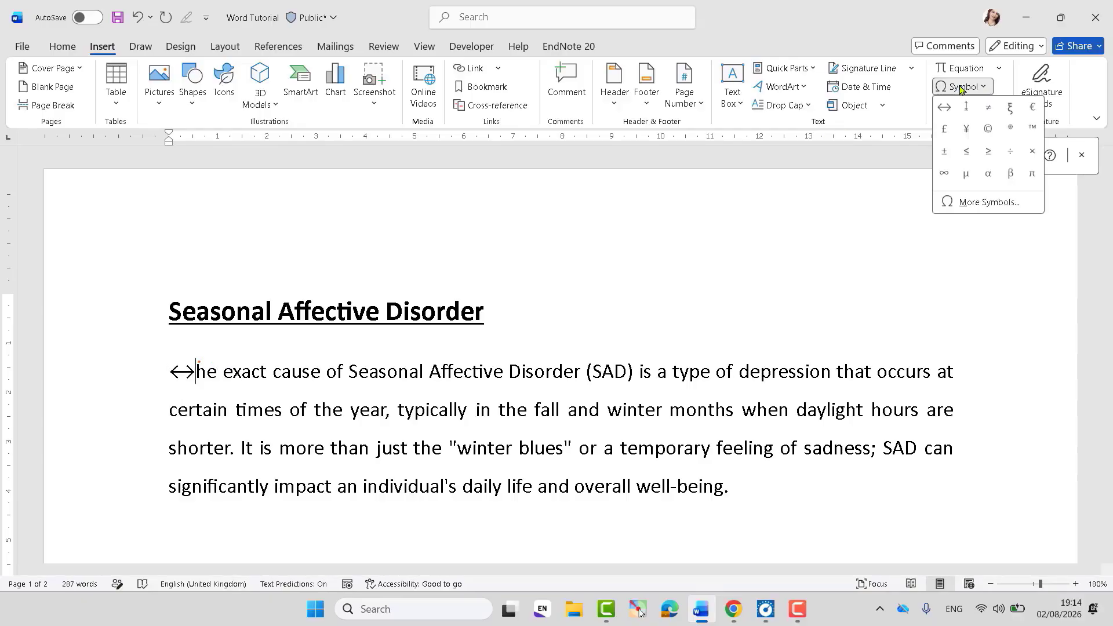
left_click(190, 386)
key("Return")
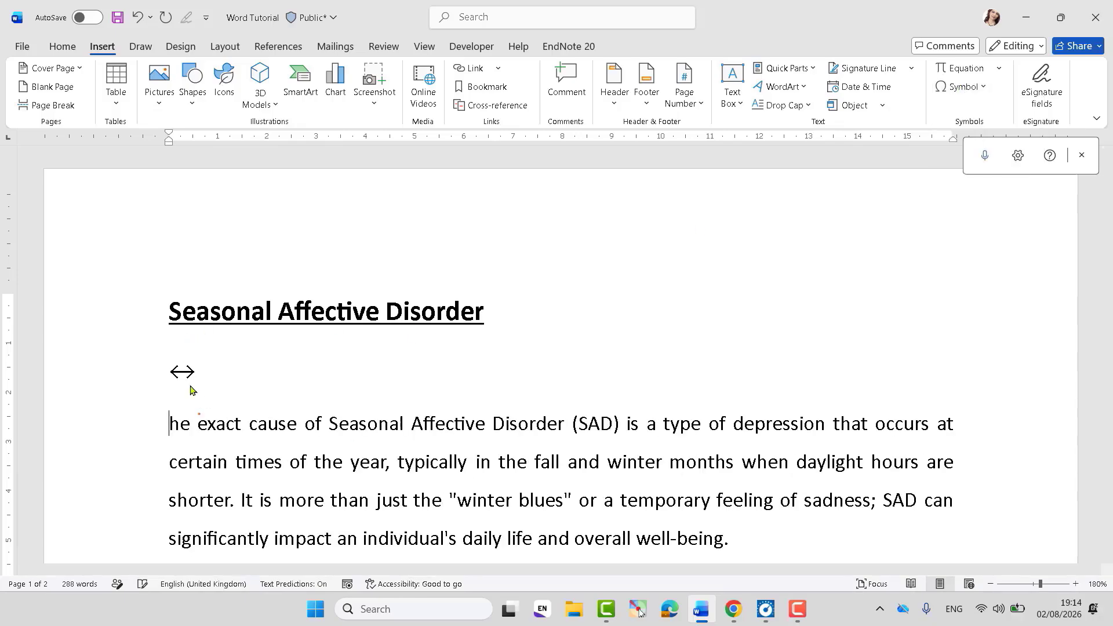
Step: Add the © and ≥ symbols after the ↔ on the line below the title
left_click(205, 366)
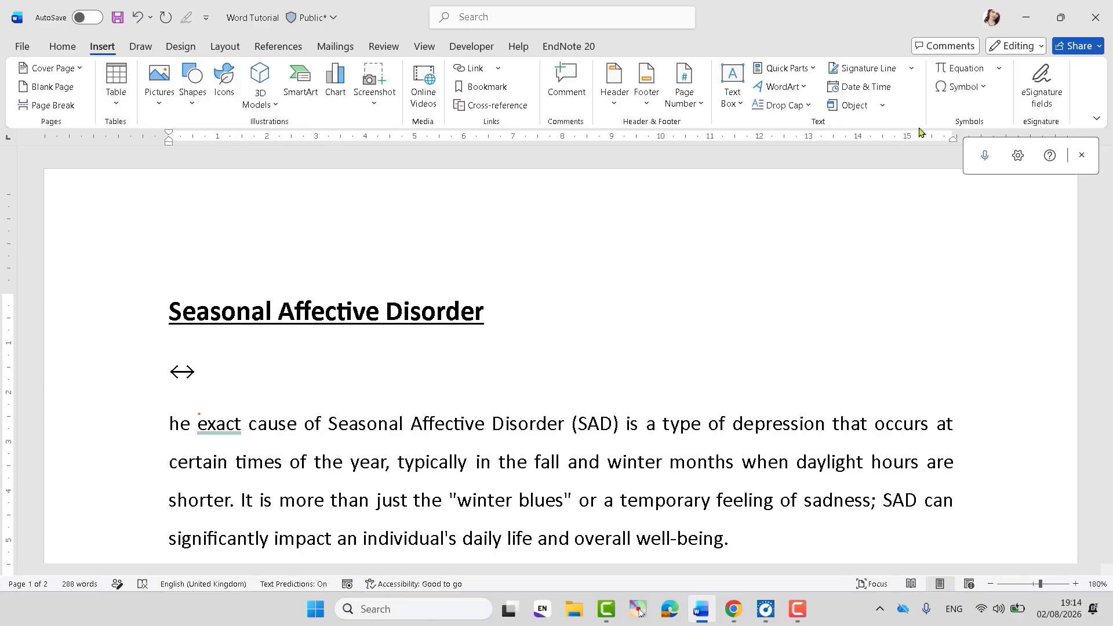
left_click(976, 91)
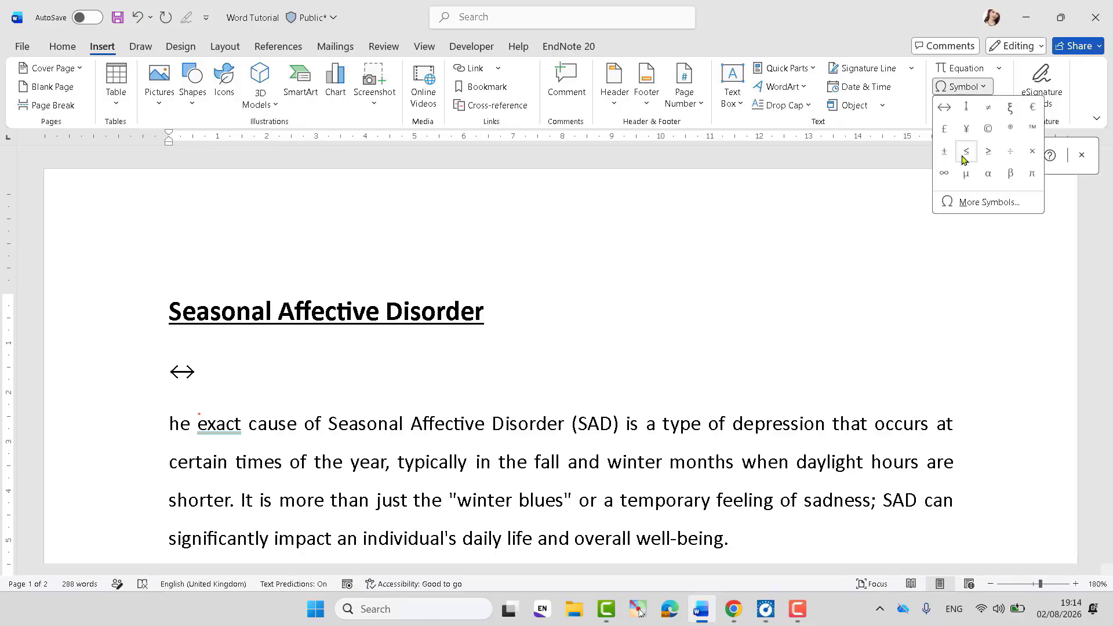
left_click(988, 129)
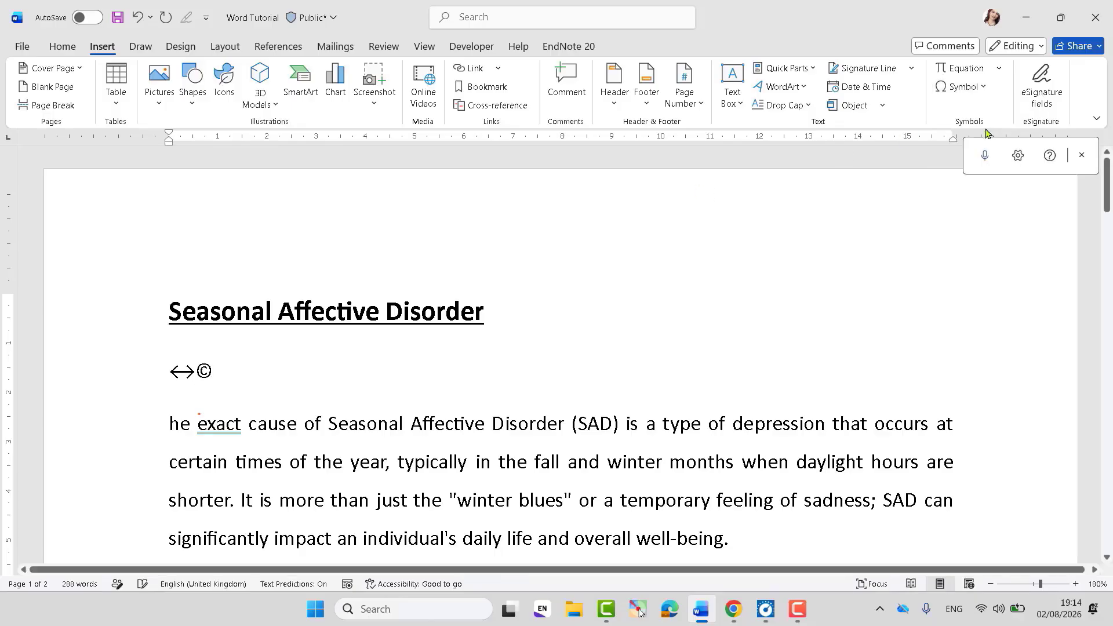
left_click(986, 88)
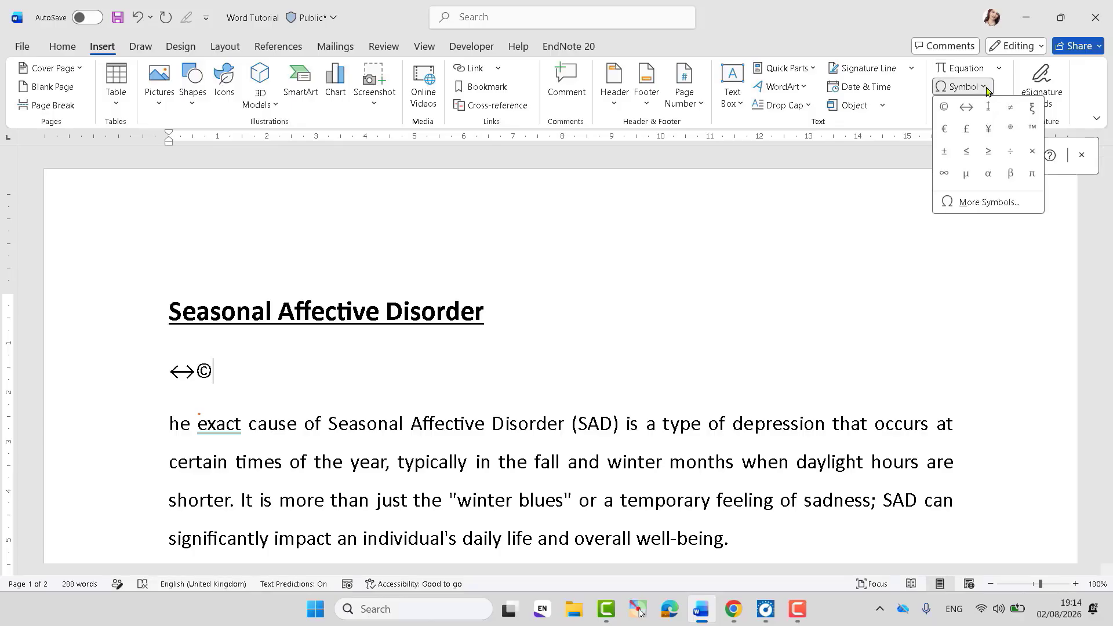
left_click(988, 151)
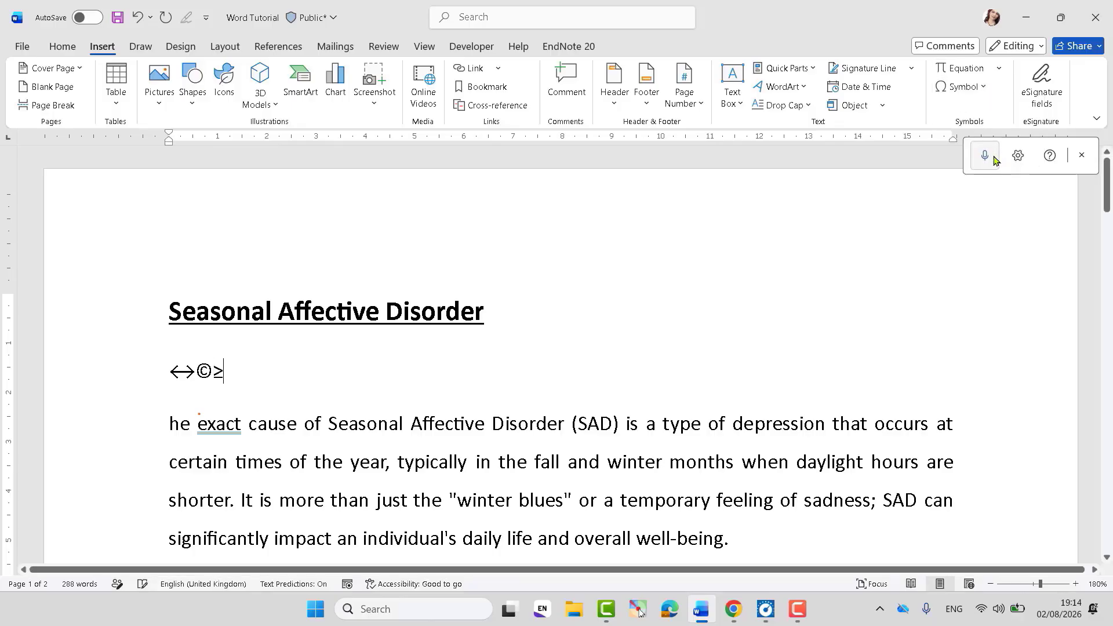
Step: Insert the Negative Circled Number Fourteen character from the full symbol set after the ≥ sign
left_click(981, 85)
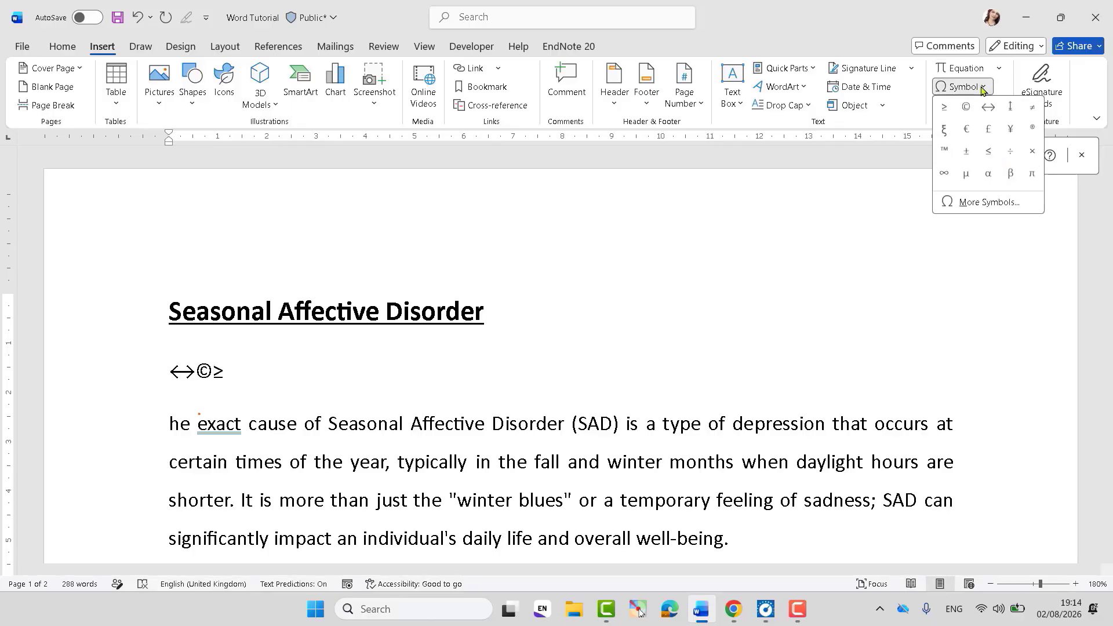
left_click(981, 203)
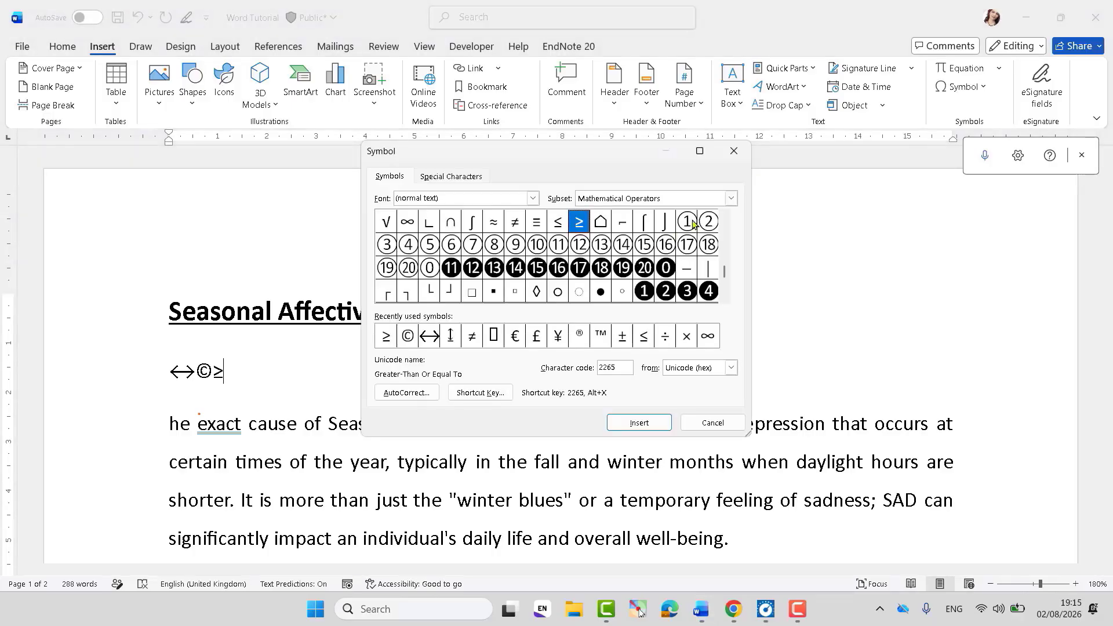
left_click(514, 267)
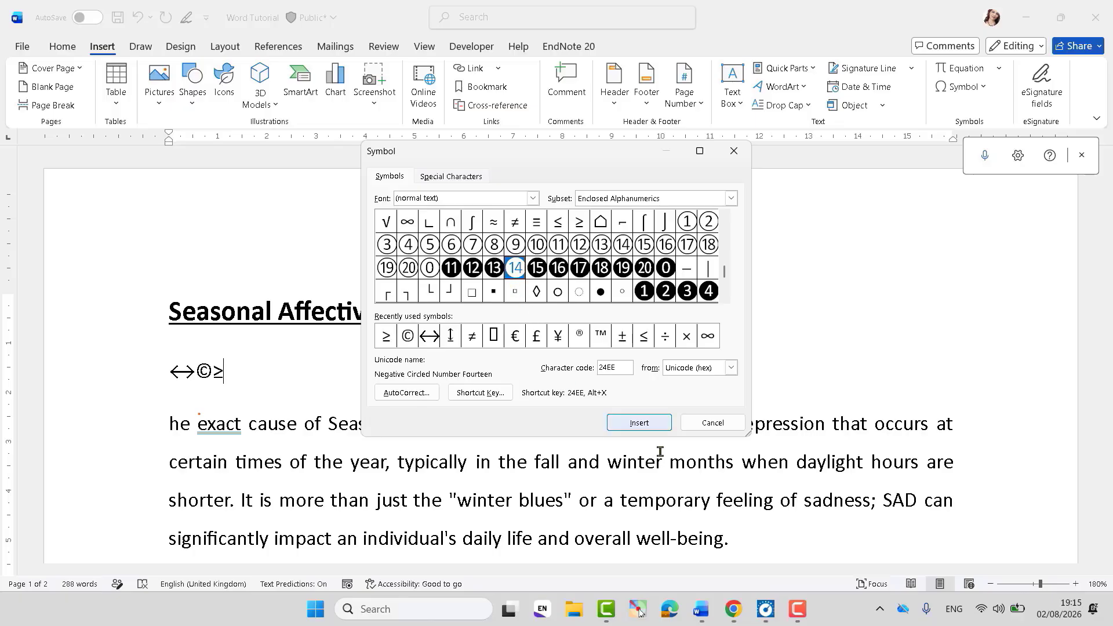
left_click(730, 199)
left_click(731, 198)
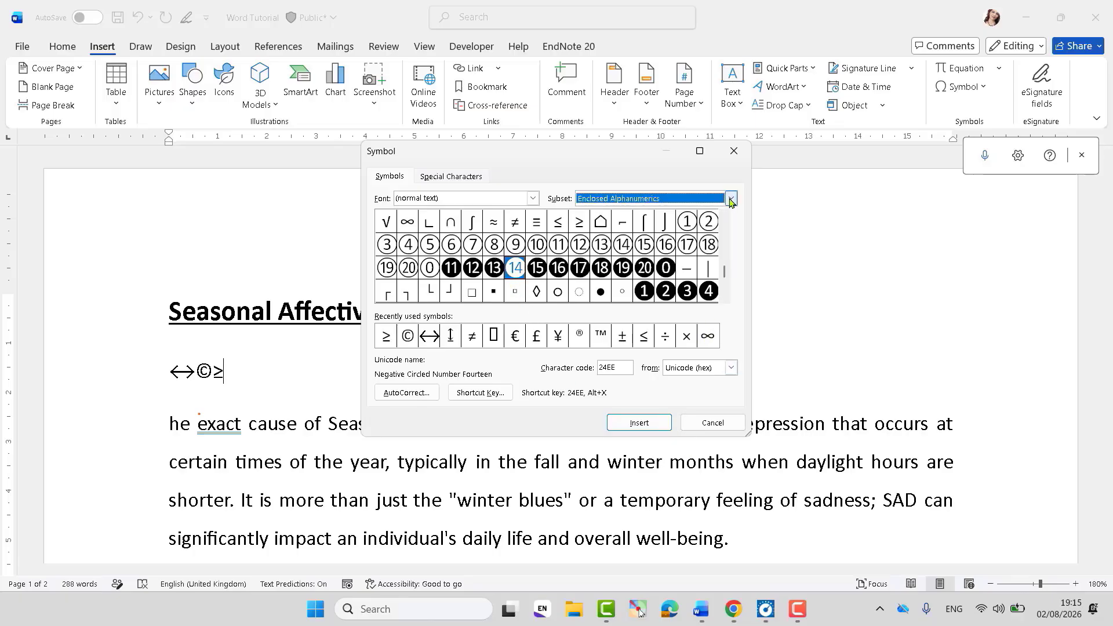
left_click(639, 423)
left_click(270, 397)
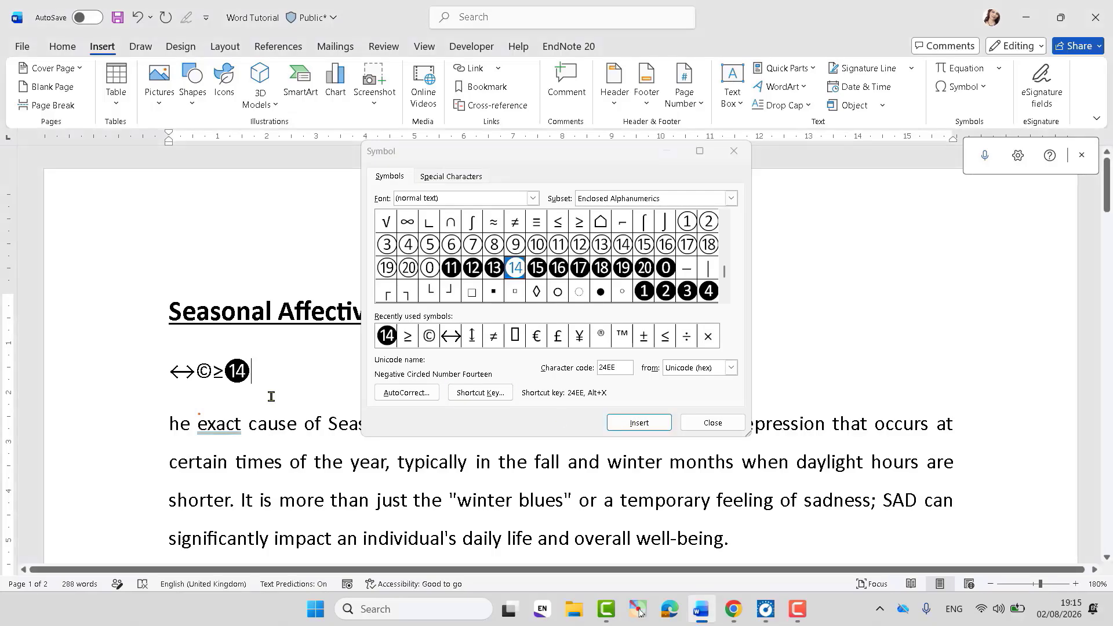
left_click(696, 429)
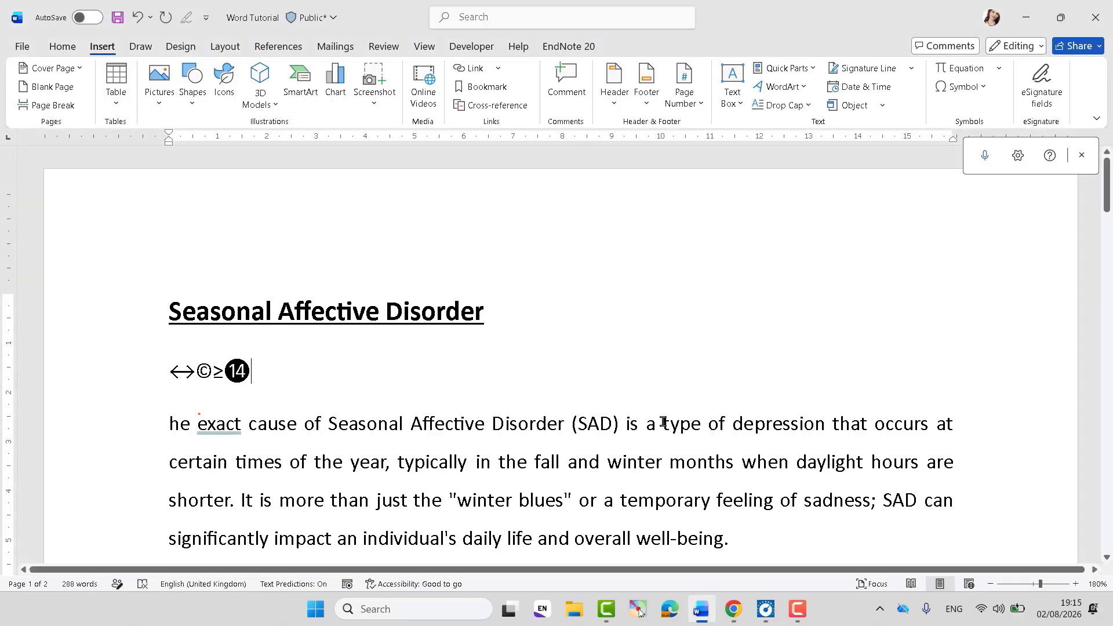
Step: Delete the line of inserted symbols and restore the initial T of the first paragraph
left_click_drag(277, 380, 153, 373)
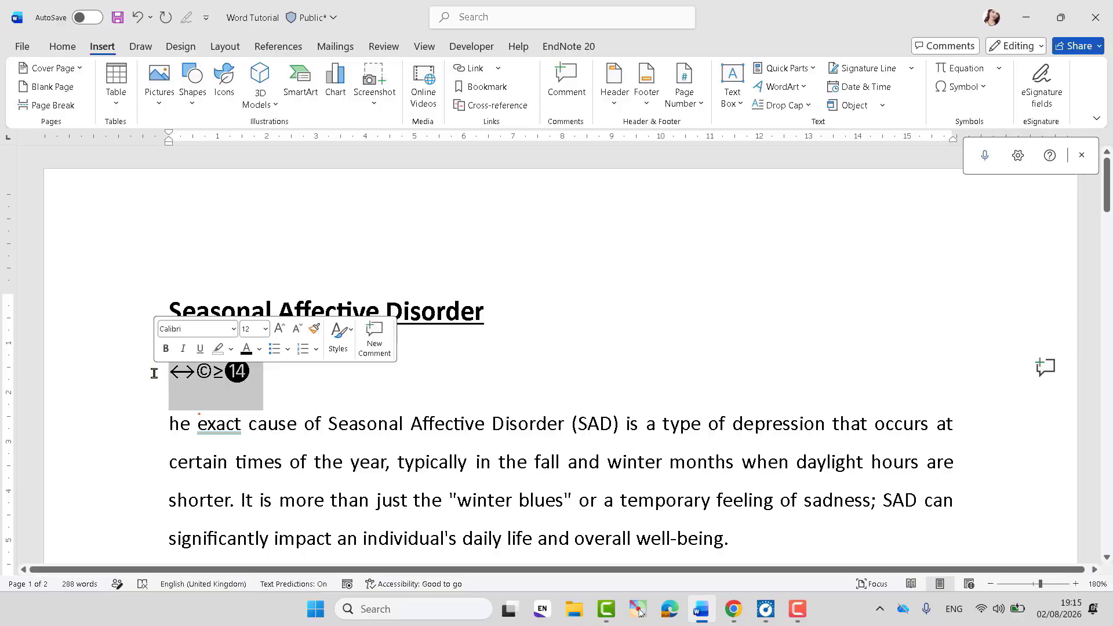
key("Delete")
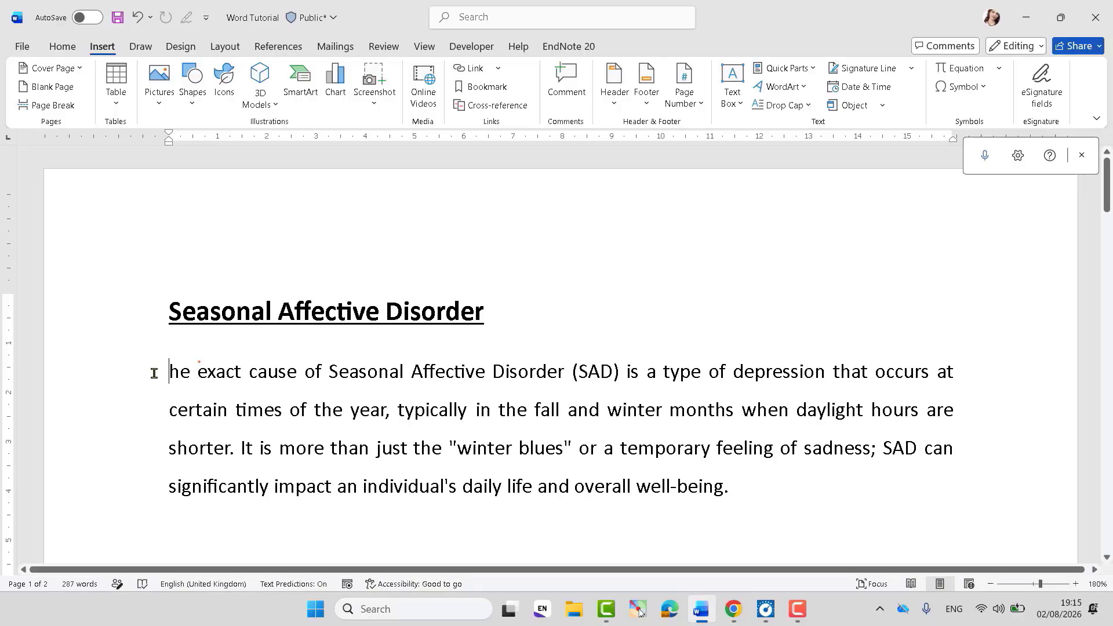
type("T")
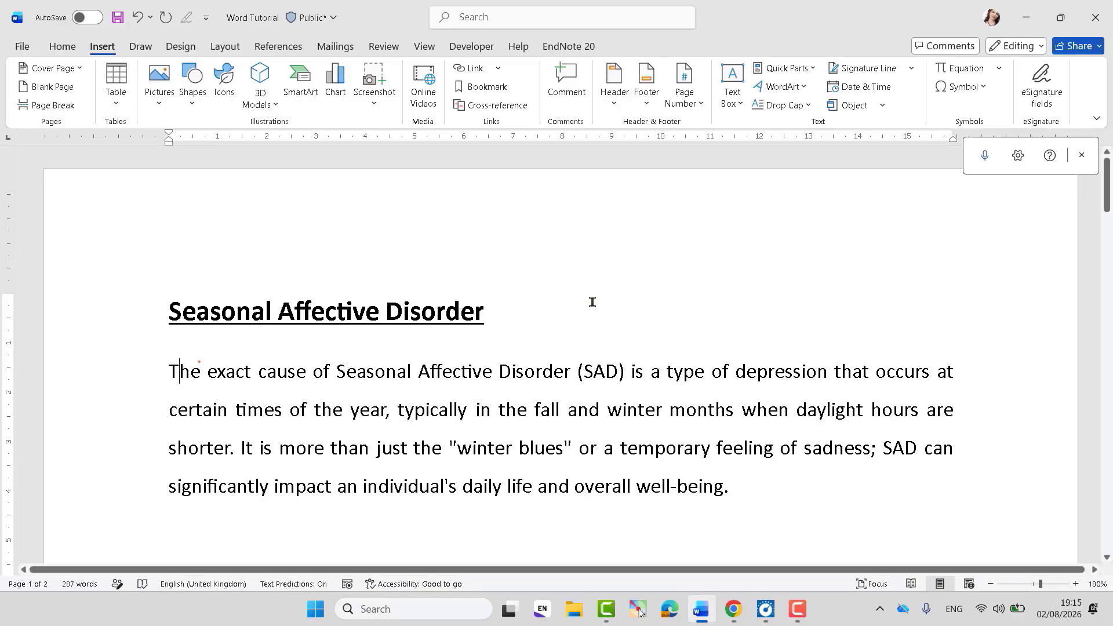
Step: Insert the current date in the "02 Aug. 26" format after the initial T of the first paragraph
left_click(856, 88)
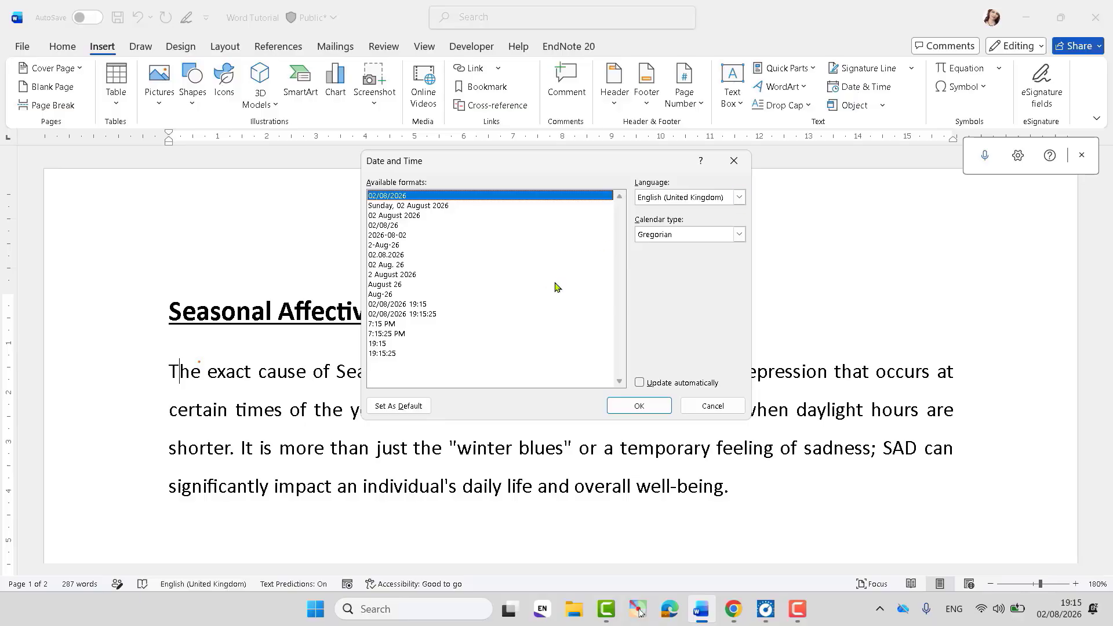
left_click(399, 265)
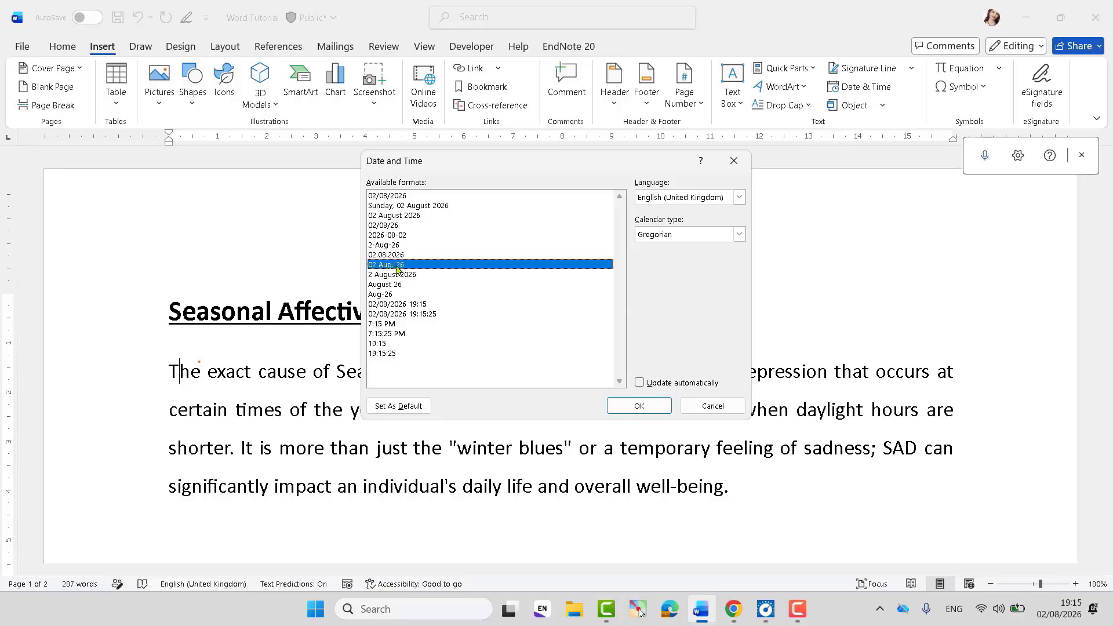
left_click(638, 406)
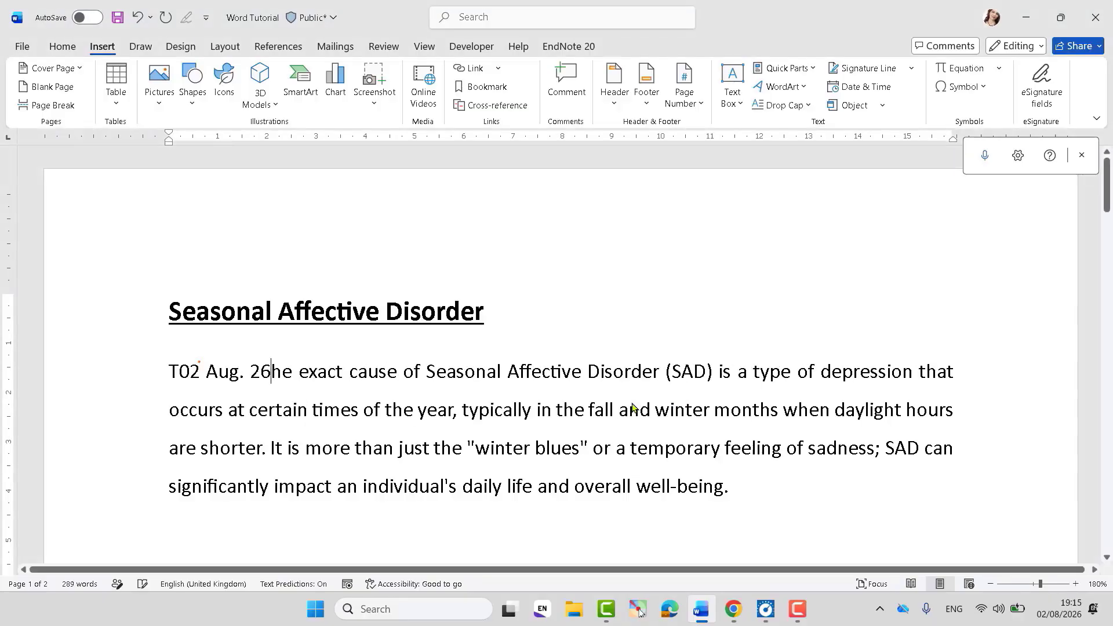
Step: Split the date onto its own line, retype the paragraph's initial T, and delete the date line
key("Return")
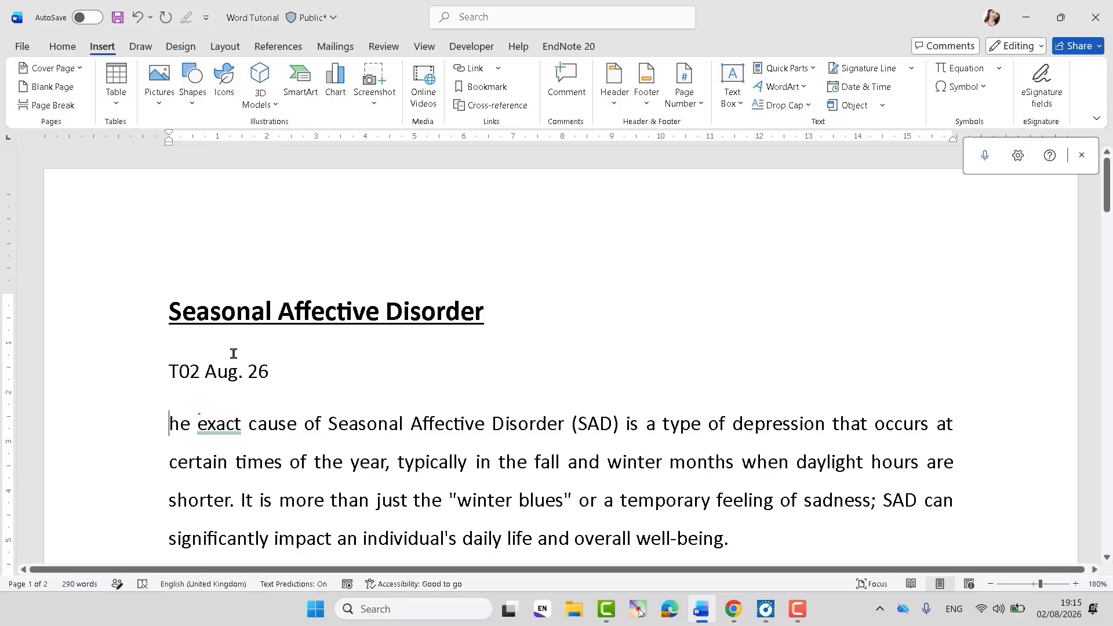
type("T")
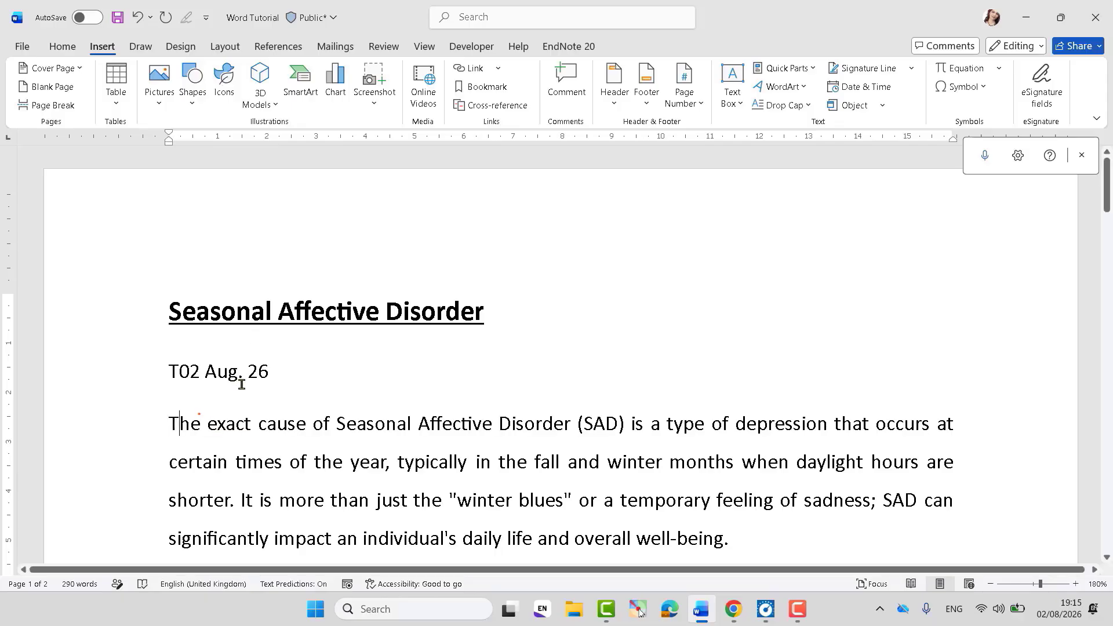
triple_click(243, 375)
key("Delete")
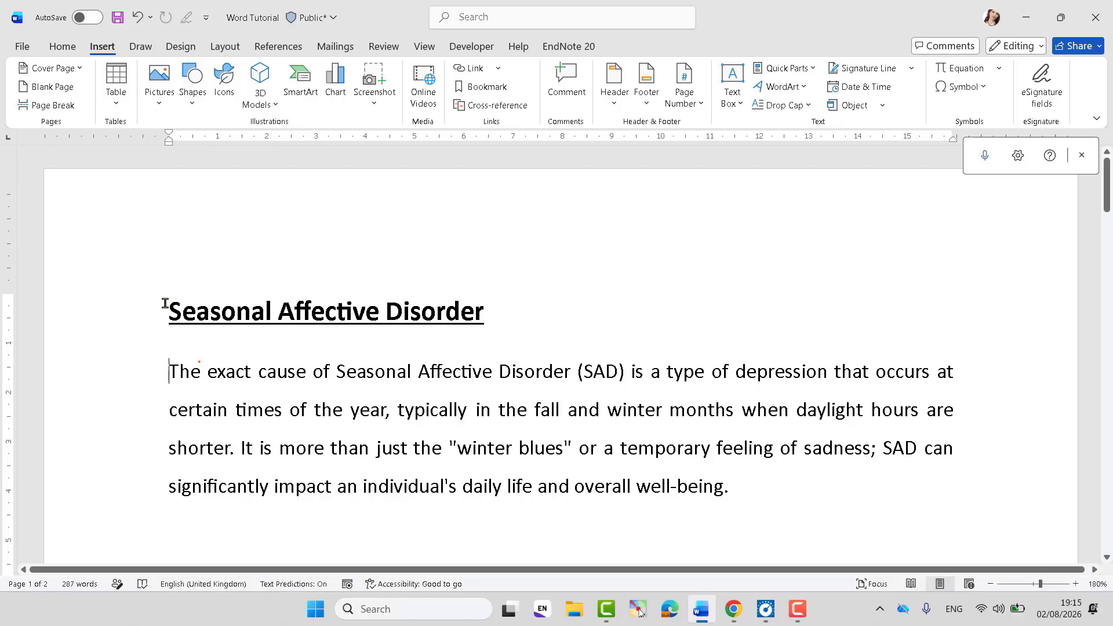
Step: Add an empty line above the Seasonal Affective Disorder title and insert the current date there in the 02/08/2026 format
key("Return")
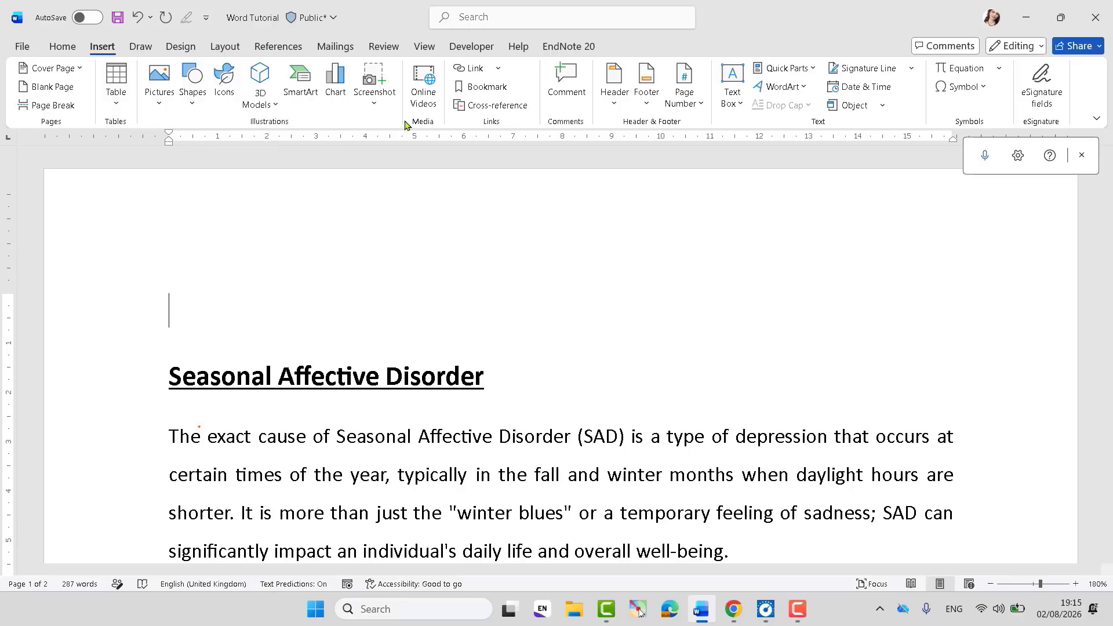
left_click(864, 88)
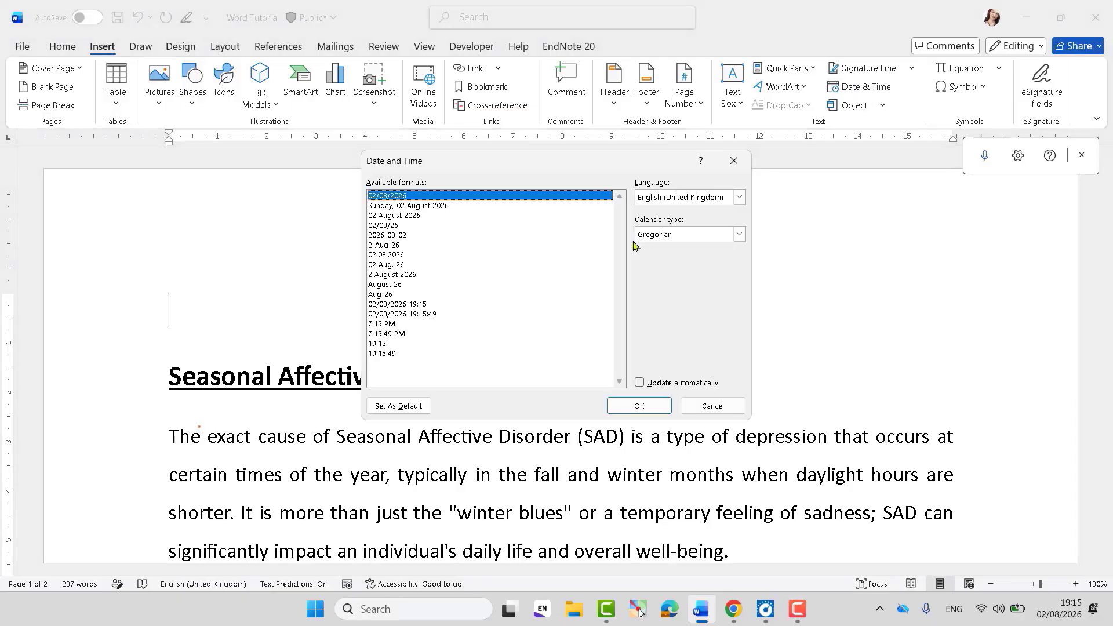
left_click(640, 407)
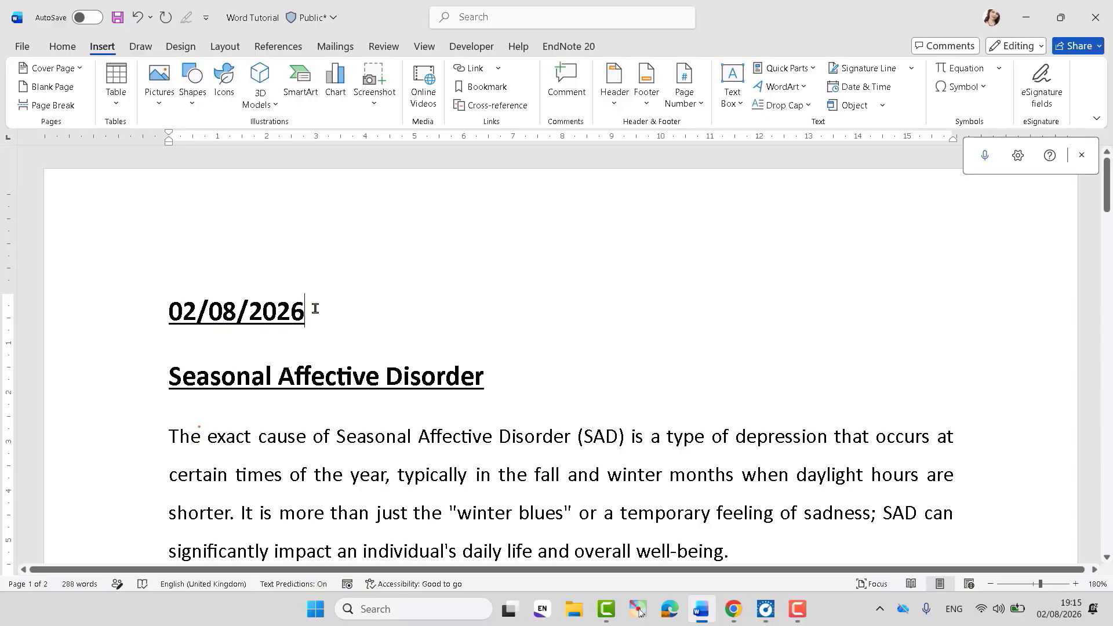
left_click_drag(315, 309, 172, 322)
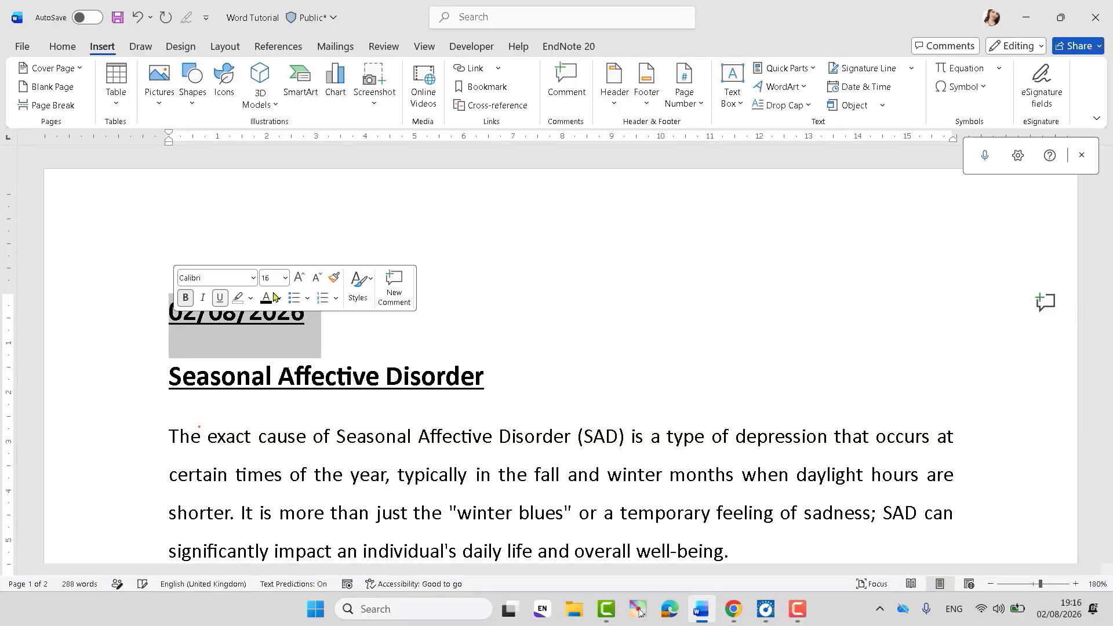
left_click(581, 243)
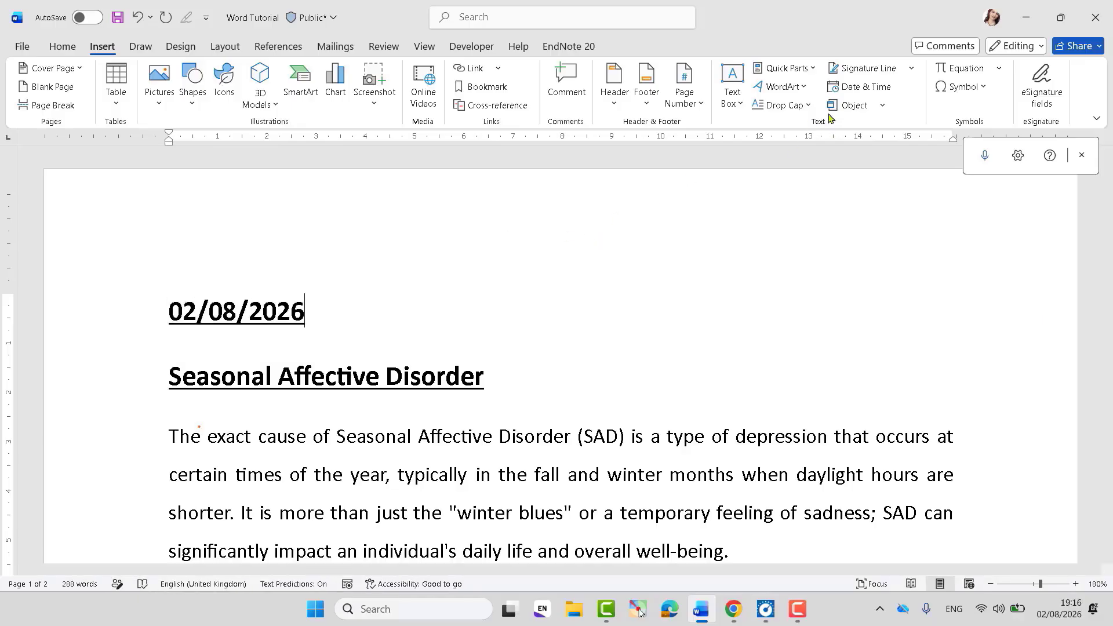
Step: Insert the current time right after the date, using the 12-hour format with seconds and PM
left_click(883, 89)
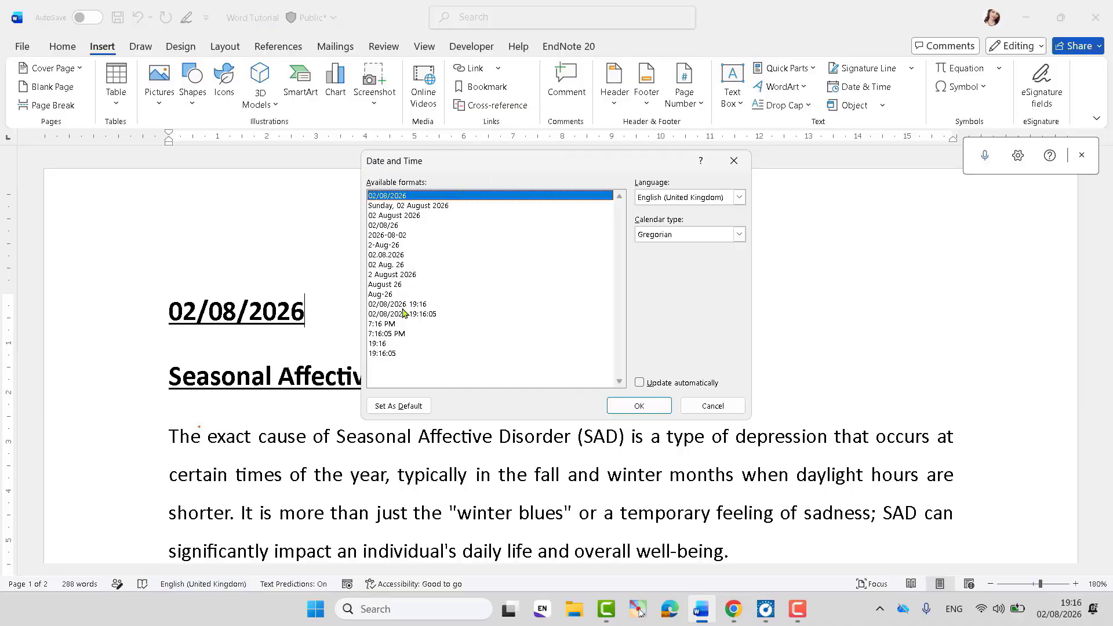
left_click(388, 294)
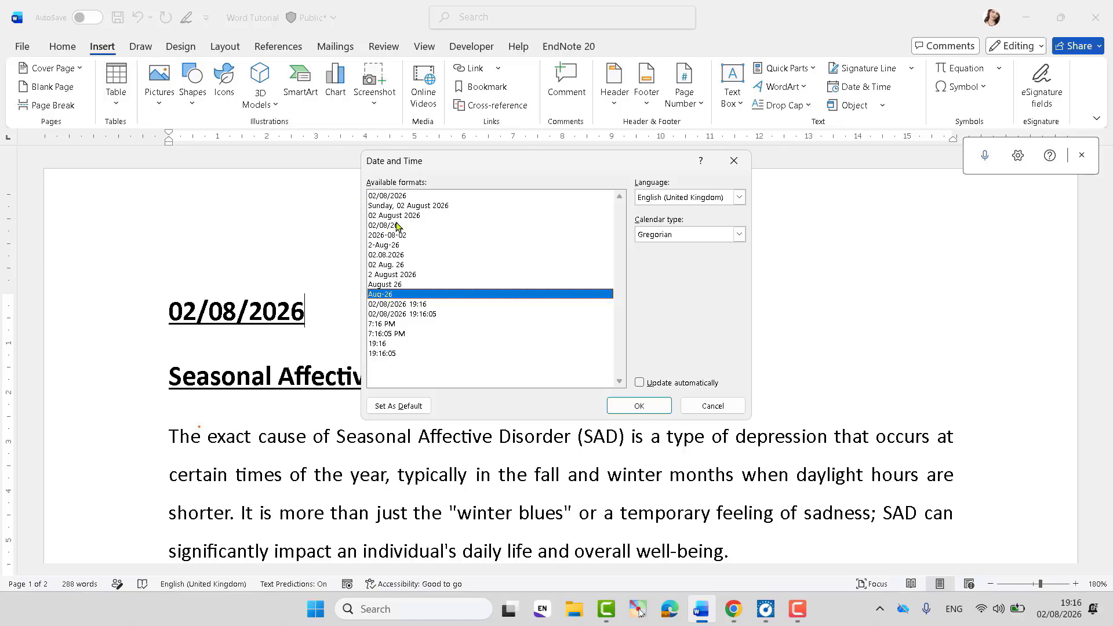
left_click(404, 334)
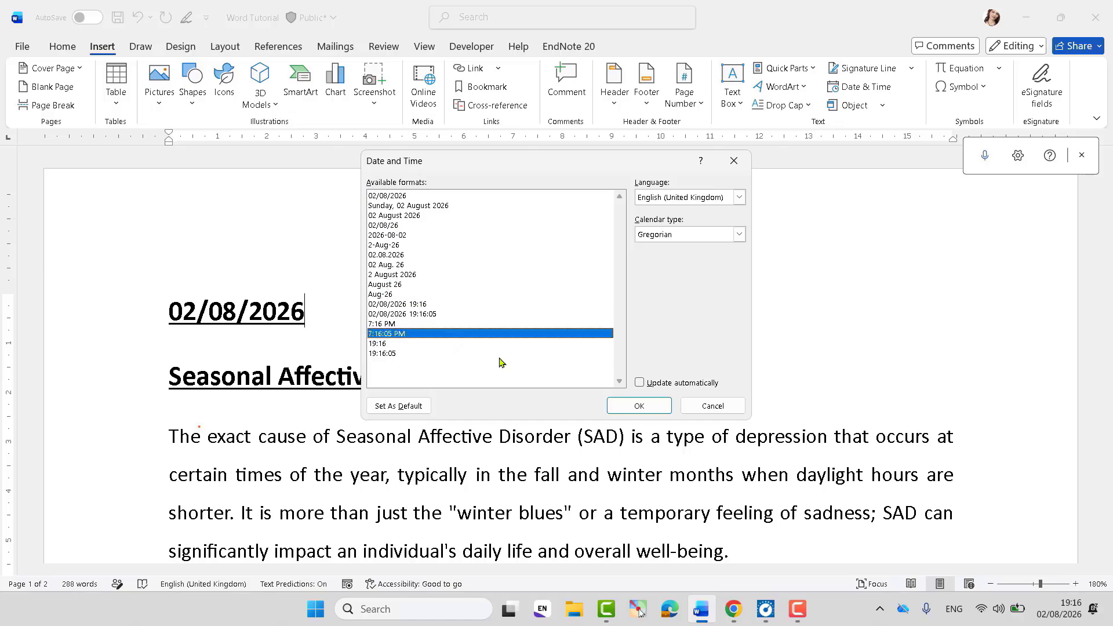
left_click(626, 406)
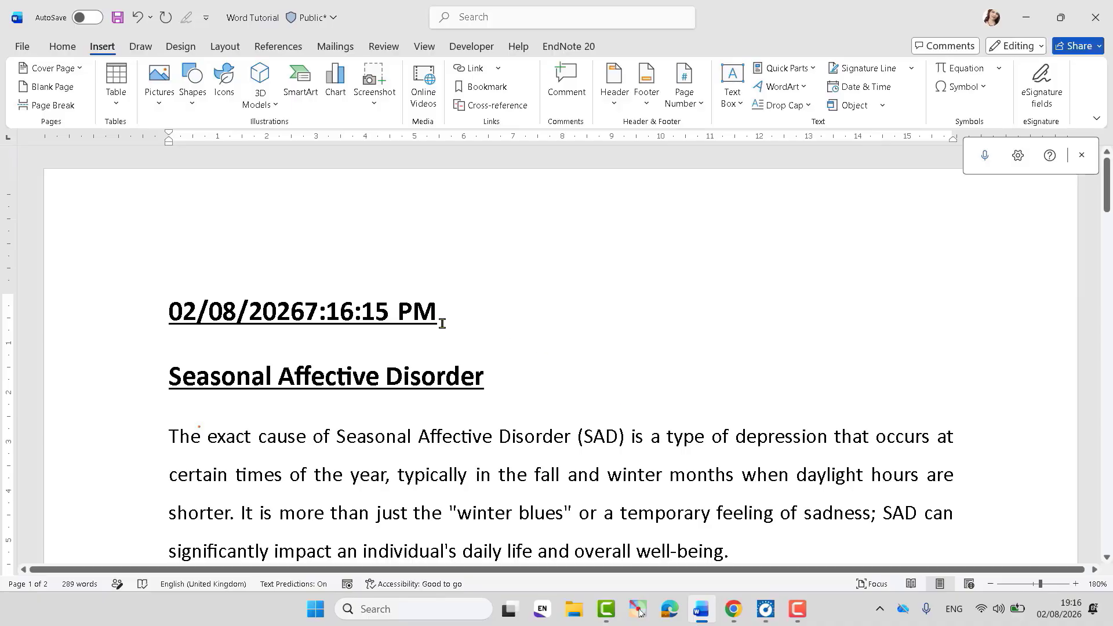
Step: Separate the date and time above the Seasonal Affective Disorder title with a space, and delete both from the line
left_click_drag(458, 313, 362, 313)
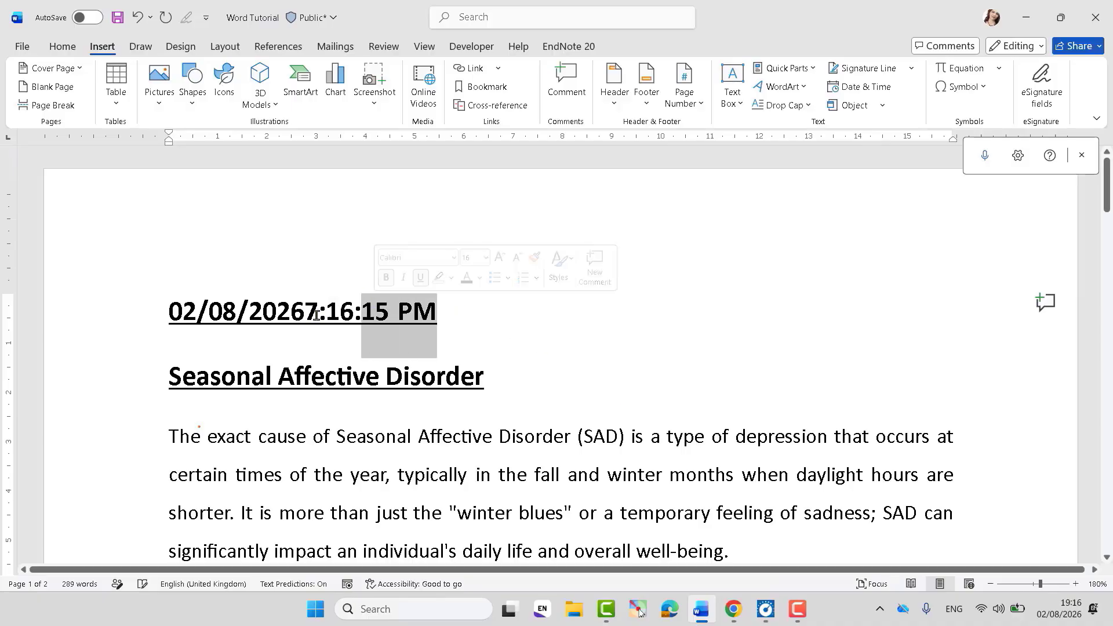
left_click(306, 314)
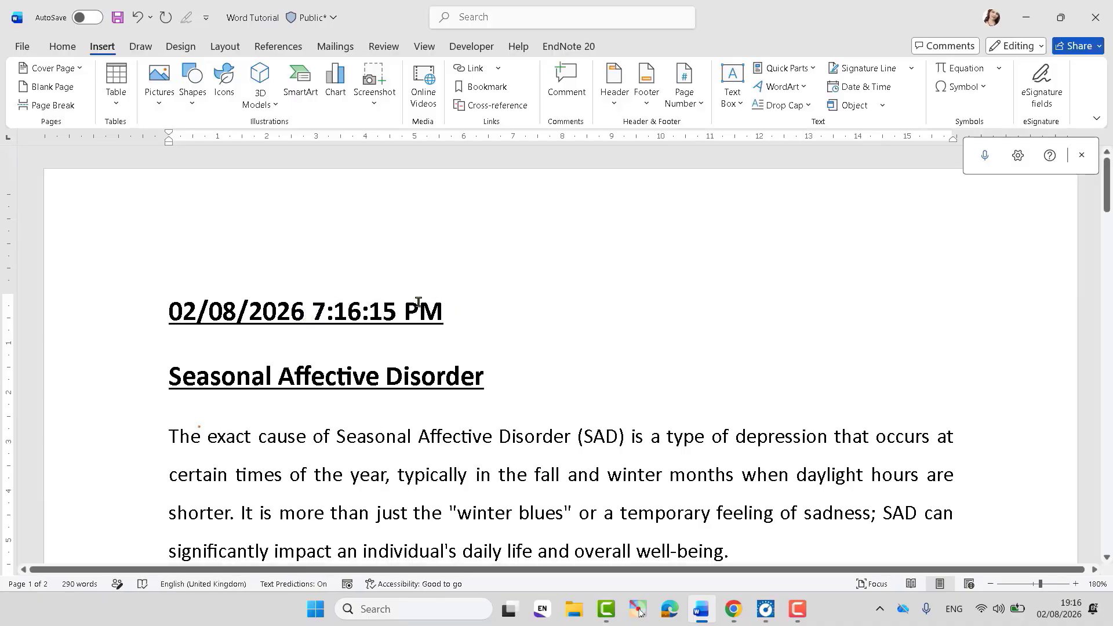
left_click_drag(455, 308, 160, 303)
left_click(312, 316)
left_click(448, 317)
key("BackSpace")
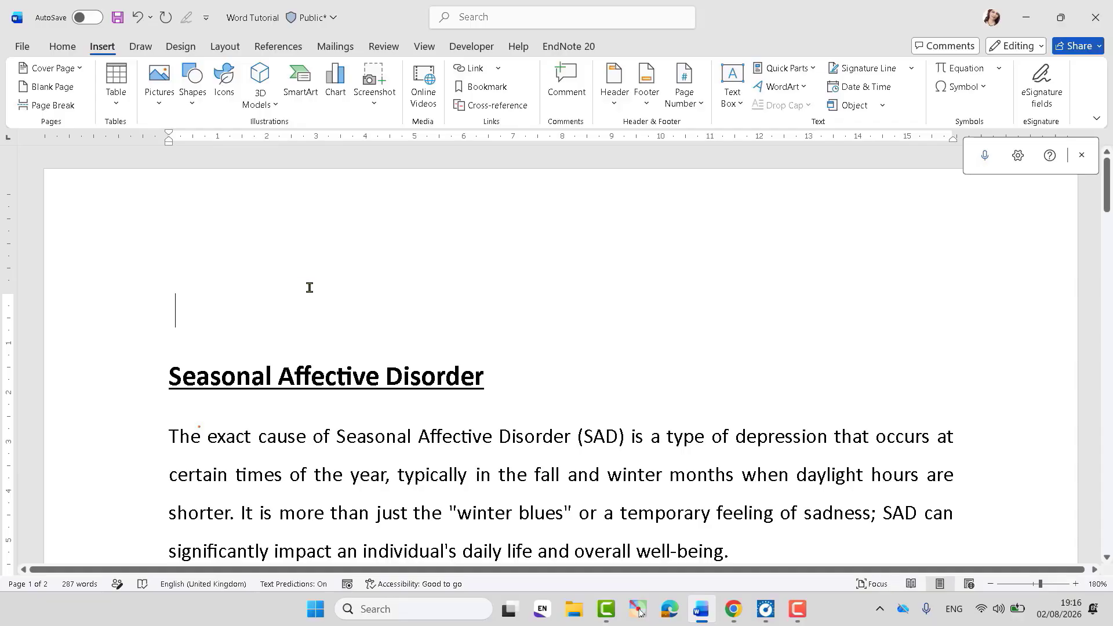
Step: Insert the current date above the title in the 02/08/2026 format, and replace it with an automatically updating date in the same format
left_click(857, 88)
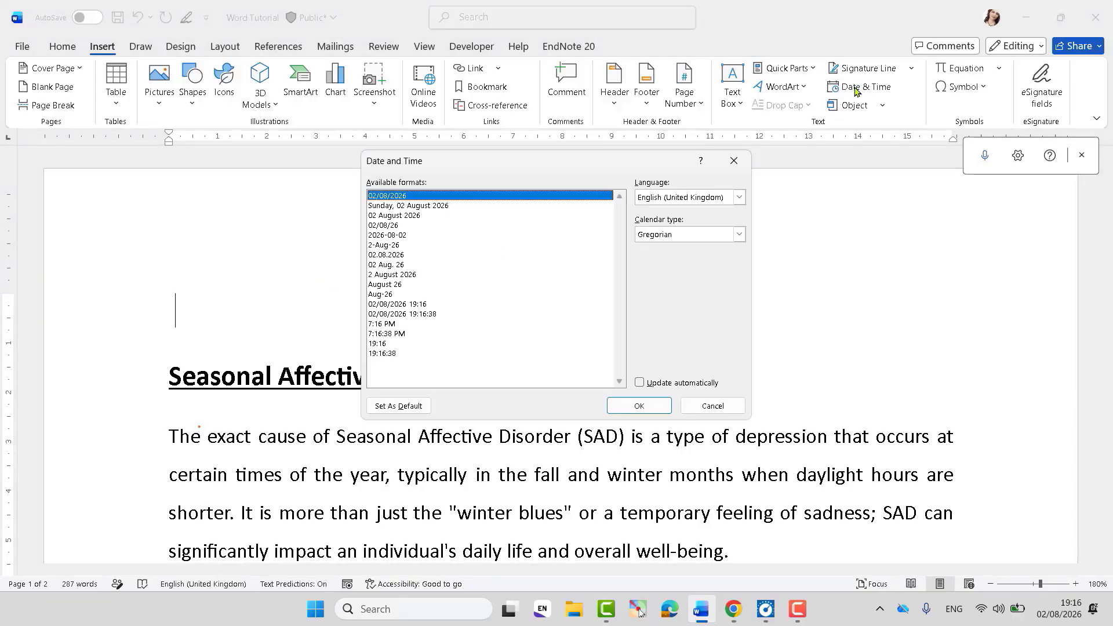
left_click(639, 405)
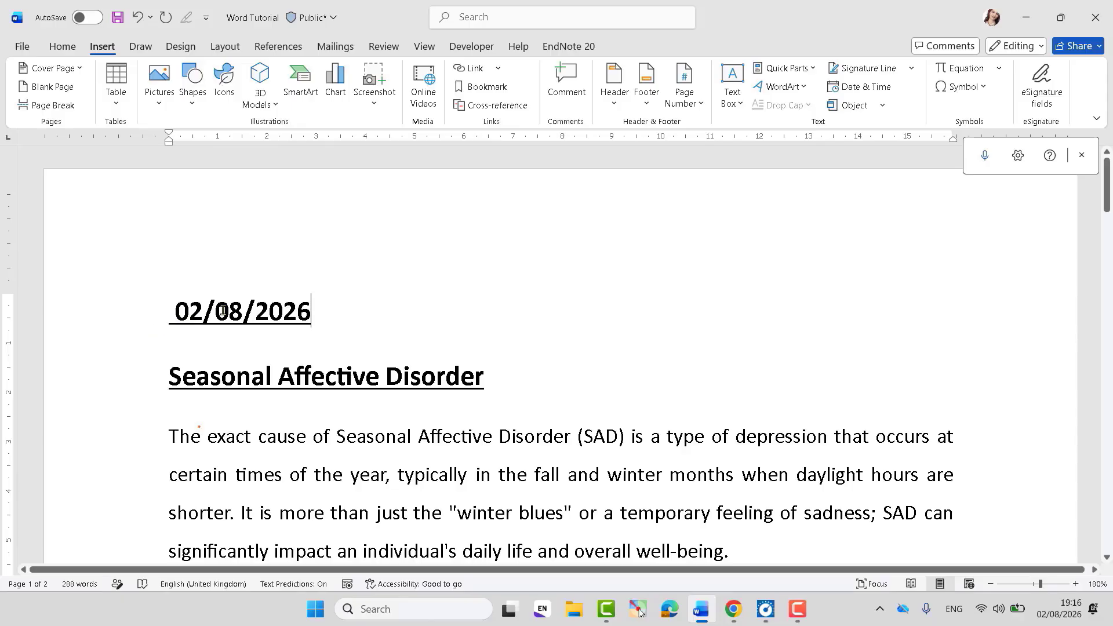
left_click_drag(317, 315, 188, 308)
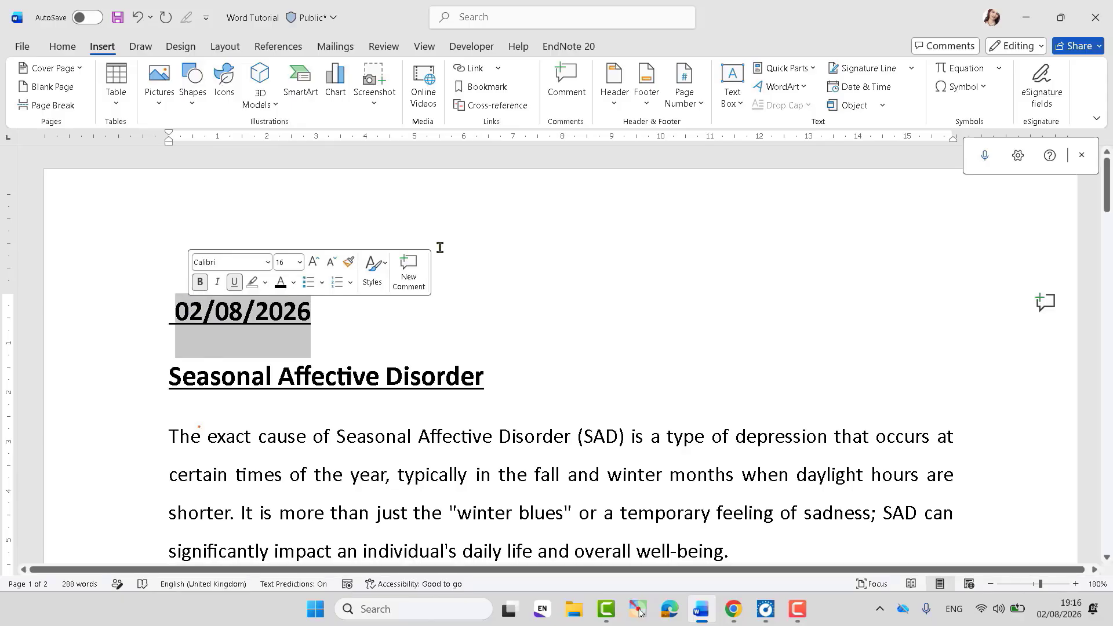
left_click(844, 94)
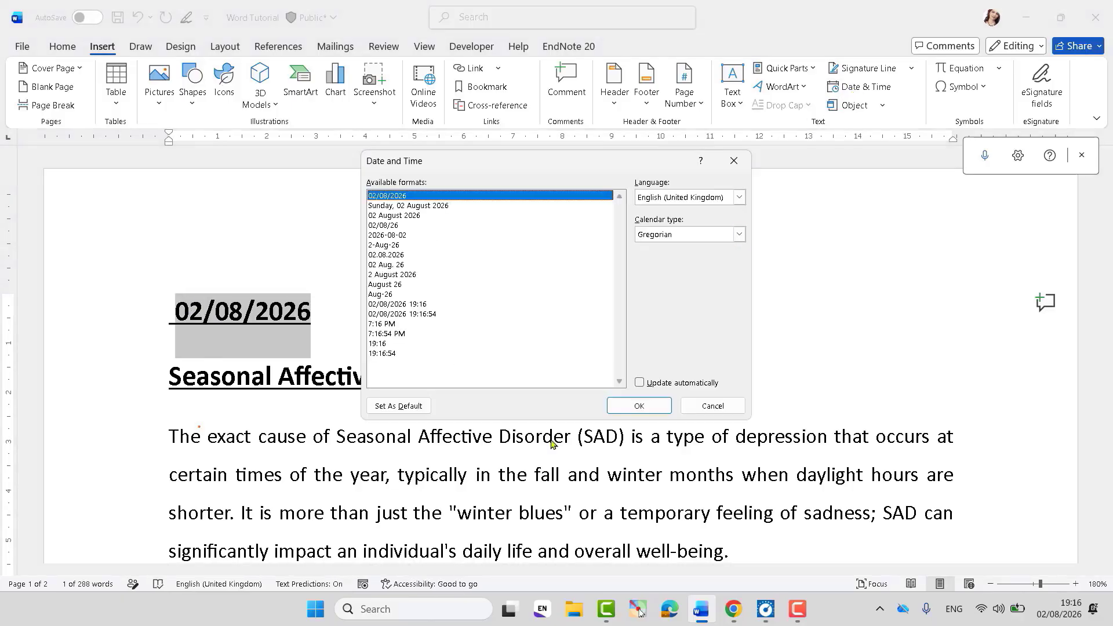
left_click(644, 385)
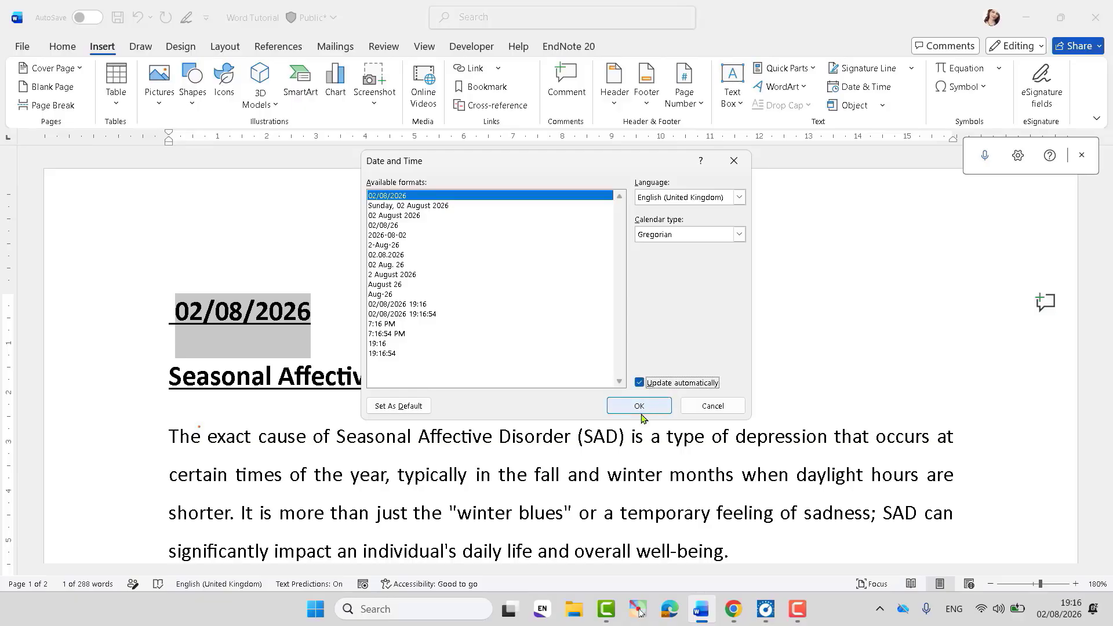
left_click(638, 405)
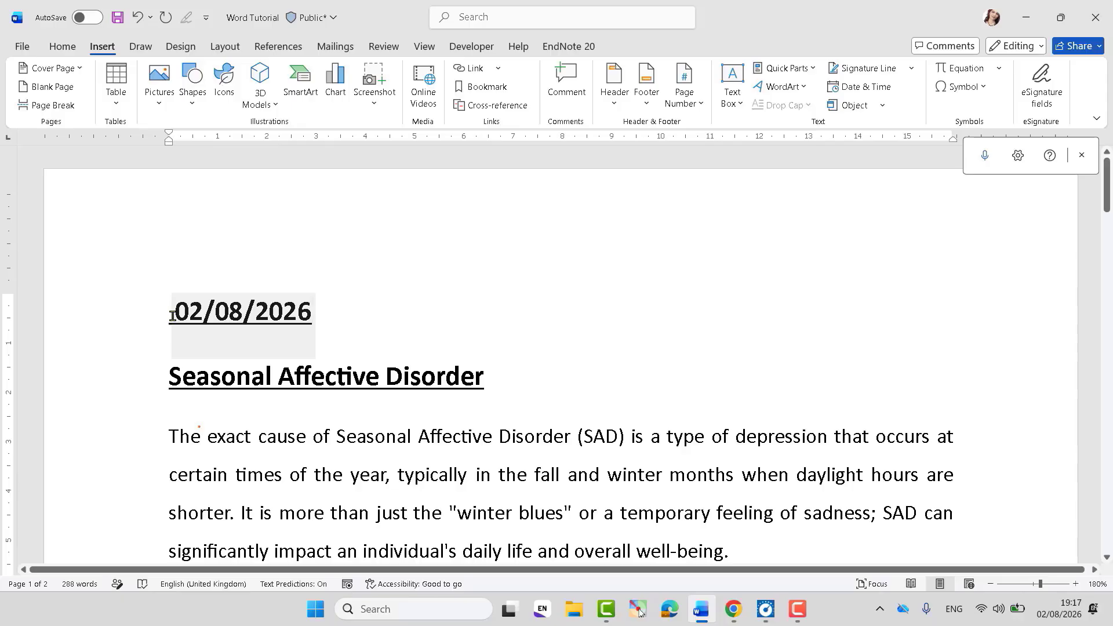
Step: Examine the date field above the heading, the Date and Time format options and the system calendar
left_click_drag(176, 316, 307, 334)
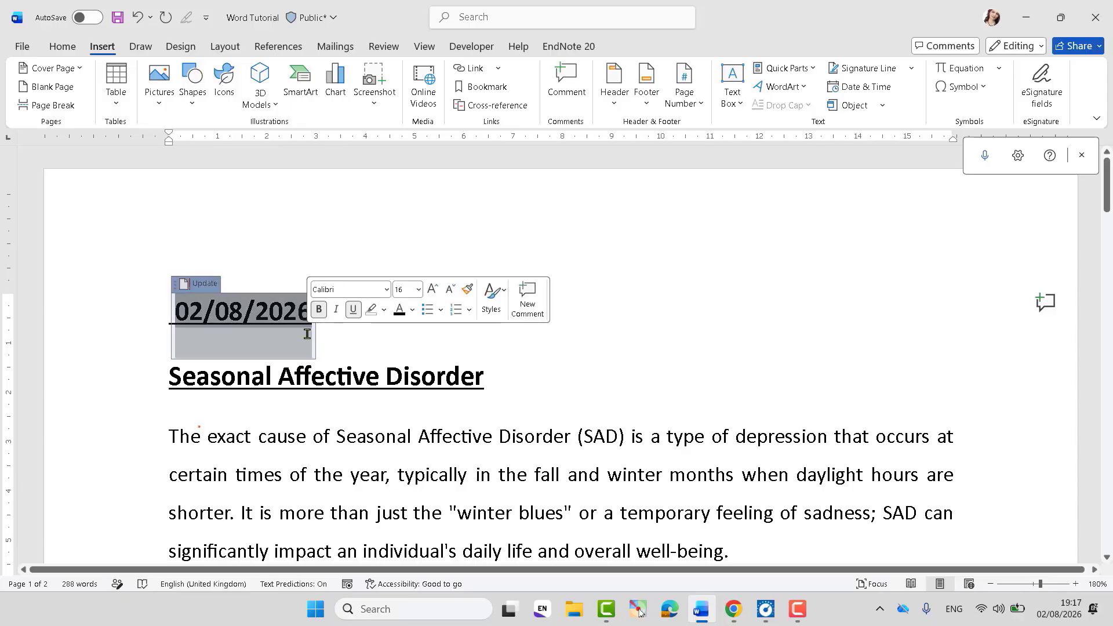
left_click(346, 349)
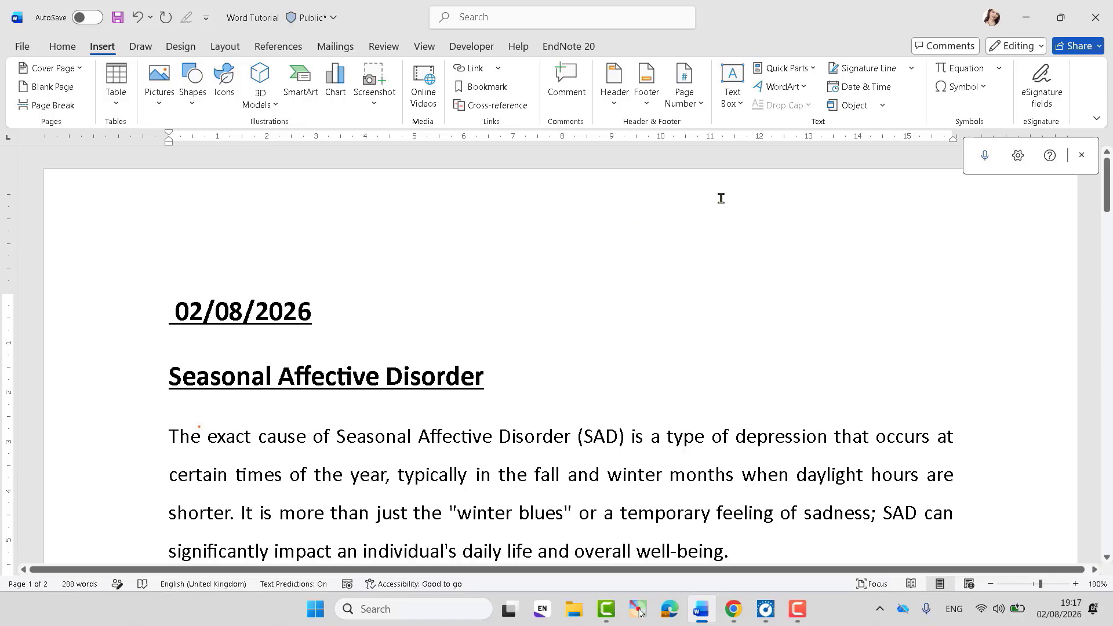
left_click(861, 90)
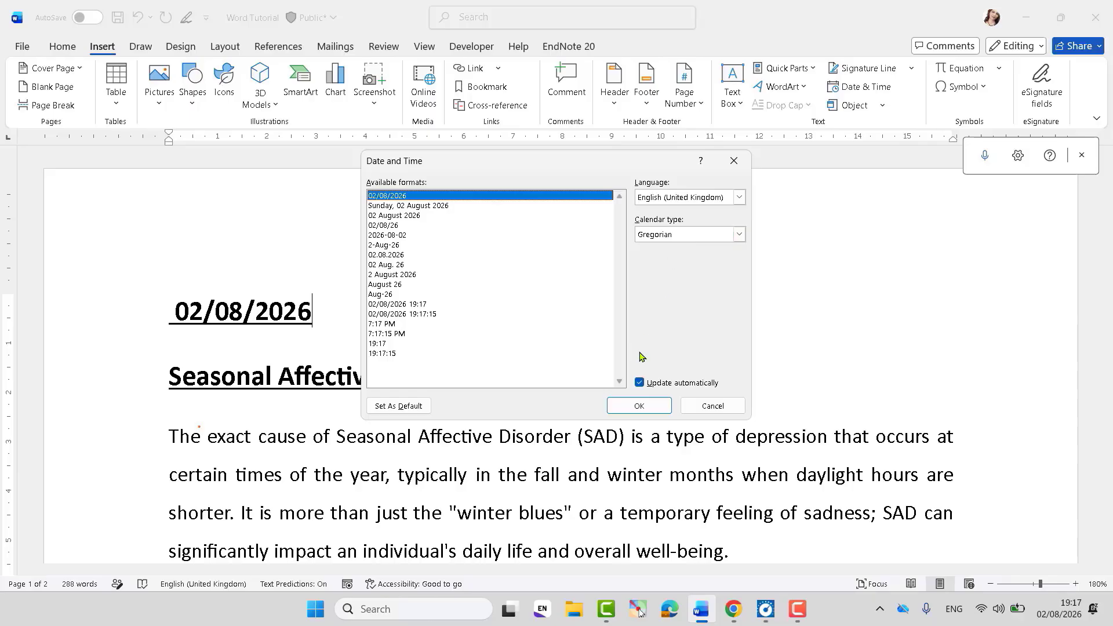
left_click(712, 407)
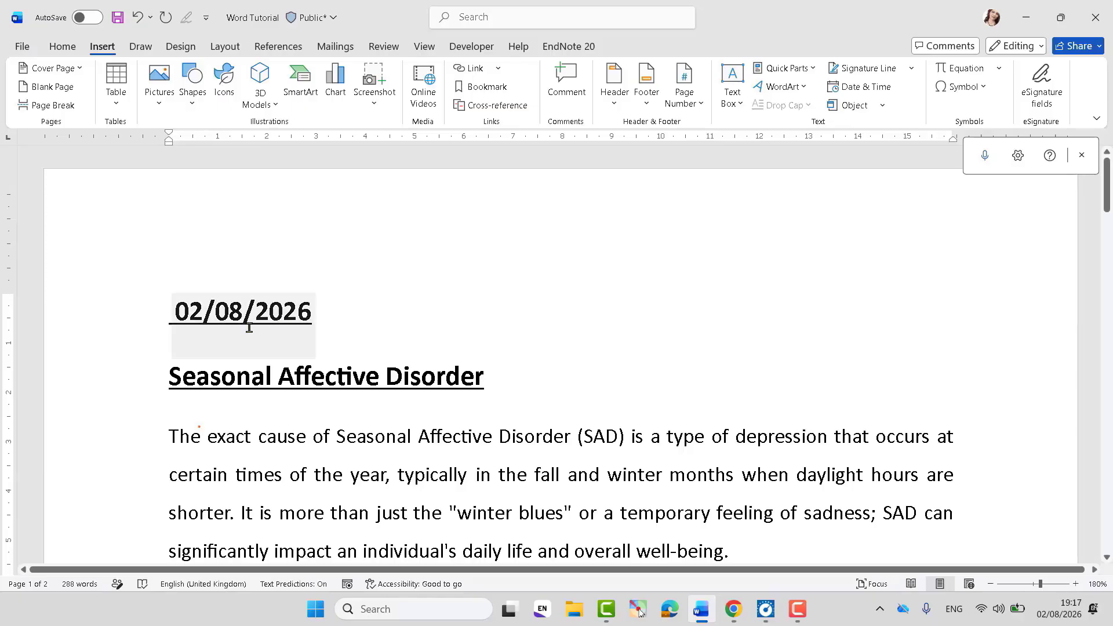
left_click(206, 305)
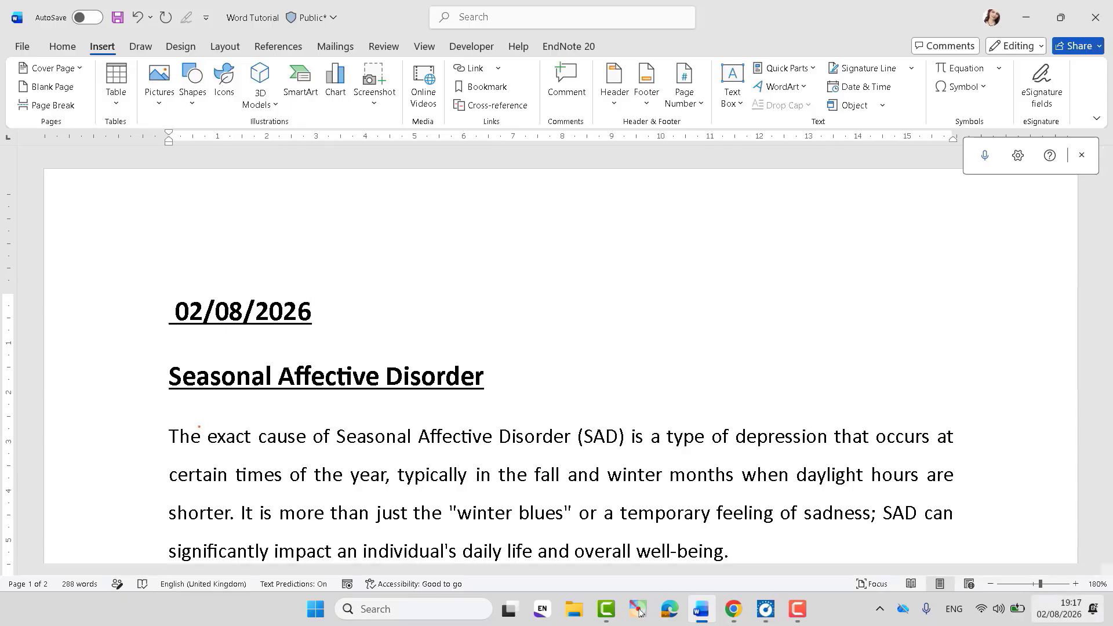
left_click(1064, 607)
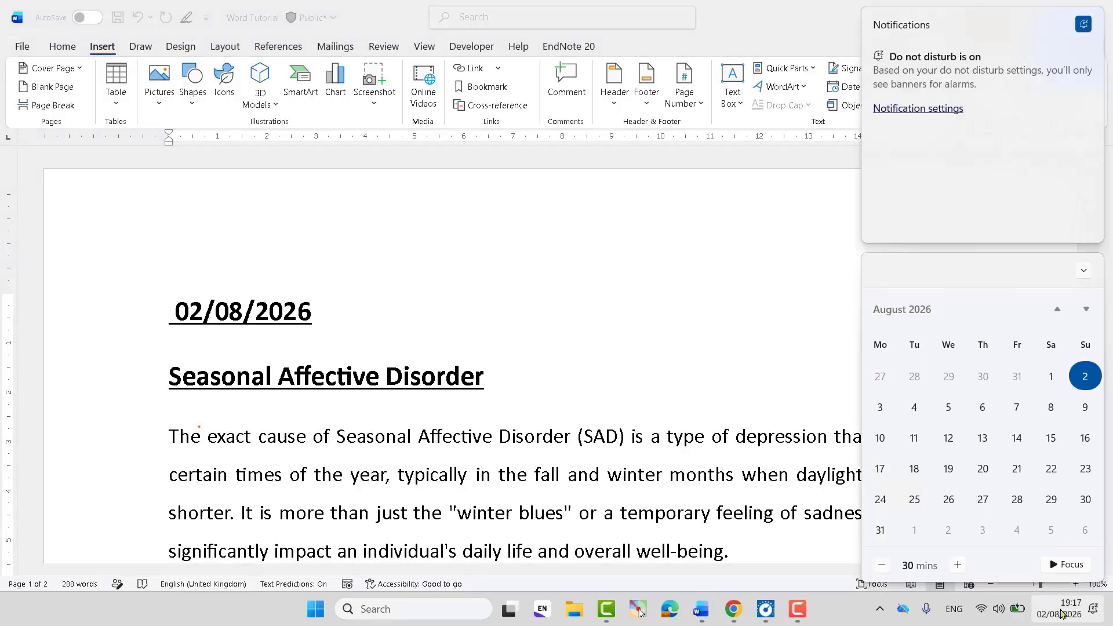
left_click(672, 286)
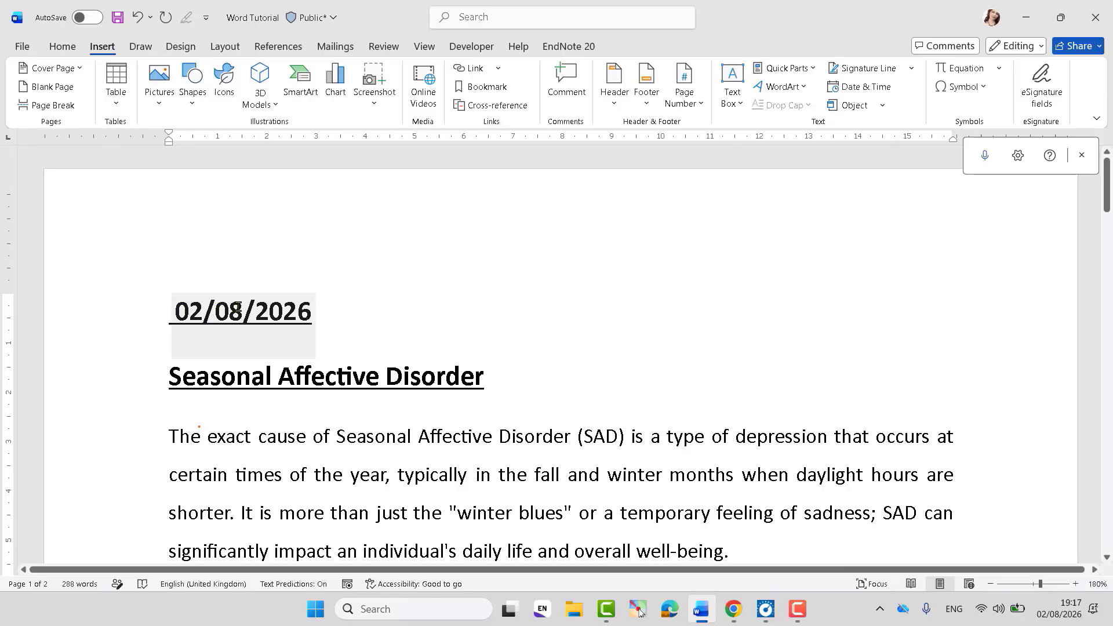
Step: Delete the date above the "Seasonal Affective Disorder" heading
left_click(237, 306)
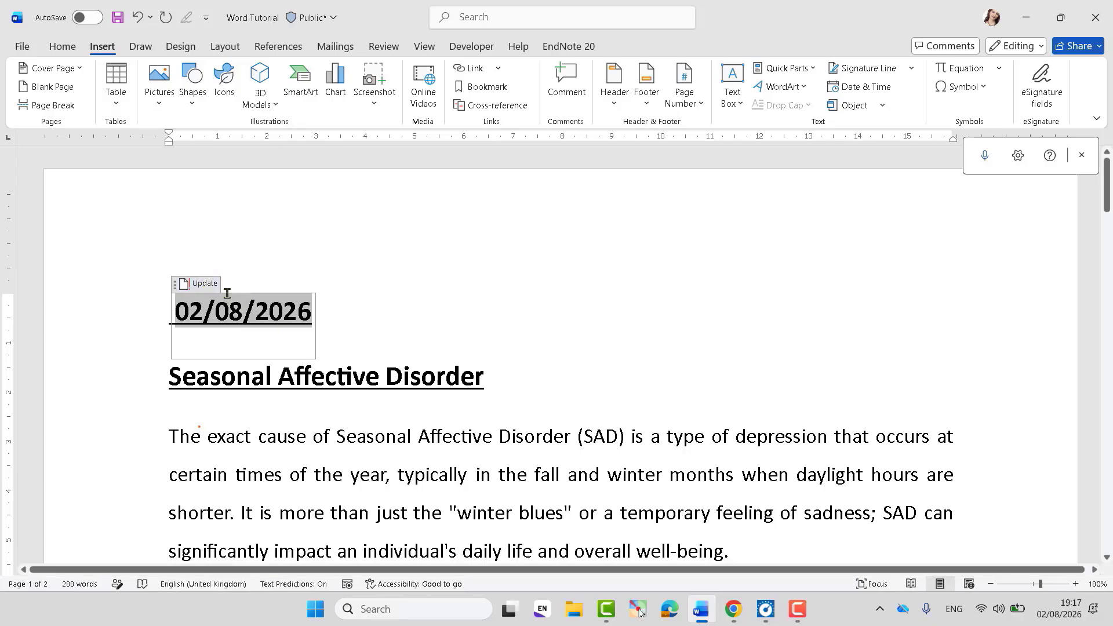
left_click(336, 313)
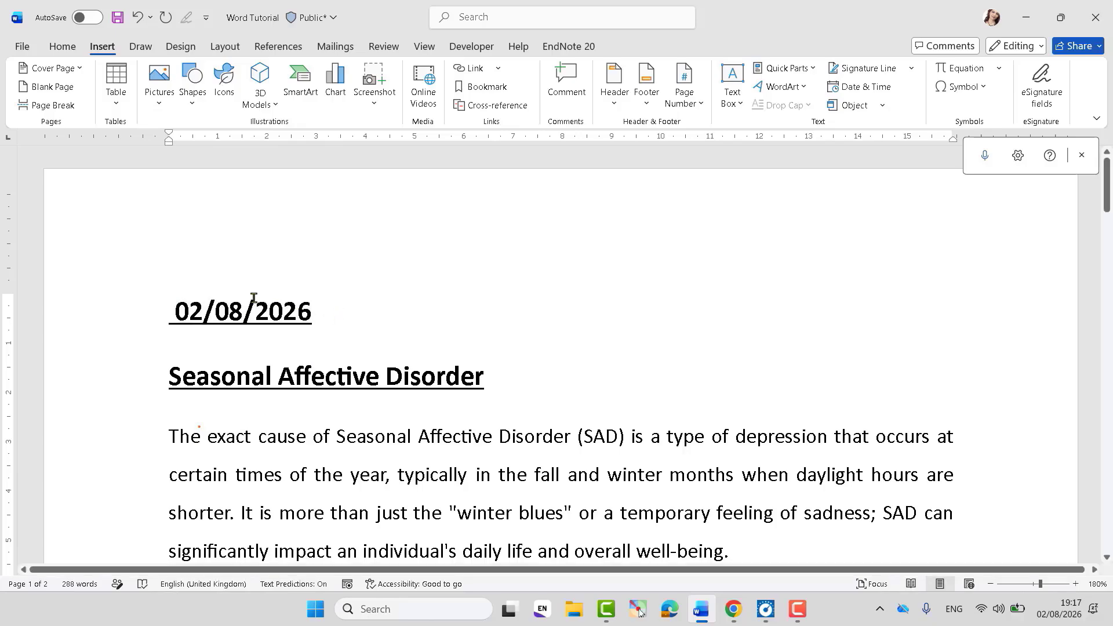
double_click(279, 299)
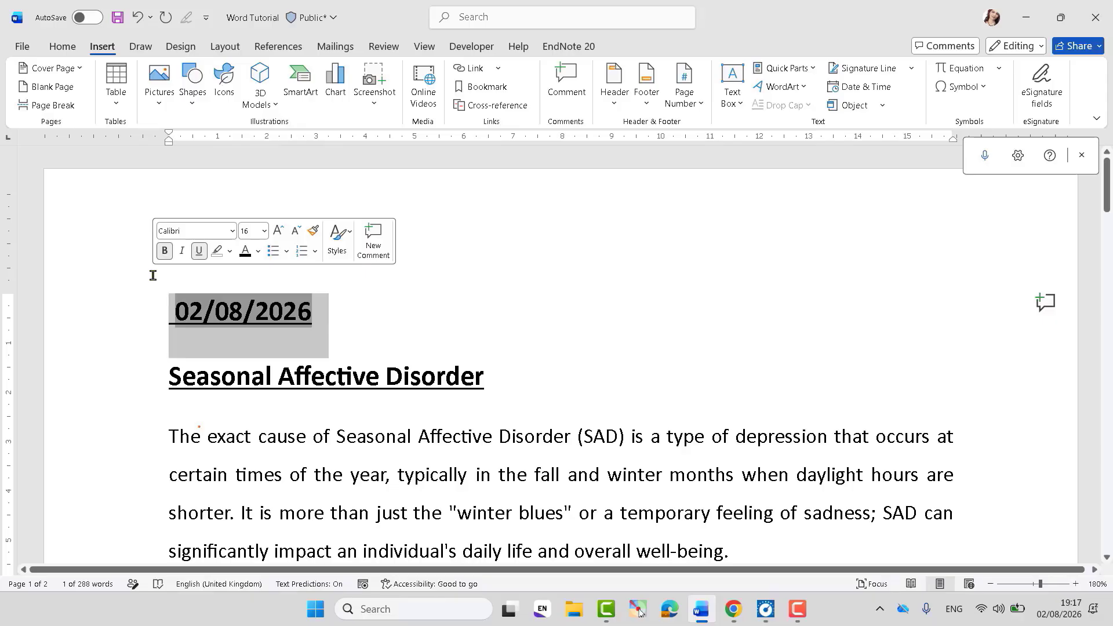
key("Delete")
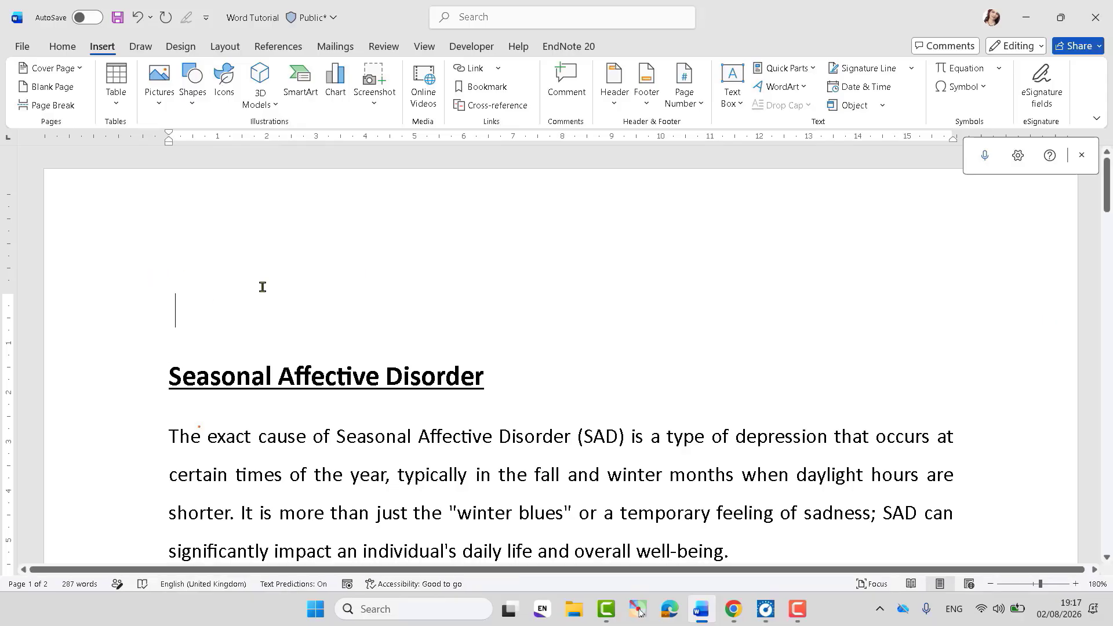
Step: Insert the built-in binomial expansion equation on the empty line above the heading, and delete it again
left_click(995, 73)
left_click(864, 238)
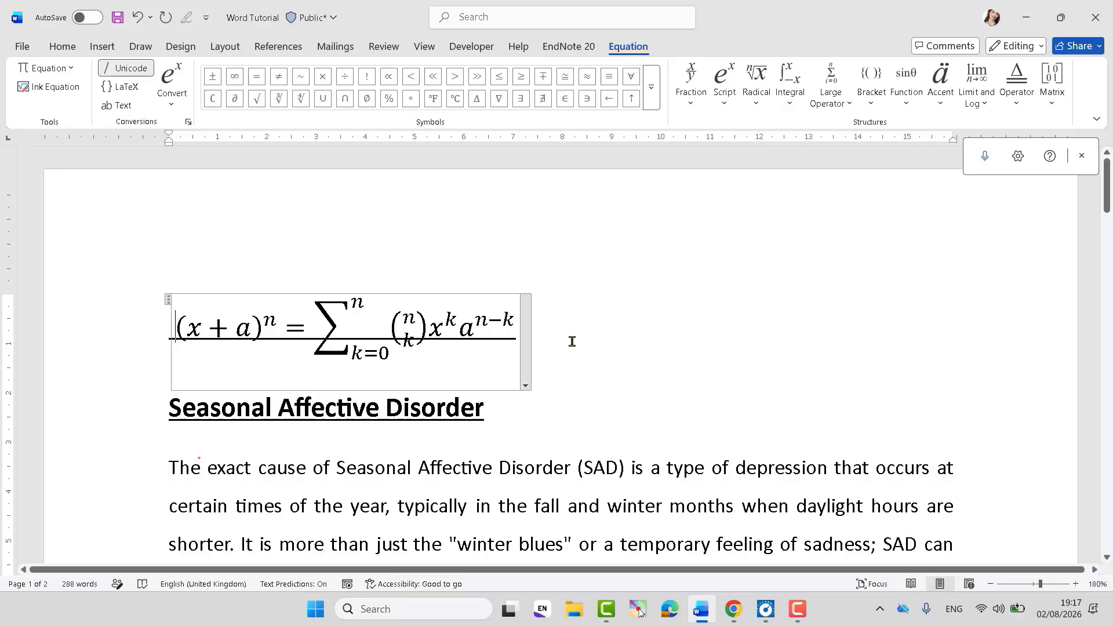
left_click(116, 304)
key("Delete")
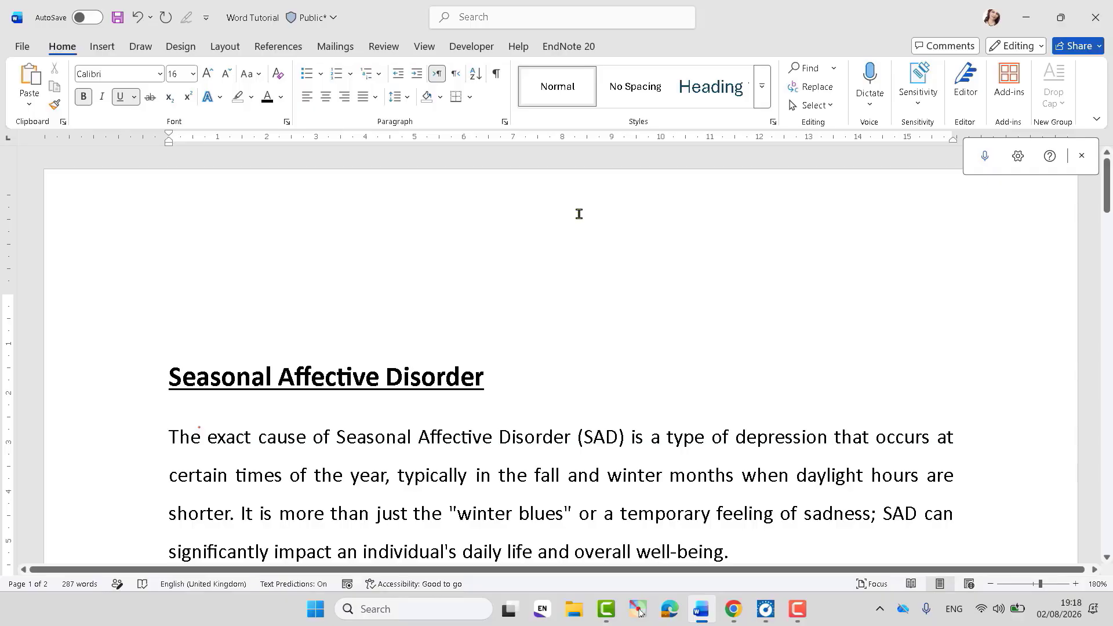
Step: Insert WordArt in the first plain black style above the heading with the text "Global Business School"
left_click(102, 46)
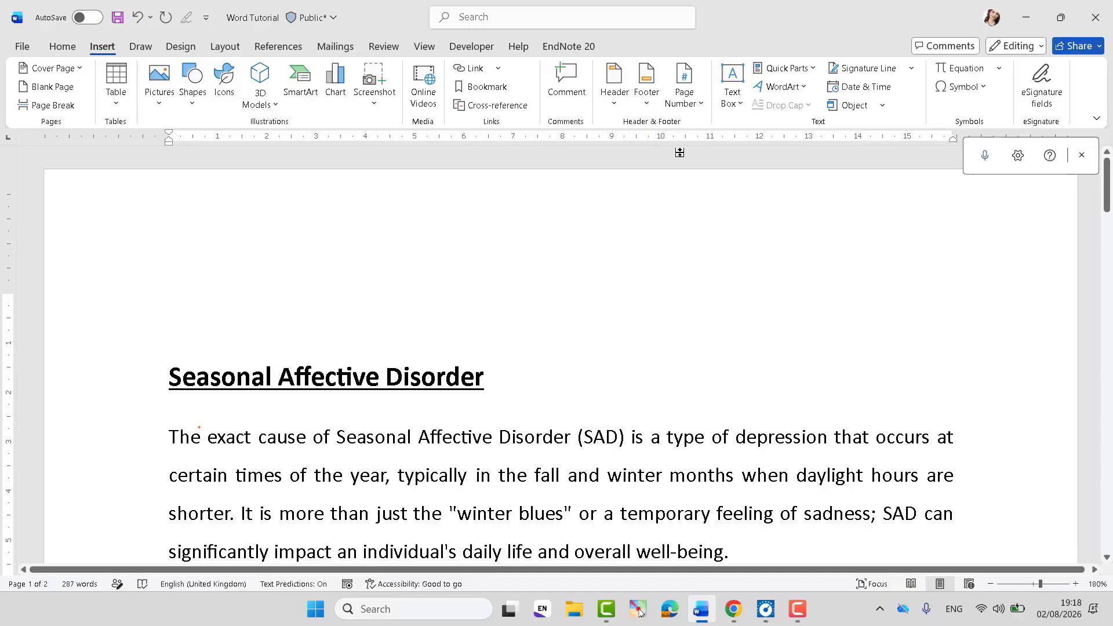
left_click(802, 87)
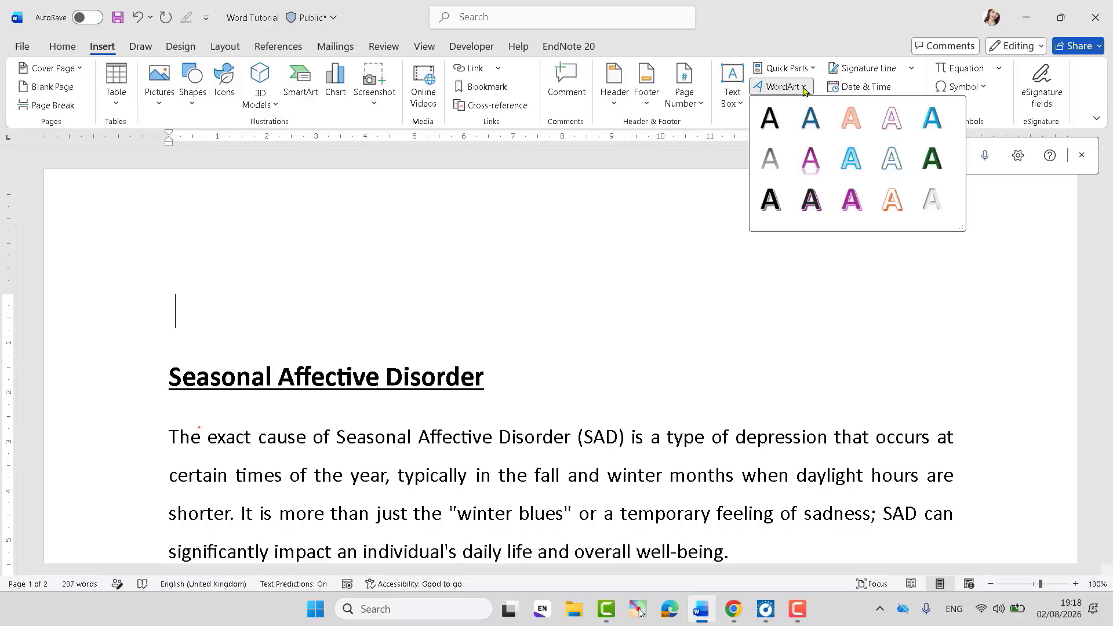
left_click(780, 120)
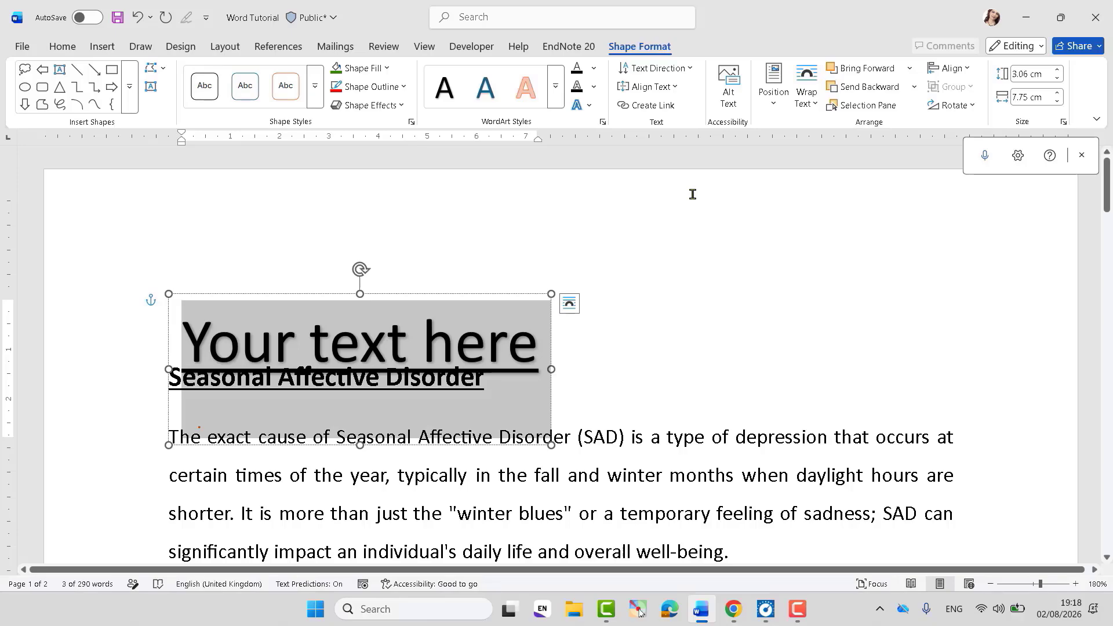
type("Global")
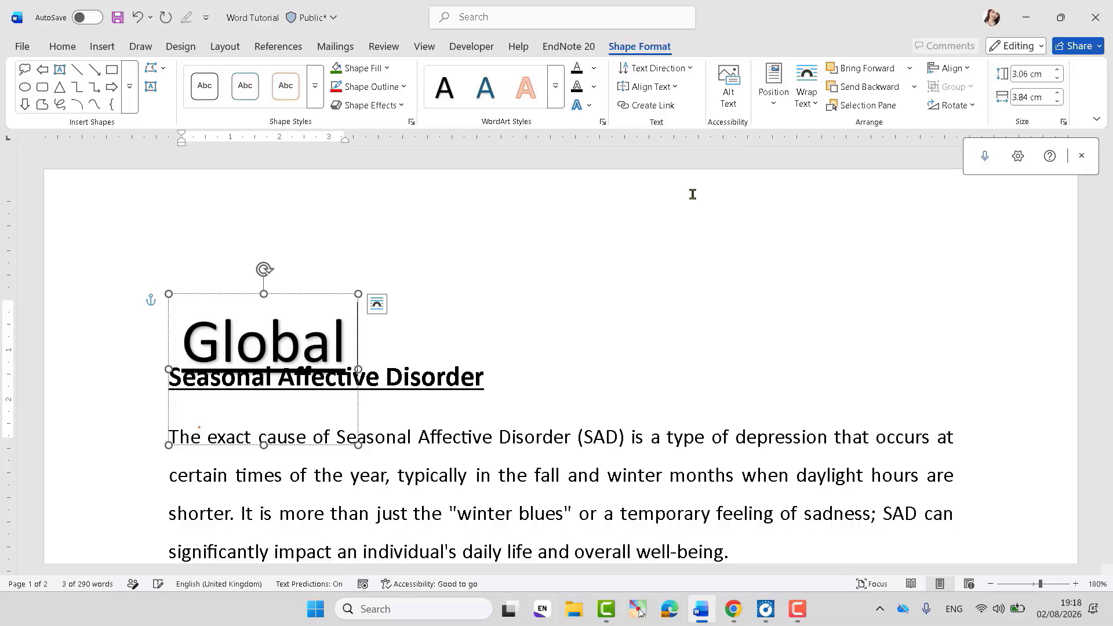
type(" Business School")
left_click(844, 298)
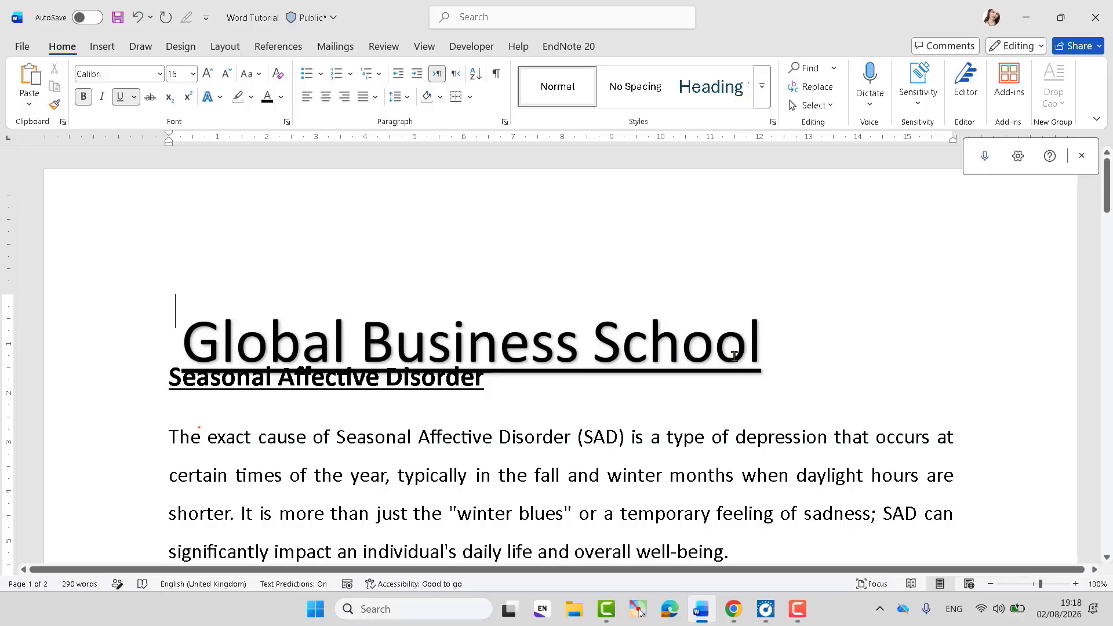
Step: Undo the WordArt text and its insertion above the heading
left_click(759, 354)
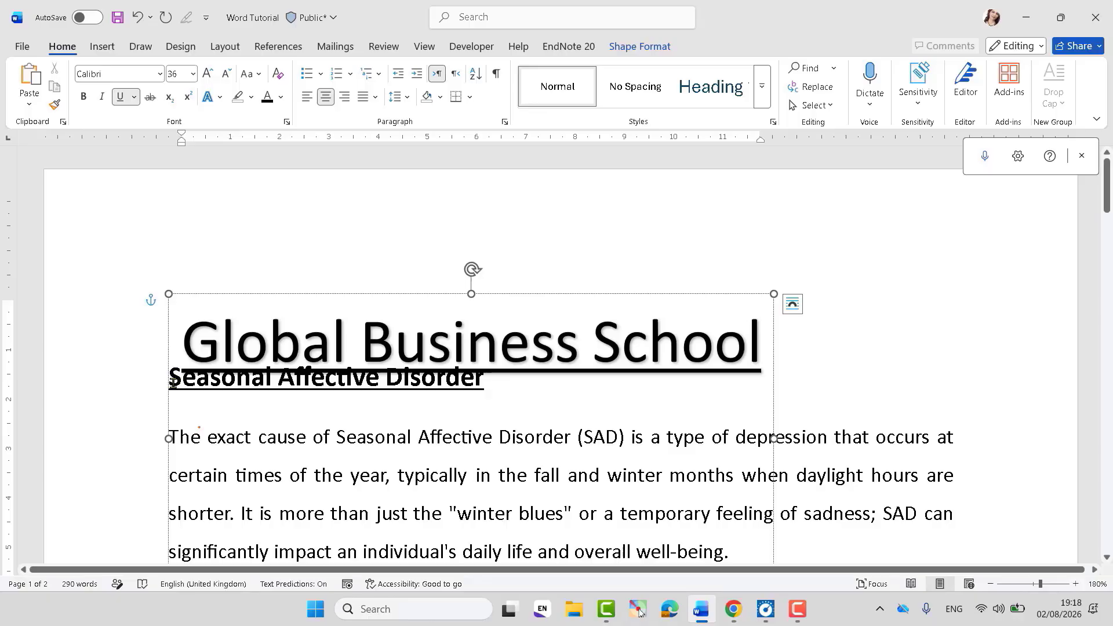
triple_click(174, 371)
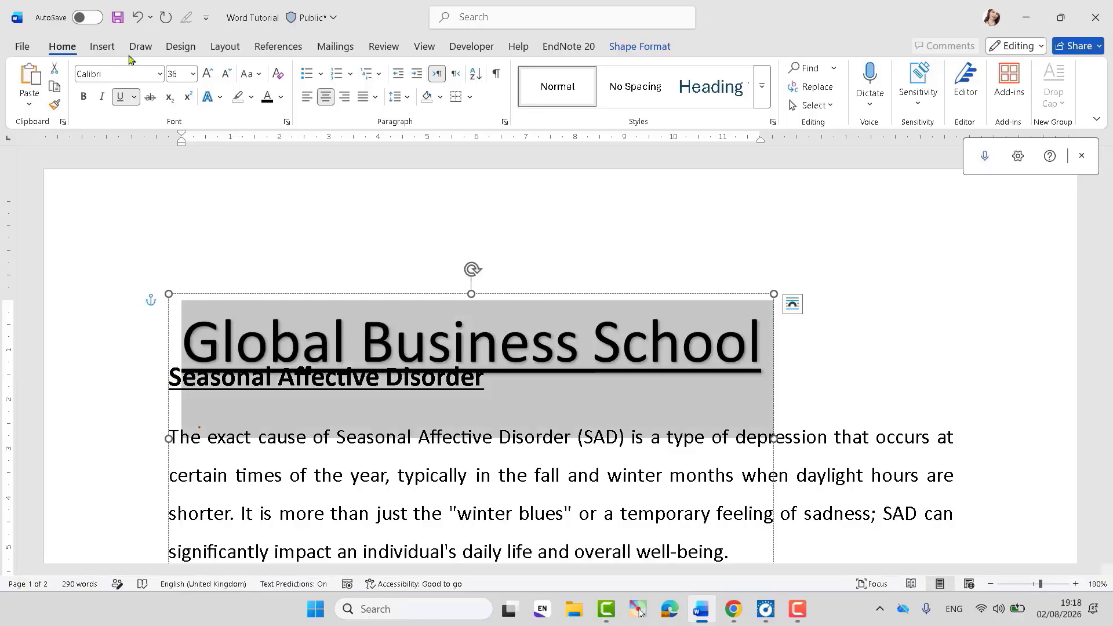
left_click(137, 17)
left_click(137, 18)
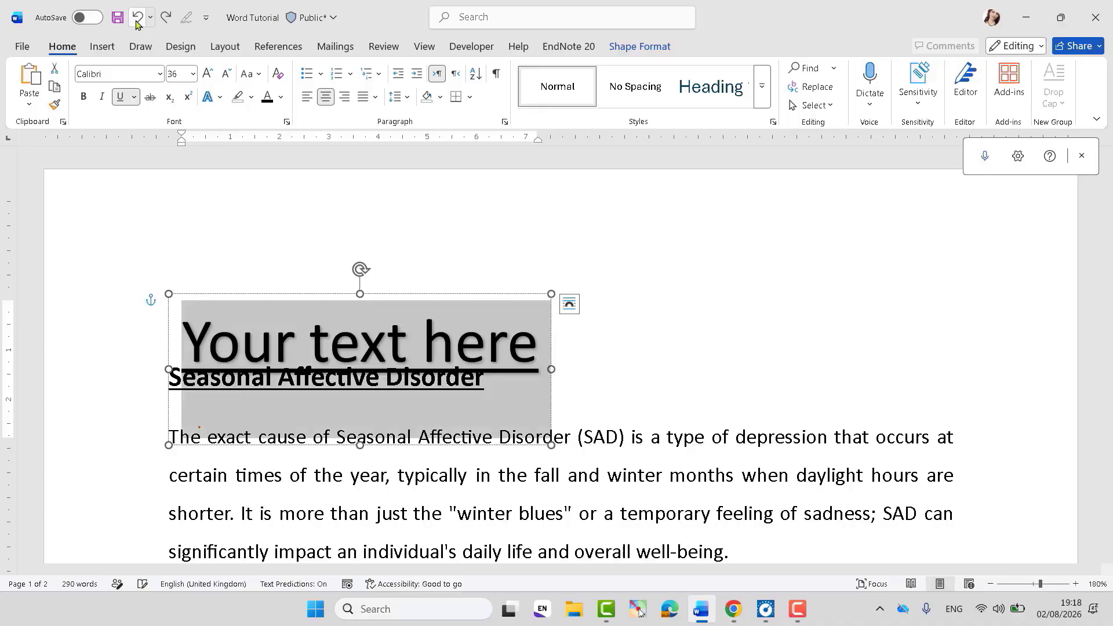
left_click(137, 18)
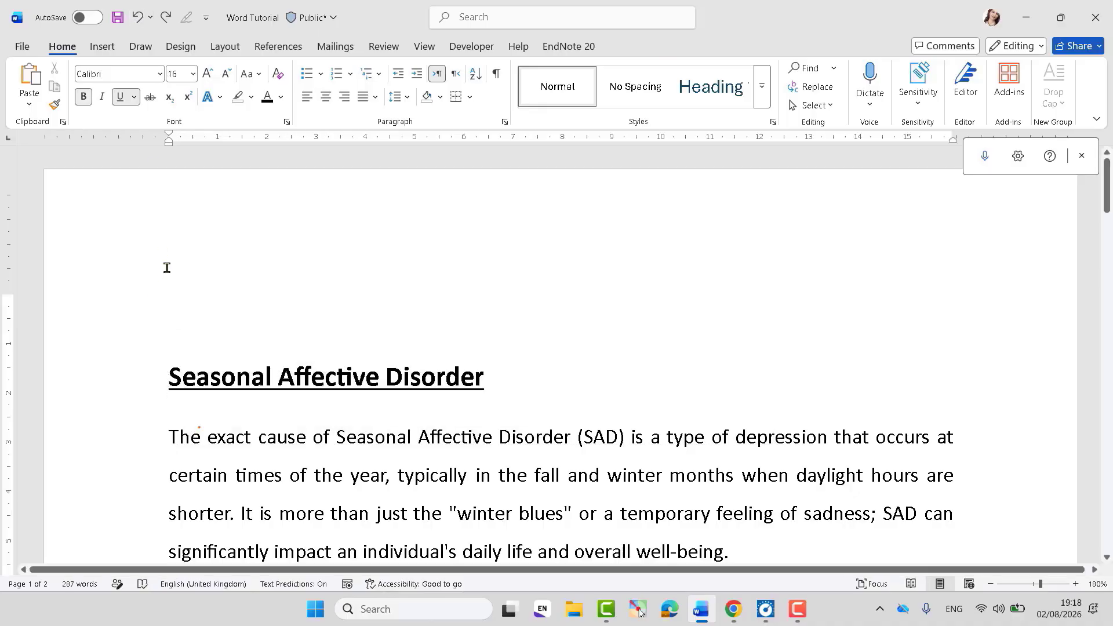
Step: Remove the underline from the "Seasonal Affective Disorder" heading and add several blank lines above it
triple_click(260, 385)
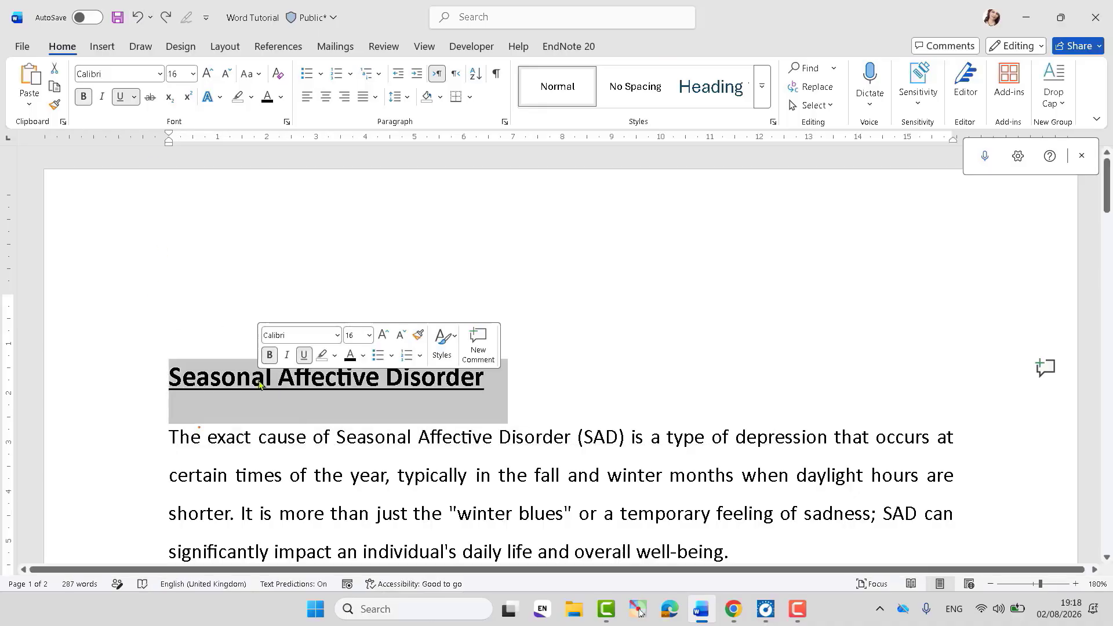
left_click(119, 98)
left_click(169, 375)
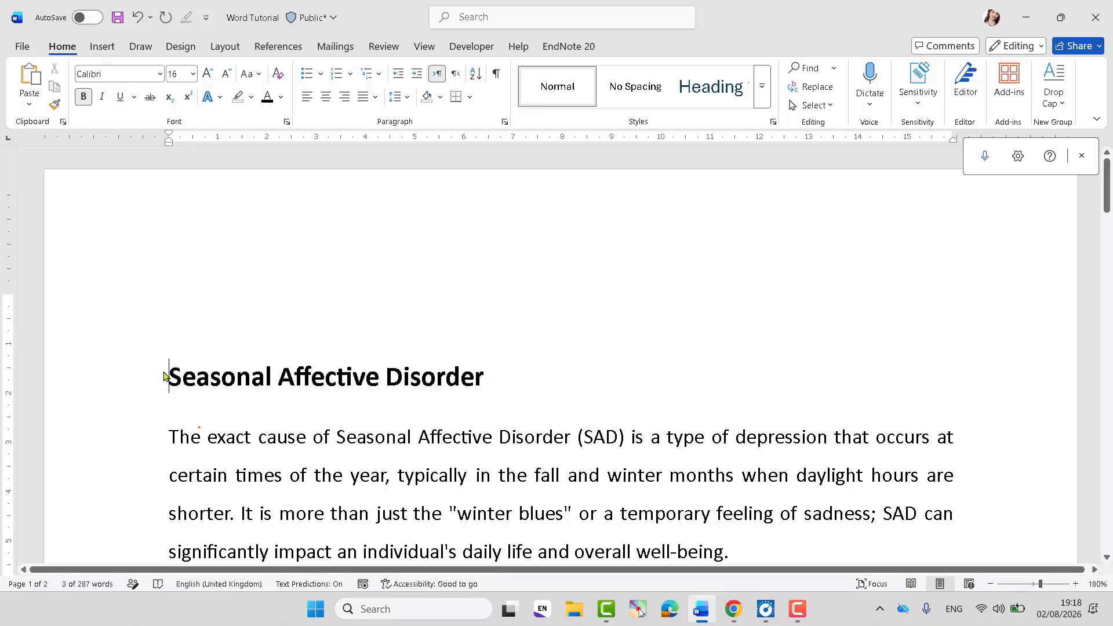
key("Return")
scroll(164, 377, "down", 3)
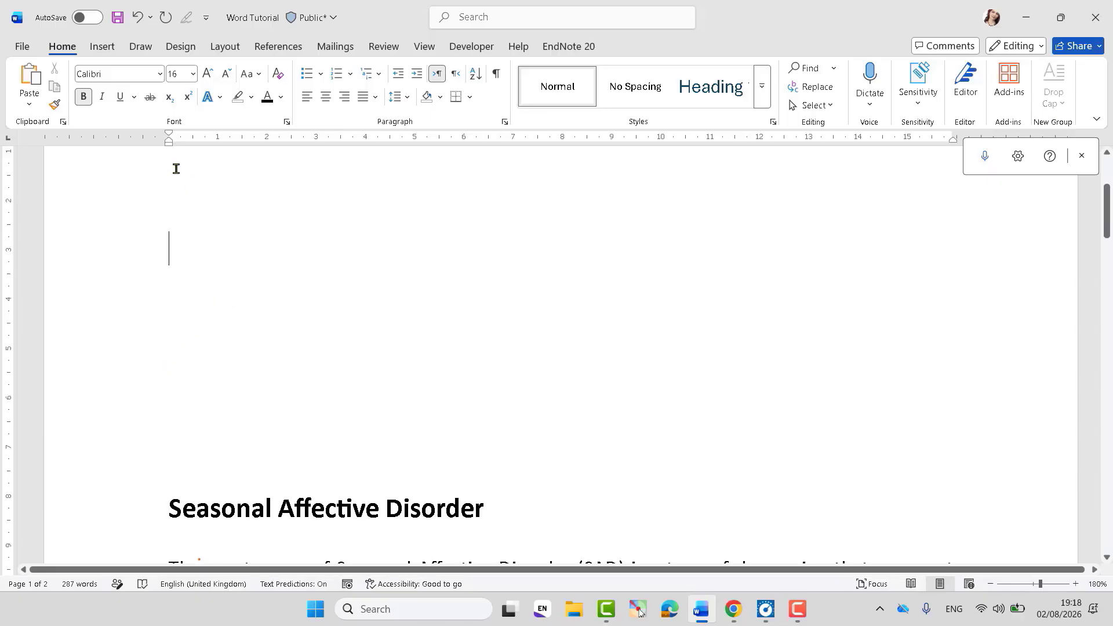
Step: Insert WordArt in the first plain black style in the blank space above the heading, reading "Global Business School"
left_click(100, 49)
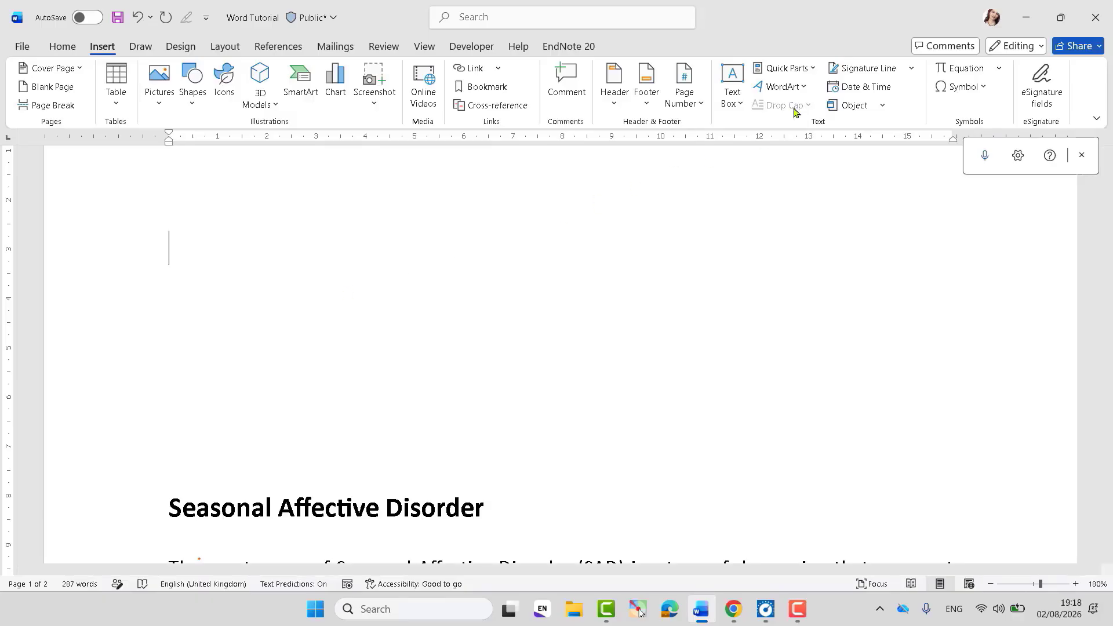
left_click(803, 88)
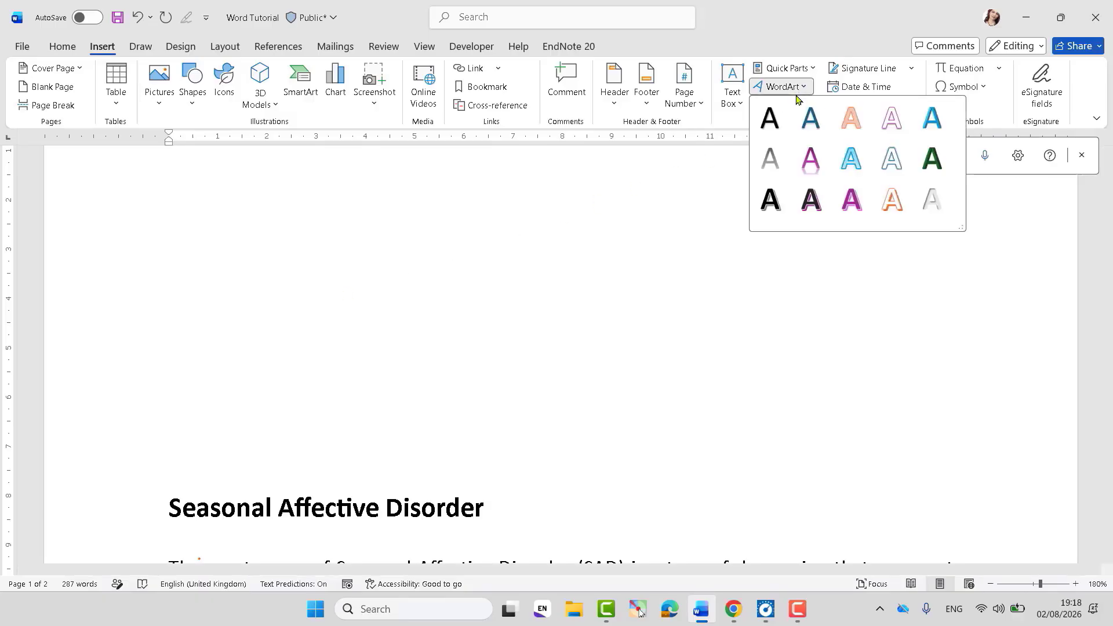
left_click(765, 124)
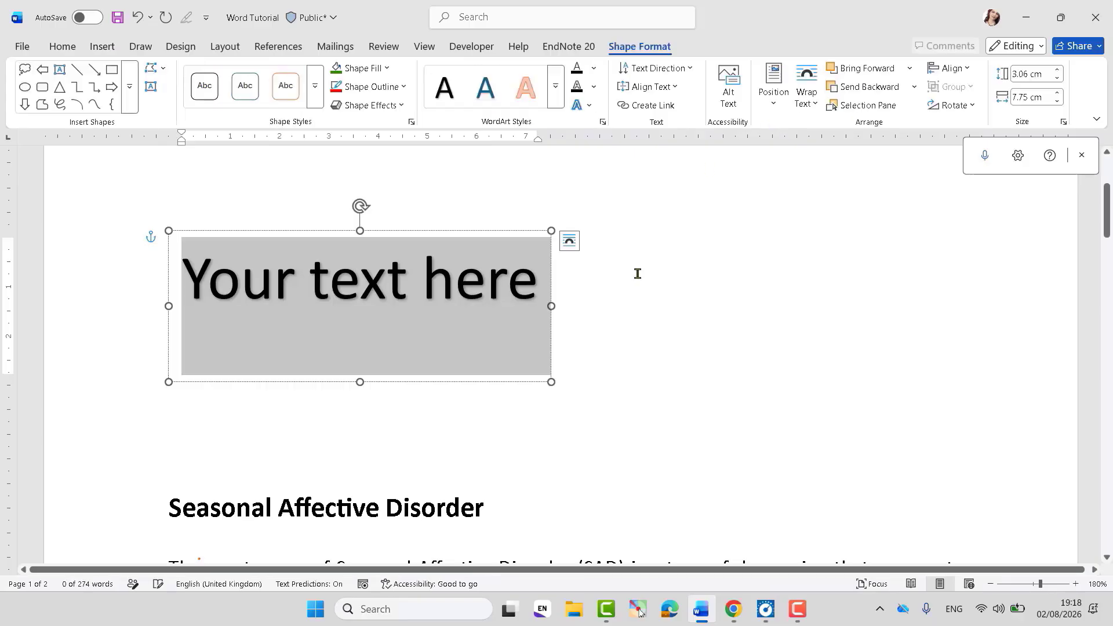
type("Glo")
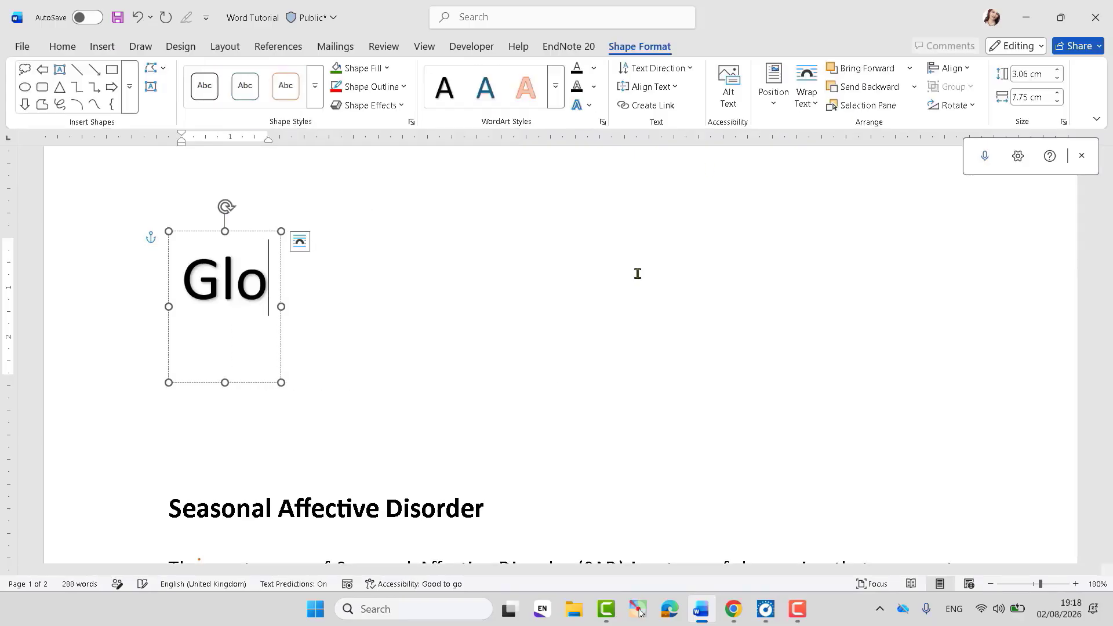
type("bal Busoi")
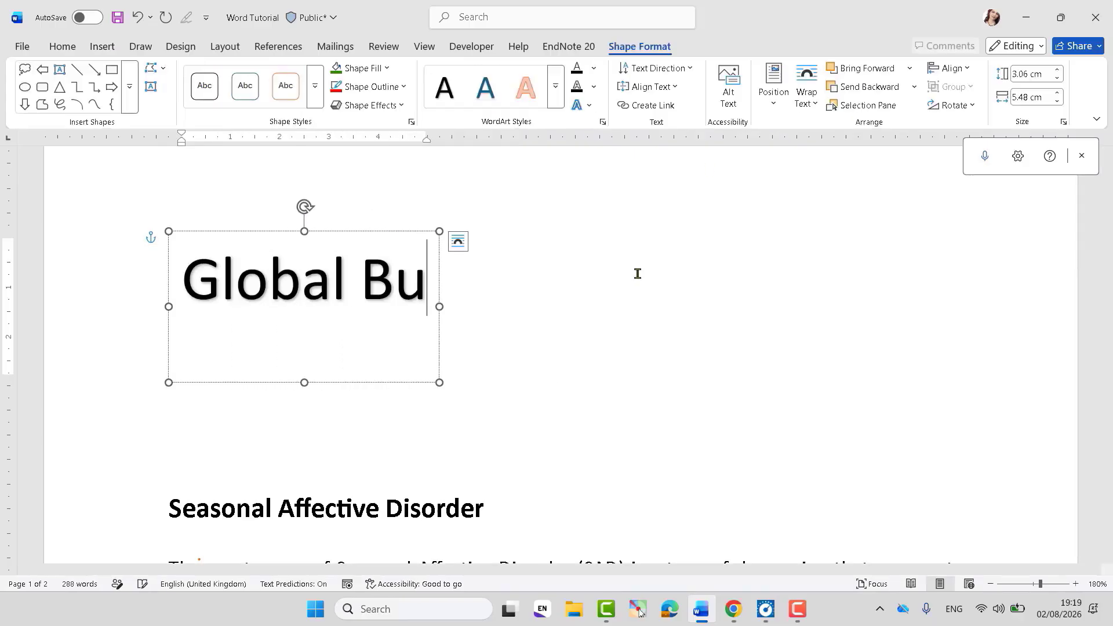
key("BackSpace")
key("BackSpace")
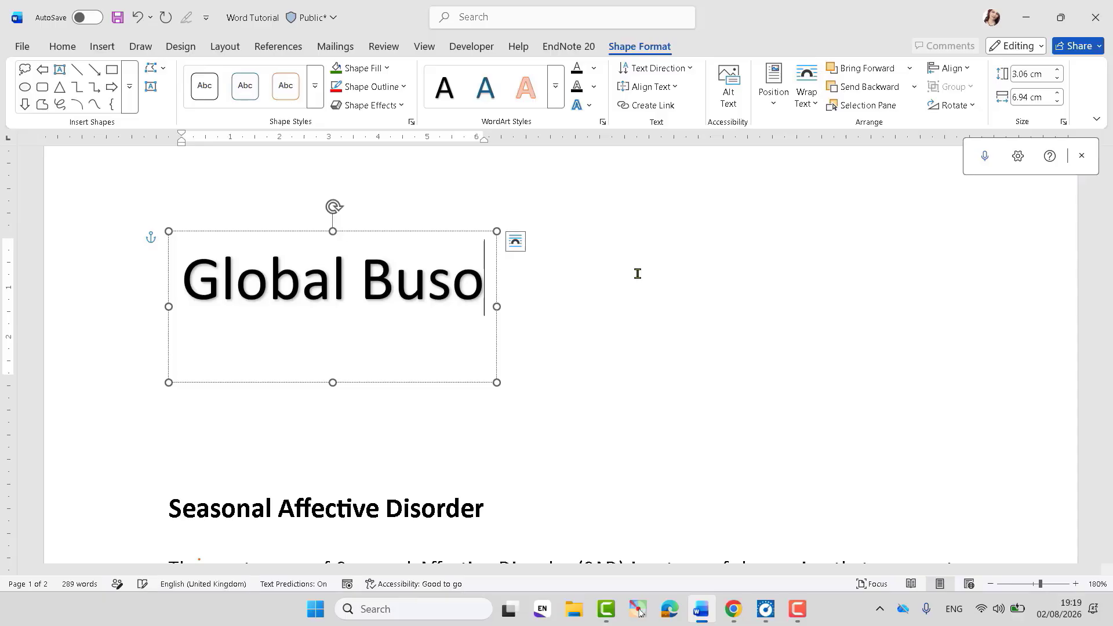
type("iness ")
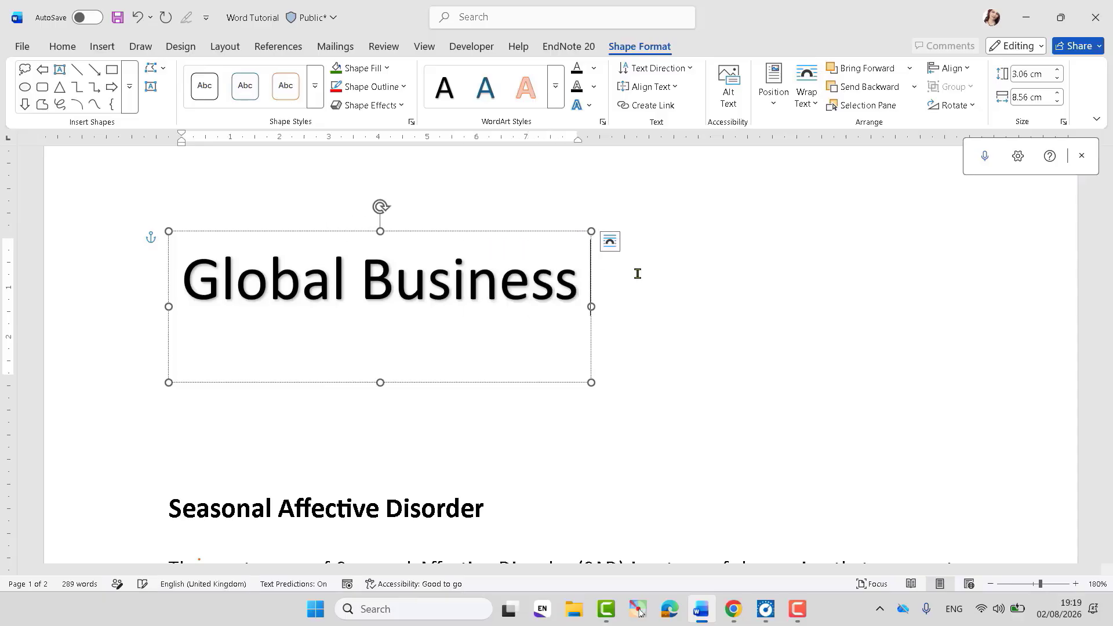
type("School")
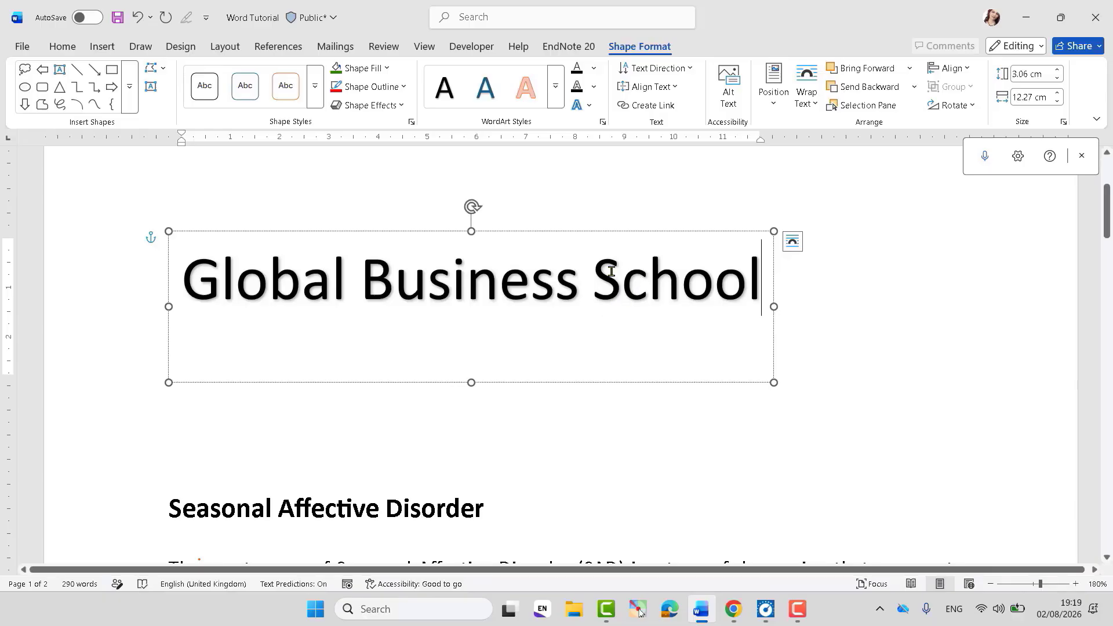
Step: Try the upward arch and the circle Follow Path transforms on the "Global Business School" WordArt text
left_click(590, 106)
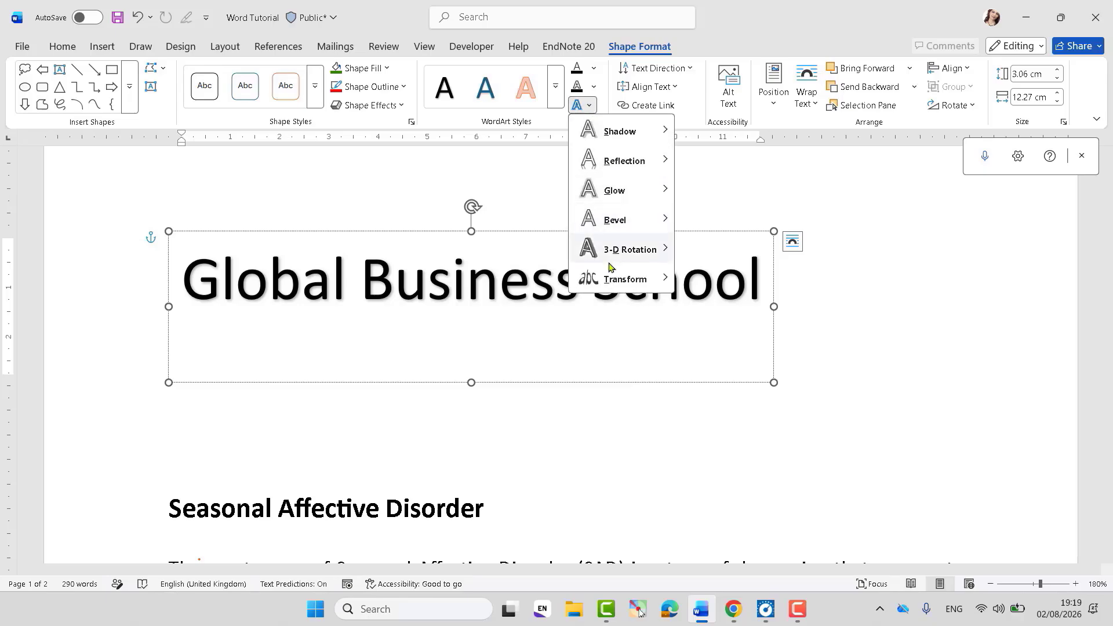
mouse_move(609, 280)
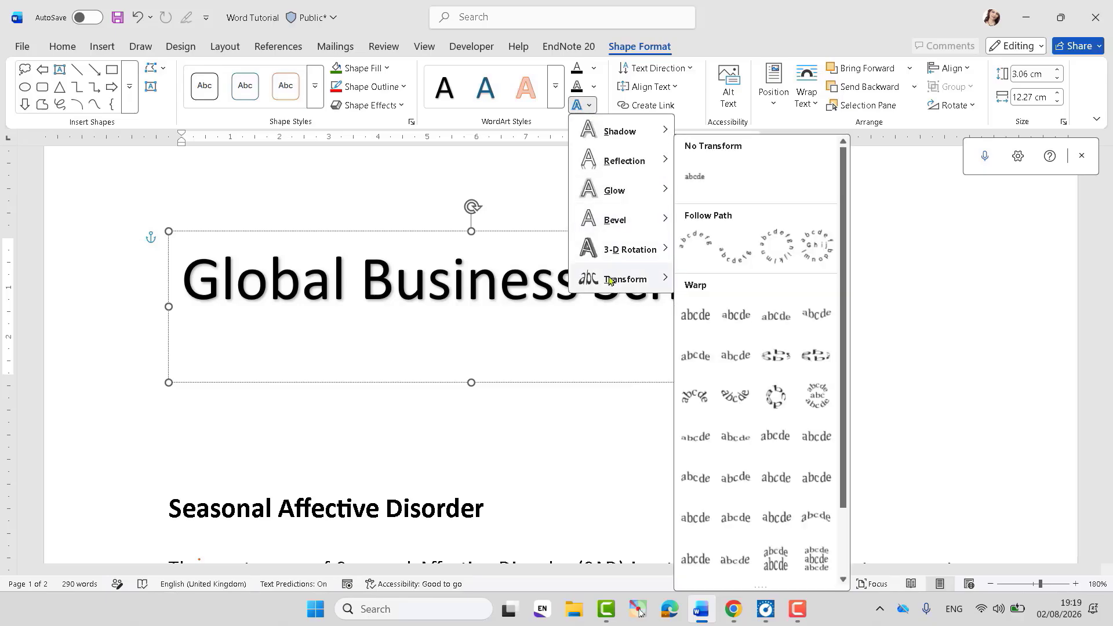
left_click(691, 248)
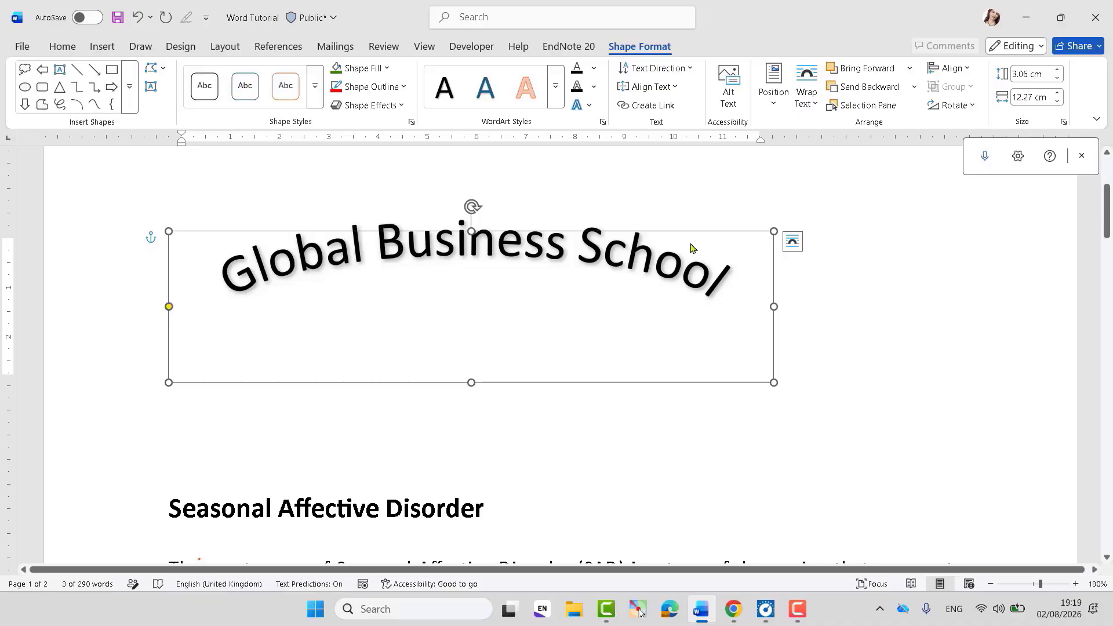
left_click(590, 106)
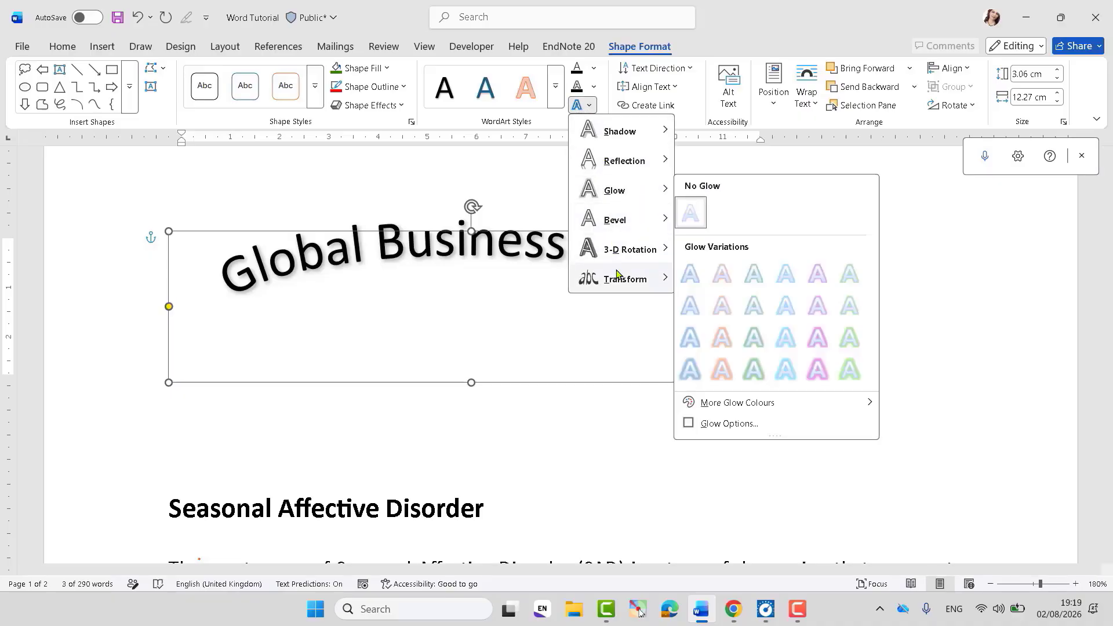
mouse_move(618, 274)
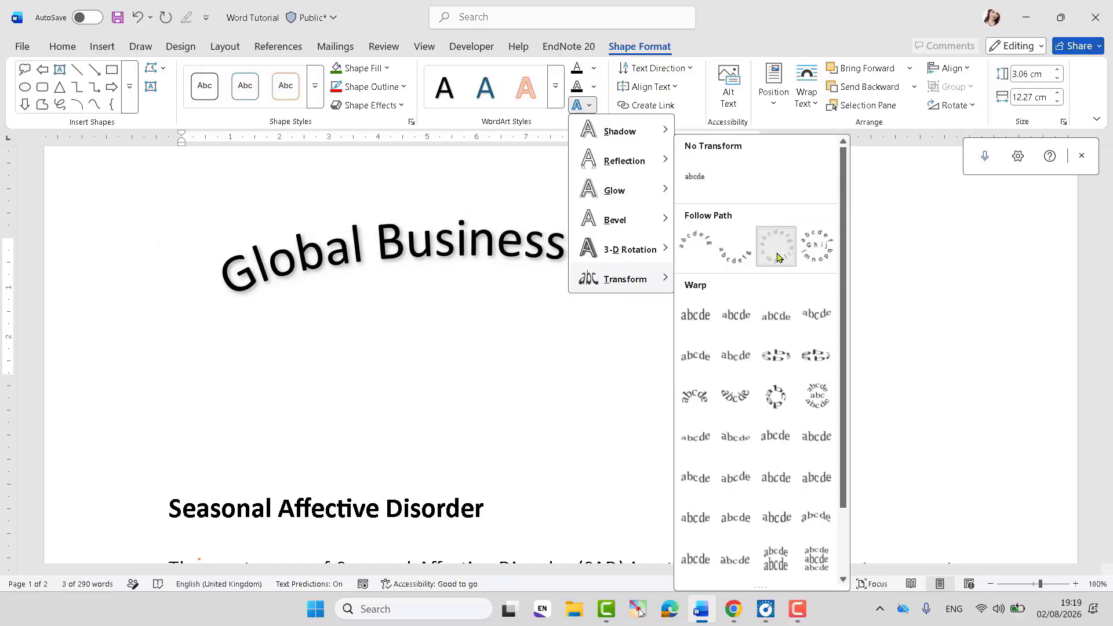
left_click(775, 248)
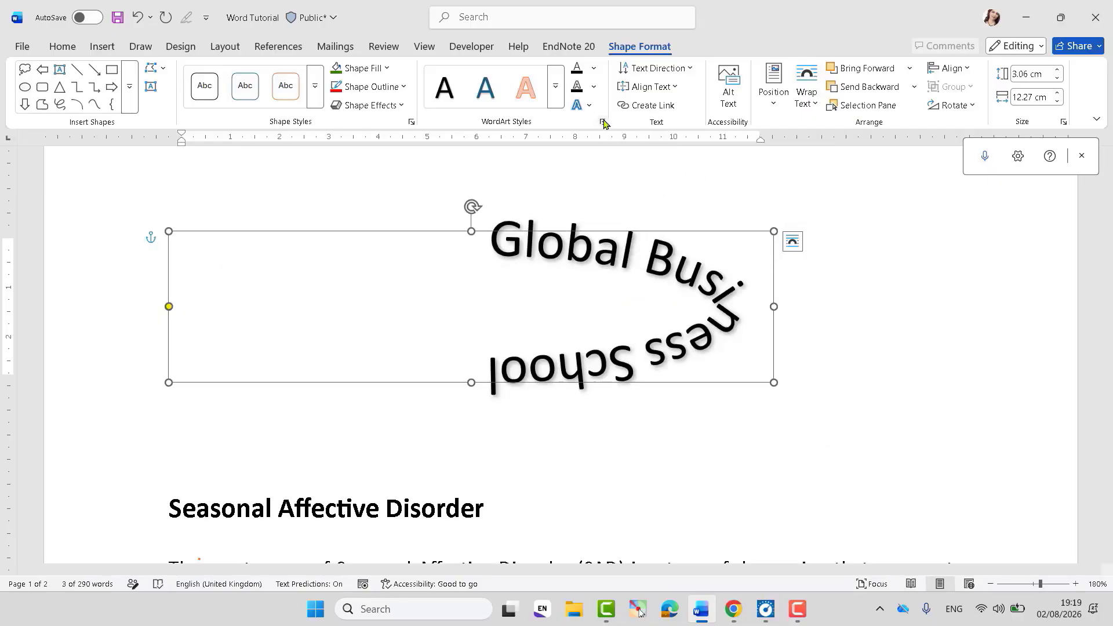
Step: Try the first Warp transform, a plain rectangular stretch, on the "Global Business School" WordArt text
left_click(586, 106)
mouse_move(619, 280)
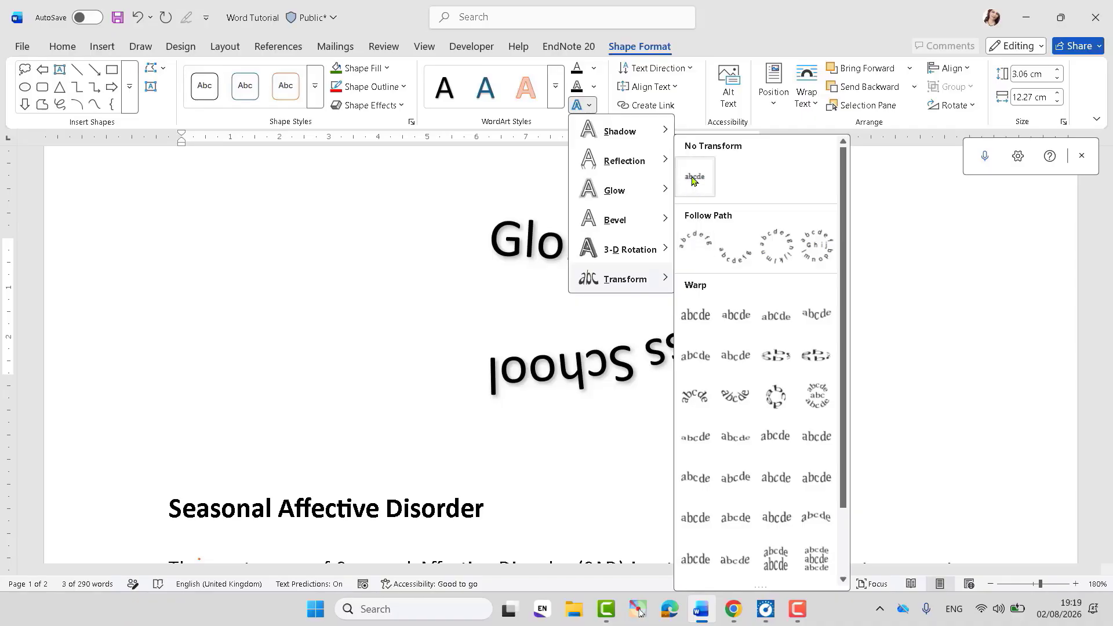
left_click(692, 322)
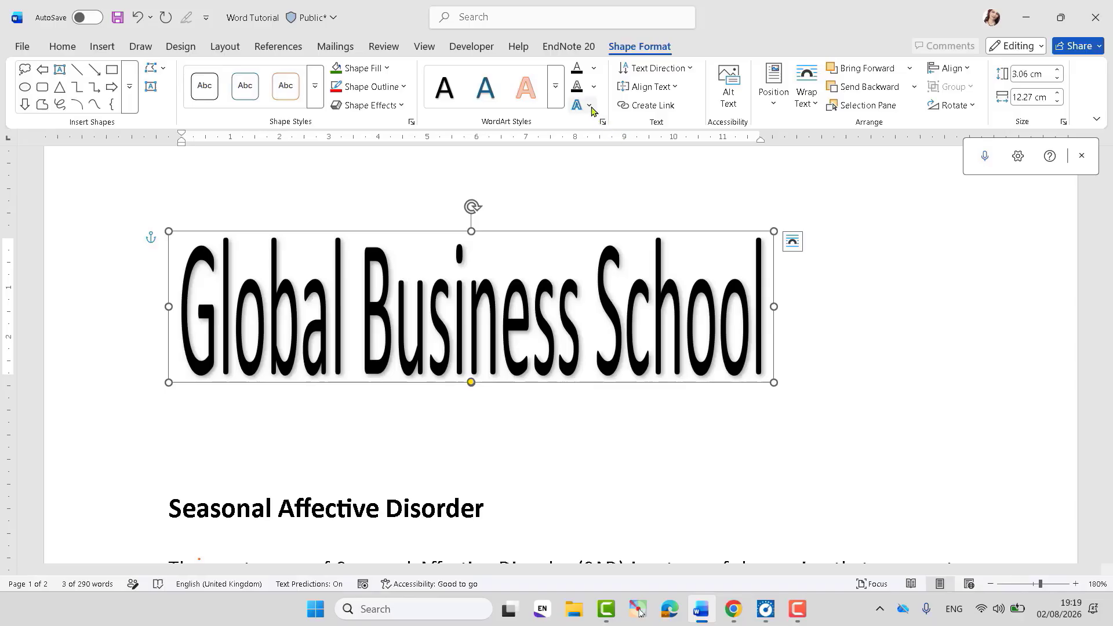
Step: Apply the second Warp transform in the first row to the "Global Business School" WordArt text
left_click(582, 105)
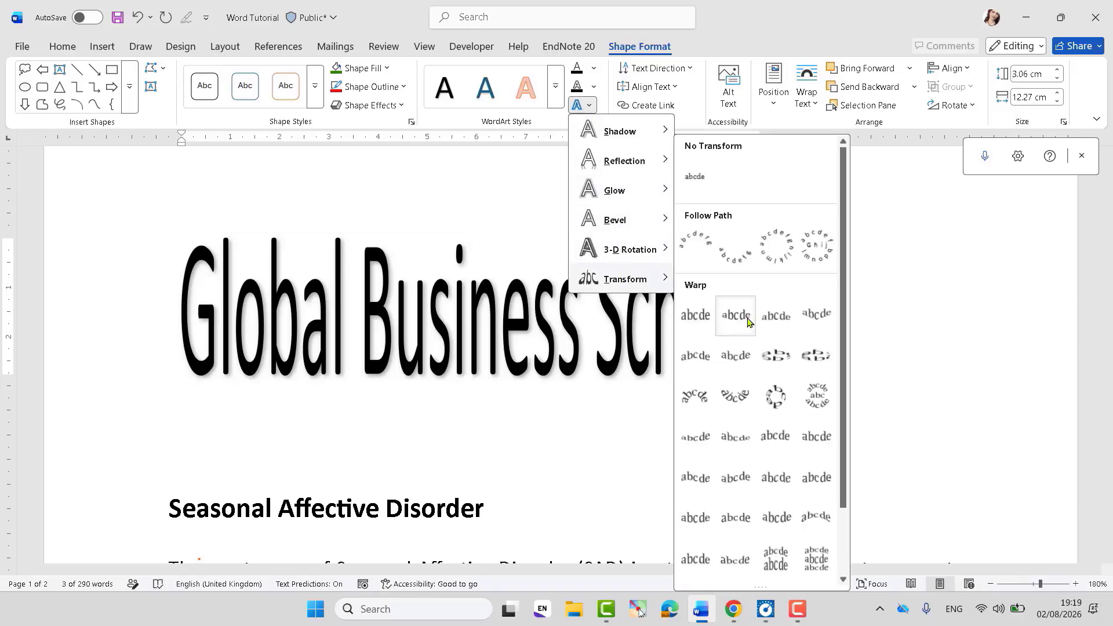
left_click(736, 316)
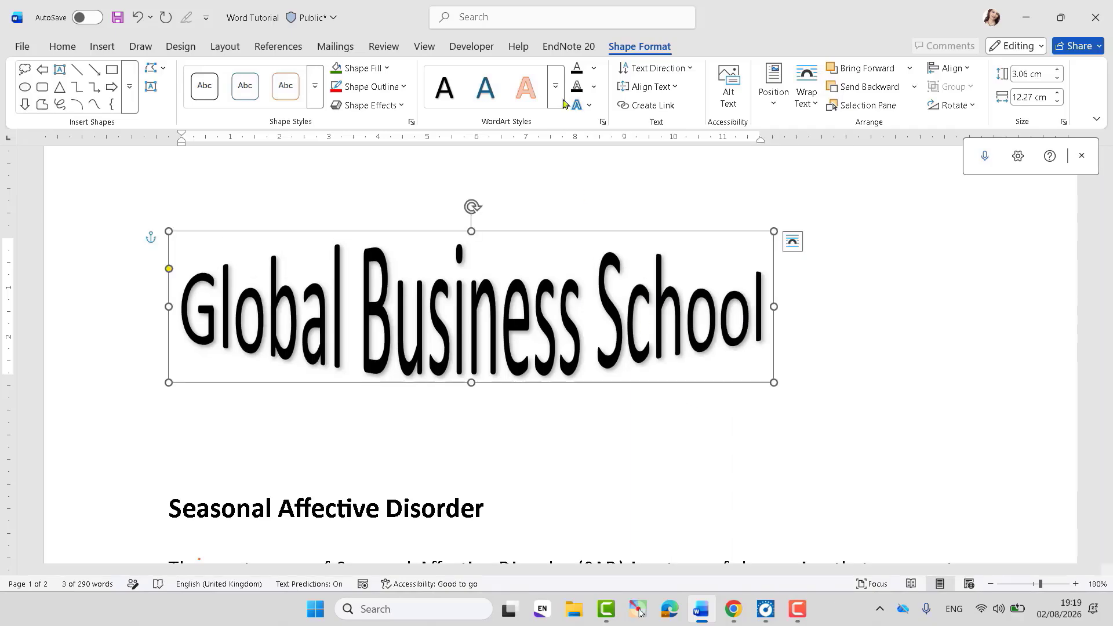
Step: Examine the glow, reflection and 3-D rotation text effects and the WordArt style gallery for the title
left_click(589, 106)
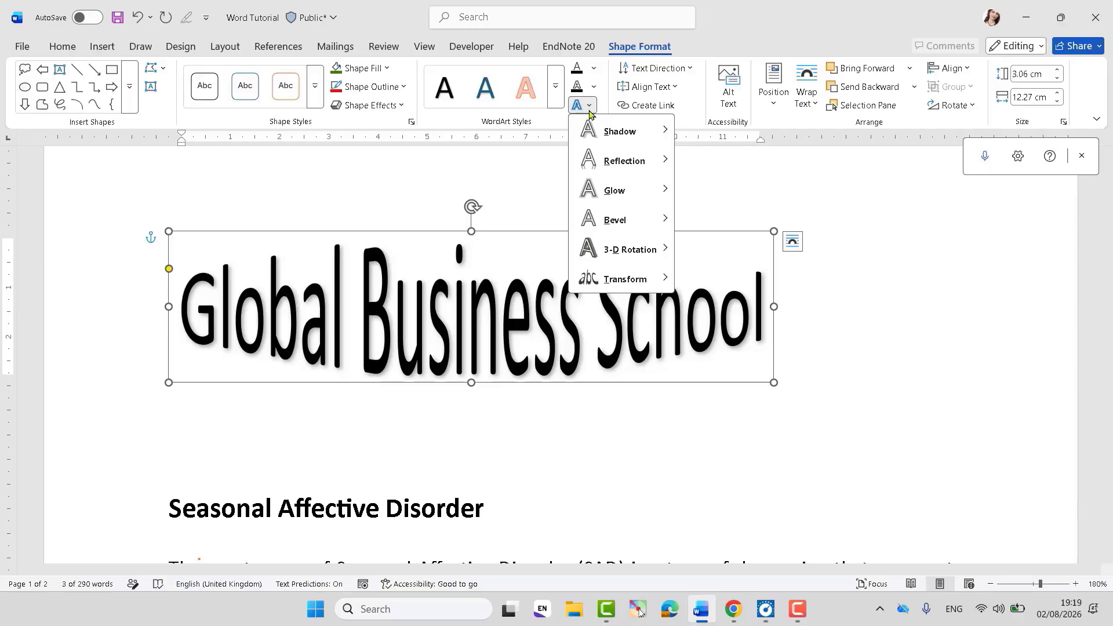
mouse_move(614, 190)
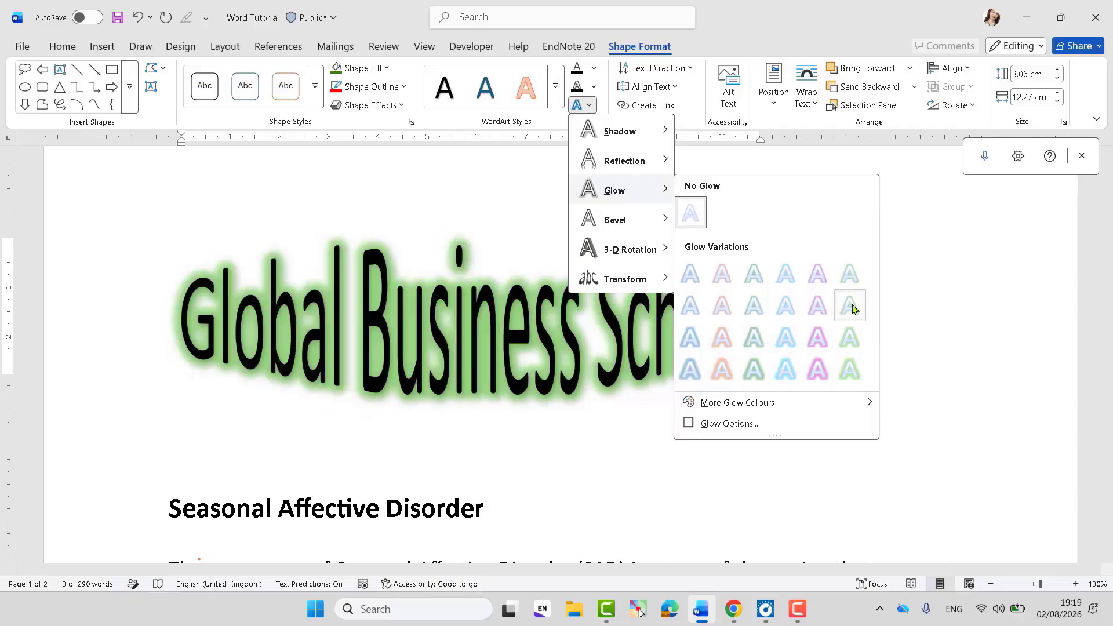
mouse_move(655, 221)
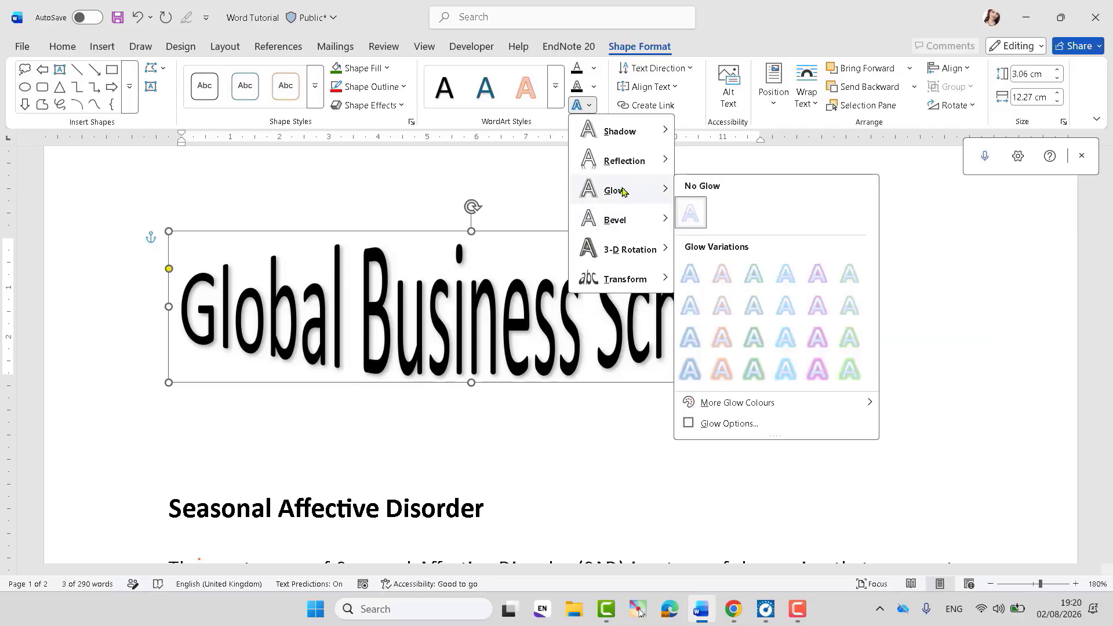
mouse_move(631, 162)
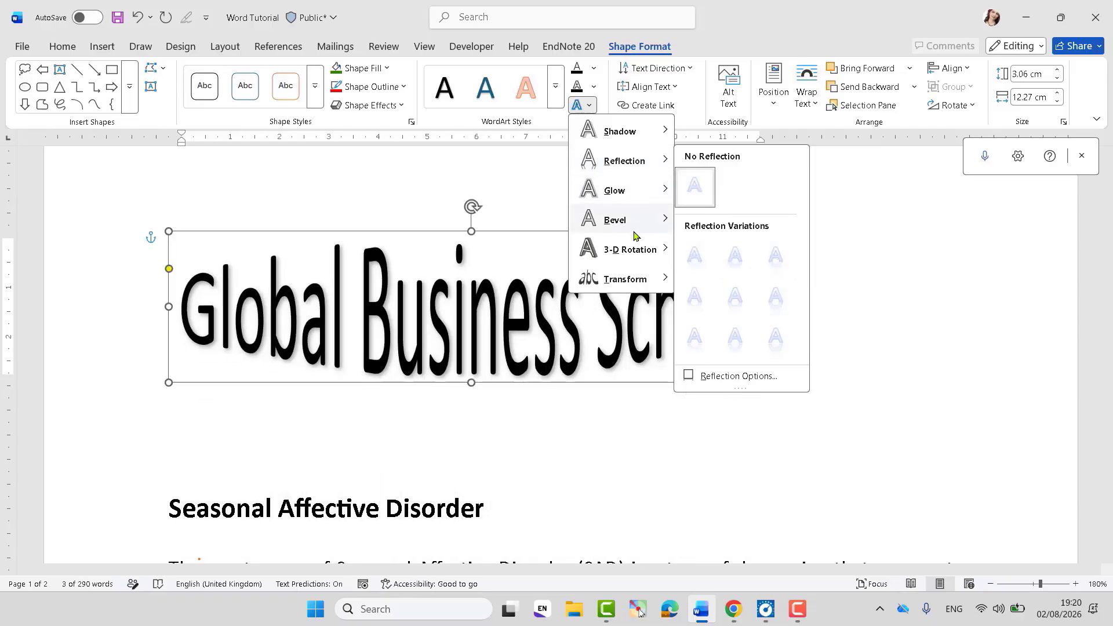
mouse_move(634, 250)
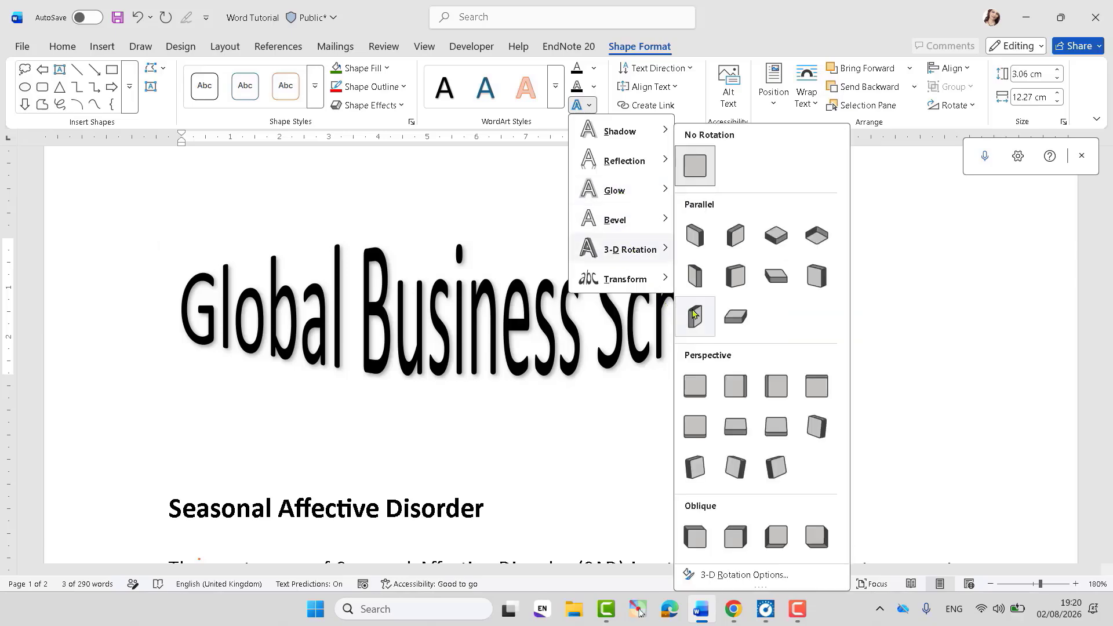
left_click(630, 437)
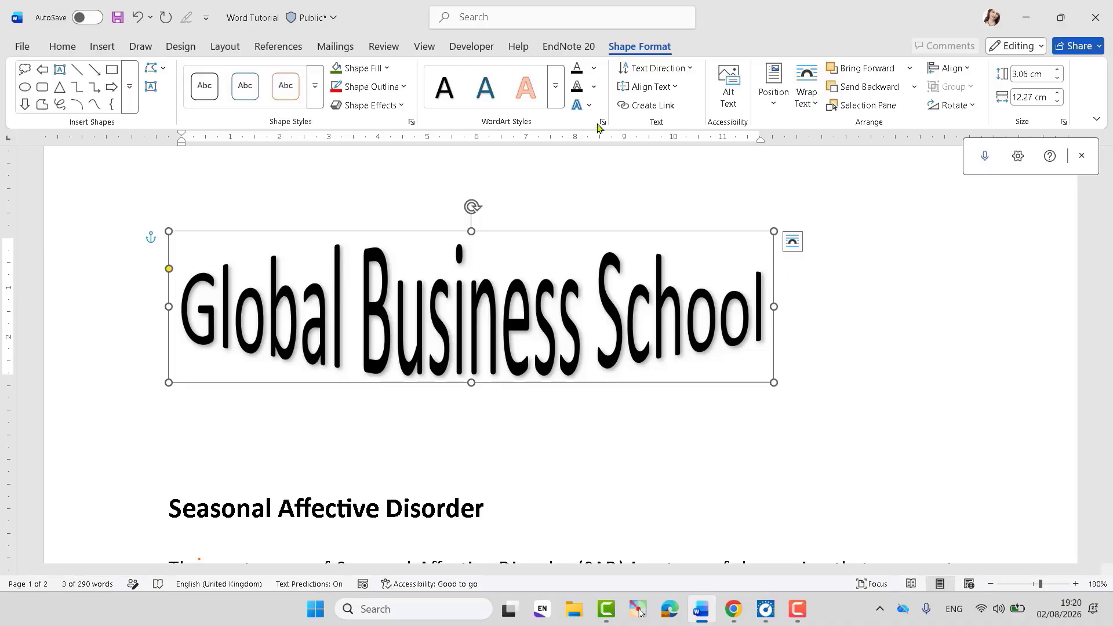
left_click(555, 93)
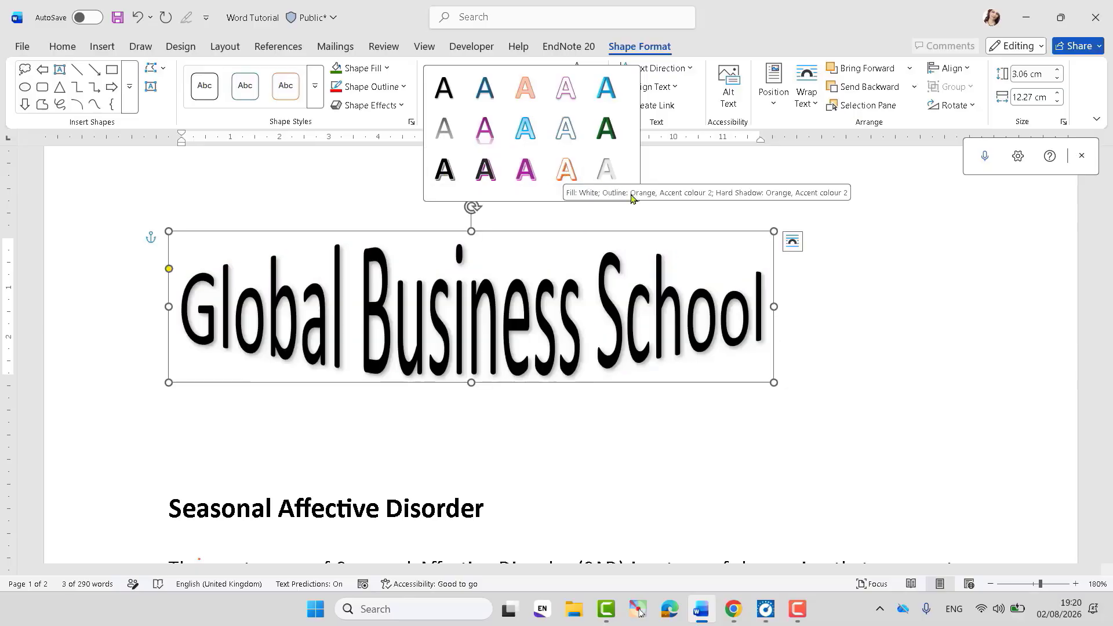
left_click(636, 221)
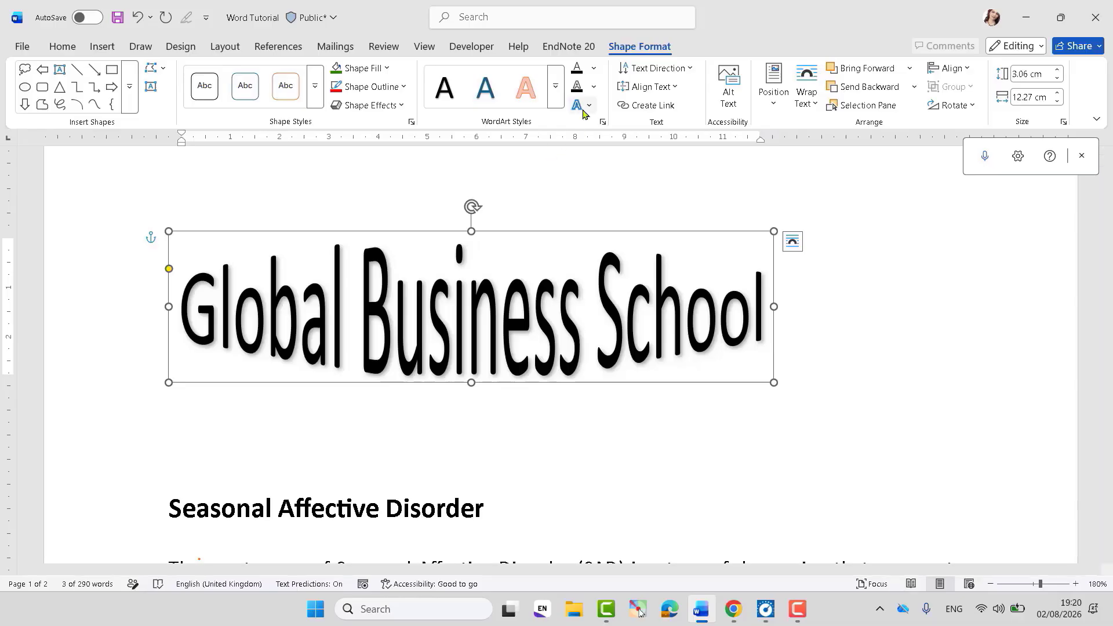
Step: Set the WordArt title's text fill to Dark Teal, Accent 1 and its text outline to yellow
left_click(594, 70)
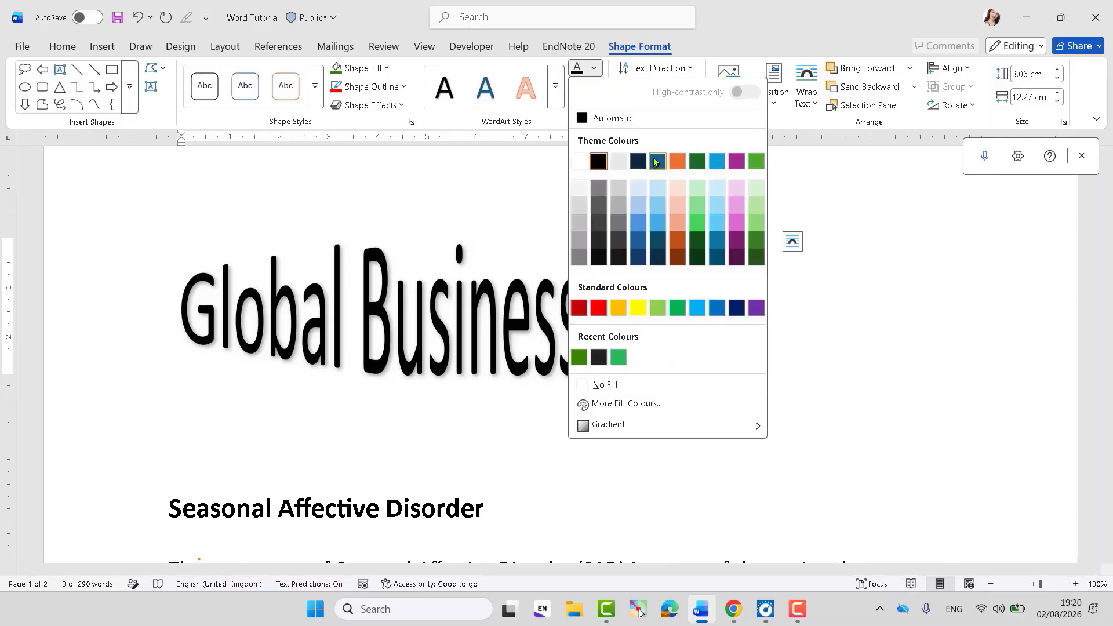
left_click(659, 162)
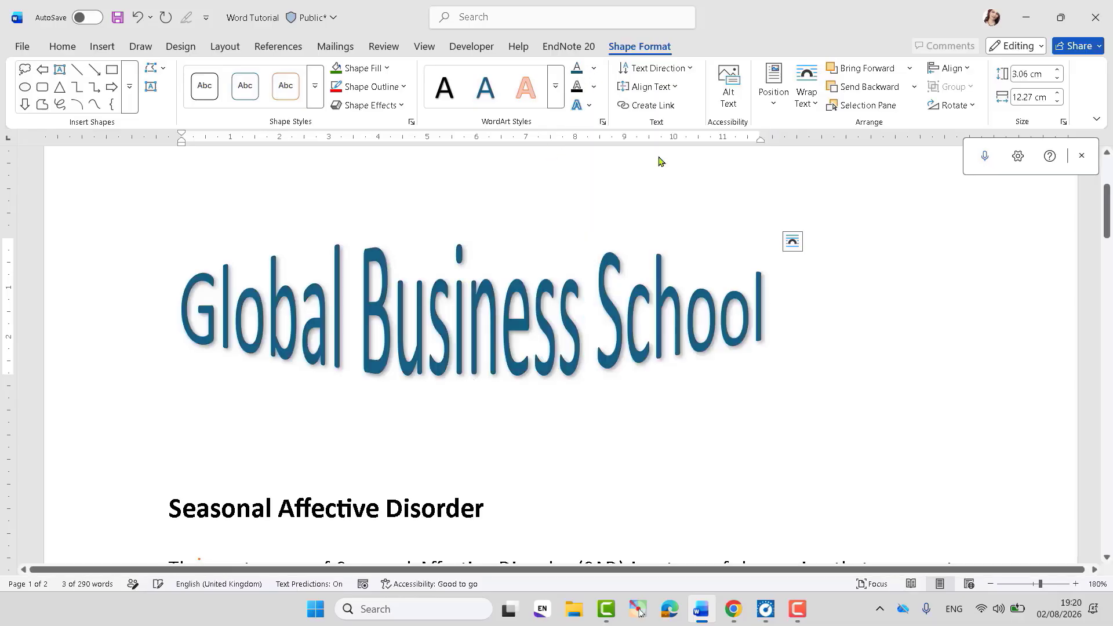
left_click(594, 86)
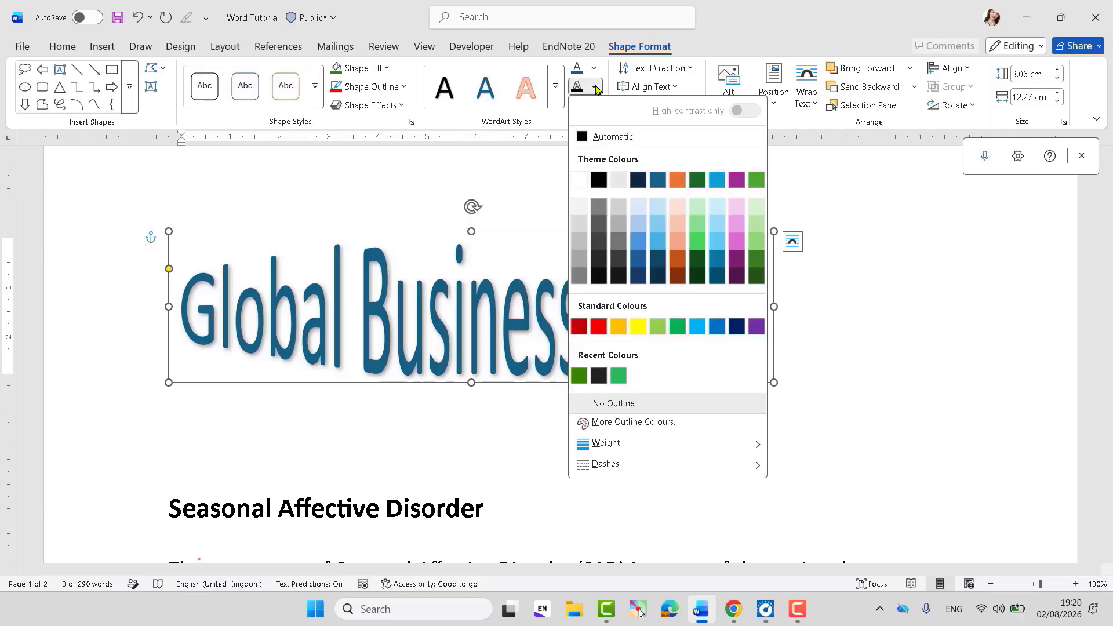
left_click(643, 329)
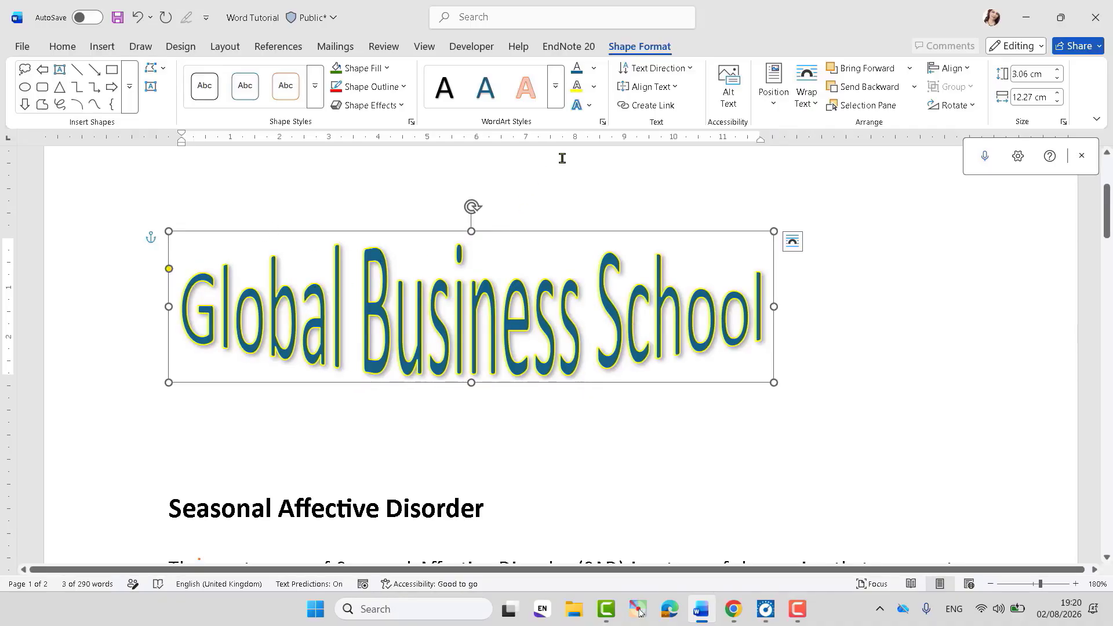
Step: Change the WordArt title's text fill to light green and add an orange glow around the letters
left_click(594, 68)
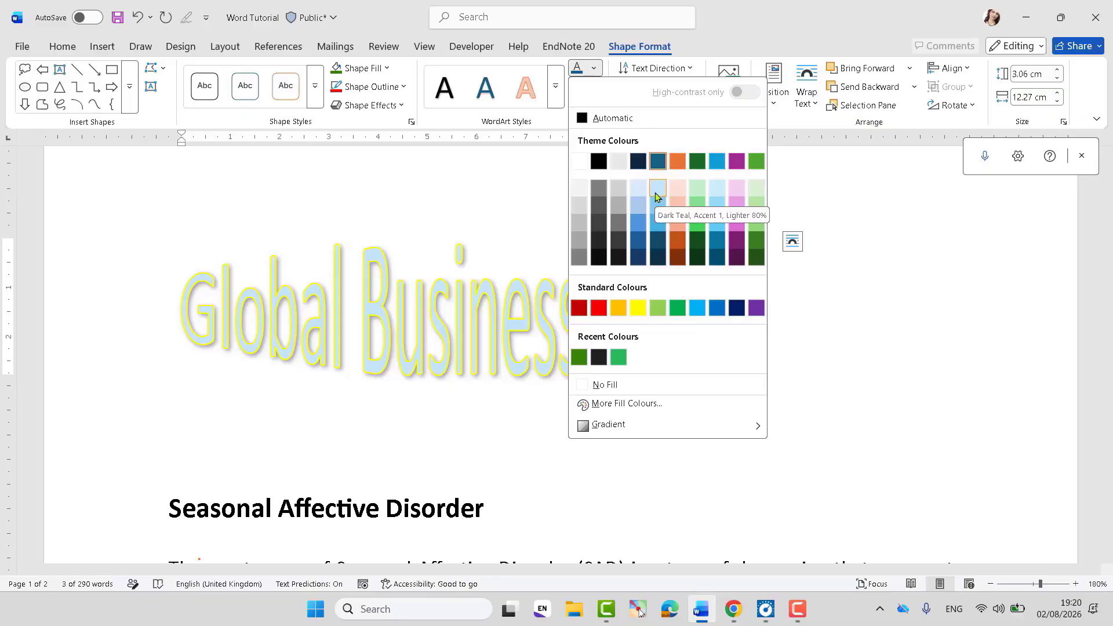
left_click(665, 309)
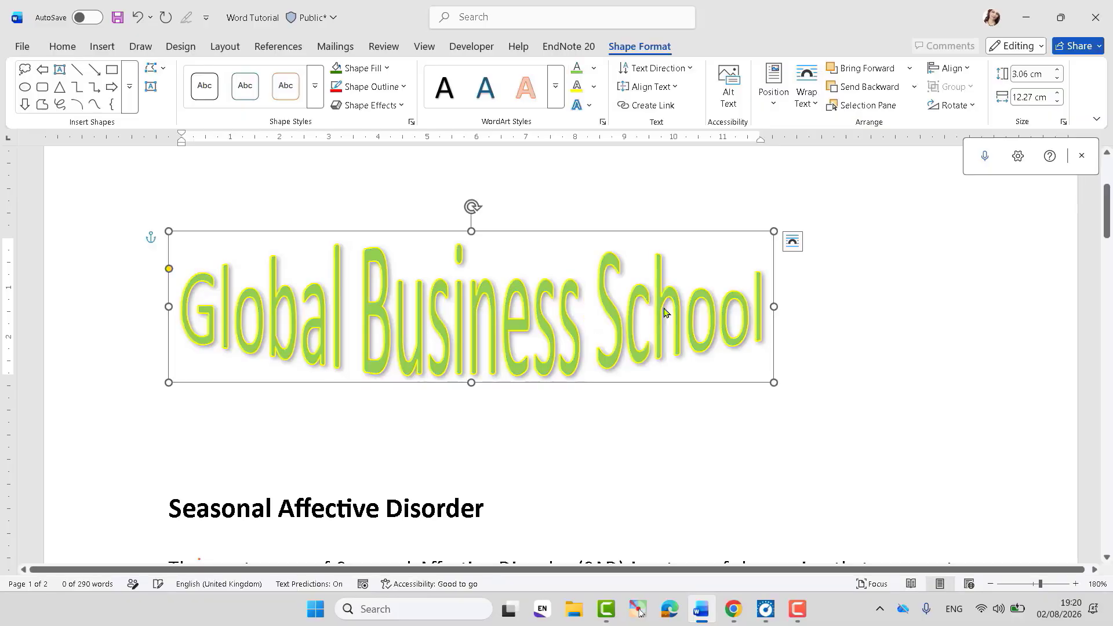
left_click(589, 107)
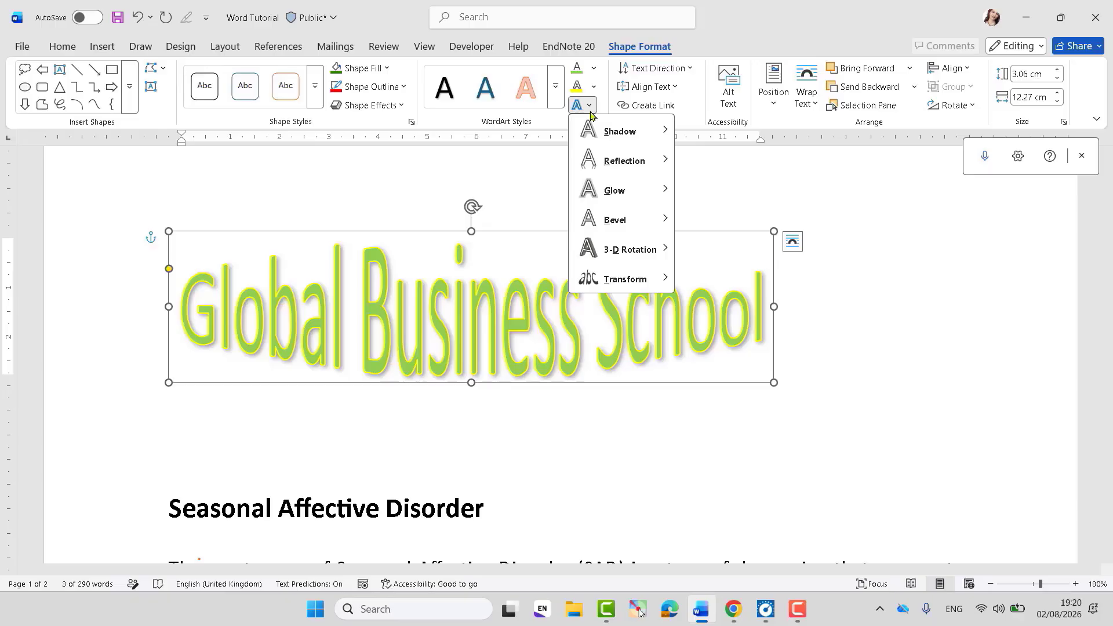
mouse_move(603, 191)
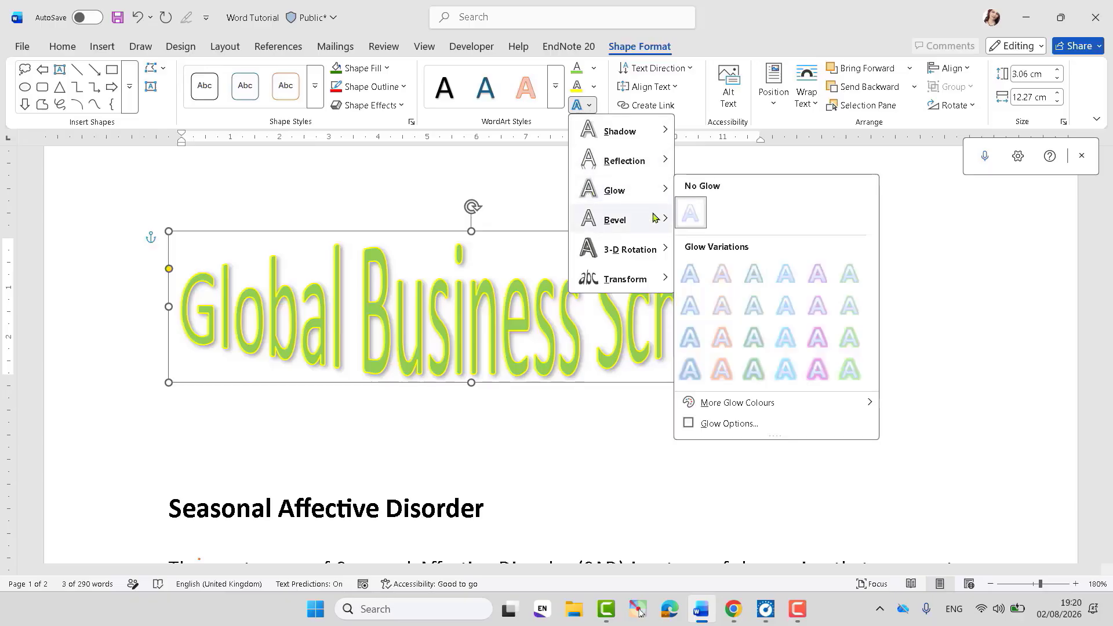
left_click(727, 277)
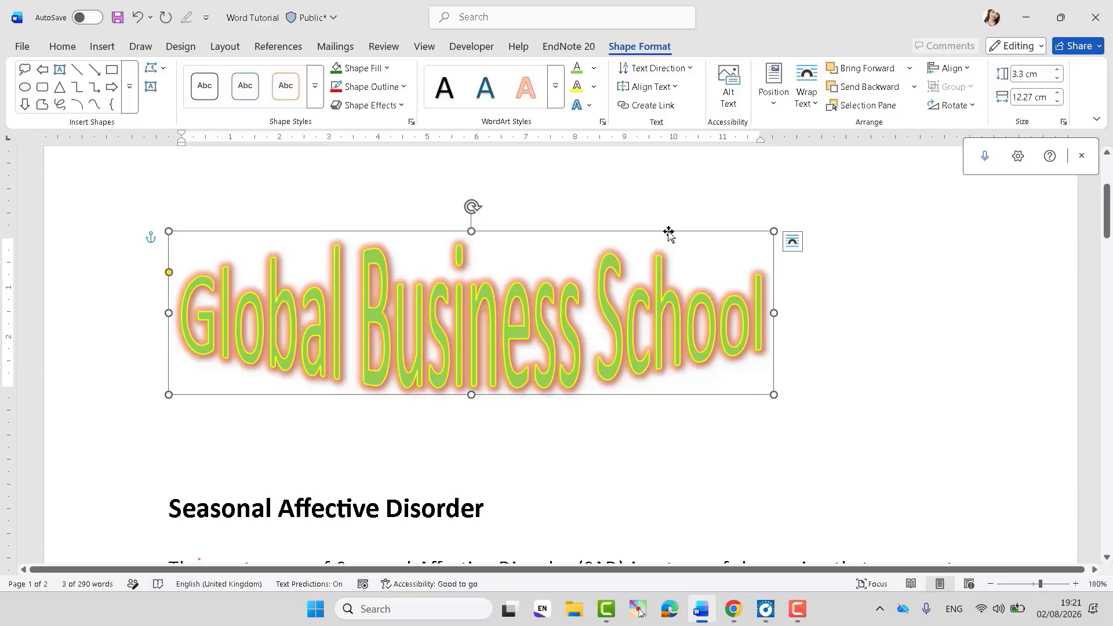
Step: Search Windows for "power" and open PowerPoint
left_click(432, 606)
type("power")
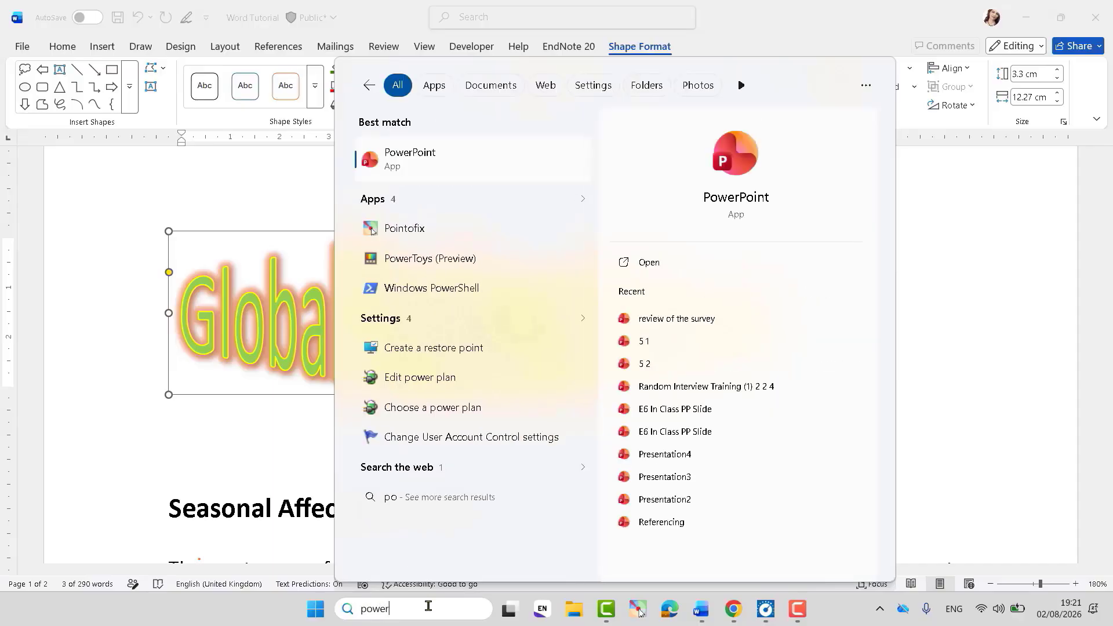
left_click(415, 165)
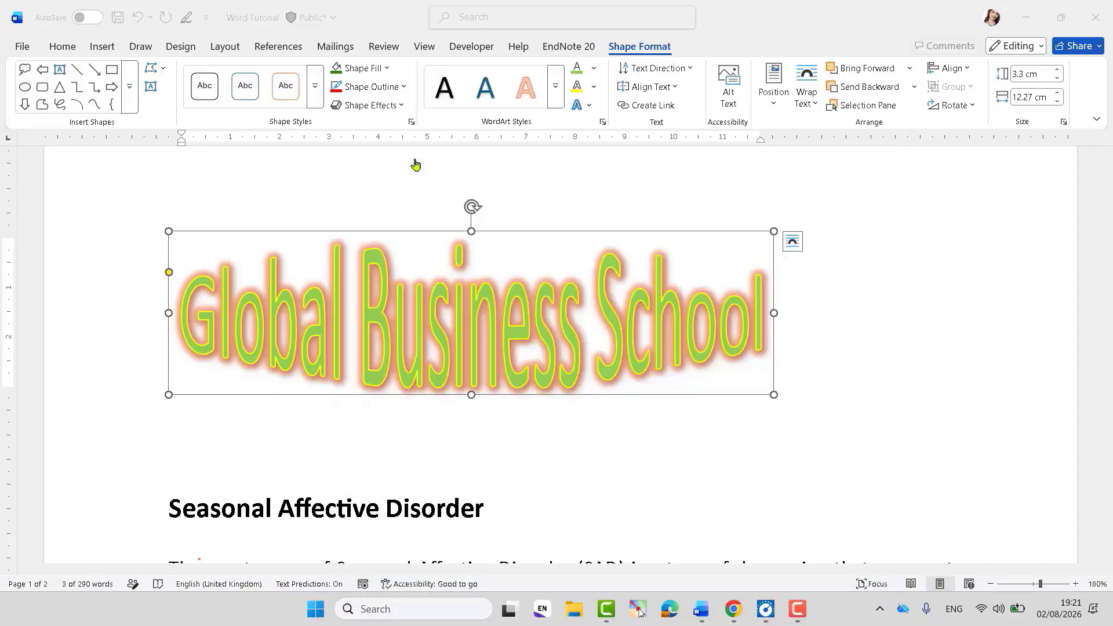
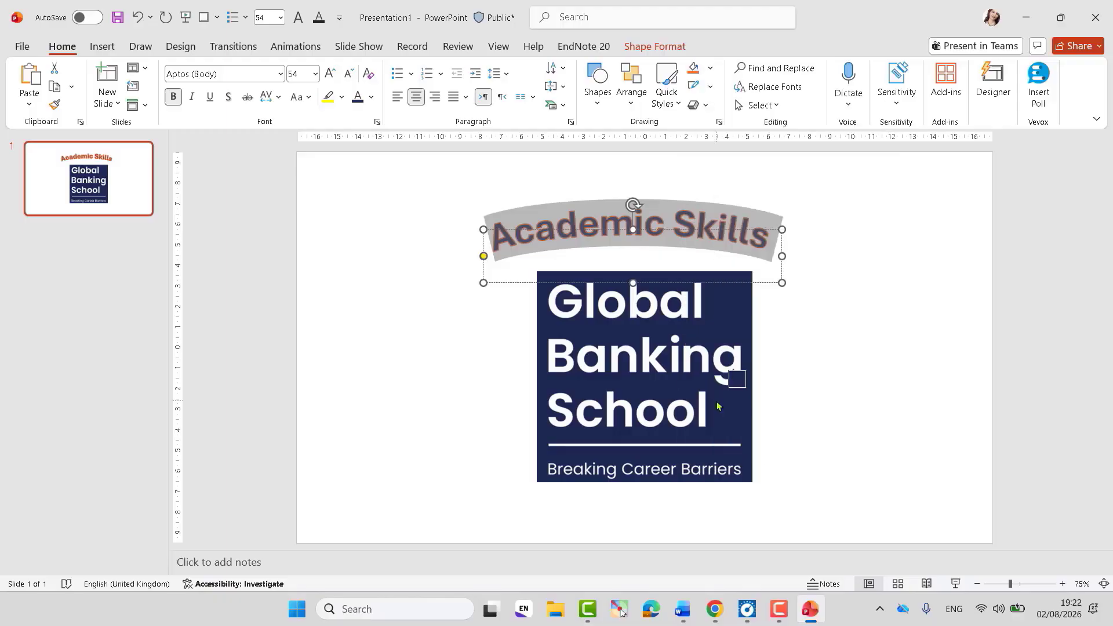
Step: Try filling the shape of the curved "Academic Skills" WordArt with the logo's navy blue, and undo the fill
left_click(722, 310)
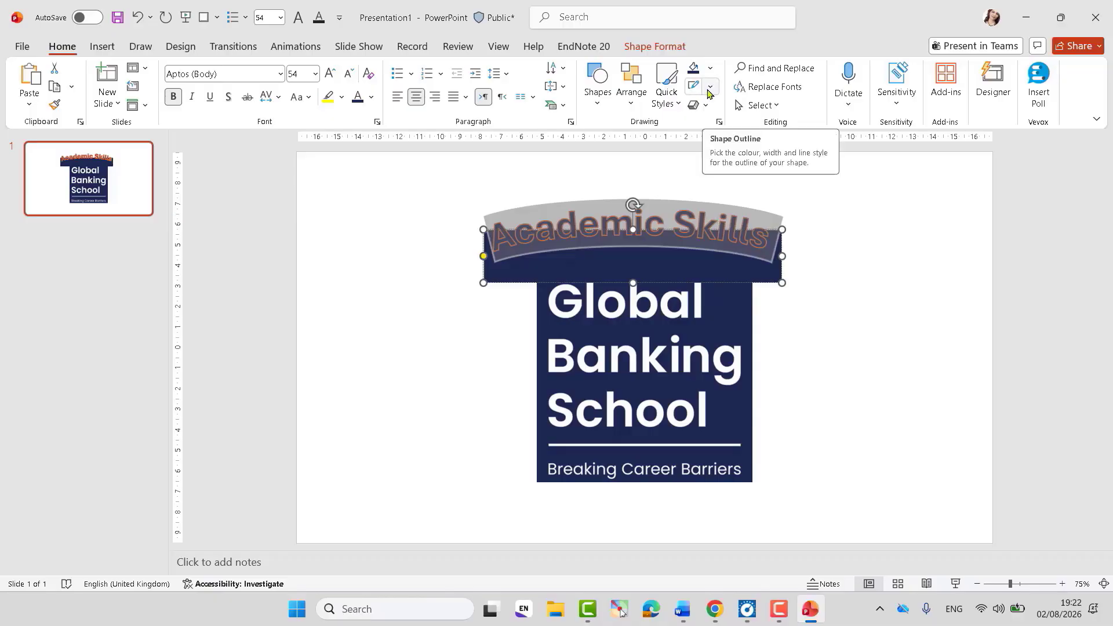
key("ctrl+z")
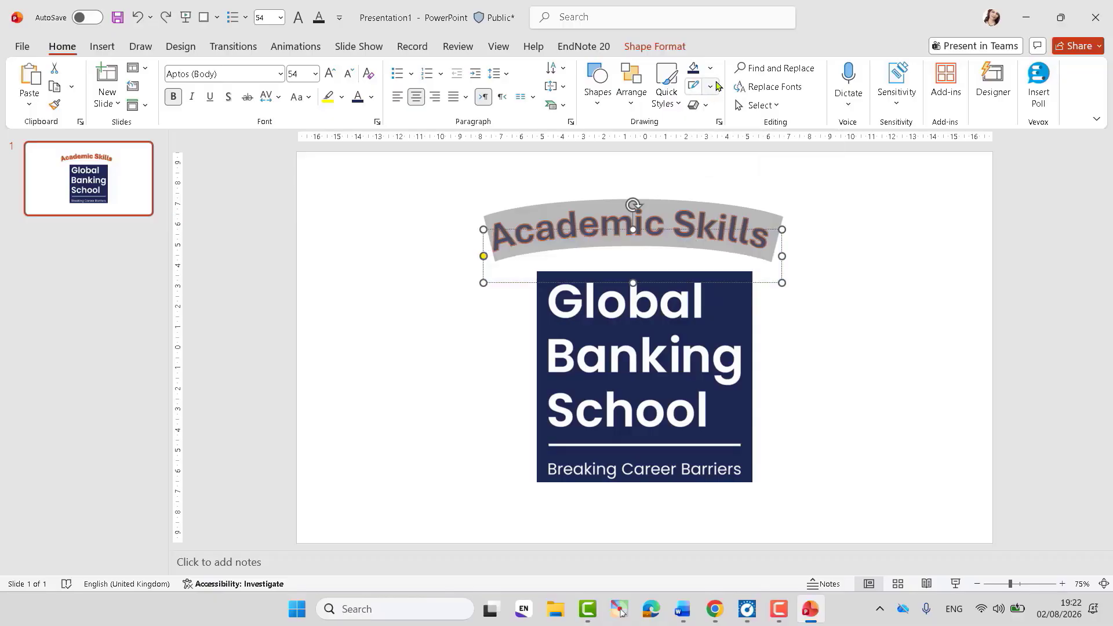
left_click(710, 69)
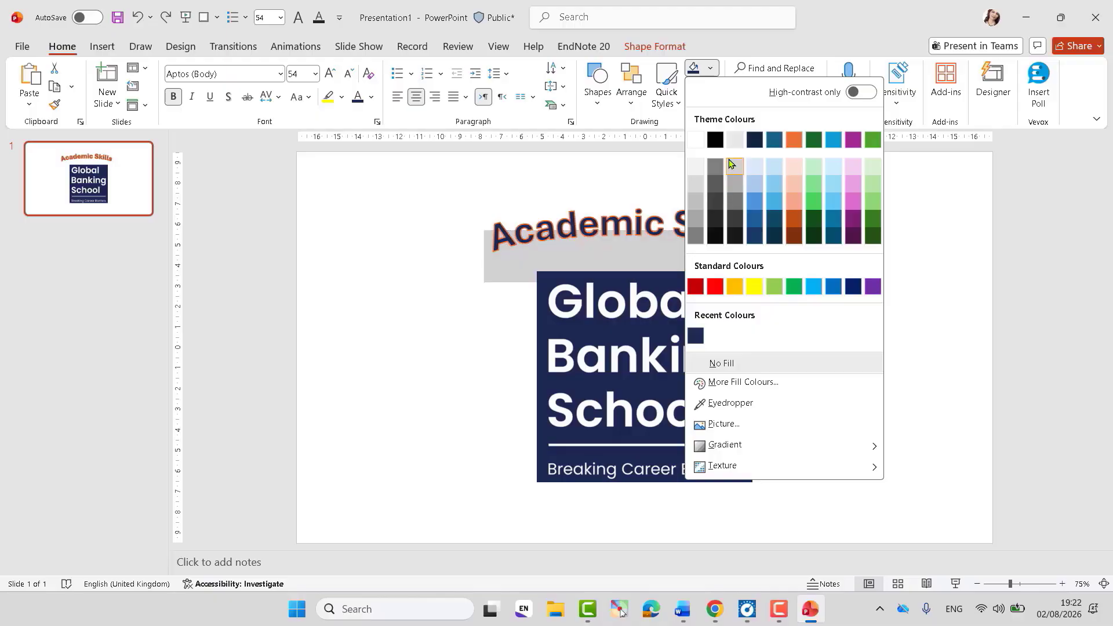
left_click(676, 136)
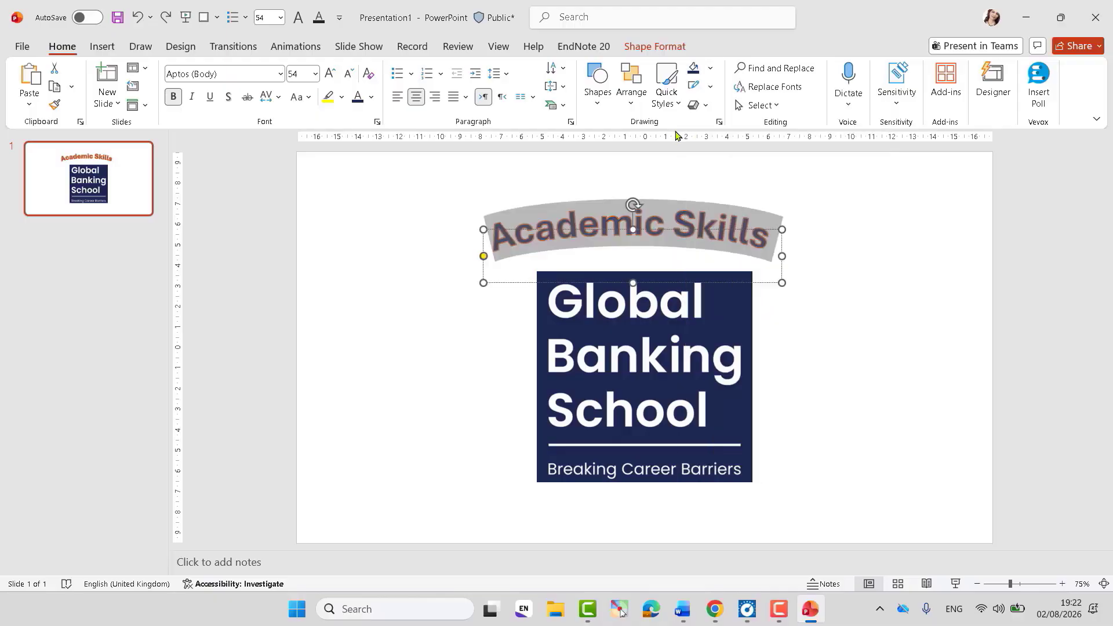
left_click(704, 105)
mouse_move(717, 200)
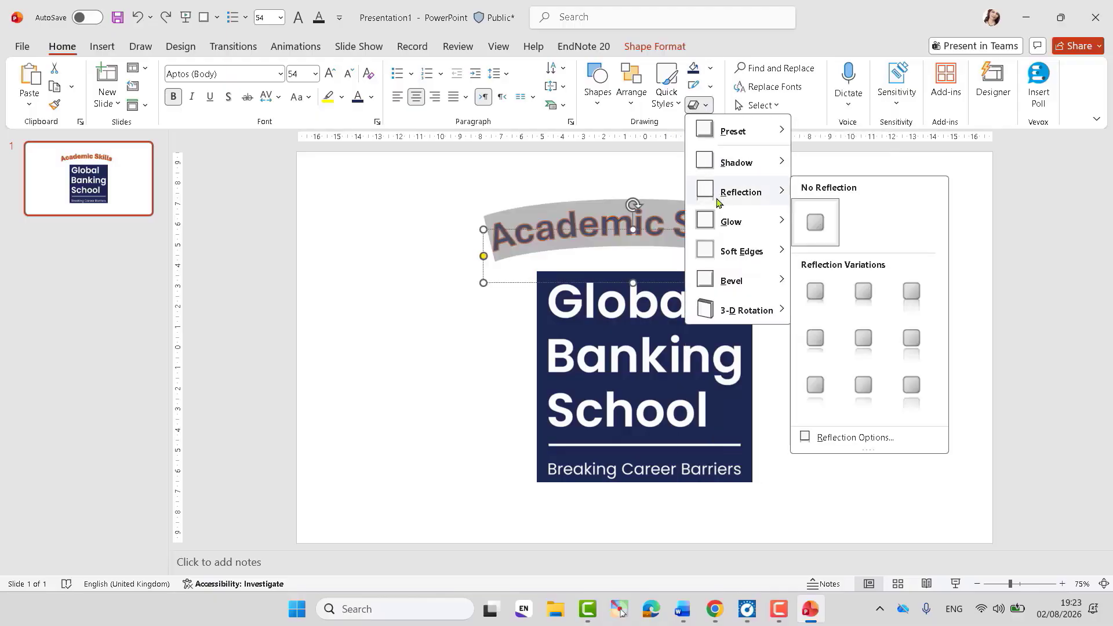
mouse_move(724, 222)
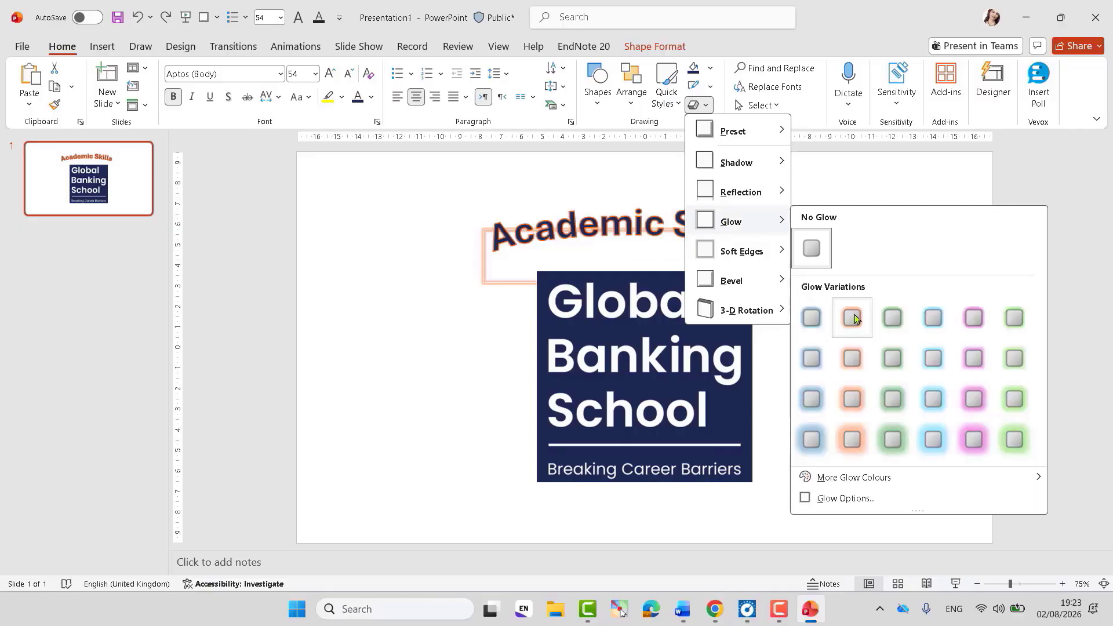
left_click(411, 282)
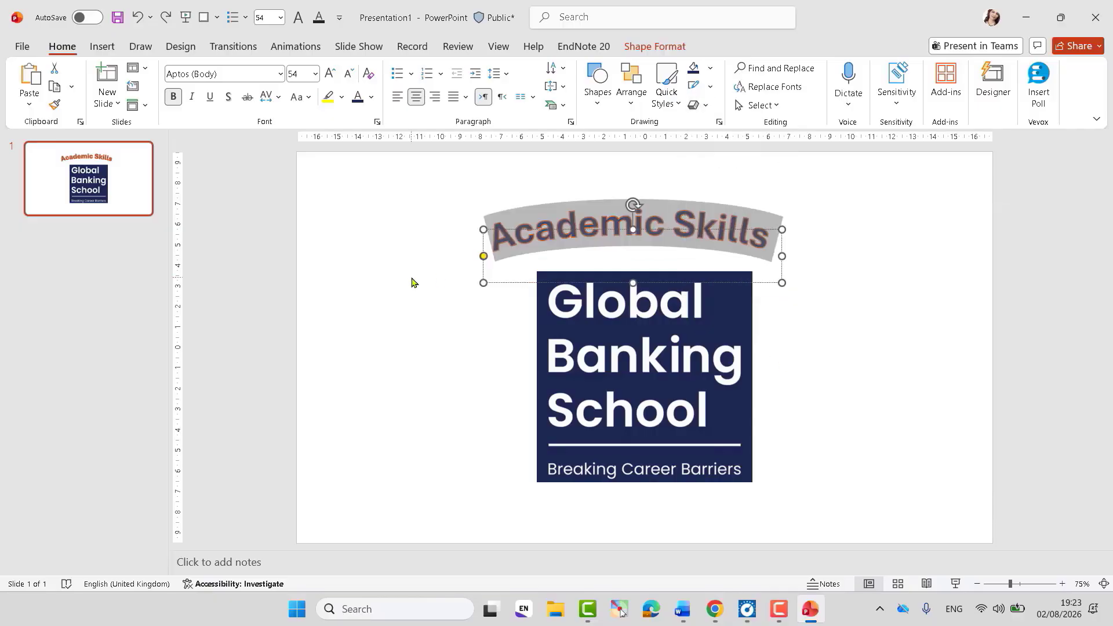
Step: Insert a second "Academic Skills" WordArt in the green outlined style and move it left so that it partly clears the logo
left_click(102, 46)
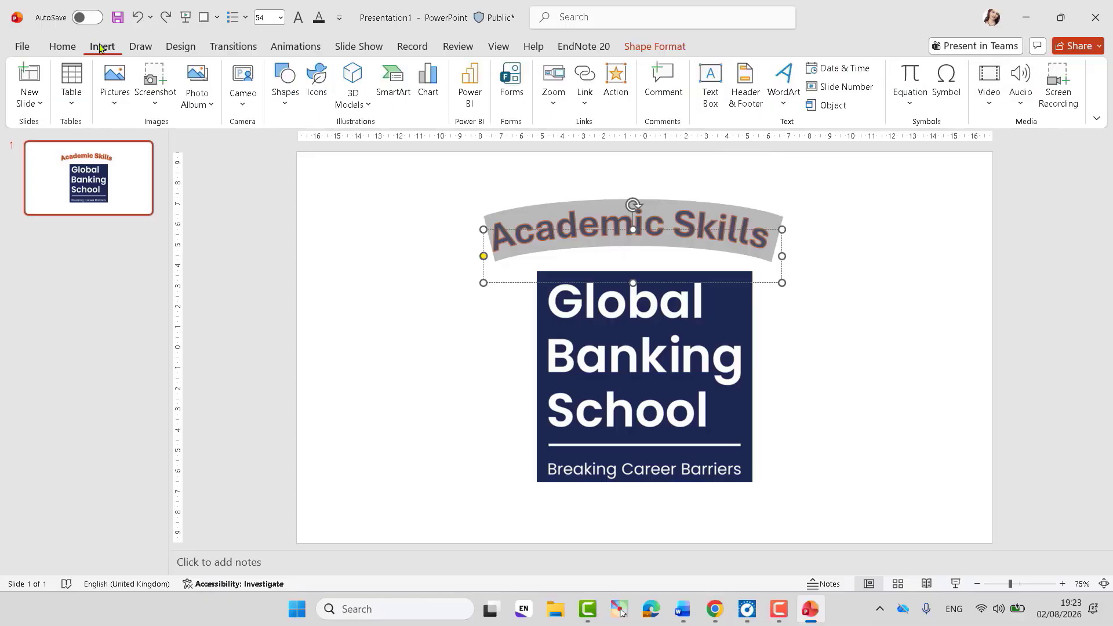
left_click(782, 87)
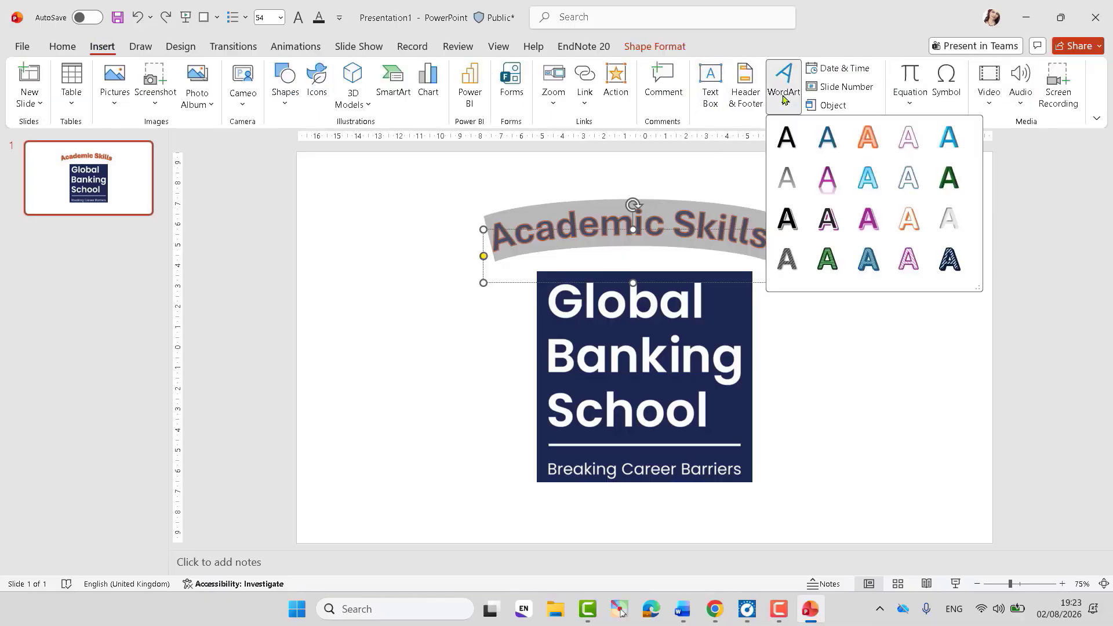
left_click(830, 262)
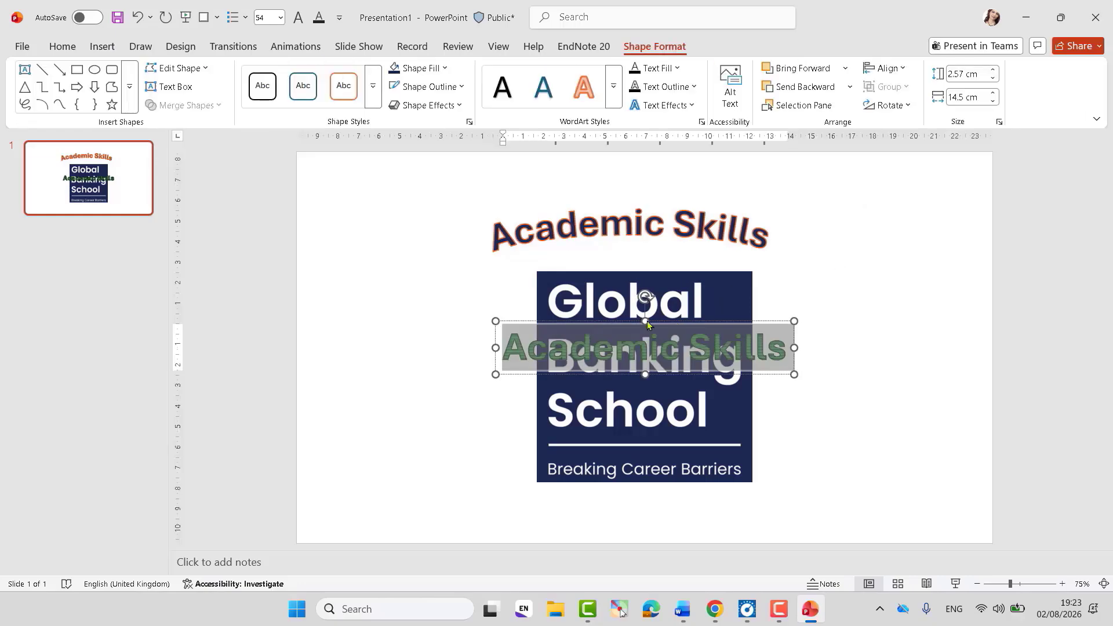
left_click_drag(587, 328, 387, 263)
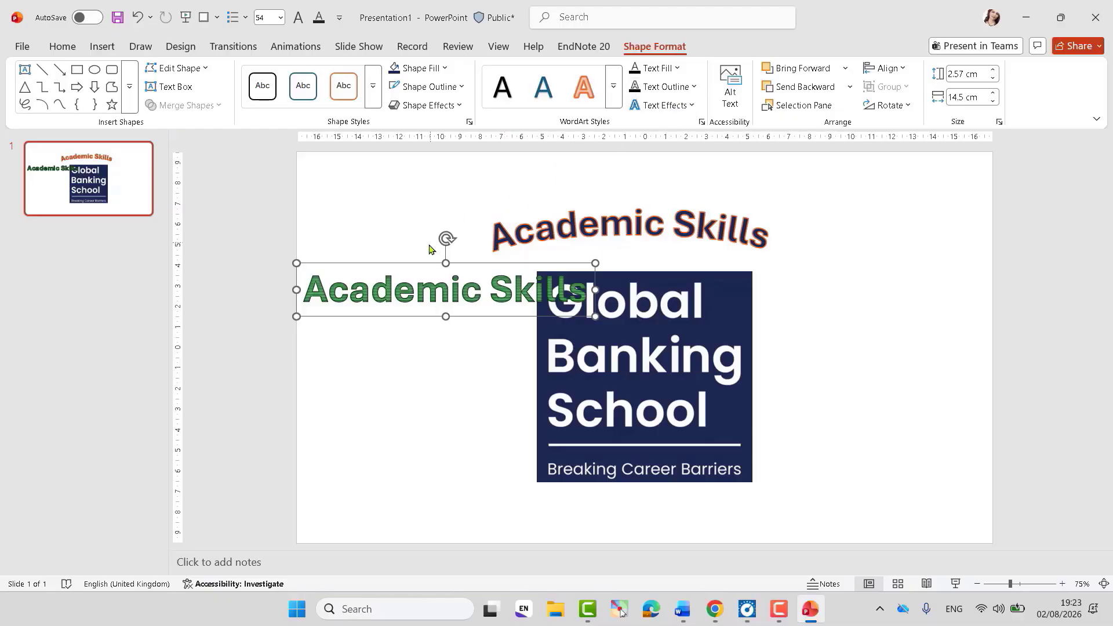
Step: Apply the white-filled, orange-outlined WordArt style to the word "Academic" in the green WordArt
double_click(420, 265)
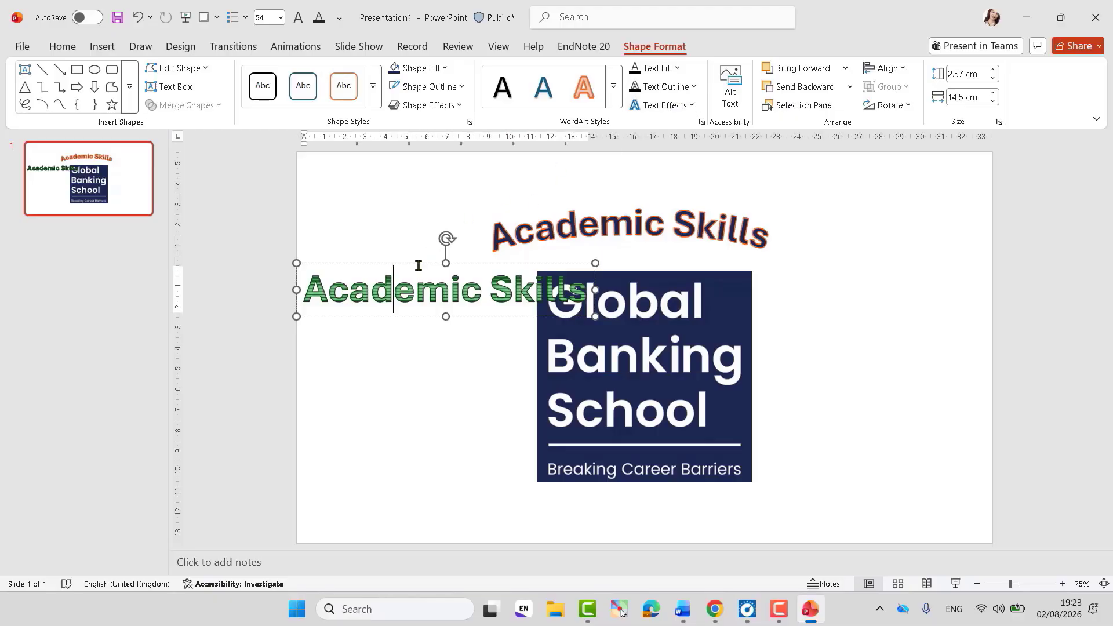
left_click(692, 105)
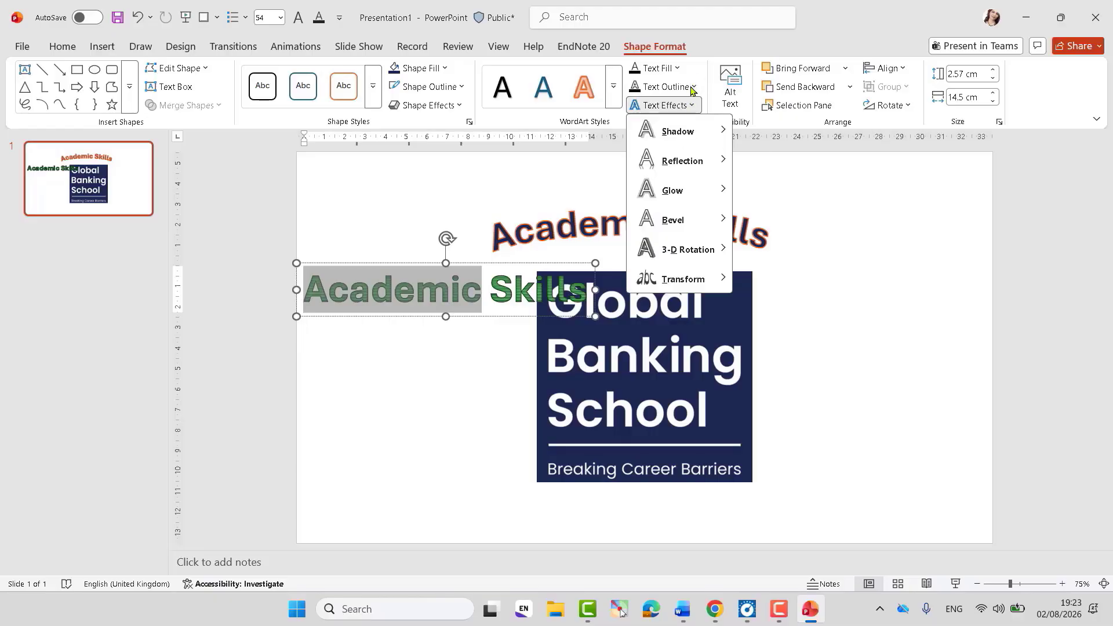
left_click(693, 88)
left_click(614, 86)
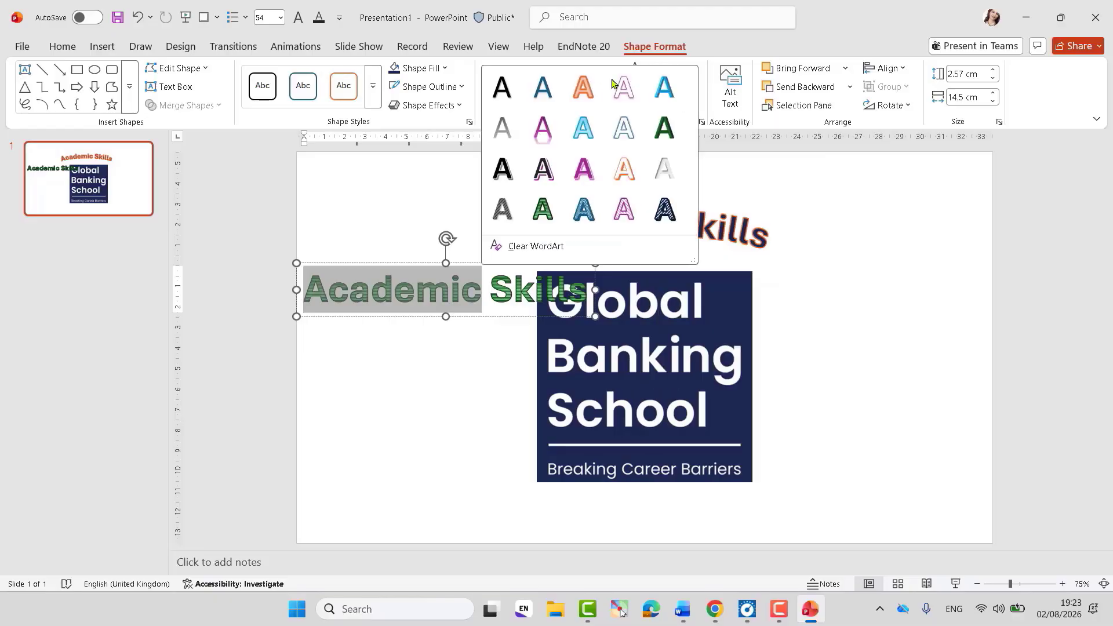
left_click(622, 174)
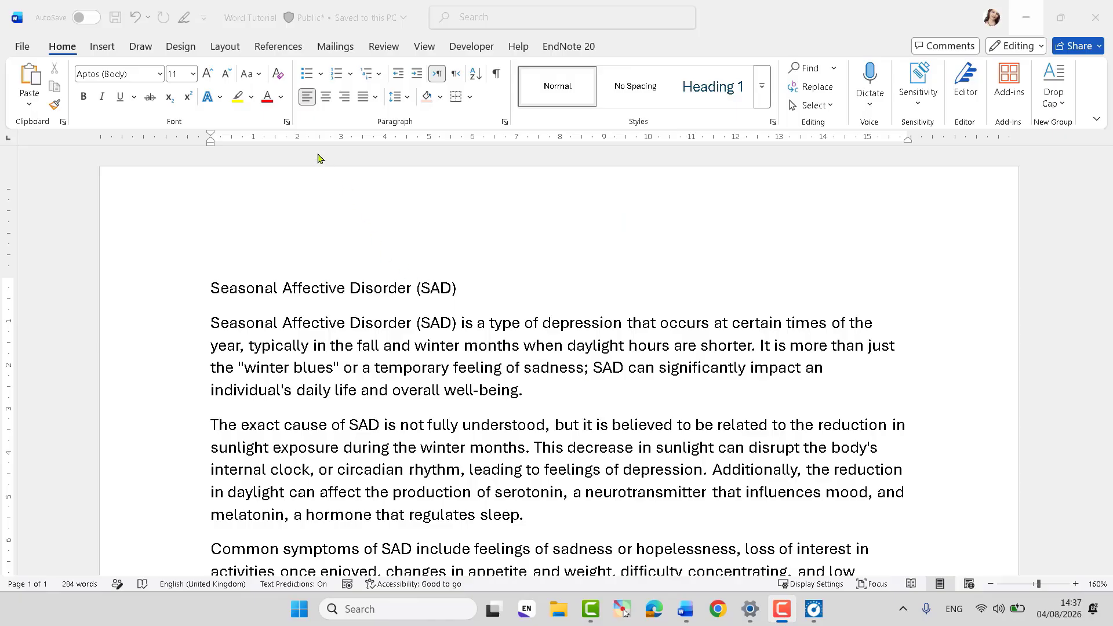
Step: Set the page colour of the Seasonal Affective Disorder document in Word to yellow, and change it to orange
left_click(182, 52)
left_click(181, 48)
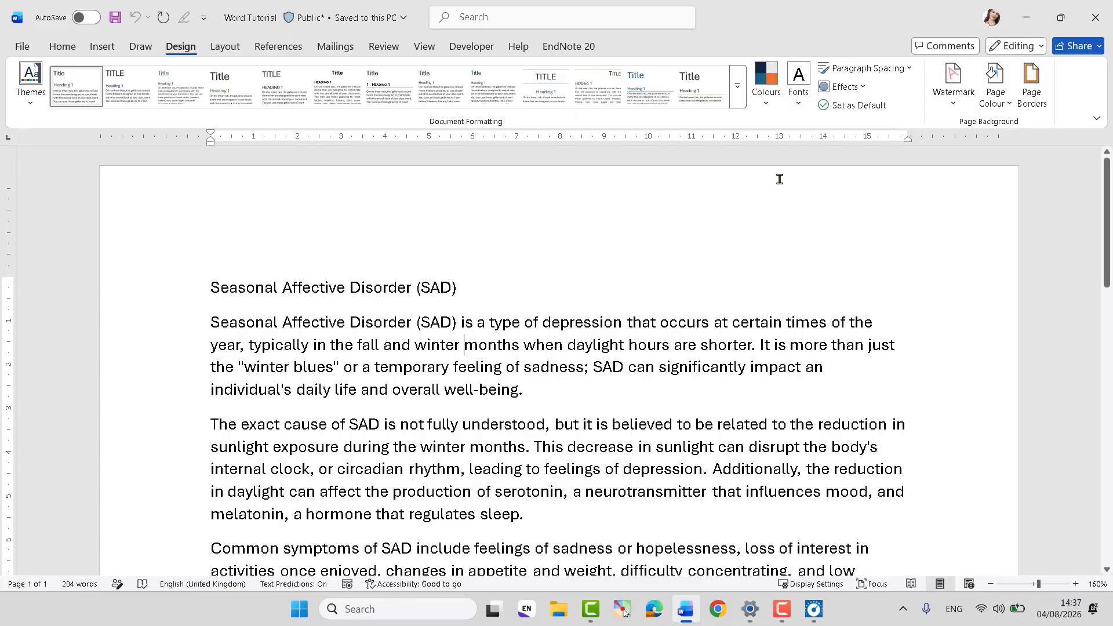
left_click(765, 108)
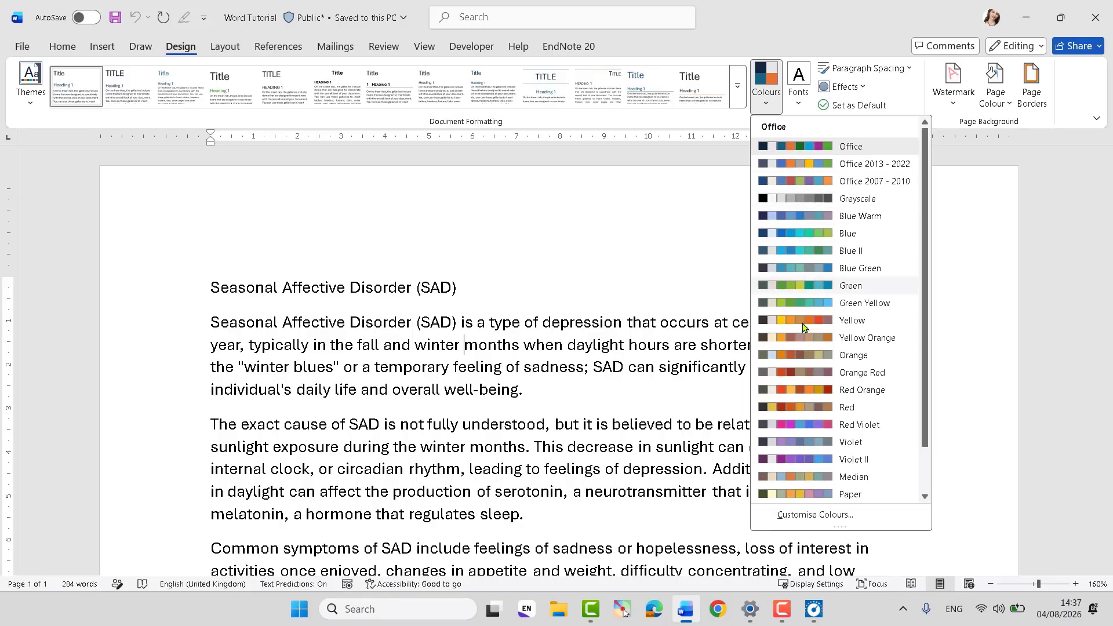
left_click(665, 212)
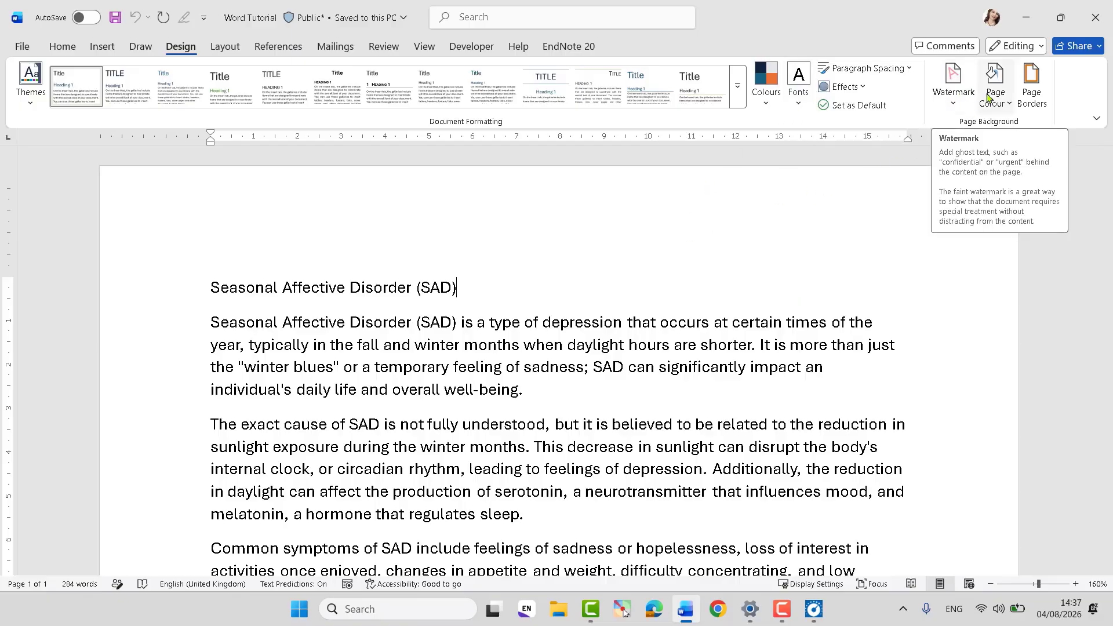
left_click(1005, 103)
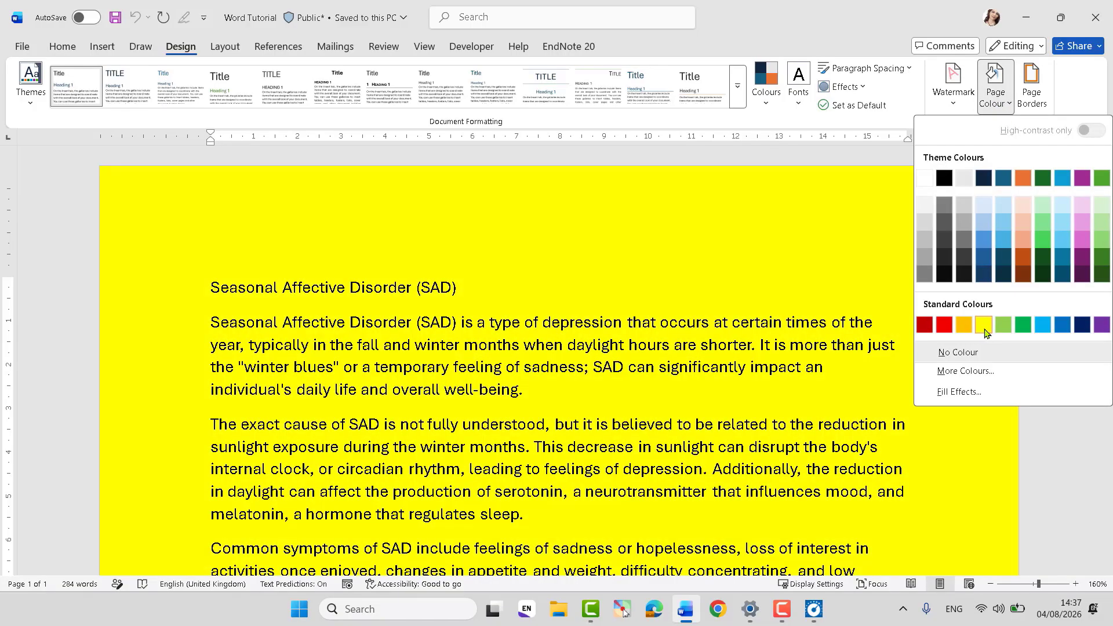
left_click(983, 325)
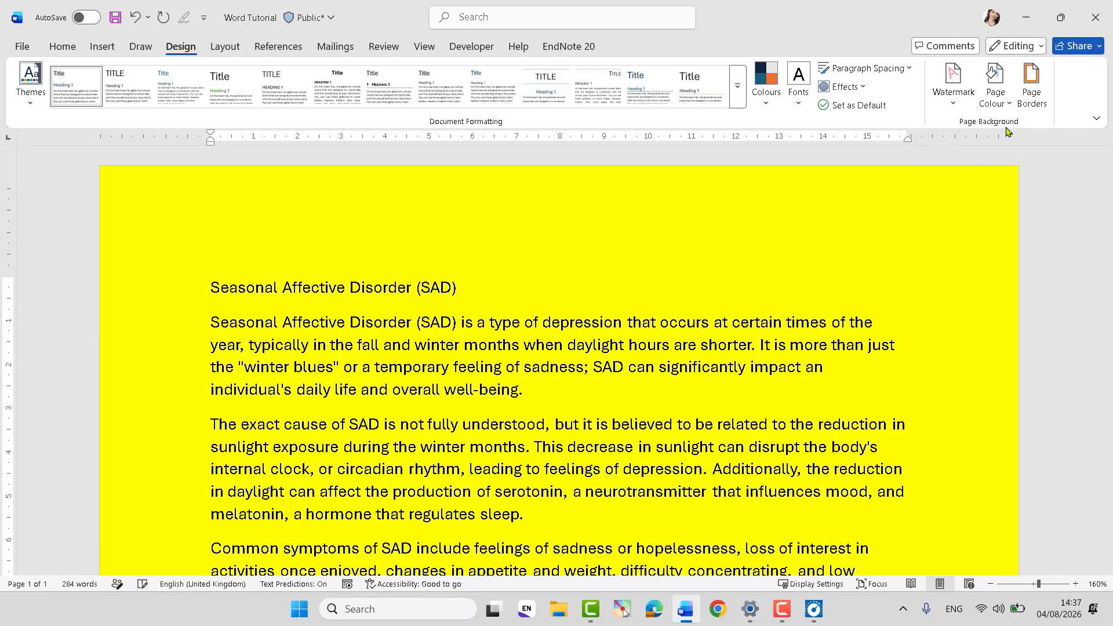
left_click(997, 95)
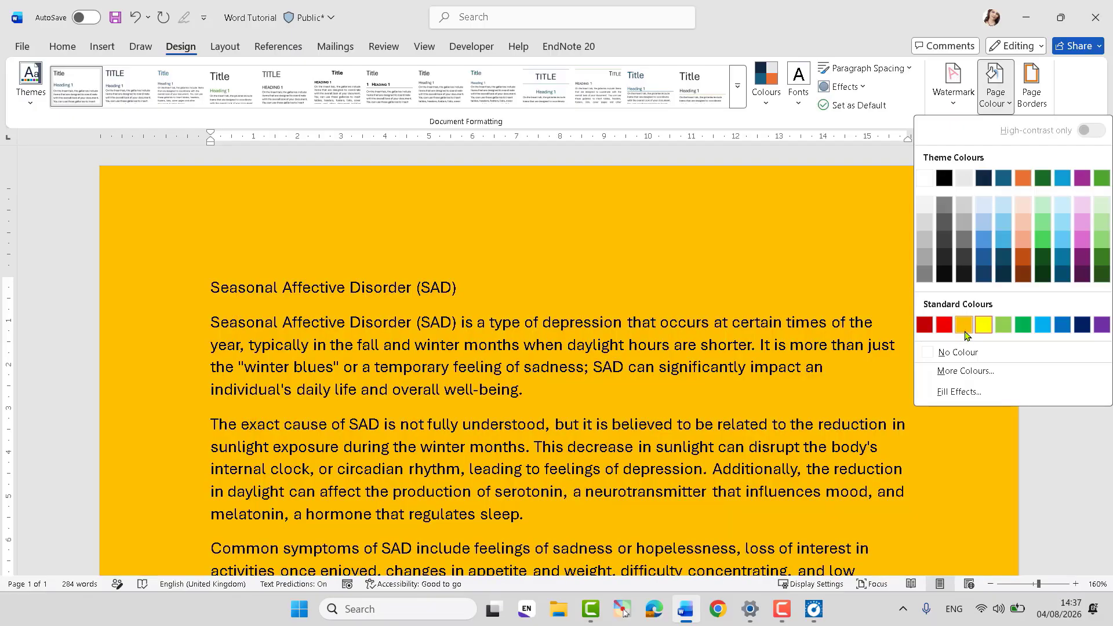
left_click(963, 324)
Step: Explore the custom and standard palettes of additional page colours without applying one
left_click(996, 96)
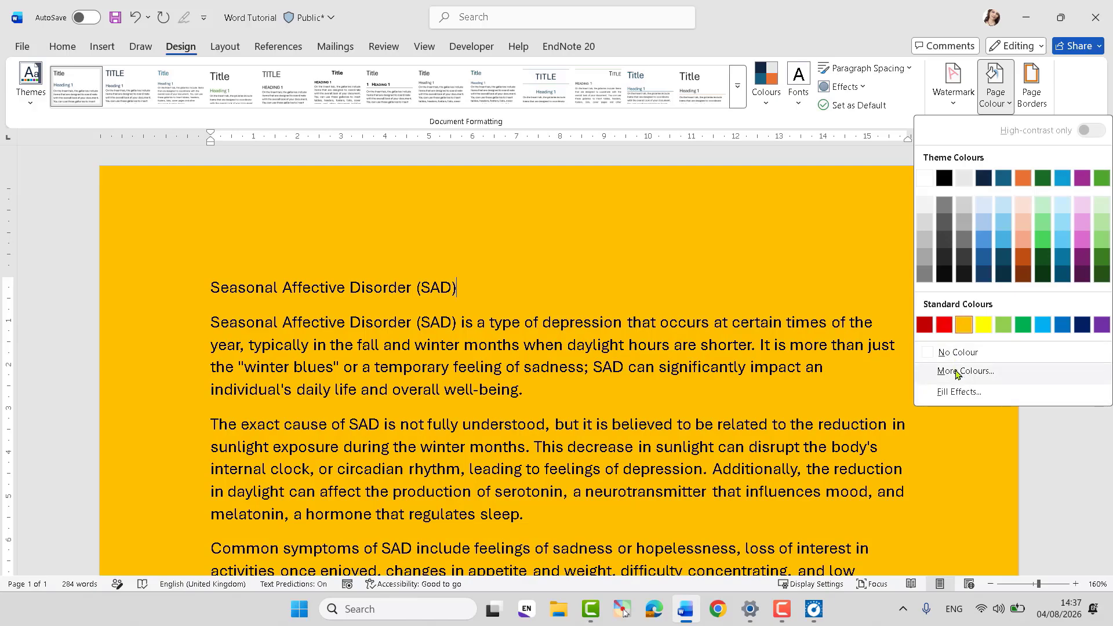
left_click(957, 372)
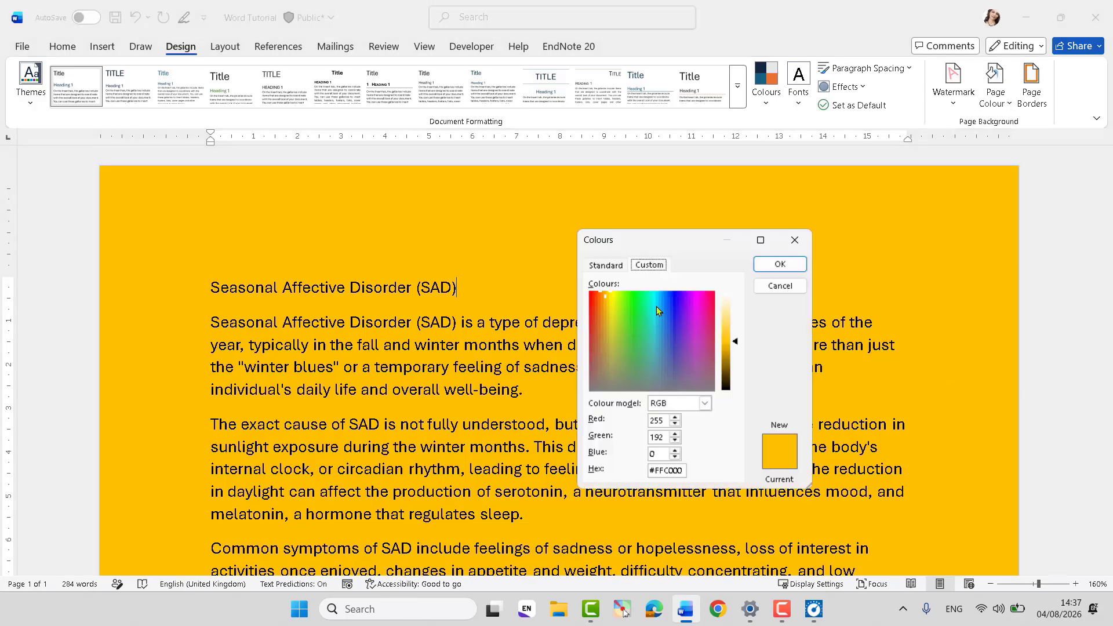
left_click(636, 312)
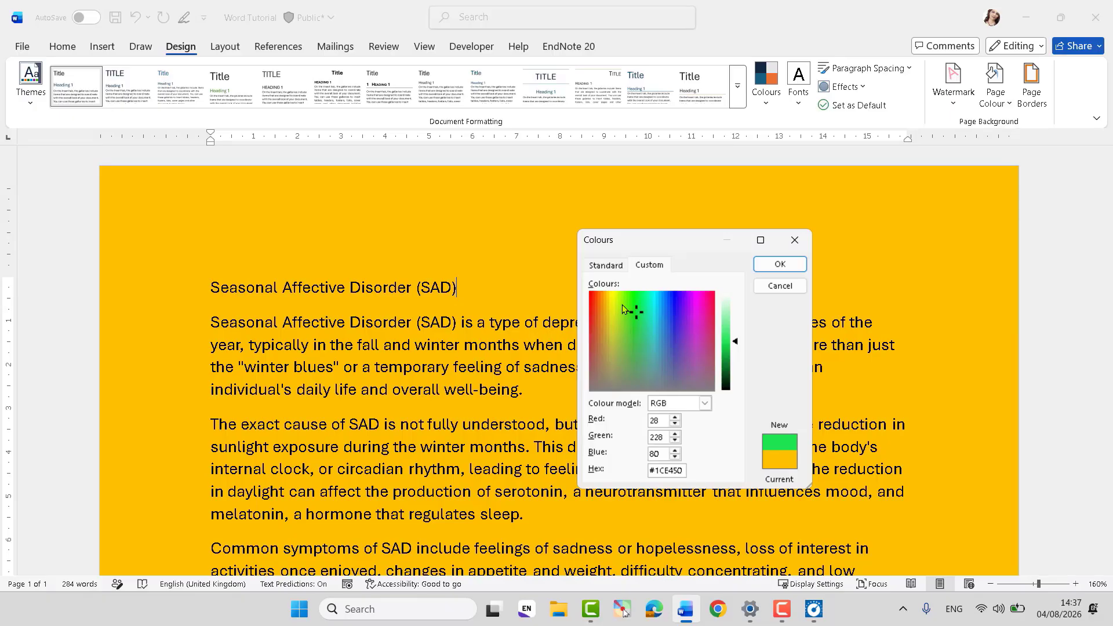
left_click(633, 335)
left_click(671, 315)
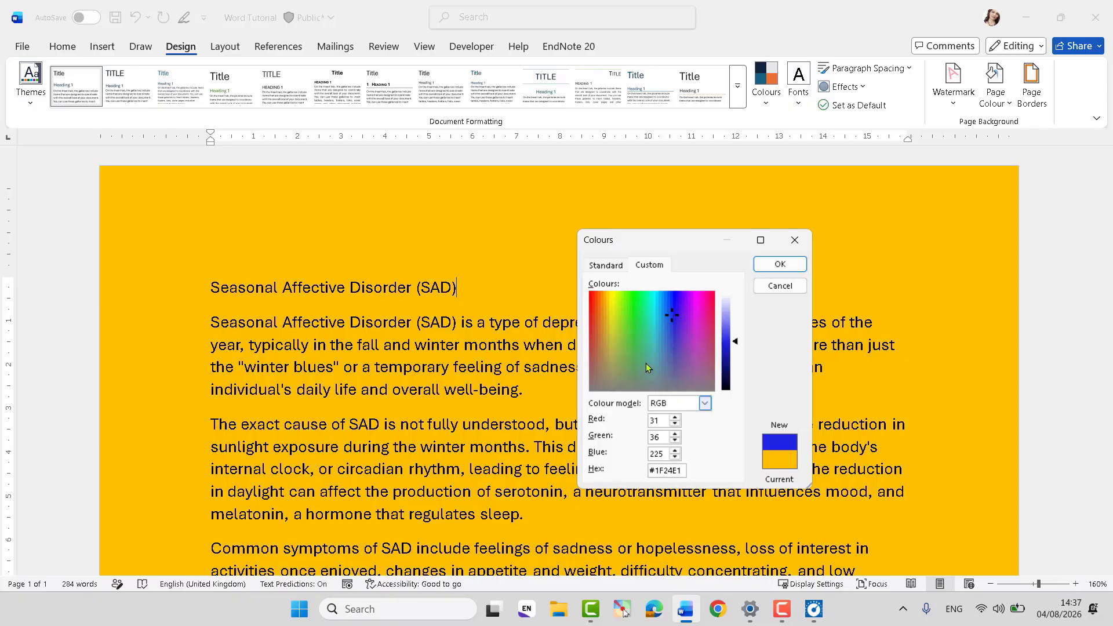
left_click(618, 329)
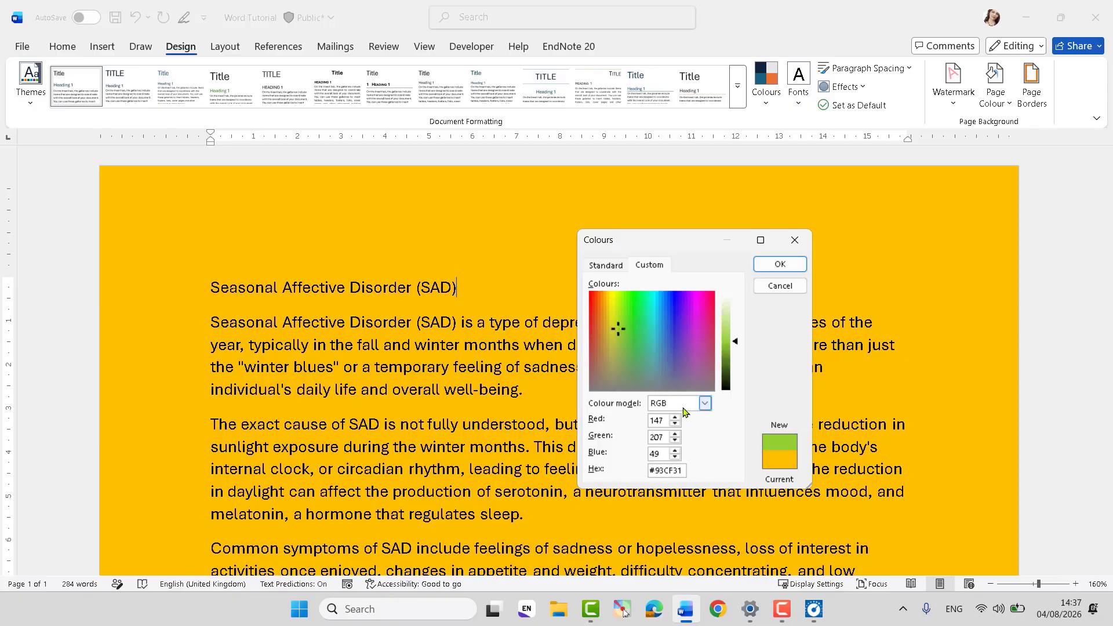
left_click(597, 268)
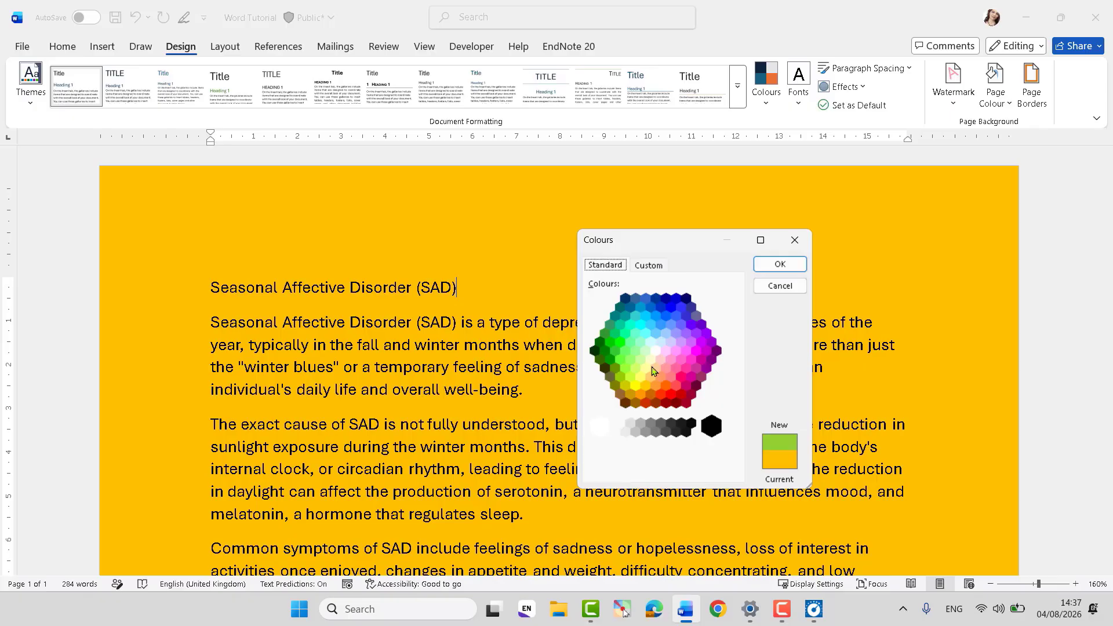
left_click(670, 343)
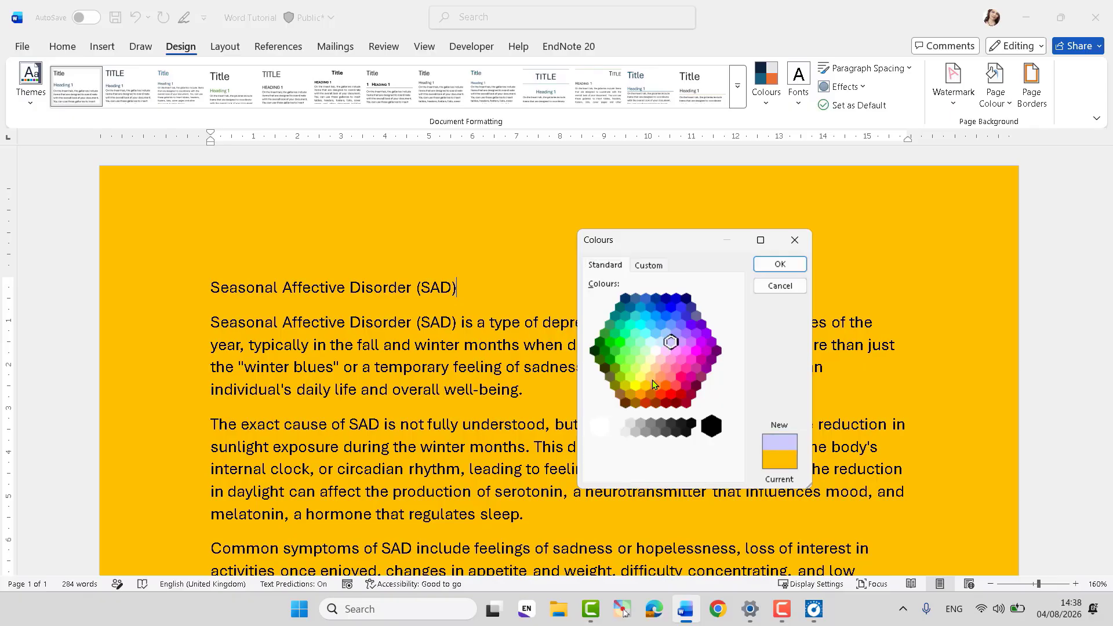
left_click(650, 328)
left_click(649, 266)
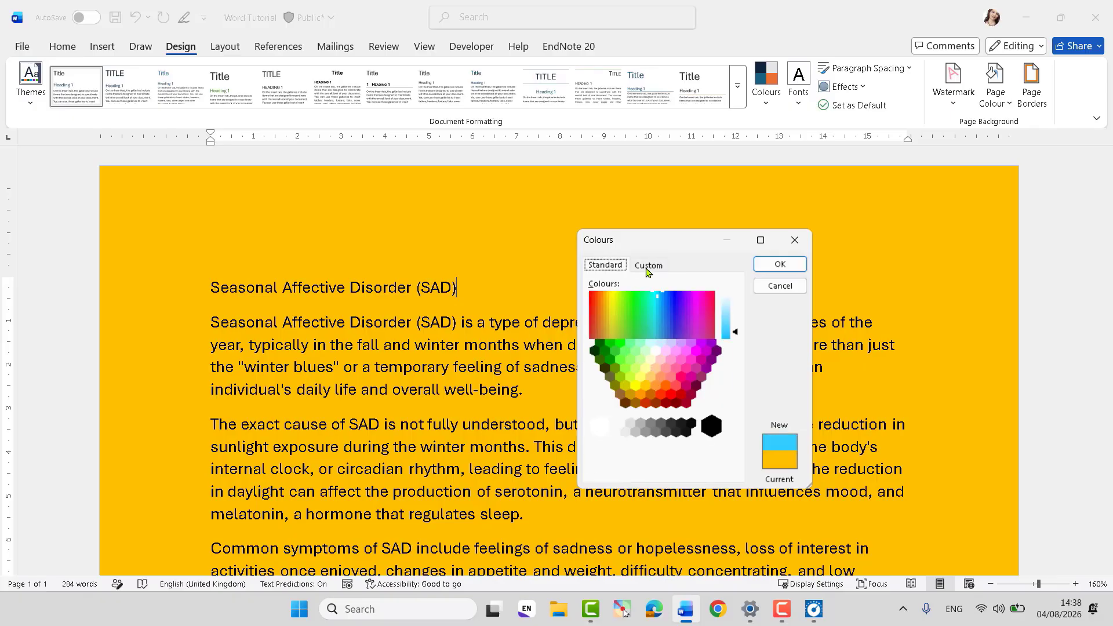
left_click(603, 268)
left_click(665, 356)
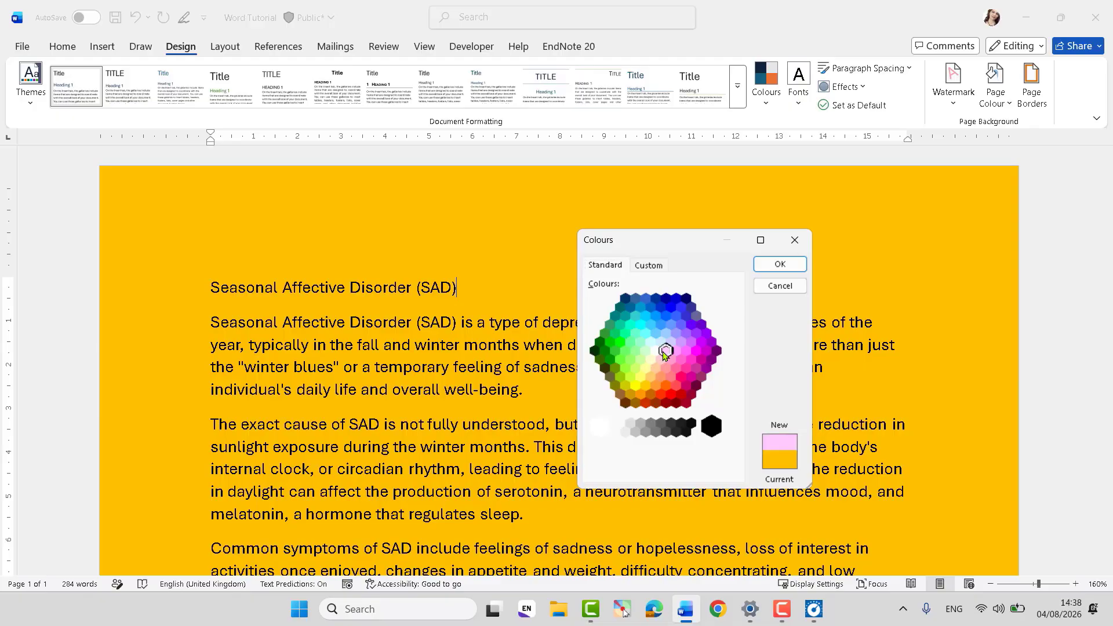
left_click(795, 239)
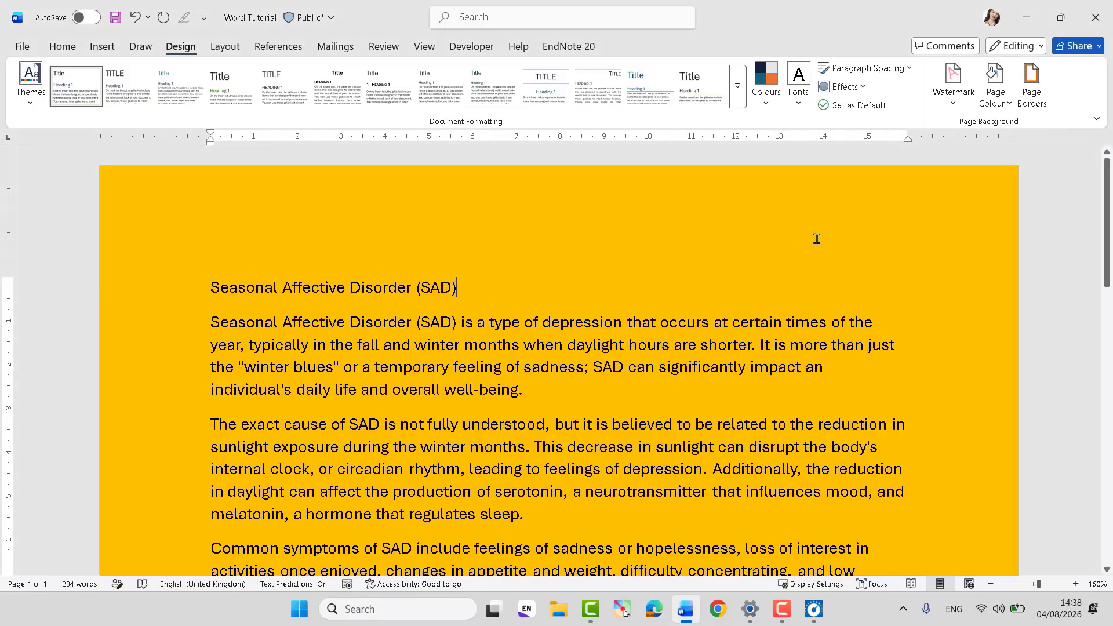
Step: Remove the page colour and add a ½ pt box page border to the whole document
left_click(1003, 104)
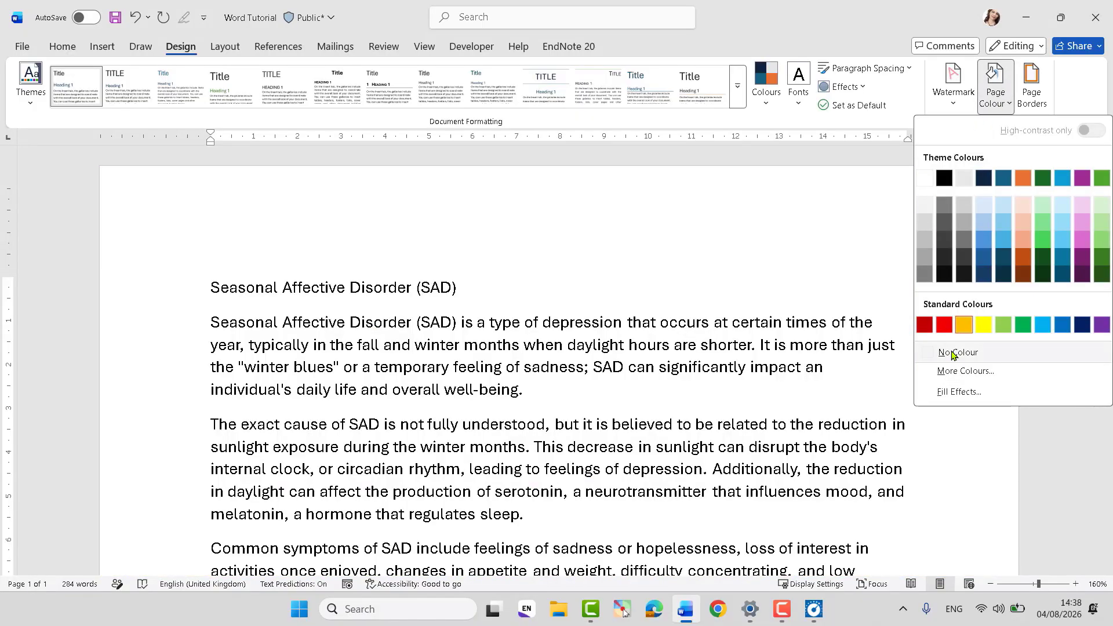
left_click(954, 355)
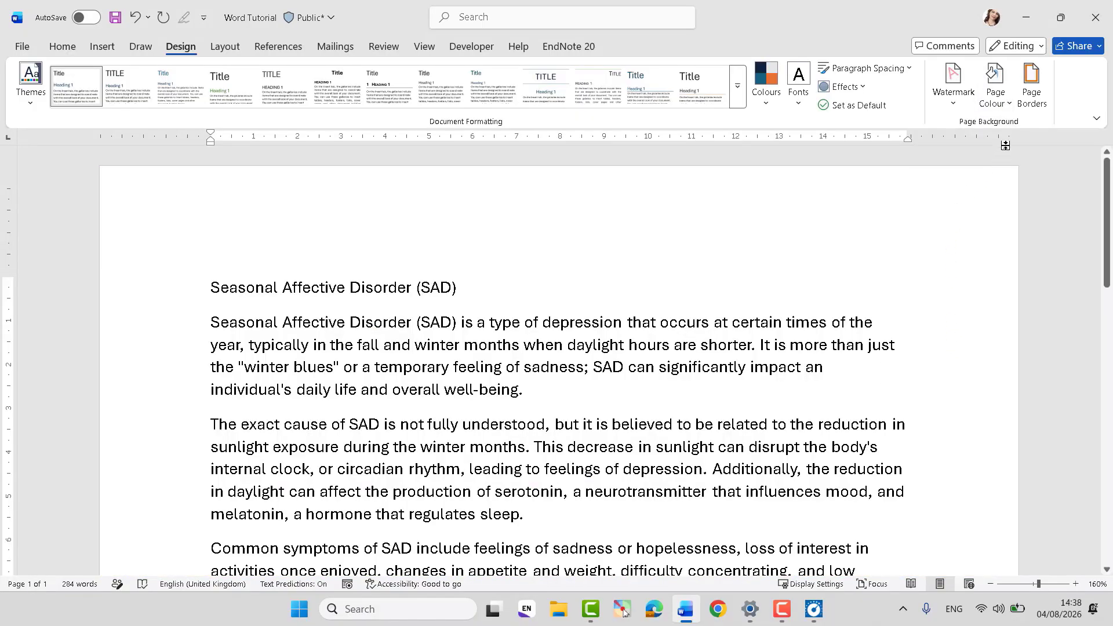
left_click(1028, 84)
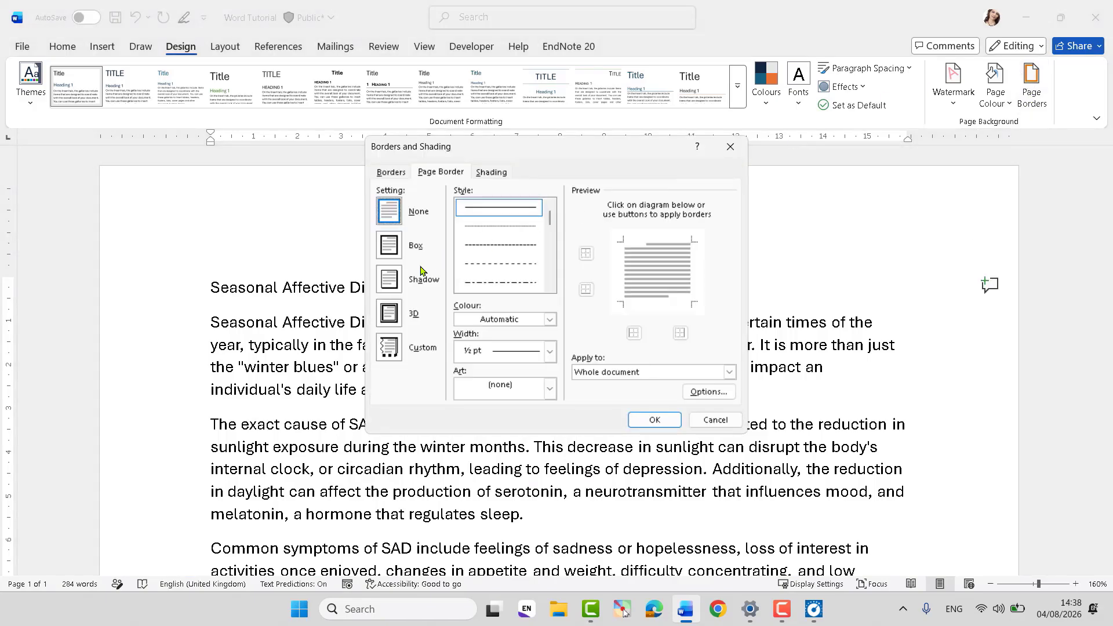
left_click(389, 246)
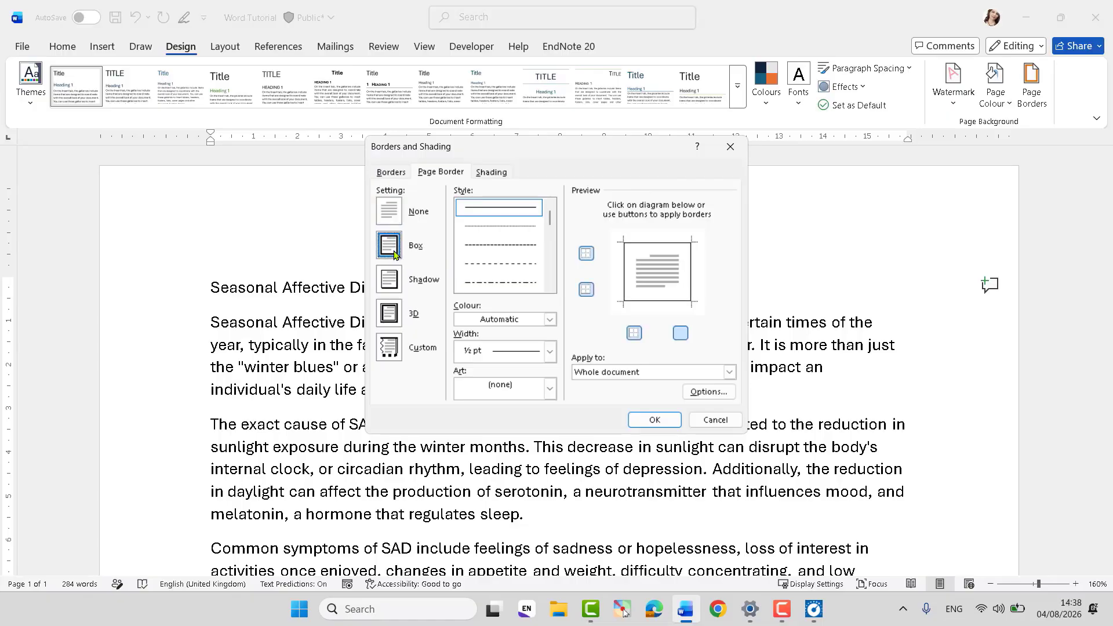
left_click(653, 422)
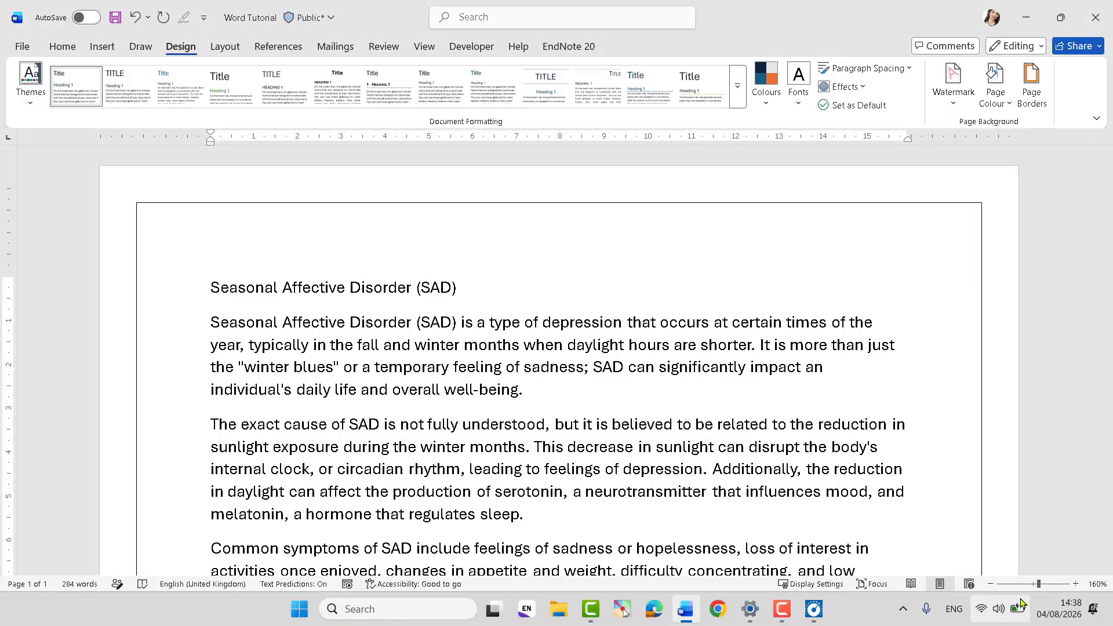
Step: Change the page border of the whole document to the 3 pt thick-and-thin double line style
left_click(993, 587)
left_click(993, 588)
left_click(994, 587)
left_click(994, 587)
left_click(993, 588)
left_click(994, 587)
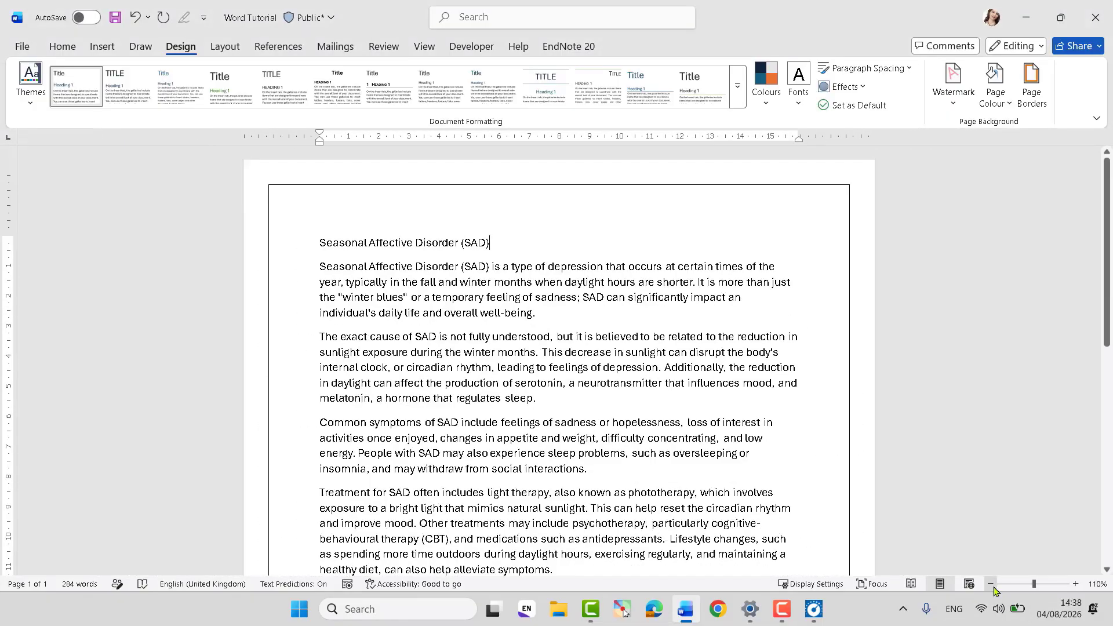
left_click(993, 587)
left_click(994, 587)
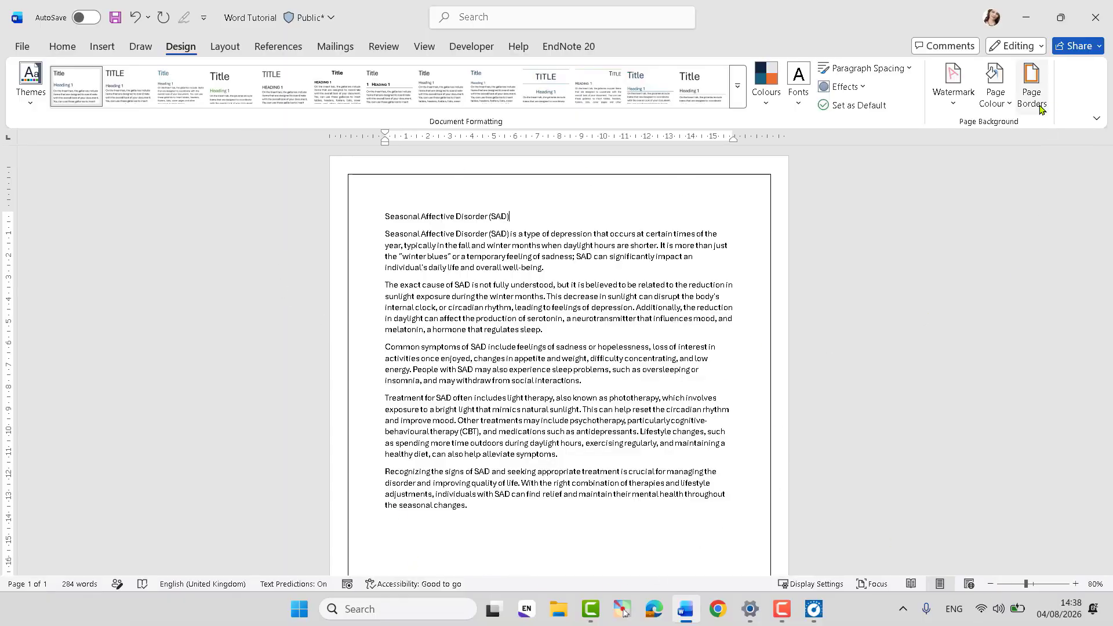
left_click(1034, 87)
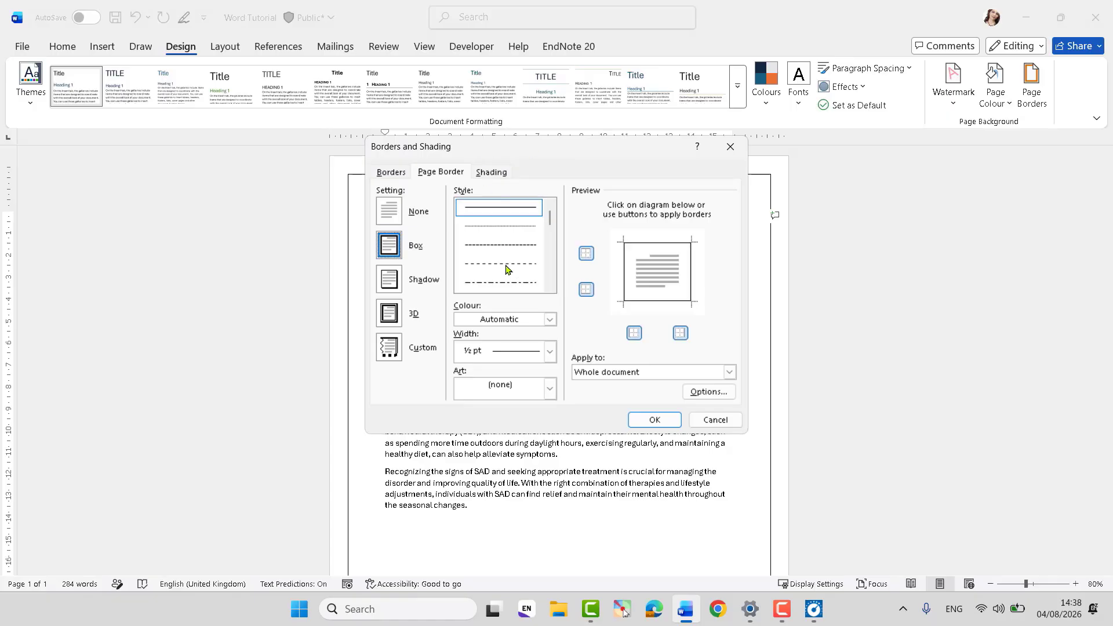
scroll(494, 268, "down", 5)
left_click(495, 249)
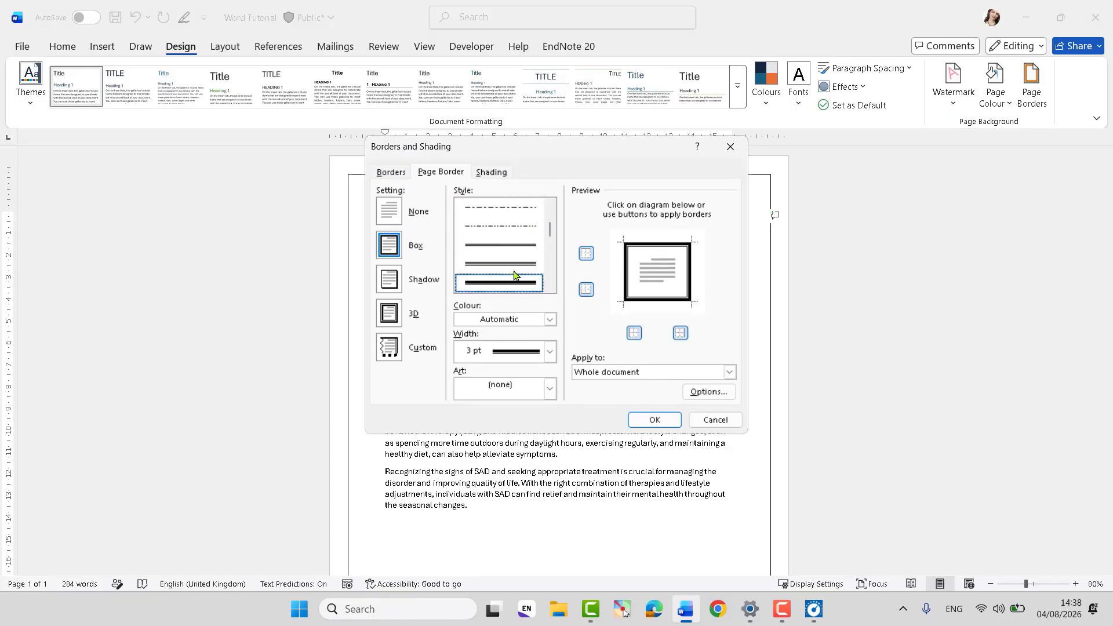
left_click(660, 420)
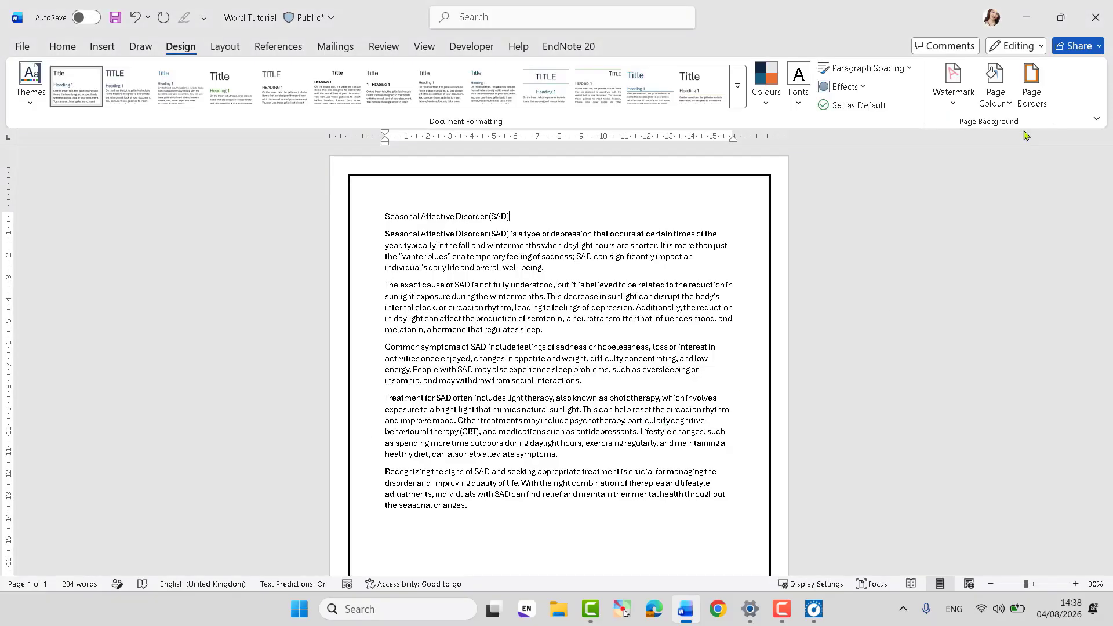
Step: Recolour the page border with the light purple-pink theme colour
left_click(1031, 86)
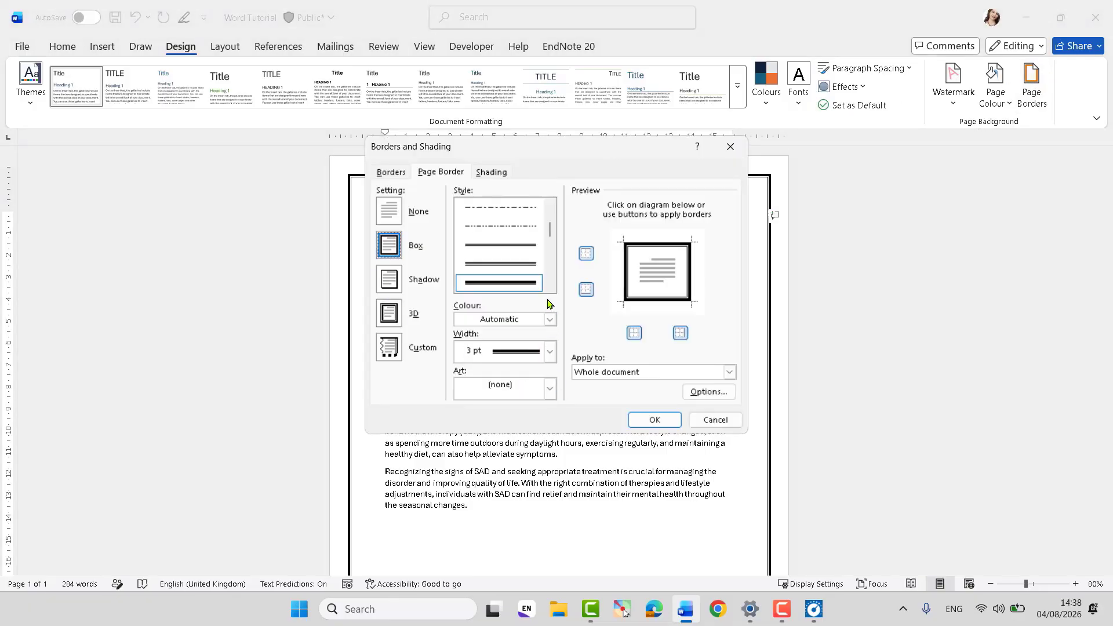
left_click(549, 320)
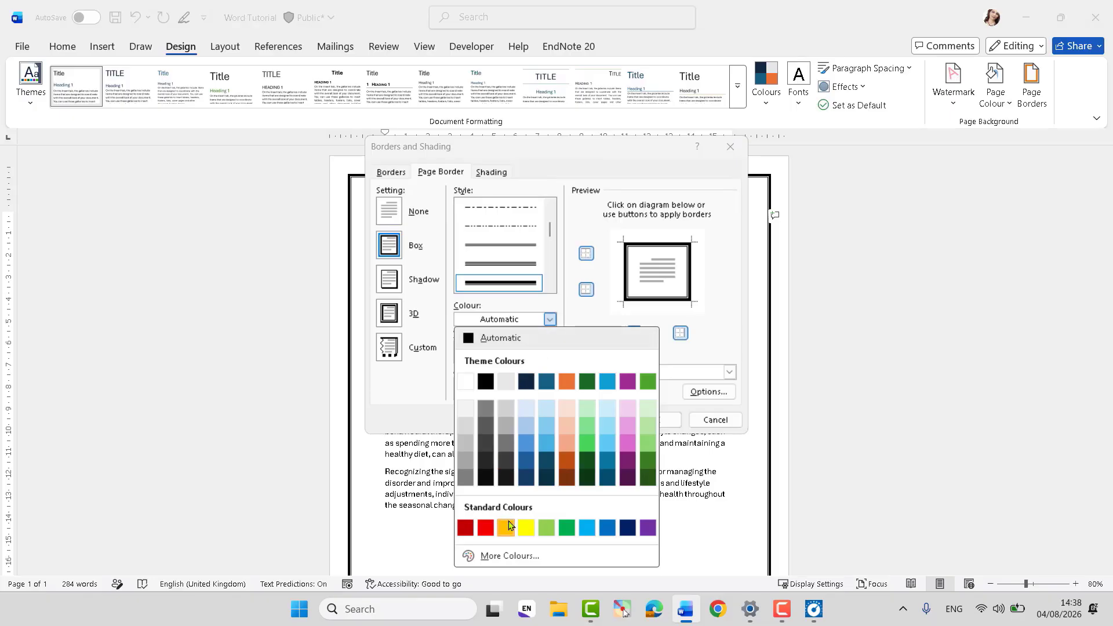
left_click(628, 451)
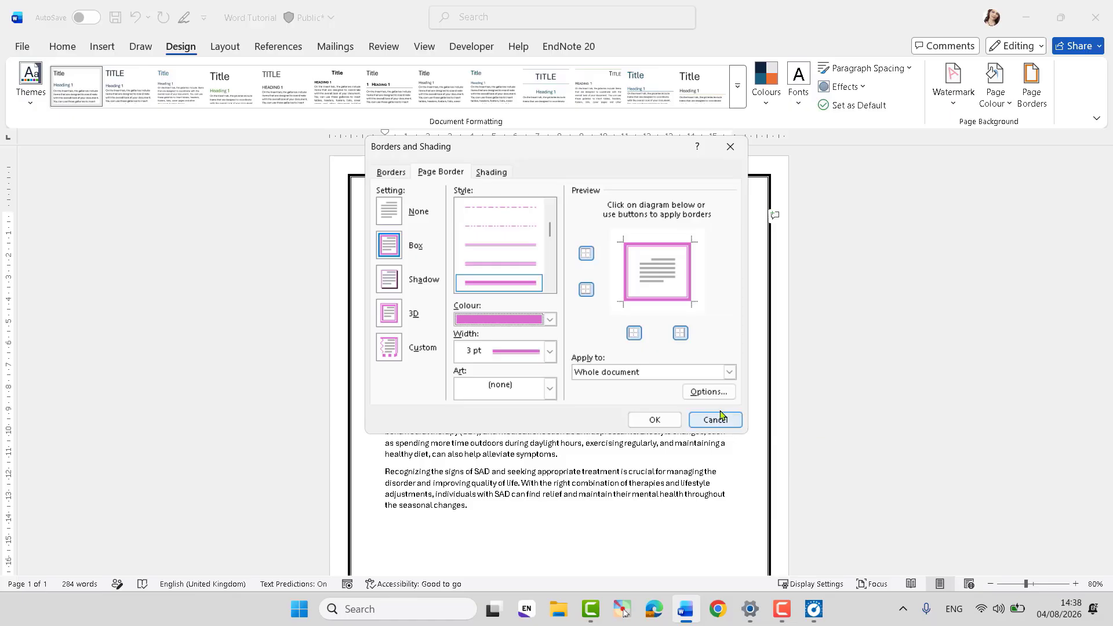
left_click(654, 420)
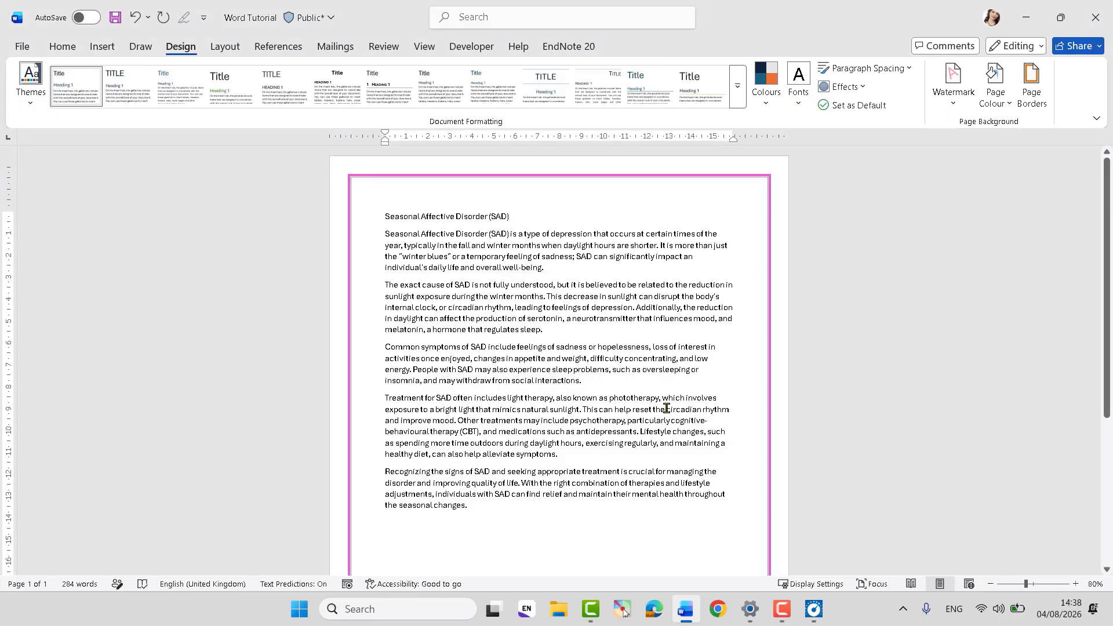
Step: Set the page border's width to 6 pt and its colour to the dark green theme colour
left_click(1025, 94)
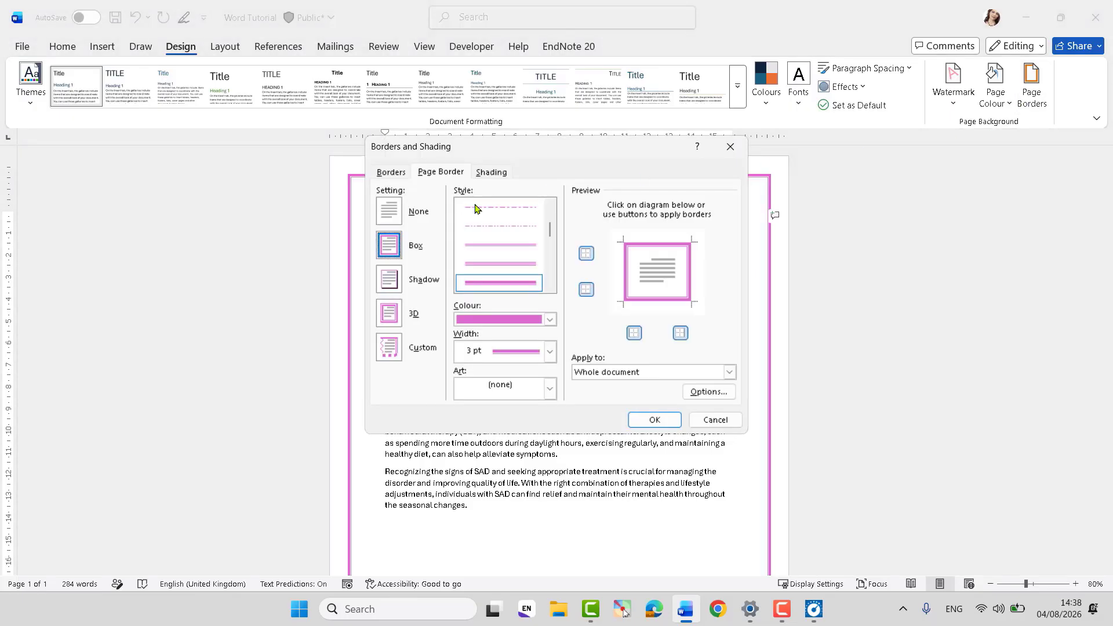
left_click(550, 354)
left_click(497, 448)
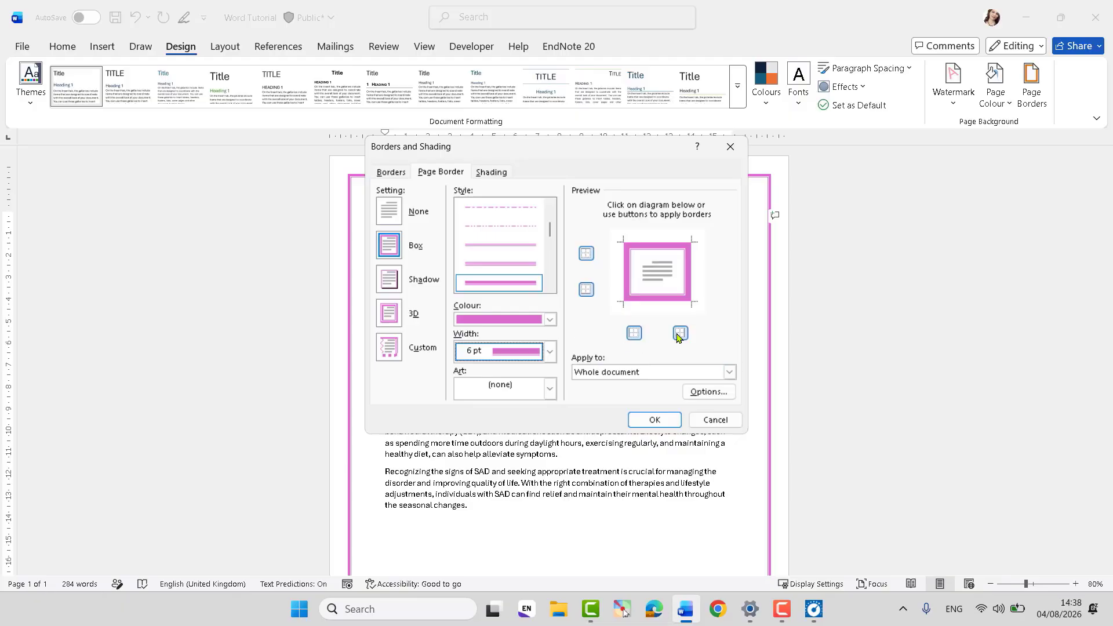
left_click(551, 321)
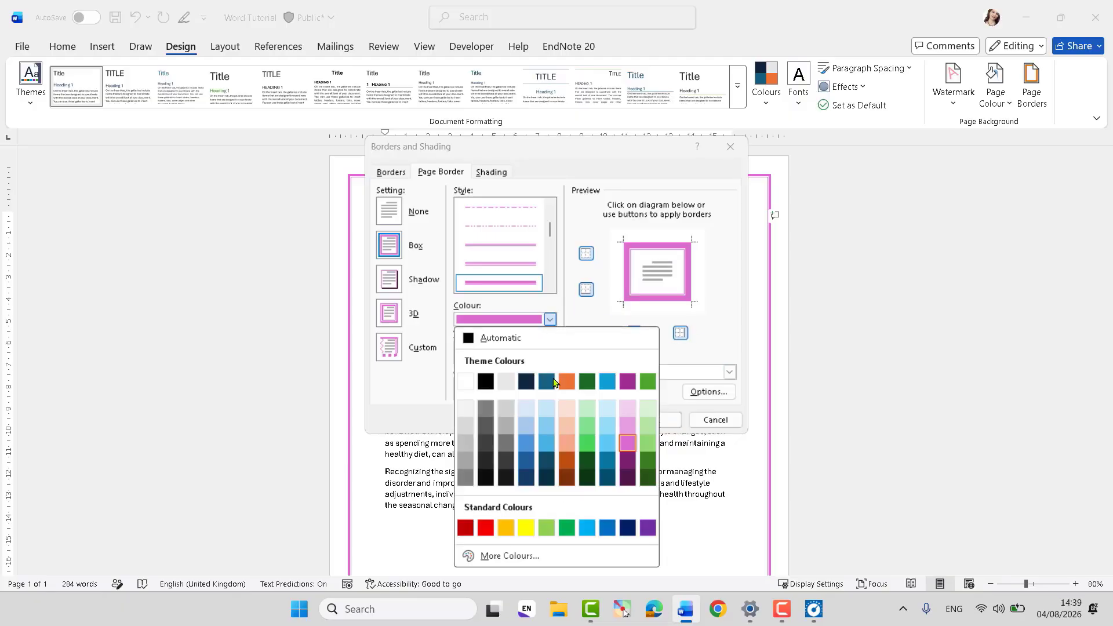
left_click(587, 381)
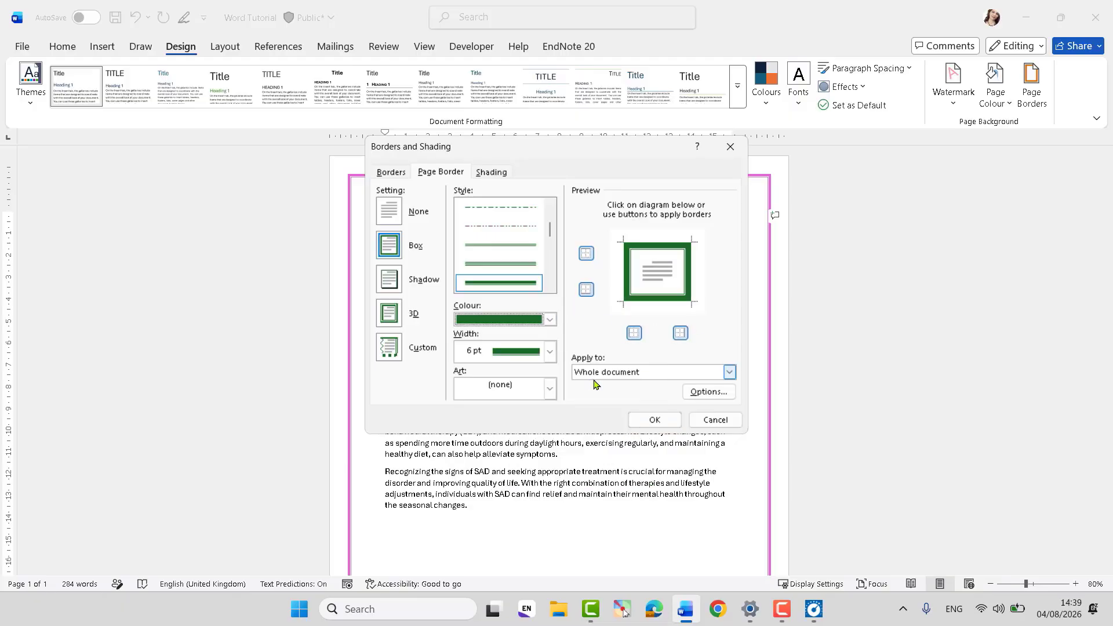
left_click(650, 420)
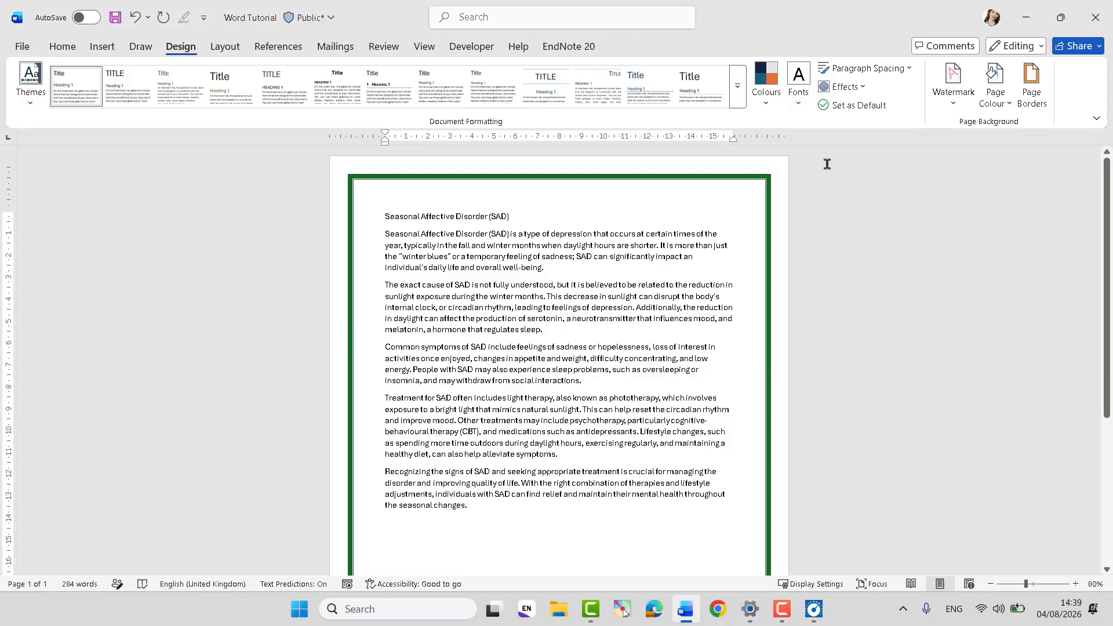
Step: Reduce the green page border's width to 1½ pt
left_click(1032, 84)
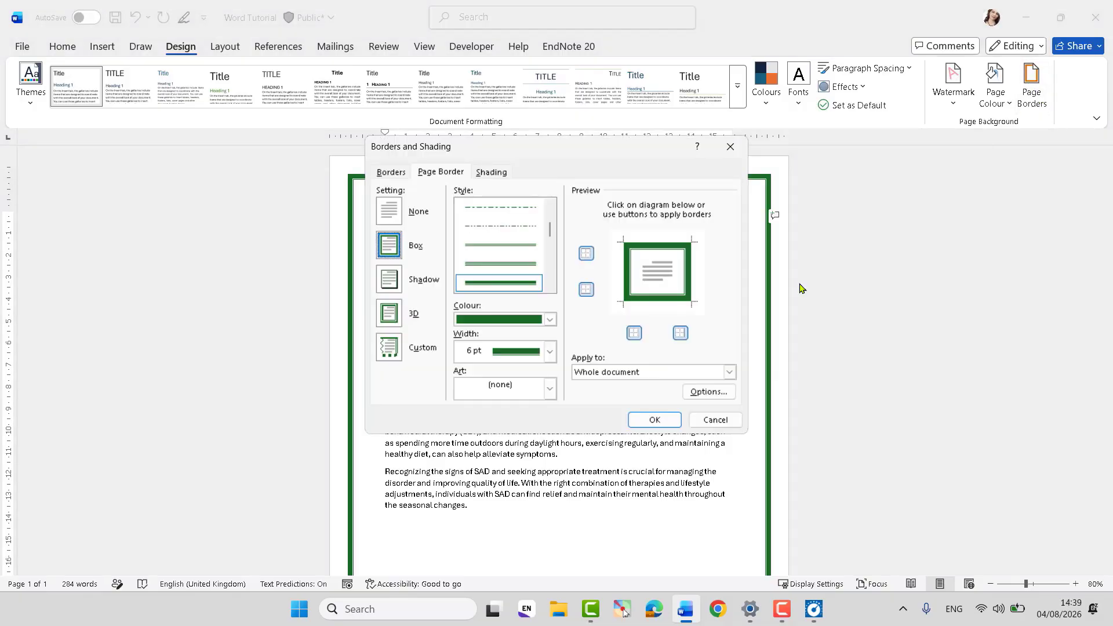
left_click(551, 351)
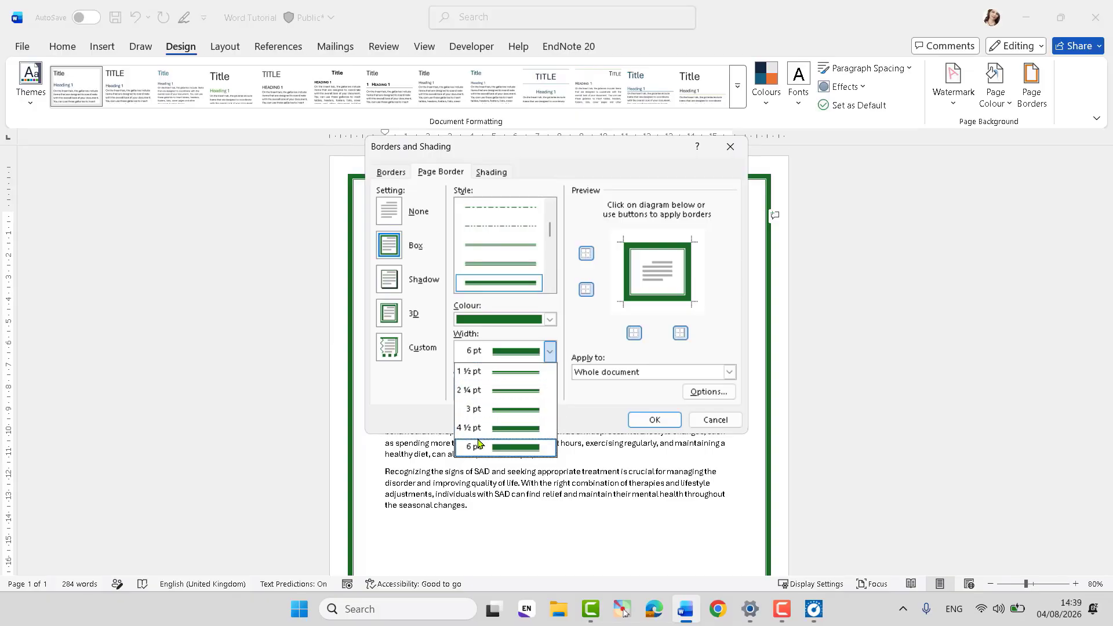
left_click(469, 373)
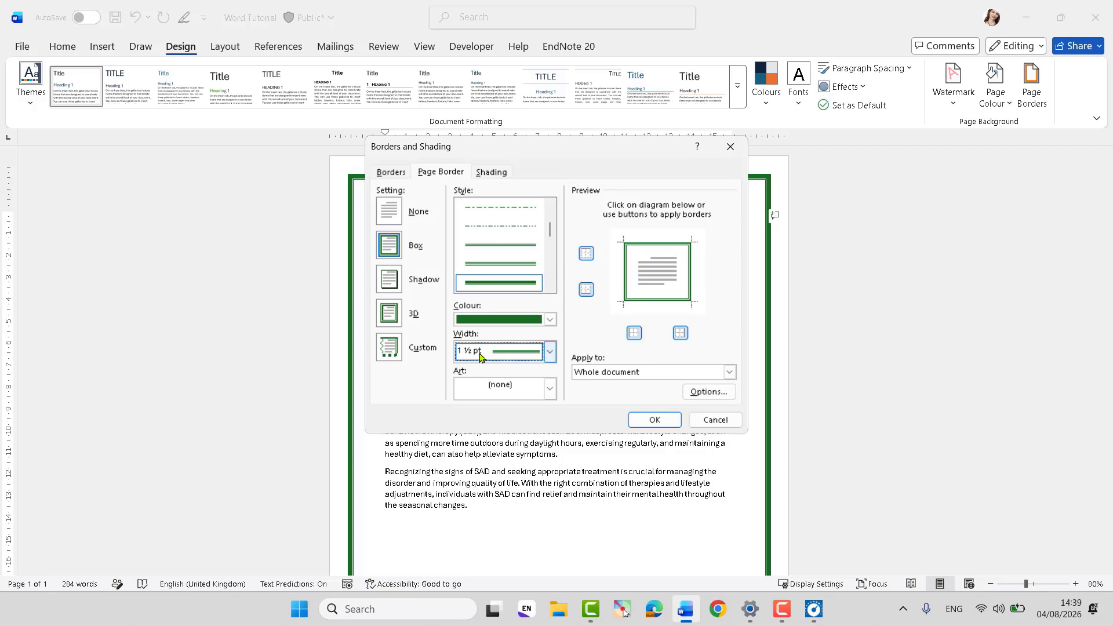
left_click(636, 418)
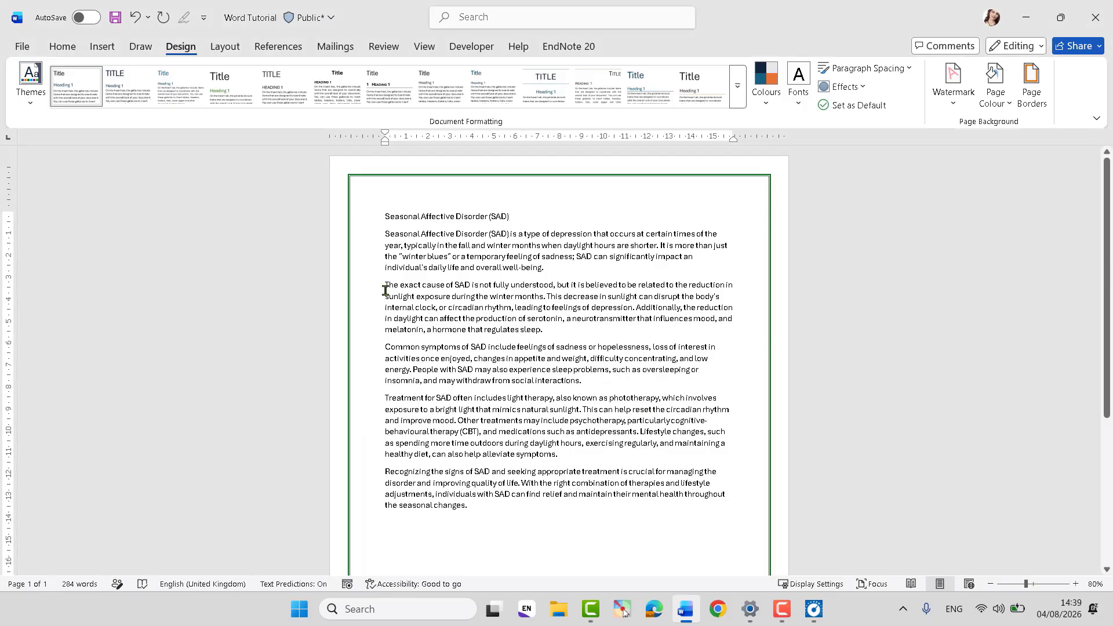
Step: Give the green page border the Shadow setting and a width of 4½ pt
left_click(1031, 87)
left_click(387, 282)
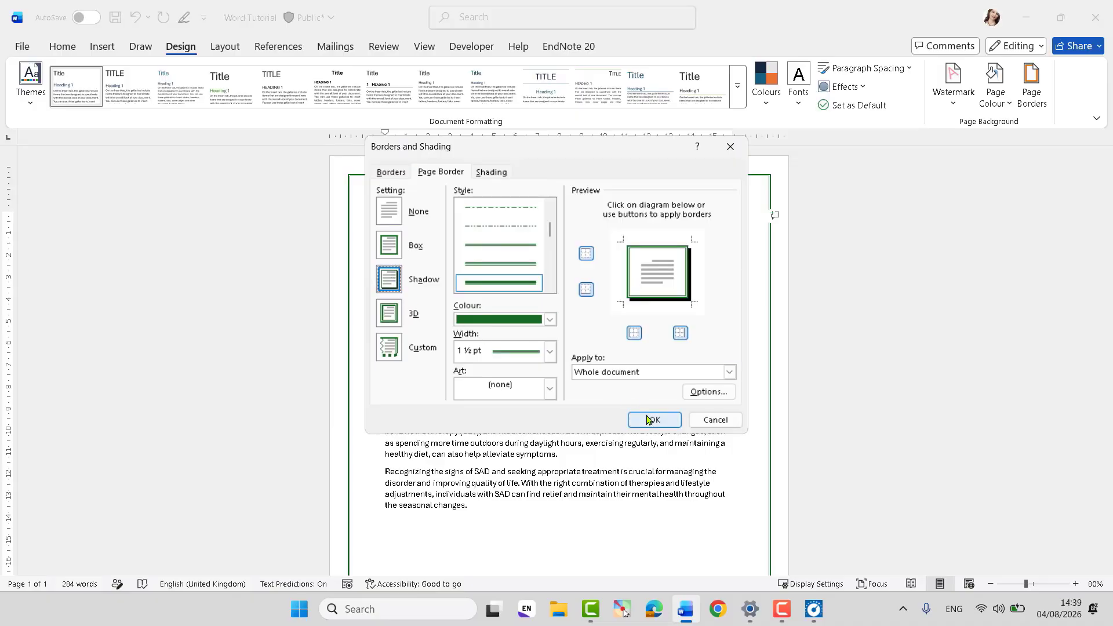
left_click(550, 352)
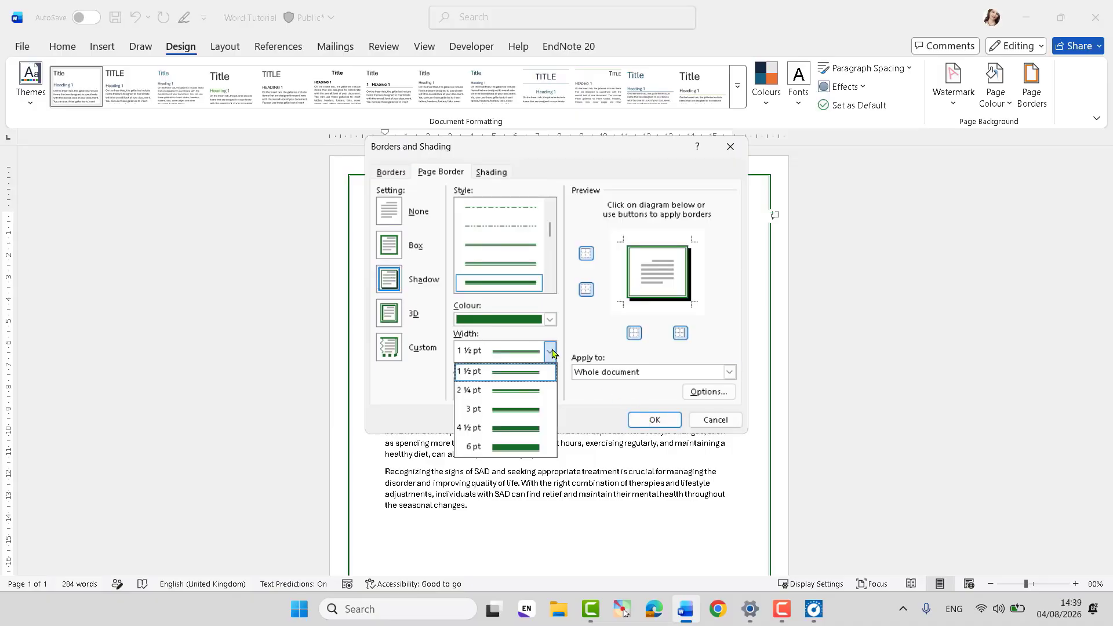
left_click(524, 427)
left_click(663, 412)
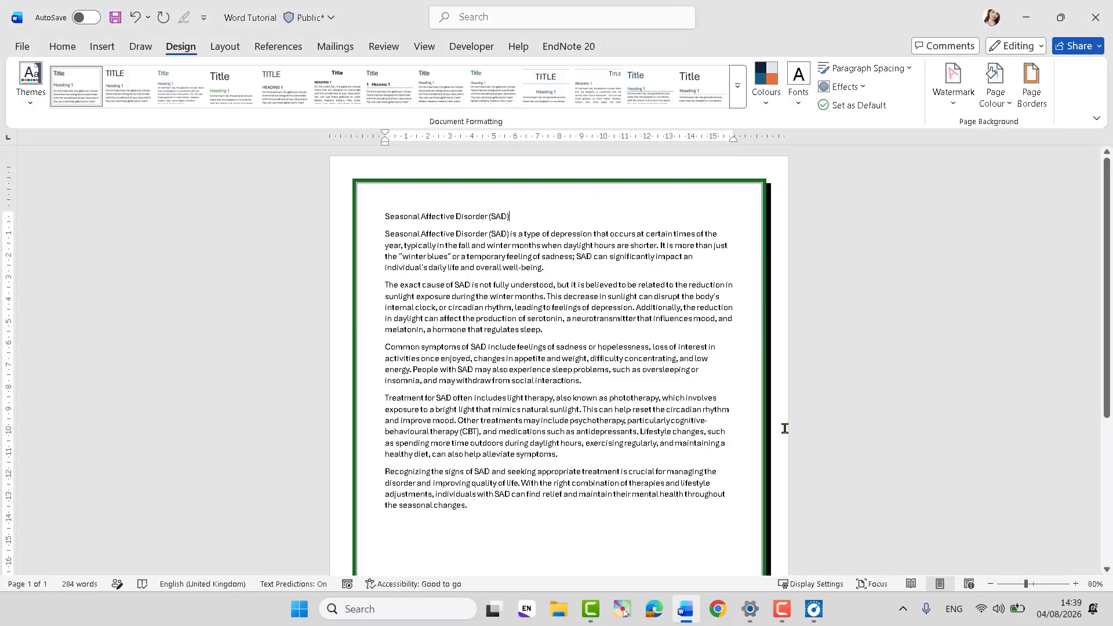
Step: Switch the green page border to the 3D setting
left_click(1031, 93)
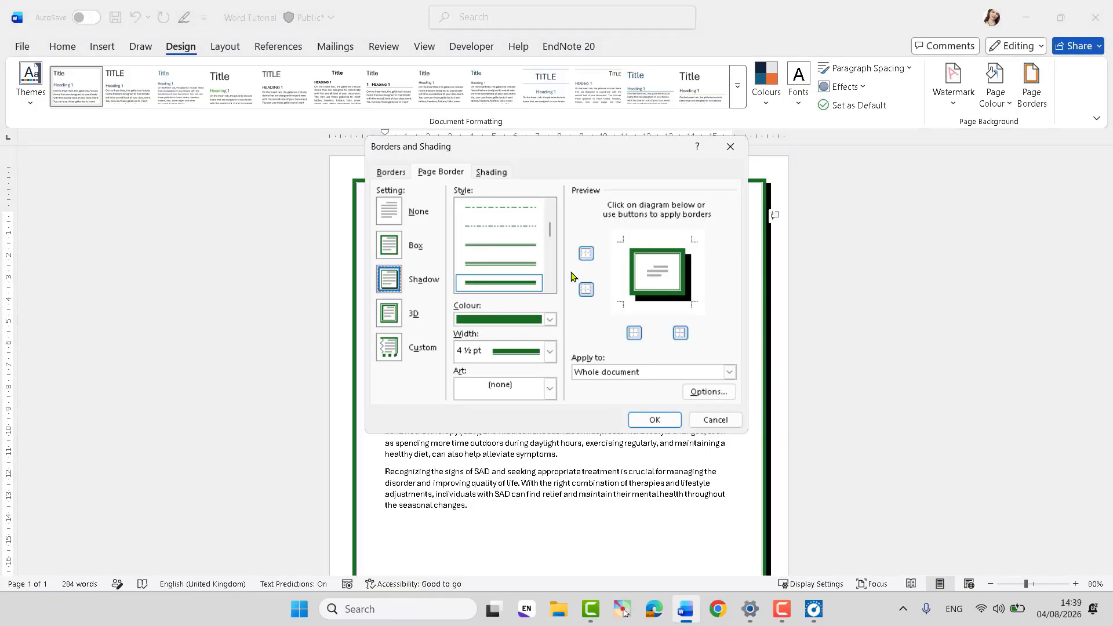
left_click(396, 313)
left_click(651, 419)
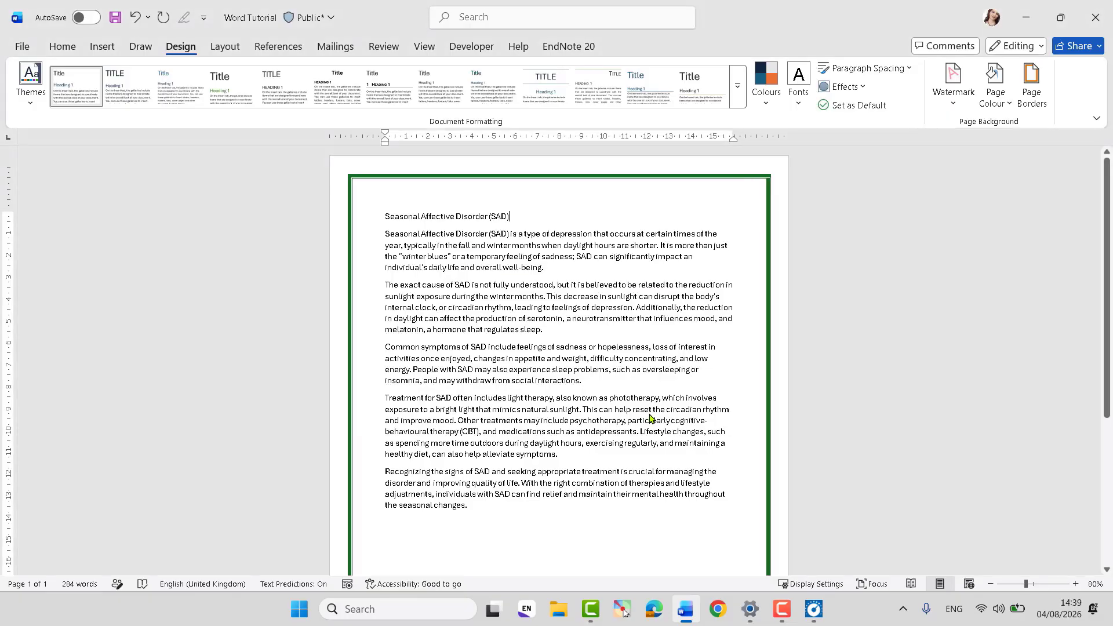
Step: Select the Custom page border setting and open the choices for which part of the document it applies to
left_click(1032, 93)
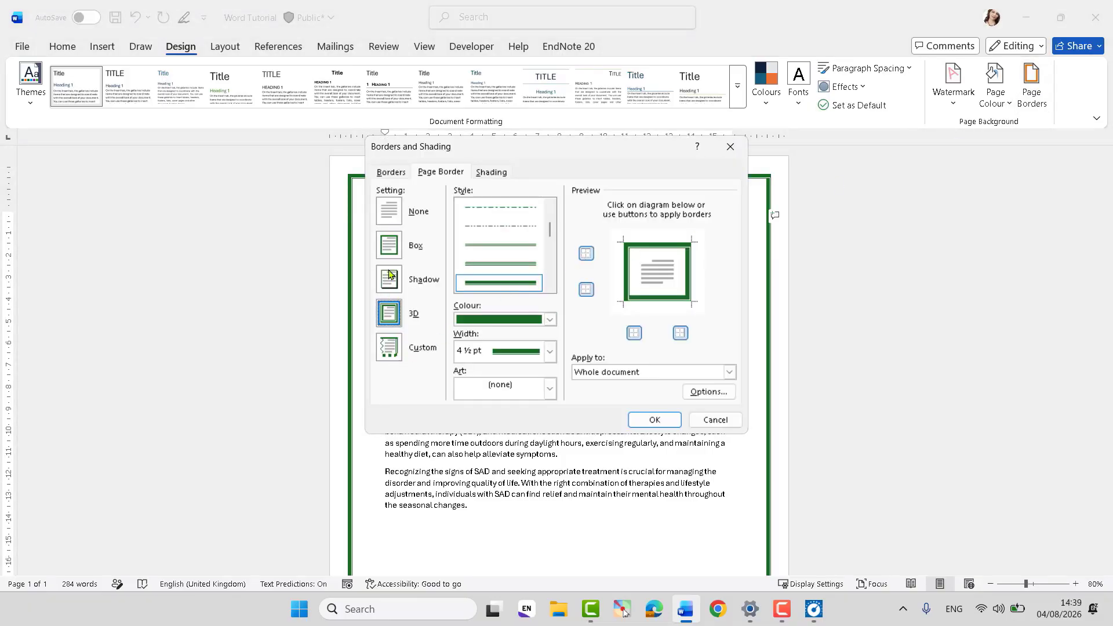
left_click(389, 347)
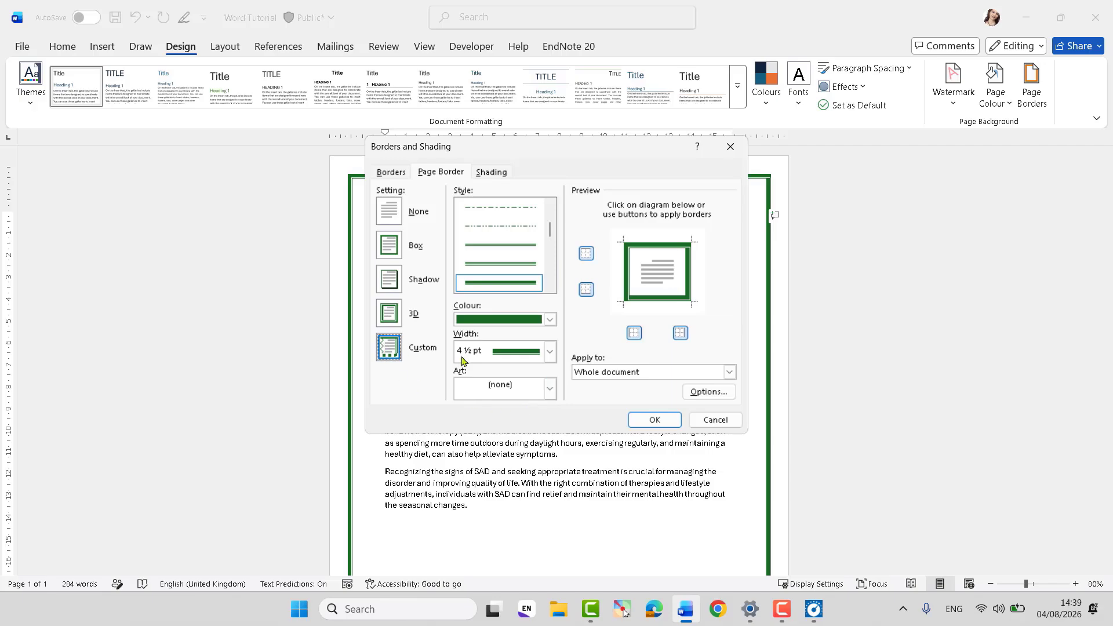
left_click(728, 372)
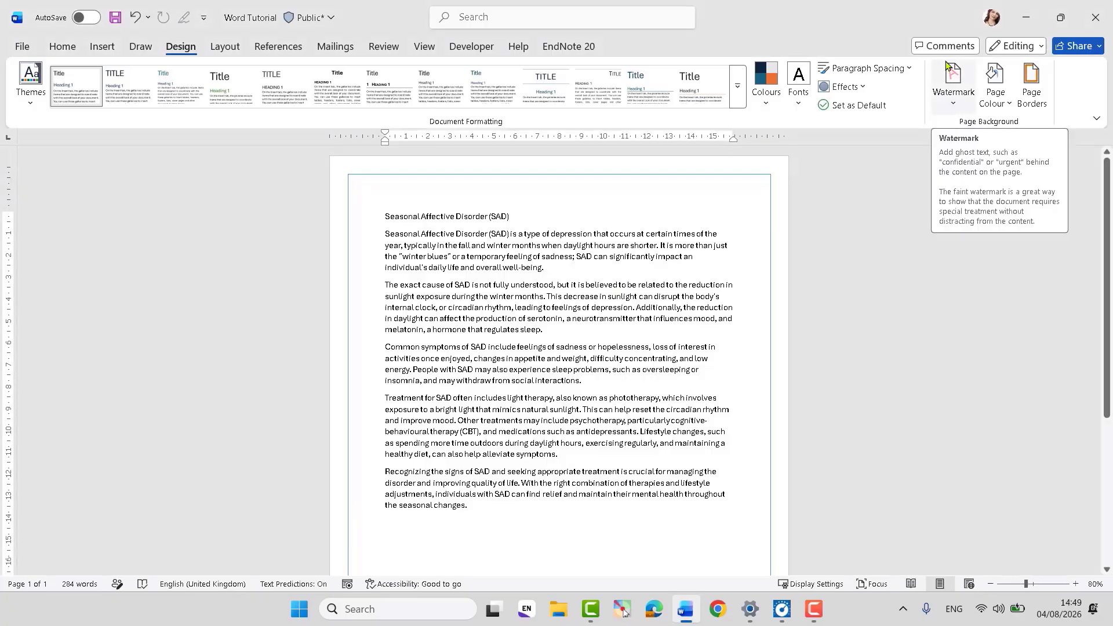
Step: Add the diagonal CONFIDENTIAL 1 watermark to the document and review it down the page
left_click(951, 77)
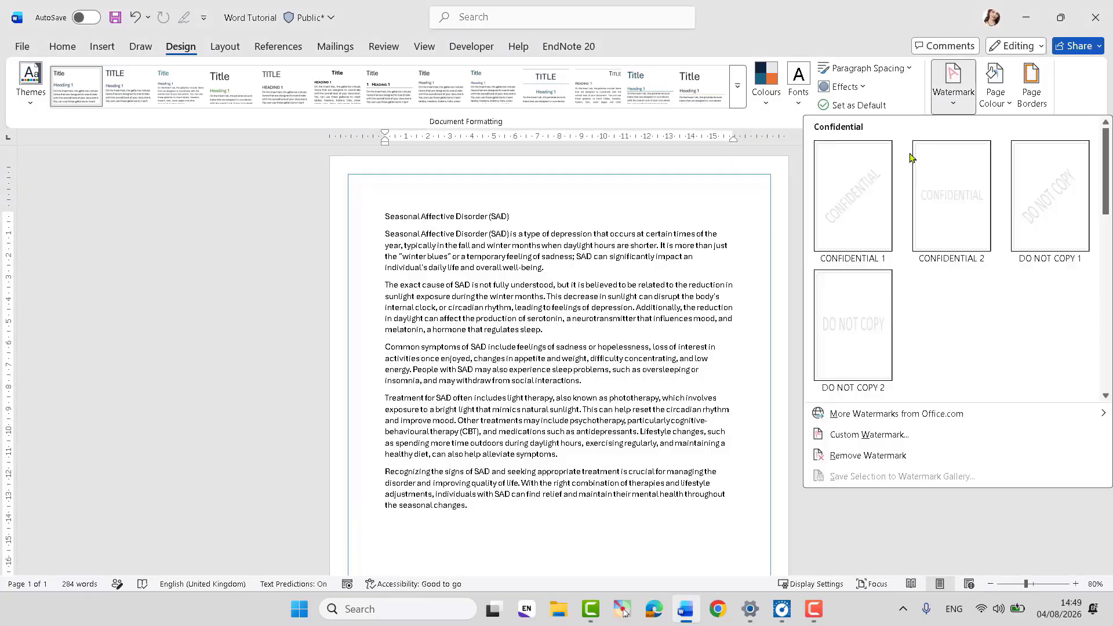
left_click(862, 208)
scroll(695, 394, "down", 3)
scroll(696, 394, "up", 3)
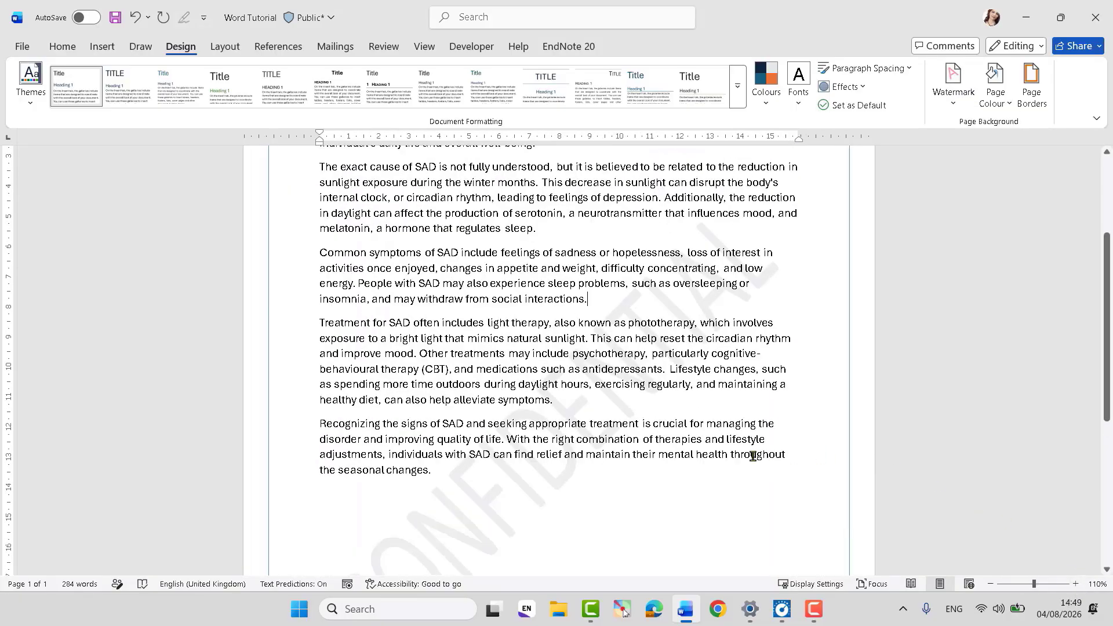
scroll(765, 456, "down", 3)
scroll(707, 438, "up", 6)
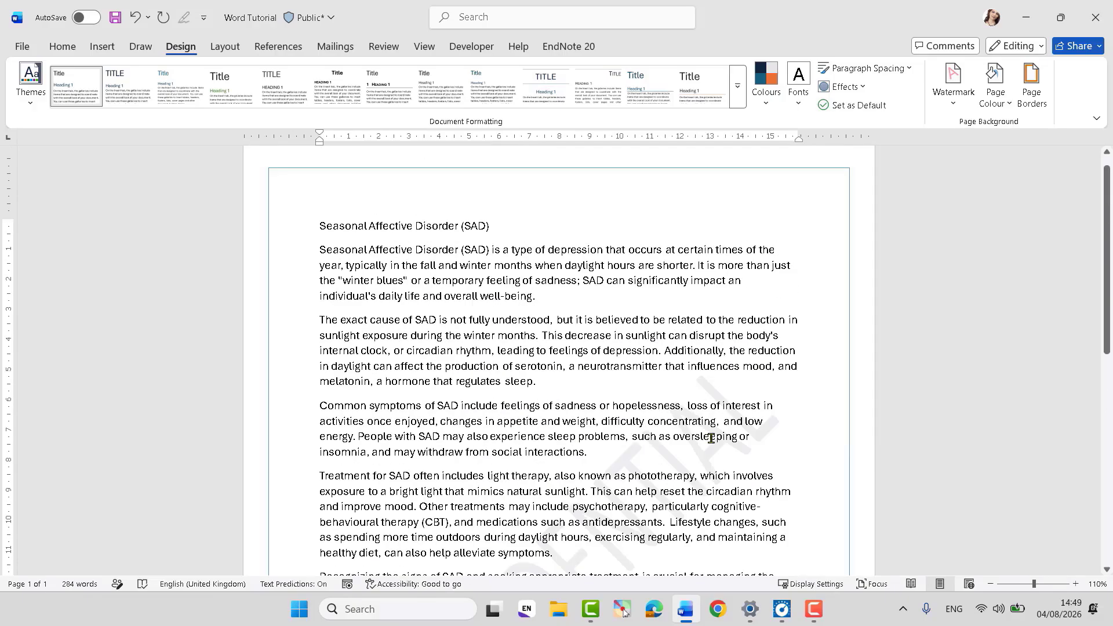
scroll(627, 377, "down", 6)
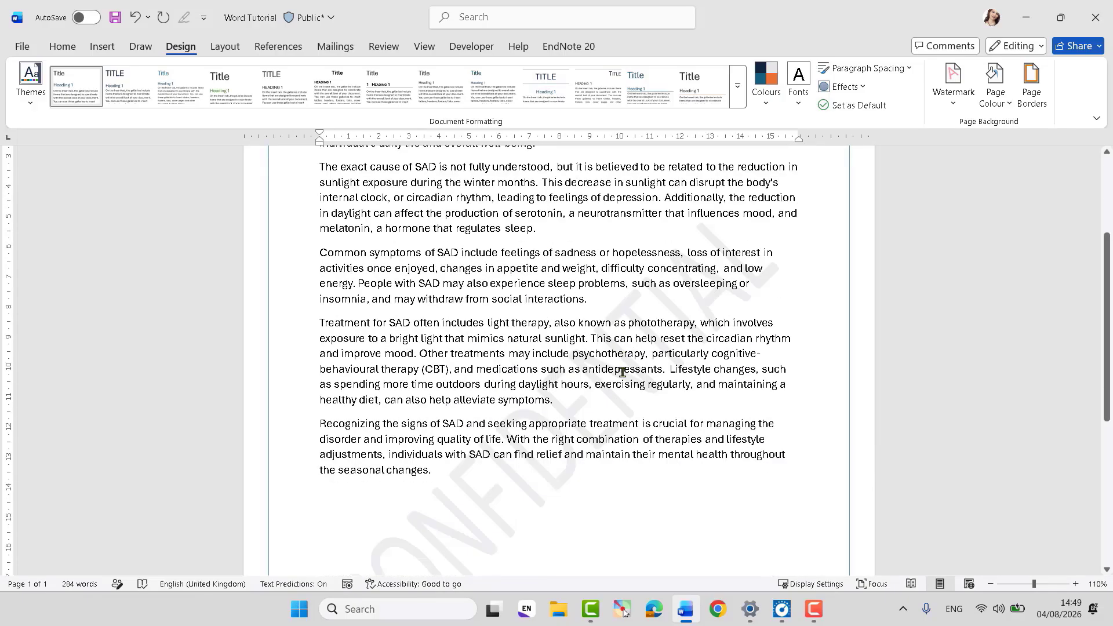
scroll(627, 378, "up", 3)
scroll(627, 377, "up", 3)
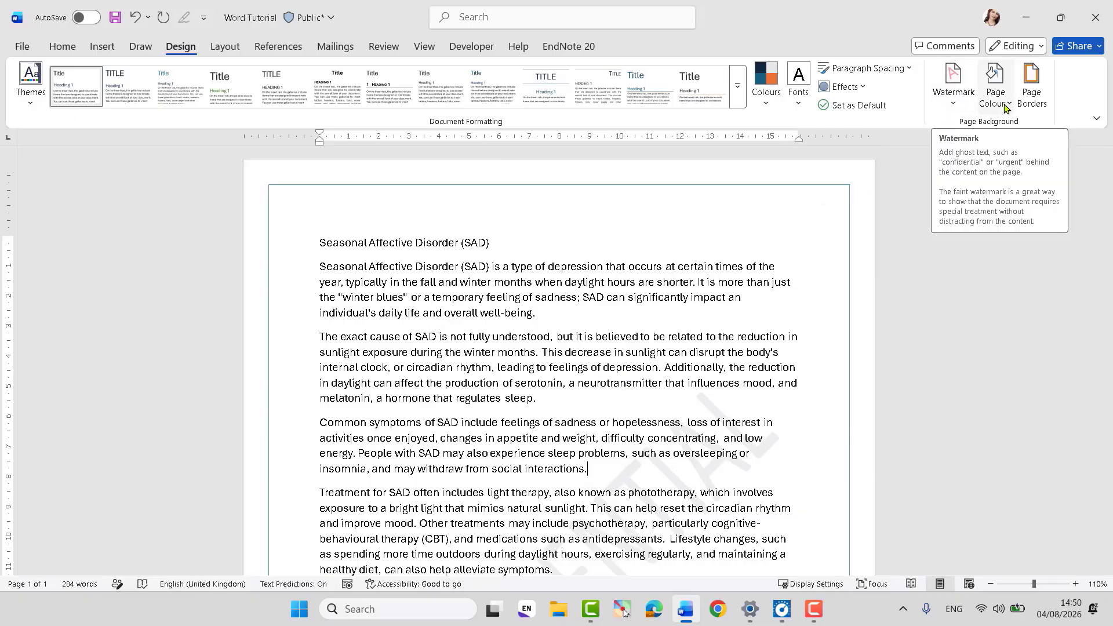
Step: Remove the blue page border from the whole document
left_click(1034, 76)
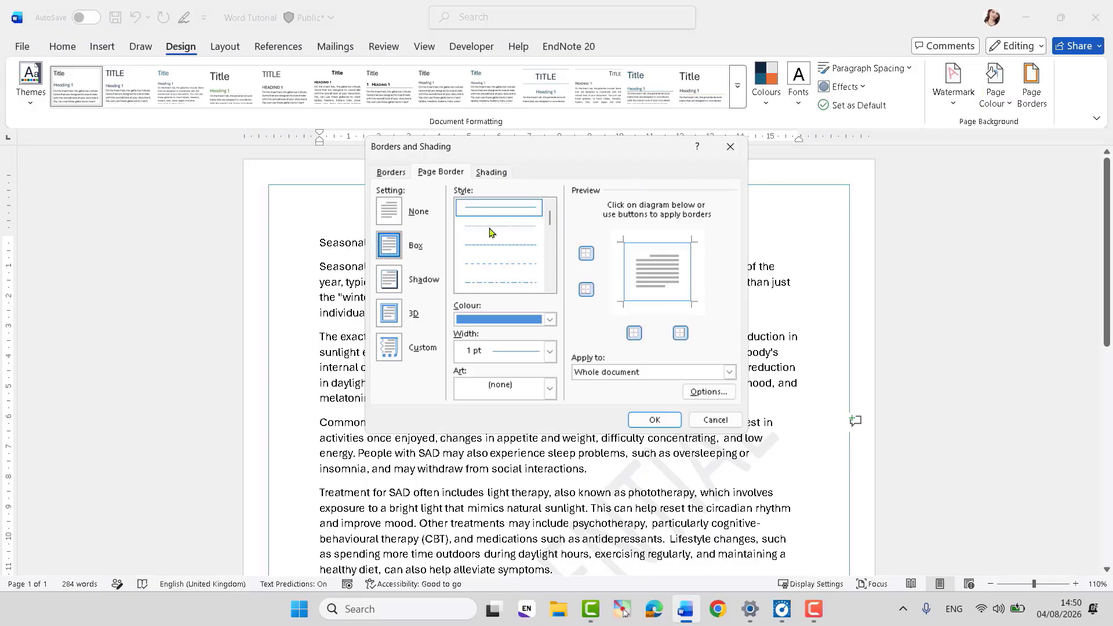
left_click(389, 210)
left_click(653, 419)
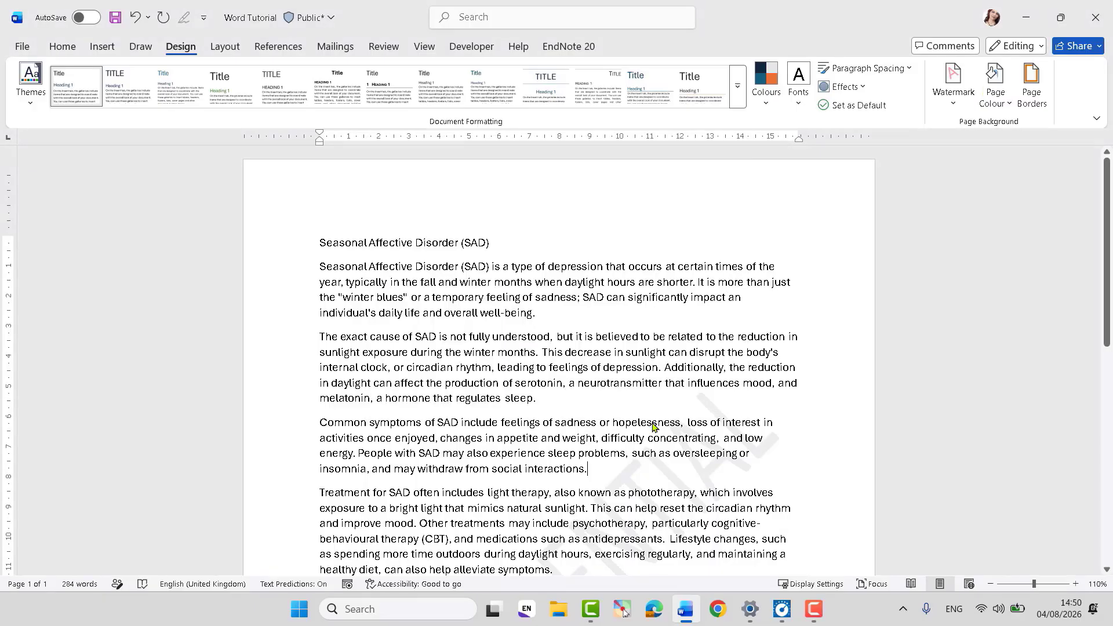
Step: Replace the diagonal CONFIDENTIAL watermark with the horizontal DO NOT COPY 2 watermark and review it on the page
scroll(623, 388, "down", 6)
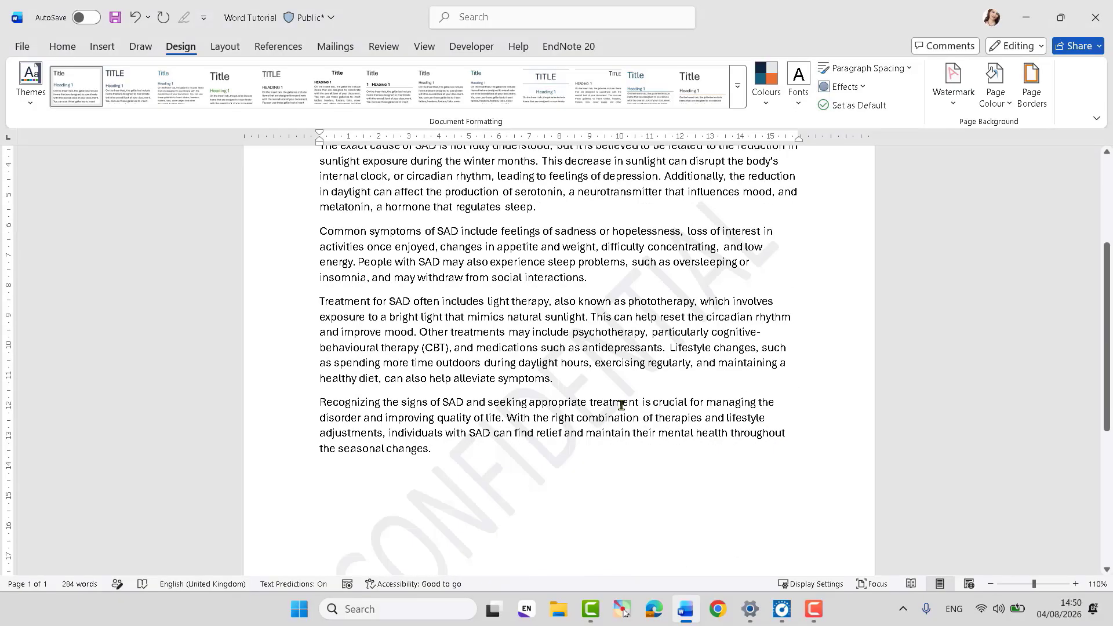
scroll(657, 386, "up", 3)
left_click(952, 104)
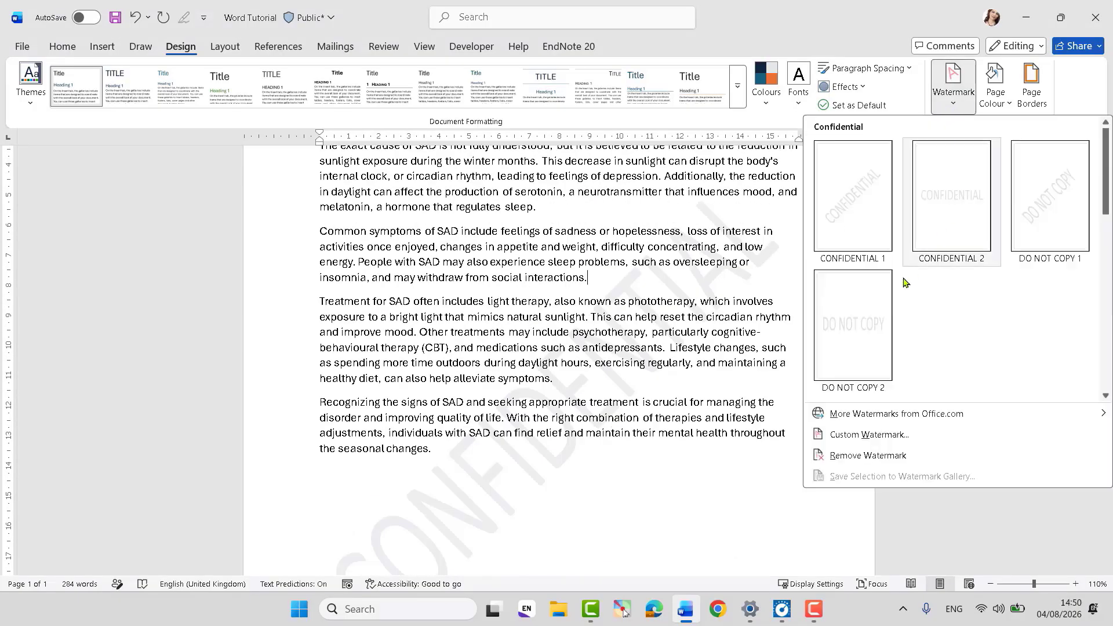
left_click(861, 333)
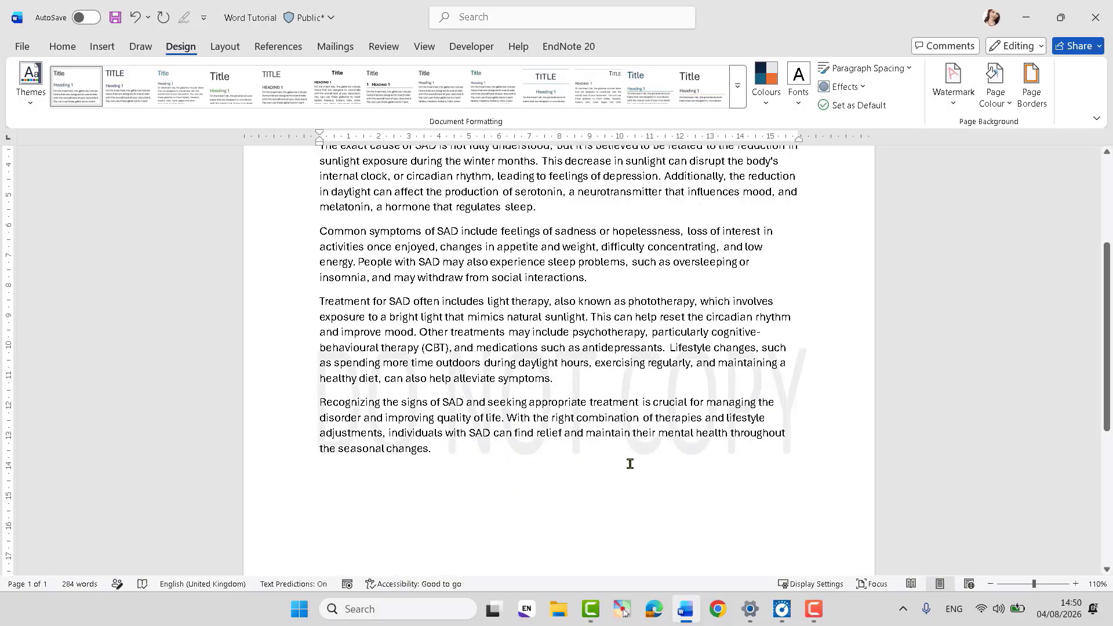
scroll(875, 388, "up", 1)
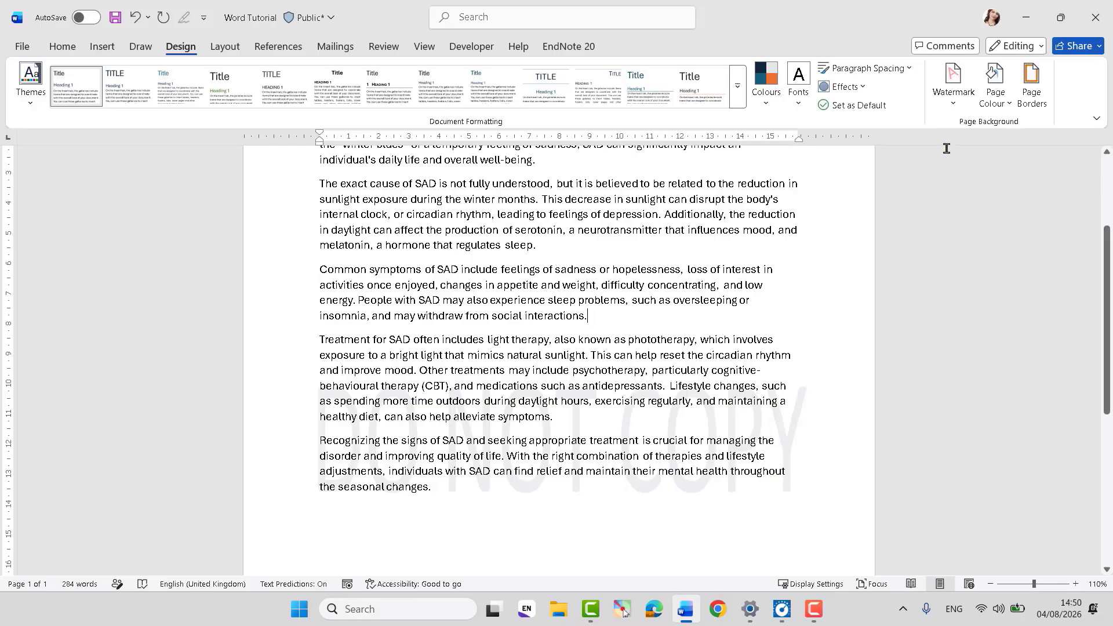
Step: Remove the DO NOT COPY watermark from the document
left_click(956, 105)
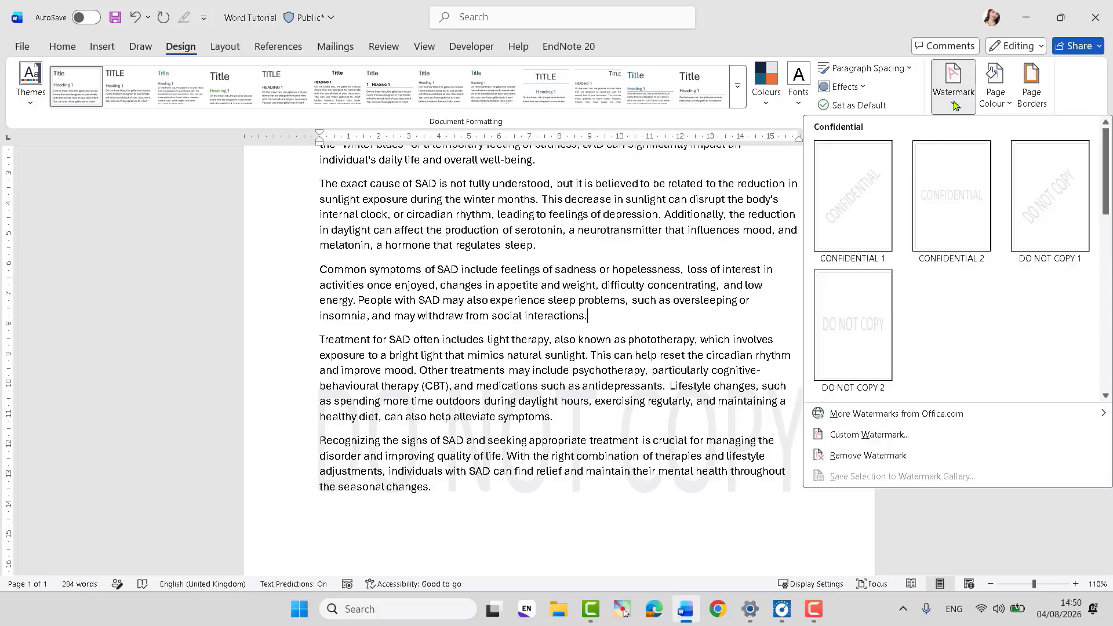
left_click(898, 458)
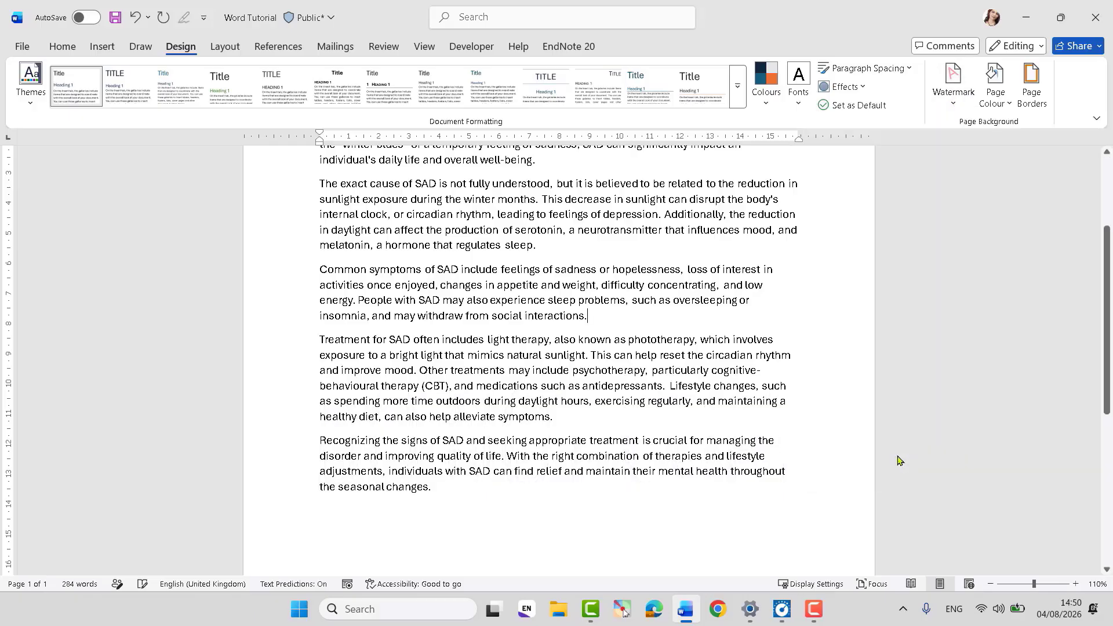
Step: Open the custom watermark settings, choose a picture watermark and view the available scale options
left_click(952, 102)
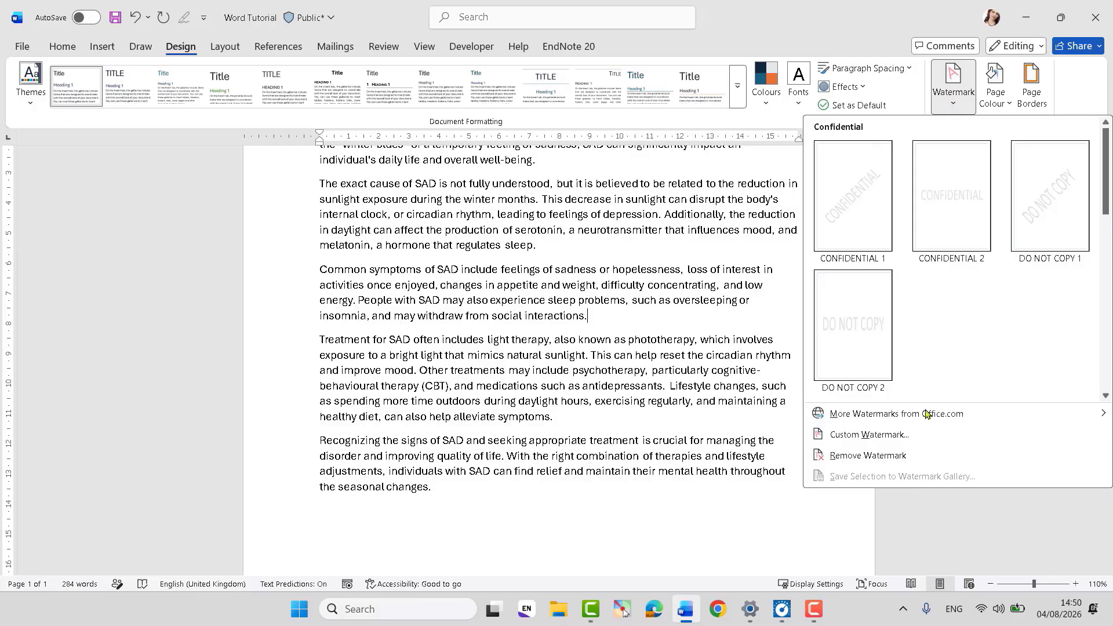
mouse_move(892, 415)
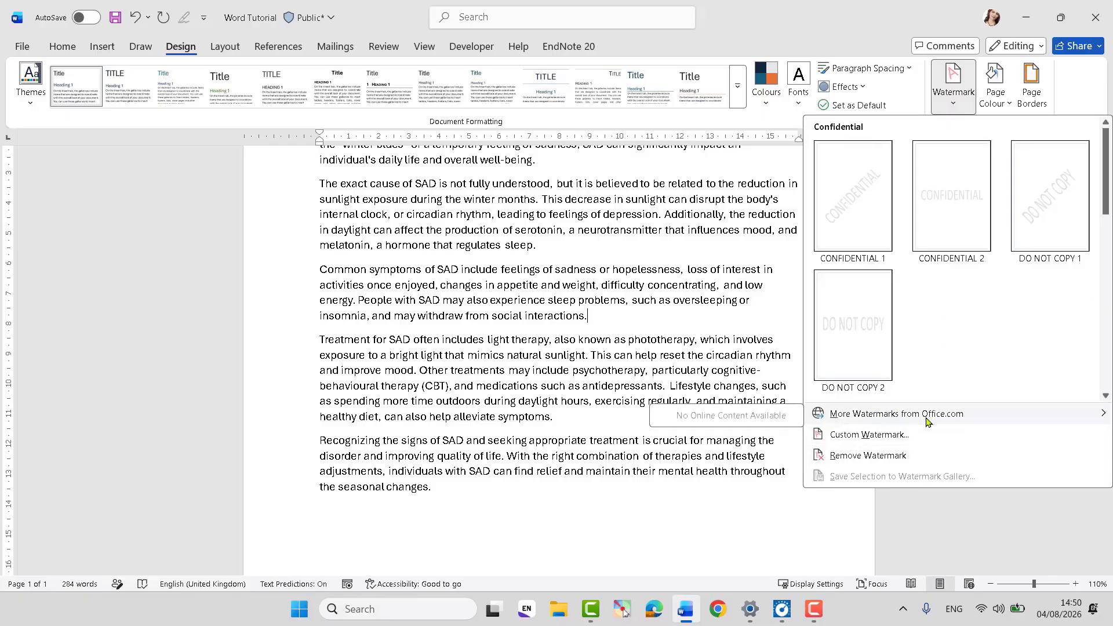
left_click(880, 436)
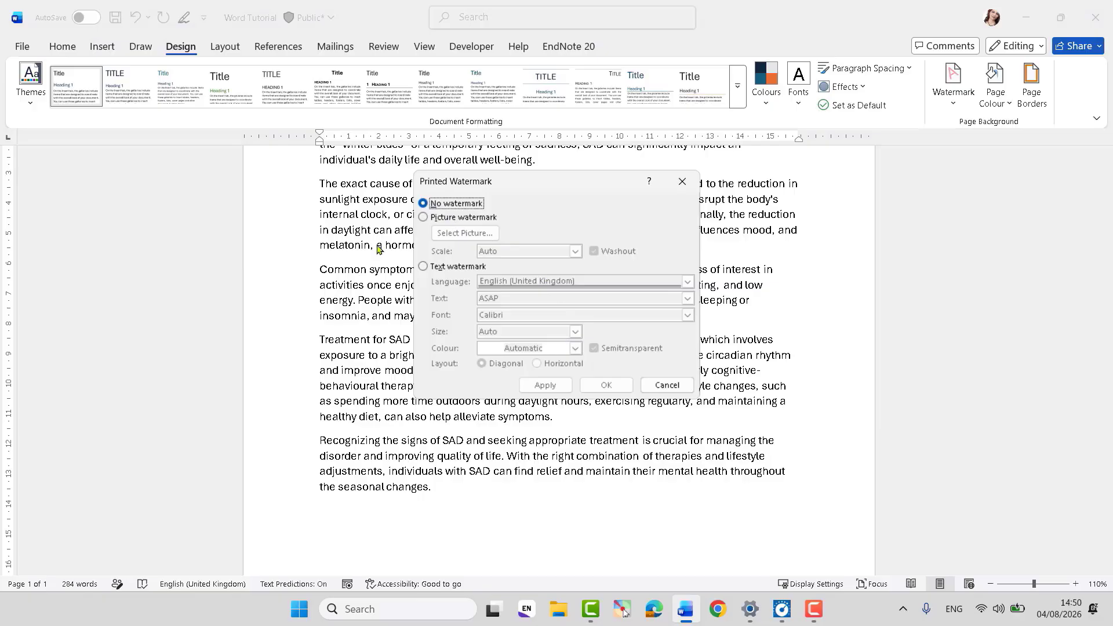
left_click(423, 218)
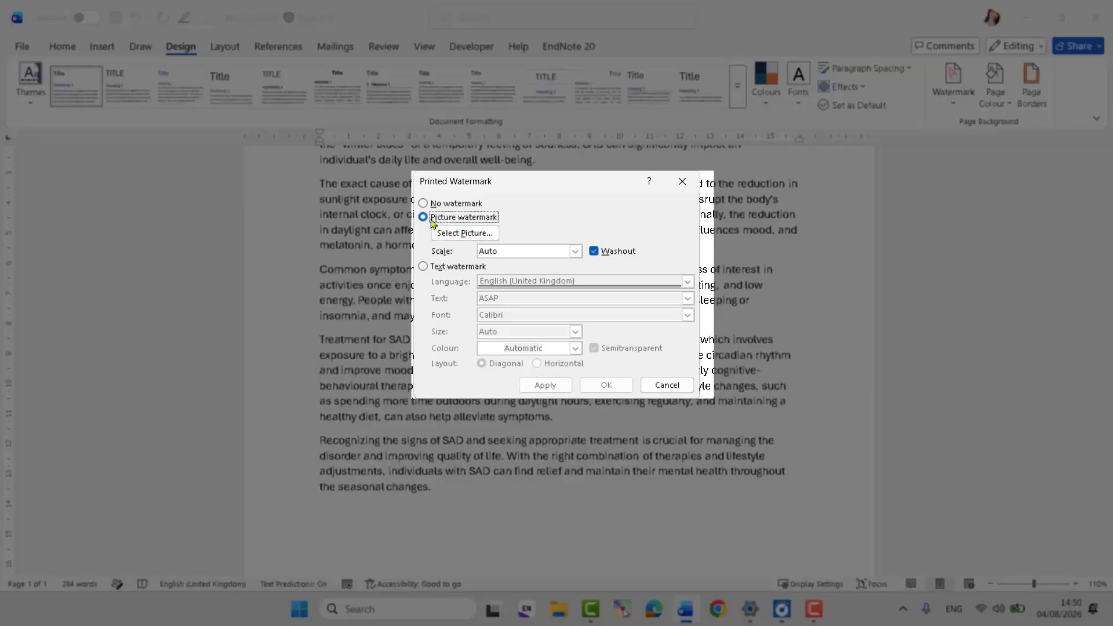
left_click(575, 252)
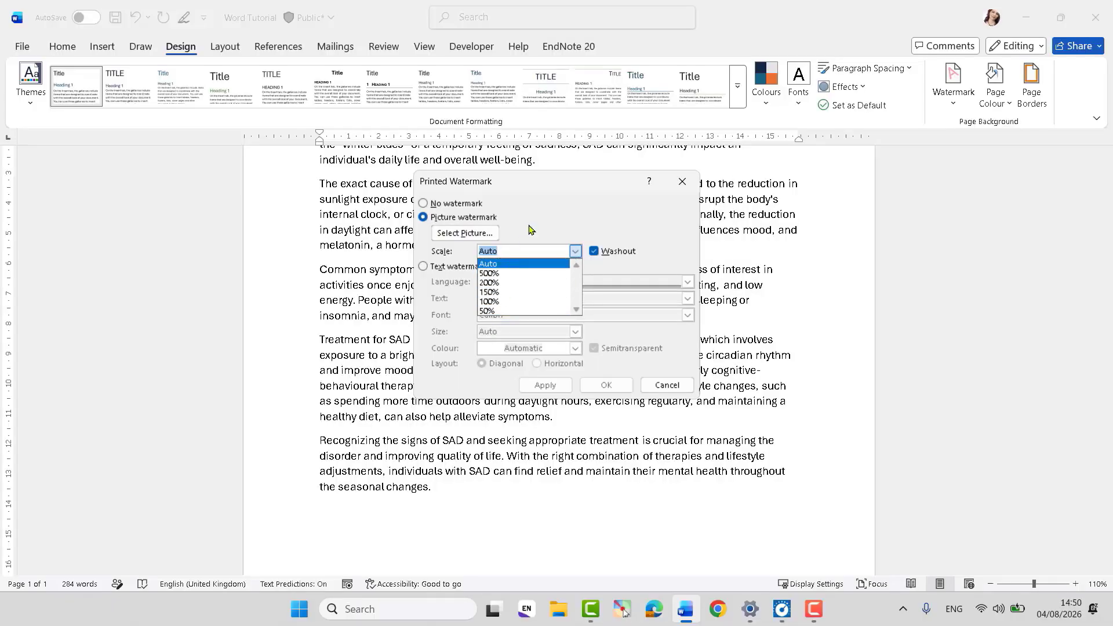
left_click(529, 227)
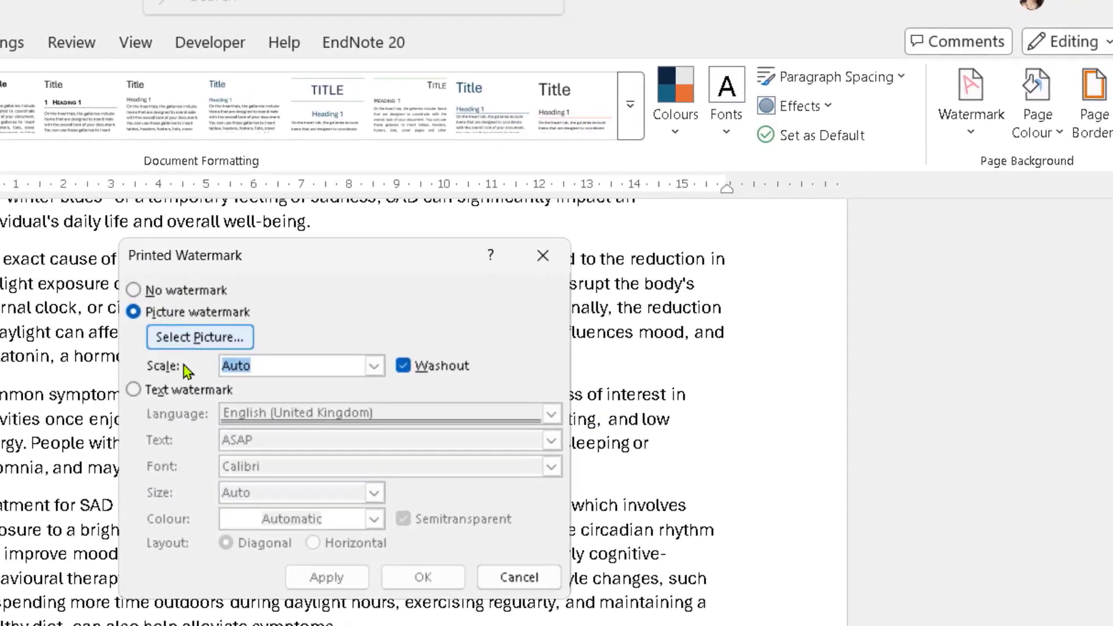
Step: Switch the custom watermark to a text watermark and view its available font and size choices
left_click(127, 392)
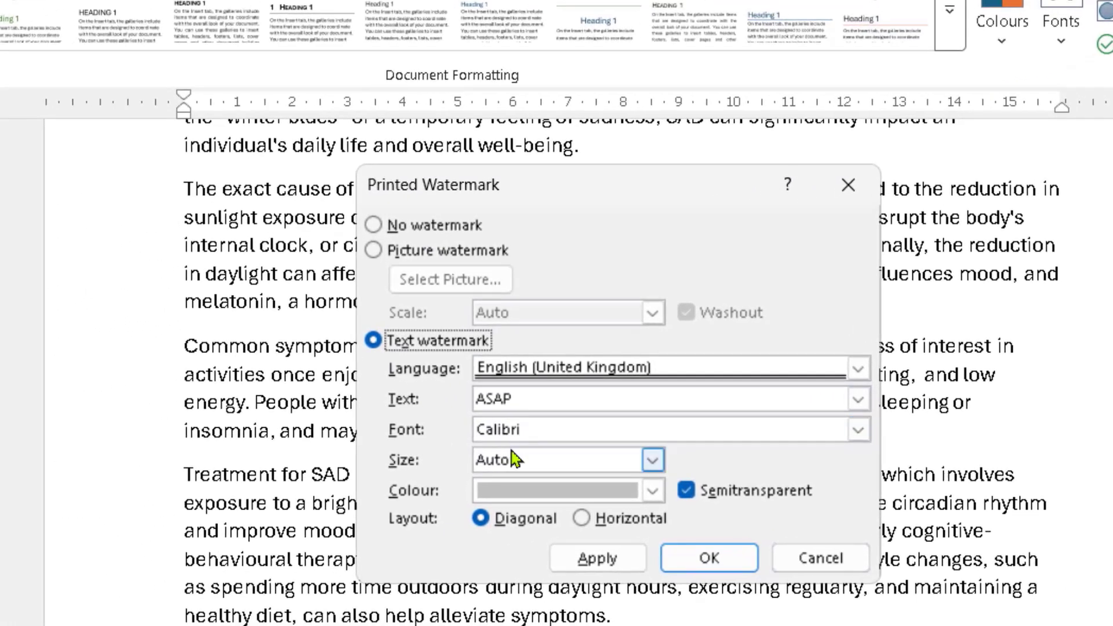
left_click(858, 430)
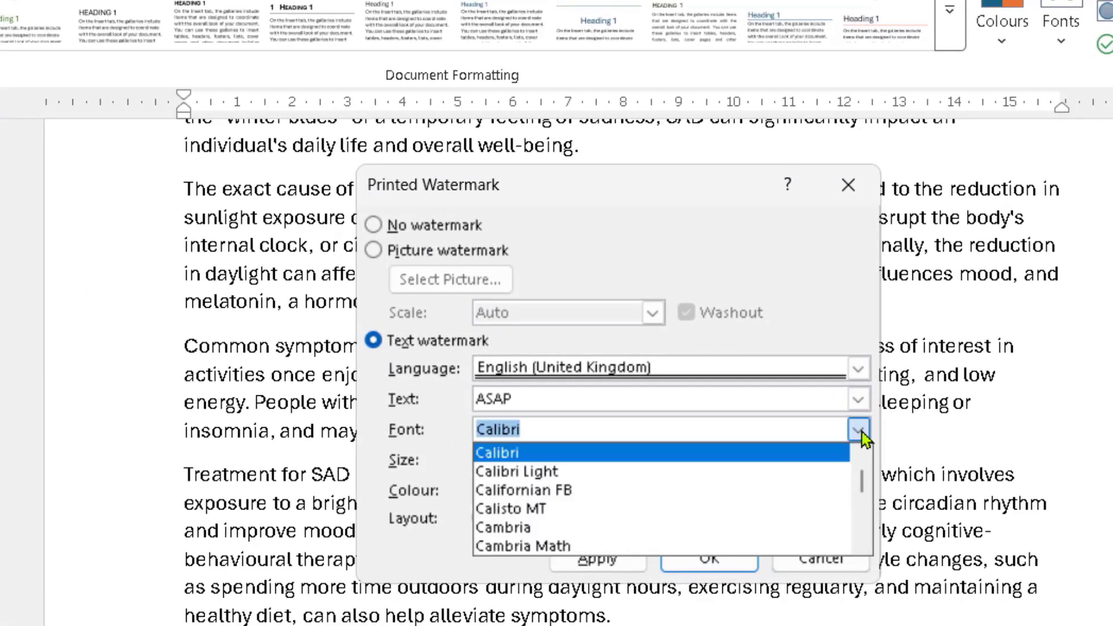
left_click(860, 432)
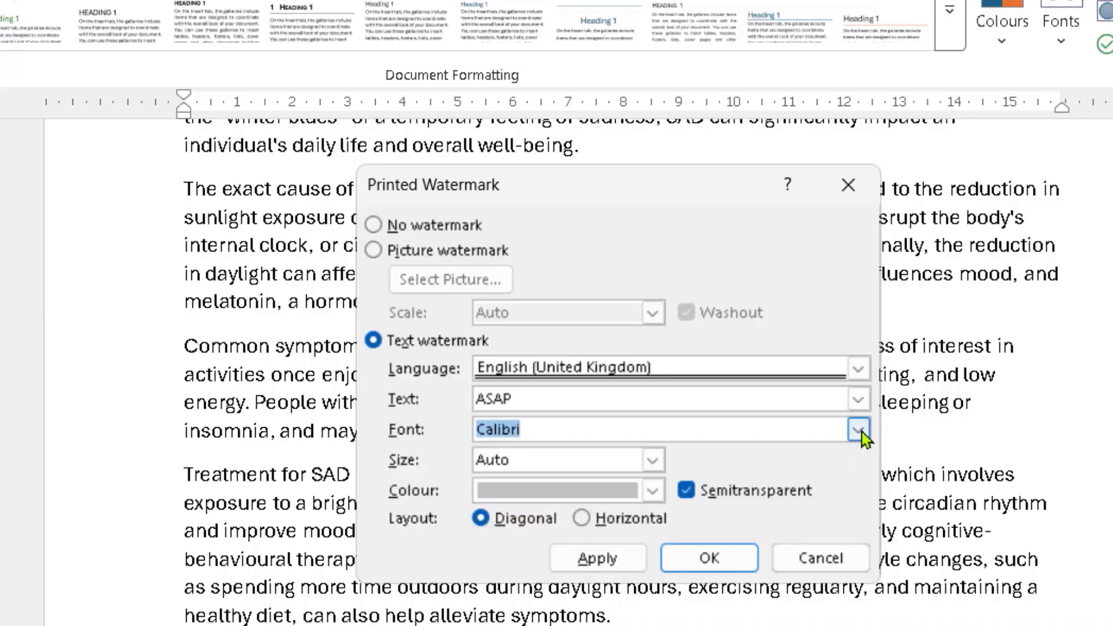
left_click(653, 458)
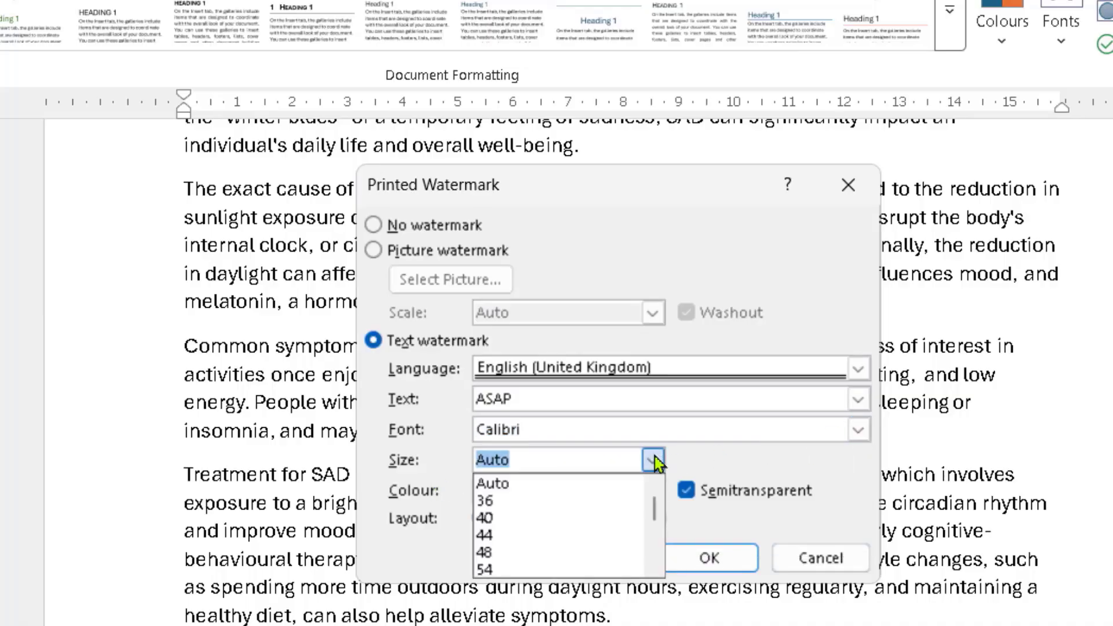
left_click(655, 457)
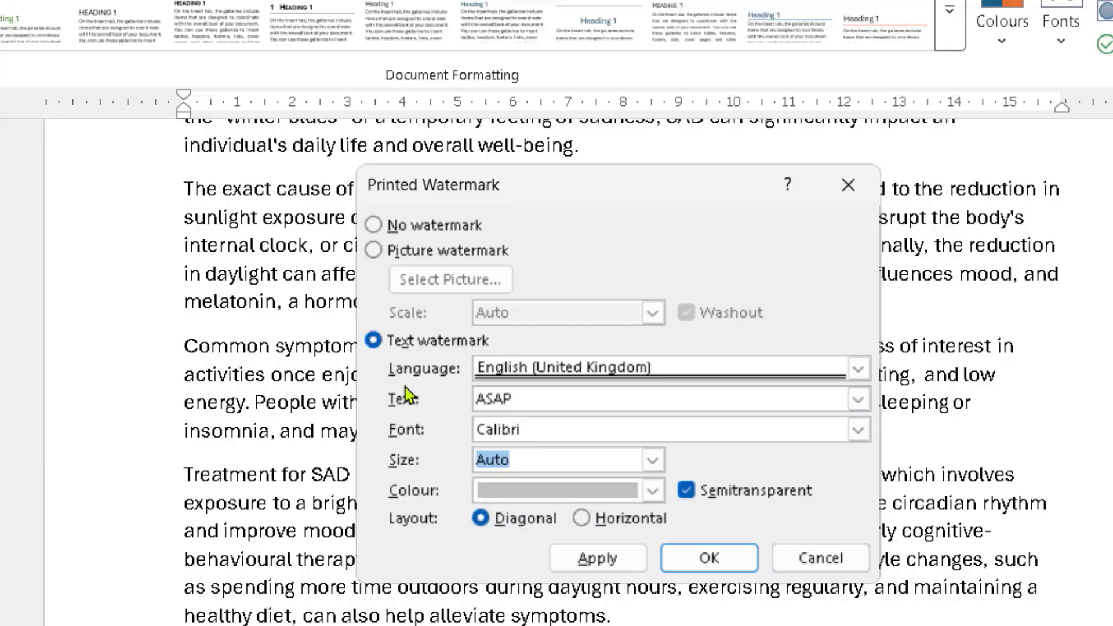
Step: Apply the Navy logo picture from the Downloads folder as the document's watermark and review it down the page
left_click(375, 253)
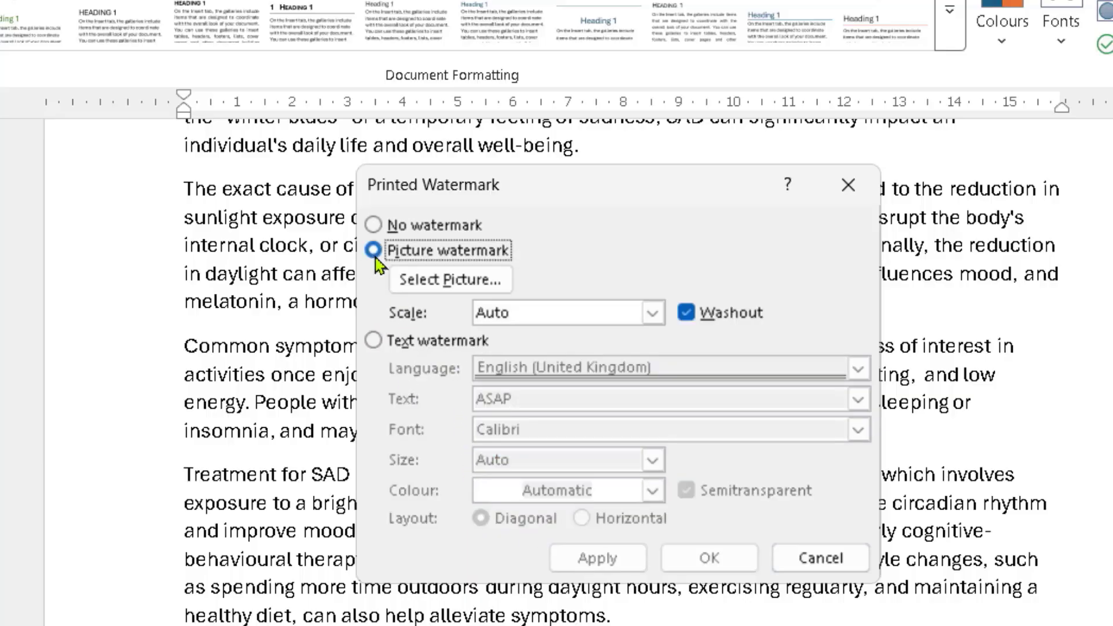
left_click(434, 285)
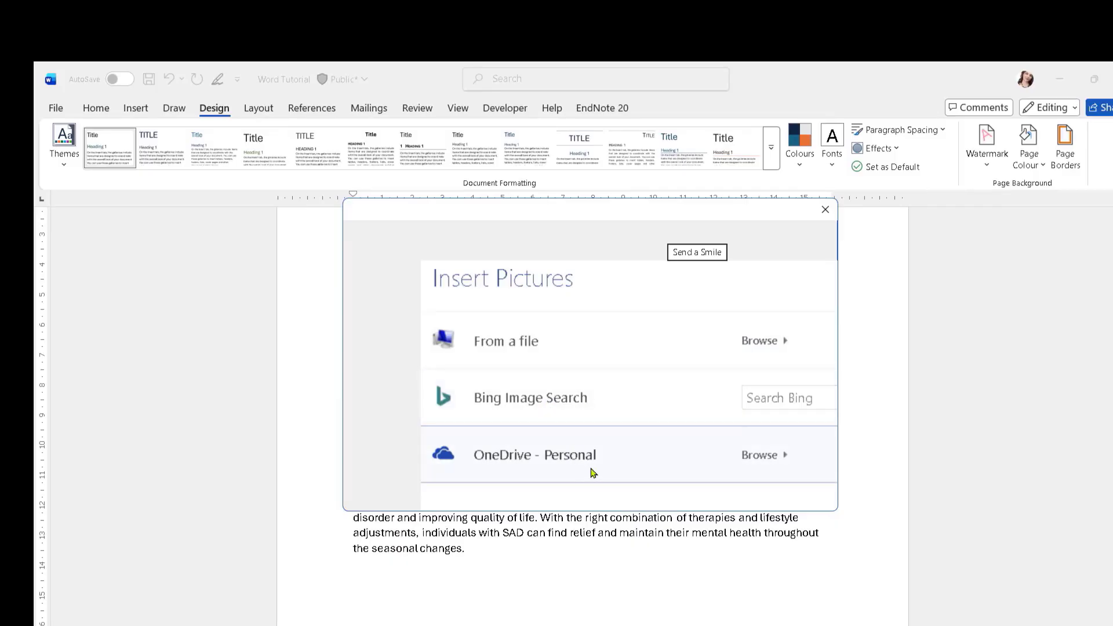
left_click(785, 346)
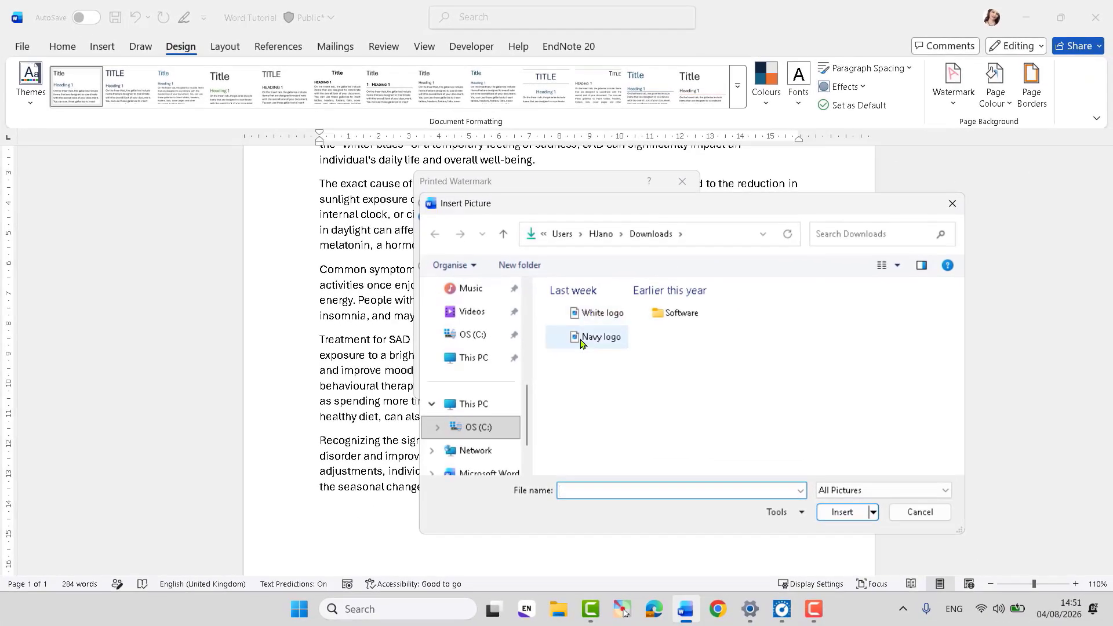
left_click(583, 339)
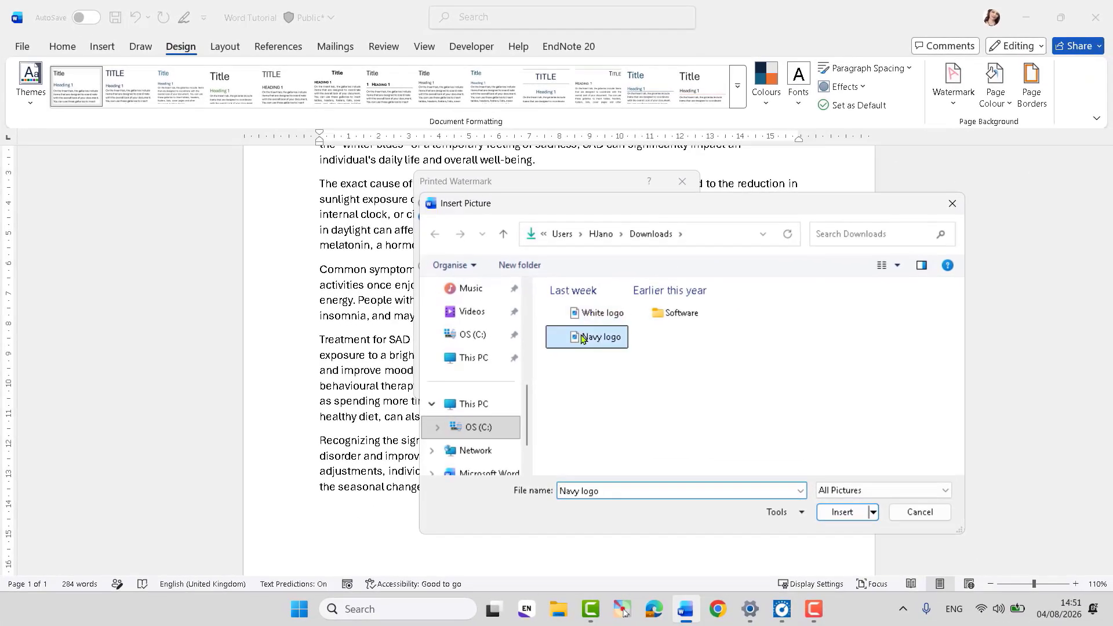
left_click(851, 513)
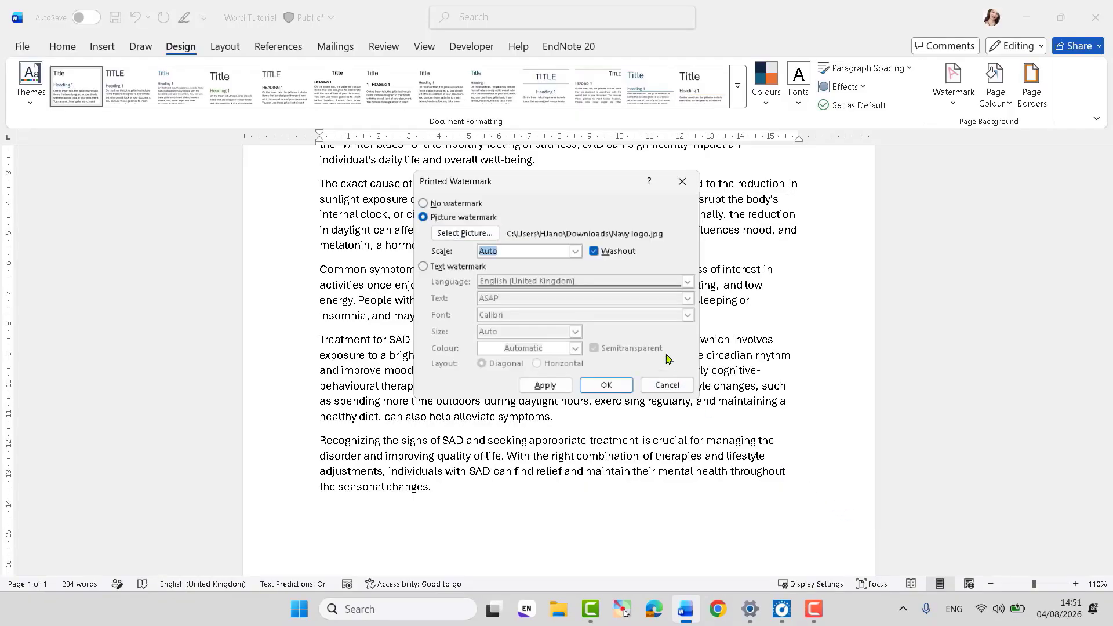
left_click(607, 385)
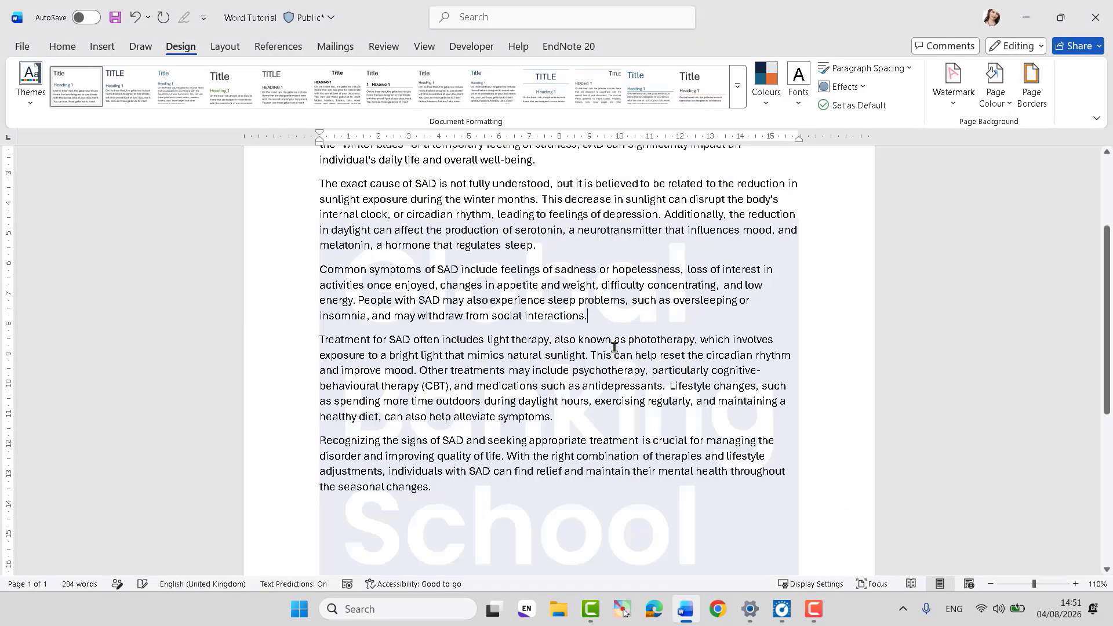
scroll(919, 418, "up", 4)
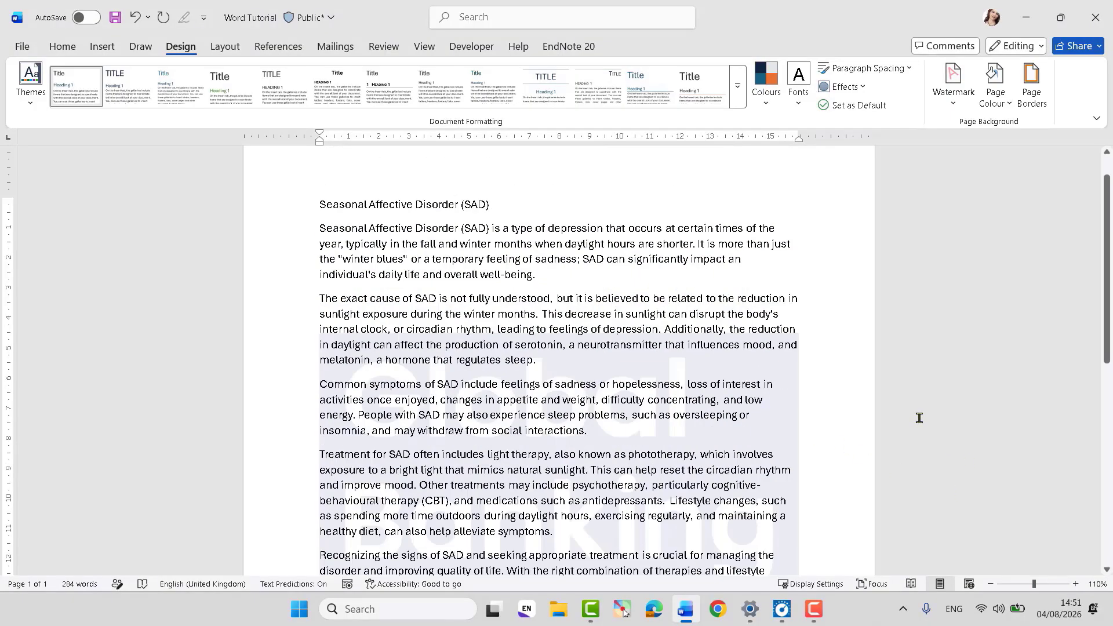
scroll(864, 394, "down", 5)
scroll(761, 364, "down", 3)
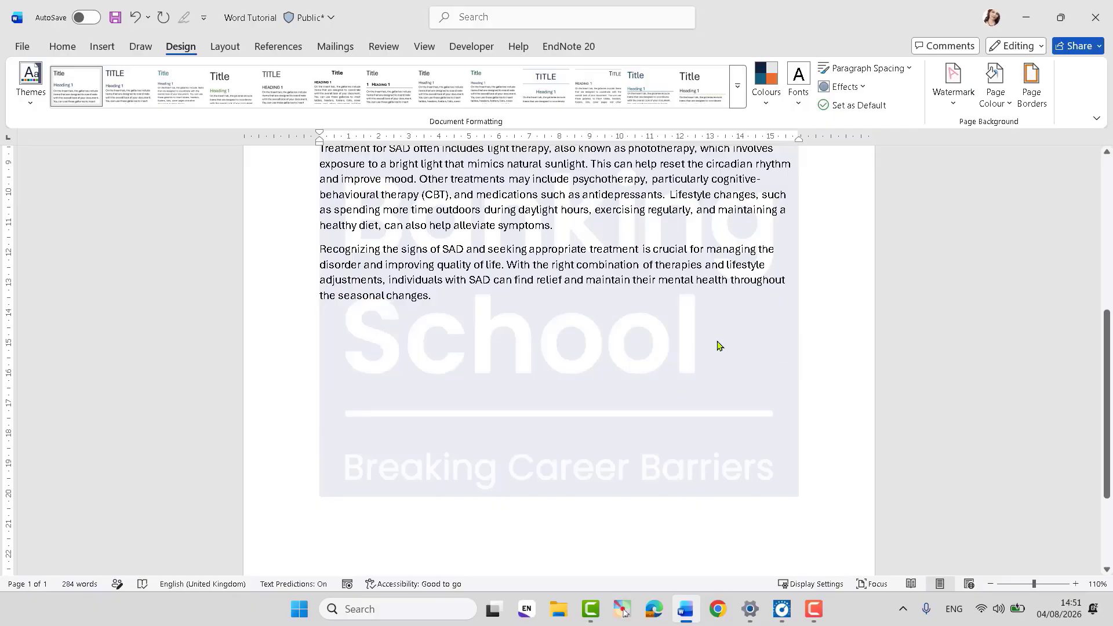
scroll(718, 346, "up", 6)
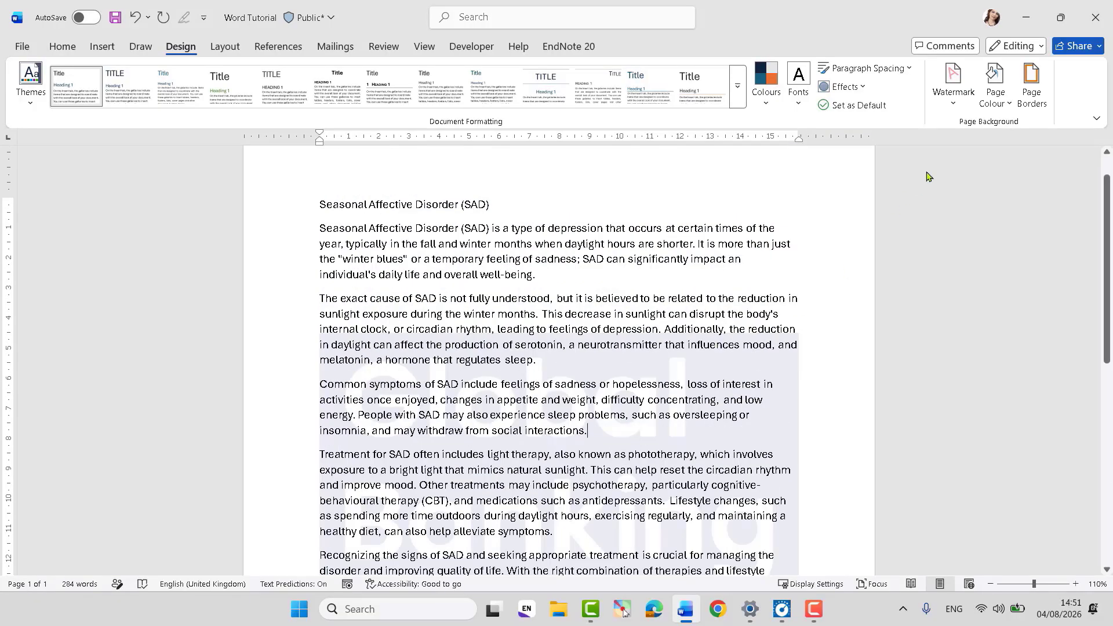
Step: Remove the logo picture watermark from the document
left_click(951, 104)
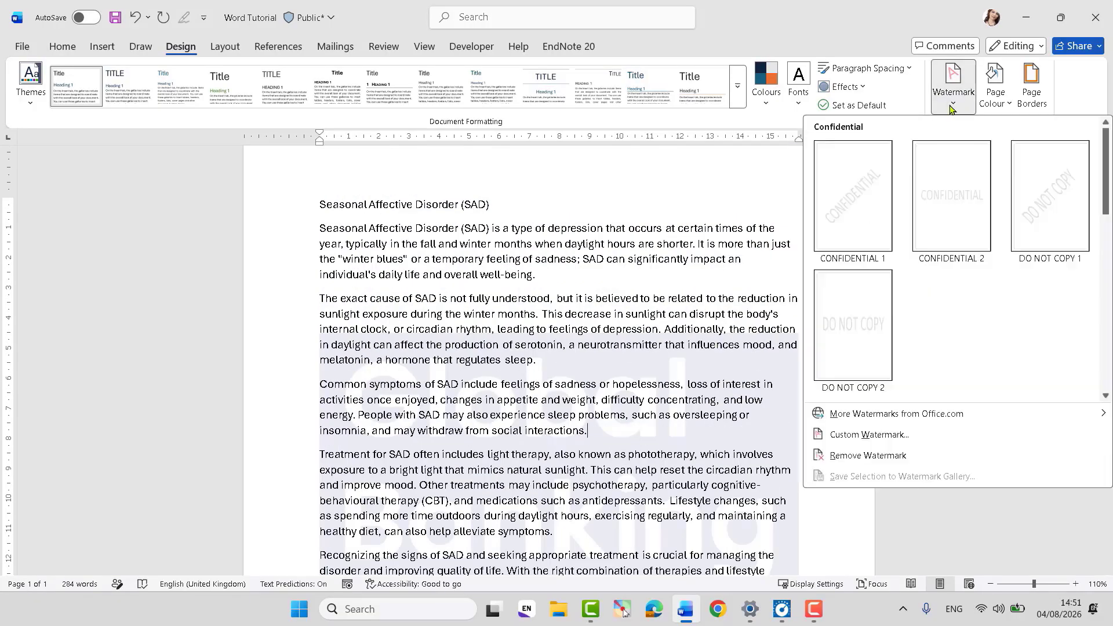
left_click(903, 454)
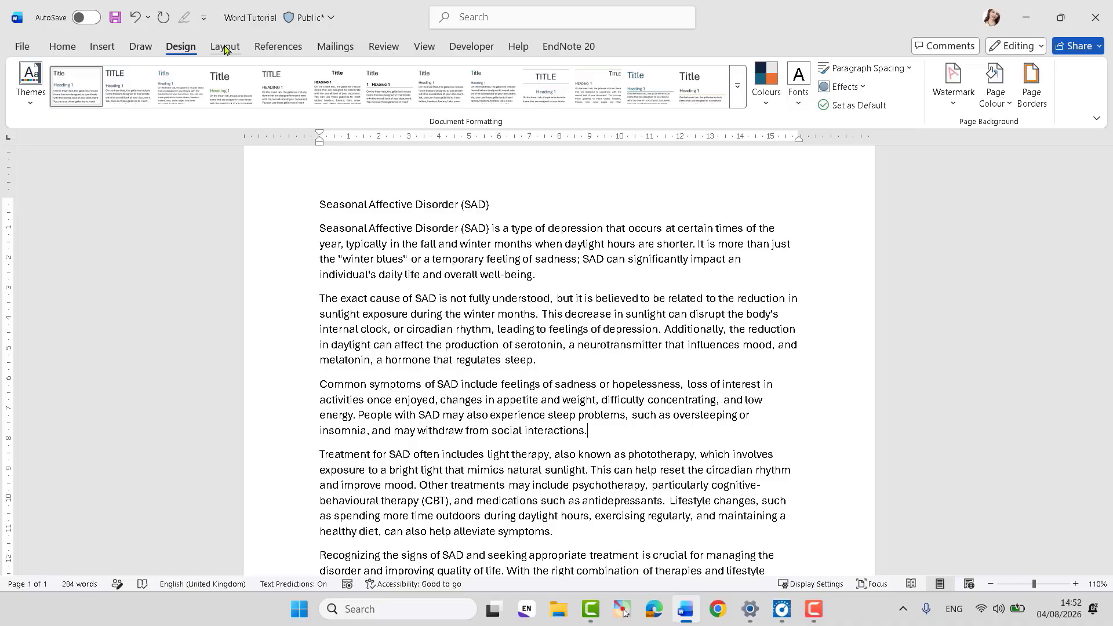
Step: Set the page orientation to Portrait and review the page layout
left_click(225, 49)
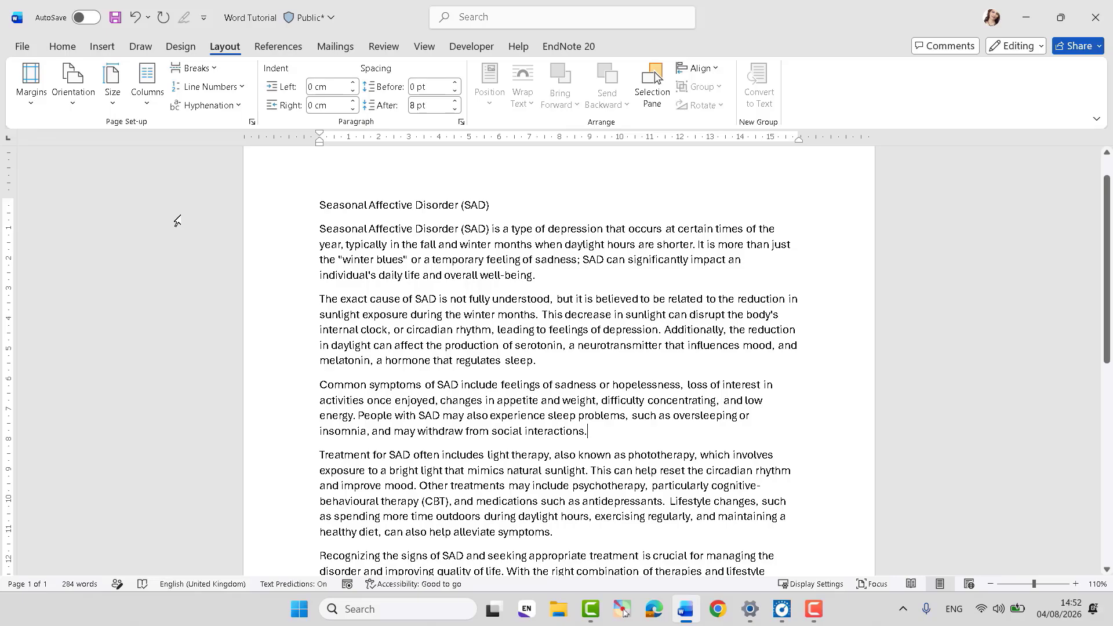
left_click(71, 105)
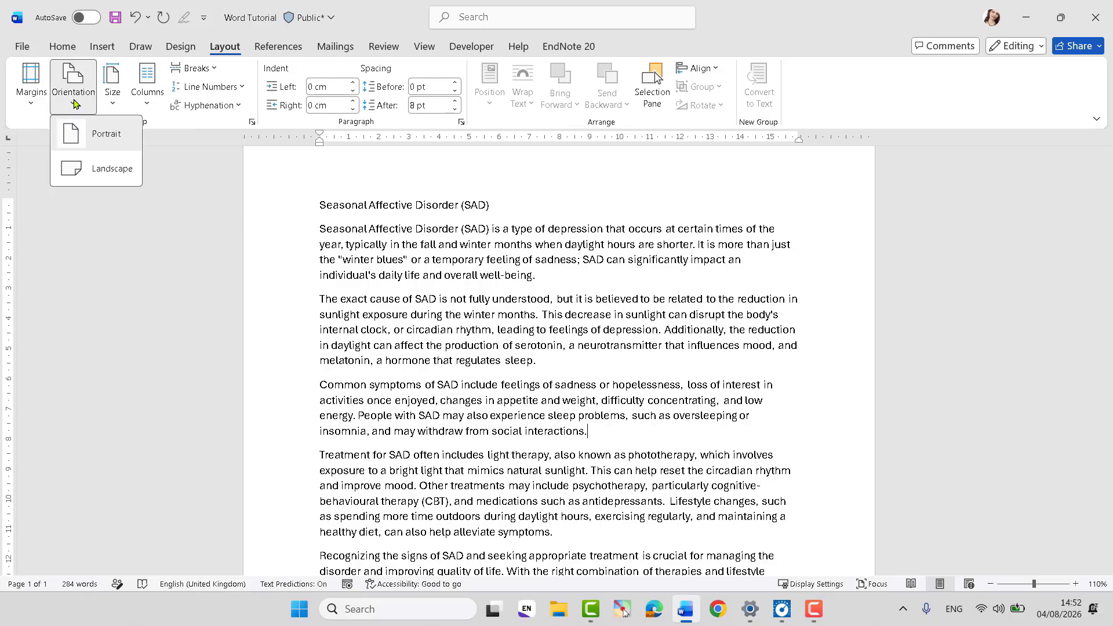
left_click(100, 134)
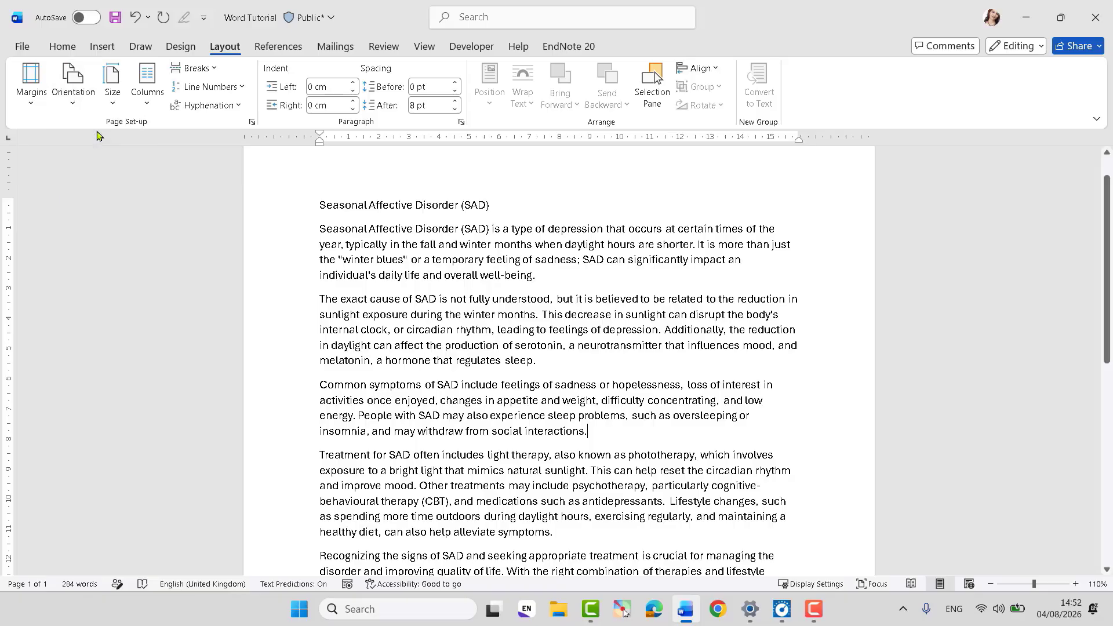
scroll(927, 273, "down", 5)
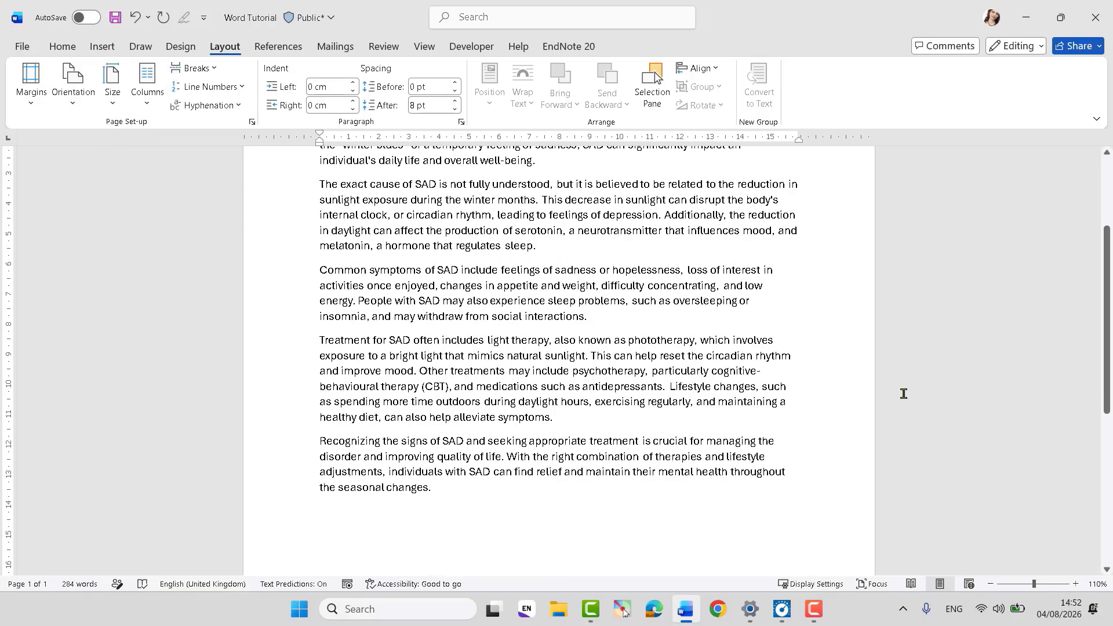
scroll(878, 441, "up", 6)
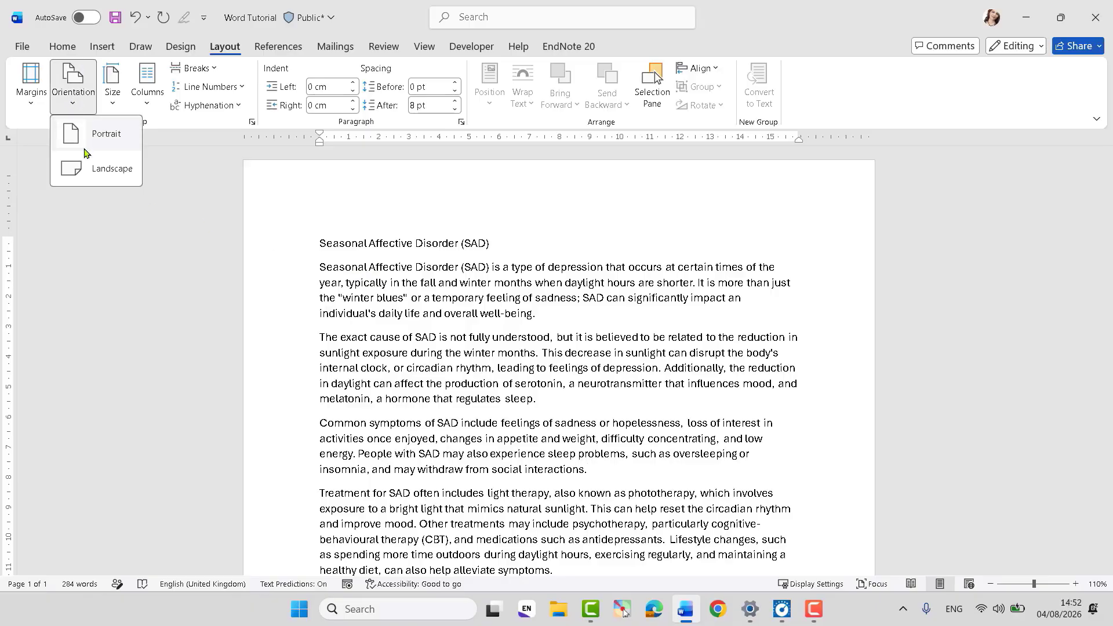
Step: Change the document's page orientation to Landscape
left_click(90, 168)
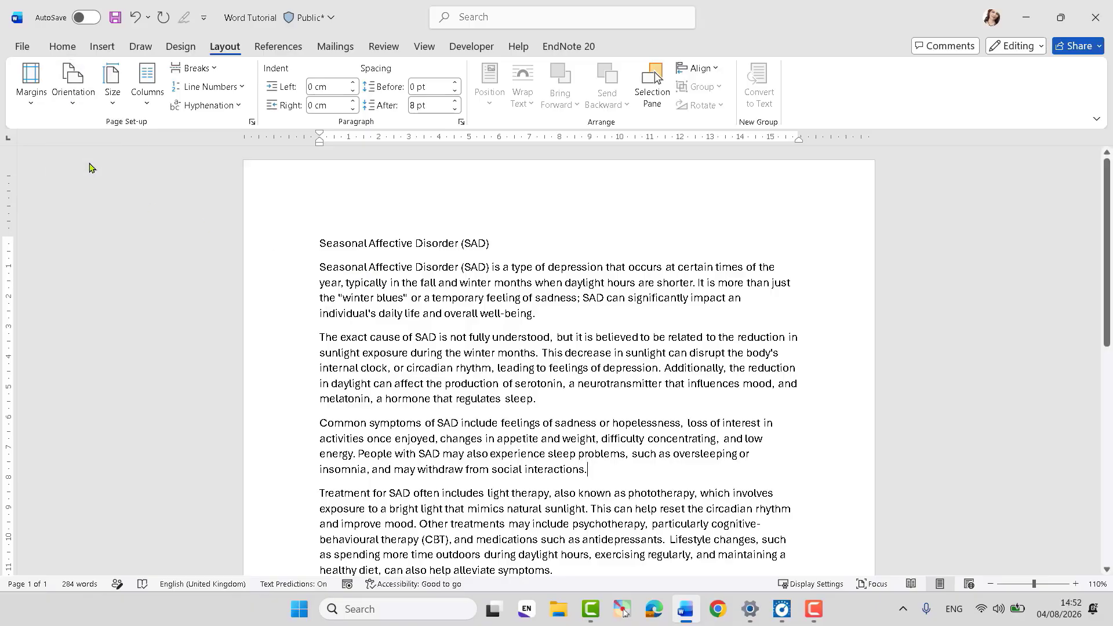
left_click(76, 100)
left_click(320, 267)
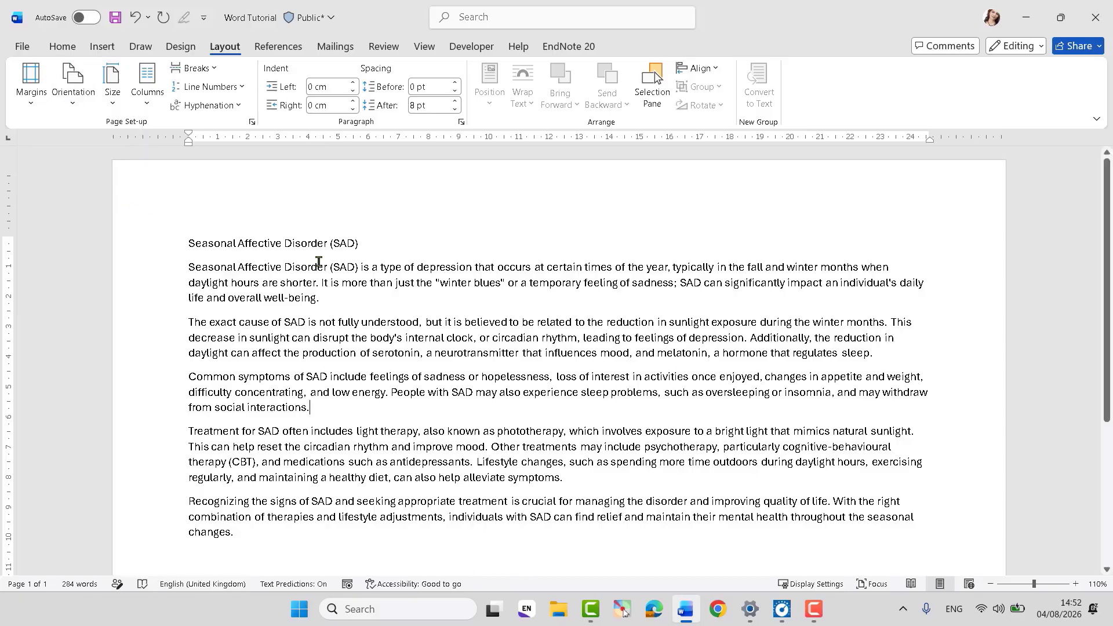
Step: Review the landscape page from top to bottom and zoom out to 40% to view the whole page
scroll(310, 263, "down", 3)
scroll(359, 310, "up", 3)
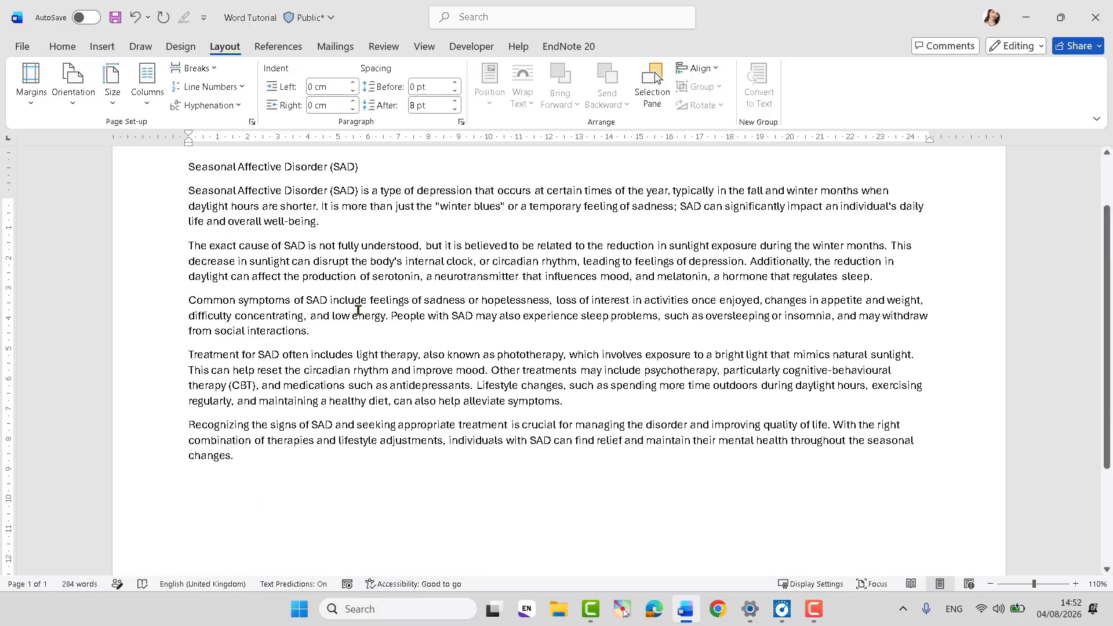
scroll(540, 378, "down", 4)
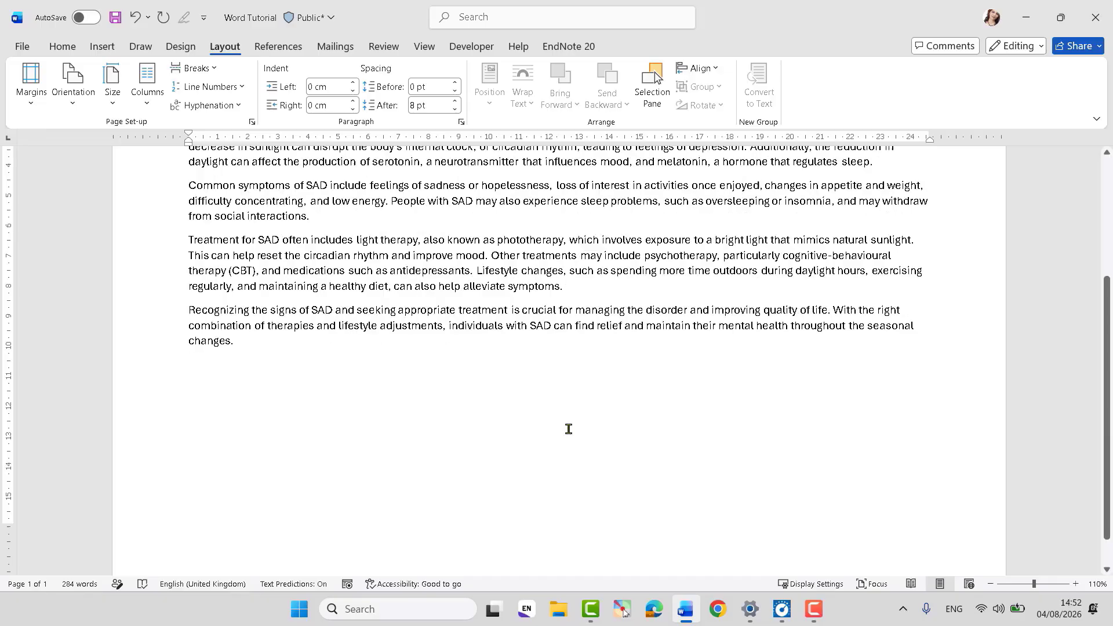
left_click_drag(1103, 322, 1107, 225)
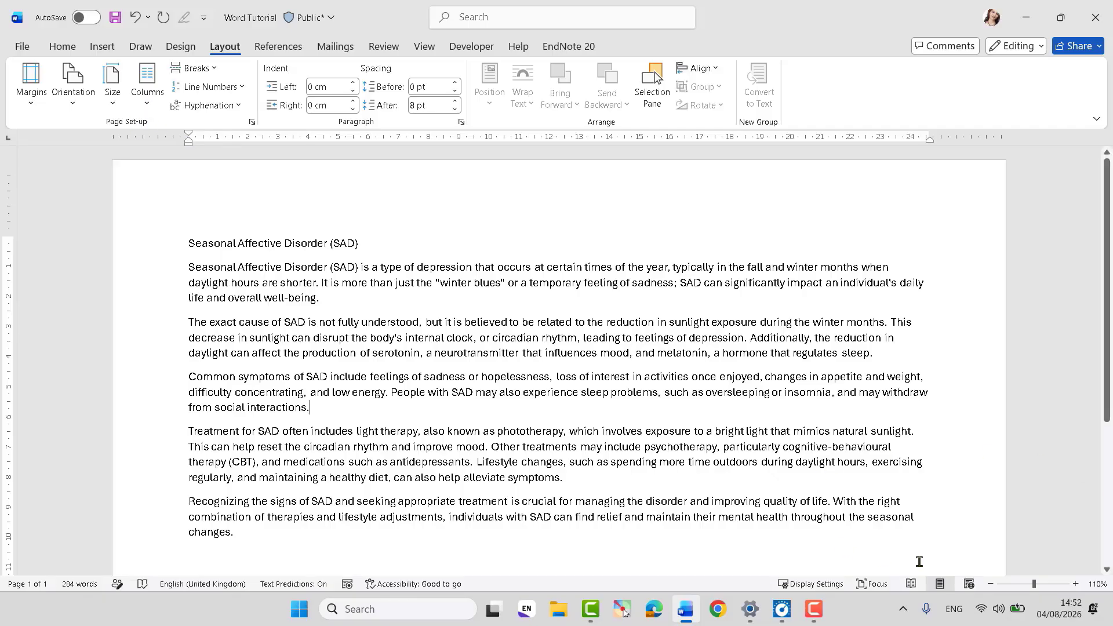
left_click(990, 584)
left_click(991, 584)
left_click(991, 584)
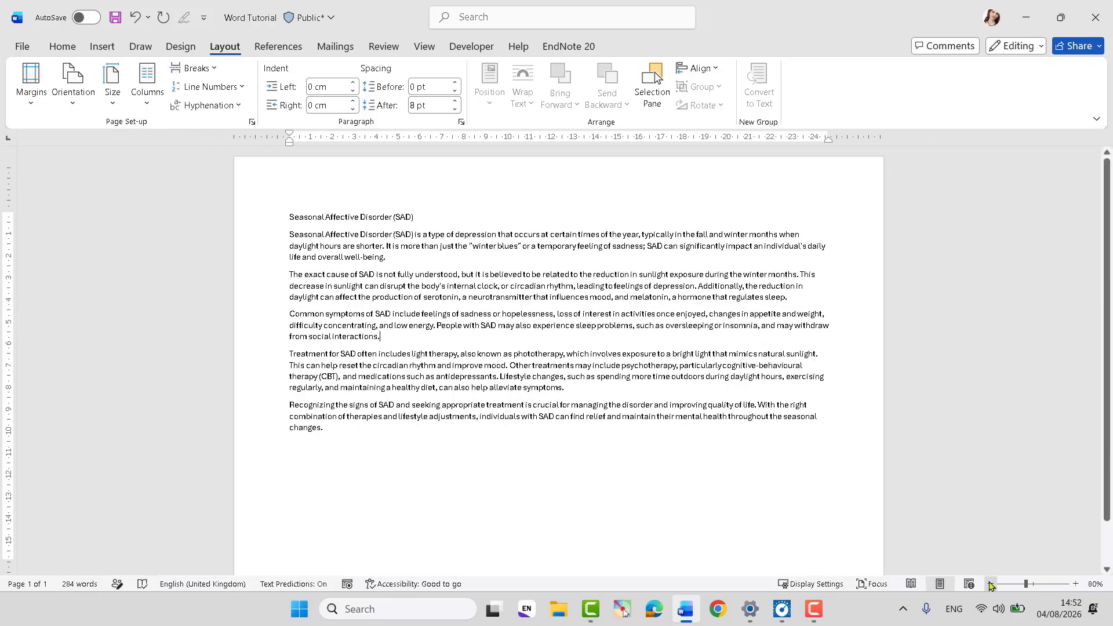
left_click(990, 584)
left_click(990, 583)
left_click(990, 584)
left_click(990, 584)
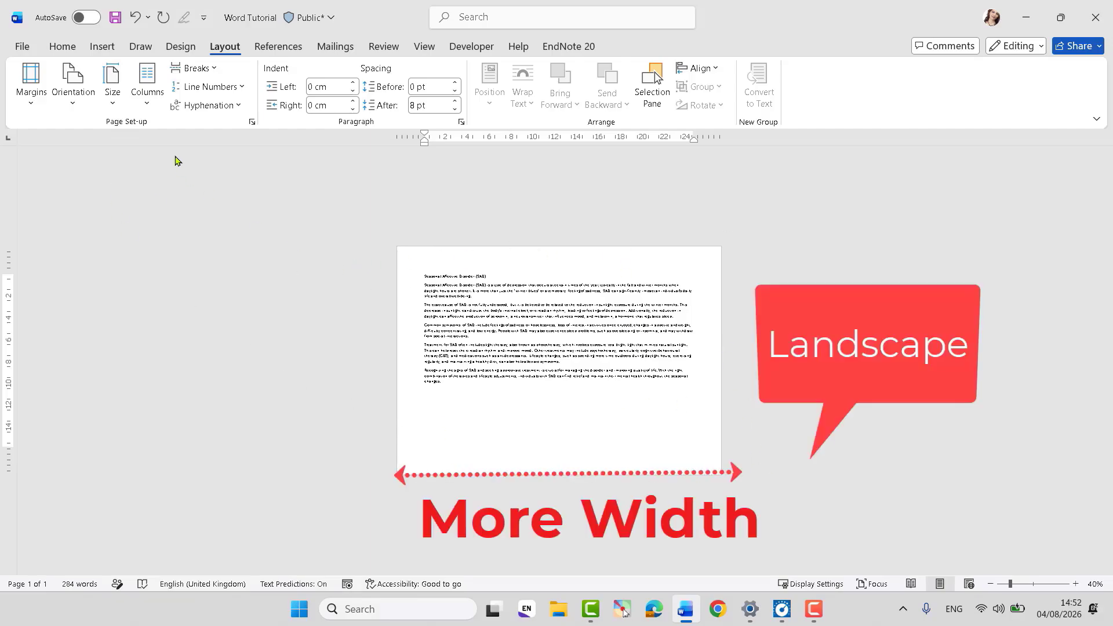
Step: Switch the page orientation to Portrait and back to Landscape to compare the two layouts
left_click(75, 106)
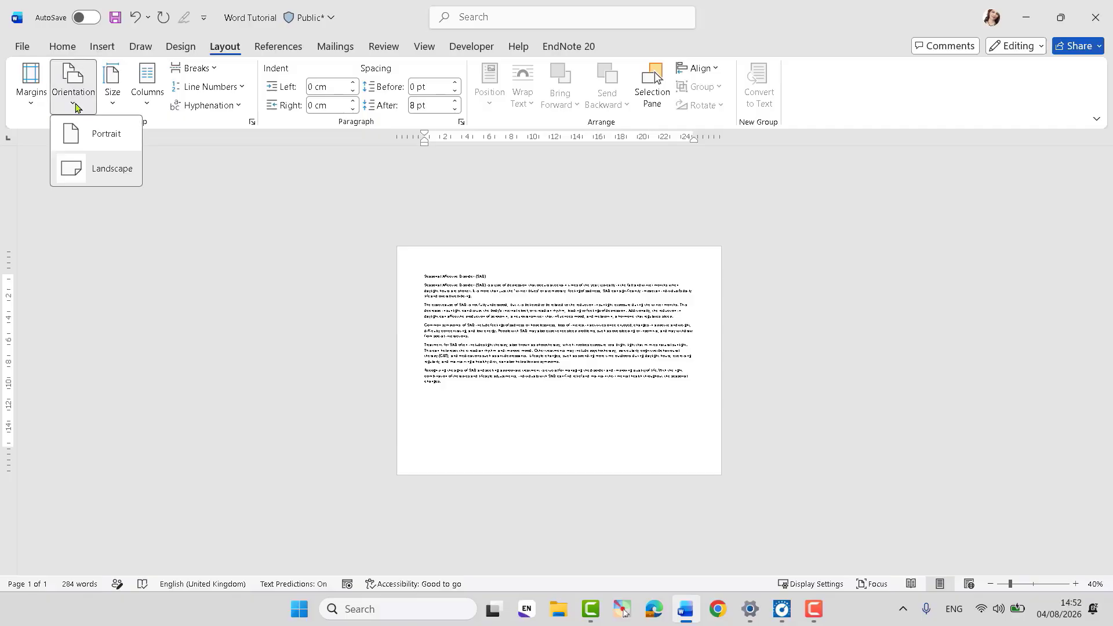
left_click(93, 131)
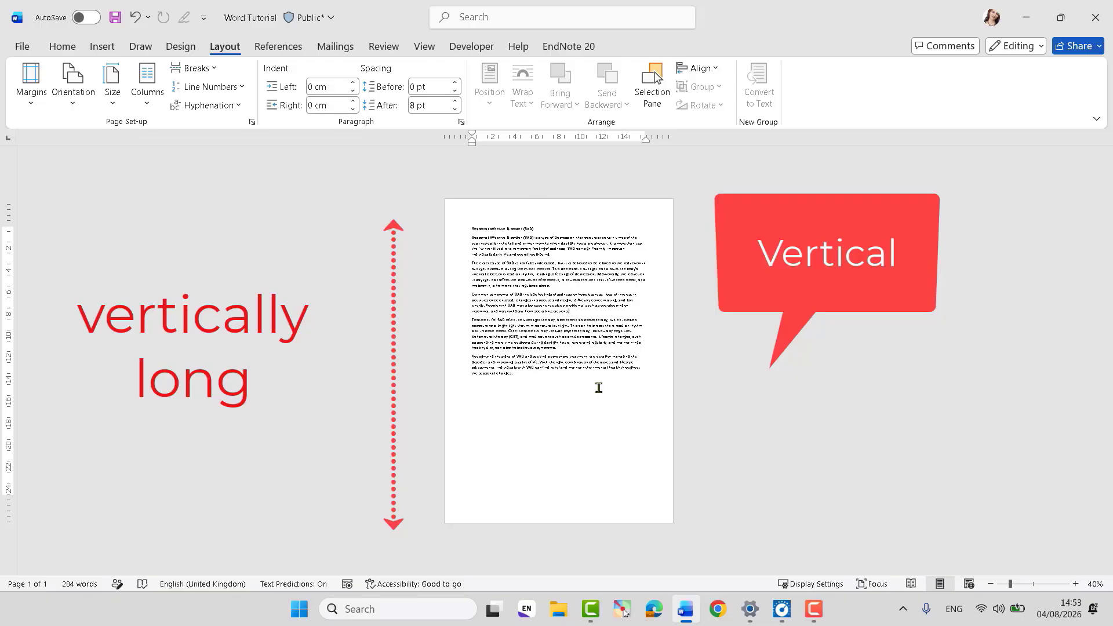
left_click(70, 103)
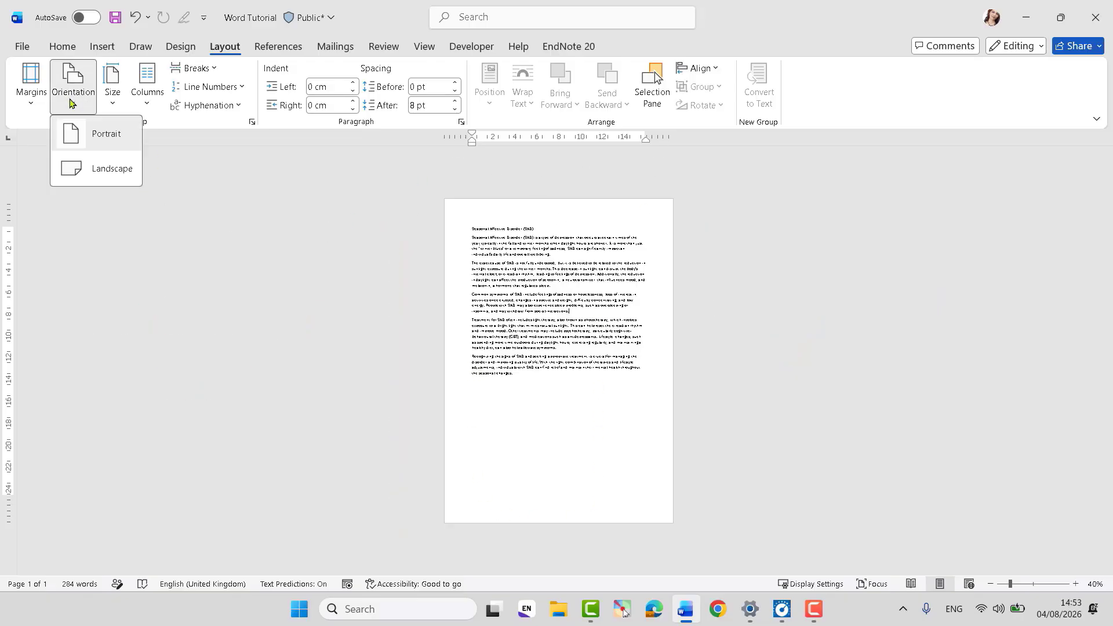
left_click(96, 176)
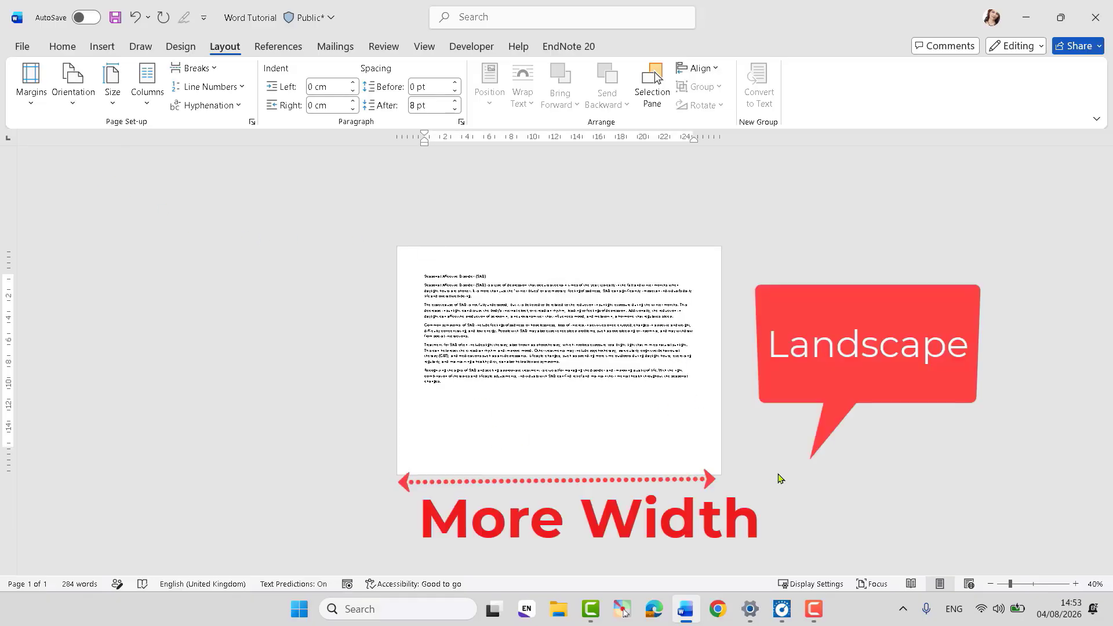
Step: Set the document's page orientation to Portrait
left_click(109, 98)
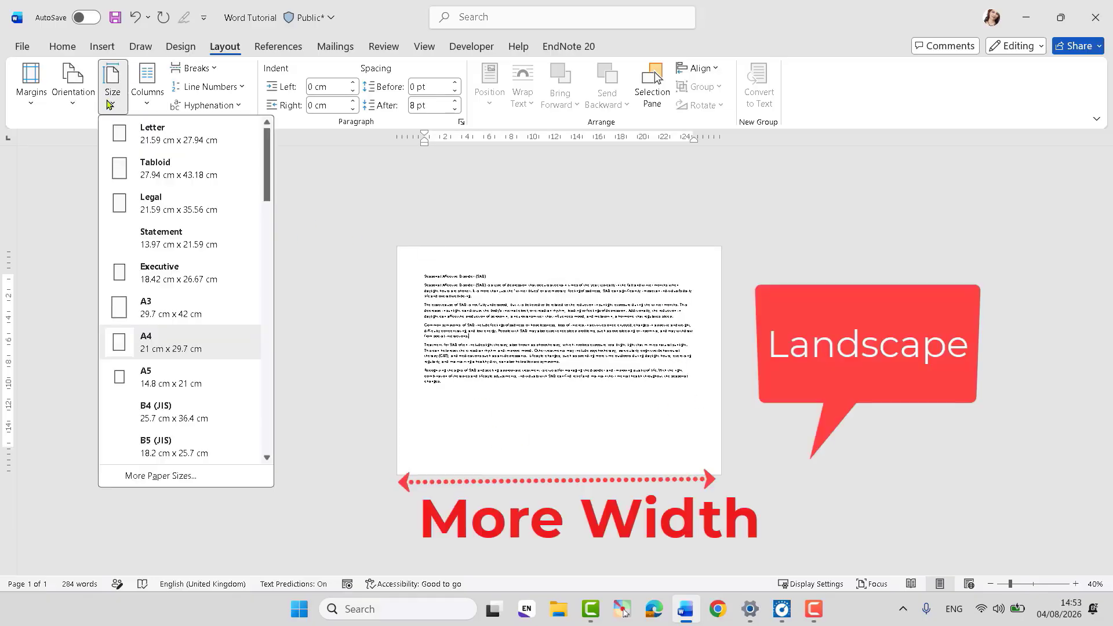
left_click(80, 104)
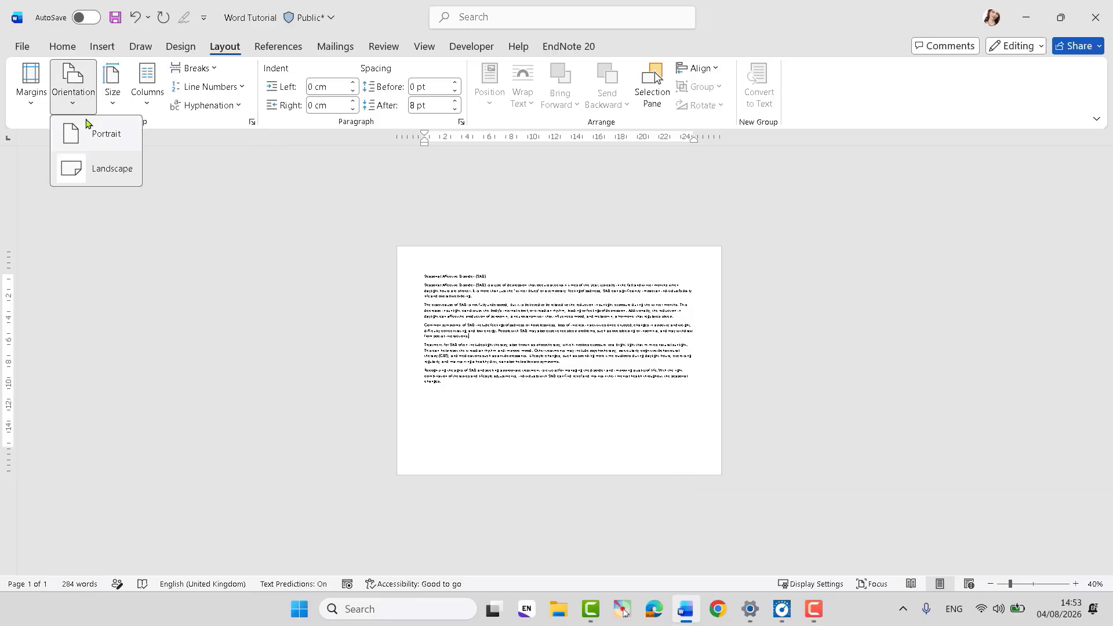
left_click(92, 132)
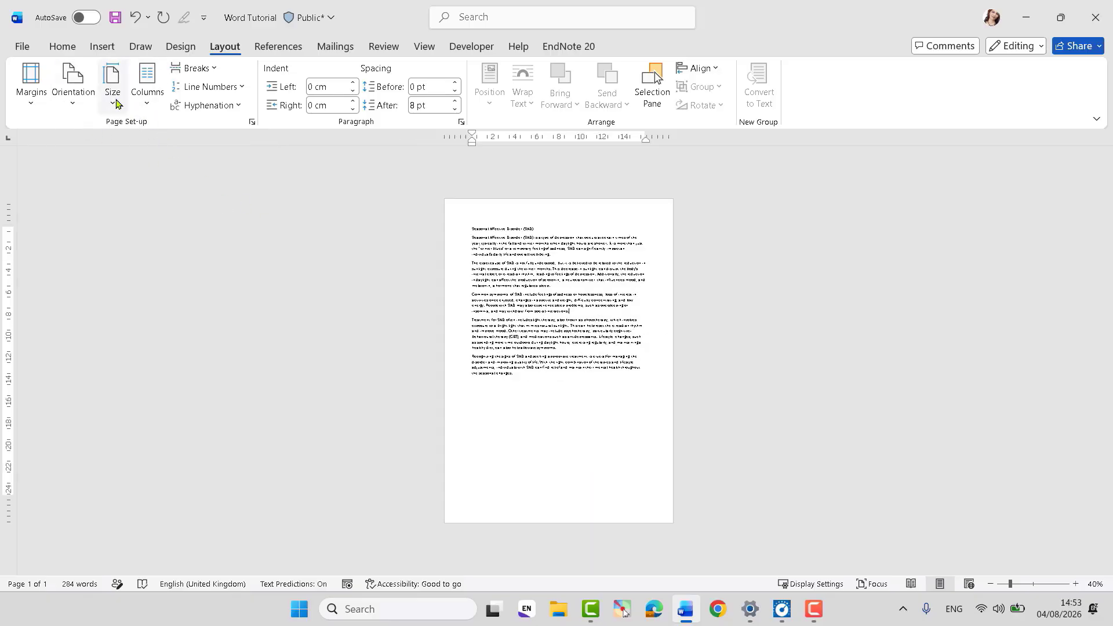
Step: Examine the list of available paper sizes for the document
left_click(113, 104)
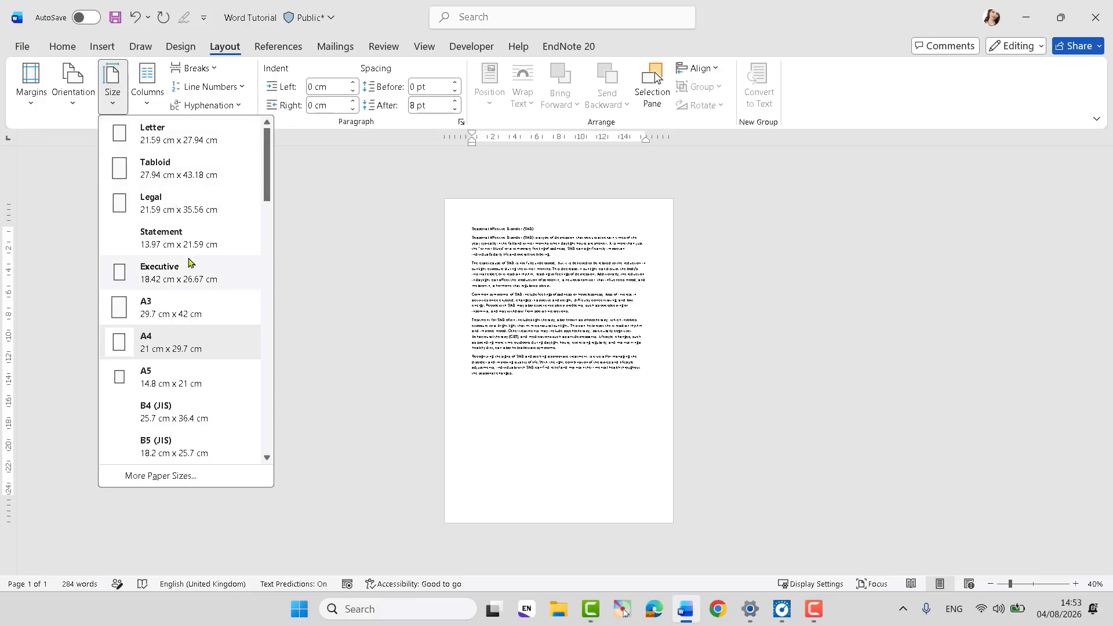
scroll(183, 345, "down", 5)
scroll(168, 415, "down", 5)
scroll(167, 410, "up", 5)
scroll(165, 400, "up", 3)
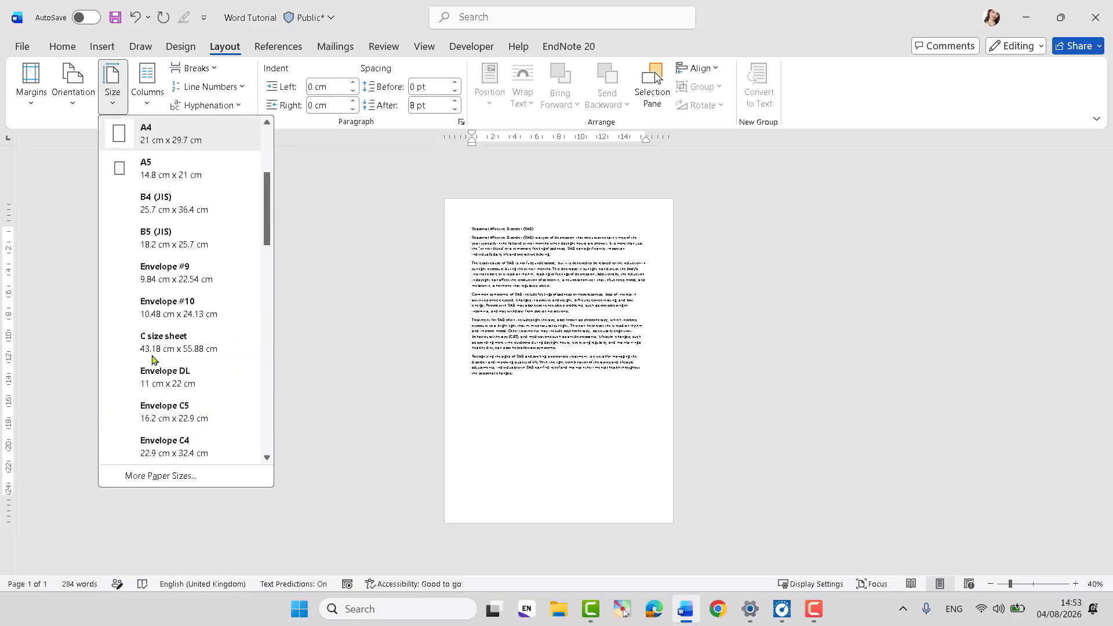
scroll(186, 371, "down", 2)
scroll(219, 330, "up", 4)
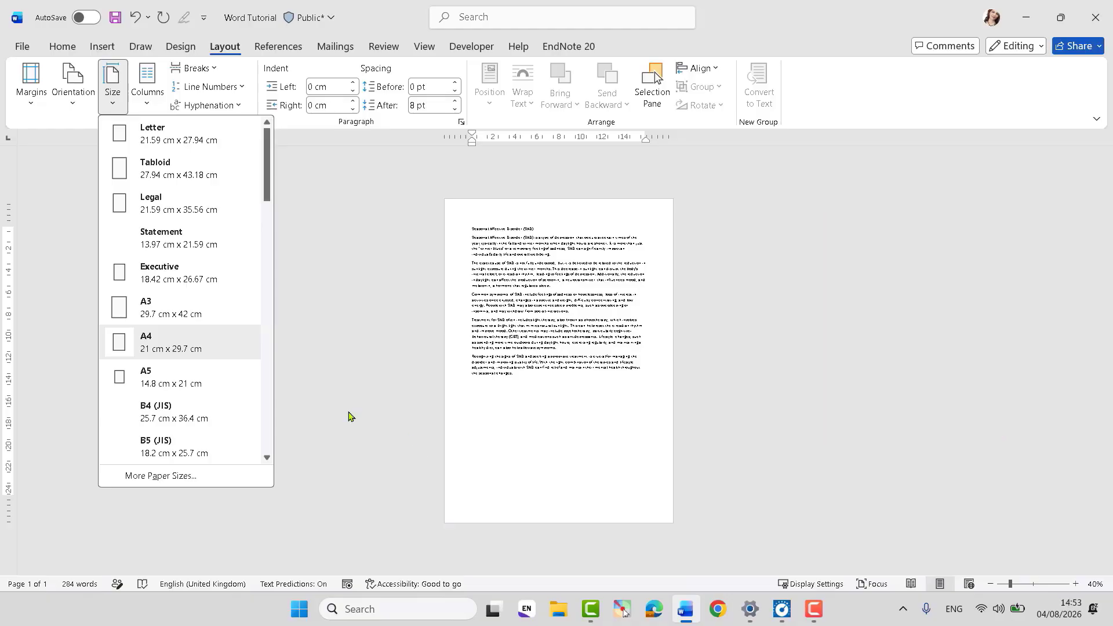
Step: Change the paper size to A3 and return it to A4
left_click(146, 305)
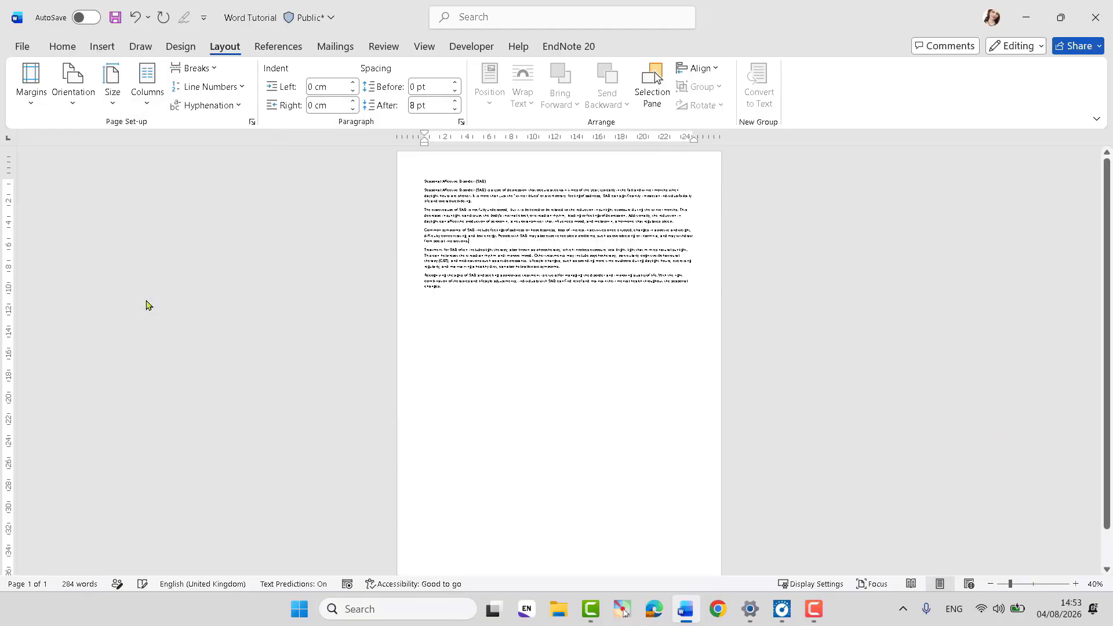
left_click(109, 108)
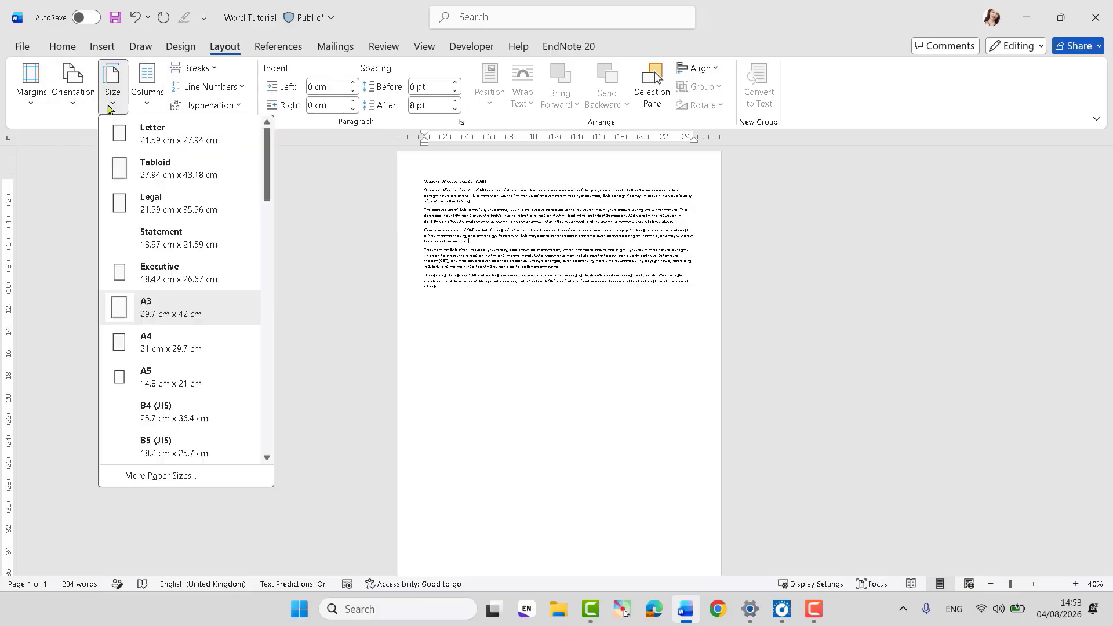
left_click(172, 346)
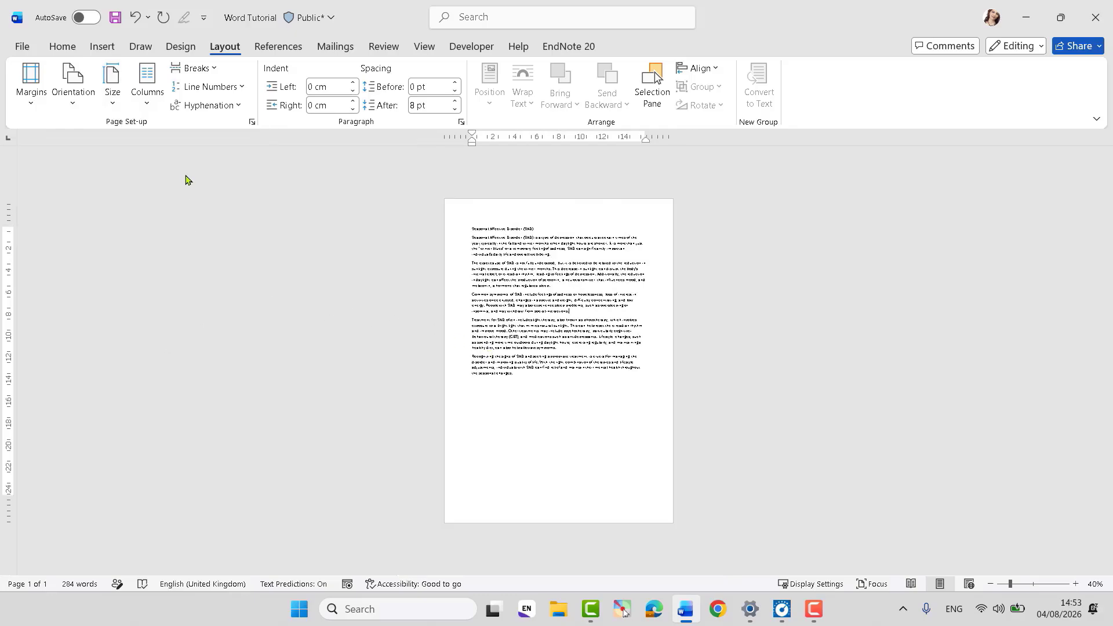
Step: Zoom the document to 120% and bring the opening paragraphs into view
left_click(1075, 584)
left_click(1075, 584)
left_click(1076, 583)
left_click(1075, 584)
left_click(1075, 584)
left_click(1075, 583)
left_click(1073, 584)
left_click(1071, 584)
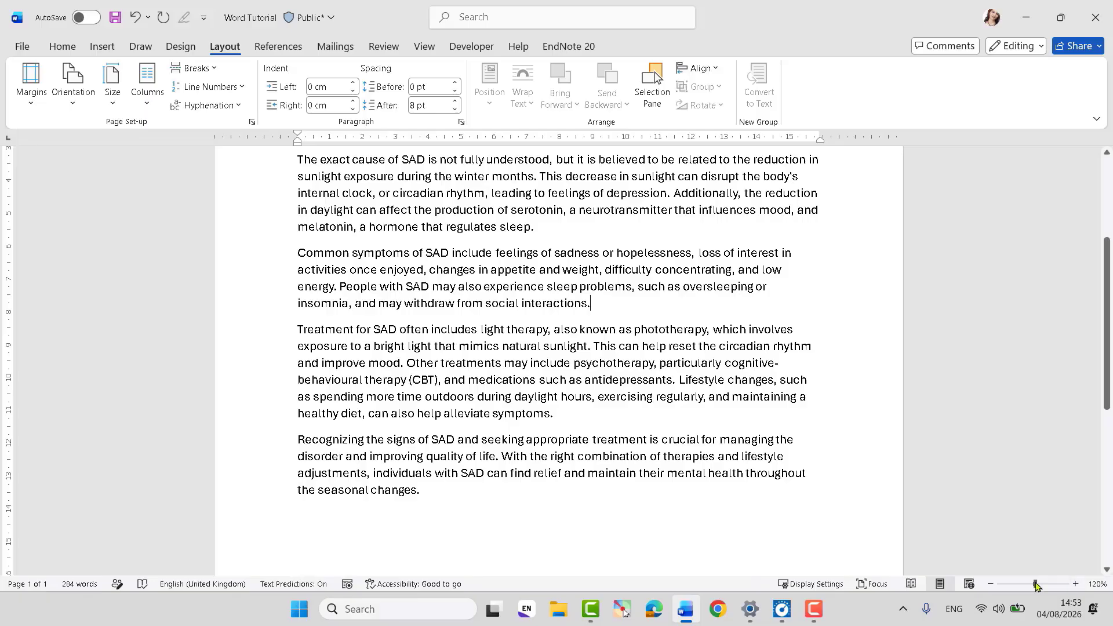
left_click(992, 584)
left_click(993, 583)
left_click(993, 584)
left_click(993, 584)
left_click(993, 583)
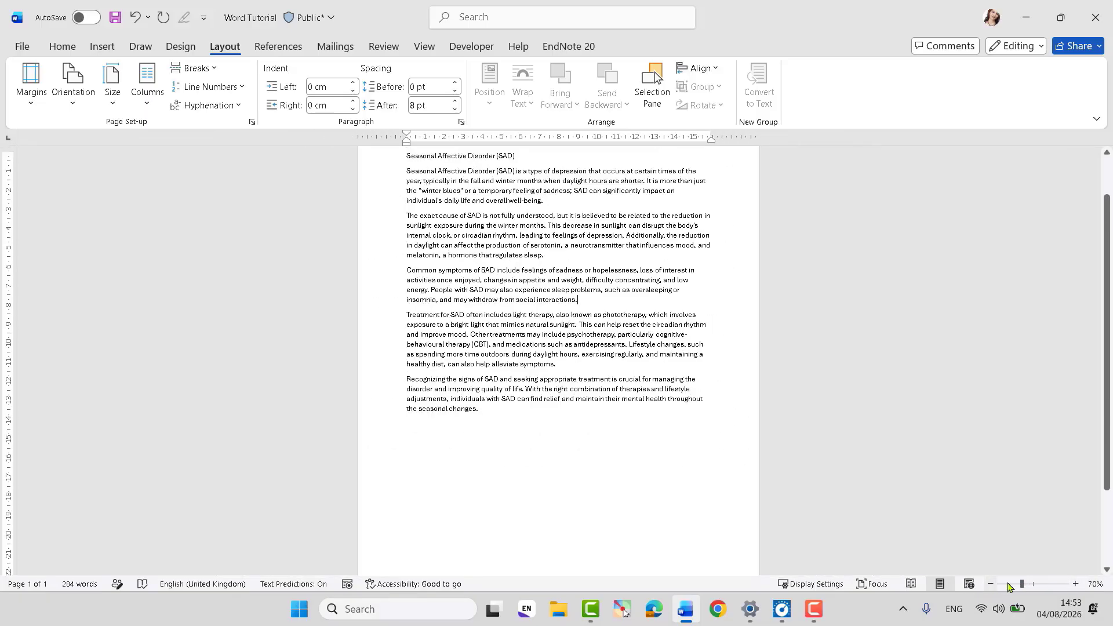
left_click(1076, 584)
left_click(1075, 584)
left_click(1076, 584)
left_click(1076, 584)
left_click(1076, 584)
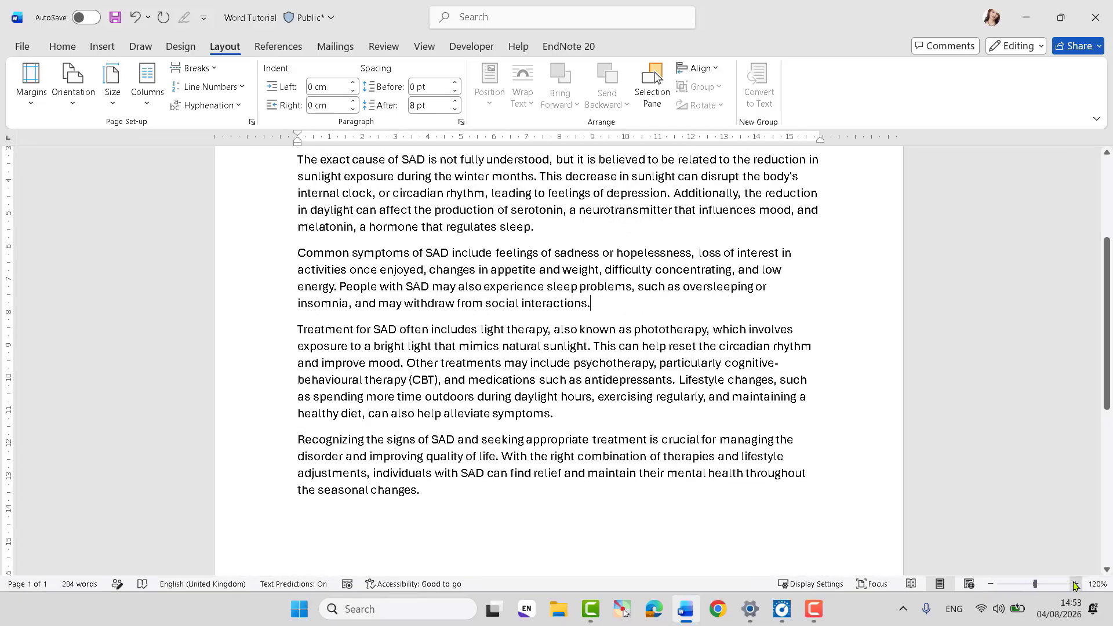
scroll(374, 318, "up", 5)
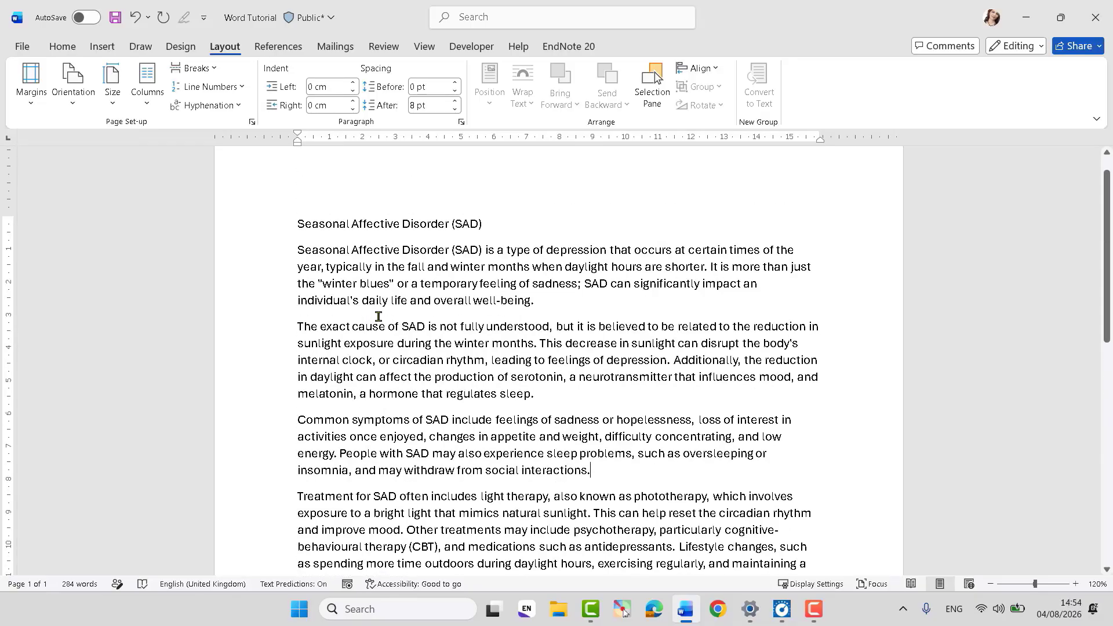
scroll(323, 376, "down", 1)
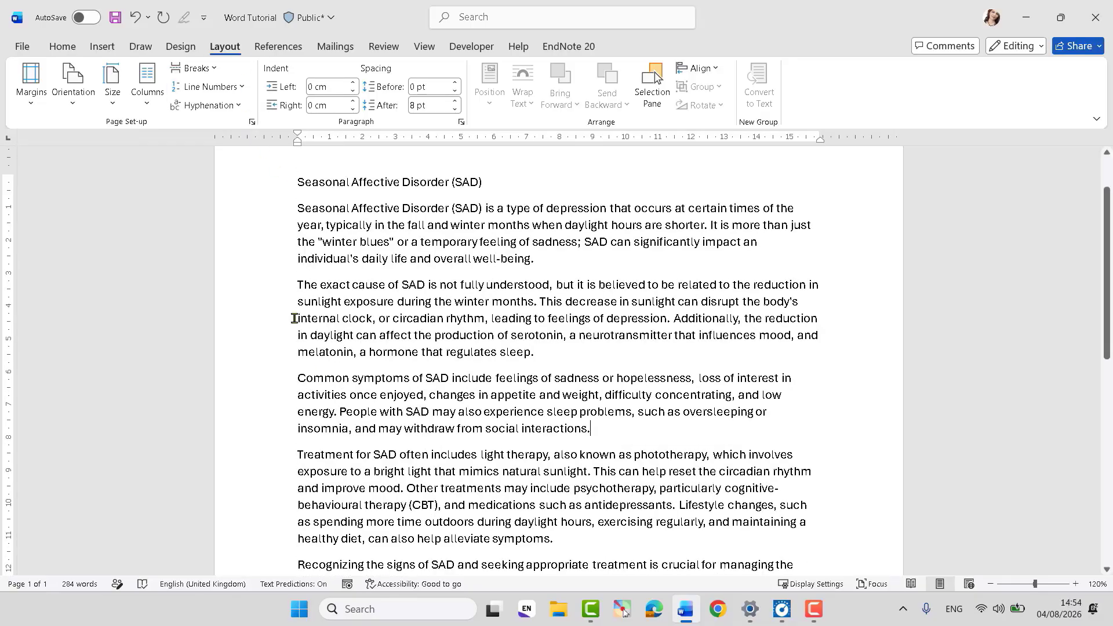
Step: Select the entire document text and apply Continuous line numbers
left_click_drag(298, 285, 541, 353)
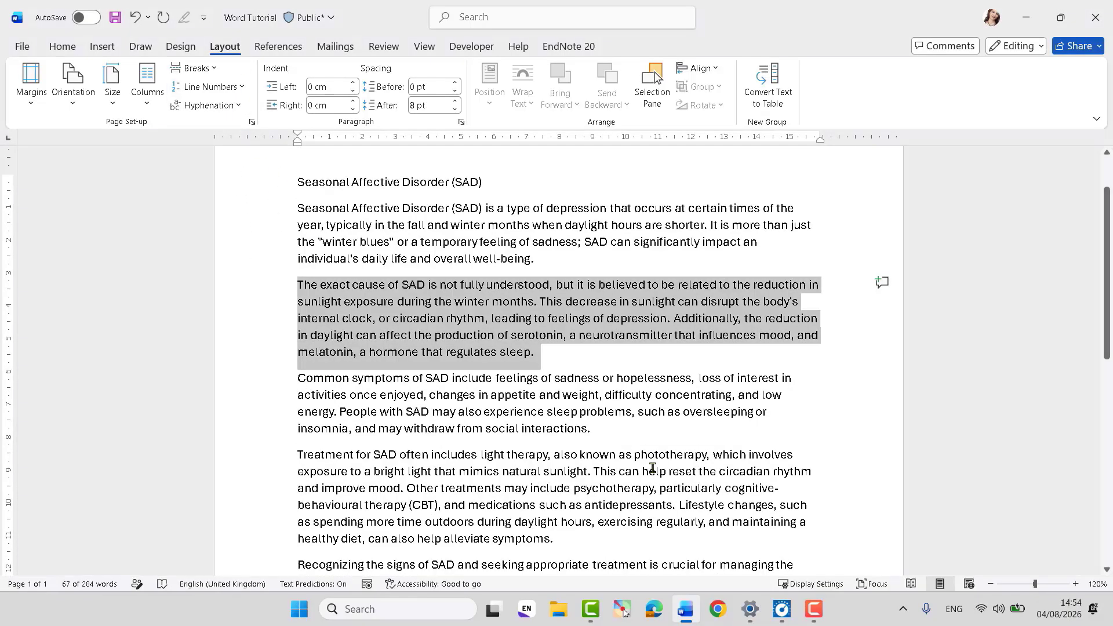
left_click(495, 395)
key("ctrl+a")
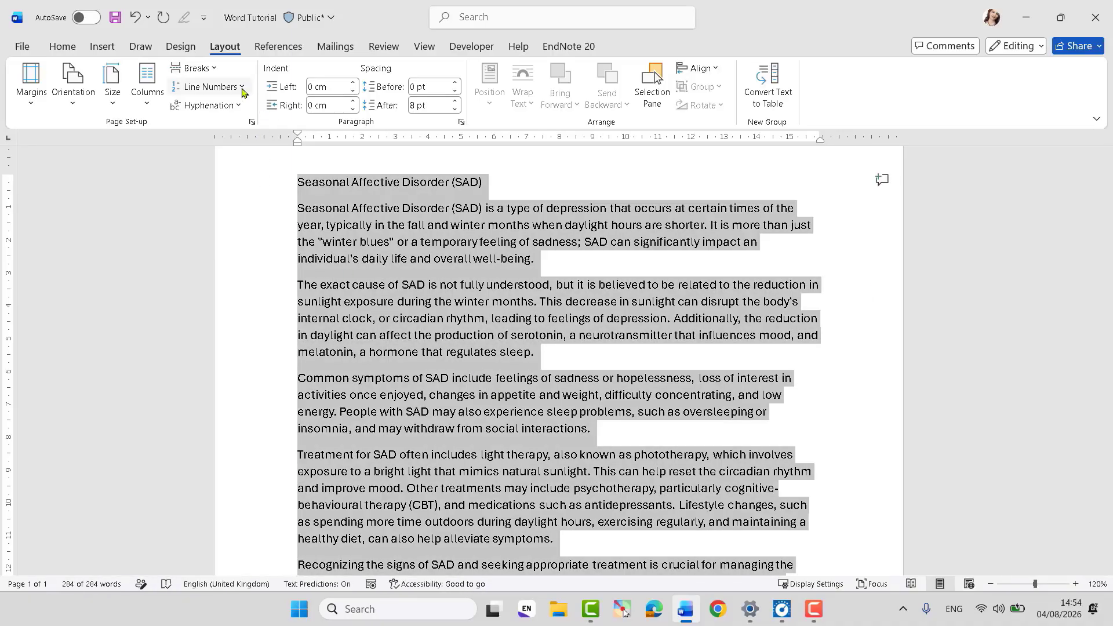
left_click(211, 88)
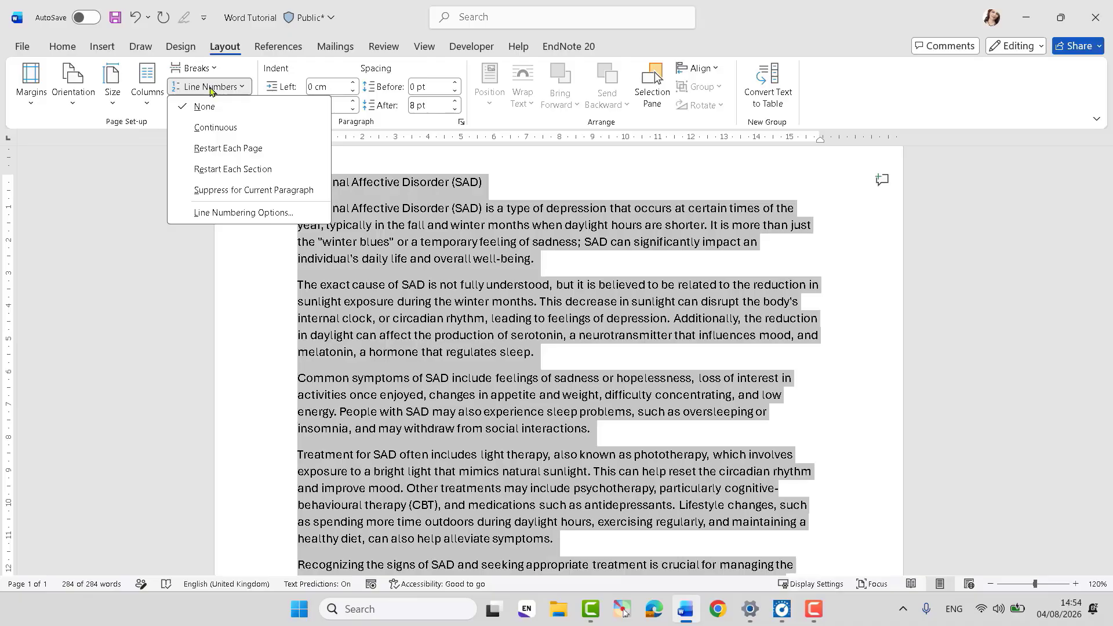
left_click(236, 129)
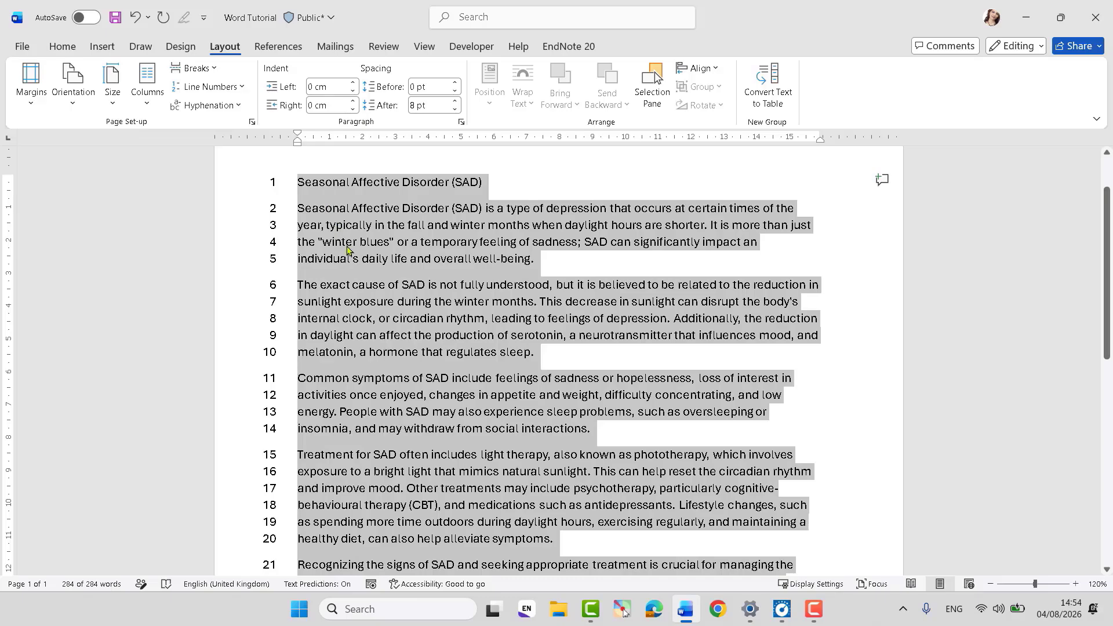
Step: Delete the empty numbered paragraph after the last line of the document
scroll(372, 273, "down", 3)
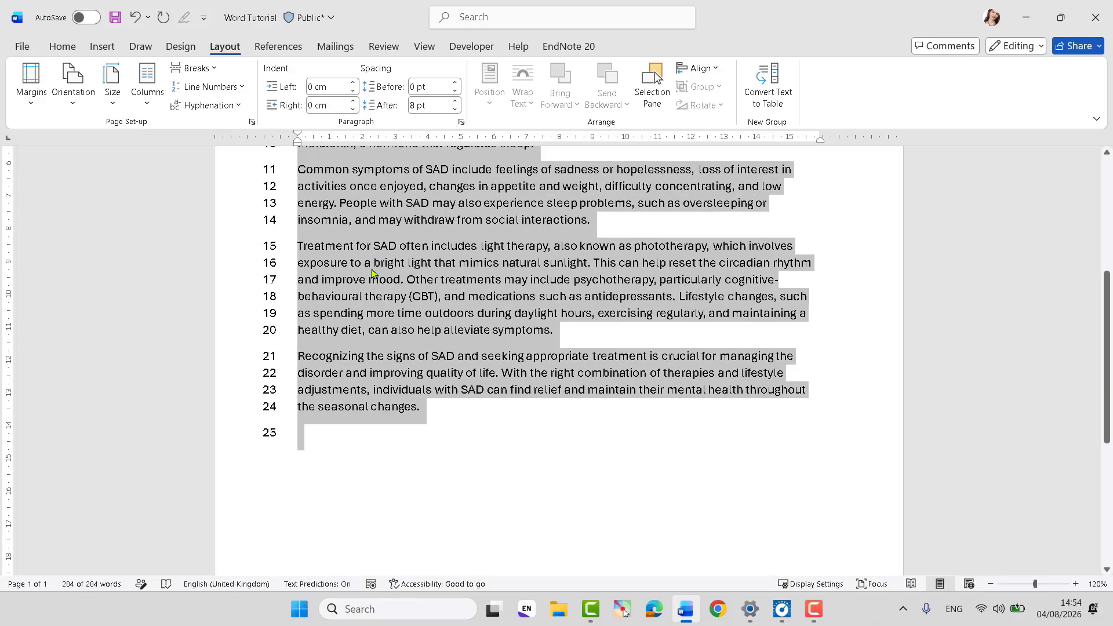
left_click(318, 443)
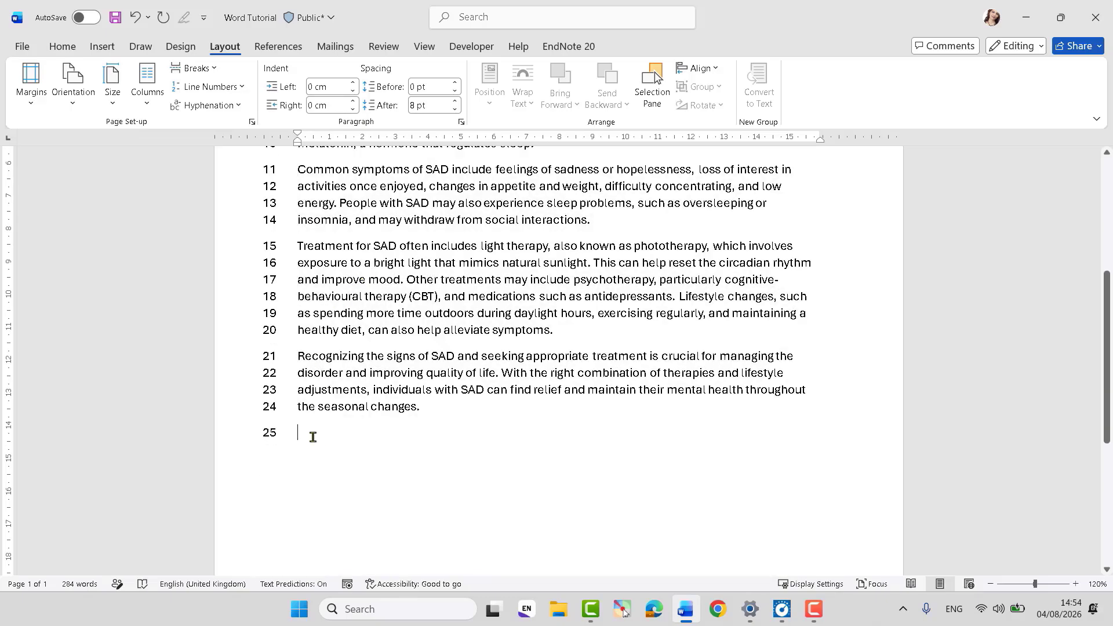
key("BackSpace")
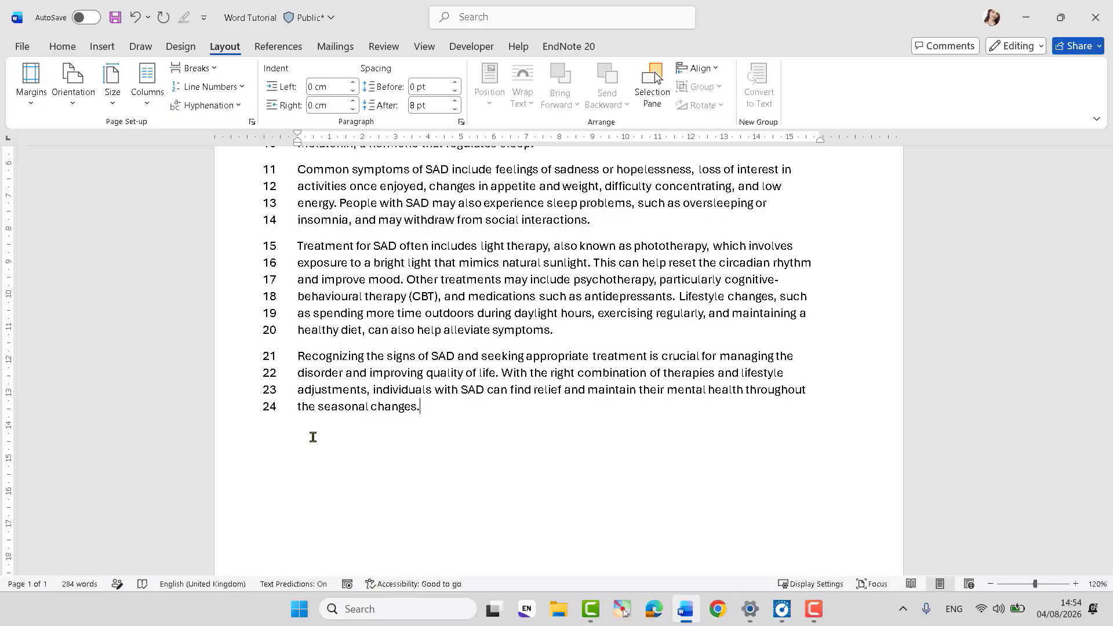
Step: Review the line numbering down the page and select the phrase "Lifestyle changes" on line 18
scroll(313, 437, "up", 4)
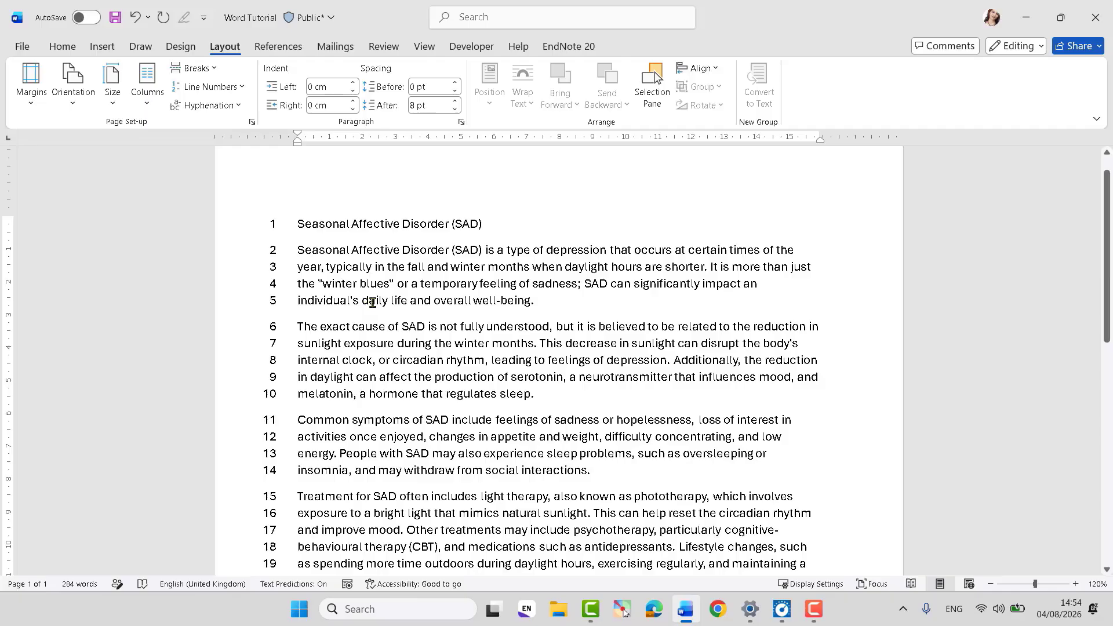
scroll(373, 302, "down", 4)
scroll(456, 497, "up", 1)
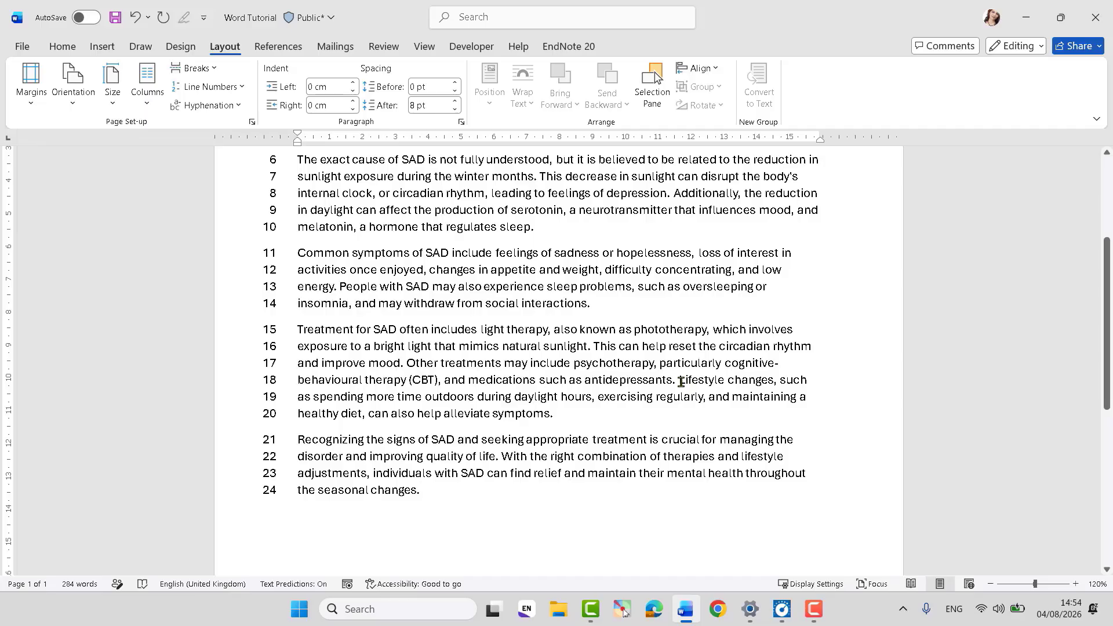
left_click_drag(681, 381, 756, 373)
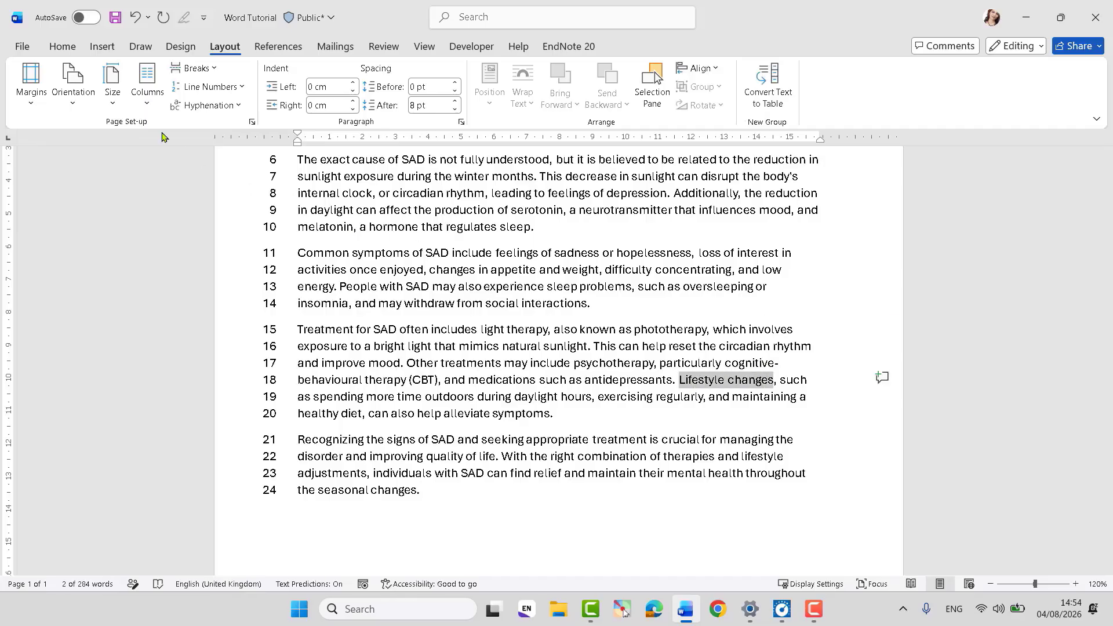
left_click(62, 46)
left_click(83, 97)
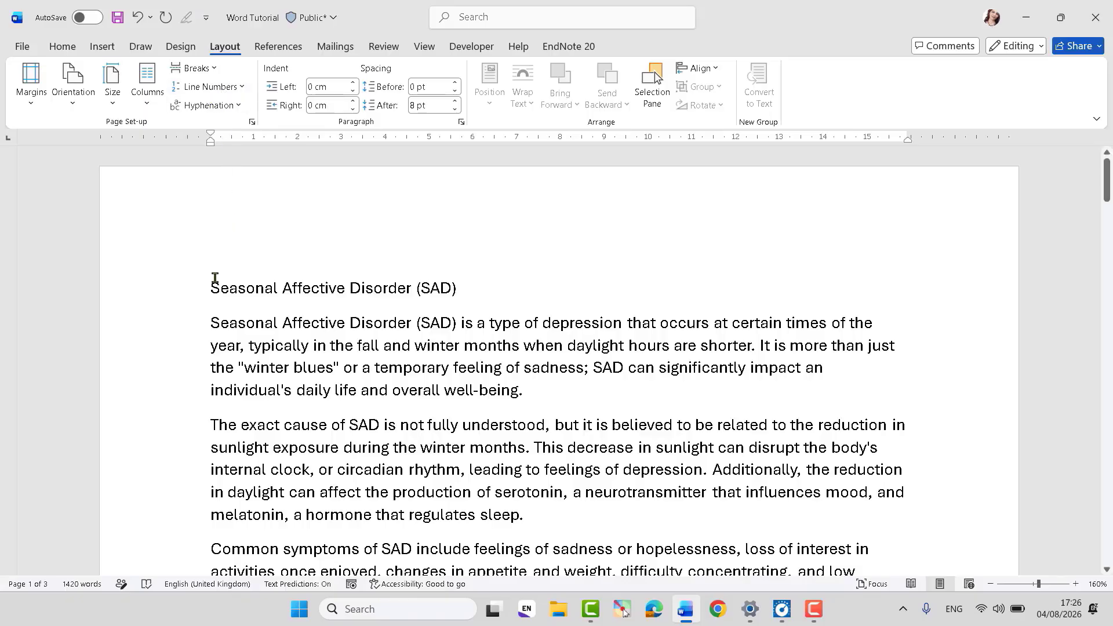
Step: Apply Continuous line numbers to the three-page document
left_click(243, 88)
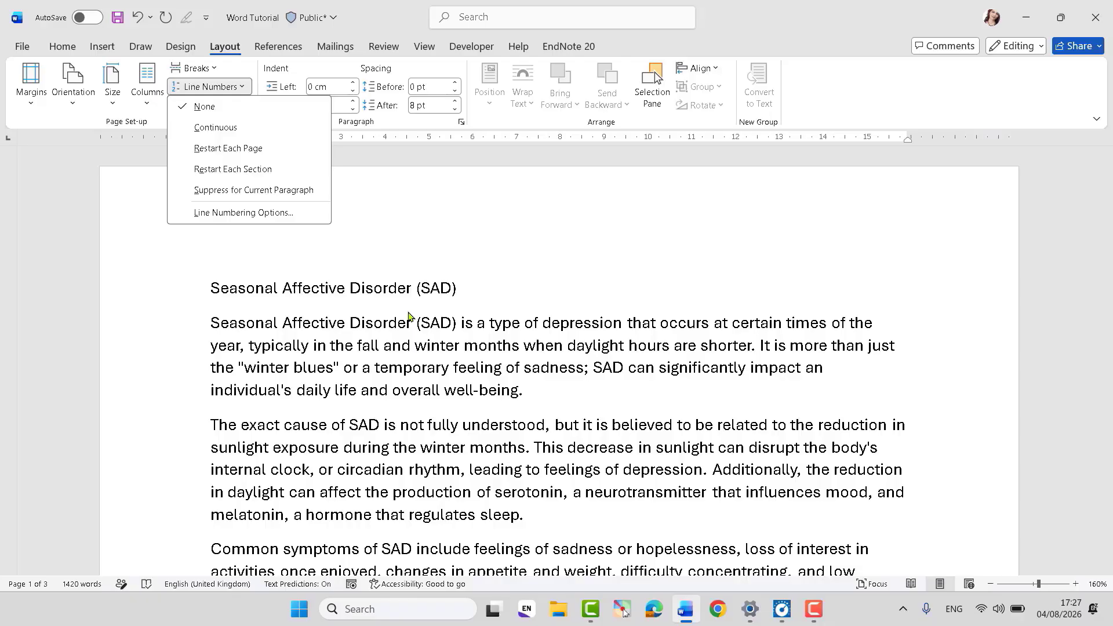
left_click(318, 299)
scroll(318, 301, "down", 5)
scroll(320, 302, "up", 5)
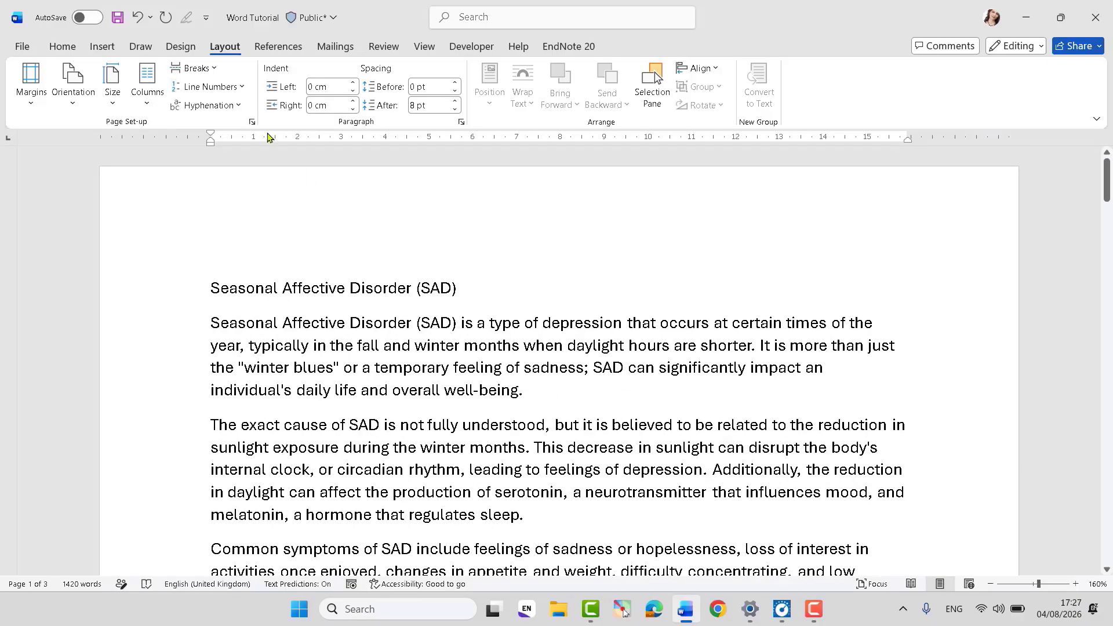
left_click(229, 90)
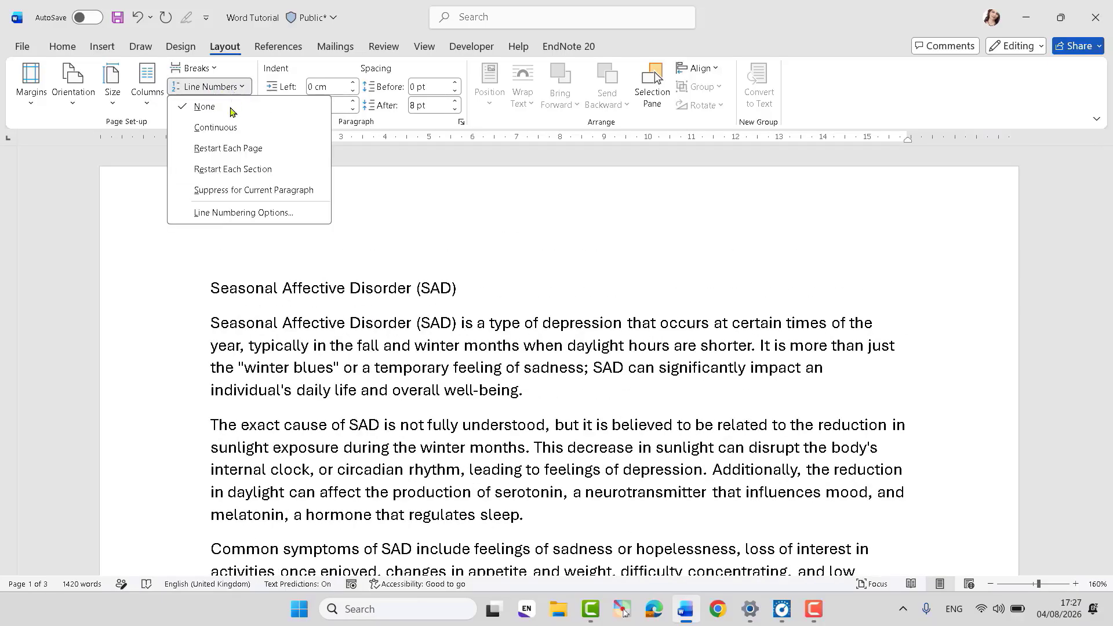
left_click(227, 123)
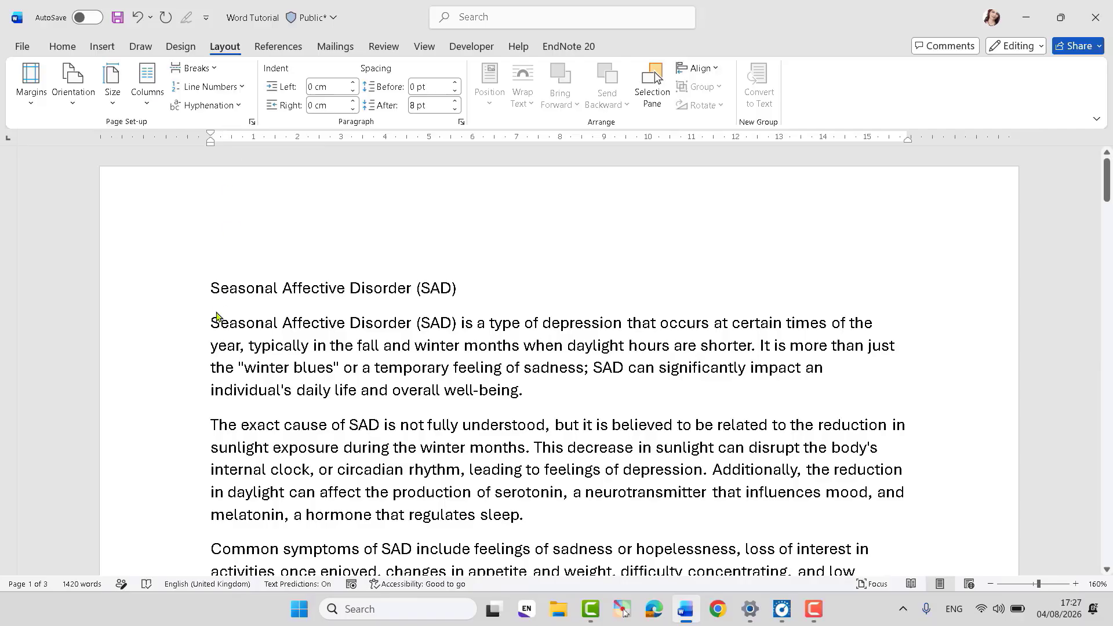
Step: Delete the empty numbered paragraph at the end of the document and return to the first page
key("ctrl+End")
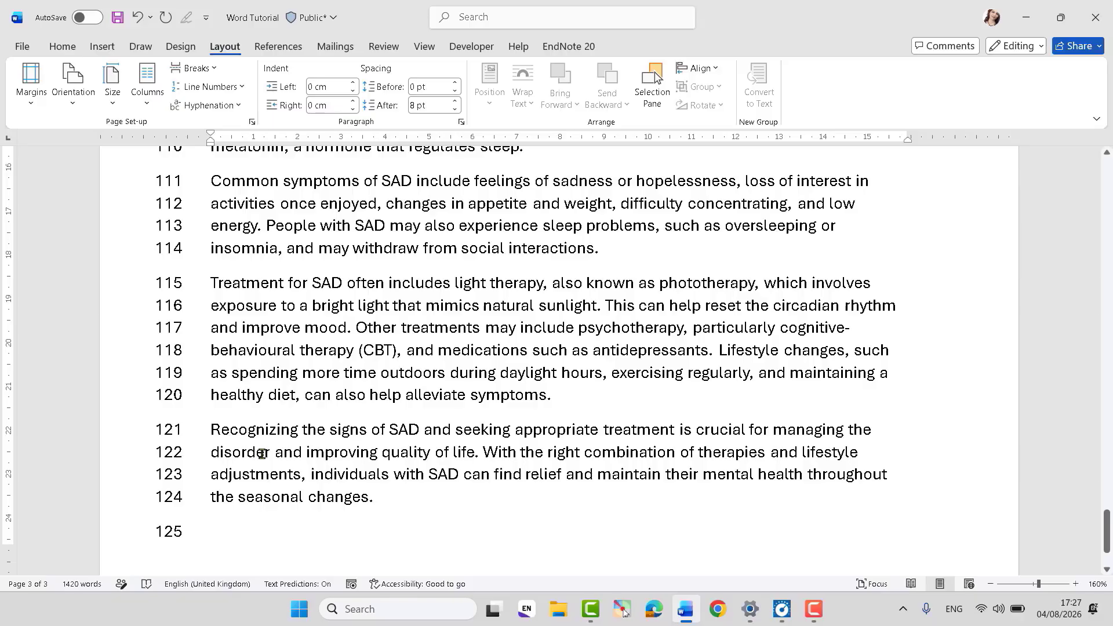
key("BackSpace")
left_click_drag(1106, 526, 1107, 166)
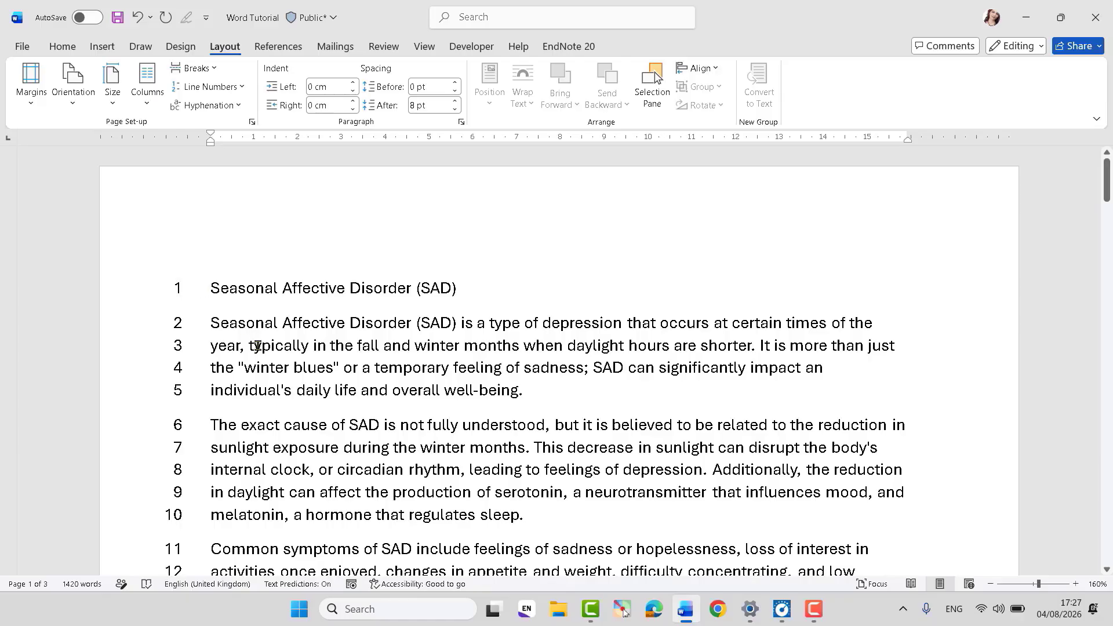
Step: Review how the line numbers run across the page breaks and look over the line numbering choices
scroll(253, 341, "down", 15)
scroll(282, 376, "down", 18)
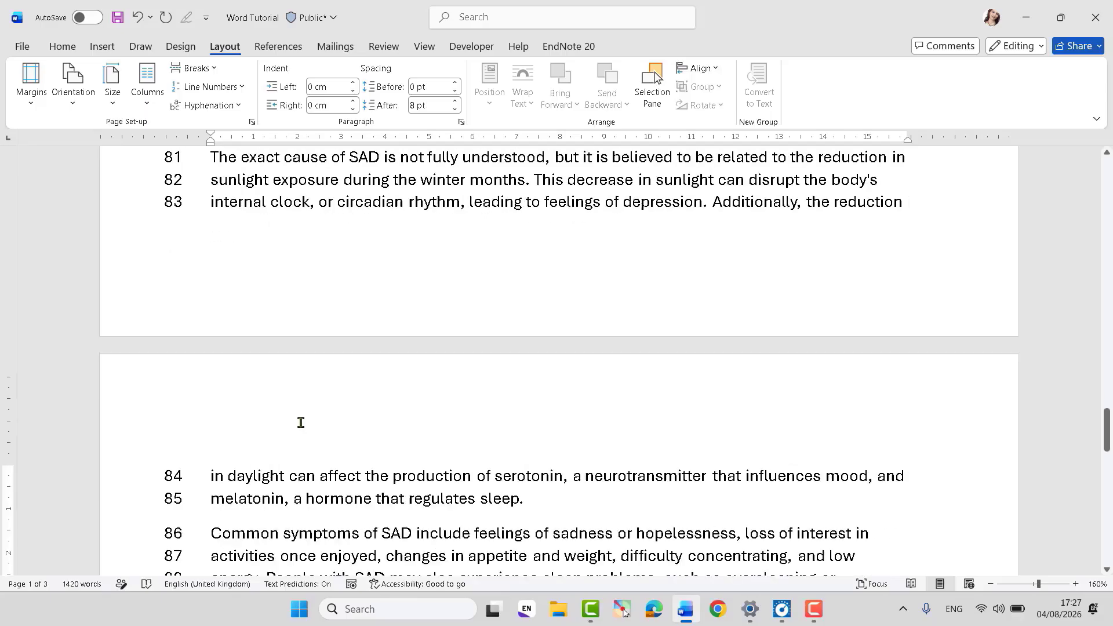
scroll(301, 422, "down", 15)
scroll(314, 424, "up", 15)
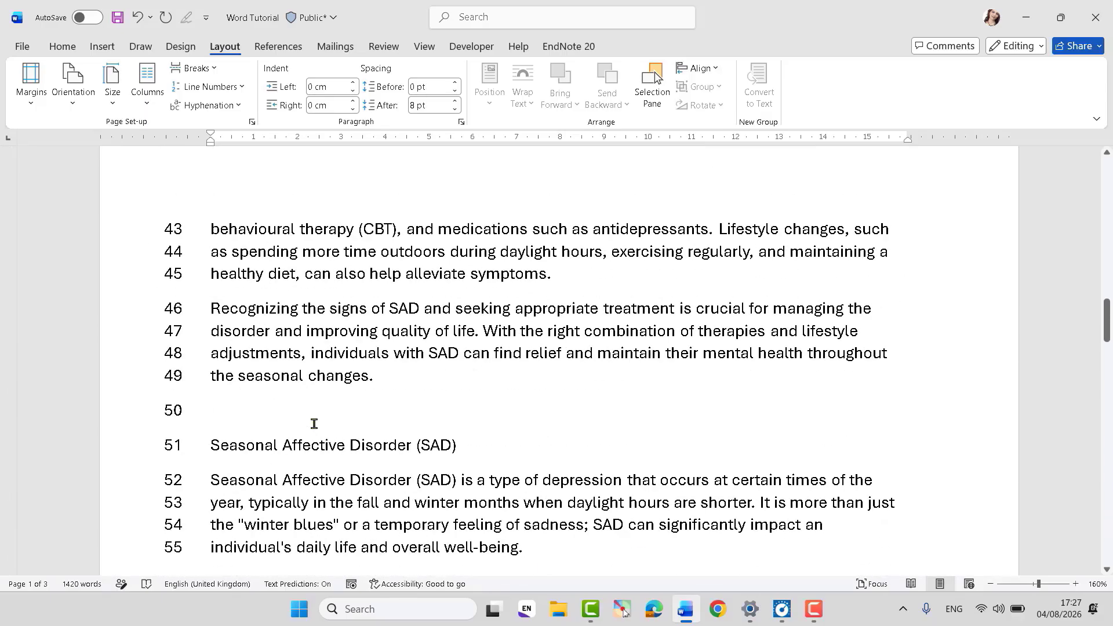
scroll(314, 423, "up", 5)
scroll(314, 402, "up", 10)
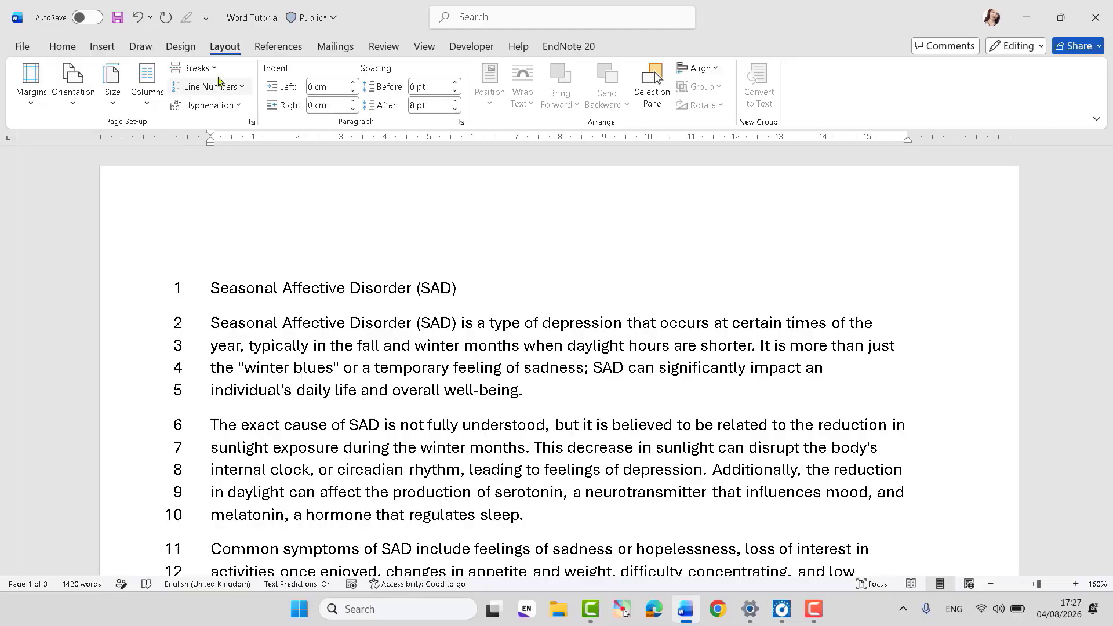
left_click(244, 93)
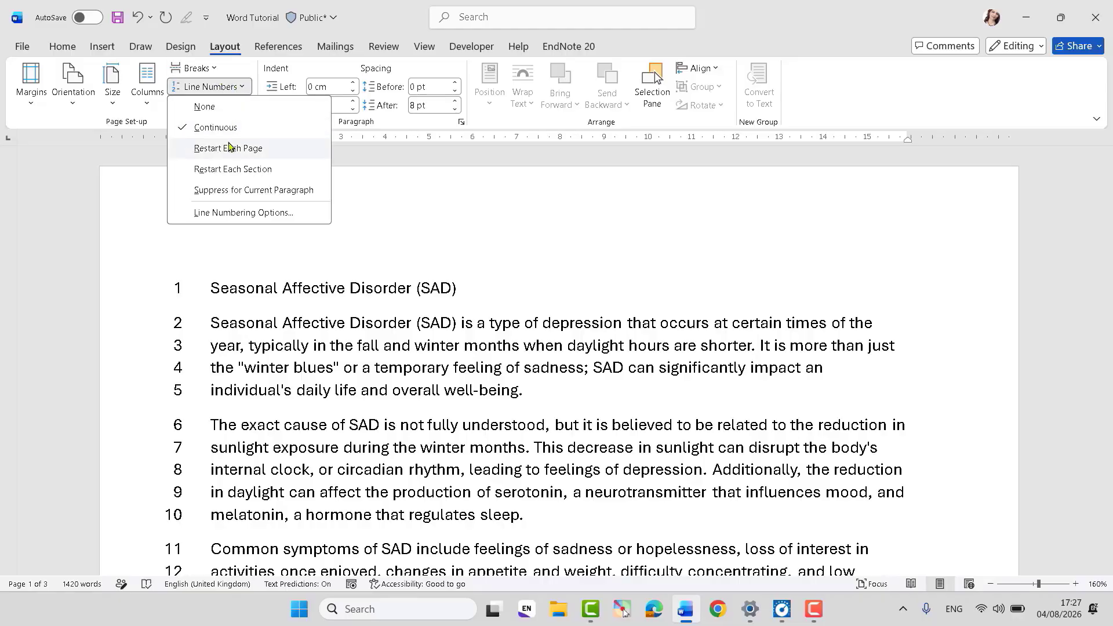
left_click(235, 397)
Step: Highlight the last line of page 1, line 42, in yellow
scroll(228, 317, "down", 15)
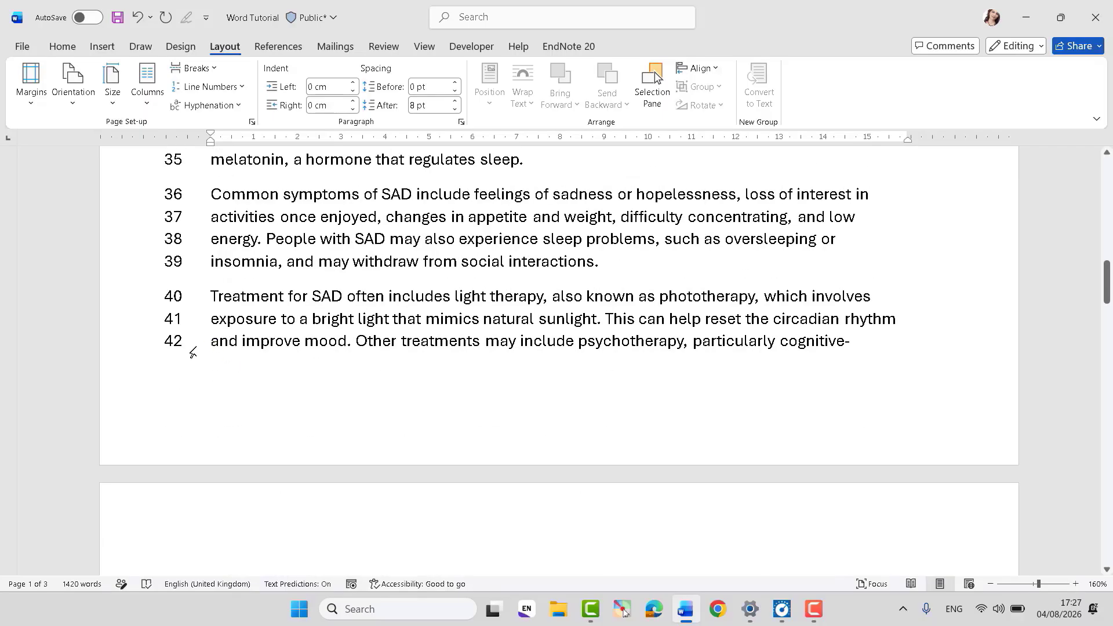
left_click_drag(207, 344, 994, 363)
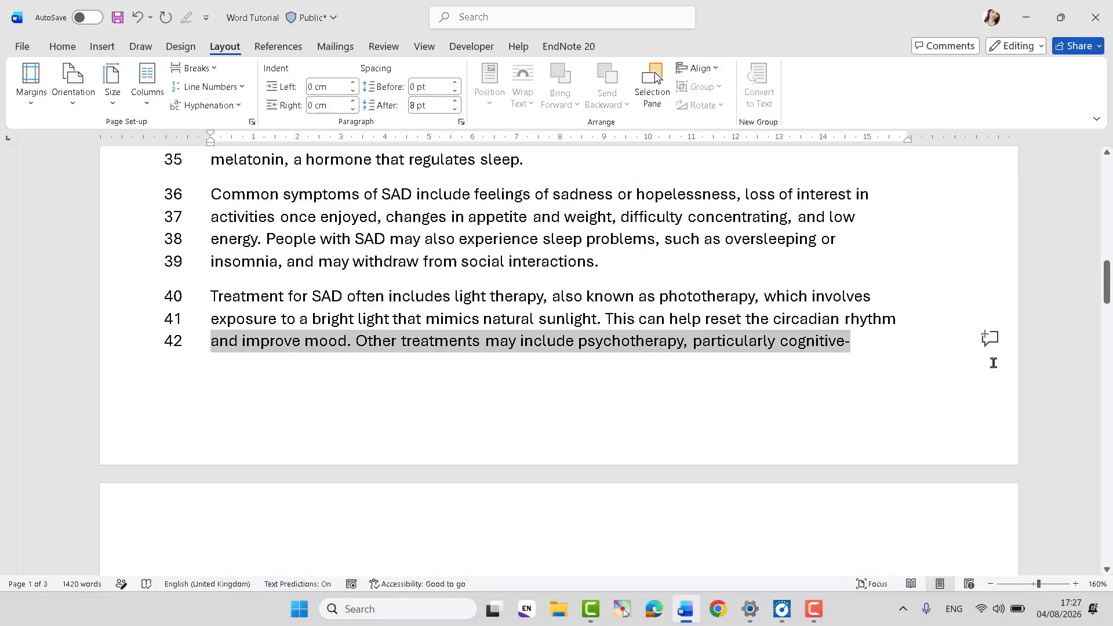
left_click(62, 47)
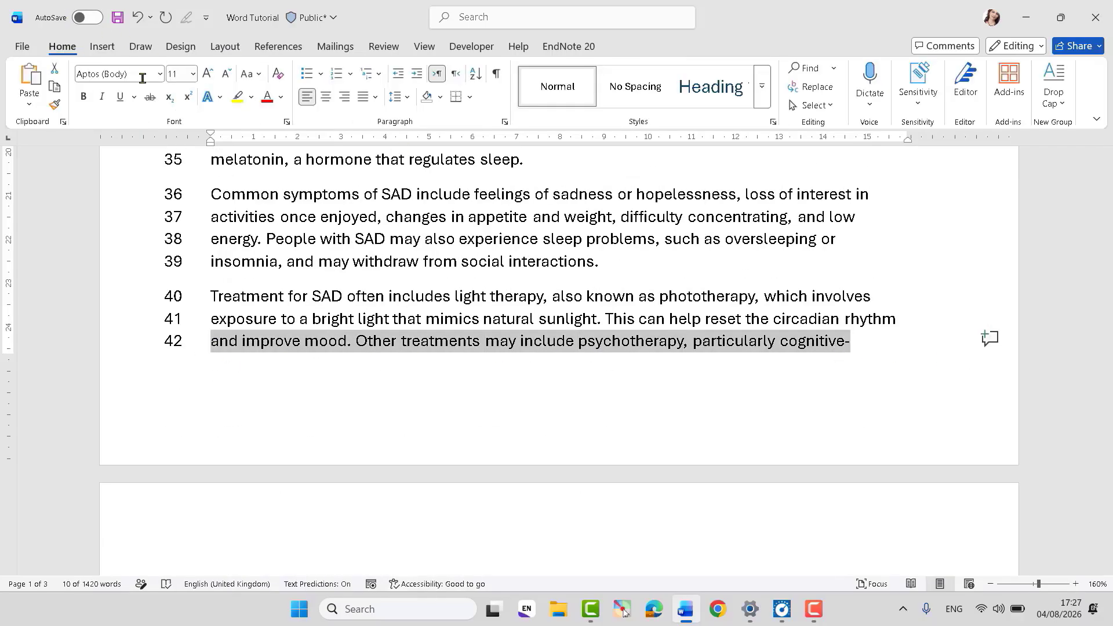
left_click(237, 99)
Step: Highlight the first line of page 2 in yellow, from "behavioural therapy" through "Lifestyle changes,"
scroll(258, 348, "down", 4)
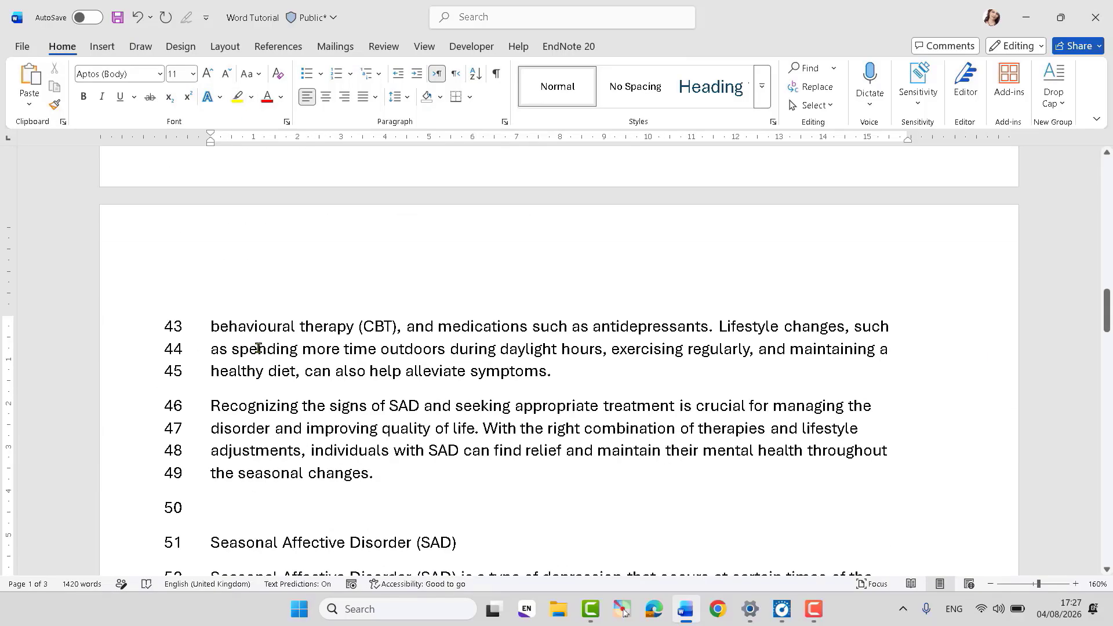
left_click_drag(208, 330, 853, 328)
scroll(174, 264, "up", 3)
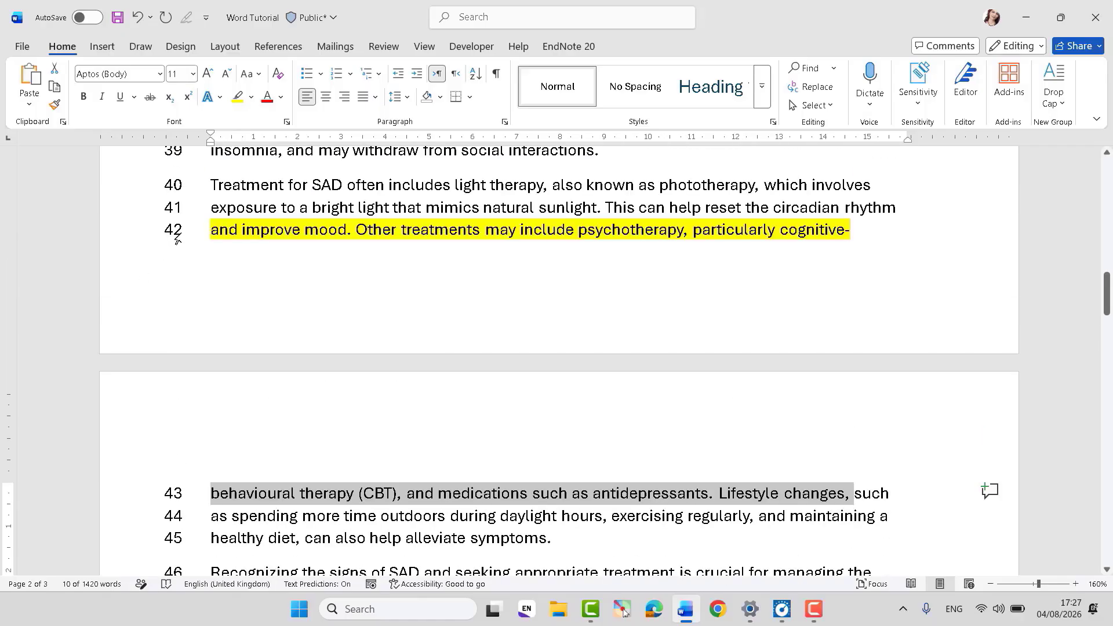
left_click(239, 101)
left_click(229, 248)
Step: Highlight "internal clock, or circadian rhythm" in yellow on the last line of page 2
scroll(251, 323, "down", 10)
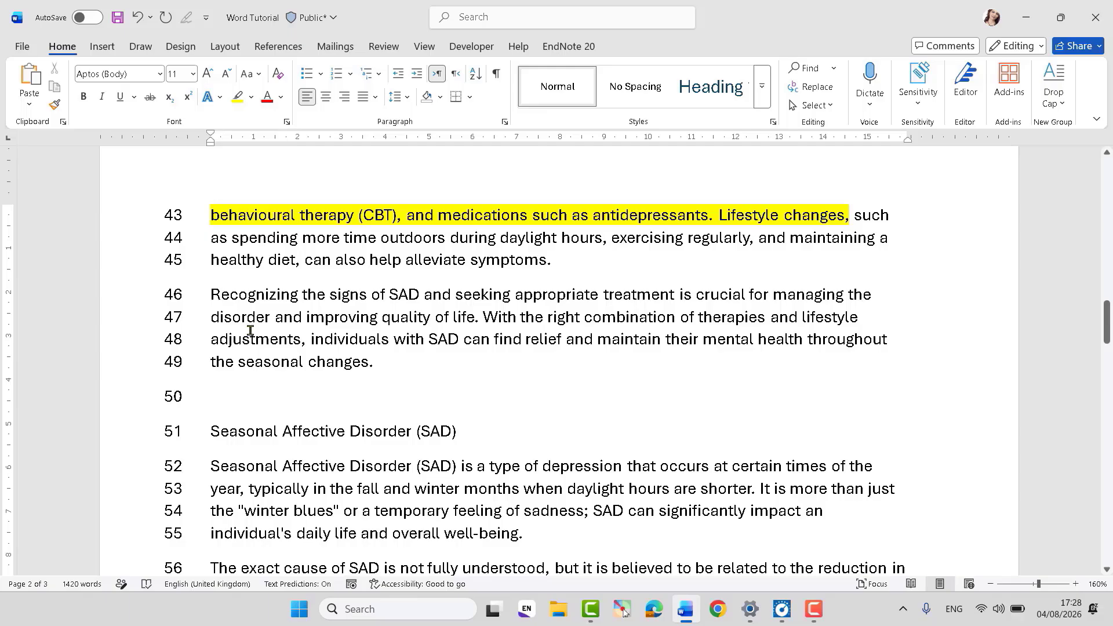
scroll(251, 333, "down", 6)
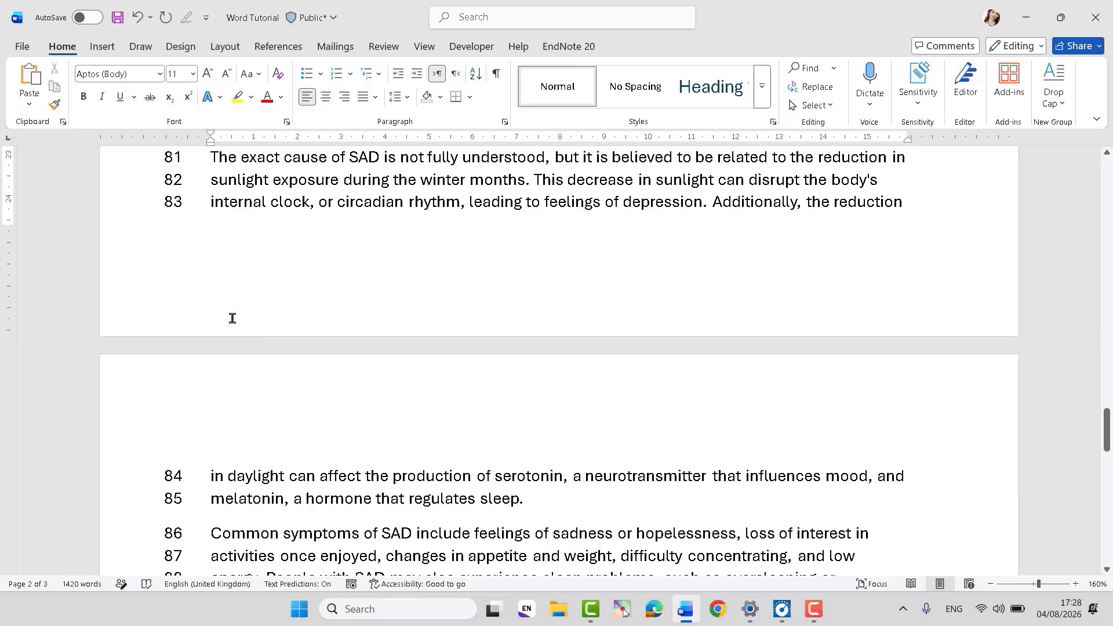
scroll(221, 323, "down", 3)
scroll(221, 313, "up", 3)
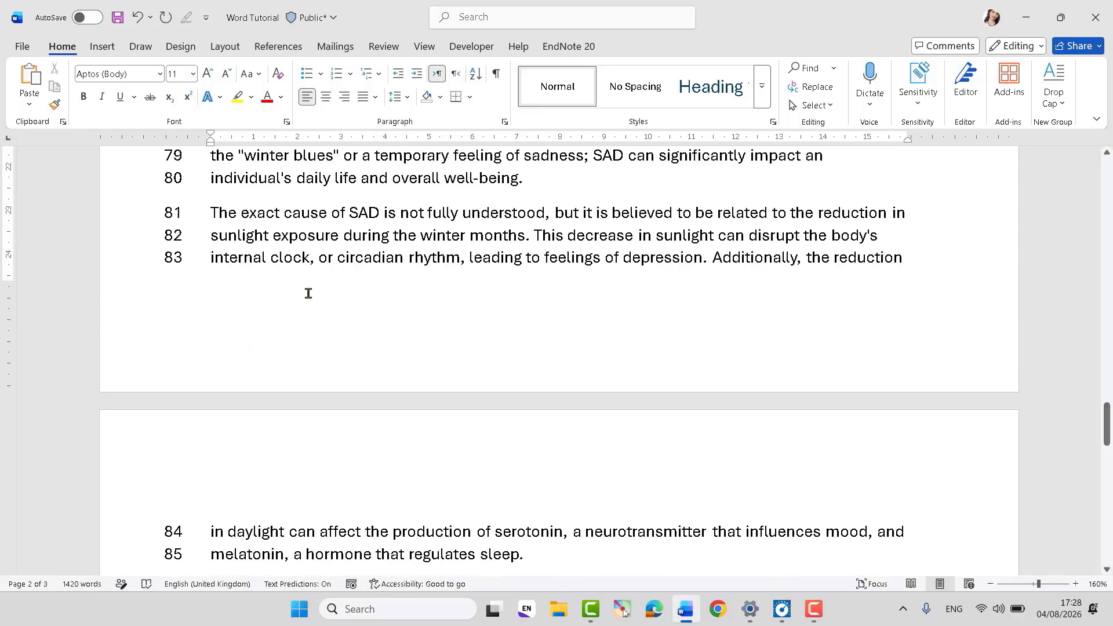
left_click_drag(210, 257, 446, 249)
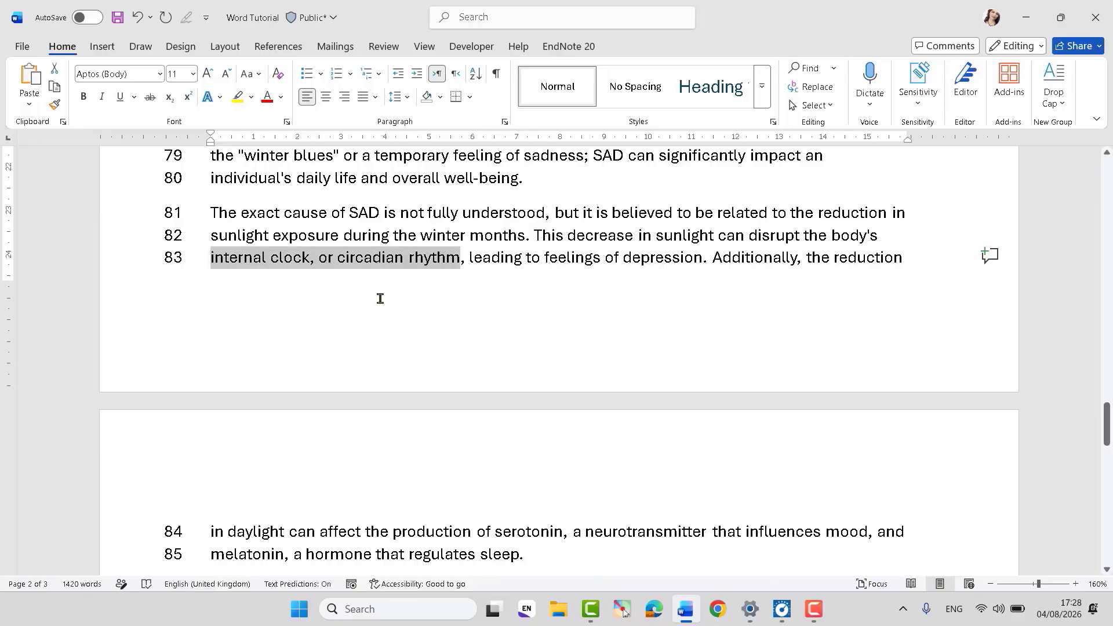
scroll(382, 301, "down", 2)
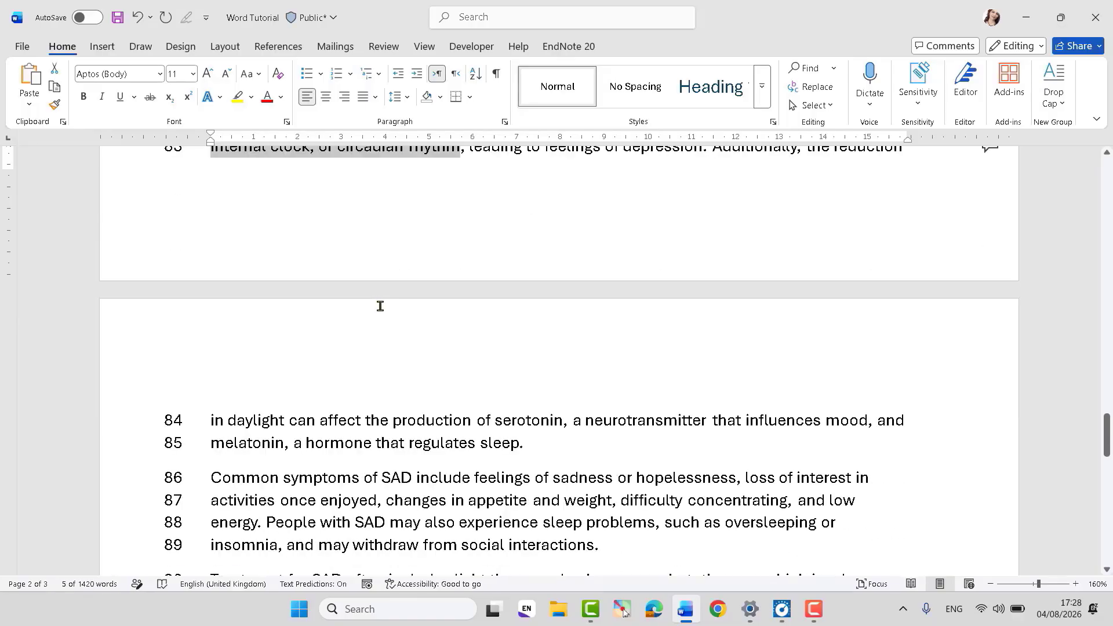
left_click(237, 97)
Step: Highlight "in daylight can affect the production" in yellow on the first line of page 3
left_click(210, 422)
left_click_drag(211, 422, 471, 429)
left_click(237, 98)
left_click(581, 458)
Step: Examine the line numbers from the document's start to its end, comparing the highlighted lines on either side of each page break
scroll(581, 458, "up", 11)
scroll(582, 458, "up", 20)
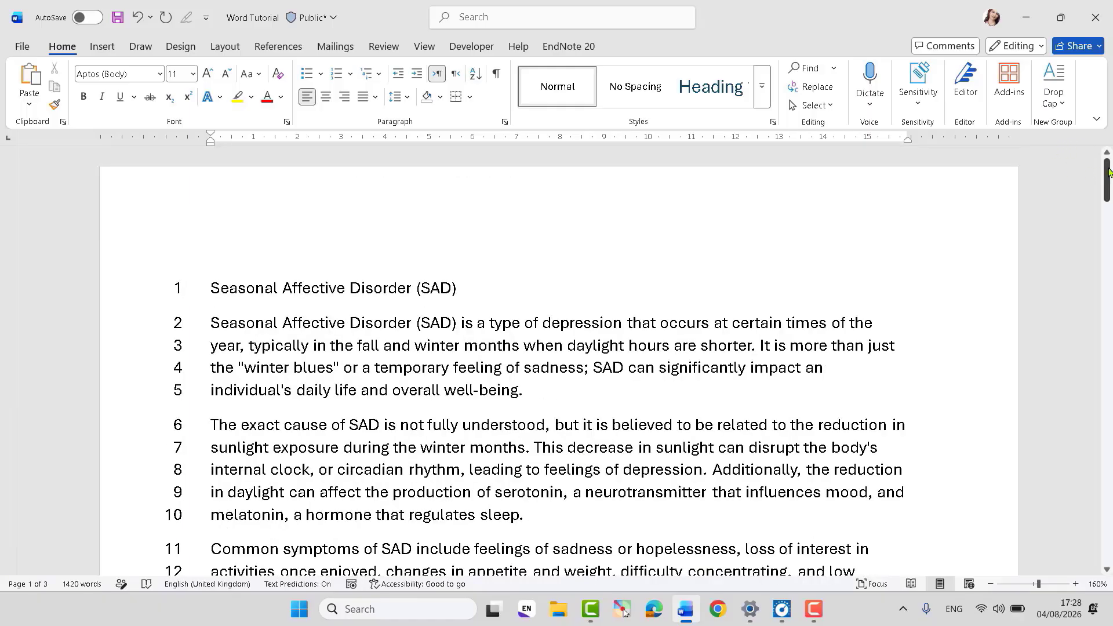
left_click_drag(1109, 171, 1109, 279)
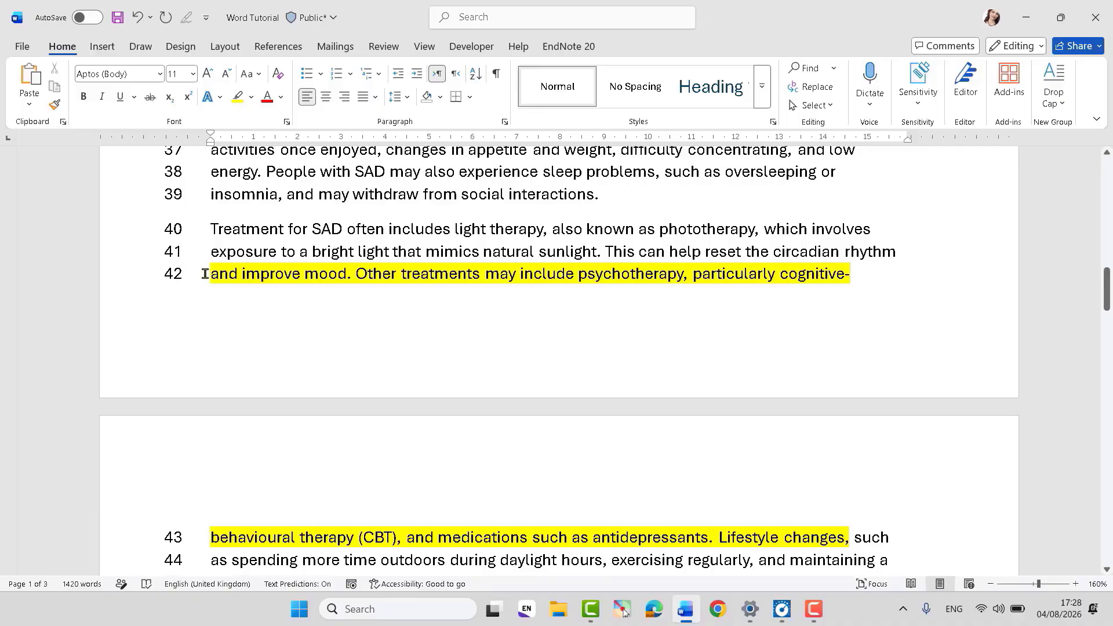
scroll(217, 278, "down", 3)
scroll(227, 295, "up", 3)
scroll(223, 281, "down", 3)
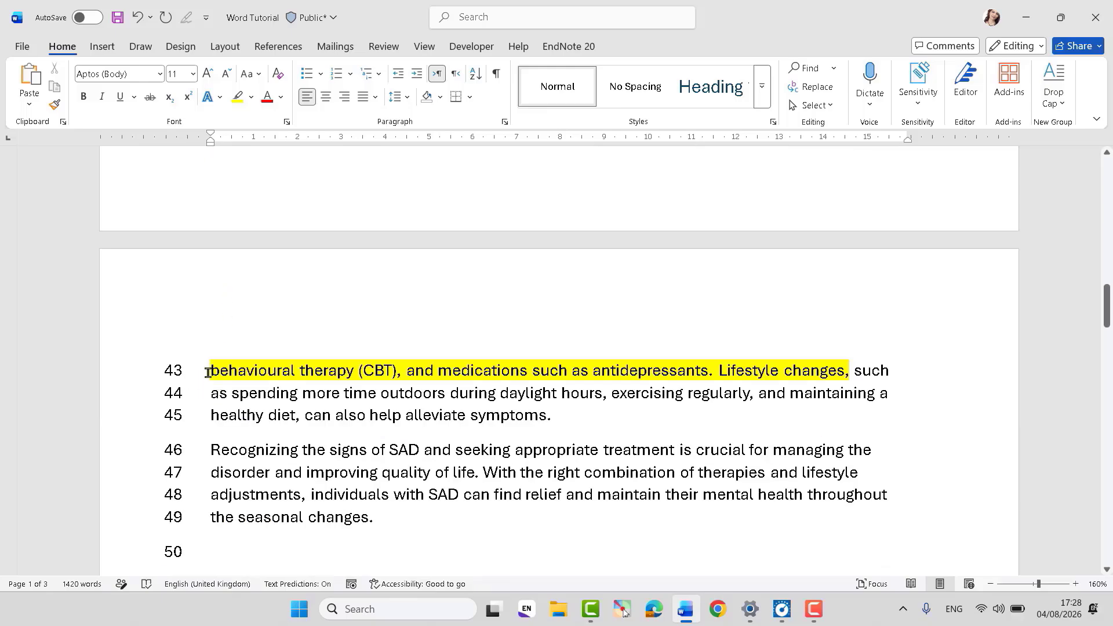
scroll(315, 376, "down", 18)
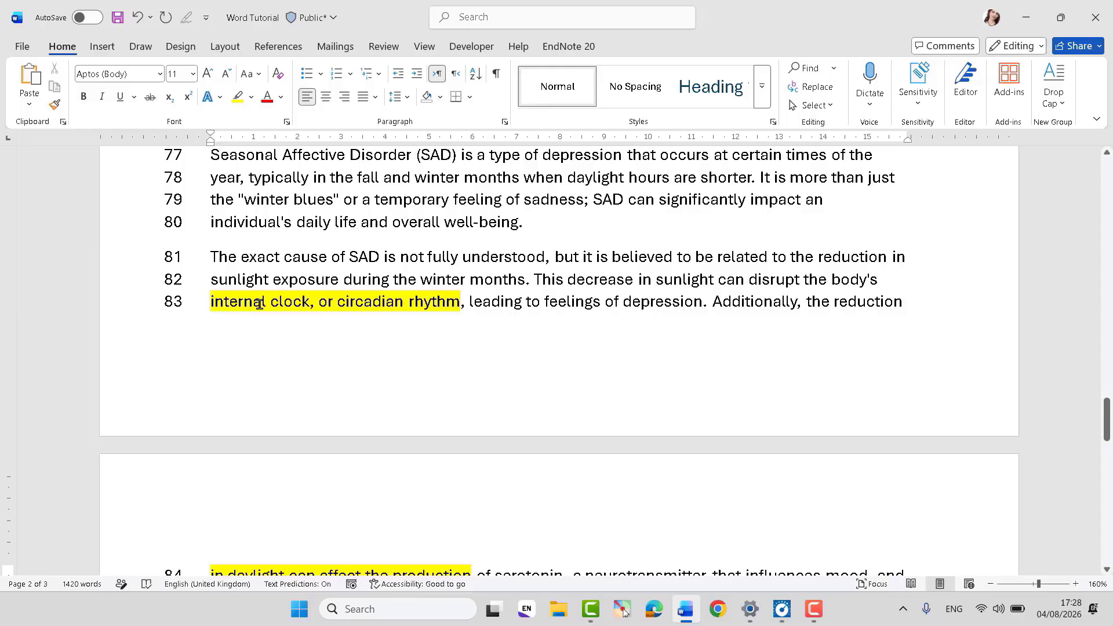
scroll(259, 304, "down", 3)
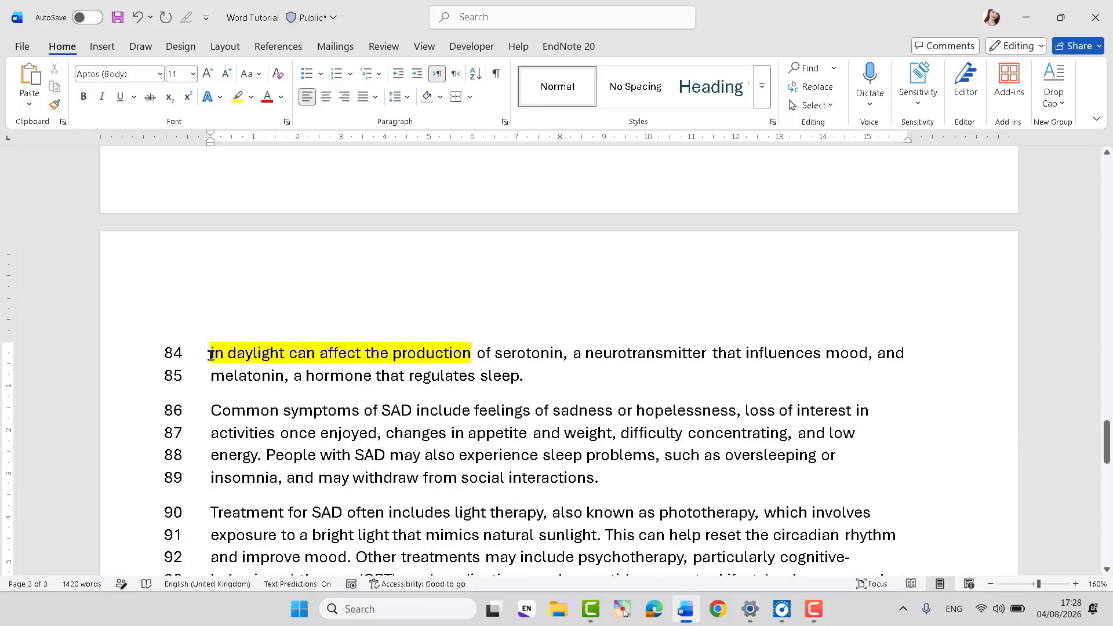
scroll(212, 355, "down", 3)
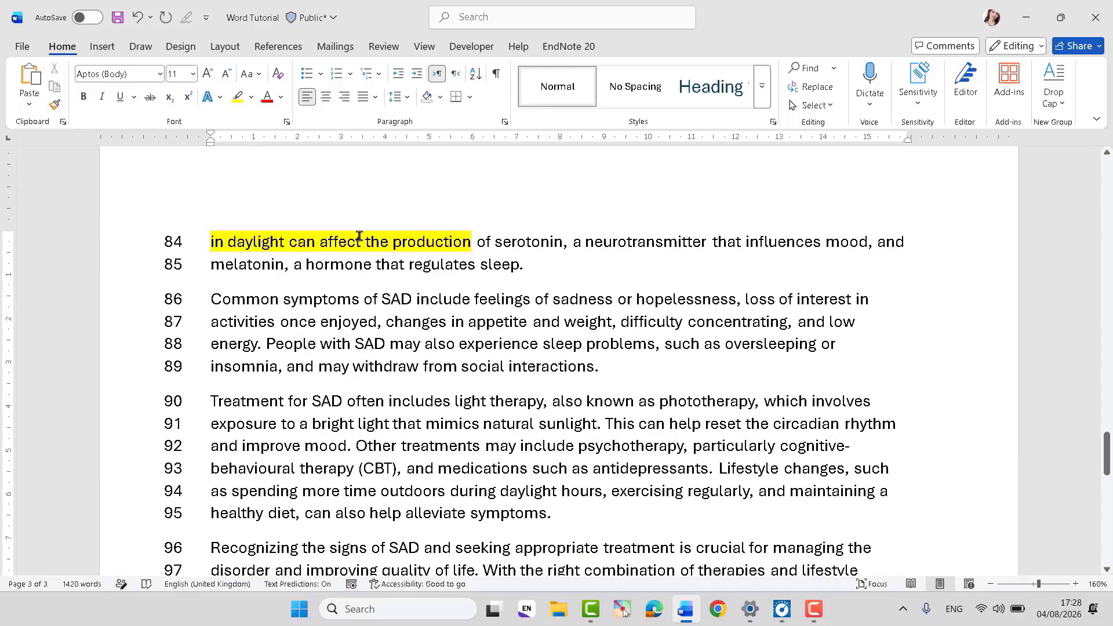
scroll(295, 371, "down", 20)
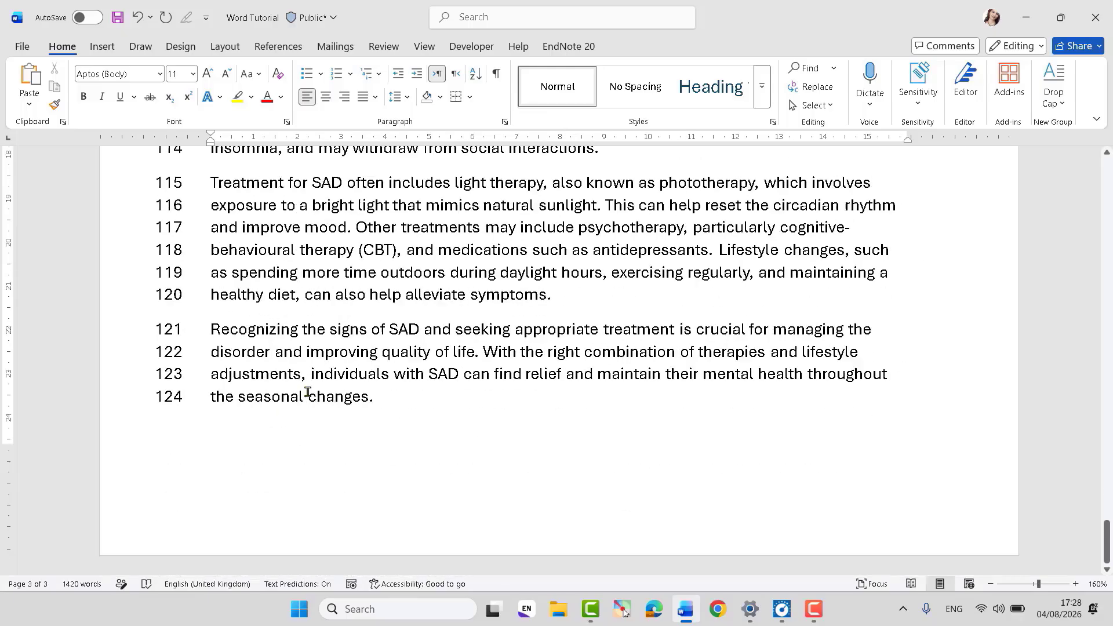
Step: Add filler text of repeated j, h and g letters after "the seasonal changes." until it runs onto a fourth page
left_click(389, 396)
type("hjjjjjjjjjjjjjjjjj")
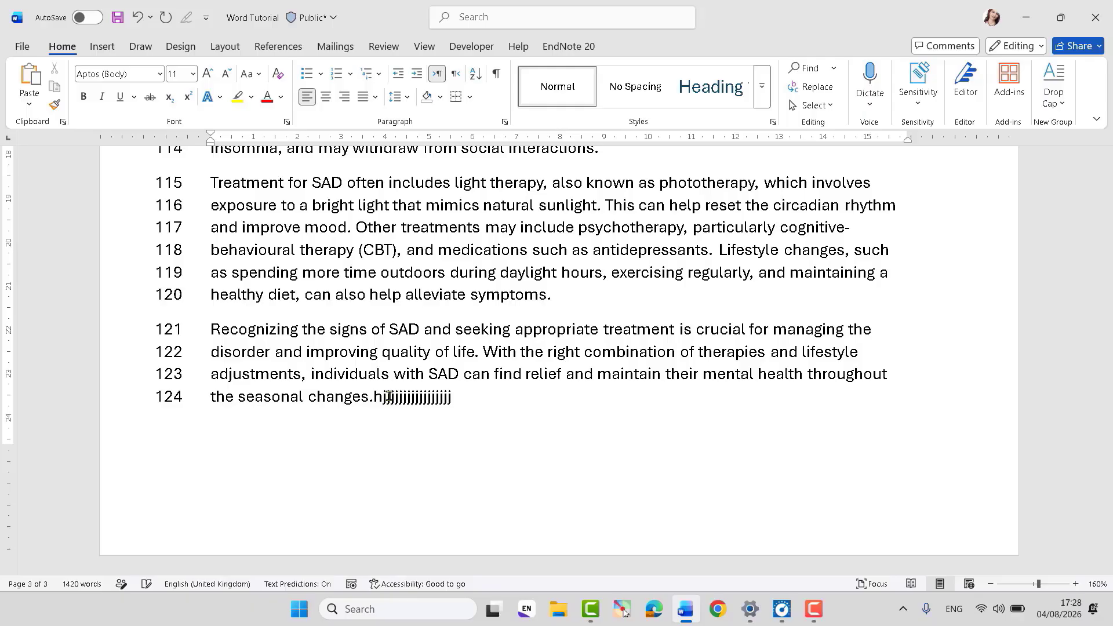
type("jjjjjjjjjjjjjjjjjjjjjjjjjjjjjjjjjjjjjjjjjjjjjjjjjjjjjjjjjjjjjjjjjjjjjjjjjjjjjjjjjjjjjjjjjjjjjjjjjjjjjj")
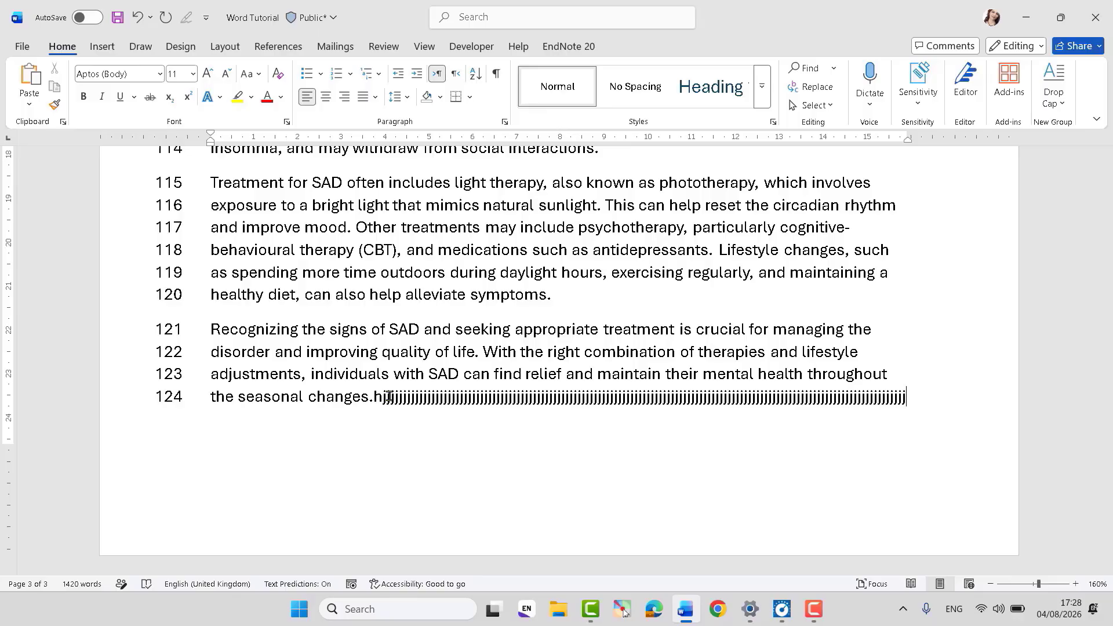
type("ghhhhghhhhhhhhhhhhh")
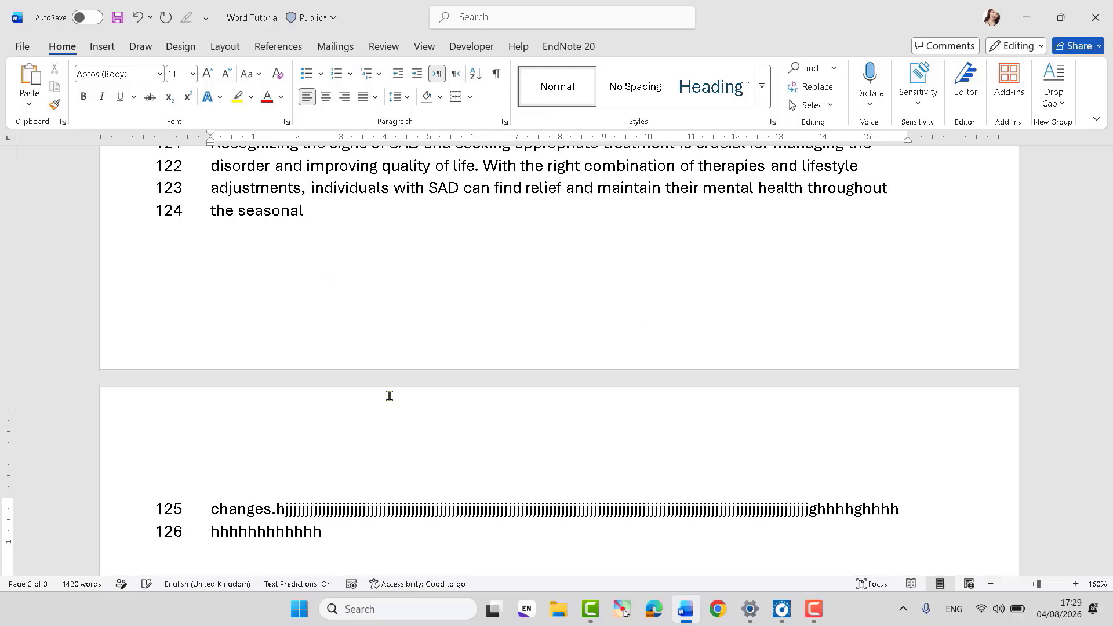
type("hhhhhhhhhhhghggggg")
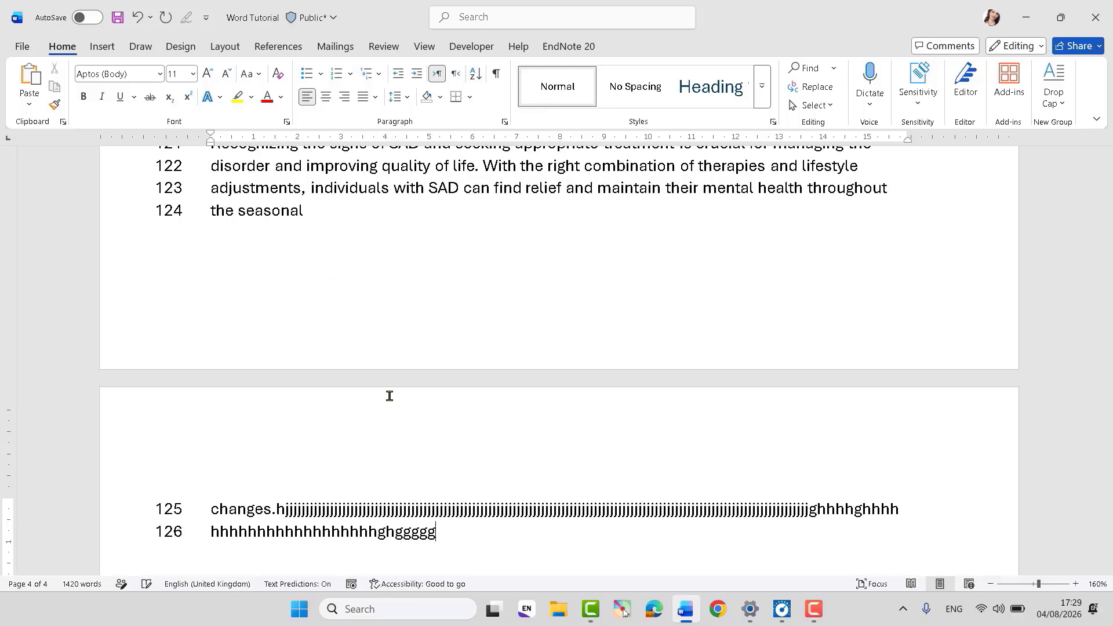
type("gggggggggggggggggggggggggggggggggggg")
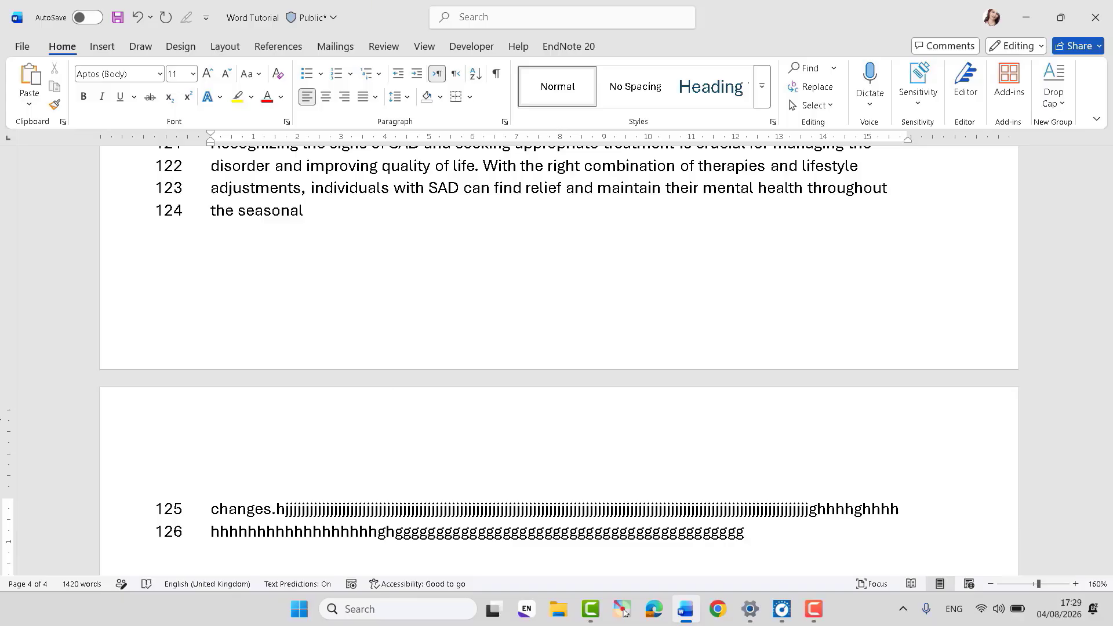
Step: Select line 124 and then line 125 to compare the numbering across the page break, and return to the document's start
left_click(169, 210)
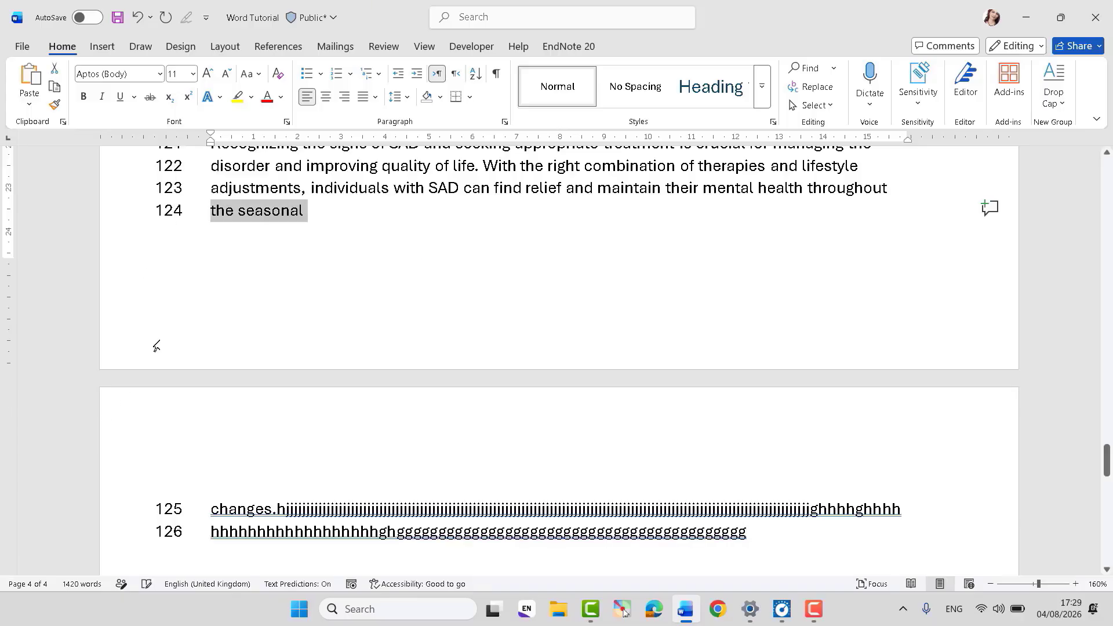
left_click(182, 508)
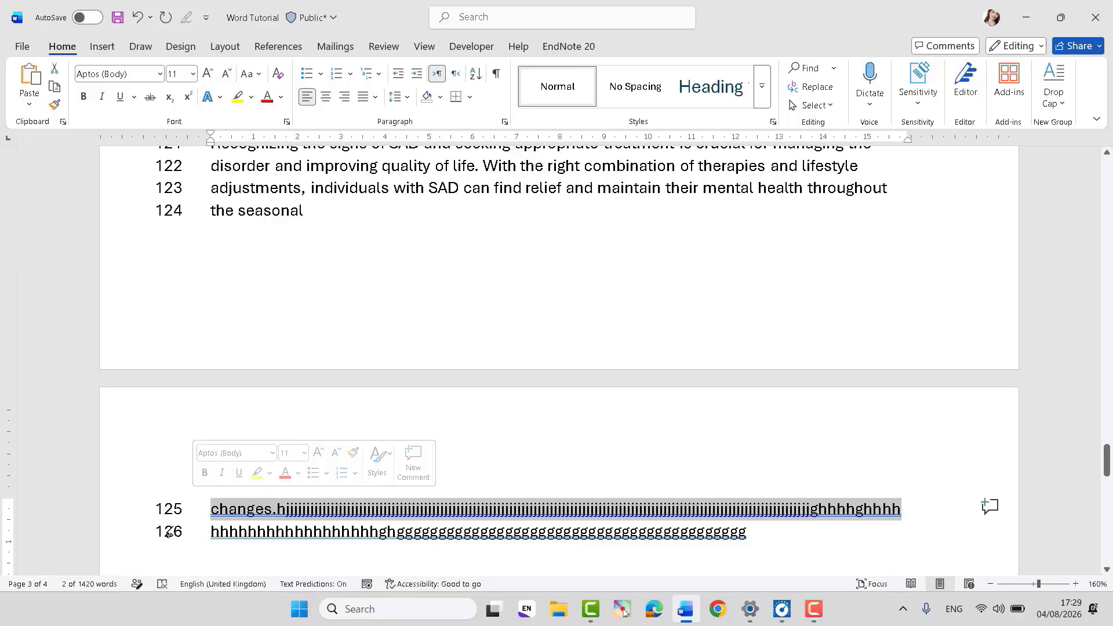
left_click_drag(1107, 462, 1107, 174)
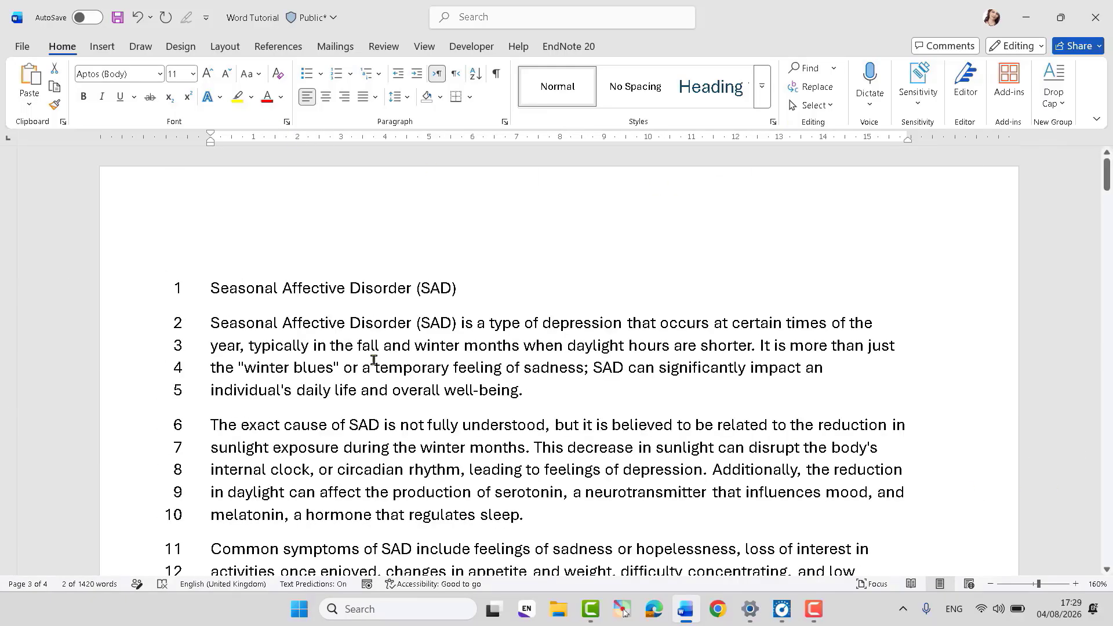
Step: Switch the document's line numbering to restart on each page
scroll(215, 421, "down", 2)
scroll(215, 421, "down", 7)
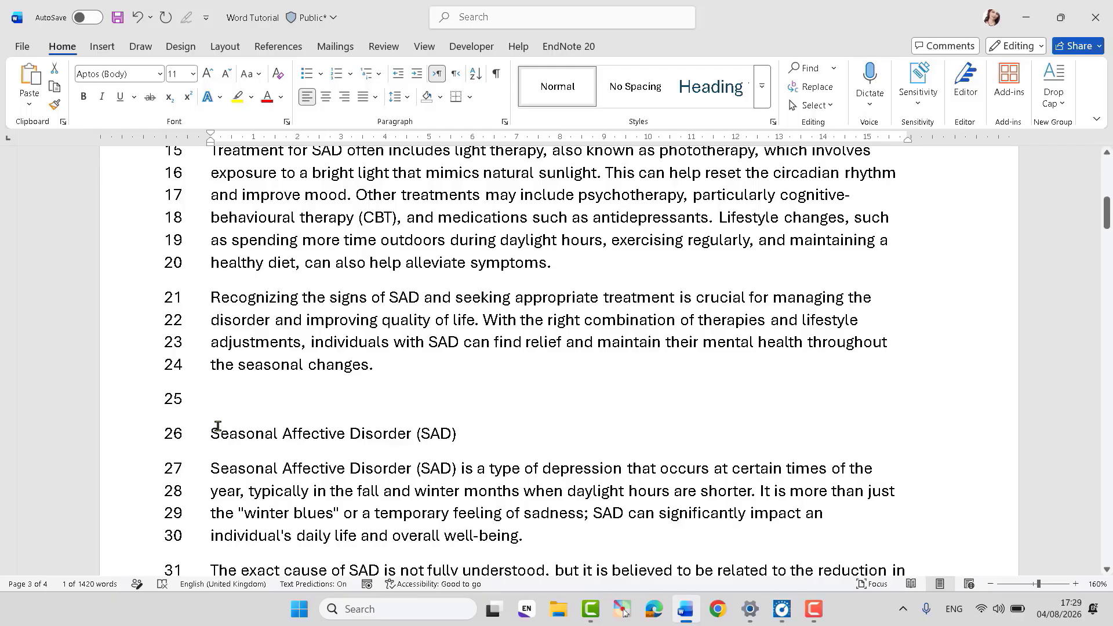
scroll(218, 426, "up", 9)
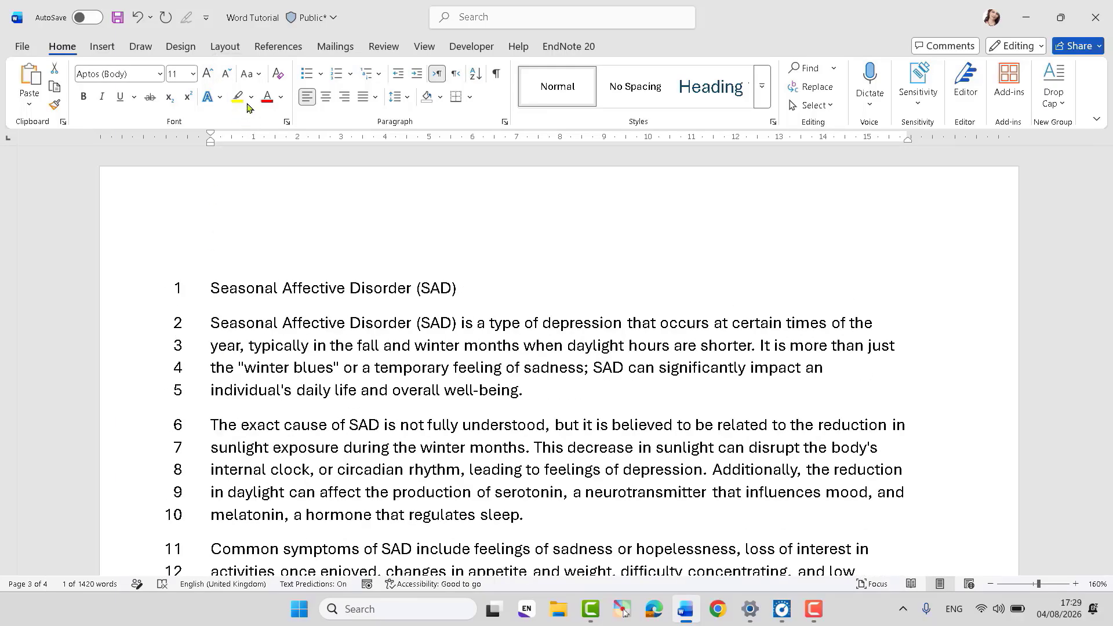
left_click(229, 49)
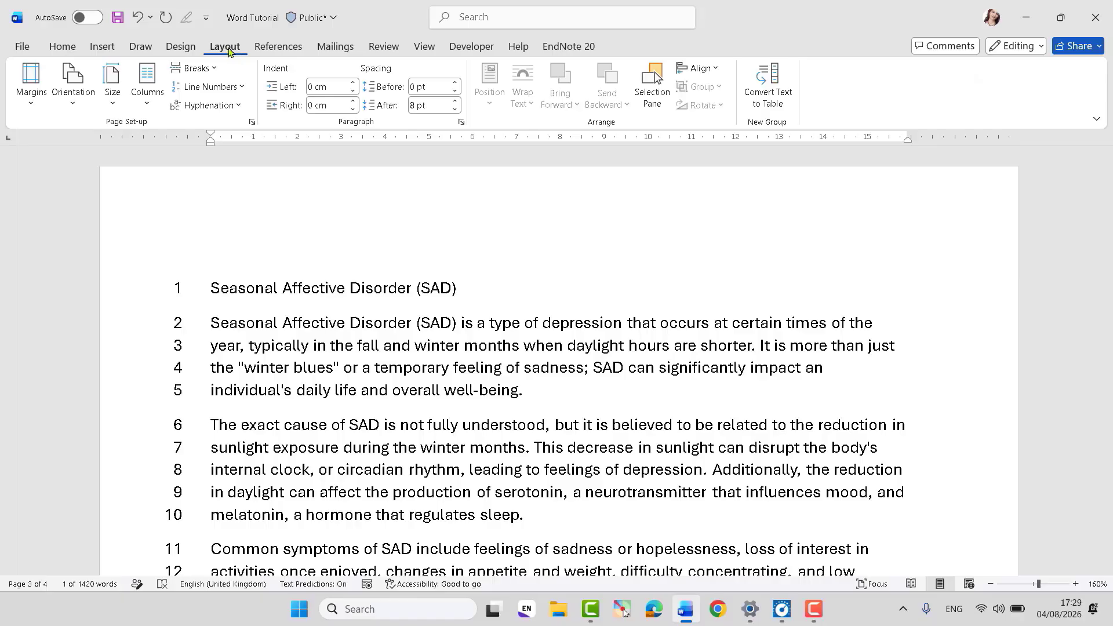
left_click(244, 90)
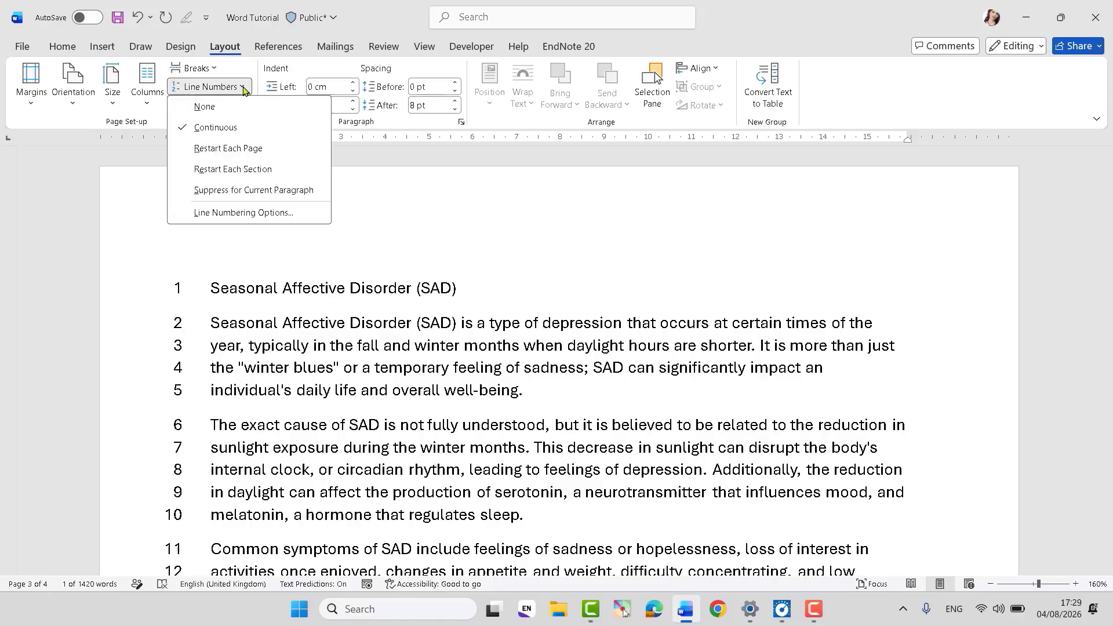
left_click(220, 150)
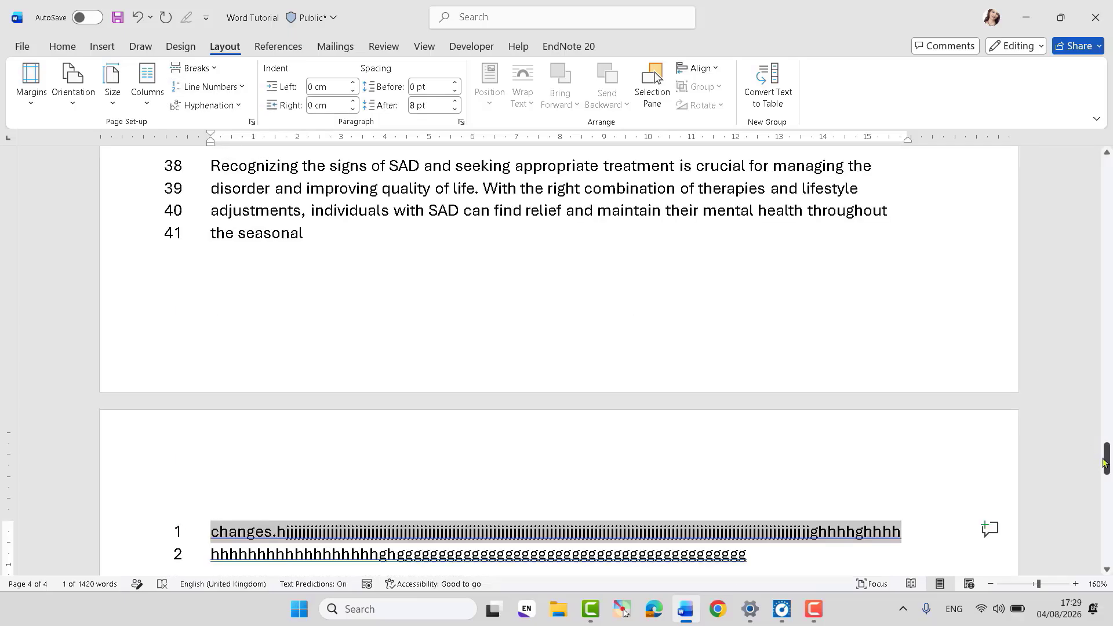
Step: Examine the line numbers on either side of every page break through page 4, and return to the document's start
left_click_drag(1105, 458, 1103, 182)
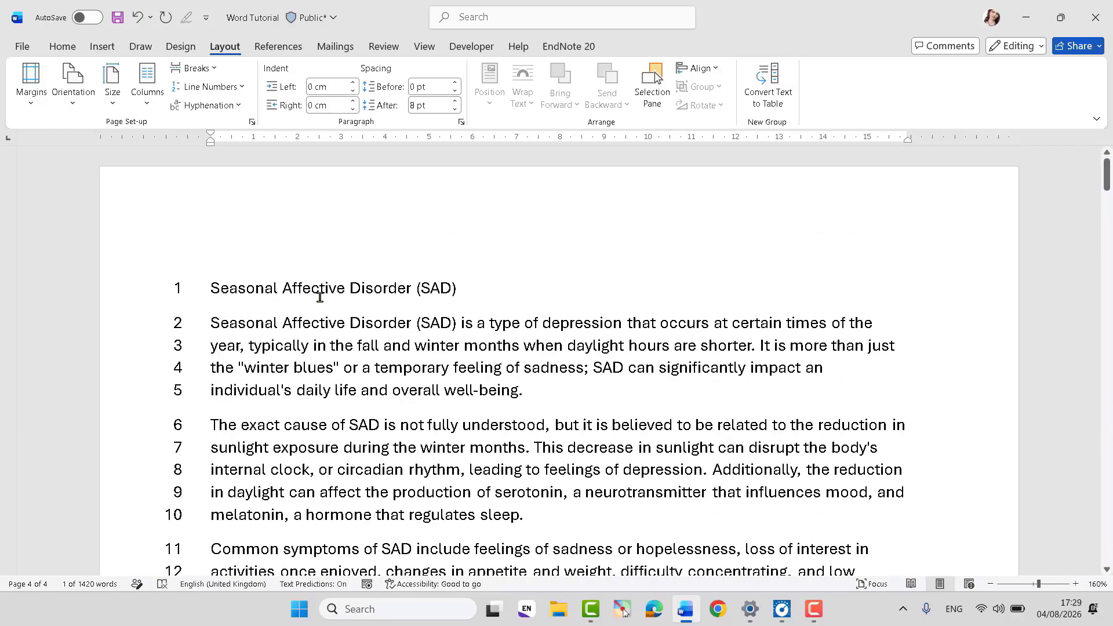
scroll(241, 393, "down", 14)
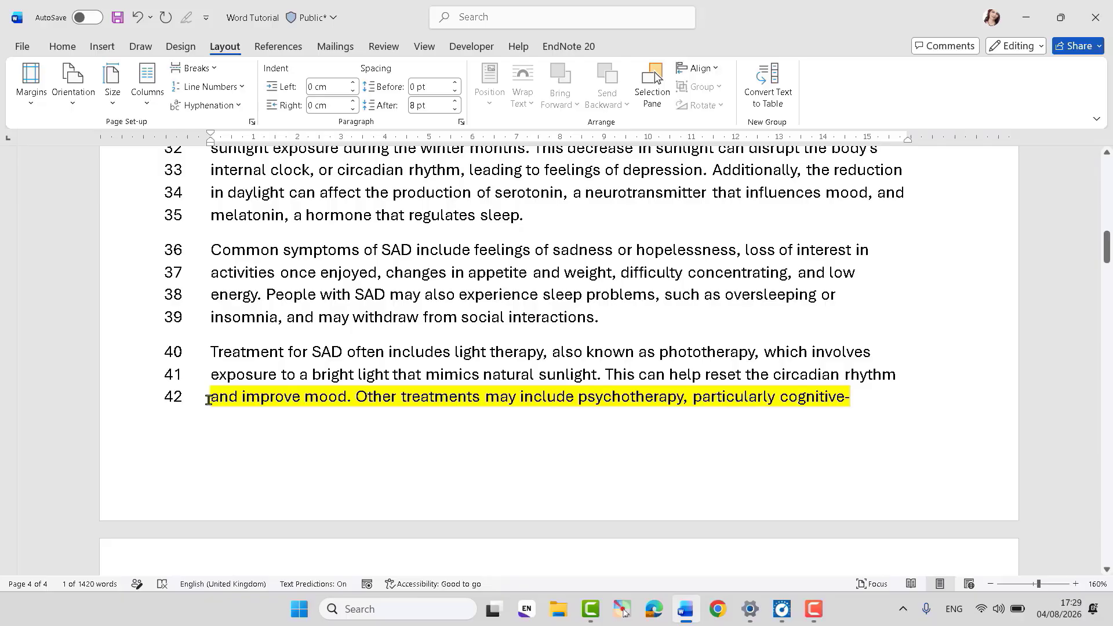
left_click(265, 392)
scroll(265, 392, "down", 3)
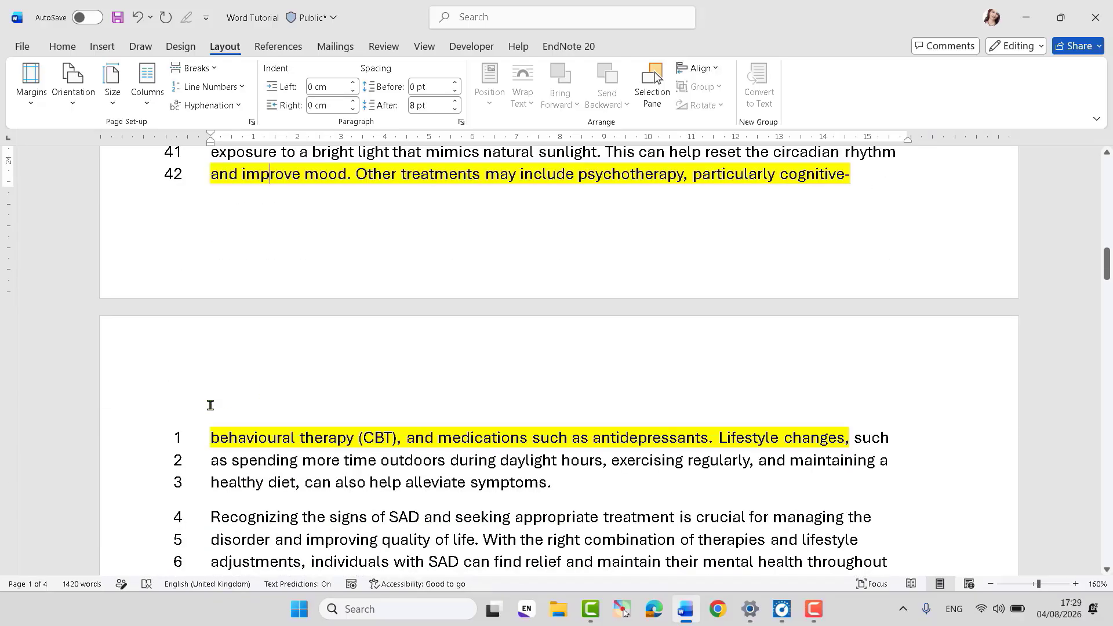
scroll(247, 348, "down", 2)
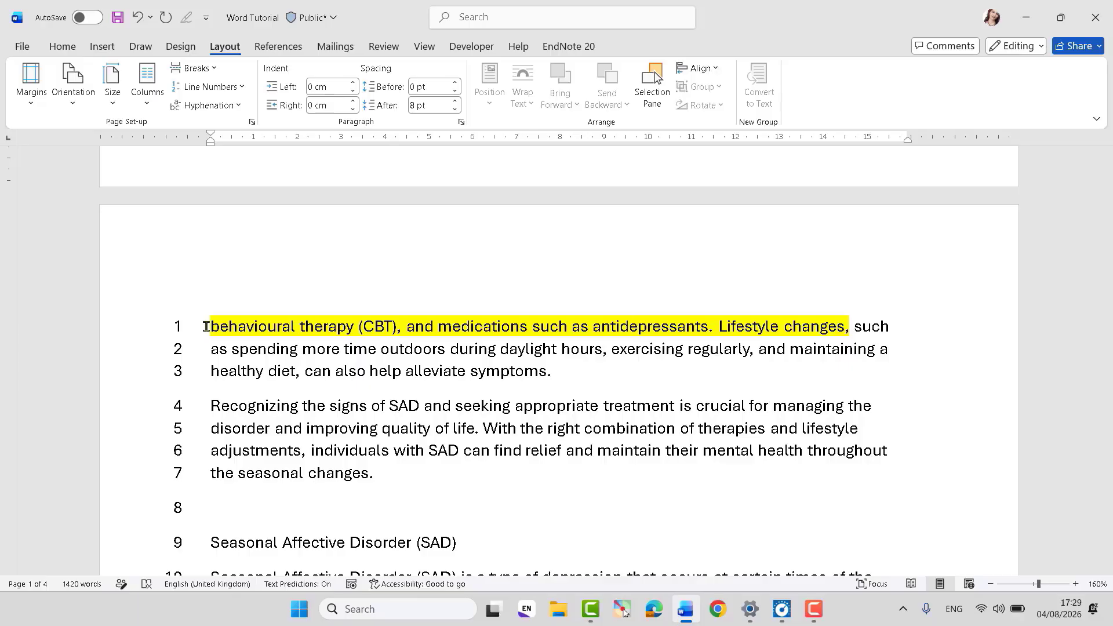
scroll(206, 326, "up", 5)
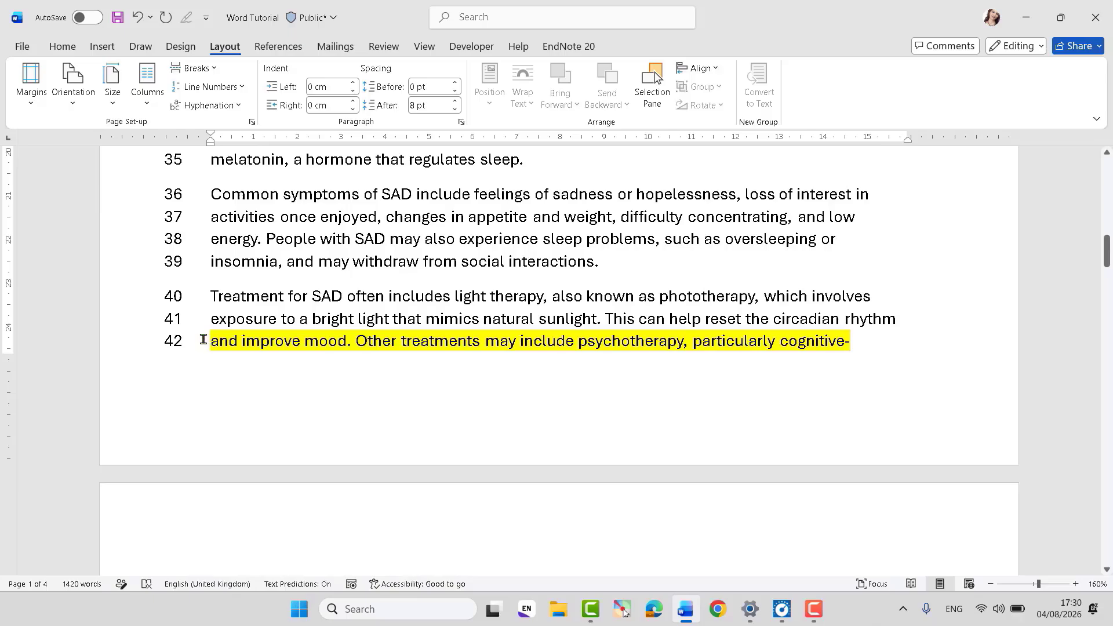
scroll(226, 341, "down", 5)
scroll(229, 342, "down", 1)
scroll(220, 302, "down", 18)
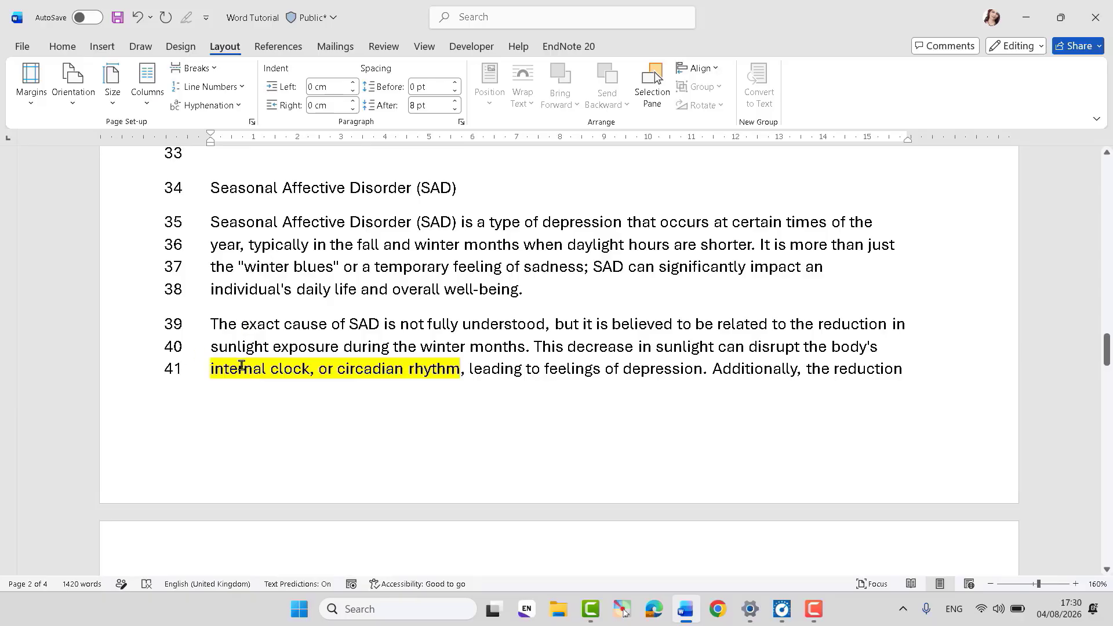
scroll(241, 365, "down", 15)
scroll(233, 333, "down", 7)
left_click(202, 351)
scroll(251, 313, "up", 6)
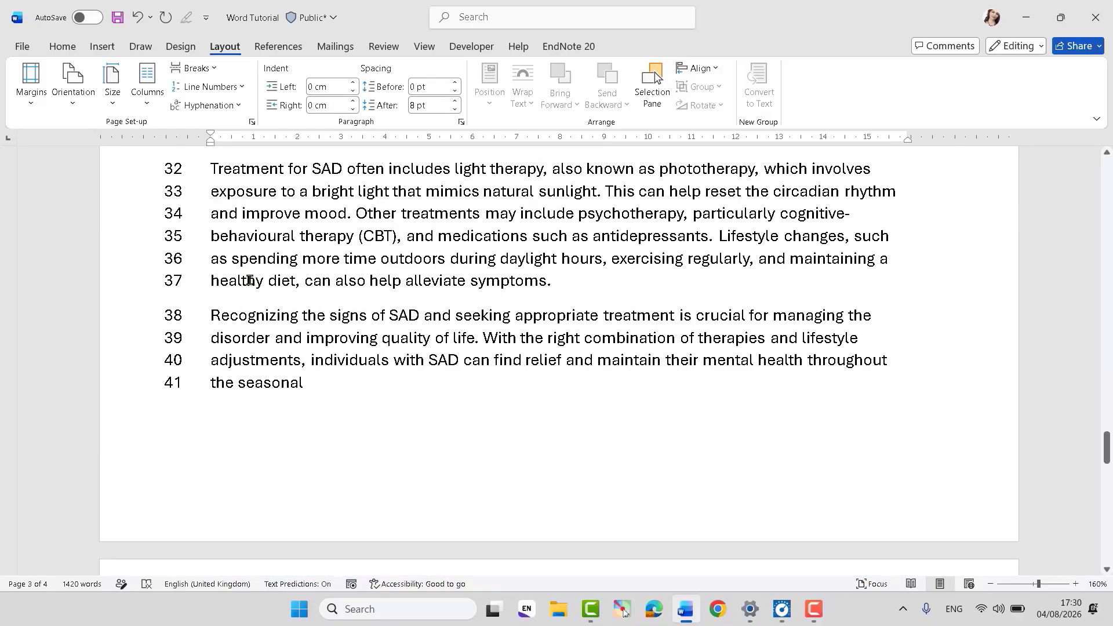
scroll(243, 299, "down", 5)
scroll(233, 301, "up", 15)
scroll(235, 300, "up", 20)
scroll(232, 305, "up", 15)
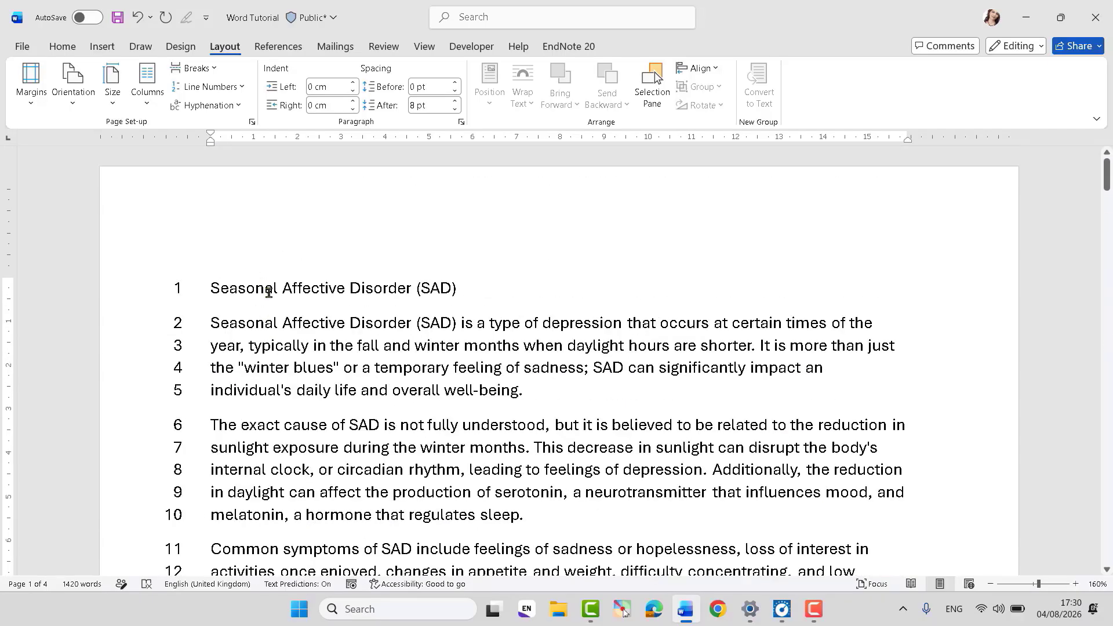
Step: Select the title line on page 1 and the opening paragraph of page 2, and compare the first line numbers of all four pages
triple_click(270, 291)
scroll(290, 289, "down", 15)
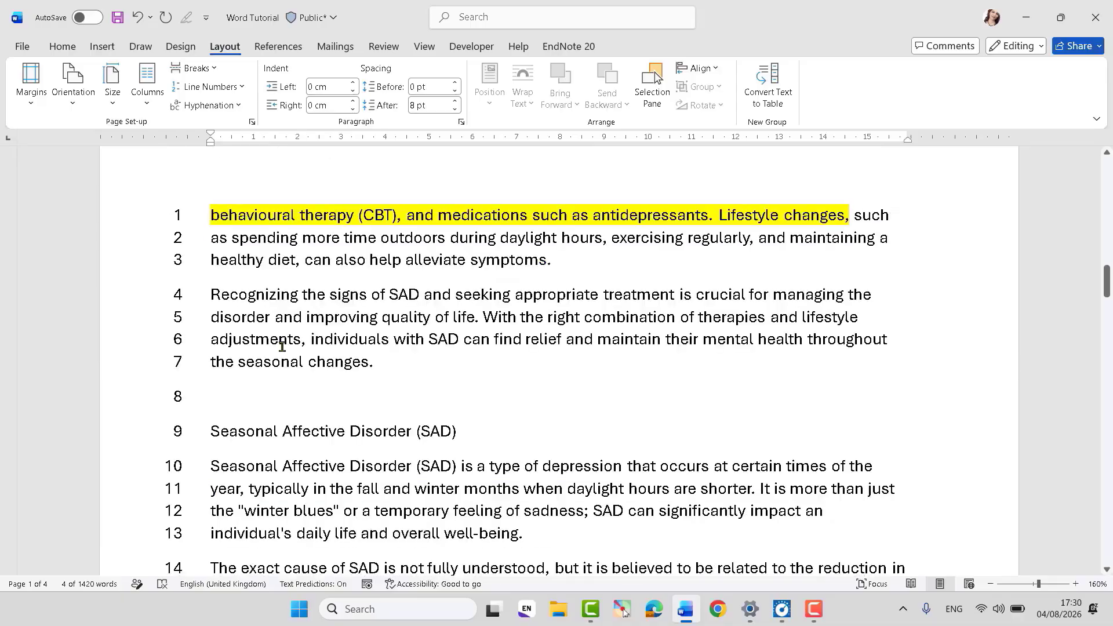
triple_click(293, 214)
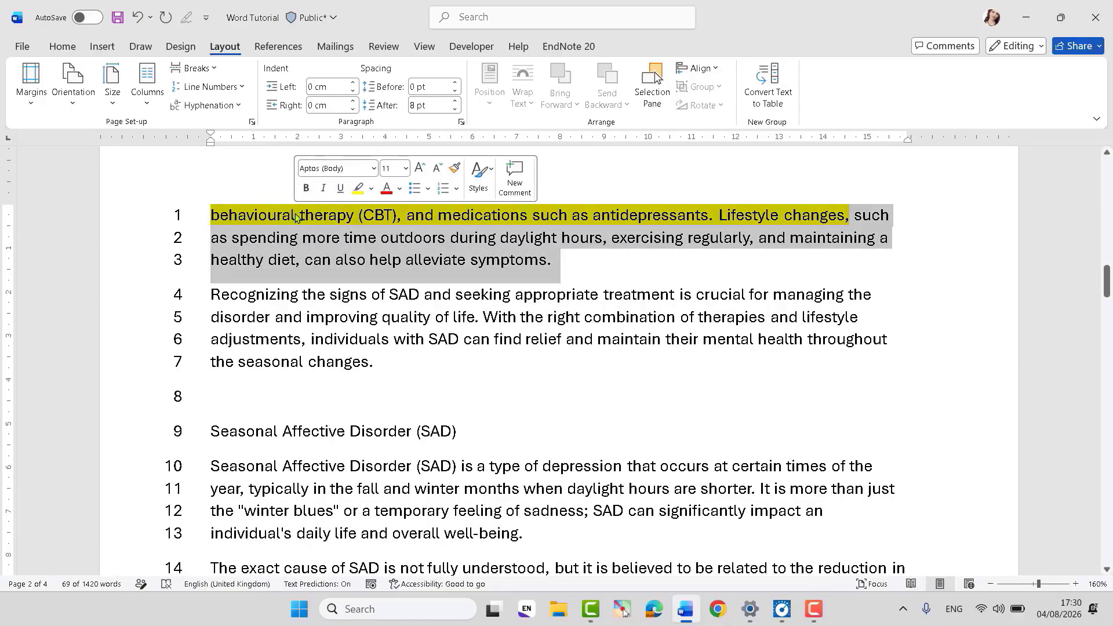
scroll(290, 290, "down", 10)
scroll(286, 294, "down", 7)
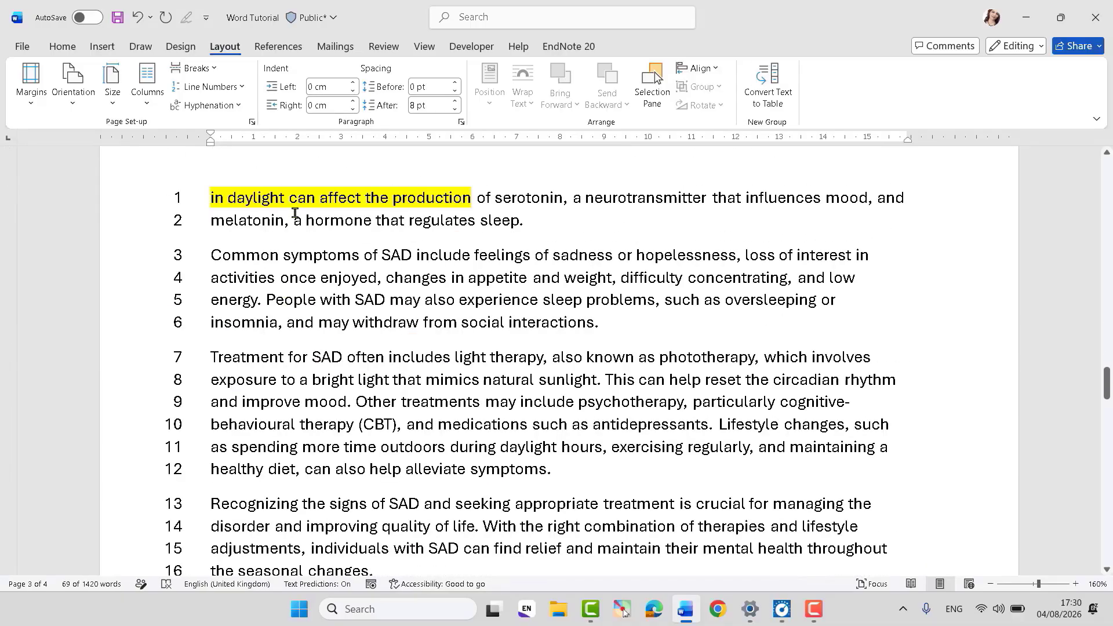
scroll(293, 219, "down", 7)
scroll(295, 249, "down", 10)
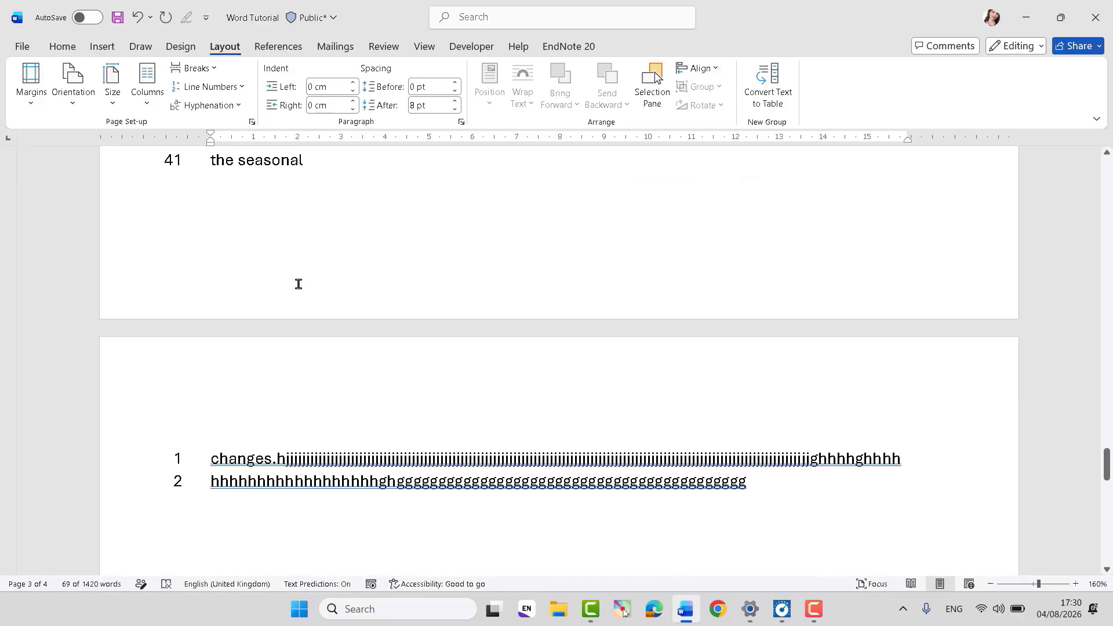
scroll(298, 283, "down", 3)
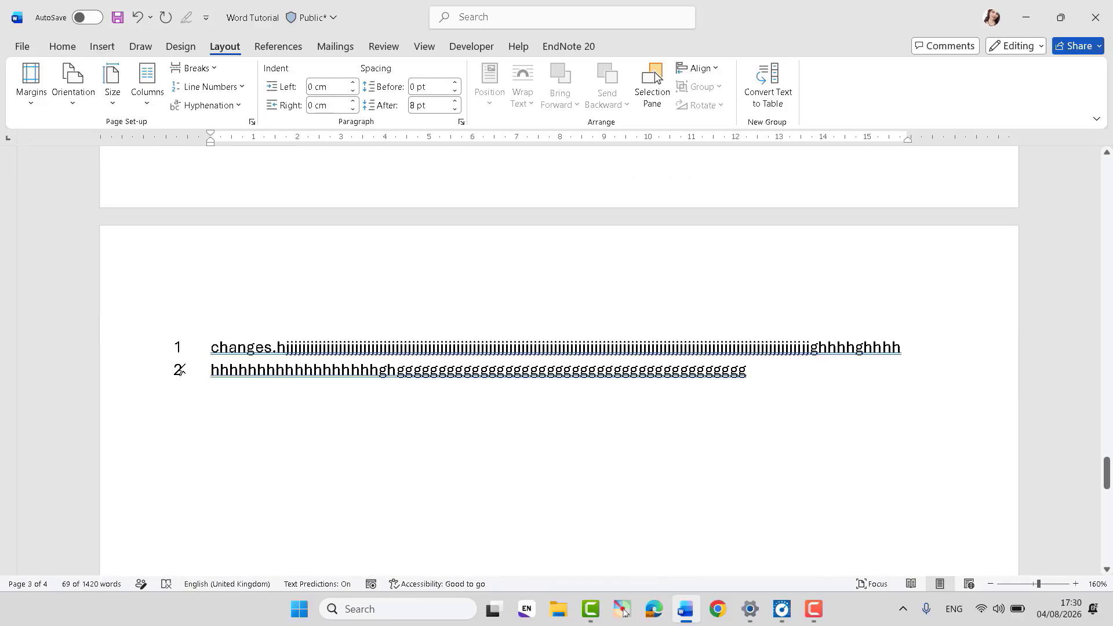
double_click(278, 374)
left_click(214, 369)
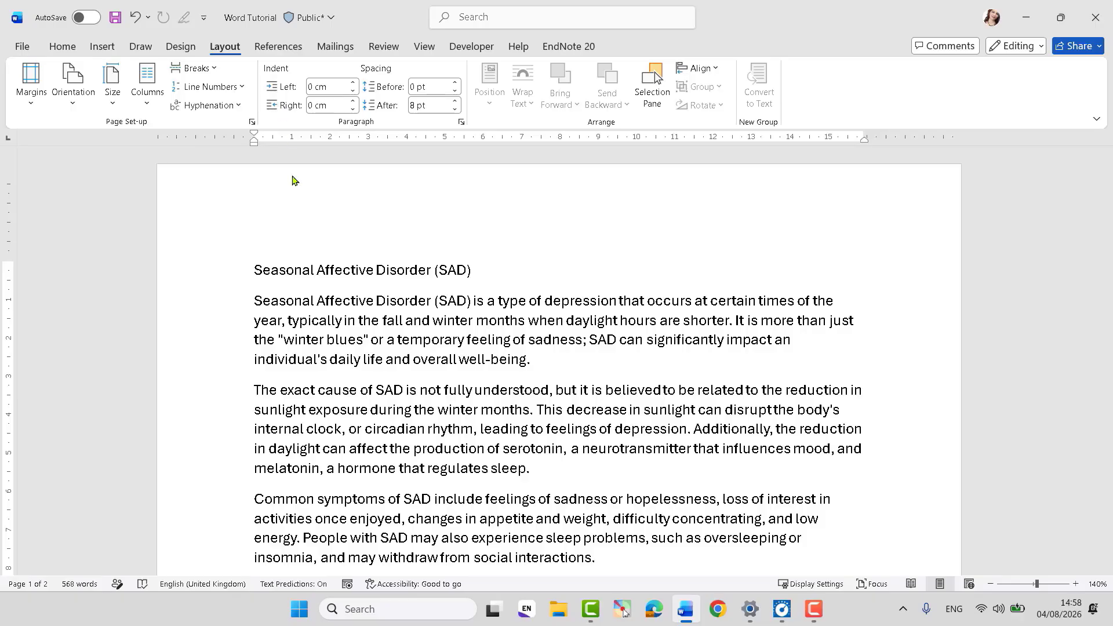
Step: Increase the left indent of the paragraph beginning "Seasonal Affective Disorder (SAD) is a type of depression" to 1.5 cm, viewed at 160% zoom
scroll(307, 248, "down", 2)
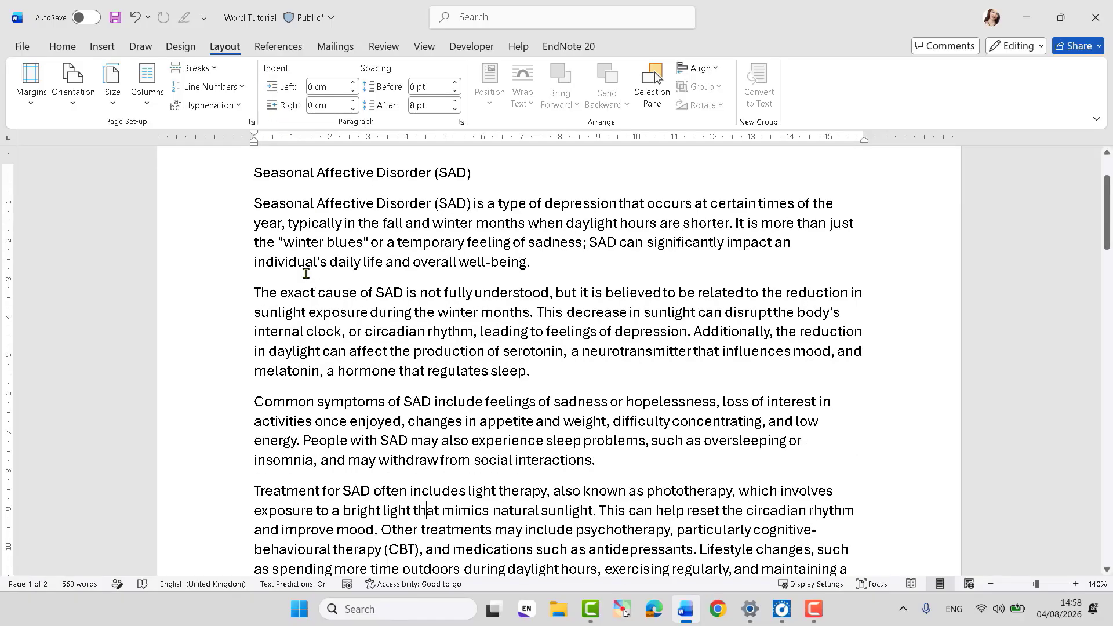
left_click_drag(252, 202, 537, 260)
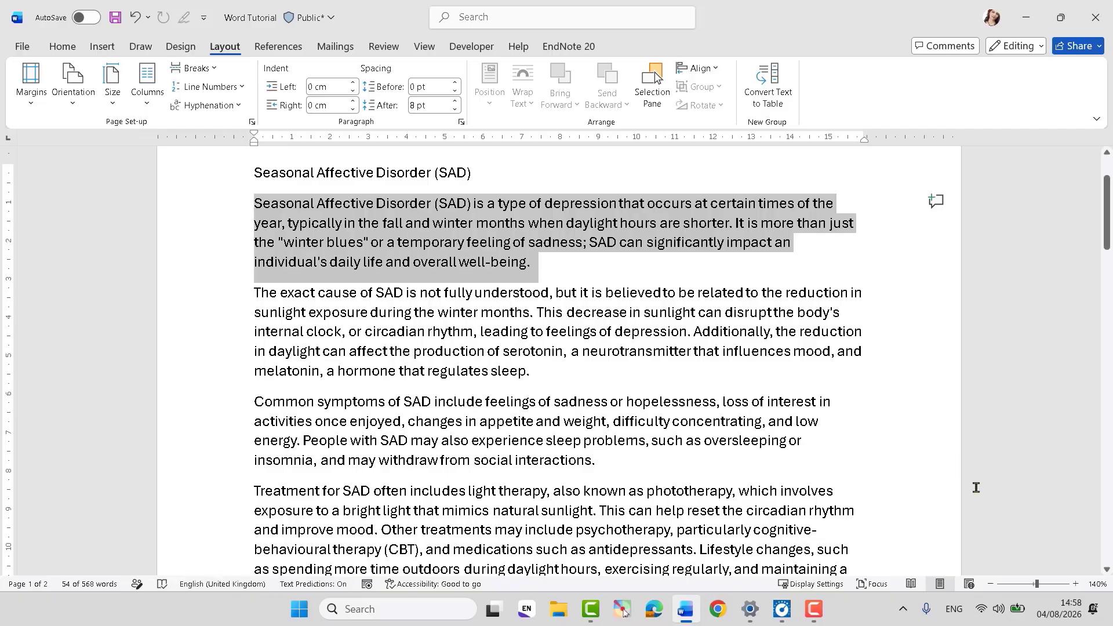
left_click(1075, 584)
left_click(1075, 584)
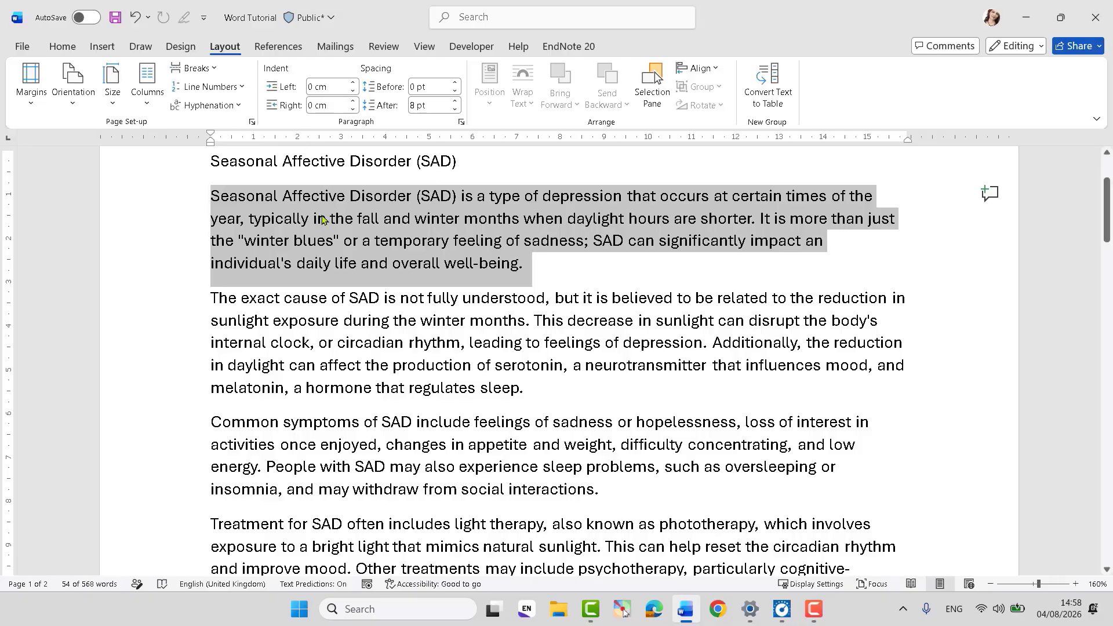
left_click(354, 83)
left_click(354, 83)
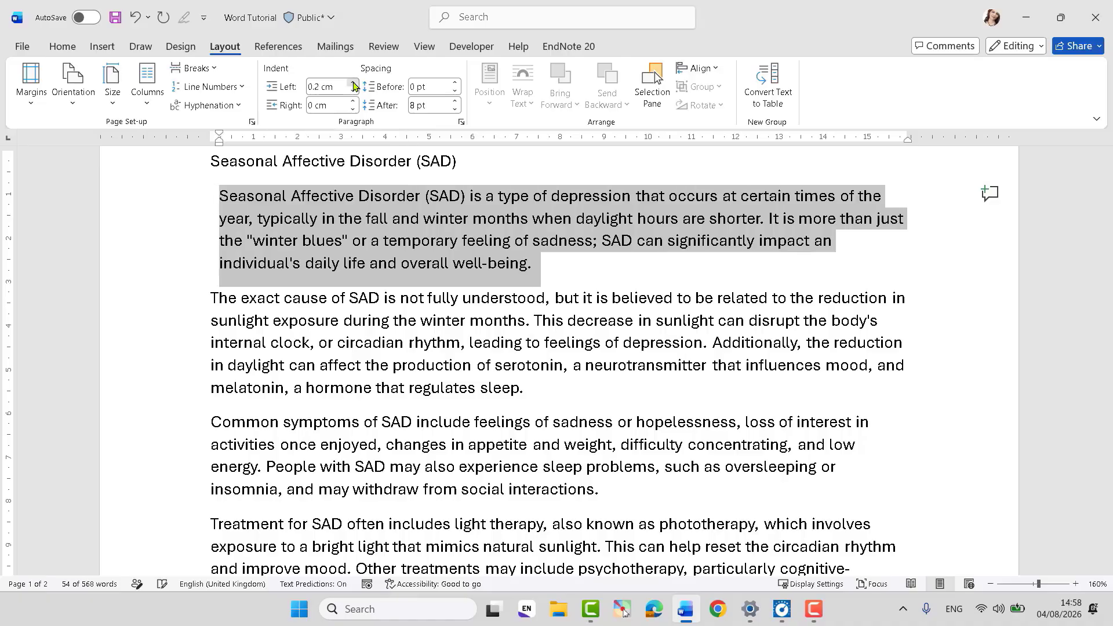
left_click(354, 83)
left_click(354, 83)
left_click(354, 83)
left_click(355, 83)
left_click(354, 83)
left_click(354, 83)
left_click(354, 83)
left_click(354, 83)
left_click(354, 83)
left_click(355, 83)
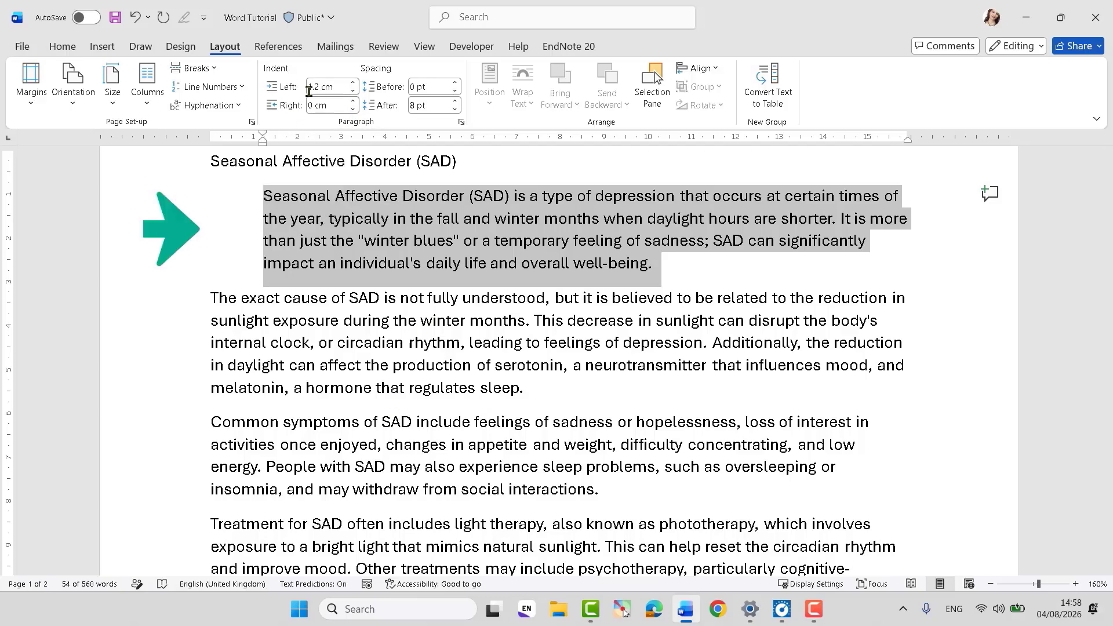
left_click(352, 83)
left_click(352, 82)
left_click(353, 83)
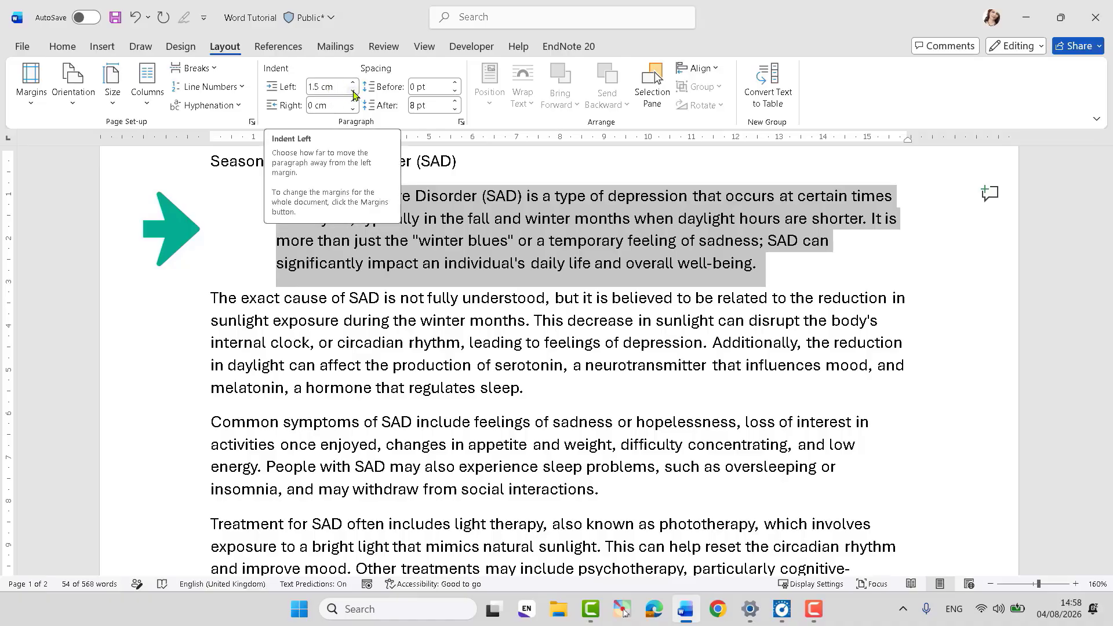
Step: Reduce the selected paragraph's left indent gradually and enter 0 as its value
left_click(355, 92)
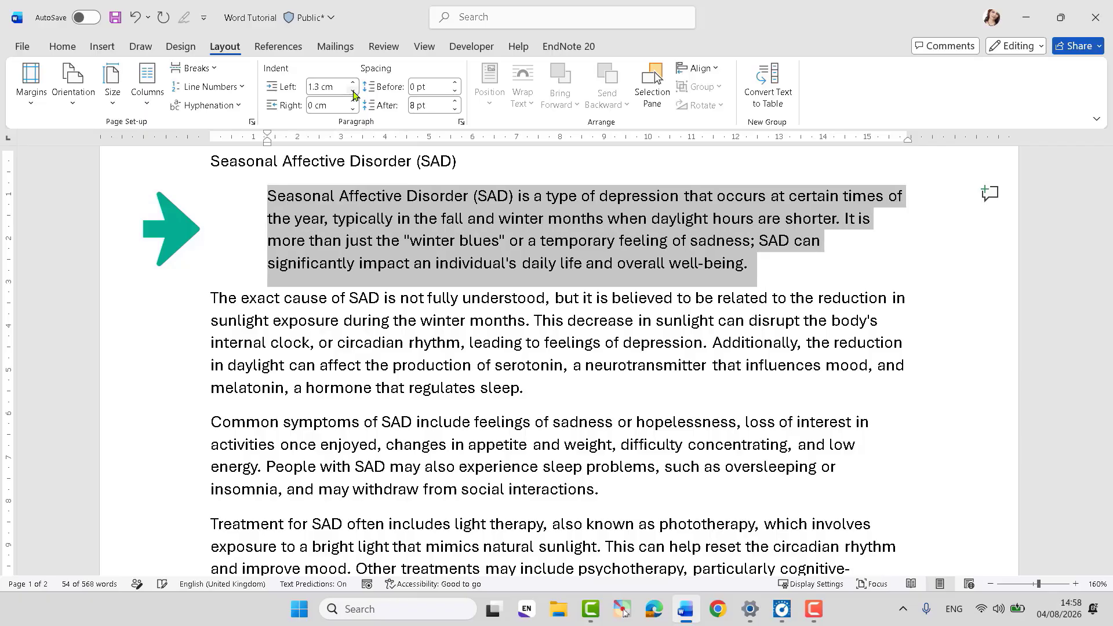
left_click(354, 93)
left_click(355, 93)
left_click(354, 93)
left_click(354, 93)
left_click(354, 93)
left_click(354, 92)
left_click(354, 92)
left_click(354, 93)
left_click(355, 92)
left_click(312, 86)
type("0")
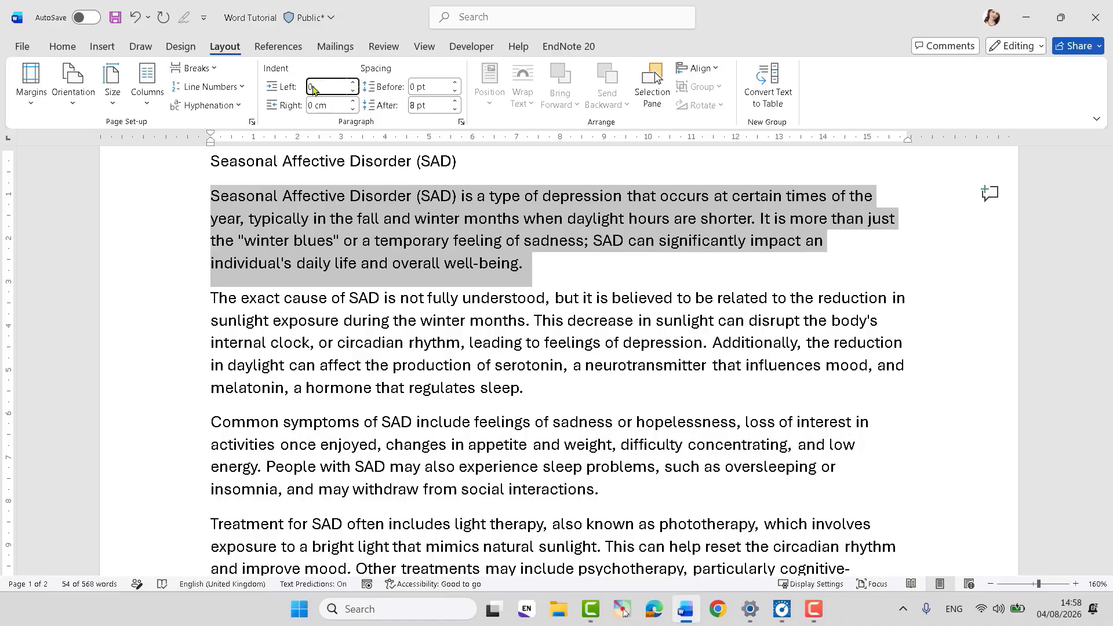
key("Return")
Step: Increase the right indent of the selected paragraph to 0.7 cm
left_click(353, 102)
left_click(353, 101)
left_click(353, 102)
left_click(353, 102)
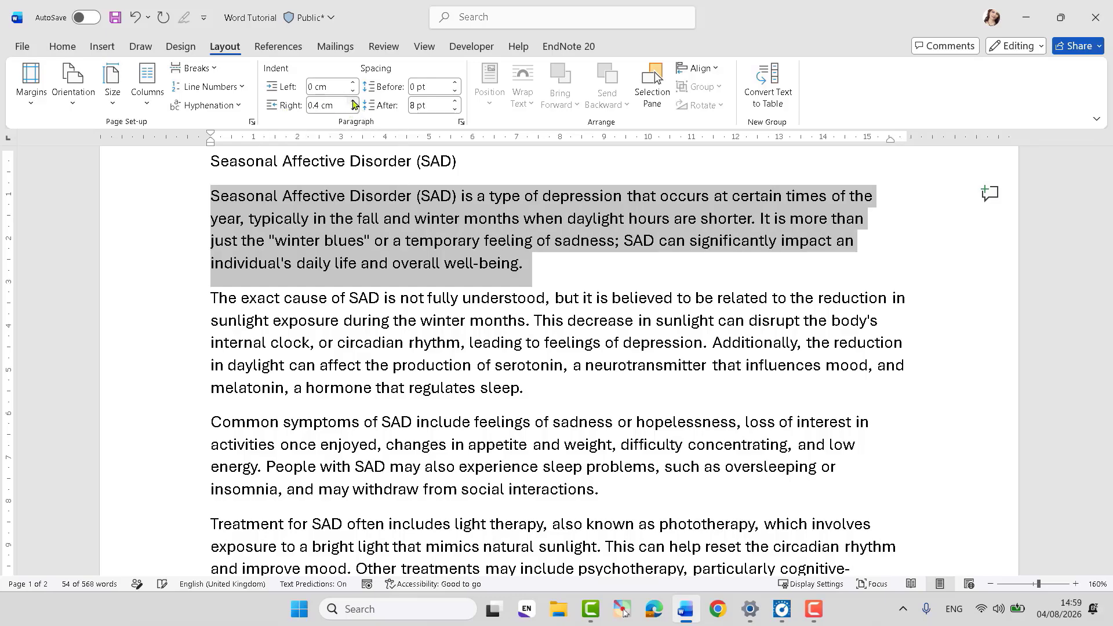
left_click(353, 101)
left_click(353, 102)
left_click(353, 101)
Step: Reselect the paragraph under the title and increase its right indent to 1.5 cm
left_click(369, 188)
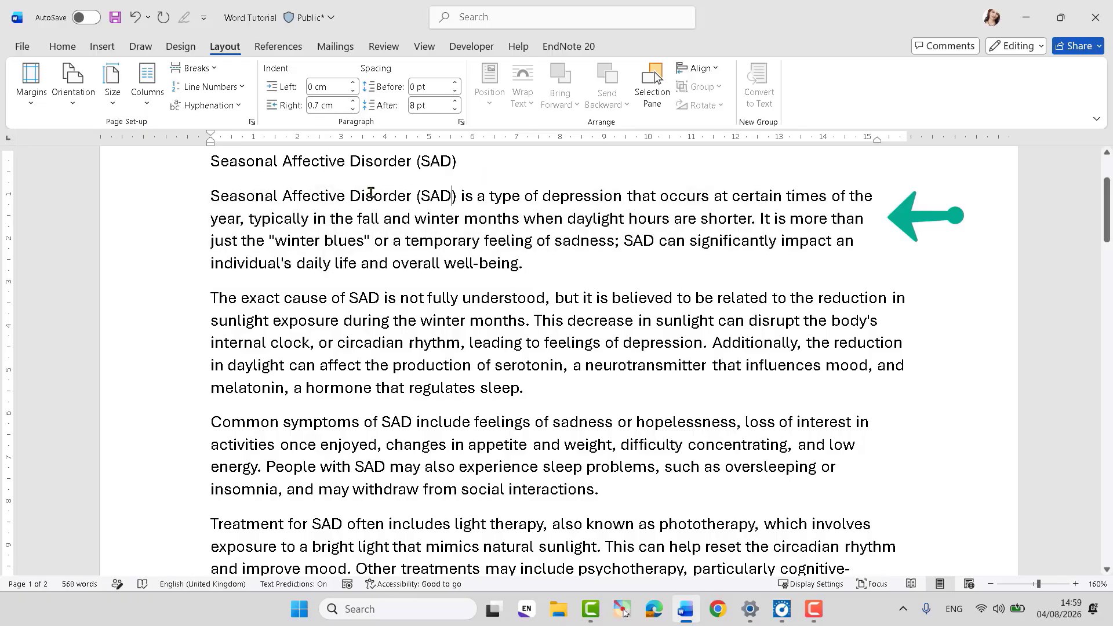
left_click_drag(213, 196, 592, 264)
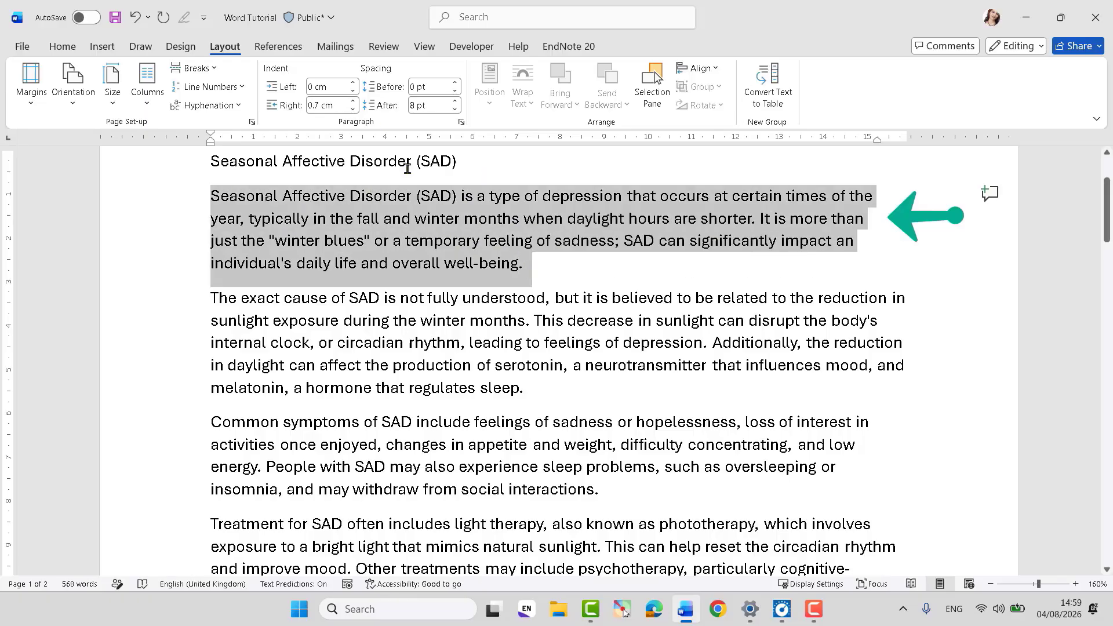
left_click(353, 102)
left_click(353, 101)
left_click(353, 101)
left_click(353, 101)
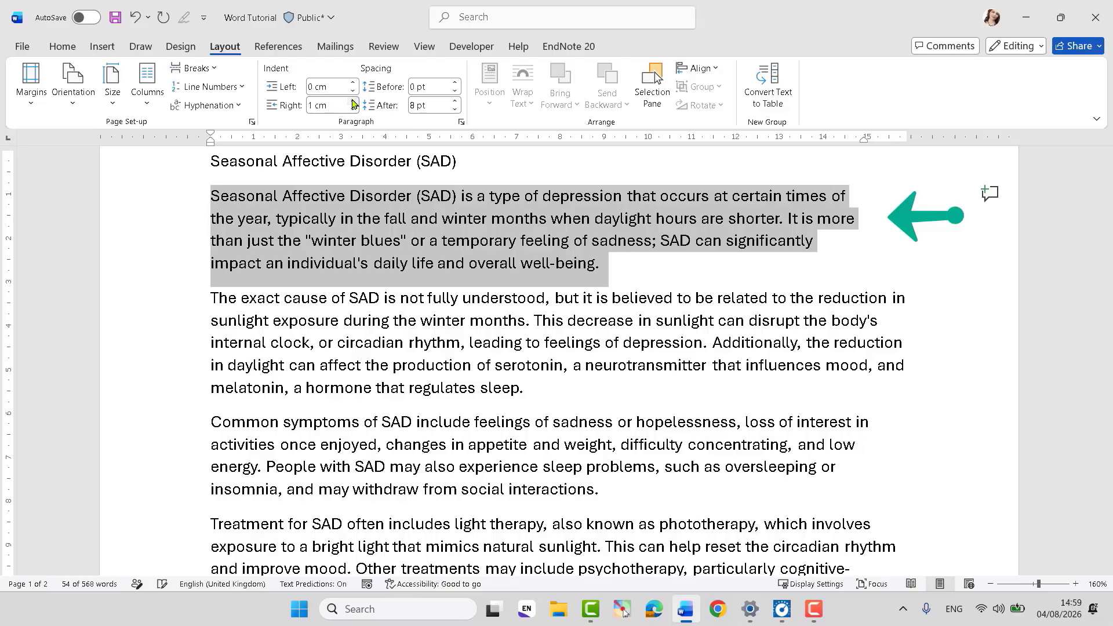
left_click(353, 102)
left_click(353, 102)
left_click(353, 101)
left_click(353, 102)
left_click(353, 107)
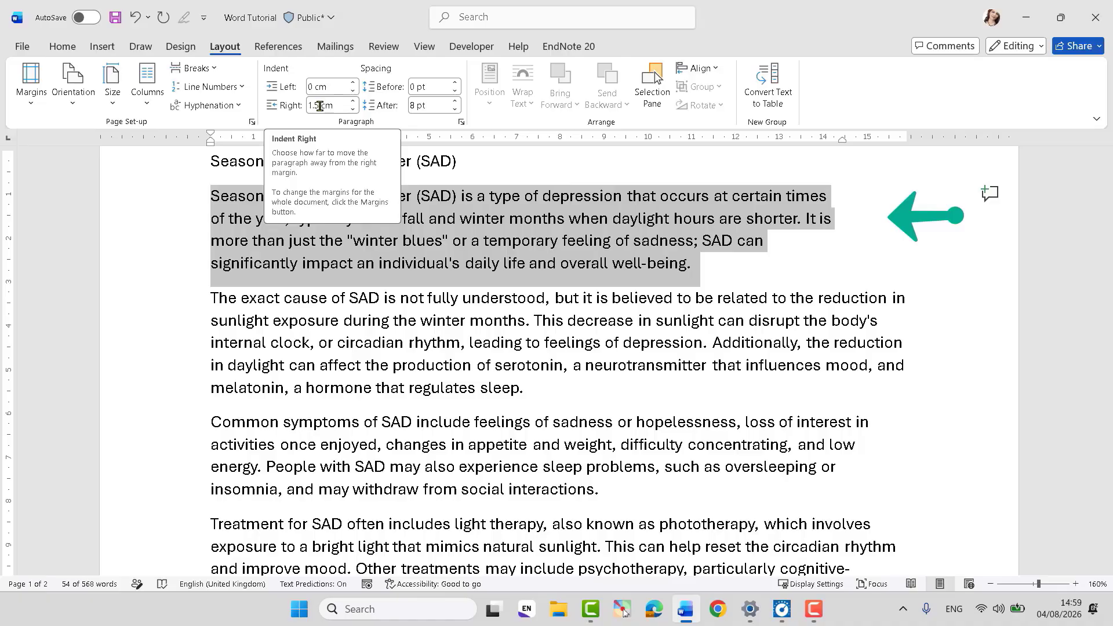
Step: Reduce the selected paragraph's right indent gradually to 1.1 cm
left_click(353, 108)
left_click(352, 109)
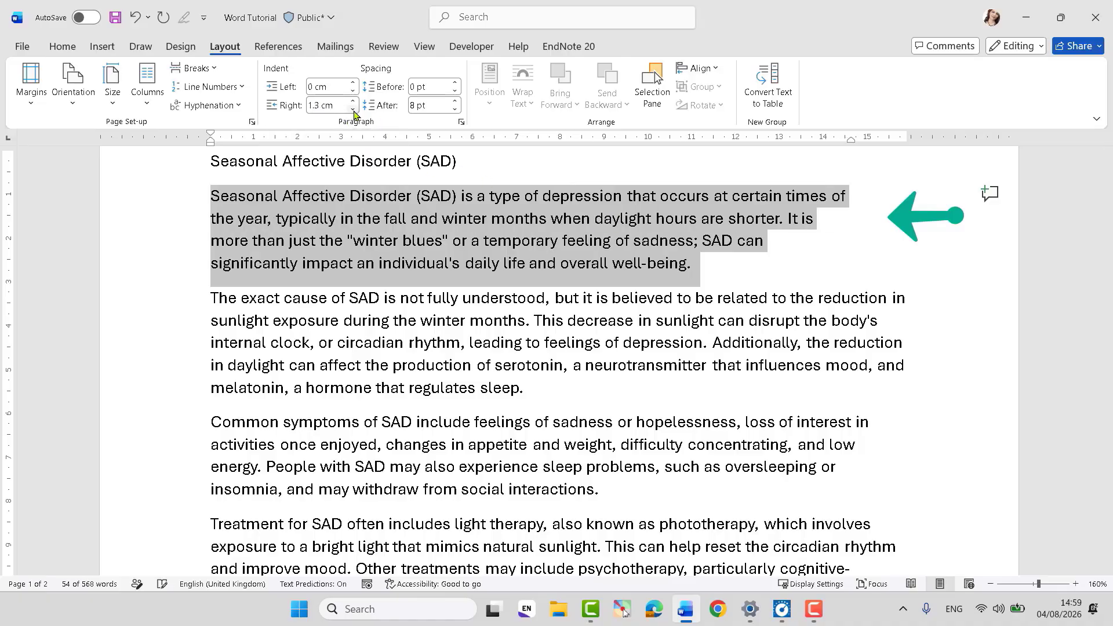
left_click(353, 109)
left_click(353, 108)
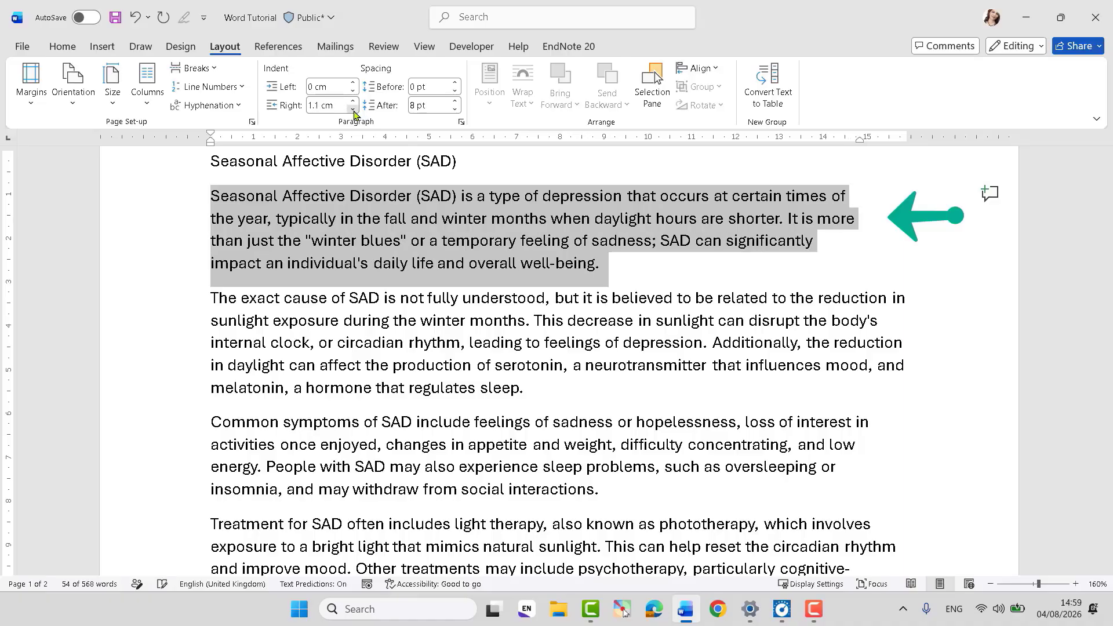
left_click(352, 100)
left_click(353, 108)
Step: Set the right indent of the selected paragraph to 0 cm and deselect the text
left_click(325, 107)
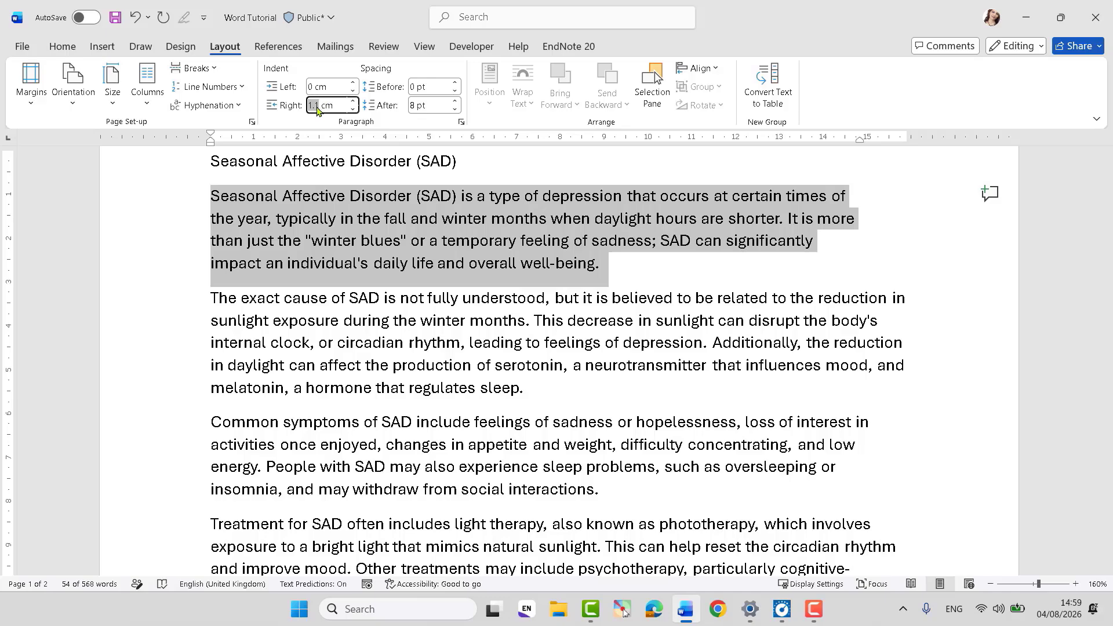
left_click(326, 106)
type("0")
key("Return")
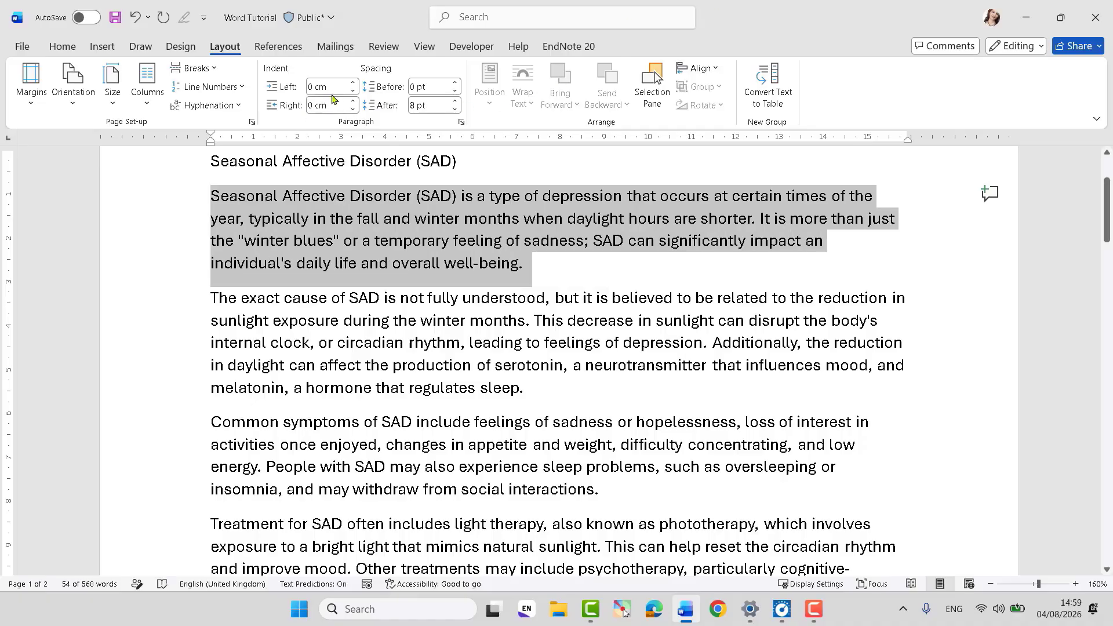
left_click(438, 315)
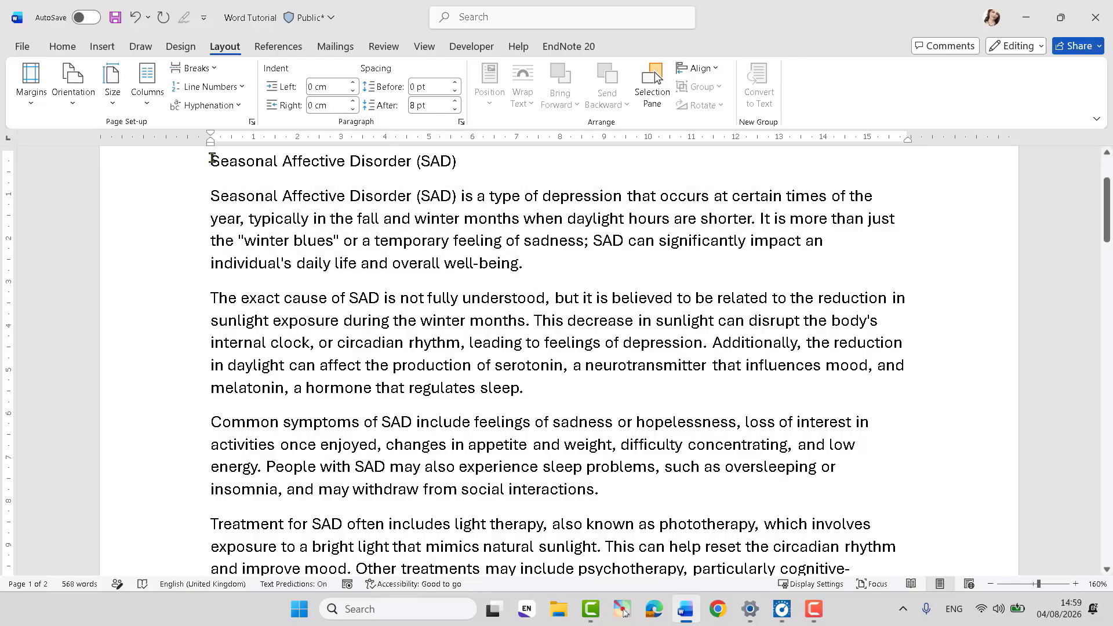
left_click_drag(252, 177, 606, 367)
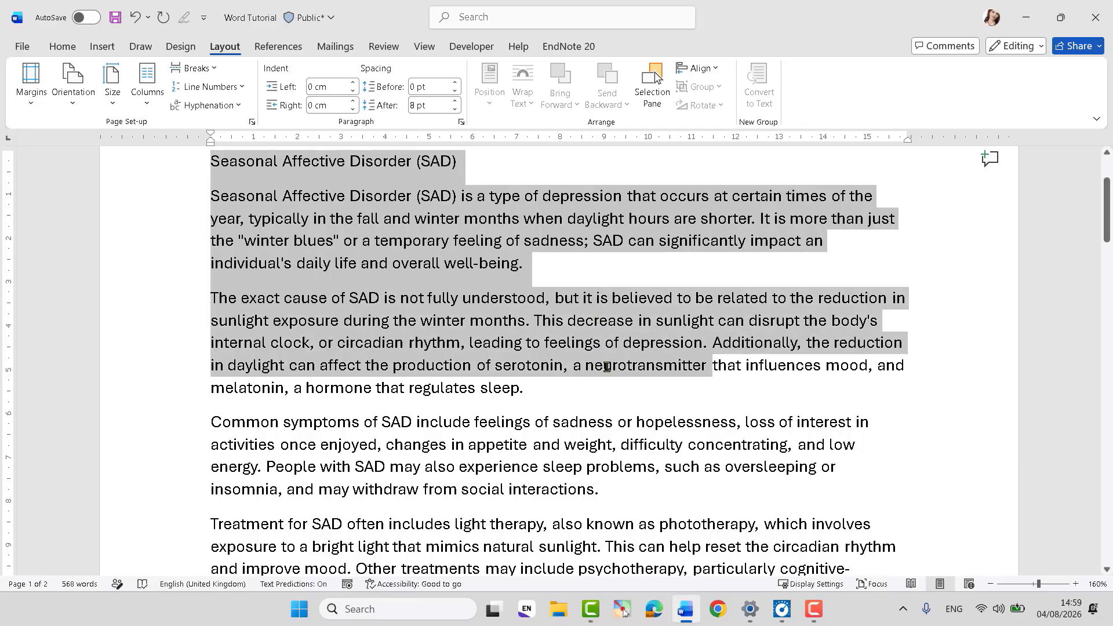
left_click(462, 365)
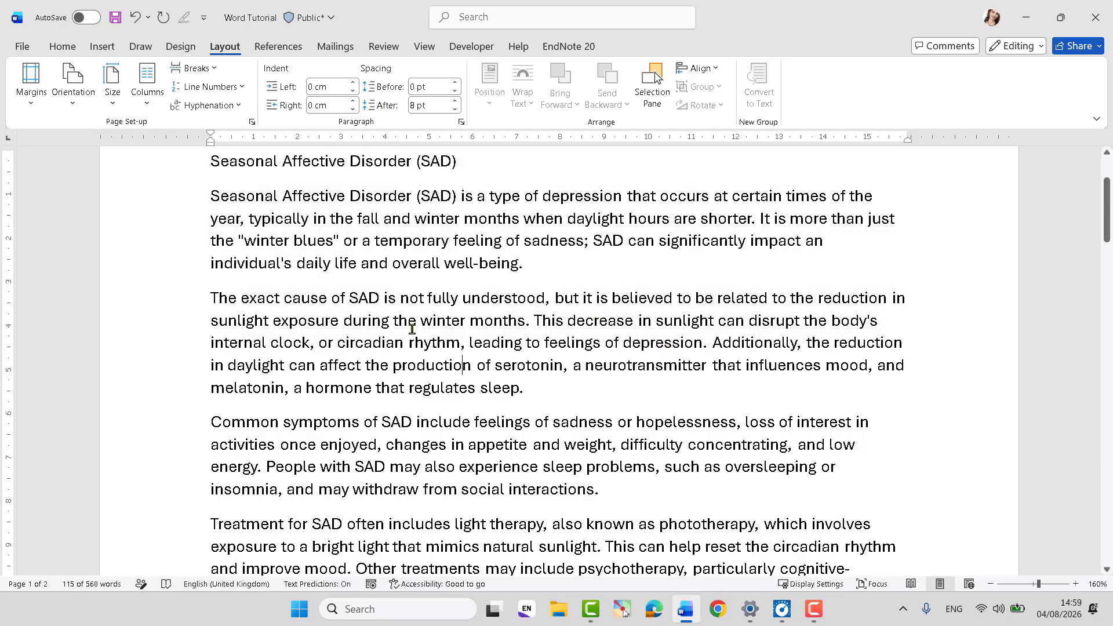
scroll(367, 264, "up", 2)
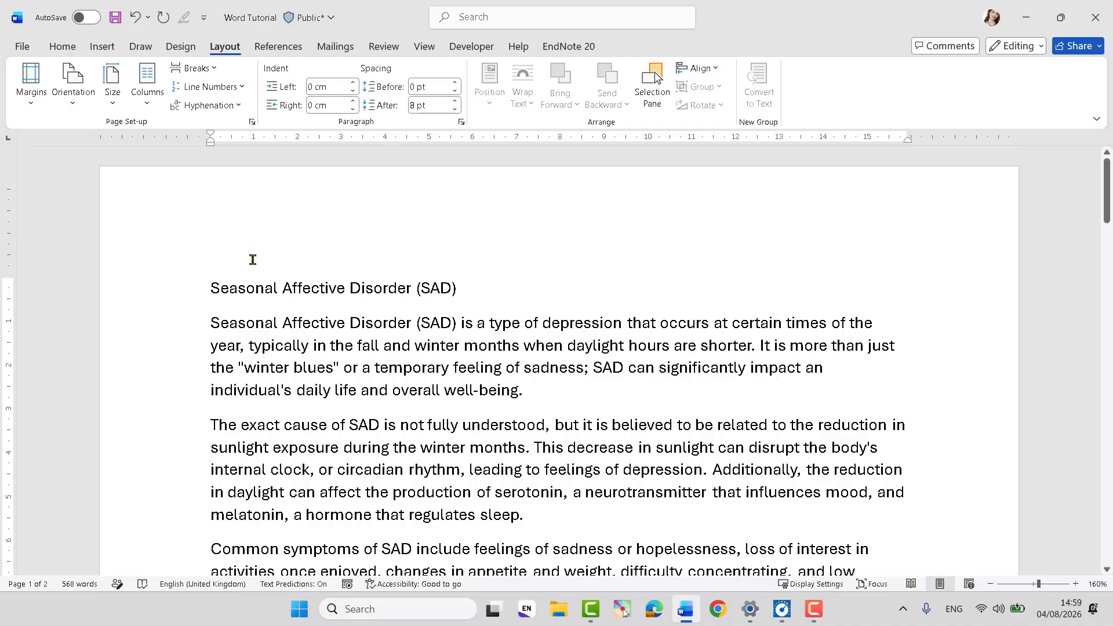
left_click(32, 93)
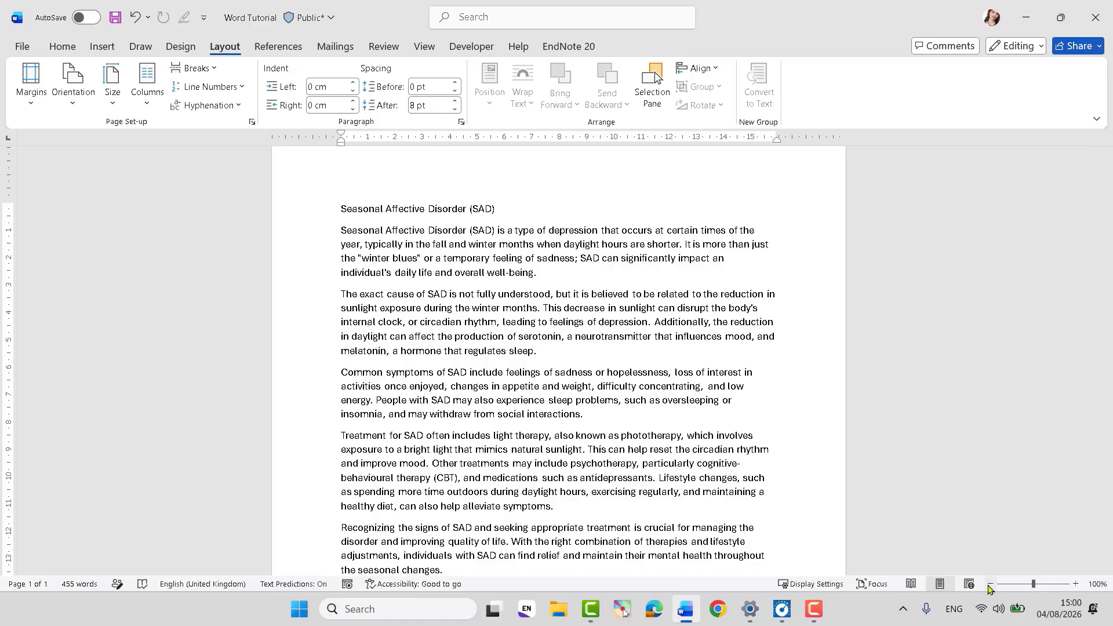
Step: Zoom the document out to 70% and return to the start of the page
left_click(991, 584)
left_click(991, 584)
left_click(991, 585)
left_click(991, 584)
left_click(991, 584)
left_click(991, 584)
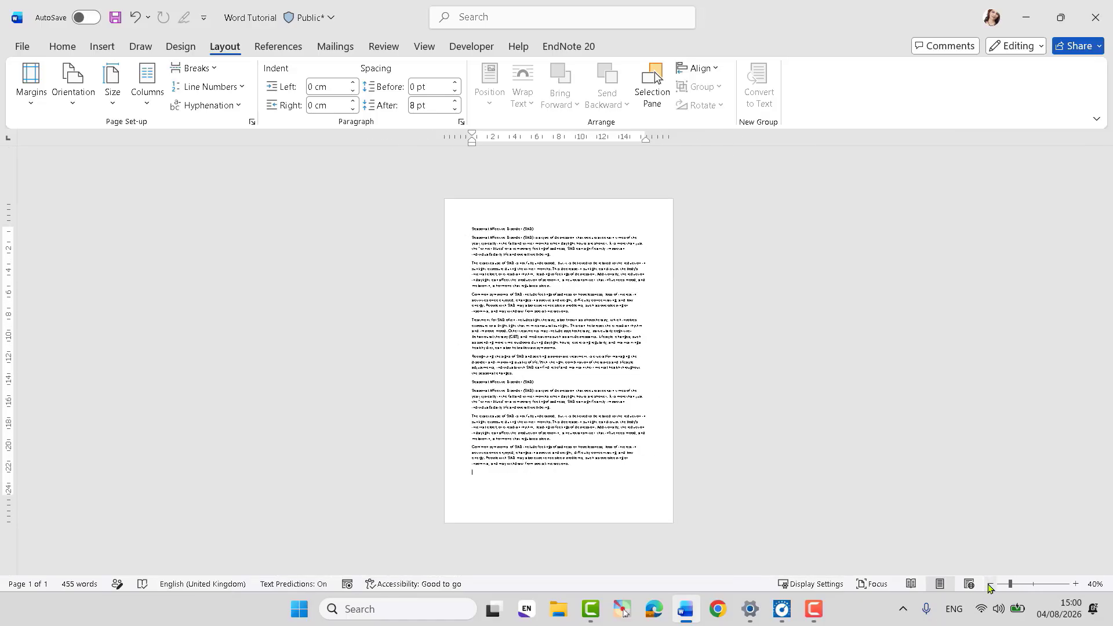
left_click(1033, 584)
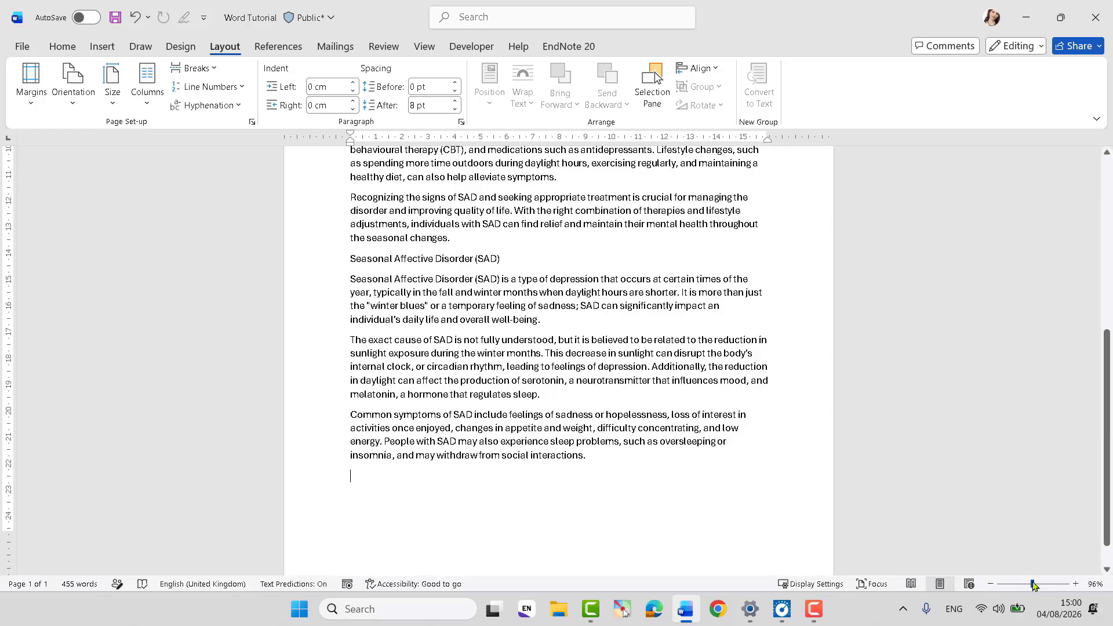
left_click(991, 585)
left_click(991, 584)
left_click(990, 584)
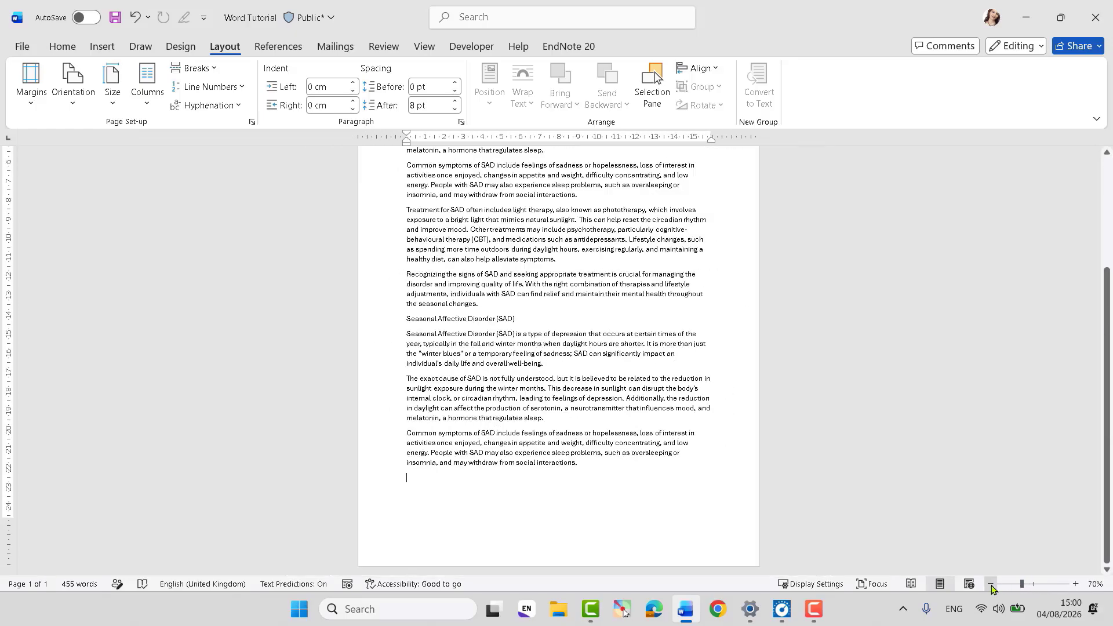
scroll(663, 390, "up", 5)
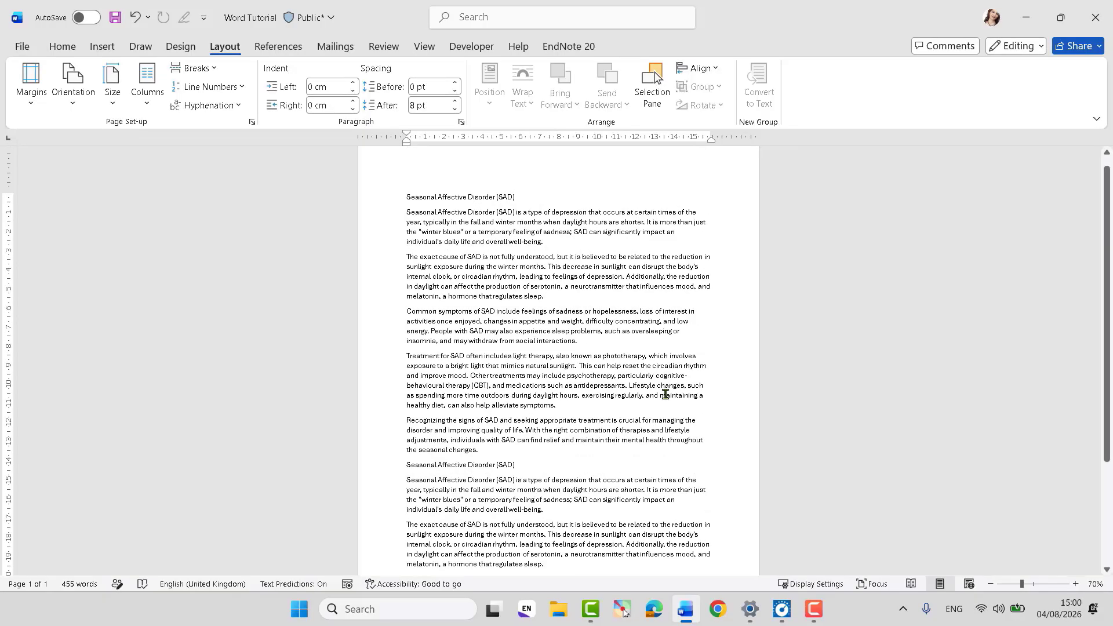
Step: Select all the text in the document, make it bold and give it black shading
left_click_drag(407, 208, 649, 553)
left_click(62, 47)
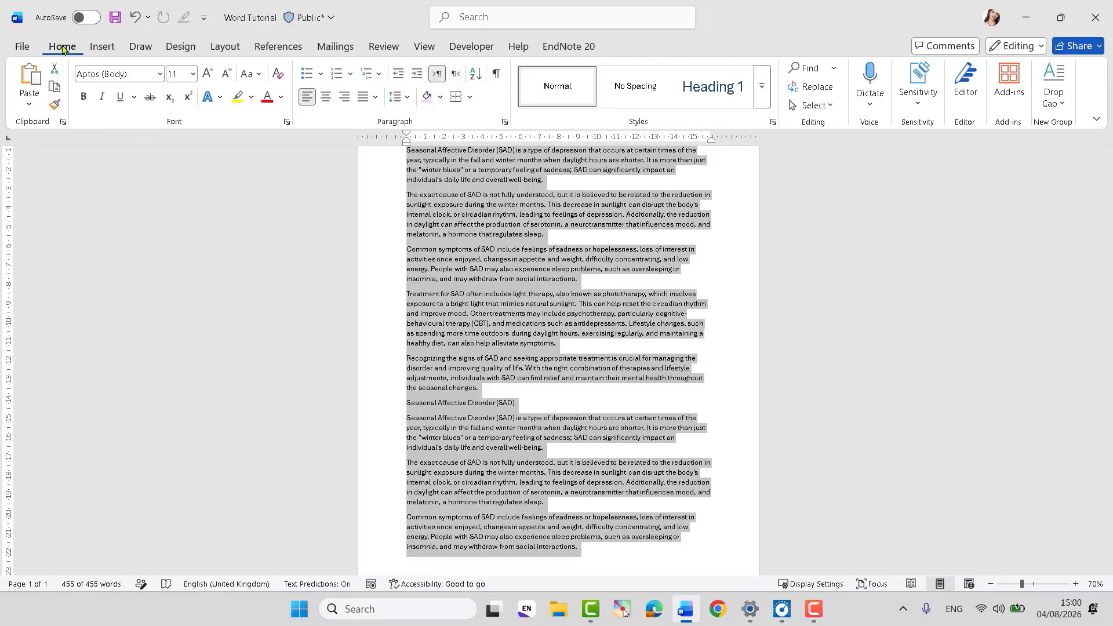
left_click(83, 96)
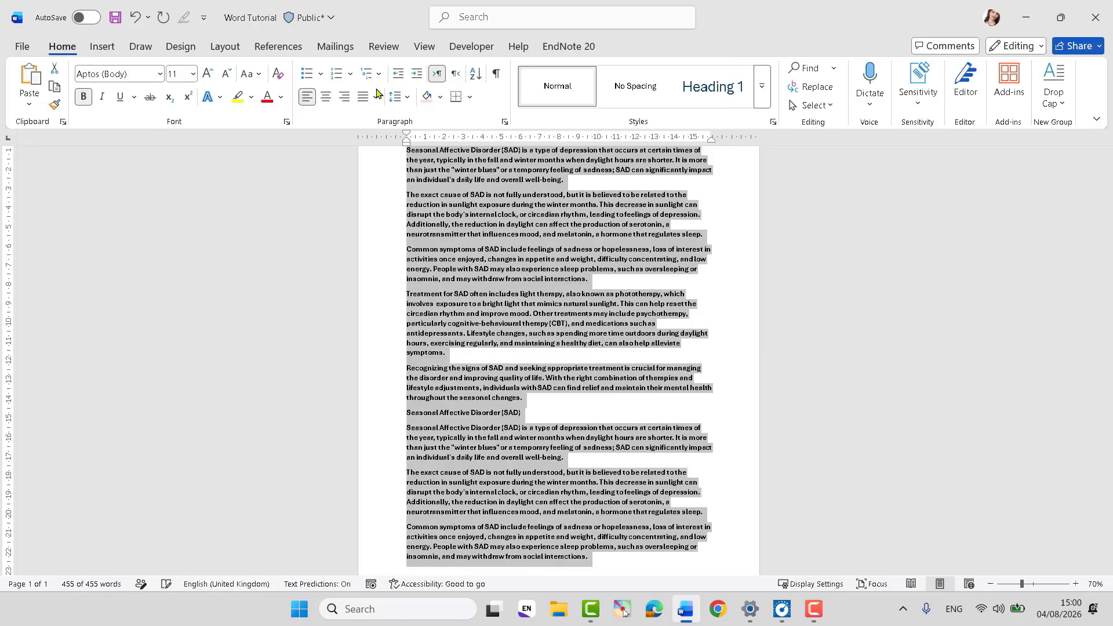
left_click(441, 96)
left_click(449, 169)
scroll(516, 352, "up", 3)
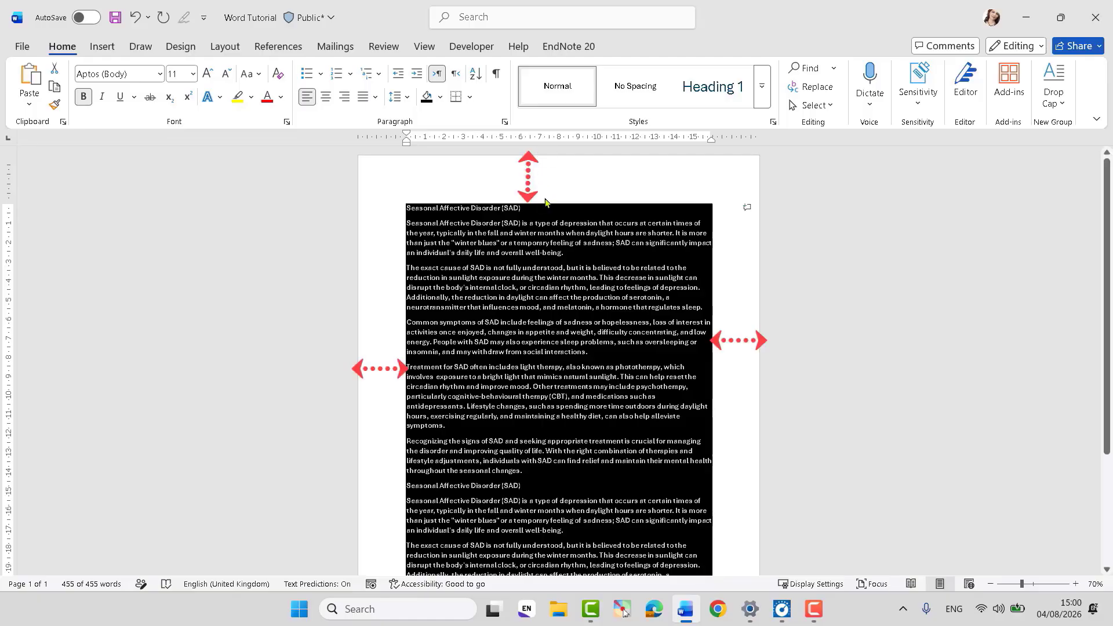
Step: Examine the blank margins on all four sides of the shaded text, ending with the whole page at 50% zoom
scroll(527, 377, "down", 5)
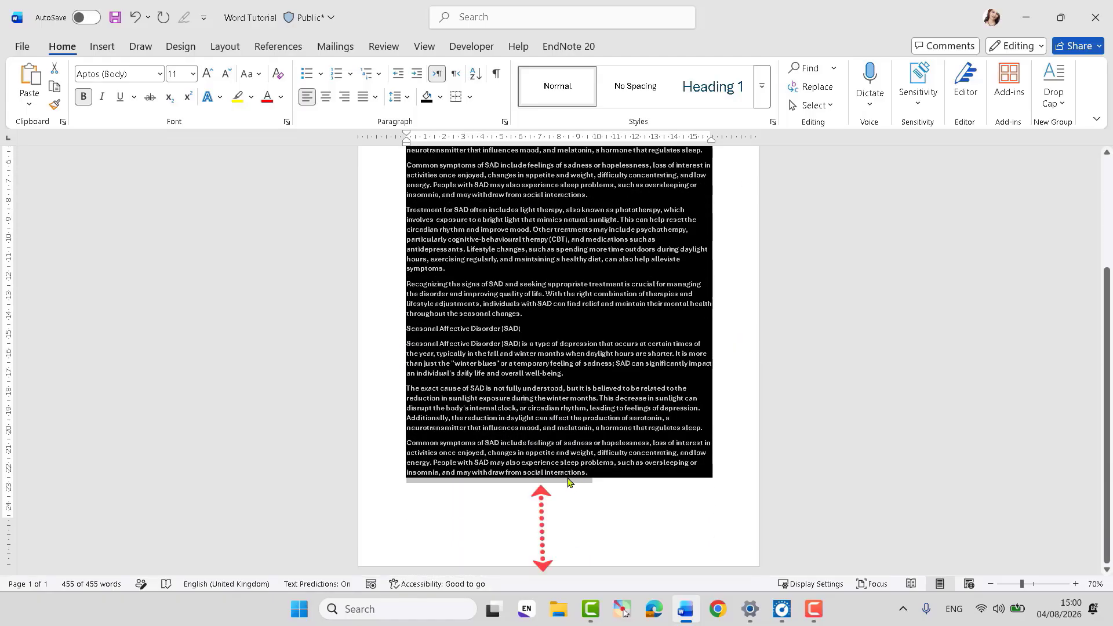
scroll(556, 464, "up", 5)
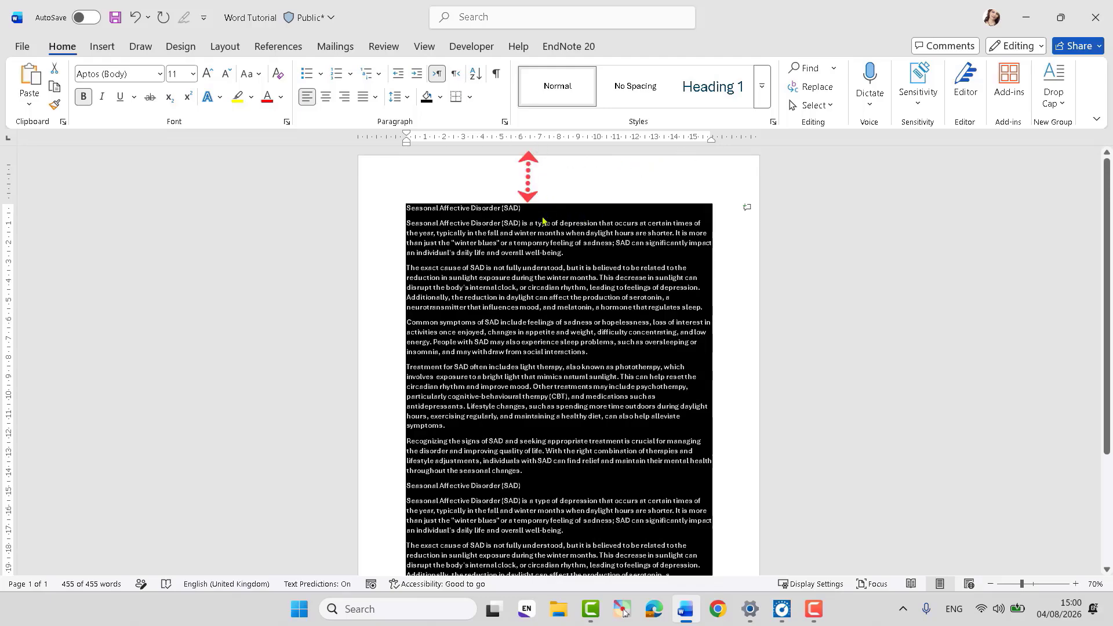
scroll(475, 351, "down", 5)
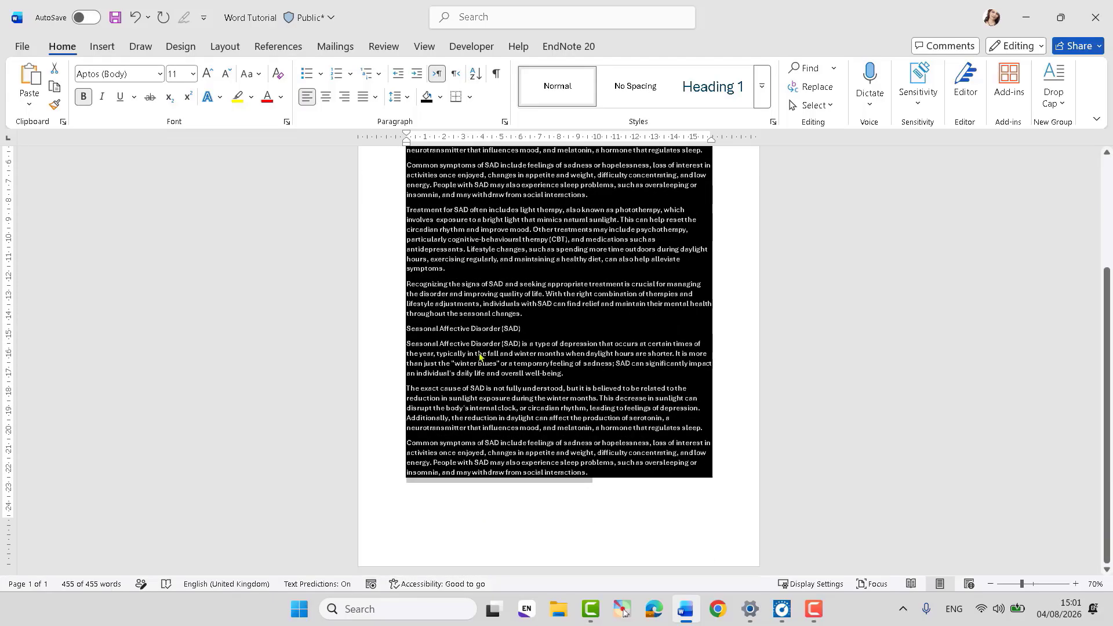
scroll(705, 316, "up", 3)
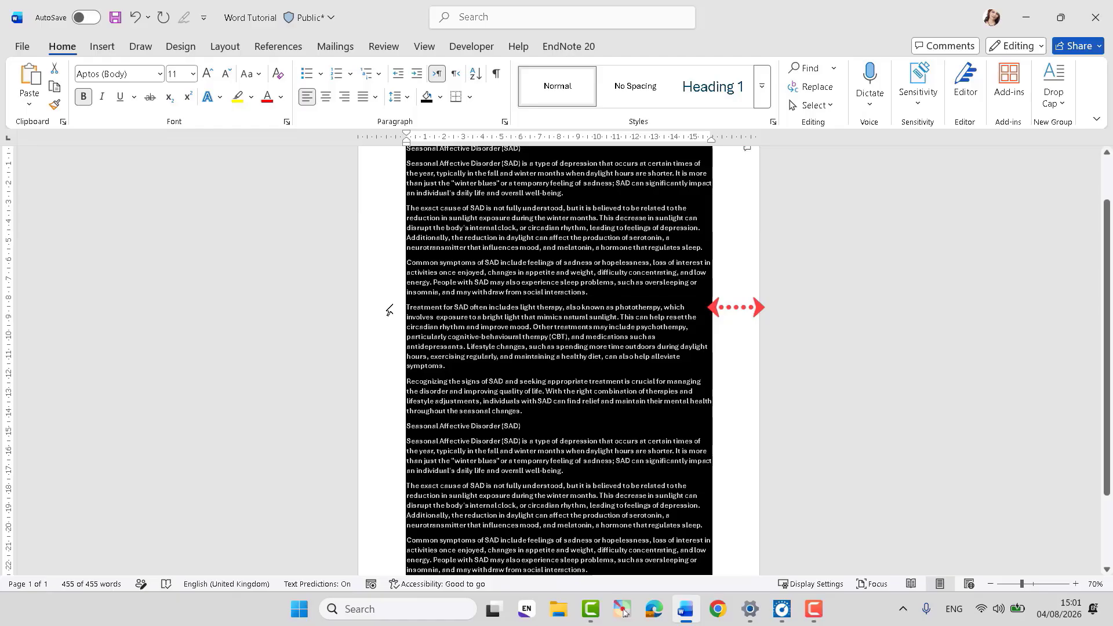
left_click(991, 584)
left_click(991, 584)
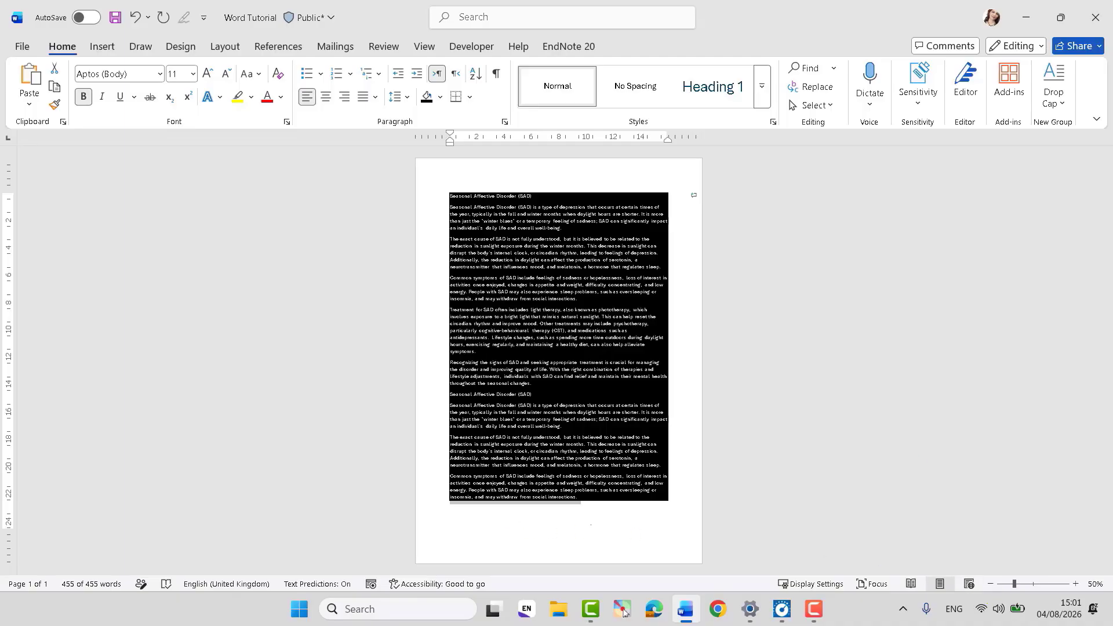
Step: Fill the remaining lines of the page with repeated "k" characters after the last sentence, and remove the blank second page
left_click(582, 508)
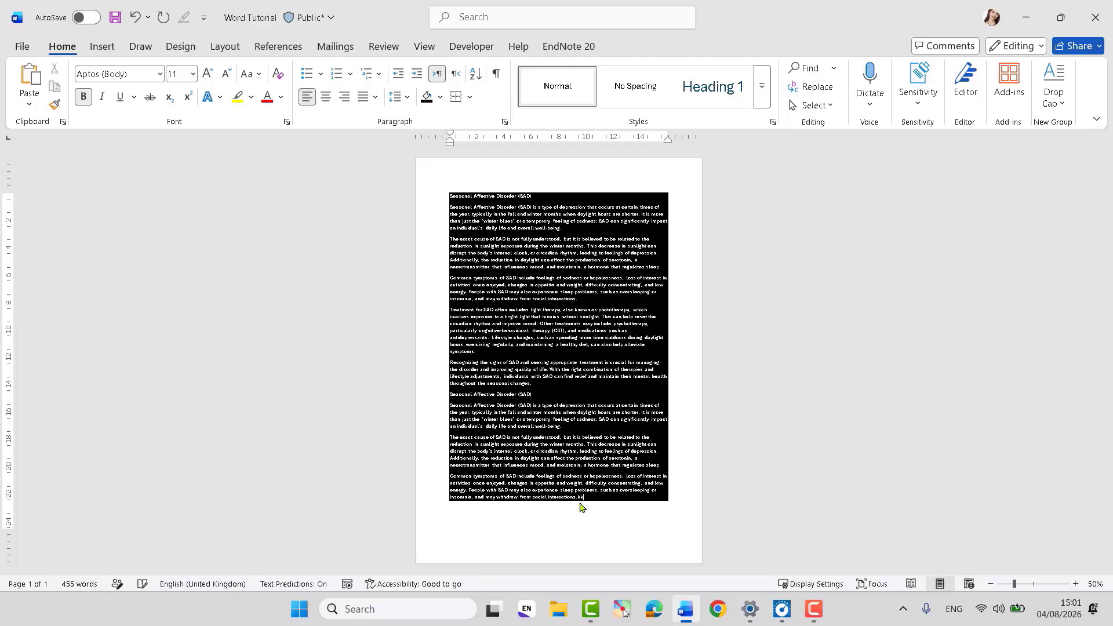
type("kkkkkkkkkkkkkkkkkkkkkkkkkkkkkkkkkkk")
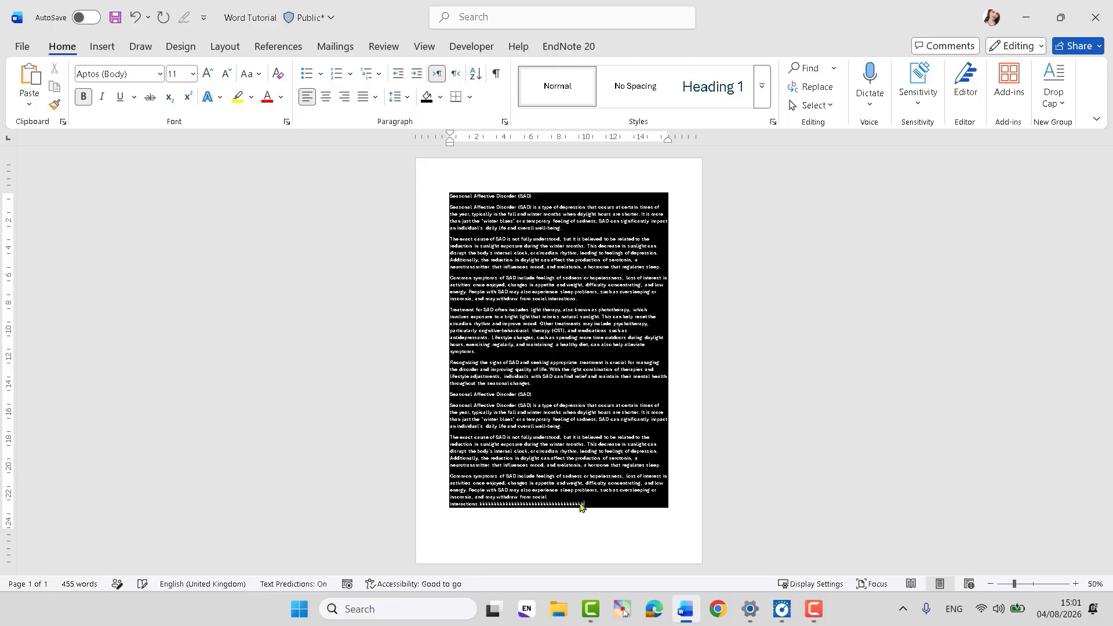
type("kkkkkkkkkkkkkkk")
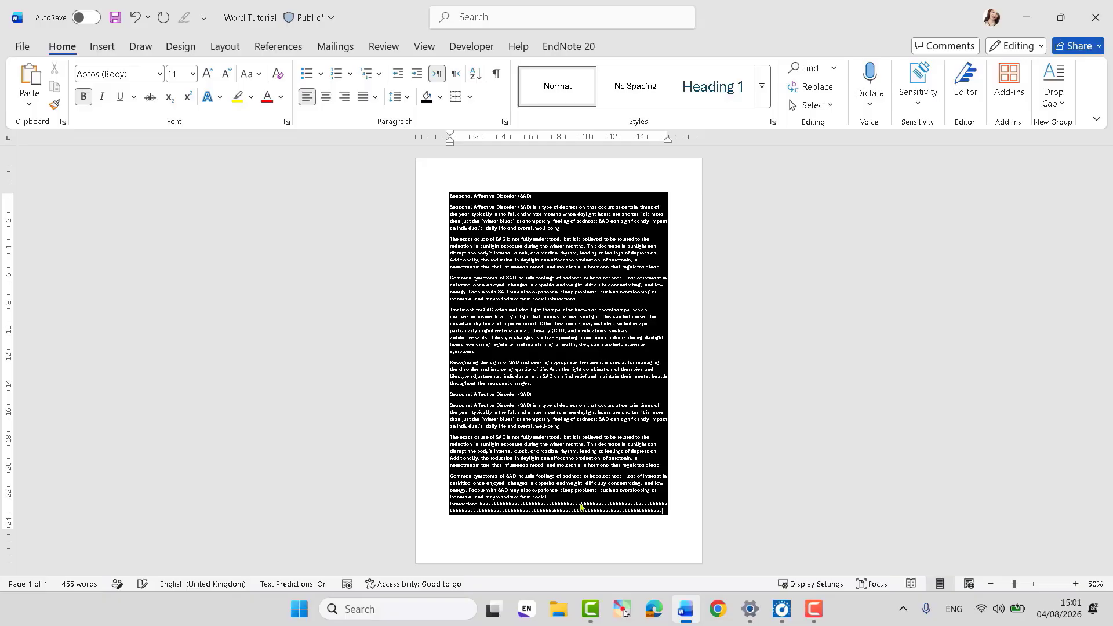
type("kkkkkkkkkkkkkkkk")
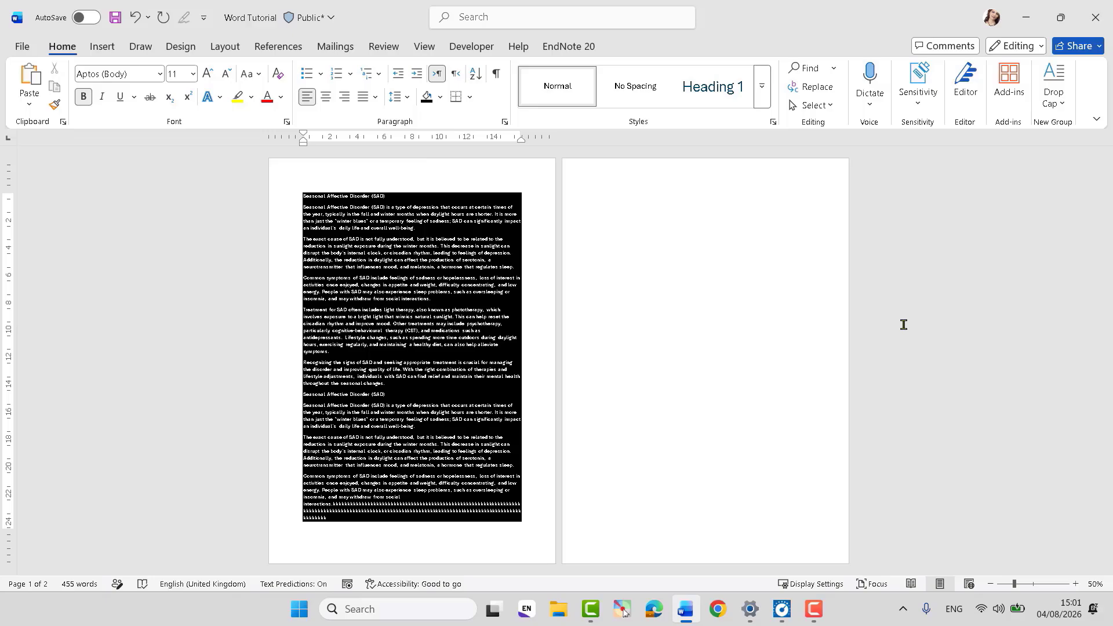
left_click(639, 373)
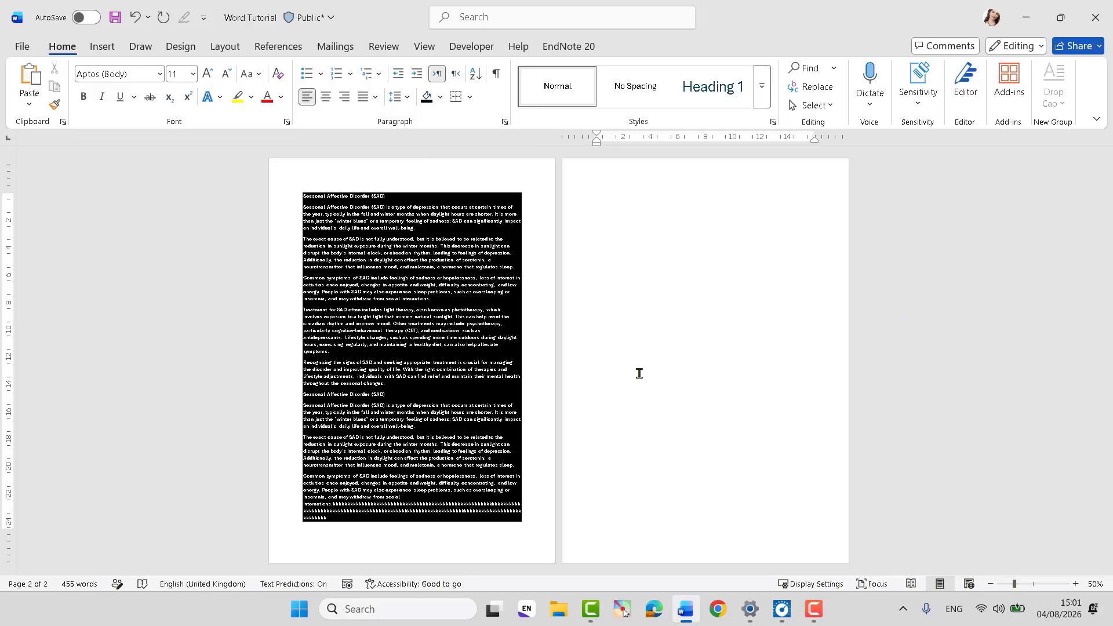
key("BackSpace")
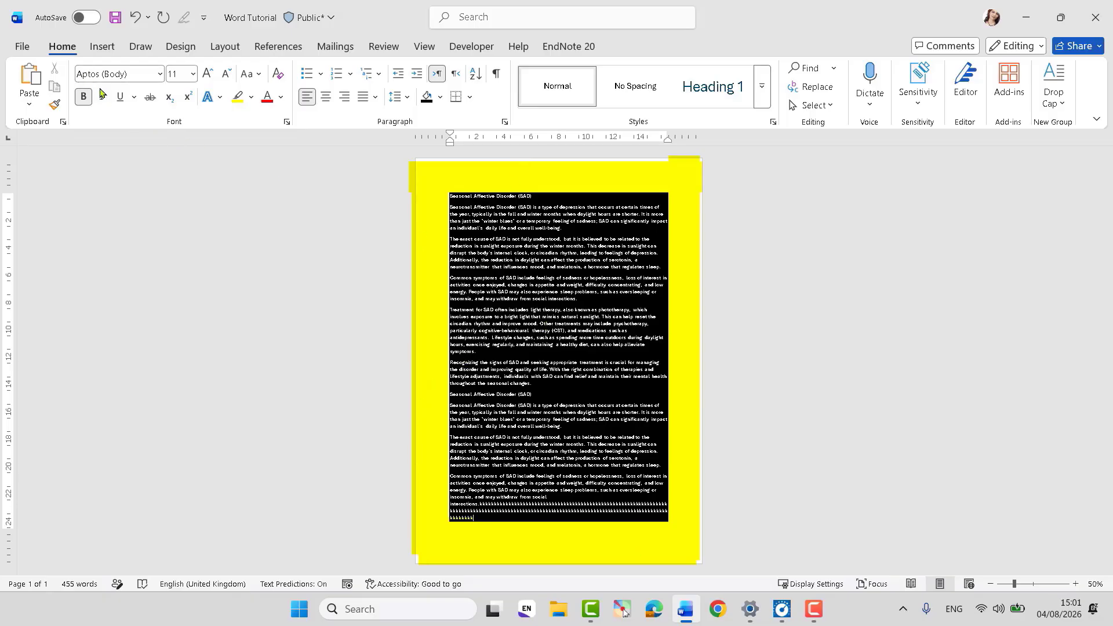
Step: Apply the Narrow margins preset, 1.27 cm on every side, to the document
left_click(224, 47)
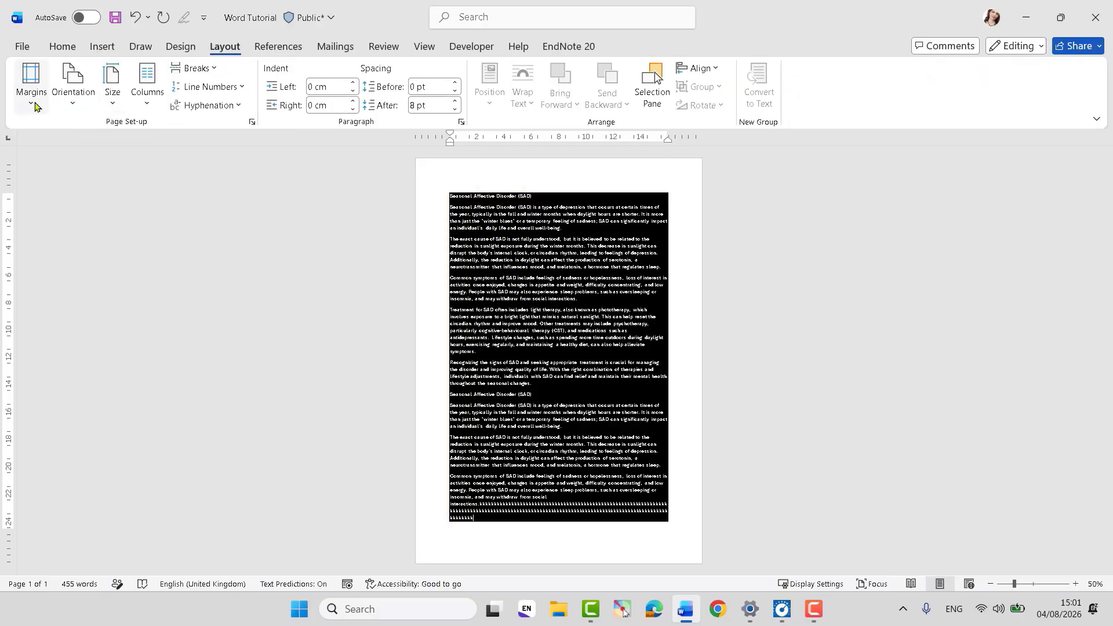
left_click(31, 81)
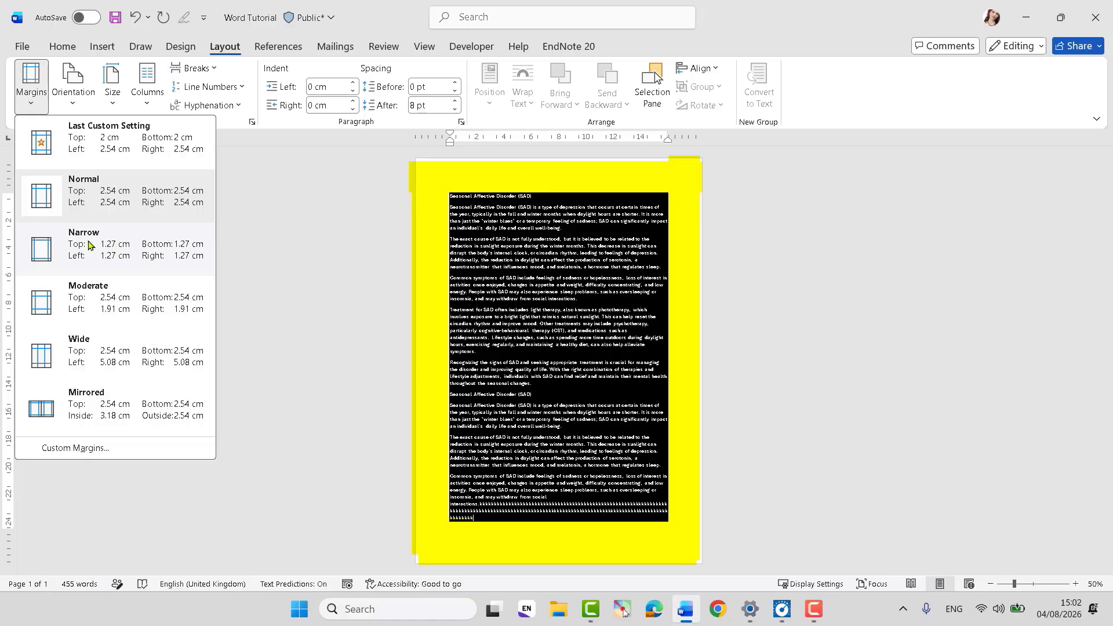
left_click(44, 243)
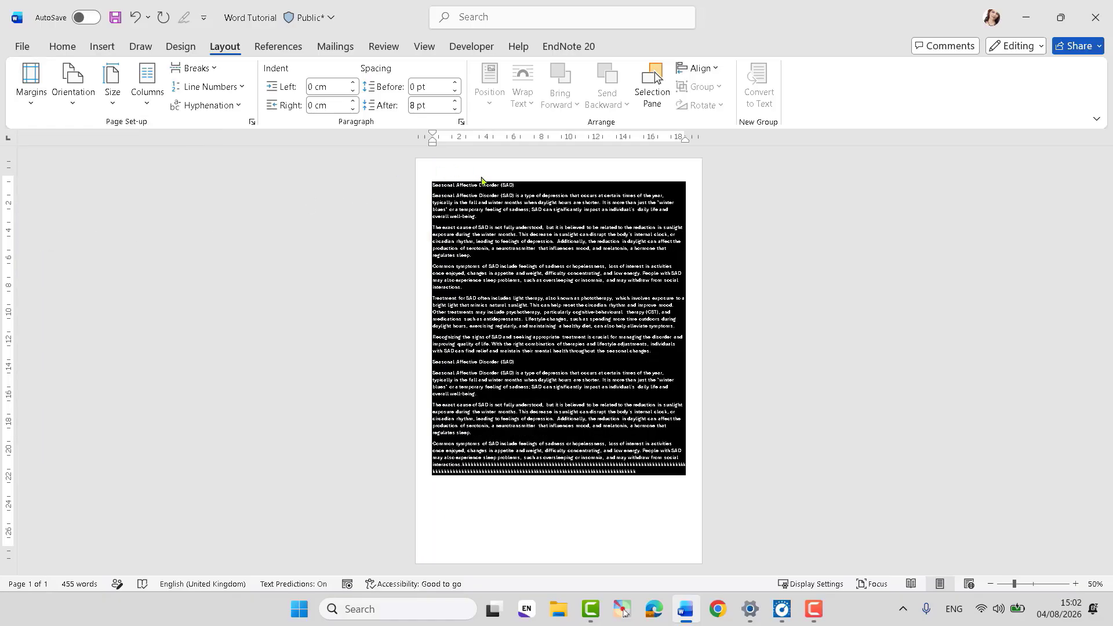
Step: Open the custom page margin settings and set the top and left margins to 0.5 cm each
left_click(31, 104)
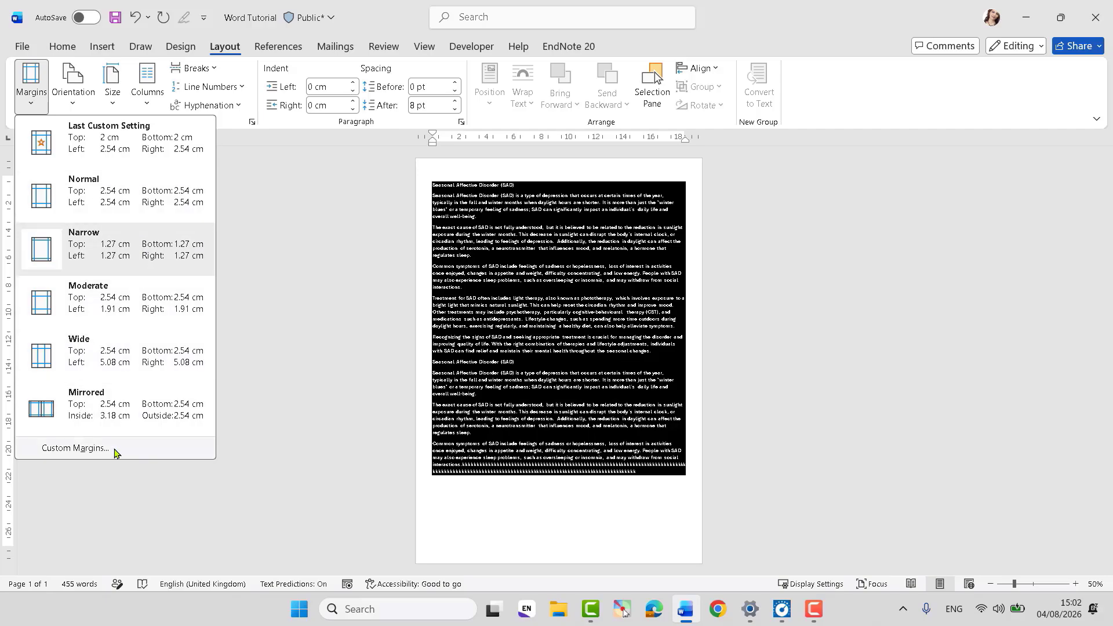
left_click(75, 448)
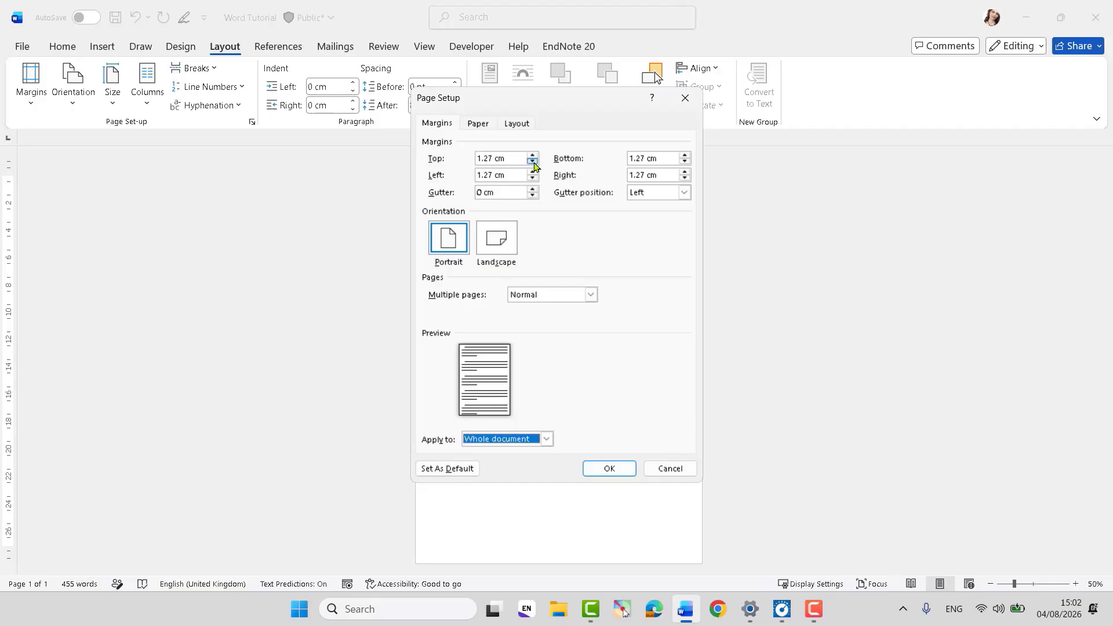
left_click_drag(546, 100, 837, 125)
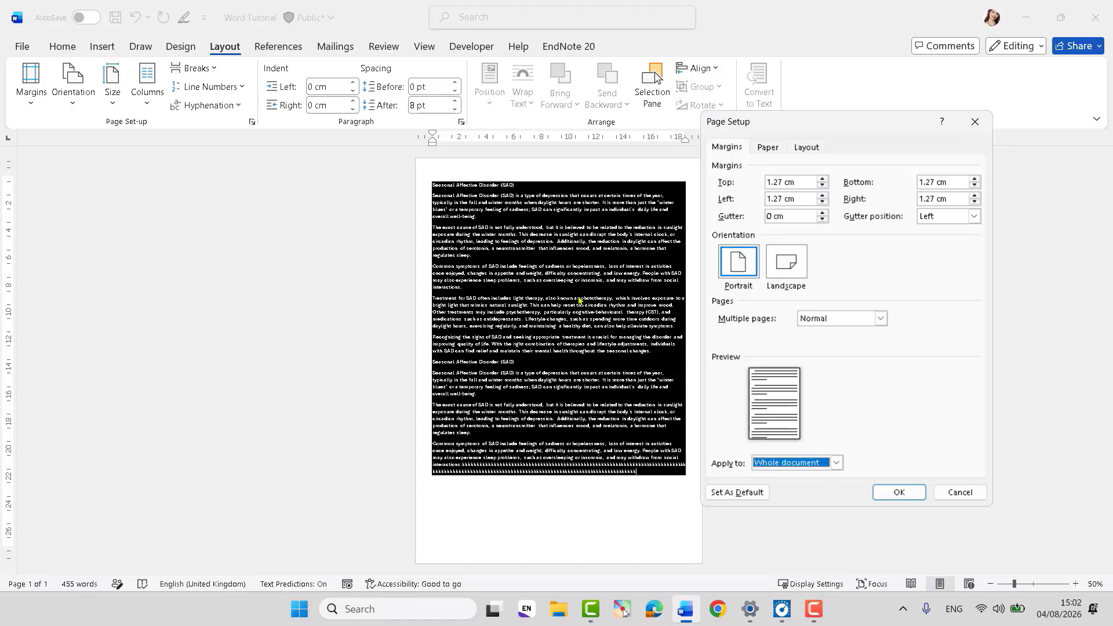
left_click(823, 186)
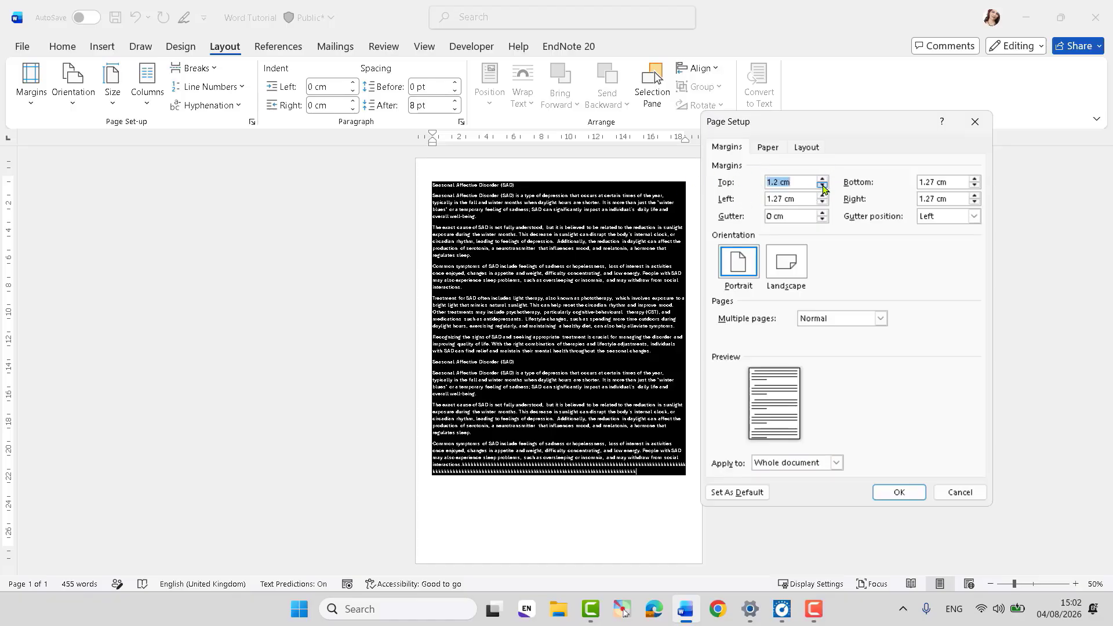
left_click(823, 185)
left_click(823, 186)
left_click(824, 185)
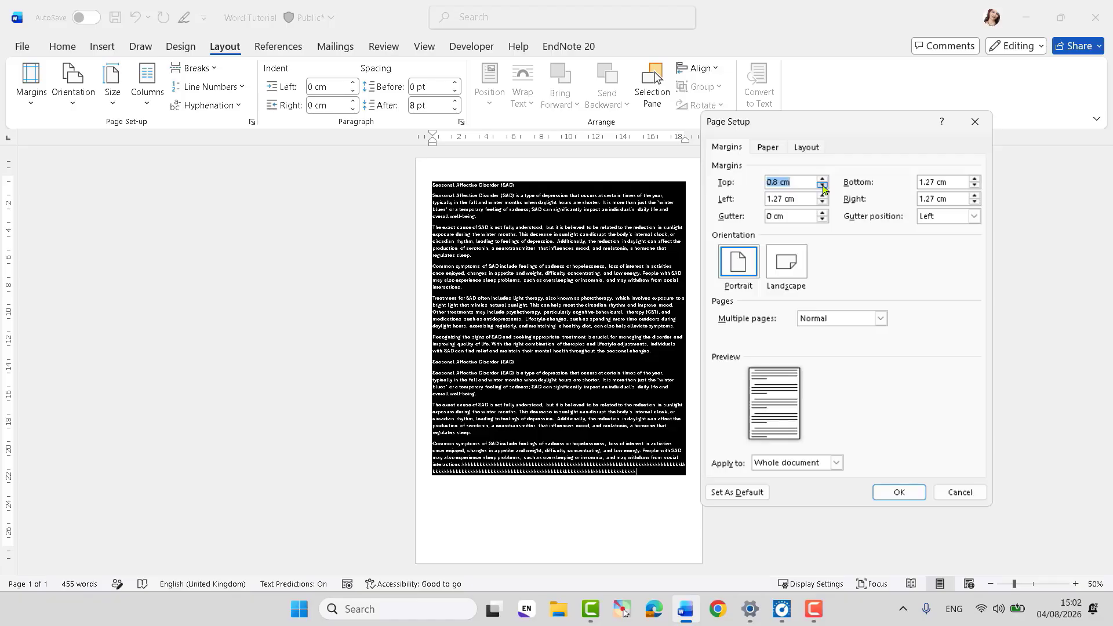
left_click(823, 202)
left_click(823, 201)
left_click(823, 202)
left_click(823, 202)
left_click(823, 202)
left_click(823, 202)
left_click(824, 201)
left_click(823, 186)
left_click(823, 185)
left_click(823, 185)
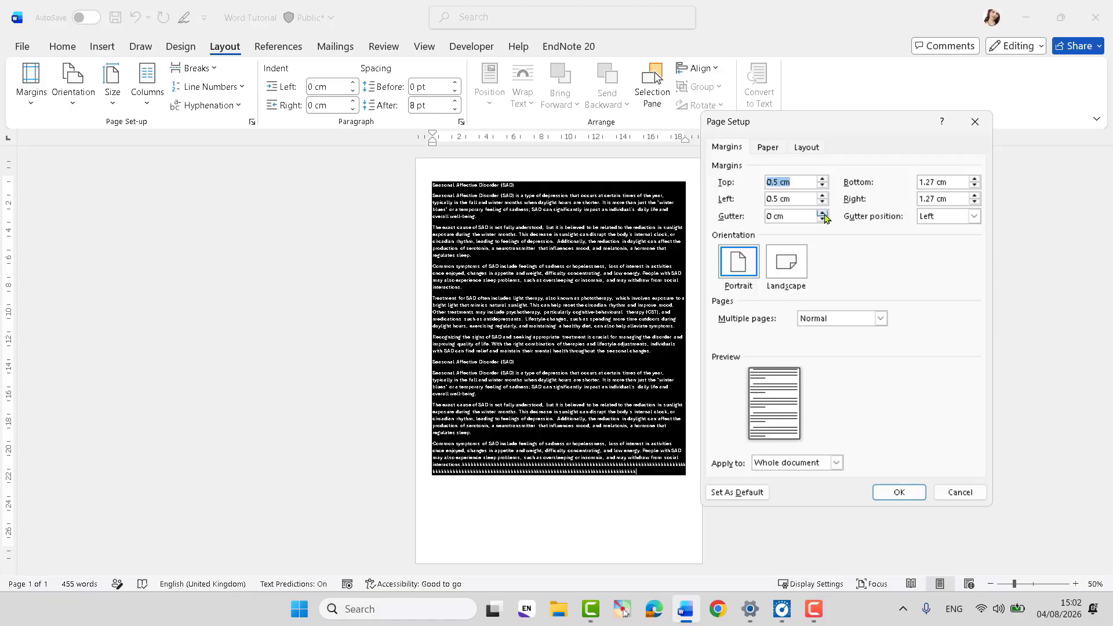
Step: Set the bottom and right margins to 0.5 cm each and apply the custom margins to the whole document
left_click(974, 185)
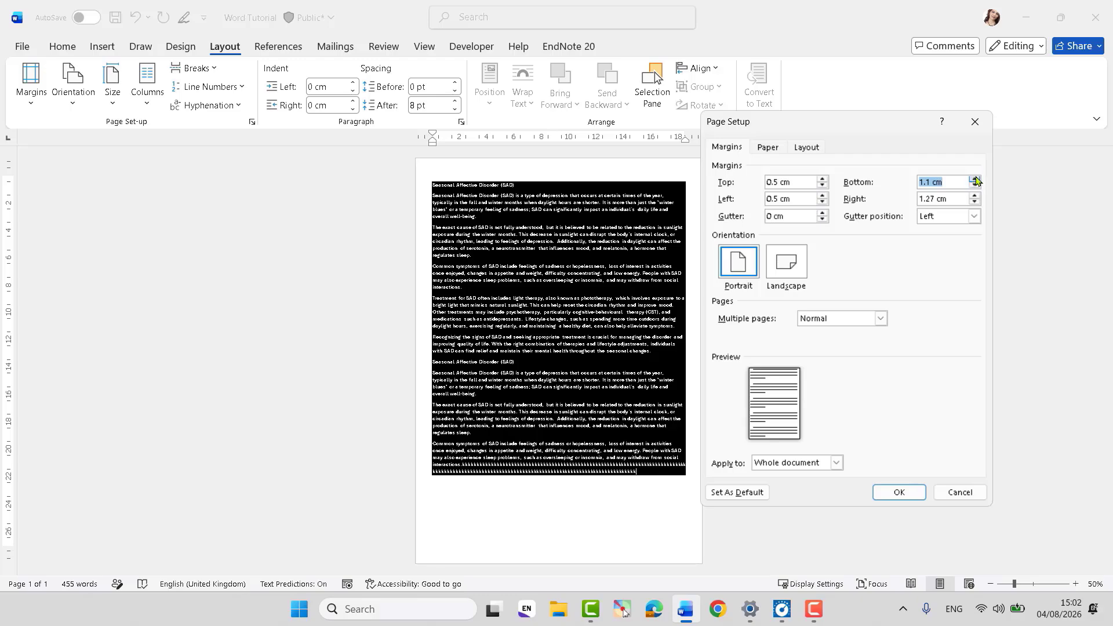
left_click(976, 180)
left_click(977, 179)
left_click(976, 180)
left_click(976, 202)
left_click(976, 202)
left_click(976, 197)
left_click(975, 186)
left_click(975, 185)
left_click(975, 185)
left_click(975, 185)
left_click(975, 185)
left_click(975, 185)
left_click(975, 202)
left_click(975, 202)
left_click(975, 202)
left_click(975, 202)
left_click(975, 202)
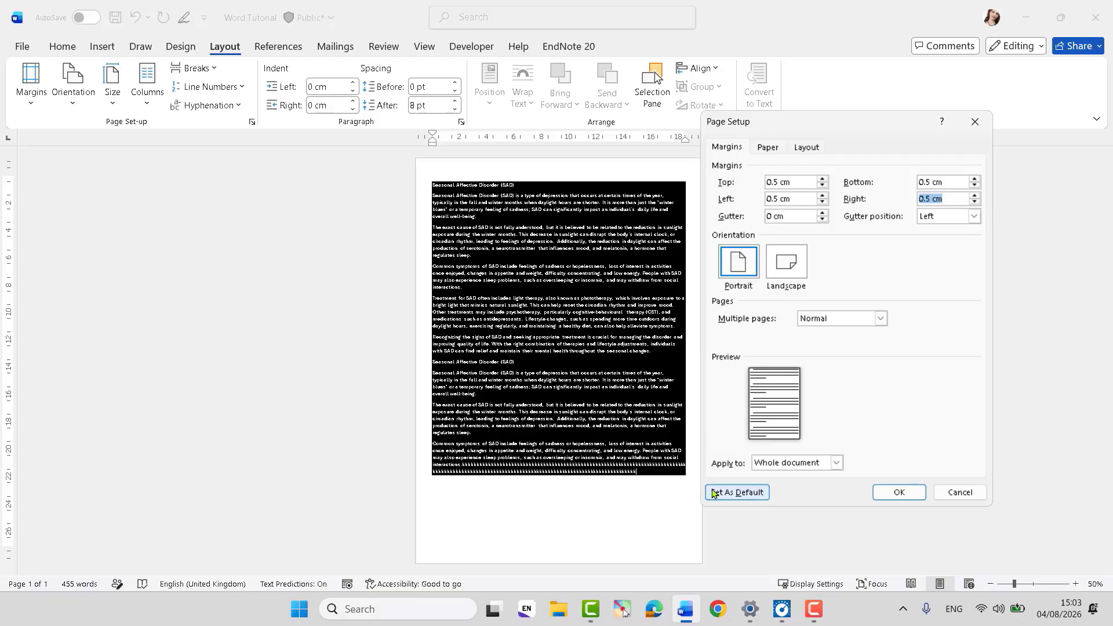
left_click(907, 498)
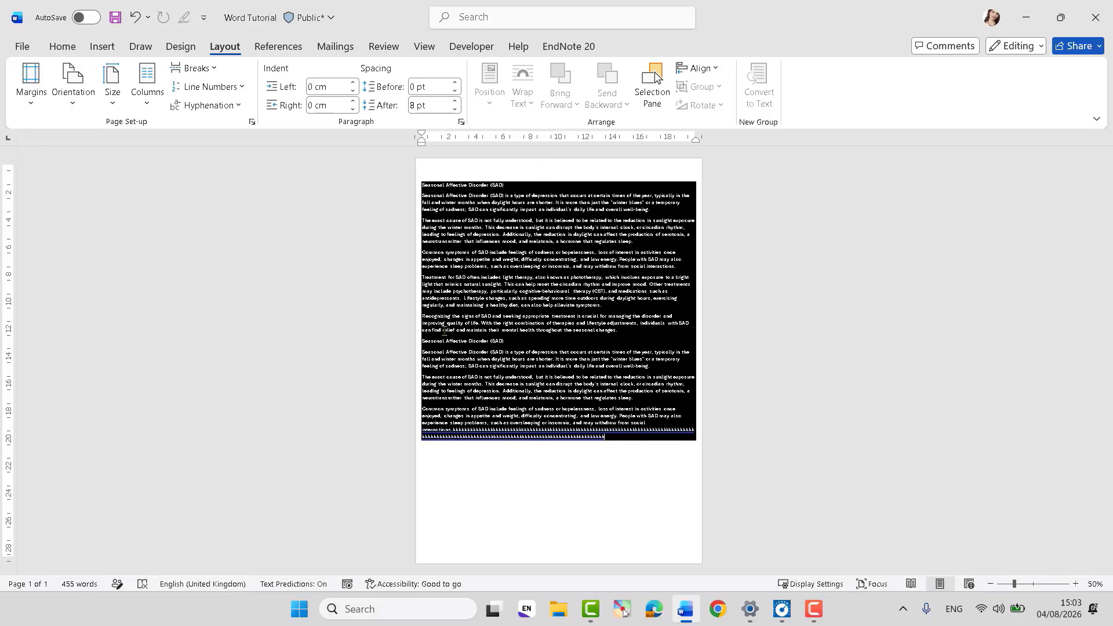
Step: Examine the margins around the shaded text at 100% zoom, from the start of the page to its last line
left_click(1075, 584)
left_click(1075, 584)
left_click(1075, 584)
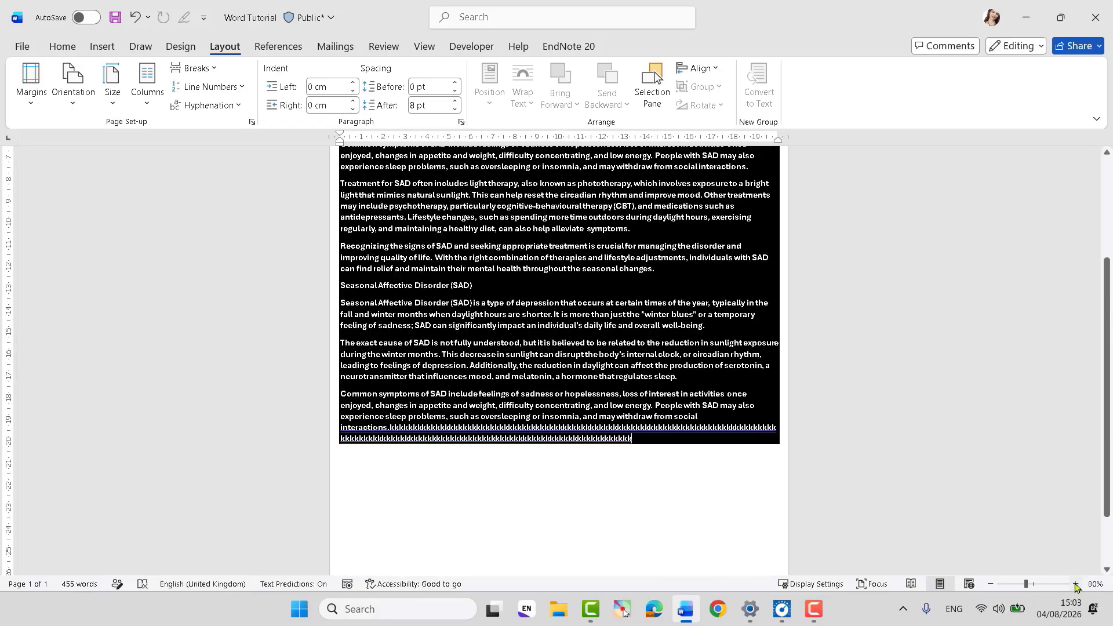
left_click(1075, 583)
left_click(1076, 584)
scroll(575, 398, "up", 6)
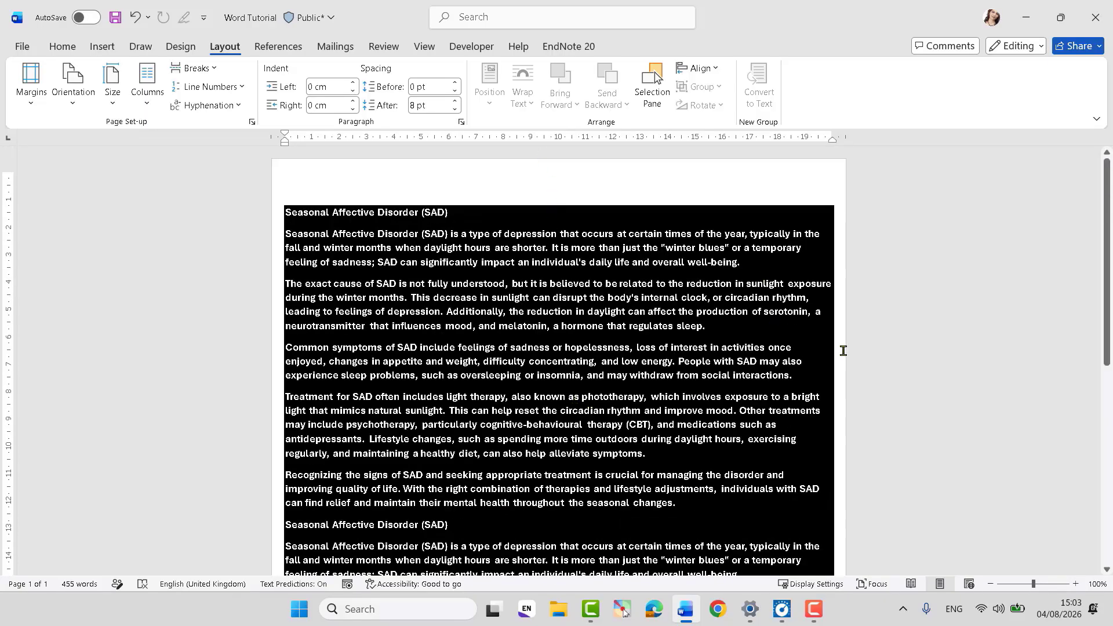
scroll(444, 405, "down", 5)
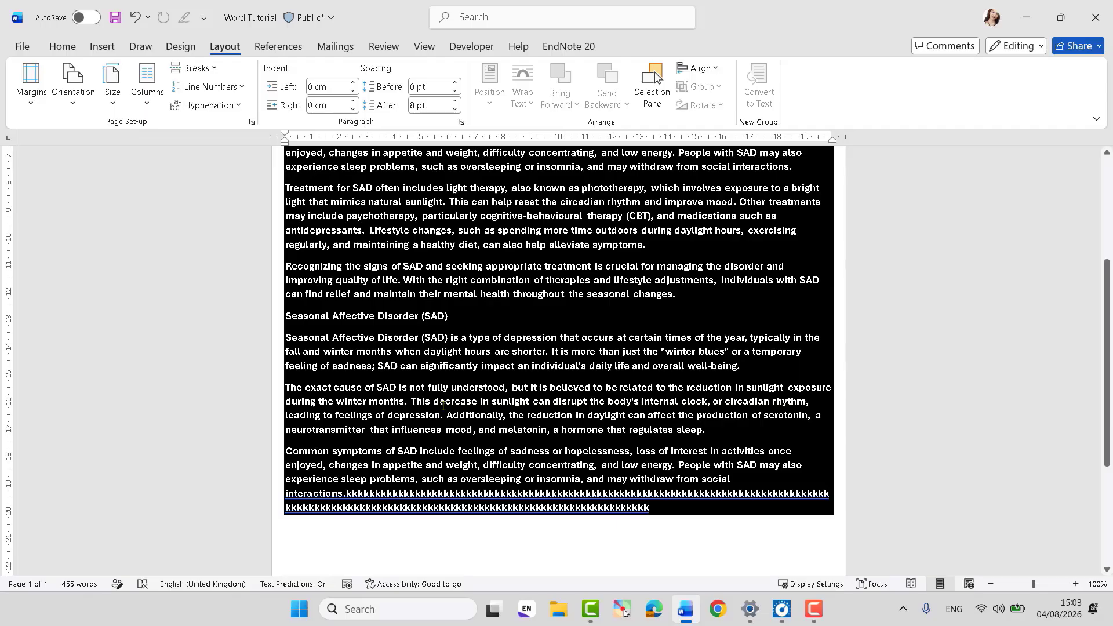
scroll(443, 405, "up", 5)
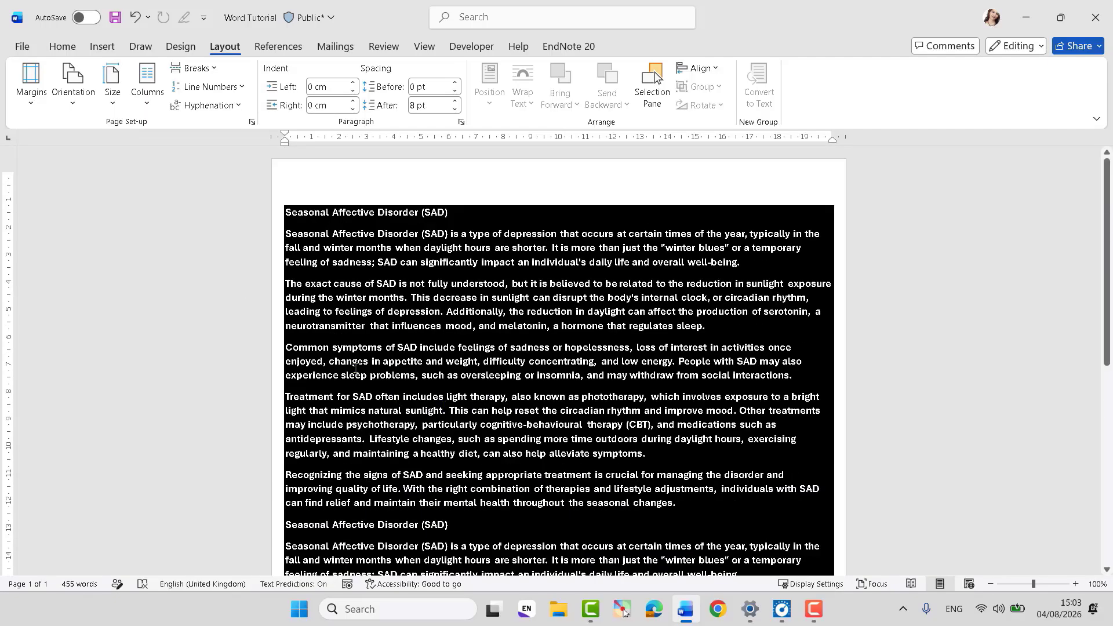
left_click(27, 107)
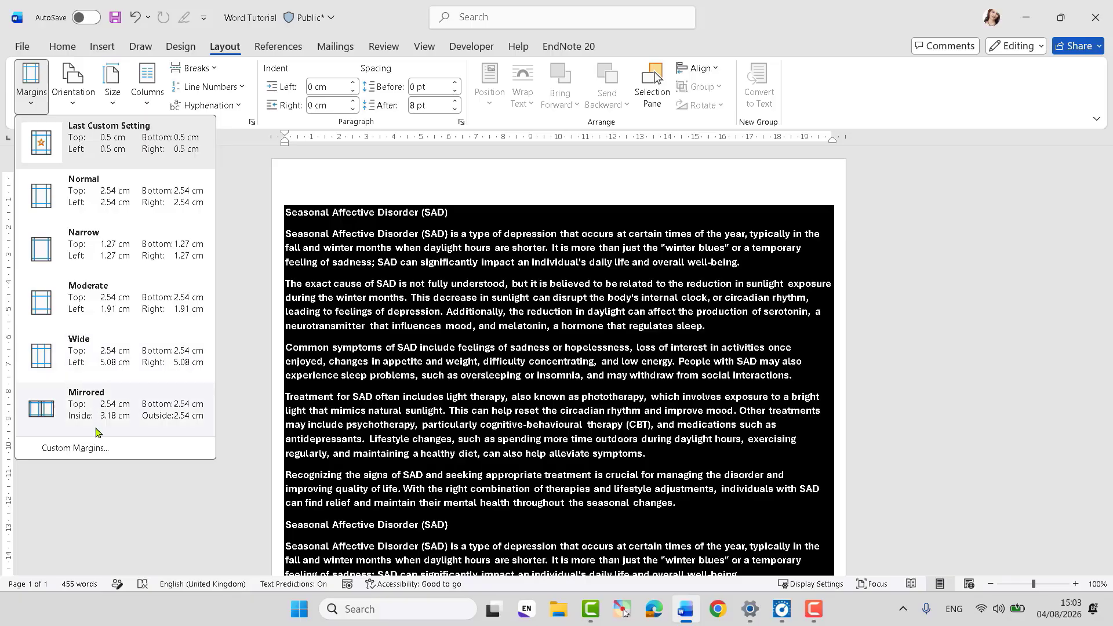
left_click(75, 449)
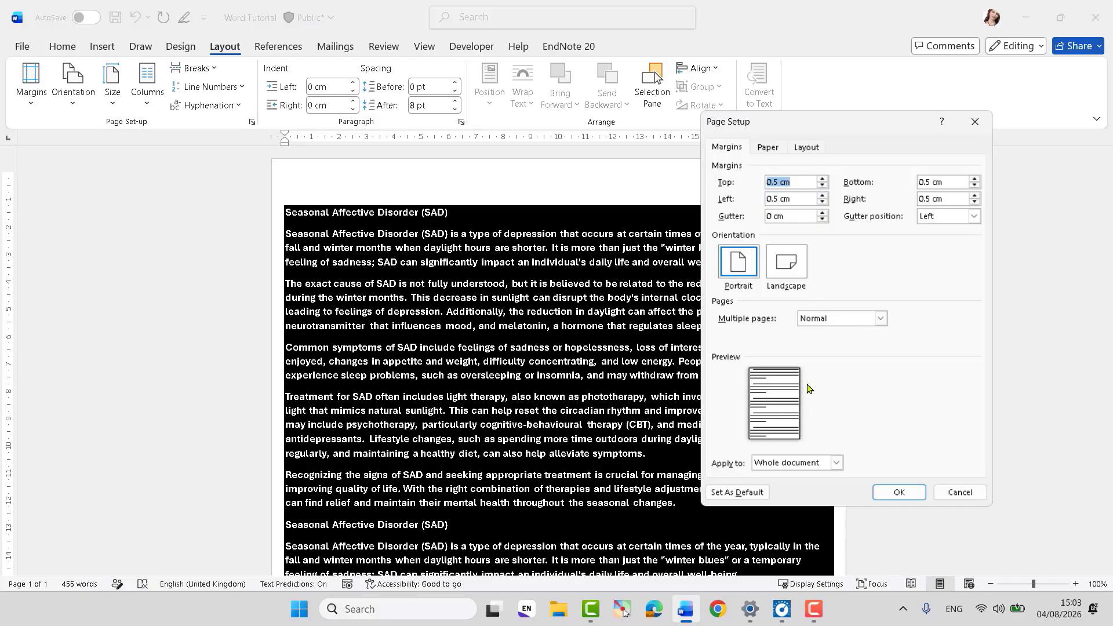
left_click(975, 122)
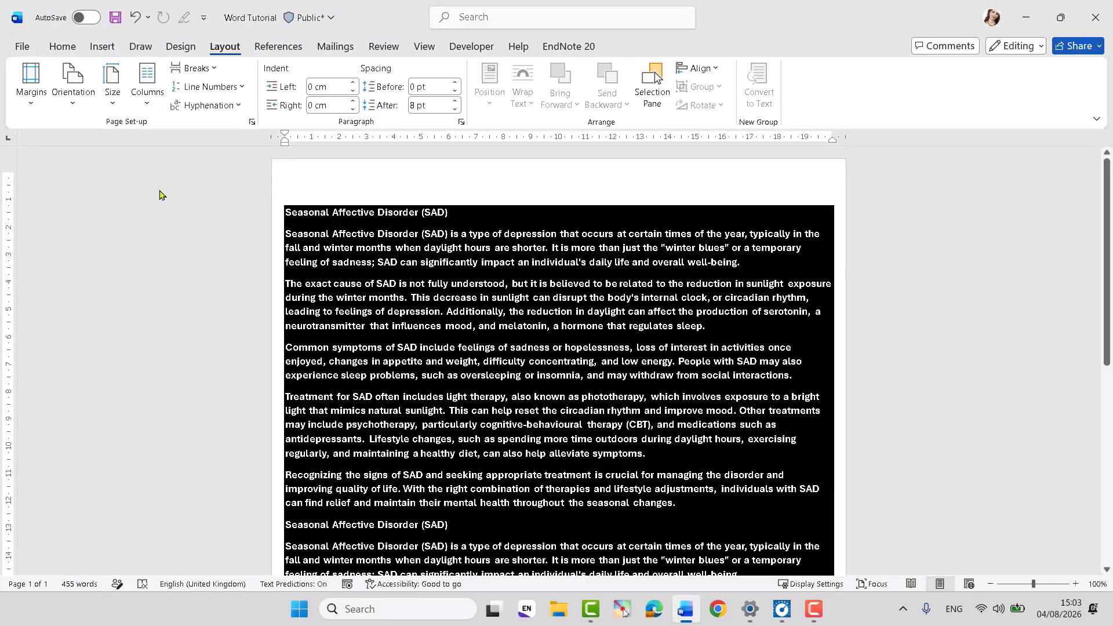
Step: Apply the Narrow margins preset and replace it with Moderate, 2.54 cm for top and bottom and 1.91 cm for left and right
left_click(26, 103)
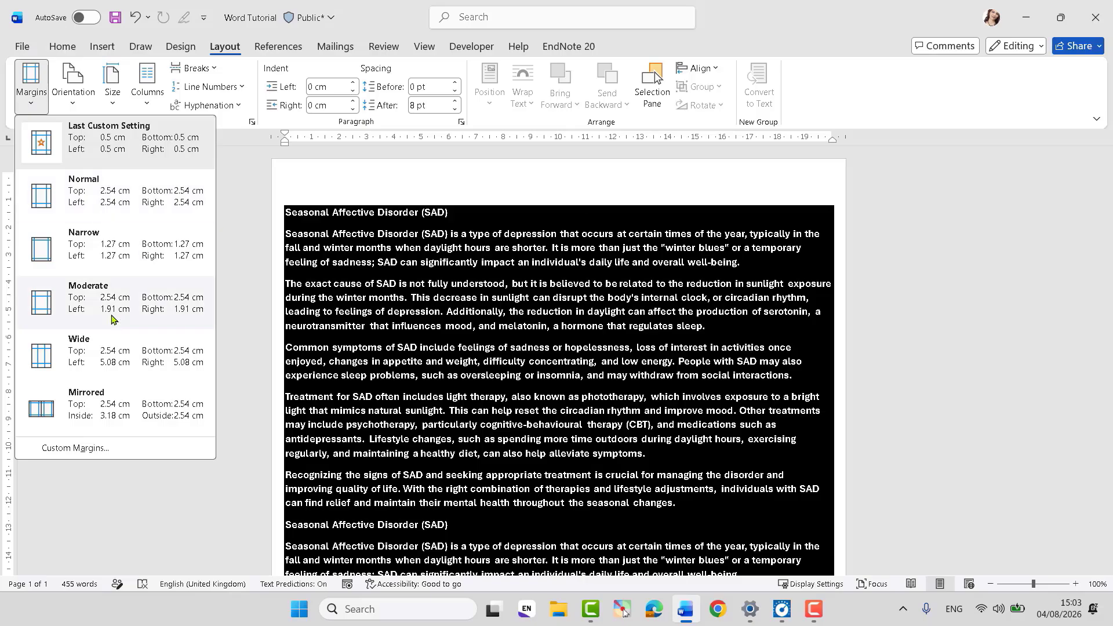
left_click(103, 254)
scroll(457, 378, "up", 10)
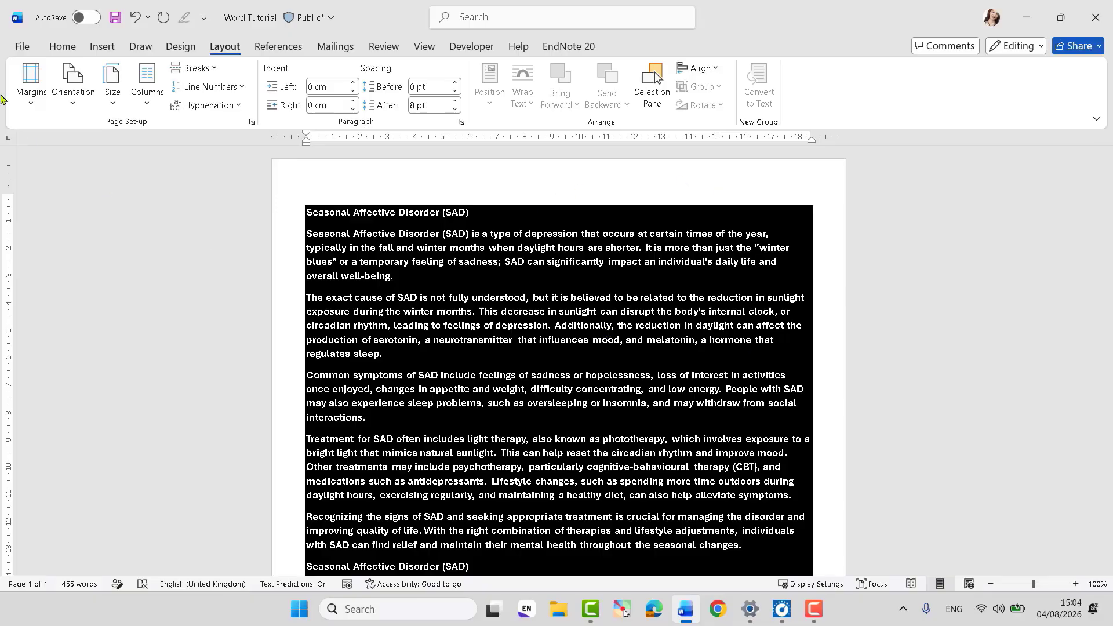
left_click(33, 107)
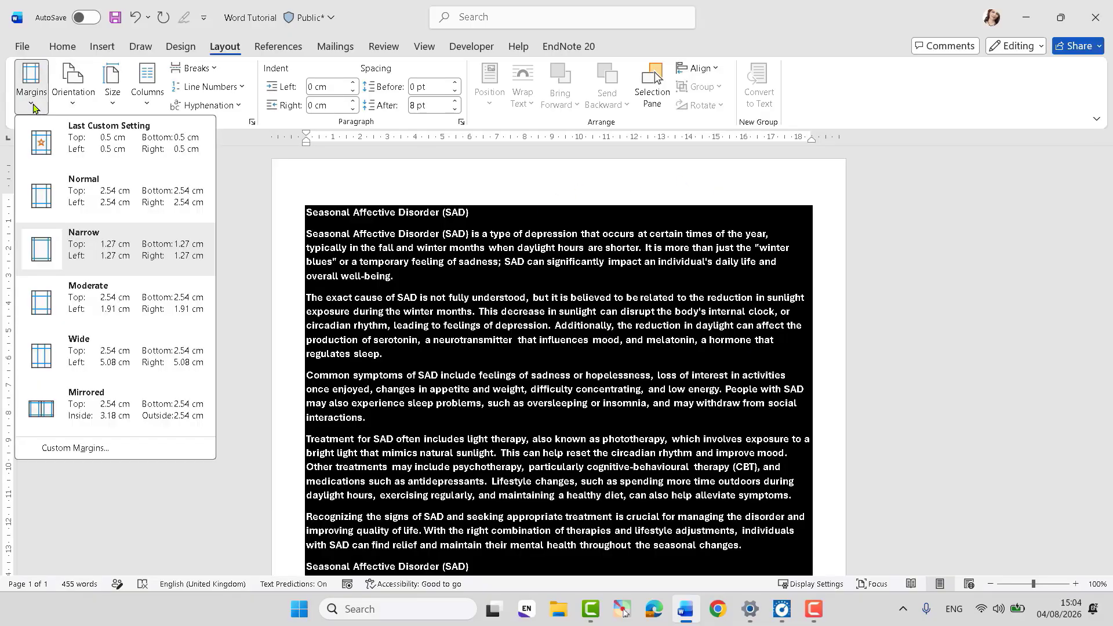
left_click(87, 311)
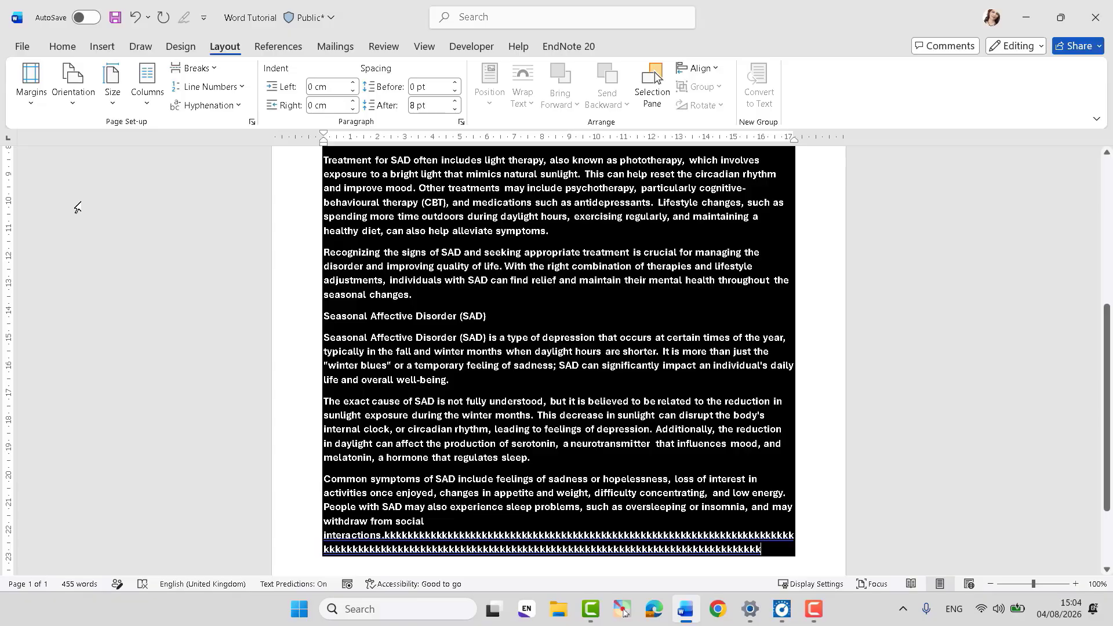
Step: Apply the Wide margins preset to the document, with 2.54 cm for top and bottom and 5.08 cm for left and right
left_click(35, 104)
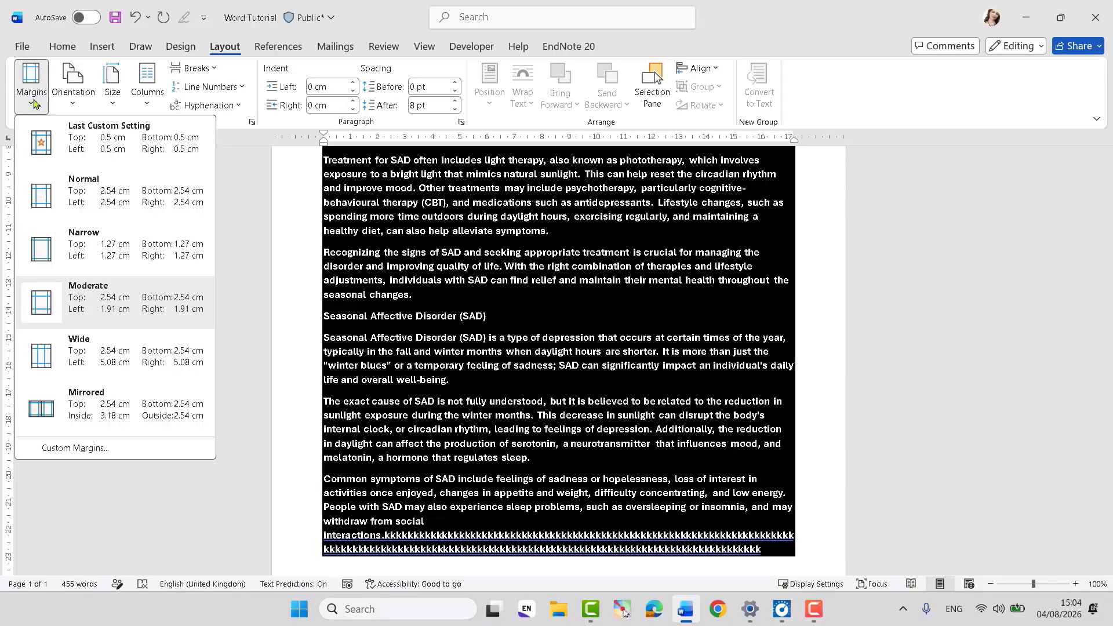
left_click(103, 354)
scroll(425, 328, "up", 4)
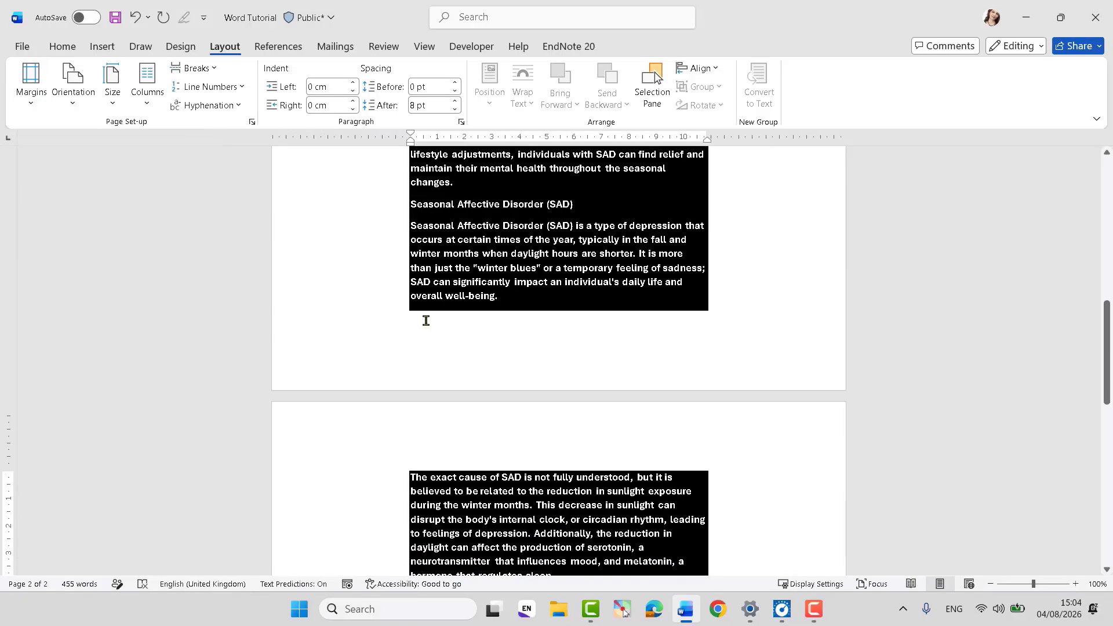
scroll(425, 328, "up", 10)
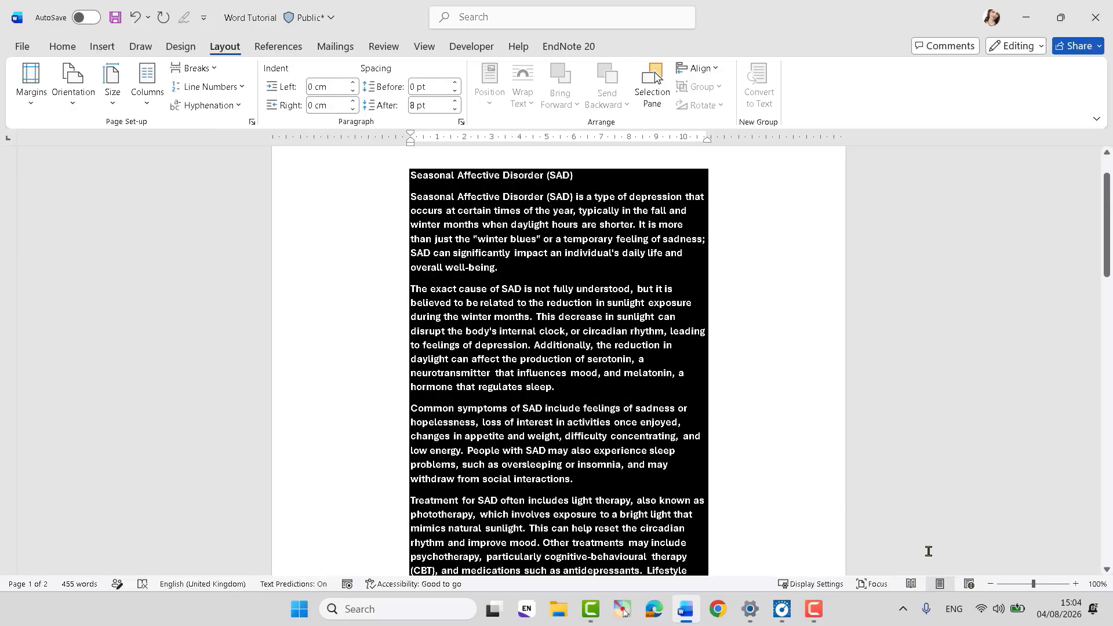
left_click(990, 585)
left_click(991, 584)
left_click(991, 585)
left_click(991, 585)
left_click(991, 584)
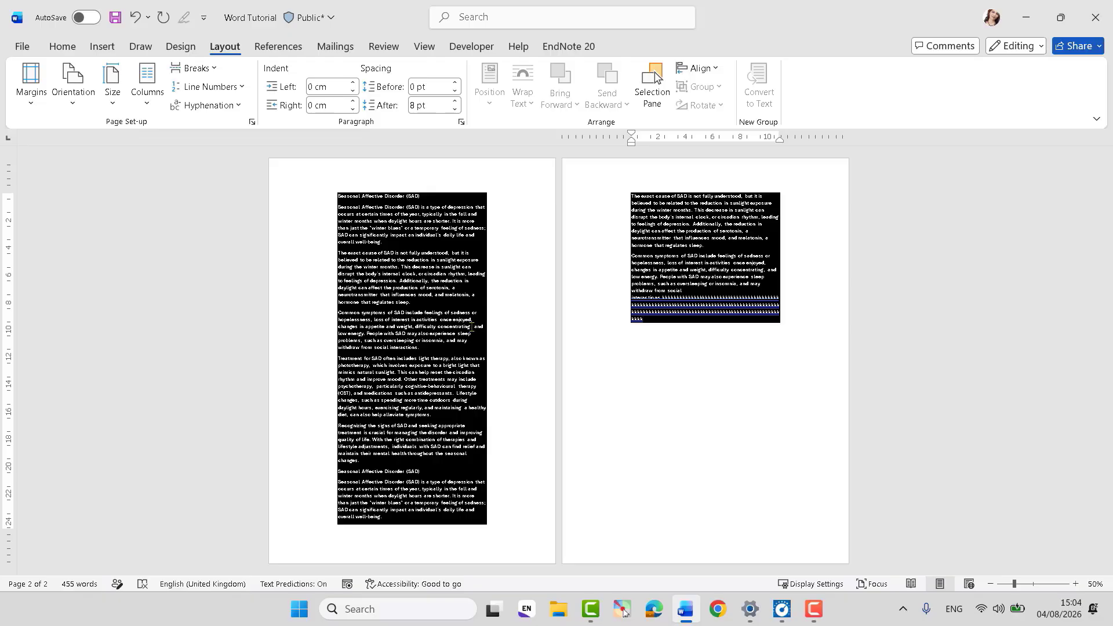
left_click(34, 103)
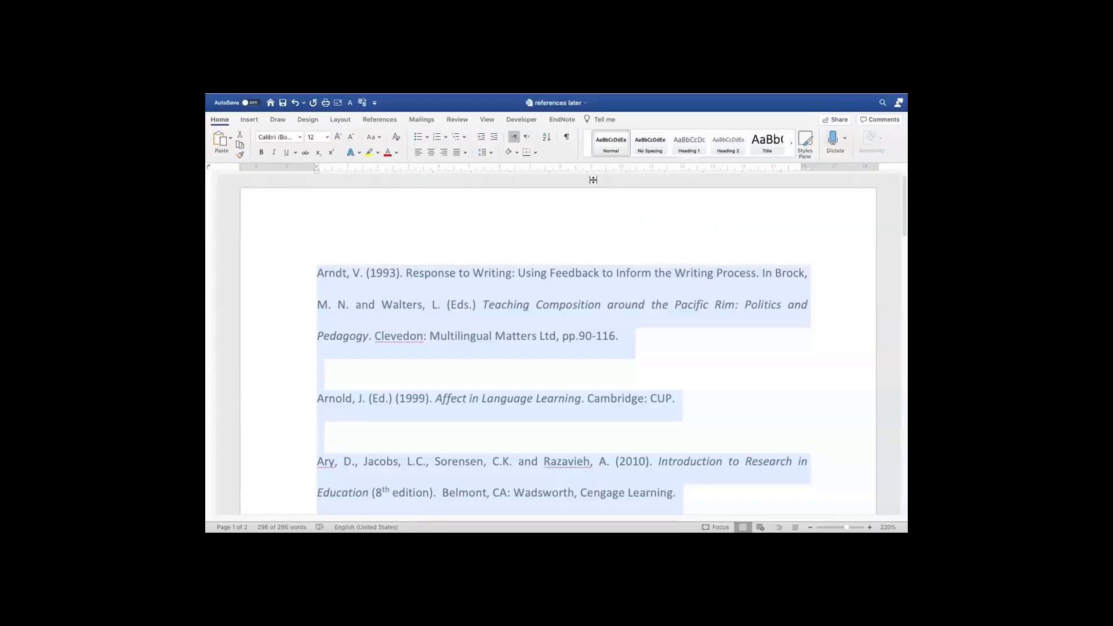
Step: In the reference list document, left-align the selected references and set their line spacing to 1.0
left_click(419, 153)
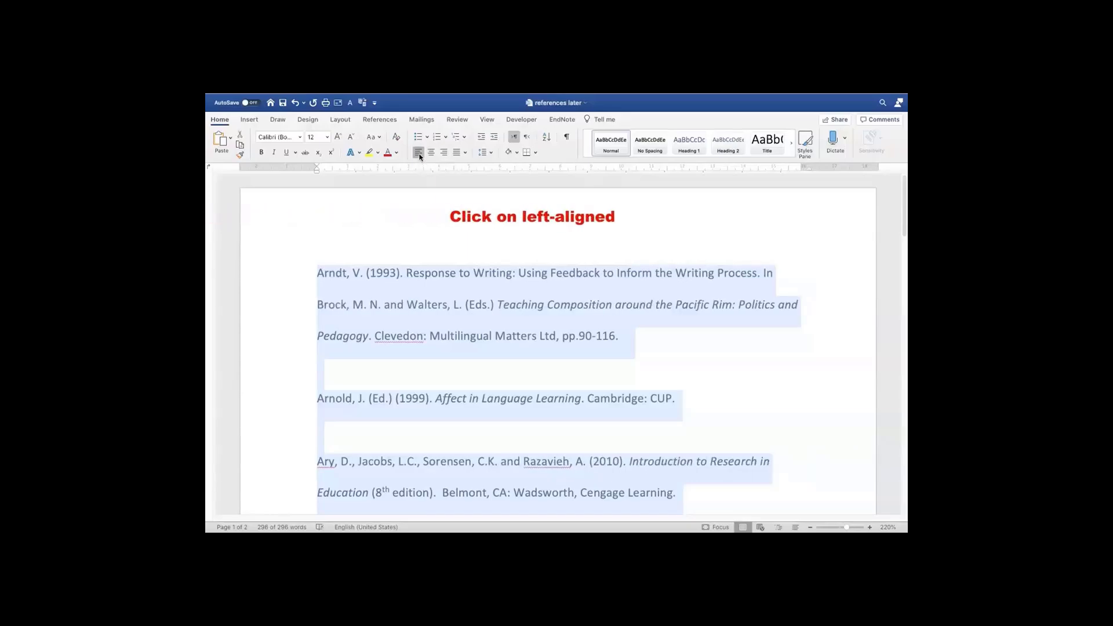
left_click(492, 154)
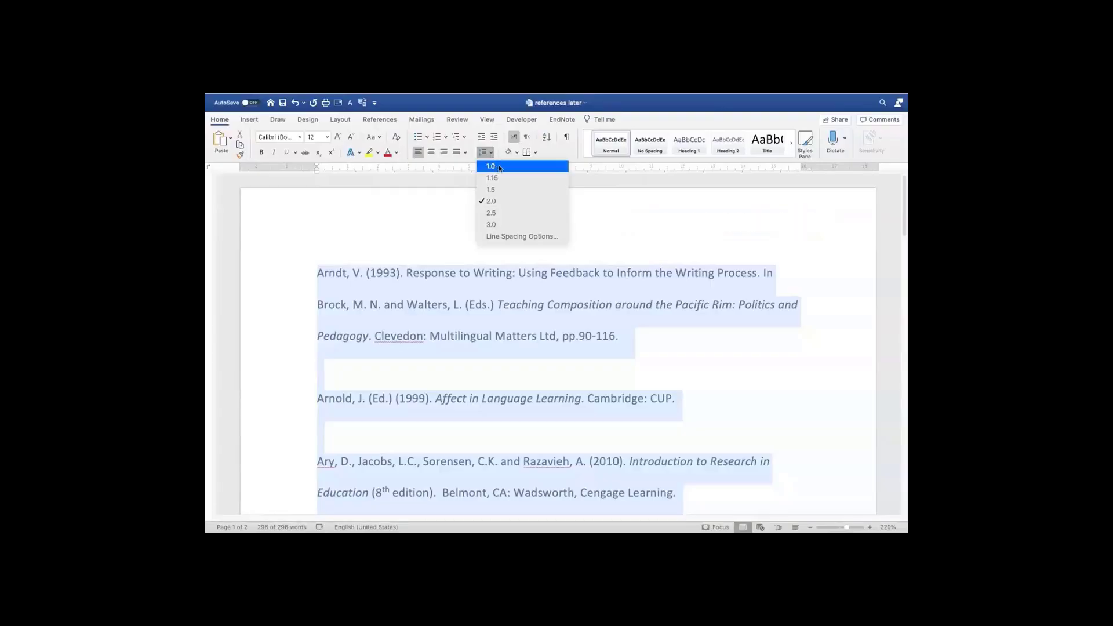
left_click(538, 168)
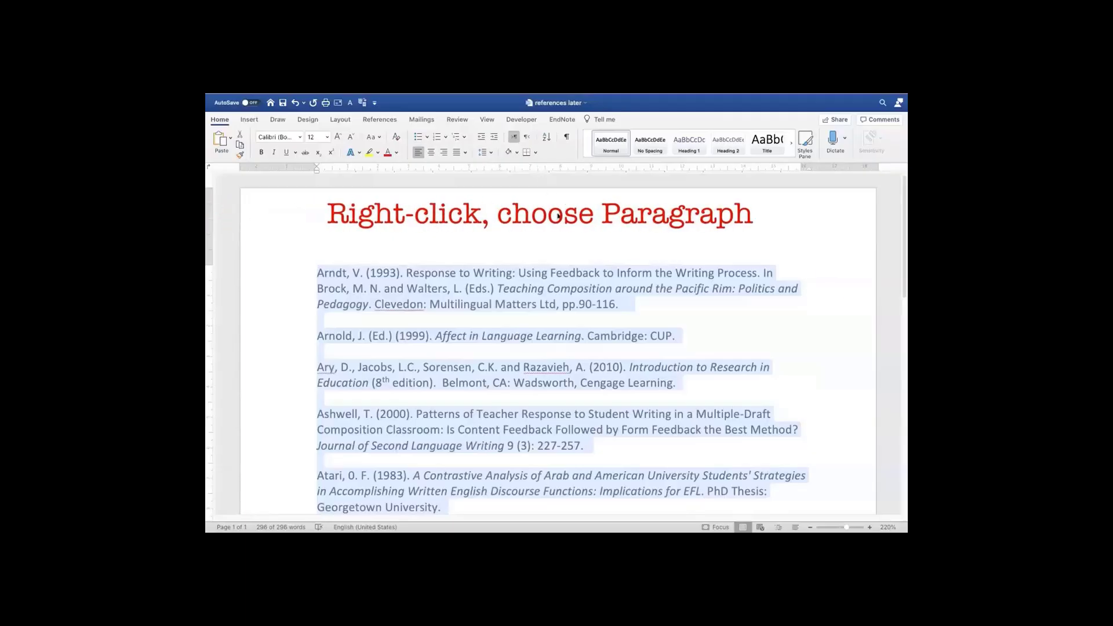
Step: Give the selected references a special hanging indent of 1.27 cm in the paragraph settings, and clear the selection
right_click(555, 274)
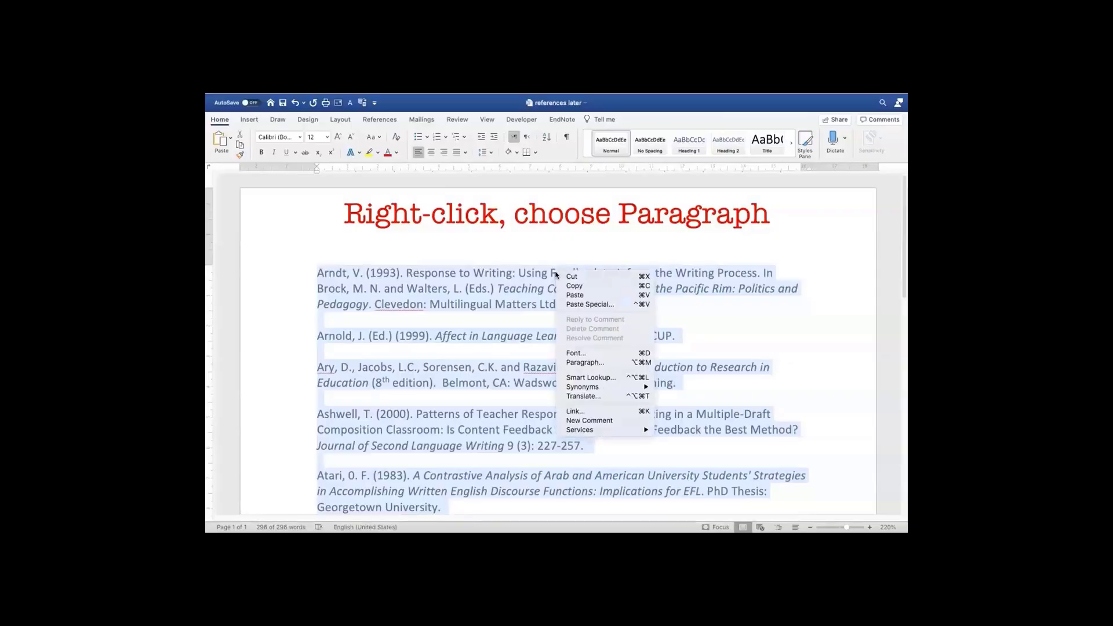
left_click(606, 362)
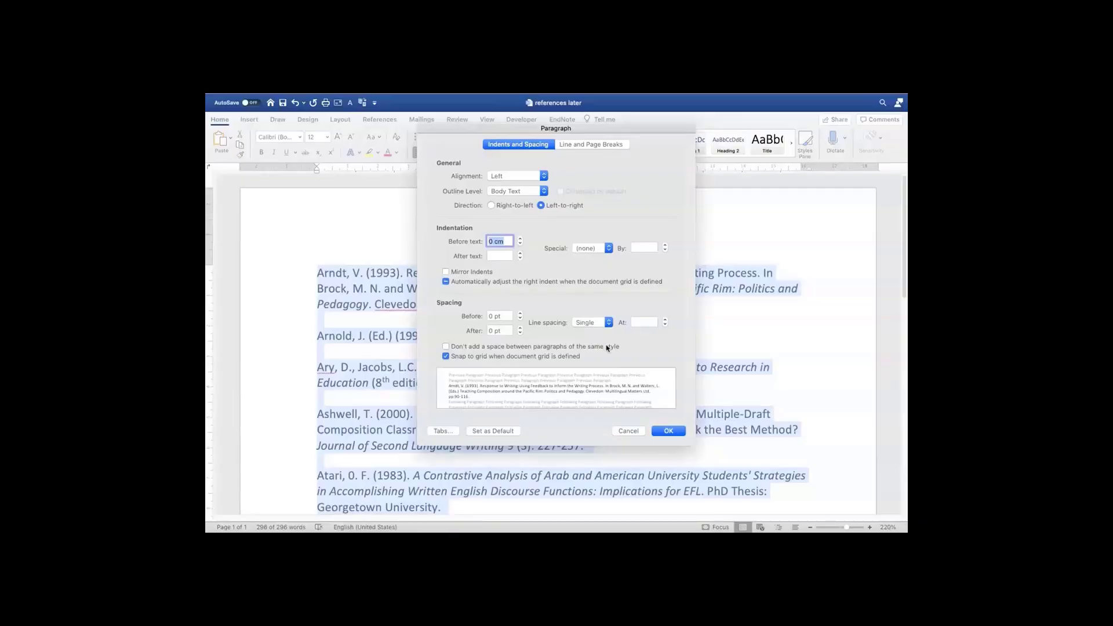
left_click(609, 248)
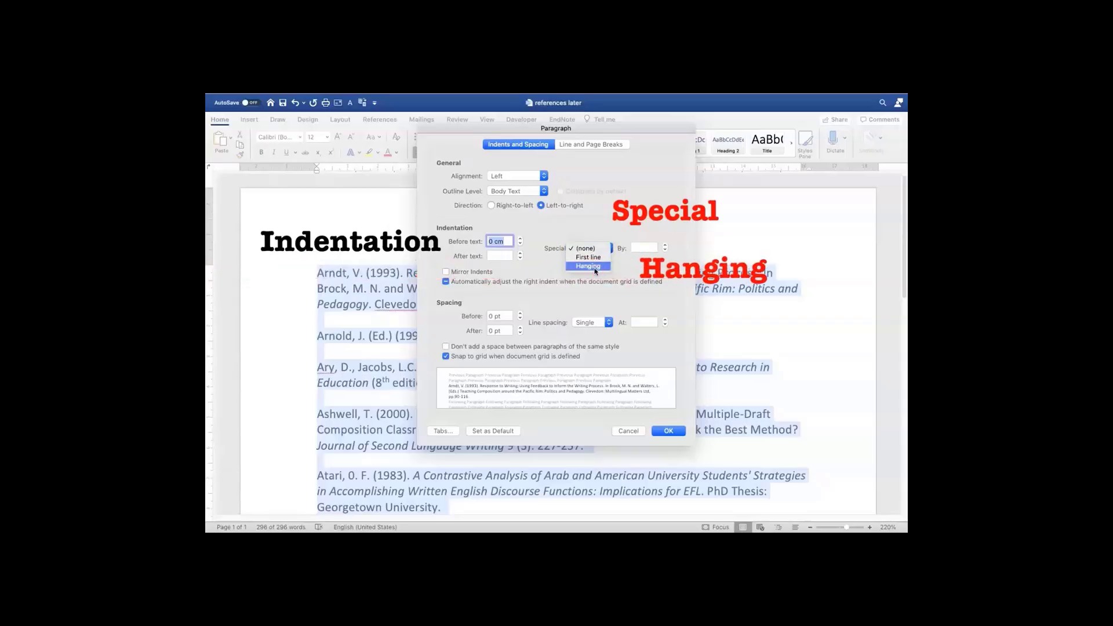
left_click(595, 270)
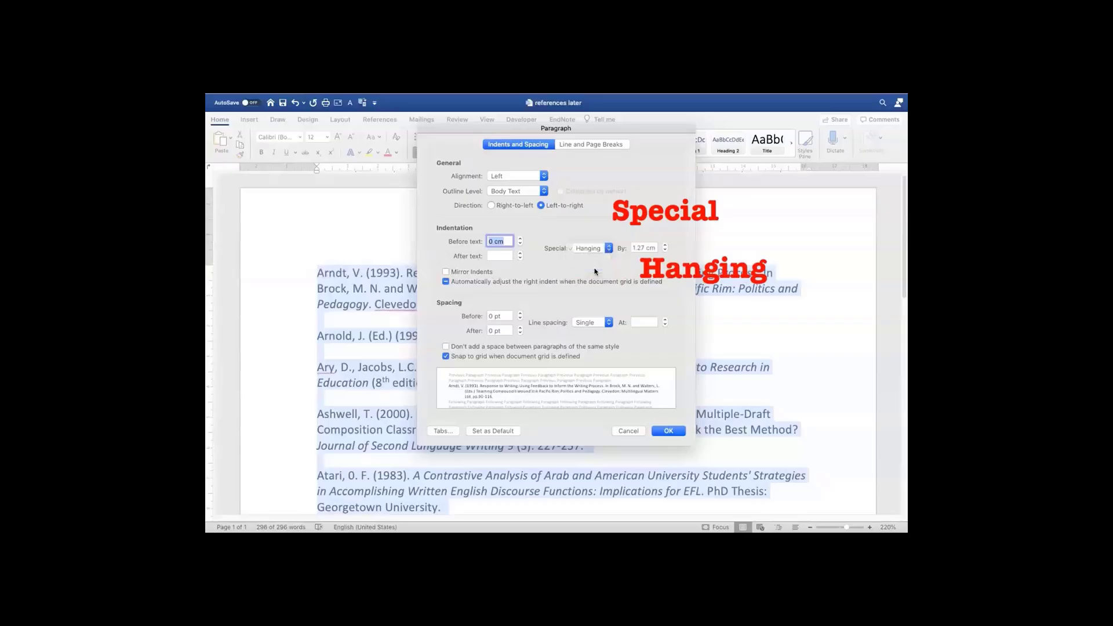
left_click(669, 431)
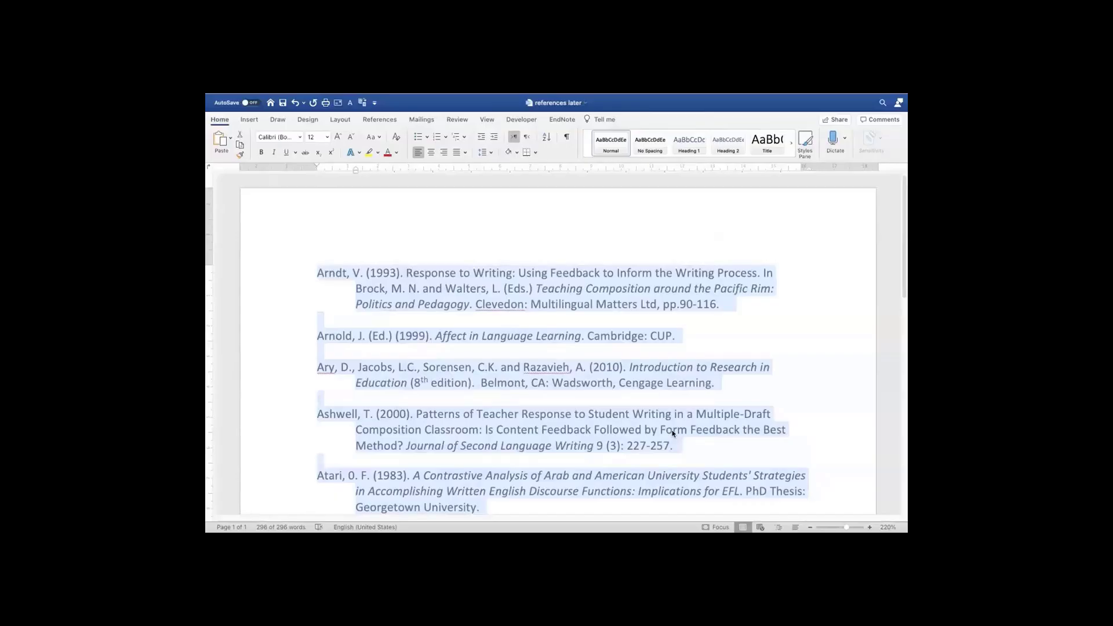
left_click(793, 264)
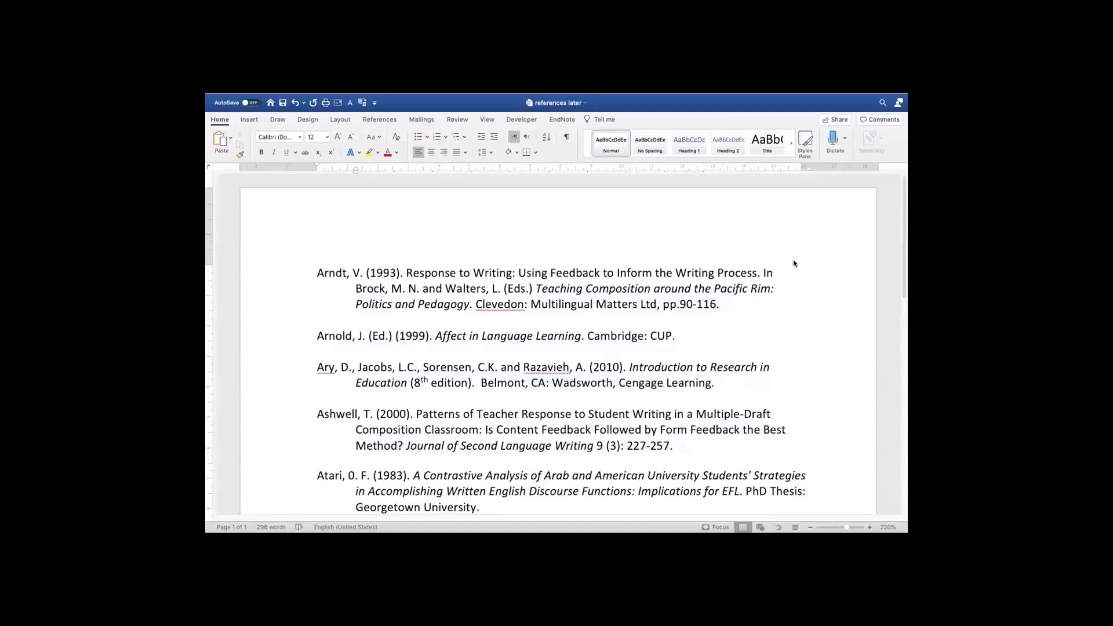
Step: Add the heading "References" above the first reference, followed by two blank lines
left_click(319, 273)
type("Refere")
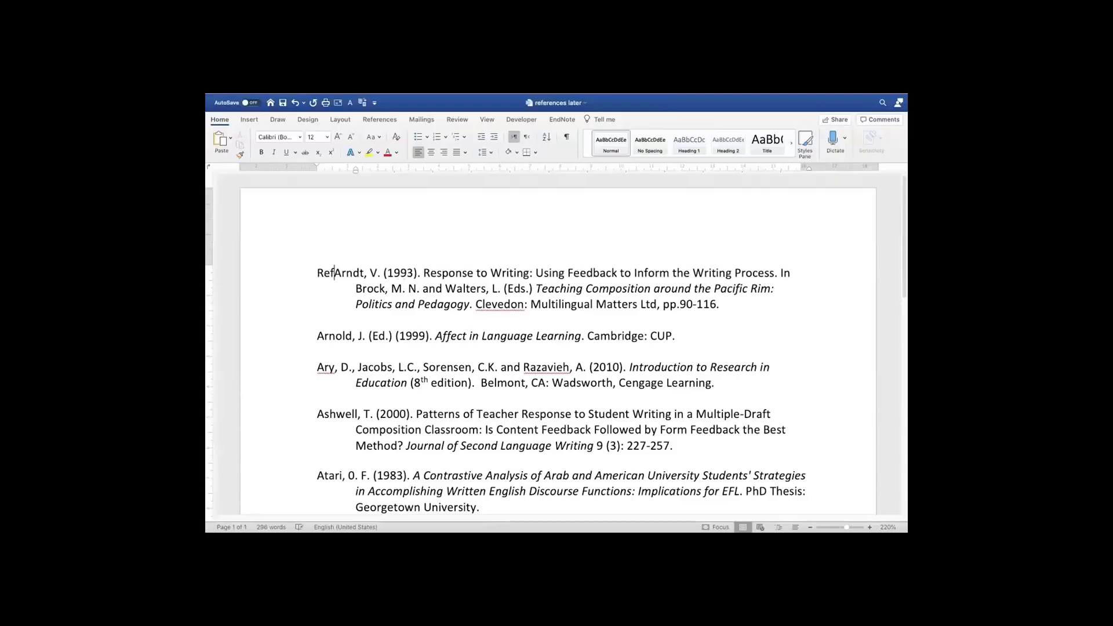
type("nces")
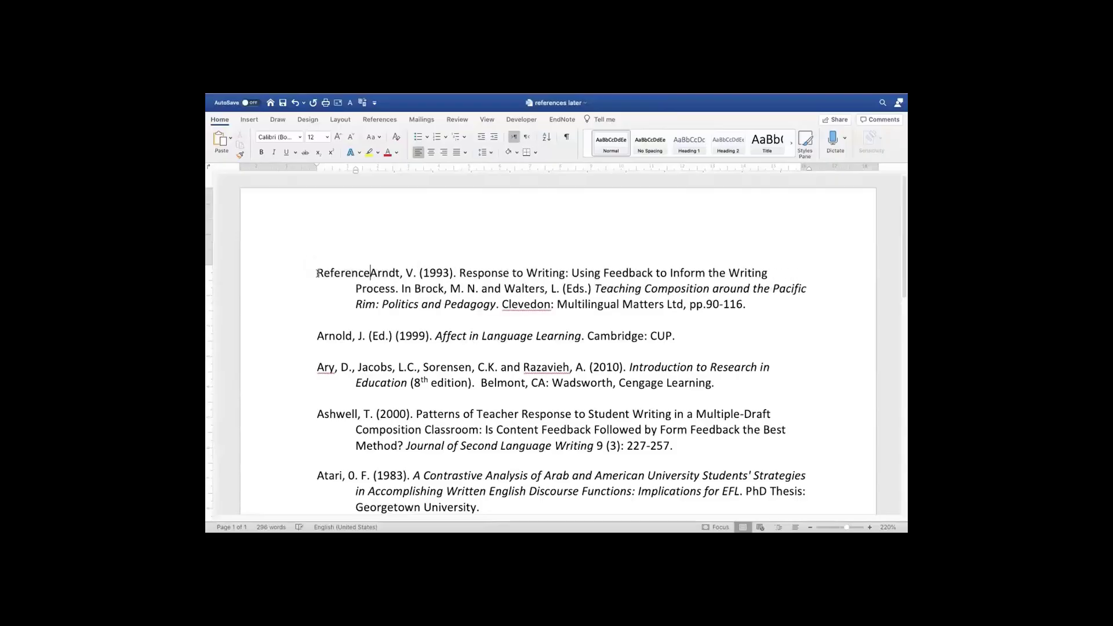
key("Return")
key("Return")
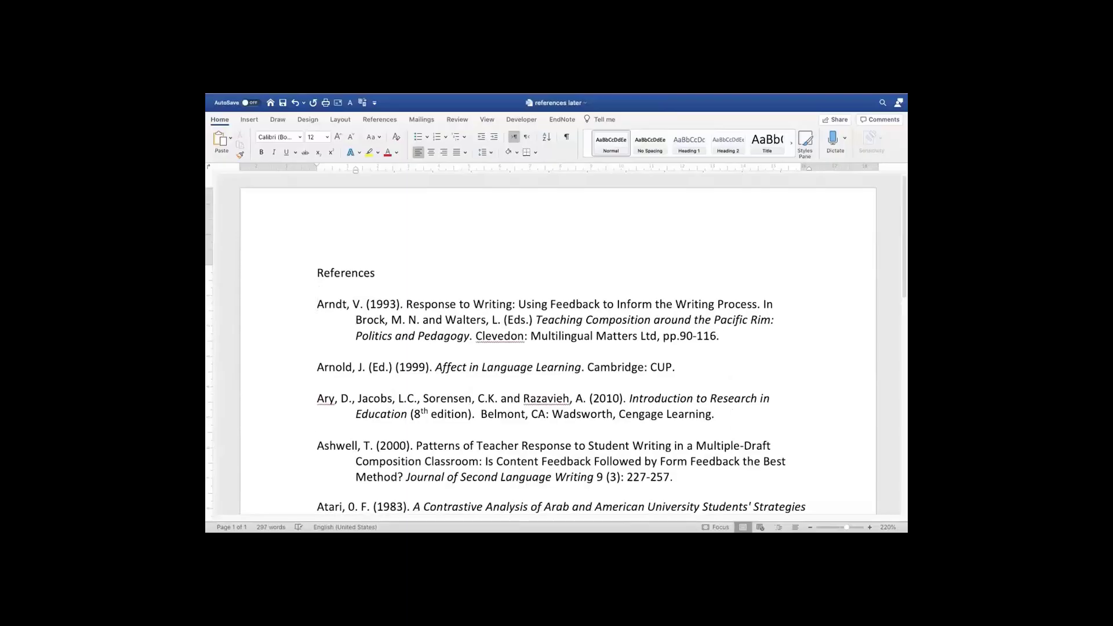
key("Return")
Step: Format the "References" heading as bold 14-point Arial and clear the selection
double_click(342, 272)
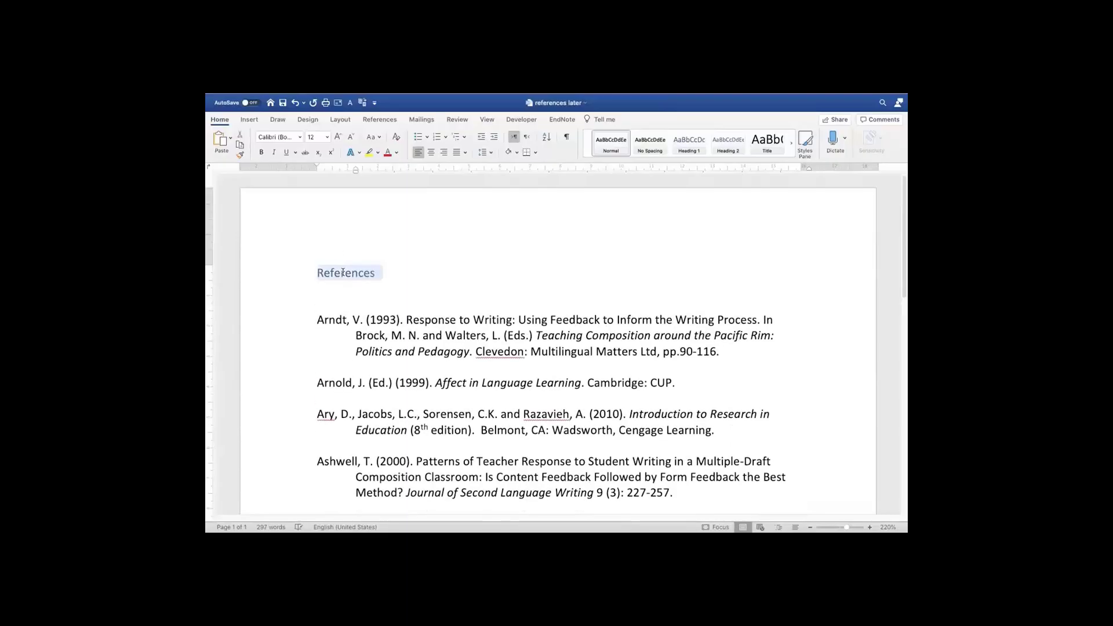
left_click(327, 138)
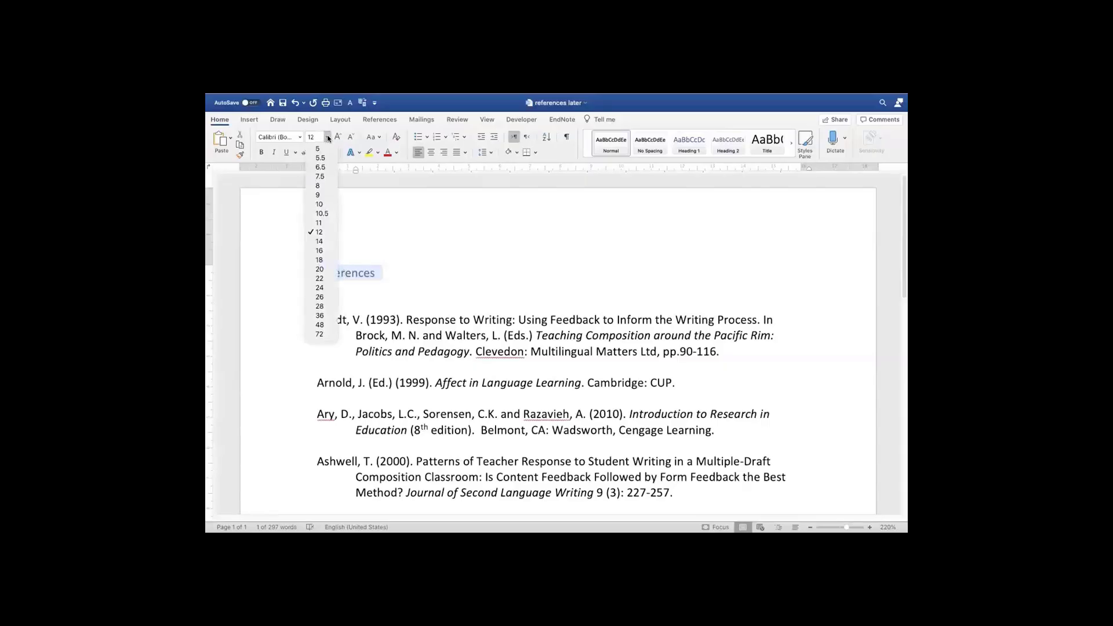
left_click(320, 242)
left_click(263, 153)
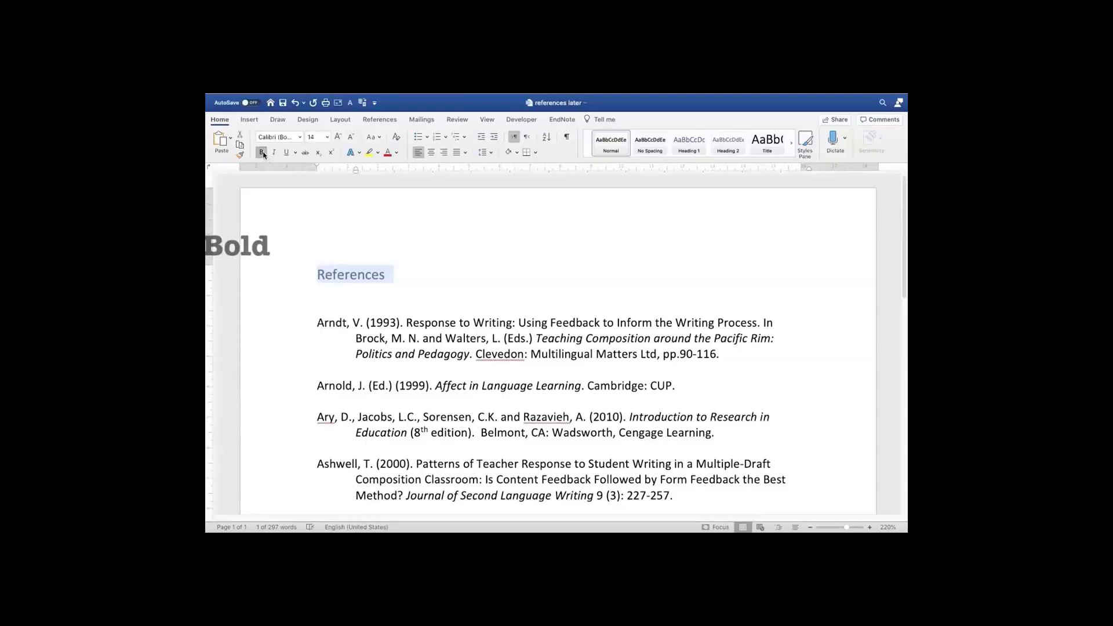
left_click(301, 137)
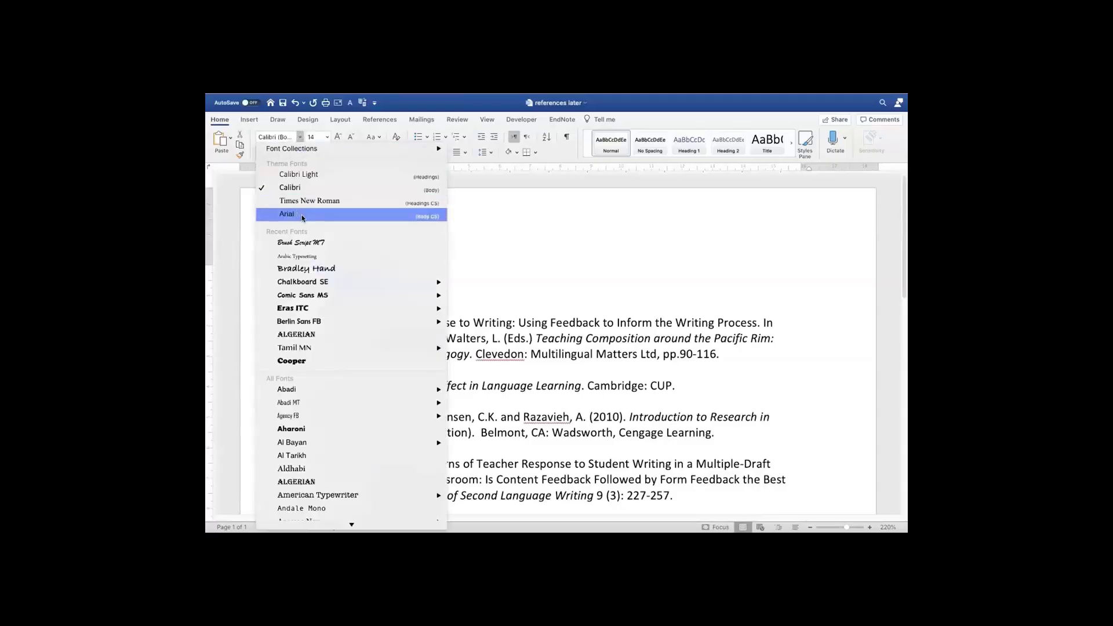
left_click(310, 220)
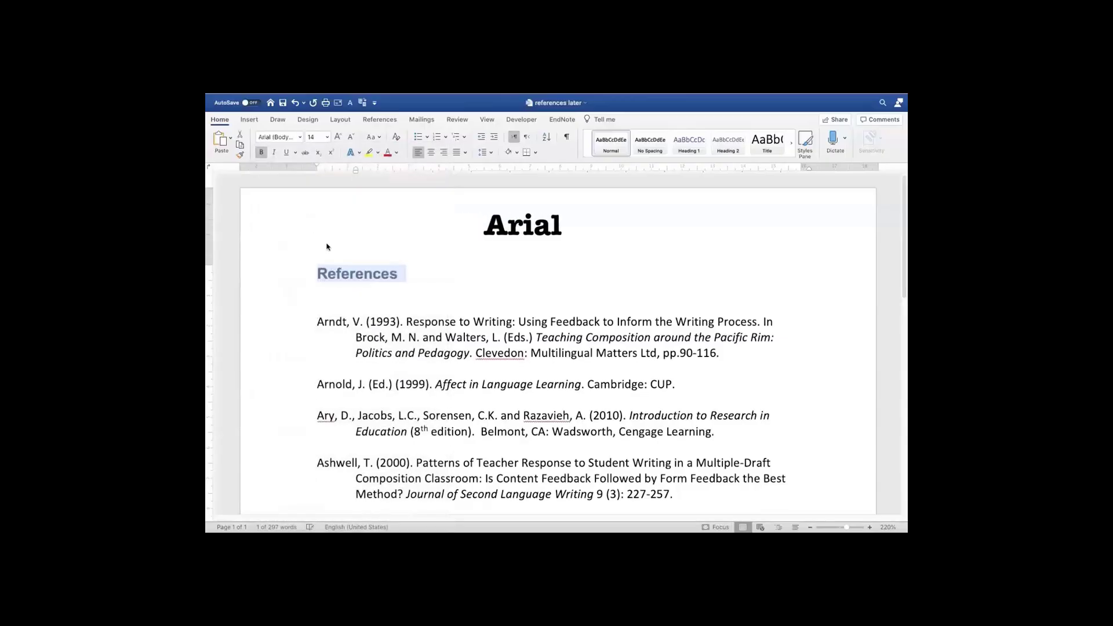
left_click(355, 308)
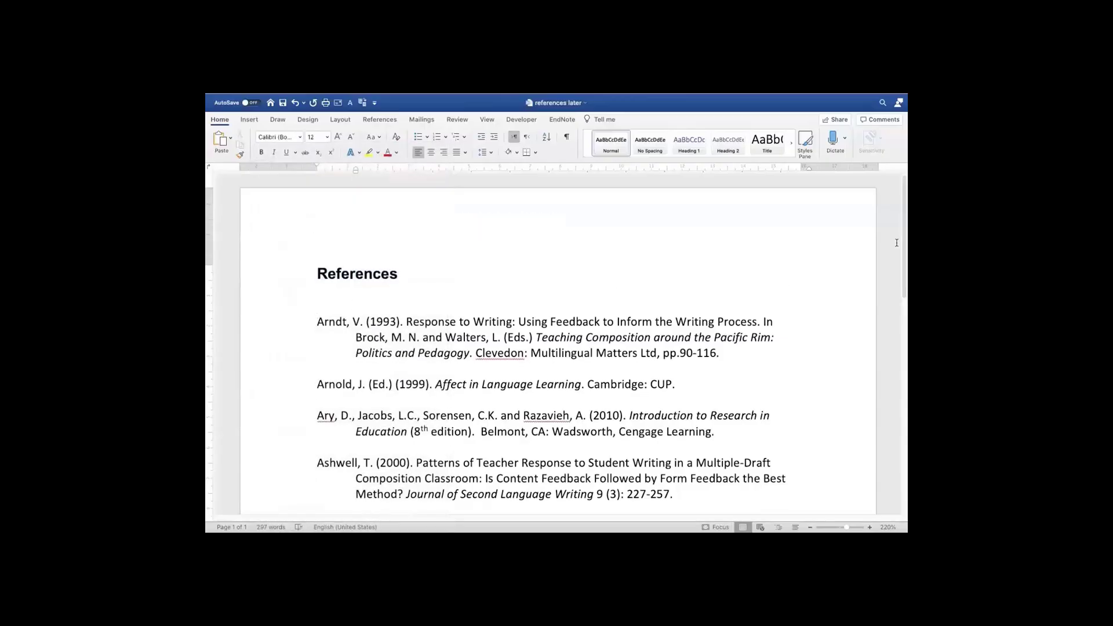
left_click_drag(904, 234, 897, 389)
scroll(896, 389, "up", 10)
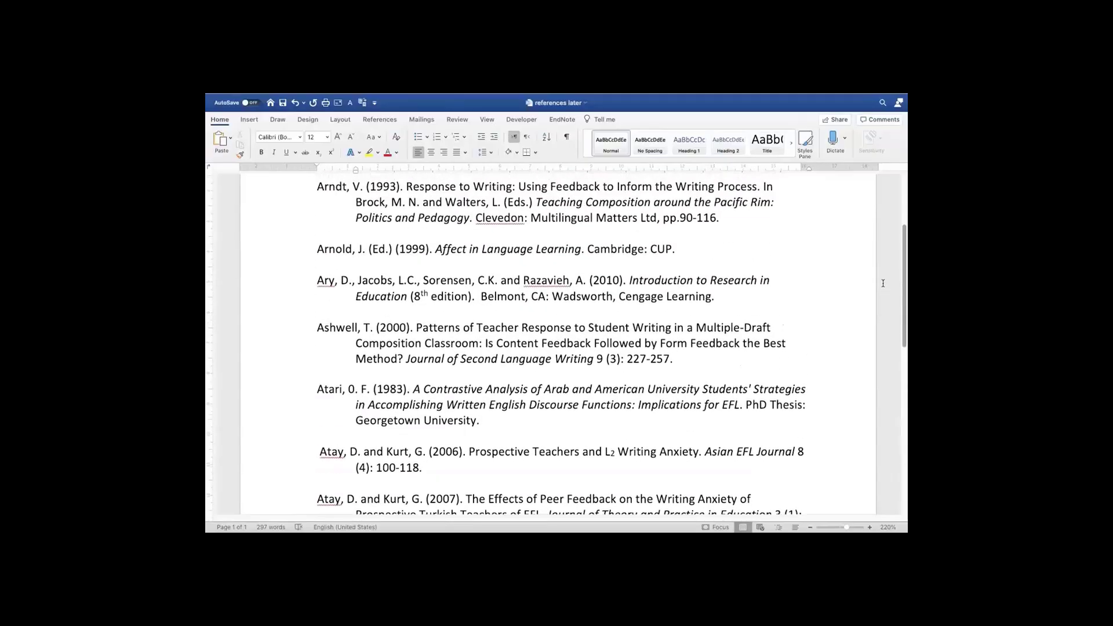
scroll(878, 253, "up", 3)
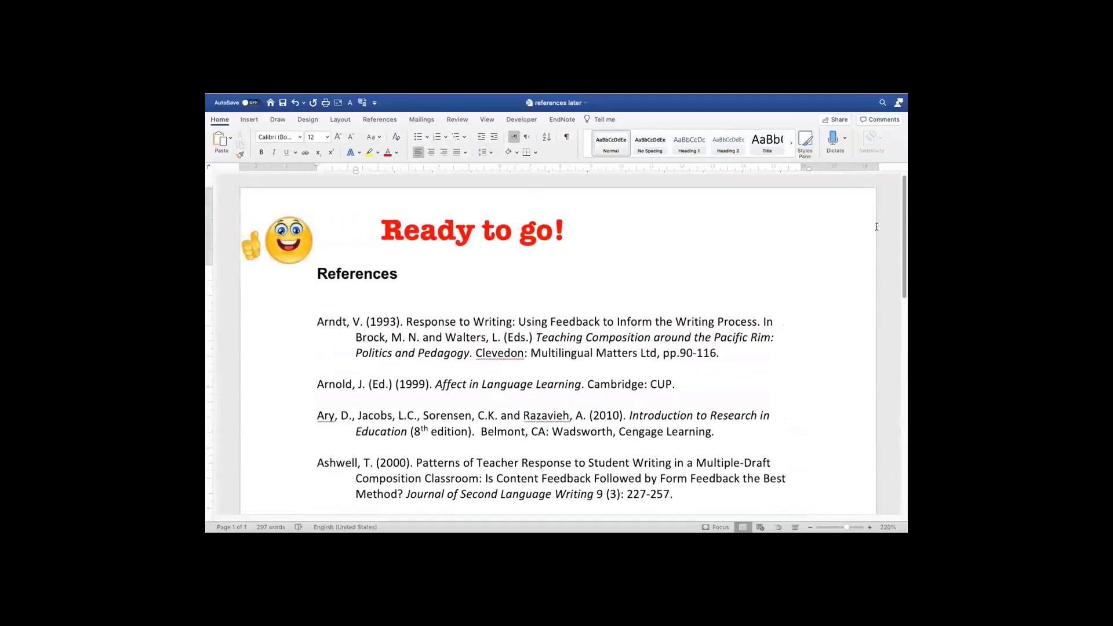